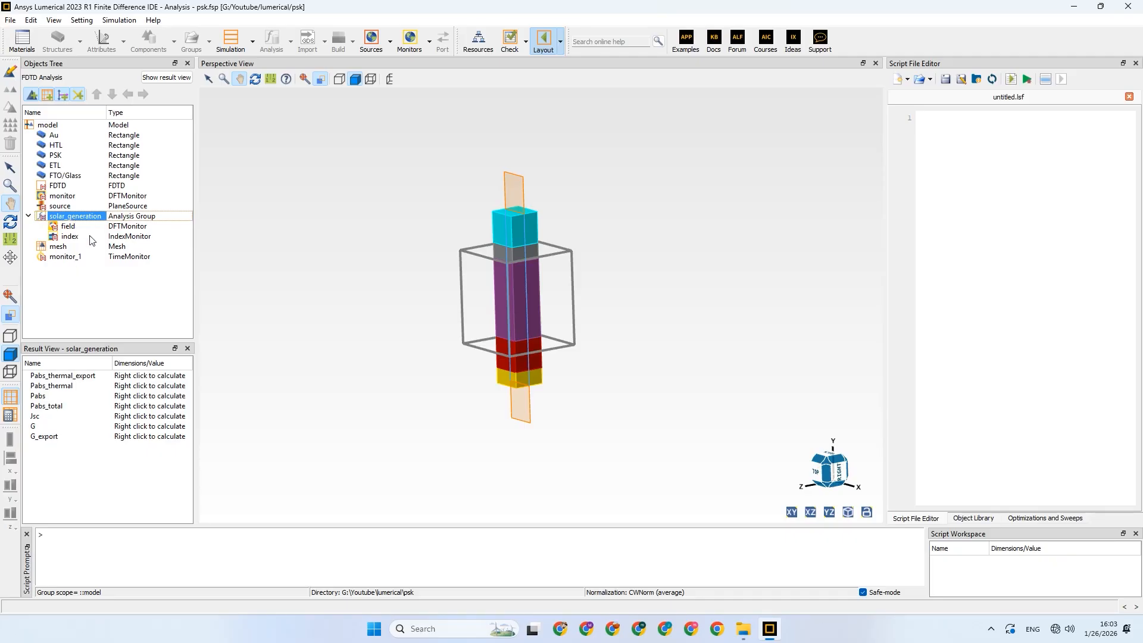
Try to calculate the Jsc result of the solar_generation analysis group
{"action": "right_click", "coordinate": [55, 416]}
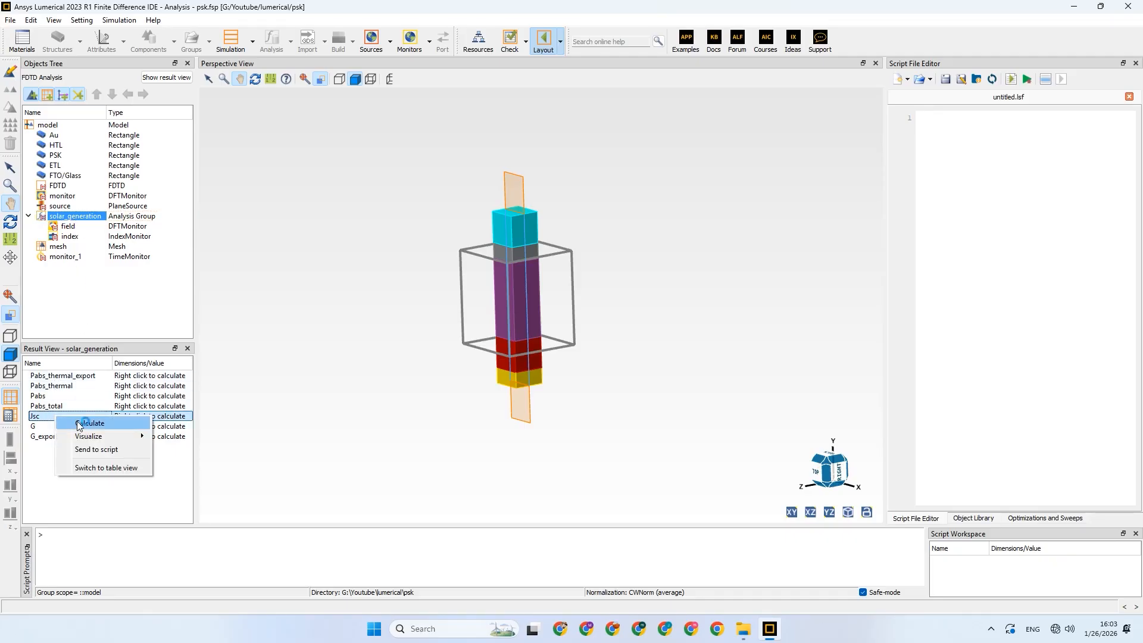
{"action": "left_click", "coordinate": [79, 424]}
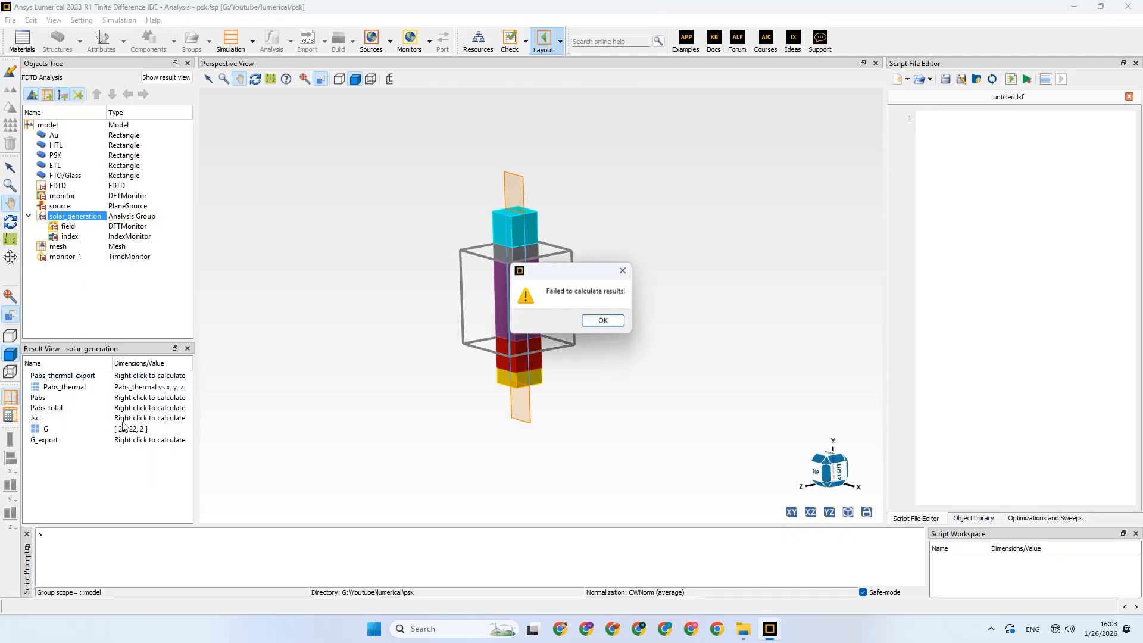
{"action": "left_click", "coordinate": [604, 323]}
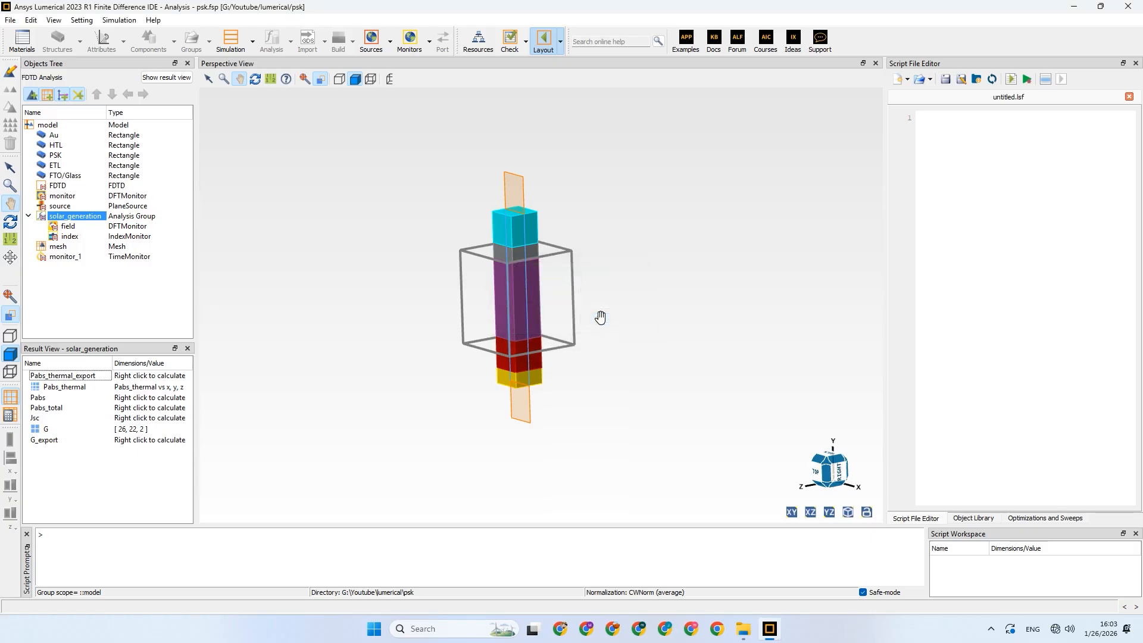
Examine where the monitor, the Au, HTL, PSK, ETL and FTO/Glass layers, and the FDTD region sit in the structure
{"action": "left_click", "coordinate": [61, 197]}
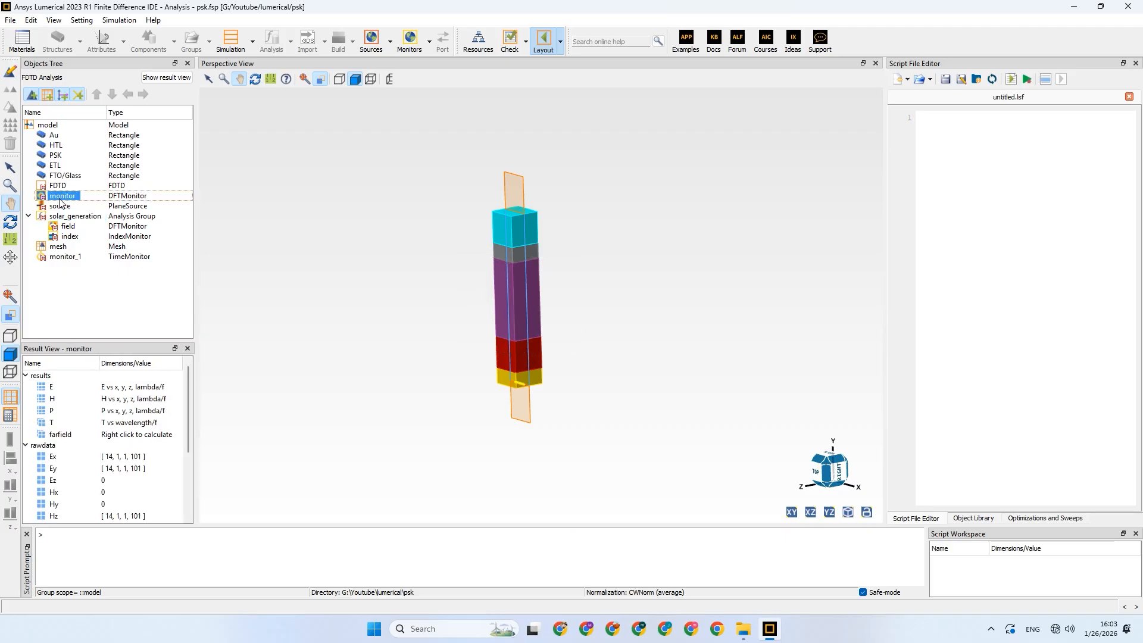
{"action": "left_click", "coordinate": [65, 138]}
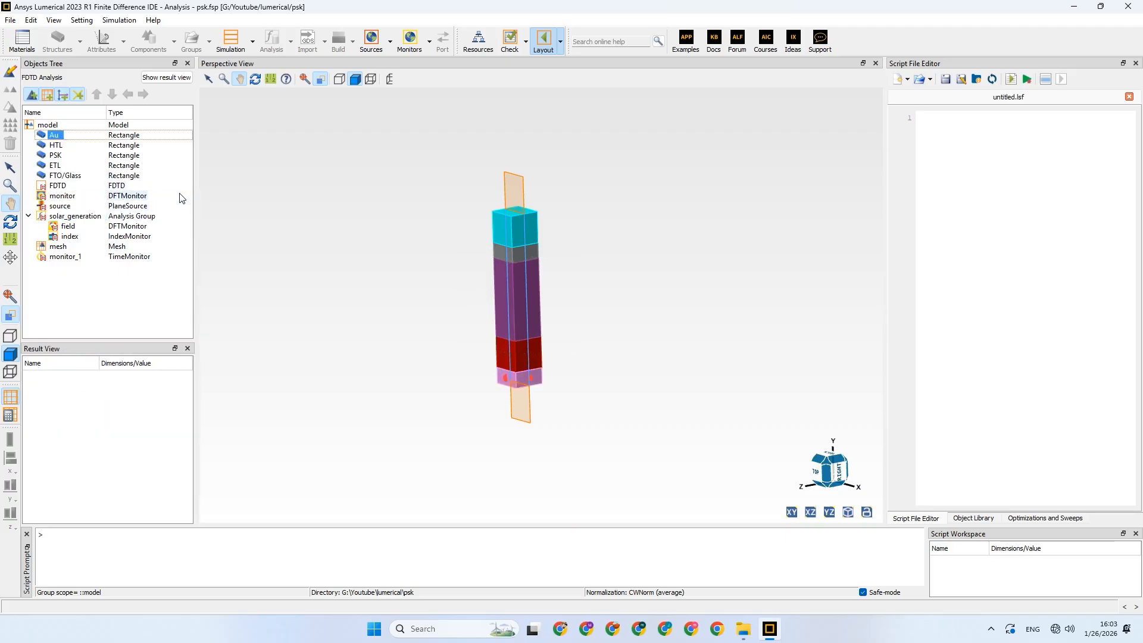
{"action": "left_click", "coordinate": [55, 146]}
{"action": "left_click", "coordinate": [57, 155]}
{"action": "left_click", "coordinate": [59, 166]}
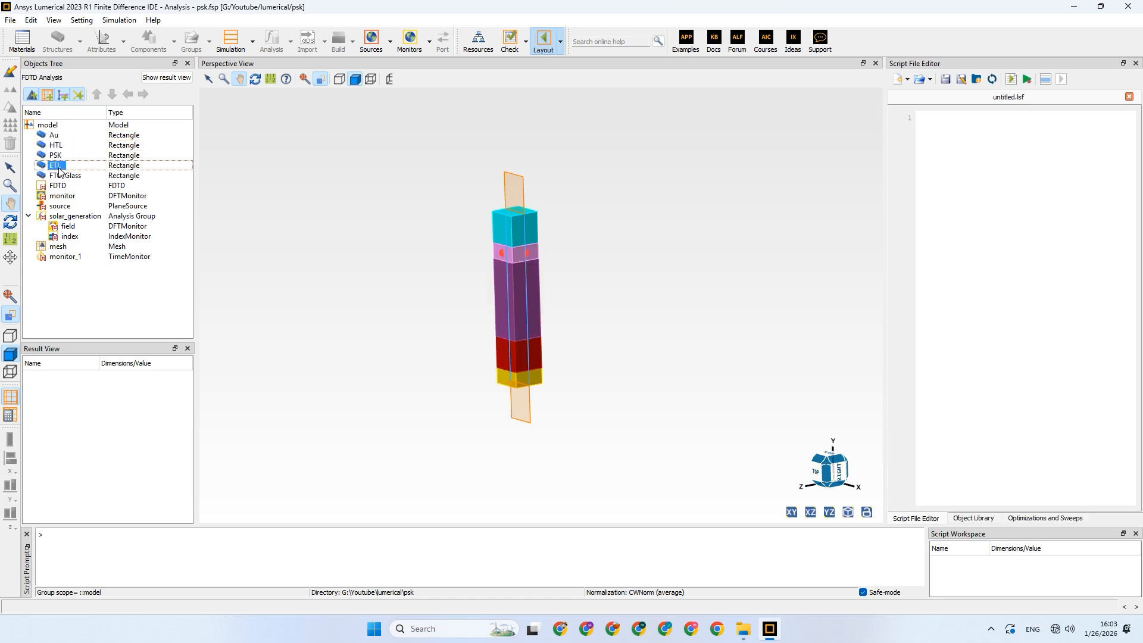
{"action": "left_click", "coordinate": [66, 176]}
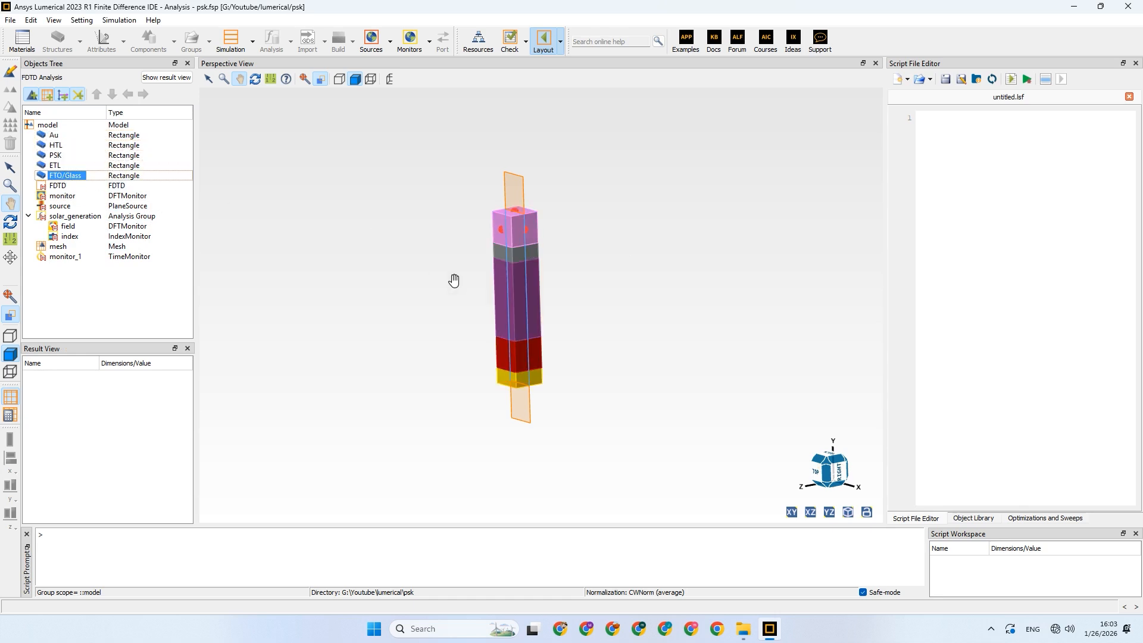
{"action": "left_click", "coordinate": [71, 189]}
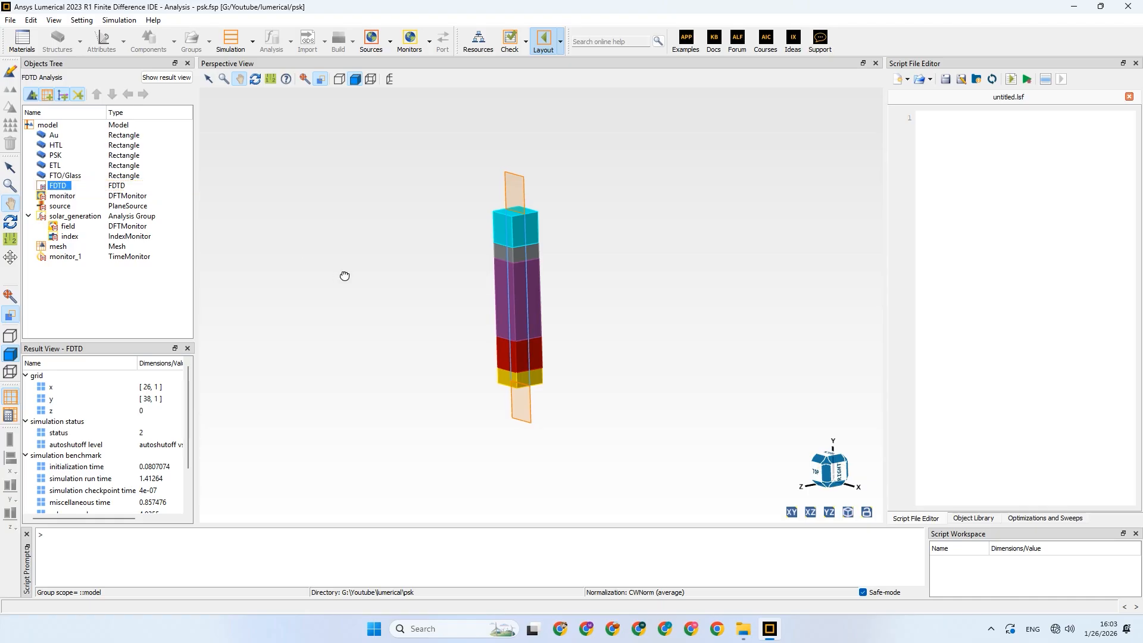
Show the layer stack in wireframe so that the FDTD region's limits can be compared with the layers
{"action": "left_click_drag", "start_coordinate": [345, 273], "coordinate": [328, 257]}
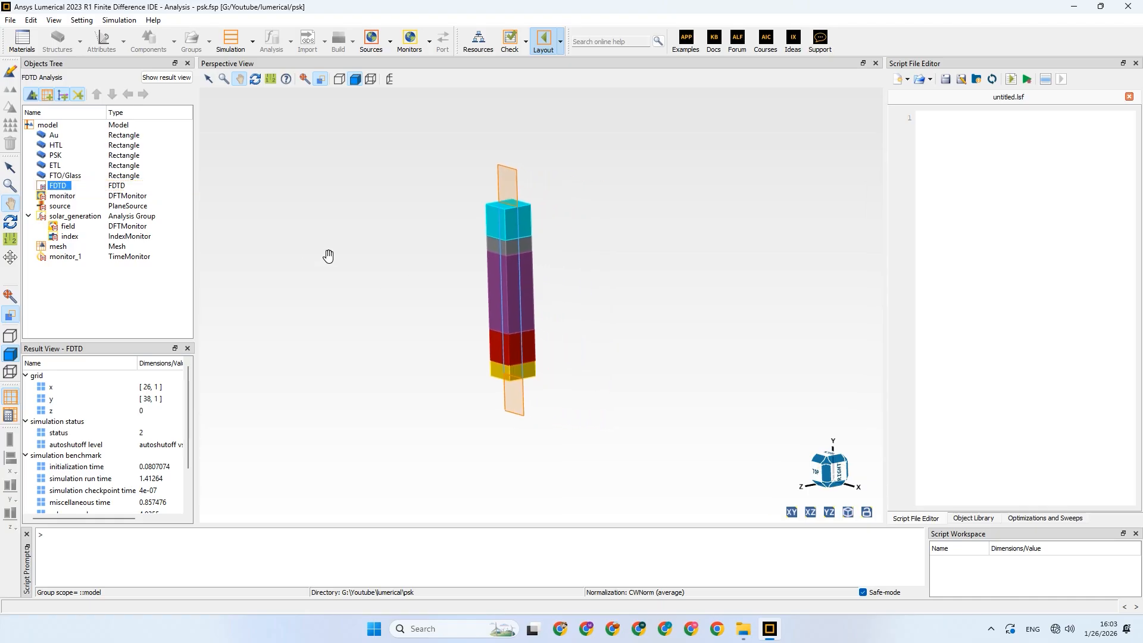
{"action": "left_click", "coordinate": [256, 80]}
{"action": "left_click_drag", "start_coordinate": [452, 304], "coordinate": [359, 293]}
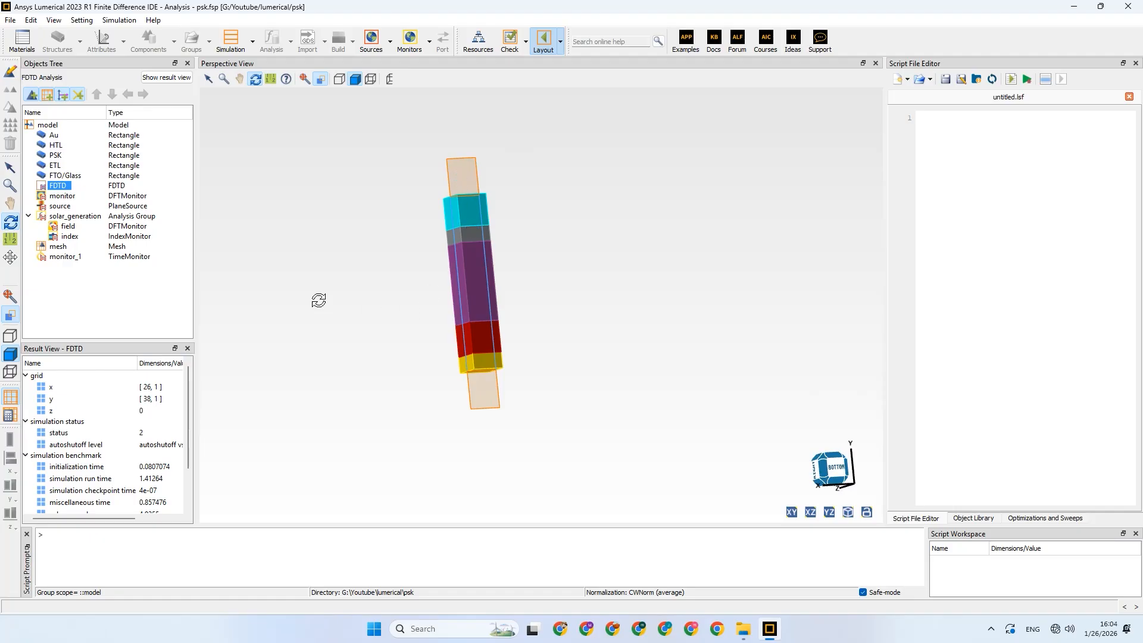
{"action": "left_click", "coordinate": [8, 339]}
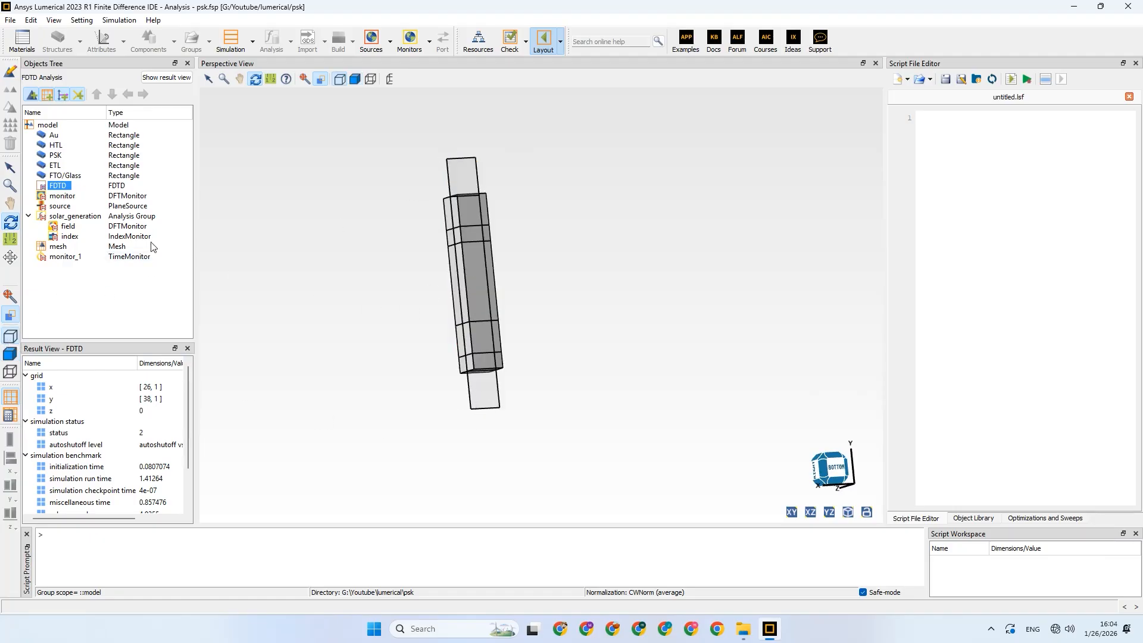
Set the FDTD simulation region's y min to 0.1 µm and y max to 1 µm, and apply the geometry
{"action": "left_click", "coordinate": [67, 189]}
{"action": "double_click", "coordinate": [67, 188]}
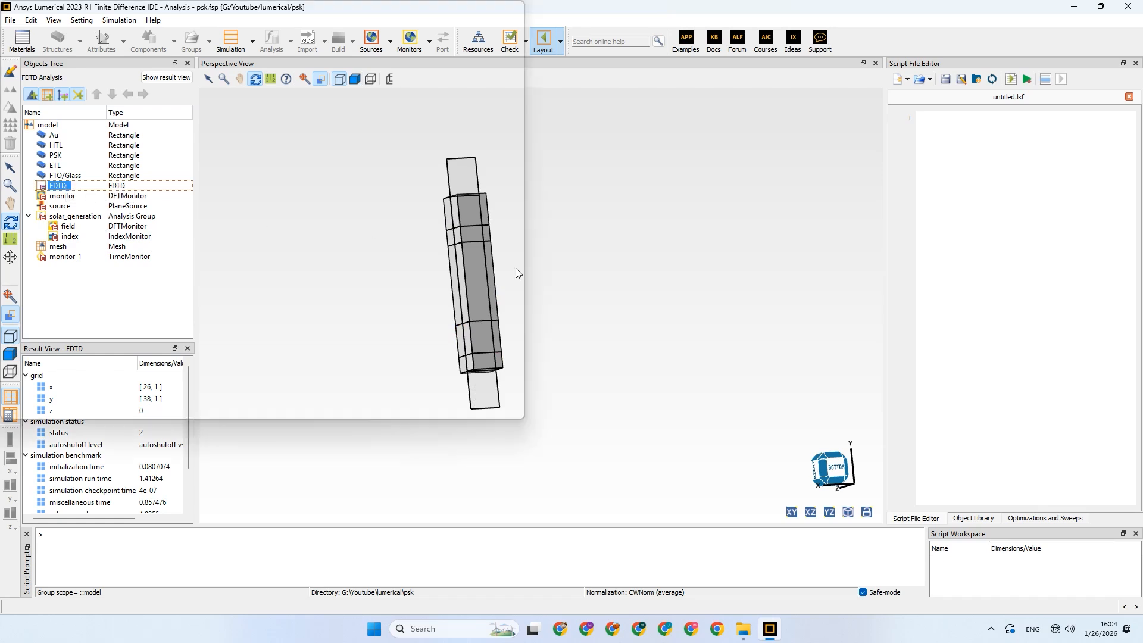
{"action": "left_click_drag", "start_coordinate": [487, 105], "coordinate": [716, 89]}
{"action": "left_click", "coordinate": [995, 120]}
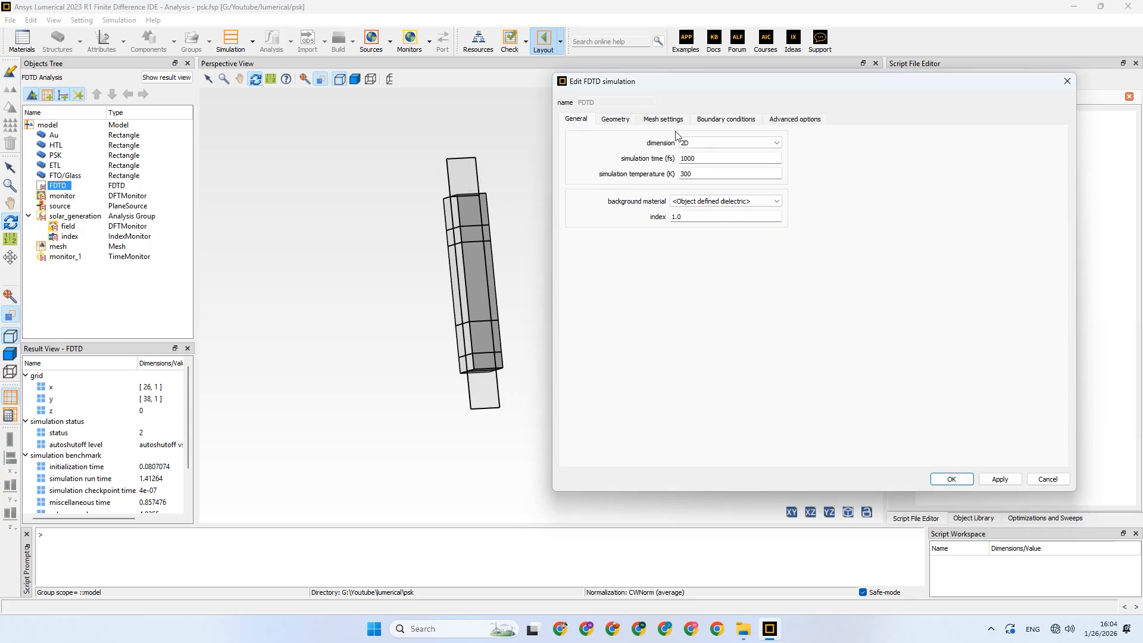
{"action": "left_click", "coordinate": [623, 121]}
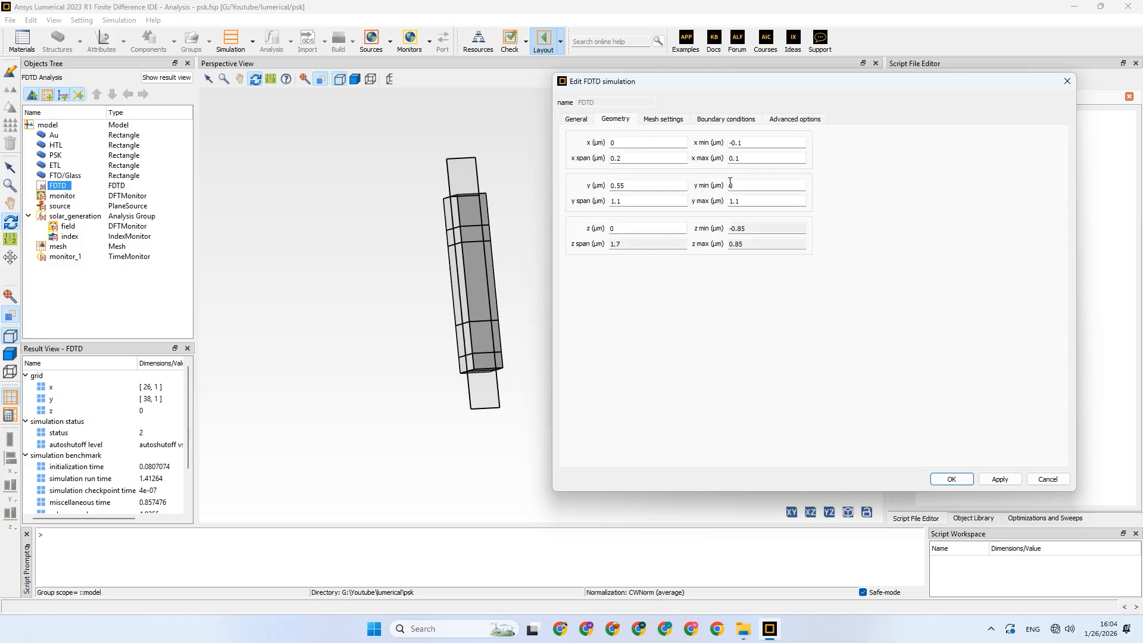
{"action": "double_click", "coordinate": [732, 187]}
{"action": "type", "text": "0.1"}
{"action": "double_click", "coordinate": [768, 204]}
{"action": "type", "text": "1"}
{"action": "left_click", "coordinate": [992, 481]}
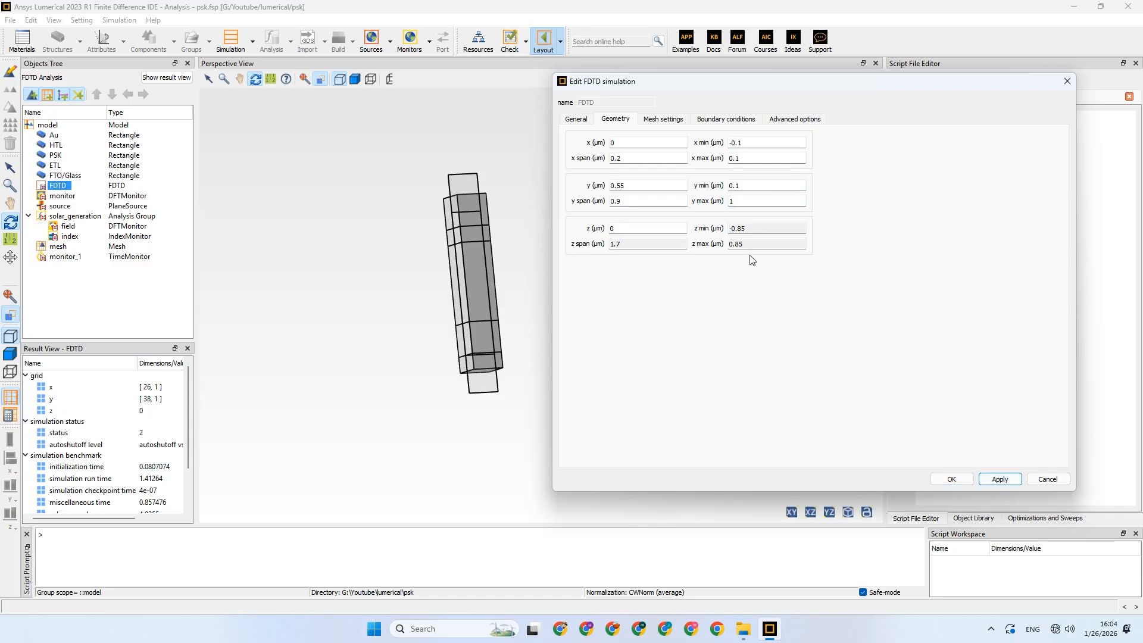
Raise the FDTD region's y min to 0.2 µm and apply it
{"action": "left_click", "coordinate": [745, 187]}
{"action": "type", "text": "2"}
{"action": "left_click", "coordinate": [993, 480]}
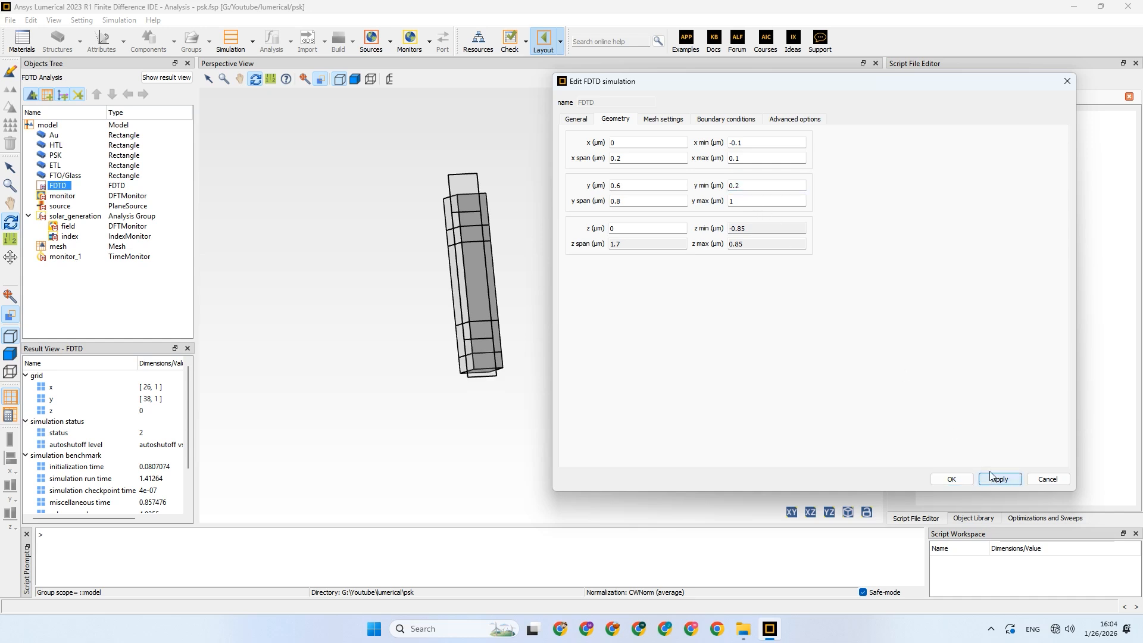
Try a y max of 0.9 µm for the FDTD region and apply it
{"action": "left_click", "coordinate": [737, 186]}
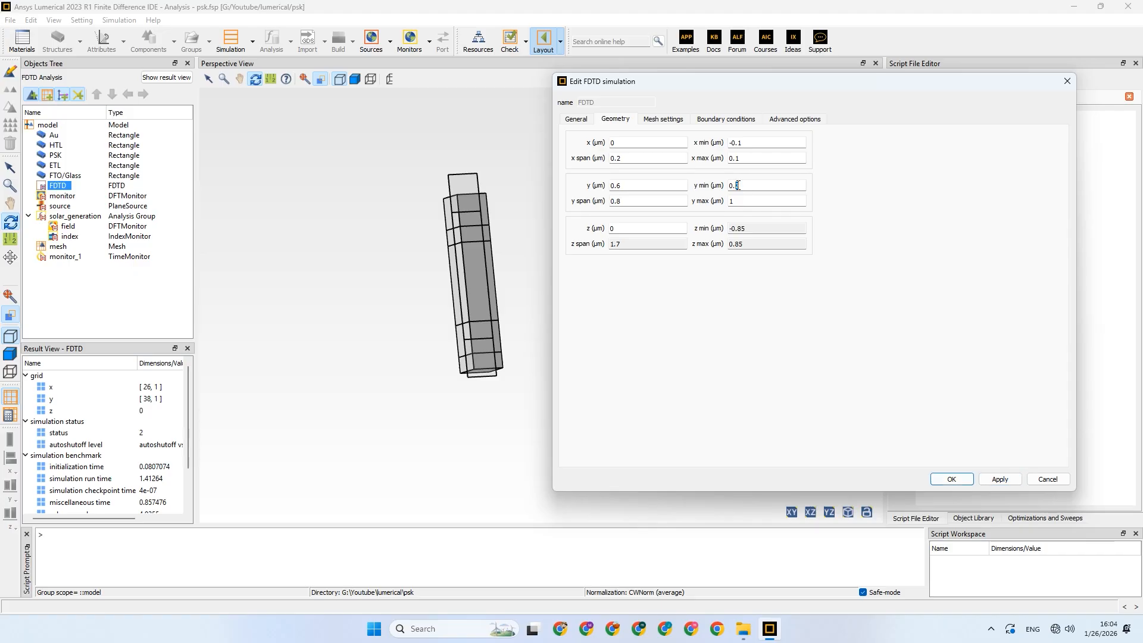
{"action": "double_click", "coordinate": [731, 202]}
{"action": "left_click_drag", "start_coordinate": [750, 204], "coordinate": [713, 204]}
{"action": "type", "text": "0.9"}
{"action": "left_click", "coordinate": [992, 480]}
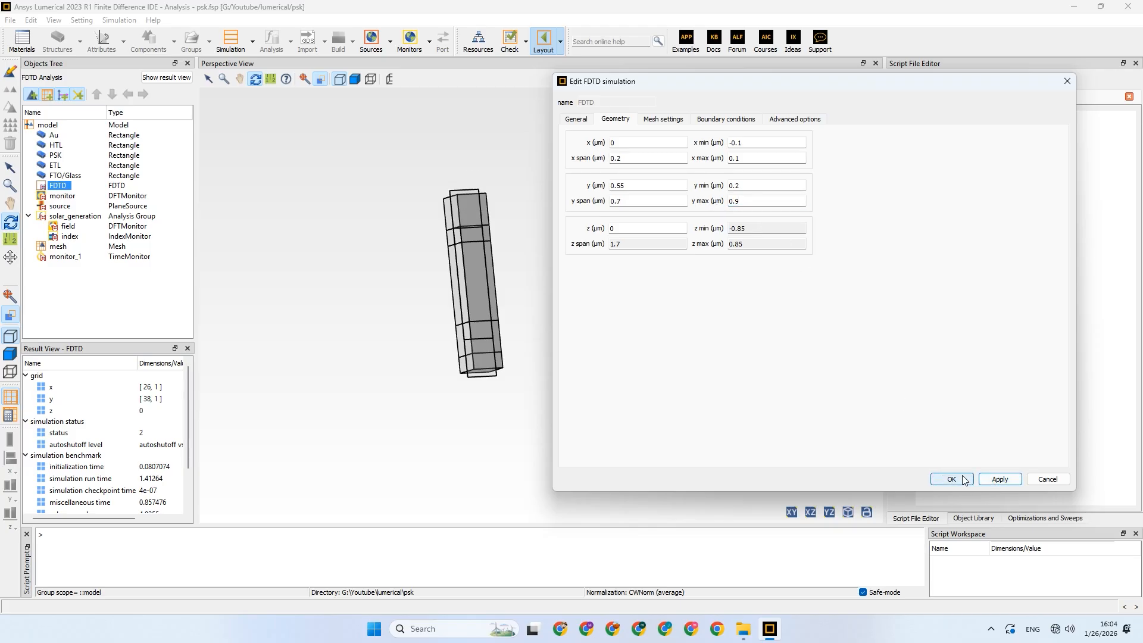
Set the FDTD region's y max to 1 µm and accept the simulation settings
{"action": "left_click_drag", "start_coordinate": [757, 201], "coordinate": [722, 205]}
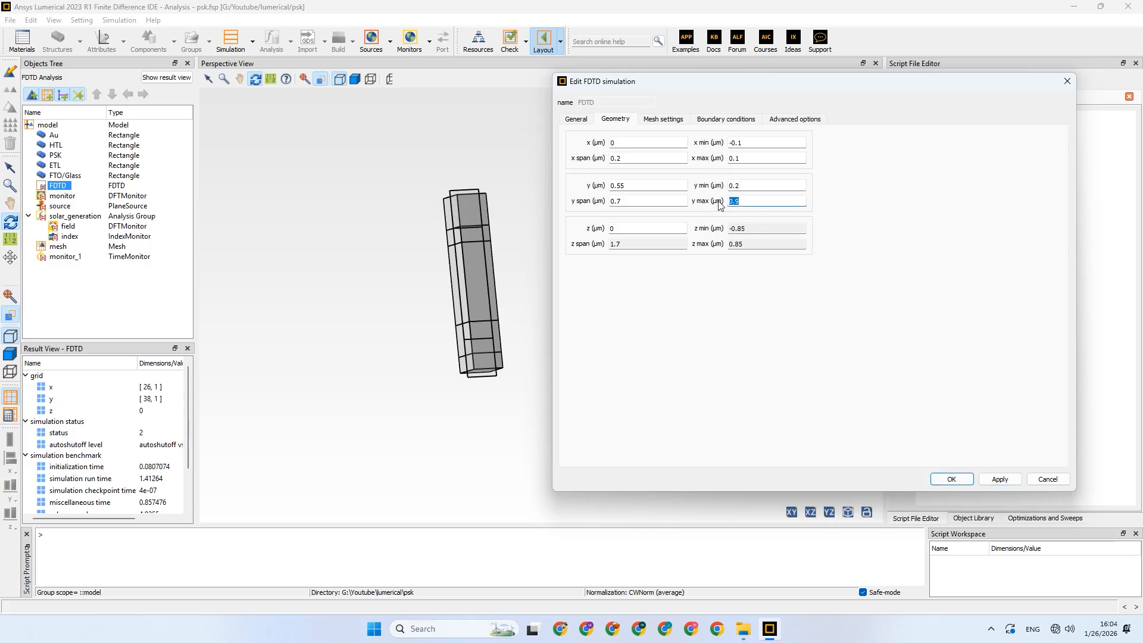
{"action": "type", "text": "1"}
{"action": "left_click", "coordinate": [952, 480]}
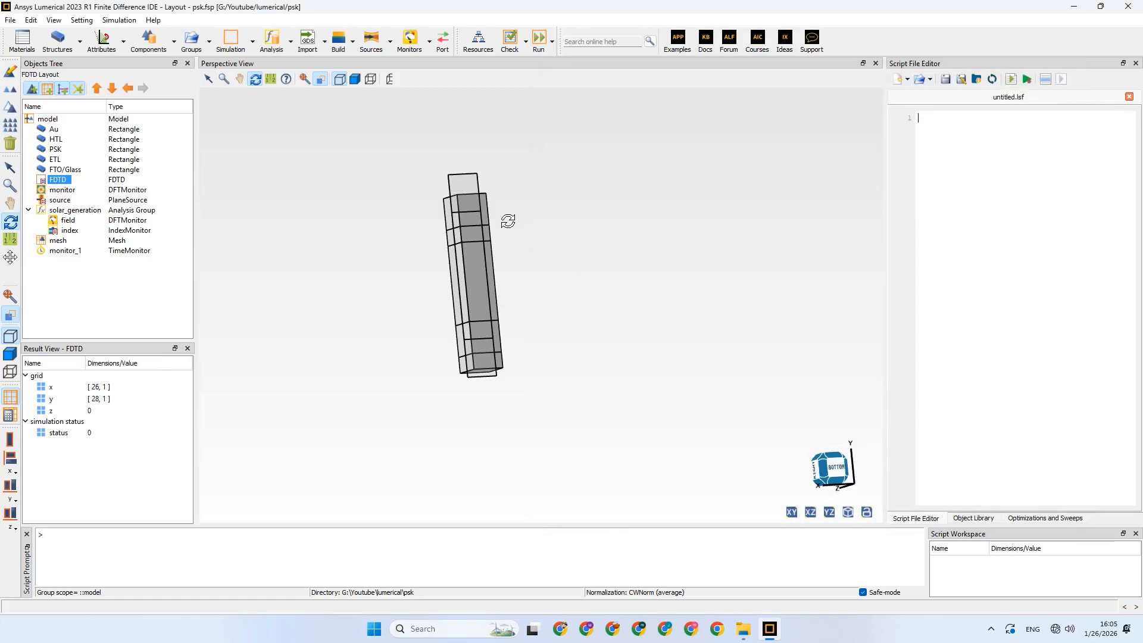
Move the frequency domain profile monitor to y = 1.1 µm in its geometry settings and apply it
{"action": "mouse_move", "coordinate": [508, 222]}
{"action": "left_mouse_down"}
{"action": "mouse_move", "coordinate": [533, 238]}
{"action": "mouse_move", "coordinate": [513, 230]}
{"action": "left_mouse_up"}
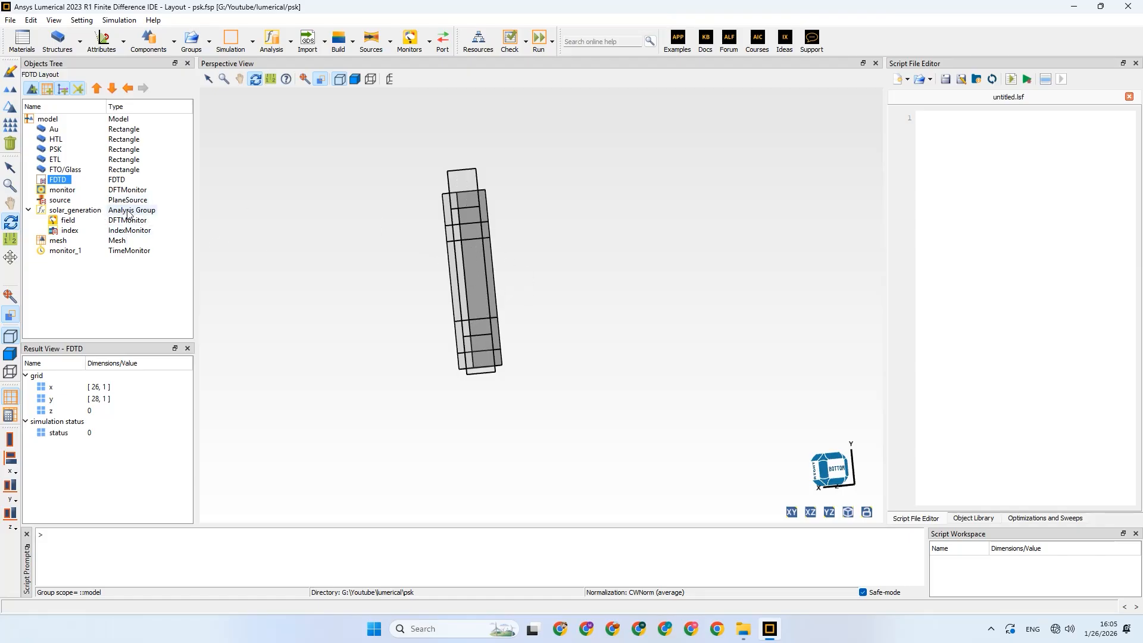
{"action": "left_click", "coordinate": [63, 190]}
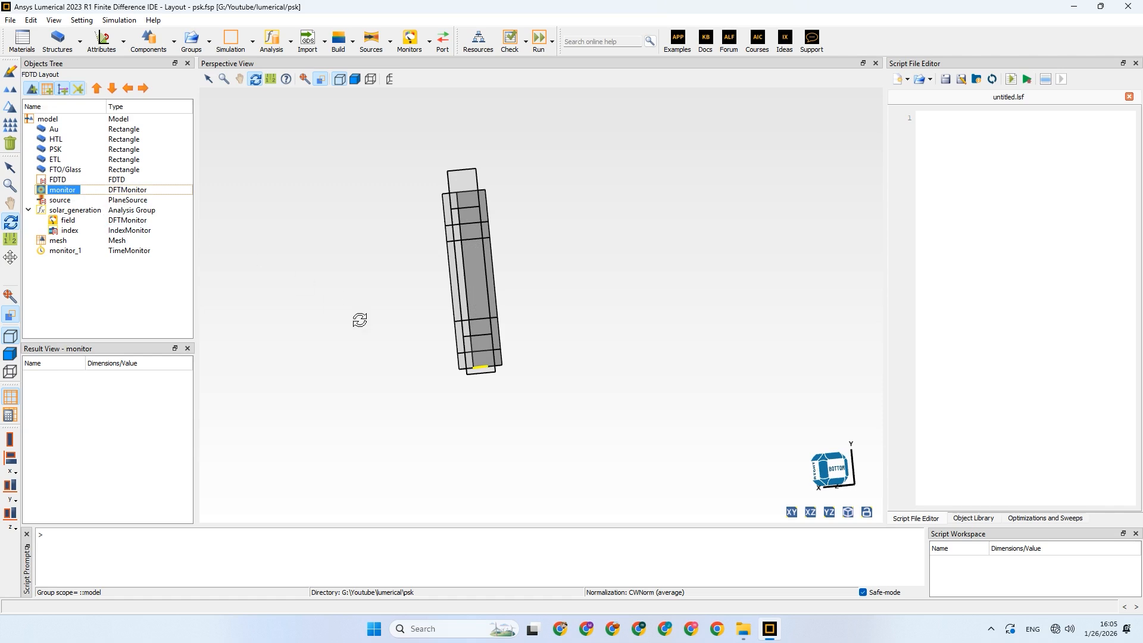
{"action": "left_click_drag", "start_coordinate": [359, 319], "coordinate": [357, 281]}
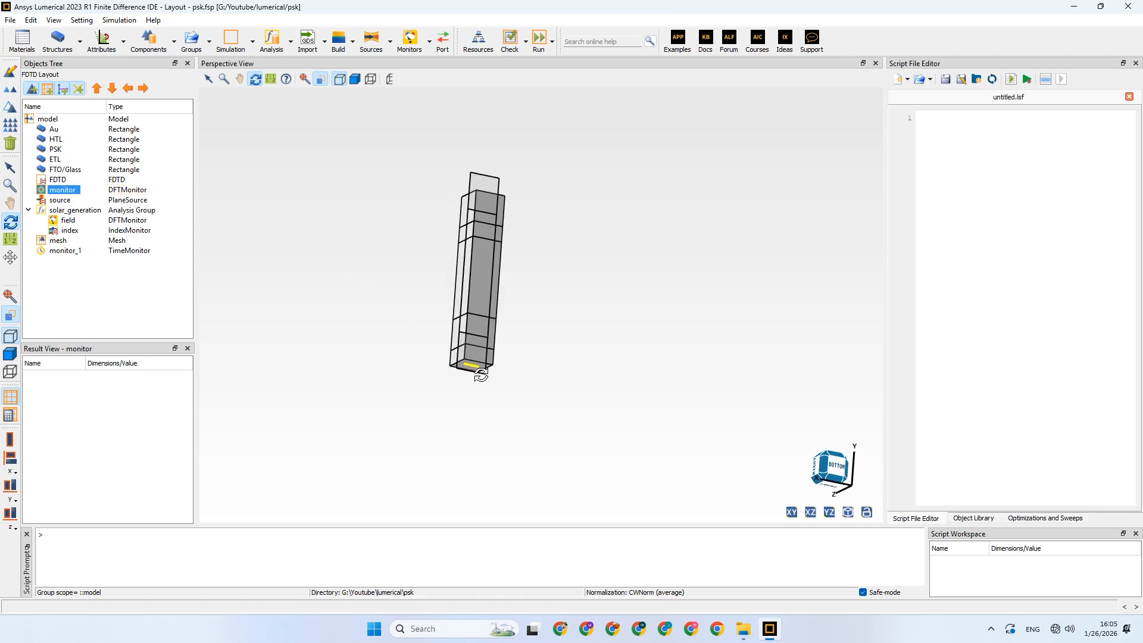
{"action": "left_click_drag", "start_coordinate": [442, 330], "coordinate": [395, 280]}
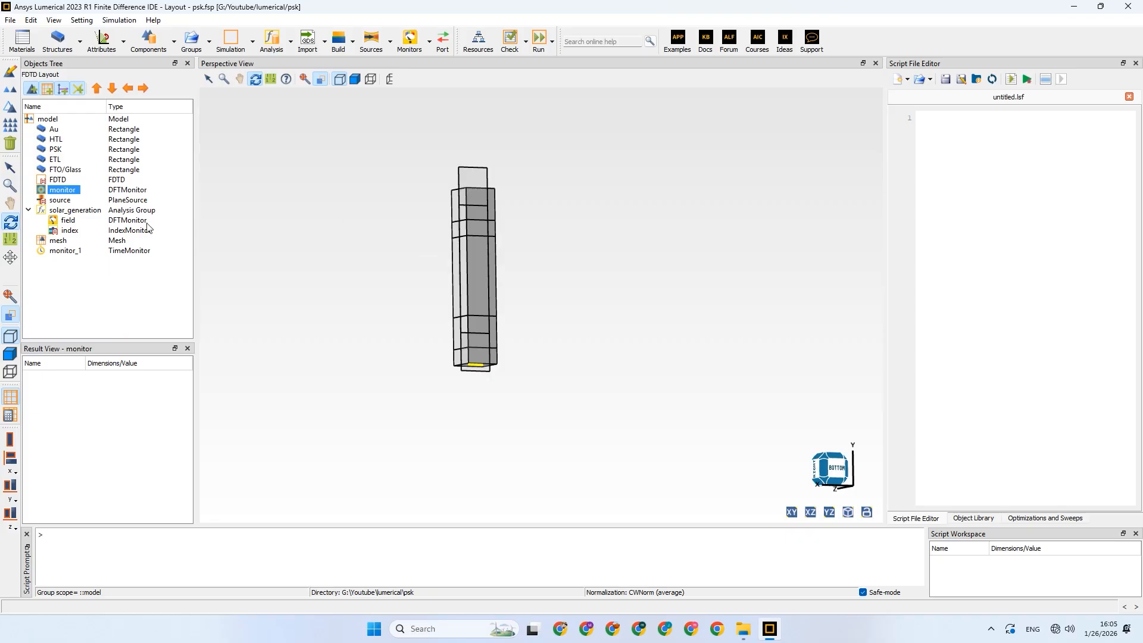
{"action": "right_click", "coordinate": [60, 190]}
{"action": "left_click", "coordinate": [75, 194]}
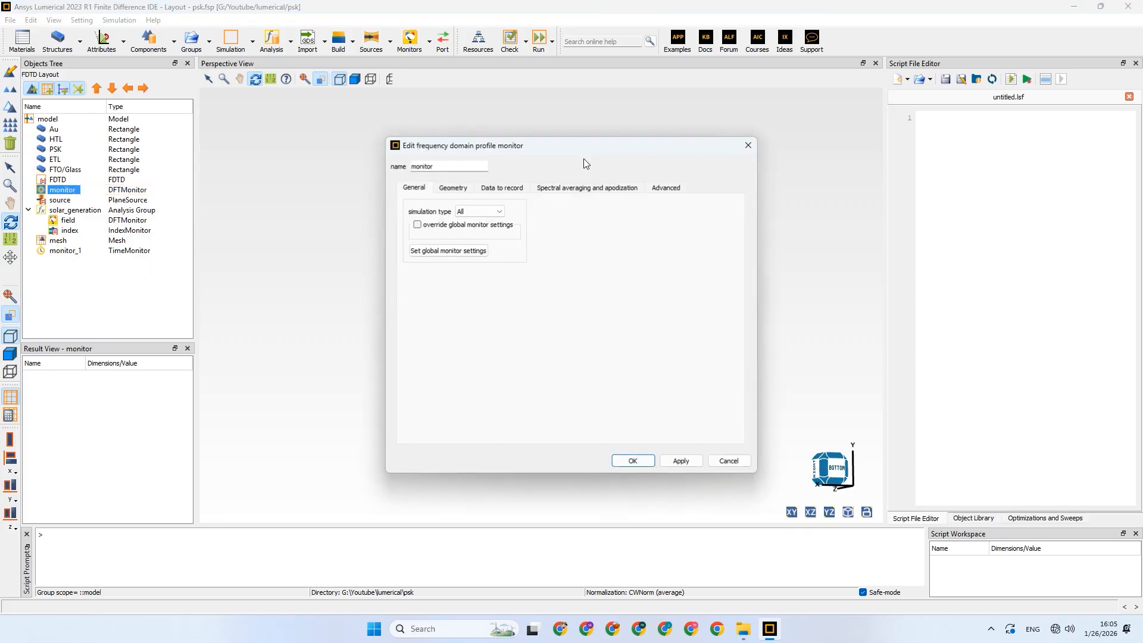
{"action": "left_click_drag", "start_coordinate": [518, 147], "coordinate": [694, 142]}
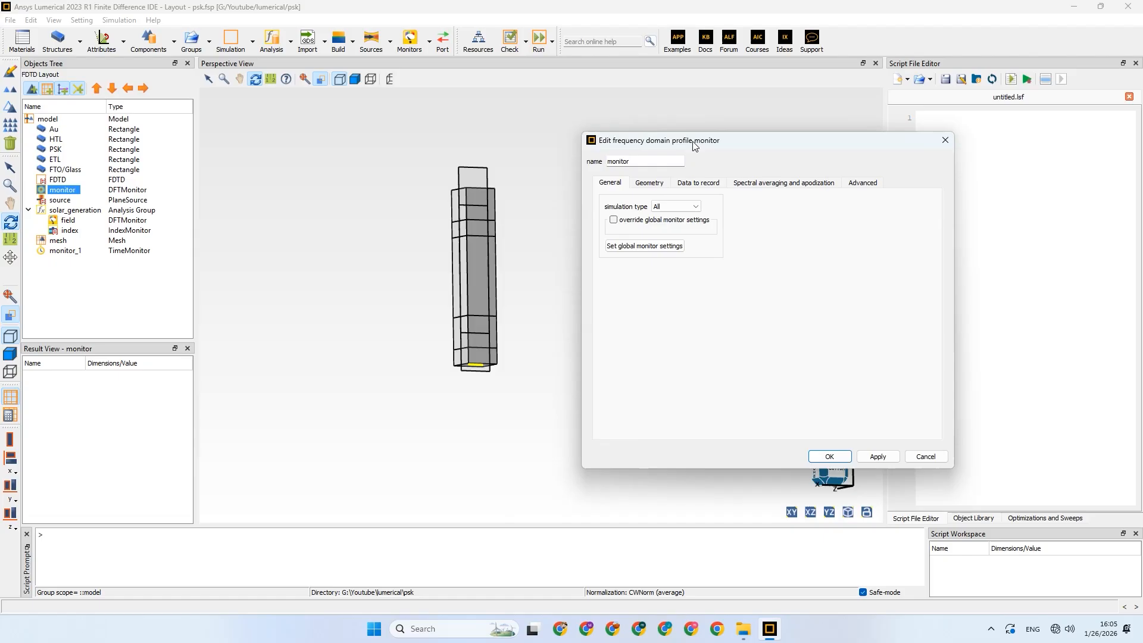
{"action": "left_click", "coordinate": [654, 184]}
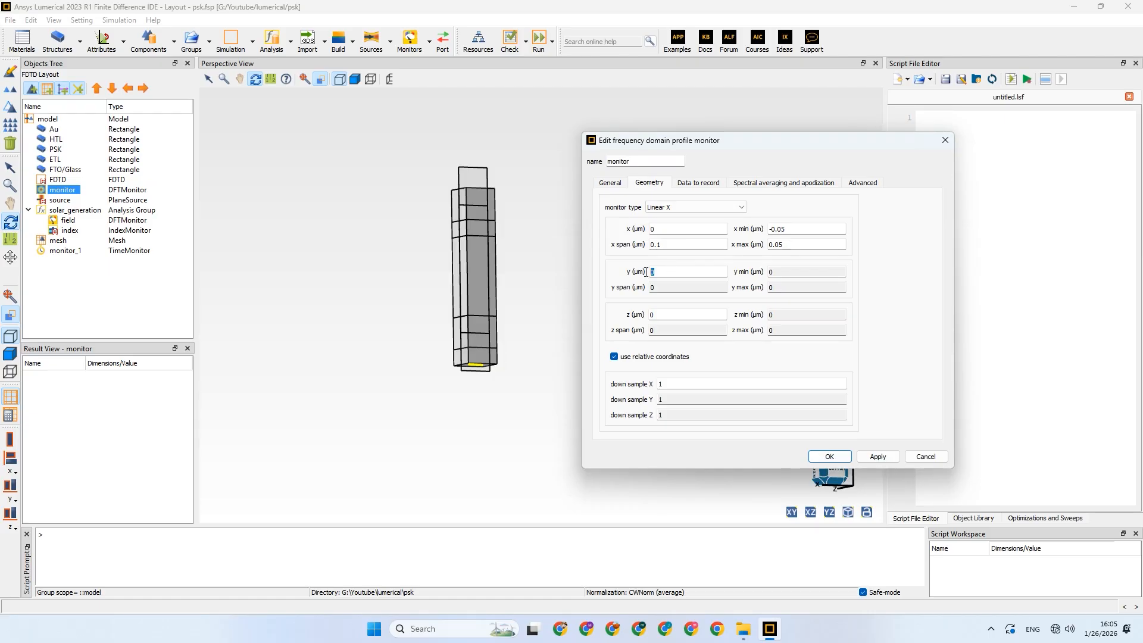
{"action": "left_click_drag", "start_coordinate": [670, 269], "coordinate": [646, 275]}
{"action": "type", "text": "1.1"}
{"action": "left_click", "coordinate": [887, 460]}
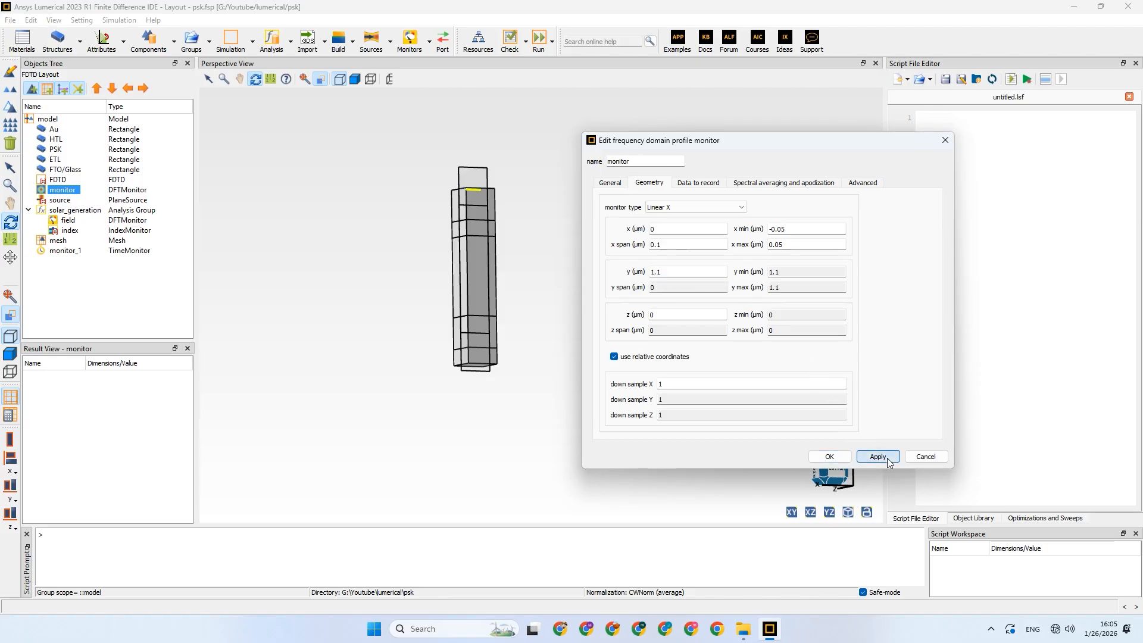
Adjust the profile monitor's y position to 1.15 µm and accept its settings
{"action": "left_click", "coordinate": [497, 287]}
{"action": "left_click", "coordinate": [682, 272]}
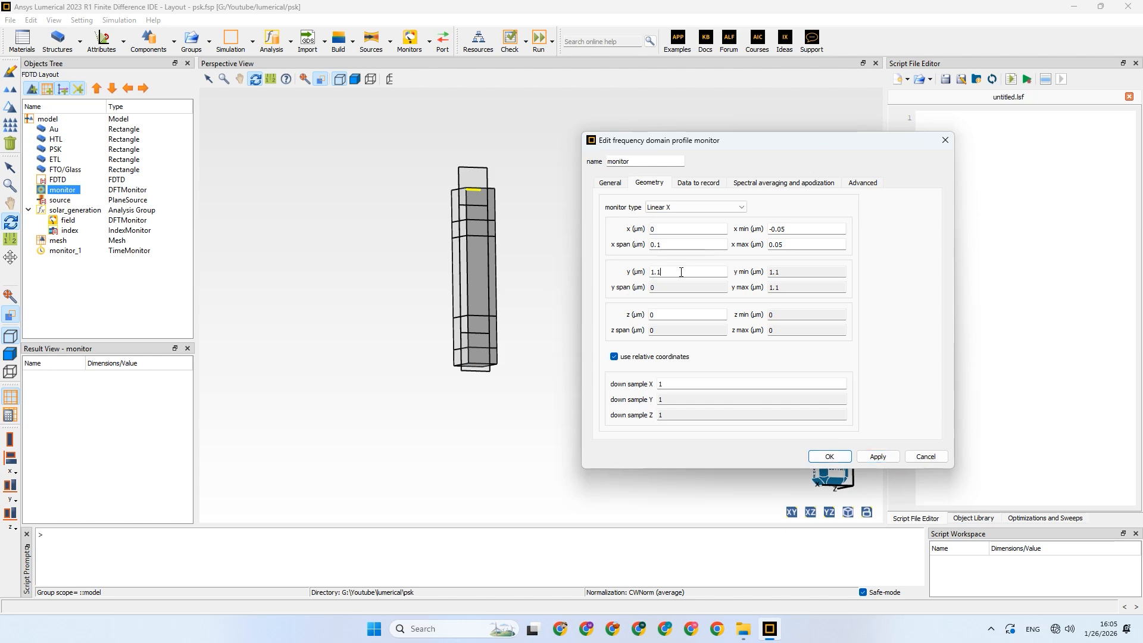
{"action": "type", "text": "5"}
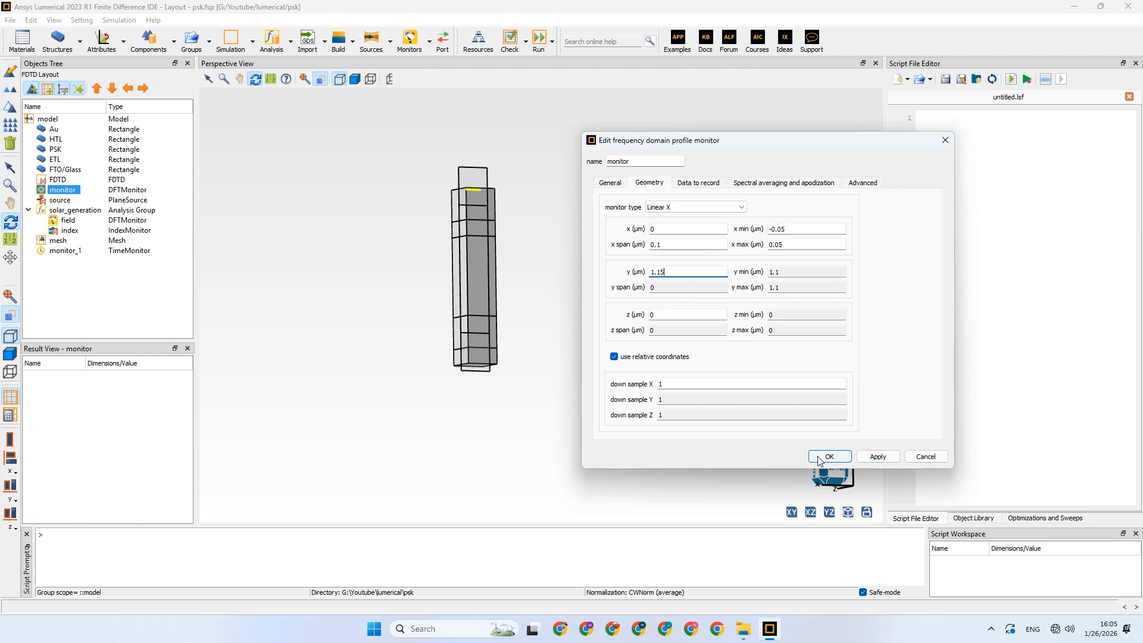
{"action": "left_click", "coordinate": [871, 458]}
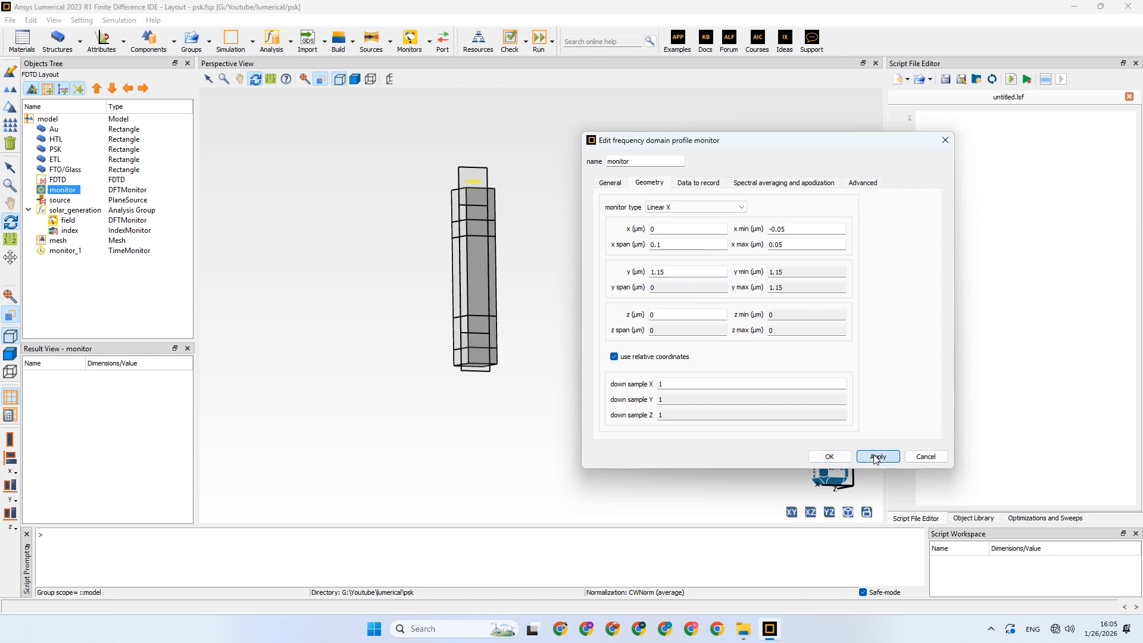
{"action": "left_click", "coordinate": [829, 457]}
Select the plane source and inspect its position and propagation direction relative to the layer stack
{"action": "mouse_move", "coordinate": [483, 244]}
{"action": "left_mouse_down"}
{"action": "mouse_move", "coordinate": [483, 254]}
{"action": "mouse_move", "coordinate": [494, 247]}
{"action": "left_mouse_up"}
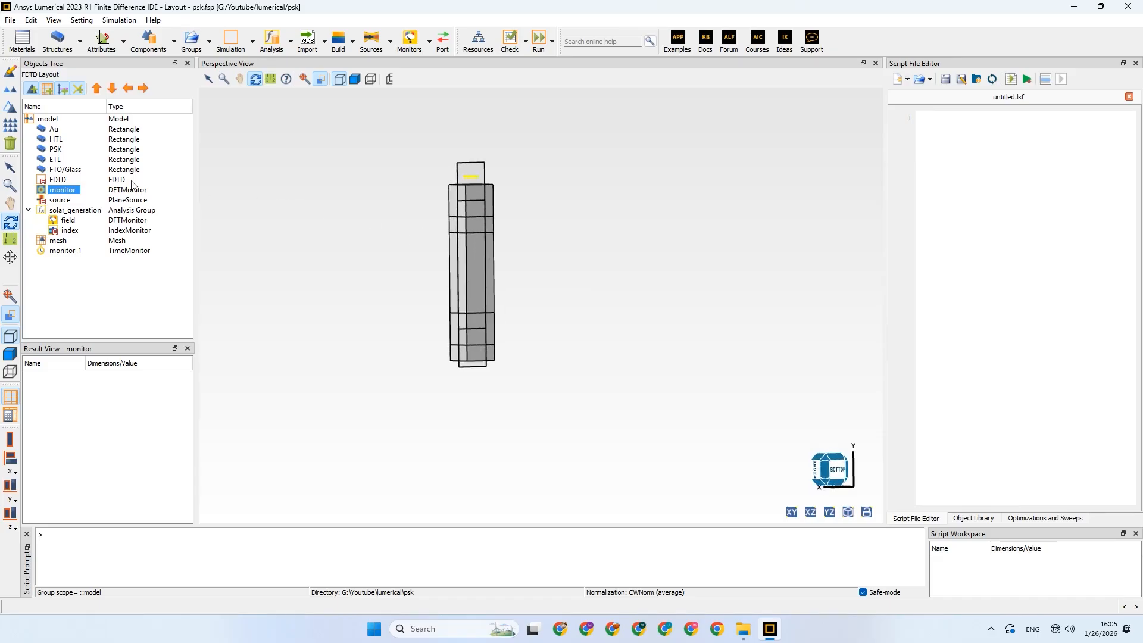
{"action": "left_click", "coordinate": [62, 200]}
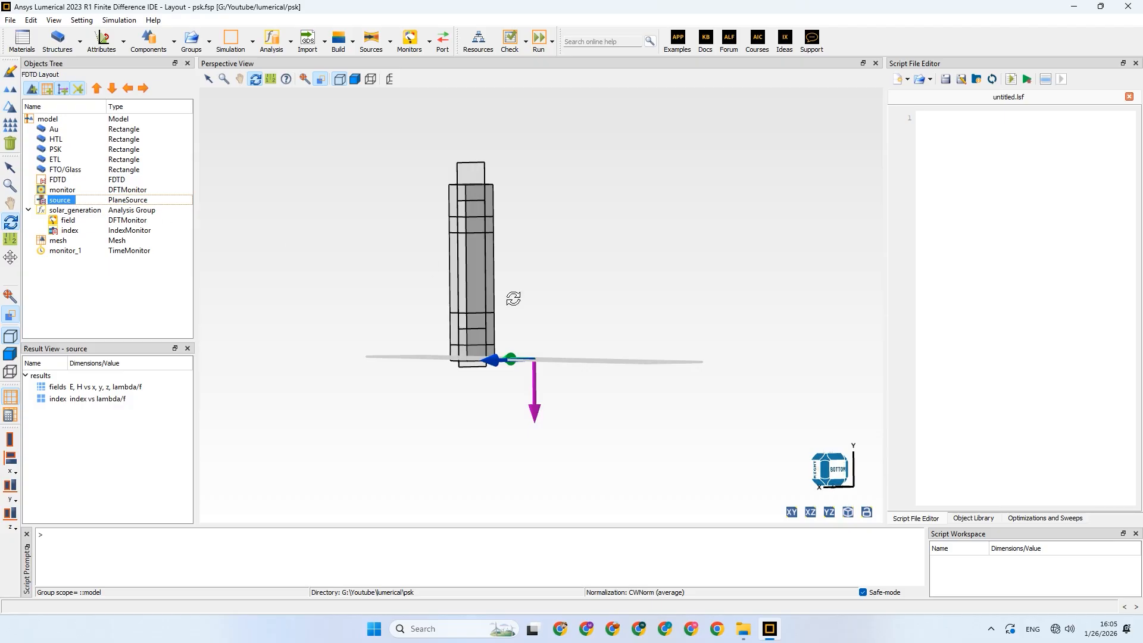
{"action": "mouse_move", "coordinate": [513, 280]}
{"action": "left_mouse_down"}
{"action": "mouse_move", "coordinate": [537, 301]}
{"action": "mouse_move", "coordinate": [514, 293]}
{"action": "left_mouse_up"}
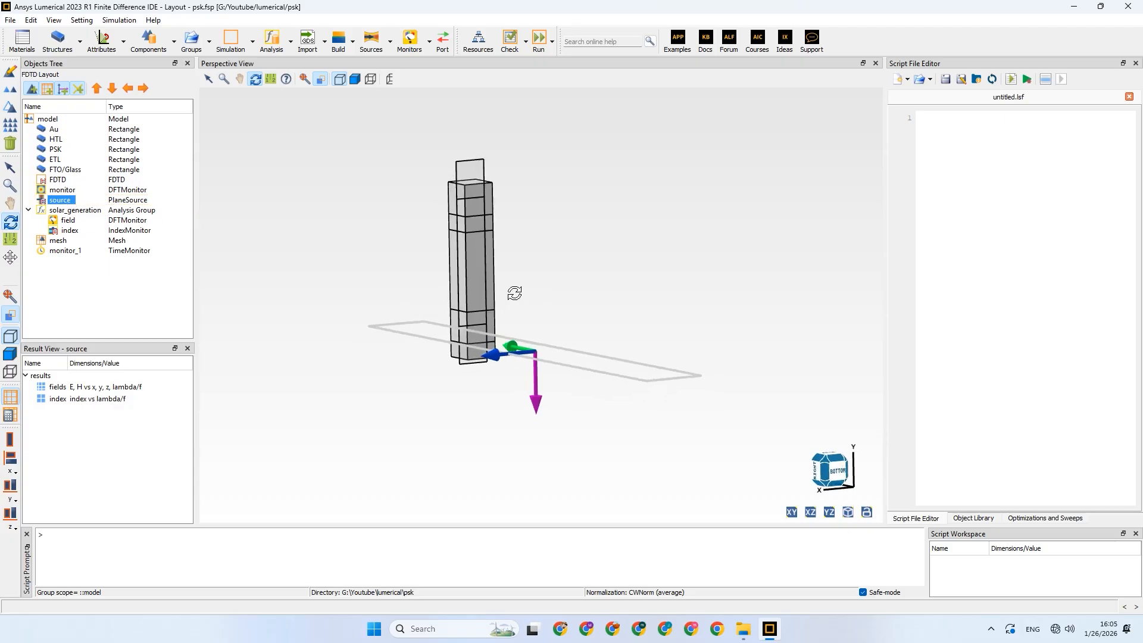
{"action": "left_click_drag", "start_coordinate": [515, 293], "coordinate": [503, 288]}
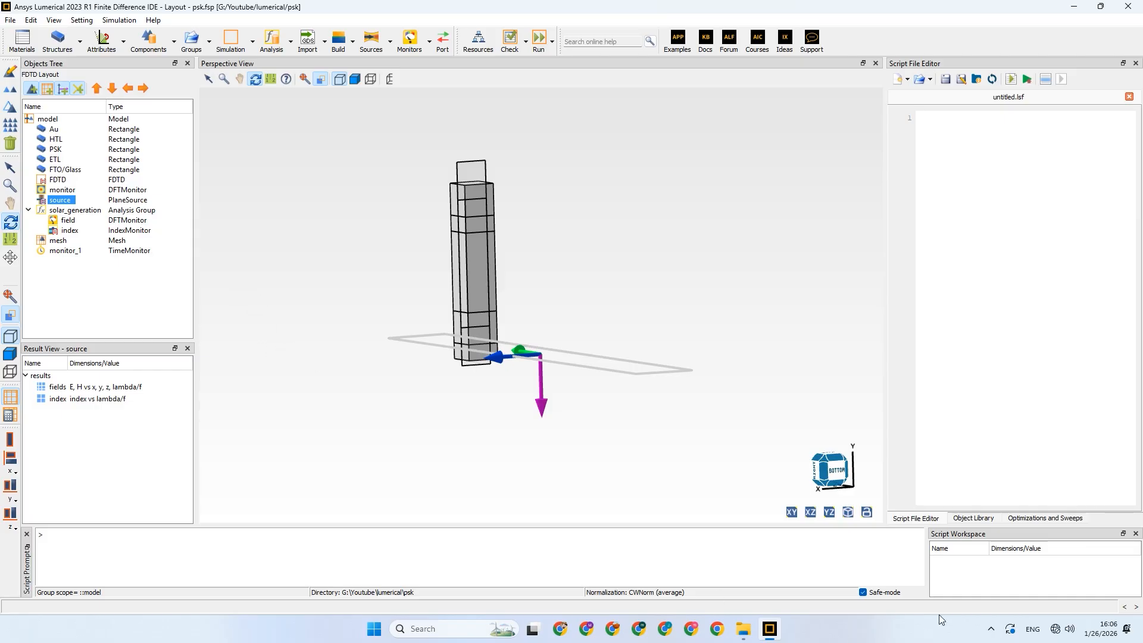
{"action": "left_click", "coordinate": [991, 629]}
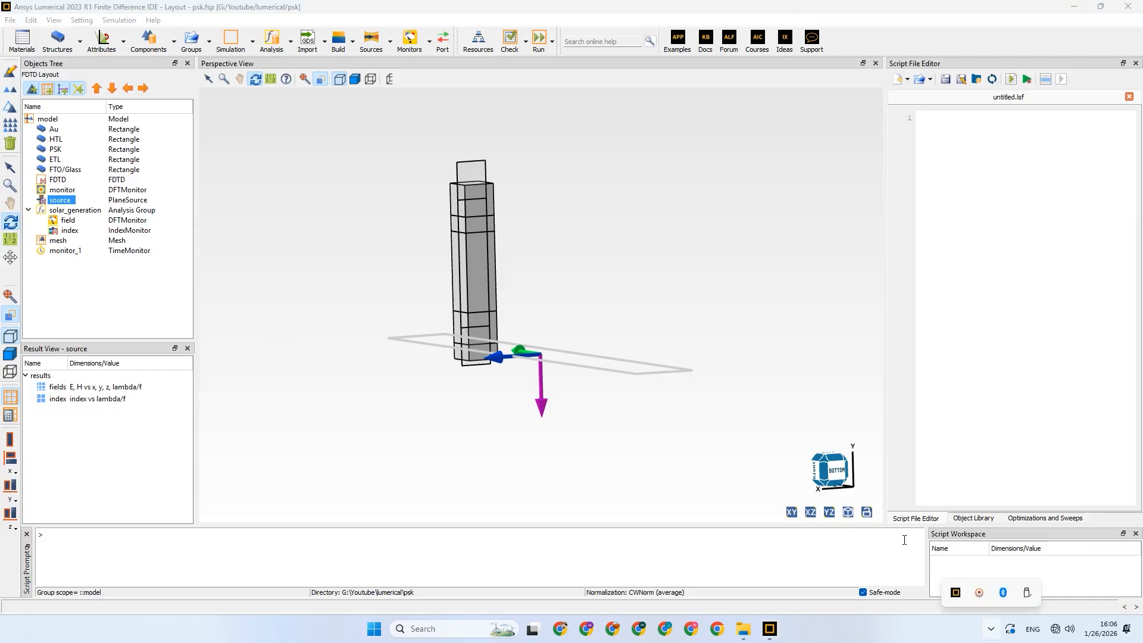
{"action": "left_click", "coordinate": [508, 312]}
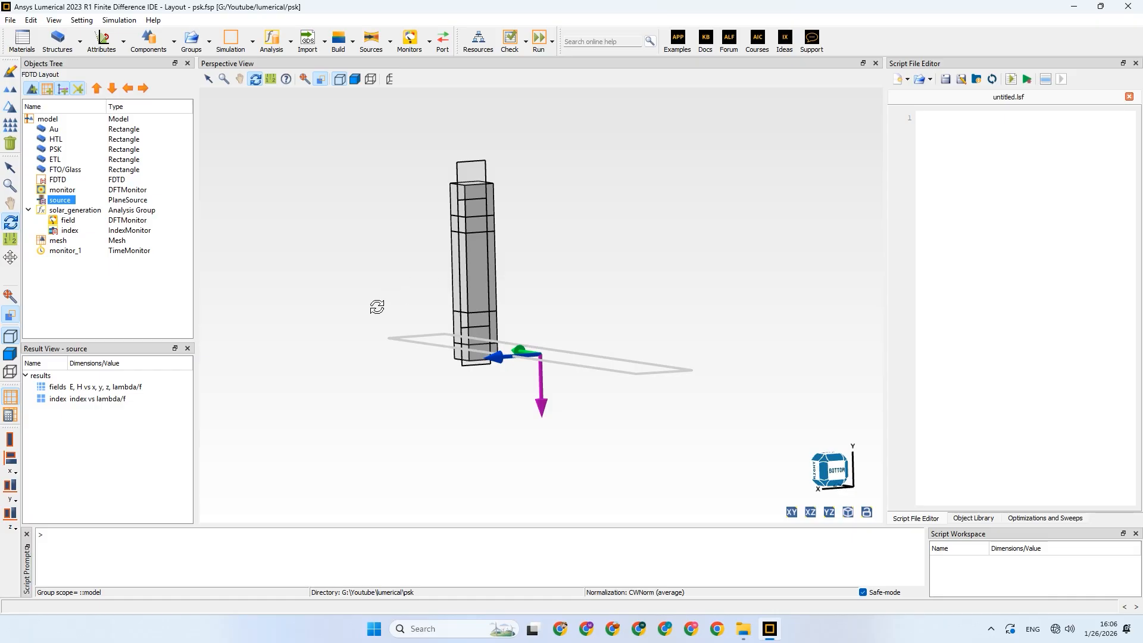
Set the plane source's x min to -0.05 µm and x max to 0.05 µm in its geometry settings and apply them
{"action": "right_click", "coordinate": [60, 204]}
{"action": "left_click", "coordinate": [79, 209]}
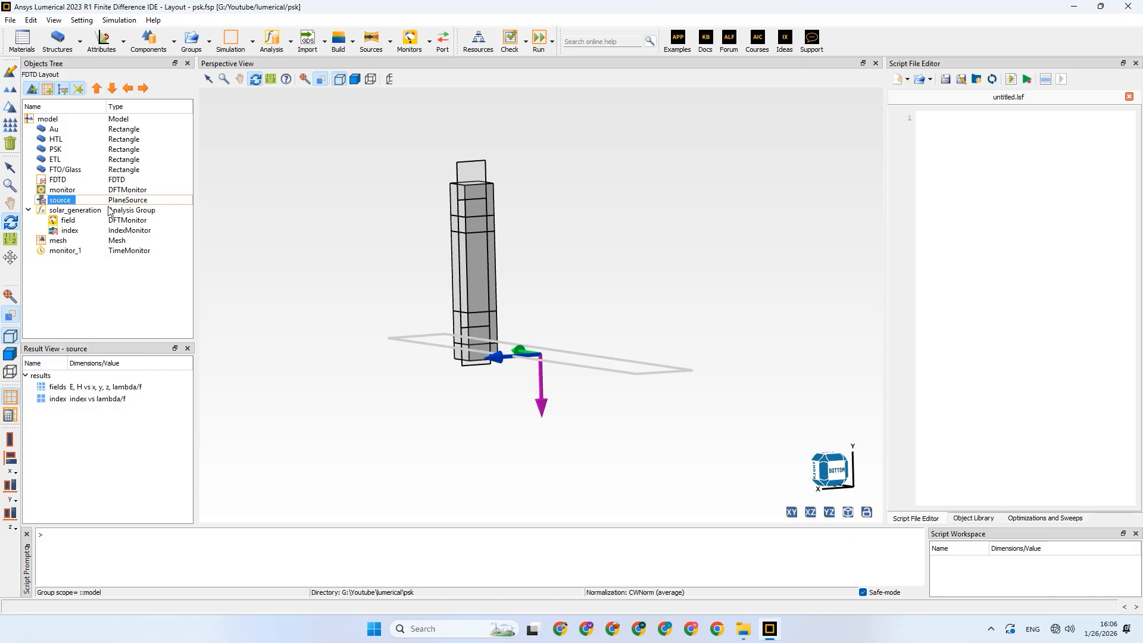
{"action": "left_click_drag", "start_coordinate": [461, 113], "coordinate": [759, 135]}
{"action": "left_click", "coordinate": [692, 176]}
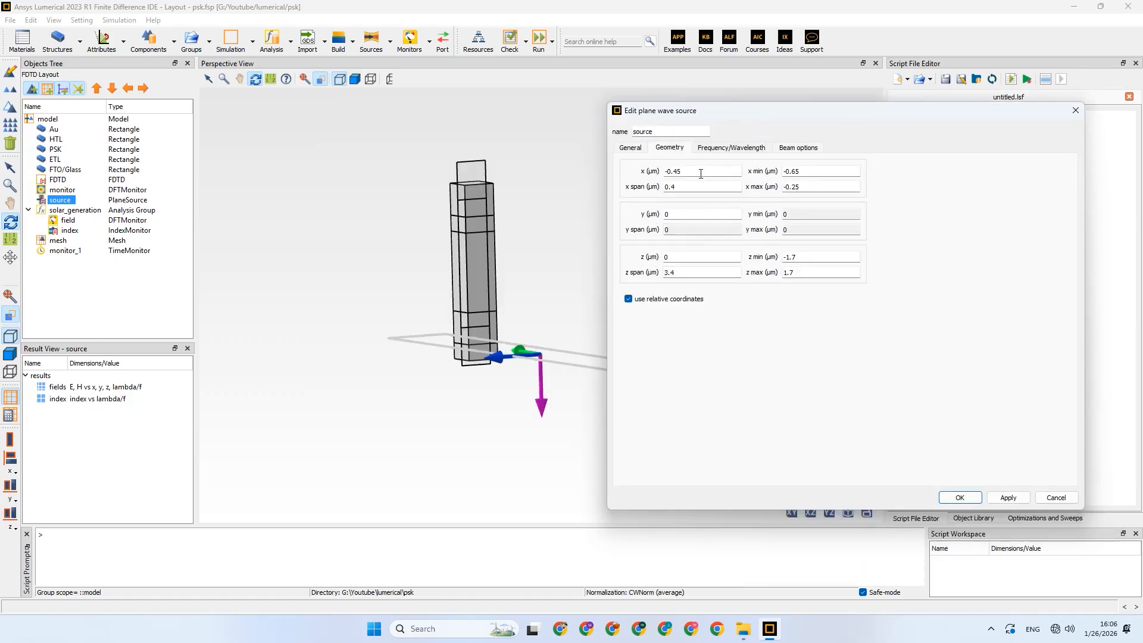
{"action": "left_click", "coordinate": [792, 171]}
{"action": "left_click_drag", "start_coordinate": [802, 186], "coordinate": [793, 184]}
{"action": "left_click", "coordinate": [786, 187]}
{"action": "left_click", "coordinate": [817, 174]}
{"action": "left_click", "coordinate": [1011, 497]}
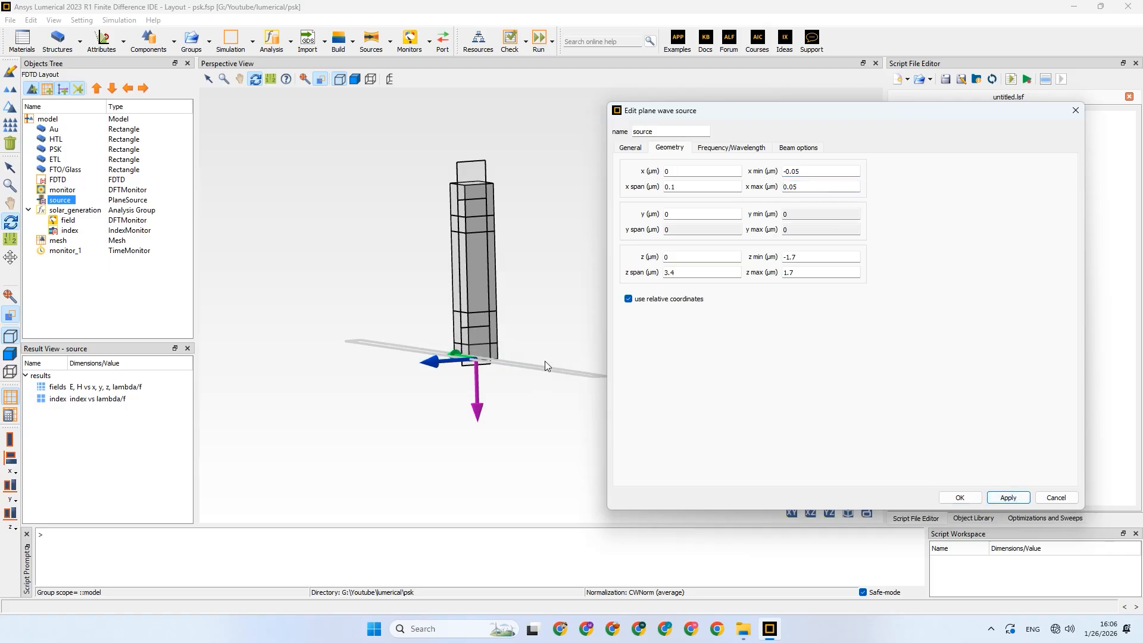
Move the plane source to y = 1.1 µm, accept its settings and check its placement on the layer stack
{"action": "double_click", "coordinate": [666, 215]}
{"action": "left_click", "coordinate": [1007, 497]}
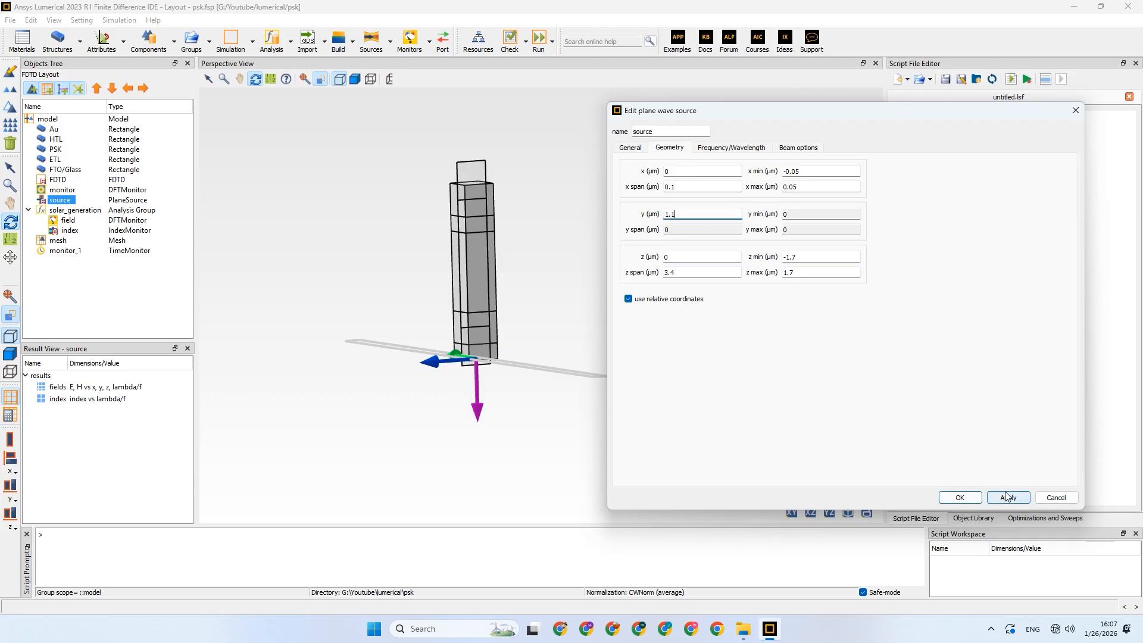
{"action": "left_click", "coordinate": [980, 498]}
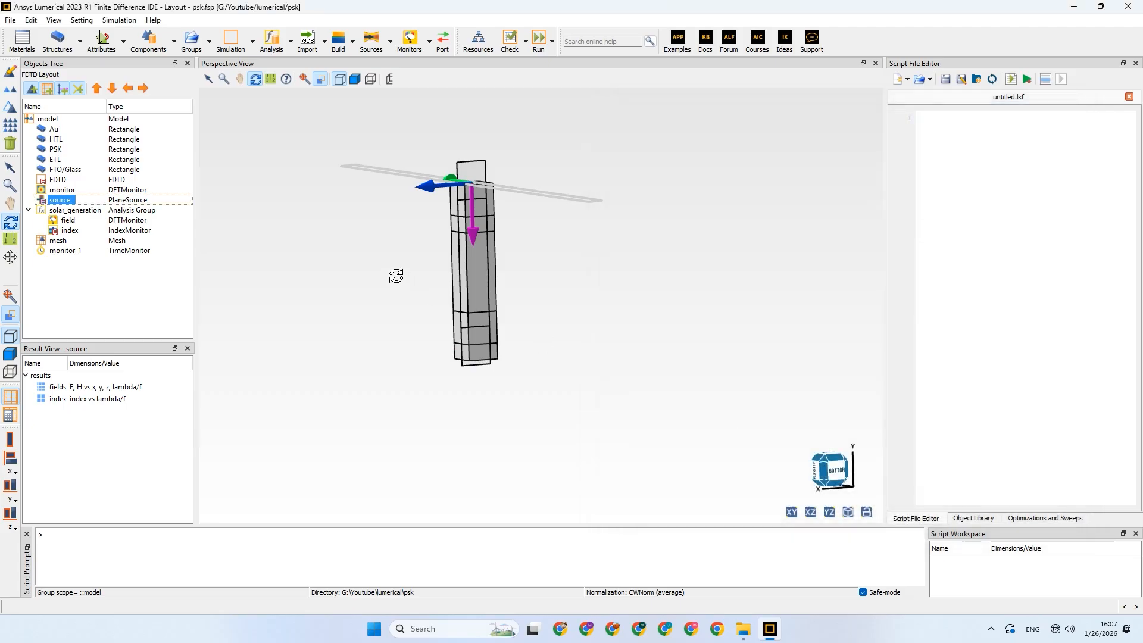
{"action": "left_click_drag", "start_coordinate": [395, 273], "coordinate": [446, 280]}
{"action": "scroll", "coordinate": [446, 280], "scroll_direction": "up", "scroll_amount": 3}
{"action": "left_click_drag", "start_coordinate": [421, 184], "coordinate": [413, 205]}
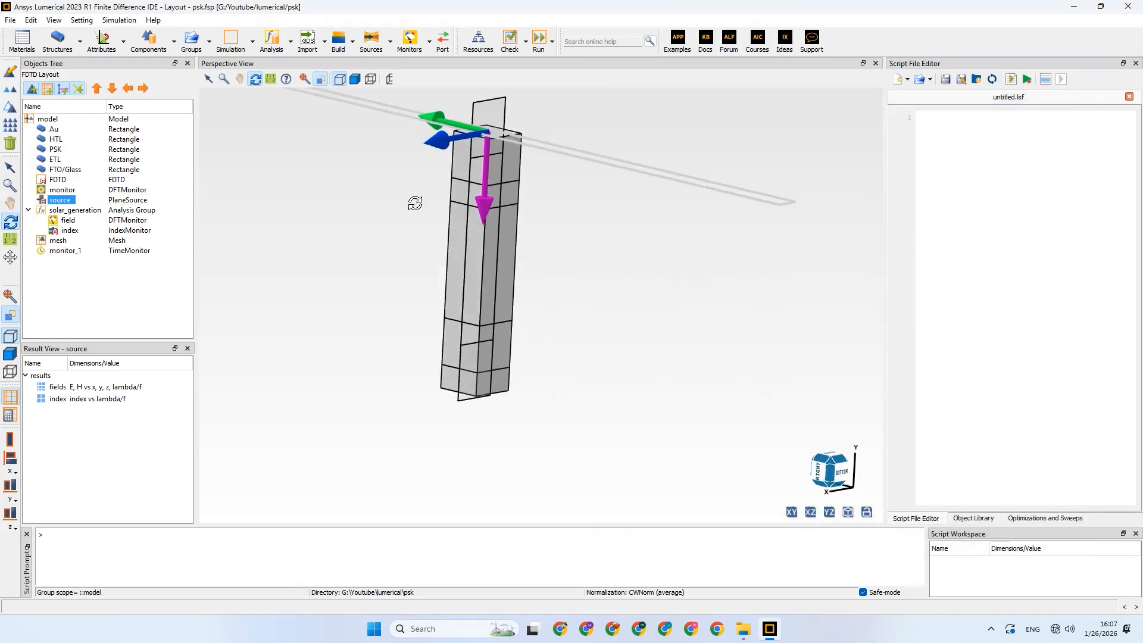
Set the frequency domain profile monitor's x min to -0.2 µm and x max to 0.2 µm and accept the settings
{"action": "left_click", "coordinate": [90, 190]}
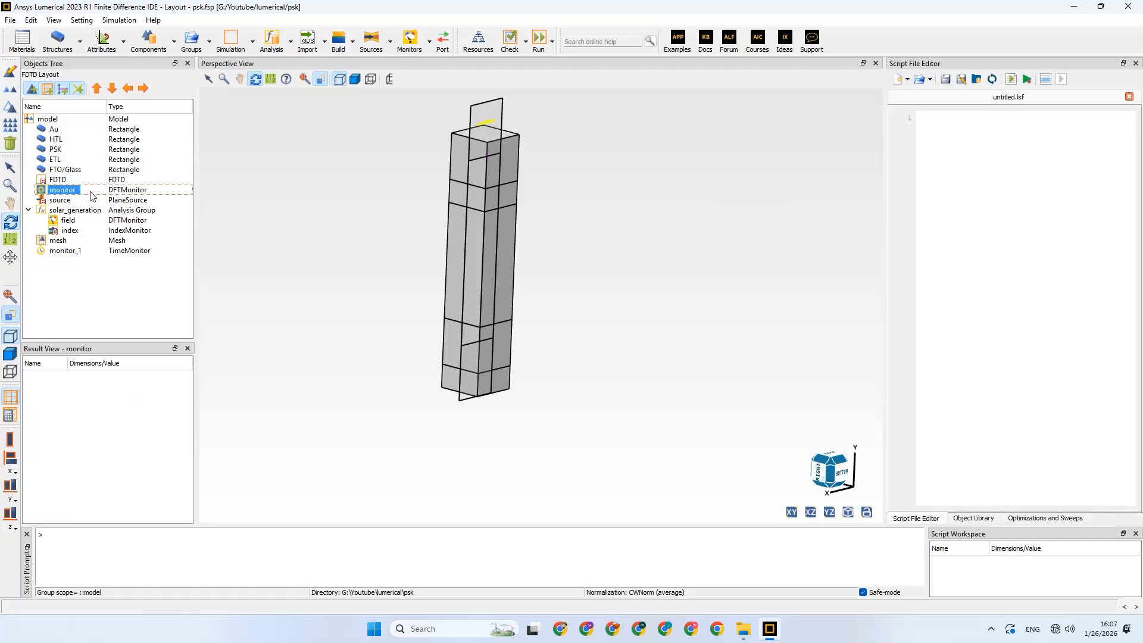
{"action": "left_click_drag", "start_coordinate": [373, 149], "coordinate": [357, 143]}
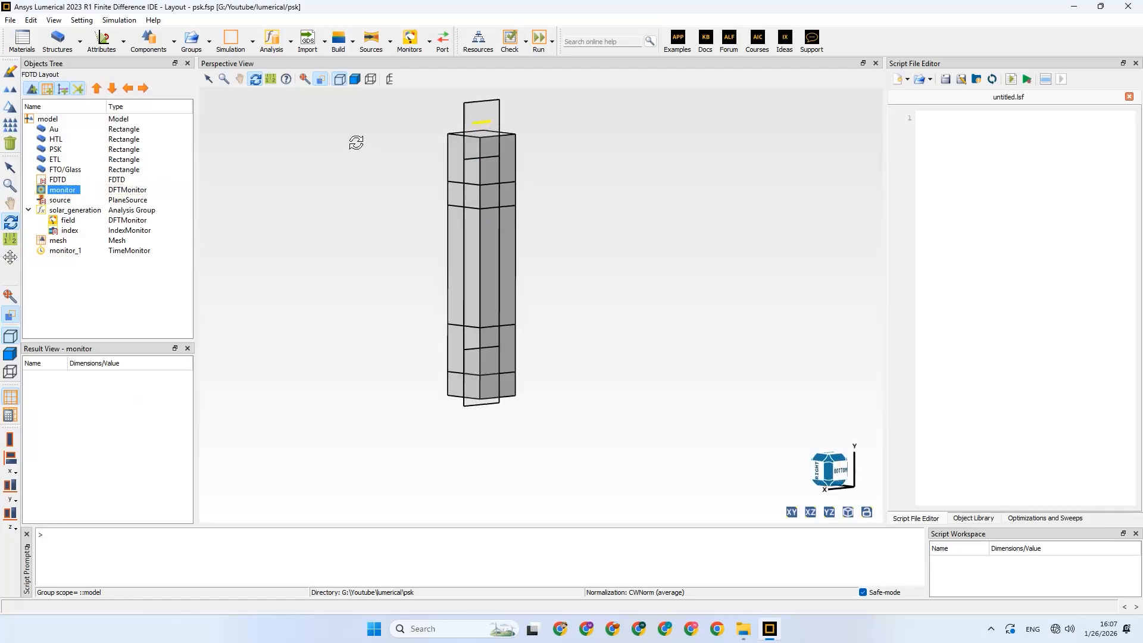
{"action": "right_click", "coordinate": [67, 190]}
{"action": "left_click", "coordinate": [95, 197]}
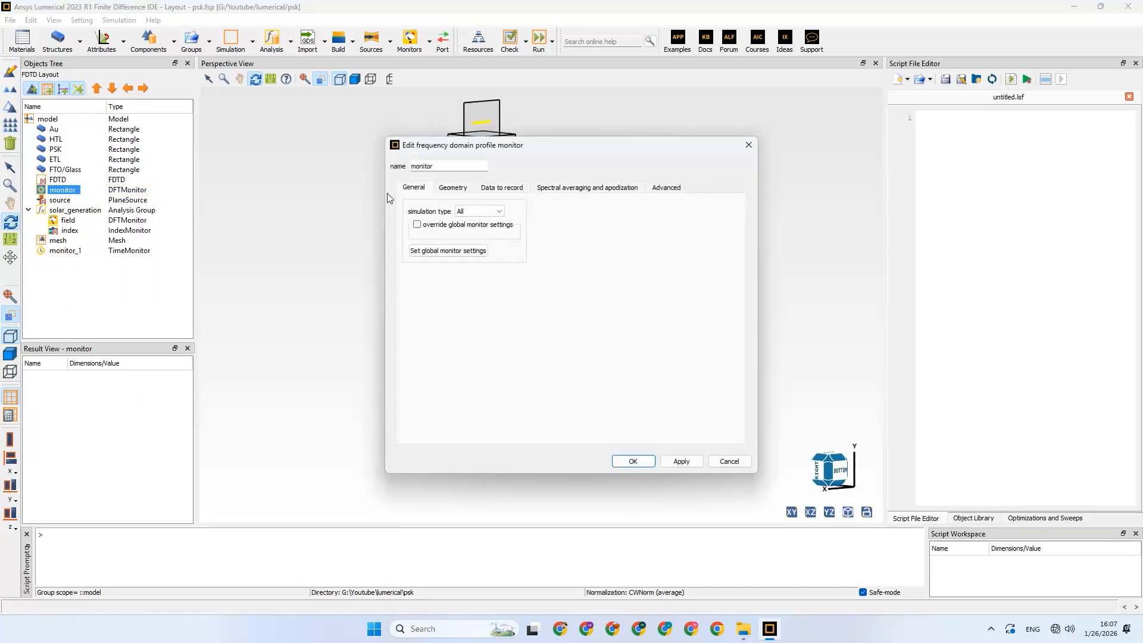
{"action": "left_click", "coordinate": [458, 189]}
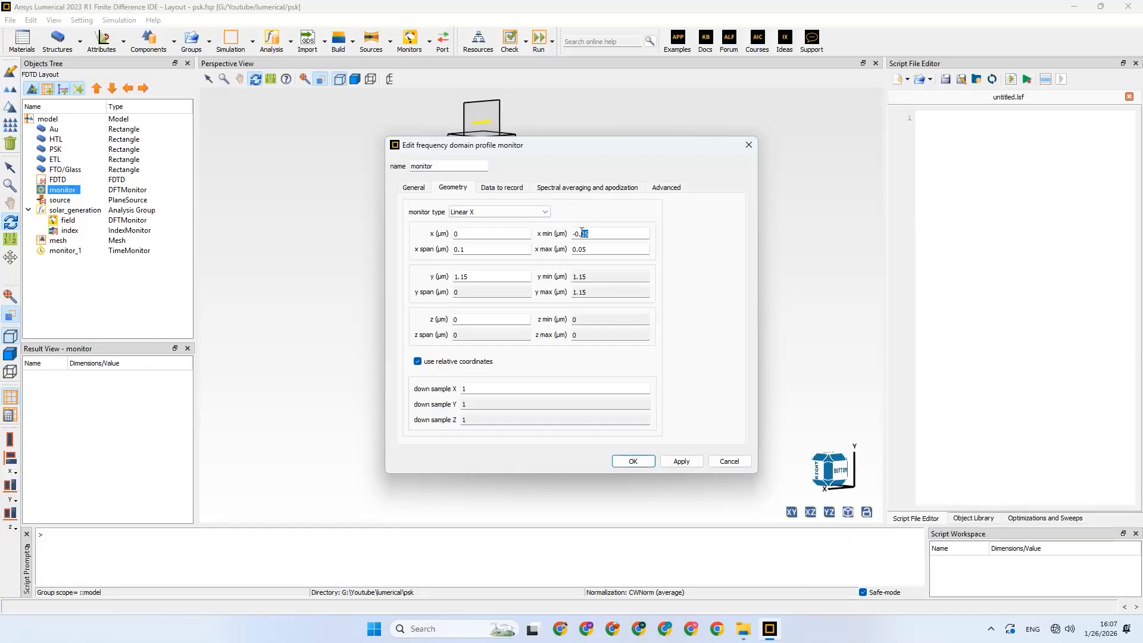
{"action": "type", "text": "2"}
{"action": "left_click", "coordinate": [586, 249]}
{"action": "left_click", "coordinate": [681, 462]}
{"action": "left_click", "coordinate": [633, 462]}
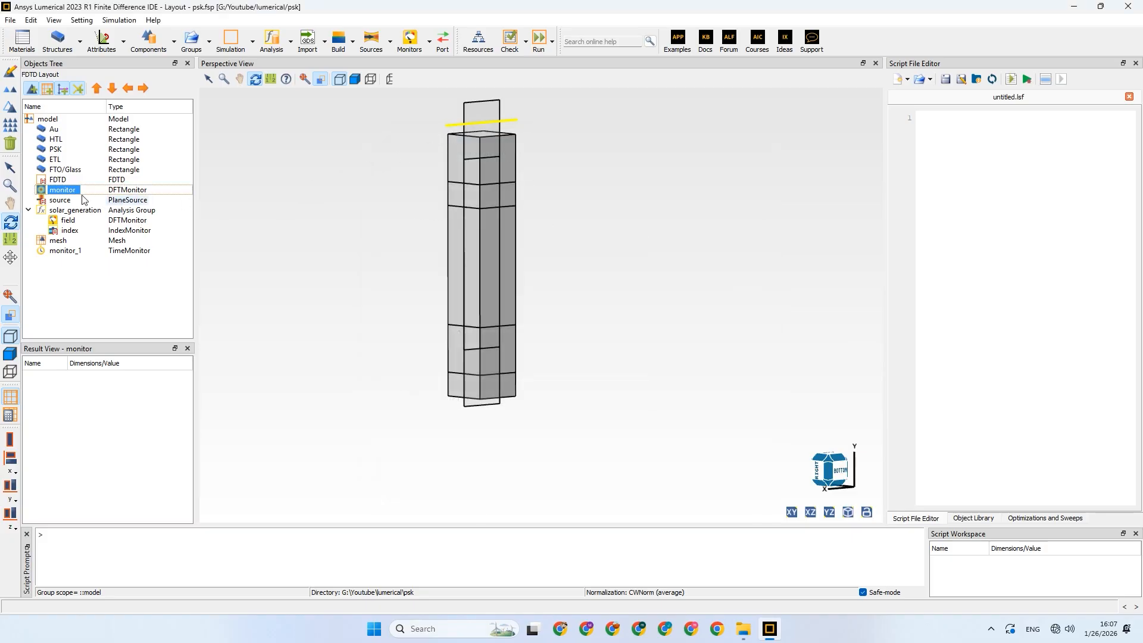
Move the frequency domain profile monitor to y = 1.2 µm in its geometry settings and accept
{"action": "right_click", "coordinate": [56, 193]}
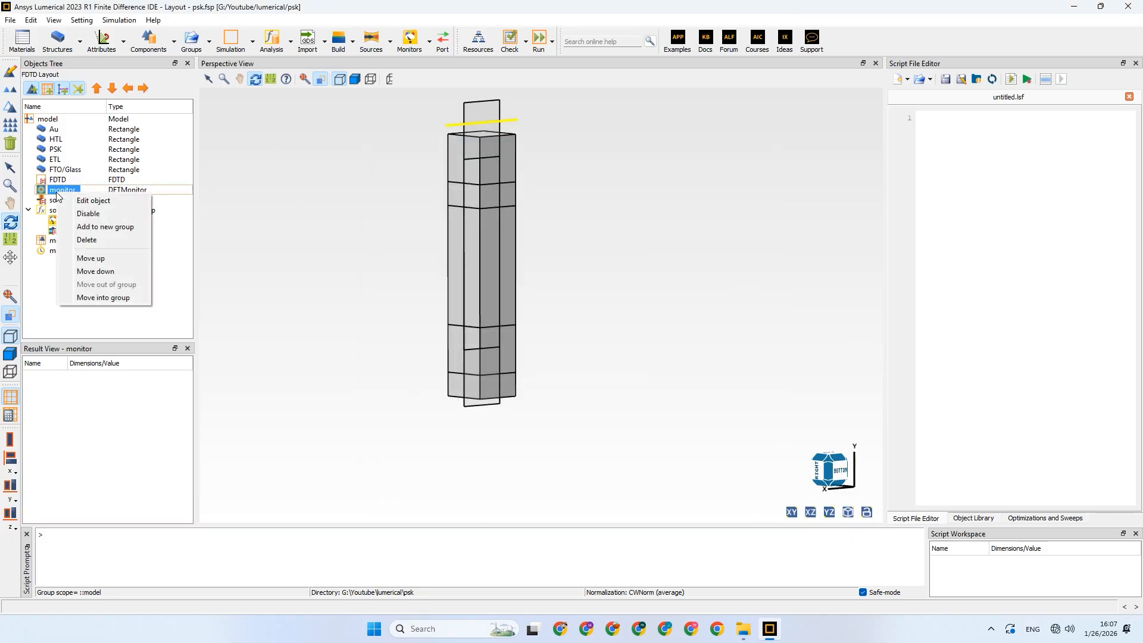
{"action": "left_click", "coordinate": [75, 197]}
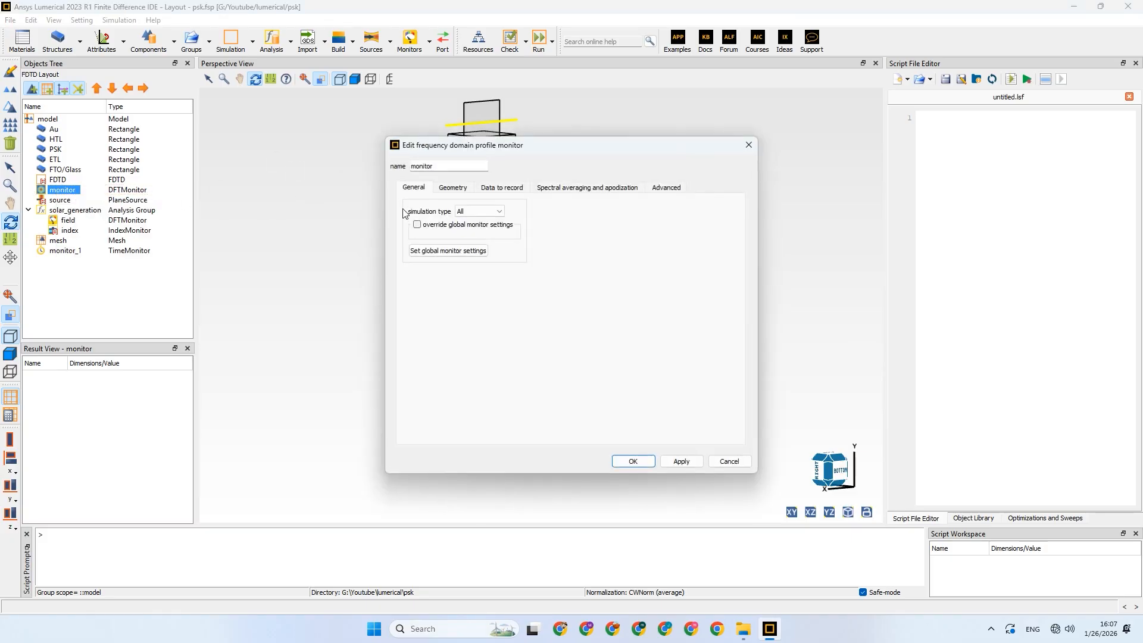
{"action": "left_click", "coordinate": [467, 188]}
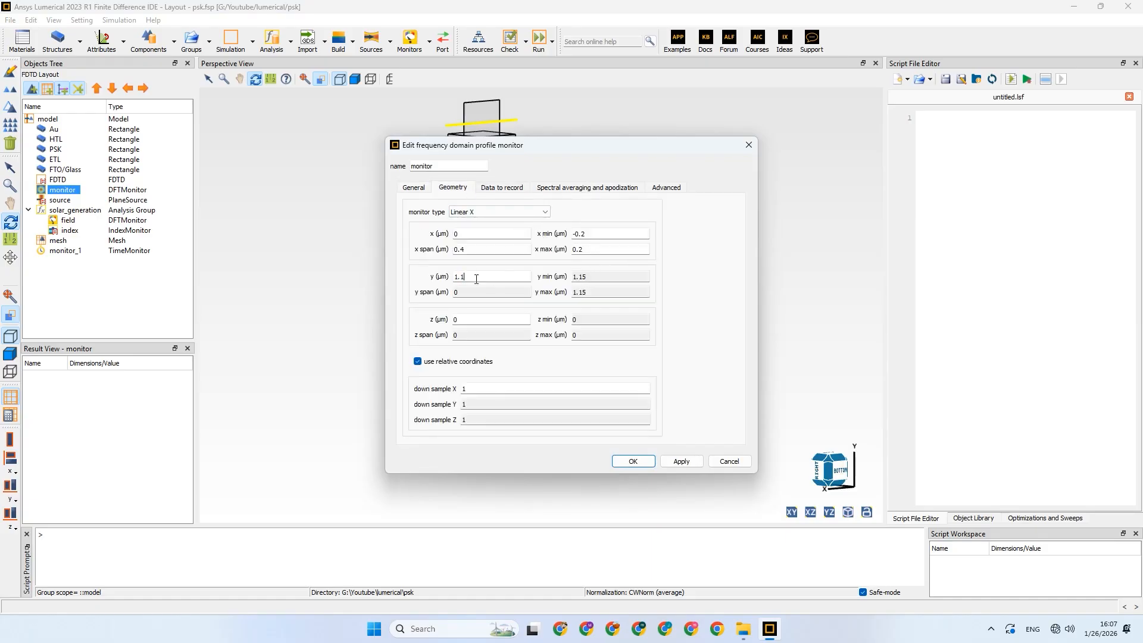
{"action": "type", "text": "2"}
{"action": "left_click", "coordinate": [640, 465]}
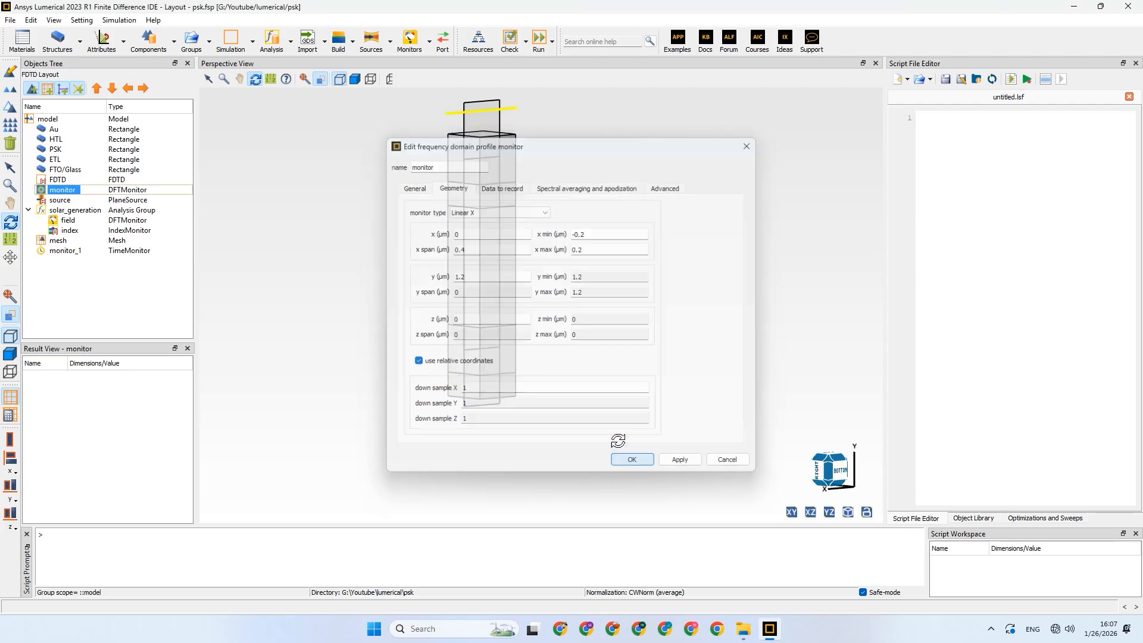
Set the plane source's y position to 1.15 µm in its geometry settings and accept
{"action": "right_click", "coordinate": [64, 203]}
{"action": "left_click", "coordinate": [92, 212]}
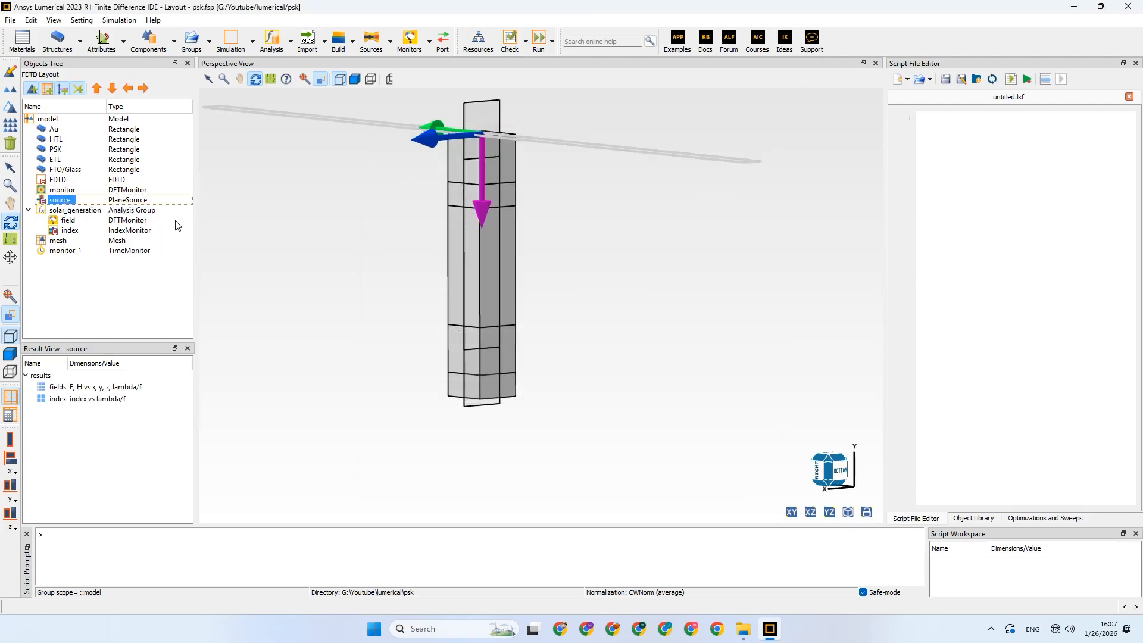
{"action": "left_click", "coordinate": [396, 148]}
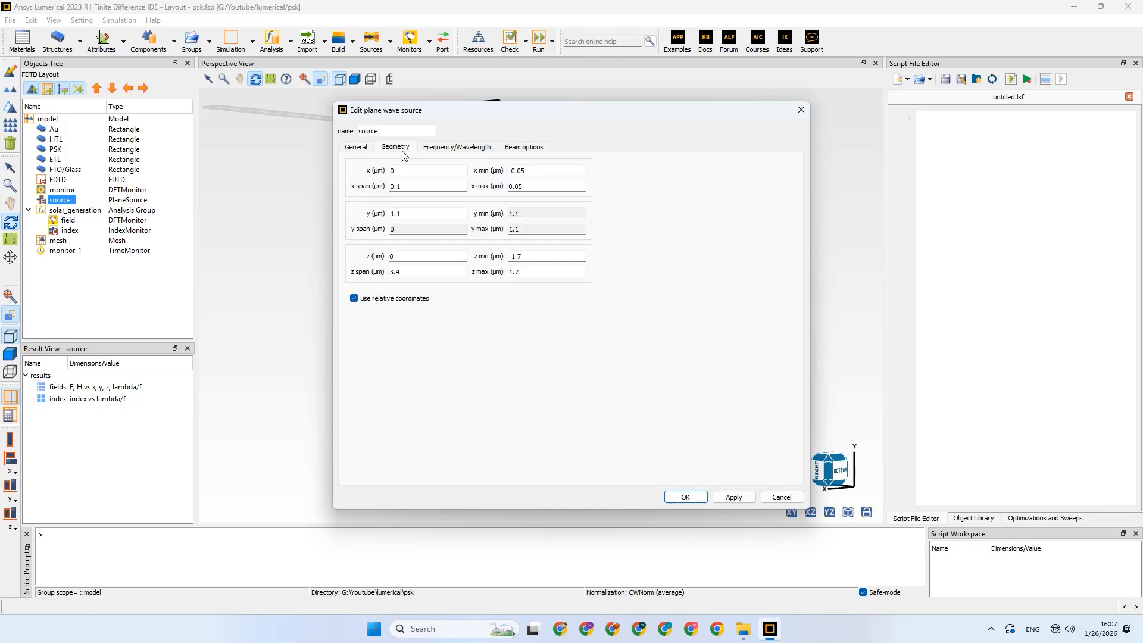
{"action": "left_click", "coordinate": [405, 214]}
{"action": "type", "text": "5"}
{"action": "left_click", "coordinate": [685, 497]}
Inspect the plane source and the profile monitor in turn, comparing their positions relative to each other above the layer stack
{"action": "left_click_drag", "start_coordinate": [433, 280], "coordinate": [474, 289]}
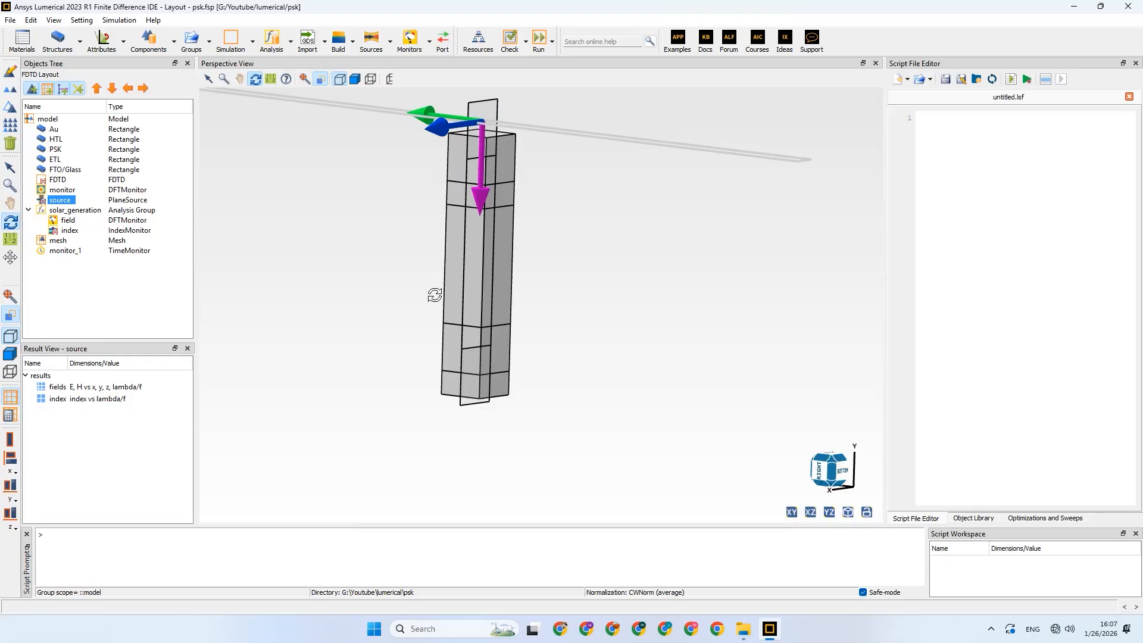
{"action": "left_click", "coordinate": [239, 79]}
{"action": "left_click_drag", "start_coordinate": [387, 186], "coordinate": [461, 246]}
{"action": "scroll", "coordinate": [451, 252], "scroll_direction": "down", "scroll_amount": 1}
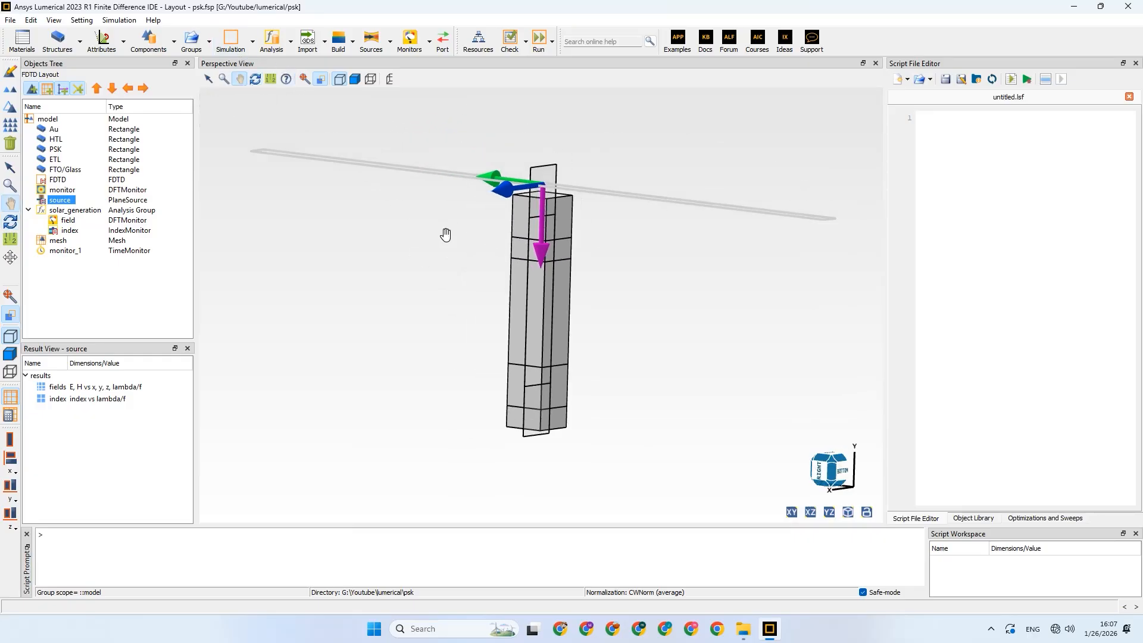
{"action": "left_click", "coordinate": [256, 79]}
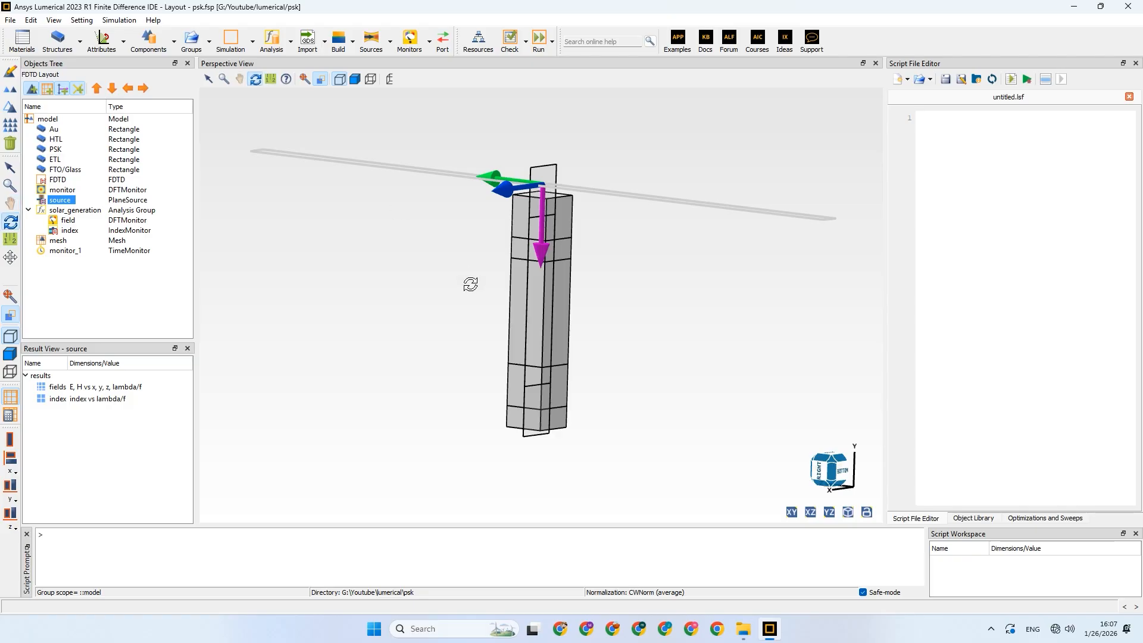
{"action": "left_click_drag", "start_coordinate": [472, 283], "coordinate": [554, 292]}
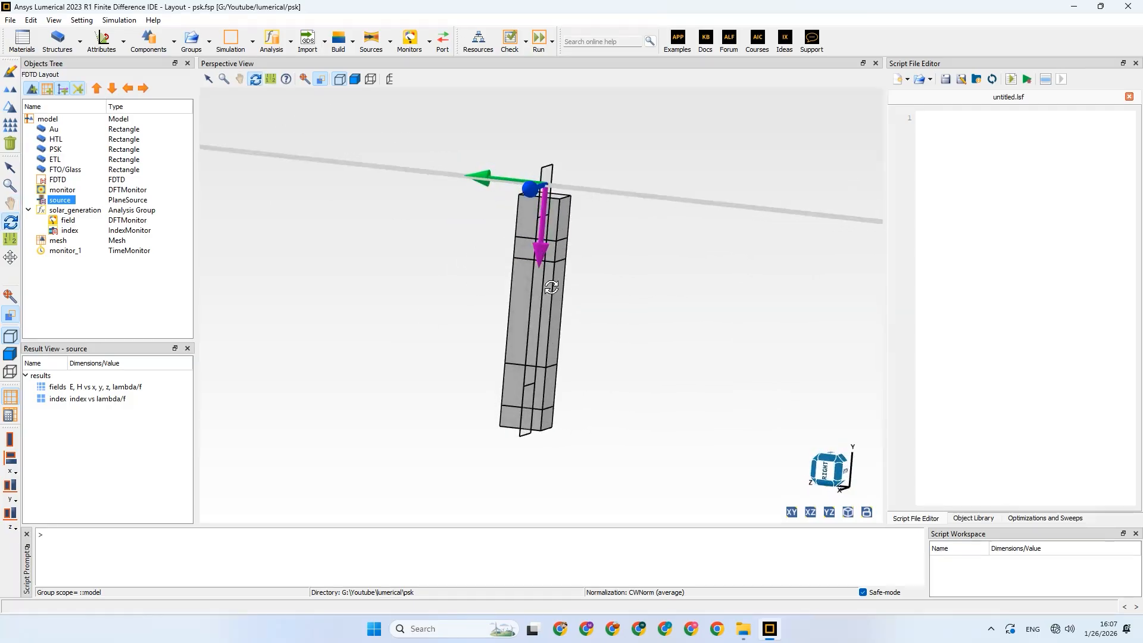
{"action": "left_click", "coordinate": [63, 190]}
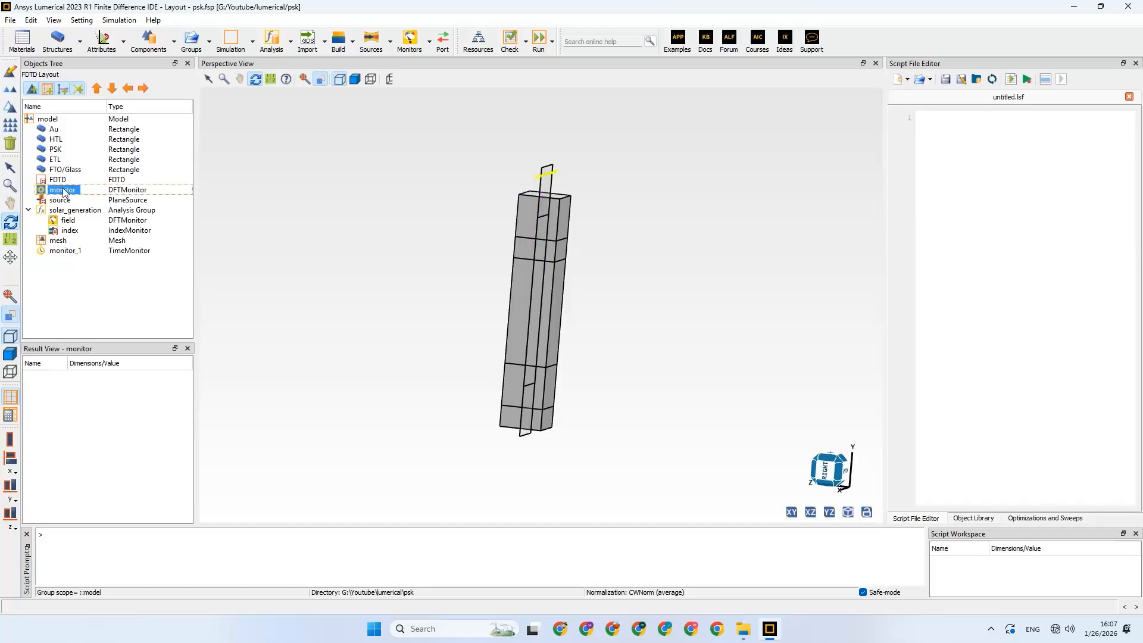
{"action": "left_click_drag", "start_coordinate": [467, 250], "coordinate": [388, 258]}
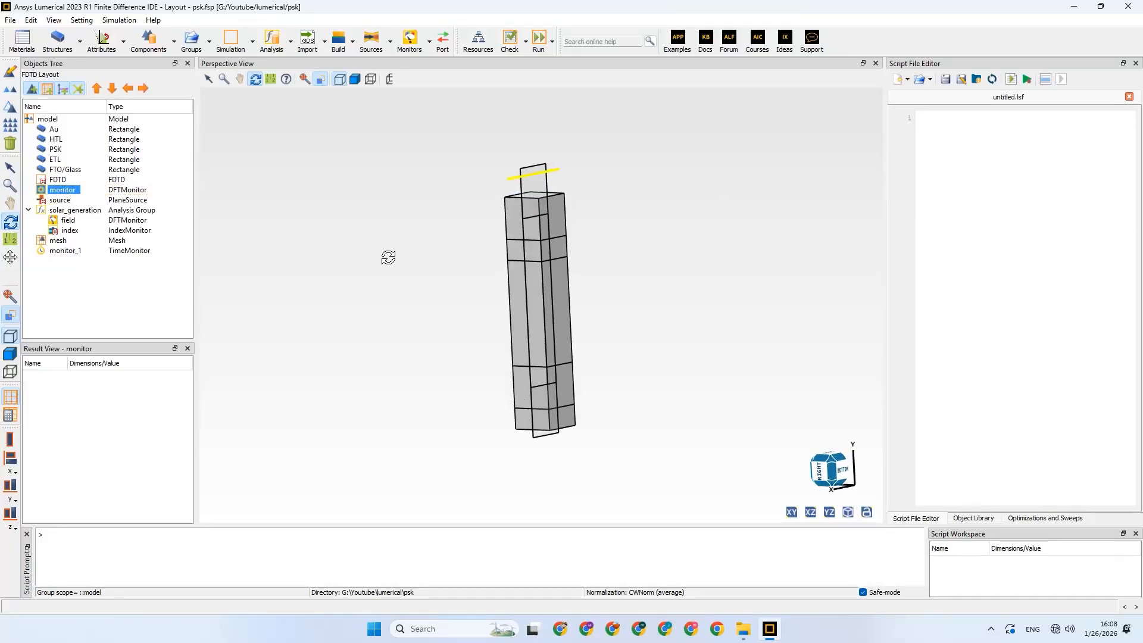
{"action": "left_click", "coordinate": [60, 200]}
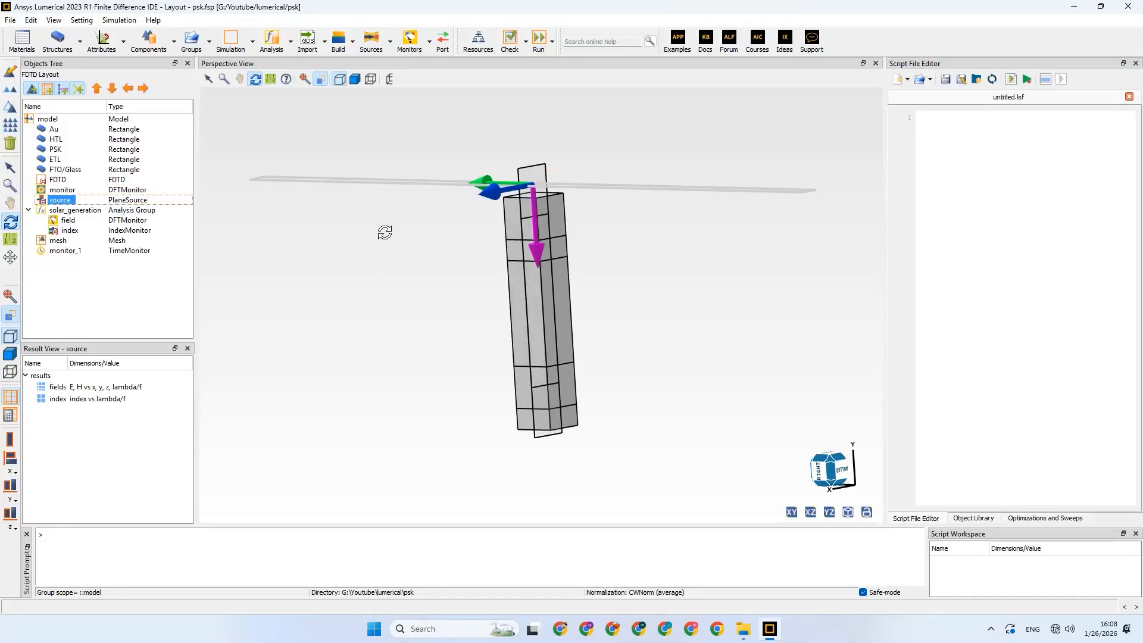
{"action": "left_click_drag", "start_coordinate": [485, 248], "coordinate": [547, 248]}
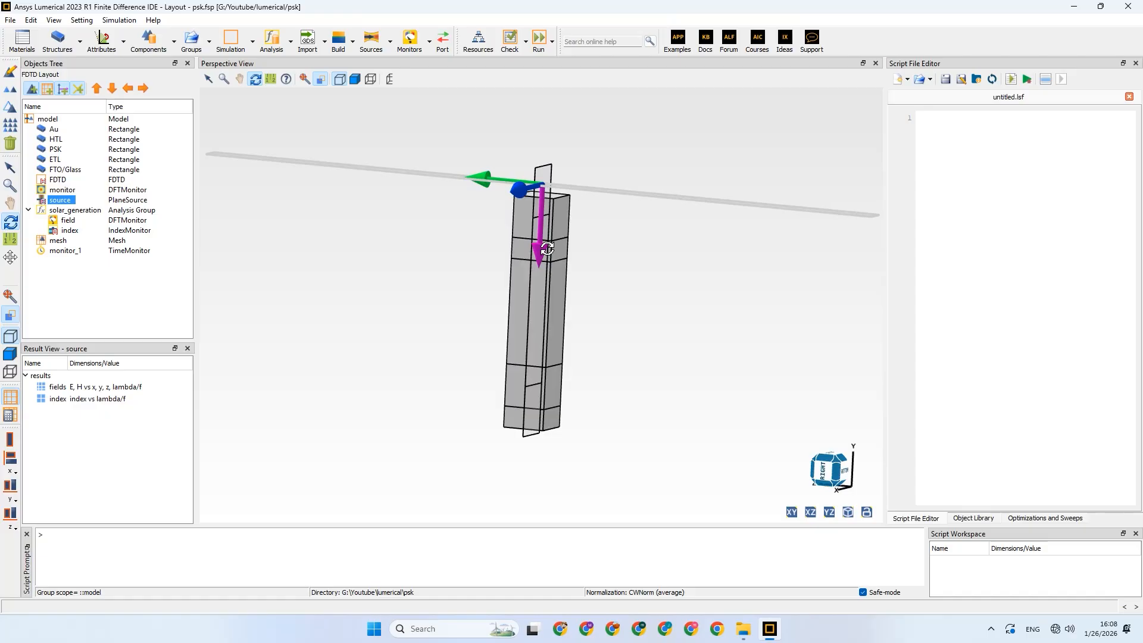
Start saving the project under a new location and create and open a folder named PSK on the Desktop
{"action": "left_click", "coordinate": [12, 20]}
{"action": "left_click", "coordinate": [52, 88]}
{"action": "left_click", "coordinate": [49, 111]}
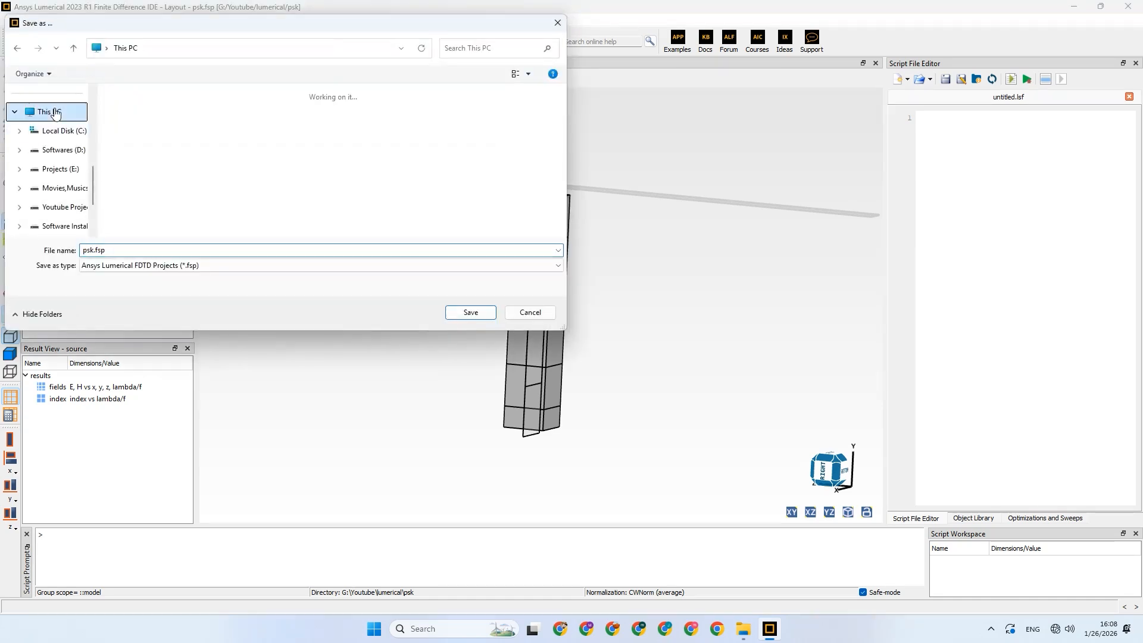
{"action": "scroll", "coordinate": [74, 162], "scroll_direction": "up", "scroll_amount": 5}
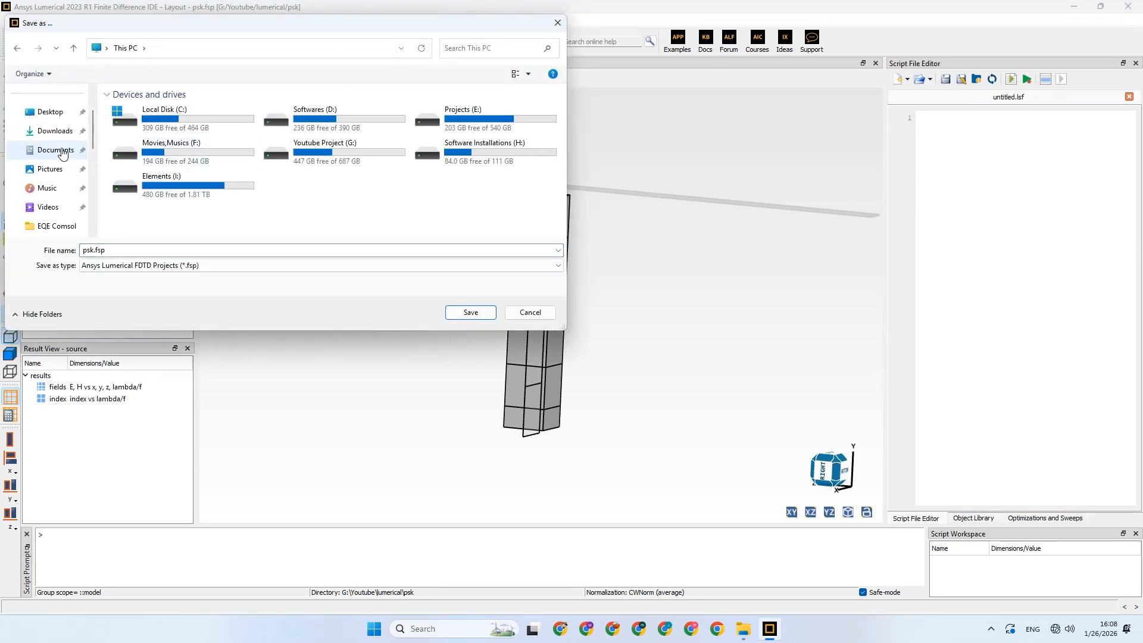
{"action": "scroll", "coordinate": [47, 119], "scroll_direction": "up", "scroll_amount": 1}
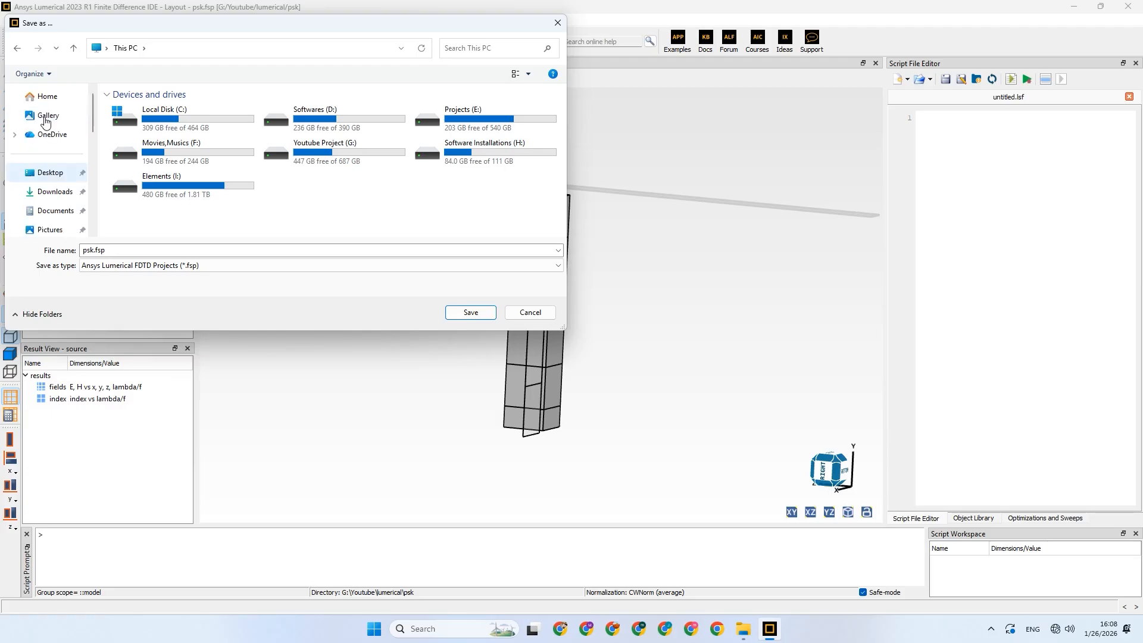
{"action": "left_click", "coordinate": [49, 173]}
{"action": "right_click", "coordinate": [195, 219]}
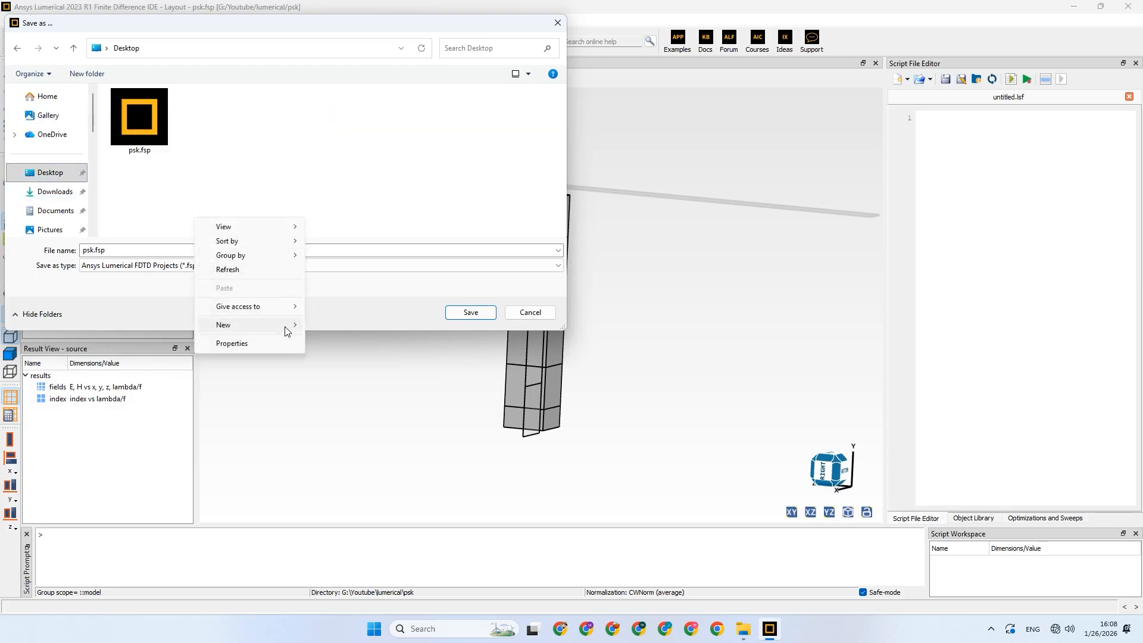
{"action": "left_click", "coordinate": [322, 327]}
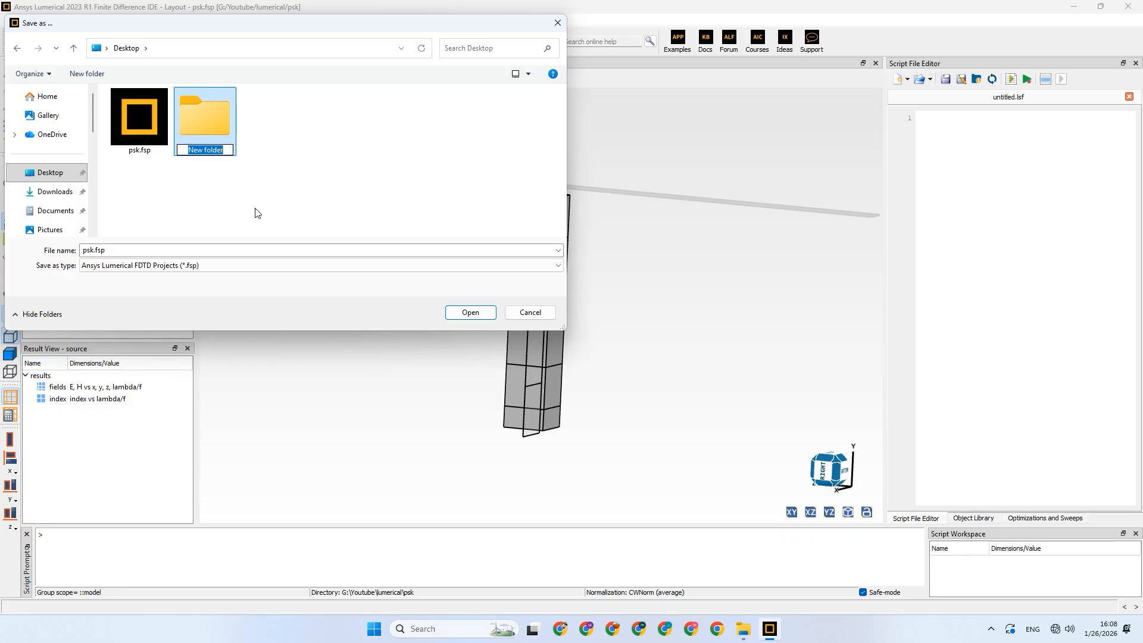
{"action": "type", "text": "PSK"}
{"action": "key", "text": "Return"}
{"action": "key", "text": "Return"}
Name the project file PSK and save it in the new PSK folder
{"action": "left_click", "coordinate": [165, 268]}
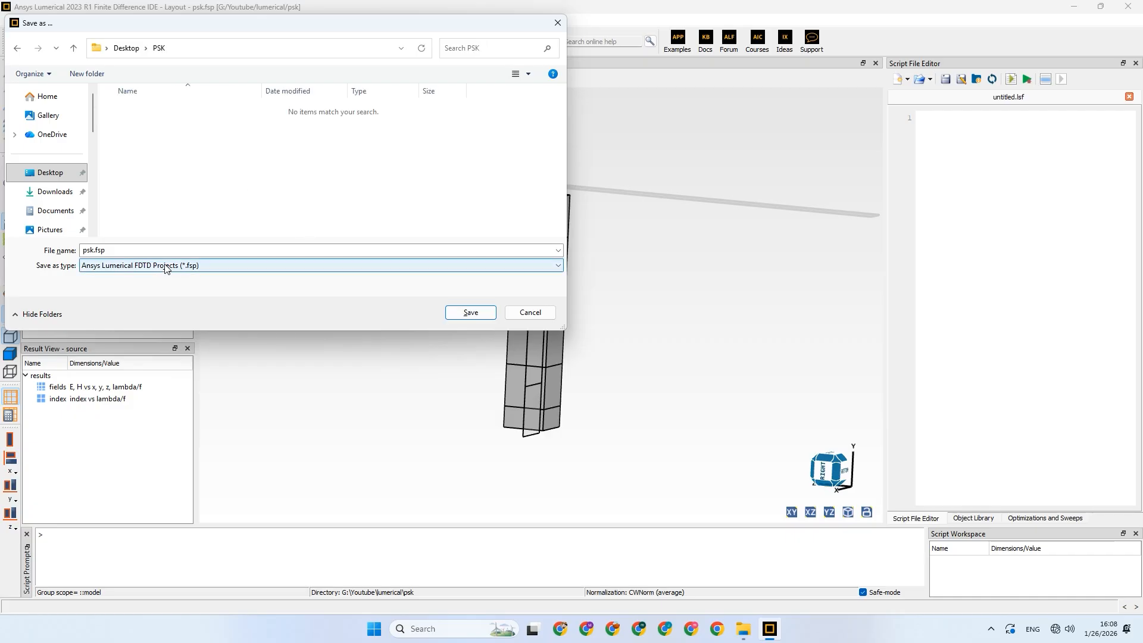
{"action": "left_click", "coordinate": [95, 251]}
{"action": "double_click", "coordinate": [93, 251]}
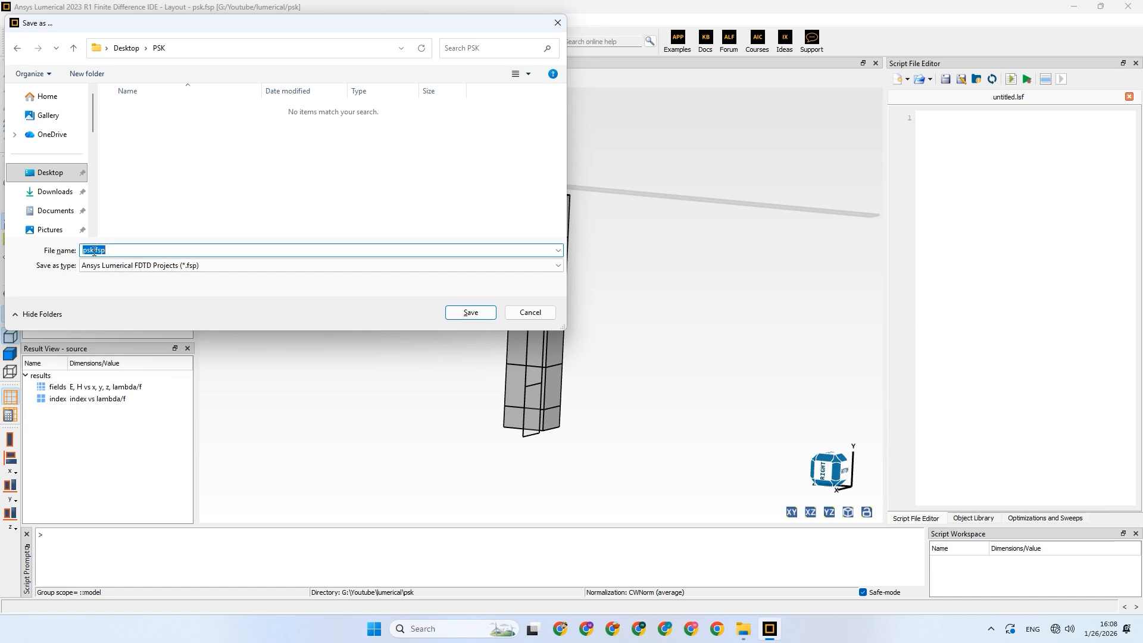
{"action": "left_click", "coordinate": [94, 251]}
{"action": "type", "text": "PSK"}
{"action": "left_click", "coordinate": [468, 314]}
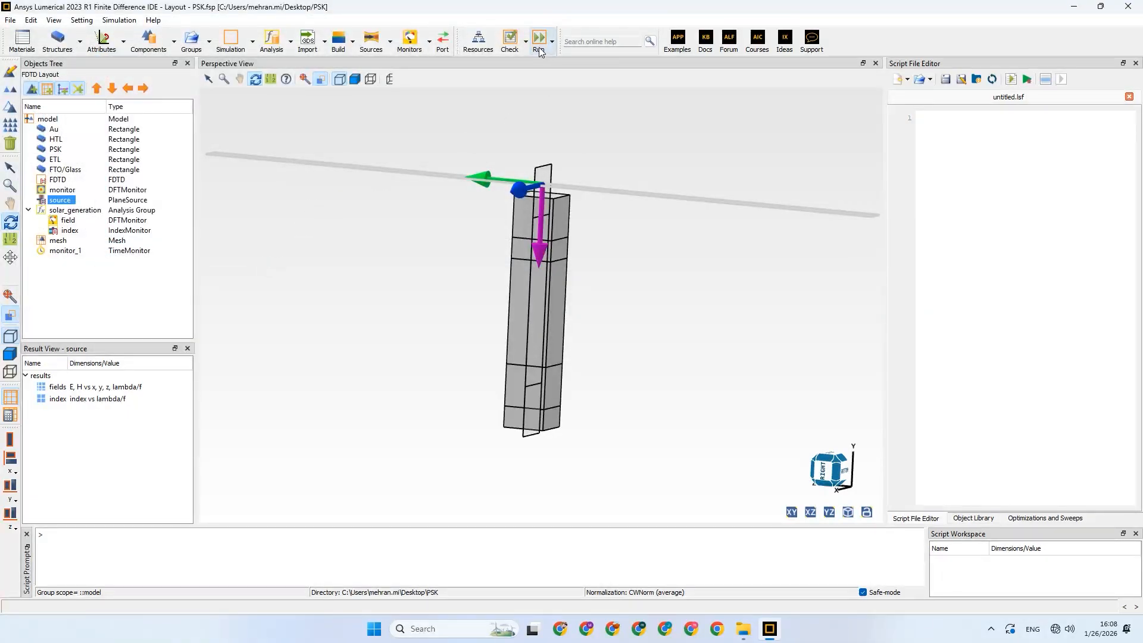
Review the mesh override region's general and geometry settings against the layer stack and accept them
{"action": "left_click", "coordinate": [57, 241]}
{"action": "right_click", "coordinate": [68, 244]}
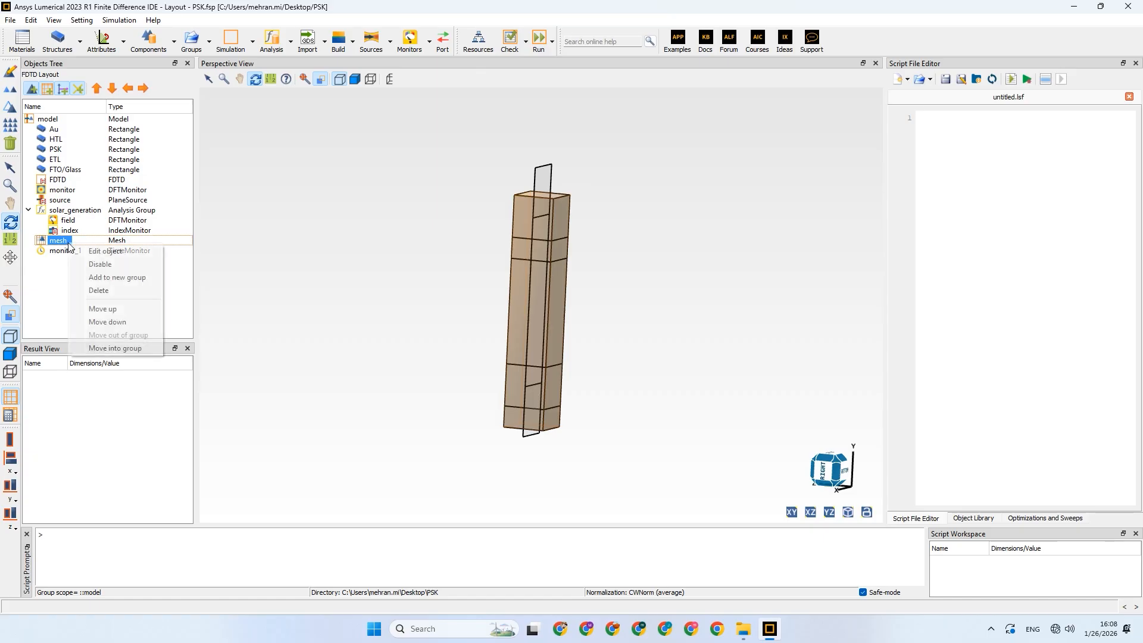
{"action": "left_click", "coordinate": [90, 252]}
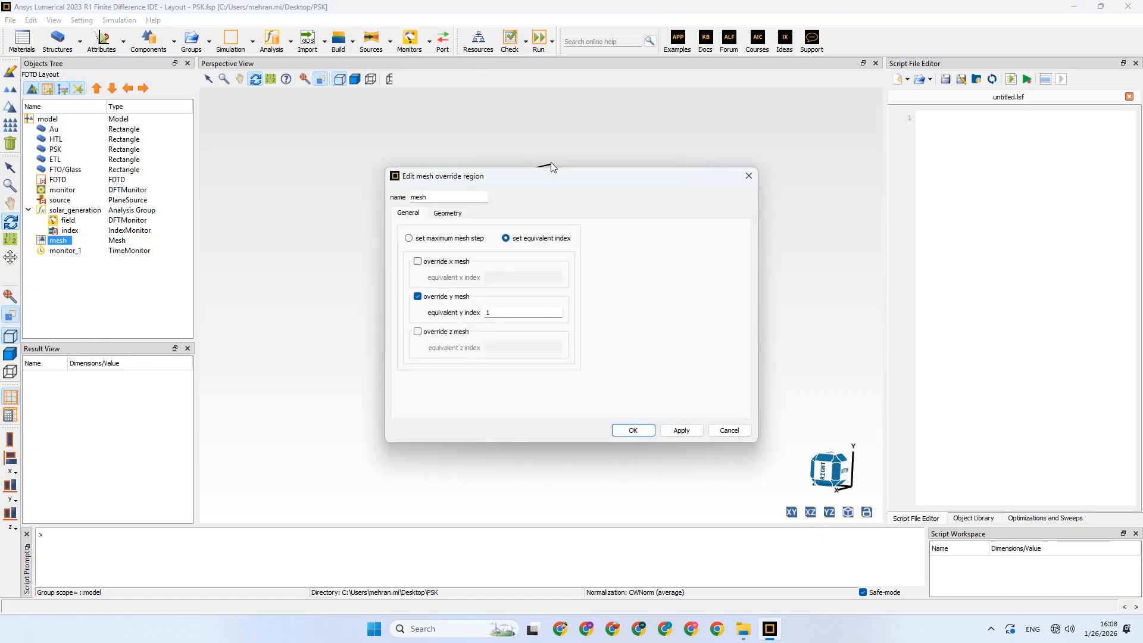
{"action": "left_click", "coordinate": [459, 217]}
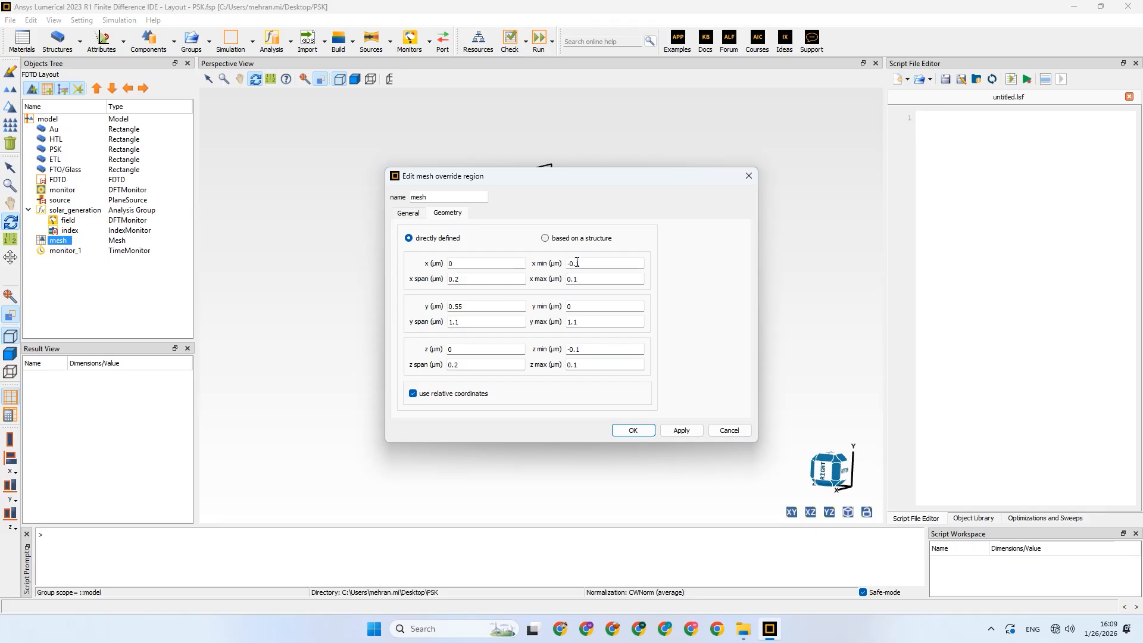
{"action": "left_click_drag", "start_coordinate": [573, 176], "coordinate": [712, 162]}
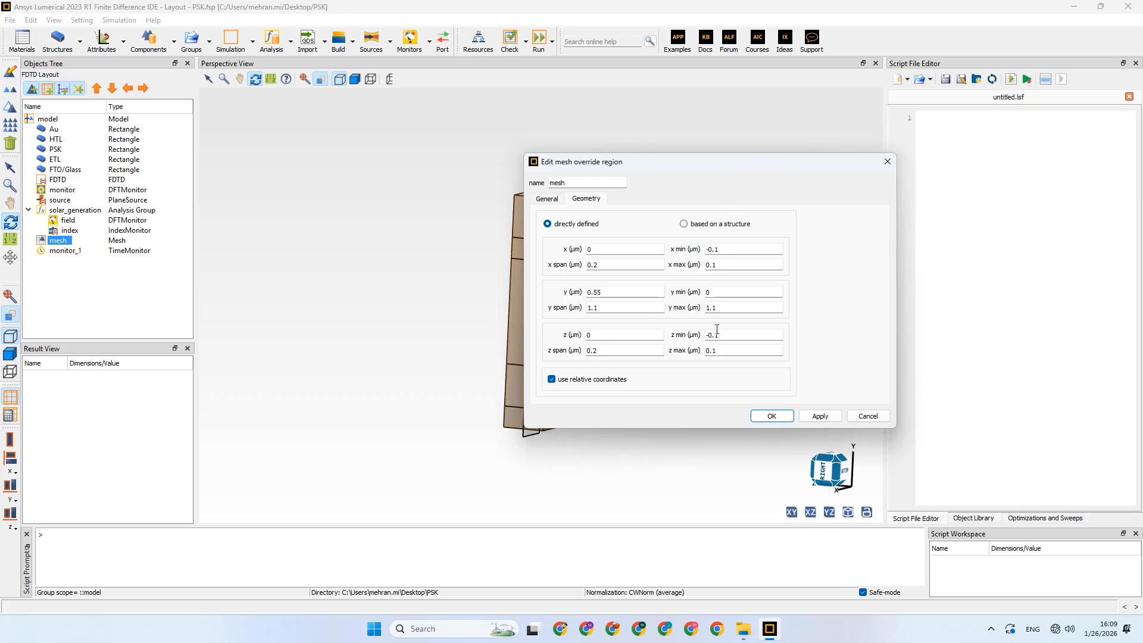
{"action": "left_click", "coordinate": [759, 416]}
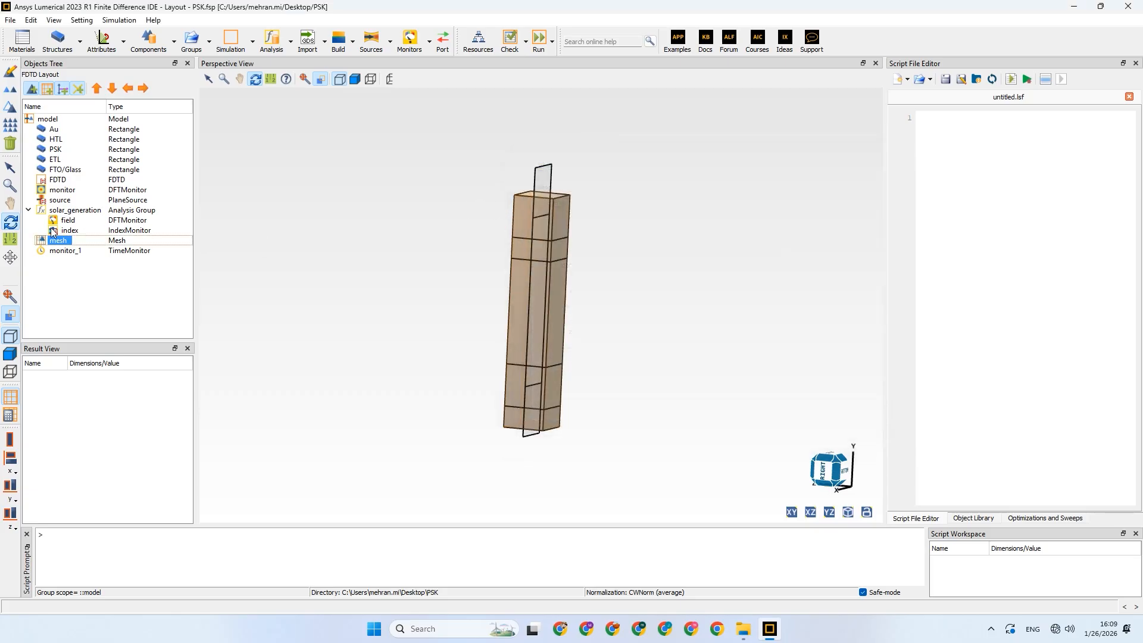
Run the simulation and try to calculate the Jsc result of the solar_generation analysis group
{"action": "left_click", "coordinate": [67, 254]}
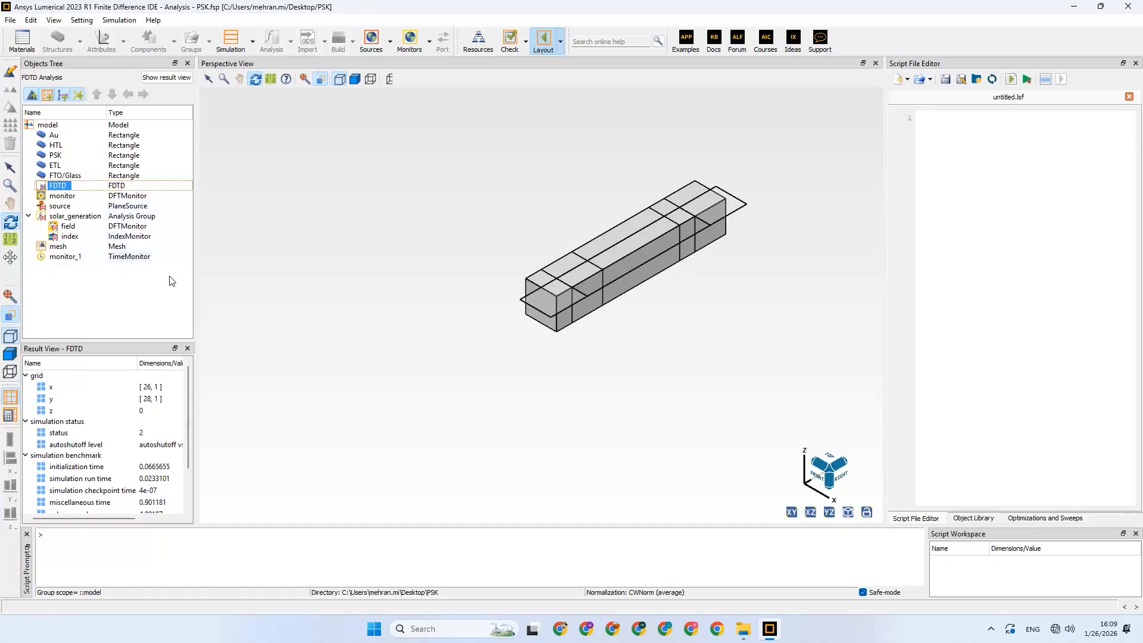
{"action": "left_click", "coordinate": [78, 216]}
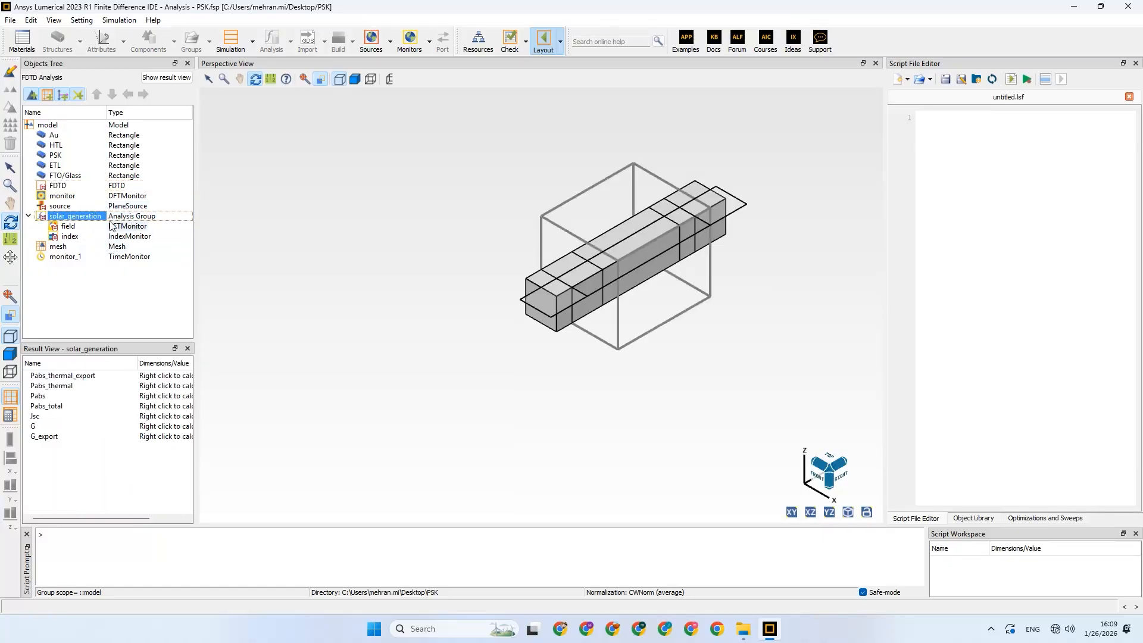
{"action": "left_click_drag", "start_coordinate": [488, 225], "coordinate": [316, 306]}
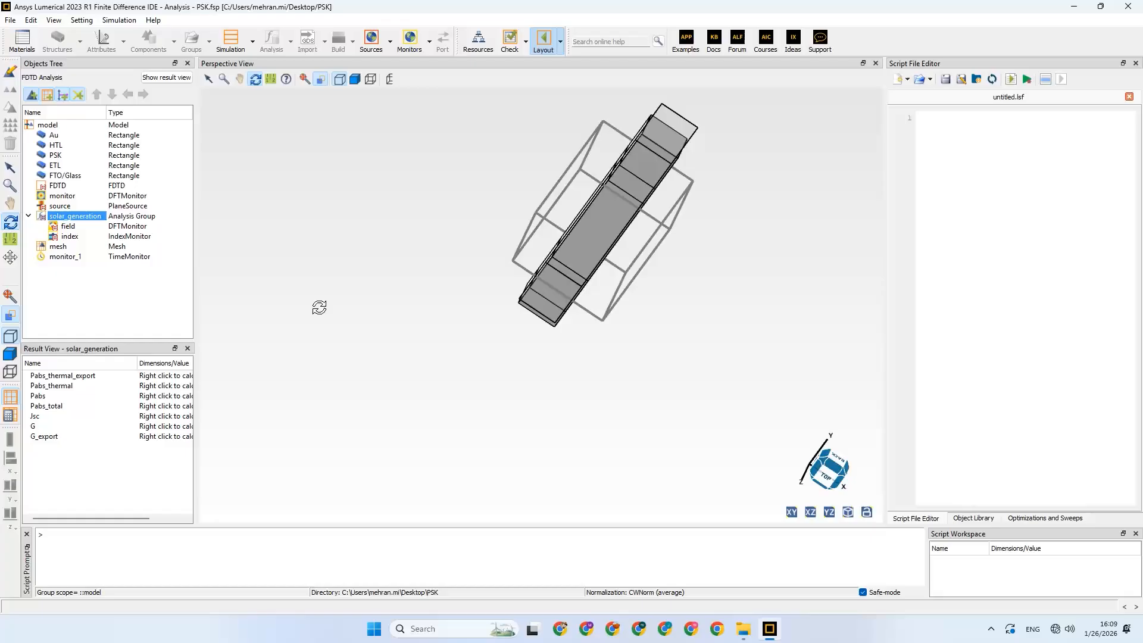
{"action": "right_click", "coordinate": [54, 416]}
{"action": "left_click", "coordinate": [77, 424]}
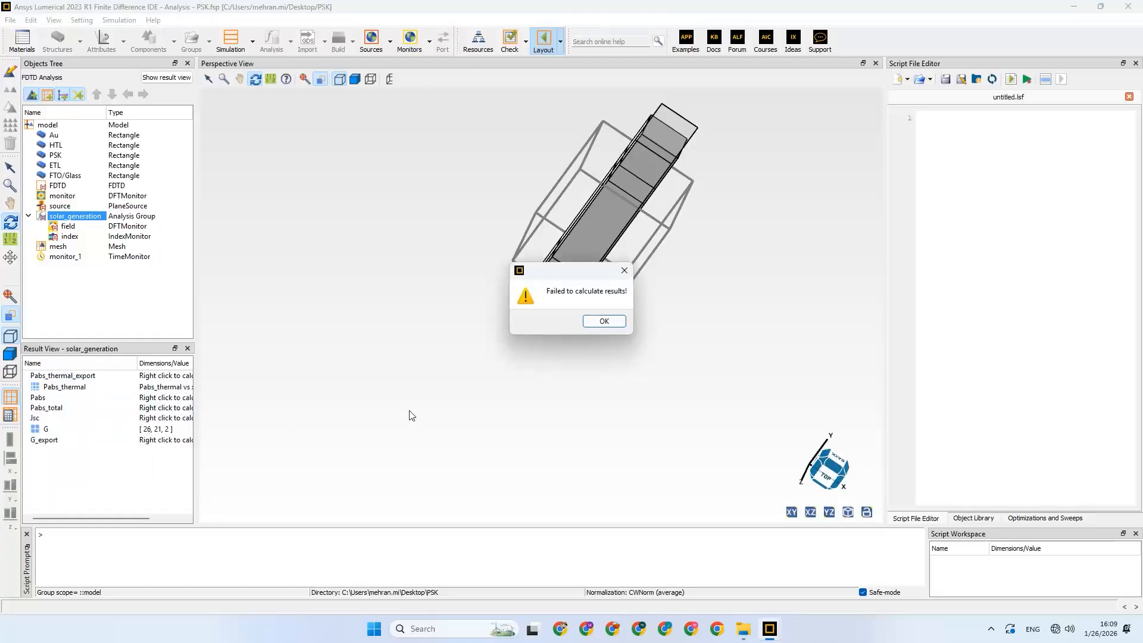
{"action": "left_click", "coordinate": [605, 322]}
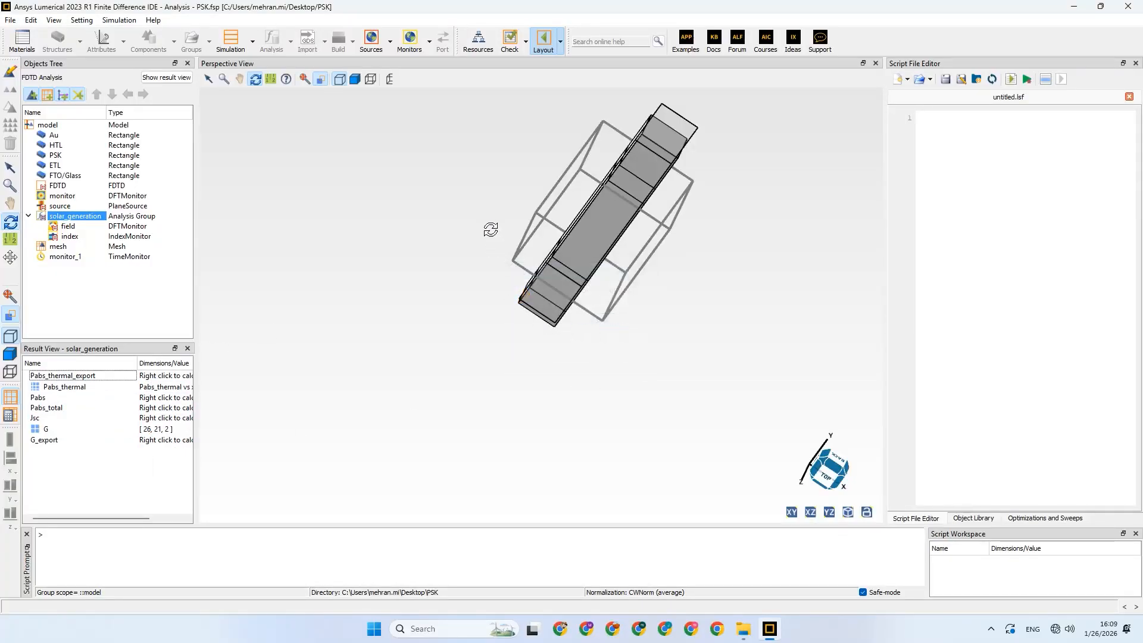
Check the solar_generation group's extent around the layer stack and switch the project back to layout mode
{"action": "left_click_drag", "start_coordinate": [490, 230], "coordinate": [410, 171]}
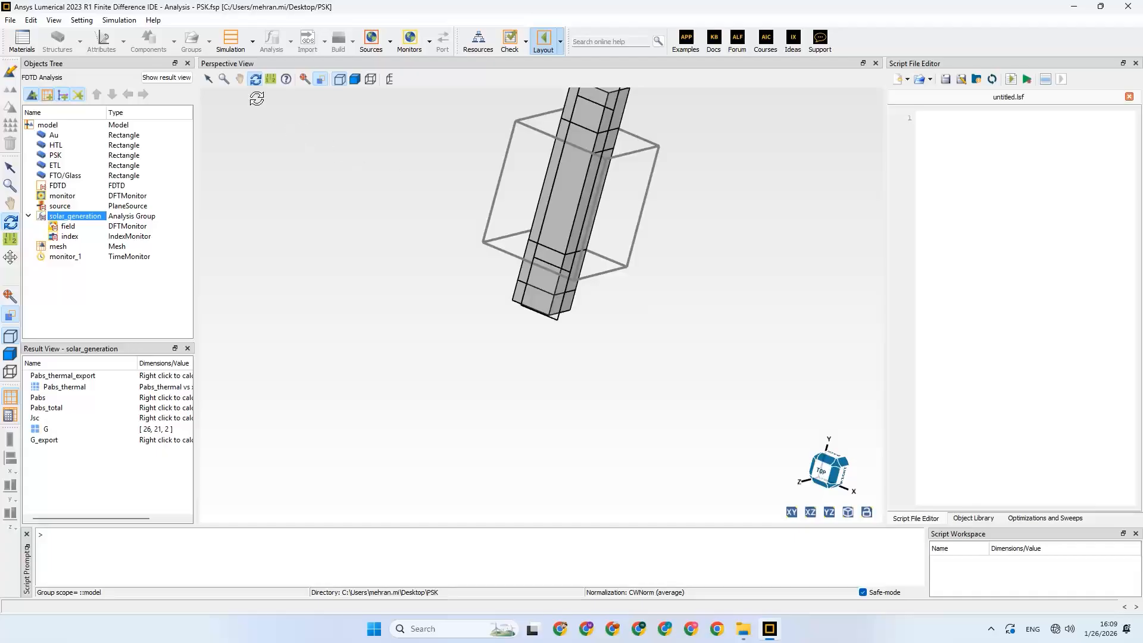
{"action": "left_click", "coordinate": [243, 78]}
{"action": "left_click_drag", "start_coordinate": [502, 218], "coordinate": [449, 315]}
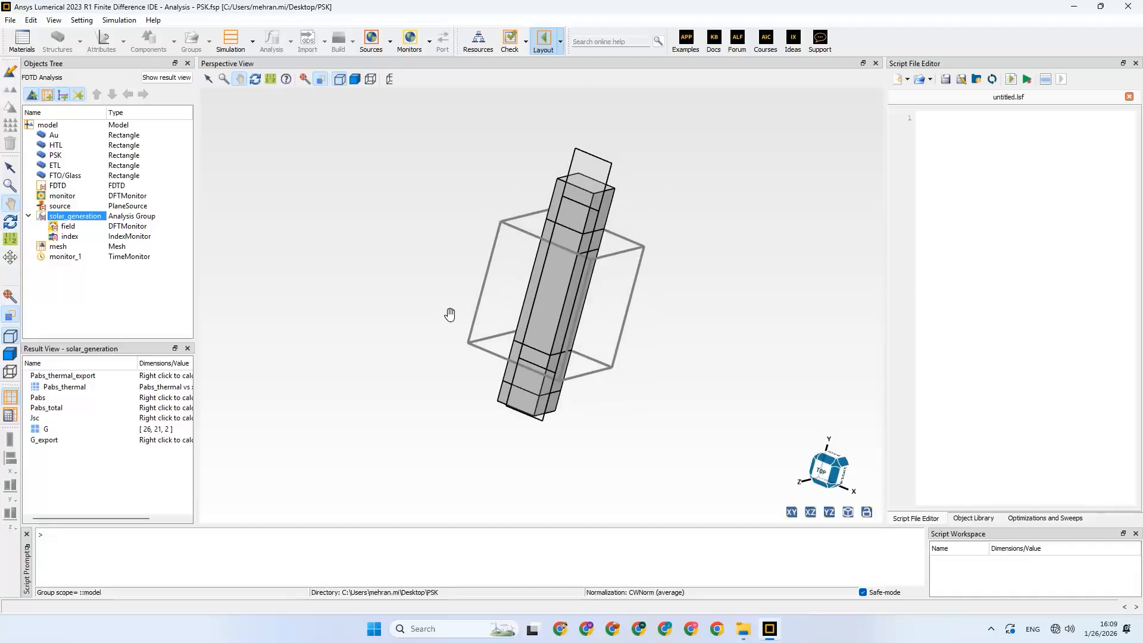
{"action": "right_click", "coordinate": [90, 219]}
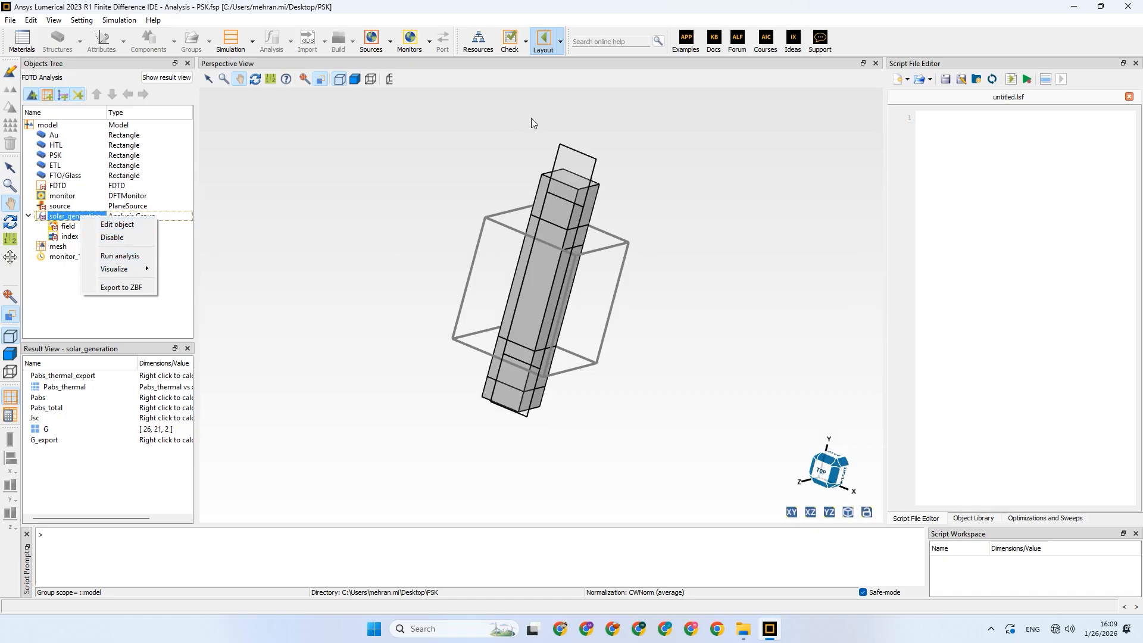
{"action": "left_click", "coordinate": [543, 54]}
Open the object library of analysis groups and delete the existing solar_generation group from the model
{"action": "right_click", "coordinate": [101, 212]}
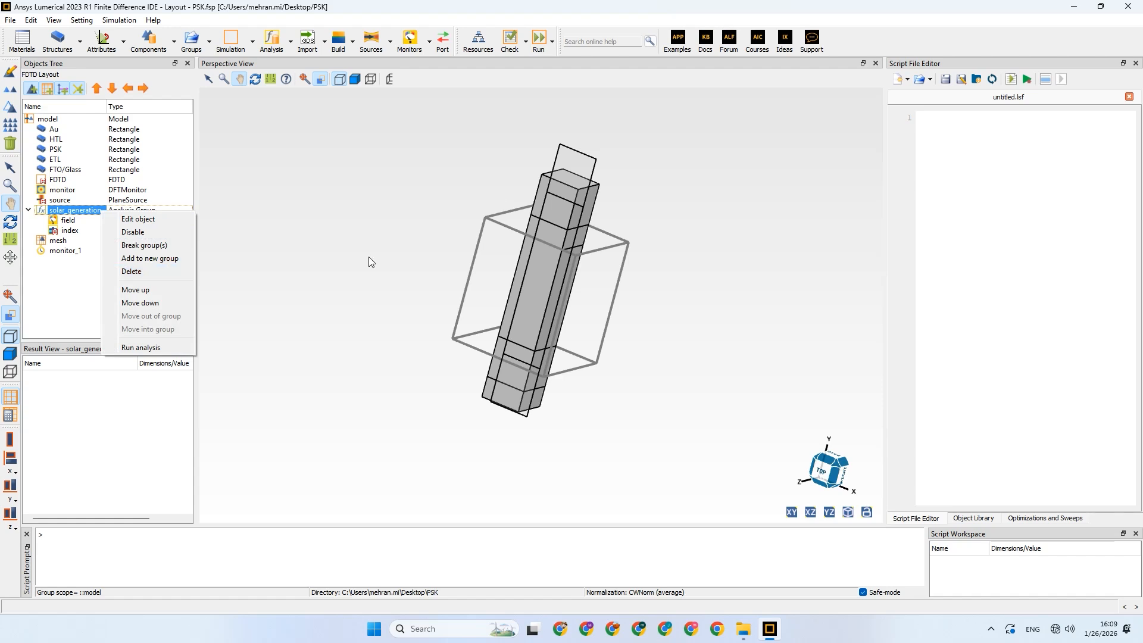
{"action": "left_click", "coordinate": [291, 44]}
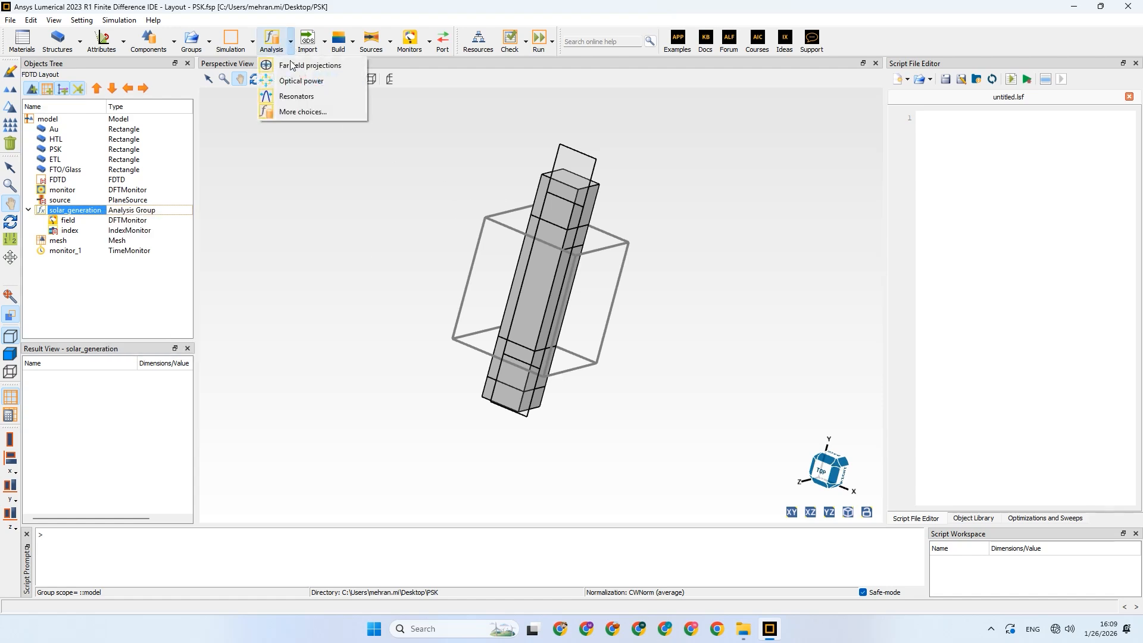
{"action": "left_click", "coordinate": [355, 111]}
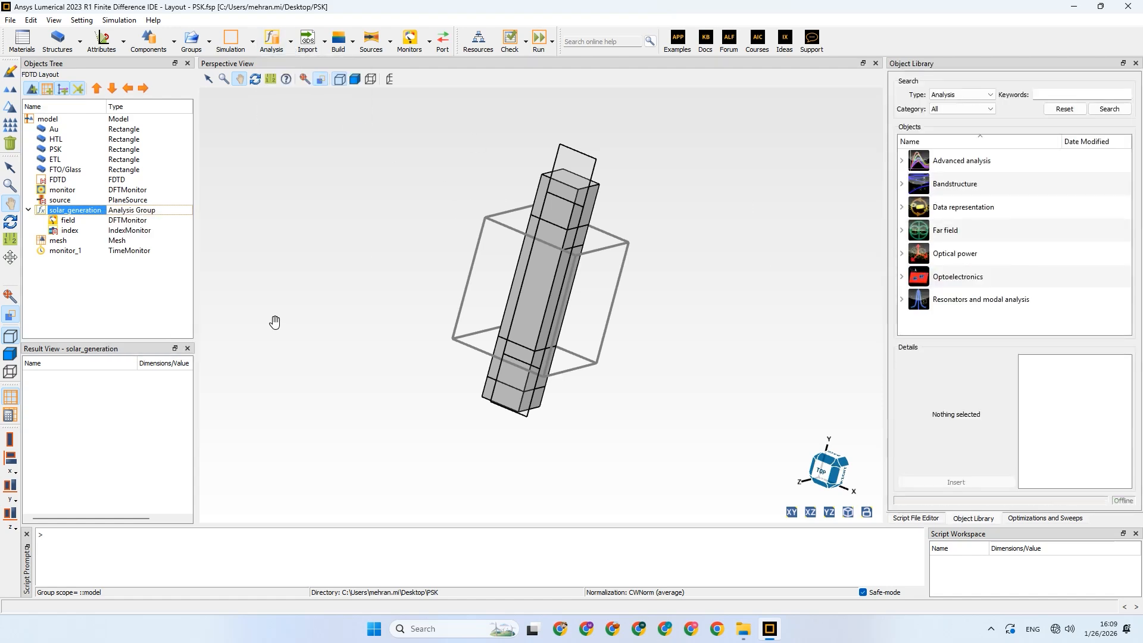
{"action": "right_click", "coordinate": [58, 213]}
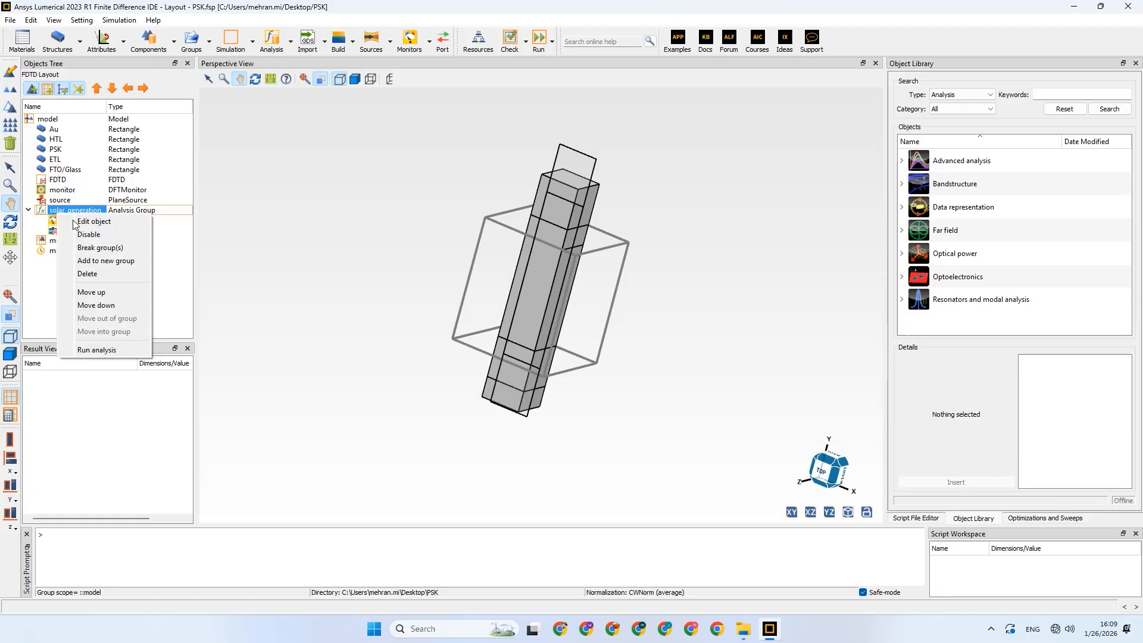
{"action": "left_click", "coordinate": [124, 269]}
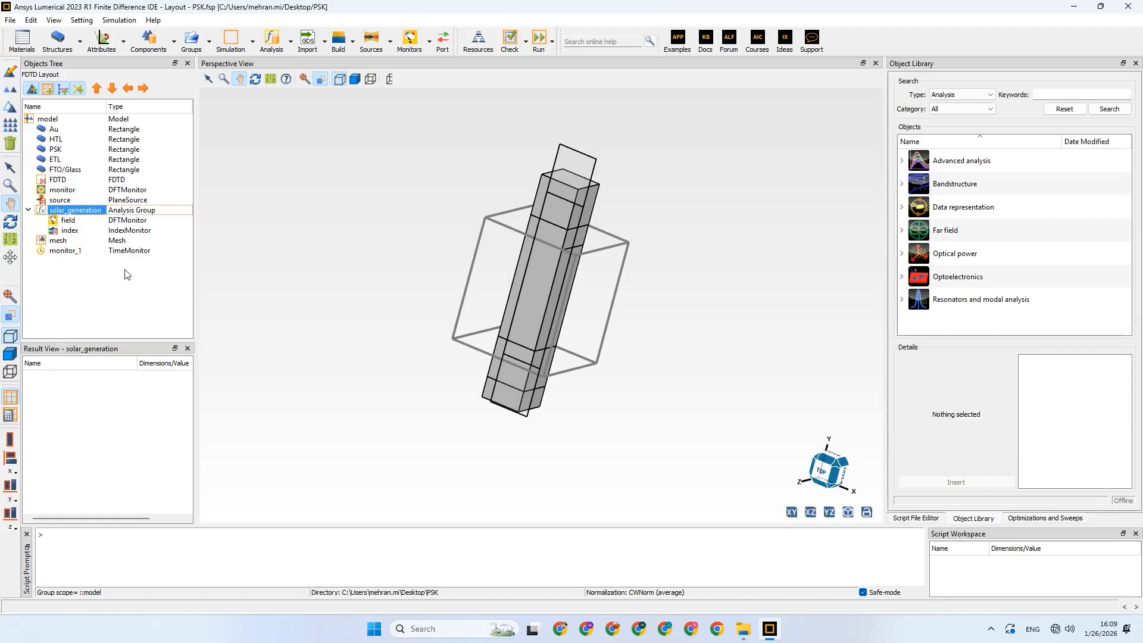
Insert a new Solar generation rate analysis group from the Optoelectronics category of the object library
{"action": "left_click", "coordinate": [902, 277]}
{"action": "scroll", "coordinate": [928, 298], "scroll_direction": "down", "scroll_amount": 1}
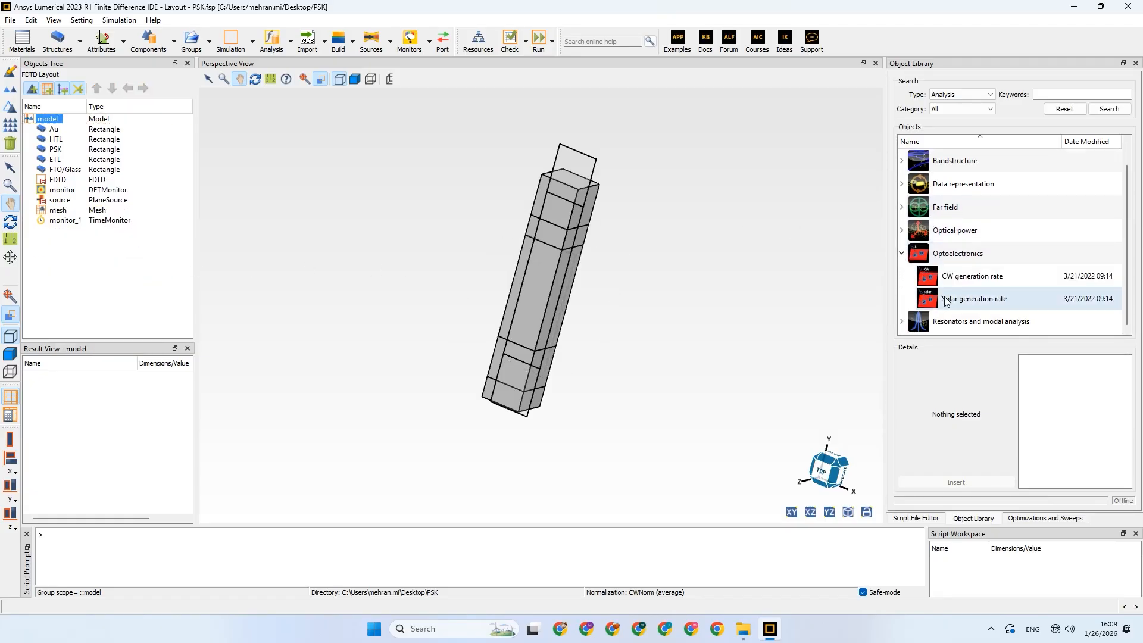
{"action": "double_click", "coordinate": [947, 299]}
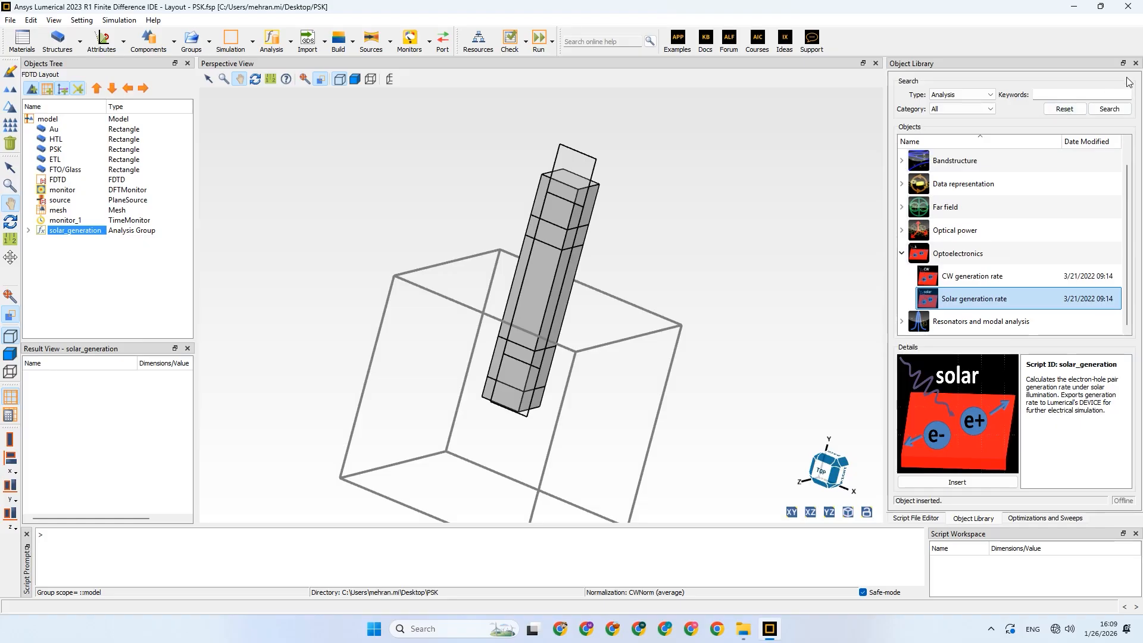
Set the new solar_generation group's origin y to 0.5 µm and its x span and z span to 0.1 µm, and accept
{"action": "left_click", "coordinate": [28, 231]}
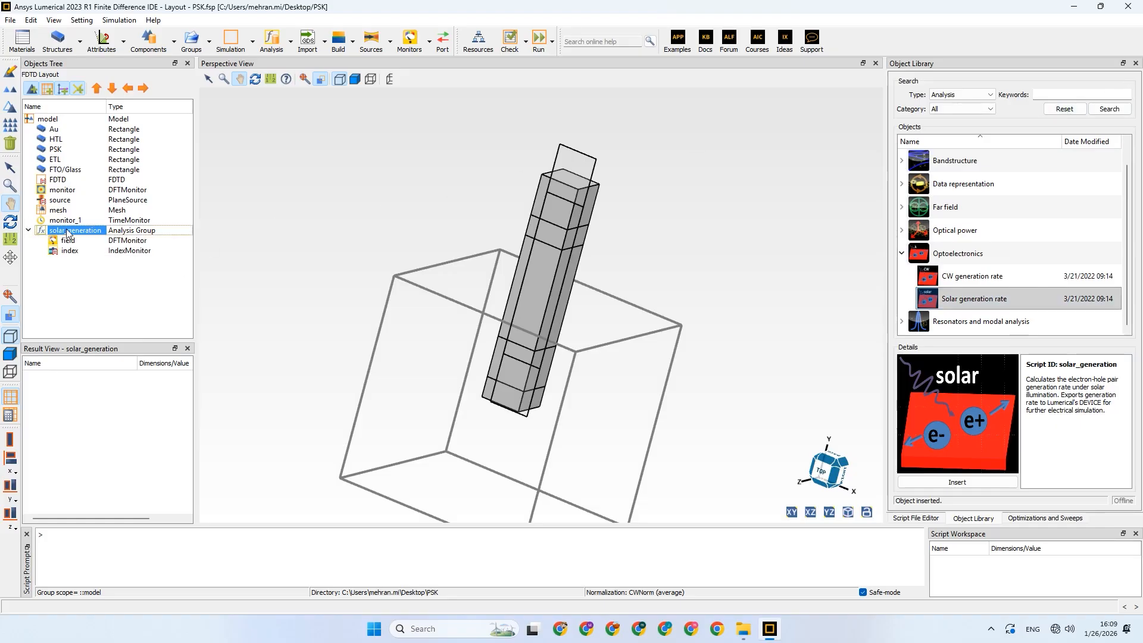
{"action": "right_click", "coordinate": [69, 232]}
{"action": "left_click", "coordinate": [102, 238]}
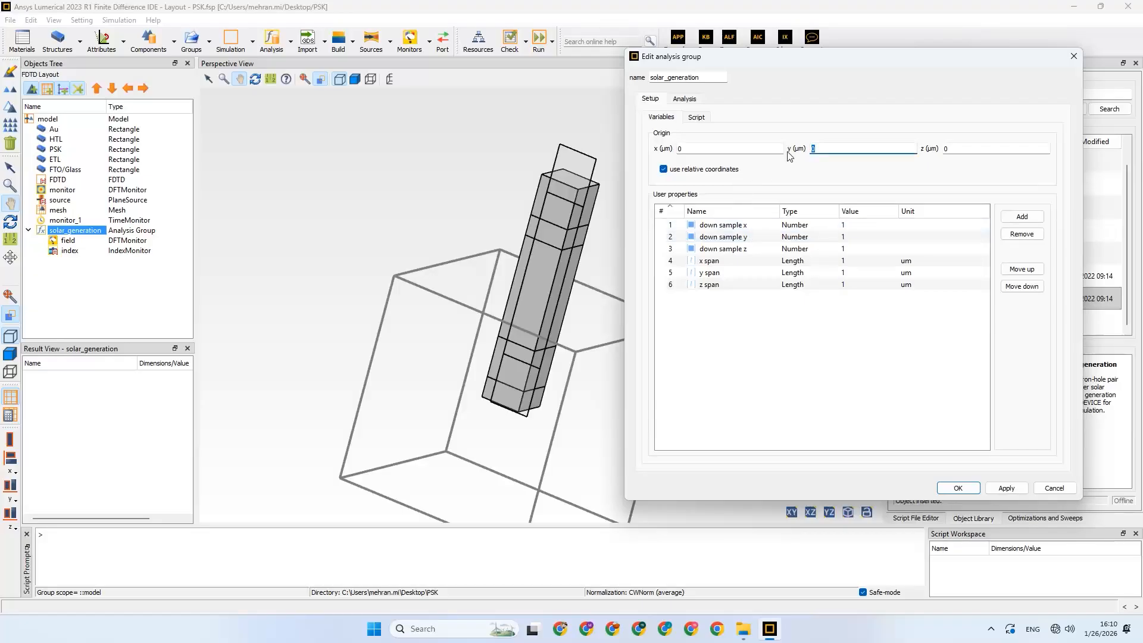
{"action": "double_click", "coordinate": [844, 273]}
{"action": "double_click", "coordinate": [845, 260]}
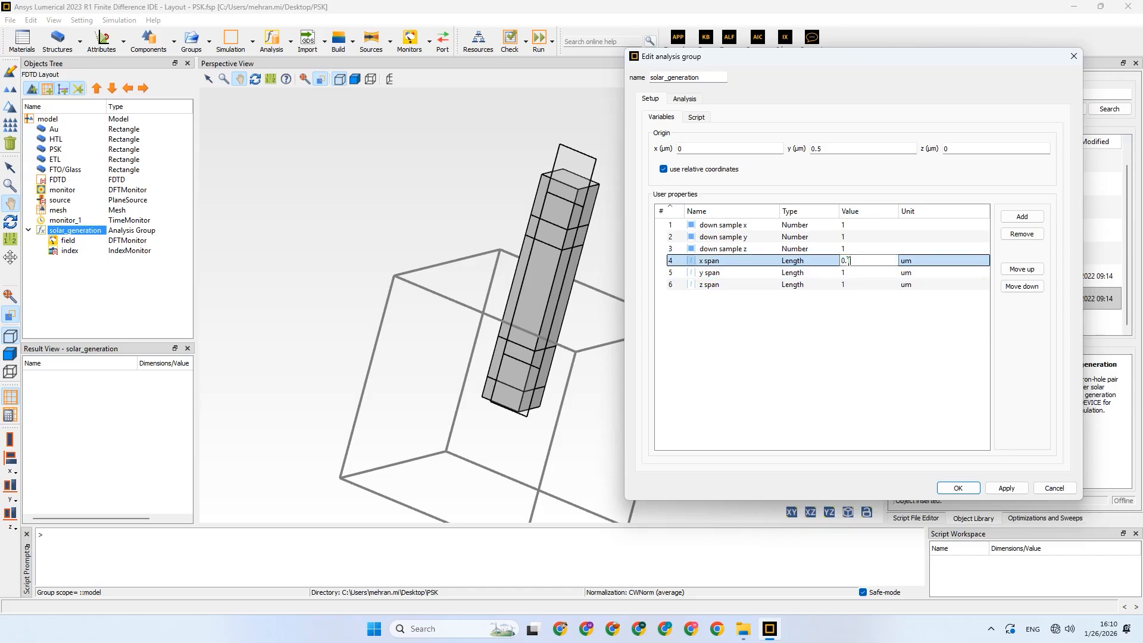
{"action": "double_click", "coordinate": [857, 284]}
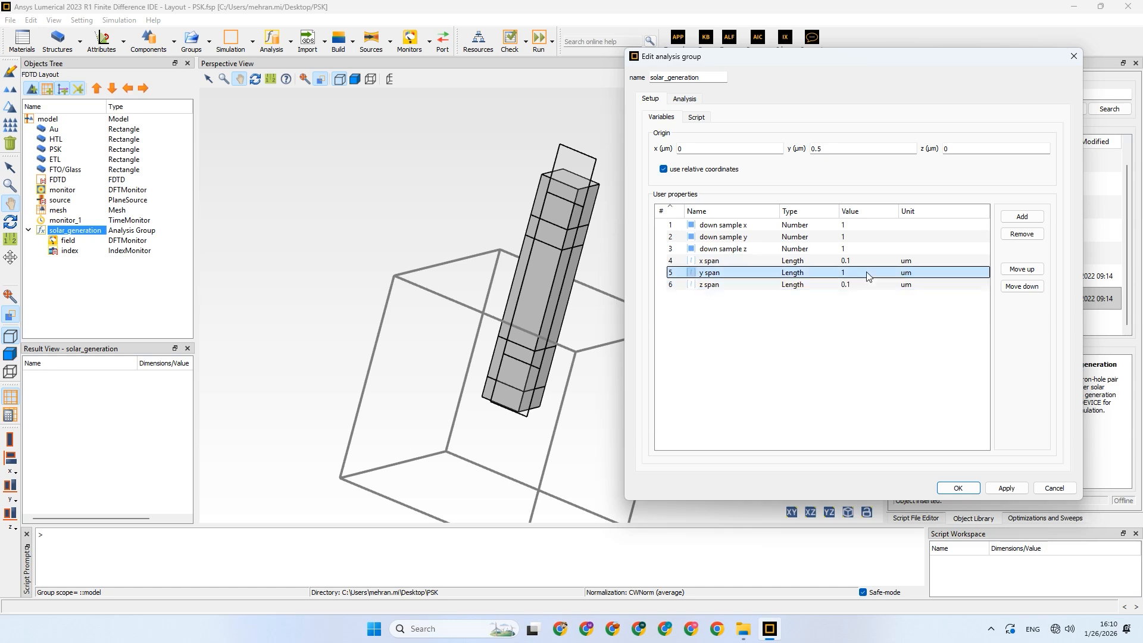
{"action": "left_click", "coordinate": [992, 490]}
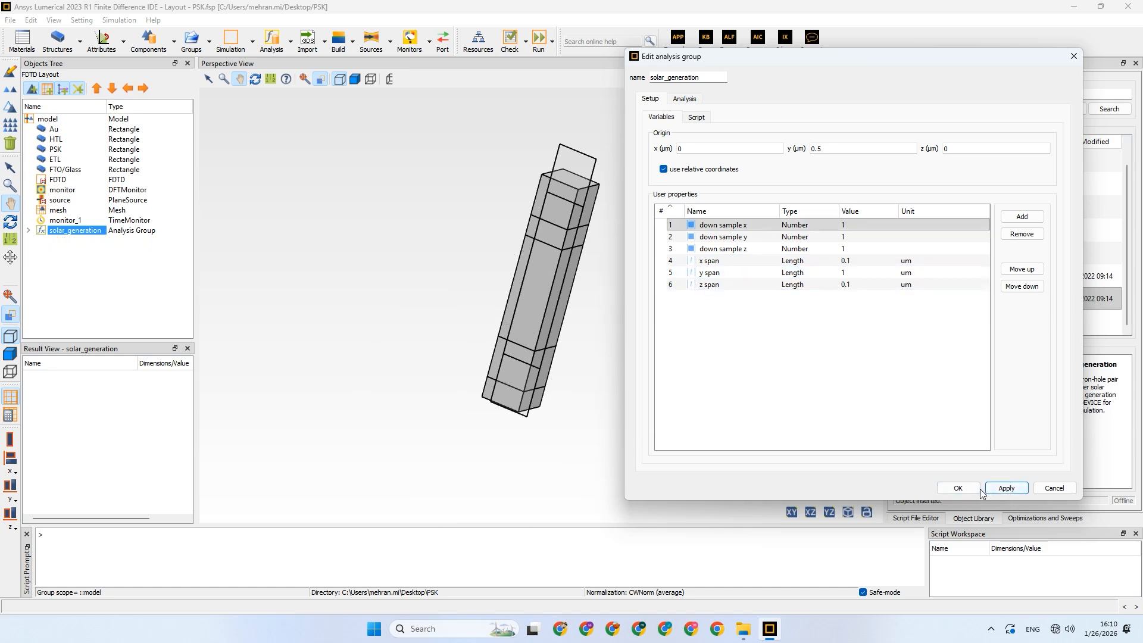
{"action": "left_click", "coordinate": [958, 488]}
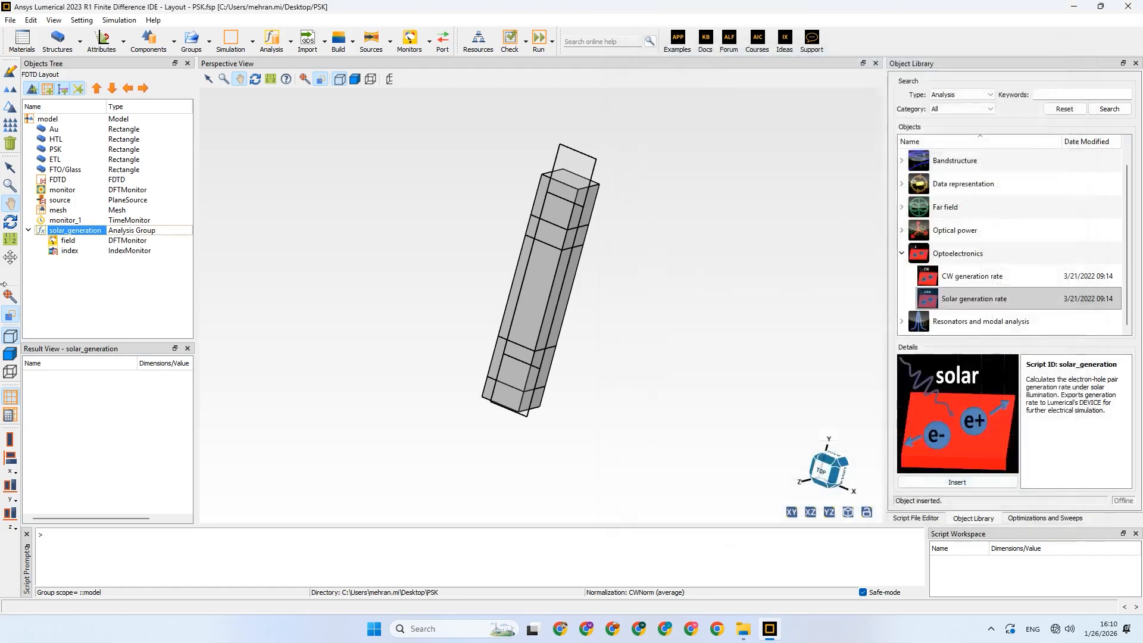
Examine in wireframe display how the solar_generation region fits inside the layer stack, and switch the display to solid shading
{"action": "left_click", "coordinate": [13, 373]}
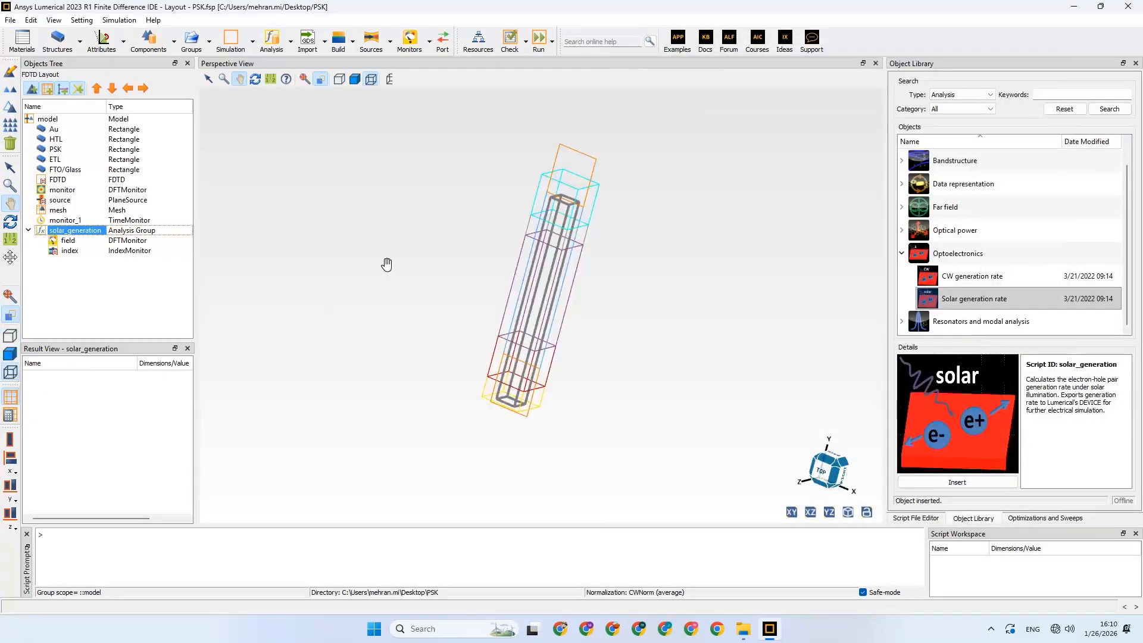
{"action": "mouse_move", "coordinate": [395, 258]}
{"action": "left_mouse_down"}
{"action": "mouse_move", "coordinate": [338, 252]}
{"action": "mouse_move", "coordinate": [386, 263]}
{"action": "left_mouse_up"}
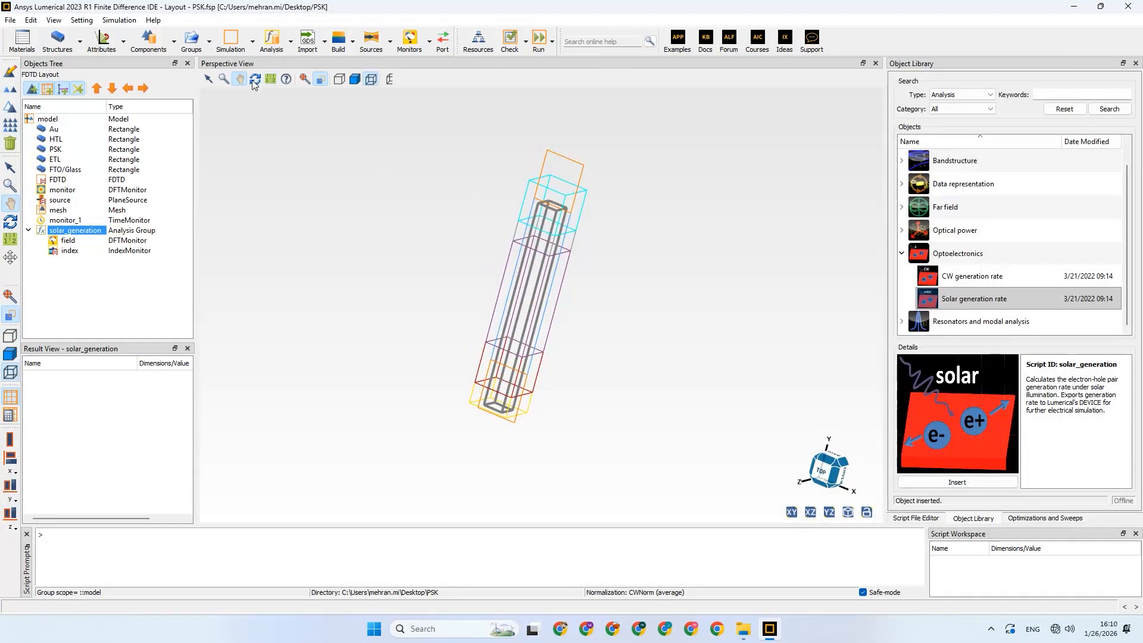
{"action": "left_click", "coordinate": [255, 79]}
{"action": "left_click_drag", "start_coordinate": [447, 199], "coordinate": [345, 190]}
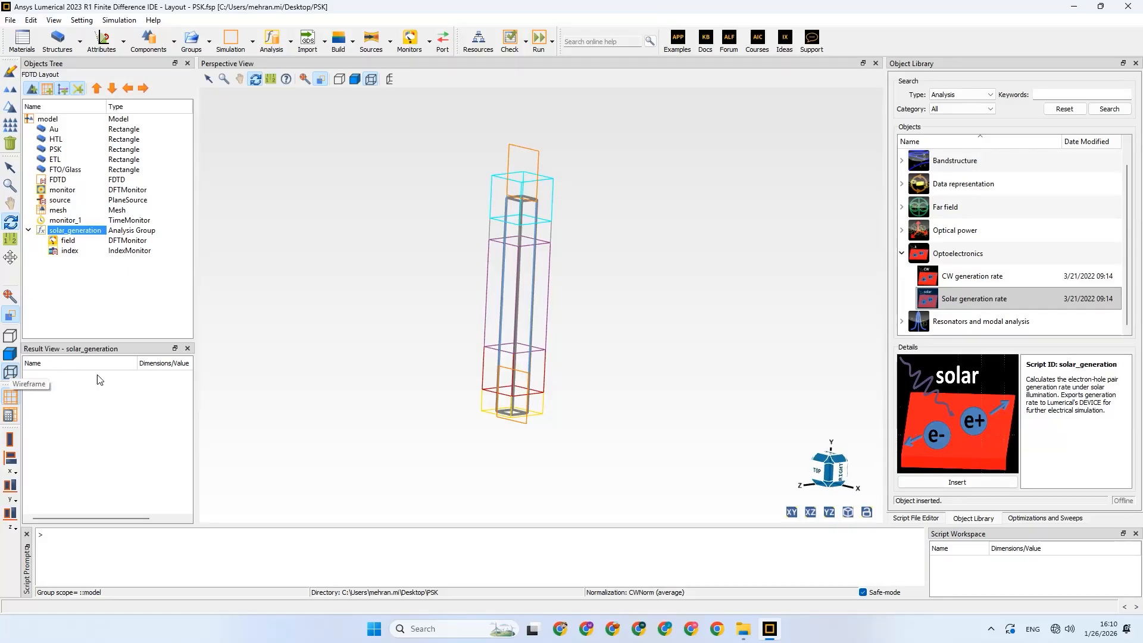
{"action": "left_click_drag", "start_coordinate": [435, 292], "coordinate": [513, 284]}
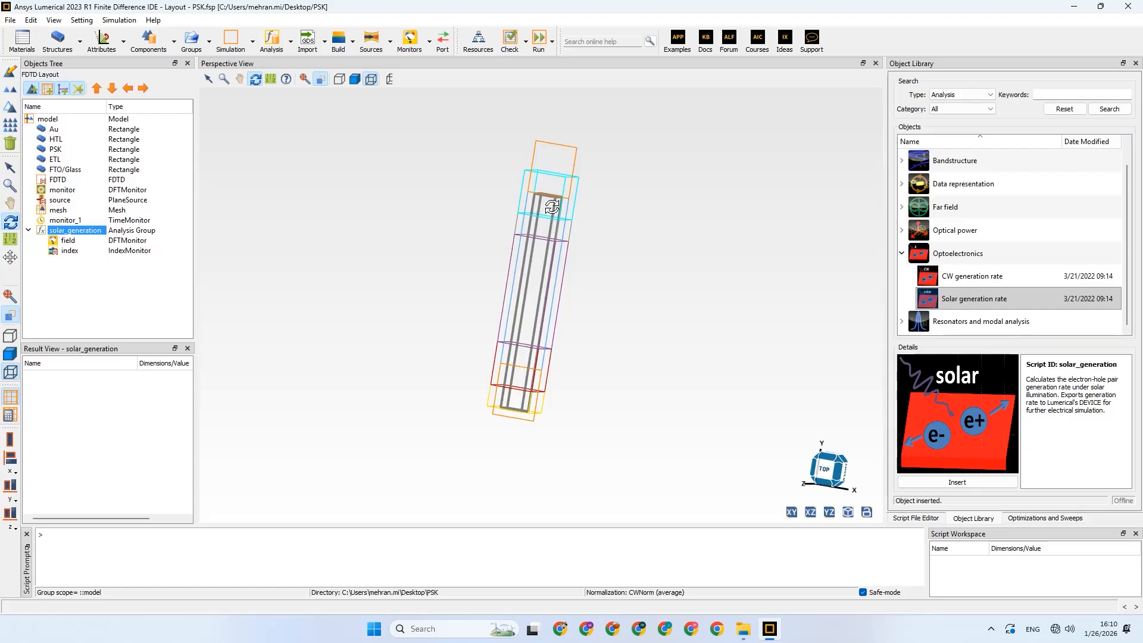
{"action": "scroll", "coordinate": [531, 265], "scroll_direction": "up", "scroll_amount": 3}
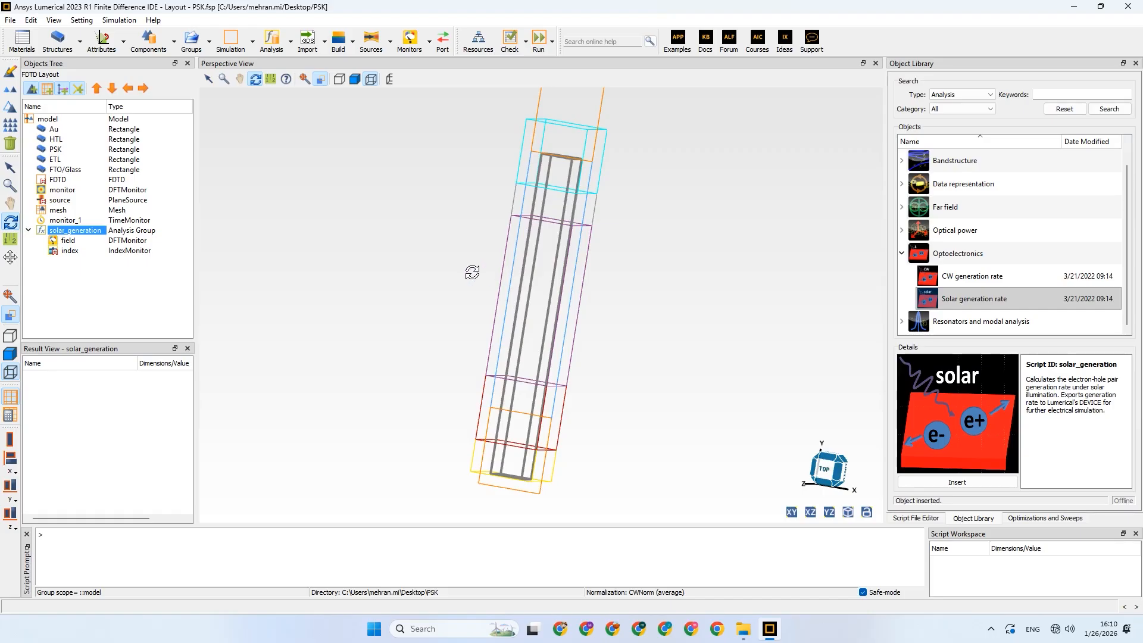
{"action": "left_click_drag", "start_coordinate": [475, 270], "coordinate": [507, 290]}
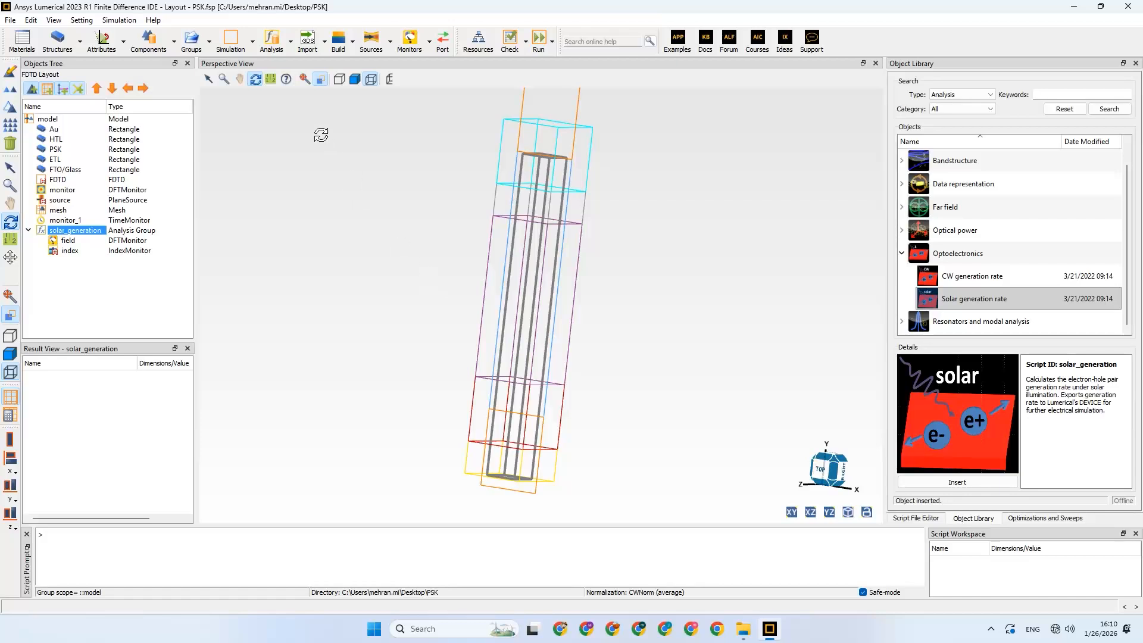
{"action": "left_click", "coordinate": [239, 79]}
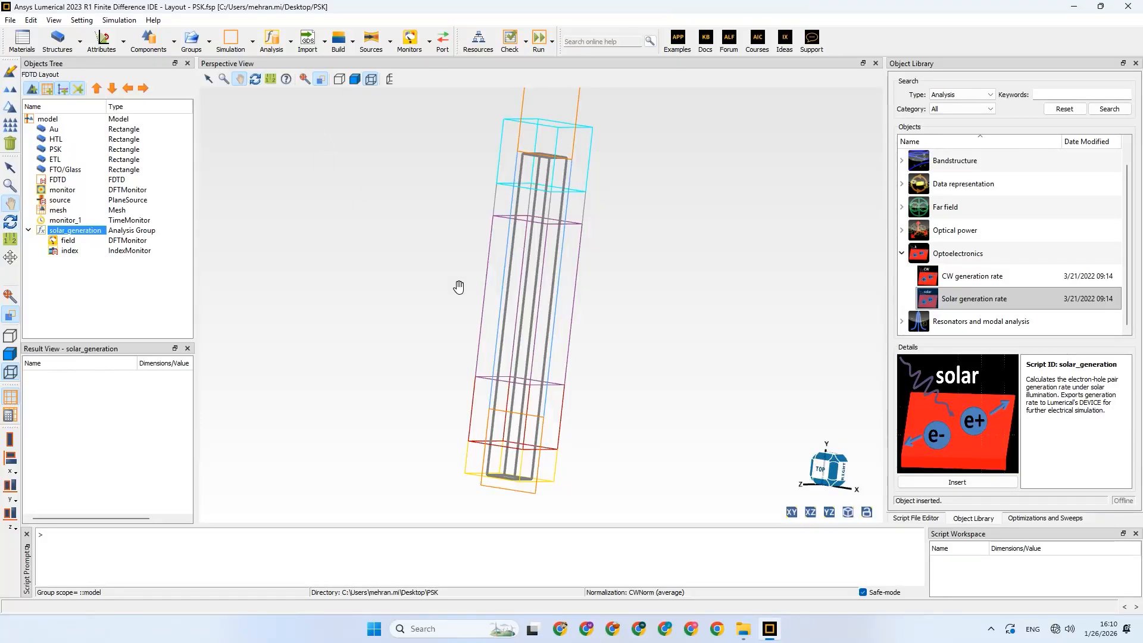
{"action": "scroll", "coordinate": [458, 289], "scroll_direction": "down", "scroll_amount": 1}
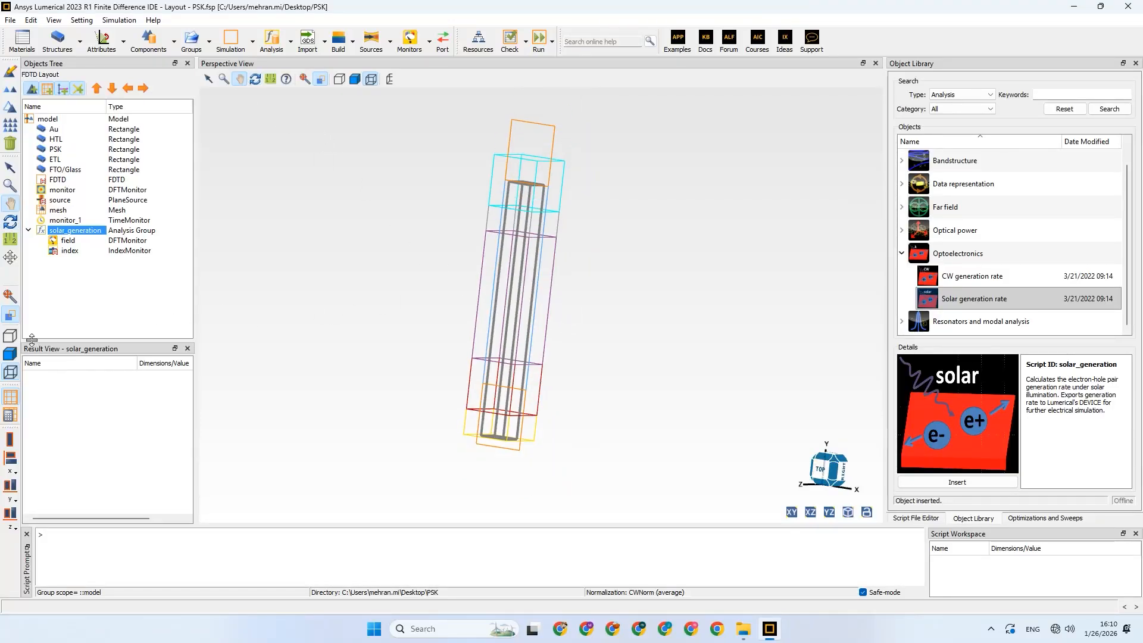
{"action": "left_click", "coordinate": [8, 356]}
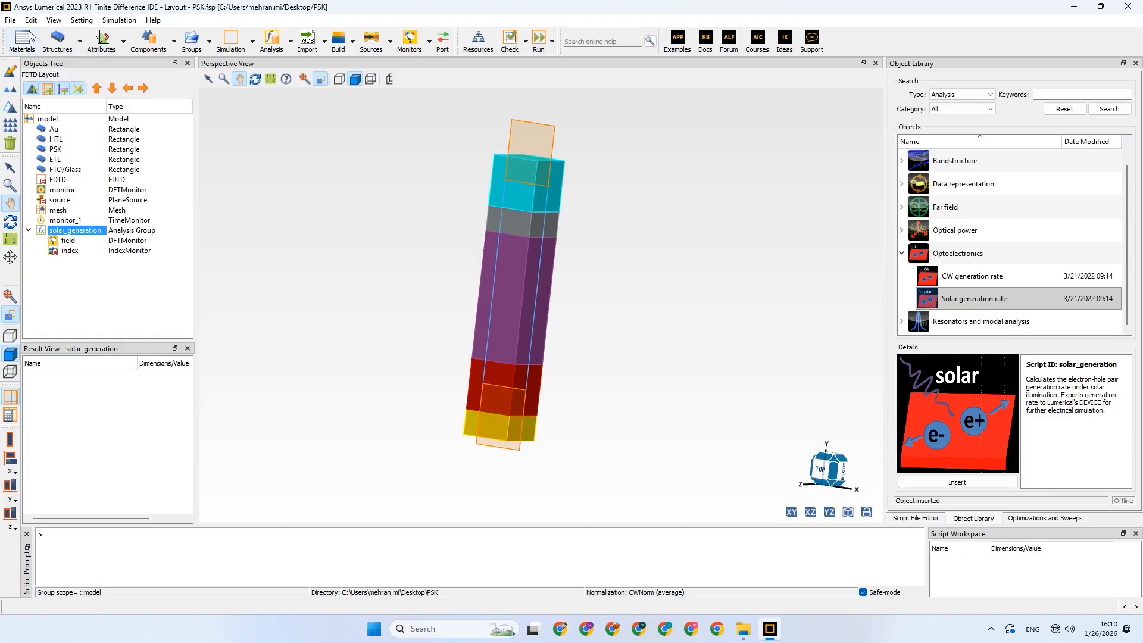
Run the FDTD simulation of the perovskite solar cell model
{"action": "left_click", "coordinate": [10, 20]}
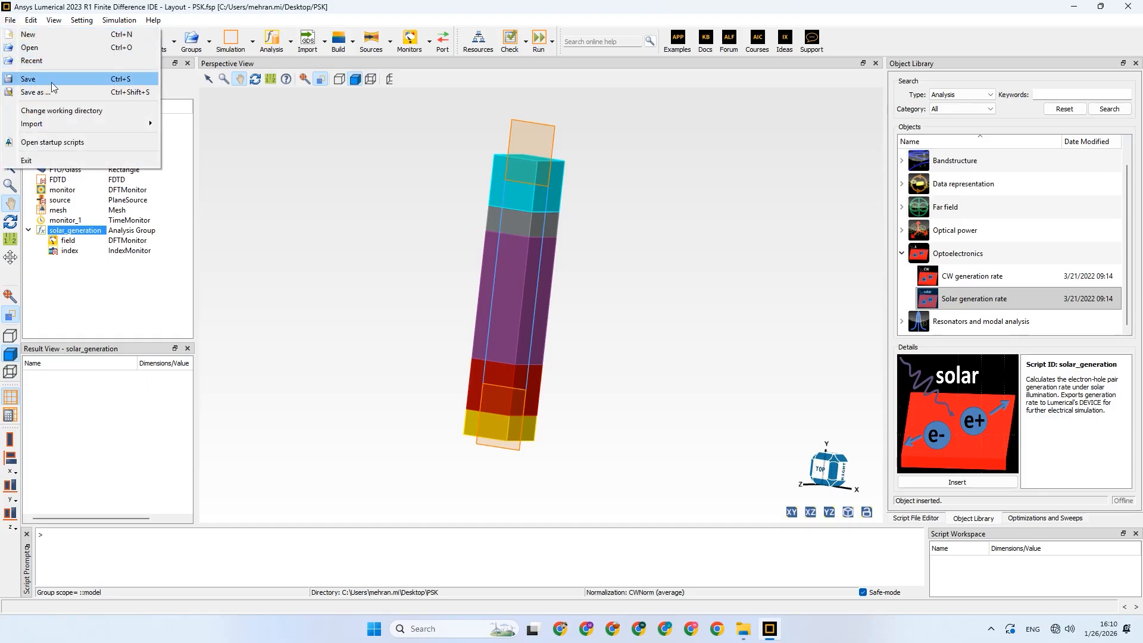
{"action": "left_click", "coordinate": [309, 135]}
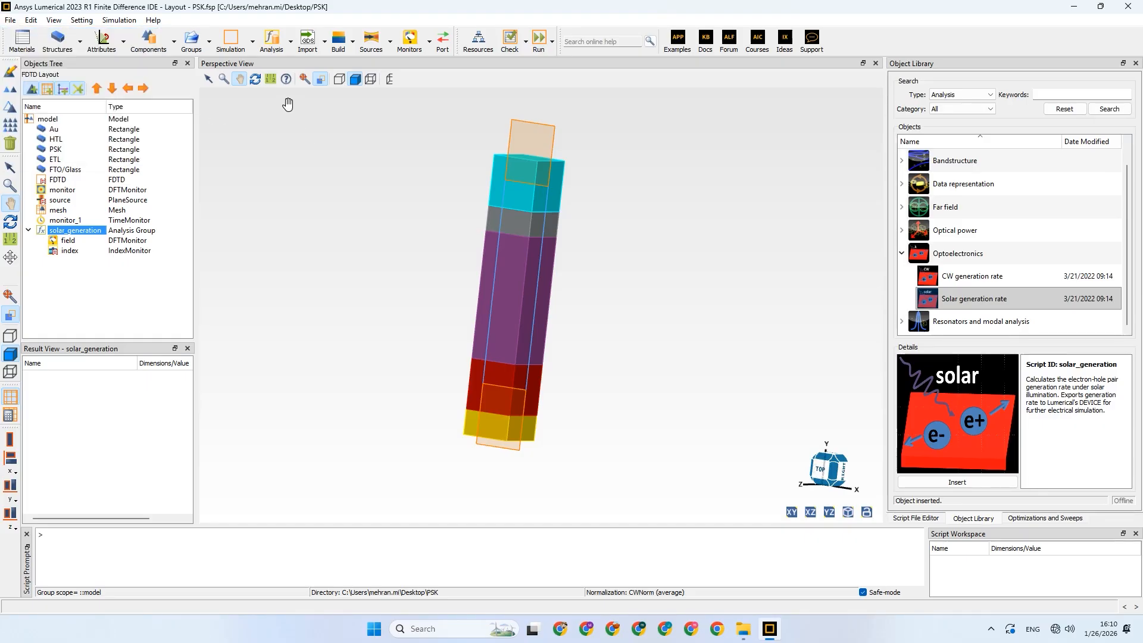
{"action": "left_click", "coordinate": [539, 43]}
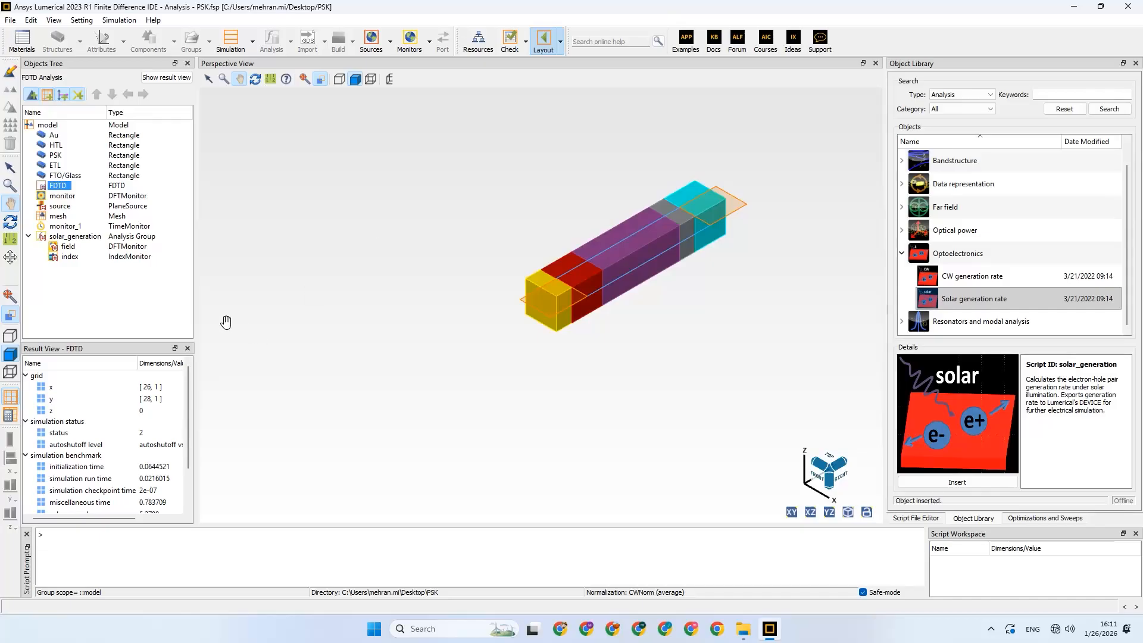
Calculate the solar_generation group's results and check the value obtained for Jsc
{"action": "left_click", "coordinate": [76, 237]}
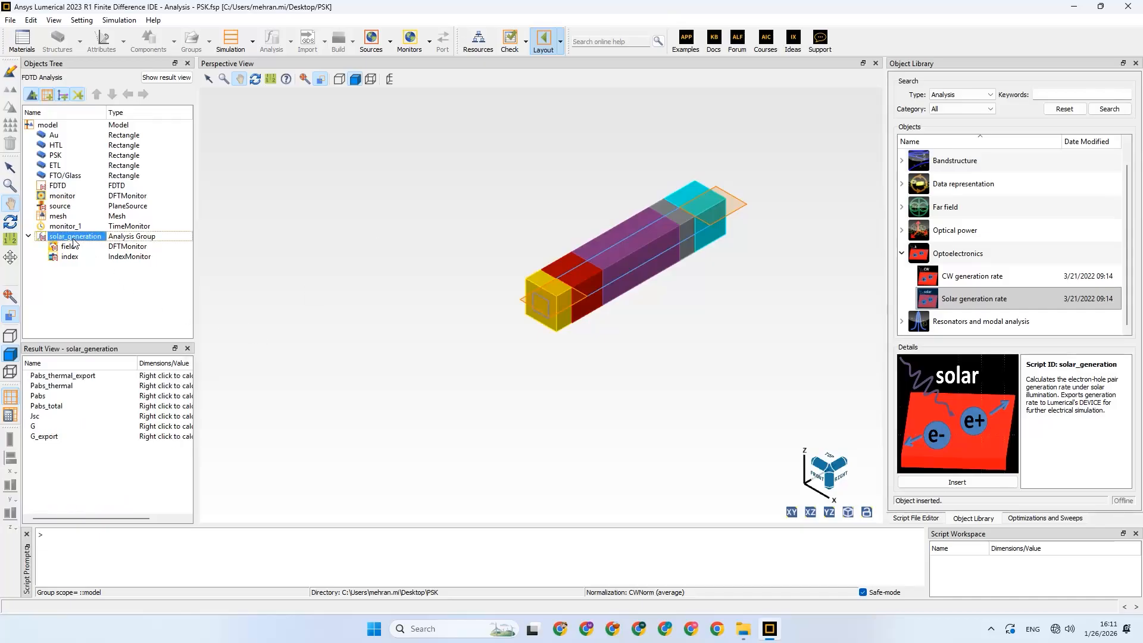
{"action": "right_click", "coordinate": [53, 424]}
{"action": "left_click", "coordinate": [75, 425]}
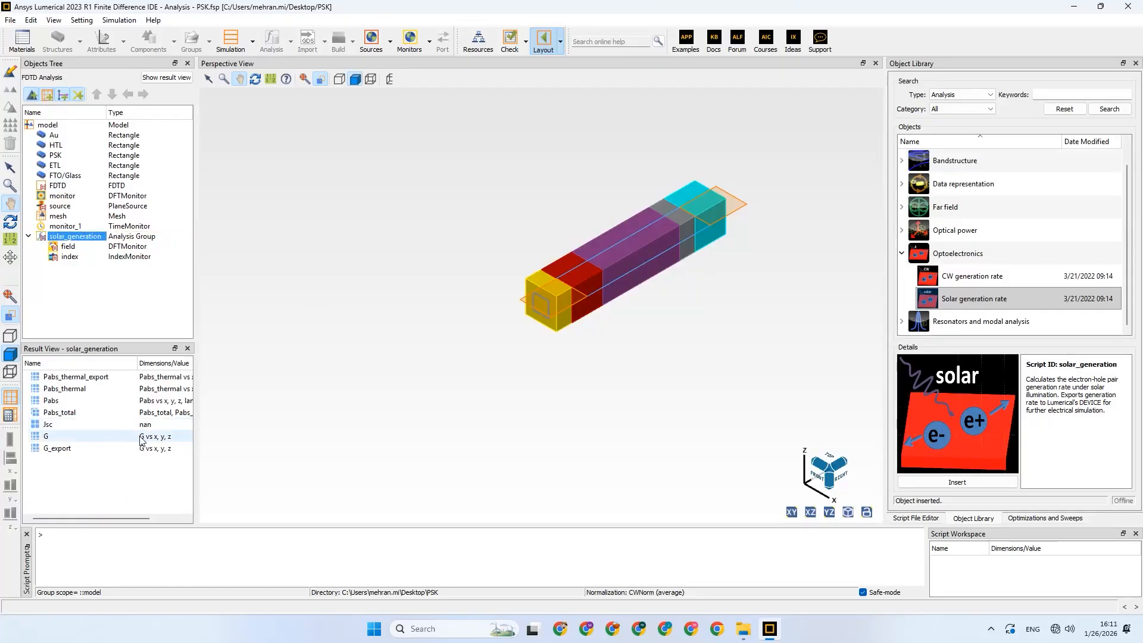
{"action": "left_click", "coordinate": [142, 425]}
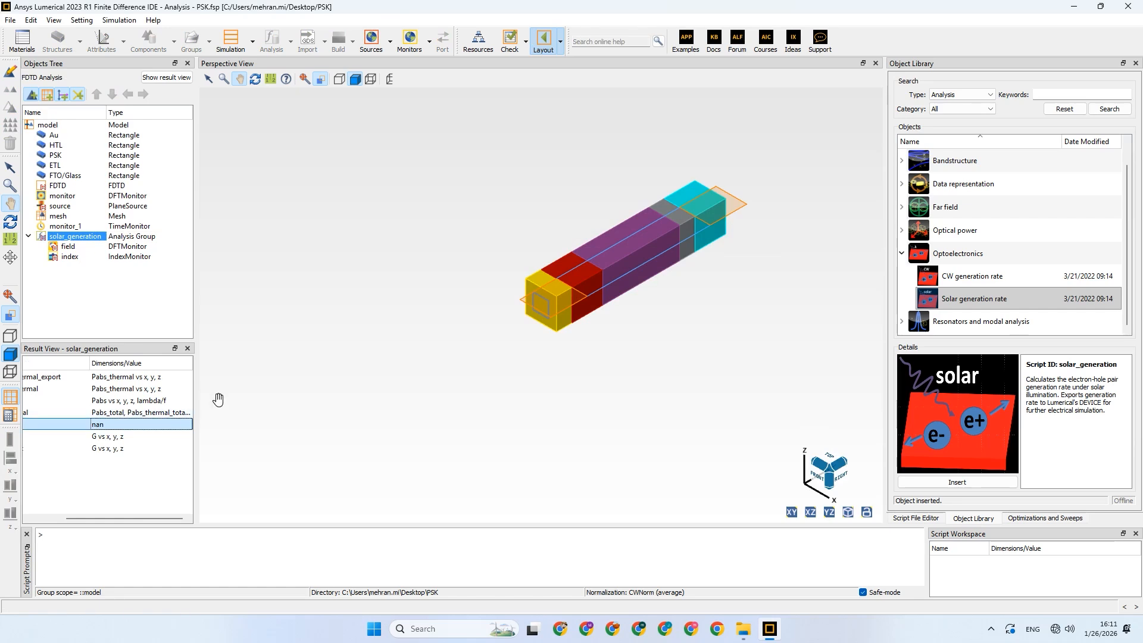
{"action": "left_click_drag", "start_coordinate": [121, 518], "coordinate": [52, 521]}
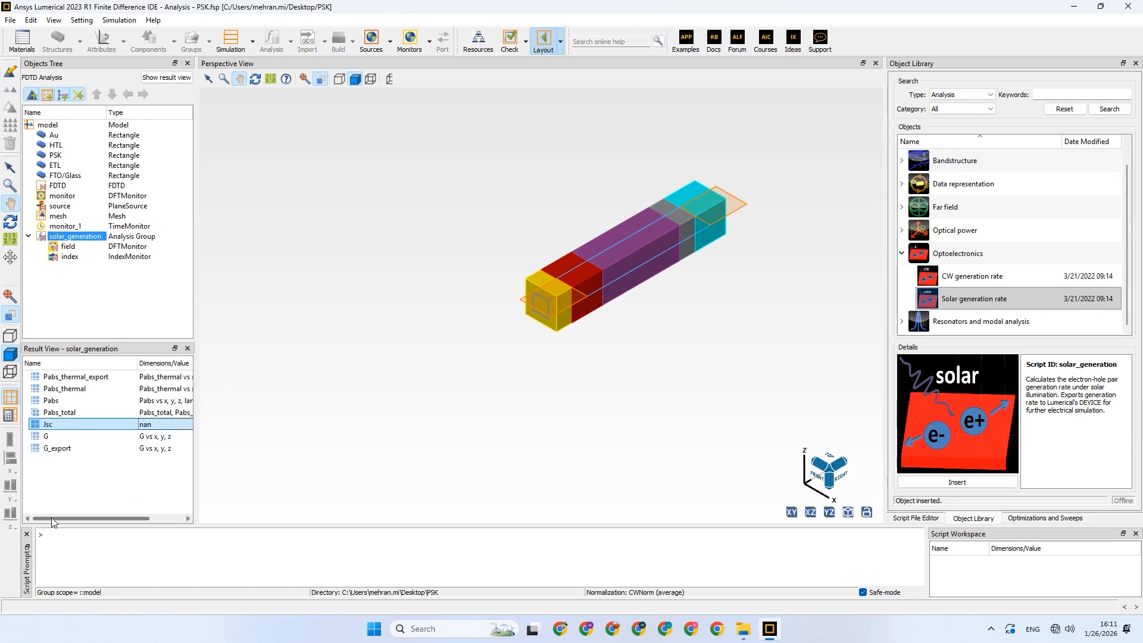
Examine the index monitor, mesh and plane wave source in the 3D view to check how they cover the layer stack
{"action": "left_click_drag", "start_coordinate": [473, 196], "coordinate": [461, 234]}
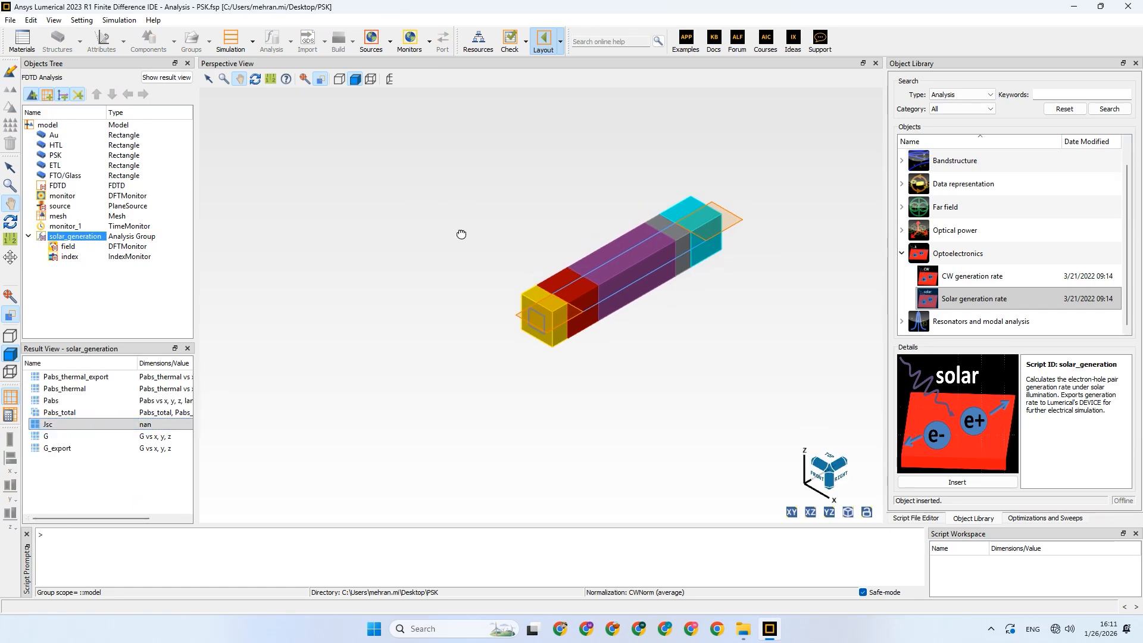
{"action": "left_click_drag", "start_coordinate": [646, 212], "coordinate": [588, 187]}
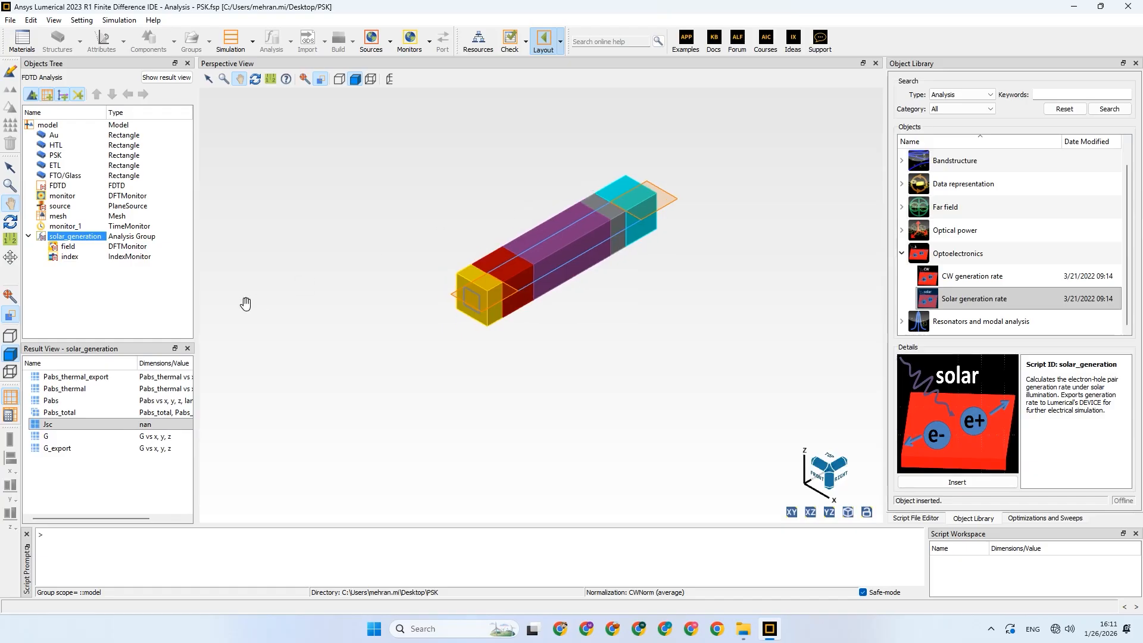
{"action": "left_click", "coordinate": [101, 253]}
{"action": "left_click", "coordinate": [70, 257]}
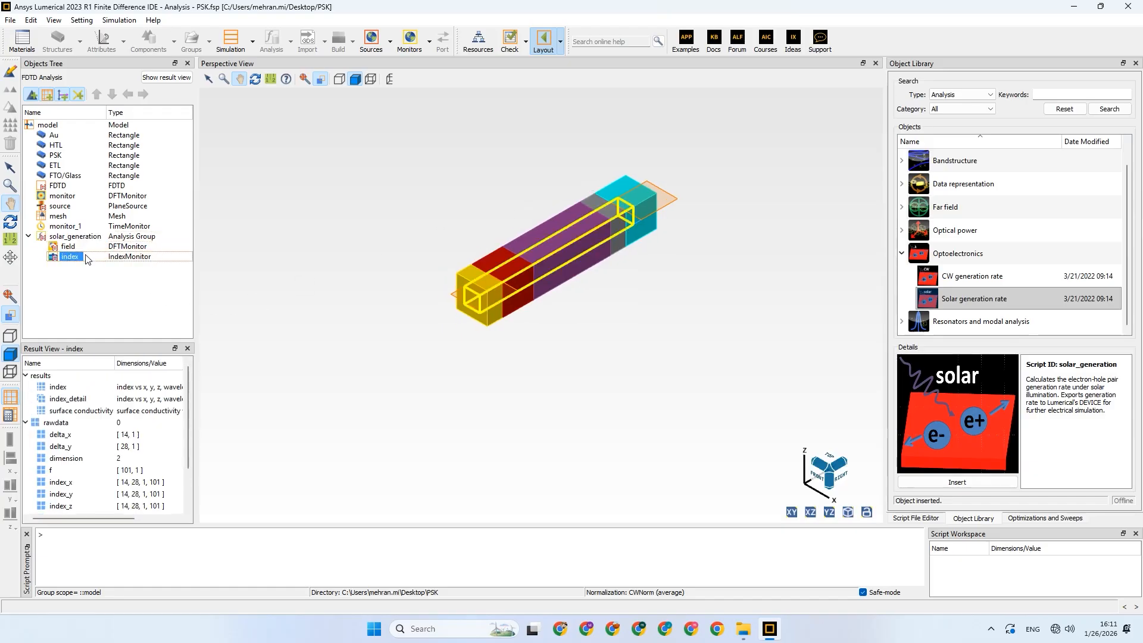
{"action": "left_click", "coordinate": [58, 215]}
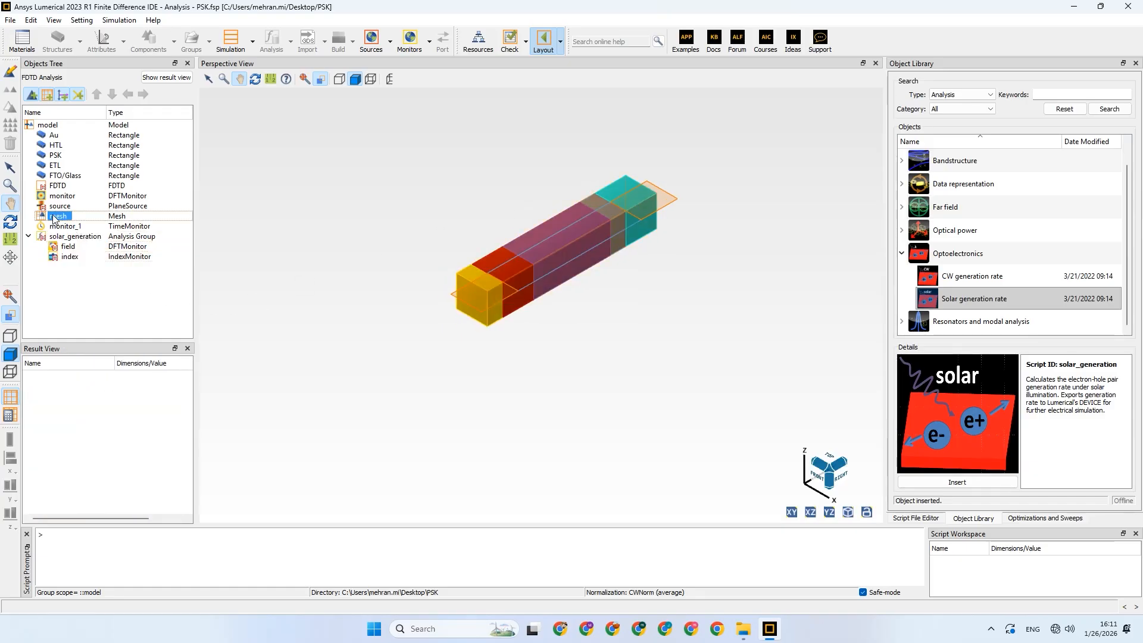
{"action": "left_click", "coordinate": [58, 206]}
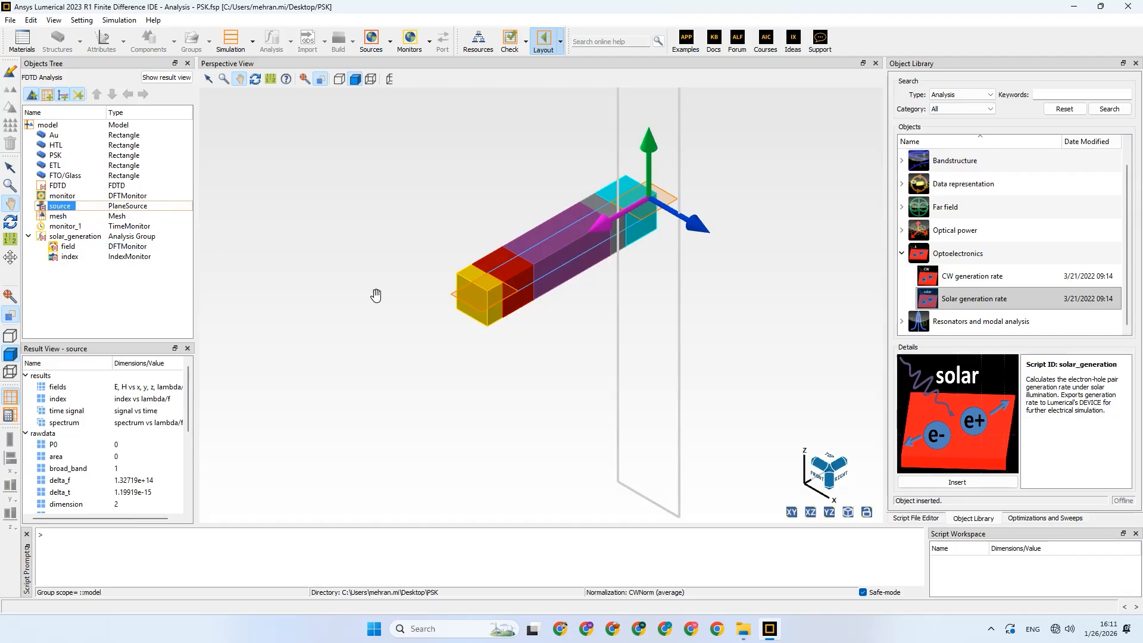
{"action": "left_click_drag", "start_coordinate": [424, 192], "coordinate": [413, 222]}
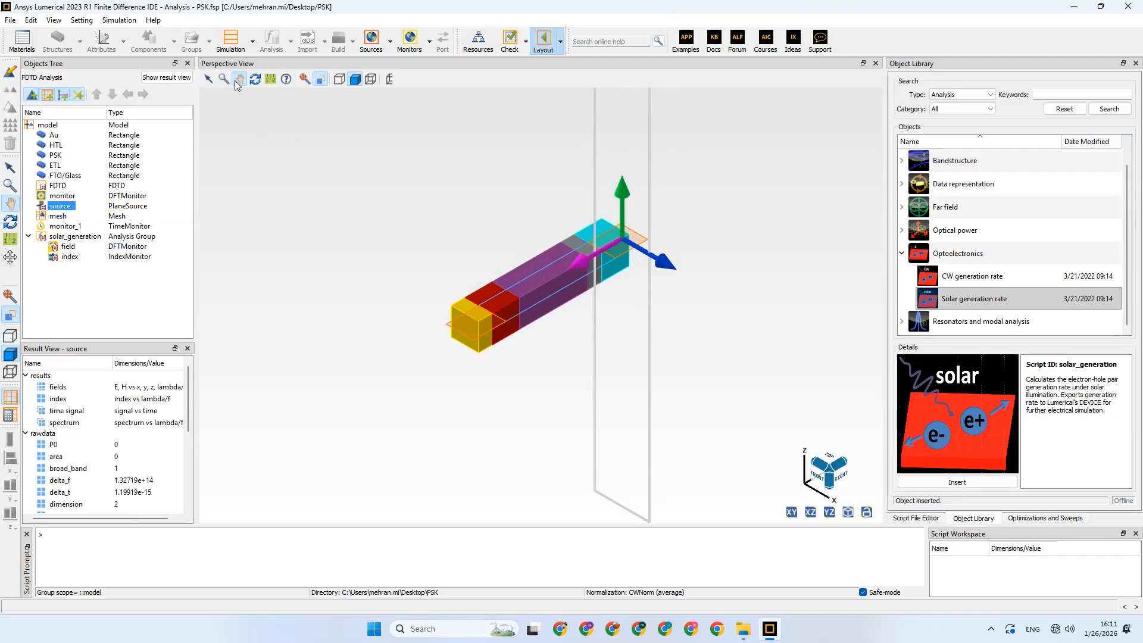
{"action": "left_click", "coordinate": [255, 79]}
{"action": "left_click_drag", "start_coordinate": [530, 178], "coordinate": [269, 222]}
{"action": "left_click_drag", "start_coordinate": [488, 334], "coordinate": [513, 286]}
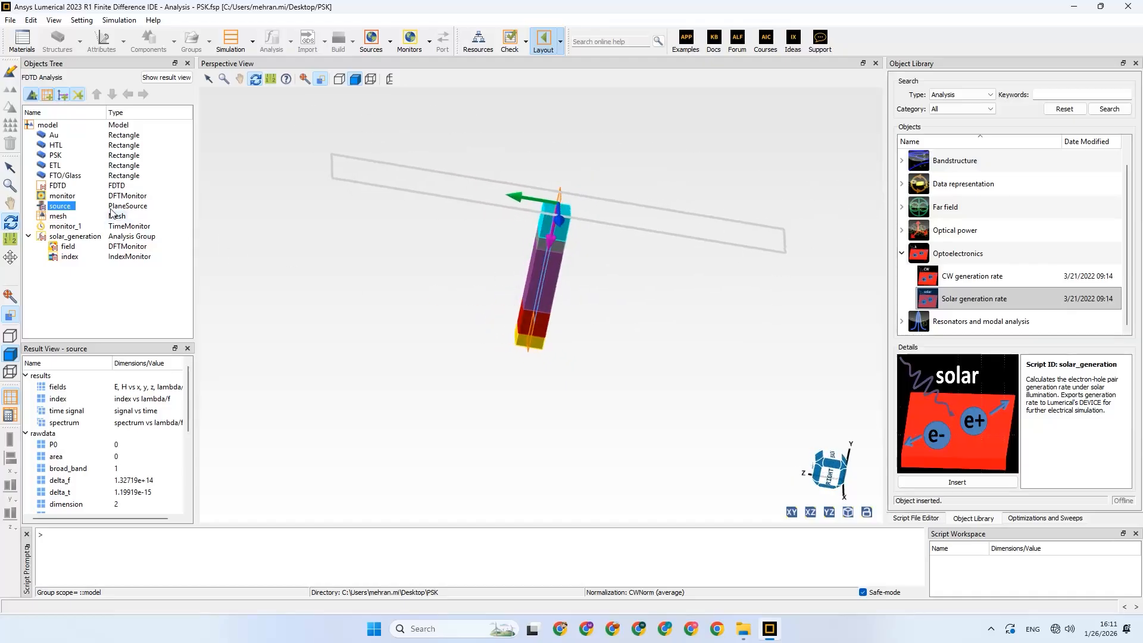
Review the plane wave source's direction, geometry, wavelength and beam settings
{"action": "right_click", "coordinate": [62, 207]}
{"action": "left_click", "coordinate": [90, 212]}
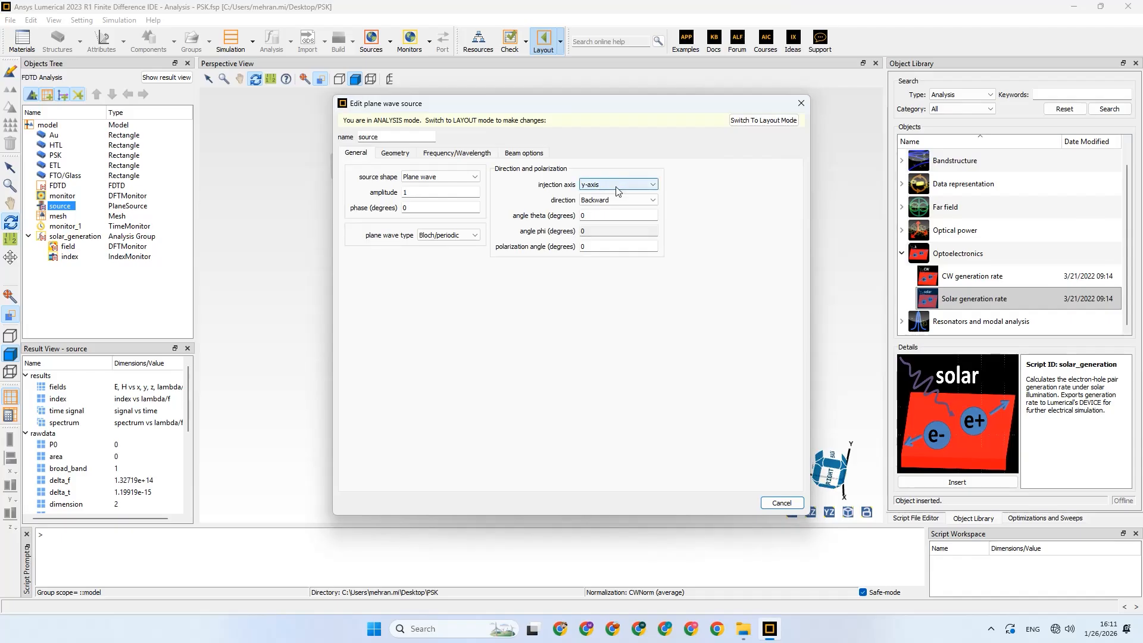
{"action": "left_click", "coordinate": [389, 155]}
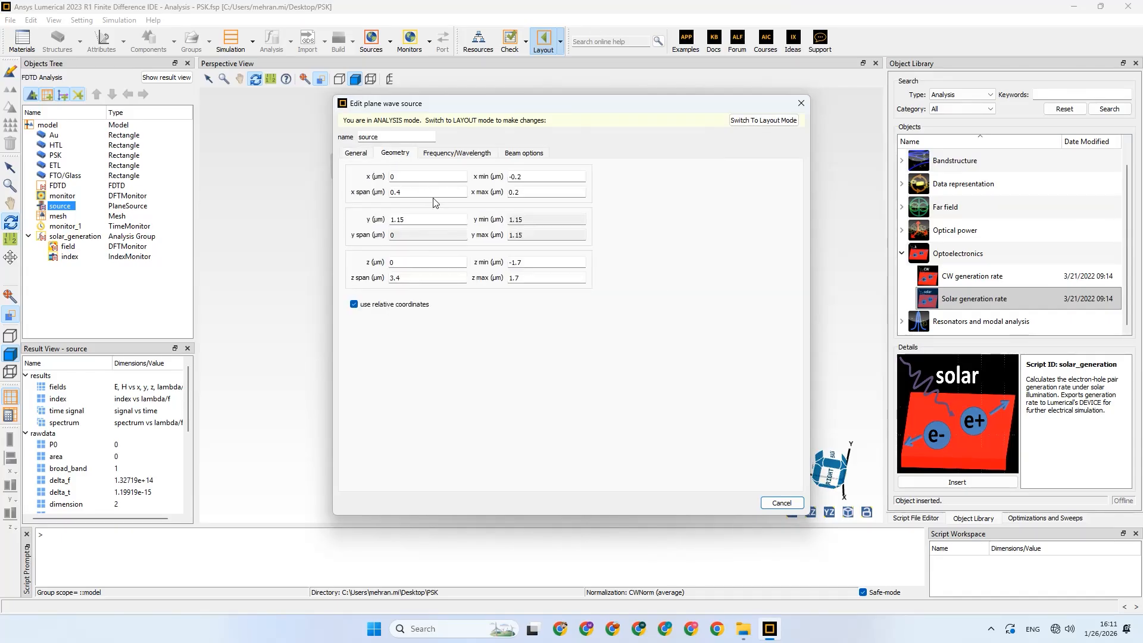
{"action": "left_click", "coordinate": [456, 155]}
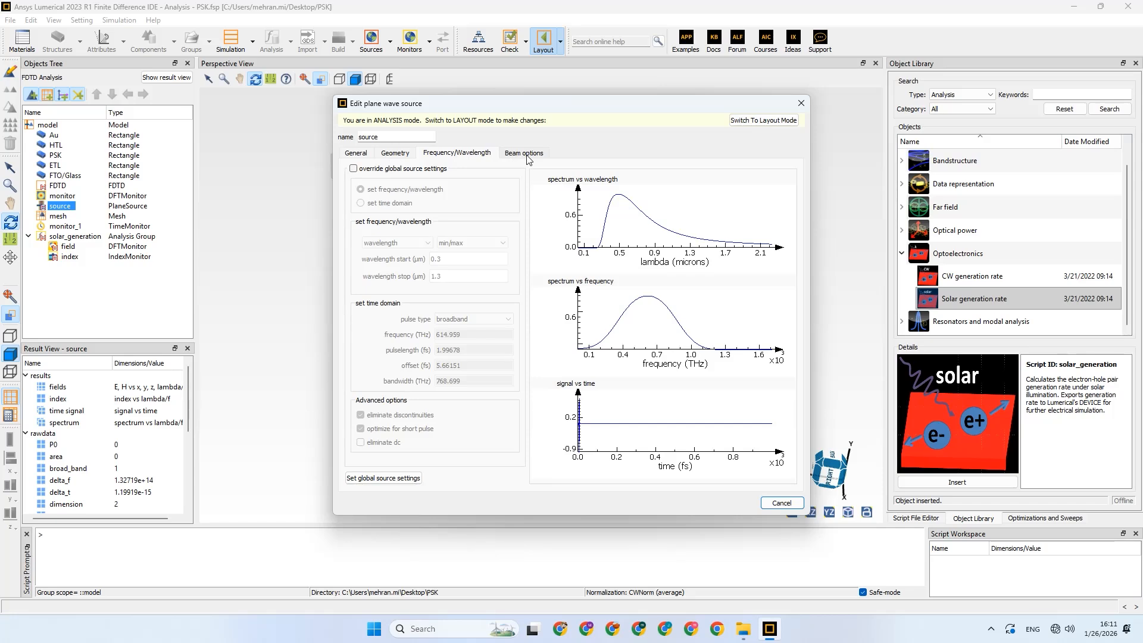
{"action": "left_click", "coordinate": [516, 154]}
{"action": "left_click", "coordinate": [398, 155]}
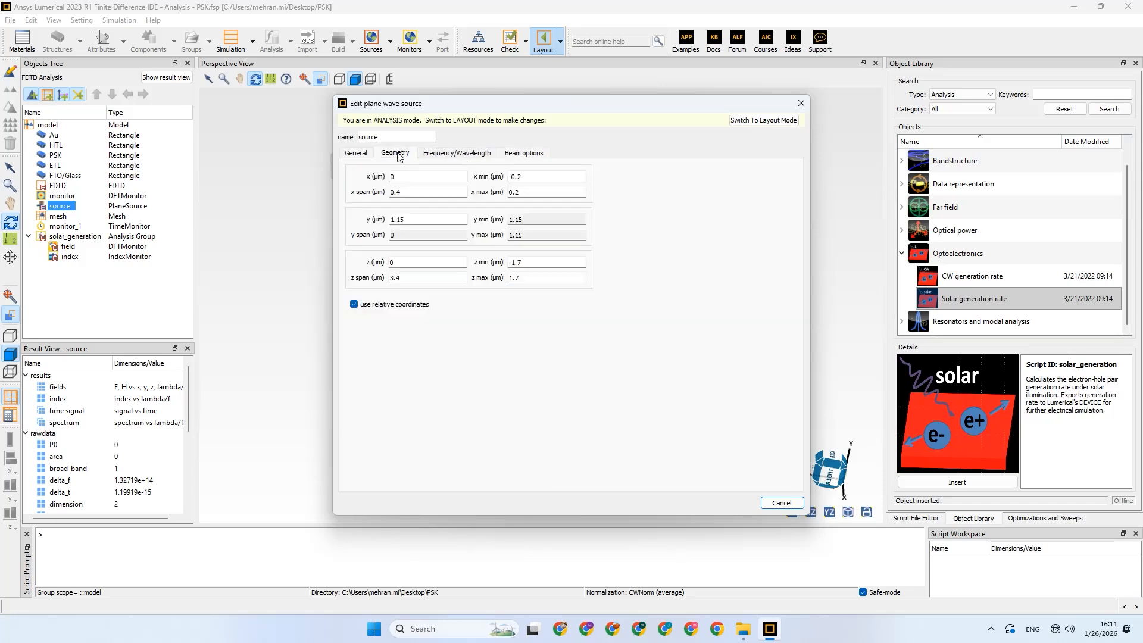
{"action": "left_click", "coordinate": [519, 154]}
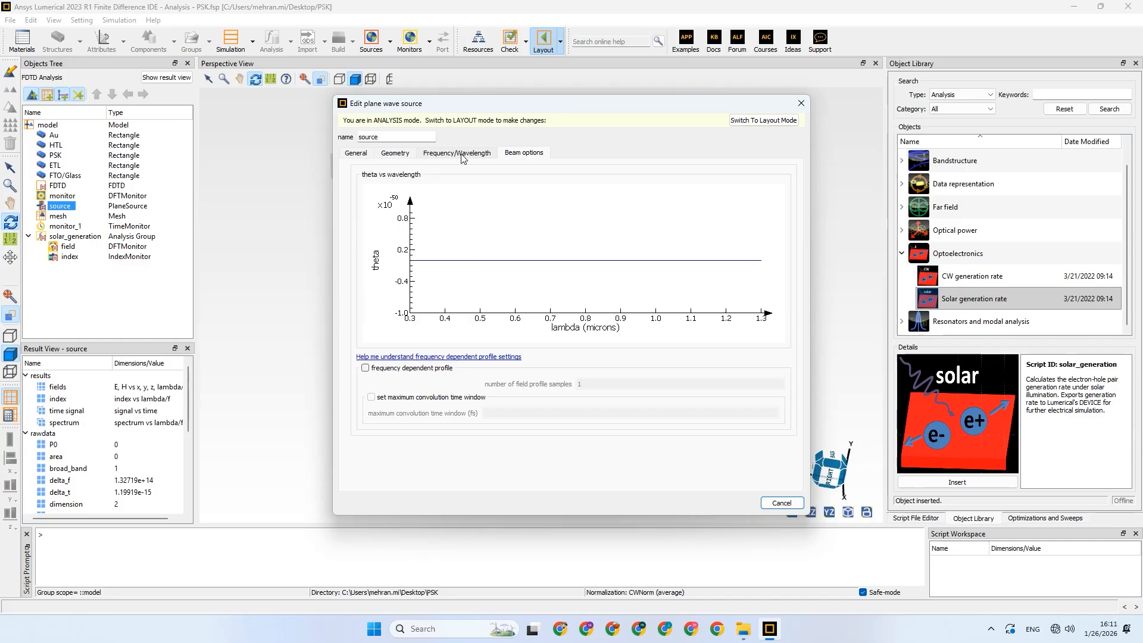
Switch the simulation to layout mode and check the global source wavelength settings without changing them
{"action": "left_click", "coordinate": [764, 120]}
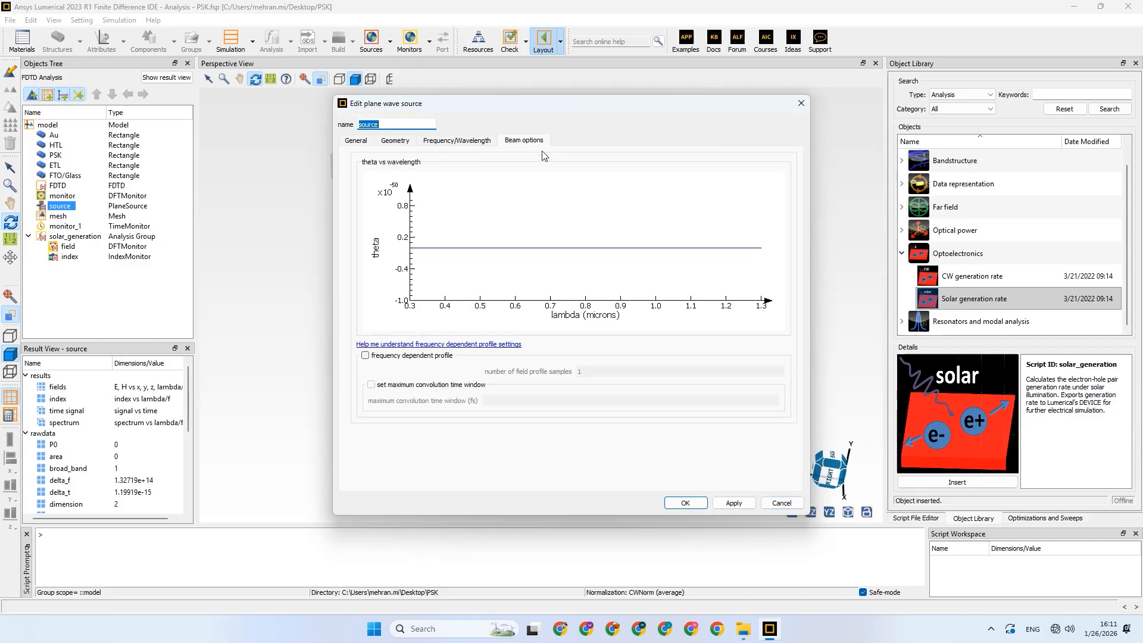
{"action": "left_click", "coordinate": [466, 145]}
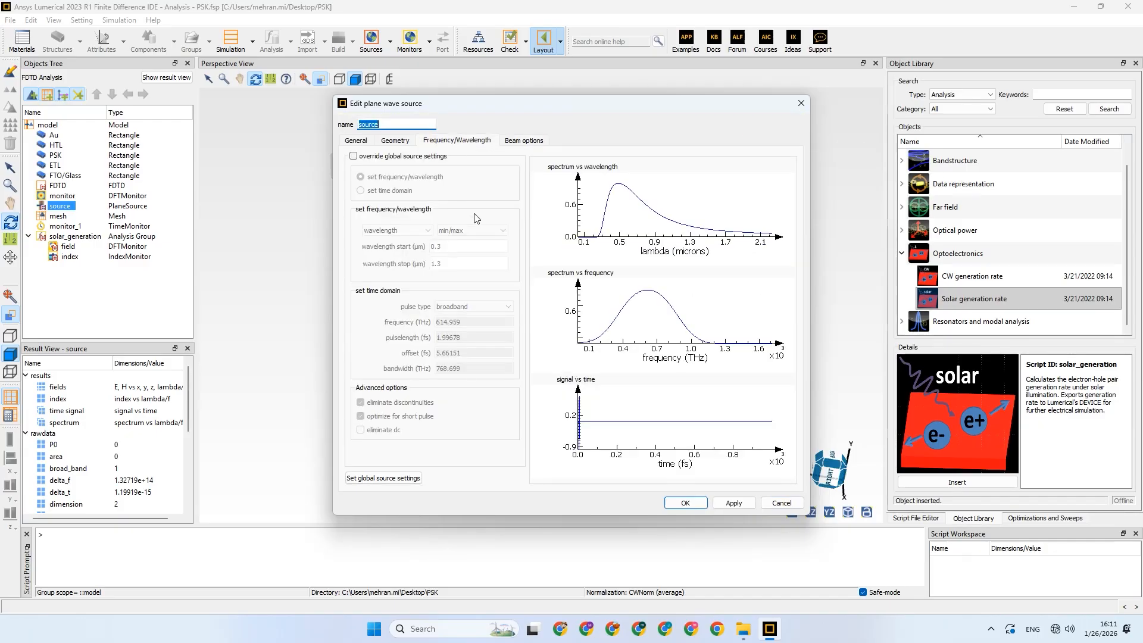
{"action": "left_click", "coordinate": [384, 479]}
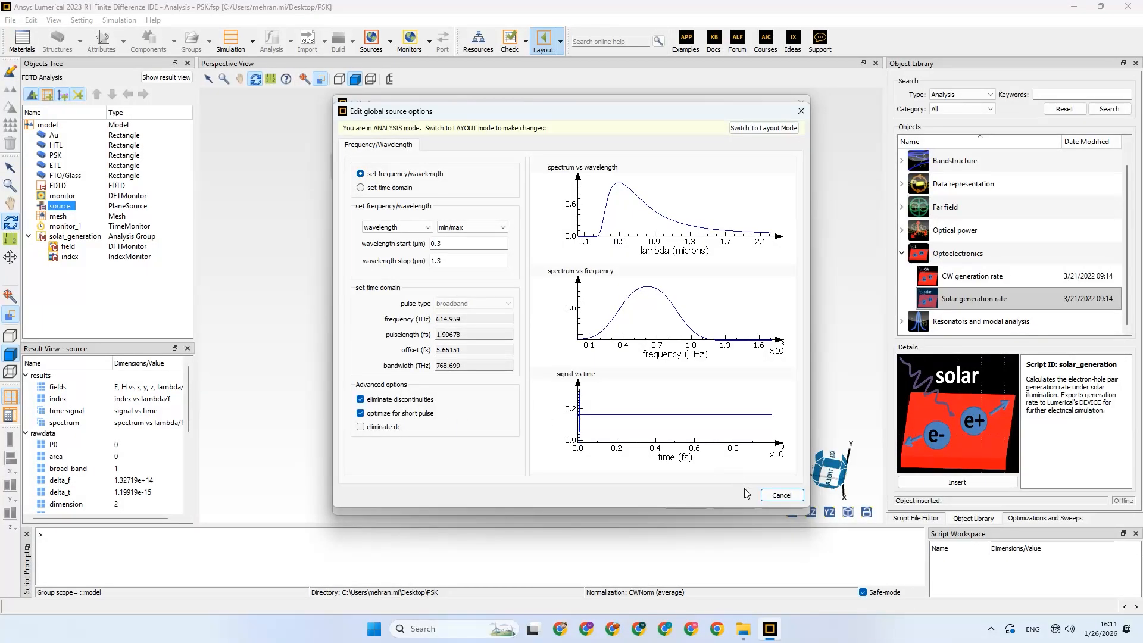
{"action": "left_click", "coordinate": [780, 495]}
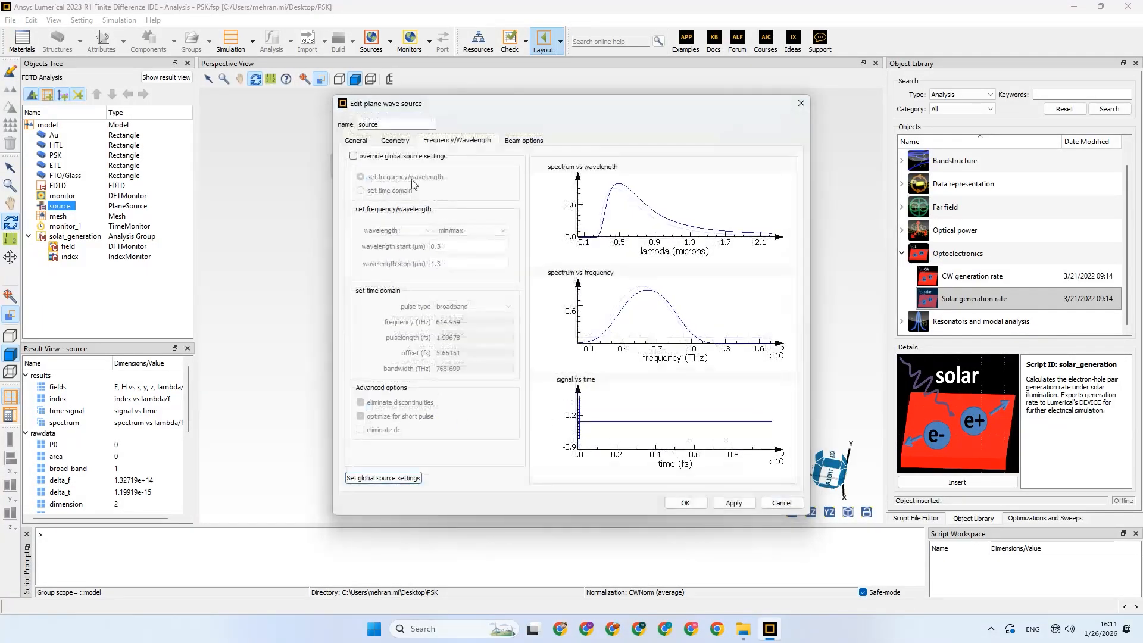
Check the source's geometry and the available plane wave types, keep Bloch/periodic, and accept the source settings
{"action": "left_click", "coordinate": [409, 137]}
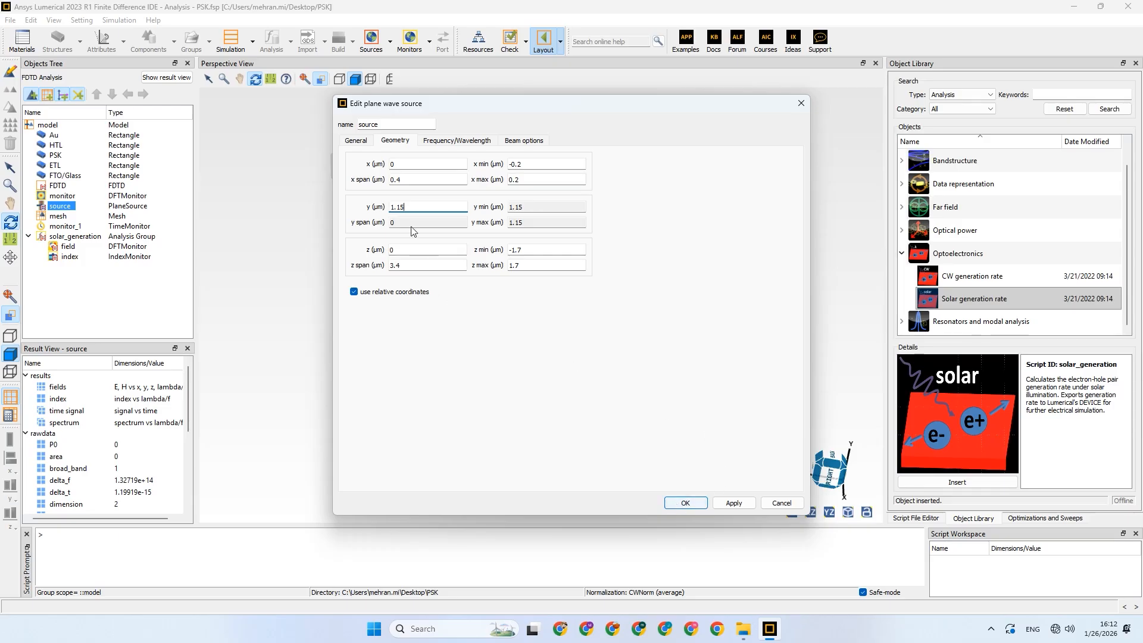
{"action": "left_click", "coordinate": [356, 141]}
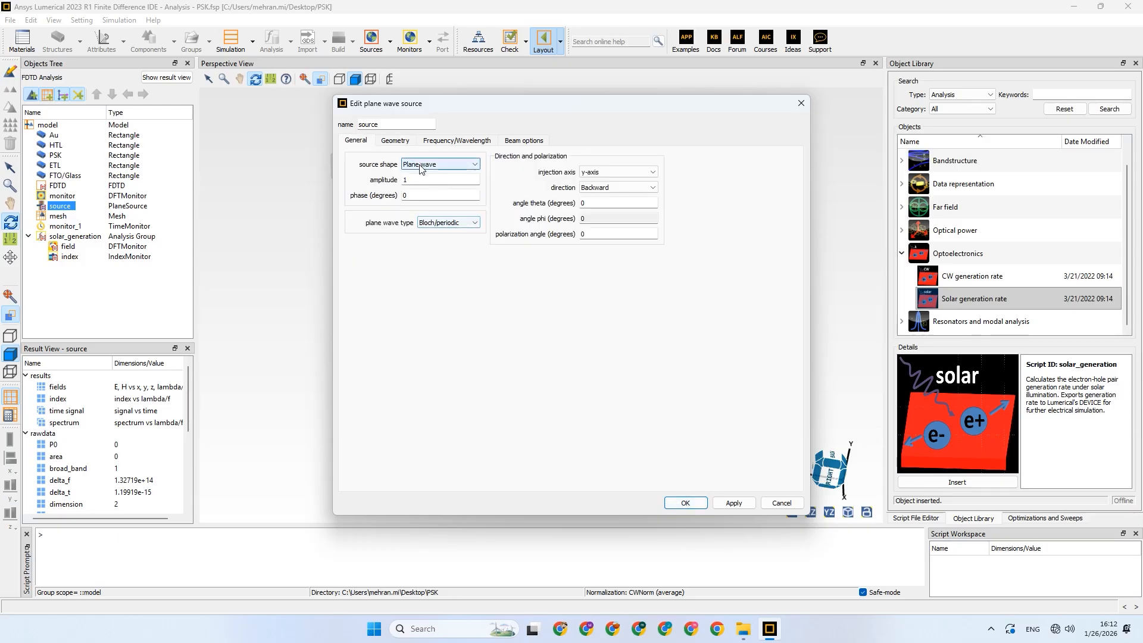
{"action": "left_click", "coordinate": [453, 224]}
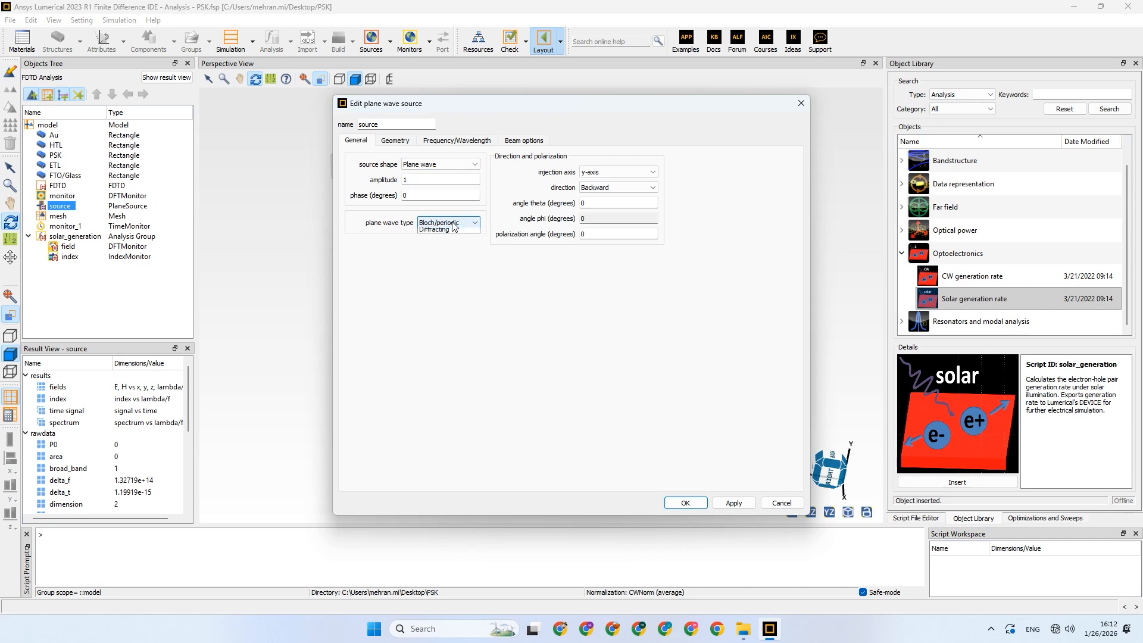
{"action": "left_click", "coordinate": [452, 223]}
{"action": "left_click", "coordinate": [453, 223]}
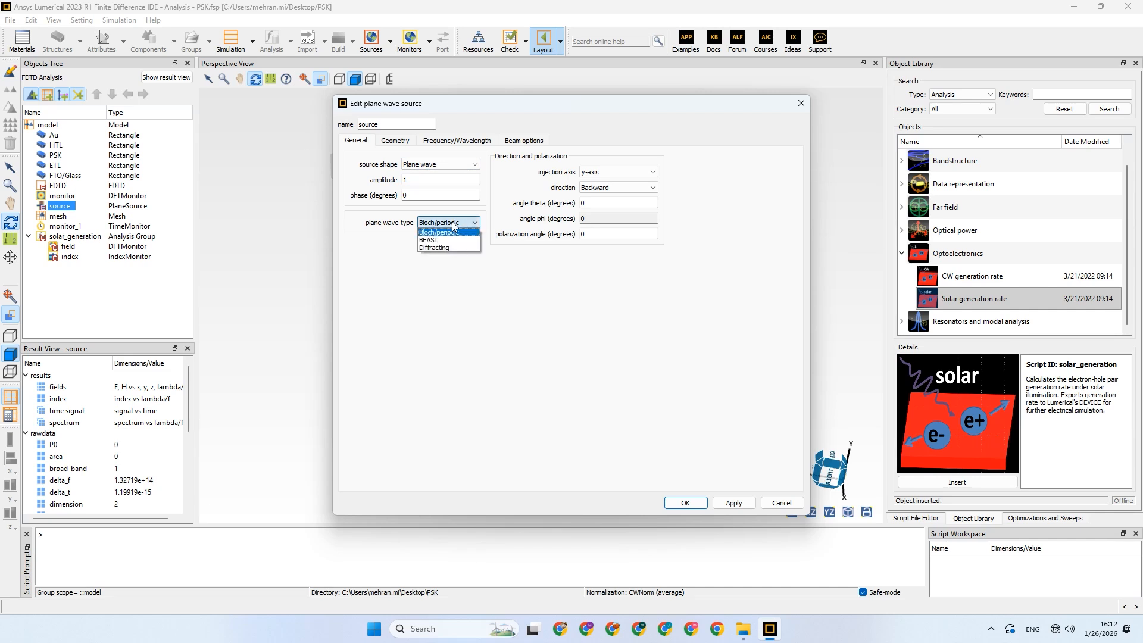
{"action": "left_click", "coordinate": [404, 233]}
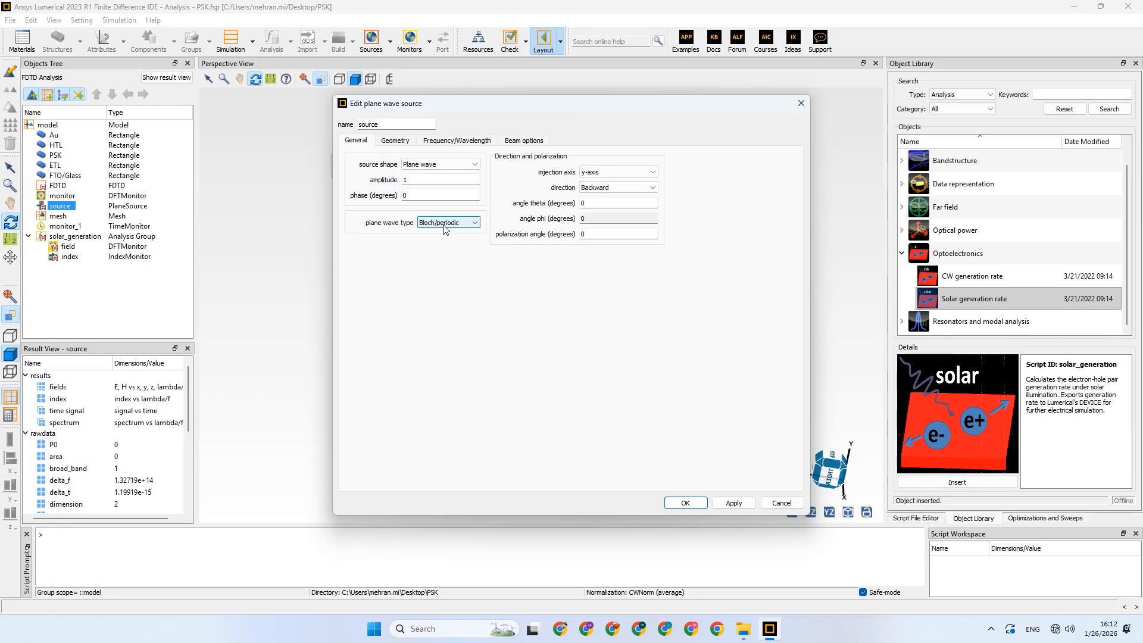
{"action": "left_click", "coordinate": [684, 503]}
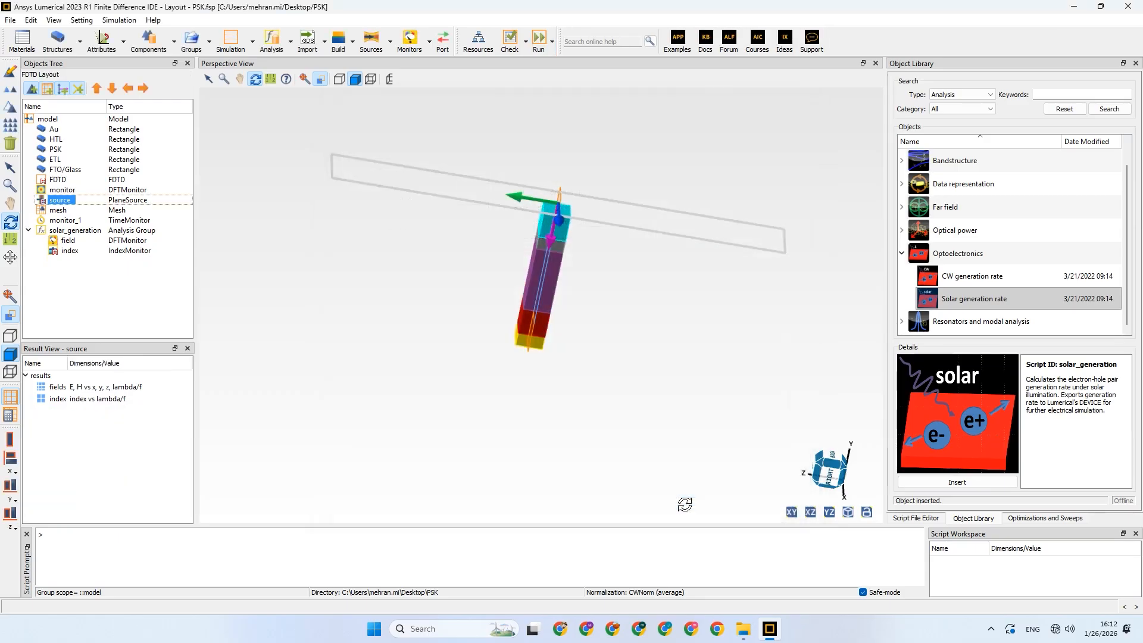
Check the monitor's global frequency power/profile settings, including the advanced sampling options, and accept them without changes
{"action": "left_click", "coordinate": [68, 191]}
{"action": "right_click", "coordinate": [69, 192]}
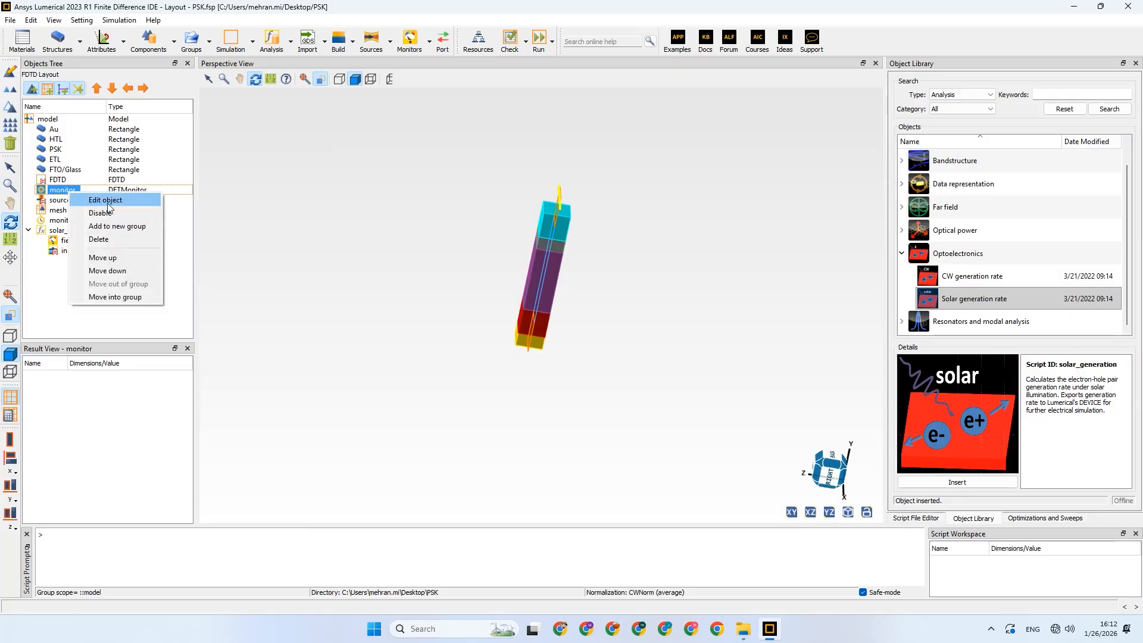
{"action": "left_click", "coordinate": [406, 203]}
{"action": "left_click_drag", "start_coordinate": [464, 286], "coordinate": [457, 259]}
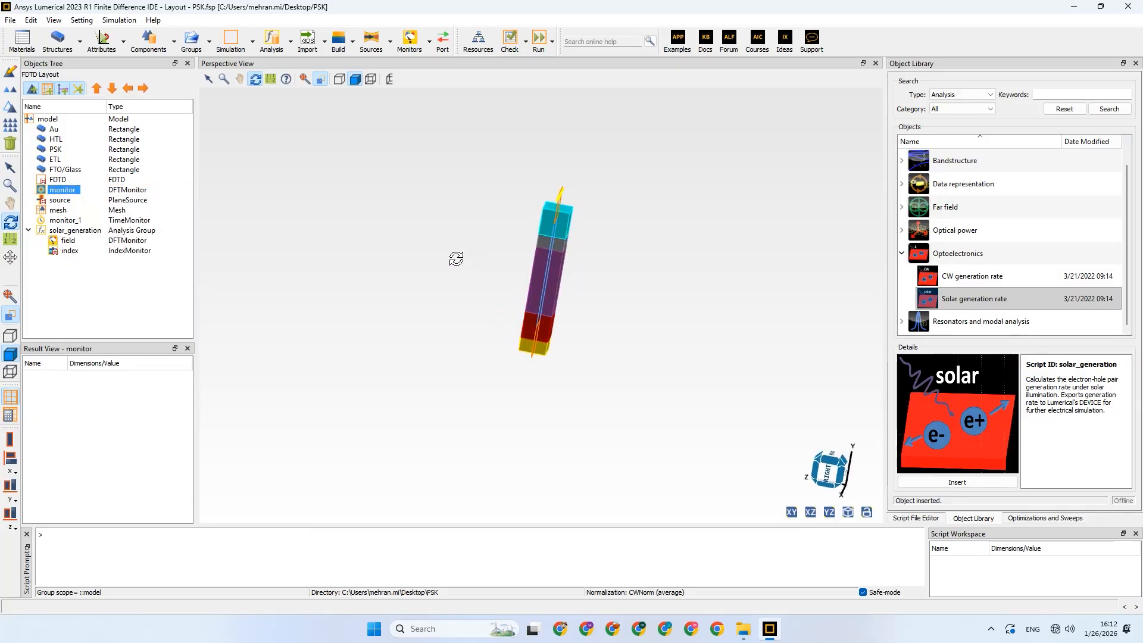
{"action": "right_click", "coordinate": [58, 191]}
{"action": "left_click", "coordinate": [81, 197]}
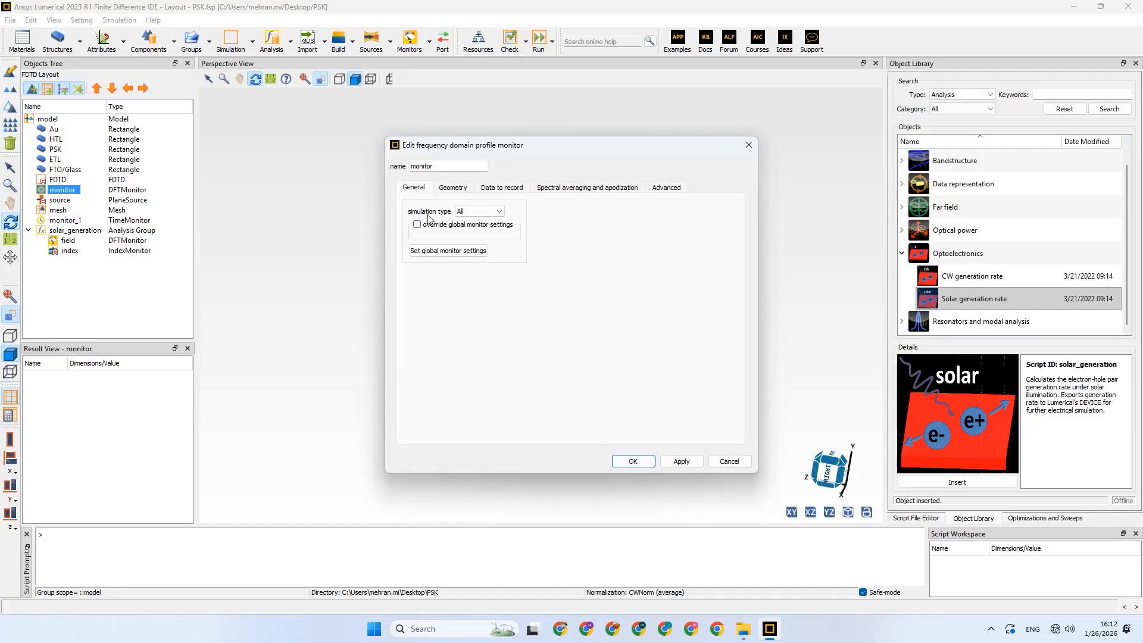
{"action": "left_click", "coordinate": [450, 251]}
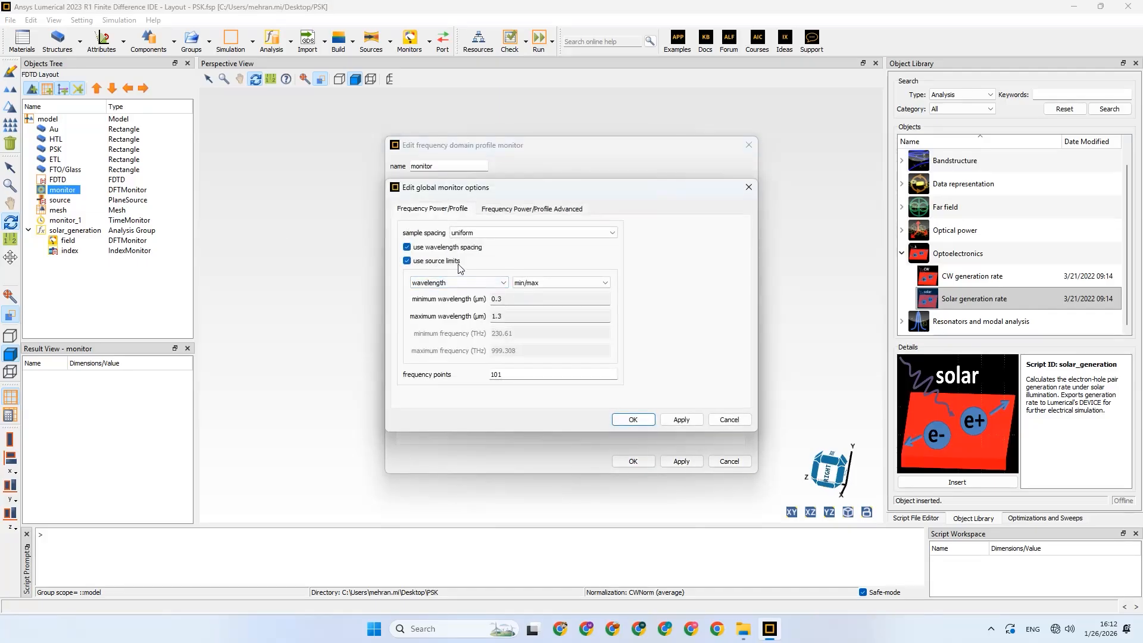
{"action": "left_click", "coordinate": [519, 210]}
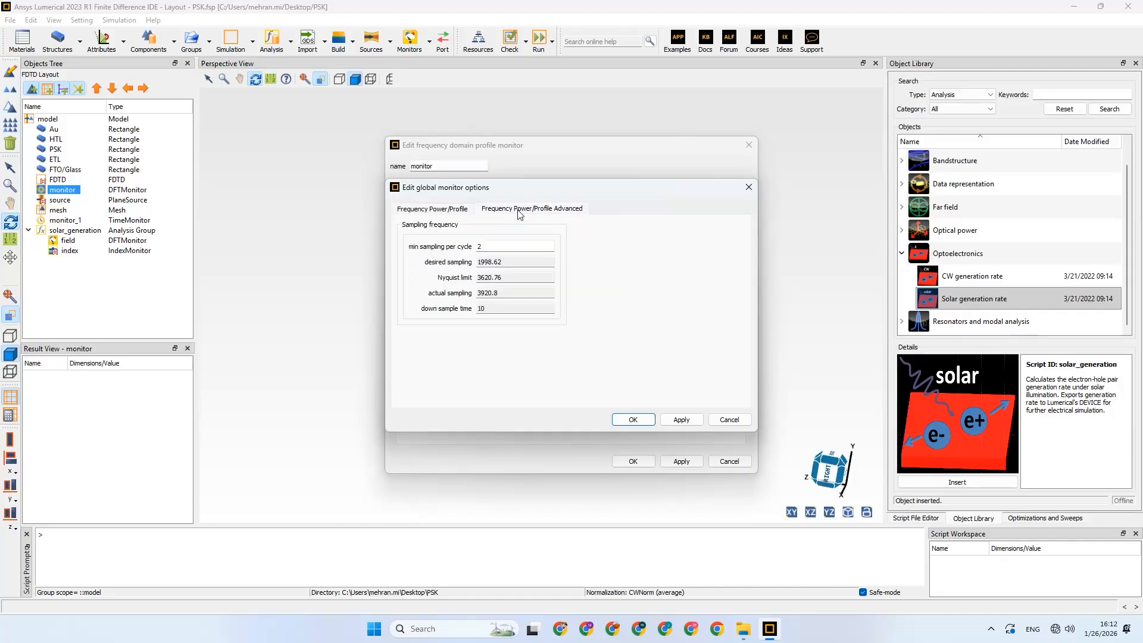
{"action": "left_click", "coordinate": [441, 210]}
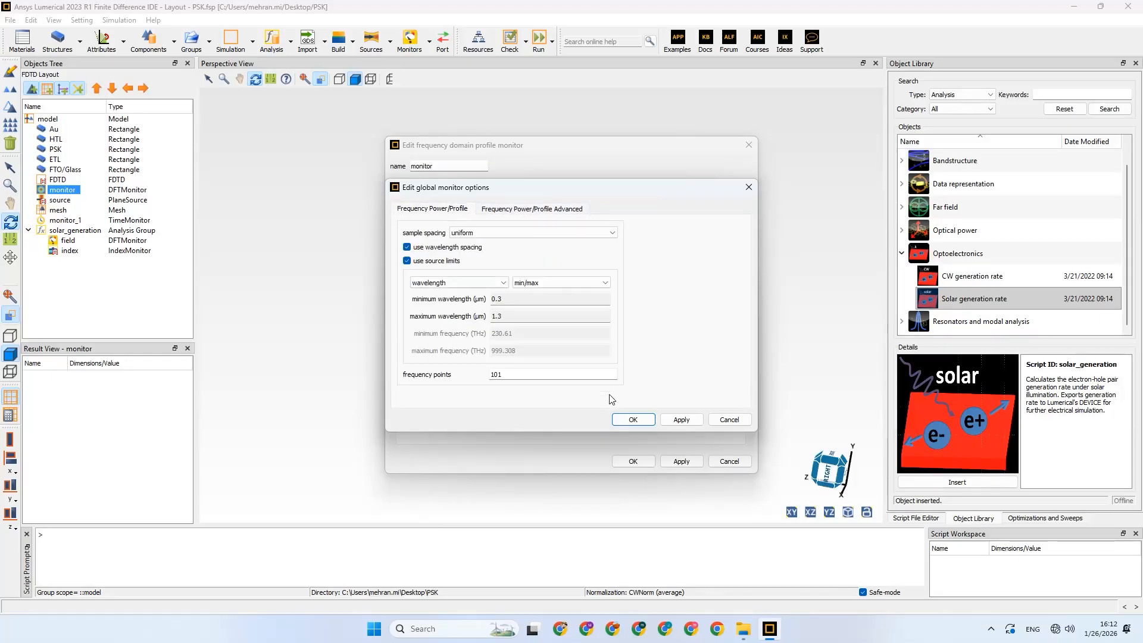
{"action": "left_click", "coordinate": [634, 420]}
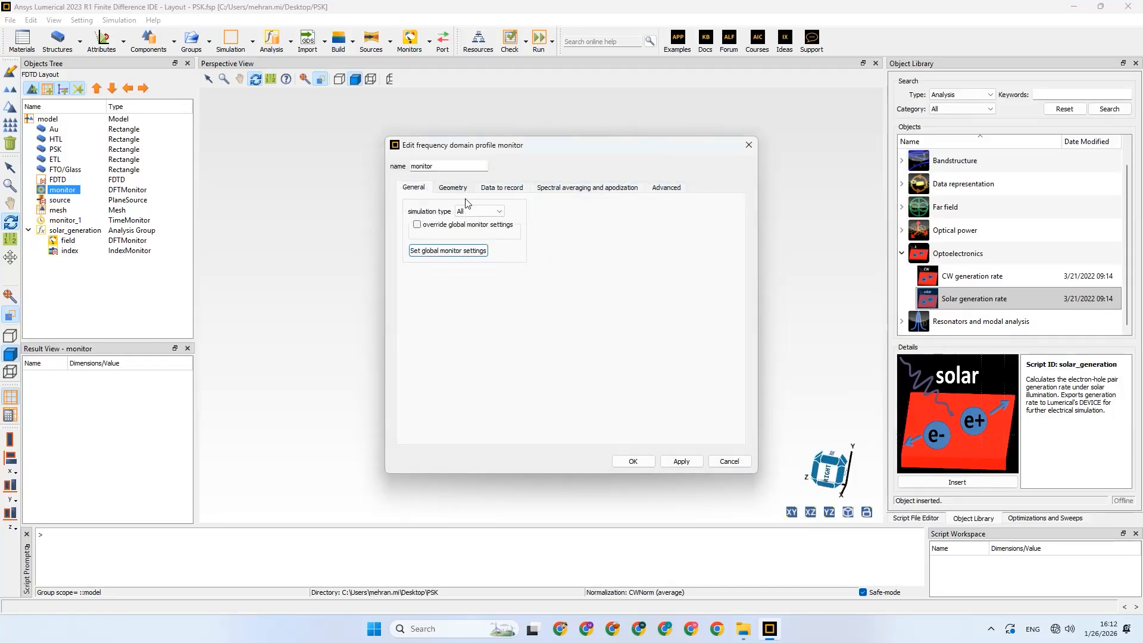
Try the 2D Z-normal simulation type on the monitor, reviewing its geometry, apodization, advanced and global settings before accepting
{"action": "left_click", "coordinate": [477, 211]}
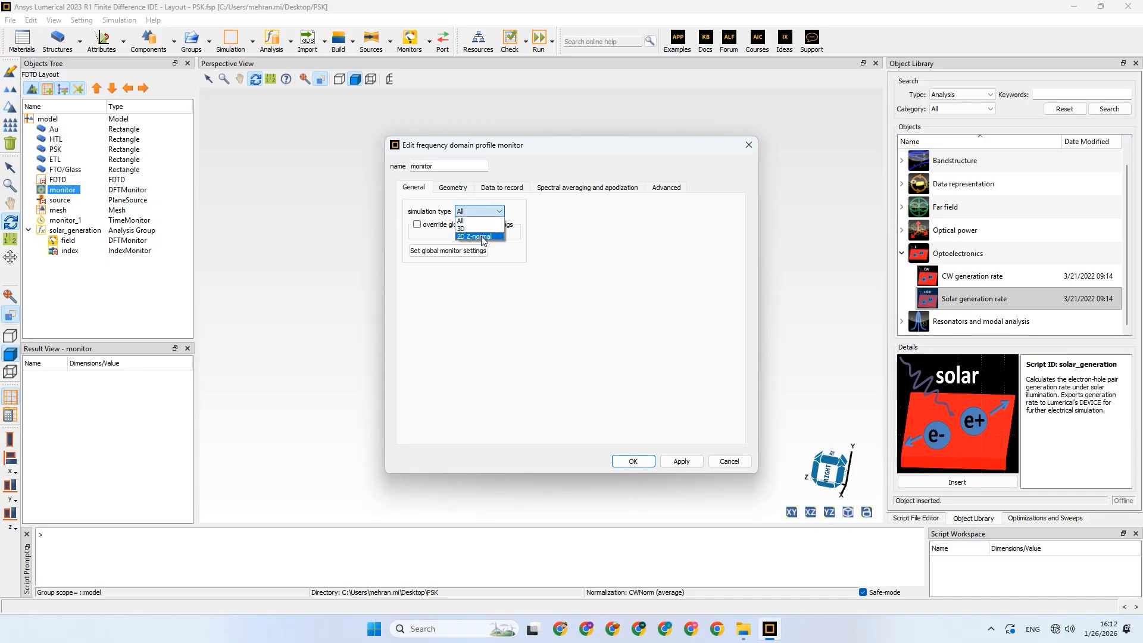
{"action": "left_click", "coordinate": [481, 235]}
{"action": "left_click", "coordinate": [464, 189]}
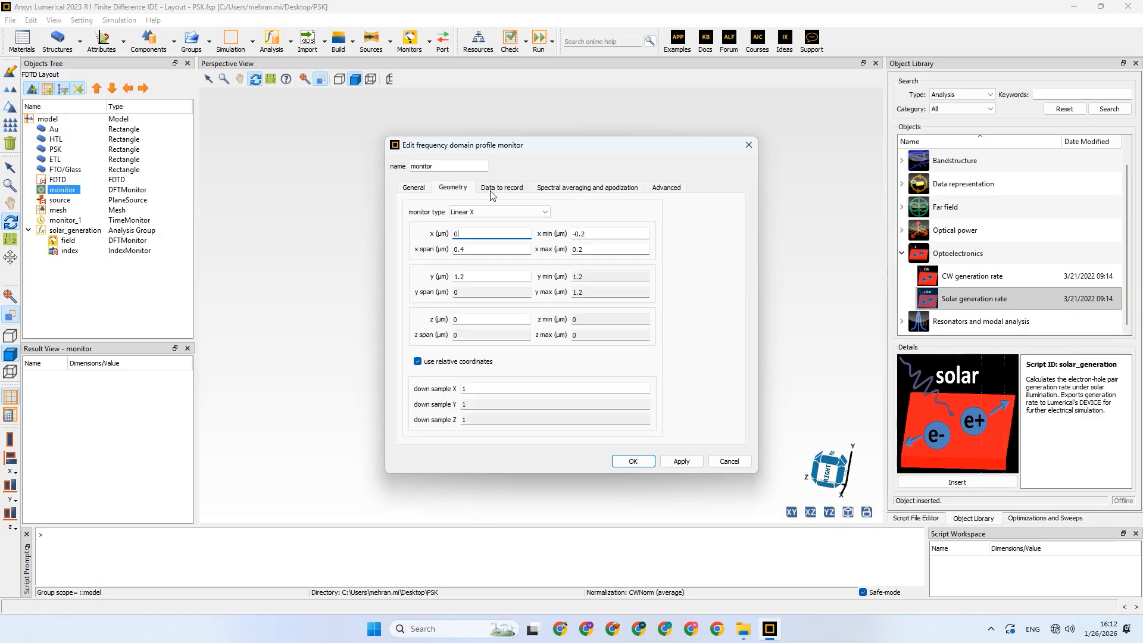
{"action": "left_click", "coordinate": [492, 195]}
{"action": "left_click", "coordinate": [560, 189]}
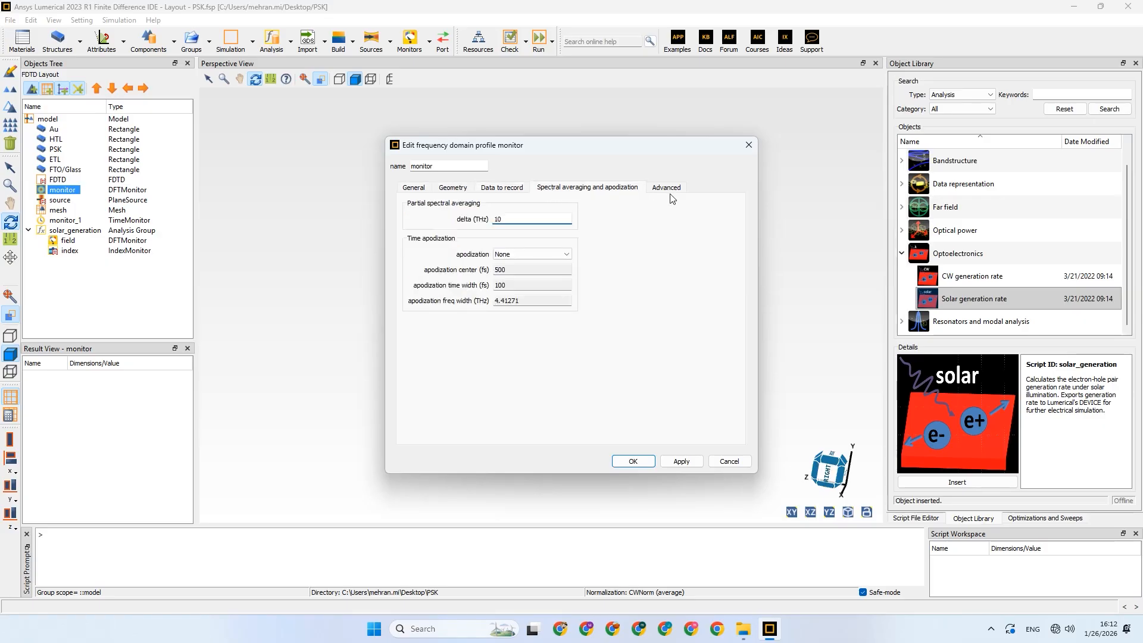
{"action": "left_click", "coordinate": [665, 189]}
{"action": "left_click", "coordinate": [426, 189]}
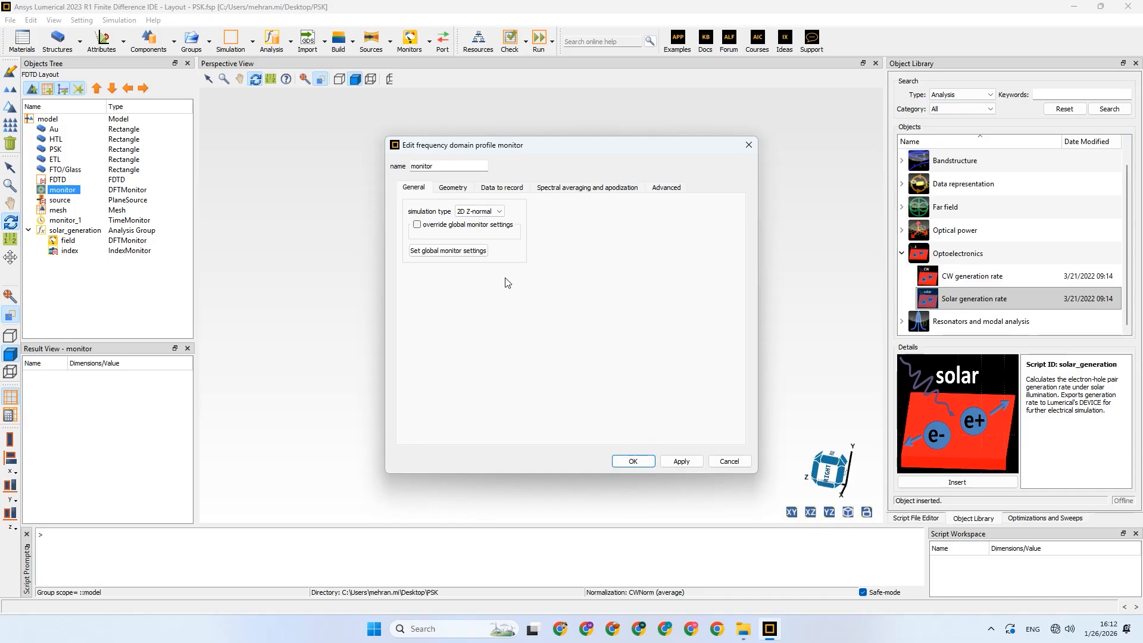
{"action": "left_click", "coordinate": [473, 251]}
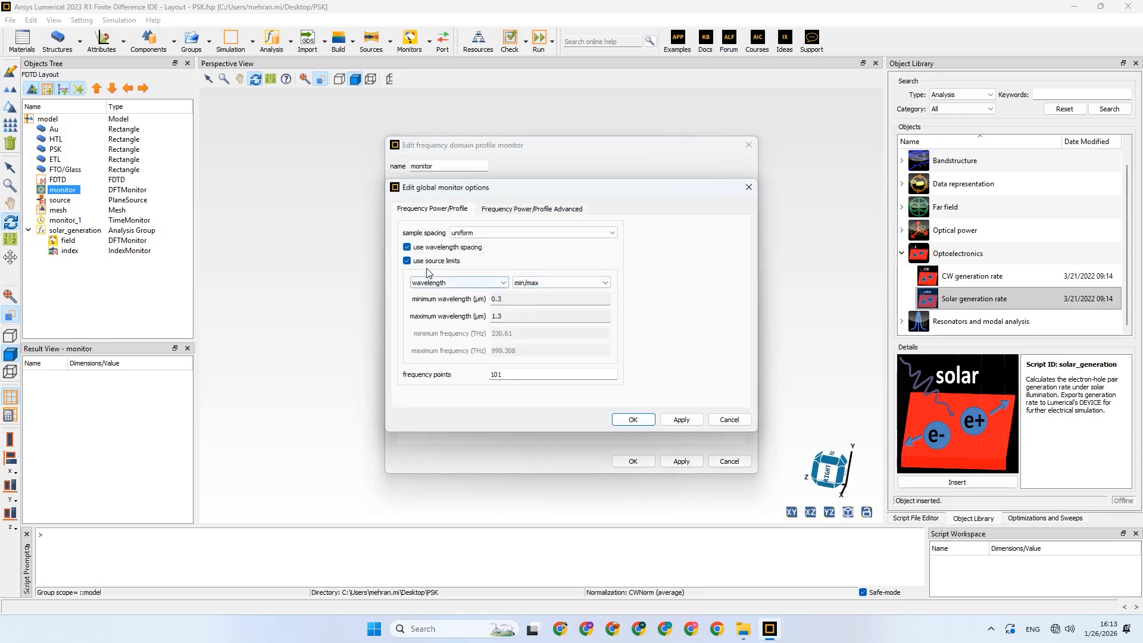
{"action": "left_click", "coordinate": [628, 420]}
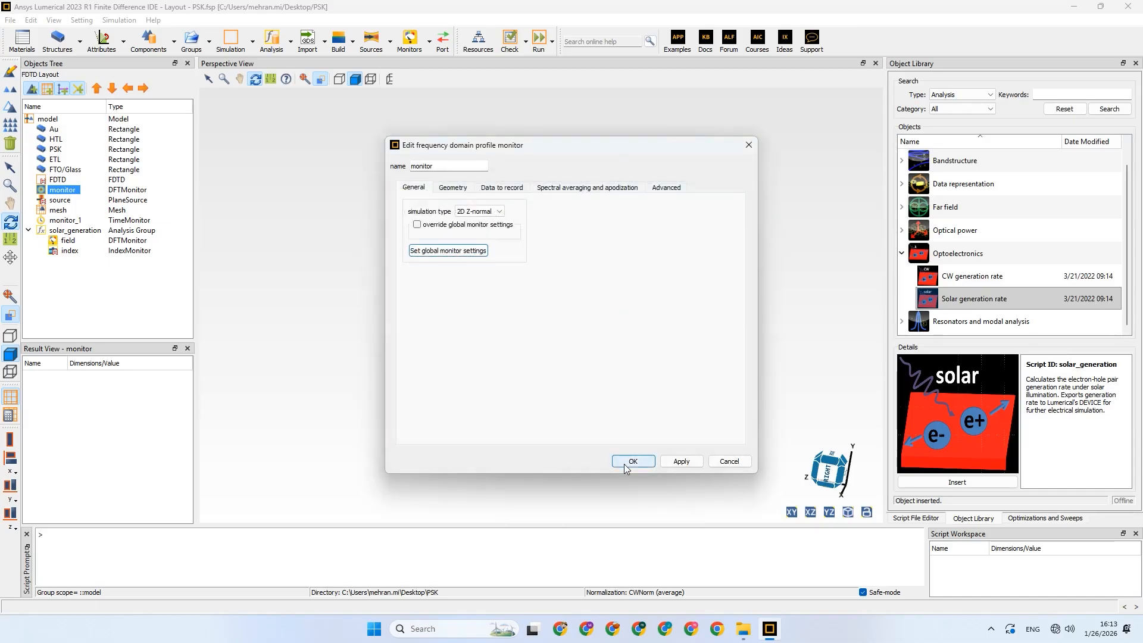
{"action": "left_click", "coordinate": [626, 463]}
Run the simulation and calculate Jsc from the solar_generation analysis group
{"action": "left_click", "coordinate": [540, 43]}
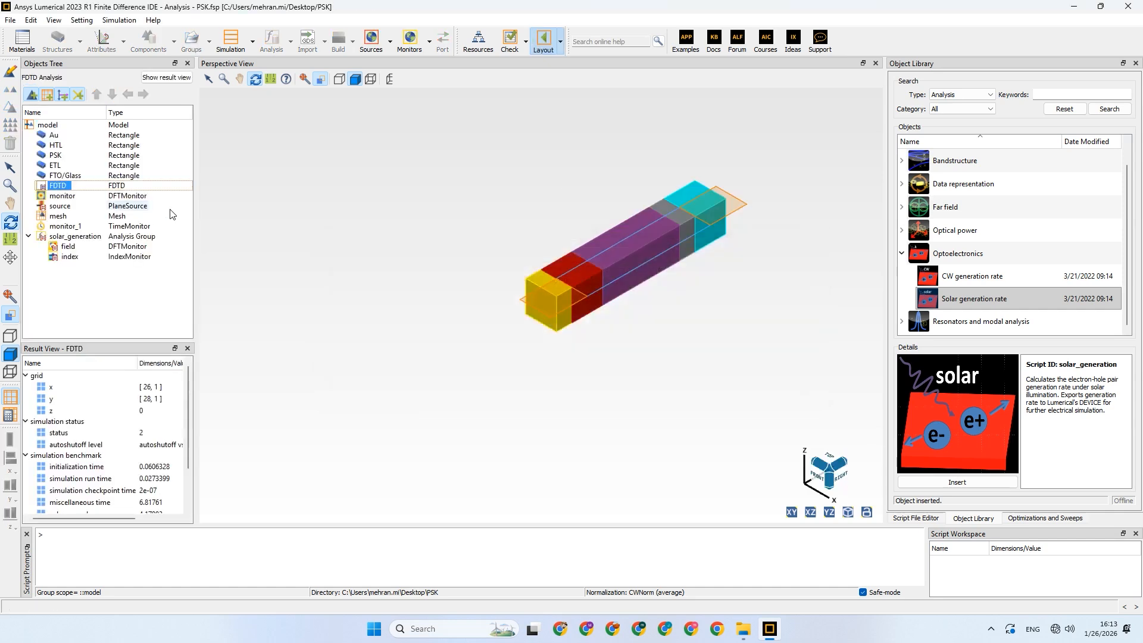
{"action": "left_click", "coordinate": [61, 237]}
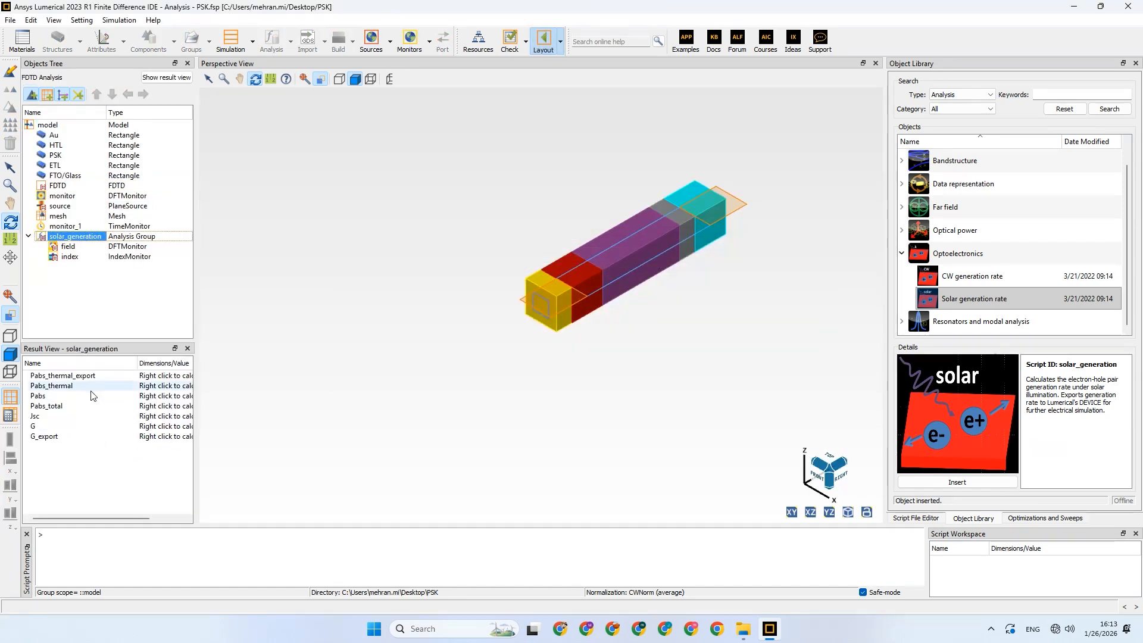
{"action": "right_click", "coordinate": [65, 418]}
{"action": "left_click", "coordinate": [89, 425]}
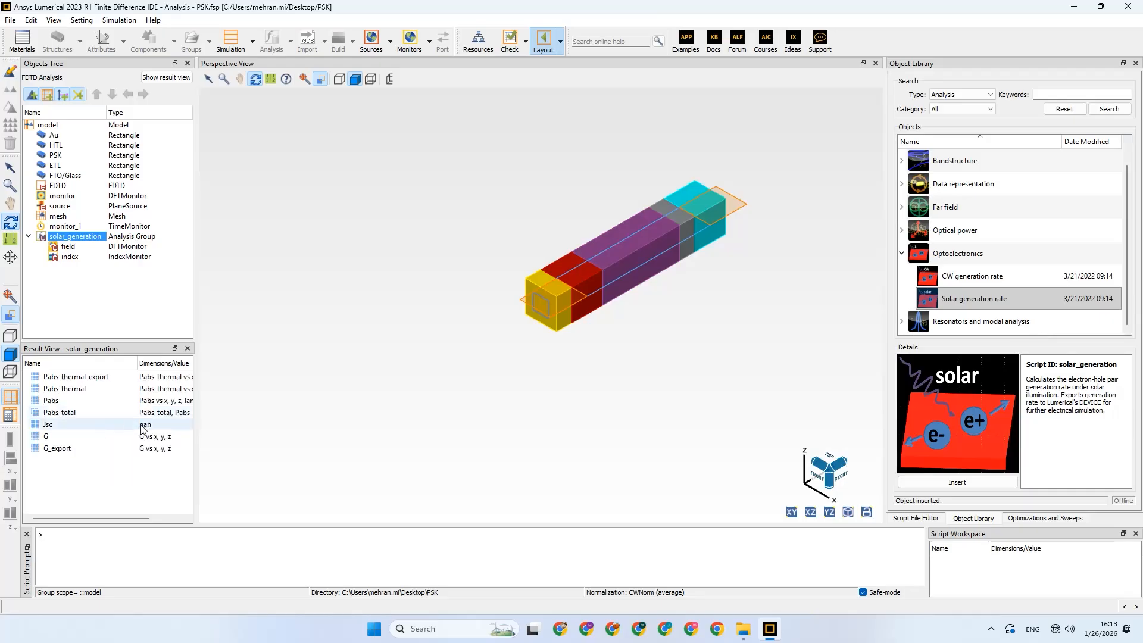
Check the plane wave source's geometry and switch the simulation to layout mode
{"action": "left_click", "coordinate": [65, 207]}
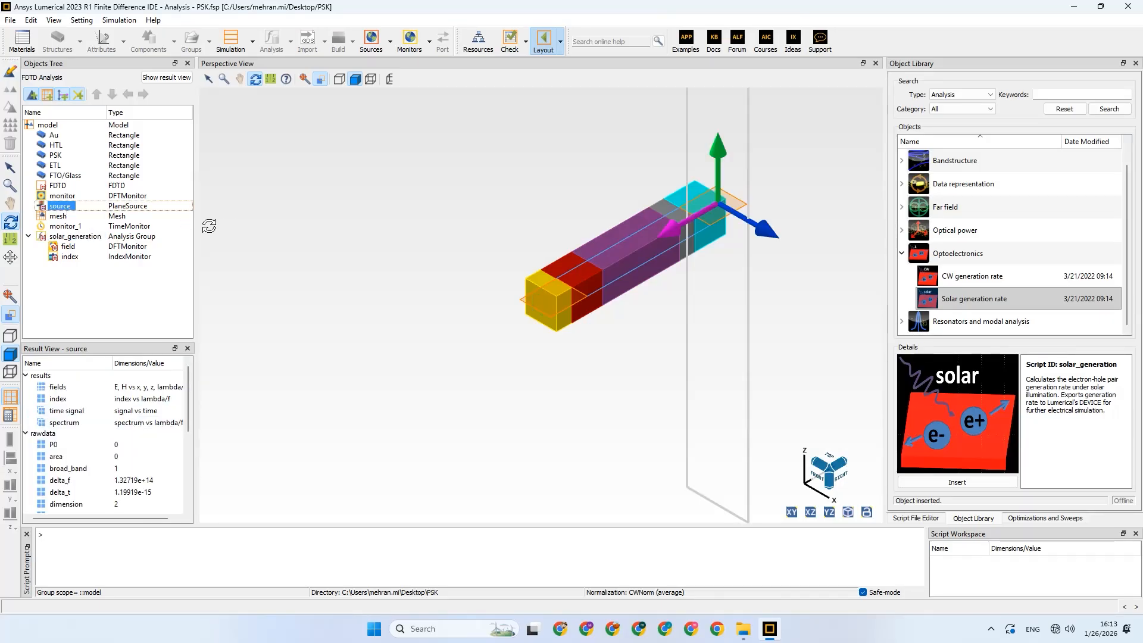
{"action": "right_click", "coordinate": [59, 206]}
{"action": "left_click", "coordinate": [78, 213]}
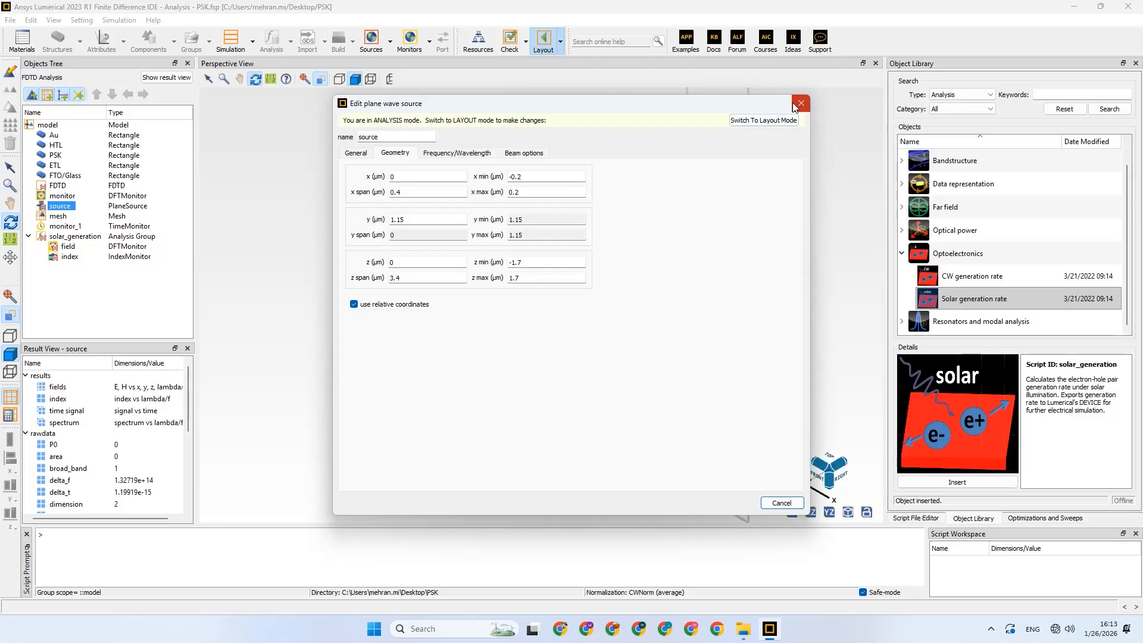
{"action": "left_click", "coordinate": [774, 121]}
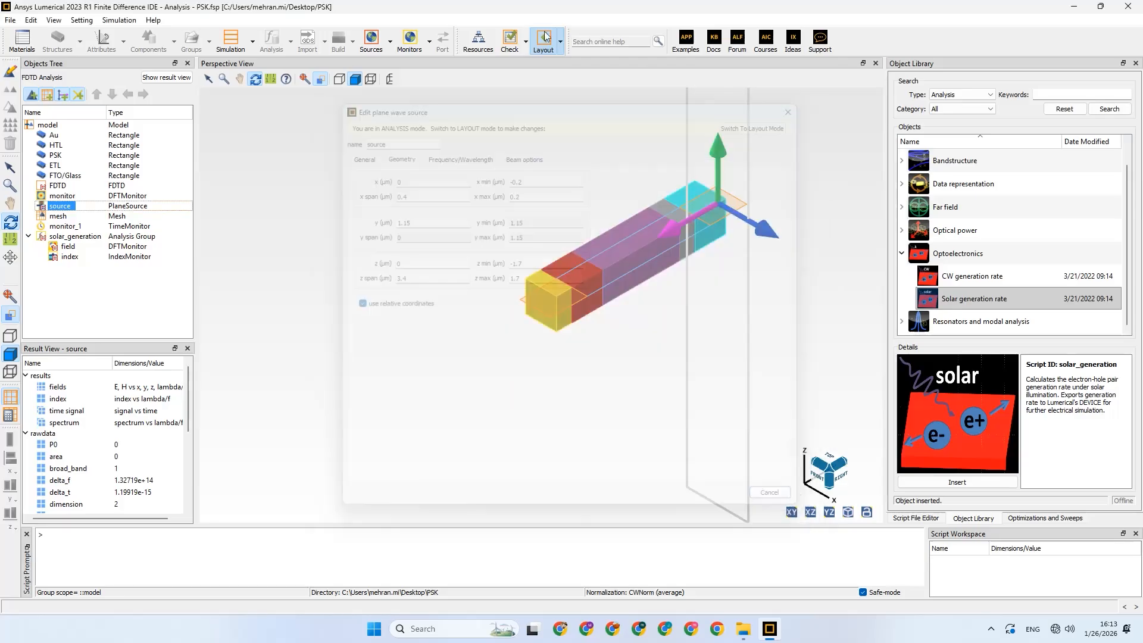
Set the monitor's simulation type back to All and accept the change
{"action": "right_click", "coordinate": [71, 192]}
{"action": "left_click", "coordinate": [85, 198]}
{"action": "left_click", "coordinate": [476, 212]}
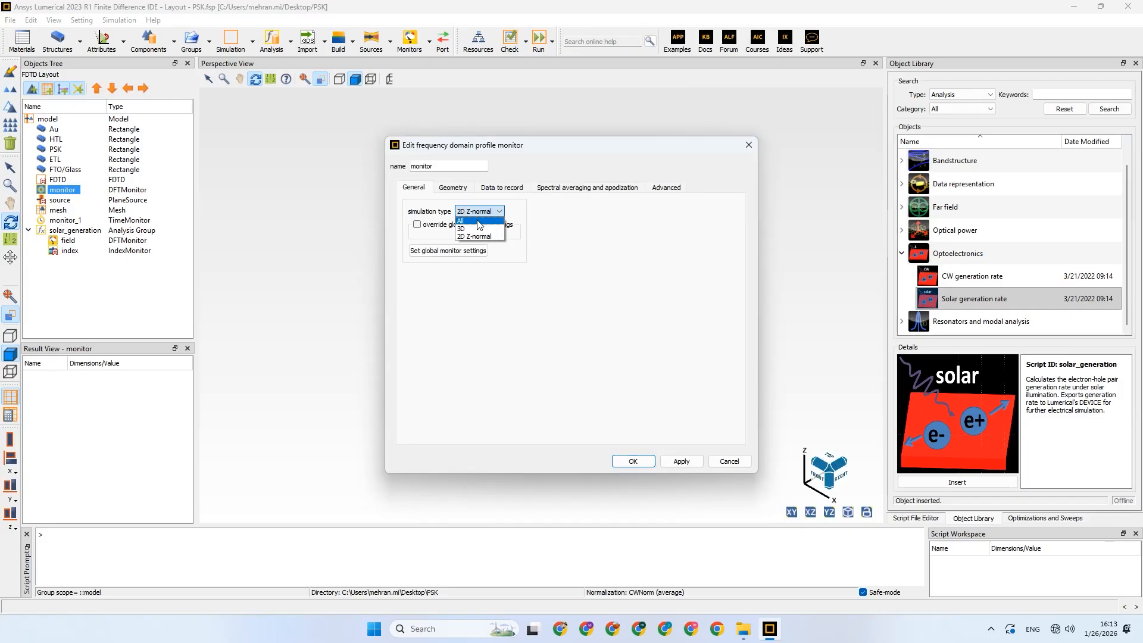
{"action": "left_click", "coordinate": [478, 221]}
{"action": "left_click", "coordinate": [644, 460]}
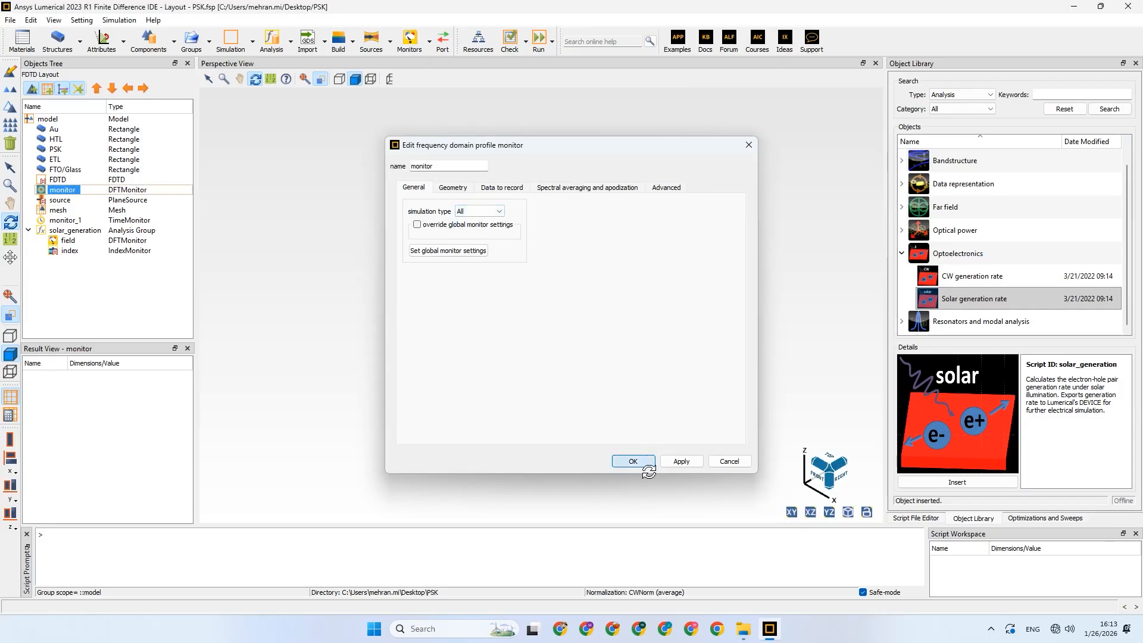
Examine the FDTD region in the 3D view to check how it covers the ends of the layer stack
{"action": "left_click", "coordinate": [60, 180]}
{"action": "right_click", "coordinate": [60, 180]}
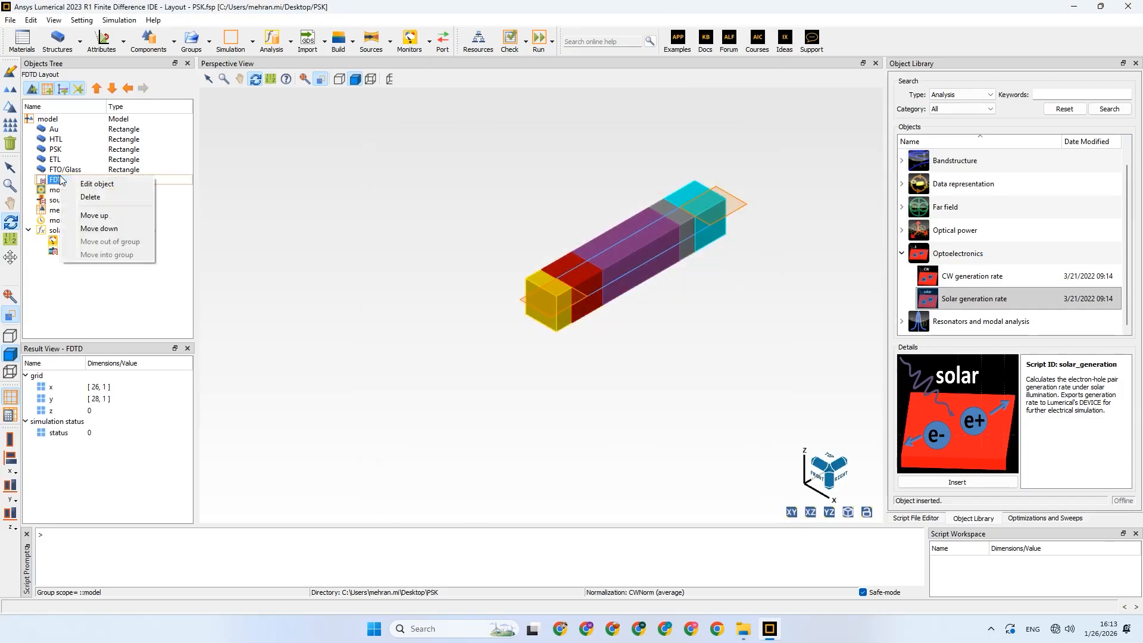
{"action": "left_click", "coordinate": [558, 192]}
{"action": "left_click_drag", "start_coordinate": [558, 192], "coordinate": [332, 205]}
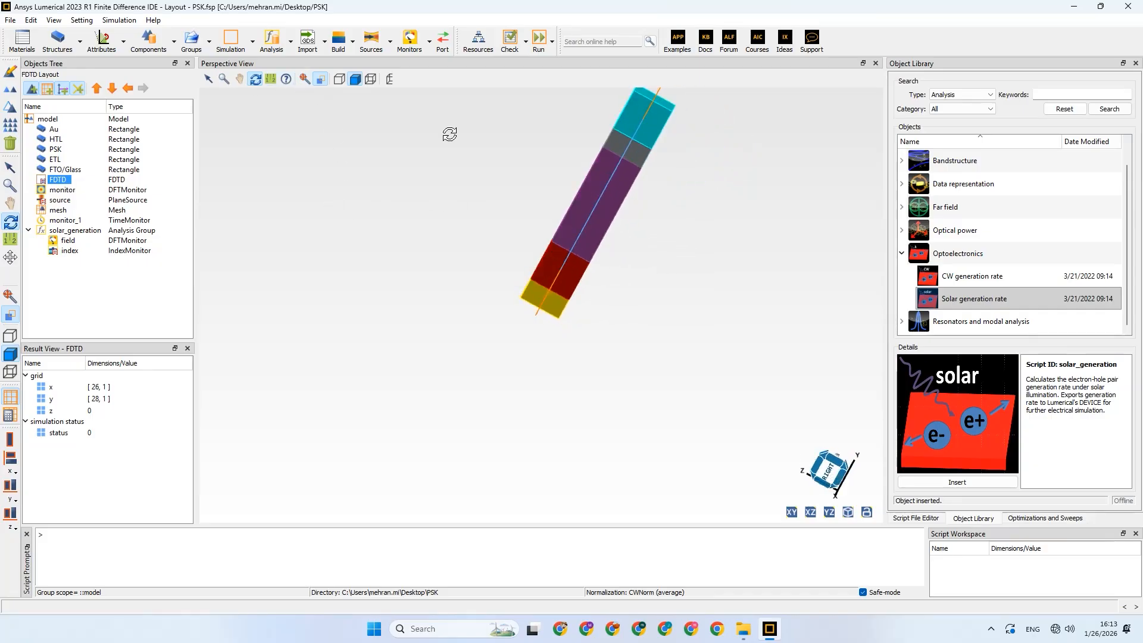
{"action": "left_click_drag", "start_coordinate": [449, 133], "coordinate": [464, 171]}
{"action": "left_click", "coordinate": [239, 79]}
{"action": "left_click_drag", "start_coordinate": [350, 147], "coordinate": [511, 203]}
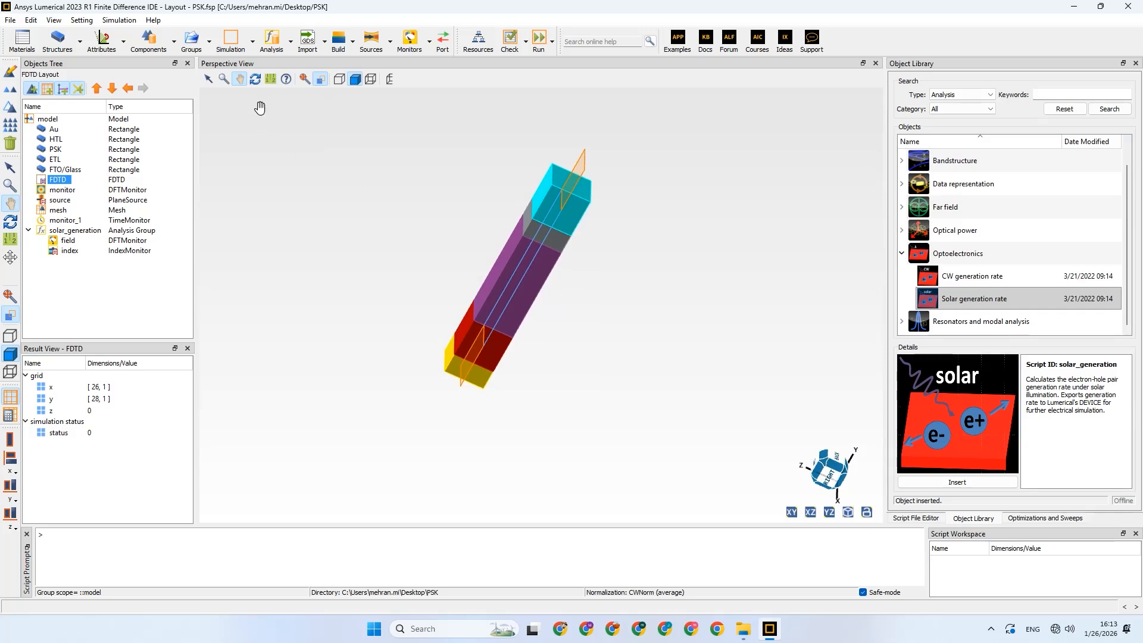
{"action": "left_click", "coordinate": [254, 79]}
{"action": "left_click_drag", "start_coordinate": [384, 221], "coordinate": [309, 181]}
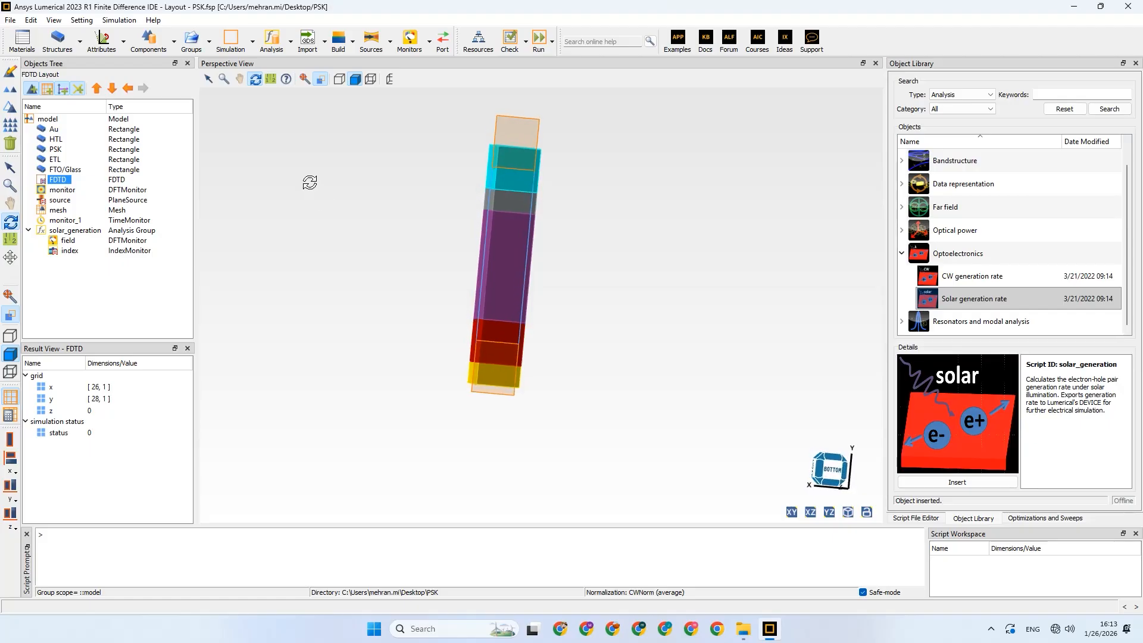
Set the FDTD region's y min to 0.3 µm and accept the new geometry
{"action": "right_click", "coordinate": [60, 182]}
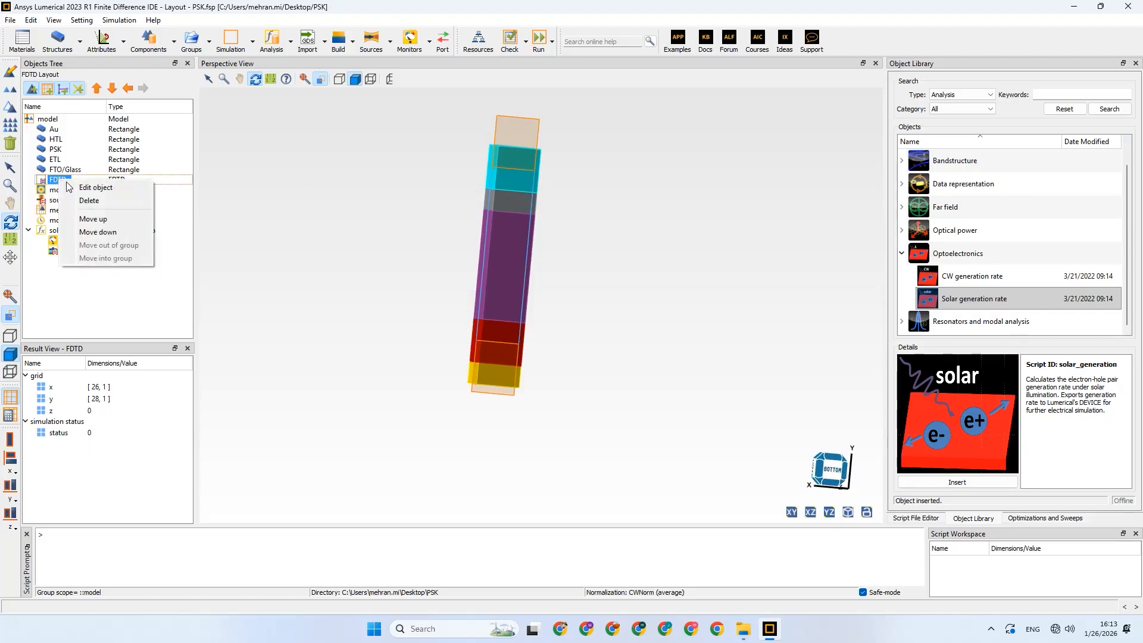
{"action": "left_click", "coordinate": [80, 187]}
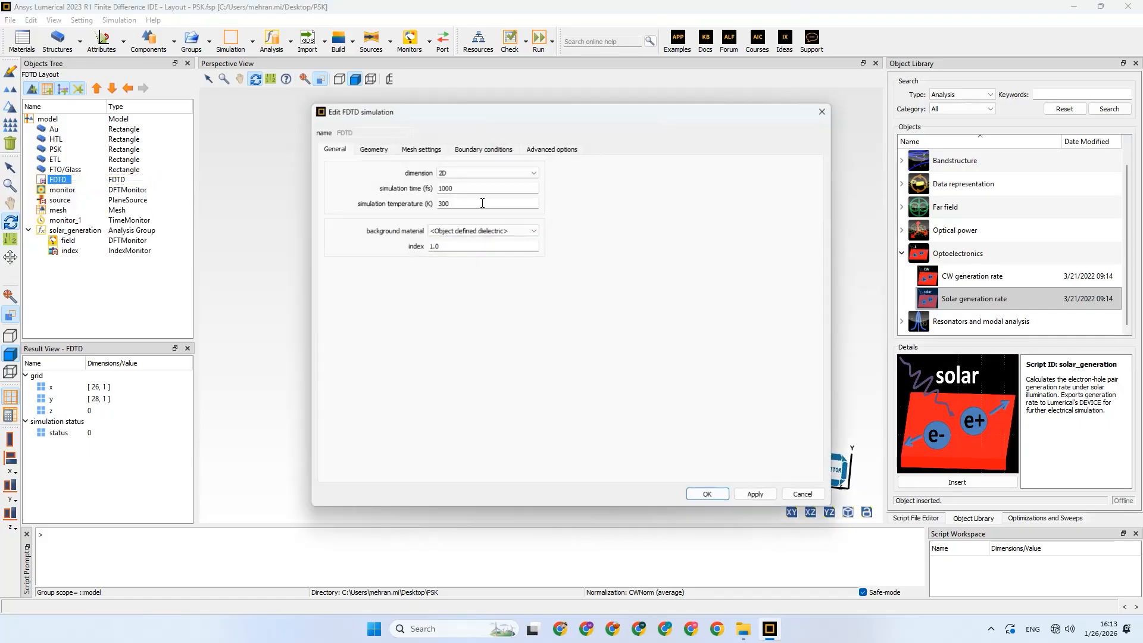
{"action": "left_click", "coordinate": [373, 149]}
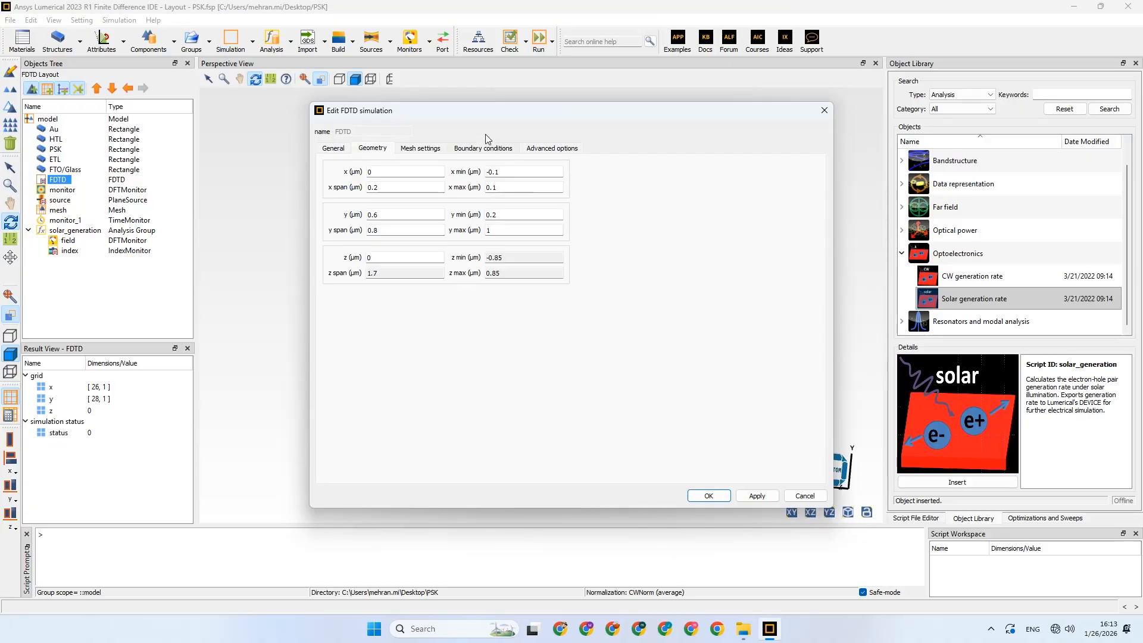
{"action": "left_click_drag", "start_coordinate": [477, 117], "coordinate": [757, 81]}
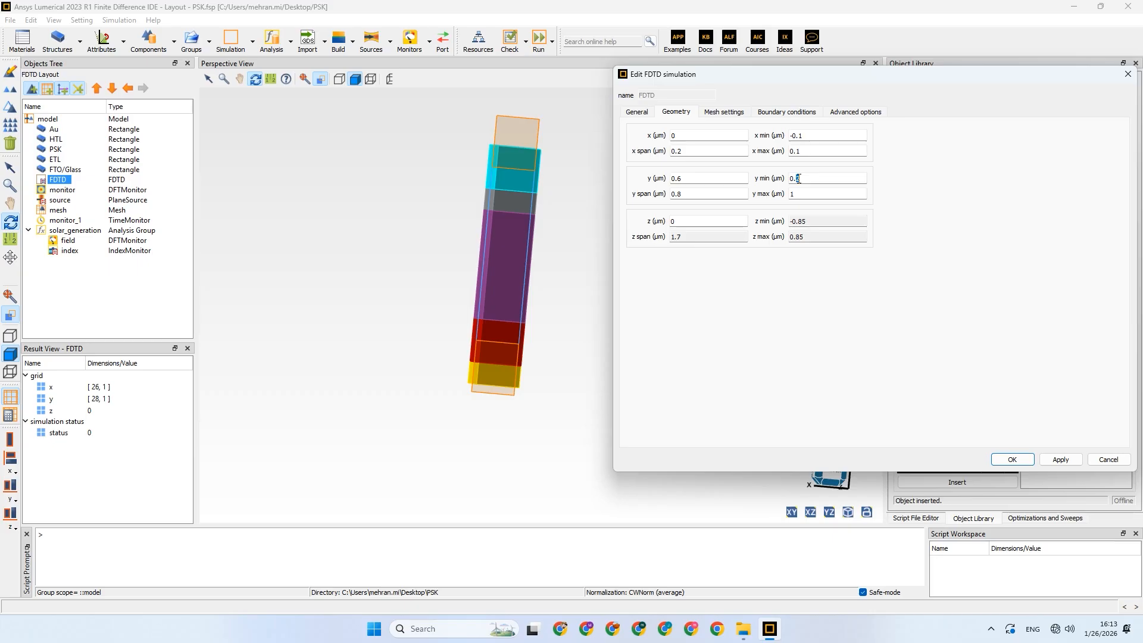
{"action": "left_click", "coordinate": [1060, 460]}
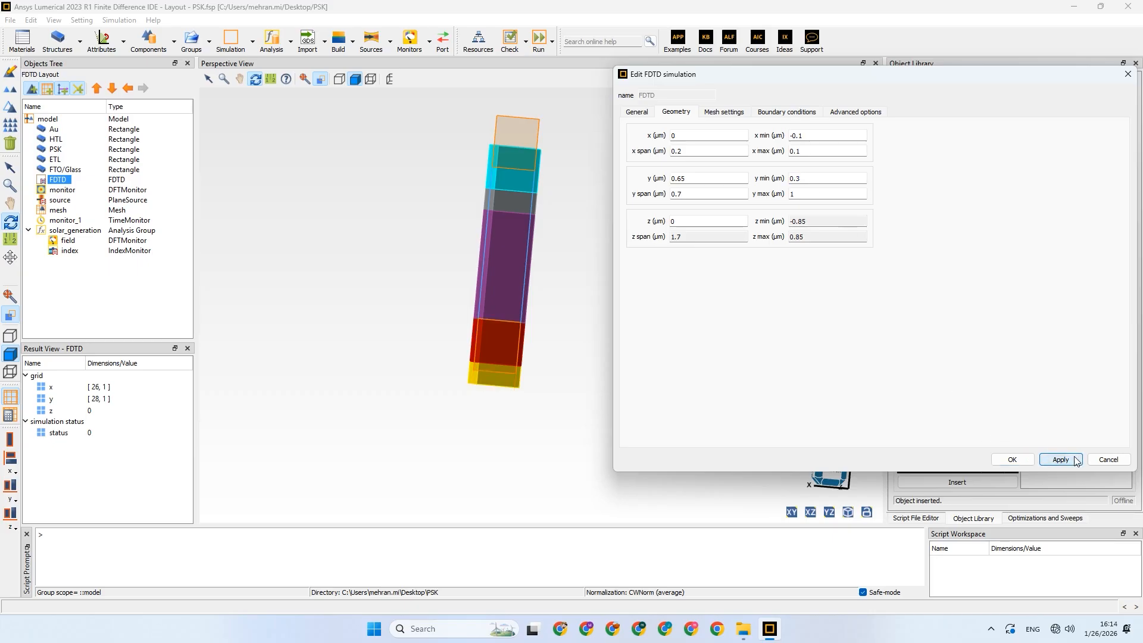
{"action": "left_click", "coordinate": [1013, 460]}
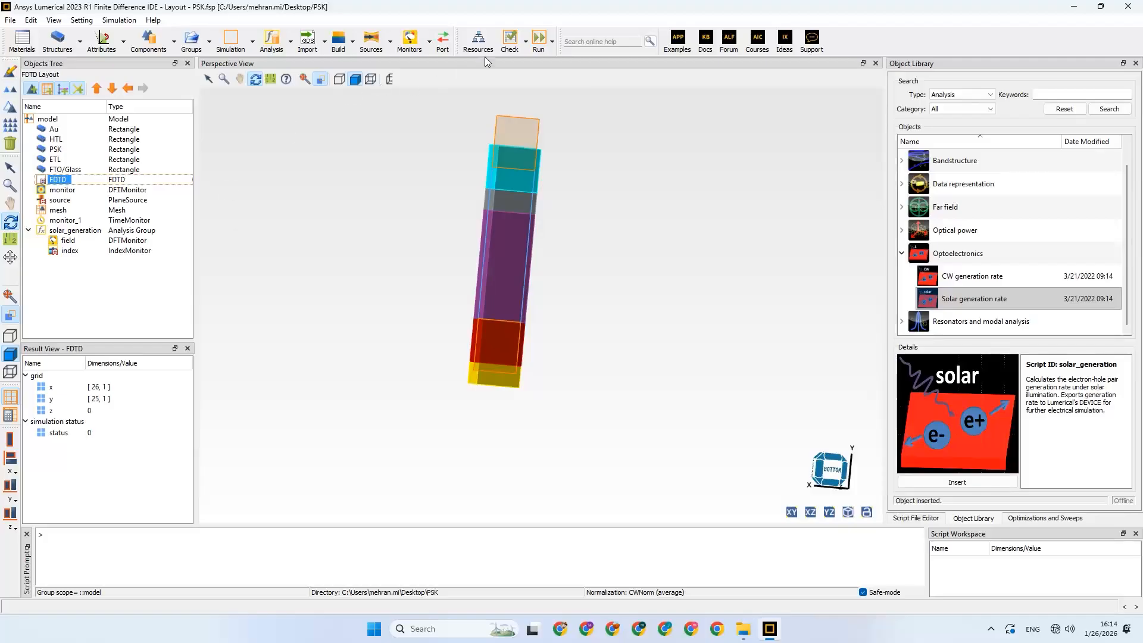
Rerun the simulation with the shortened FDTD region and calculate Jsc for the solar_generation group
{"action": "left_click", "coordinate": [538, 39]}
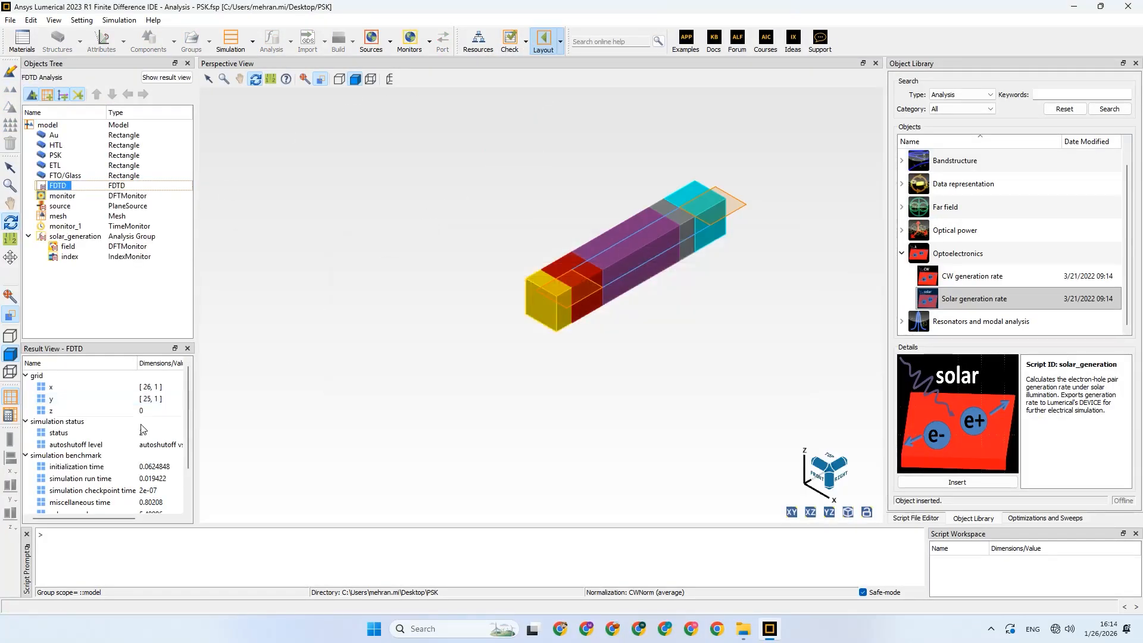
{"action": "left_click", "coordinate": [66, 237]}
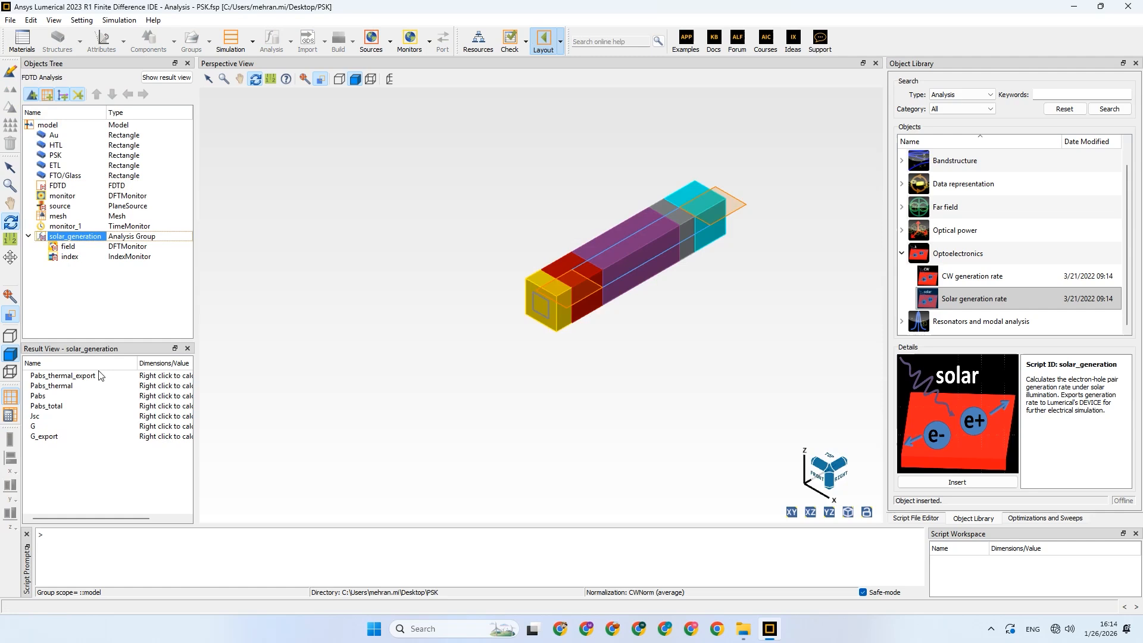
{"action": "right_click", "coordinate": [82, 420]}
{"action": "left_click", "coordinate": [110, 426]}
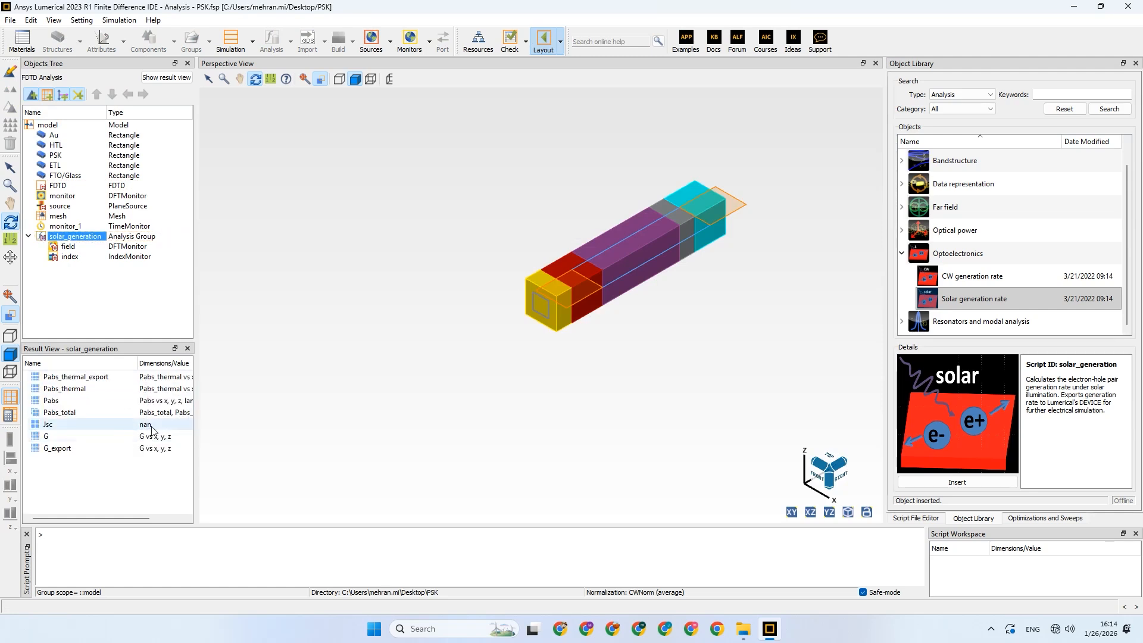
{"action": "left_click", "coordinate": [60, 187]}
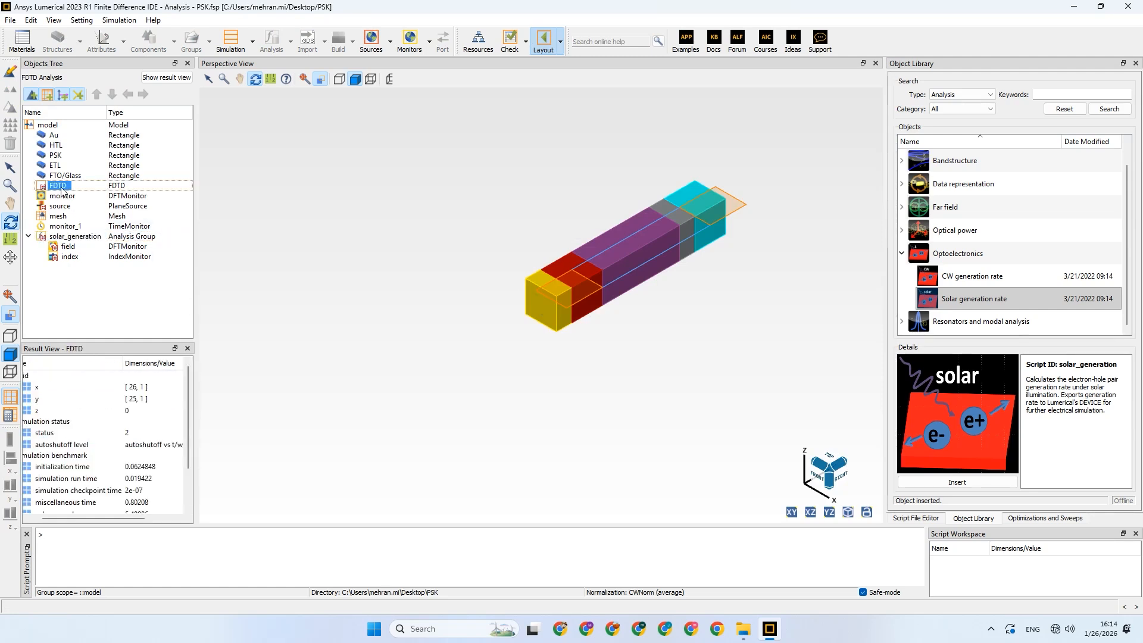
Check the material assigned to the Au rectangle and switch the project to layout mode from its properties
{"action": "left_click", "coordinate": [62, 135]}
{"action": "right_click", "coordinate": [64, 136]}
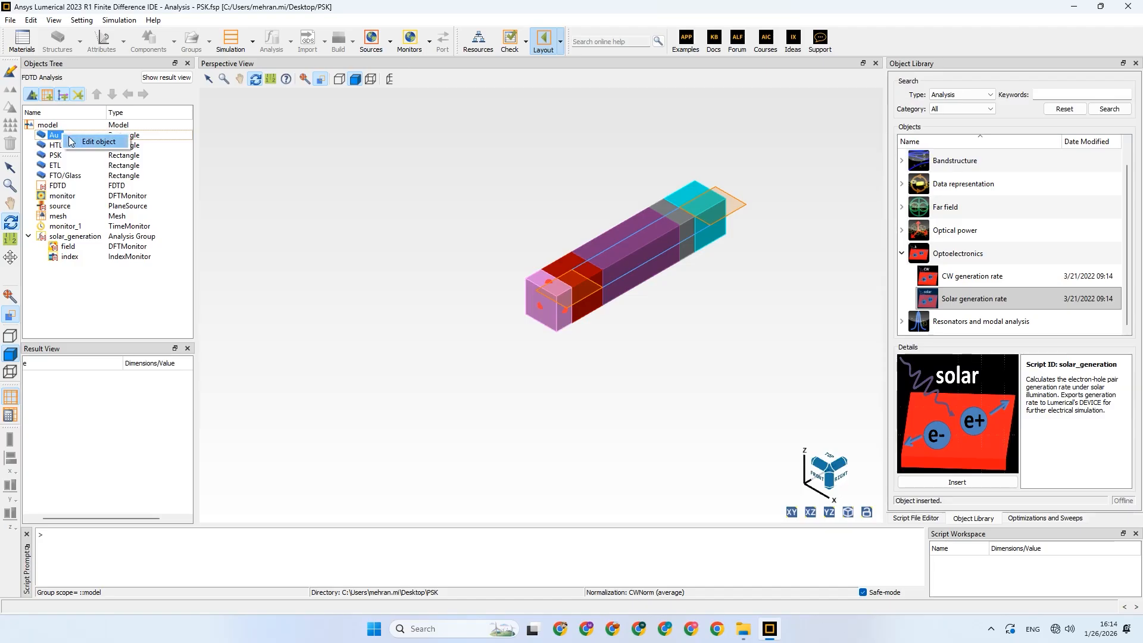
{"action": "left_click", "coordinate": [95, 142]}
{"action": "left_click", "coordinate": [450, 242]}
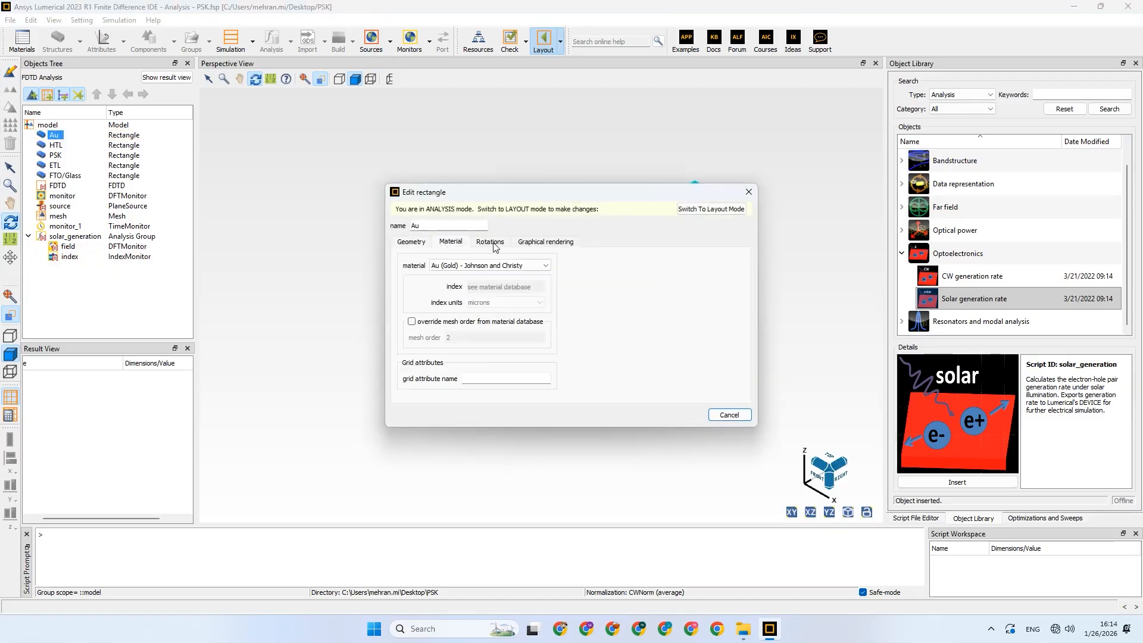
{"action": "left_click", "coordinate": [708, 209]}
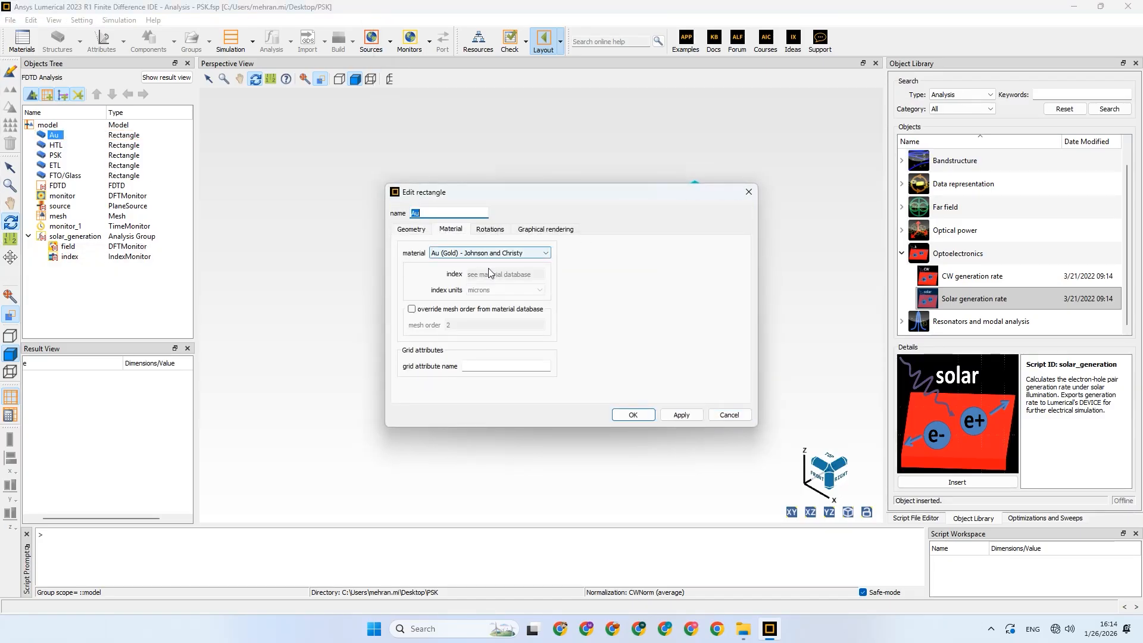
{"action": "left_click", "coordinate": [635, 415]}
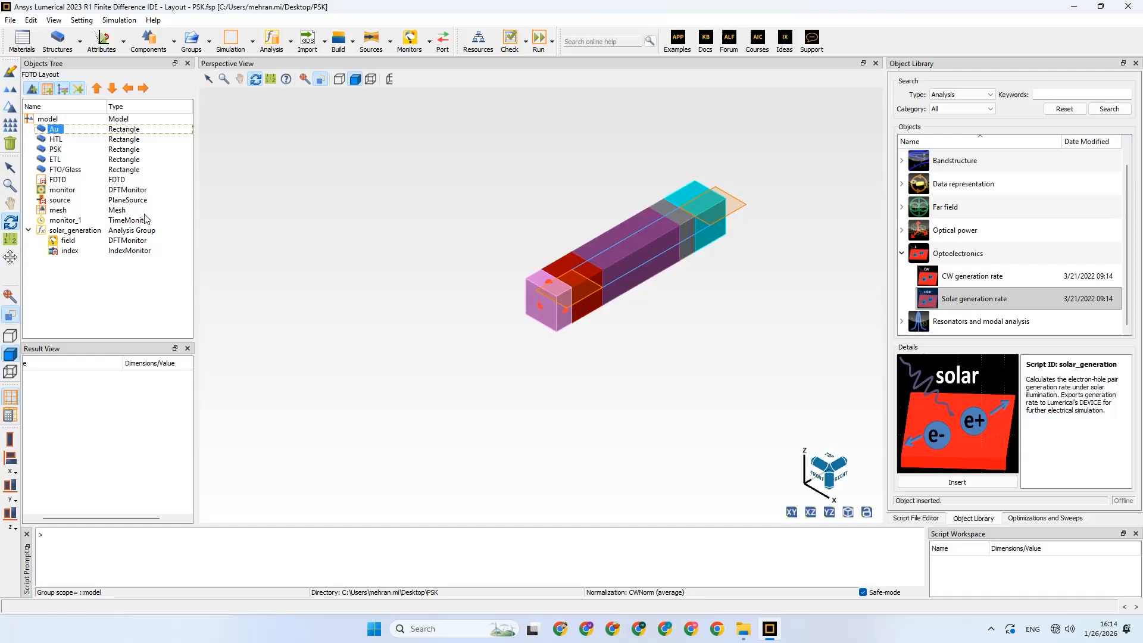
Set the HTL rectangle's material to Ti (Titanium) - CRC and accept the change
{"action": "right_click", "coordinate": [63, 142]}
{"action": "left_click", "coordinate": [76, 146]}
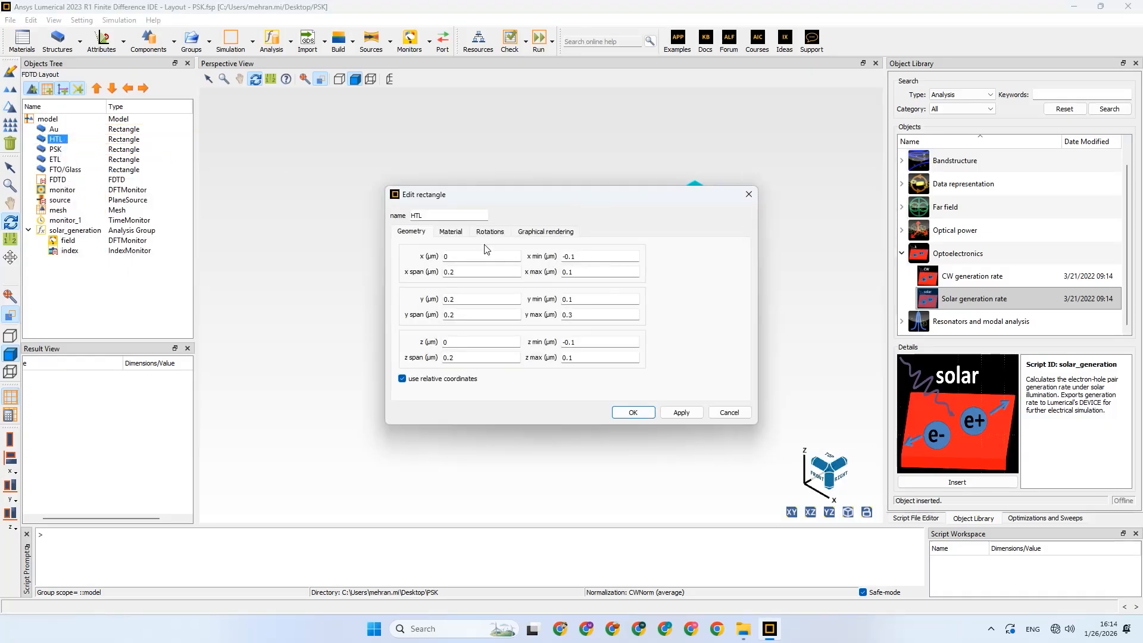
{"action": "left_click", "coordinate": [452, 232]}
{"action": "left_click", "coordinate": [469, 254]}
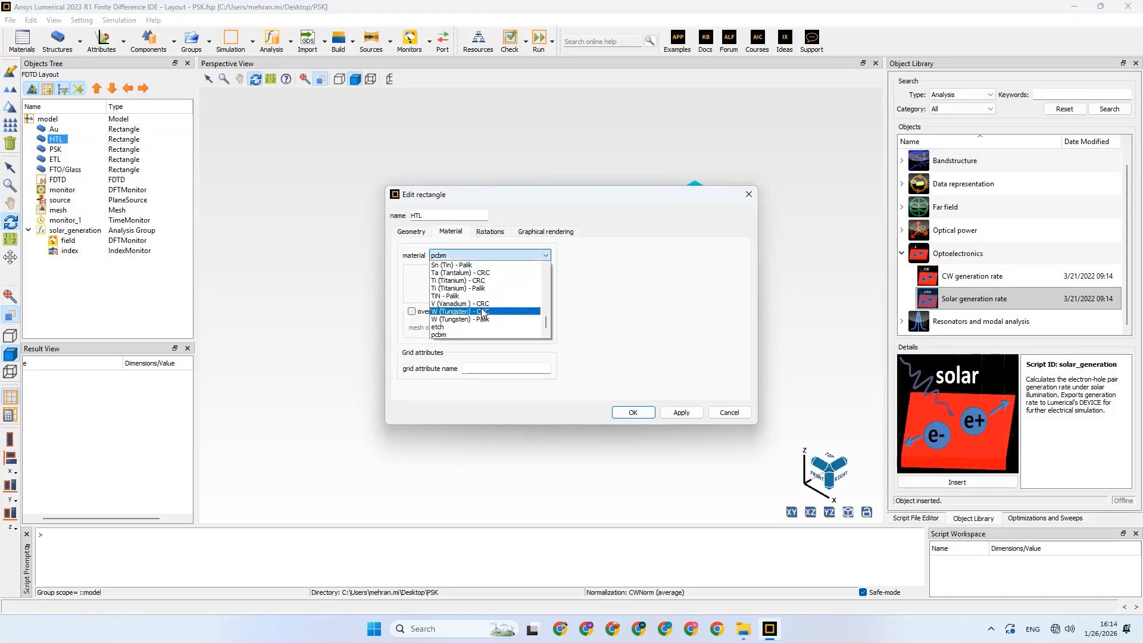
{"action": "scroll", "coordinate": [482, 306], "scroll_direction": "down", "scroll_amount": 3}
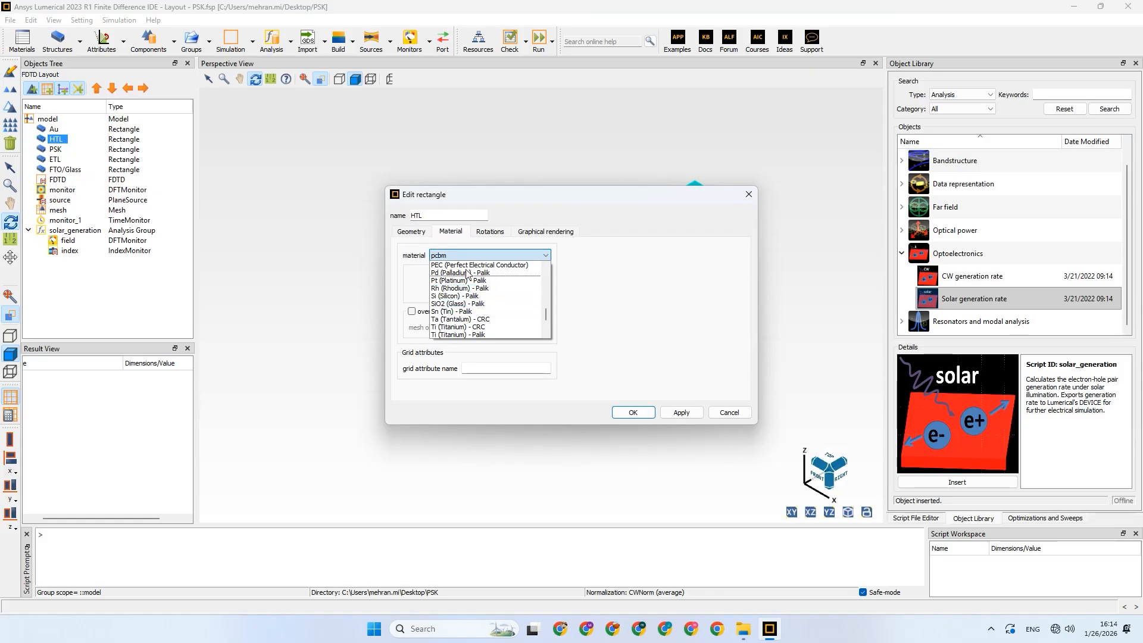
{"action": "left_click", "coordinate": [469, 327]}
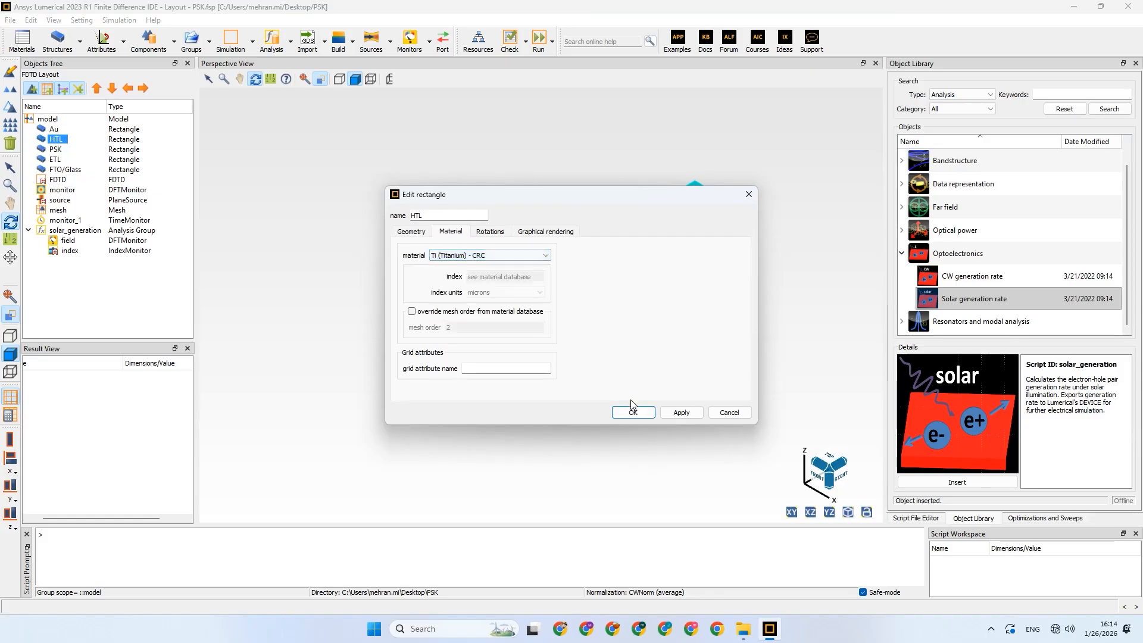
{"action": "left_click", "coordinate": [633, 414]}
Check the material assigned to the PSK rectangle
{"action": "left_click", "coordinate": [110, 154]}
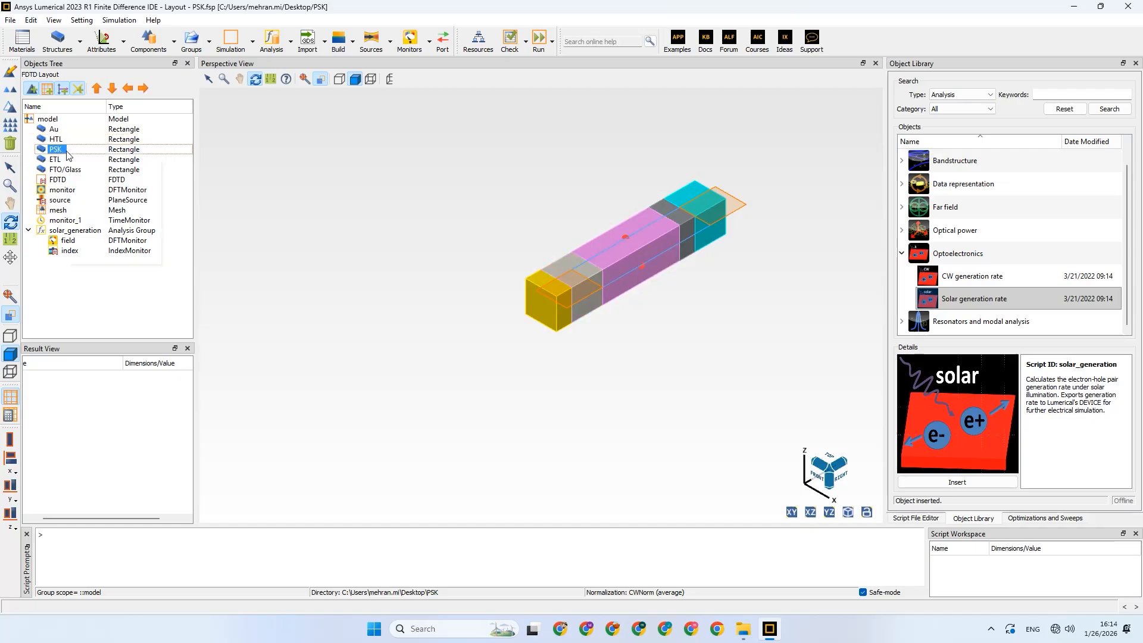
{"action": "right_click", "coordinate": [110, 155]}
{"action": "left_click", "coordinate": [128, 159]}
{"action": "left_click", "coordinate": [451, 232]}
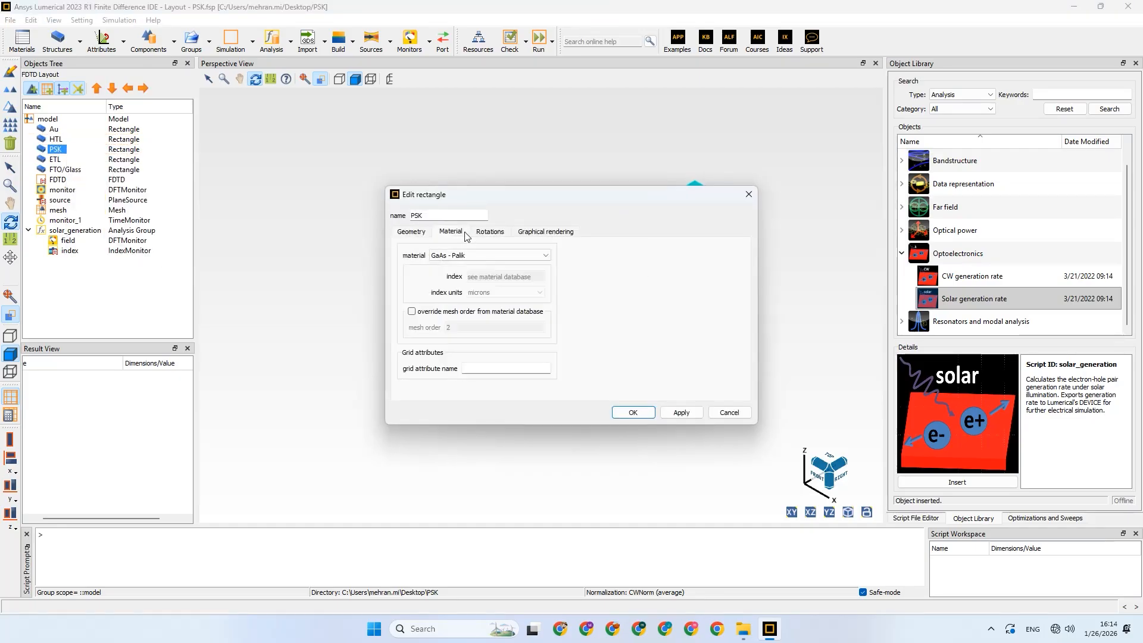
{"action": "left_click", "coordinate": [634, 413]}
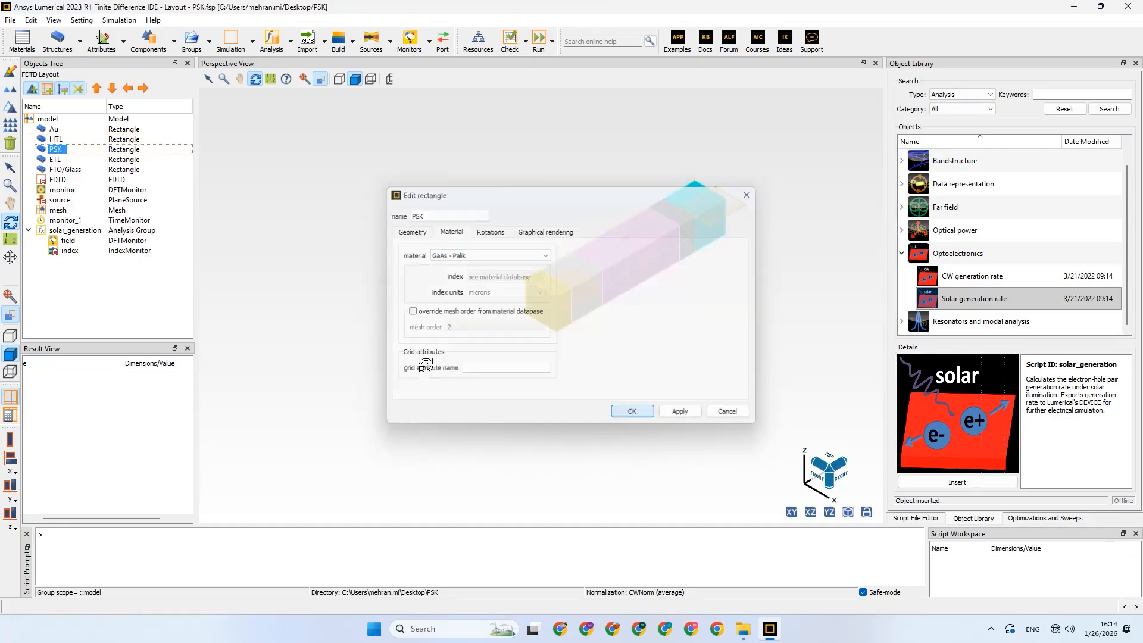
Set the ETL rectangle's material to C (graphene) - Falkovsky (mid-IR) and accept it
{"action": "left_click", "coordinate": [64, 160]}
{"action": "right_click", "coordinate": [65, 160]}
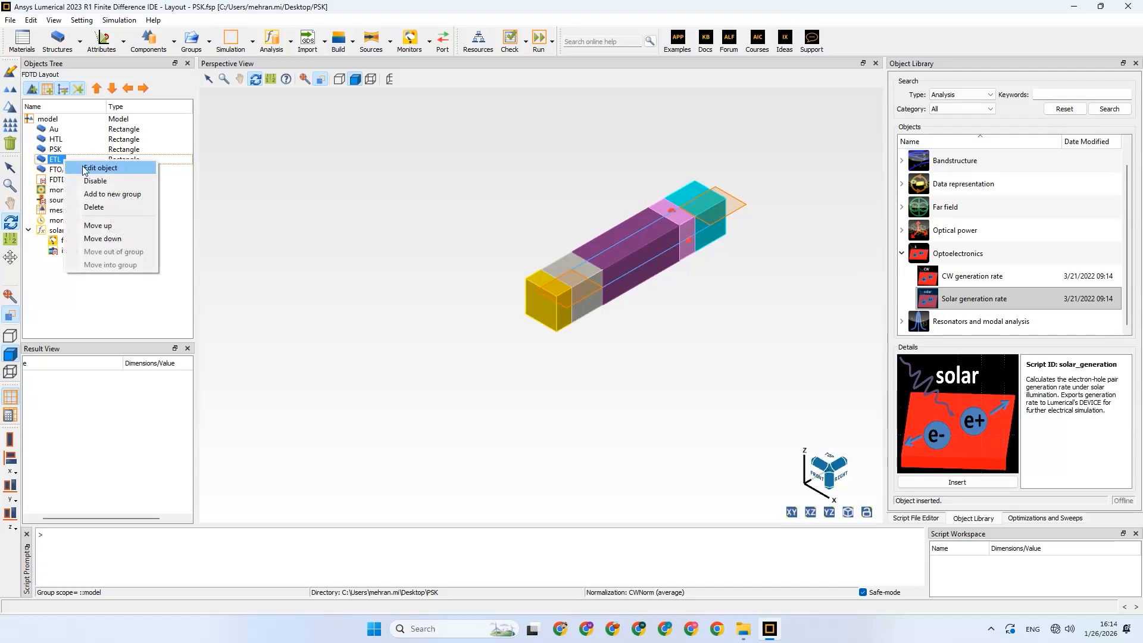
{"action": "left_click", "coordinate": [78, 166]}
{"action": "left_click", "coordinate": [450, 232]}
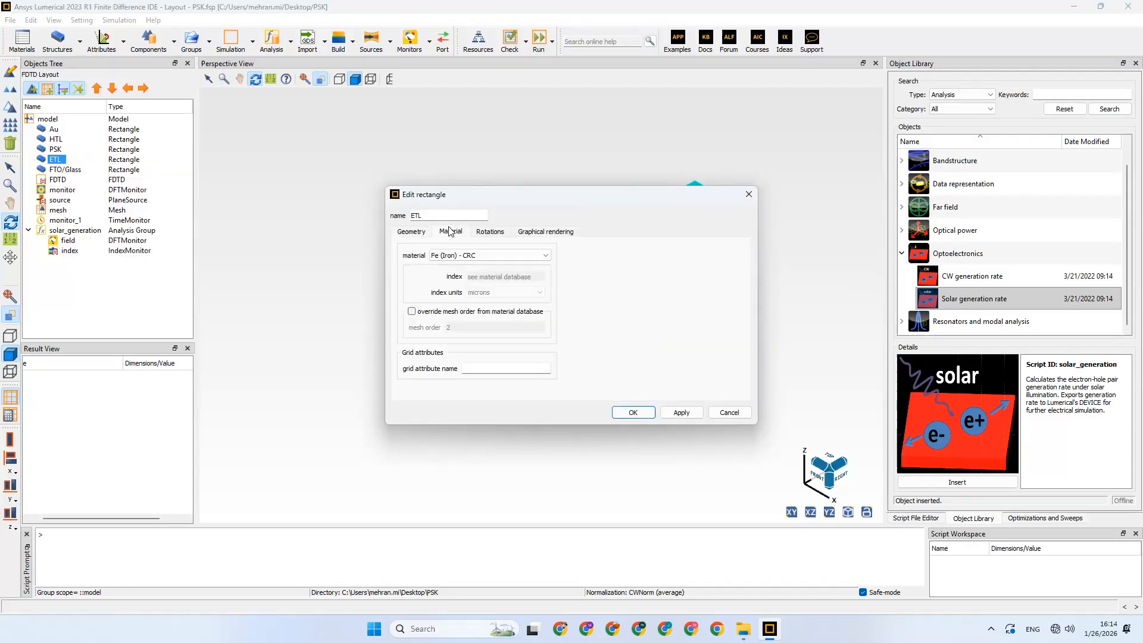
{"action": "left_click", "coordinate": [475, 253]}
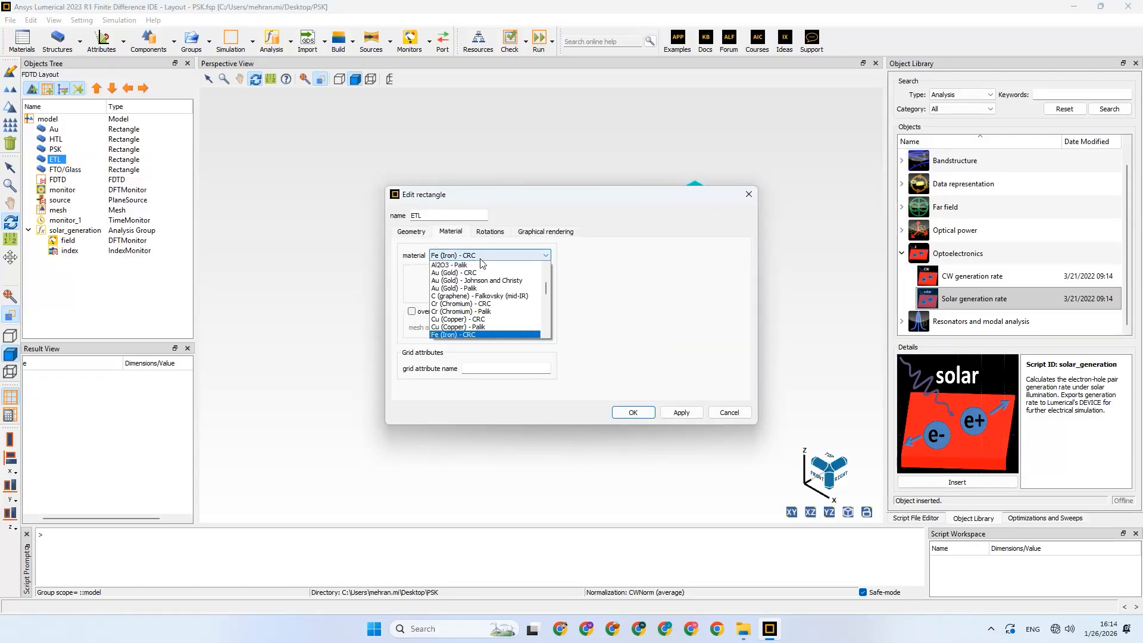
{"action": "left_click", "coordinate": [483, 296]}
{"action": "left_click", "coordinate": [622, 413]}
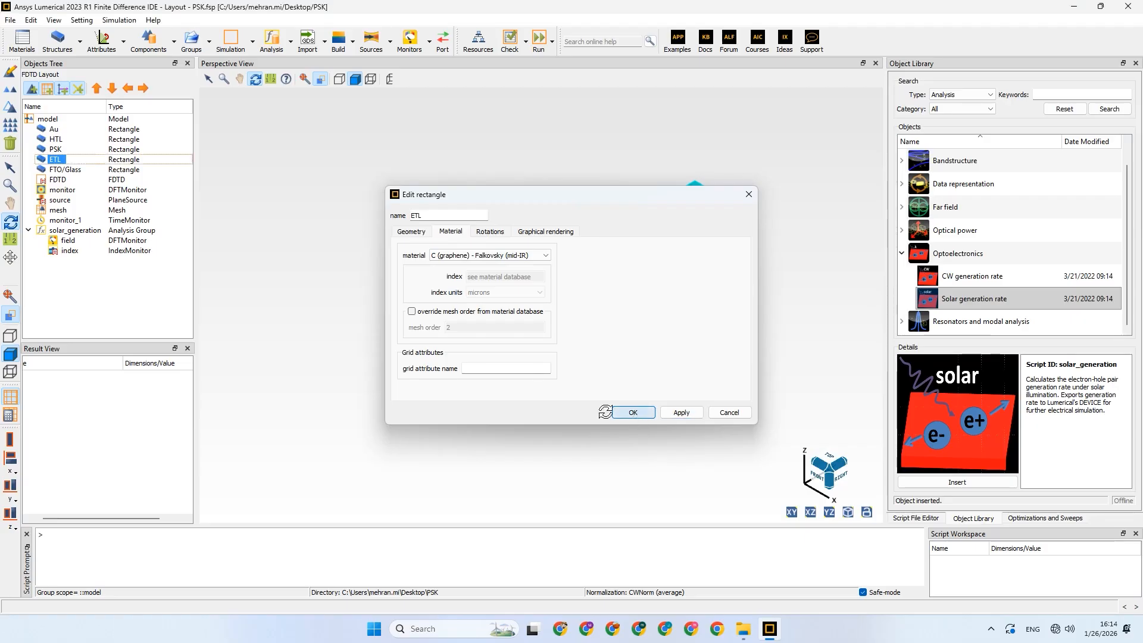
Change the FTO/Glass rectangle's material to SiO2 (Glass) - Palik and accept it
{"action": "double_click", "coordinate": [91, 171]}
{"action": "right_click", "coordinate": [92, 171]}
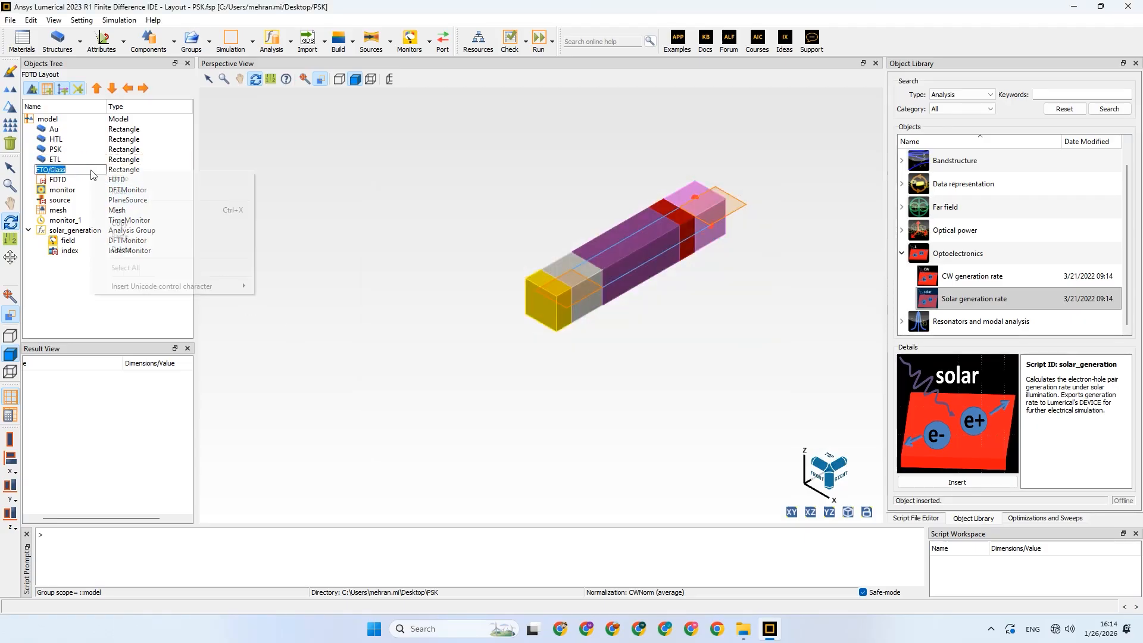
{"action": "key", "text": "Escape"}
{"action": "right_click", "coordinate": [130, 168]}
{"action": "left_click", "coordinate": [148, 174]}
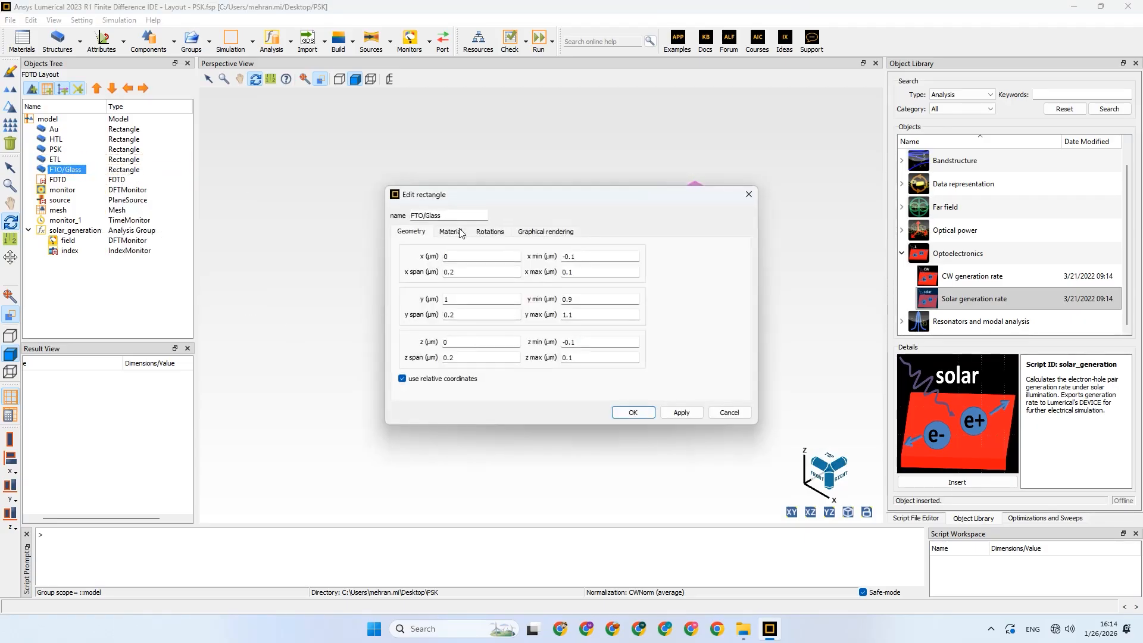
{"action": "left_click", "coordinate": [453, 232]}
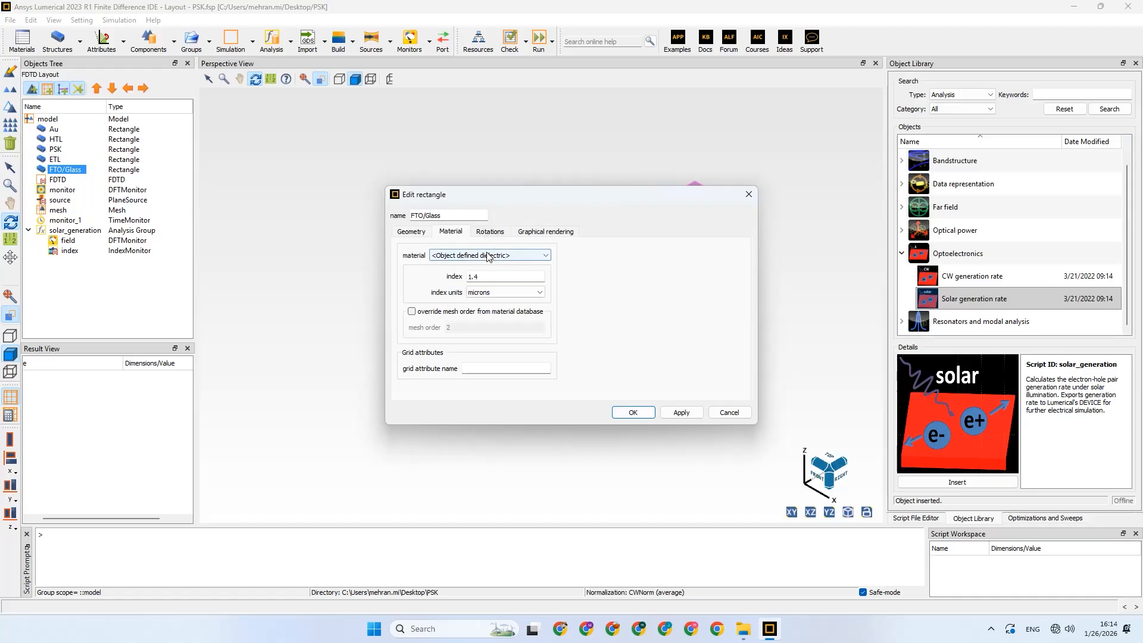
{"action": "left_click", "coordinate": [487, 255]}
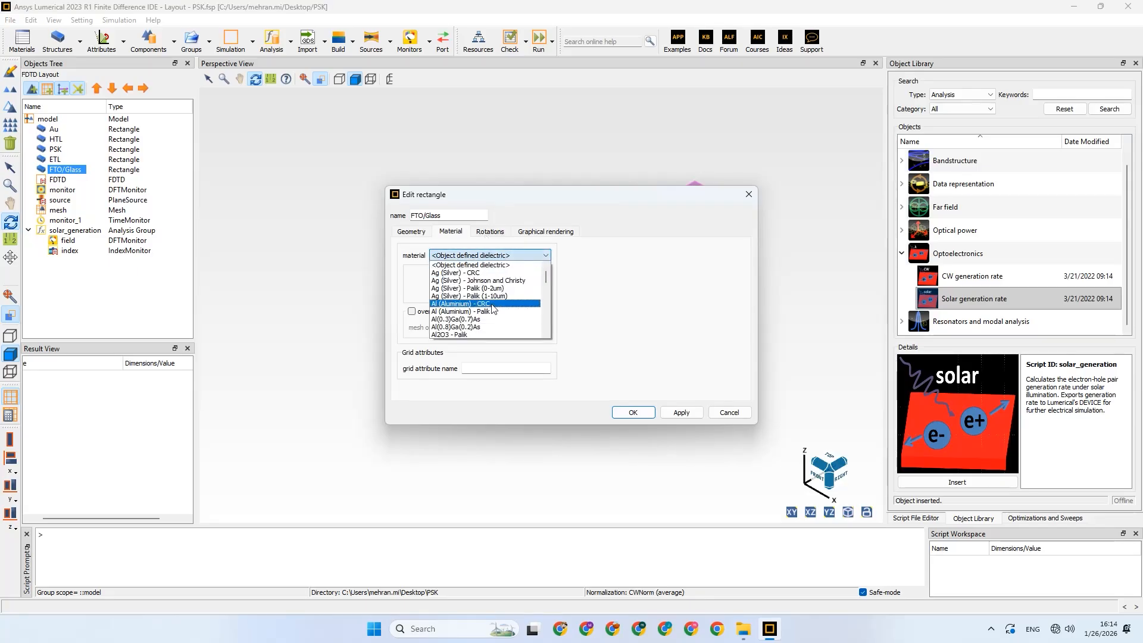
{"action": "scroll", "coordinate": [492, 310], "scroll_direction": "down", "scroll_amount": 5}
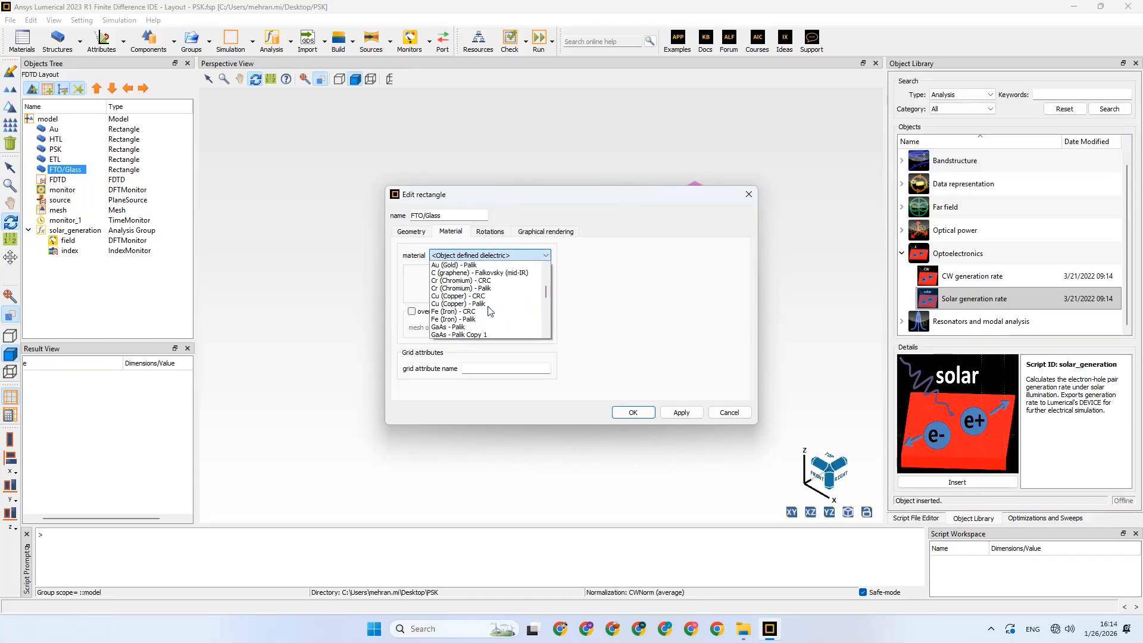
{"action": "scroll", "coordinate": [489, 311], "scroll_direction": "down", "scroll_amount": 6}
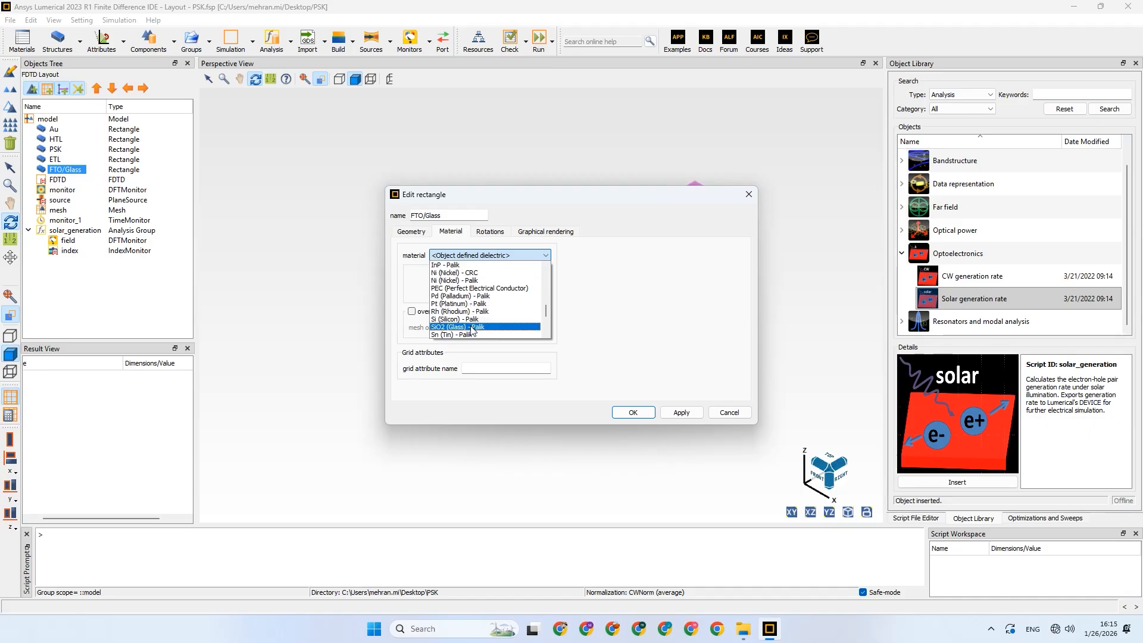
{"action": "left_click", "coordinate": [472, 327]}
{"action": "left_click", "coordinate": [633, 412]}
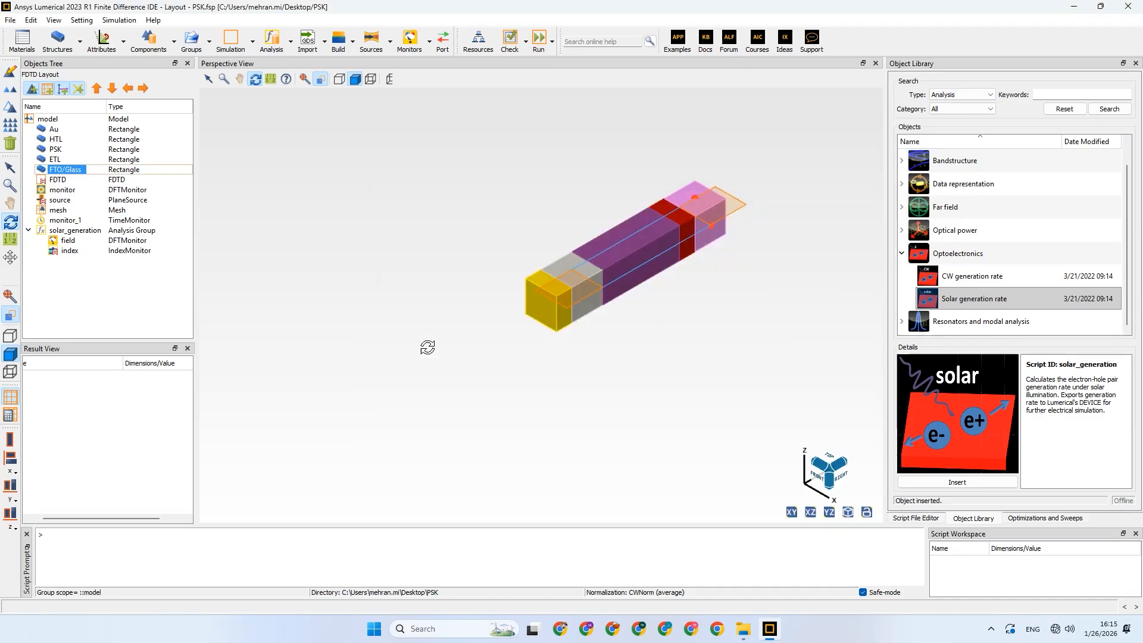
Run the simulation with the new layer materials and calculate Jsc for the solar_generation group
{"action": "left_click", "coordinate": [98, 232]}
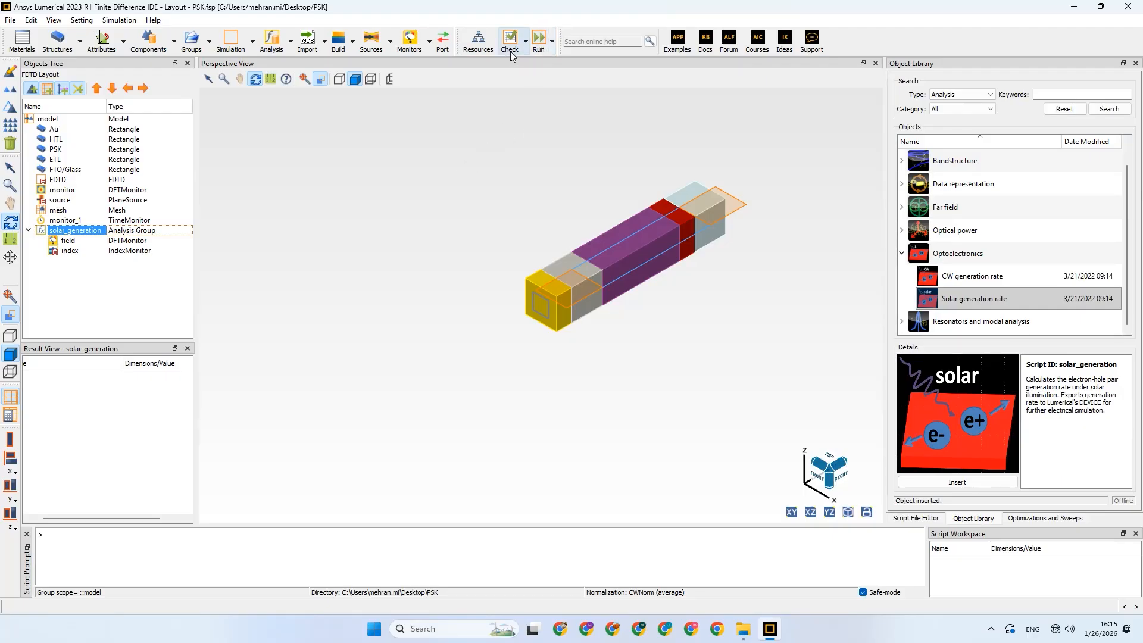
{"action": "left_click", "coordinate": [538, 40]}
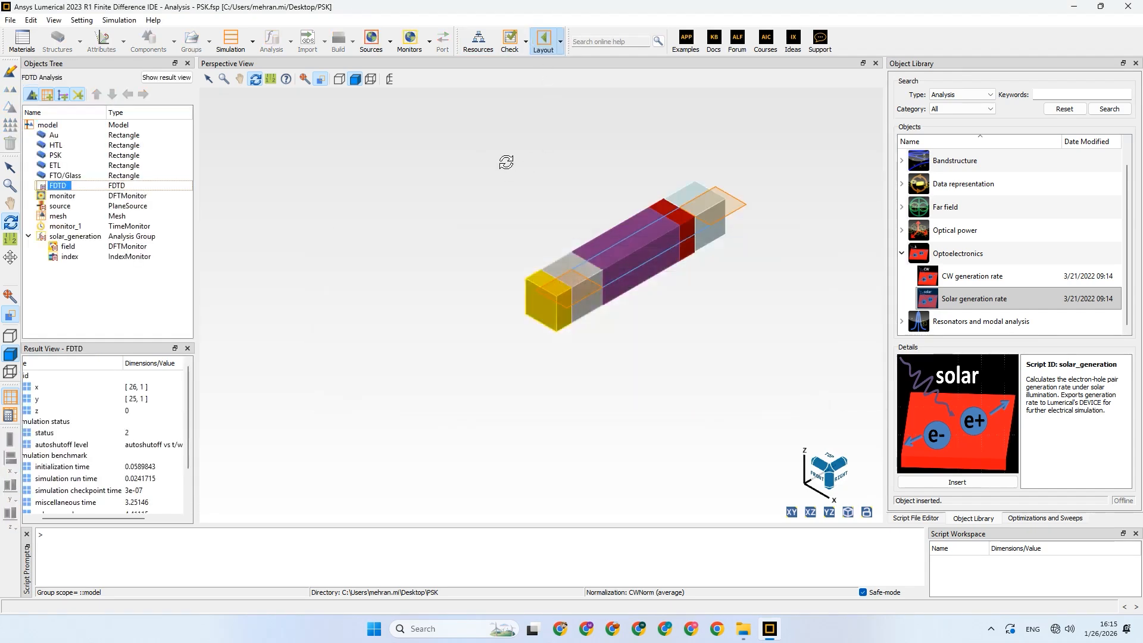
{"action": "left_click", "coordinate": [116, 237]}
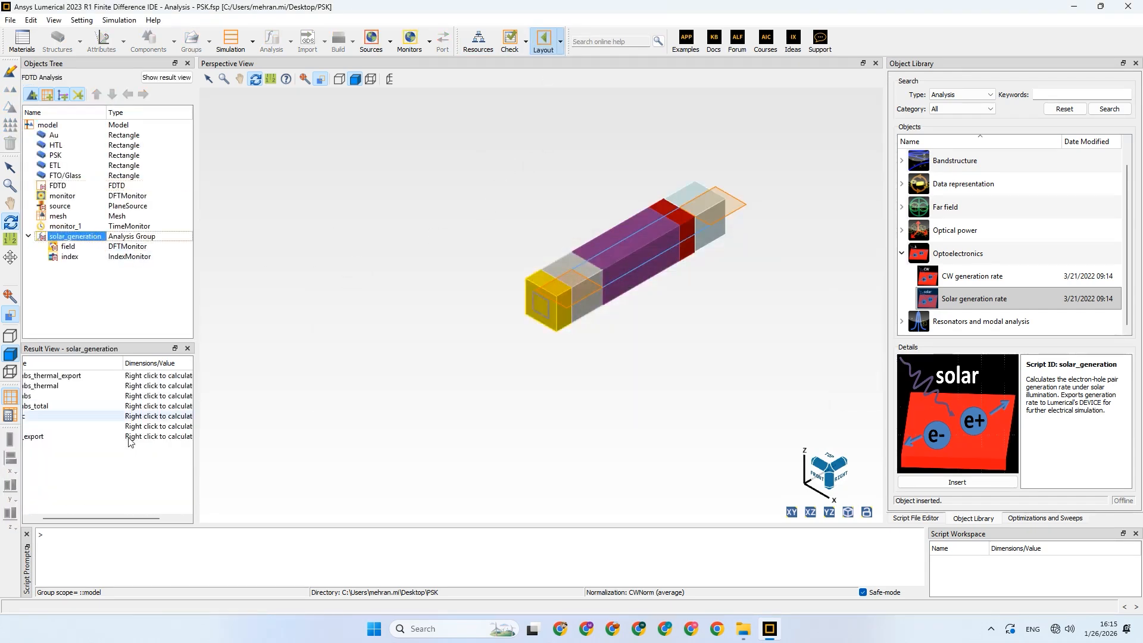
{"action": "left_click_drag", "start_coordinate": [102, 519], "coordinate": [35, 466]}
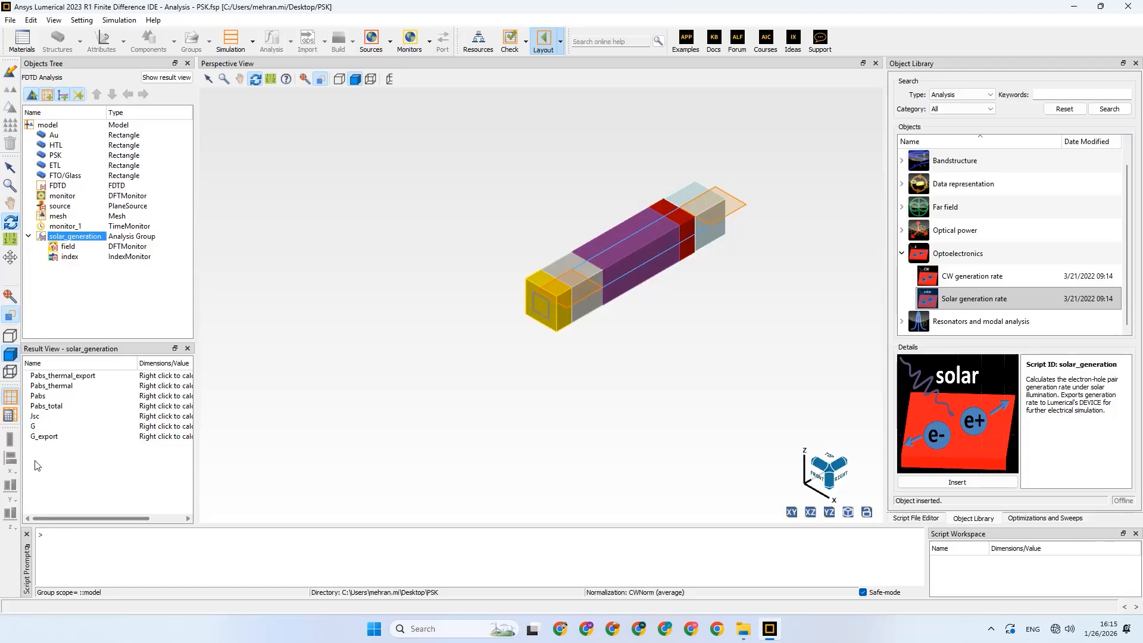
{"action": "right_click", "coordinate": [47, 416]}
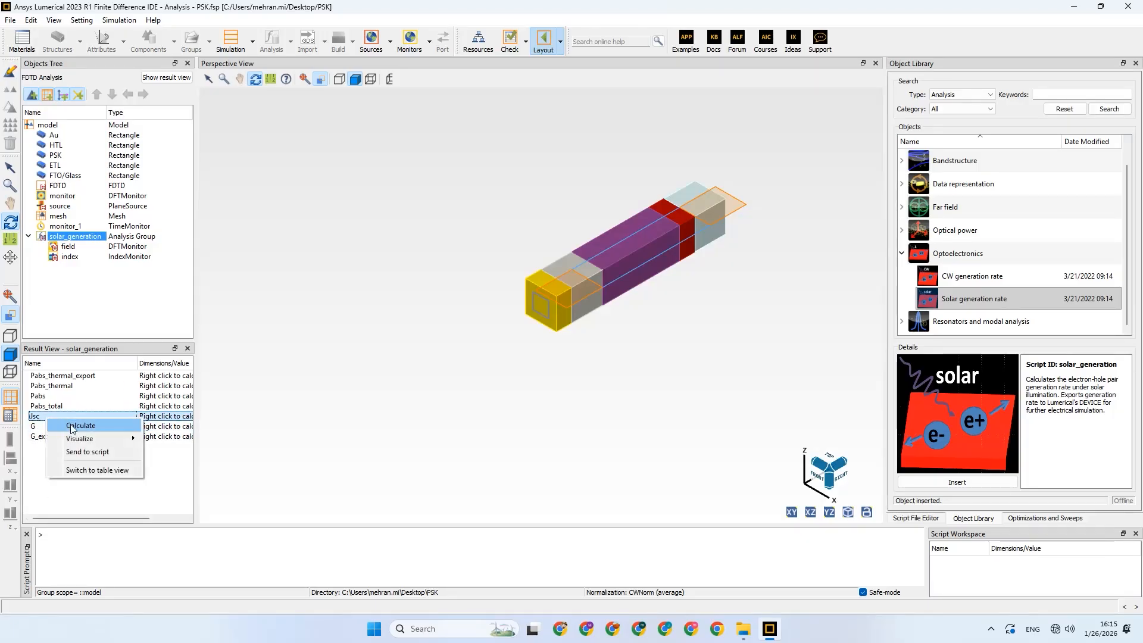
{"action": "left_click", "coordinate": [72, 427]}
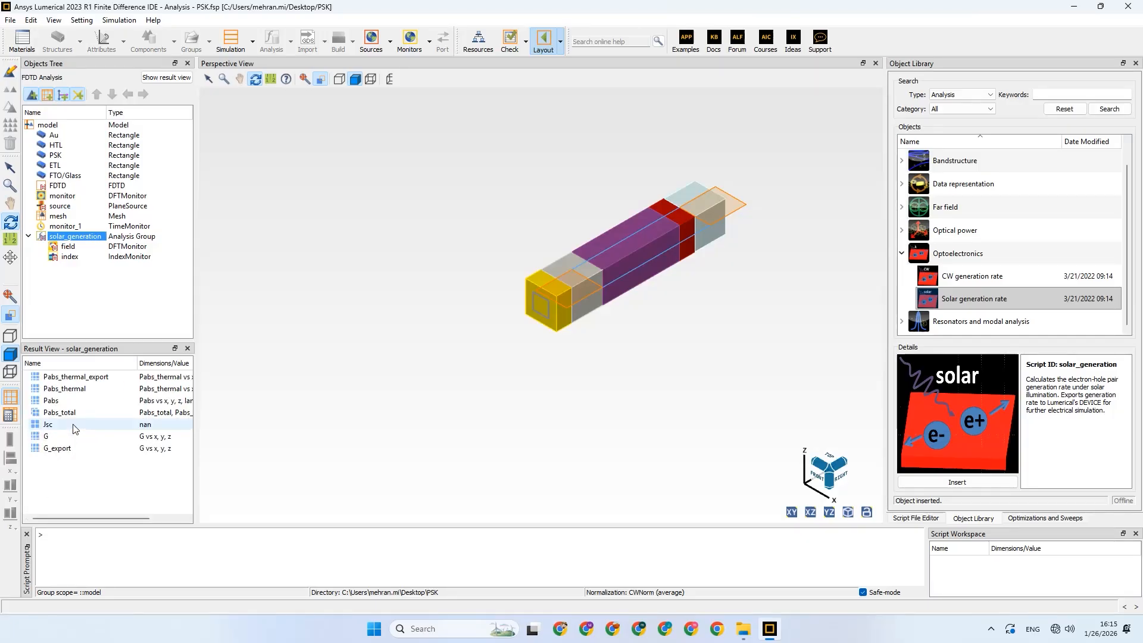
{"action": "left_click", "coordinate": [121, 429]}
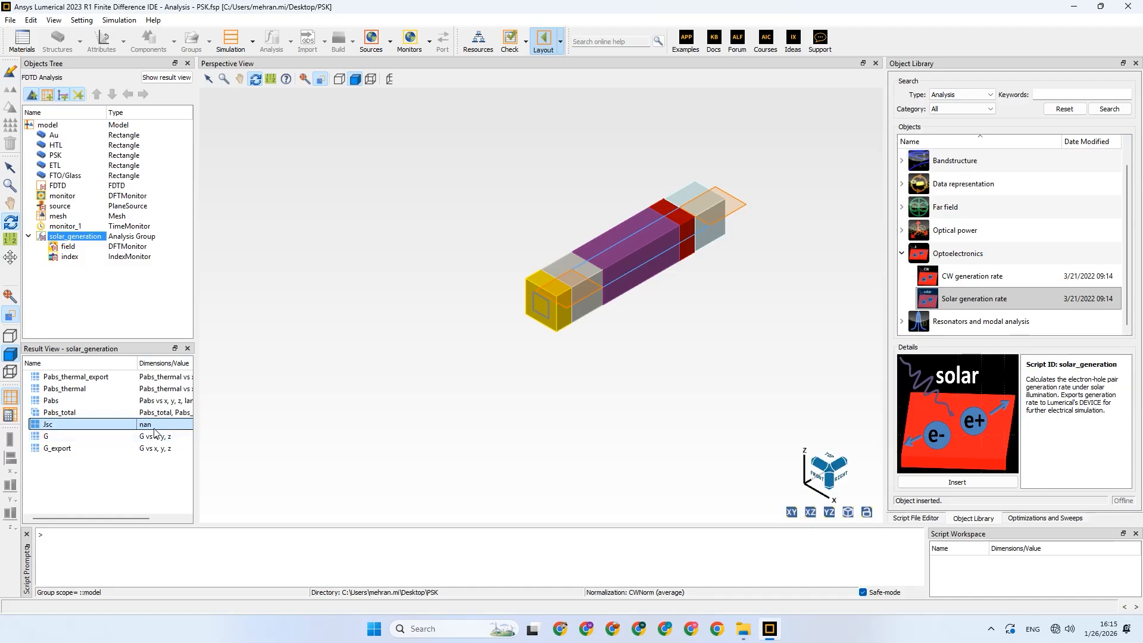
Examine the layer stack in different display styles, ending in wireframe, to check where the solar_generation monitors and FDTD region lie
{"action": "left_click_drag", "start_coordinate": [495, 199], "coordinate": [463, 209]}
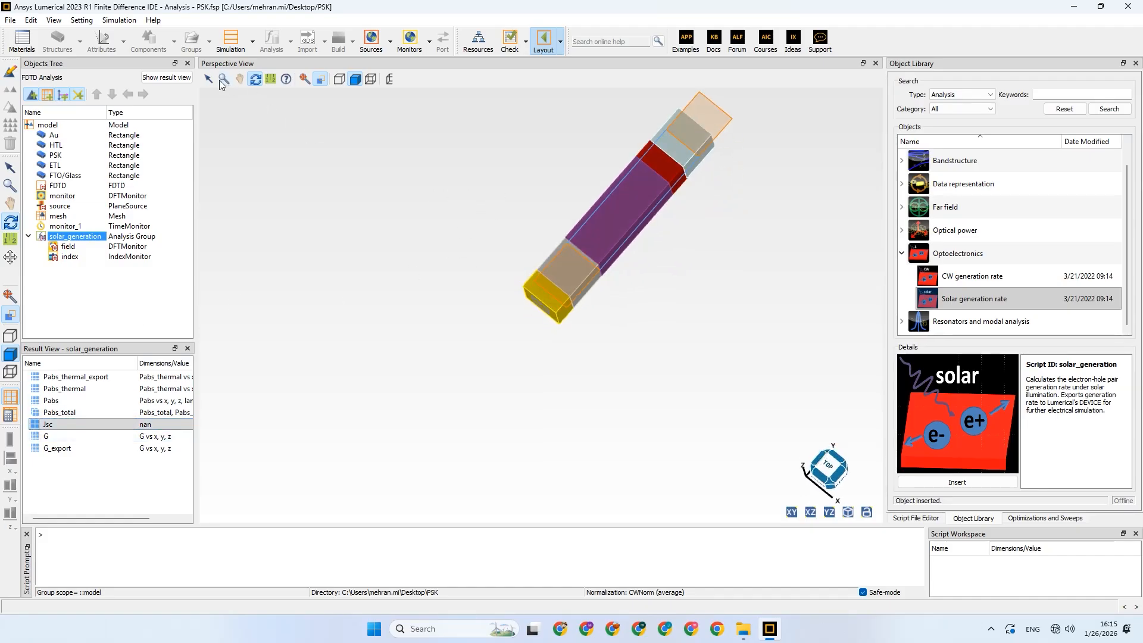
{"action": "left_click", "coordinate": [239, 78]}
{"action": "left_click_drag", "start_coordinate": [572, 205], "coordinate": [455, 255]}
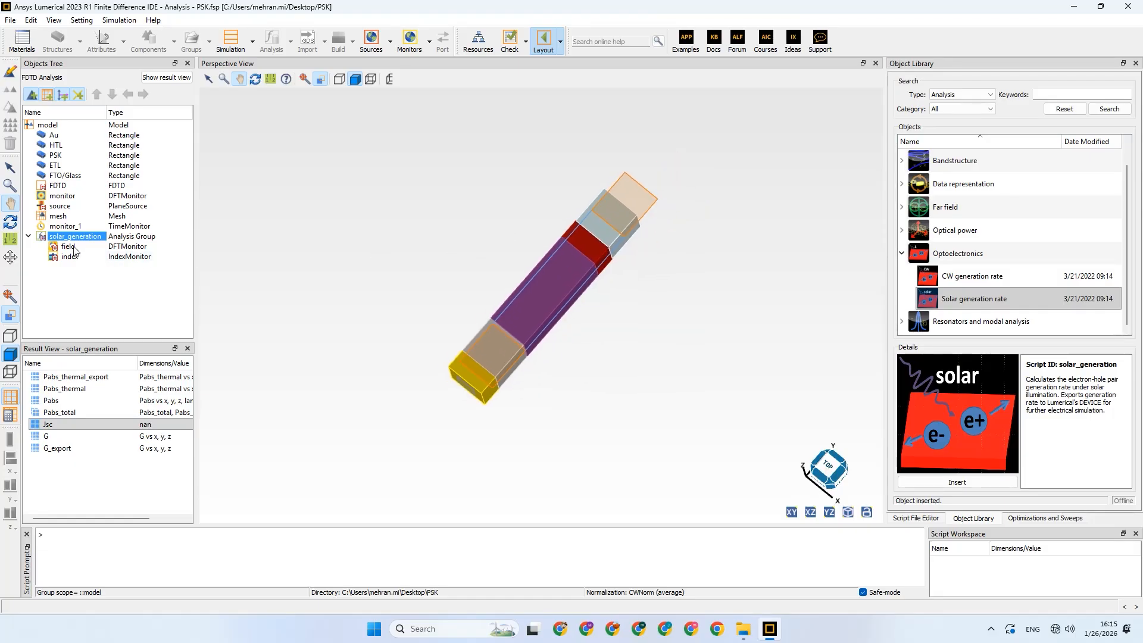
{"action": "left_click", "coordinate": [10, 336]}
{"action": "mouse_move", "coordinate": [500, 194]}
{"action": "left_mouse_down"}
{"action": "mouse_move", "coordinate": [439, 189]}
{"action": "mouse_move", "coordinate": [558, 160]}
{"action": "left_mouse_up"}
{"action": "left_click", "coordinate": [255, 78]}
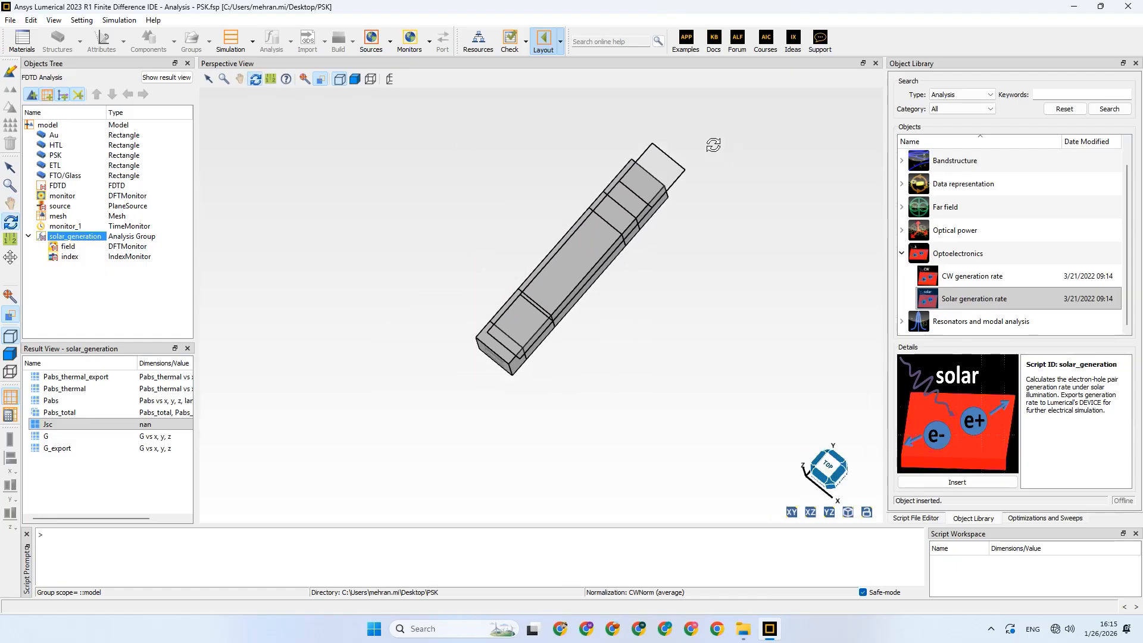
{"action": "left_click_drag", "start_coordinate": [713, 145], "coordinate": [516, 136]}
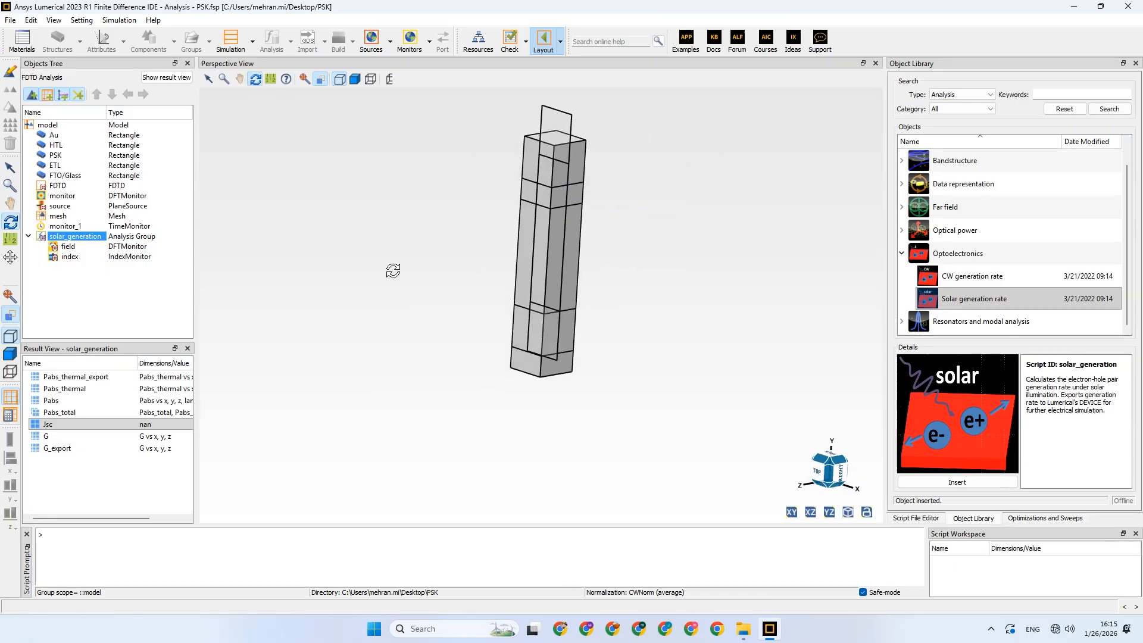
{"action": "left_click", "coordinate": [10, 371]}
{"action": "mouse_move", "coordinate": [395, 318]}
{"action": "left_mouse_down"}
{"action": "mouse_move", "coordinate": [431, 319]}
{"action": "mouse_move", "coordinate": [408, 320]}
{"action": "left_mouse_up"}
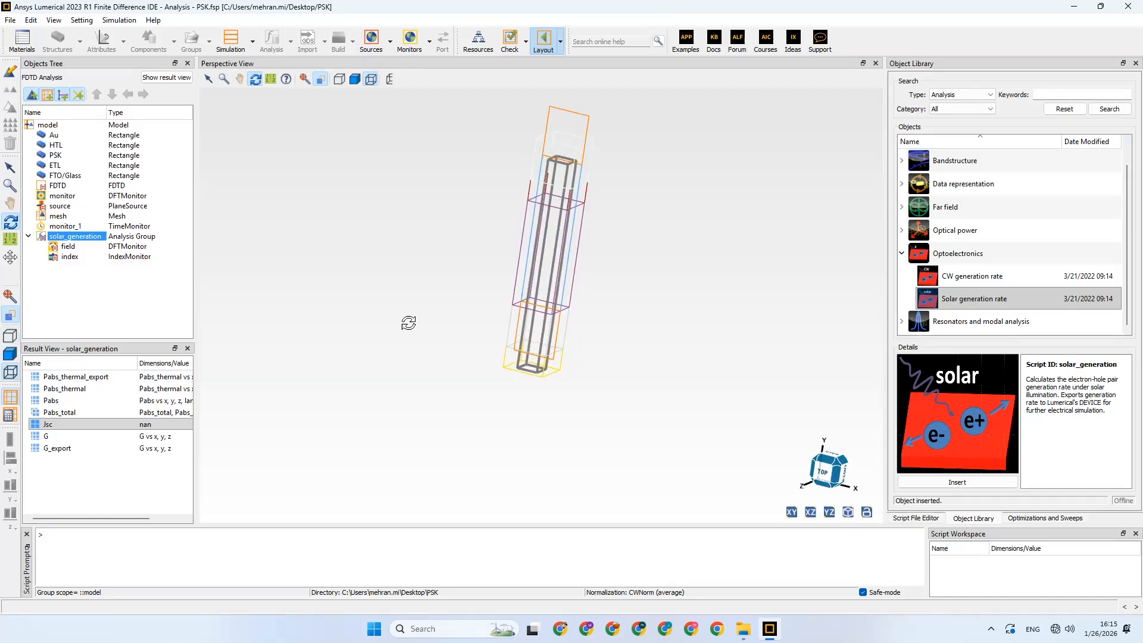
Set the solar_generation group's x span and z span to 0.05 µm and apply them in layout mode
{"action": "right_click", "coordinate": [73, 238]}
{"action": "left_click", "coordinate": [107, 242]}
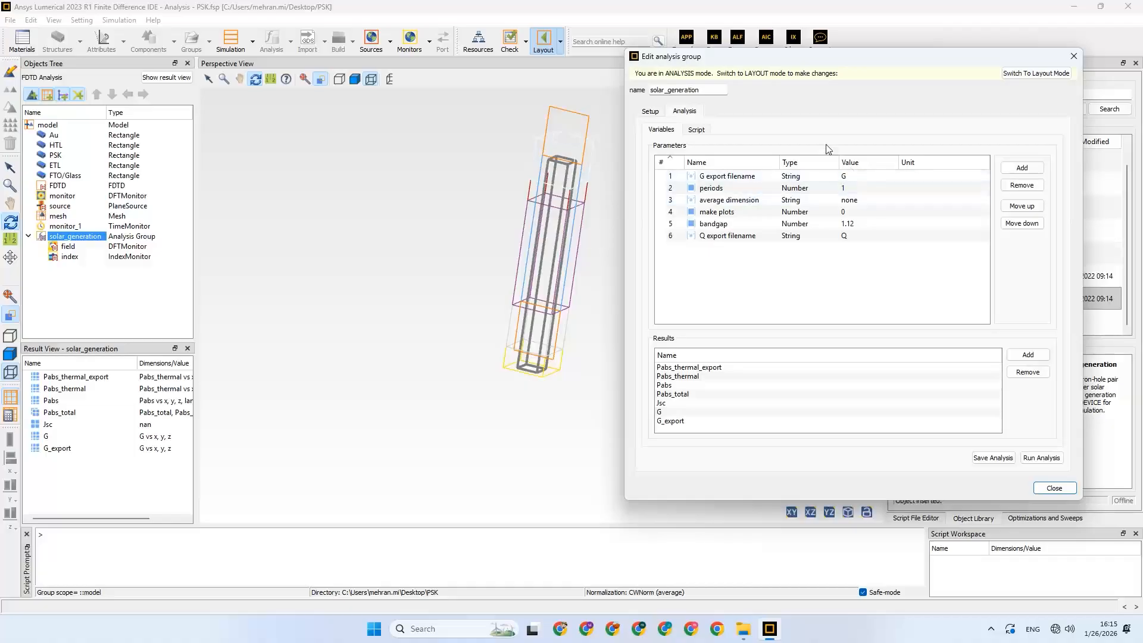
{"action": "left_click", "coordinate": [649, 113]}
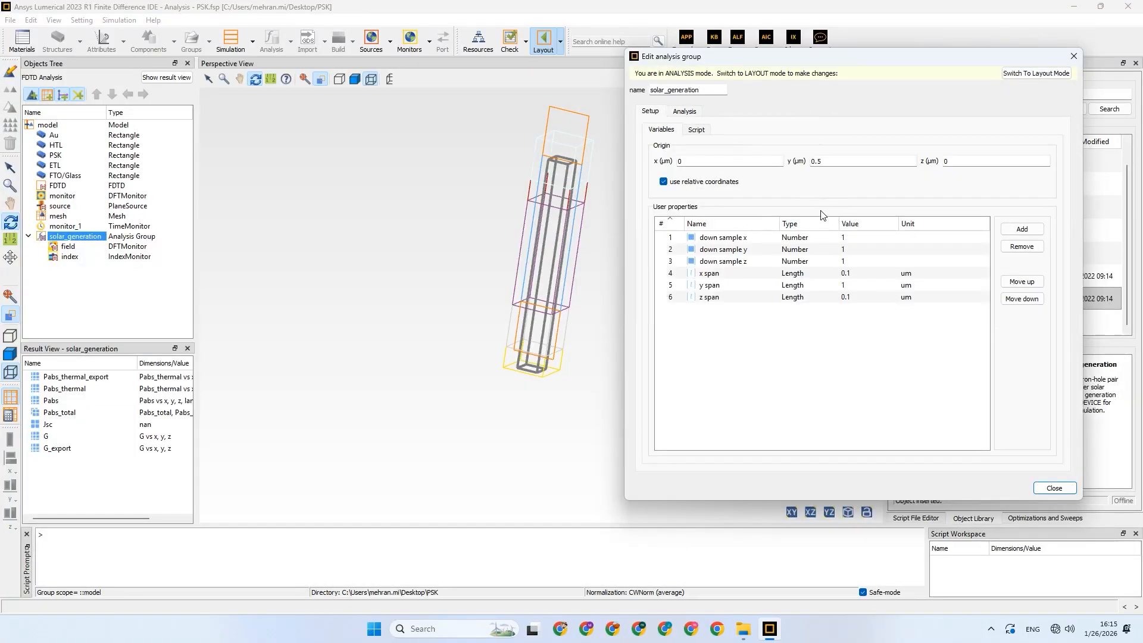
{"action": "double_click", "coordinate": [858, 298]}
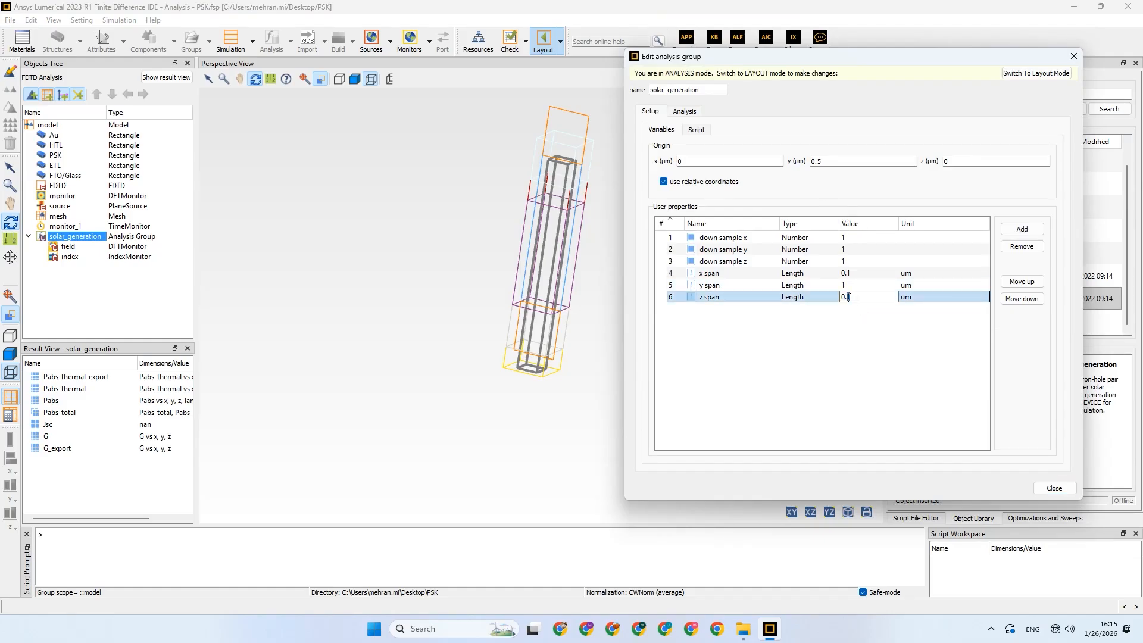
{"action": "type", "text": "0.05"}
{"action": "double_click", "coordinate": [857, 273]}
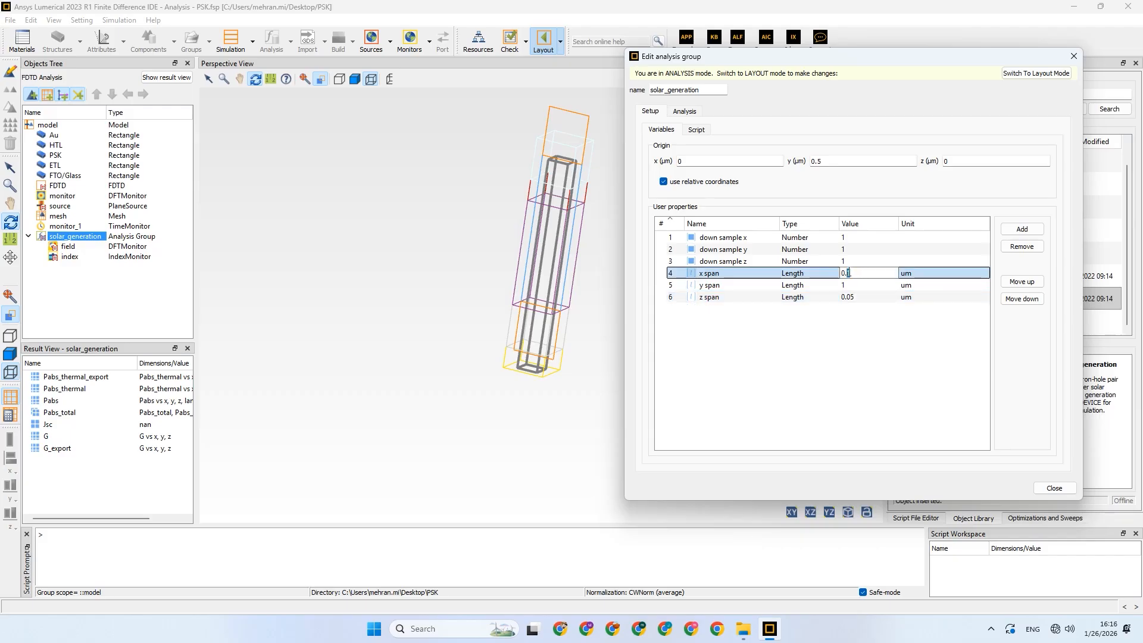
{"action": "left_click", "coordinate": [863, 289]}
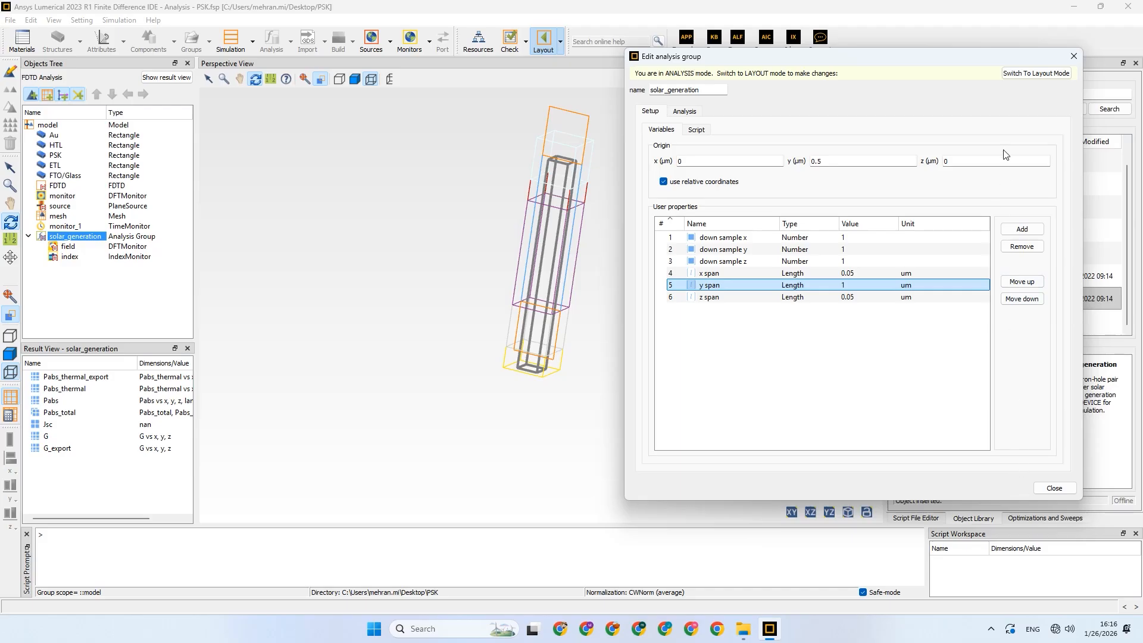
{"action": "left_click", "coordinate": [1049, 80]}
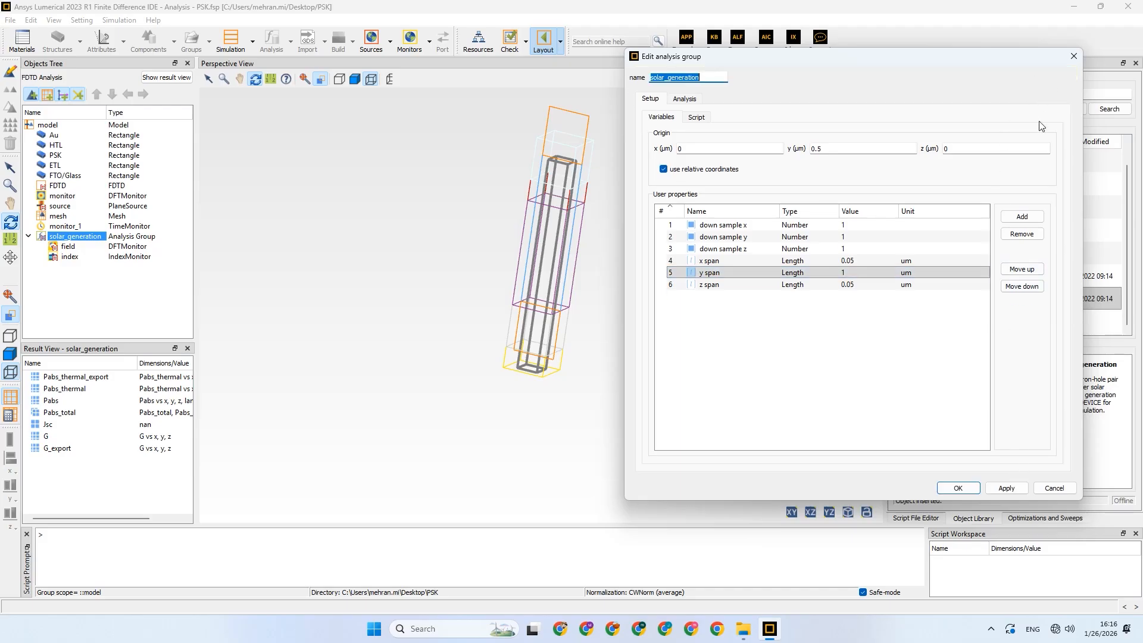
{"action": "left_click", "coordinate": [1011, 487]}
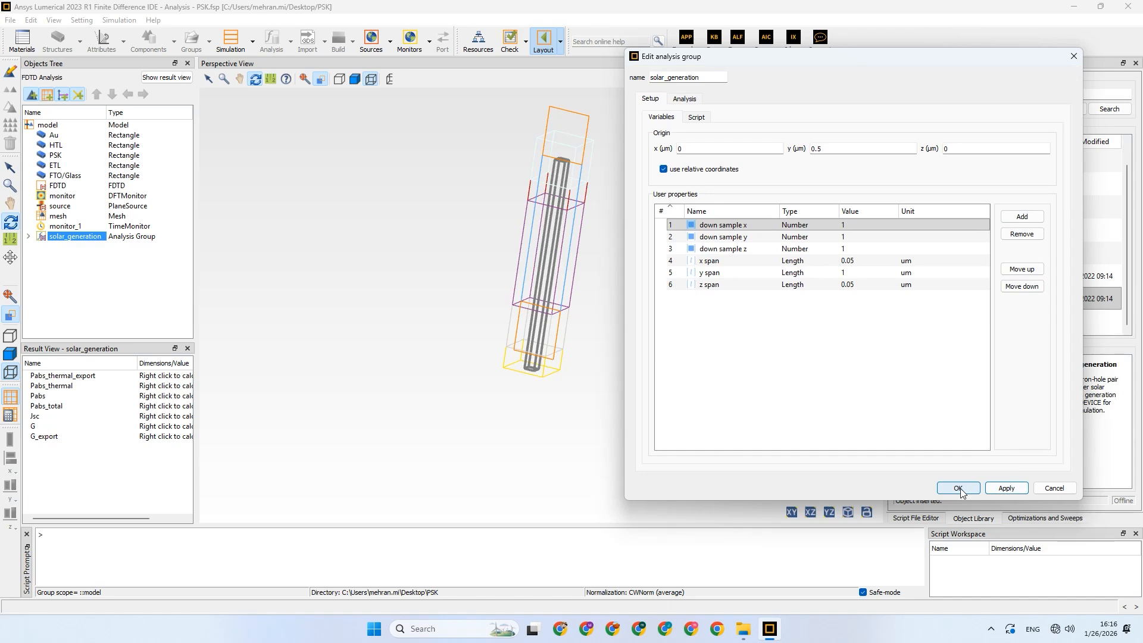
Set the solar_generation group's y span to 0.9 µm and apply it
{"action": "left_click", "coordinate": [856, 271]}
{"action": "left_click", "coordinate": [856, 271]}
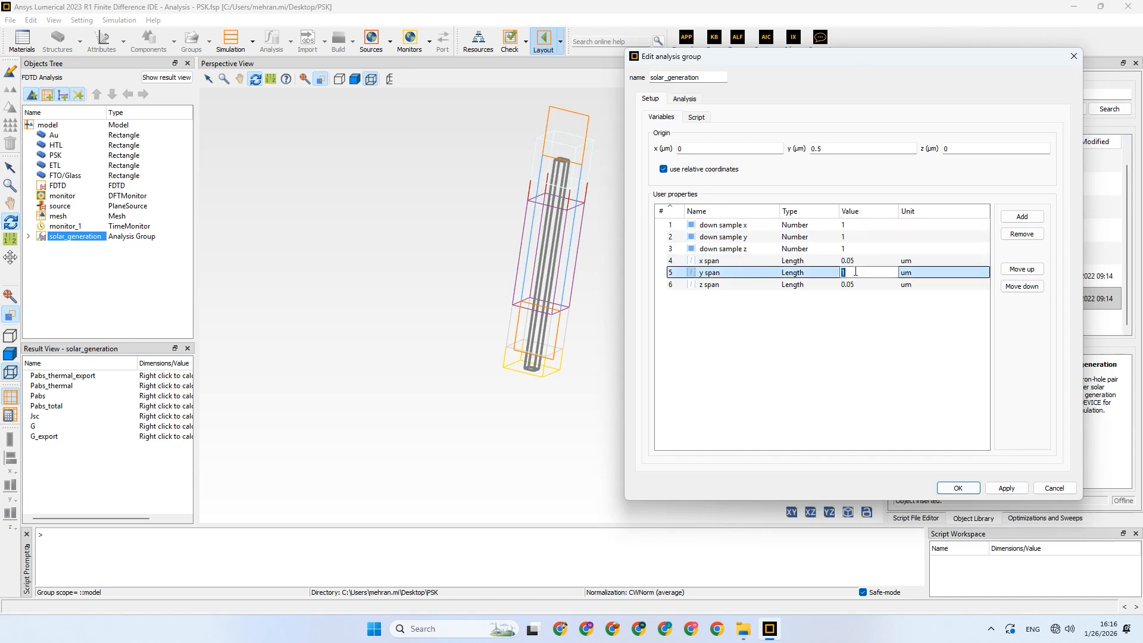
{"action": "type", "text": "0.9"}
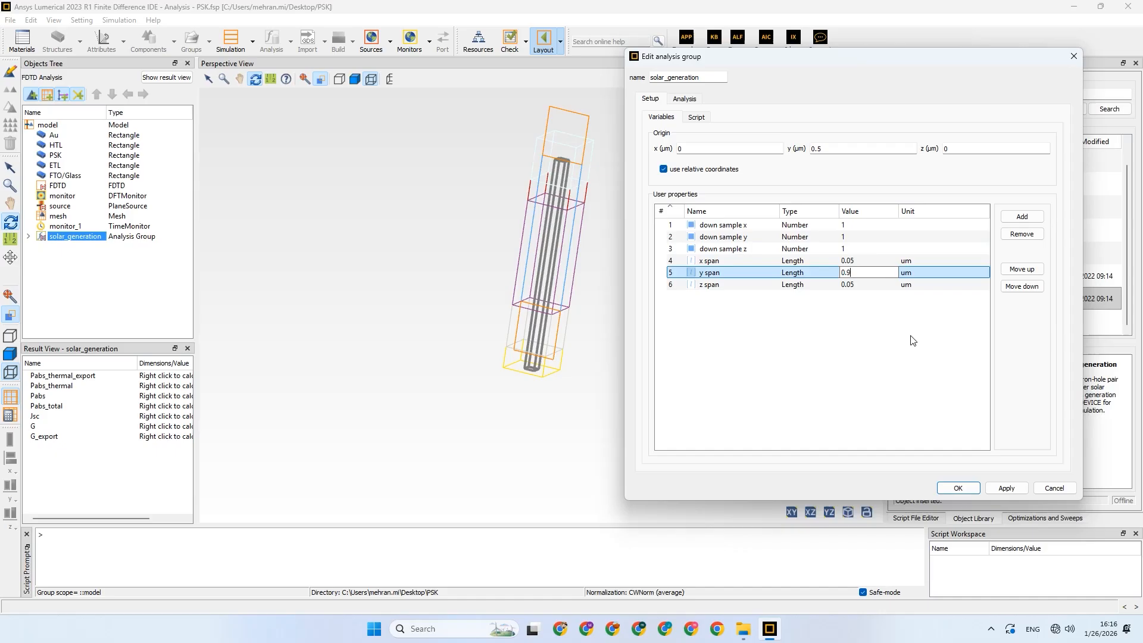
{"action": "left_click", "coordinate": [1009, 487]}
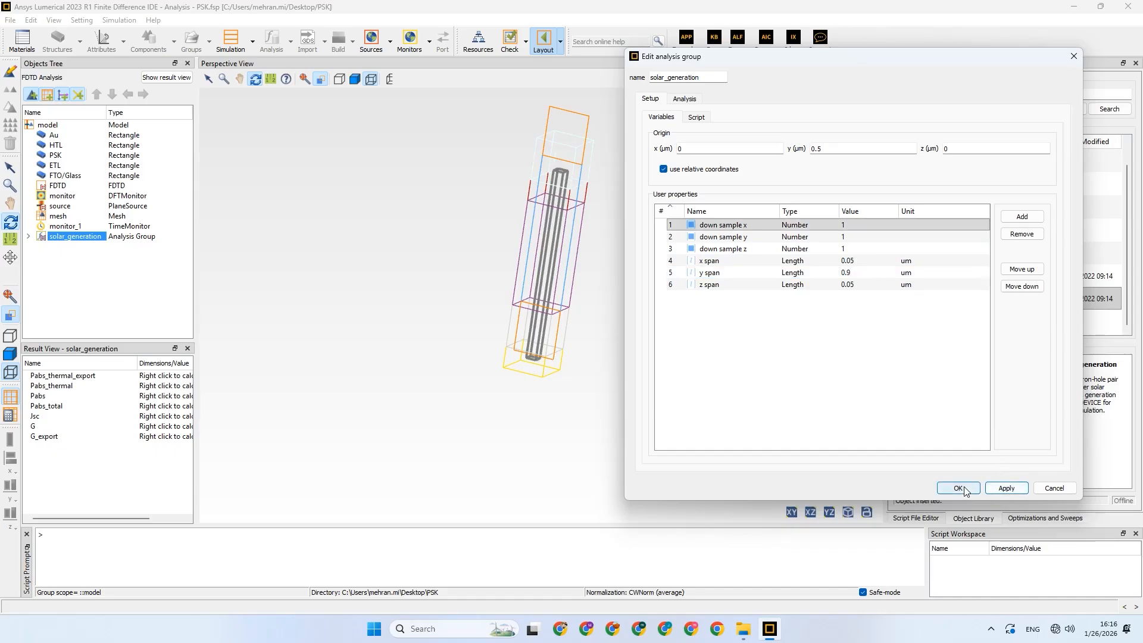
Review the solar_generation group's analysis parameters, analysis script and setup script, and accept the group's settings
{"action": "left_click", "coordinate": [686, 101]}
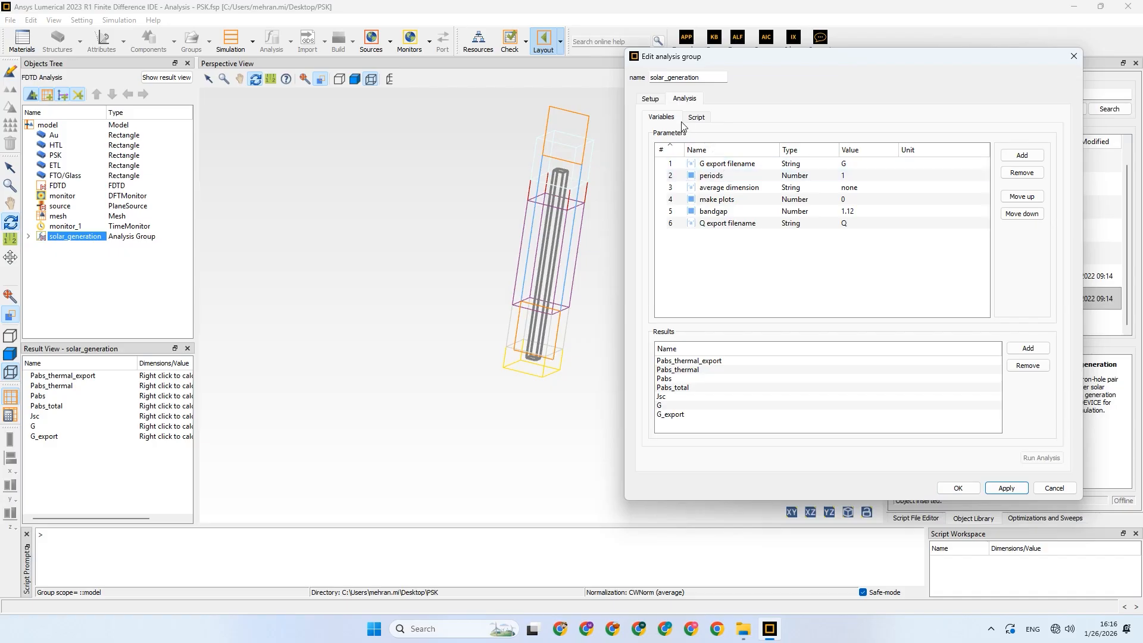
{"action": "left_click", "coordinate": [689, 118]}
{"action": "scroll", "coordinate": [720, 229], "scroll_direction": "down", "scroll_amount": 20}
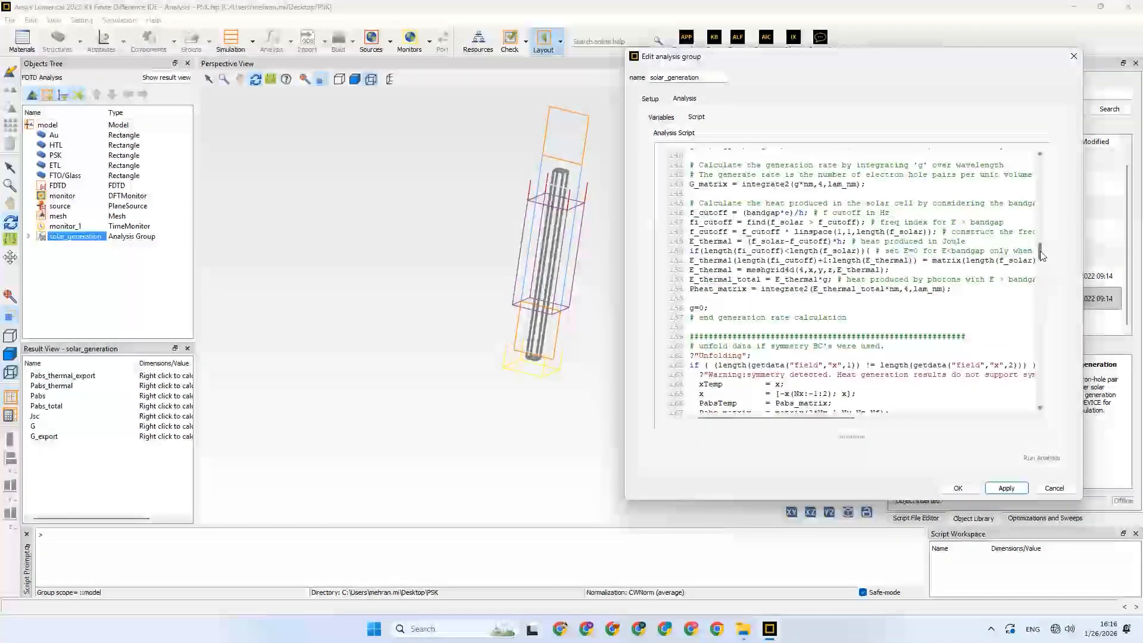
{"action": "left_click_drag", "start_coordinate": [1041, 253], "coordinate": [1016, 411]}
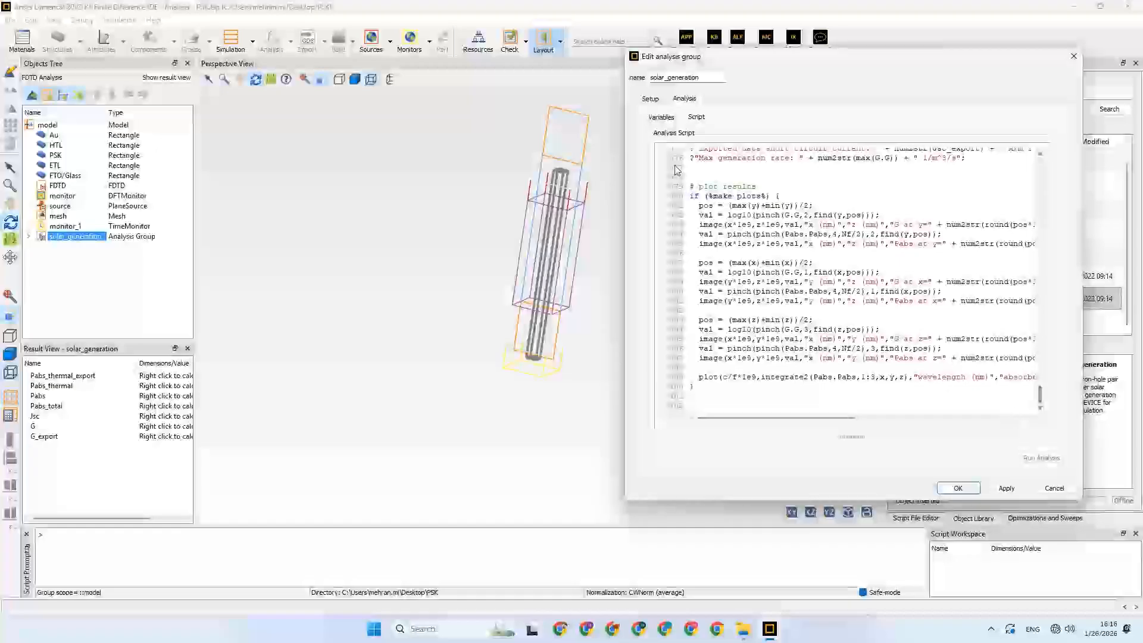
{"action": "left_click", "coordinate": [661, 118]}
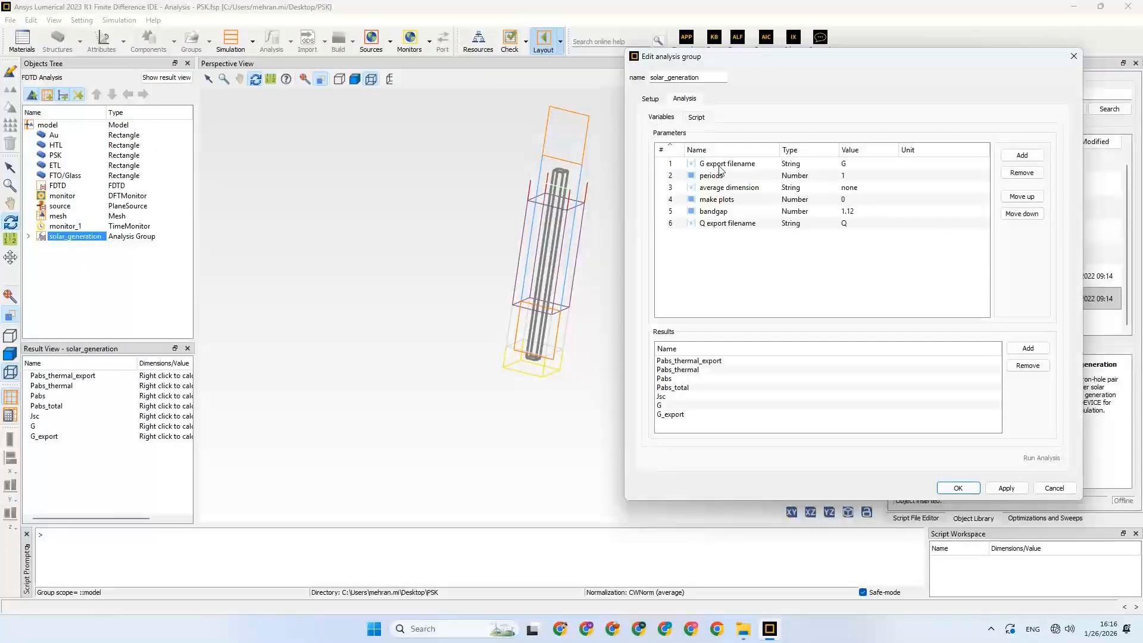
{"action": "left_click", "coordinate": [651, 99]}
{"action": "left_click", "coordinate": [697, 118]}
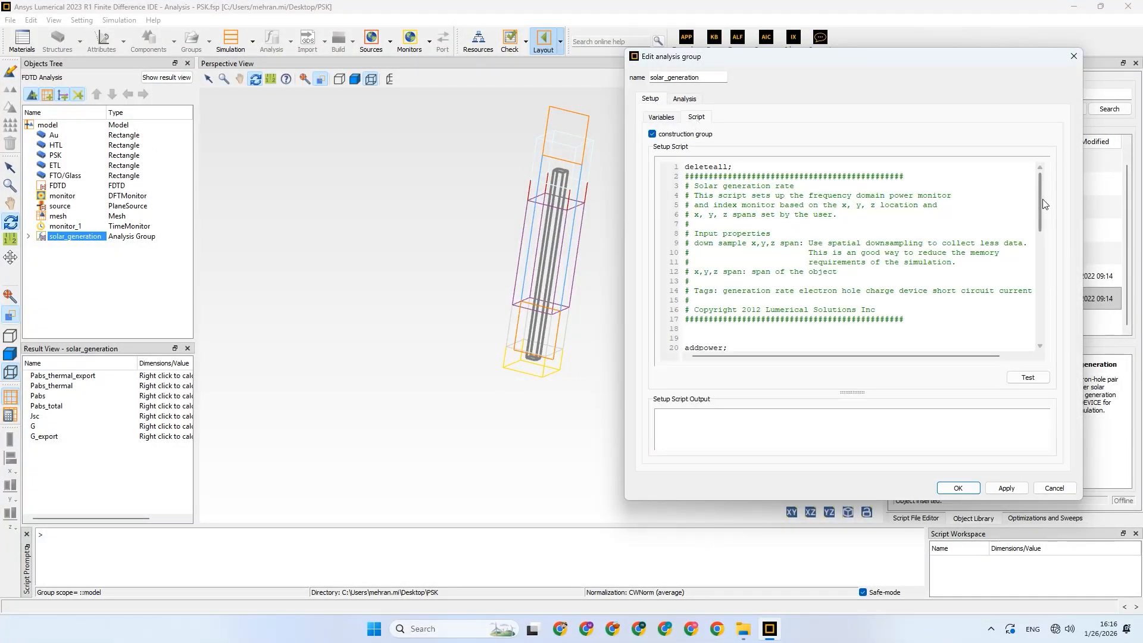
{"action": "left_click_drag", "start_coordinate": [1043, 204], "coordinate": [1032, 316]}
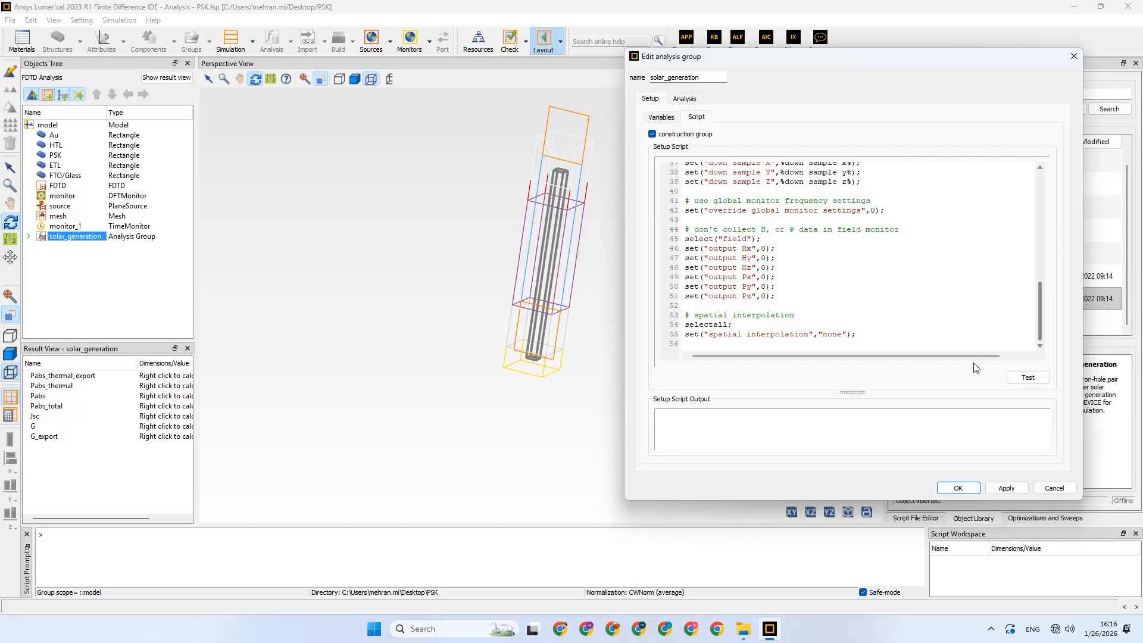
{"action": "left_click", "coordinate": [960, 490]}
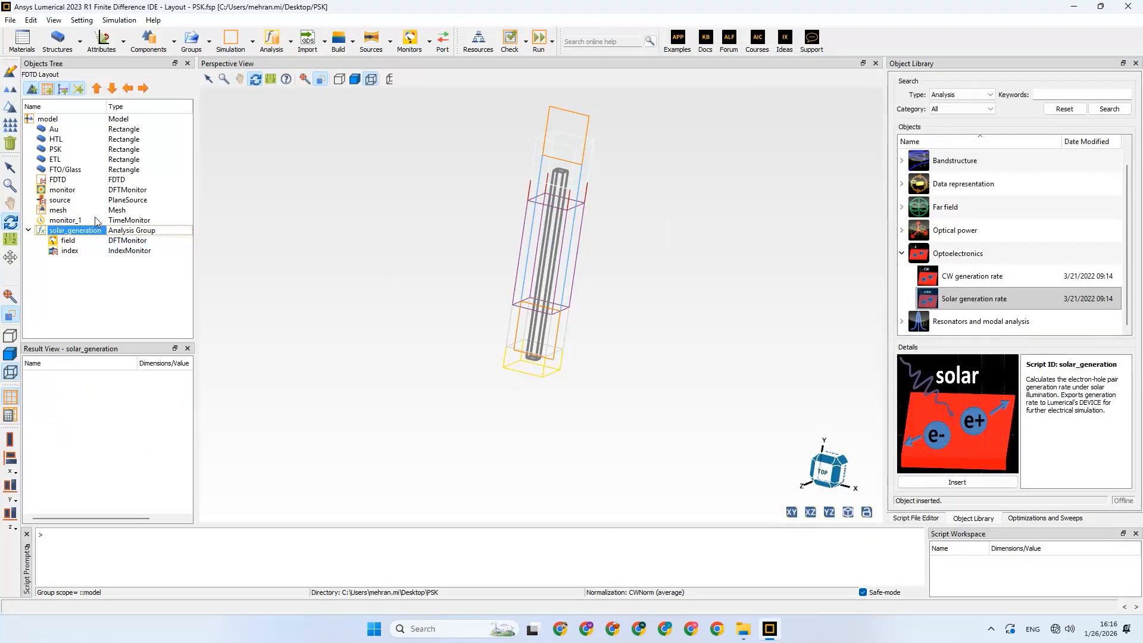
Switch the mesh override region to maximum mesh step, overriding x, y and z at 0.0071 µm, and accept it
{"action": "left_click", "coordinate": [87, 202]}
{"action": "left_click", "coordinate": [74, 210]}
{"action": "right_click", "coordinate": [71, 212]}
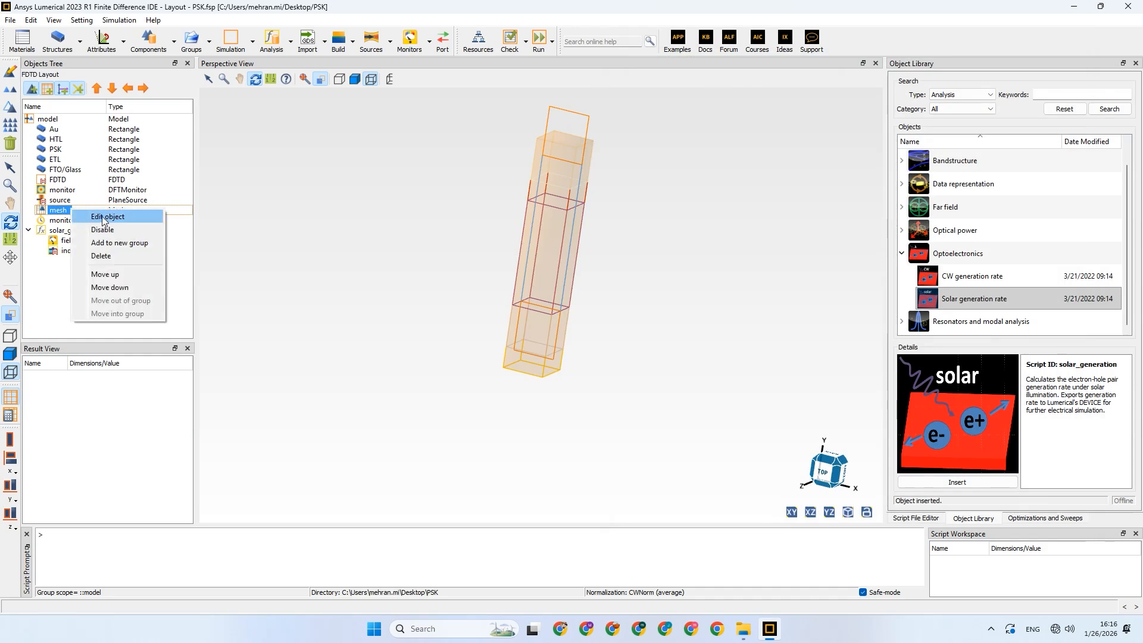
{"action": "left_click", "coordinate": [104, 218]}
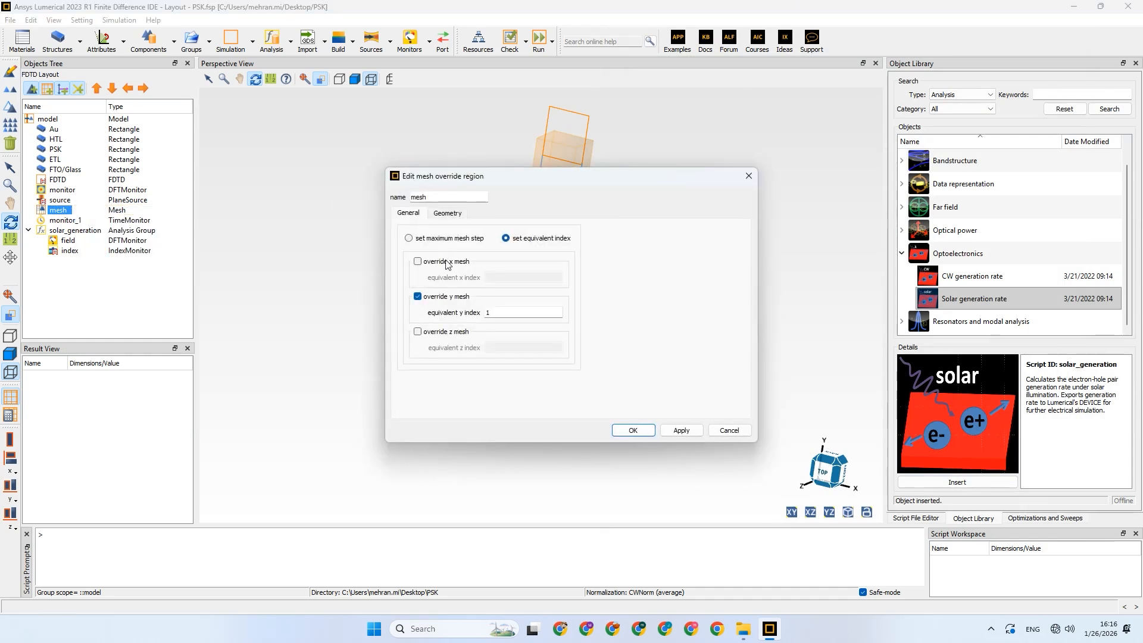
{"action": "left_click", "coordinate": [447, 213]}
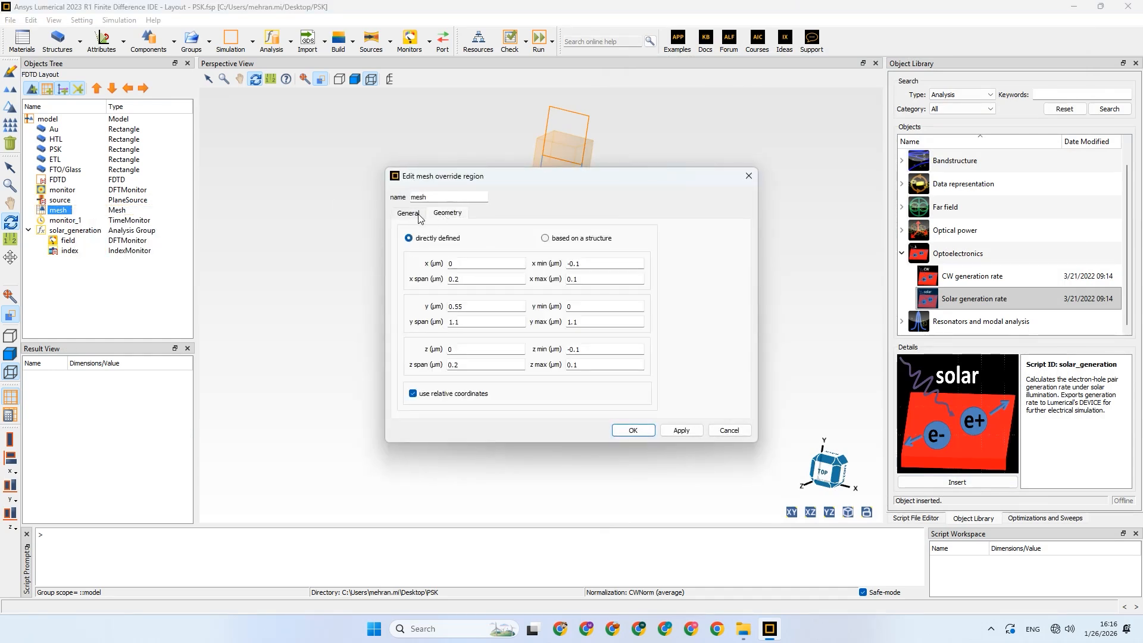
{"action": "left_click", "coordinate": [417, 214]}
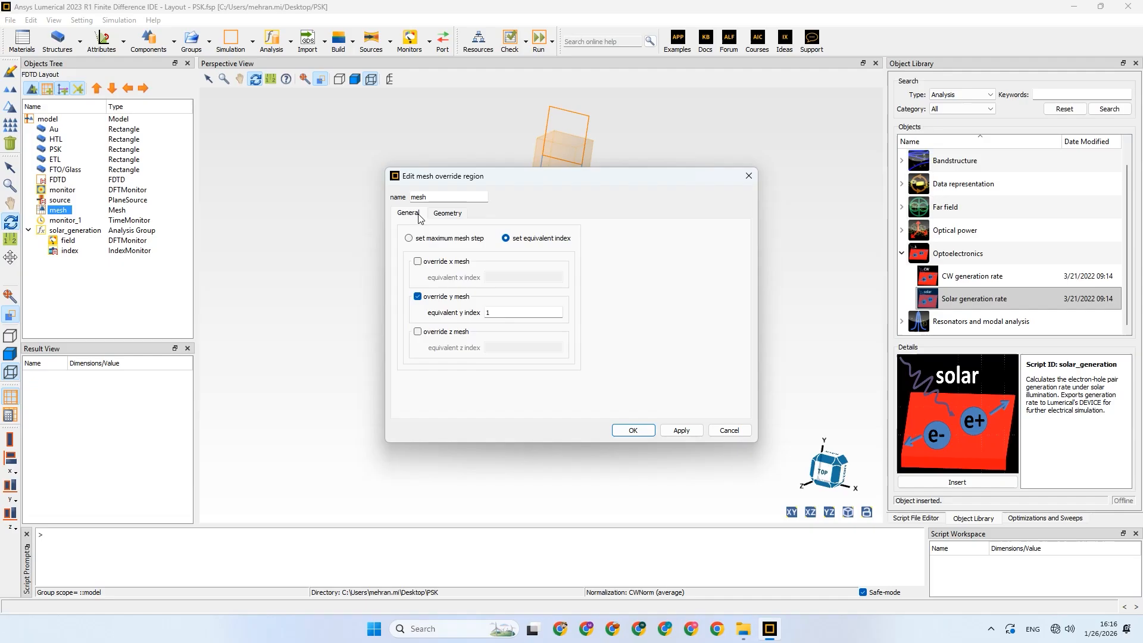
{"action": "left_click", "coordinate": [434, 263]}
{"action": "left_click", "coordinate": [438, 335]}
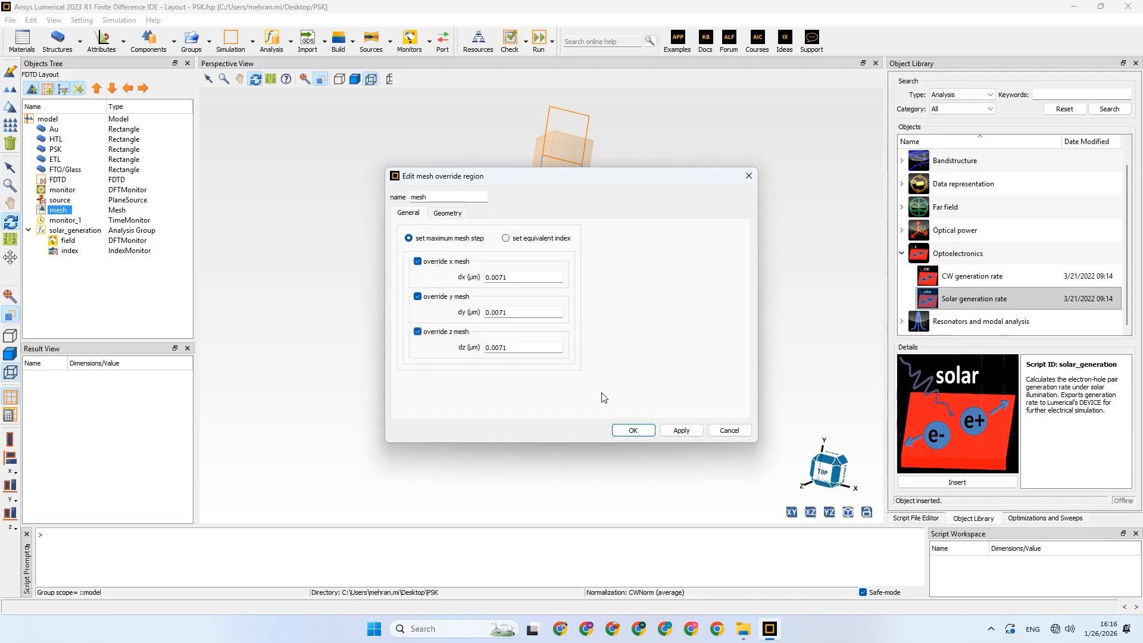
{"action": "left_click", "coordinate": [630, 430]}
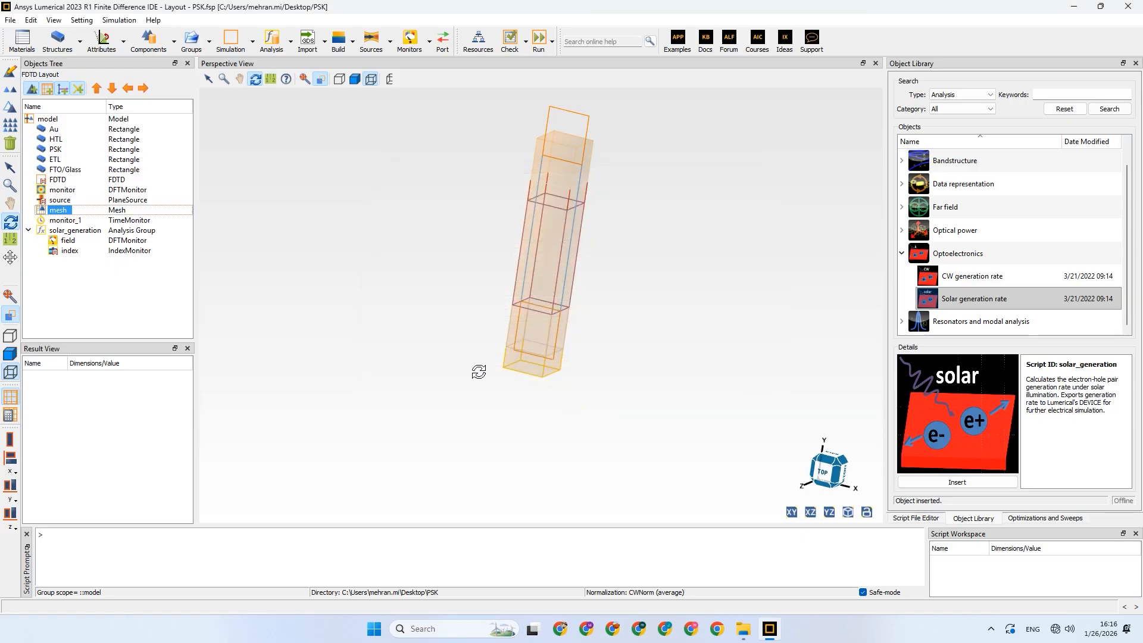
Run the simulation with the new spans and mesh, and calculate the generation rate G for the solar_generation group
{"action": "left_click", "coordinate": [542, 42]}
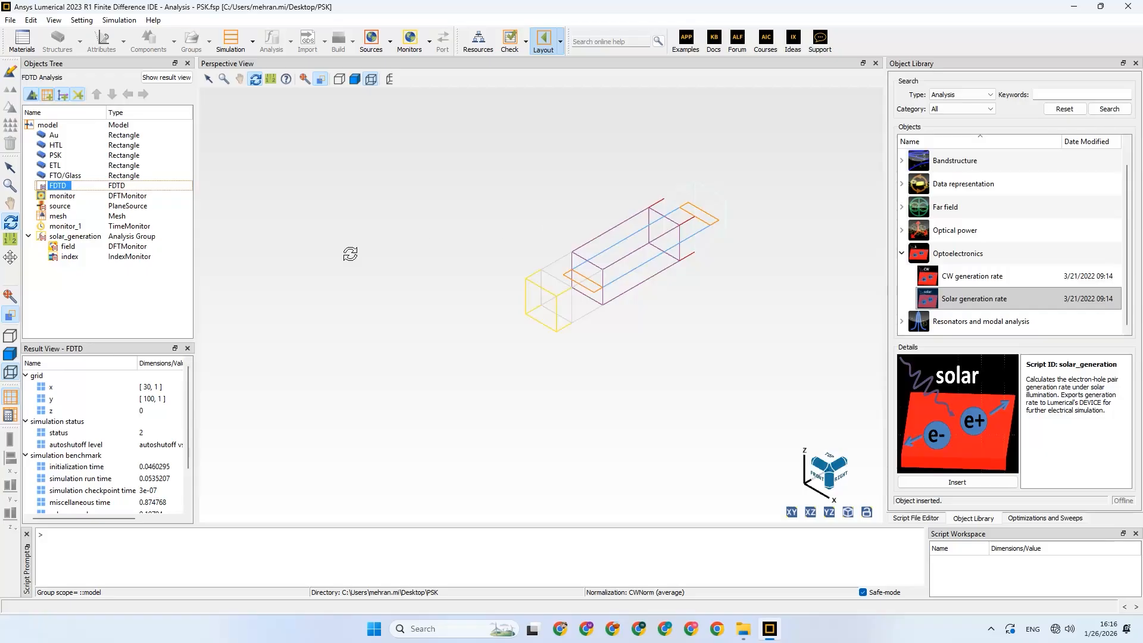
{"action": "left_click", "coordinate": [75, 237]}
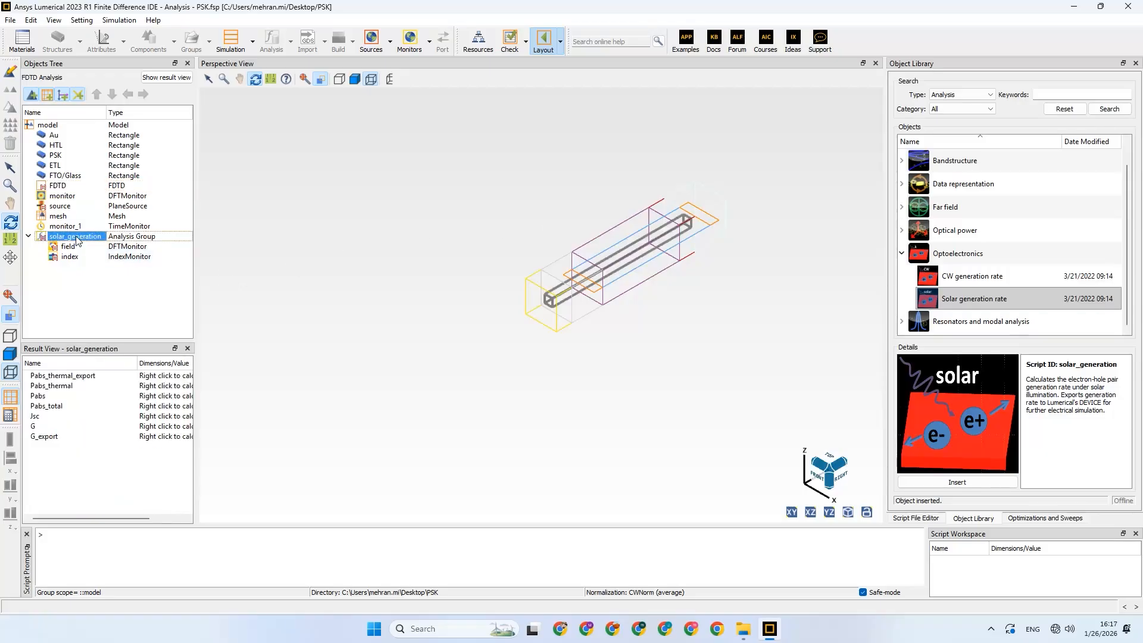
{"action": "right_click", "coordinate": [88, 427]}
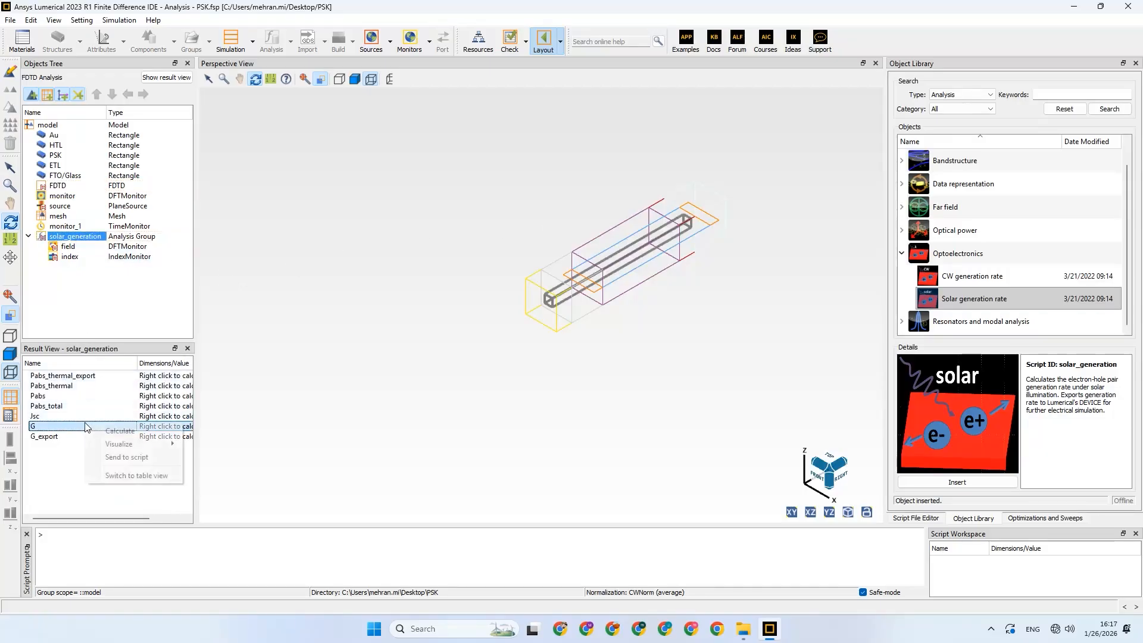
{"action": "left_click", "coordinate": [104, 432]}
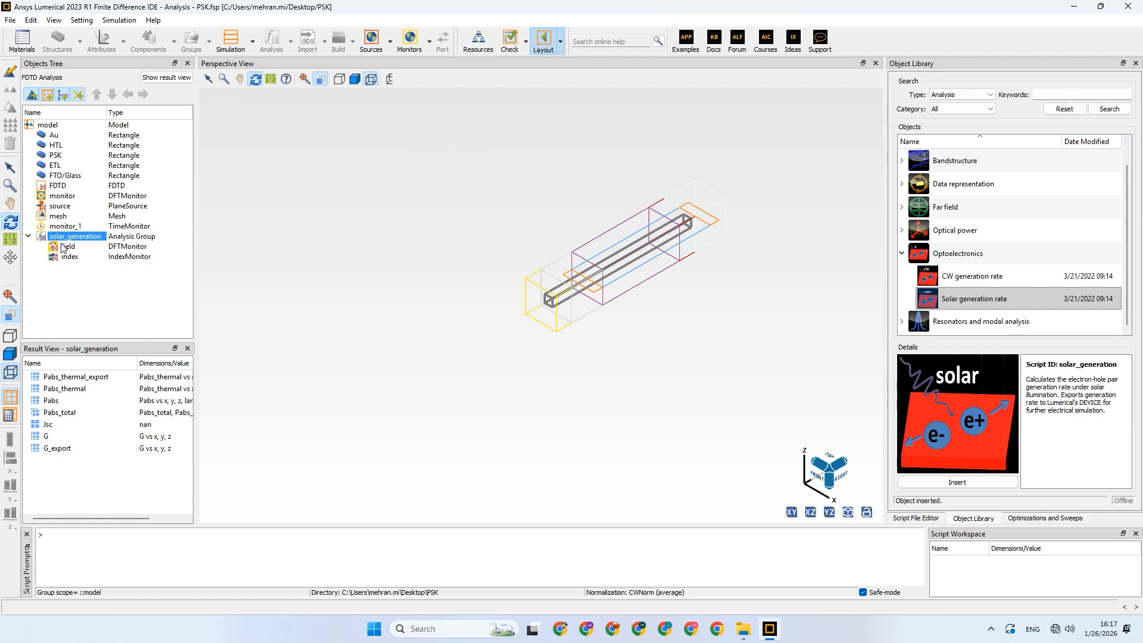
Examine the plane source's position and direction relative to the layer stack from several angles, with the layers shaded
{"action": "left_click", "coordinate": [60, 217]}
{"action": "left_click", "coordinate": [64, 207]}
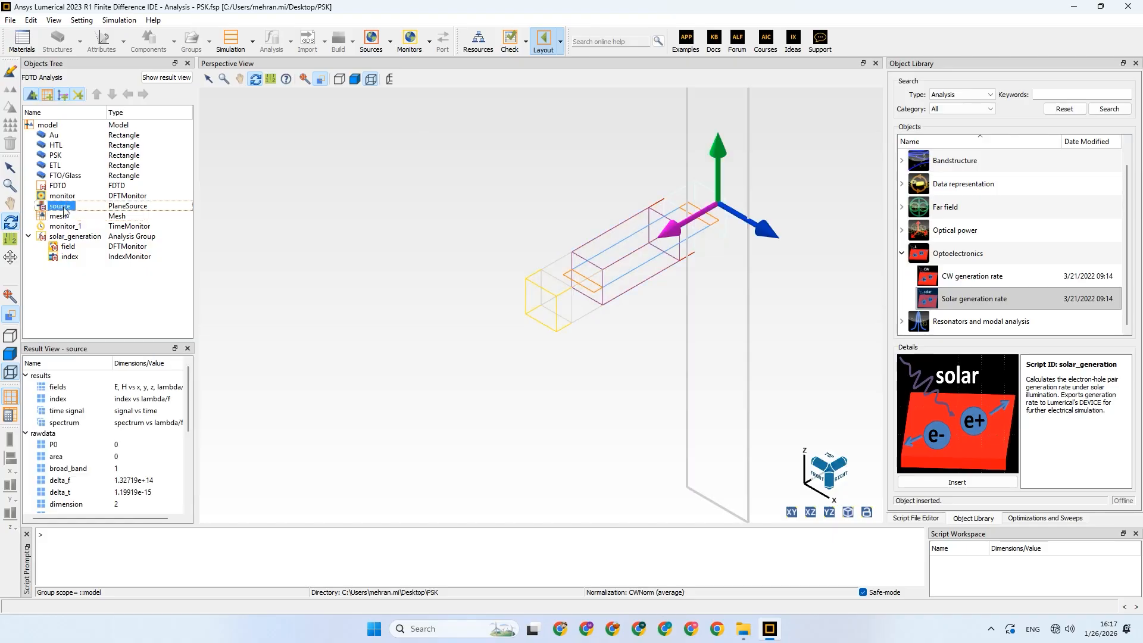
{"action": "left_click", "coordinate": [239, 78]}
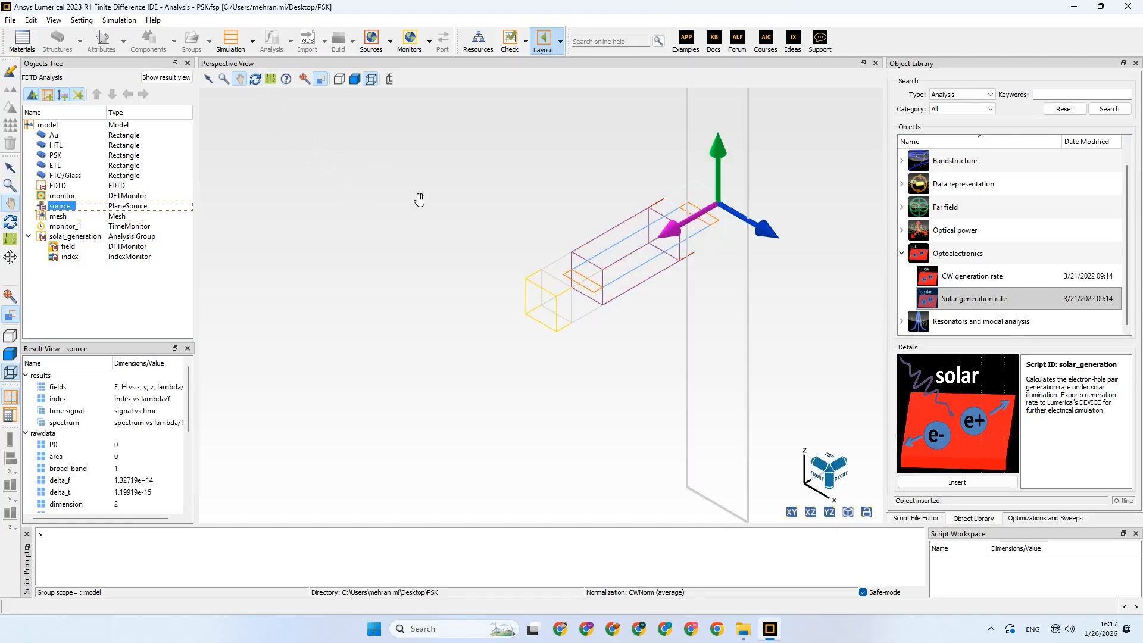
{"action": "left_click_drag", "start_coordinate": [461, 211], "coordinate": [420, 296]}
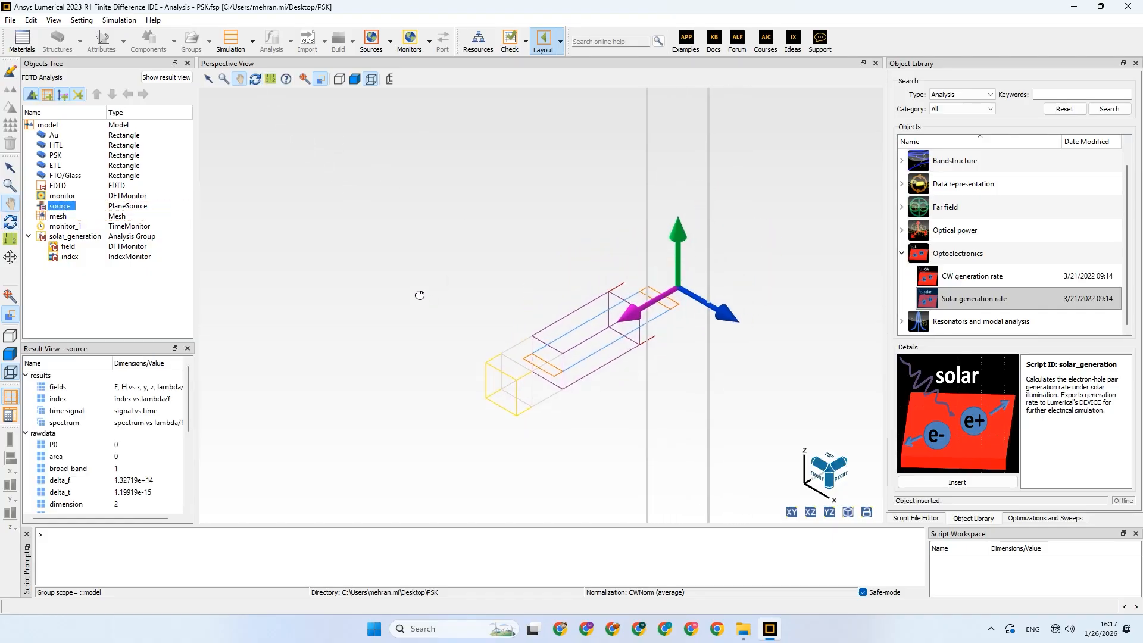
{"action": "left_click", "coordinate": [254, 81]}
{"action": "left_click_drag", "start_coordinate": [477, 185], "coordinate": [334, 199]}
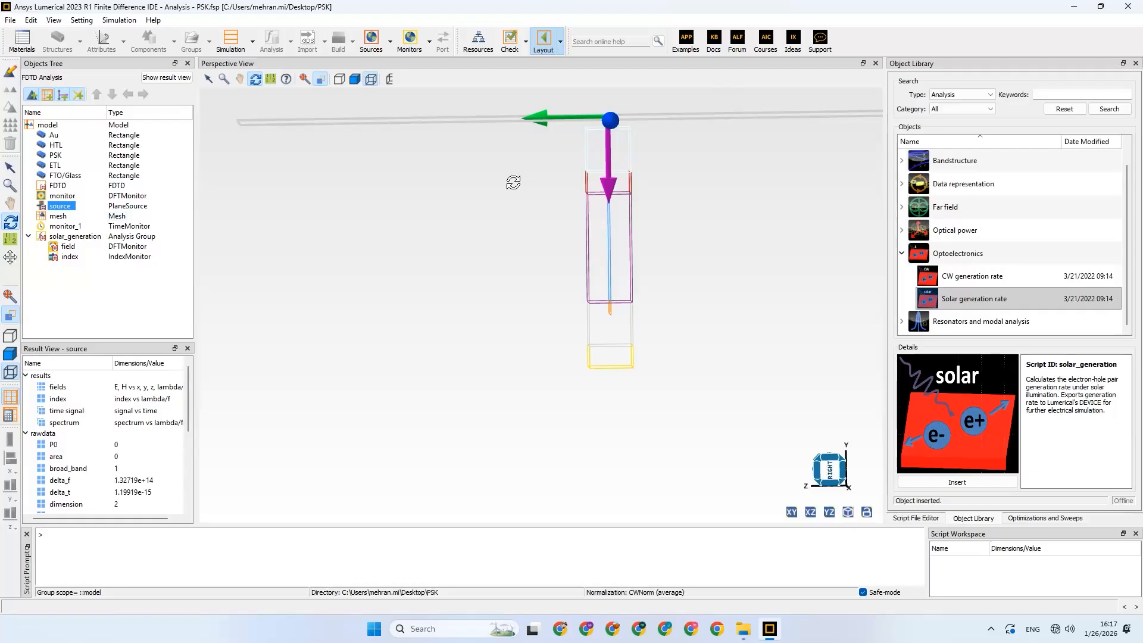
{"action": "left_click", "coordinate": [11, 353]}
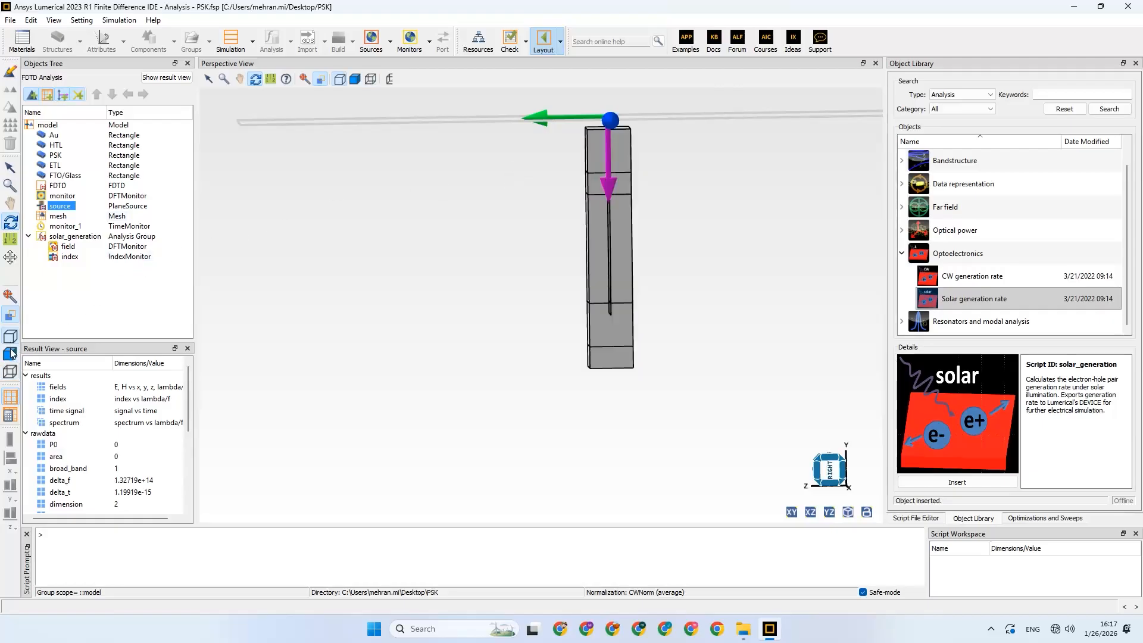
{"action": "left_click_drag", "start_coordinate": [508, 301], "coordinate": [648, 311]}
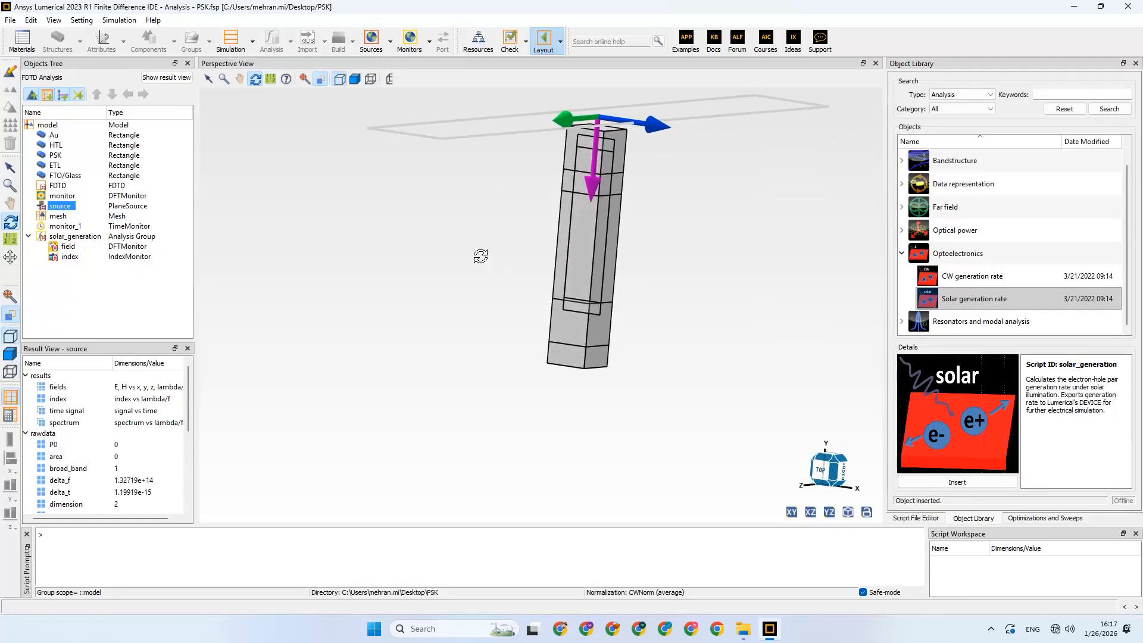
{"action": "left_click_drag", "start_coordinate": [481, 256], "coordinate": [463, 240]}
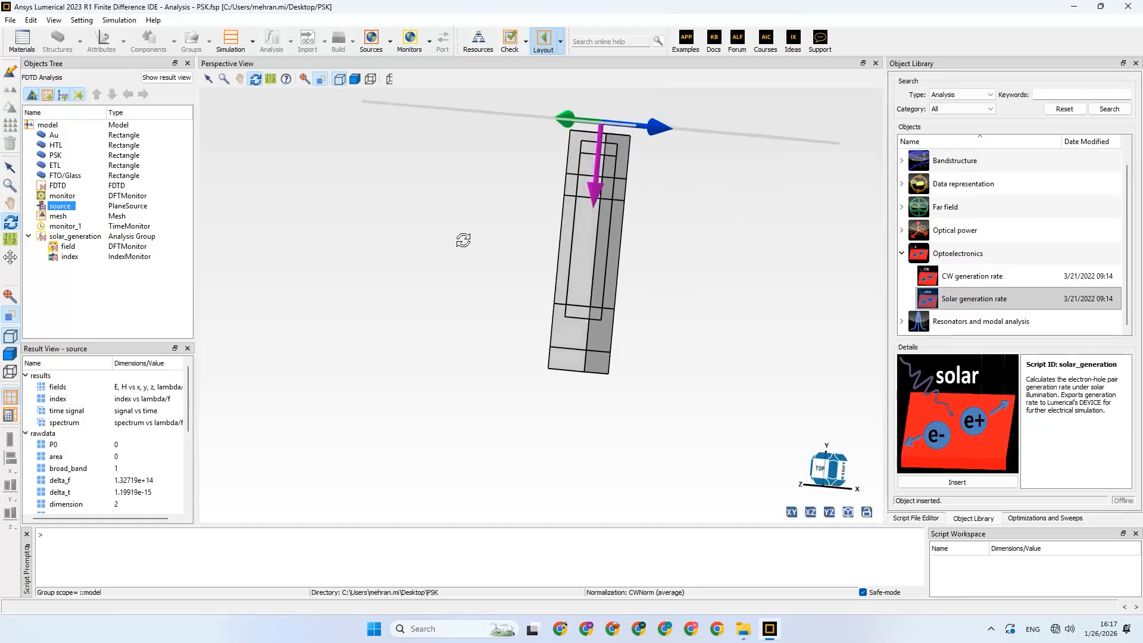
{"action": "left_click", "coordinate": [239, 78]}
{"action": "left_click_drag", "start_coordinate": [472, 156], "coordinate": [409, 212]}
{"action": "left_click", "coordinate": [256, 80]}
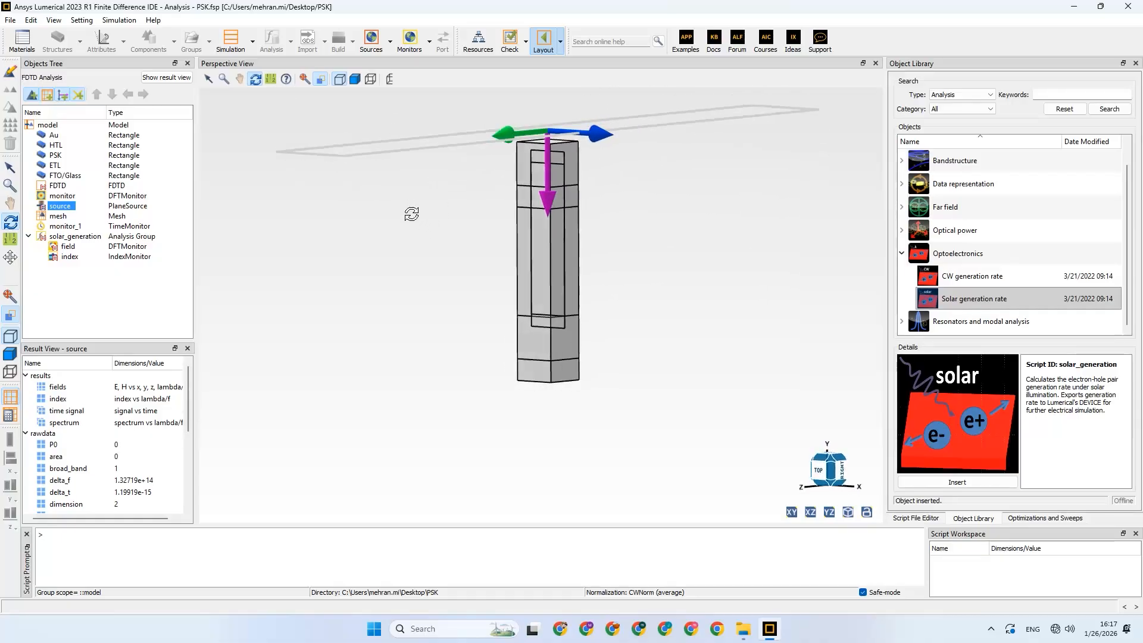
Compare the positions of the monitor and the plane source above the layer stack
{"action": "left_click", "coordinate": [62, 196]}
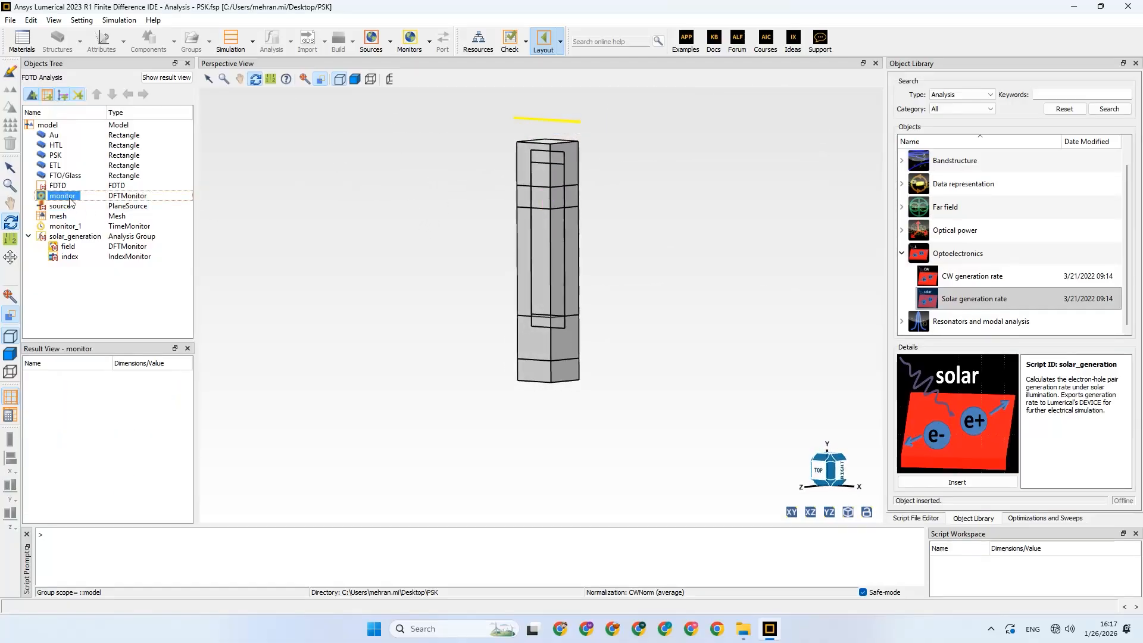
{"action": "left_click", "coordinate": [63, 205]}
{"action": "left_click_drag", "start_coordinate": [485, 227], "coordinate": [551, 236]}
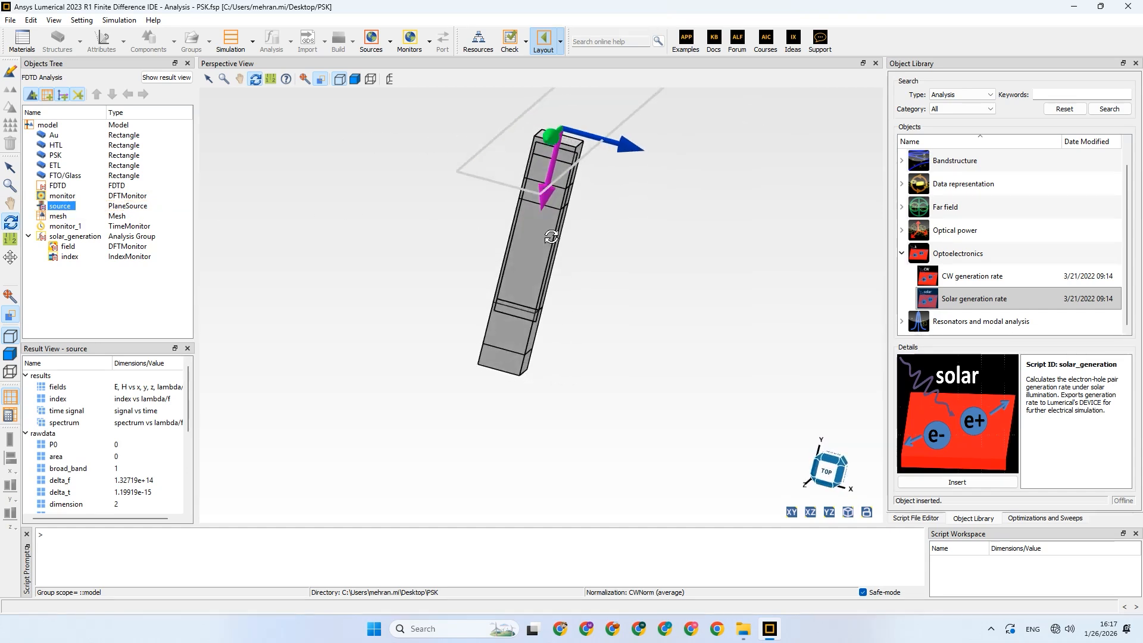
Review the DFT monitor's settings, then return the project to layout mode with its simulation type set to 2D Z-normal
{"action": "left_click", "coordinate": [65, 196]}
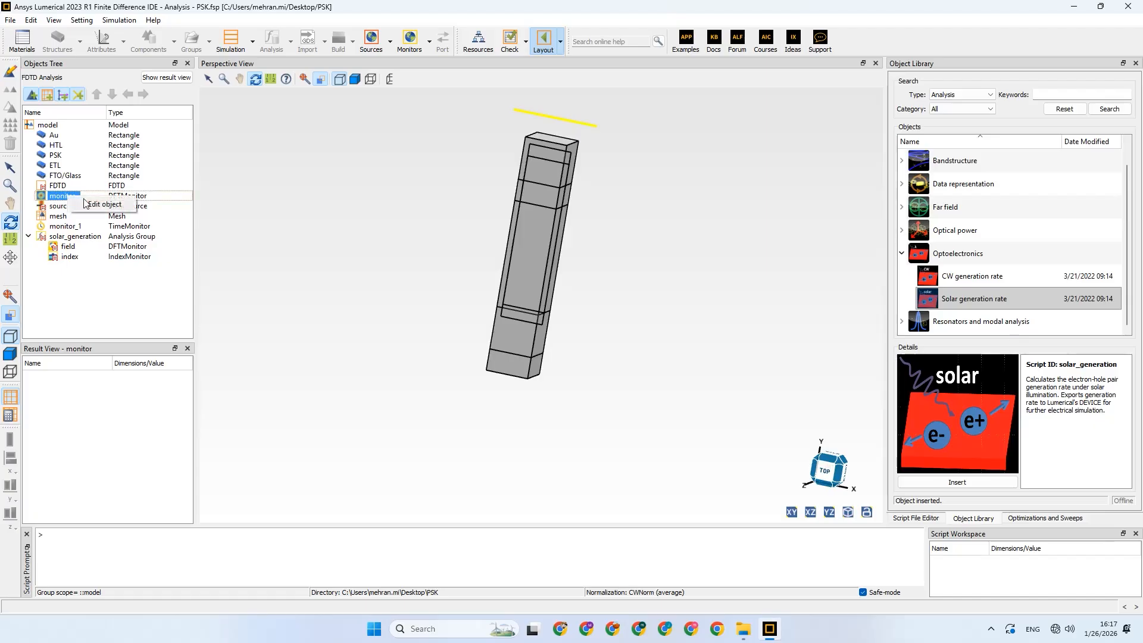
{"action": "double_click", "coordinate": [84, 199]}
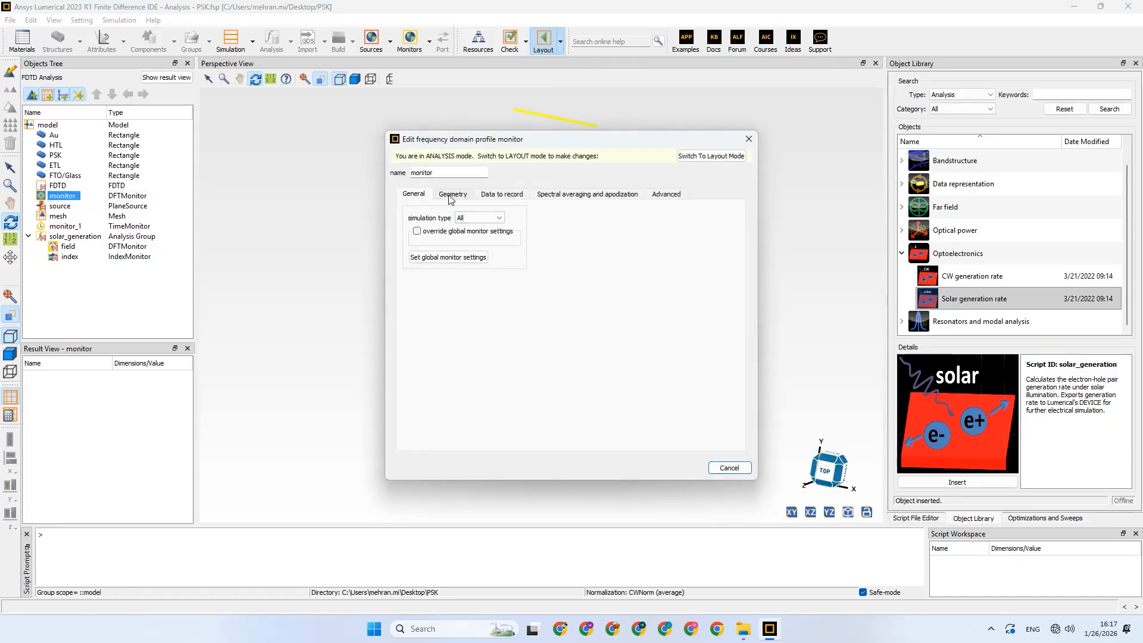
{"action": "left_click", "coordinate": [452, 195]}
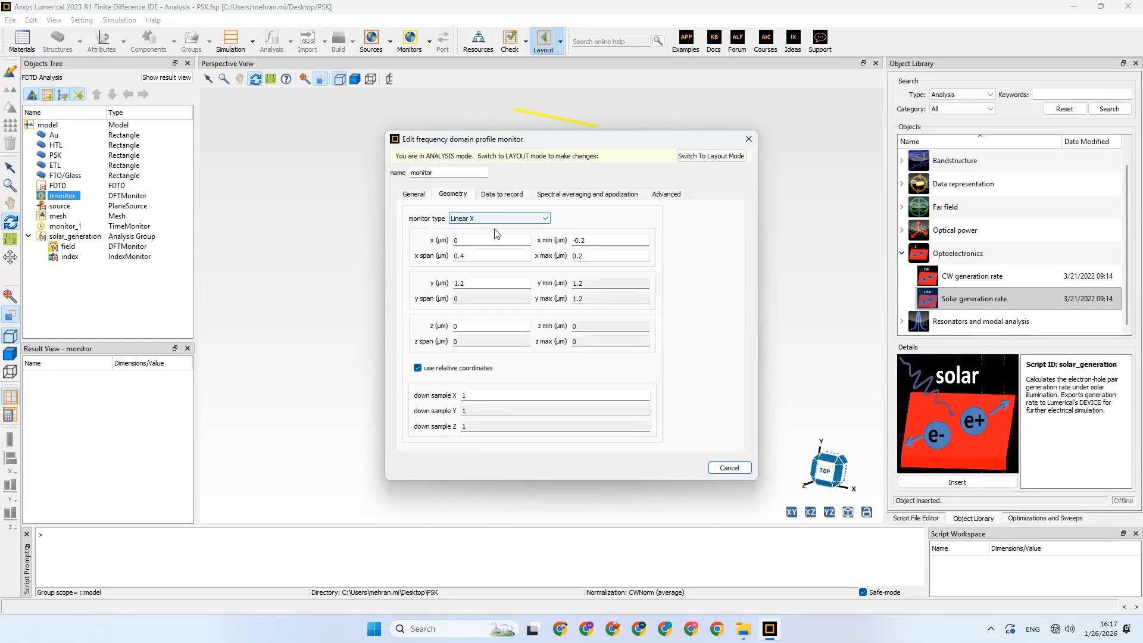
{"action": "left_click", "coordinate": [502, 194]}
{"action": "left_click", "coordinate": [563, 195]}
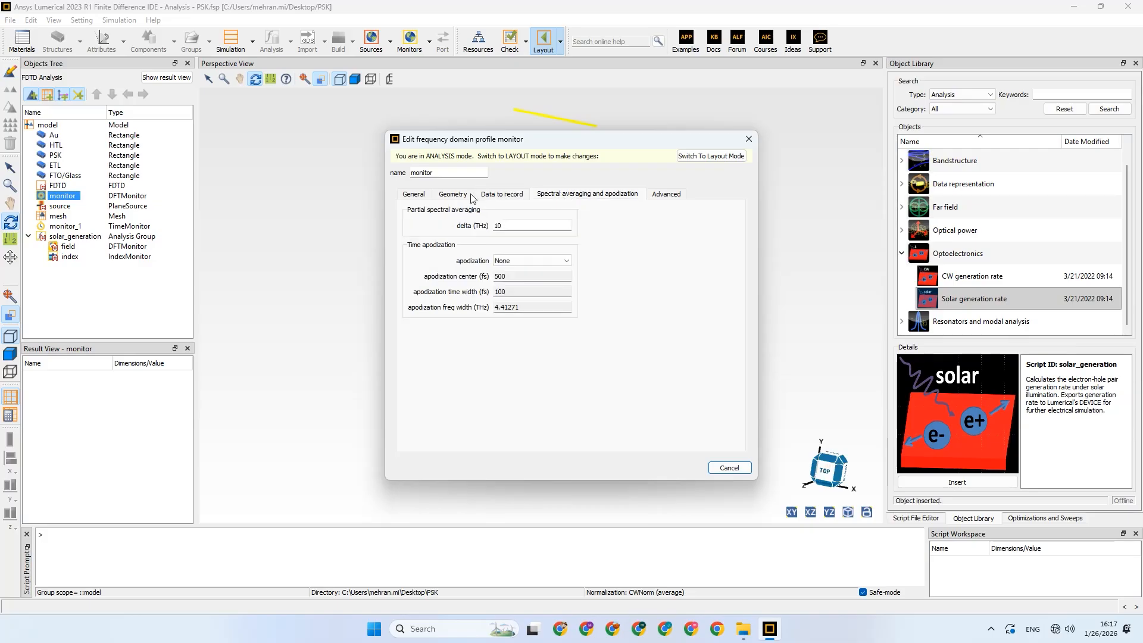
{"action": "left_click", "coordinate": [408, 195]}
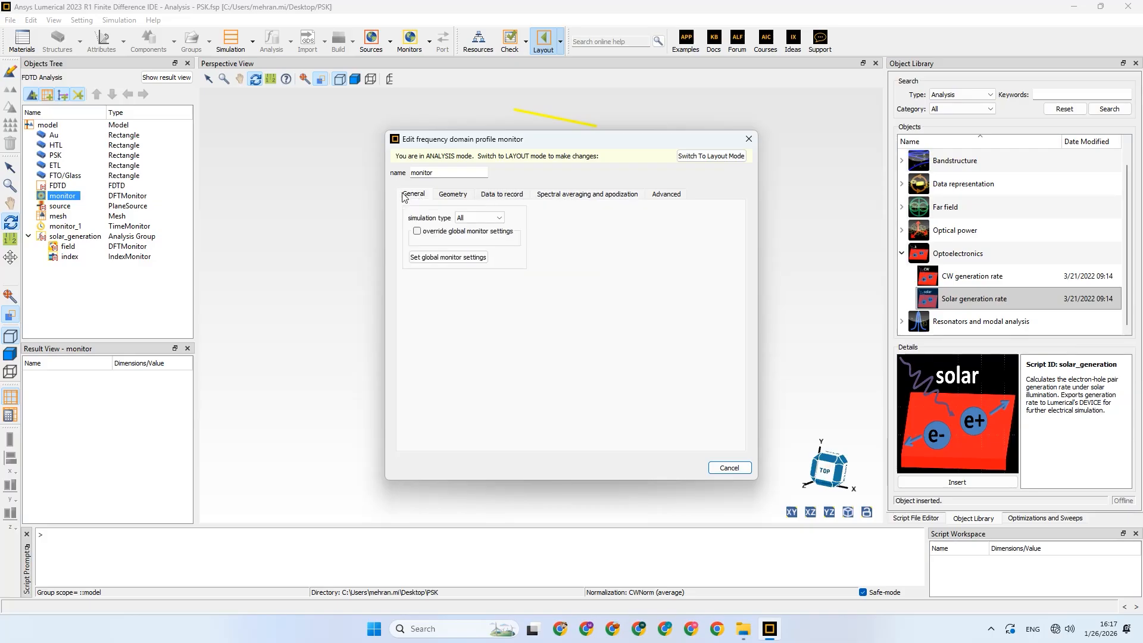
{"action": "left_click", "coordinate": [477, 219]}
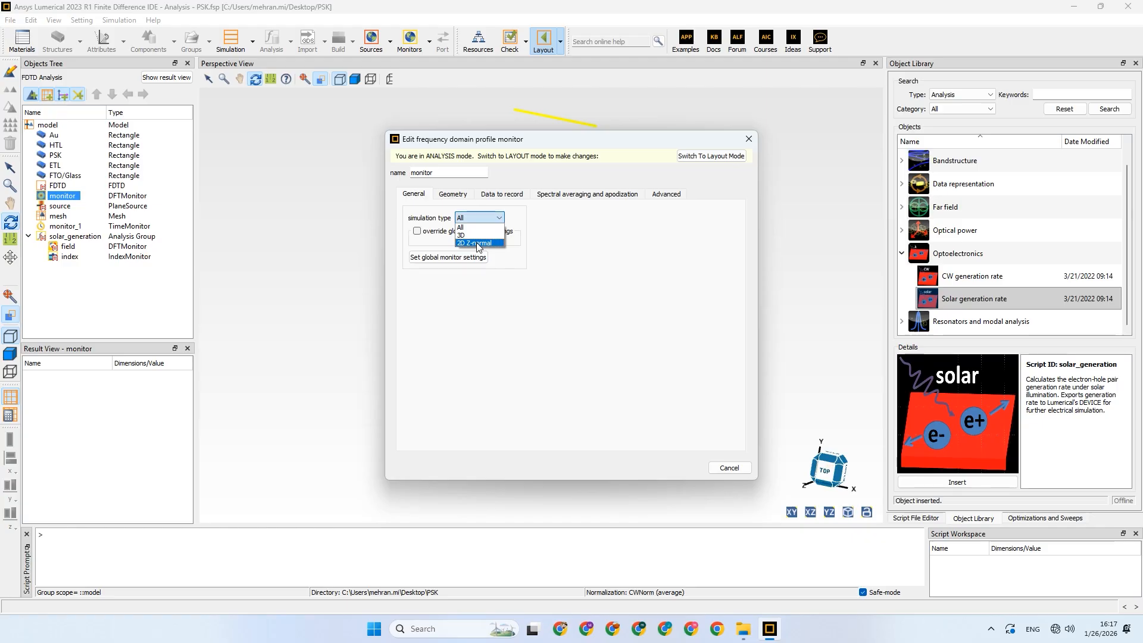
{"action": "left_click", "coordinate": [477, 244]}
{"action": "left_click", "coordinate": [689, 156]}
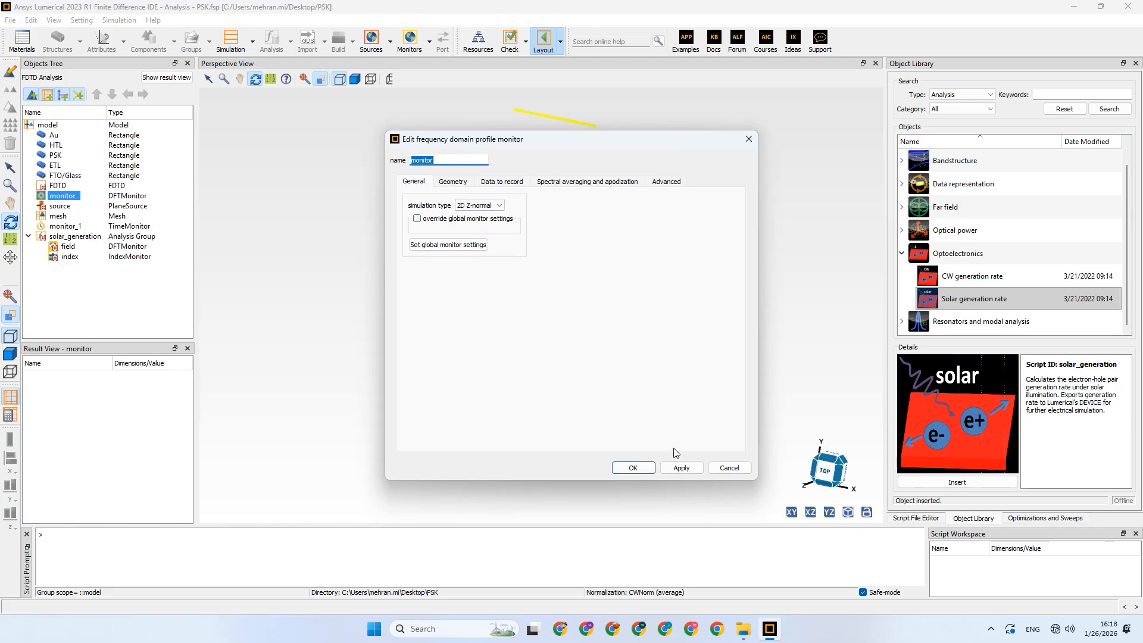
{"action": "left_click", "coordinate": [633, 468]}
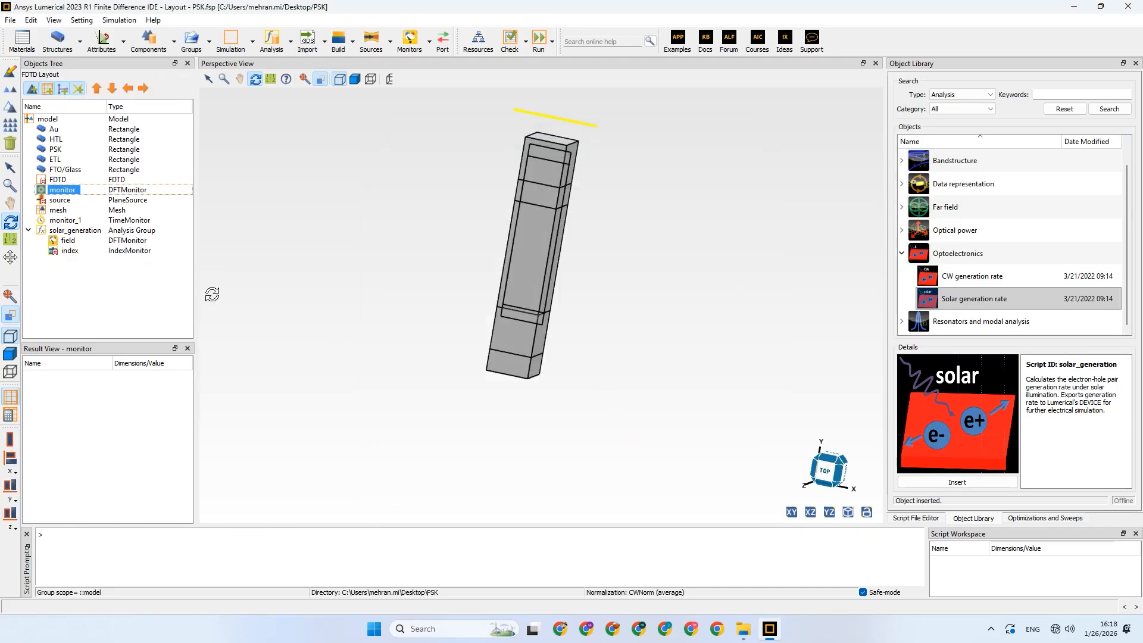
Examine the placement of the monitor and plane source relative to the layer stack from several angles
{"action": "left_click", "coordinate": [55, 201]}
{"action": "left_click", "coordinate": [57, 192]}
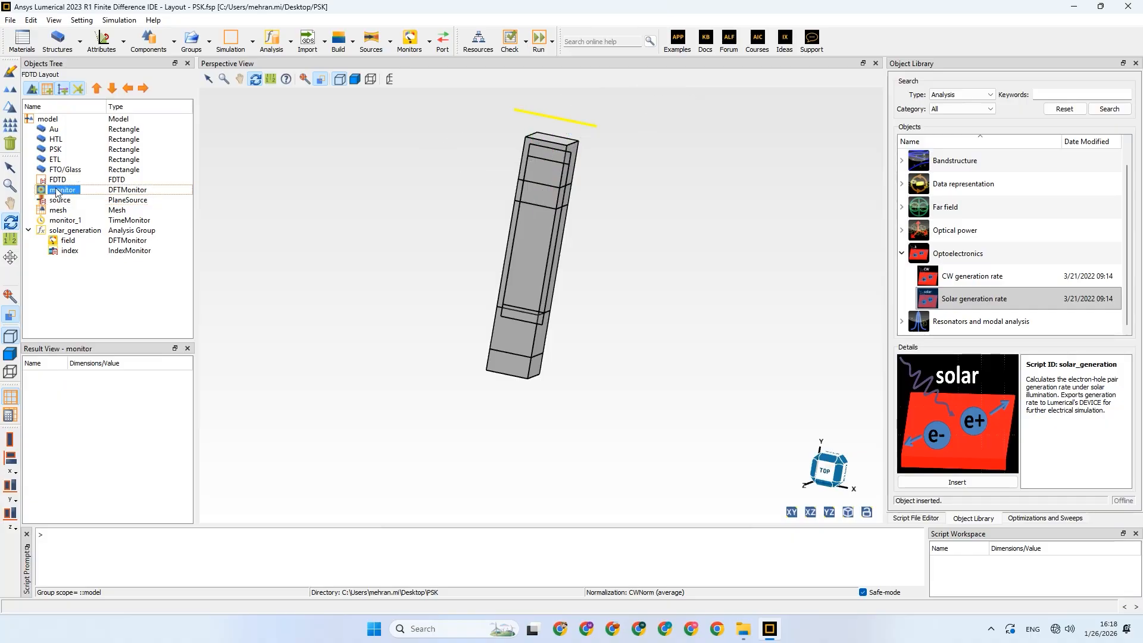
{"action": "left_click_drag", "start_coordinate": [582, 237], "coordinate": [327, 237]}
{"action": "double_click", "coordinate": [69, 201]}
{"action": "mouse_move", "coordinate": [563, 368]}
{"action": "left_mouse_down"}
{"action": "mouse_move", "coordinate": [518, 334]}
{"action": "mouse_move", "coordinate": [452, 389]}
{"action": "mouse_move", "coordinate": [441, 316]}
{"action": "mouse_move", "coordinate": [540, 381]}
{"action": "mouse_move", "coordinate": [568, 384]}
{"action": "left_mouse_up"}
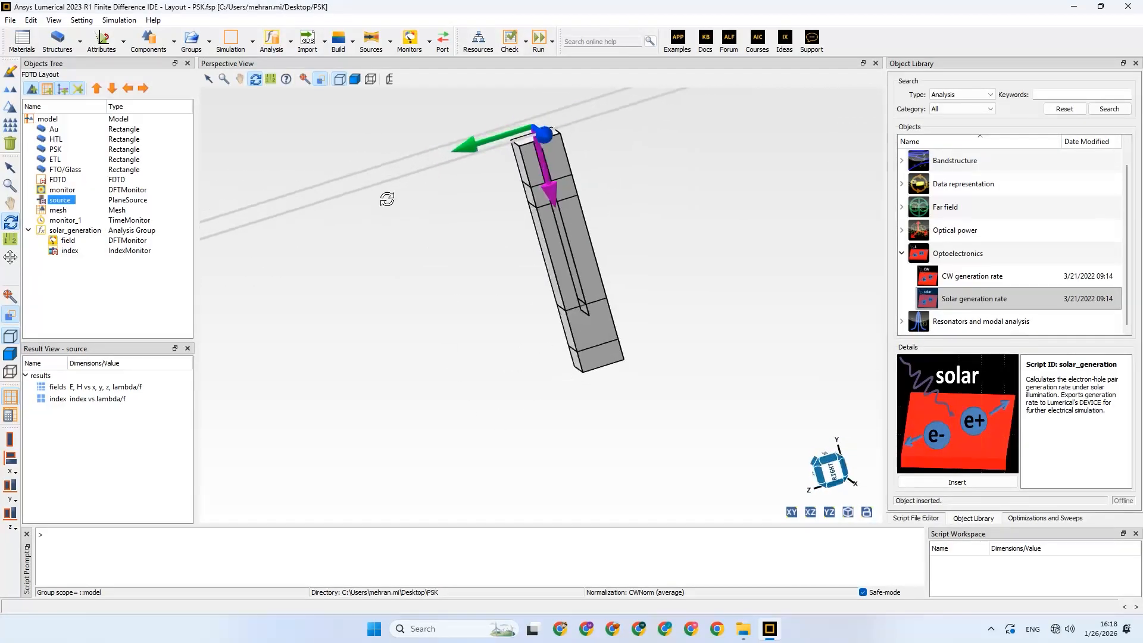
{"action": "left_click", "coordinate": [239, 79]}
{"action": "left_click_drag", "start_coordinate": [475, 299], "coordinate": [432, 341]}
{"action": "left_click", "coordinate": [255, 79]}
{"action": "left_click_drag", "start_coordinate": [441, 152], "coordinate": [516, 186]}
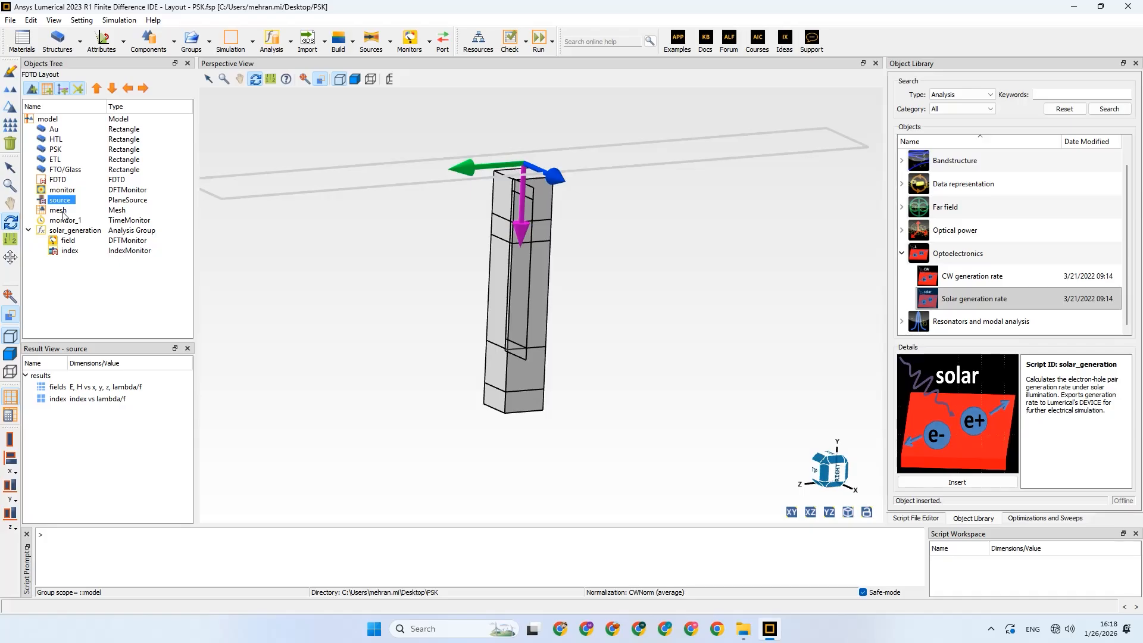
Enlarge the FDTD region by setting y min to 0 and y max to 1.2 µm, and accept it
{"action": "left_click", "coordinate": [61, 171]}
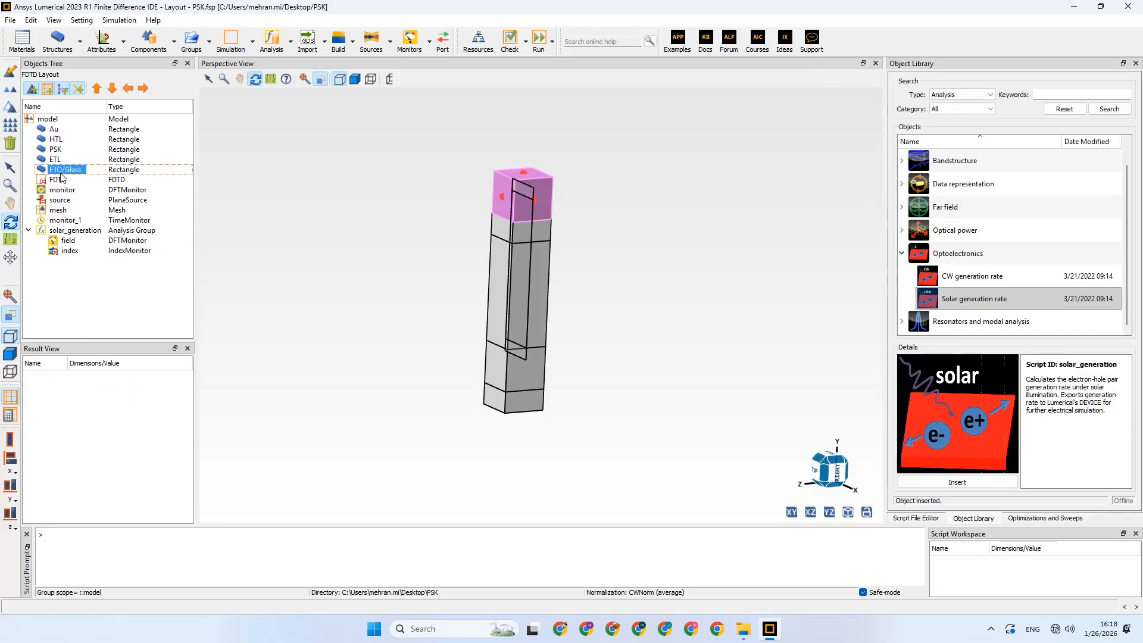
{"action": "left_click", "coordinate": [65, 181]}
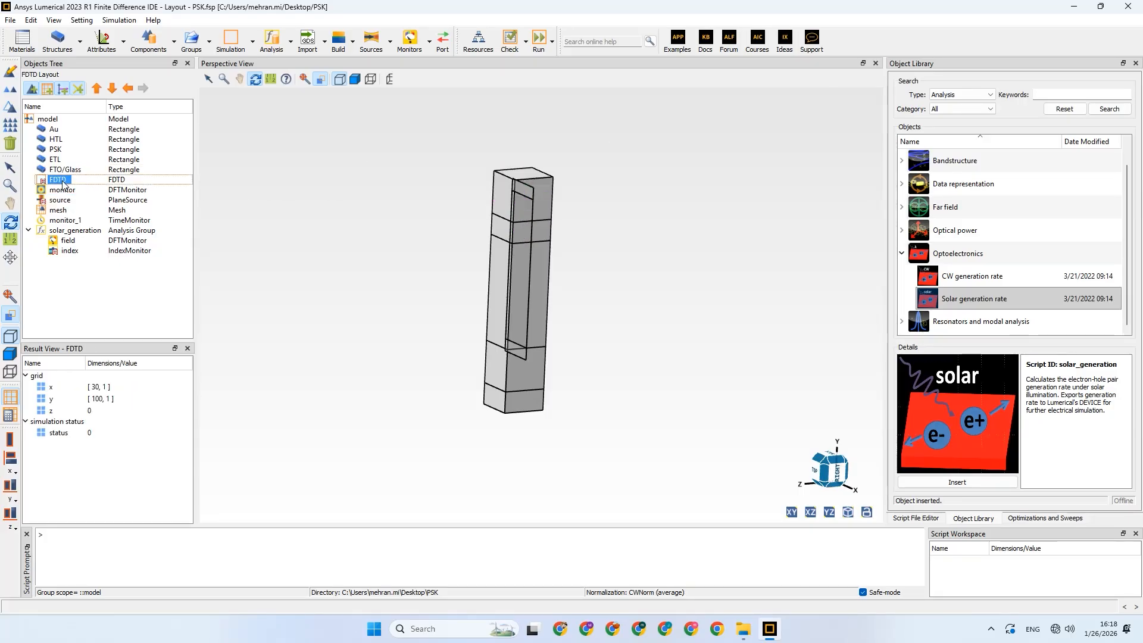
{"action": "right_click", "coordinate": [63, 184]}
{"action": "left_click", "coordinate": [80, 188]}
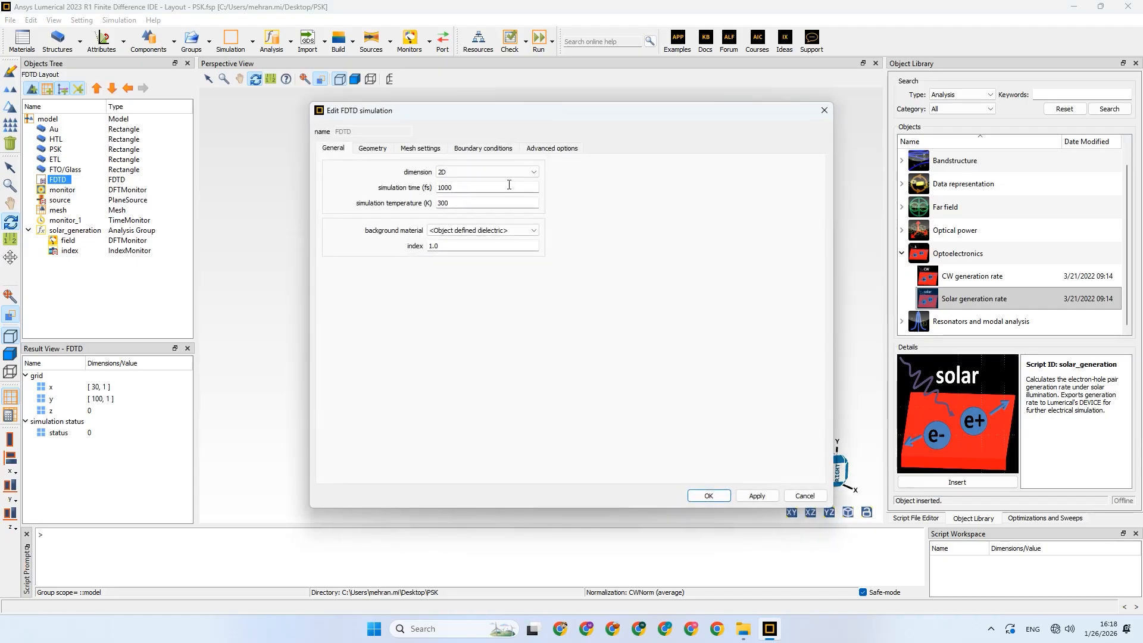
{"action": "left_click", "coordinate": [372, 148]}
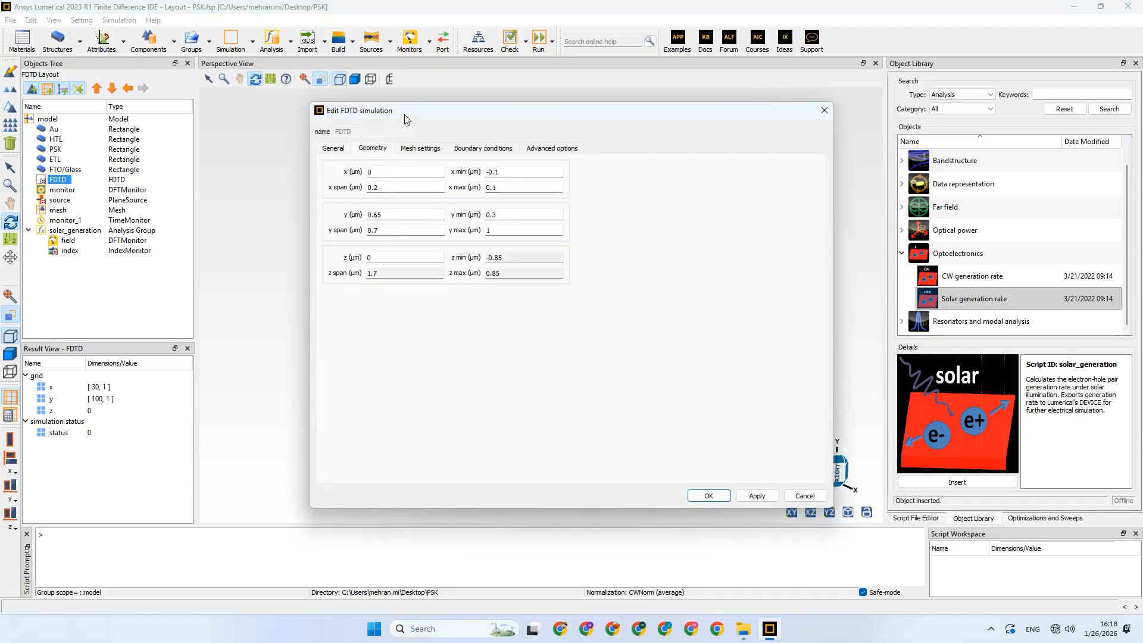
{"action": "left_click_drag", "start_coordinate": [405, 119], "coordinate": [692, 117]}
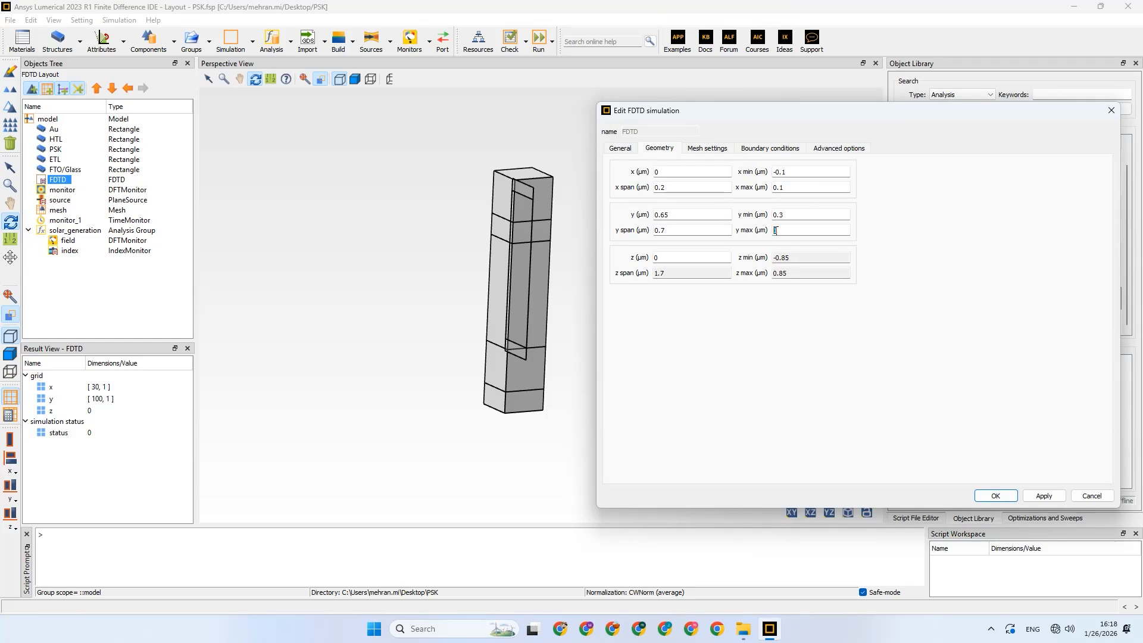
{"action": "type", "text": "2"}
{"action": "left_click", "coordinate": [1046, 497]}
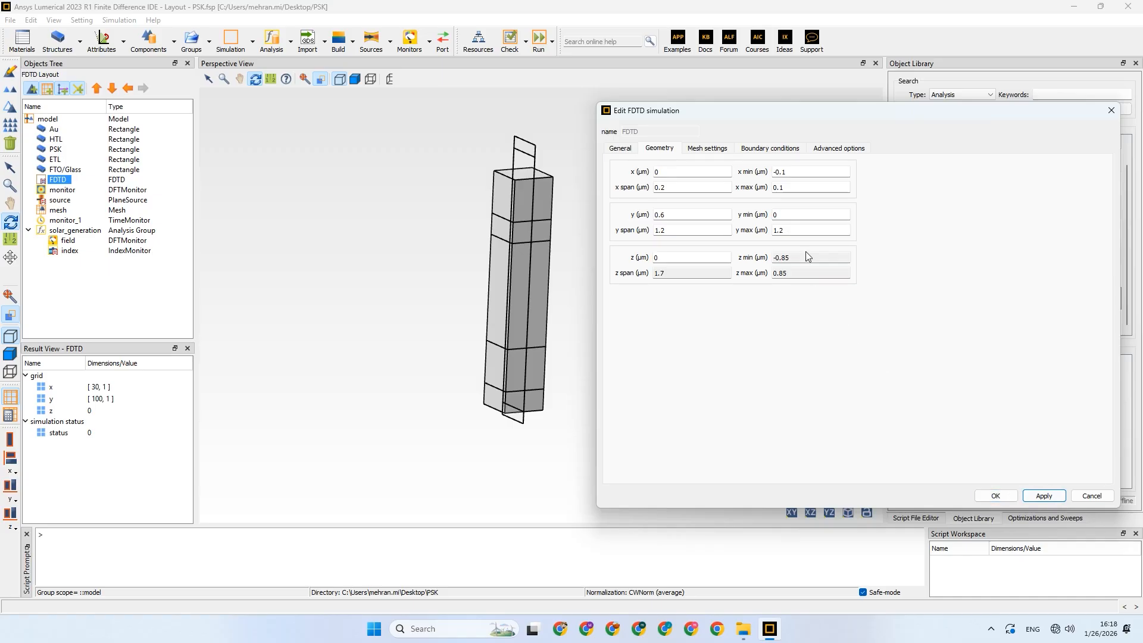
{"action": "left_click", "coordinate": [989, 495]}
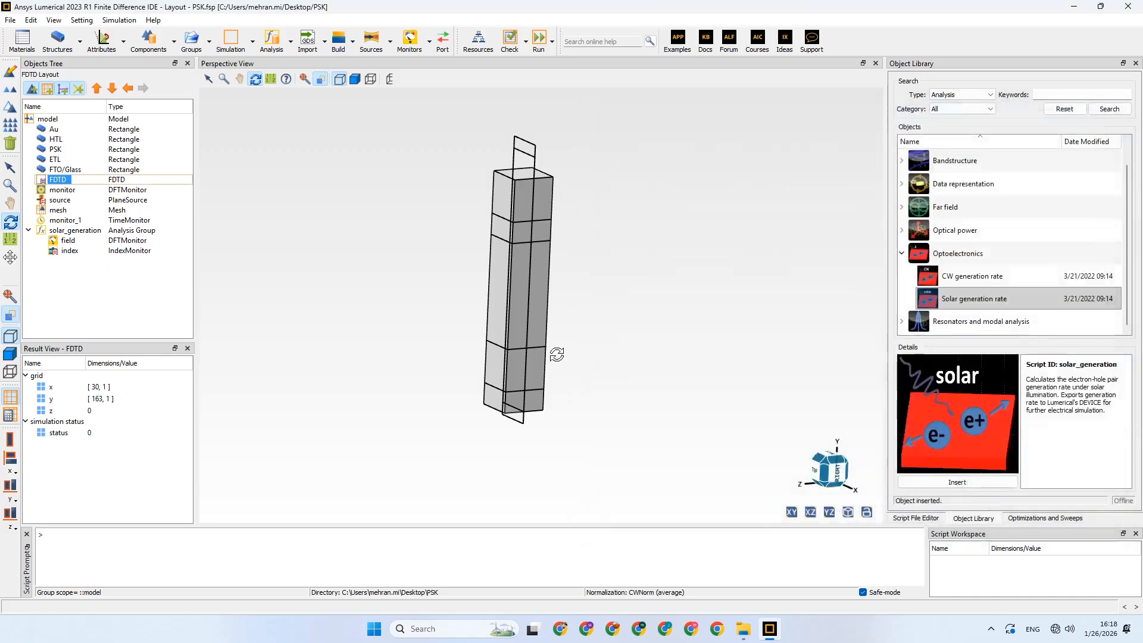
Check the monitor and the plane source against the enlarged FDTD region
{"action": "left_click", "coordinate": [67, 191]}
{"action": "left_click", "coordinate": [68, 201]}
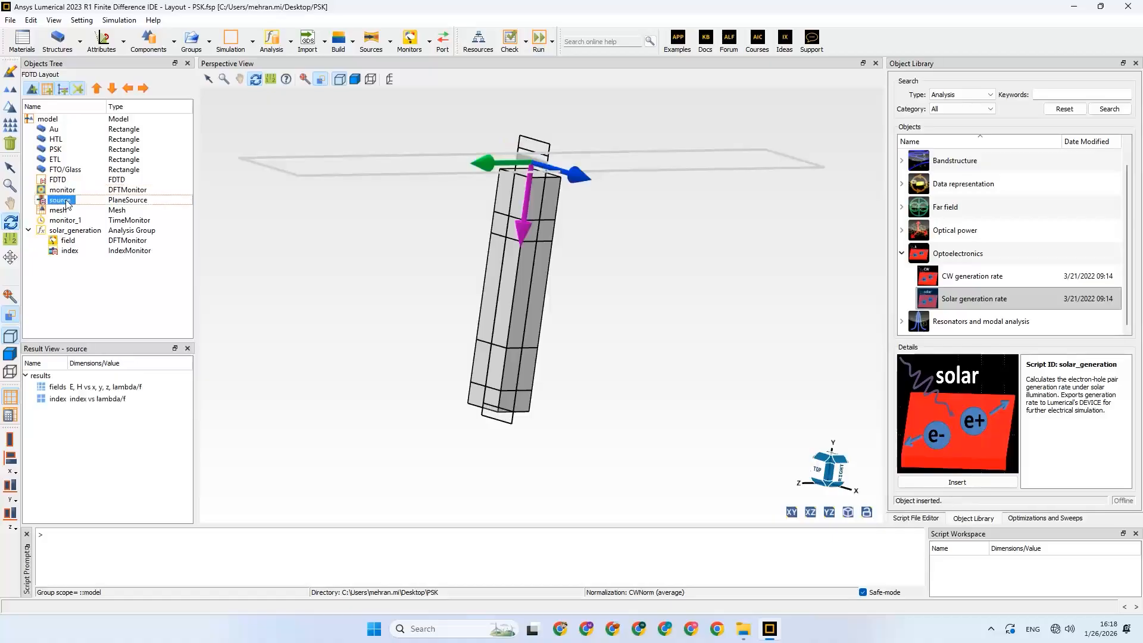
{"action": "left_click_drag", "start_coordinate": [403, 255], "coordinate": [423, 273]}
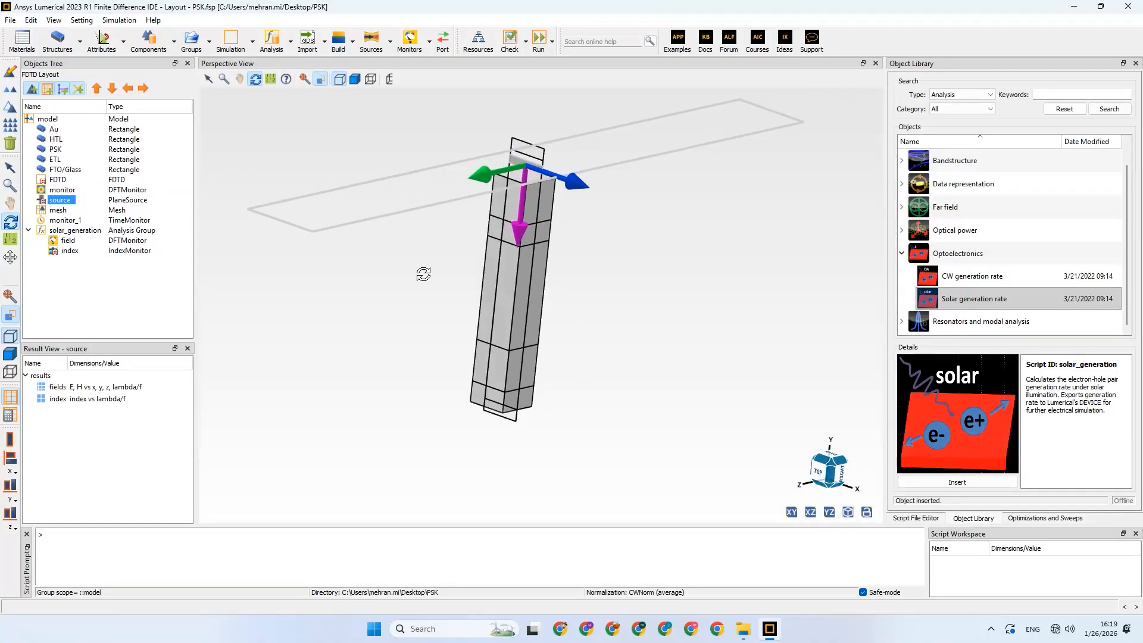
{"action": "left_click", "coordinate": [54, 201]}
{"action": "left_click", "coordinate": [53, 191]}
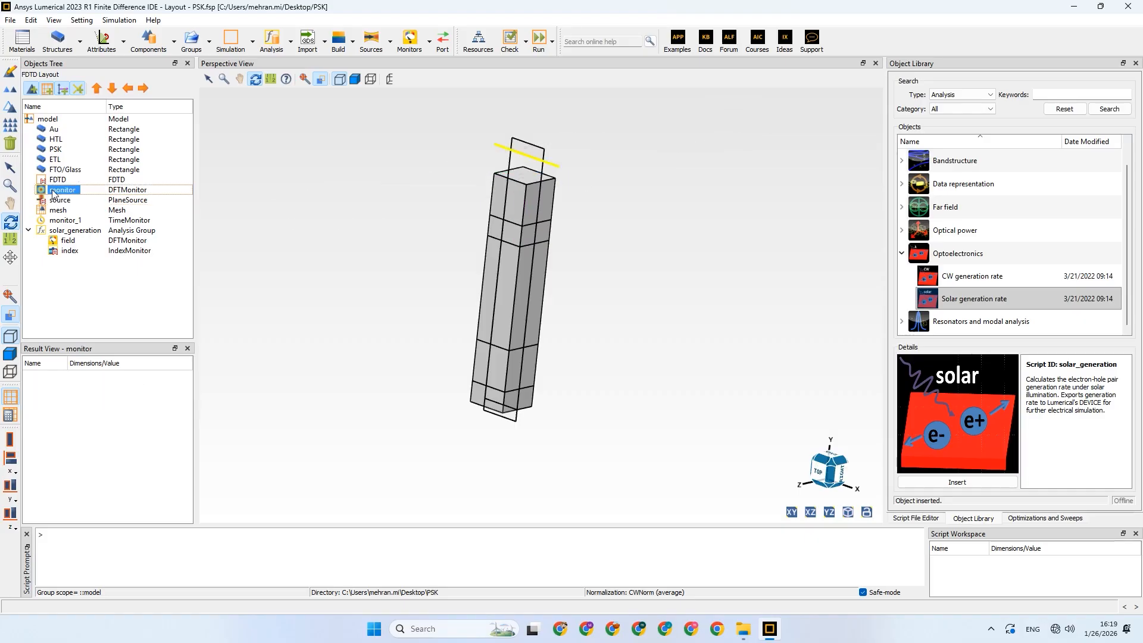
{"action": "left_click", "coordinate": [54, 202]}
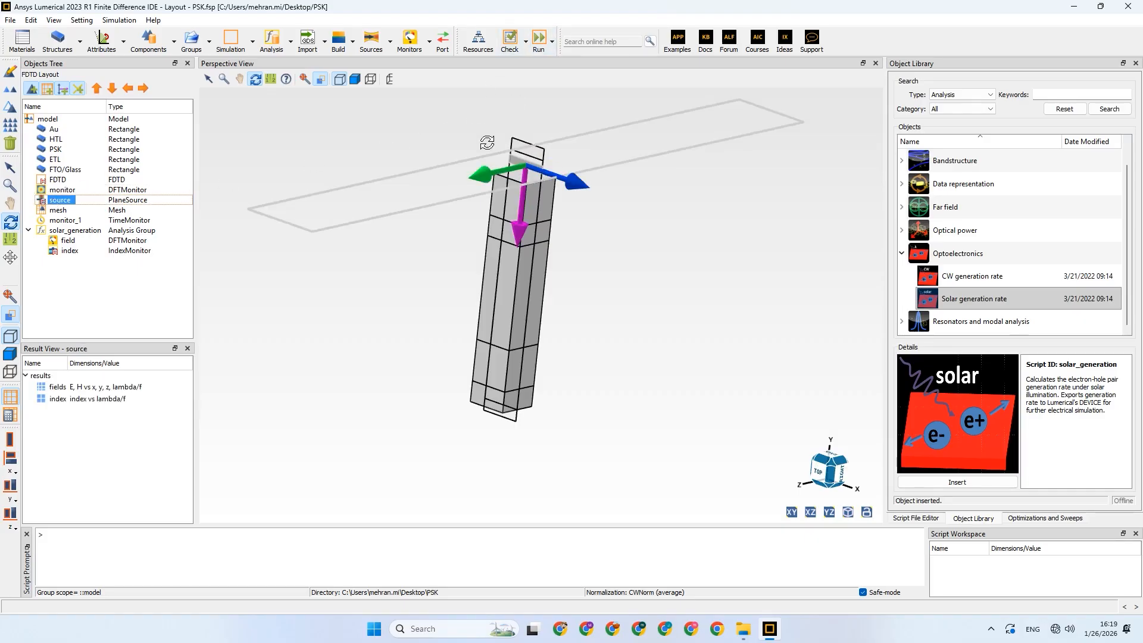
Run the simulation with the enlarged FDTD region and calculate Jsc for the solar_generation group
{"action": "left_click", "coordinate": [538, 41]}
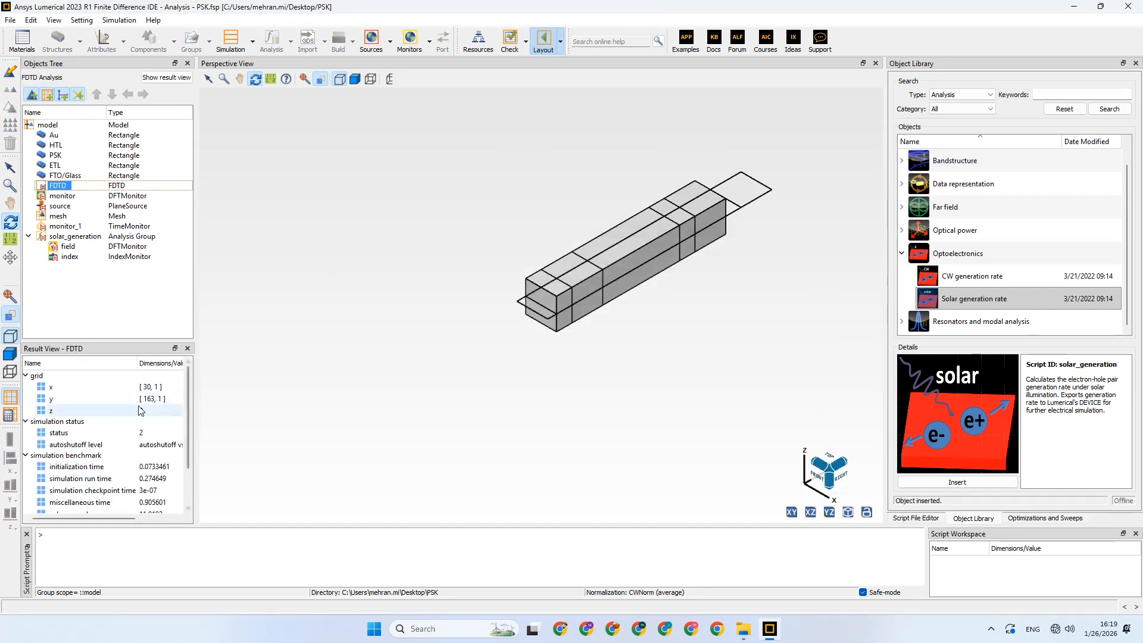
{"action": "left_click", "coordinate": [72, 237]}
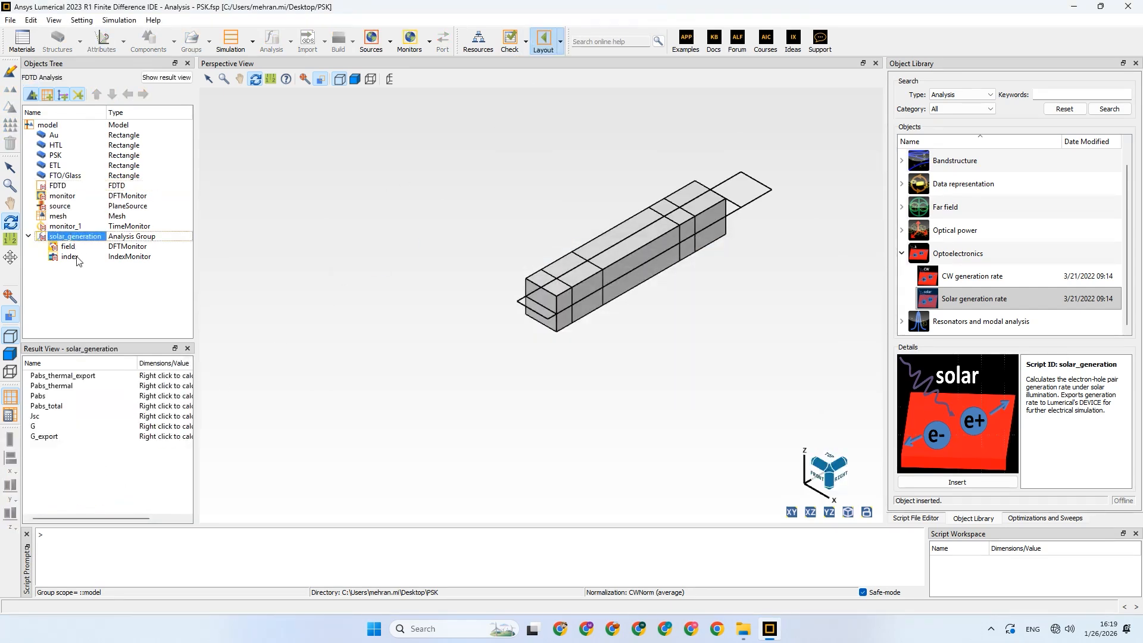
{"action": "right_click", "coordinate": [87, 417]}
{"action": "left_click", "coordinate": [99, 427]}
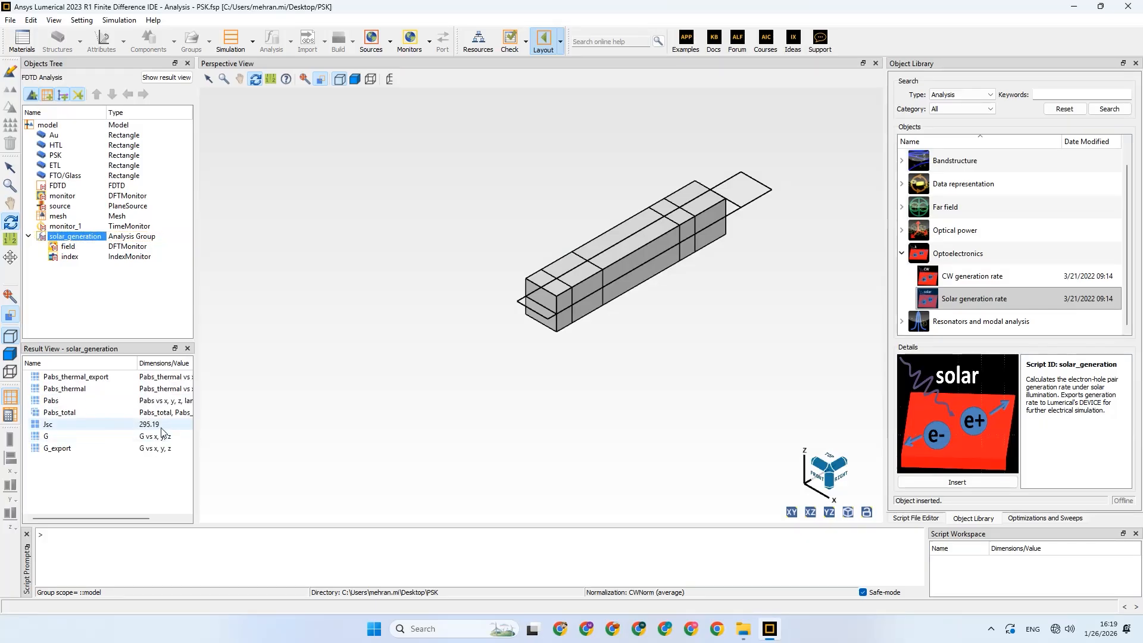
{"action": "left_click", "coordinate": [156, 425]}
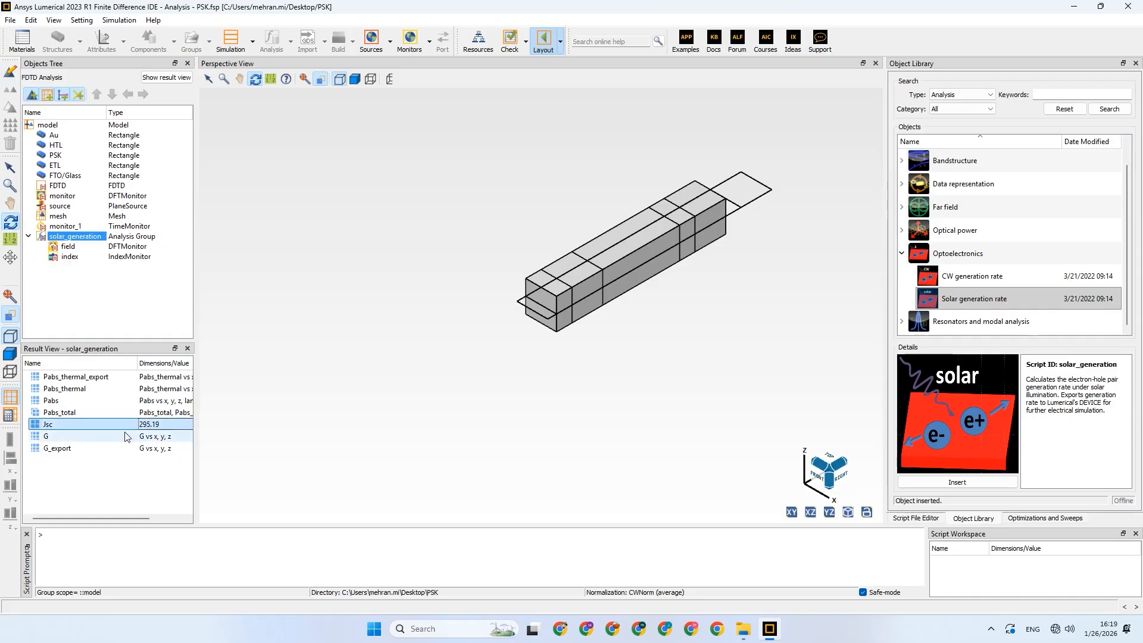
{"action": "left_click_drag", "start_coordinate": [141, 518], "coordinate": [84, 519]}
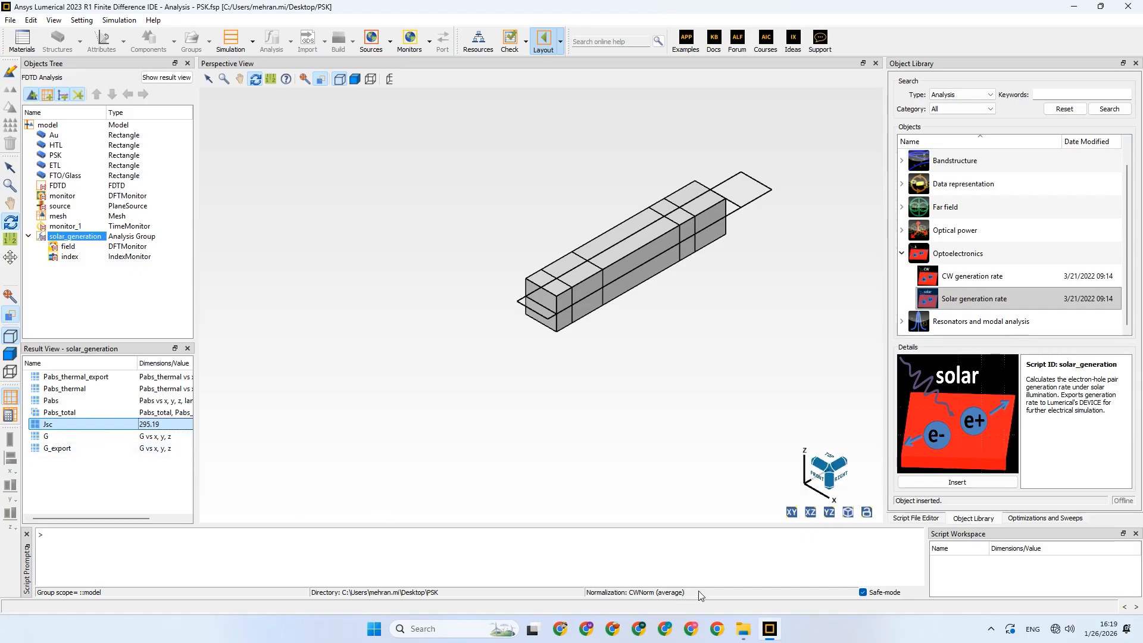
Open Paint and move its window beside the simulation's result list so that Jsc stays readable
{"action": "left_click", "coordinate": [374, 629]}
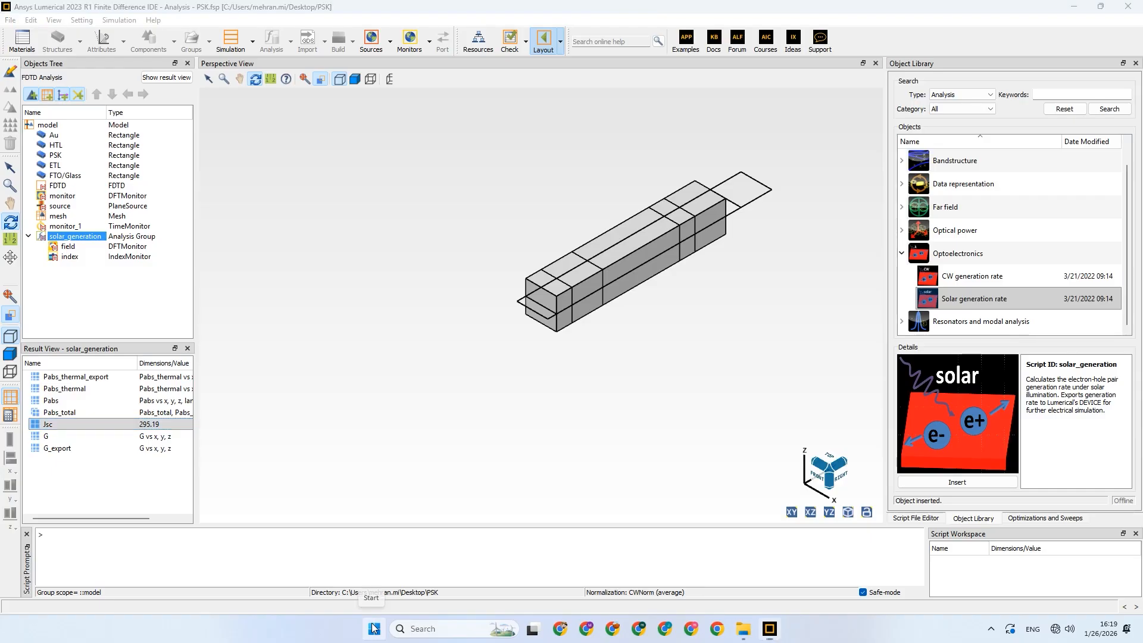
{"action": "type", "text": "Paint"}
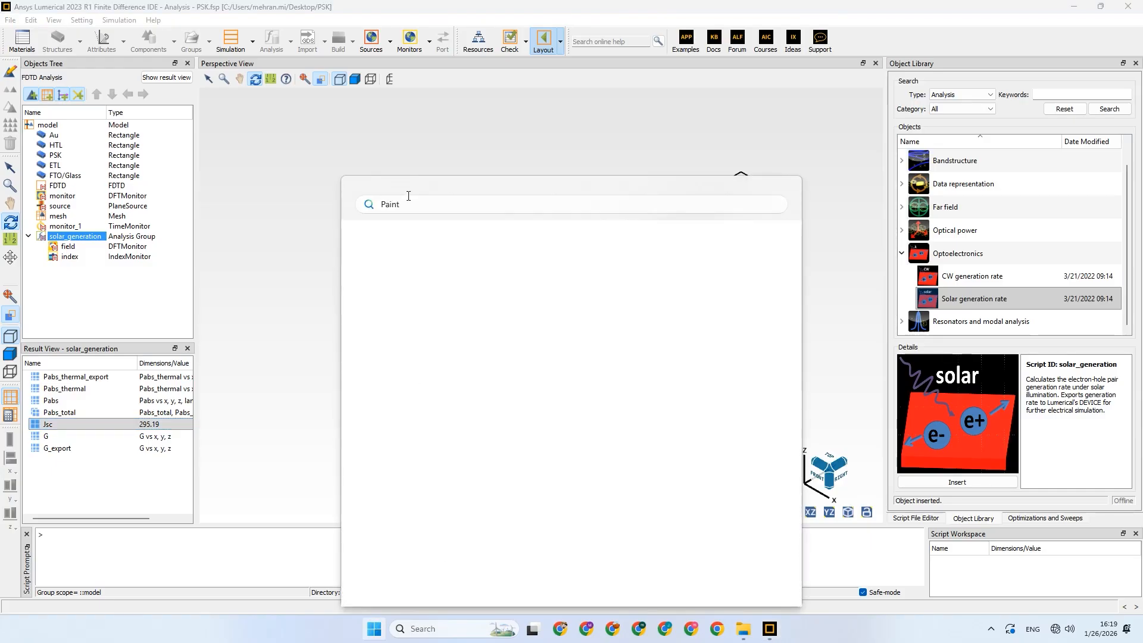
{"action": "key", "text": "Escape"}
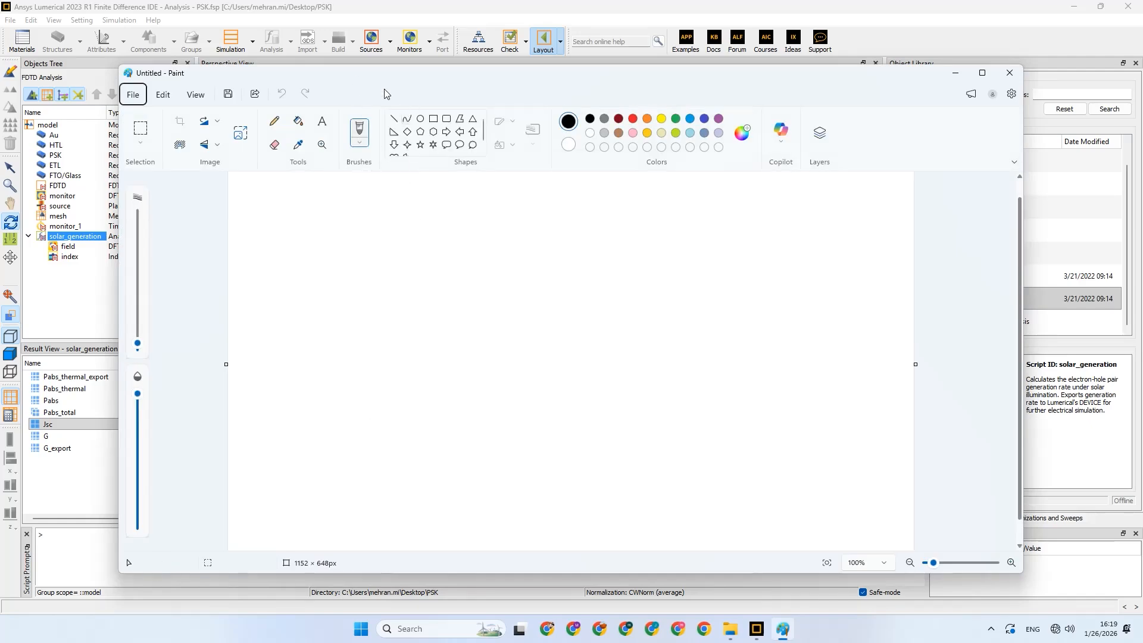
{"action": "left_click_drag", "start_coordinate": [384, 88], "coordinate": [487, 78]}
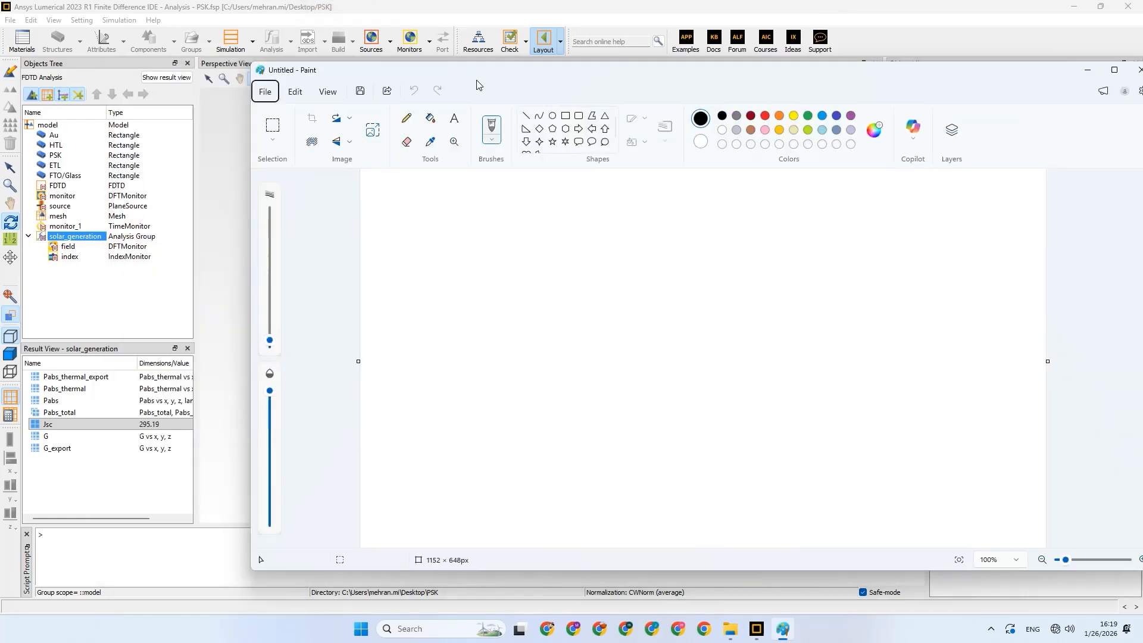
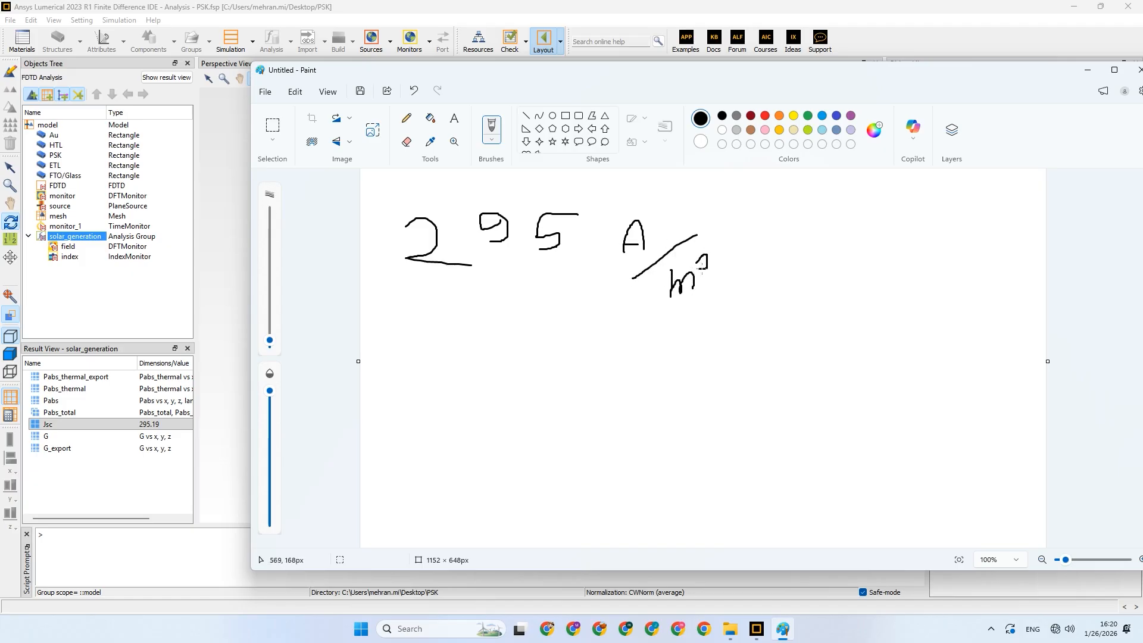
Handwrite the unit conversion of 295 A/m² on the canvas as = mA × 10³ × 10⁻⁴ over cm²
{"action": "left_click_drag", "start_coordinate": [728, 231], "coordinate": [762, 220]}
{"action": "mouse_move", "coordinate": [618, 267]}
{"action": "left_mouse_down"}
{"action": "mouse_move", "coordinate": [606, 317]}
{"action": "mouse_move", "coordinate": [580, 348]}
{"action": "left_mouse_up"}
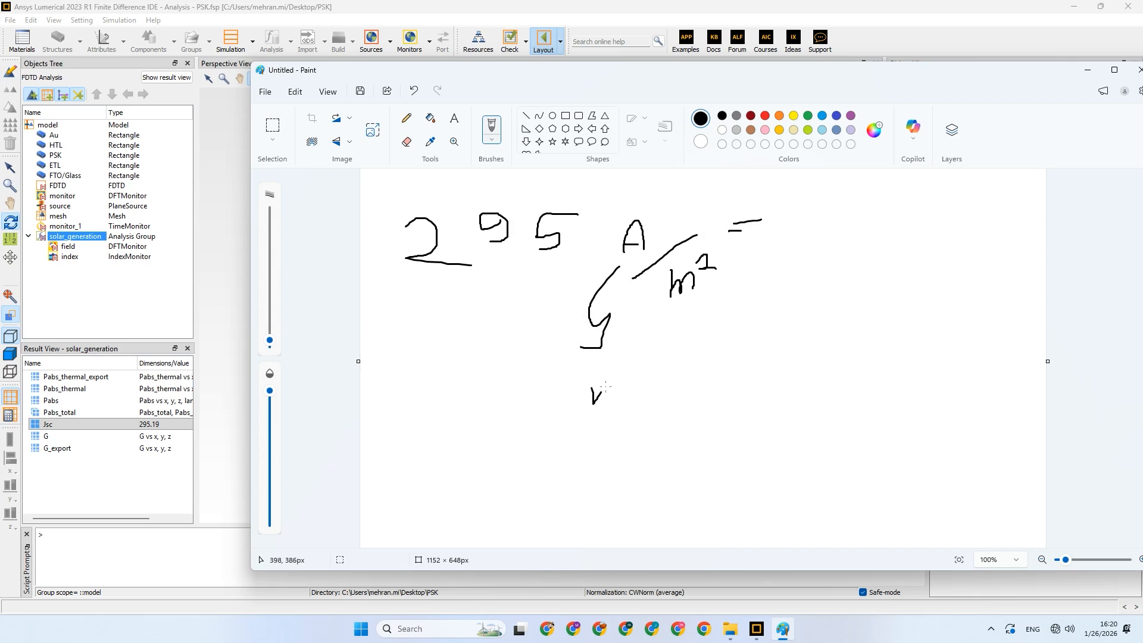
{"action": "mouse_move", "coordinate": [605, 386]}
{"action": "left_mouse_down"}
{"action": "mouse_move", "coordinate": [648, 411]}
{"action": "mouse_move", "coordinate": [682, 410]}
{"action": "left_mouse_up"}
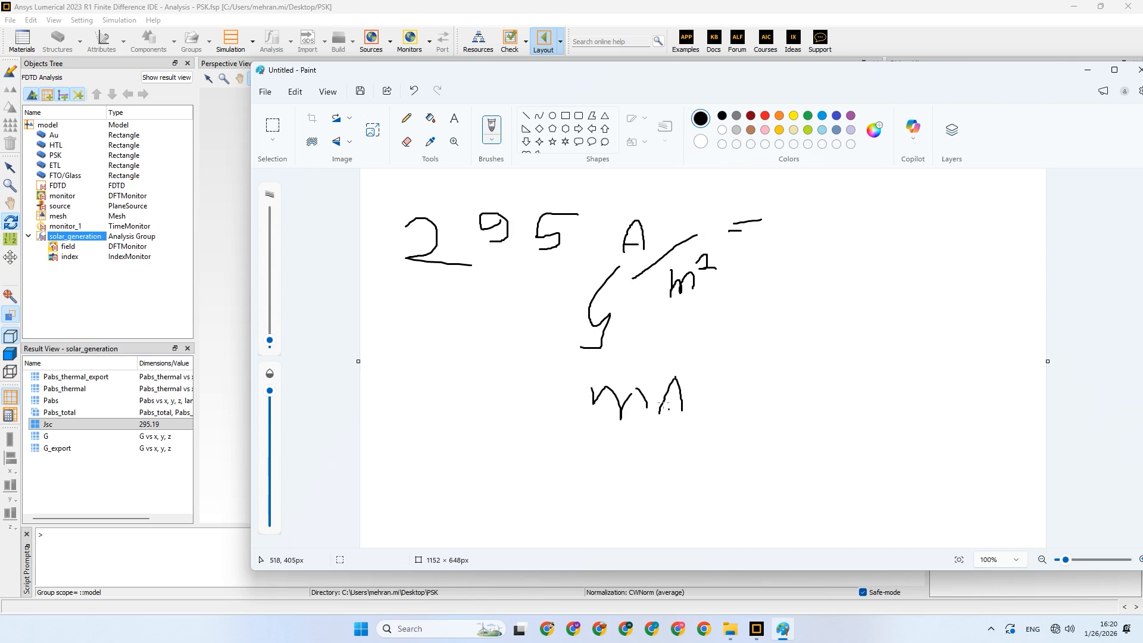
{"action": "mouse_move", "coordinate": [734, 384]}
{"action": "left_mouse_down"}
{"action": "mouse_move", "coordinate": [710, 411]}
{"action": "mouse_move", "coordinate": [723, 407]}
{"action": "left_mouse_up"}
{"action": "left_click_drag", "start_coordinate": [766, 370], "coordinate": [766, 406]}
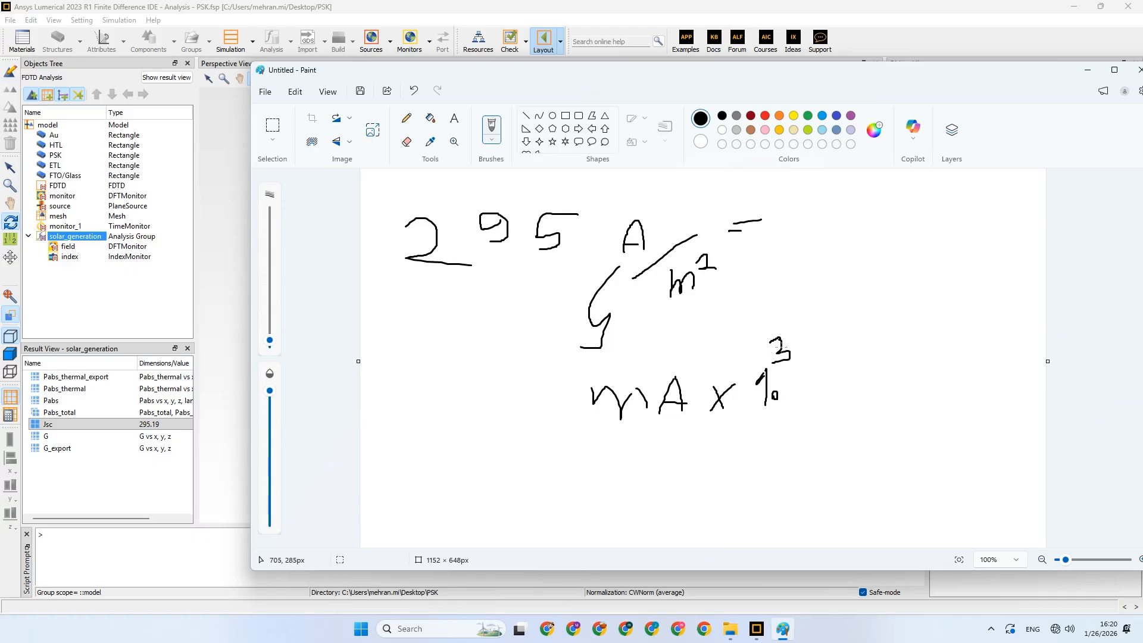
{"action": "left_click_drag", "start_coordinate": [809, 370], "coordinate": [801, 394]}
{"action": "left_click_drag", "start_coordinate": [597, 433], "coordinate": [910, 432]}
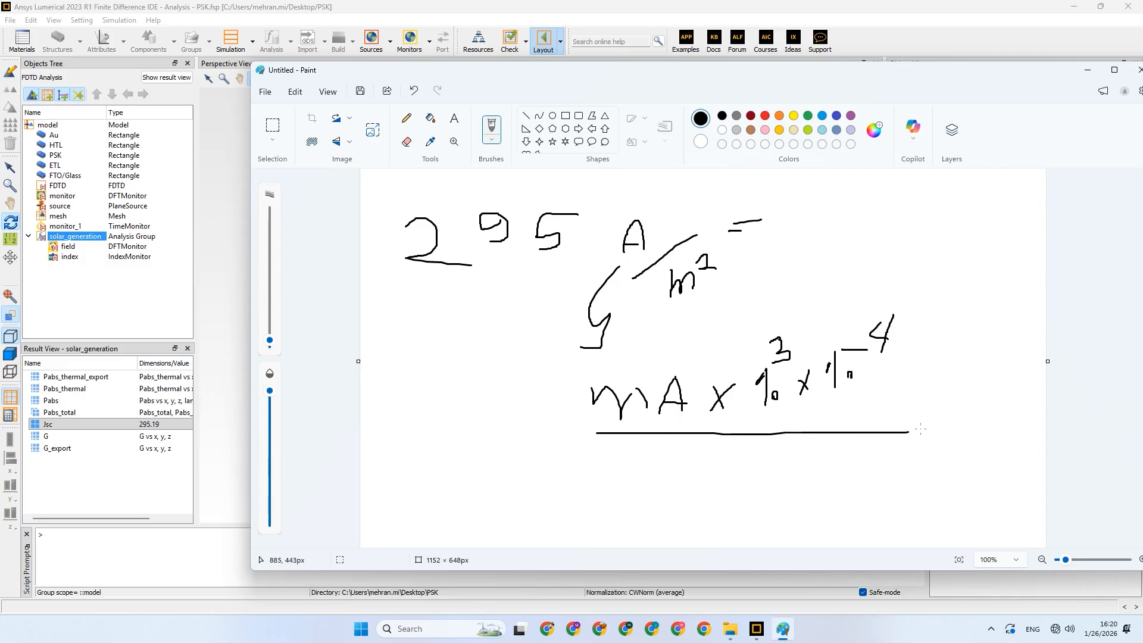
{"action": "mouse_move", "coordinate": [694, 460]}
{"action": "left_mouse_down"}
{"action": "mouse_move", "coordinate": [697, 477]}
{"action": "mouse_move", "coordinate": [757, 479]}
{"action": "left_mouse_up"}
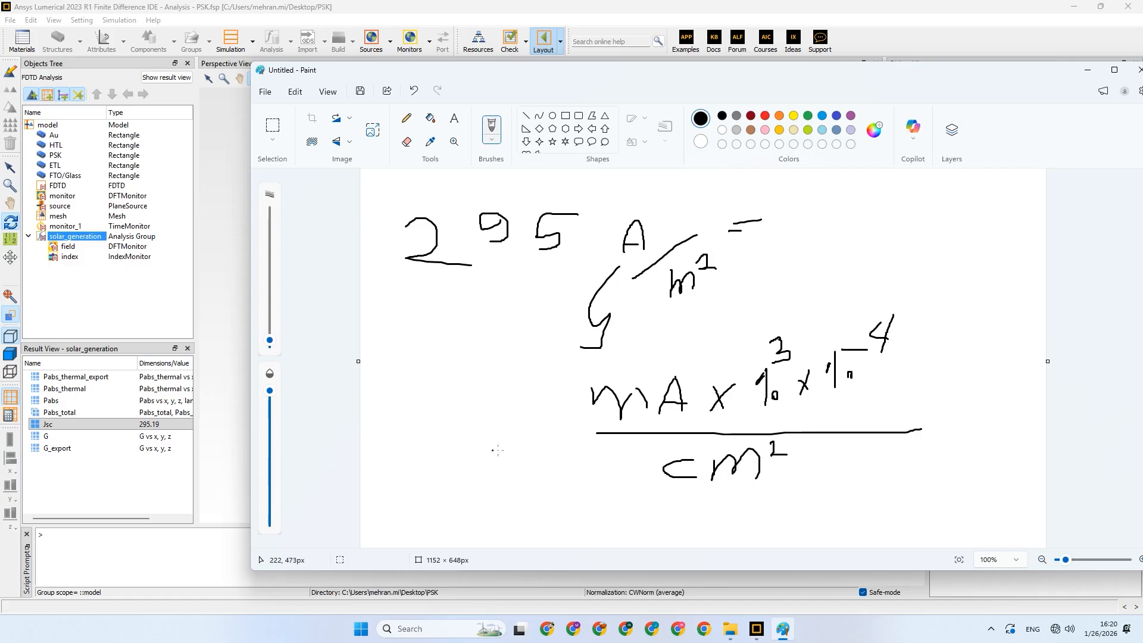
Handwrite the converted value 29.5 in front of mA/cm², circle the result, and return to Lumerical FDTD
{"action": "mouse_move", "coordinate": [498, 450]}
{"action": "left_mouse_down"}
{"action": "mouse_move", "coordinate": [443, 455]}
{"action": "mouse_move", "coordinate": [453, 470]}
{"action": "left_mouse_up"}
{"action": "mouse_move", "coordinate": [405, 379]}
{"action": "left_mouse_down"}
{"action": "mouse_move", "coordinate": [421, 406]}
{"action": "mouse_move", "coordinate": [433, 382]}
{"action": "left_mouse_up"}
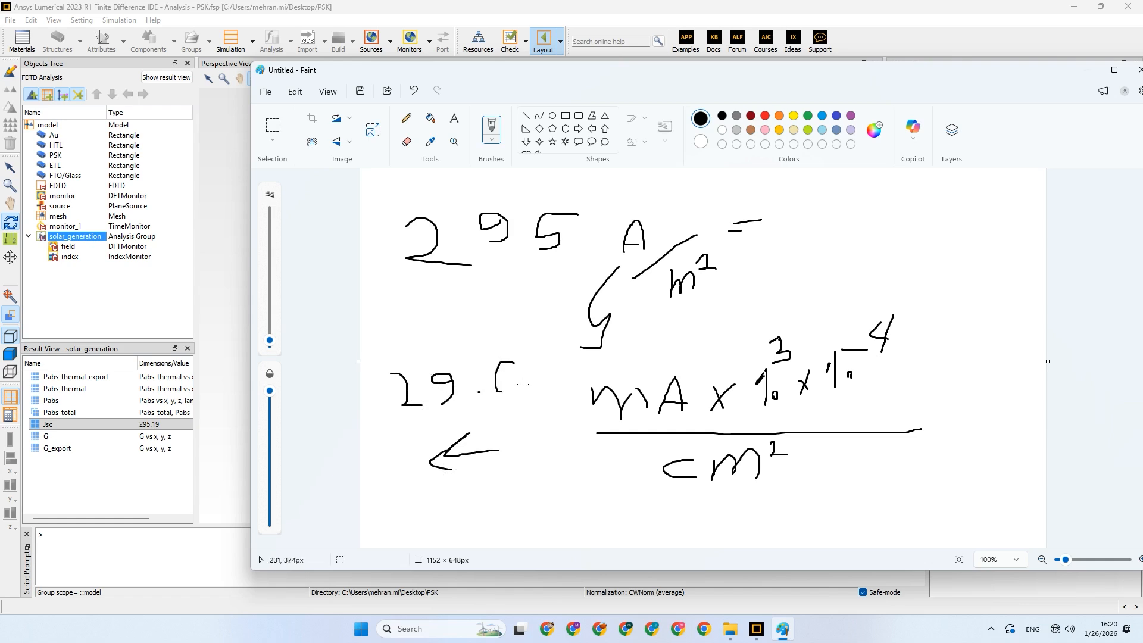
{"action": "left_click_drag", "start_coordinate": [498, 391], "coordinate": [501, 406]}
{"action": "mouse_move", "coordinate": [791, 496]}
{"action": "left_mouse_down"}
{"action": "mouse_move", "coordinate": [789, 441]}
{"action": "mouse_move", "coordinate": [686, 419]}
{"action": "mouse_move", "coordinate": [515, 352]}
{"action": "mouse_move", "coordinate": [490, 481]}
{"action": "left_mouse_up"}
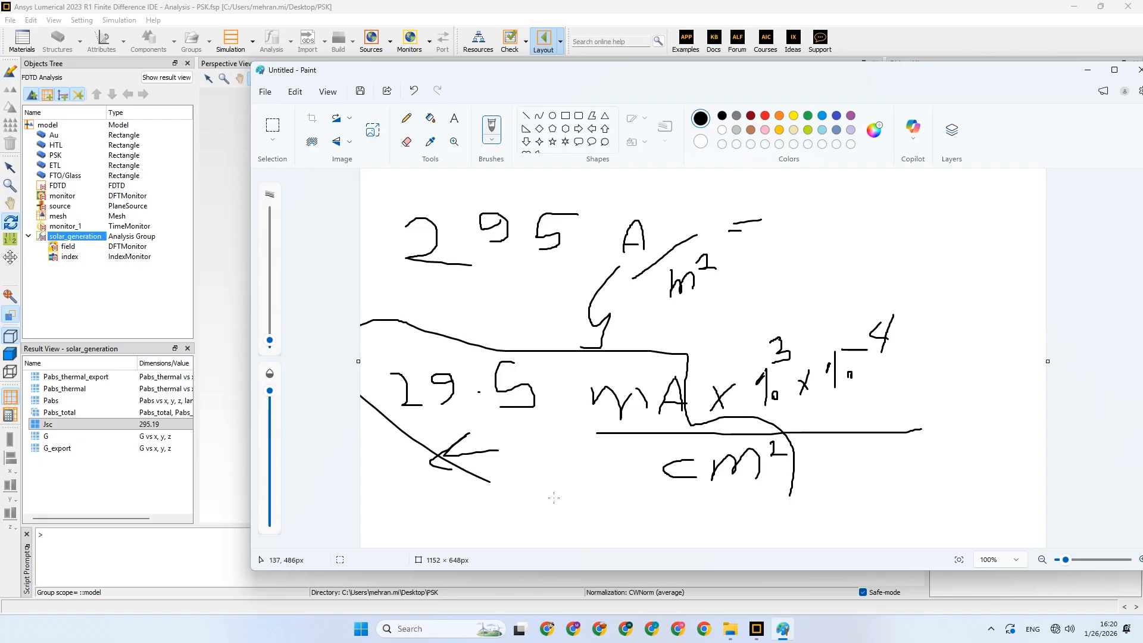
{"action": "mouse_move", "coordinate": [554, 498]}
{"action": "left_mouse_down"}
{"action": "mouse_move", "coordinate": [785, 504]}
{"action": "mouse_move", "coordinate": [804, 484]}
{"action": "left_mouse_up"}
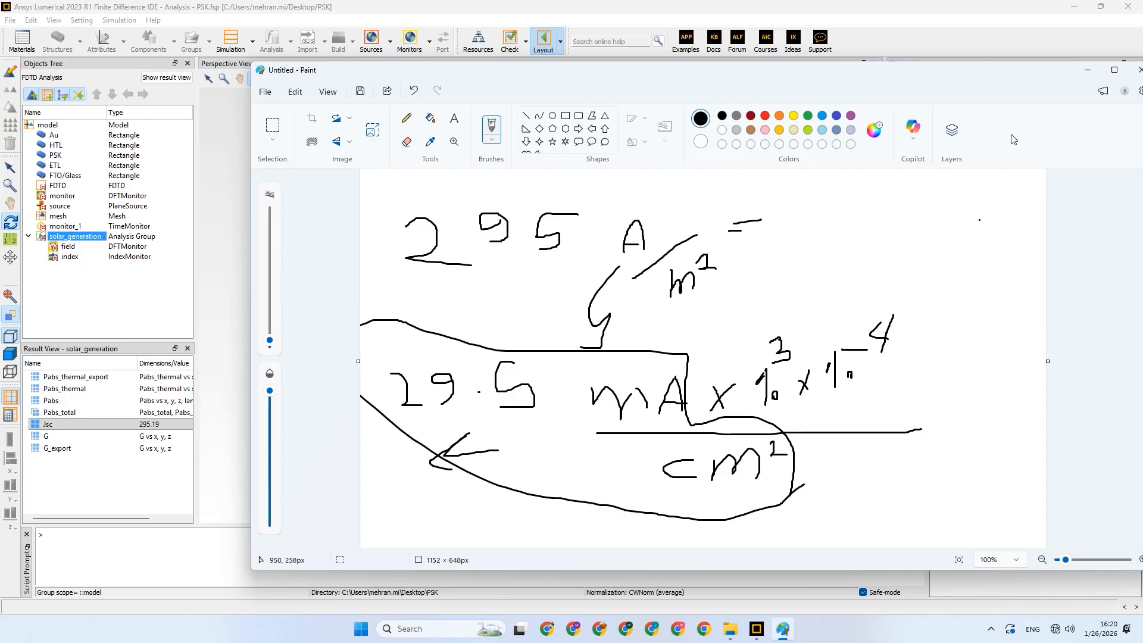
{"action": "left_click", "coordinate": [1086, 70]}
Calculate the G and G_export results of the solar_generation group
{"action": "left_click", "coordinate": [90, 437]}
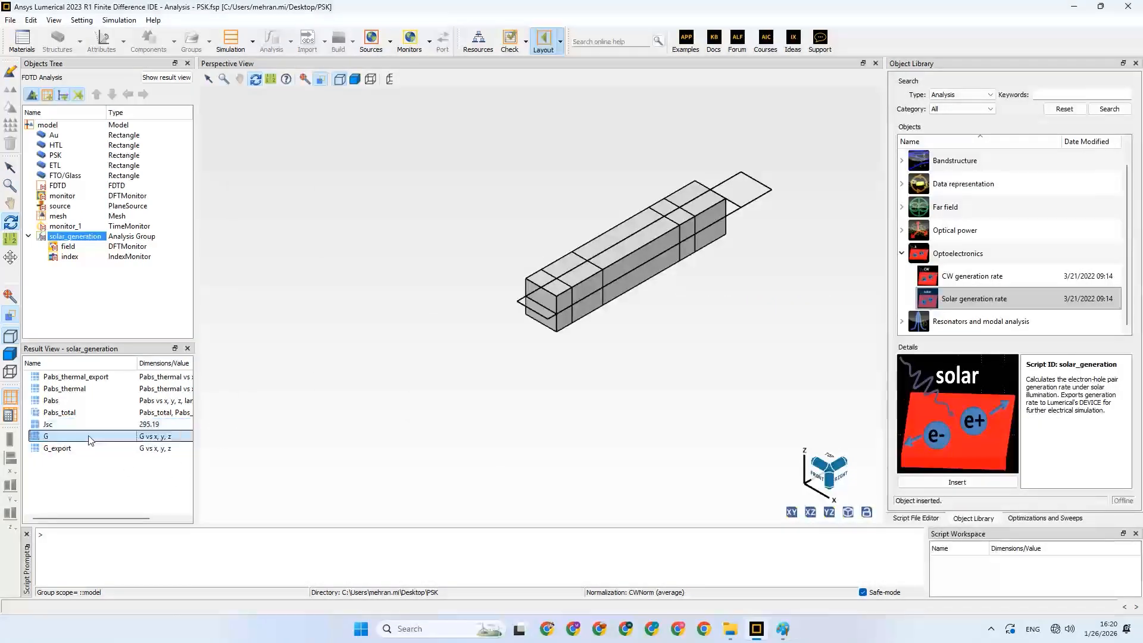
{"action": "right_click", "coordinate": [90, 439]}
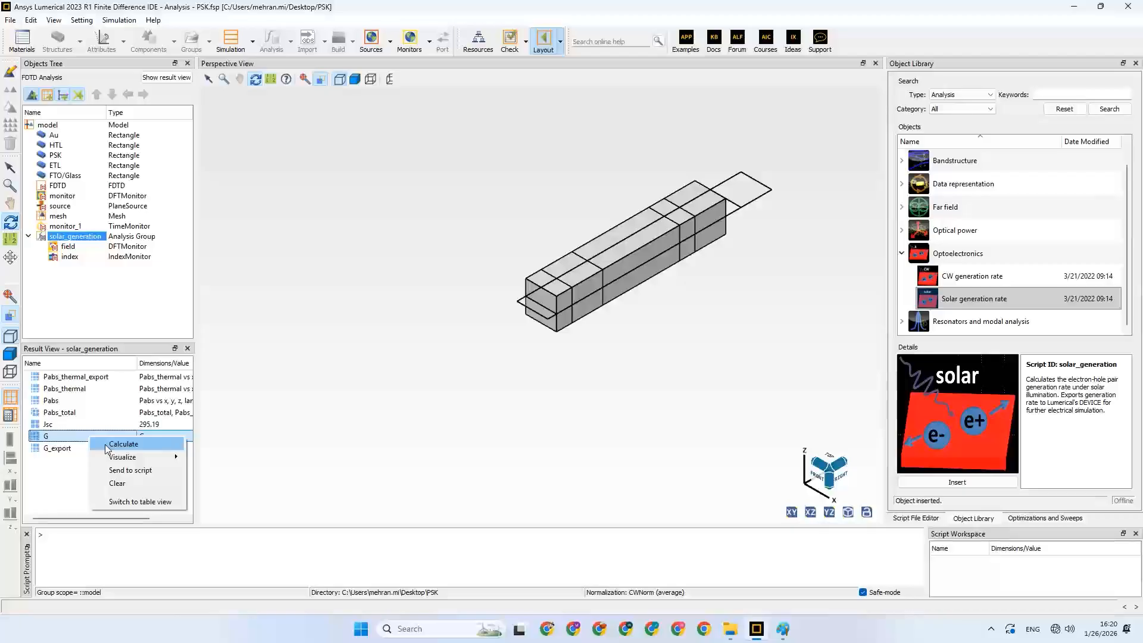
{"action": "left_click", "coordinate": [105, 445]}
{"action": "left_click", "coordinate": [83, 449]}
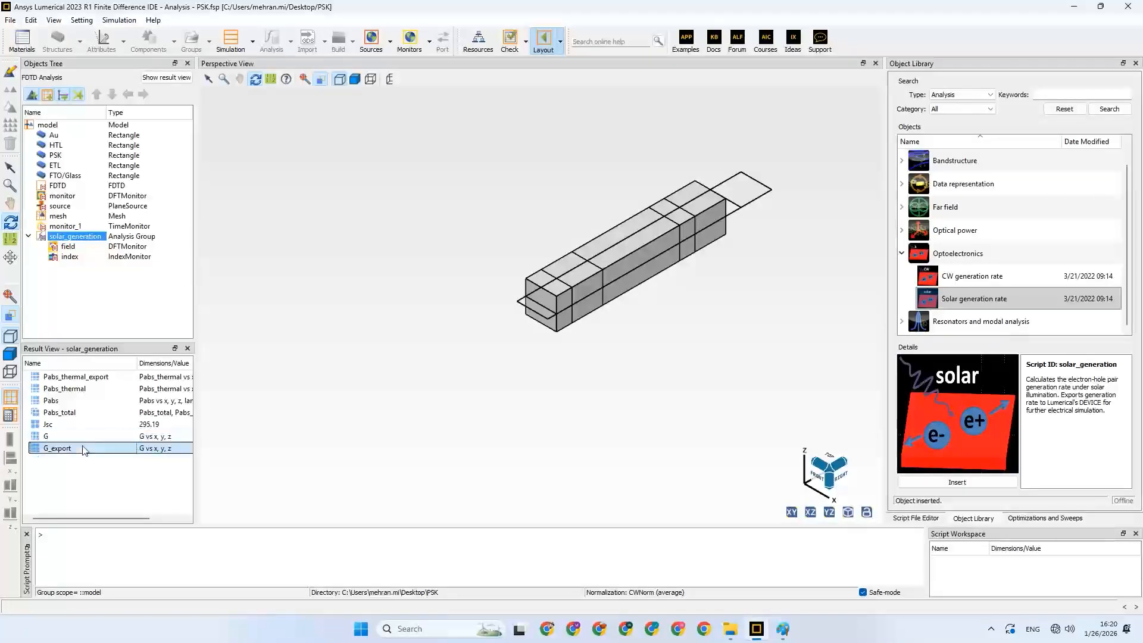
{"action": "right_click", "coordinate": [84, 448]}
{"action": "left_click", "coordinate": [100, 454]}
Visualize the G_export generation rate as an image plot over x and y, and close the visualizer
{"action": "right_click", "coordinate": [93, 451]}
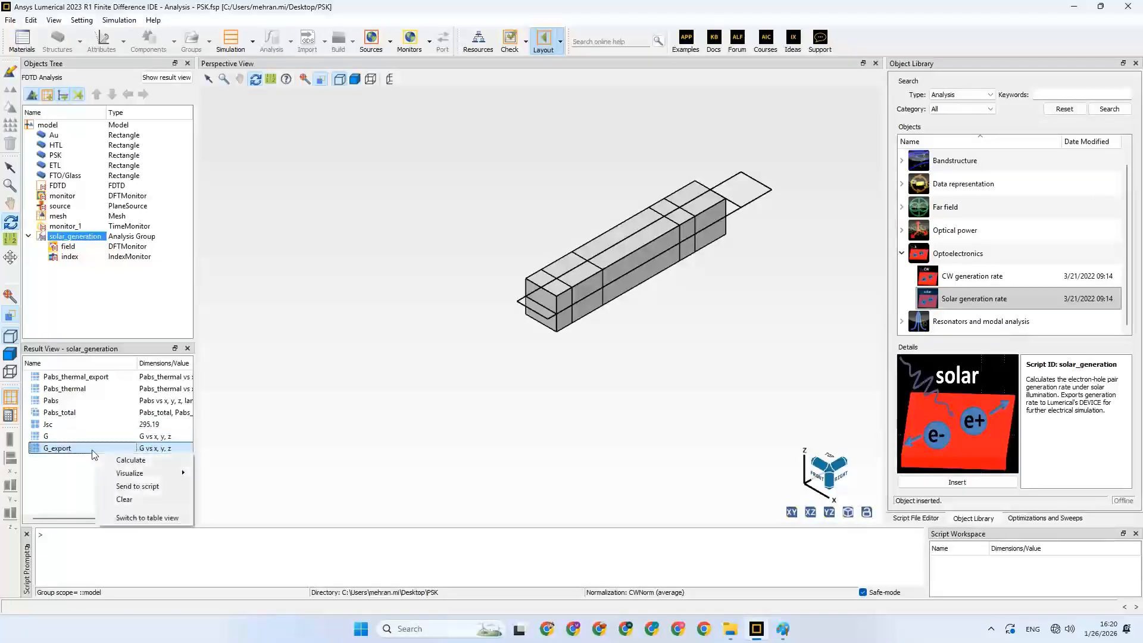
{"action": "mouse_move", "coordinate": [149, 473]}
{"action": "left_click", "coordinate": [214, 474]}
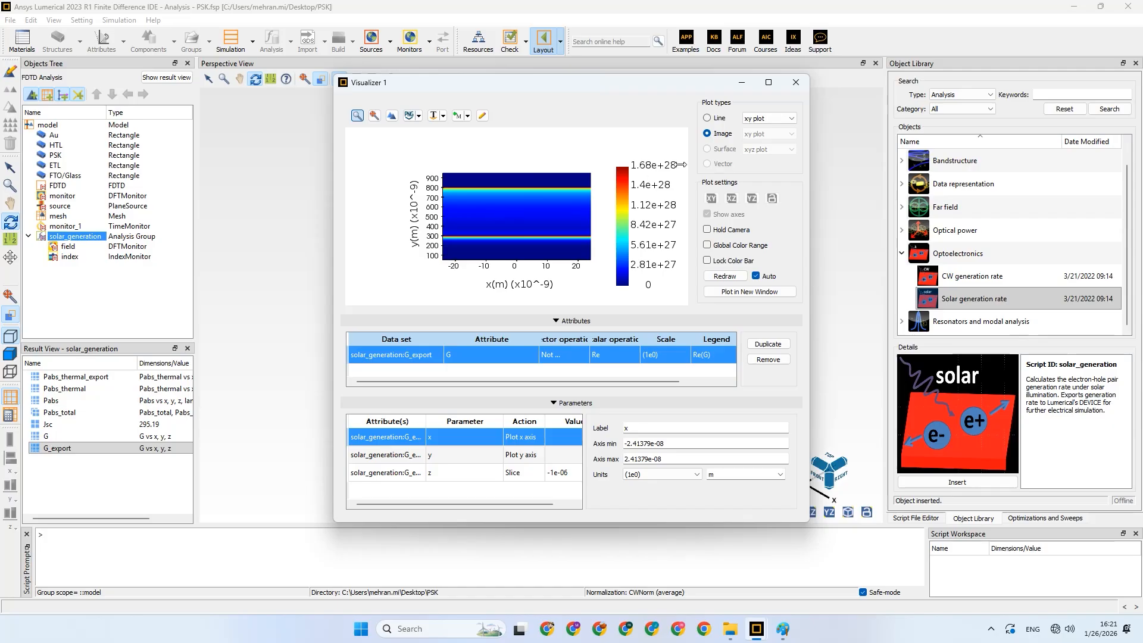
{"action": "left_click", "coordinate": [796, 84]}
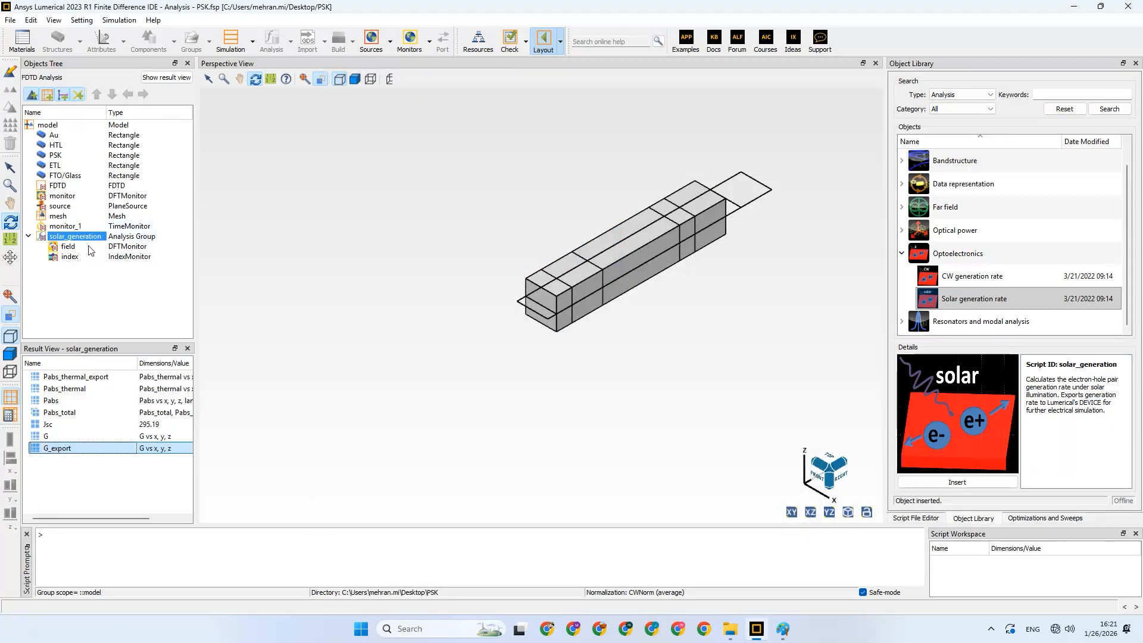
Open the solar_generation group's analysis variables, switch to layout mode, and select the G export filename
{"action": "right_click", "coordinate": [84, 239]}
{"action": "left_click", "coordinate": [107, 249]}
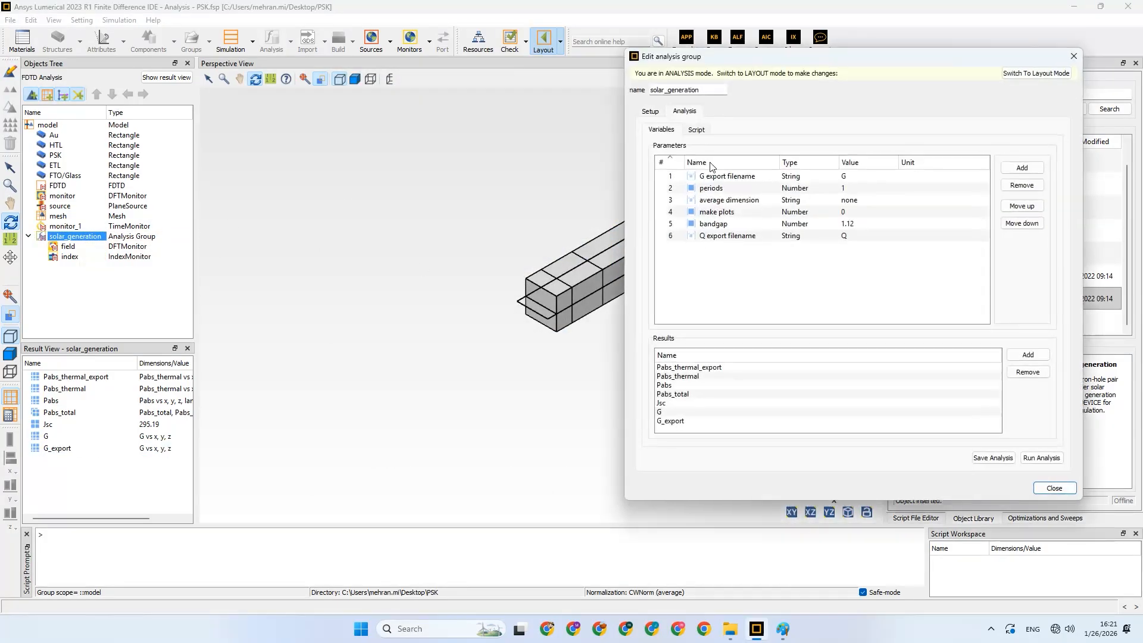
{"action": "left_click_drag", "start_coordinate": [765, 64], "coordinate": [495, 84]}
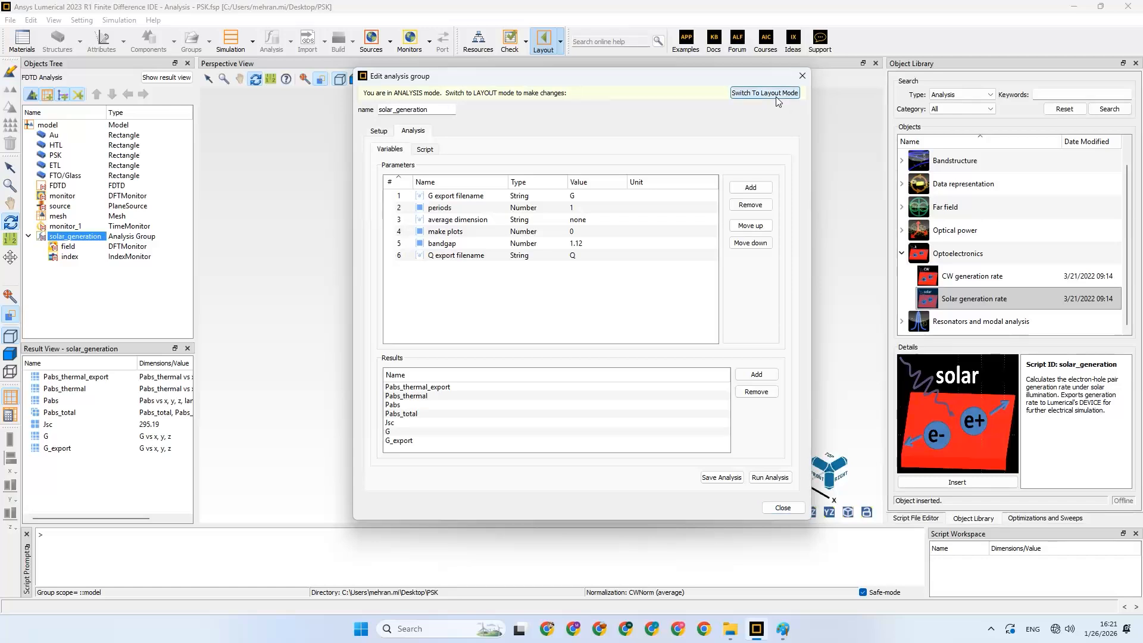
{"action": "left_click", "coordinate": [776, 95]}
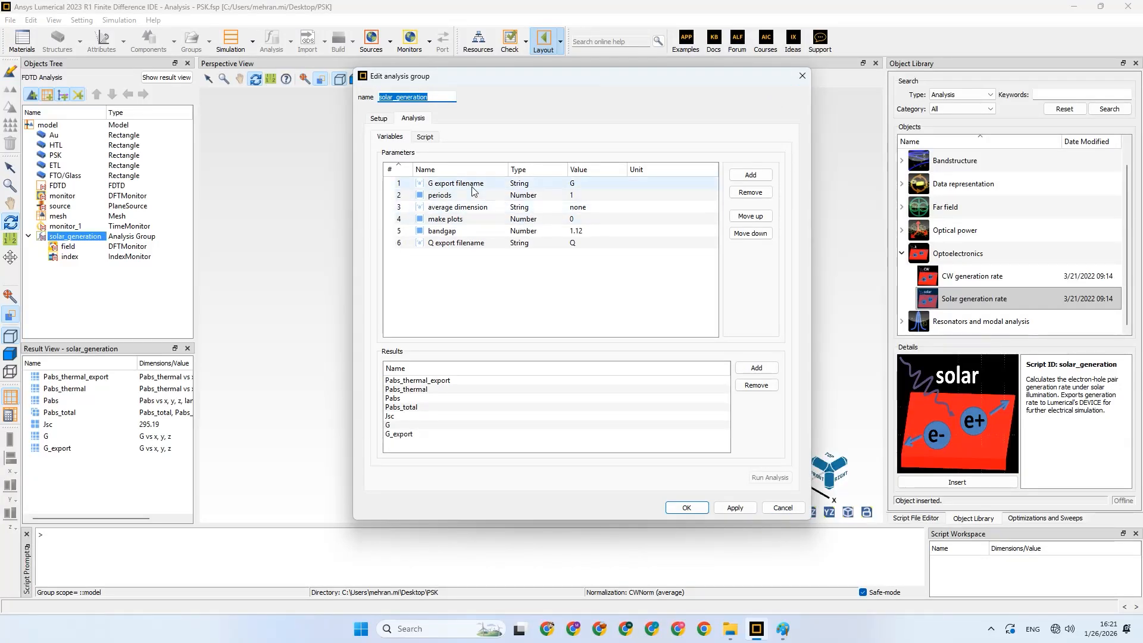
{"action": "double_click", "coordinate": [581, 185]}
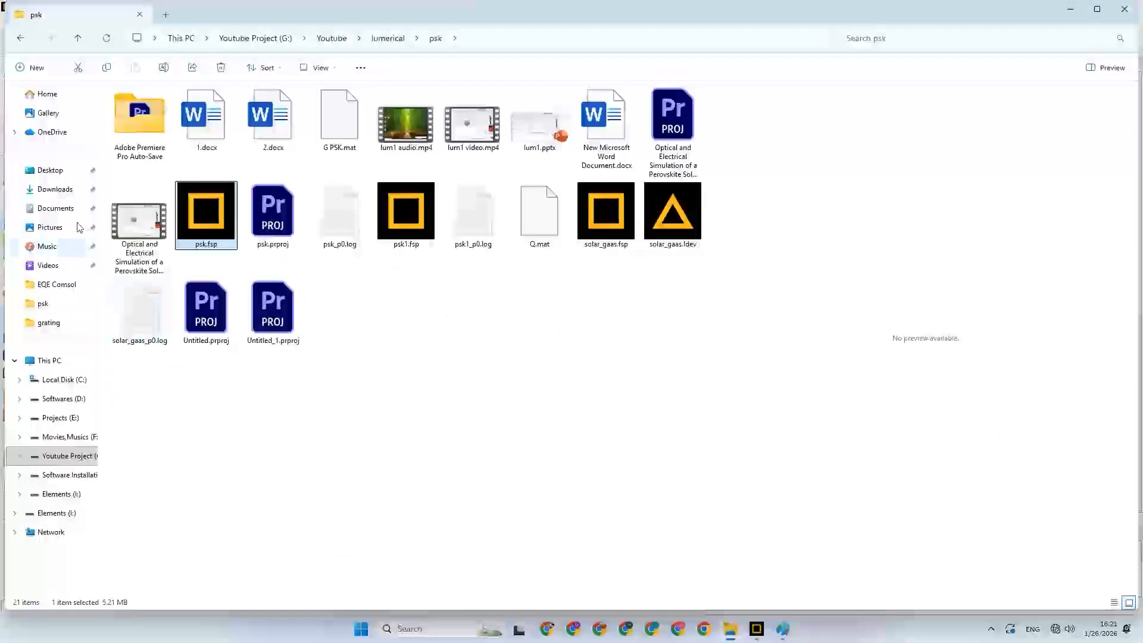
Check the exported G.mat and Q.mat files in the desktop's PSK folder, and return to Lumerical FDTD
{"action": "left_click", "coordinate": [51, 170]}
{"action": "double_click", "coordinate": [156, 133]}
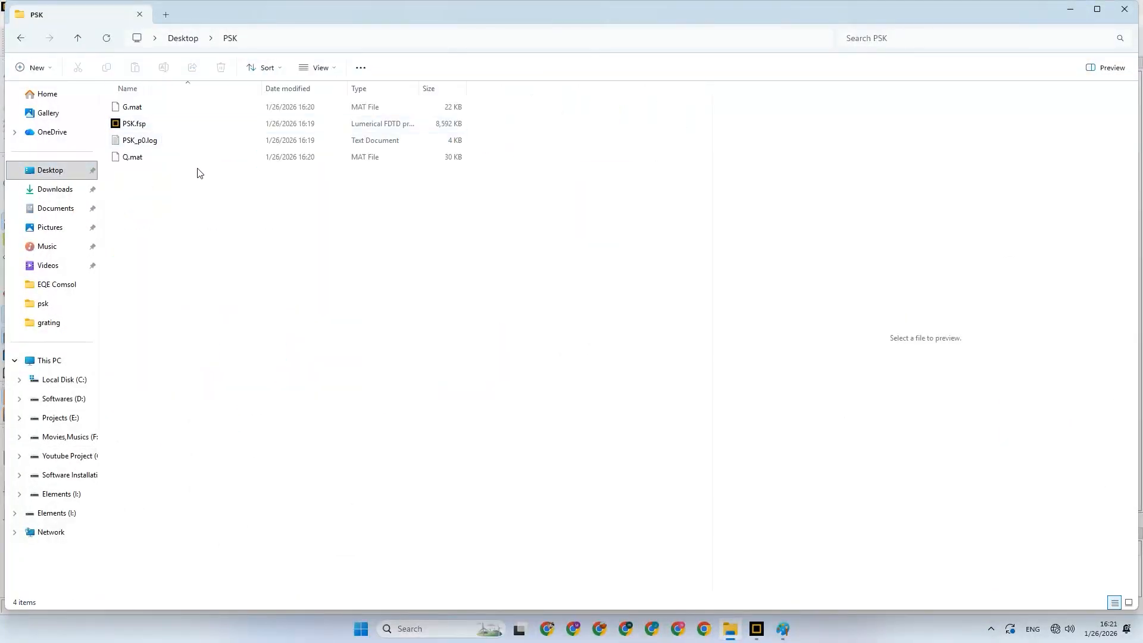
{"action": "left_click", "coordinate": [159, 108]}
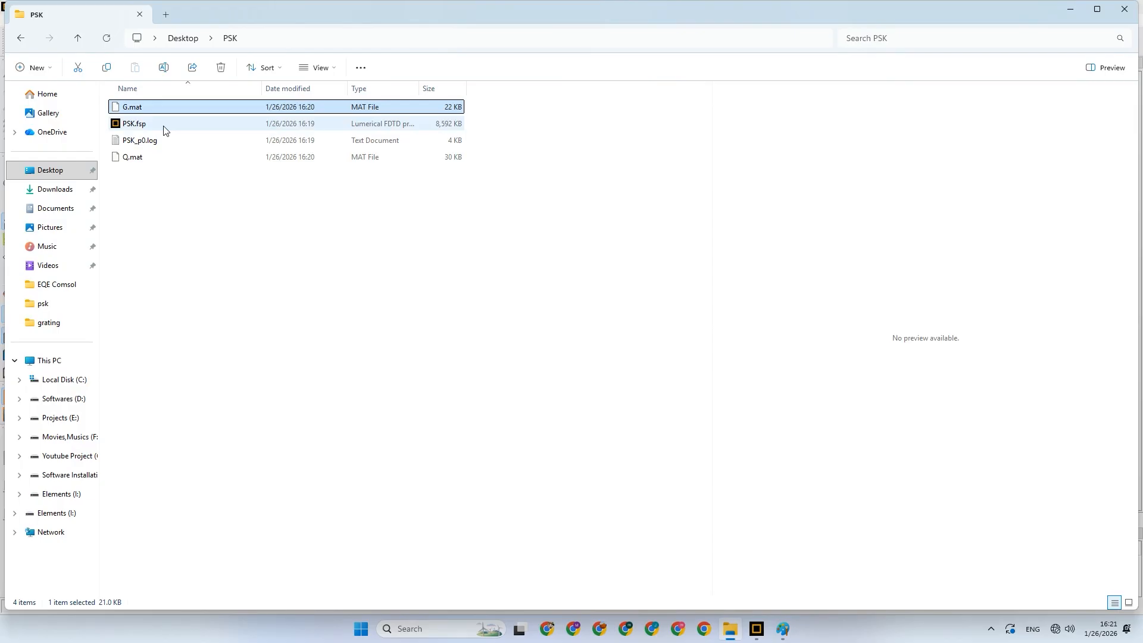
{"action": "left_click", "coordinate": [172, 162]}
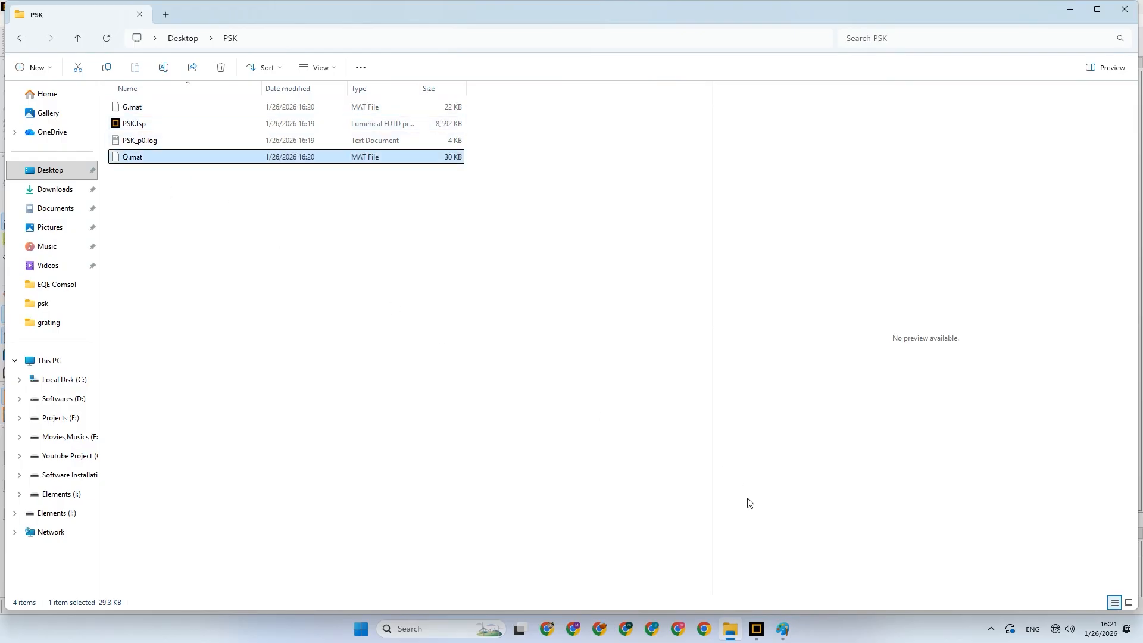
{"action": "left_click", "coordinate": [752, 630]}
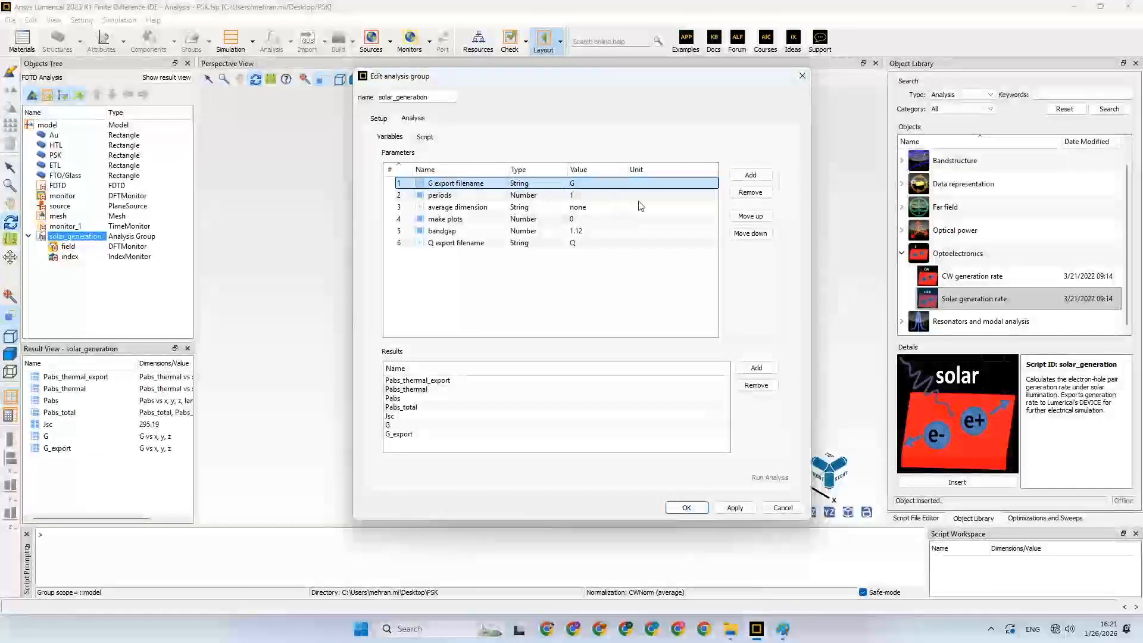
Cancel the analysis group dialog, close the FDTD project, and launch Lumerical CHARGE from the desktop
{"action": "left_click", "coordinate": [780, 508]}
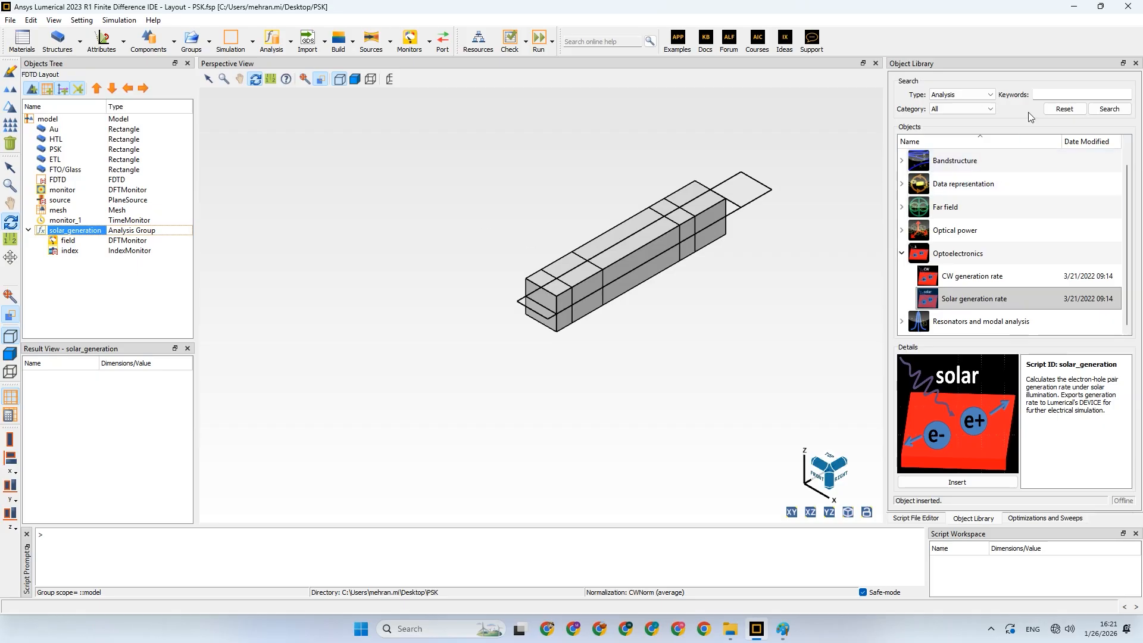
{"action": "left_click", "coordinate": [1129, 7]}
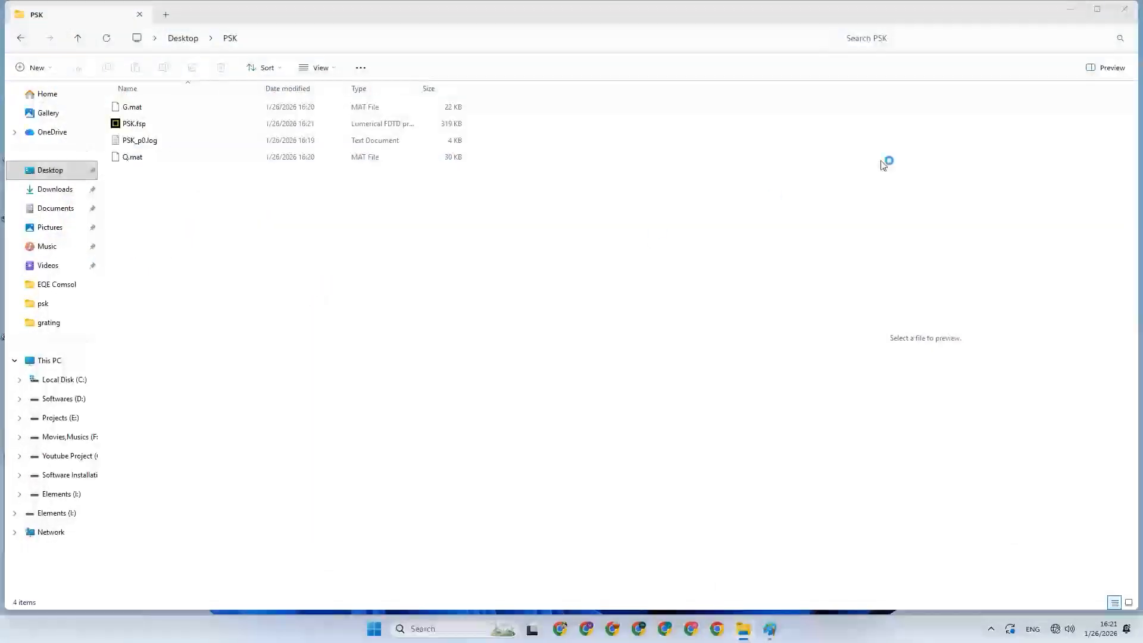
{"action": "left_click", "coordinate": [1069, 10]}
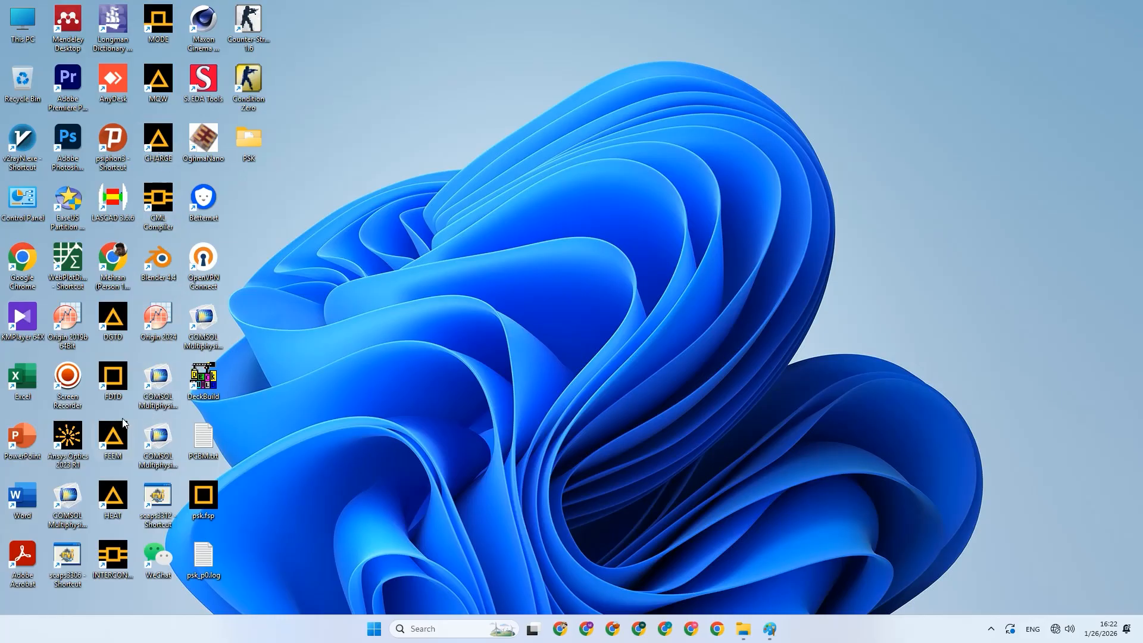
{"action": "double_click", "coordinate": [166, 154]}
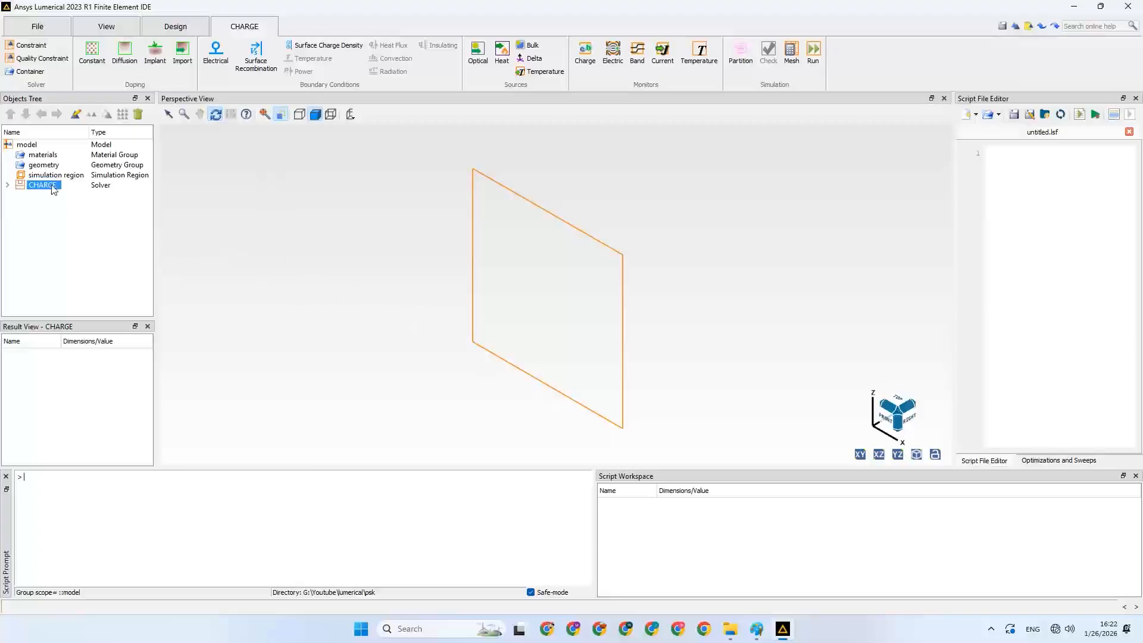
View the CHARGE solver's boundary conditions group and look through the view and design tools
{"action": "left_click", "coordinate": [7, 185]}
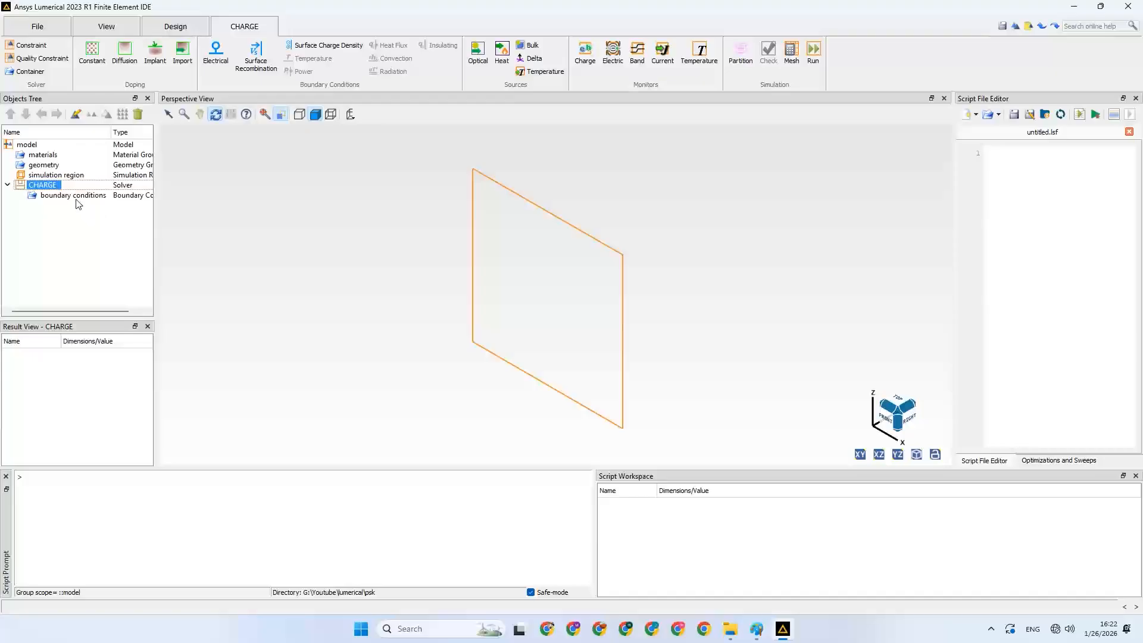
{"action": "left_click", "coordinate": [113, 27]}
{"action": "left_click", "coordinate": [175, 26]}
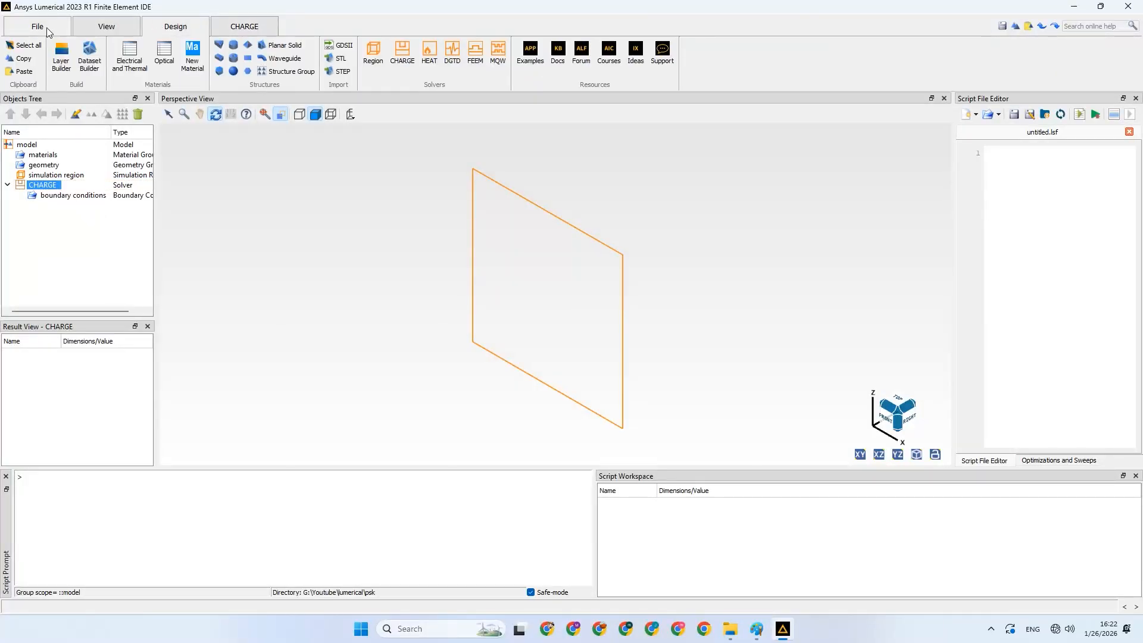
Start saving the new finite element project under a new name in the desktop's PSK folder
{"action": "left_click", "coordinate": [44, 27]}
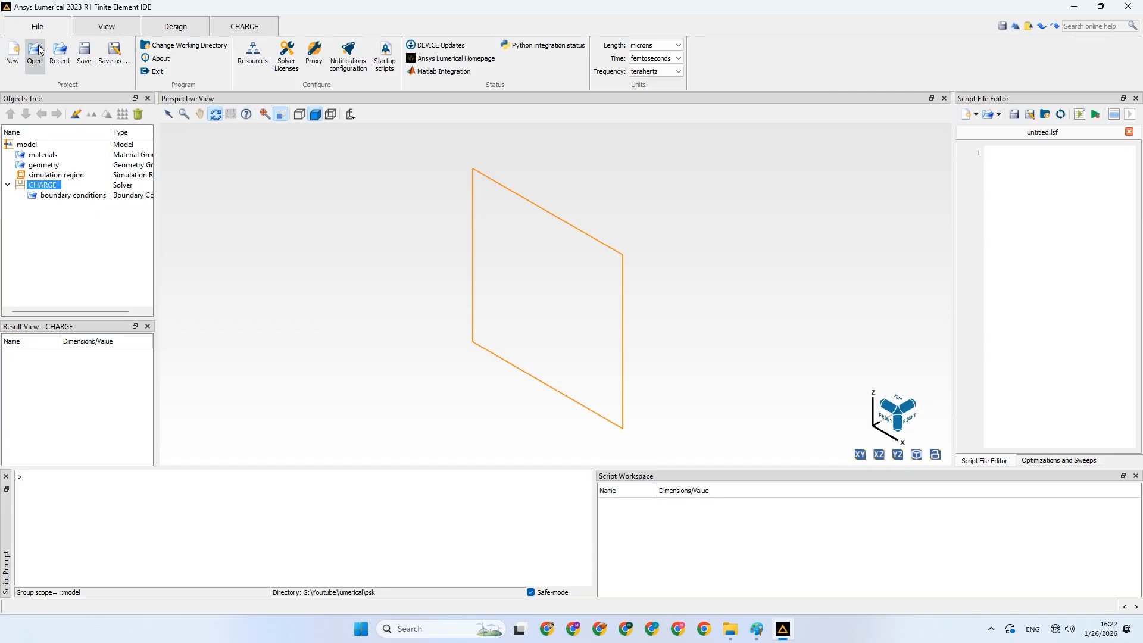
{"action": "left_click", "coordinate": [111, 60]}
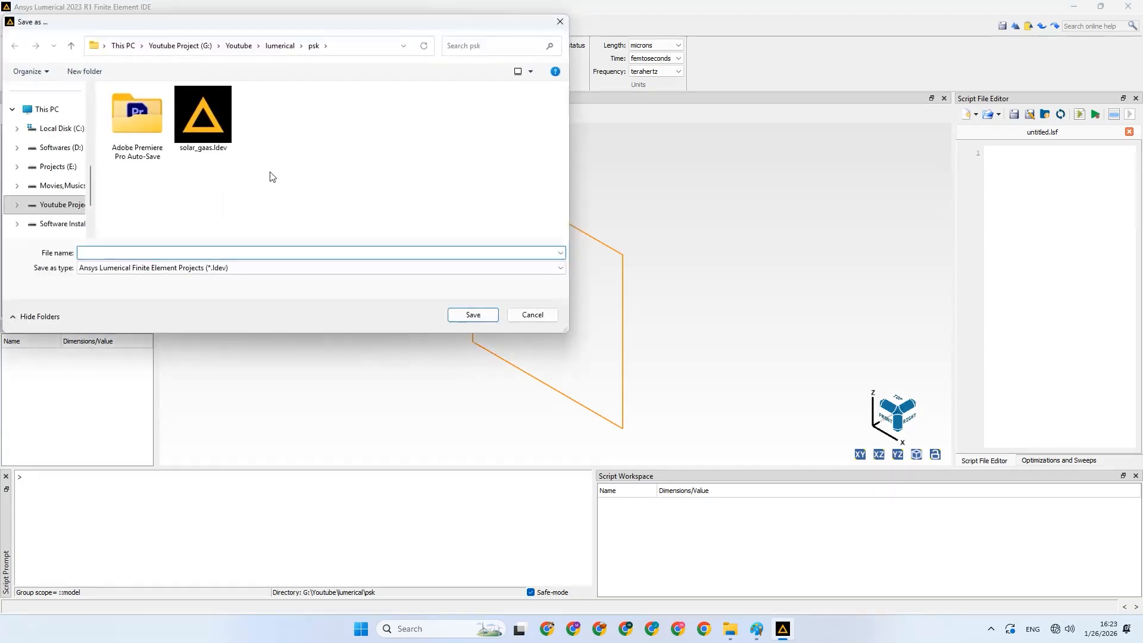
{"action": "scroll", "coordinate": [62, 179], "scroll_direction": "up", "scroll_amount": 5}
{"action": "left_click", "coordinate": [47, 111]}
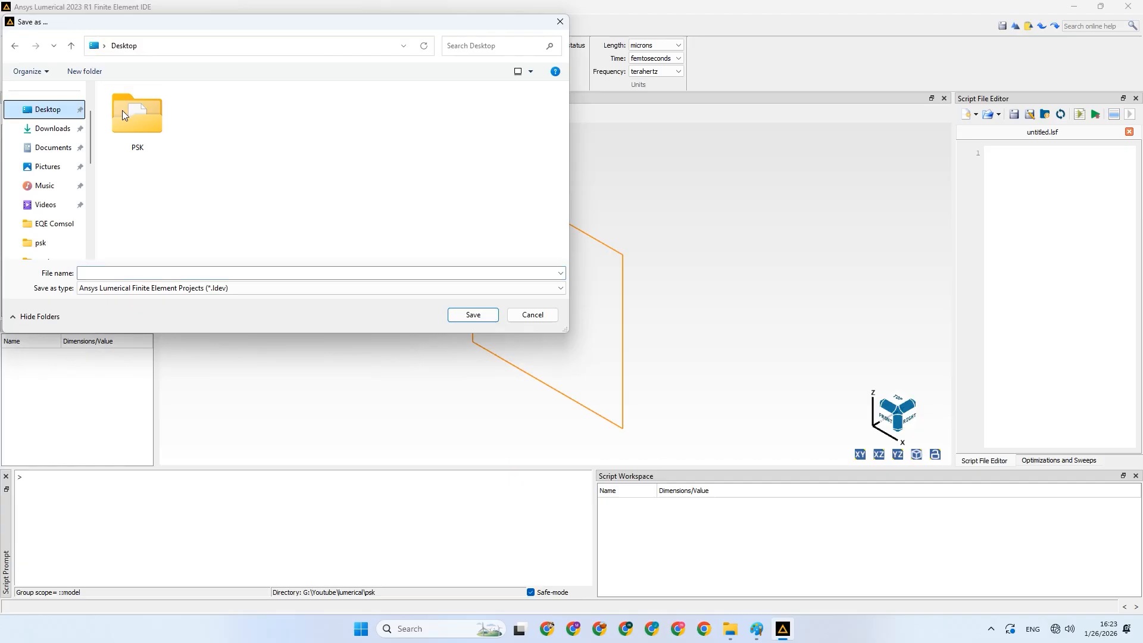
{"action": "double_click", "coordinate": [158, 113]}
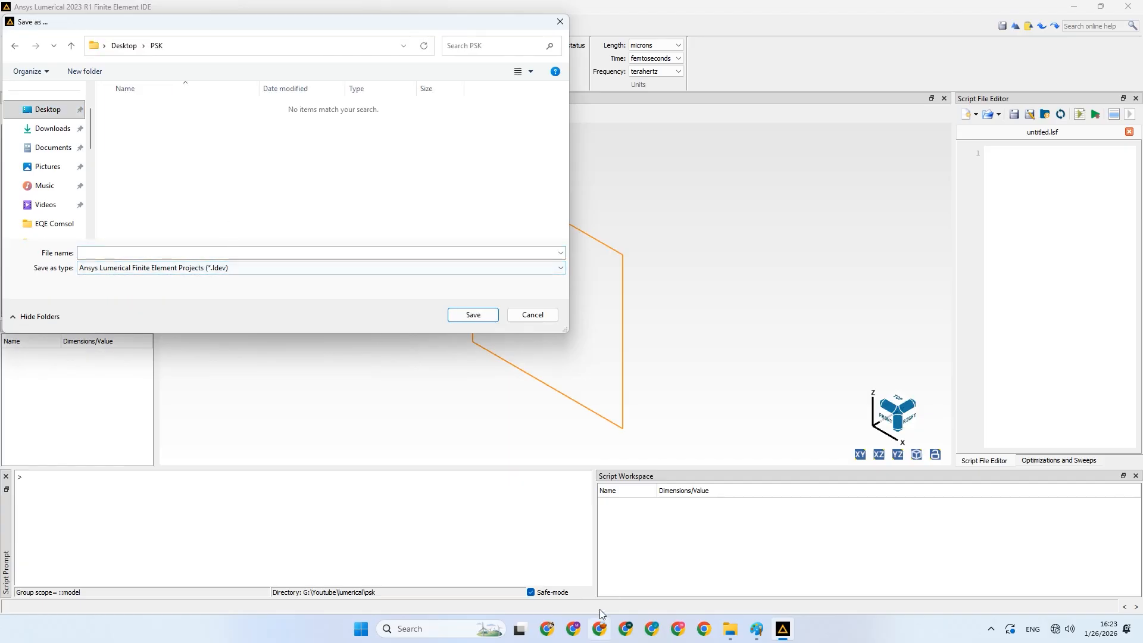
Check the FDTD project's file name in the desktop's PSK folder, and return to the save dialog in Lumerical CHARGE
{"action": "left_click", "coordinate": [730, 636]}
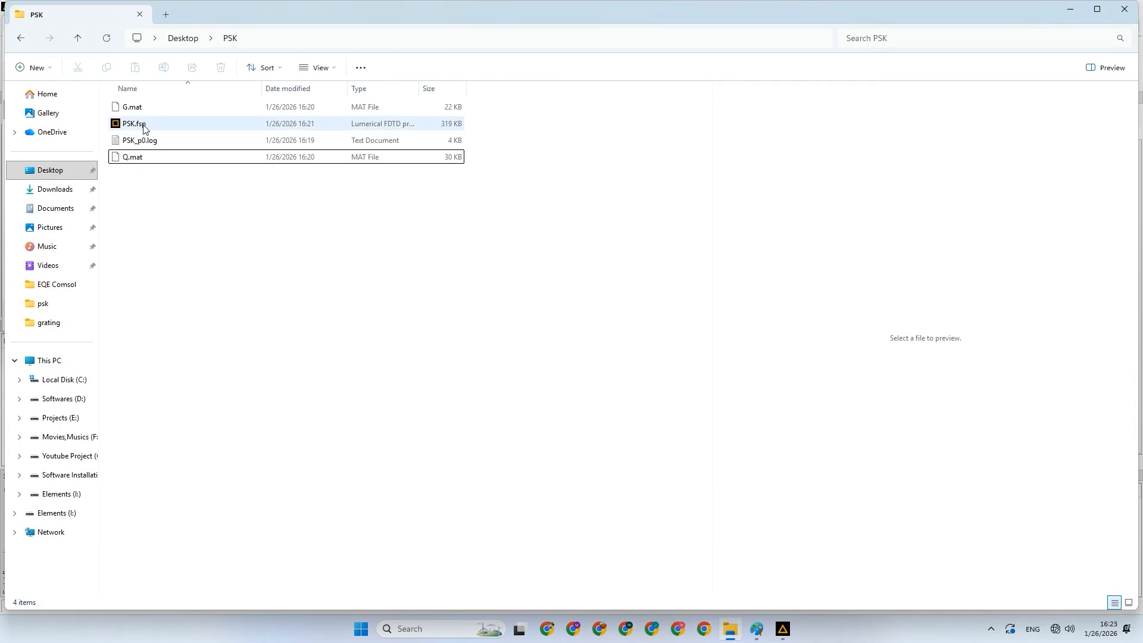
{"action": "left_click", "coordinate": [161, 129]}
{"action": "left_click", "coordinate": [161, 127]}
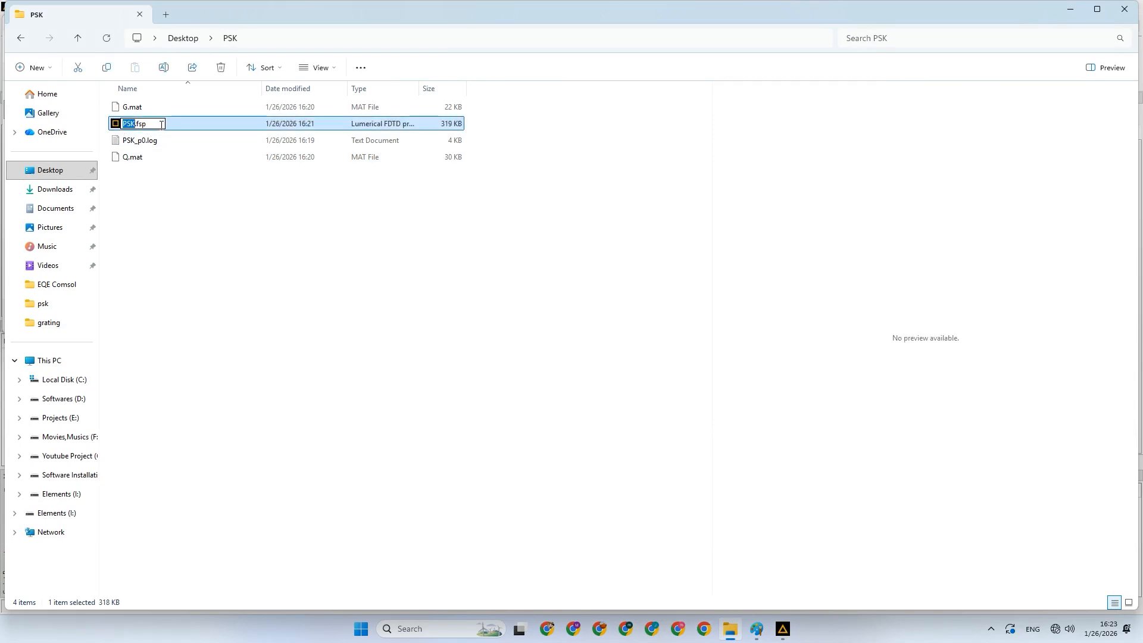
{"action": "left_click", "coordinate": [782, 629]}
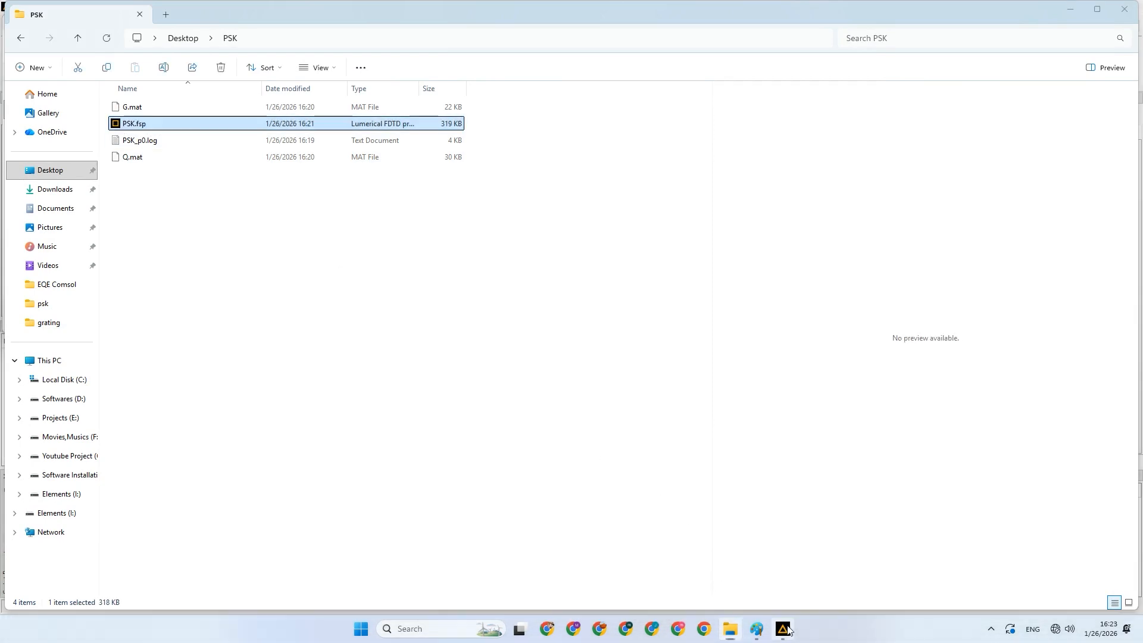
Save the finite element project as PSK in the desktop's PSK folder, check the file there, and return to CHARGE
{"action": "left_click", "coordinate": [128, 254]}
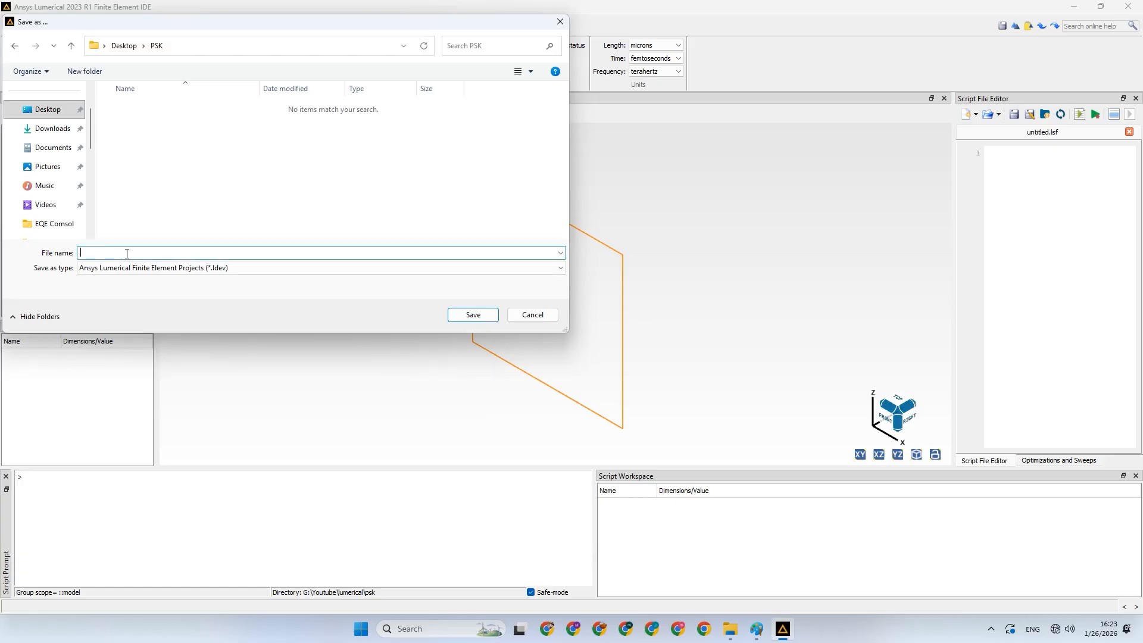
{"action": "type", "text": "PSK"}
{"action": "left_click", "coordinate": [132, 300]}
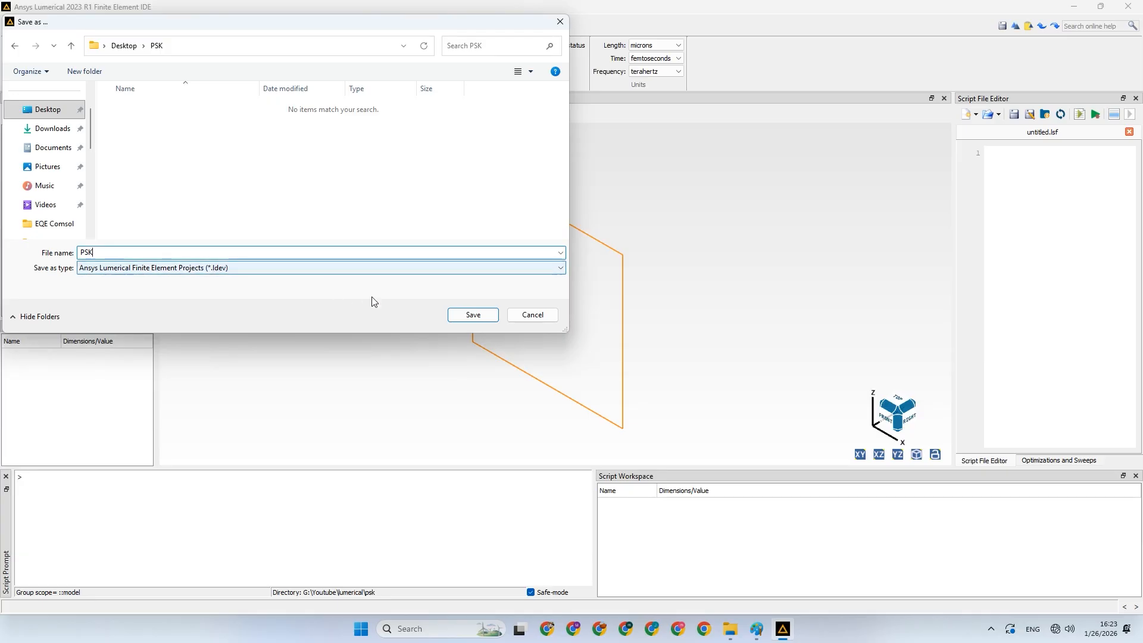
{"action": "left_click", "coordinate": [473, 315]}
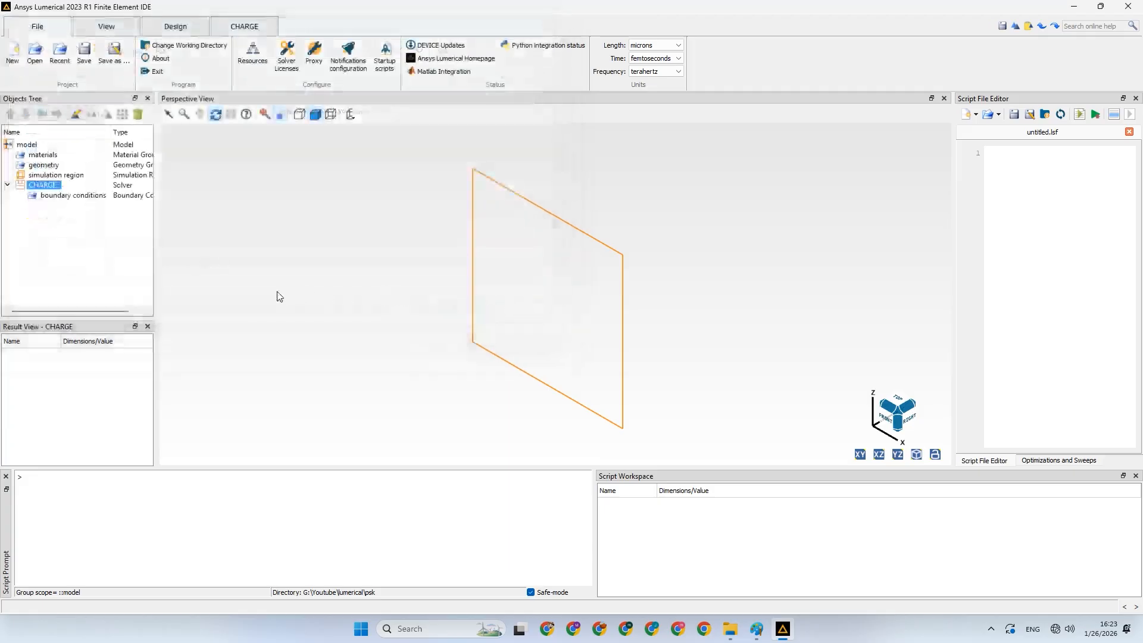
{"action": "left_click", "coordinate": [730, 629]}
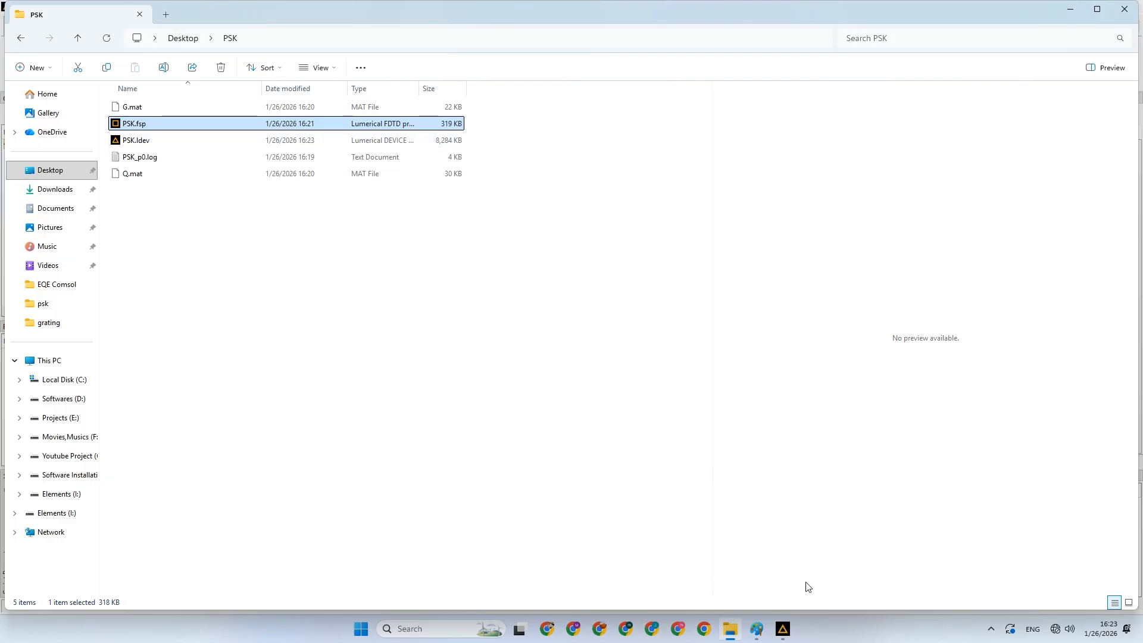
{"action": "left_click", "coordinate": [783, 632]}
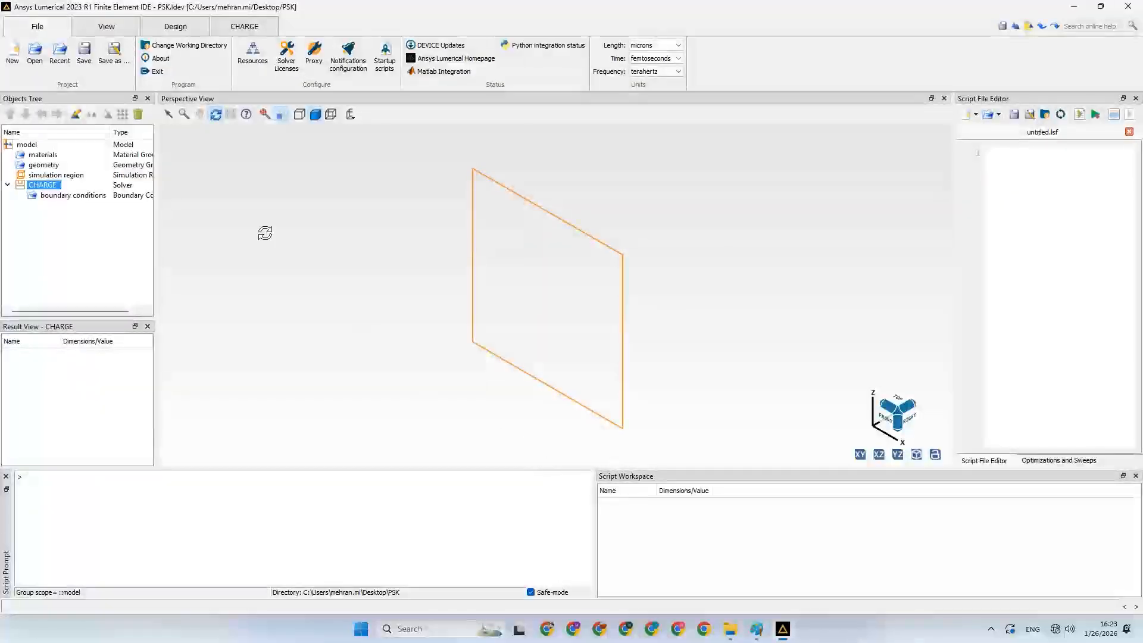
Browse the electrical and thermal material database and examine the alloy properties of GaInAs and GaInN
{"action": "left_click", "coordinate": [44, 156]}
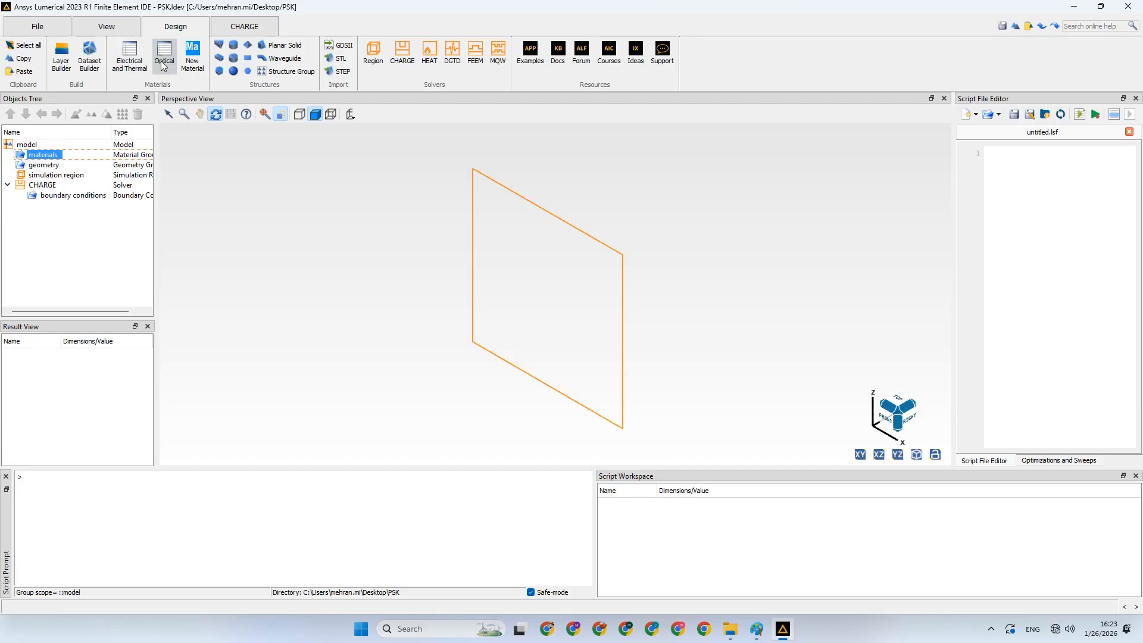
{"action": "left_click", "coordinate": [132, 70]}
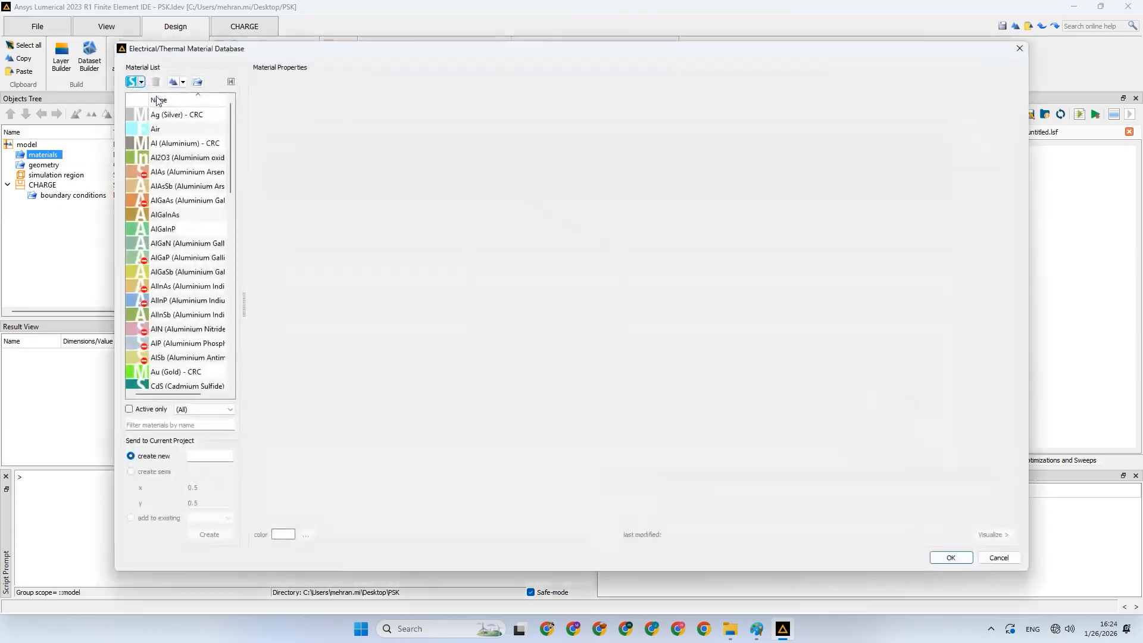
{"action": "scroll", "coordinate": [180, 258], "scroll_direction": "down", "scroll_amount": 2}
{"action": "scroll", "coordinate": [180, 259], "scroll_direction": "down", "scroll_amount": 10}
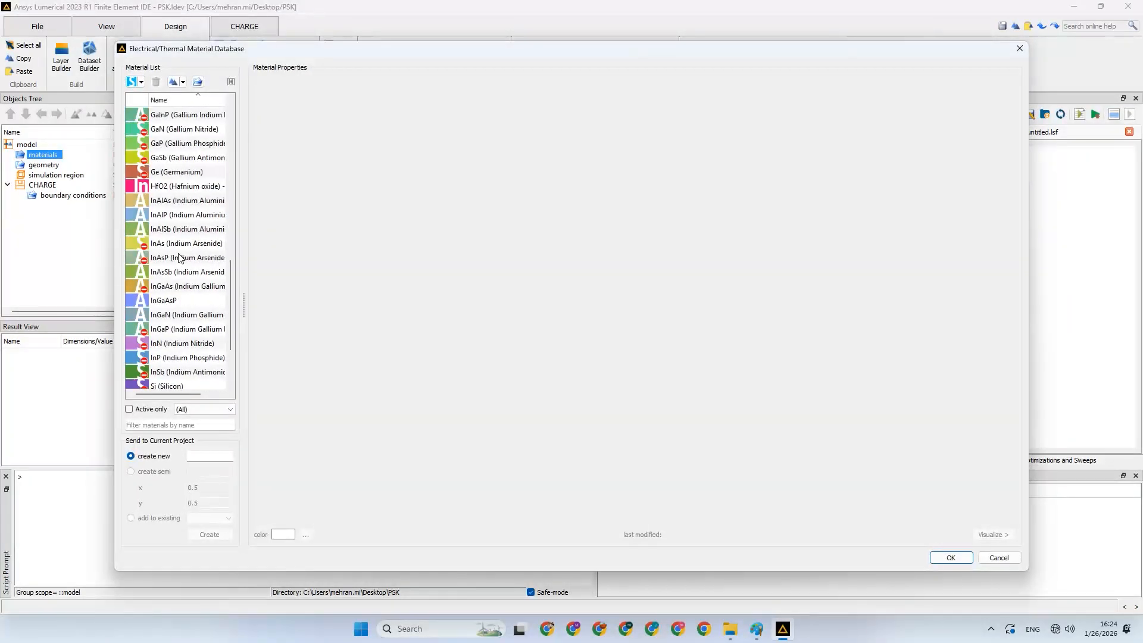
{"action": "scroll", "coordinate": [180, 259], "scroll_direction": "up", "scroll_amount": 4}
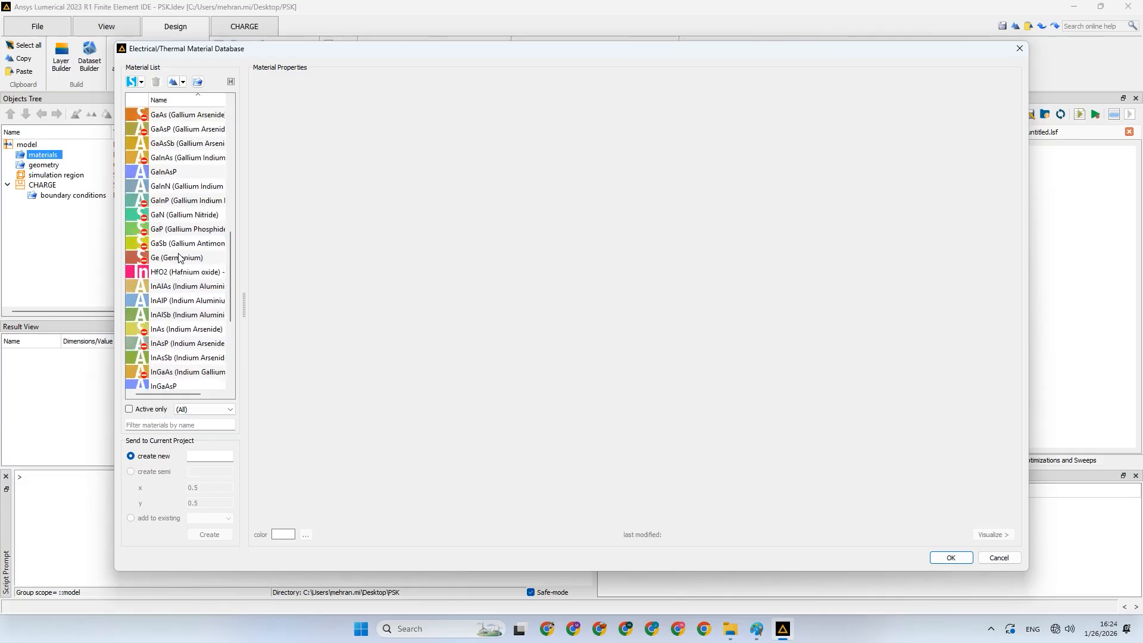
{"action": "scroll", "coordinate": [180, 259], "scroll_direction": "up", "scroll_amount": 1}
{"action": "left_click", "coordinate": [153, 202]}
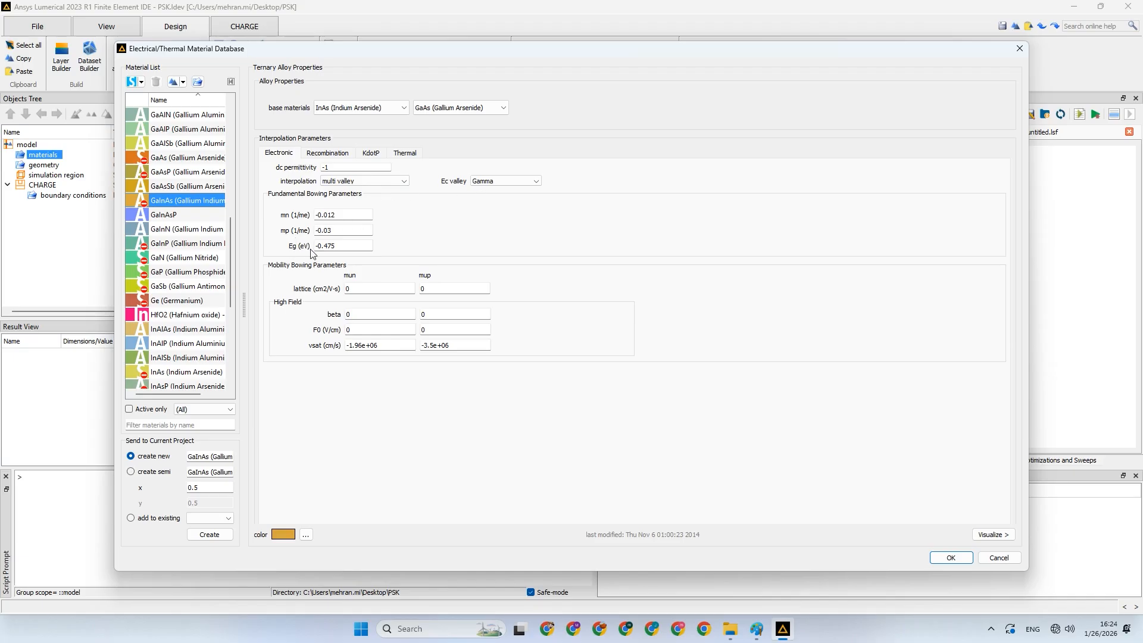
{"action": "left_click", "coordinate": [167, 232]}
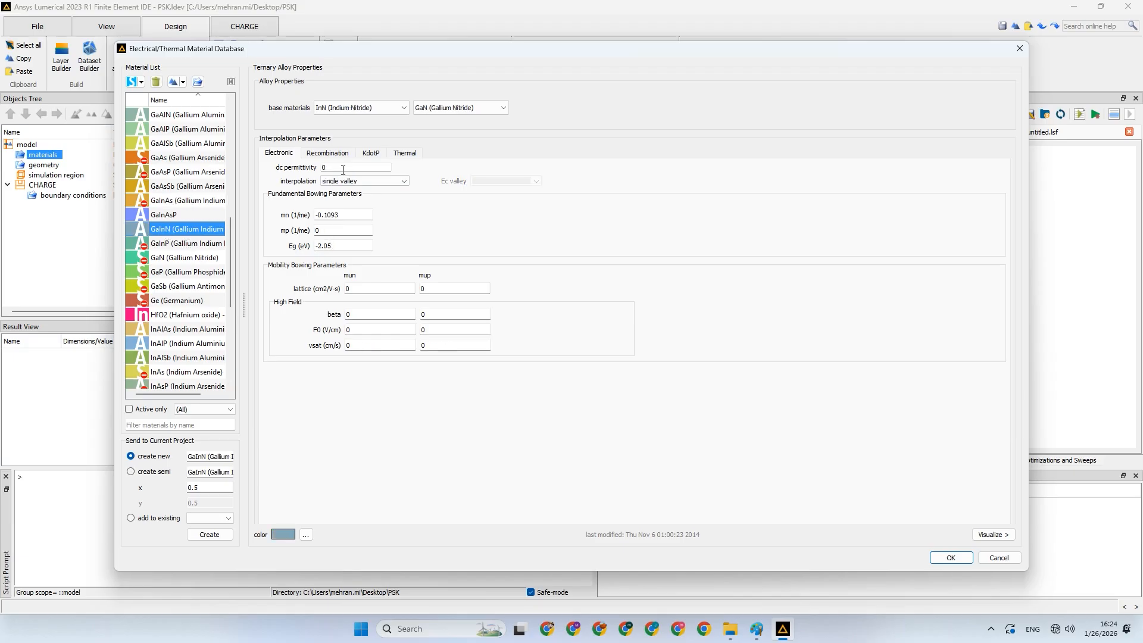
{"action": "scroll", "coordinate": [183, 217], "scroll_direction": "up", "scroll_amount": 5}
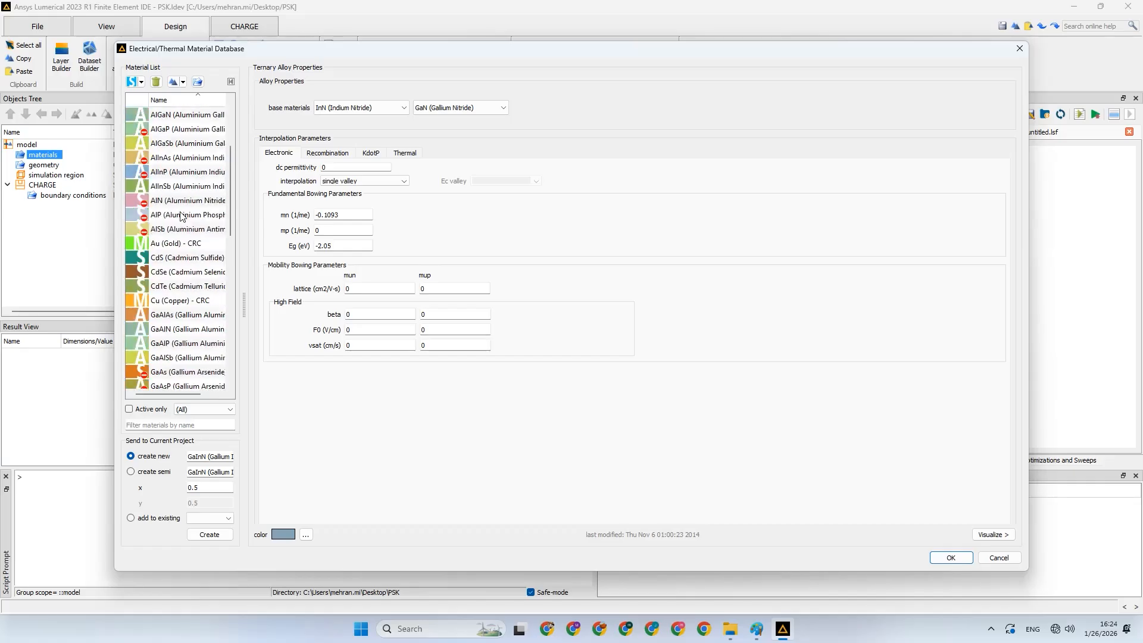
Try setting the band gap of CdS (Cadmium Sulfide) to 1 eV, and cancel the material database changes
{"action": "left_click", "coordinate": [179, 260]}
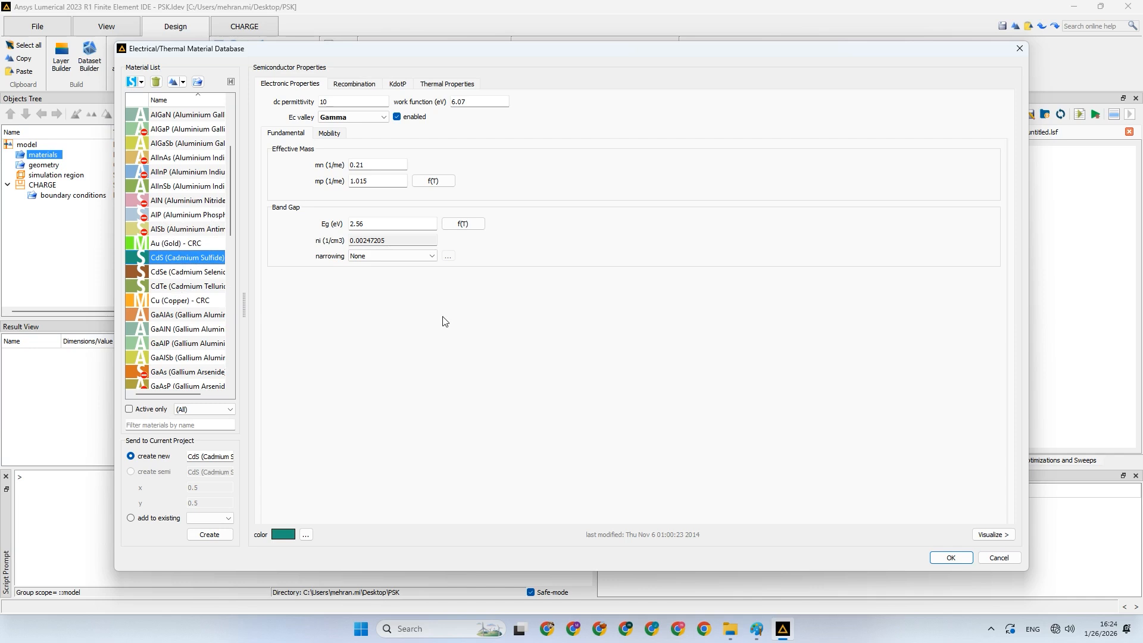
{"action": "left_click_drag", "start_coordinate": [377, 228], "coordinate": [316, 215]}
{"action": "type", "text": "1"}
{"action": "left_click", "coordinate": [183, 257]}
{"action": "left_click", "coordinate": [999, 555]}
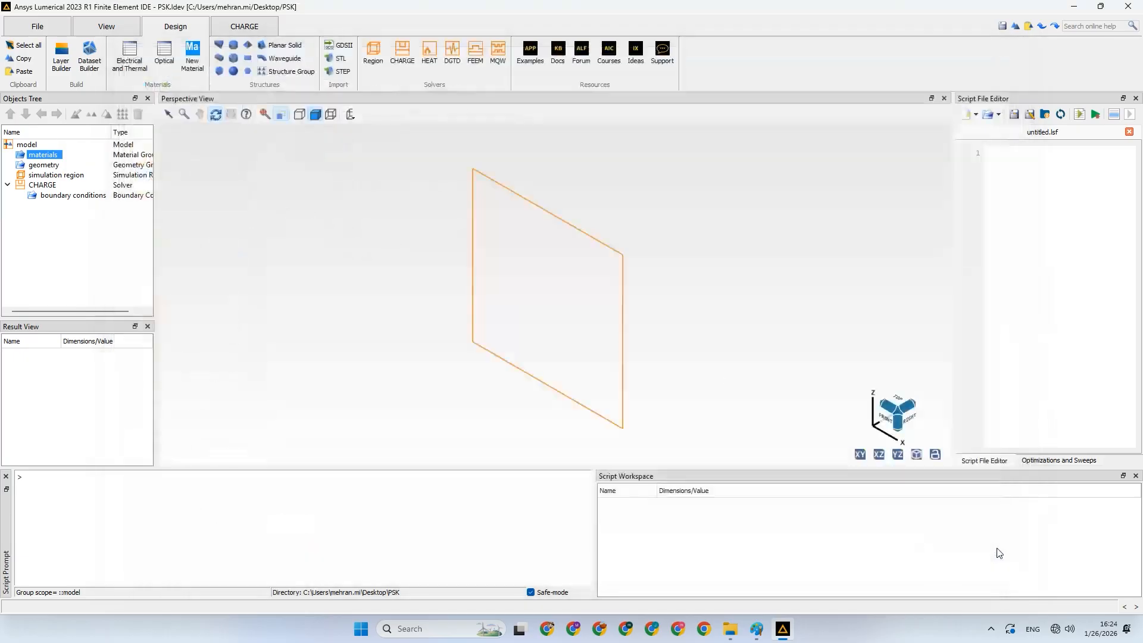
Reopen the electrical and thermal material database, review the electronic properties of CdS, and accept the dialog
{"action": "left_click", "coordinate": [129, 78]}
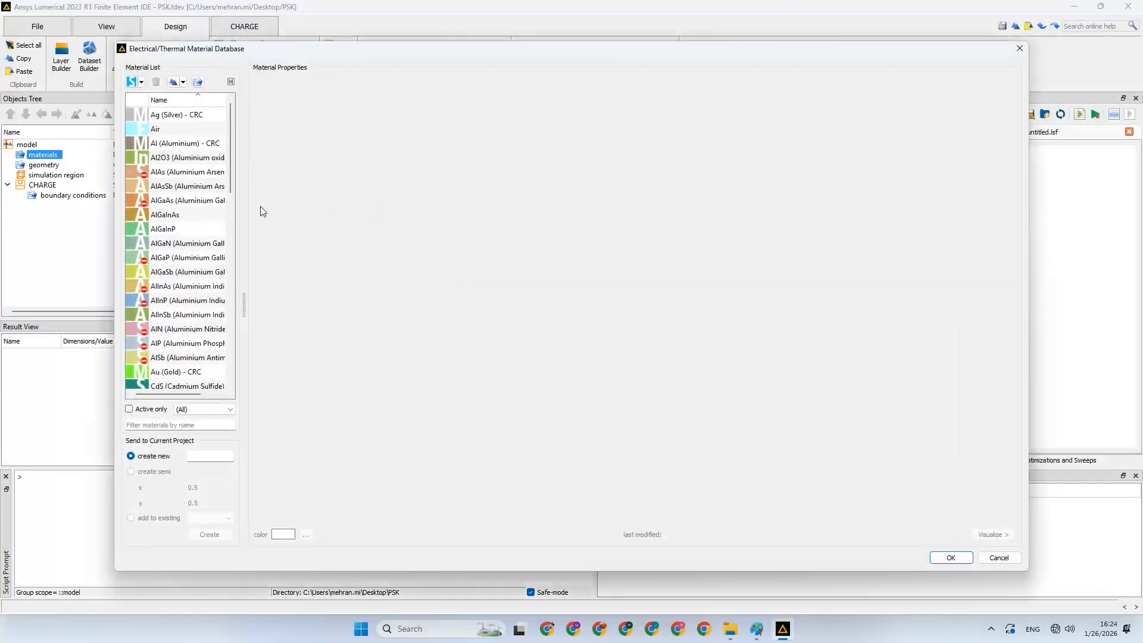
{"action": "scroll", "coordinate": [202, 243], "scroll_direction": "down", "scroll_amount": 10}
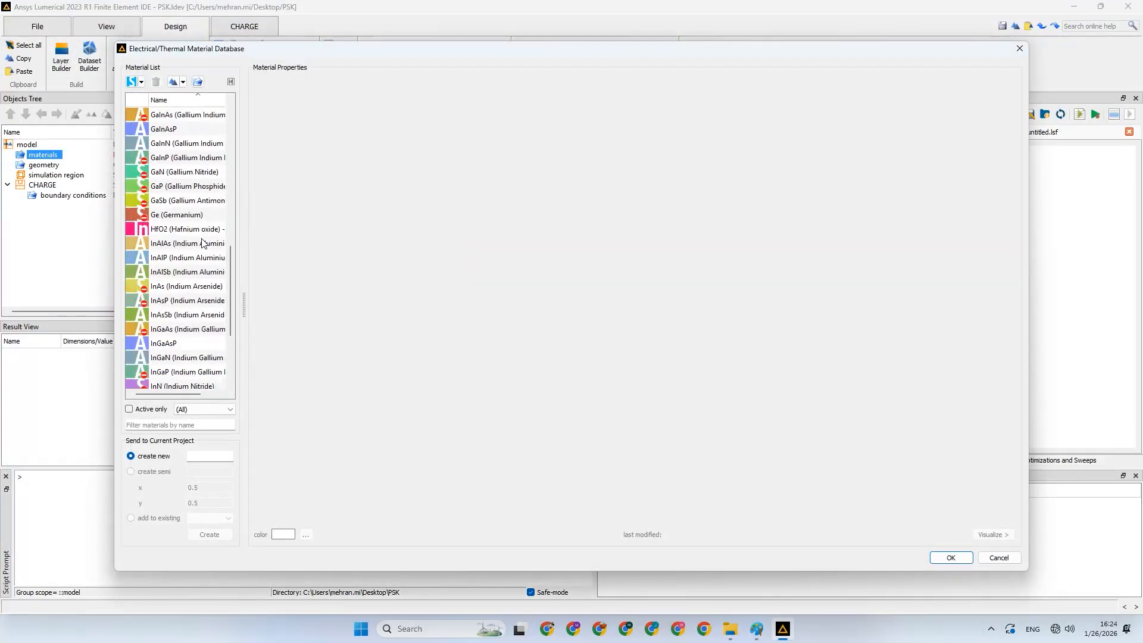
{"action": "scroll", "coordinate": [202, 243], "scroll_direction": "down", "scroll_amount": 4}
{"action": "scroll", "coordinate": [192, 310], "scroll_direction": "up", "scroll_amount": 4}
{"action": "scroll", "coordinate": [192, 310], "scroll_direction": "up", "scroll_amount": 7}
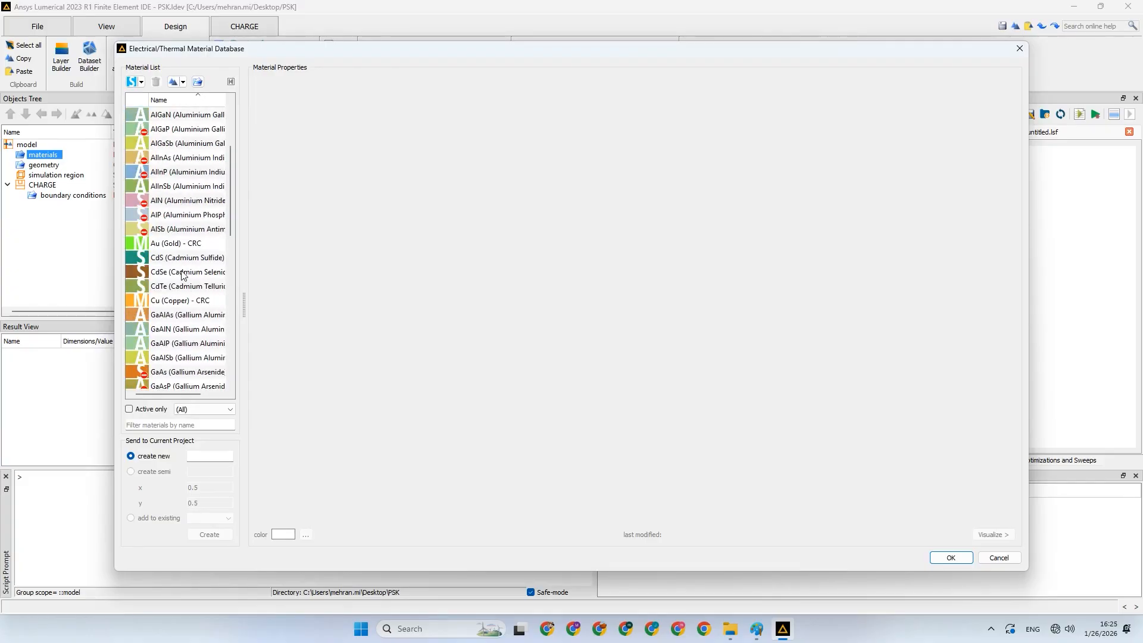
{"action": "left_click", "coordinate": [182, 262]}
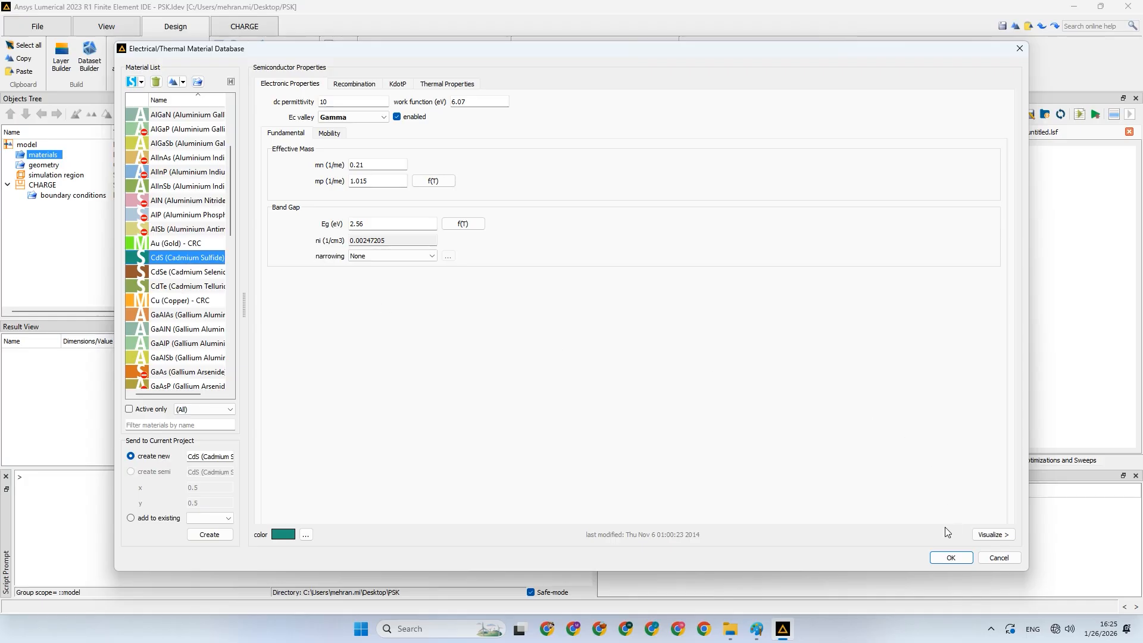
{"action": "left_click", "coordinate": [940, 559]}
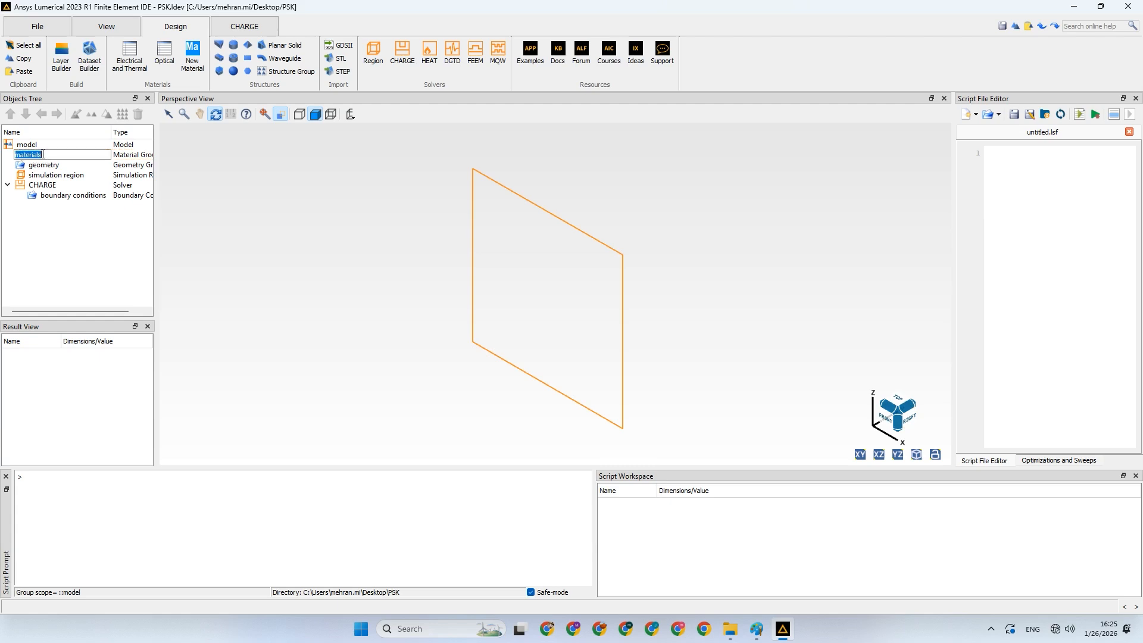
Select the materials group, find CdS in the electrical and thermal material database, and view its property visualization options
{"action": "left_click", "coordinate": [53, 175]}
{"action": "left_click", "coordinate": [38, 156]}
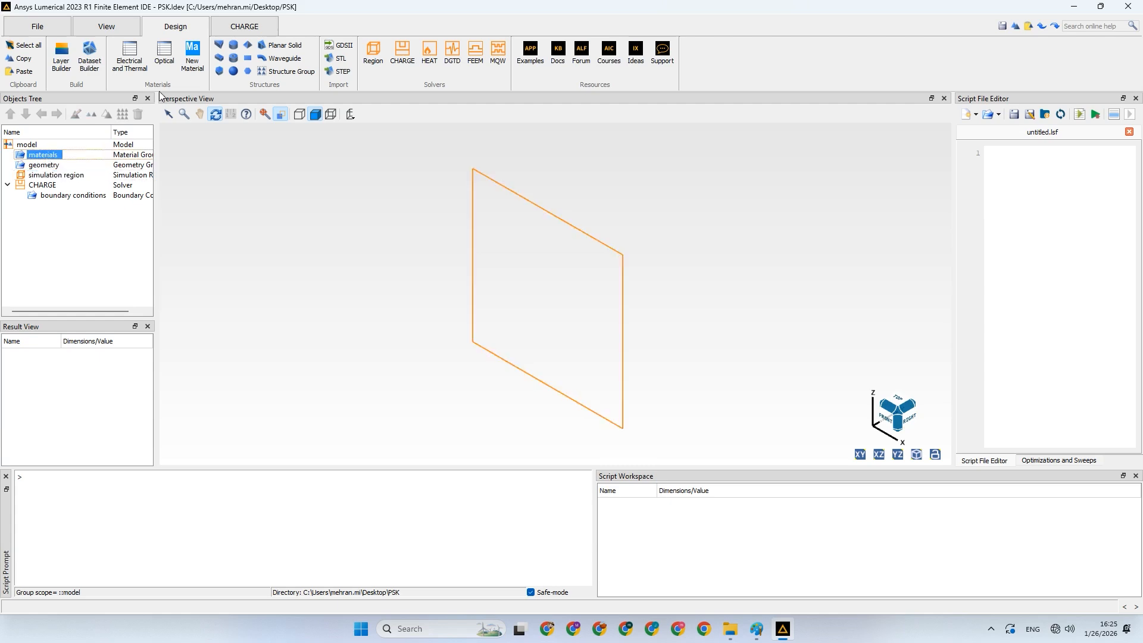
{"action": "left_click", "coordinate": [135, 71]}
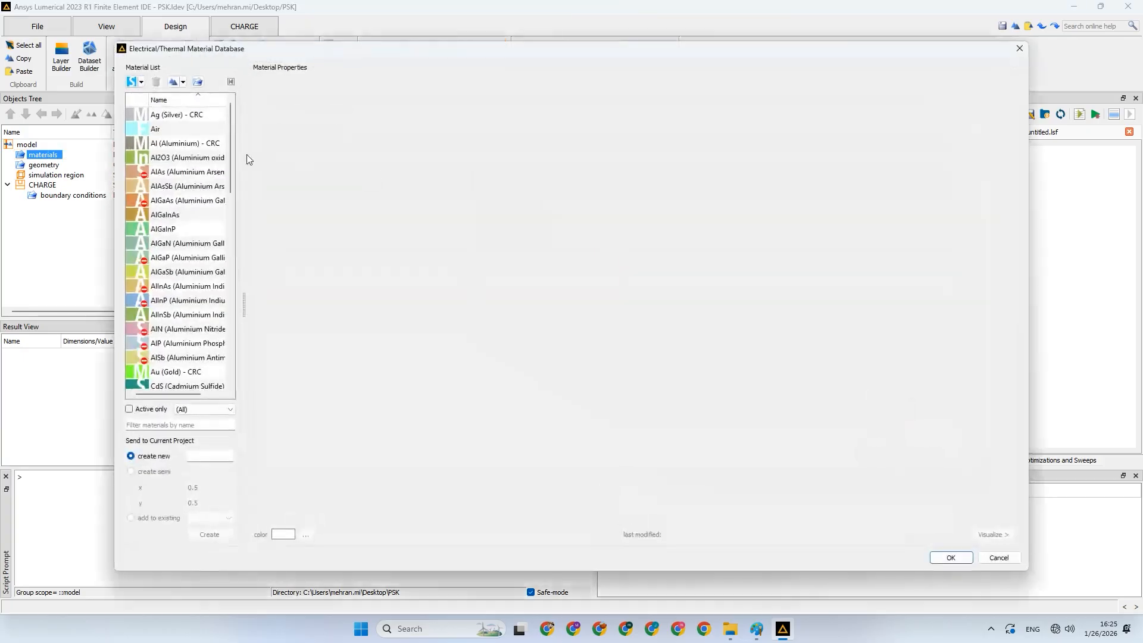
{"action": "scroll", "coordinate": [172, 276], "scroll_direction": "down", "scroll_amount": 10}
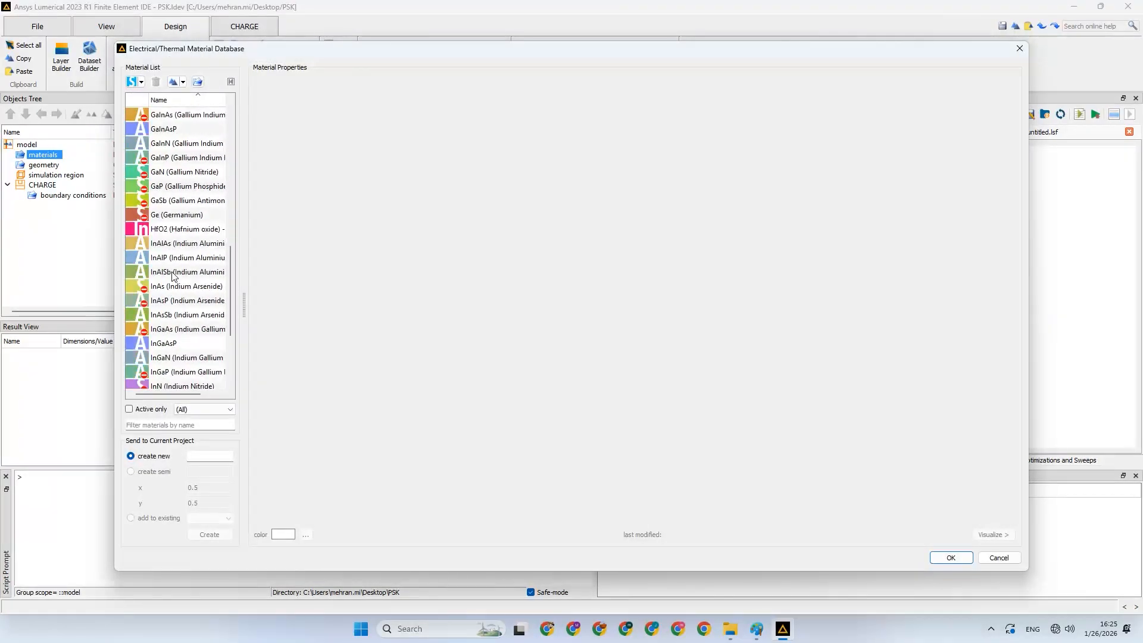
{"action": "scroll", "coordinate": [173, 276], "scroll_direction": "down", "scroll_amount": 3}
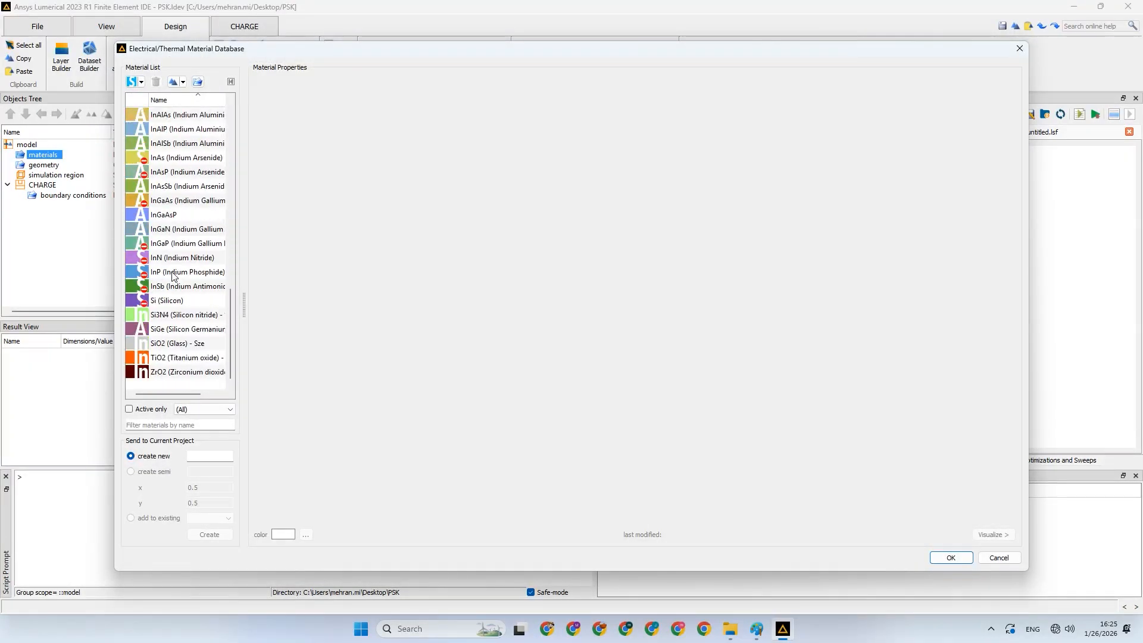
{"action": "scroll", "coordinate": [172, 275], "scroll_direction": "up", "scroll_amount": 9}
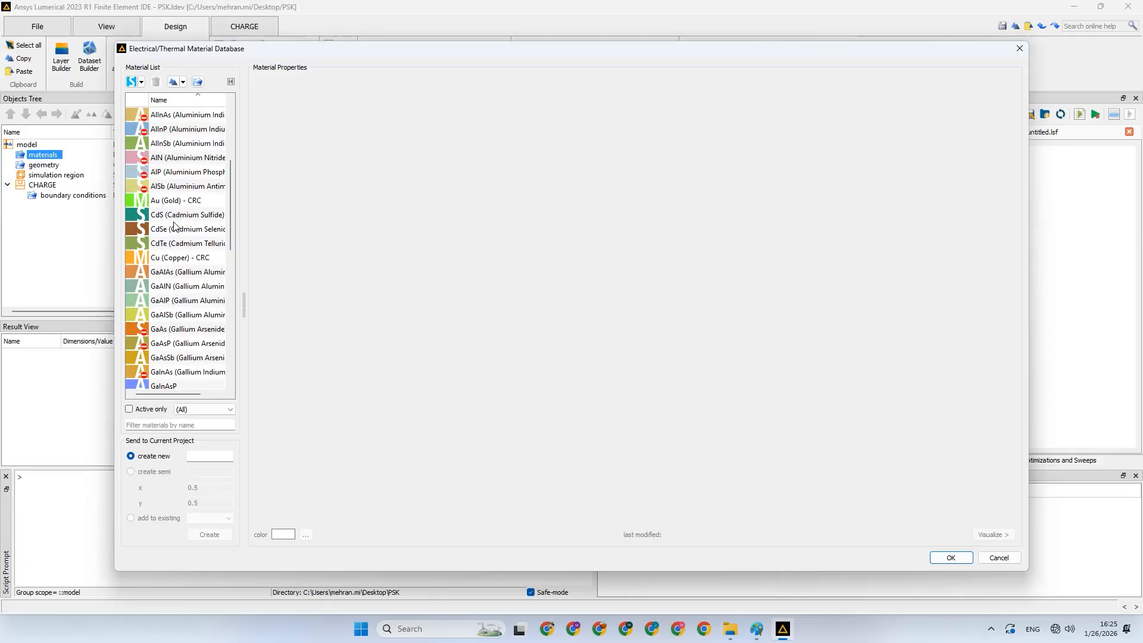
{"action": "left_click", "coordinate": [177, 216]}
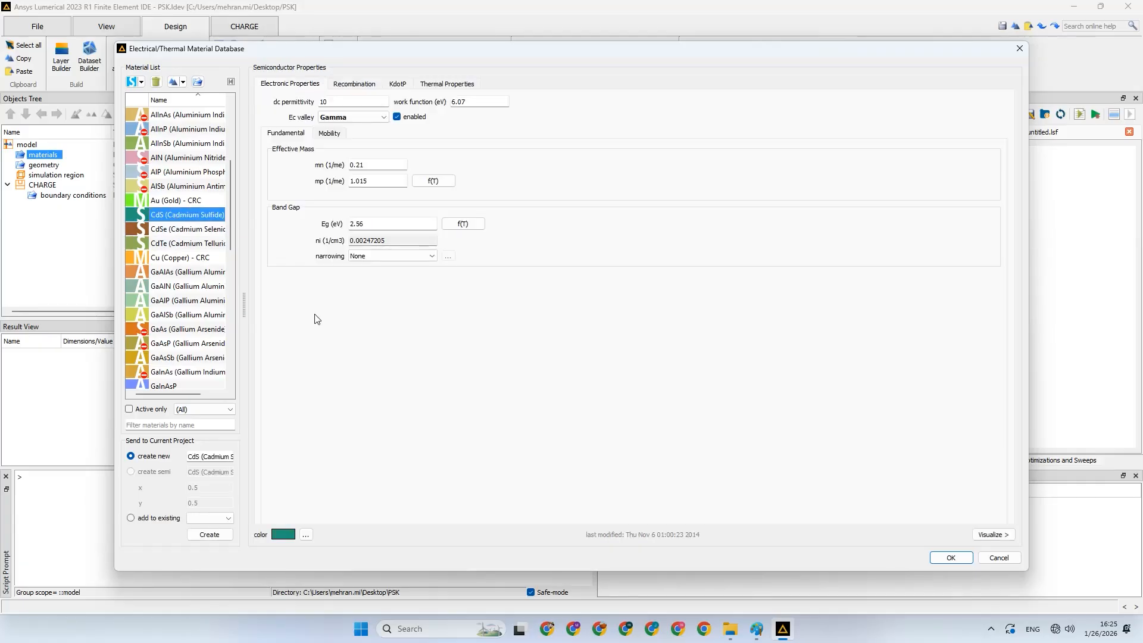
{"action": "left_click", "coordinate": [991, 535]}
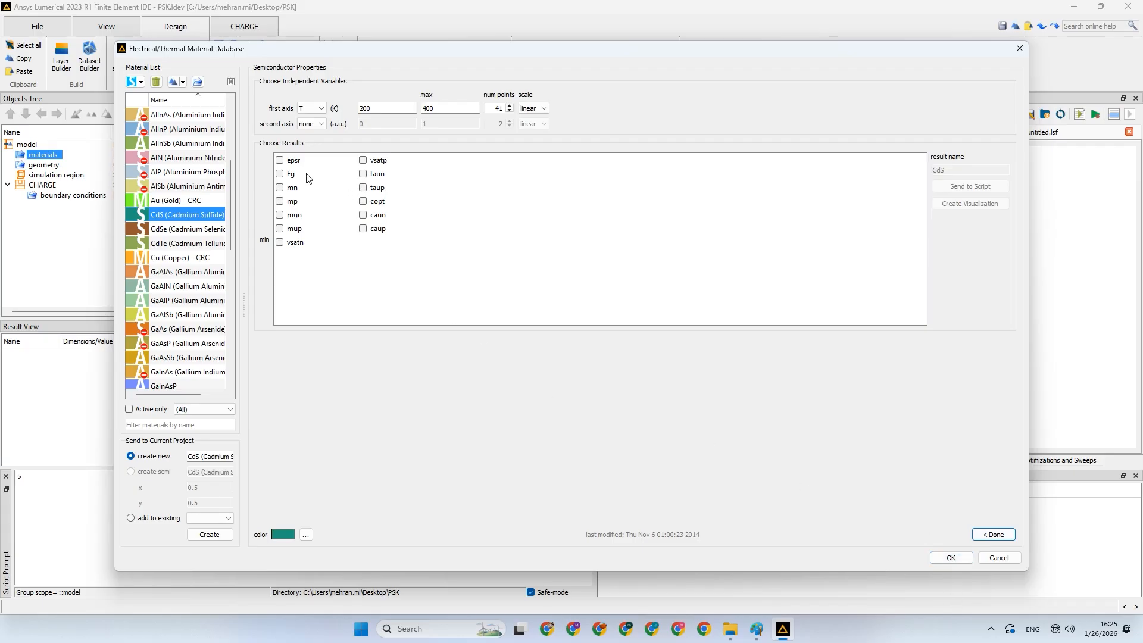
Plot the band gap Eg of CdS over temperature from 200 to 400 K and close the plot after viewing it
{"action": "left_click", "coordinate": [280, 174]}
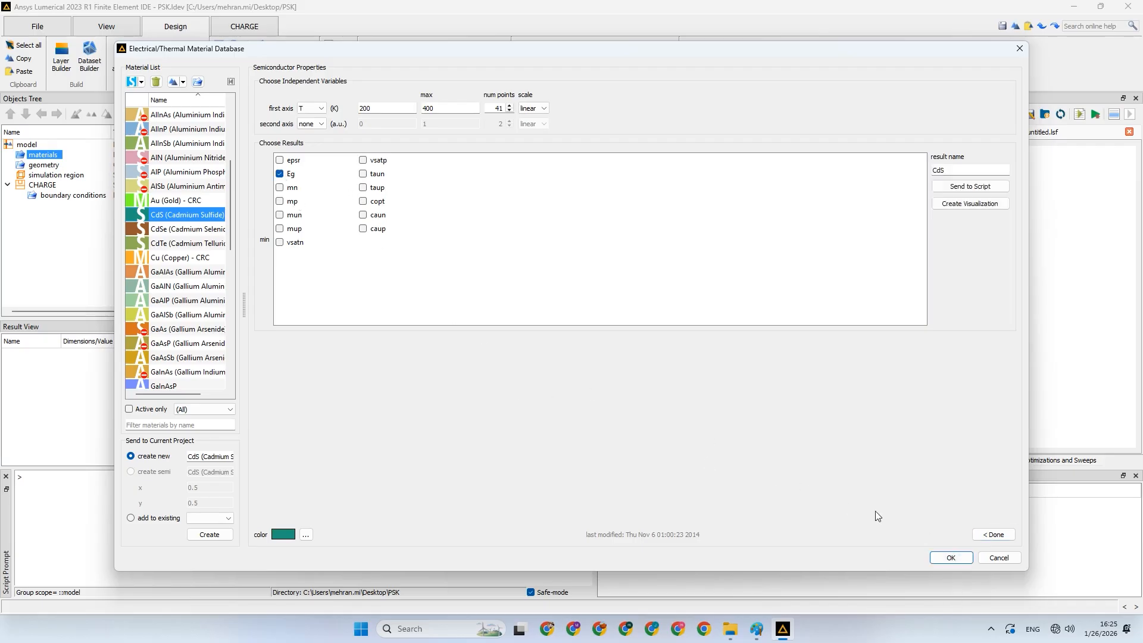
{"action": "left_click", "coordinate": [981, 204]}
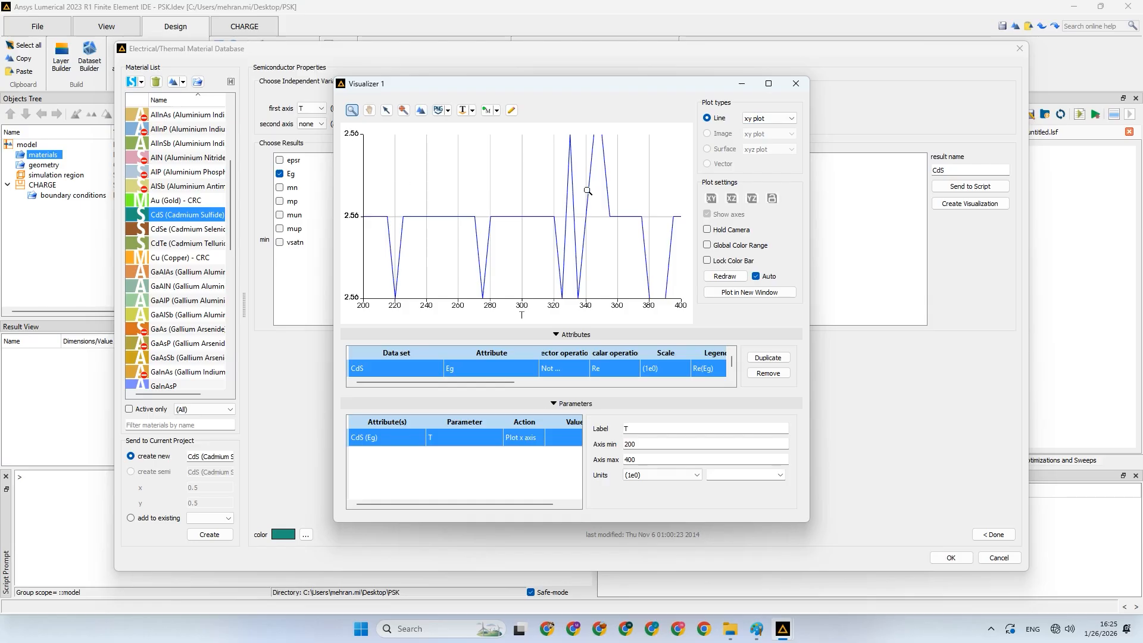
{"action": "left_click", "coordinate": [796, 84]}
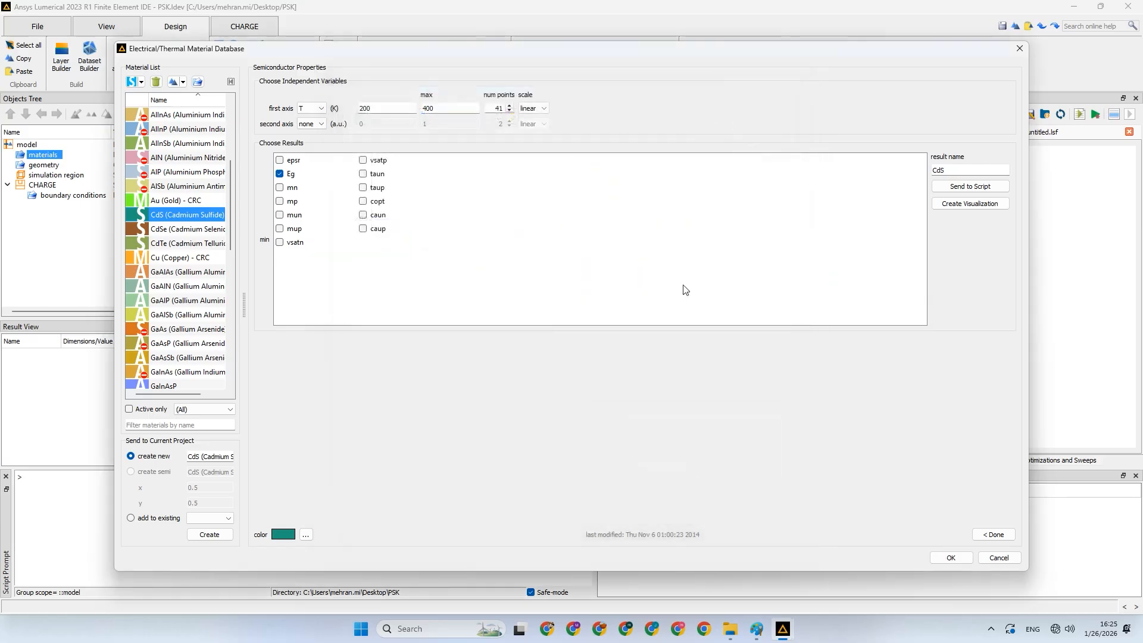
Look through the mobility, saturation velocity, lifetime and Auger capture results offered for CdS, and close the material database
{"action": "left_click", "coordinate": [279, 229]}
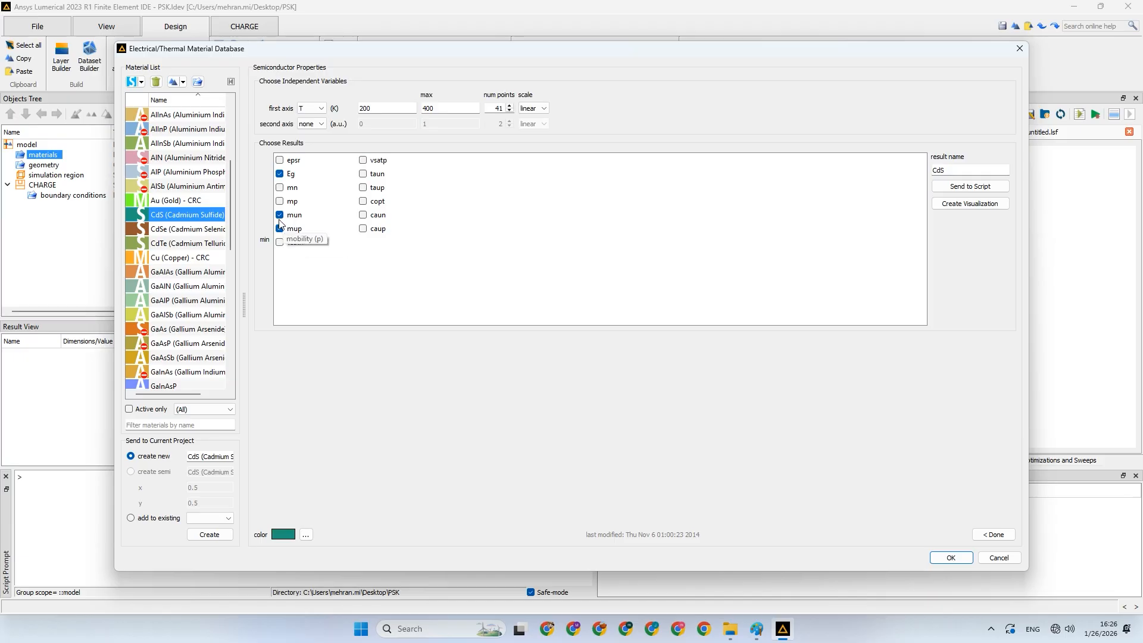
{"action": "left_click", "coordinate": [279, 215]}
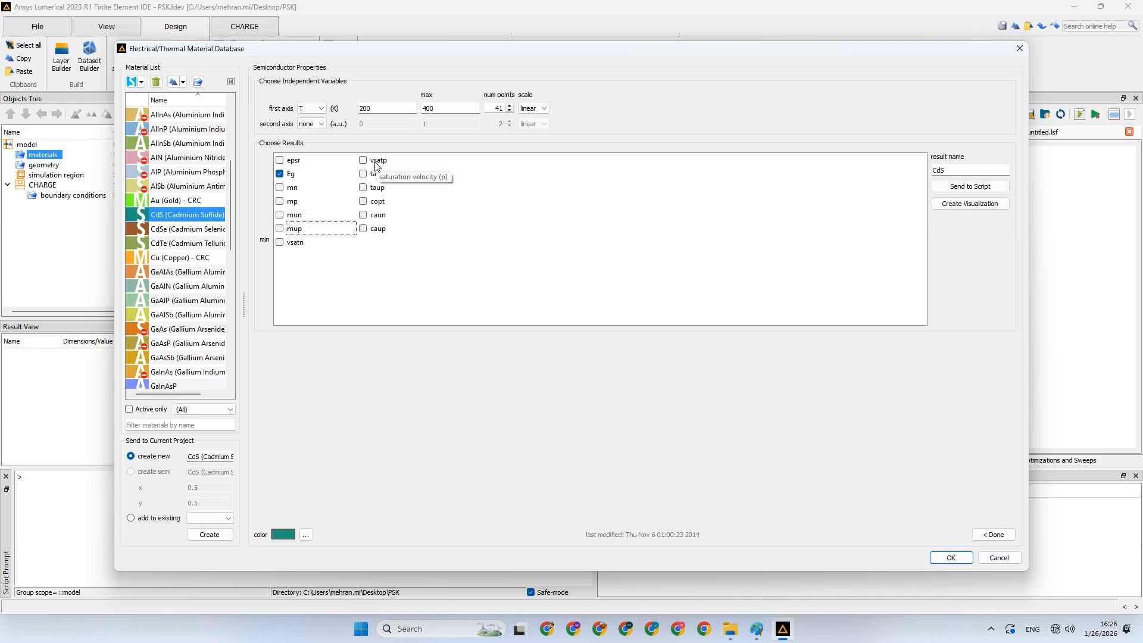
{"action": "left_click", "coordinate": [305, 244]}
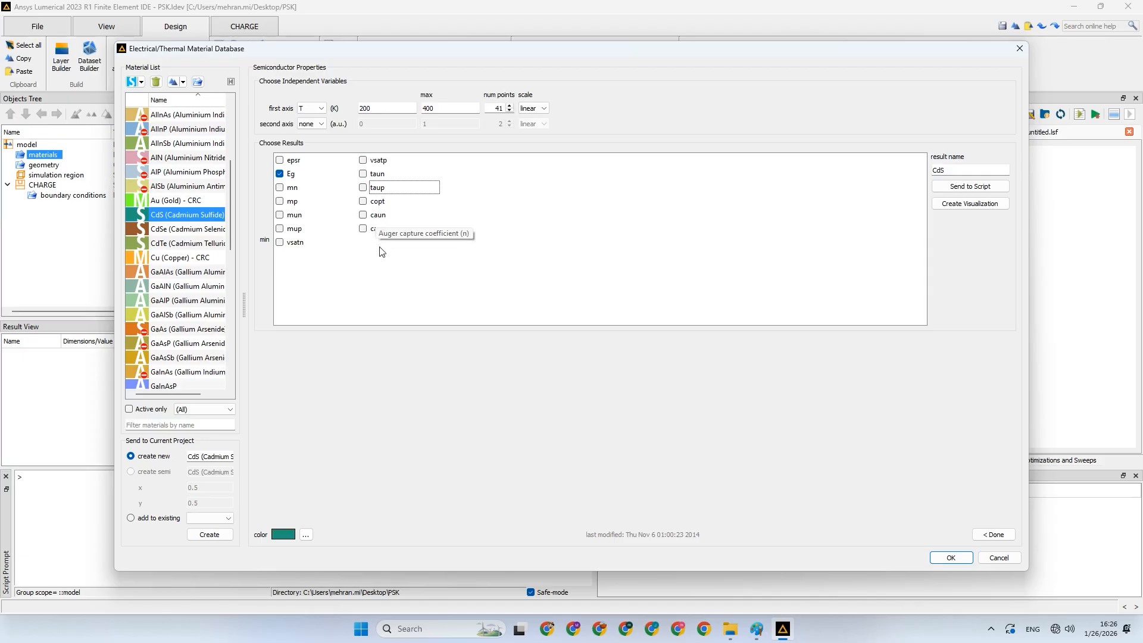
{"action": "left_click", "coordinate": [381, 230]}
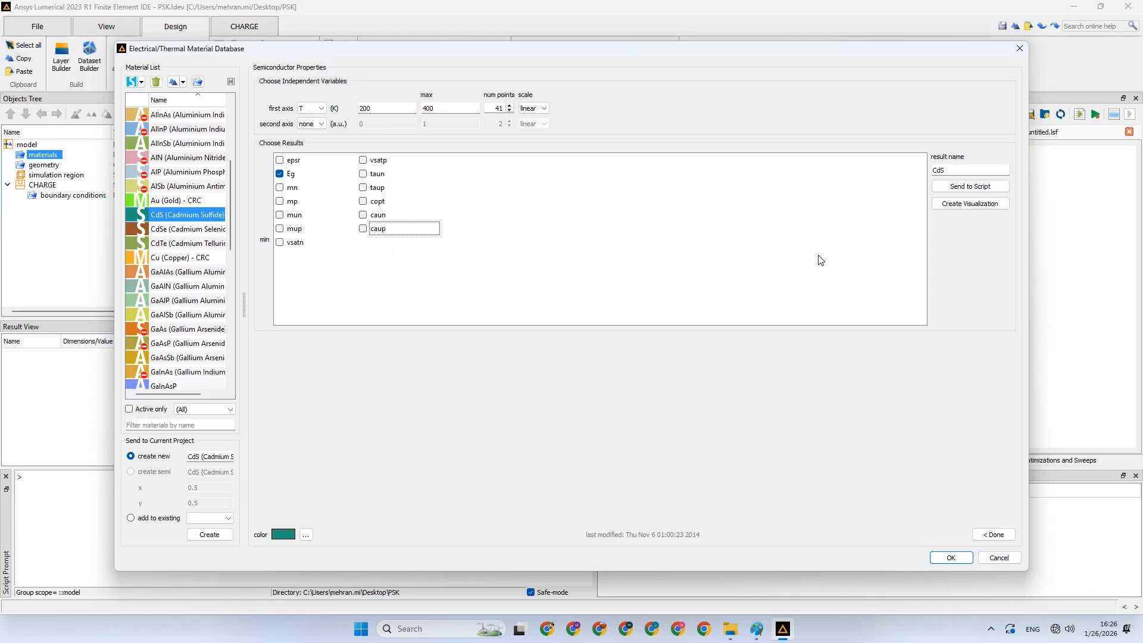
{"action": "left_click", "coordinate": [950, 558]}
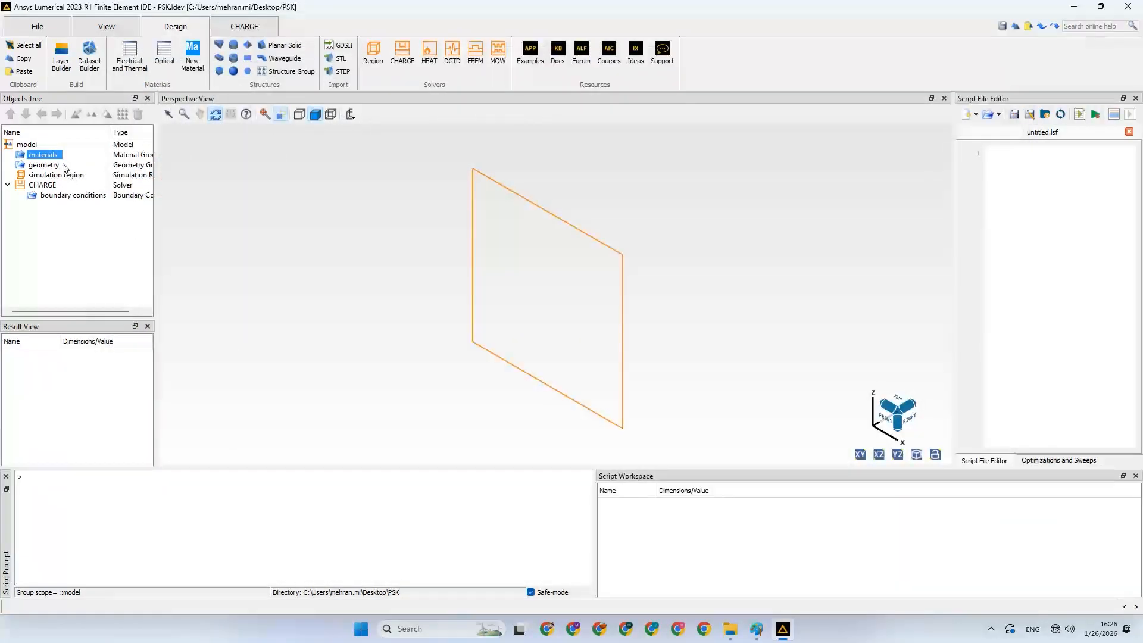
Add a rectangle structure to the geometry group
{"action": "left_click", "coordinate": [38, 165]}
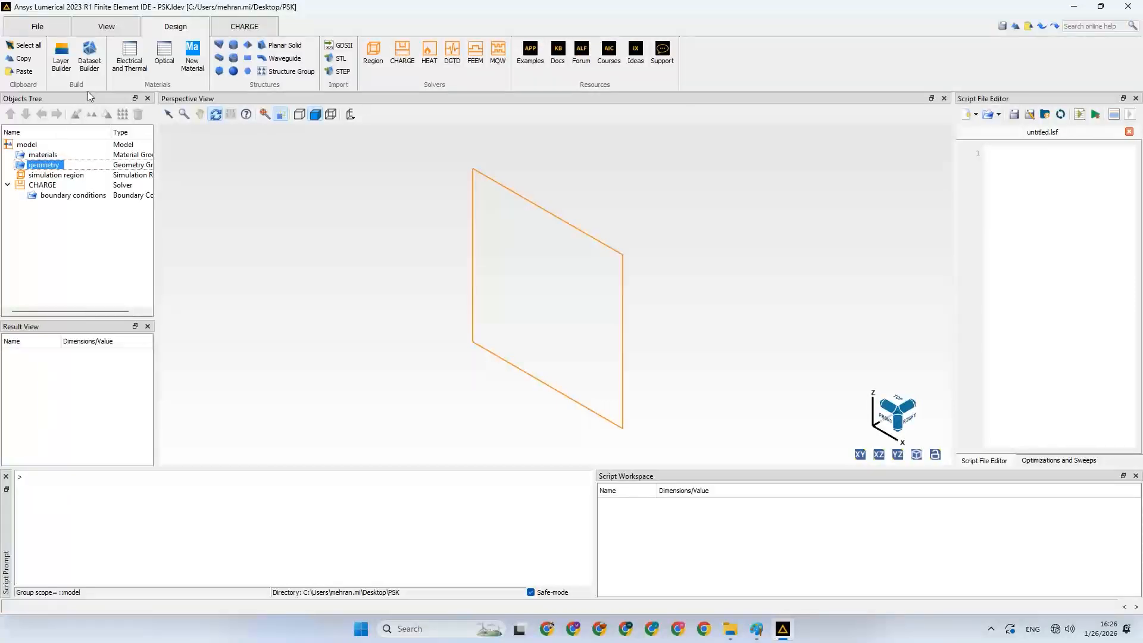
{"action": "left_click", "coordinate": [218, 62]}
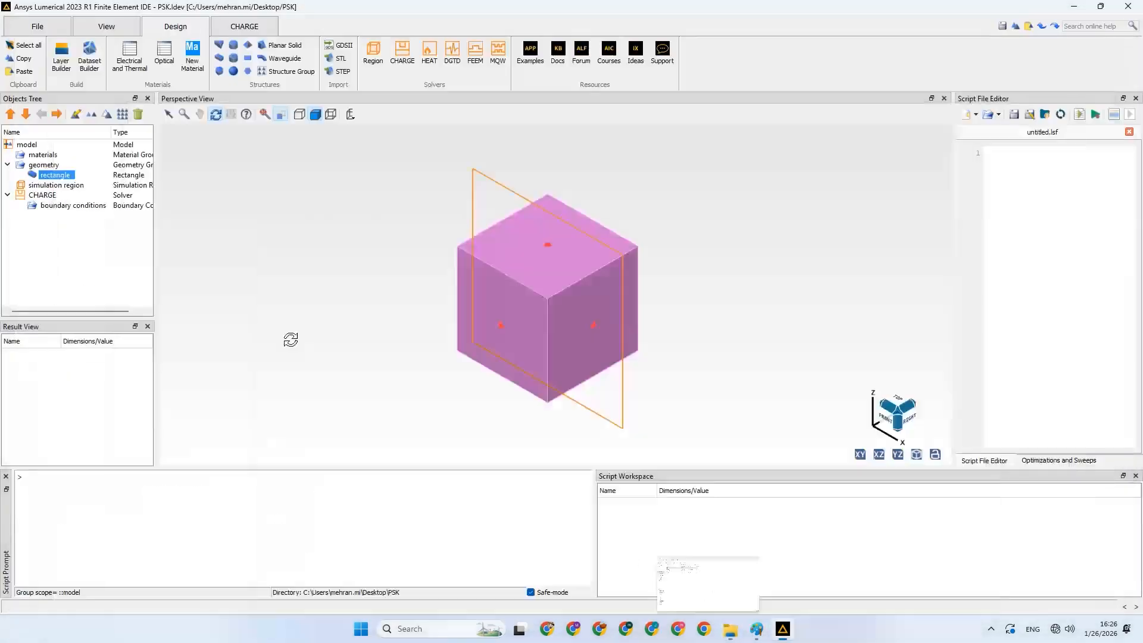
Open the FDTD project PSK.fsp from the PSK folder on the desktop in Lumerical FDTD
{"action": "left_click", "coordinate": [782, 630]}
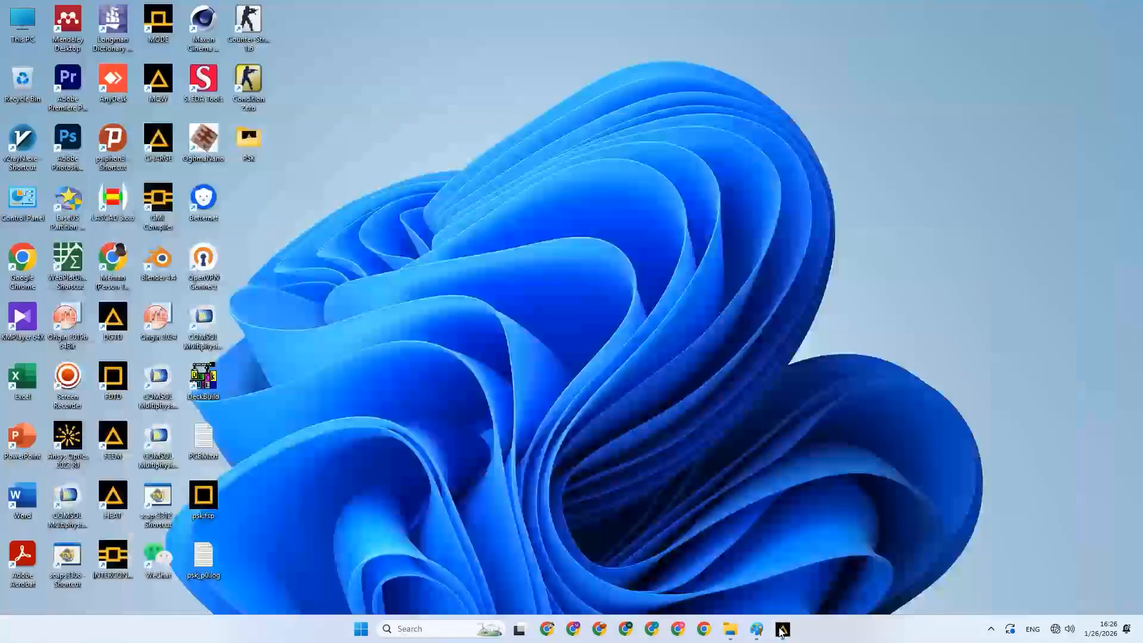
{"action": "left_click", "coordinate": [757, 629]}
{"action": "left_click", "coordinate": [732, 630]}
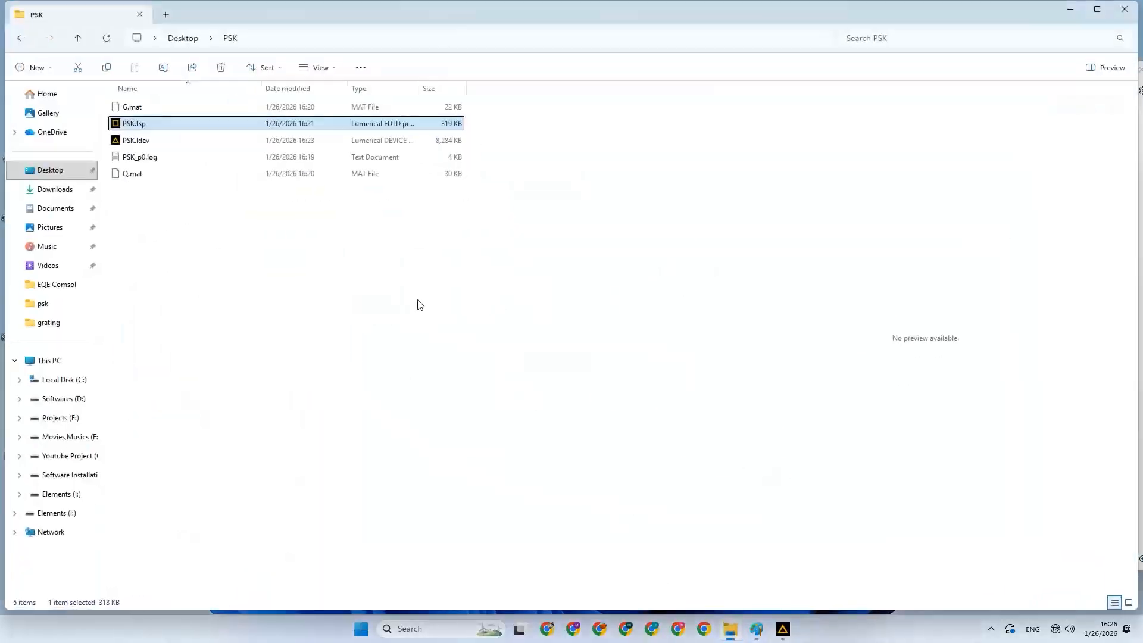
{"action": "double_click", "coordinate": [141, 125]}
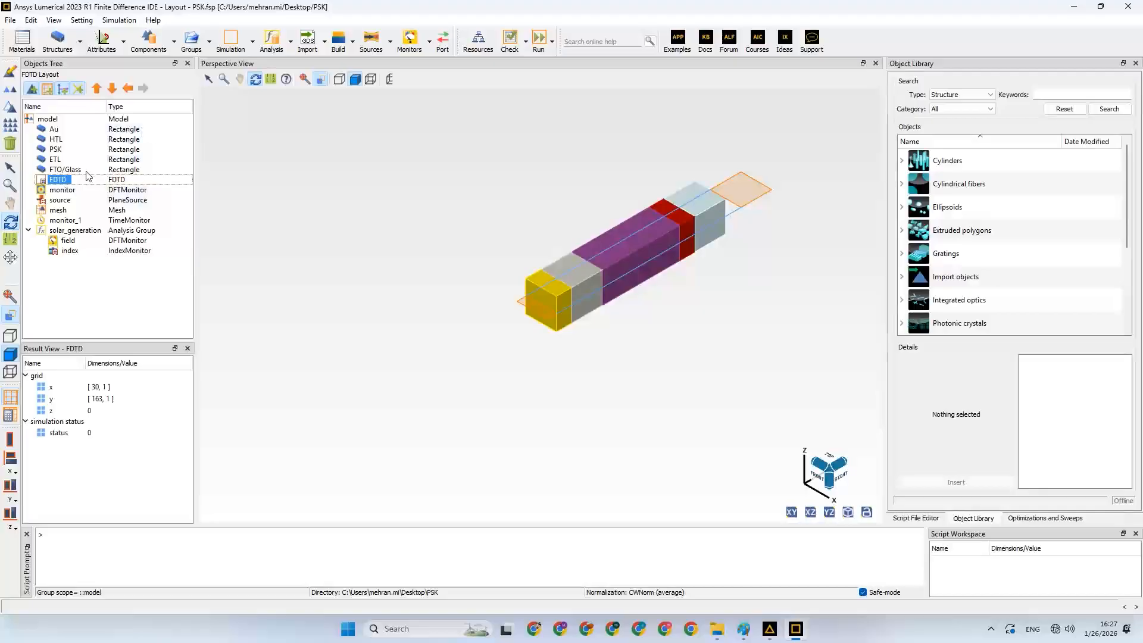
Check the geometry coordinates of the Au rectangle in the FDTD project
{"action": "left_click", "coordinate": [54, 129]}
{"action": "right_click", "coordinate": [58, 130]}
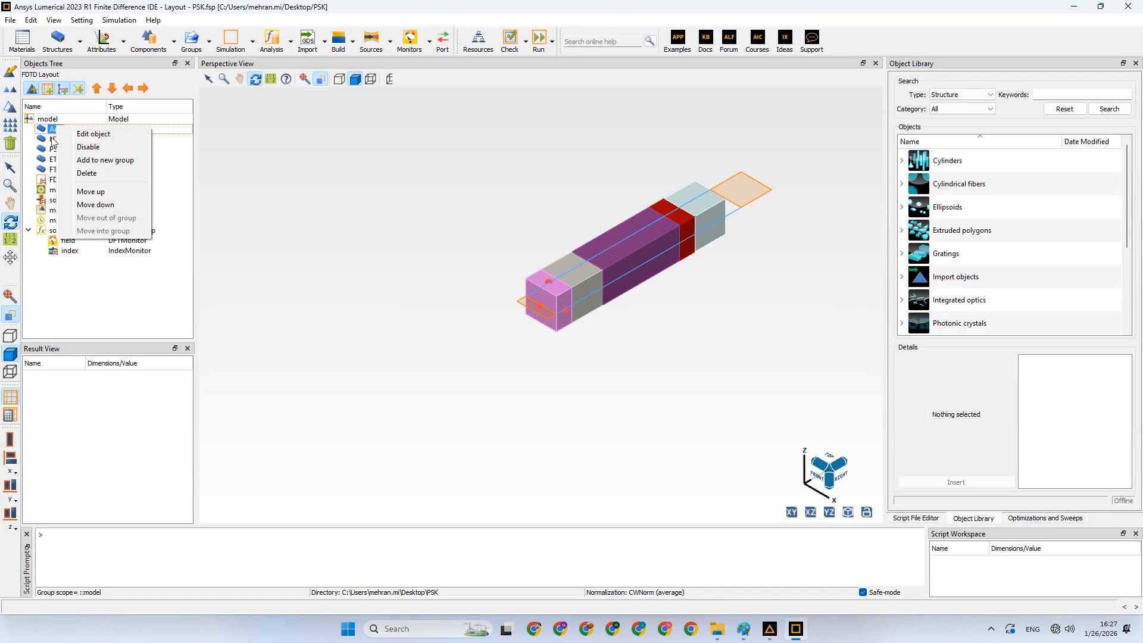
{"action": "left_click", "coordinate": [82, 135]}
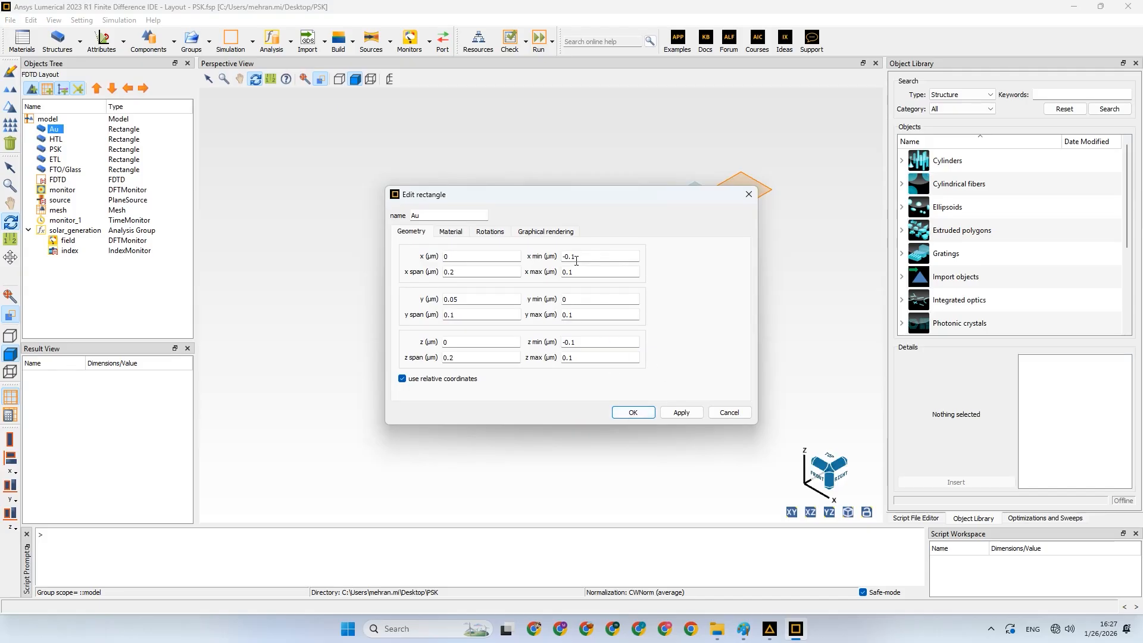
{"action": "left_click", "coordinate": [634, 413]}
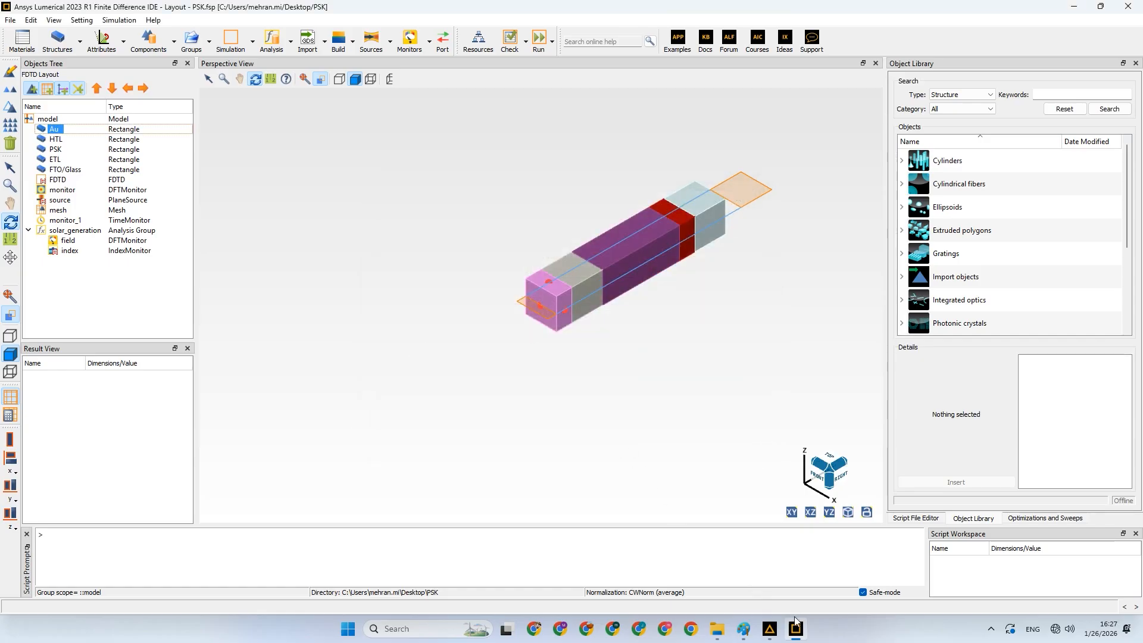
Switch back to the Finite Element IDE, rename the rectangle Au, and set its x min to -0.1 and x max to 0.1 µm
{"action": "left_click", "coordinate": [770, 629]}
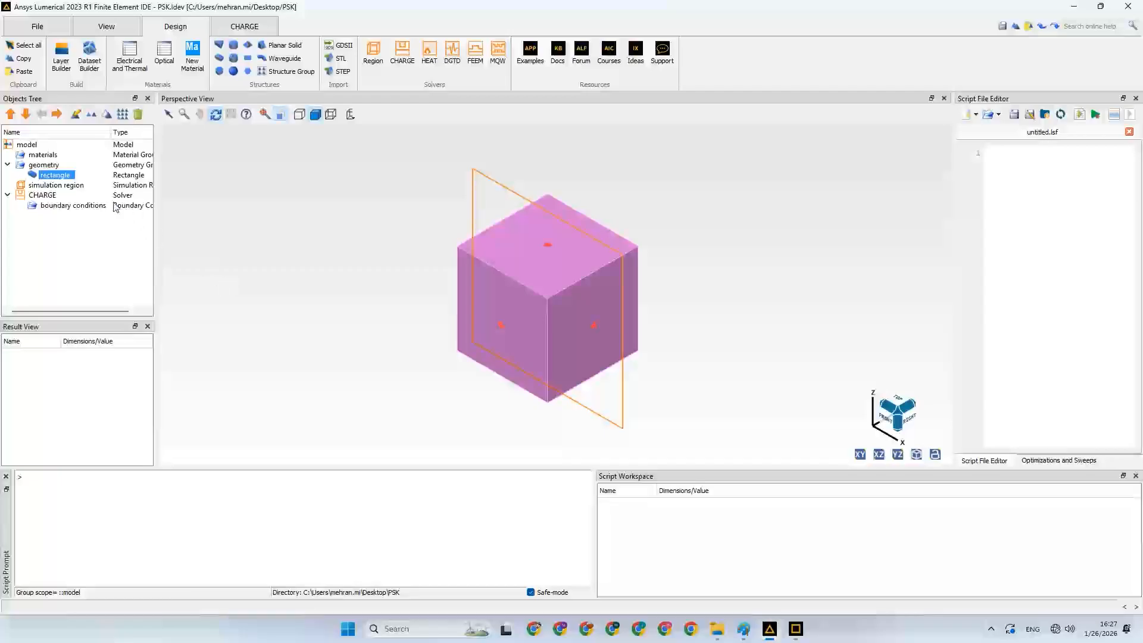
{"action": "right_click", "coordinate": [69, 182]}
{"action": "left_click", "coordinate": [90, 188]}
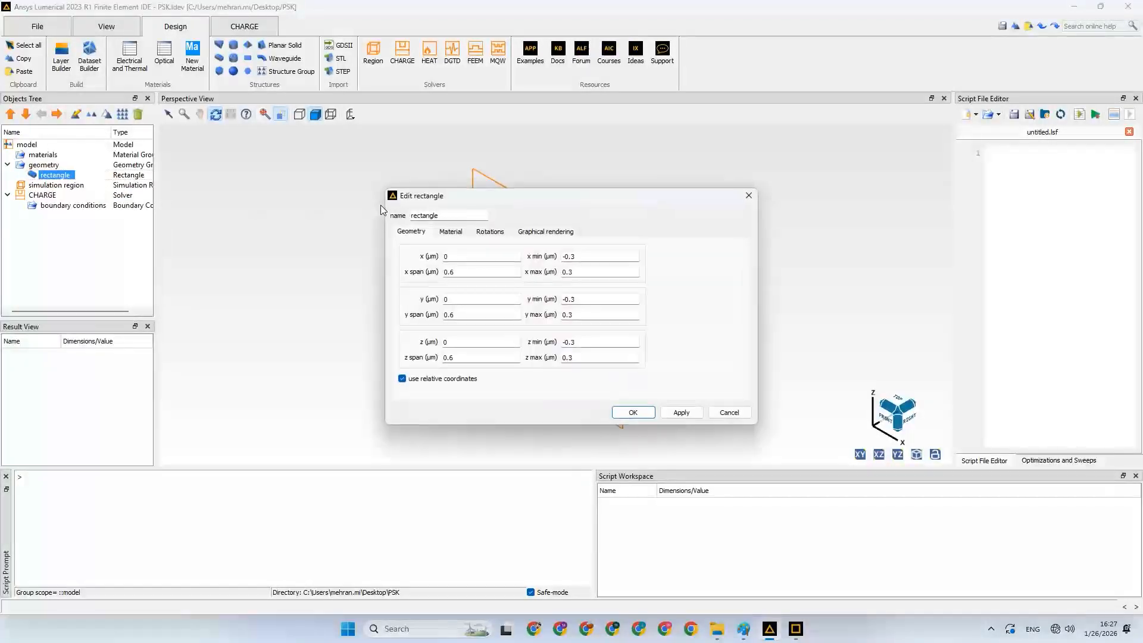
{"action": "left_click_drag", "start_coordinate": [456, 215], "coordinate": [410, 218]}
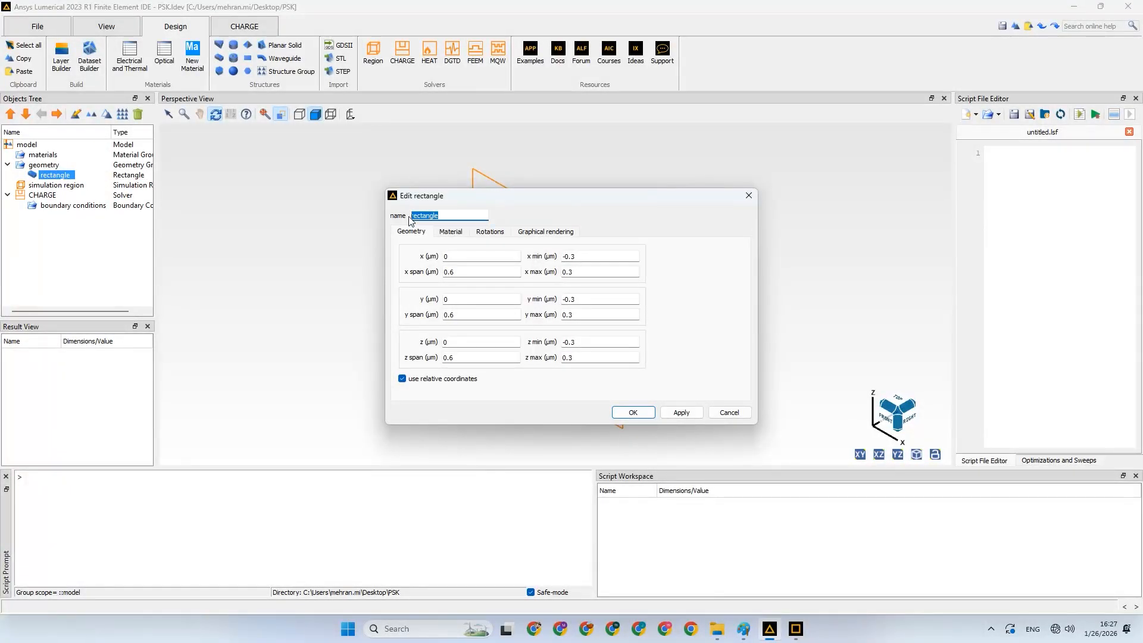
{"action": "type", "text": "au"}
{"action": "left_click", "coordinate": [575, 257]}
{"action": "left_click", "coordinate": [573, 274]}
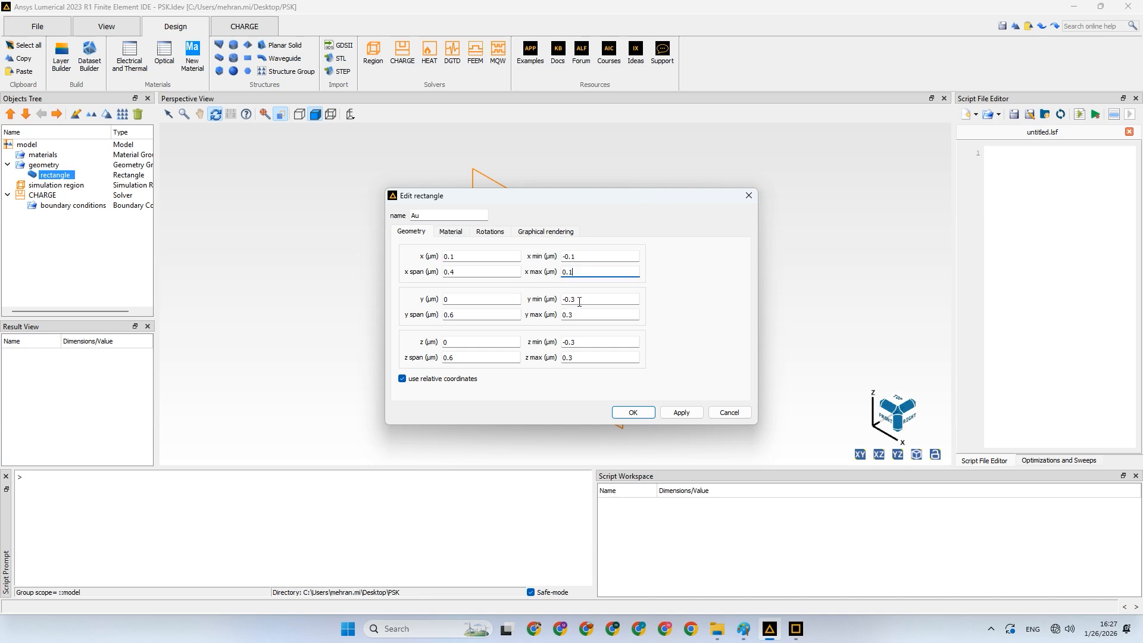
Set the Au rectangle's y range from 0 to 0.1 µm and its z range from -0.1 to 0.1 µm
{"action": "key", "text": "Tab"}
{"action": "type", "text": "0"}
{"action": "left_click", "coordinate": [573, 315]}
{"action": "left_click", "coordinate": [564, 314]}
{"action": "left_click", "coordinate": [576, 341]}
{"action": "type", "text": "1"}
{"action": "left_click", "coordinate": [581, 358]}
{"action": "type", "text": "1"}
Keep the Au rectangle's material at None and accept its edited properties
{"action": "left_click", "coordinate": [451, 232]}
{"action": "left_click", "coordinate": [455, 257]}
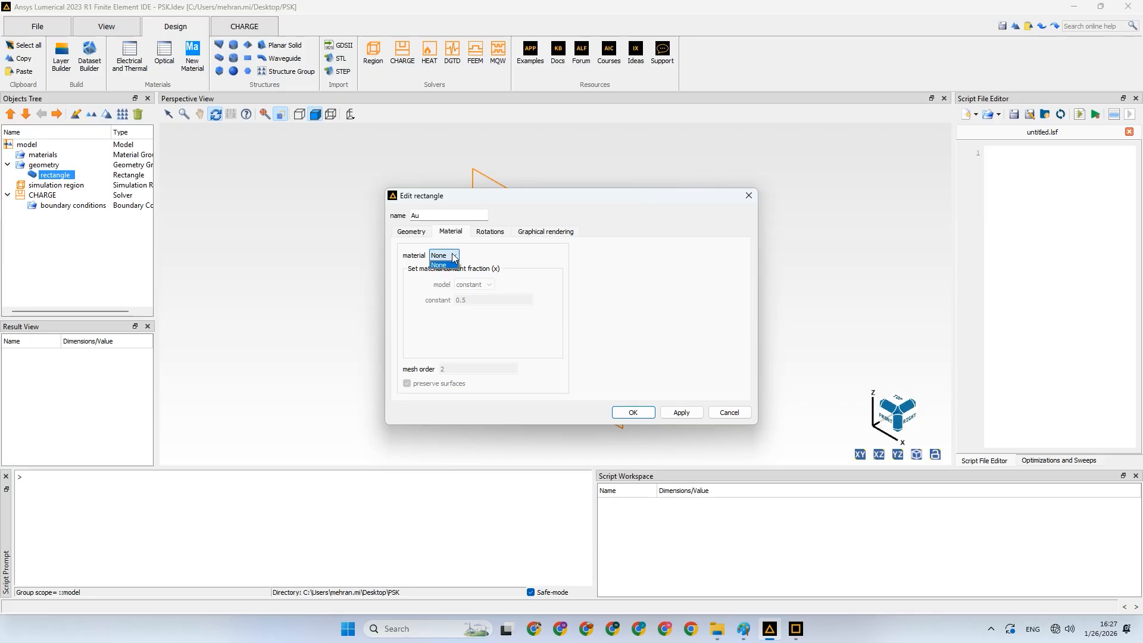
{"action": "left_click", "coordinate": [448, 265]}
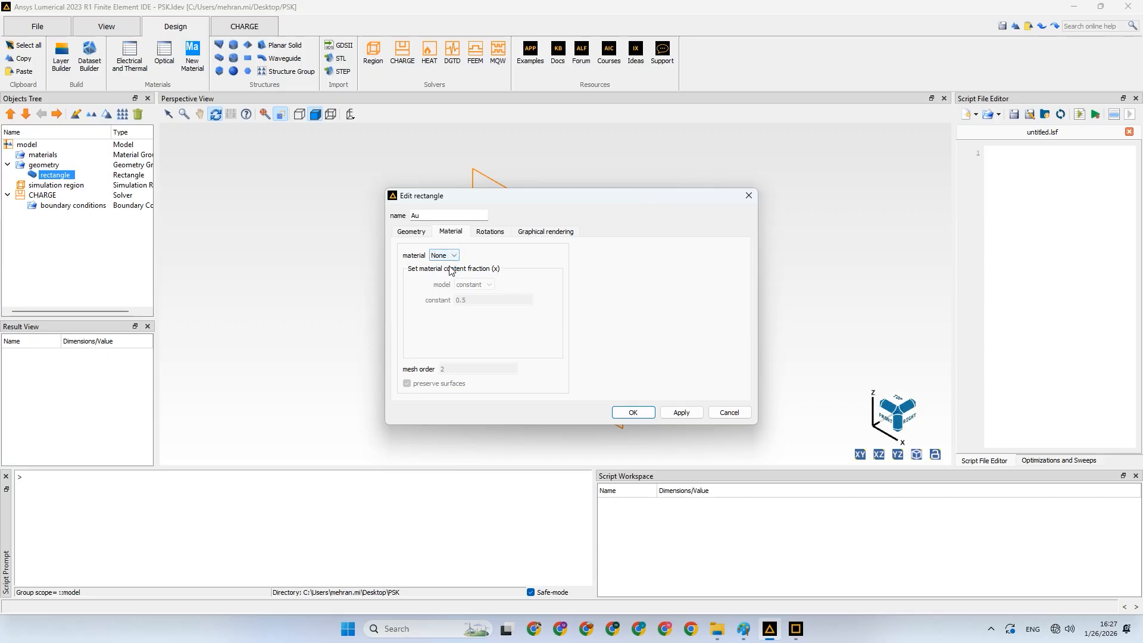
{"action": "left_click", "coordinate": [639, 414]}
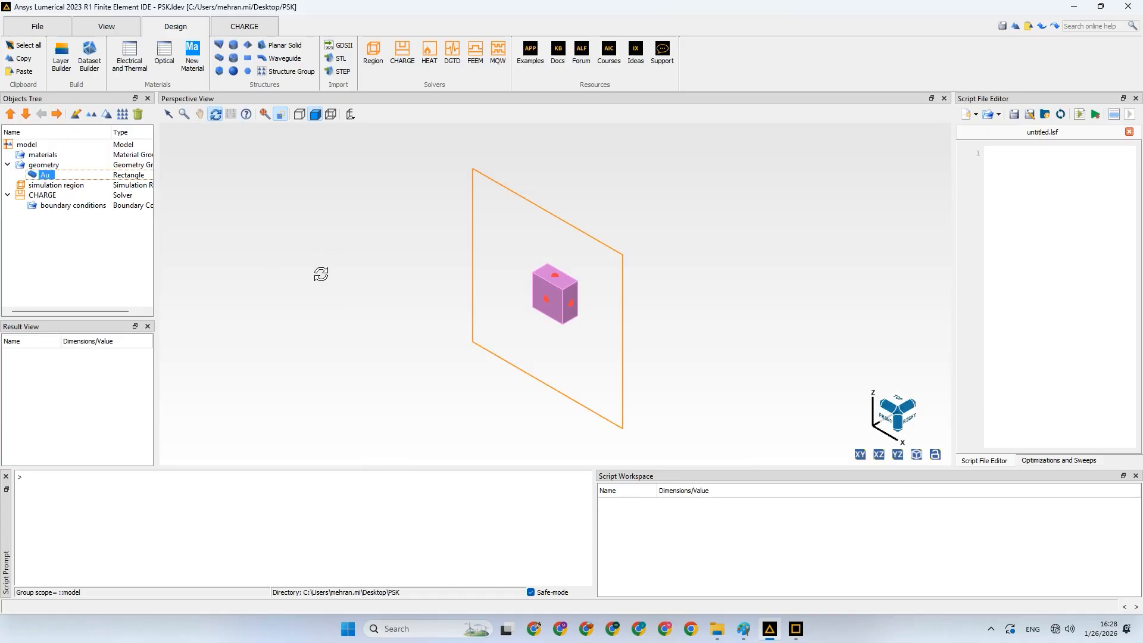
Review the Au rectangle's geometry values and examine its placement against the simulation region from the front and top
{"action": "left_click_drag", "start_coordinate": [319, 273], "coordinate": [321, 274]}
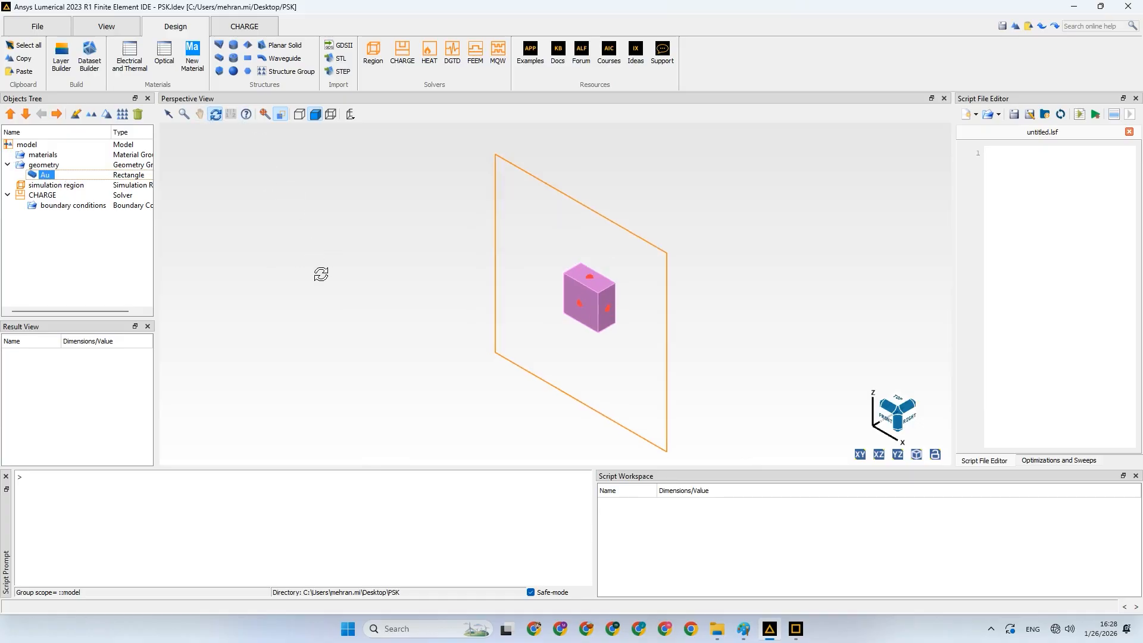
{"action": "right_click", "coordinate": [57, 179]}
{"action": "left_click", "coordinate": [64, 187]}
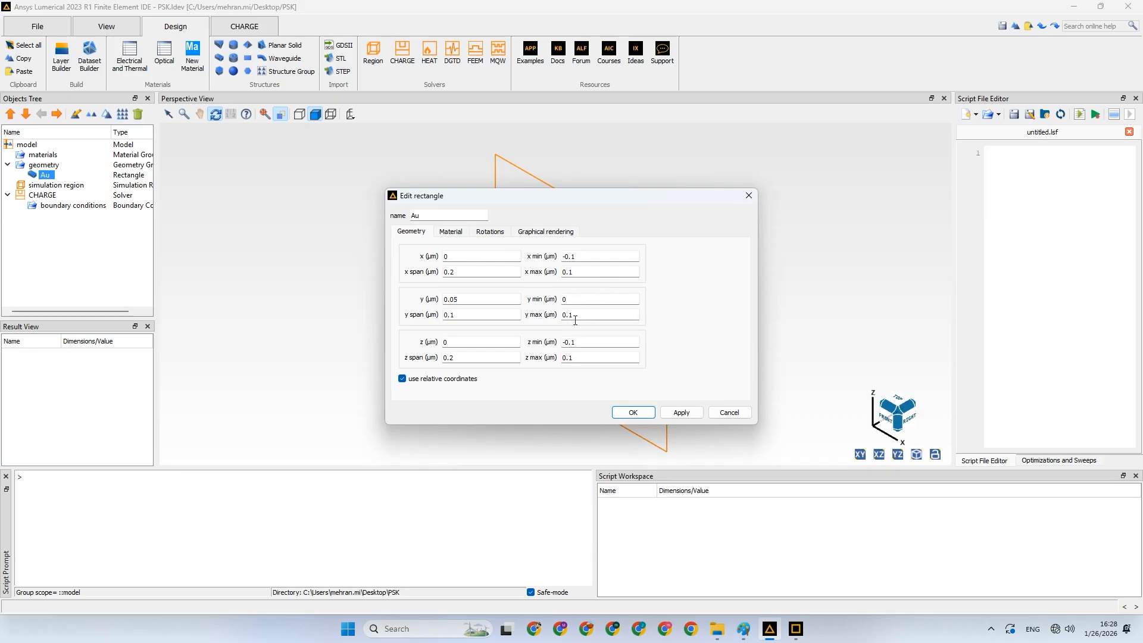
{"action": "left_click", "coordinate": [633, 413]}
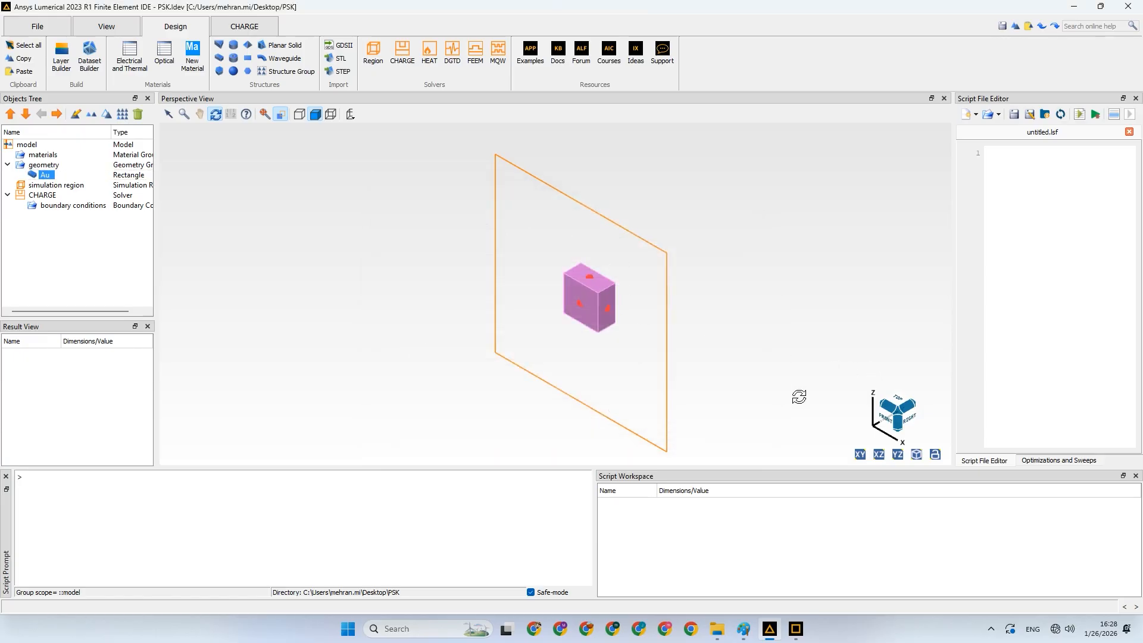
{"action": "left_click", "coordinate": [886, 417]}
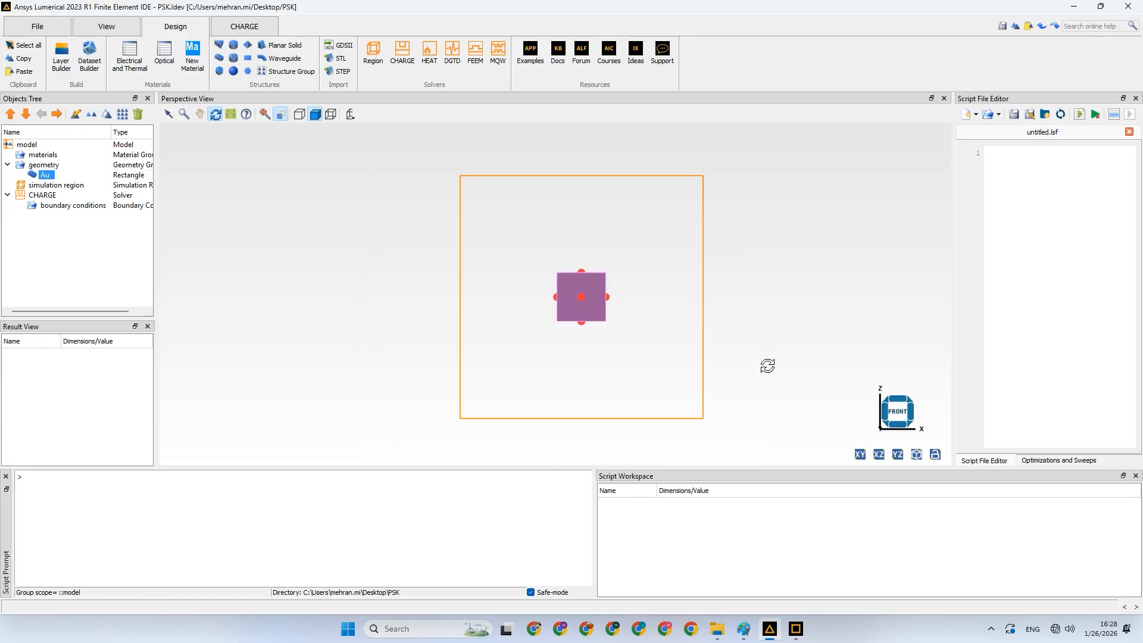
{"action": "left_click_drag", "start_coordinate": [564, 306], "coordinate": [446, 343]}
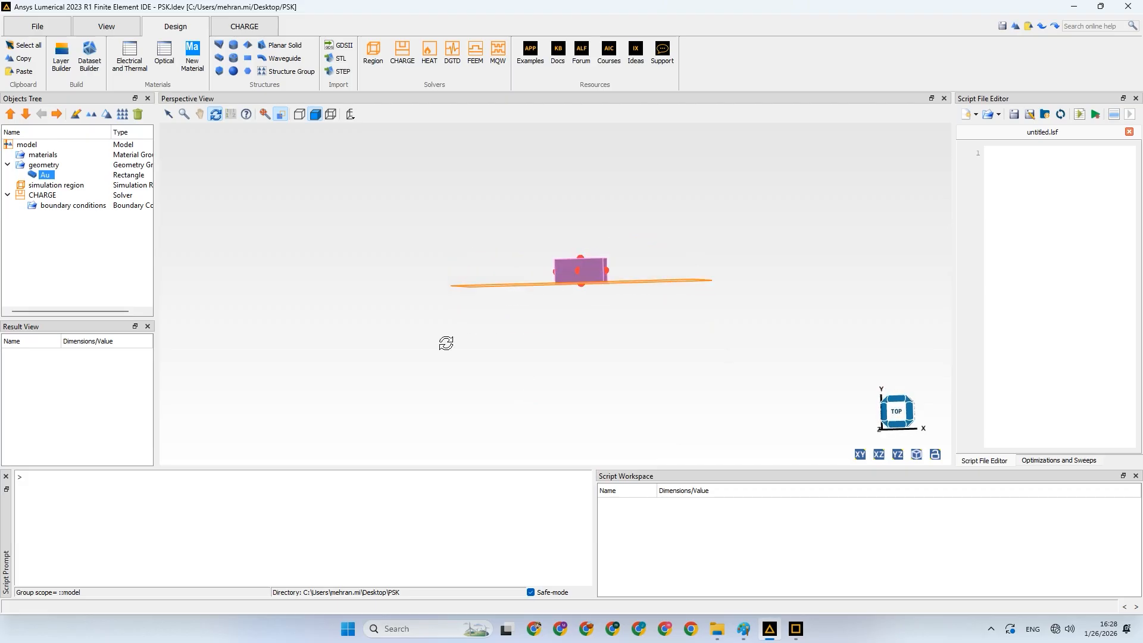
{"action": "right_click", "coordinate": [45, 179]}
{"action": "left_click", "coordinate": [68, 184]}
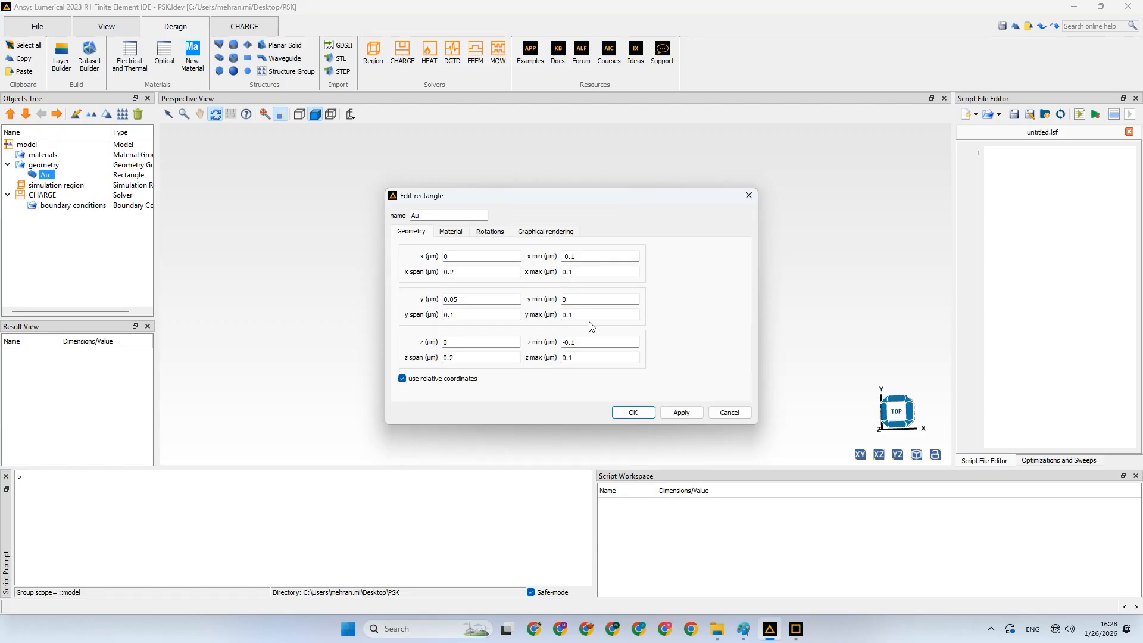
{"action": "left_click", "coordinate": [633, 412]}
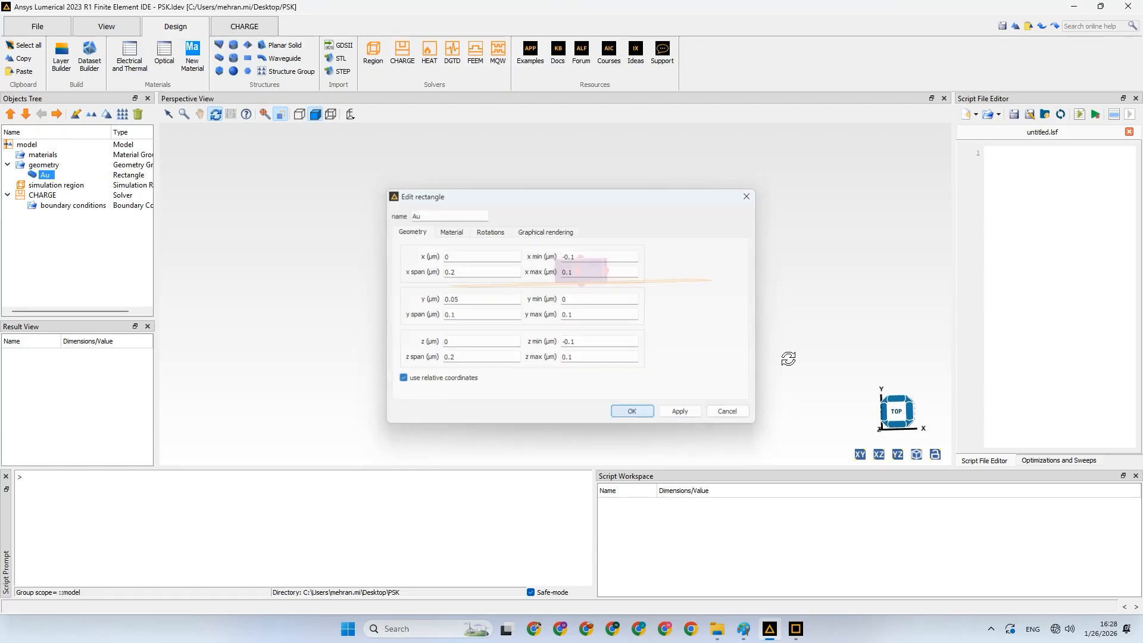
{"action": "left_click_drag", "start_coordinate": [855, 360], "coordinate": [832, 352]}
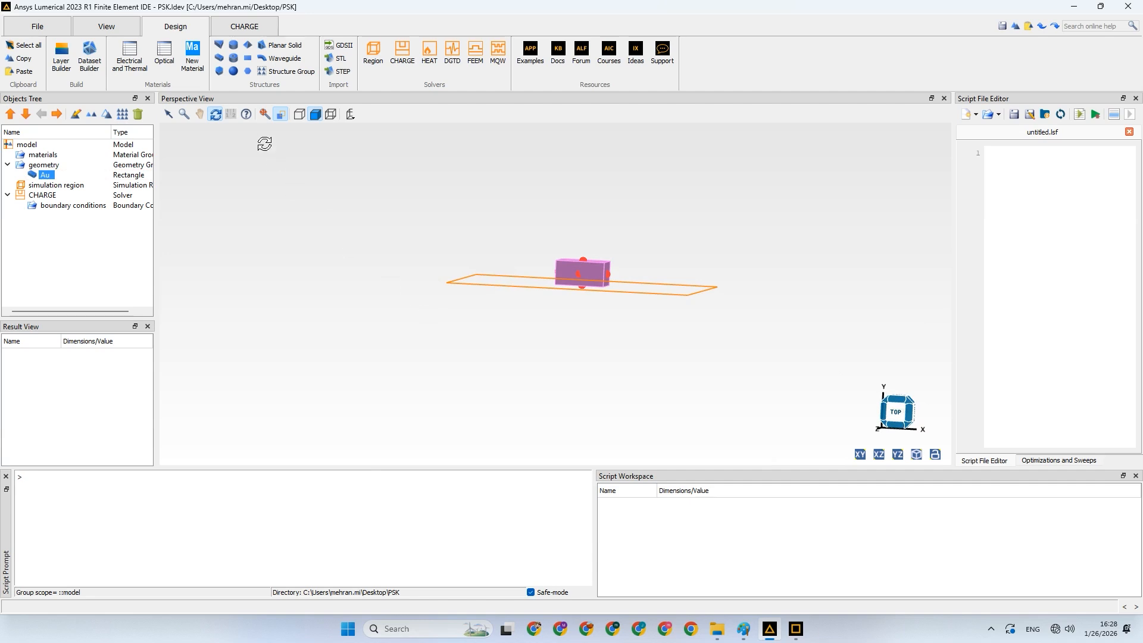
{"action": "left_click", "coordinate": [200, 113]}
{"action": "left_click_drag", "start_coordinate": [502, 236], "coordinate": [395, 257]}
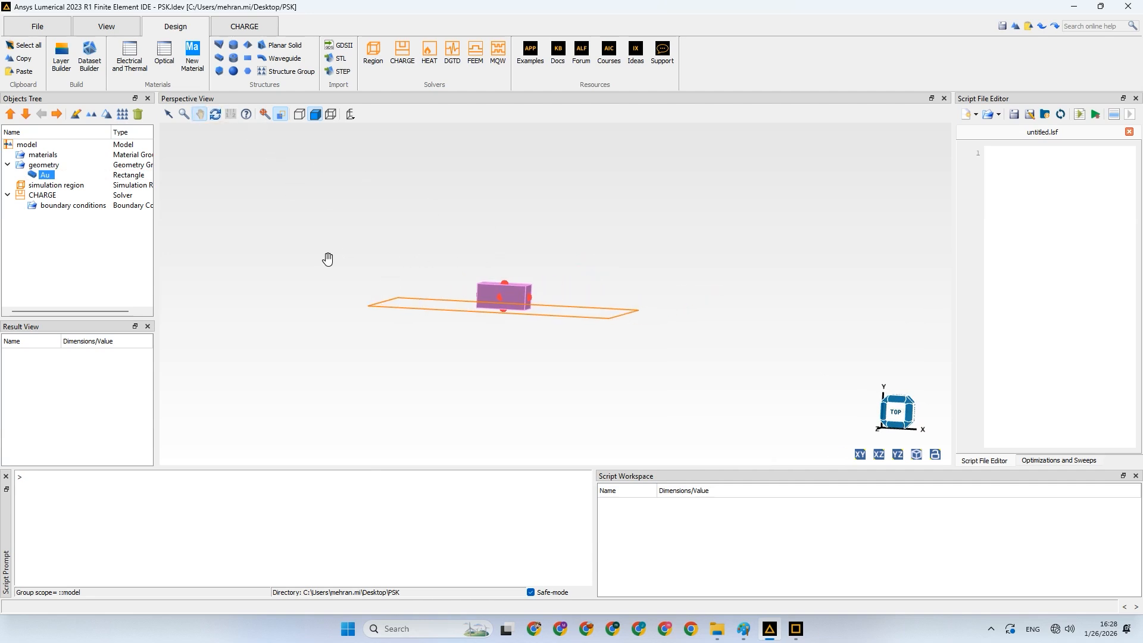
Add a second rectangle to the geometry group and switch to the PSK.fsp project in Lumerical FDTD
{"action": "left_click", "coordinate": [35, 165]}
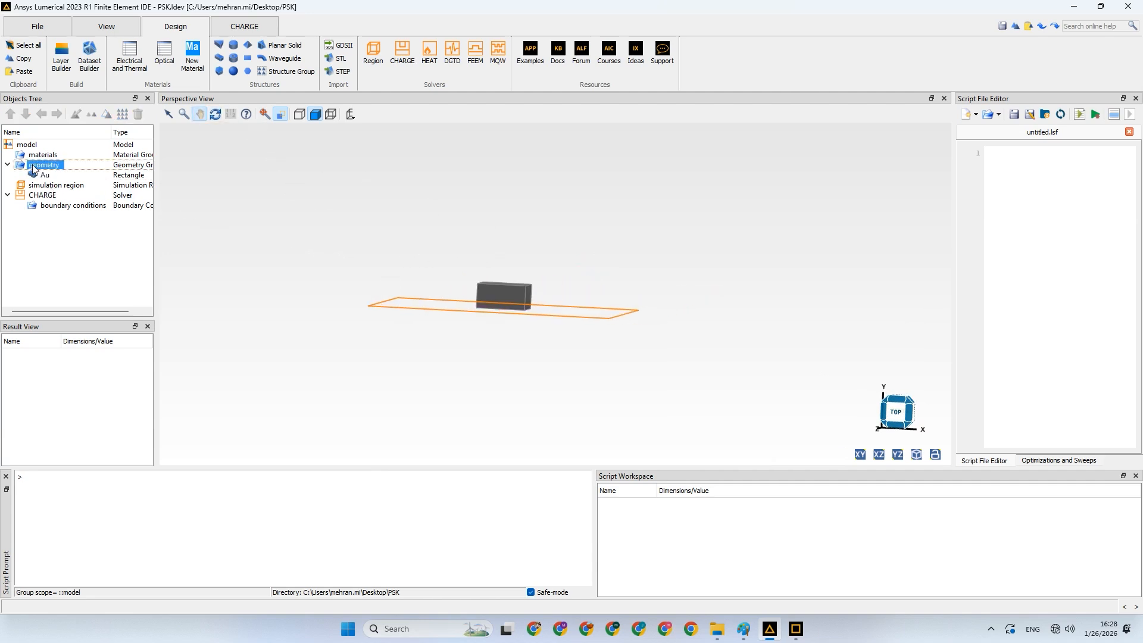
{"action": "left_click", "coordinate": [220, 58]}
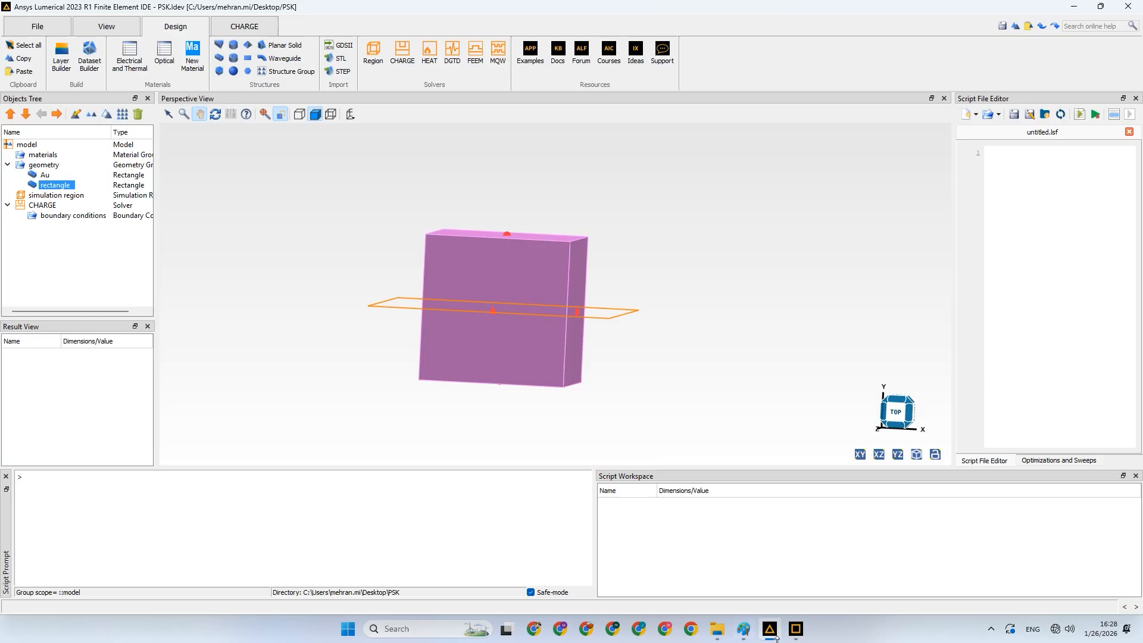
{"action": "left_click", "coordinate": [800, 632]}
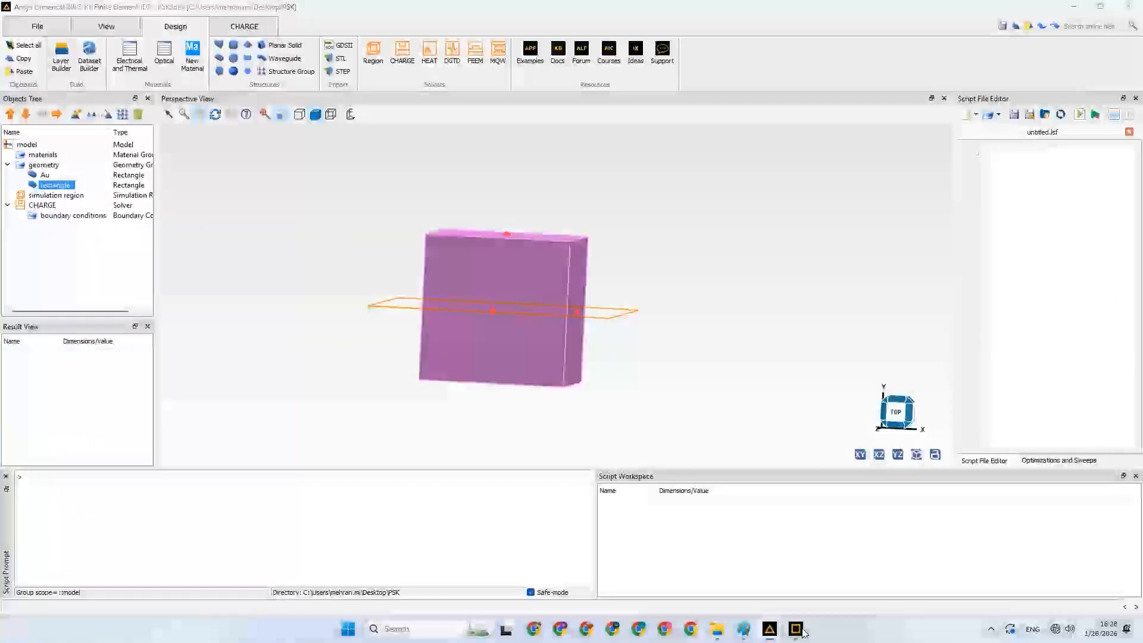
Check the HTL rectangle's geometry ranges in the PSK.fsp project in Lumerical FDTD and return to the PSK.ldev project
{"action": "left_click", "coordinate": [801, 631]}
{"action": "left_click", "coordinate": [56, 138]}
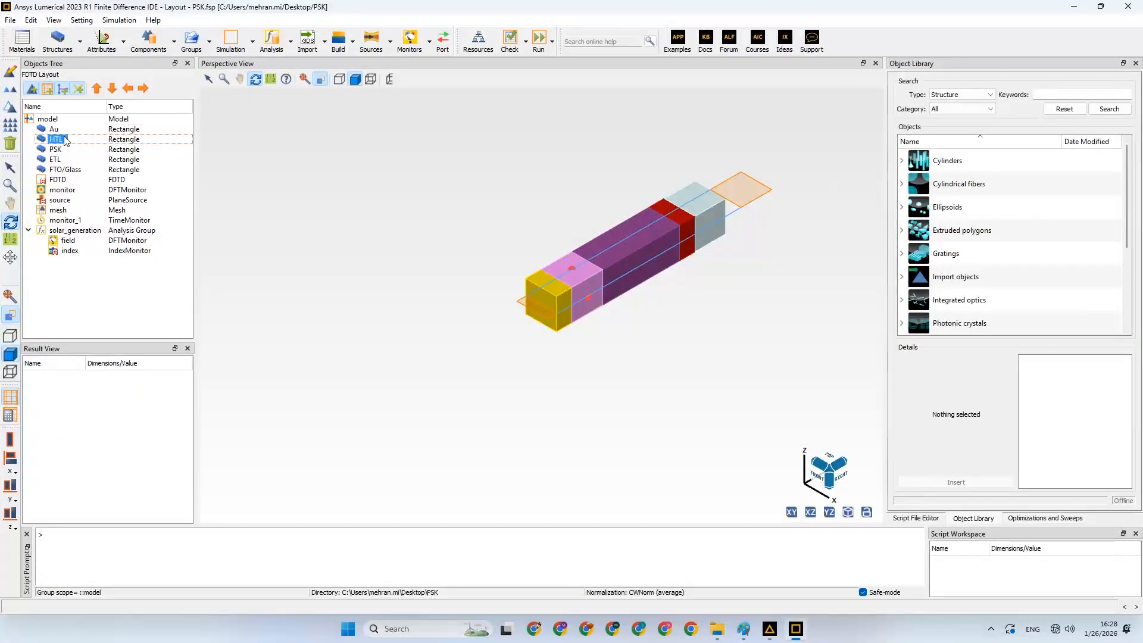
{"action": "right_click", "coordinate": [62, 140]}
{"action": "left_click", "coordinate": [409, 257]}
{"action": "key", "text": "e"}
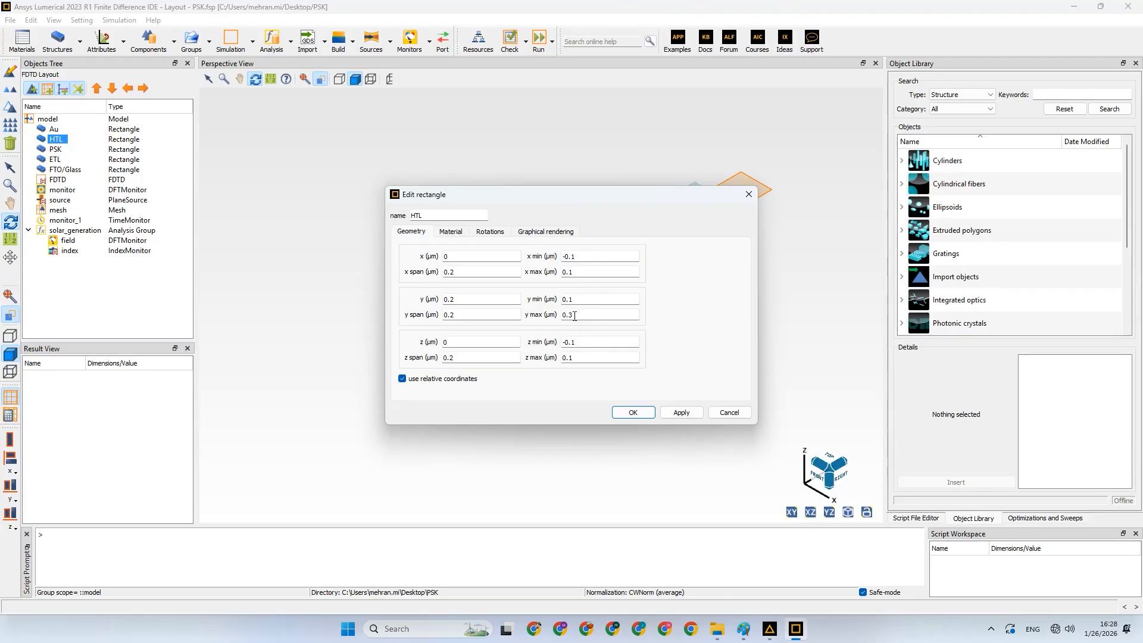
{"action": "left_click", "coordinate": [628, 415]}
{"action": "left_click", "coordinate": [743, 607]}
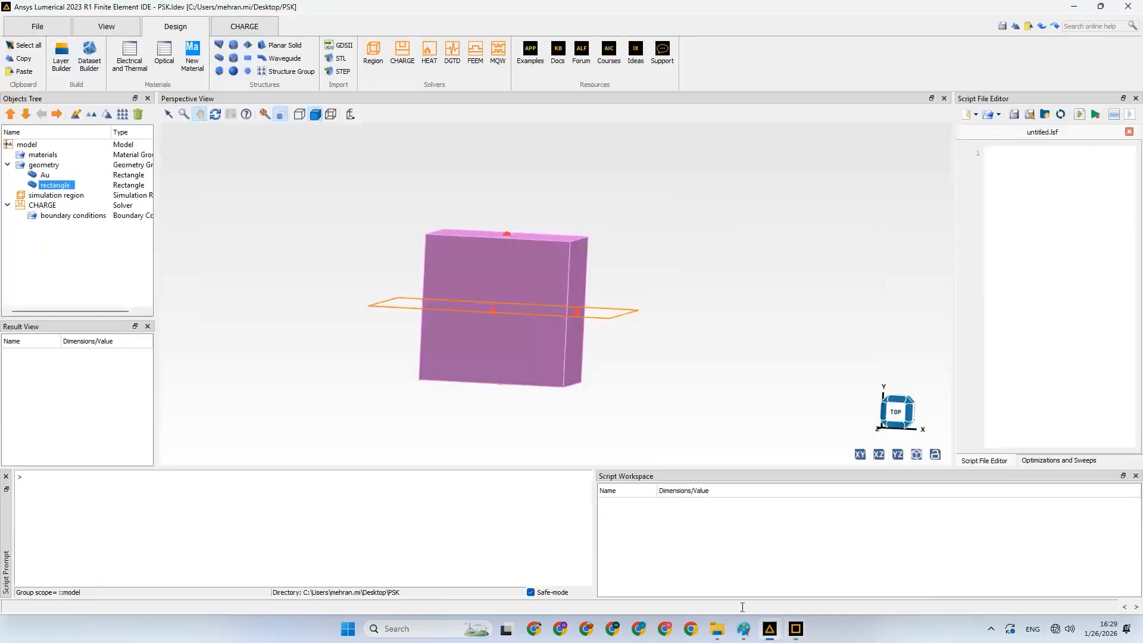
Open the new rectangle's properties and rename it HTL
{"action": "right_click", "coordinate": [53, 185]}
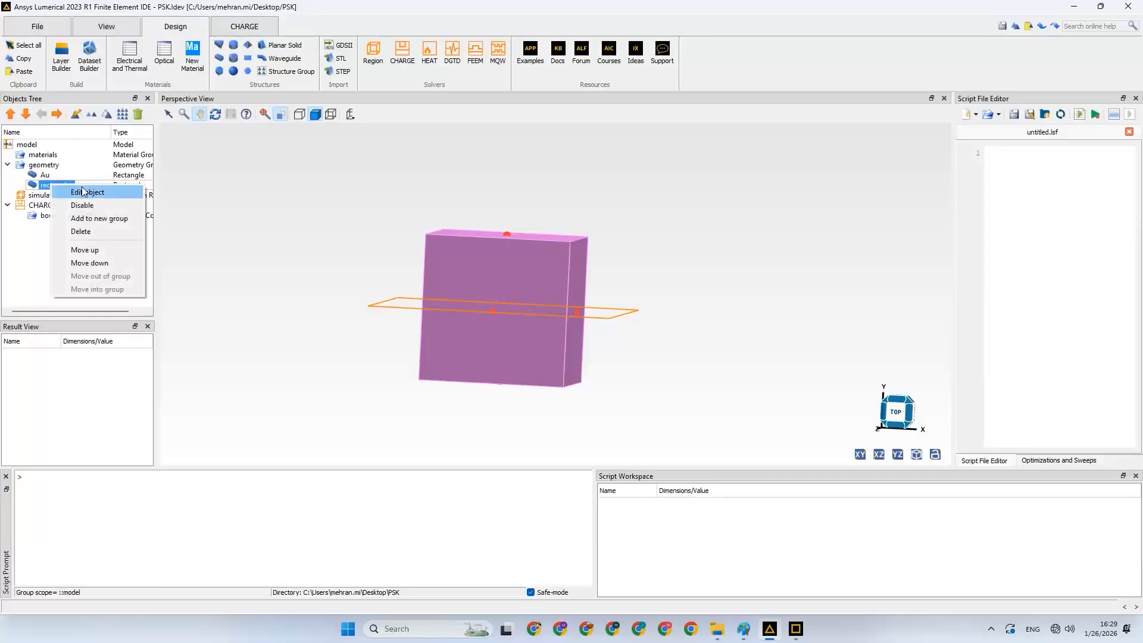
{"action": "left_click", "coordinate": [83, 192]}
{"action": "left_click_drag", "start_coordinate": [448, 221], "coordinate": [410, 222]}
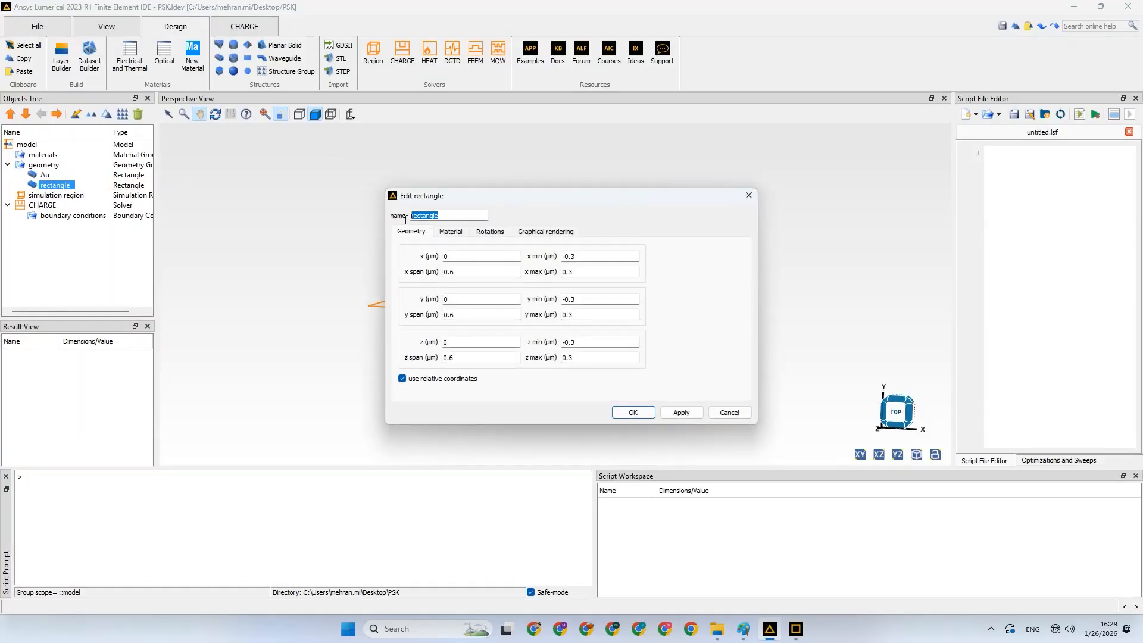
{"action": "type", "text": "hTL"}
Set the HTL rectangle's x min and z min to -0.1 µm and its y range from 0.1 to 0.3 µm
{"action": "left_click", "coordinate": [574, 258]}
{"action": "left_click", "coordinate": [575, 343]}
{"action": "left_click_drag", "start_coordinate": [581, 300], "coordinate": [561, 304]}
{"action": "type", "text": "0.1"}
{"action": "key", "text": "Tab"}
{"action": "type", "text": "0.3"}
{"action": "left_click", "coordinate": [634, 413]}
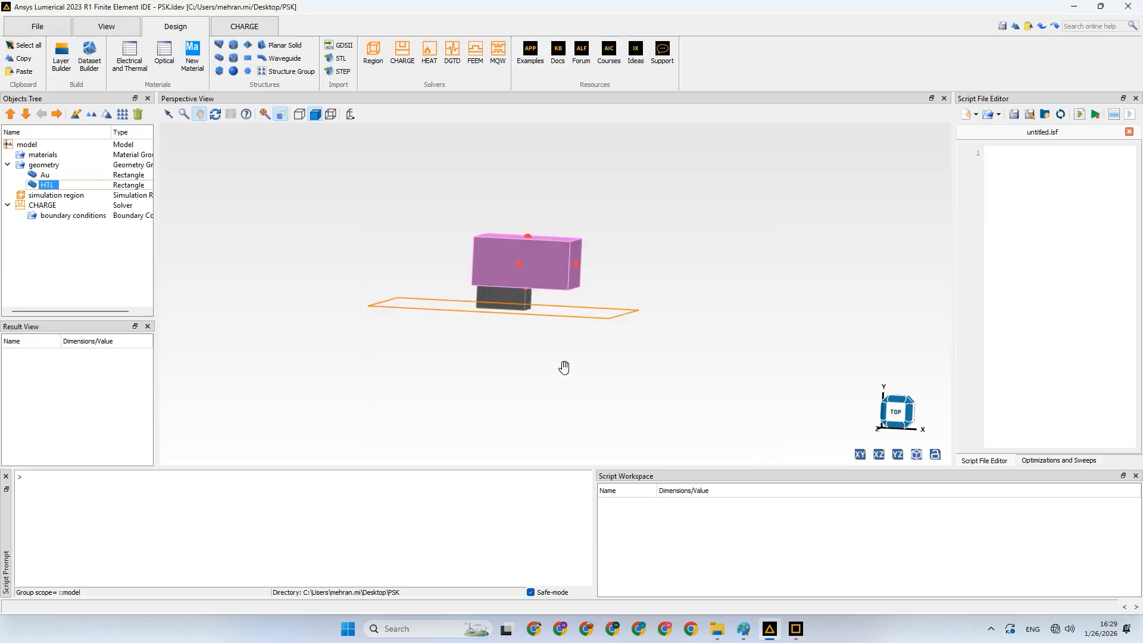
Reopen the HTL rectangle's properties and set its x max and z max to 0.1 µm
{"action": "right_click", "coordinate": [63, 189]}
{"action": "left_click", "coordinate": [81, 190]}
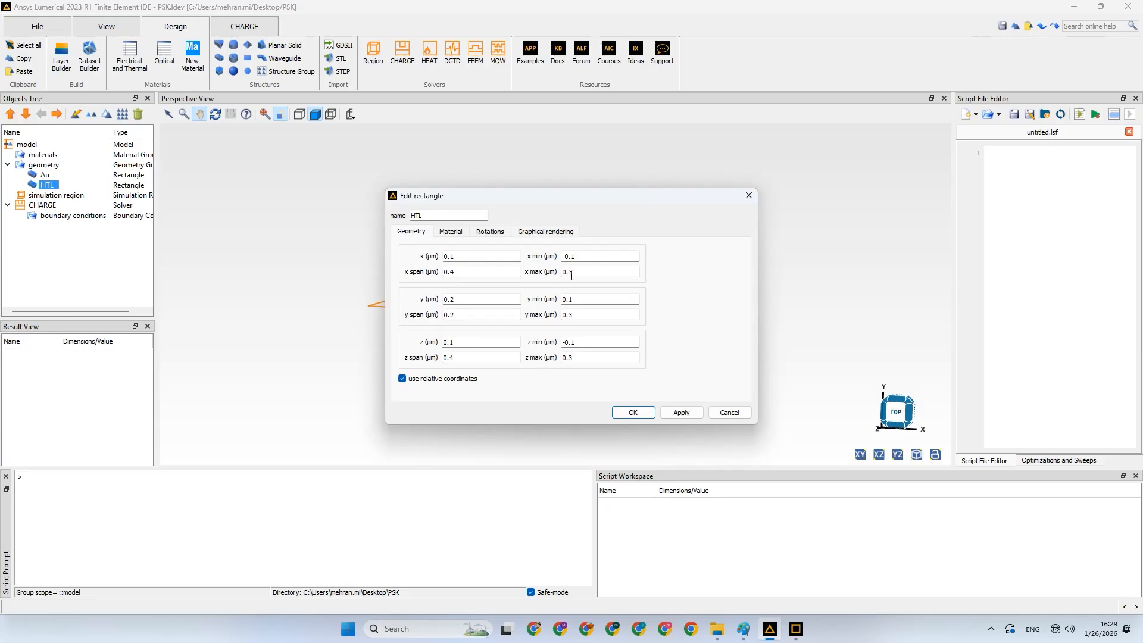
{"action": "type", "text": "1"}
{"action": "left_click", "coordinate": [571, 357]}
{"action": "left_click", "coordinate": [633, 412]}
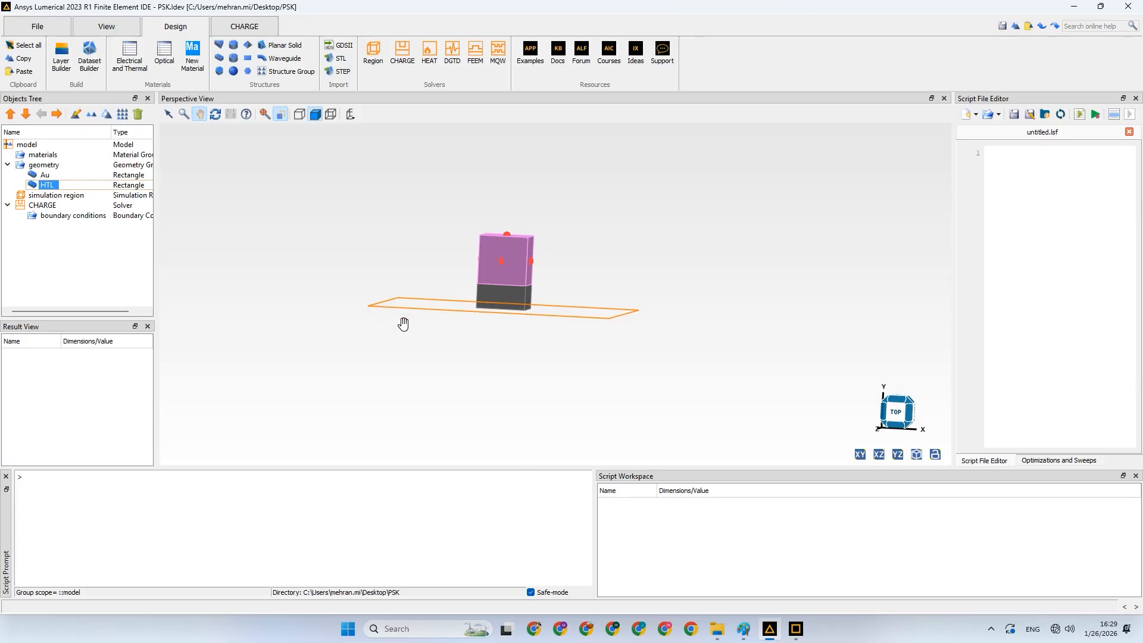
Switch to the PSK.fsp project, review the geometry values of the HTL and PSK rectangles, and return to the PSK.ldev project
{"action": "left_click", "coordinate": [771, 628]}
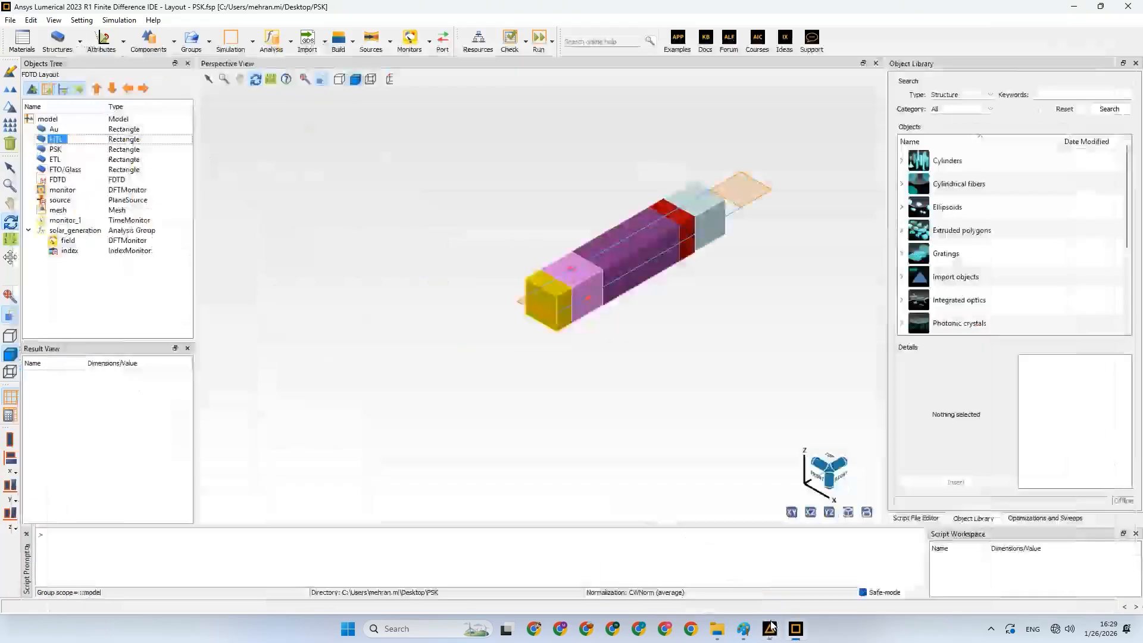
{"action": "right_click", "coordinate": [59, 142]}
{"action": "left_click", "coordinate": [89, 146]}
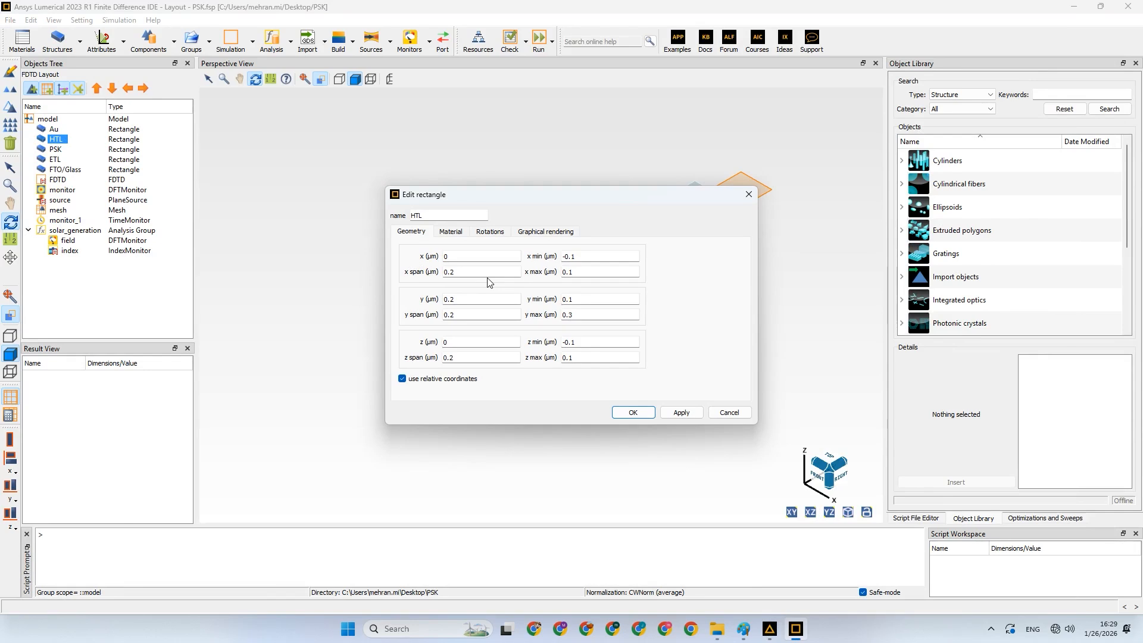
{"action": "left_click", "coordinate": [633, 412]}
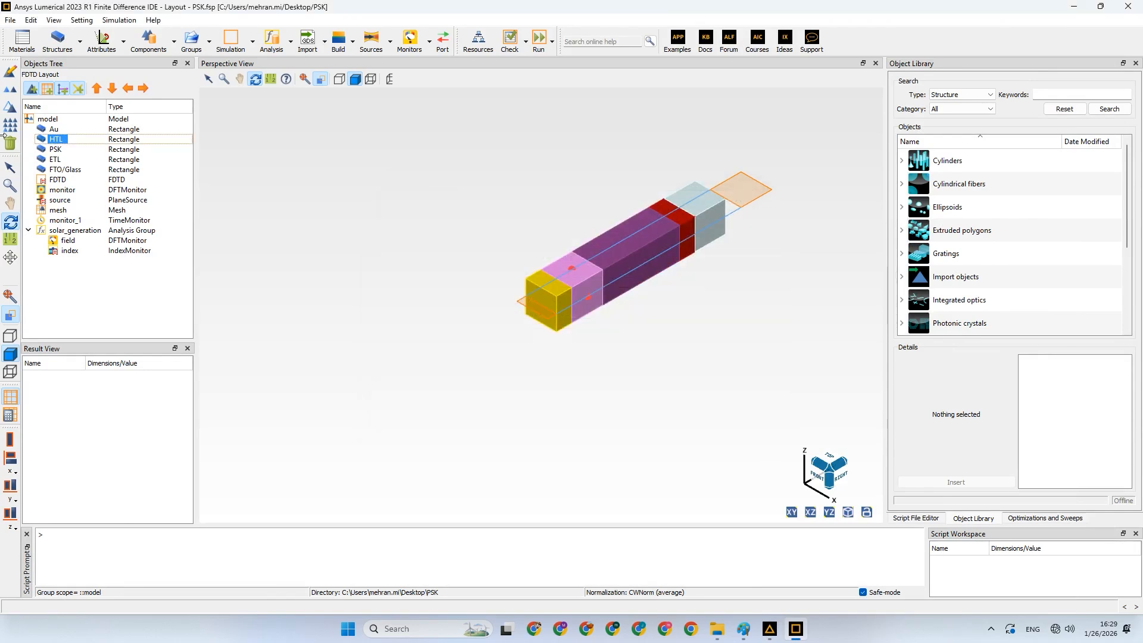
{"action": "left_click", "coordinate": [62, 150]}
{"action": "right_click", "coordinate": [62, 150]}
{"action": "left_click", "coordinate": [90, 154]}
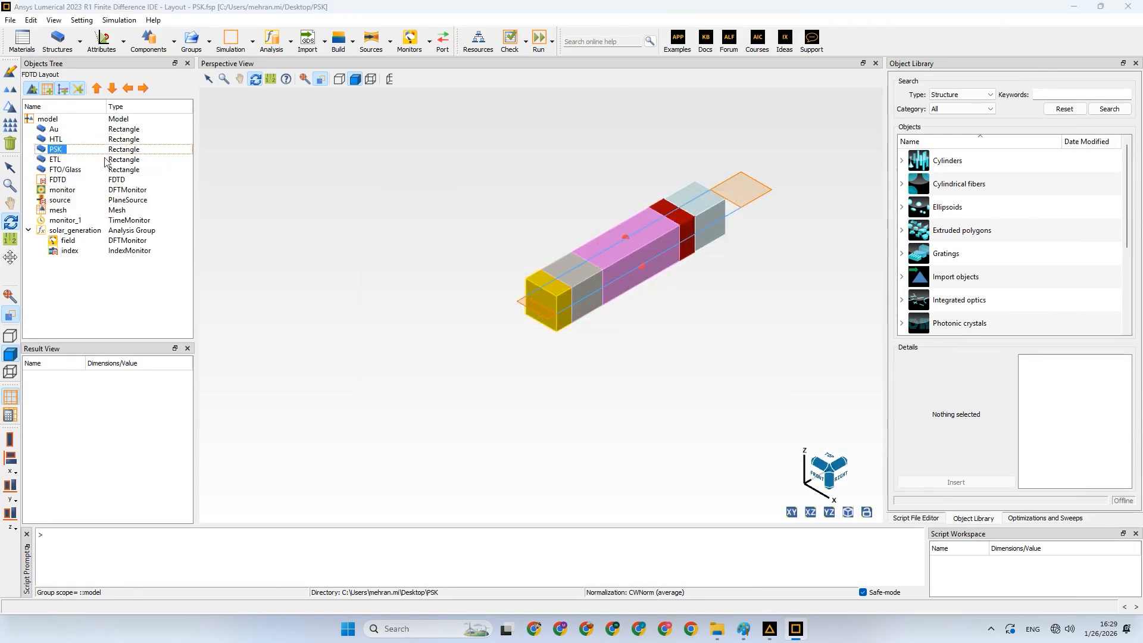
{"action": "left_click", "coordinate": [633, 412]}
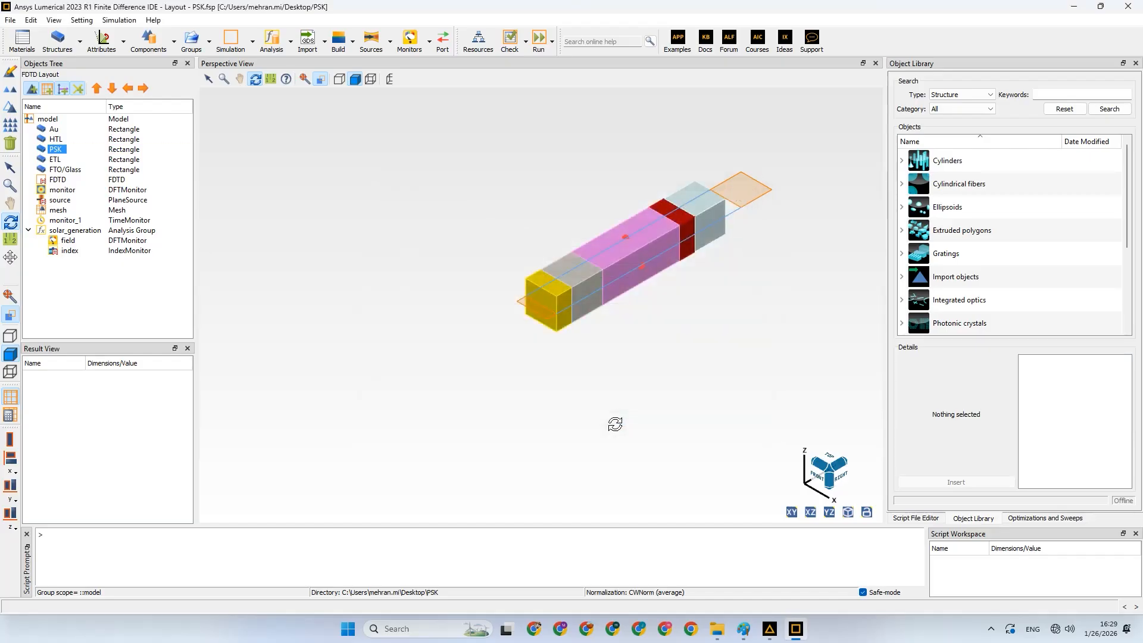
{"action": "left_click", "coordinate": [770, 629]}
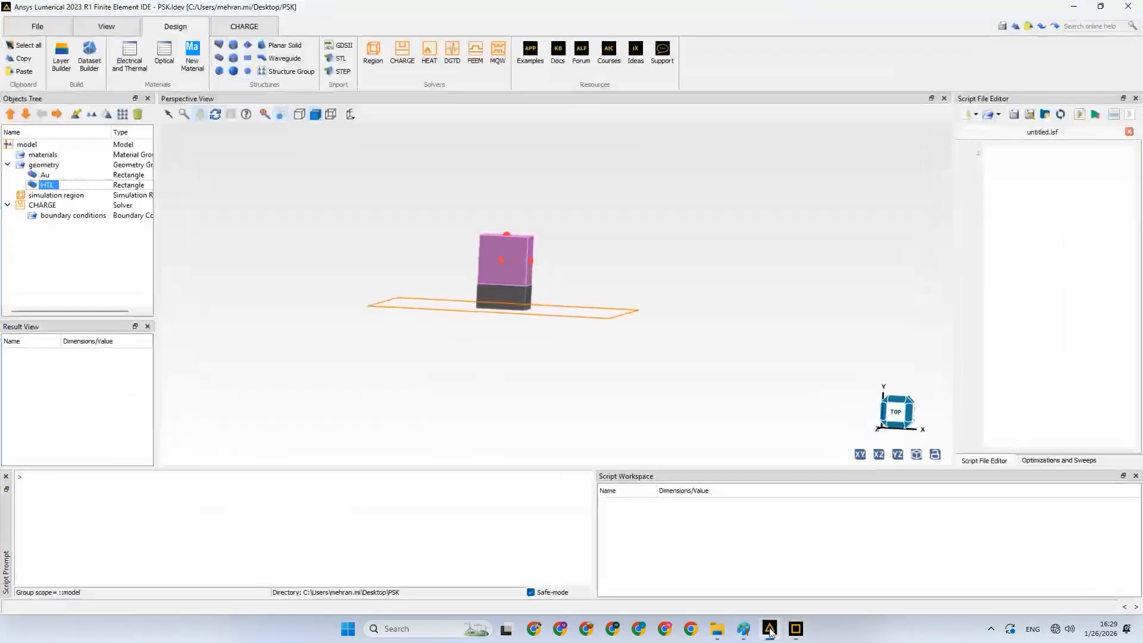
Add a third rectangle to the geometry group and rename it PSK
{"action": "right_click", "coordinate": [48, 179]}
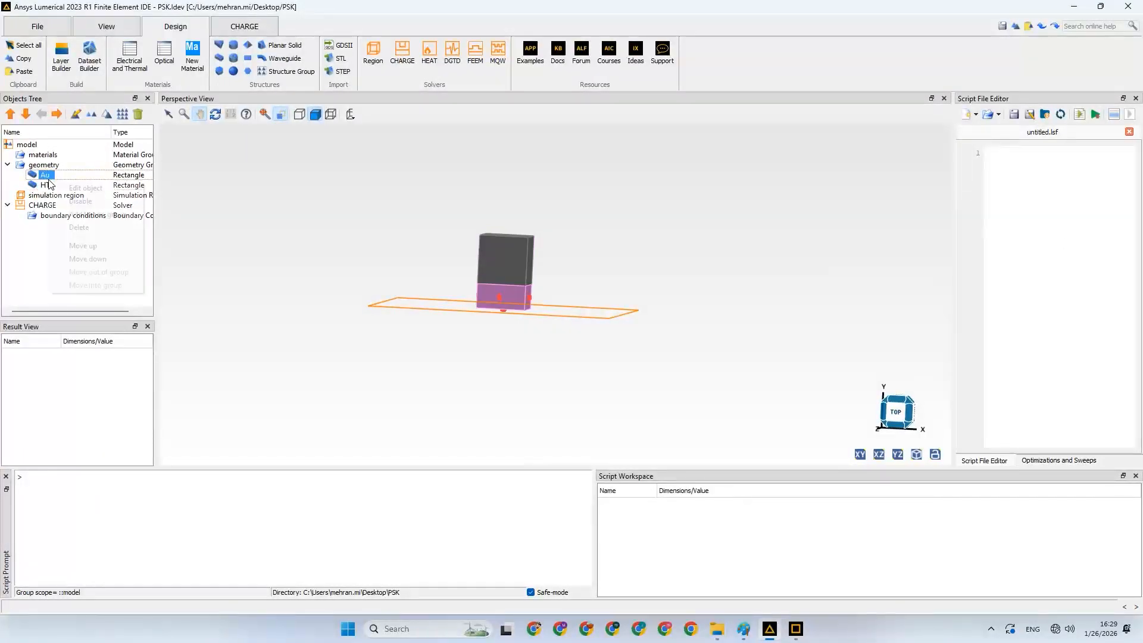
{"action": "left_click", "coordinate": [48, 185]}
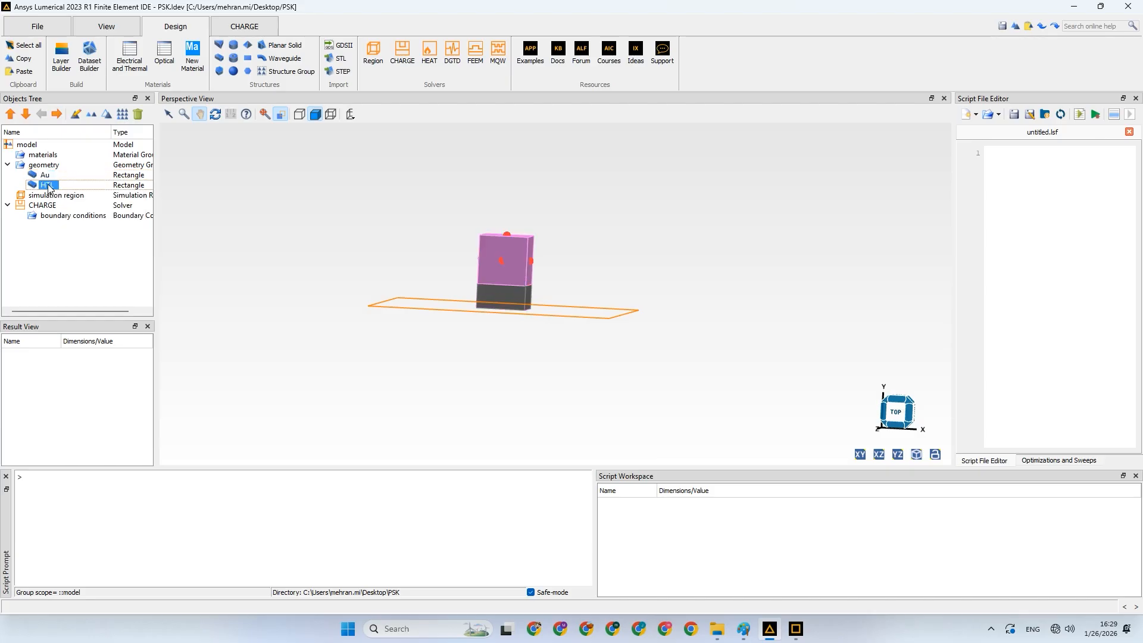
{"action": "left_click", "coordinate": [47, 166]}
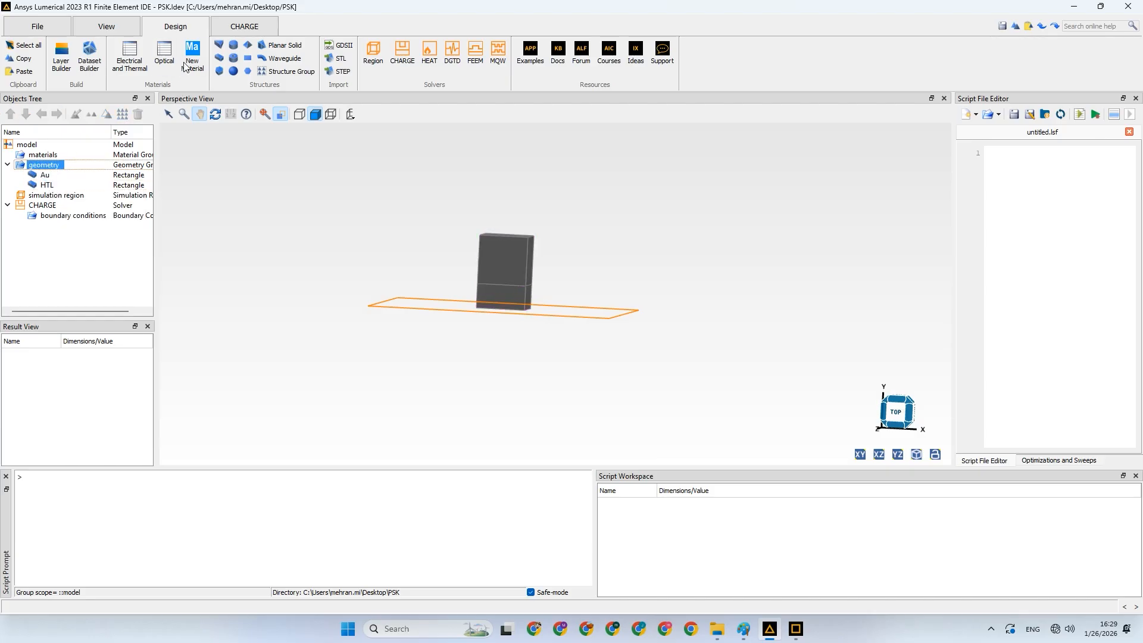
{"action": "left_click", "coordinate": [219, 59]}
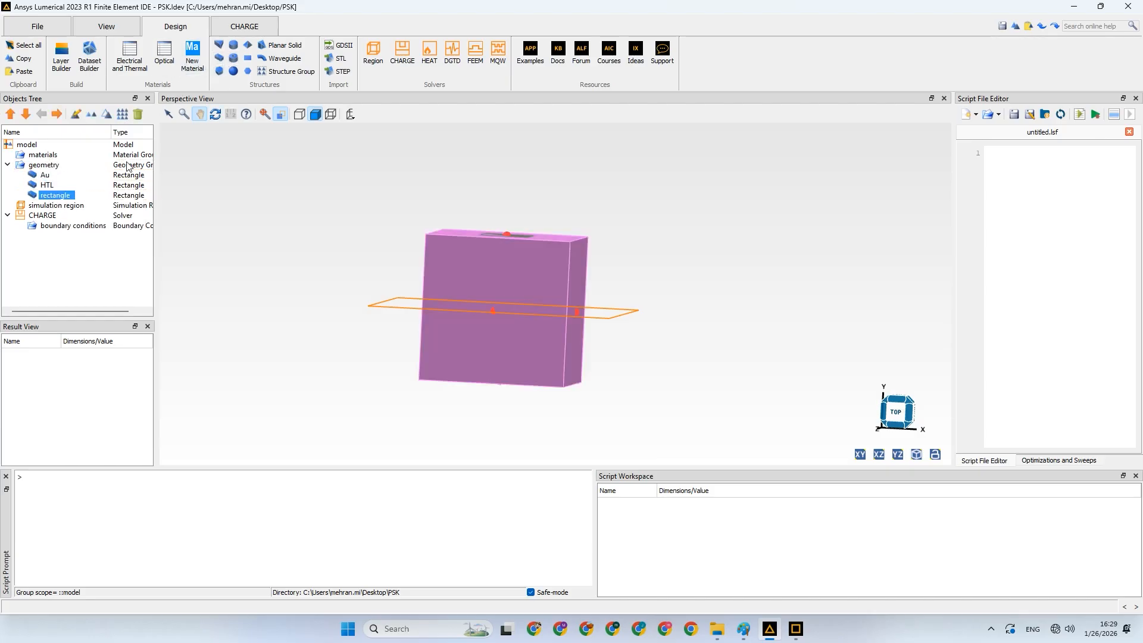
{"action": "right_click", "coordinate": [66, 198]}
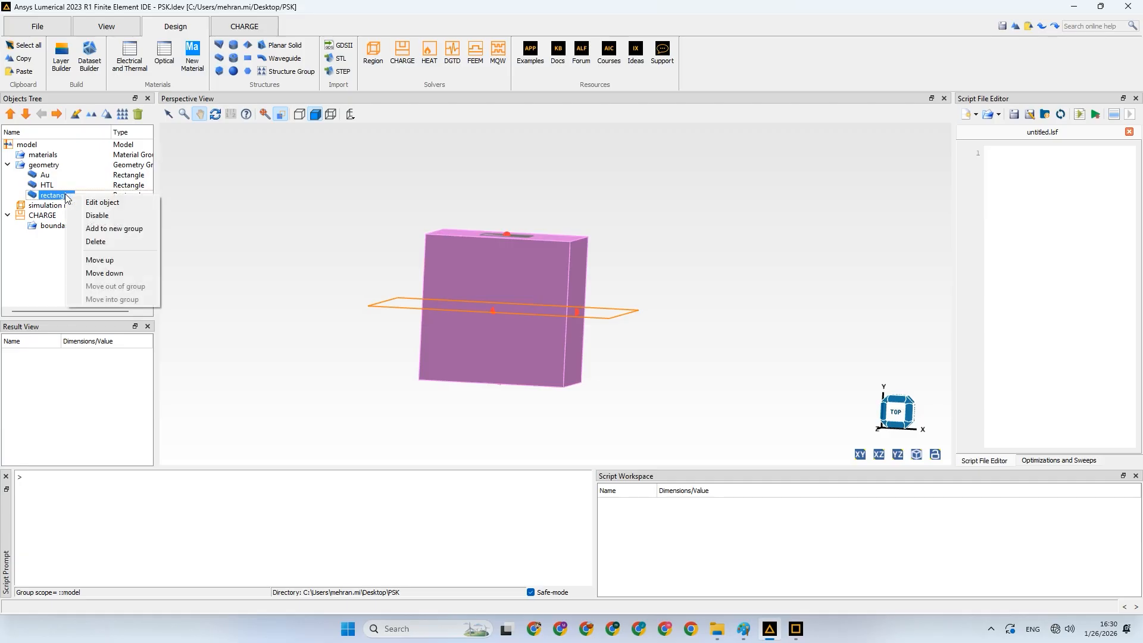
{"action": "left_click", "coordinate": [86, 205]}
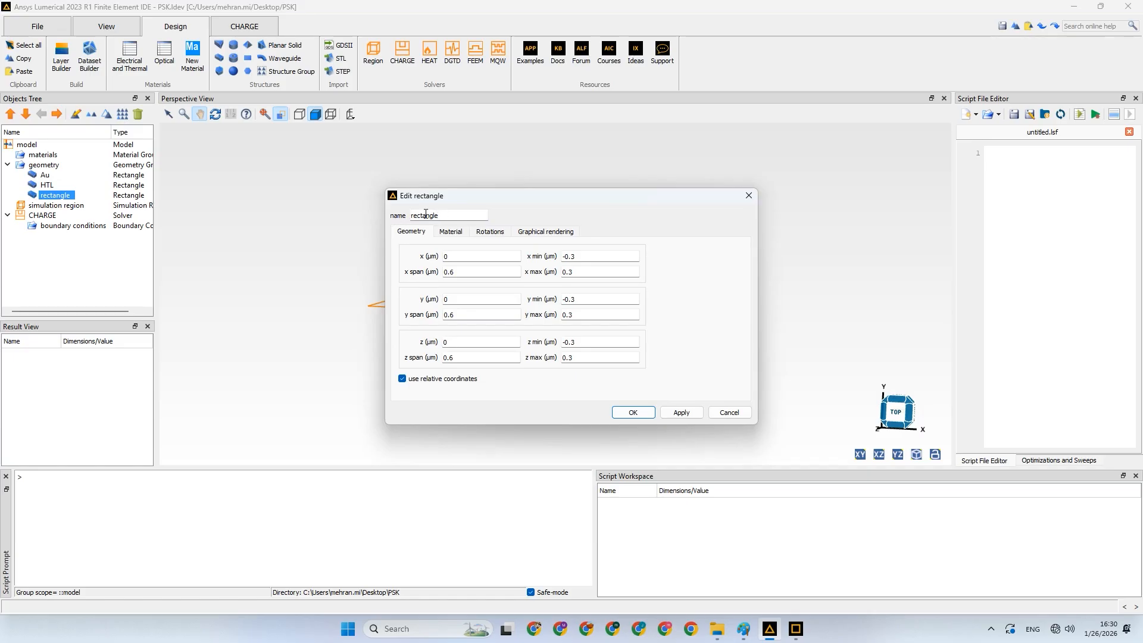
{"action": "double_click", "coordinate": [426, 215]}
{"action": "key", "text": "BackSpace"}
{"action": "type", "text": "PSK"}
Set the PSK rectangle's x and z ranges from -0.1 to 0.1 µm
{"action": "left_click", "coordinate": [573, 257]}
{"action": "type", "text": "1"}
{"action": "left_click", "coordinate": [574, 349]}
{"action": "type", "text": "1"}
{"action": "left_click", "coordinate": [572, 358]}
{"action": "type", "text": "1"}
{"action": "left_click", "coordinate": [573, 272]}
{"action": "type", "text": "1"}
Set the PSK rectangle's y range from 0.3 to 0.8 µm and accept its edited properties
{"action": "left_click", "coordinate": [579, 300]}
{"action": "type", "text": "0"}
{"action": "left_click", "coordinate": [584, 314]}
{"action": "type", "text": "8"}
{"action": "key", "text": "Return"}
{"action": "left_click", "coordinate": [607, 342]}
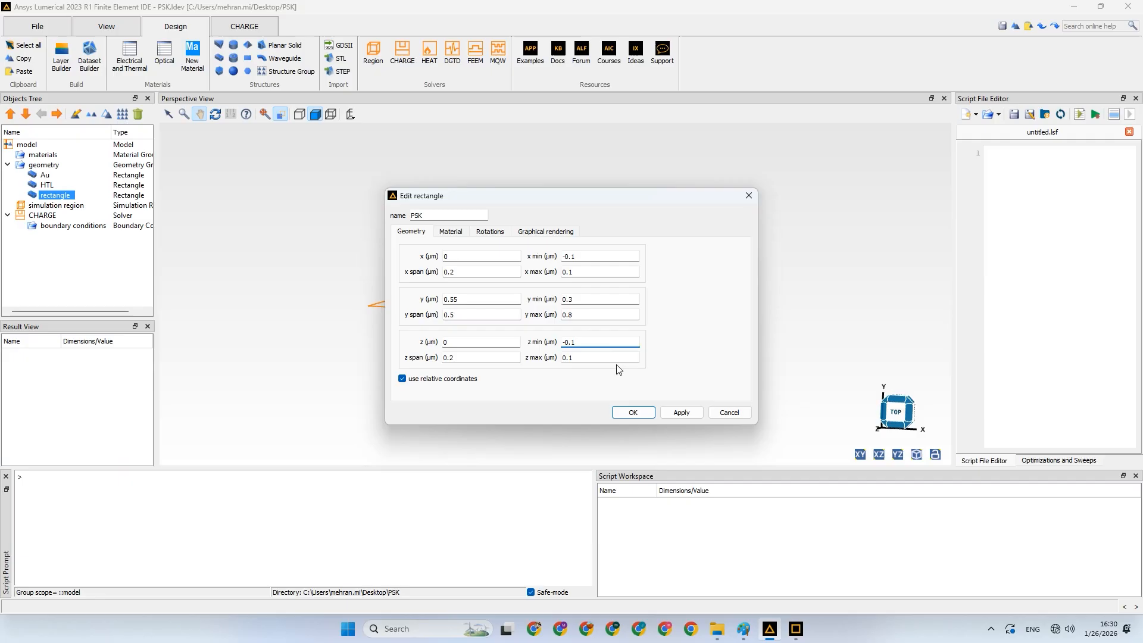
{"action": "left_click", "coordinate": [631, 413]}
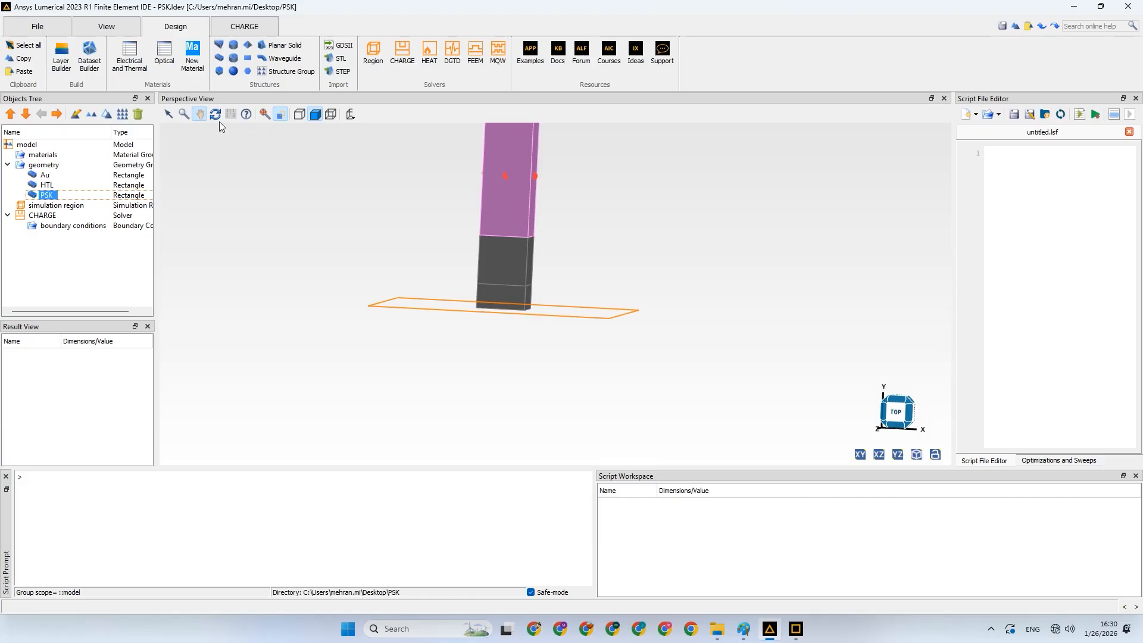
View the layer stack, then check the ETL rectangle's geometry in the PSK.fsp project and return to the PSK.ldev project
{"action": "scroll", "coordinate": [298, 323], "scroll_direction": "down", "scroll_amount": 4}
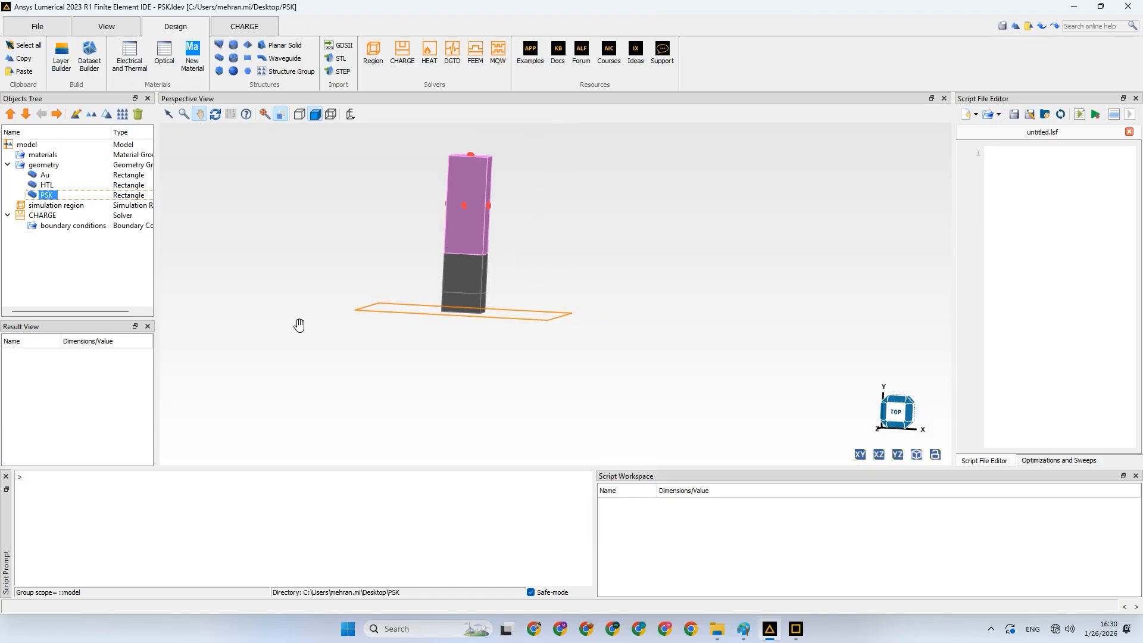
{"action": "left_click_drag", "start_coordinate": [388, 248], "coordinate": [467, 302]}
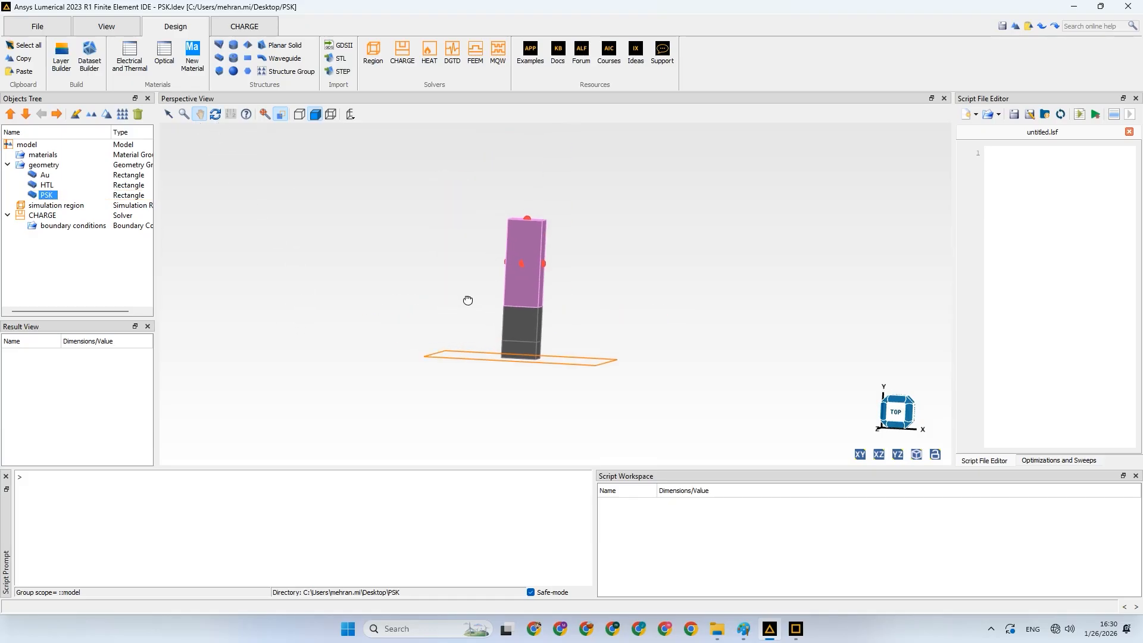
{"action": "left_click", "coordinate": [47, 168]}
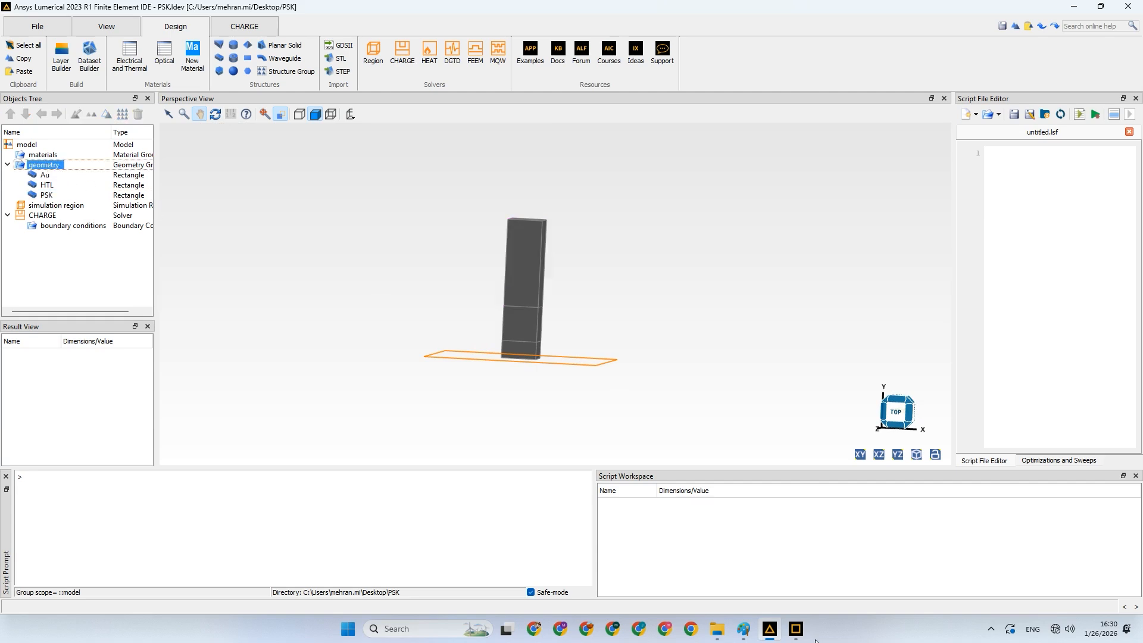
{"action": "left_click", "coordinate": [796, 629]}
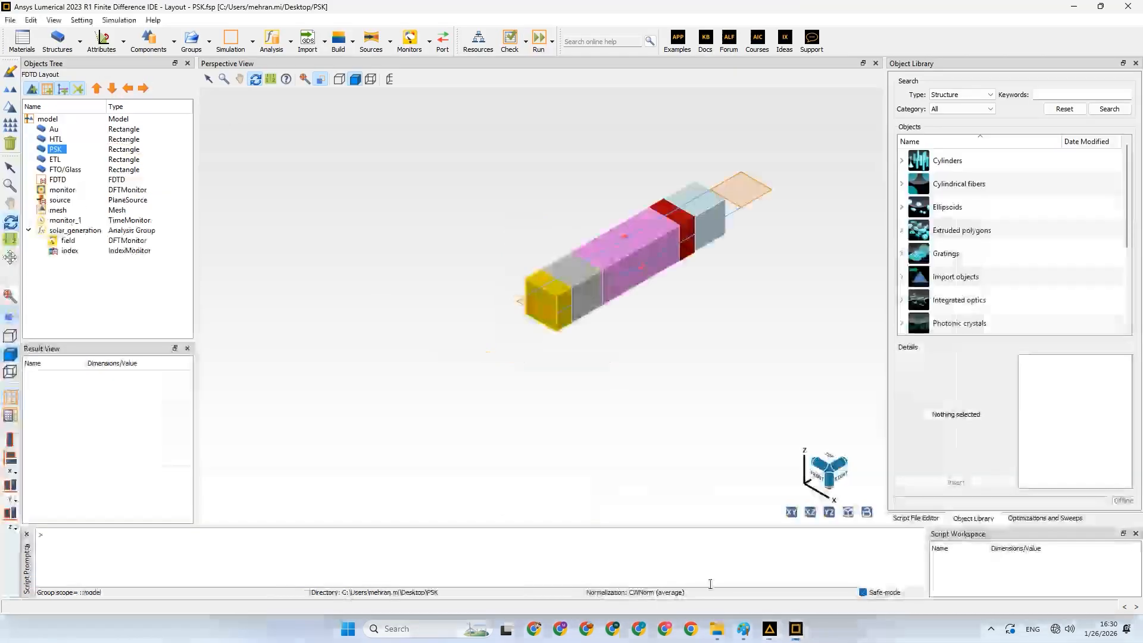
{"action": "left_click", "coordinate": [54, 159]}
{"action": "right_click", "coordinate": [53, 159]}
{"action": "left_click", "coordinate": [70, 164]}
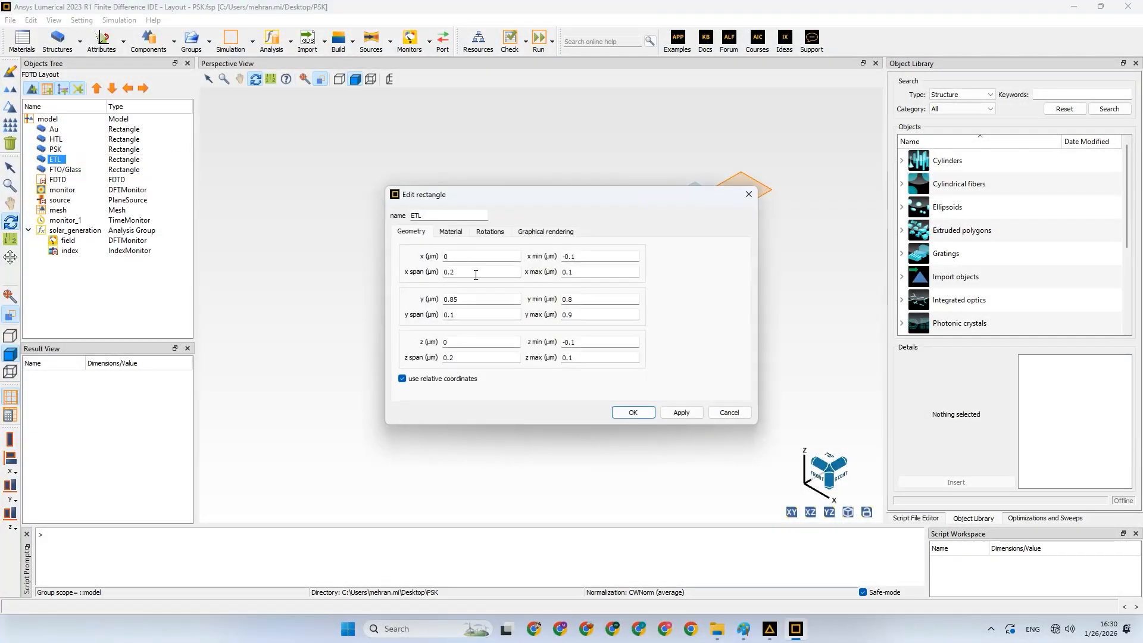
{"action": "left_click", "coordinate": [640, 413]}
{"action": "left_click", "coordinate": [770, 629]}
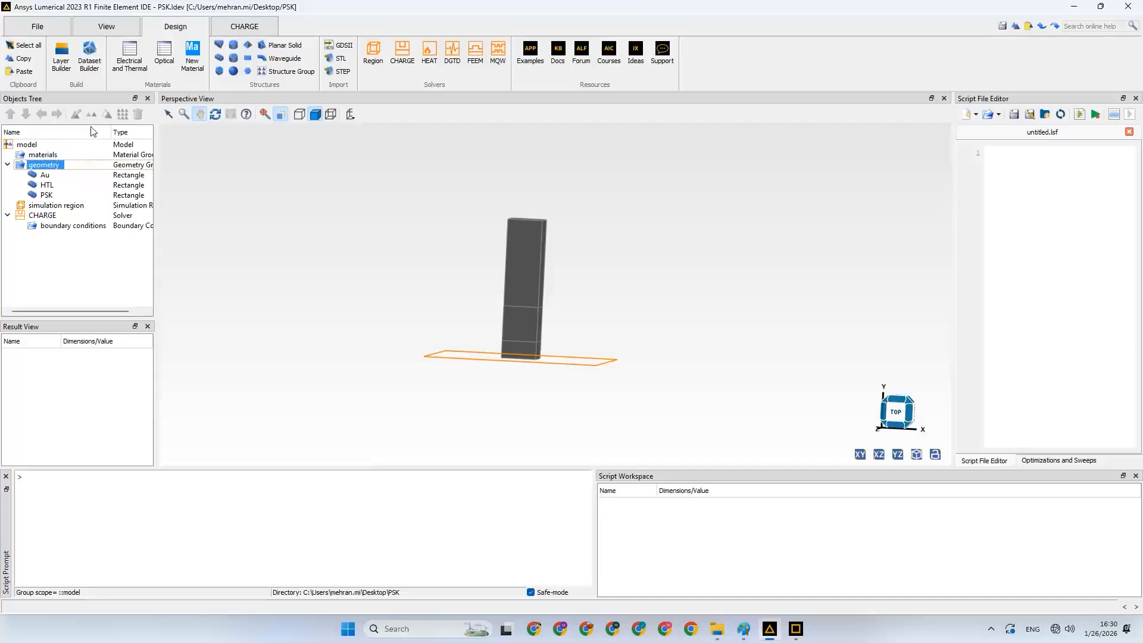
Add a fourth rectangle to the geometry group and rename it ETL
{"action": "left_click", "coordinate": [218, 59]}
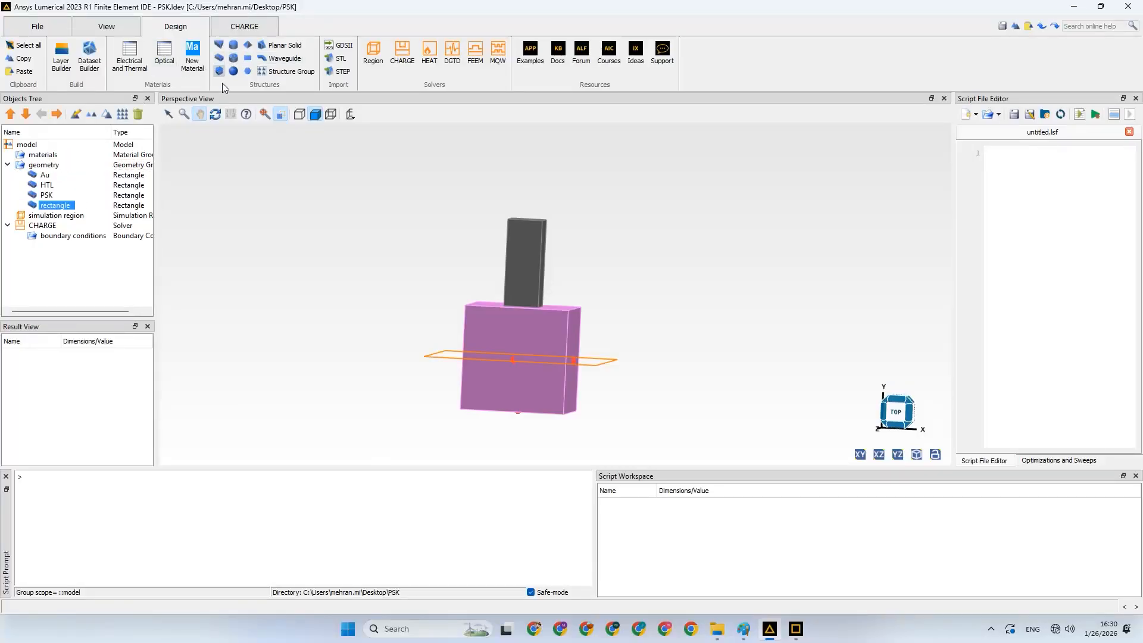
{"action": "right_click", "coordinate": [70, 206]}
{"action": "left_click", "coordinate": [83, 214]}
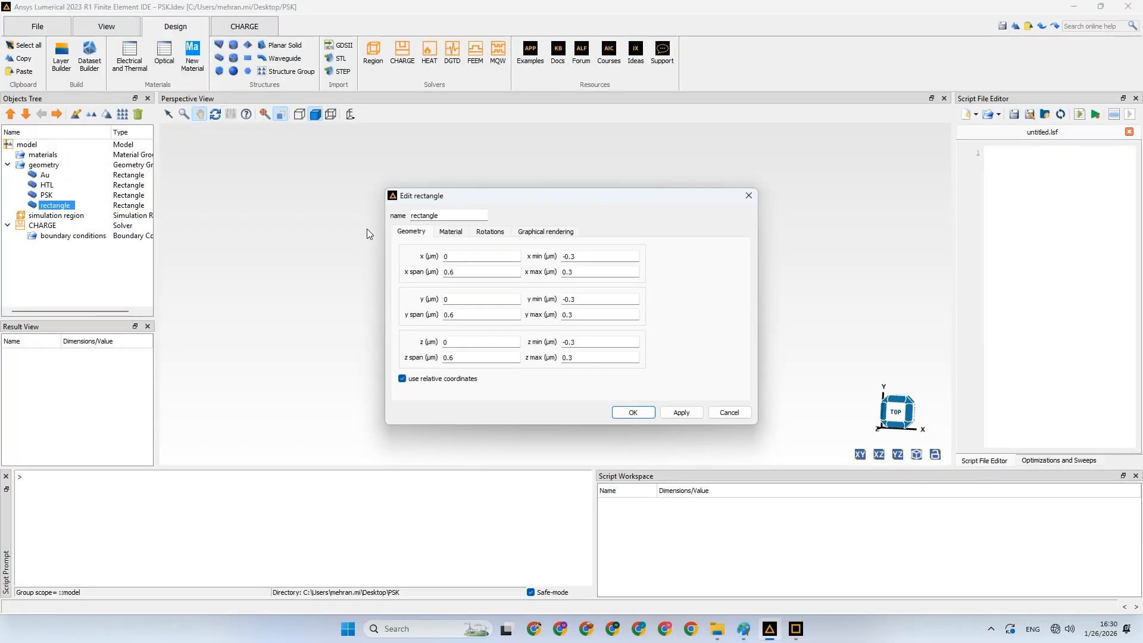
{"action": "left_click_drag", "start_coordinate": [444, 216], "coordinate": [373, 216]}
{"action": "type", "text": "ETL"}
Set the ETL rectangle's y range from 0.8 to 0.9 µm
{"action": "left_click_drag", "start_coordinate": [575, 301], "coordinate": [563, 304]}
{"action": "type", "text": "0.8"}
{"action": "key", "text": "Tab"}
{"action": "type", "text": "0.9"}
Set the ETL rectangle's x and z ranges from -0.1 to 0.1 µm and accept its properties
{"action": "left_click", "coordinate": [584, 256]}
{"action": "left_click_drag", "start_coordinate": [576, 256], "coordinate": [570, 273]}
{"action": "type", "text": "11"}
{"action": "left_click_drag", "start_coordinate": [577, 342], "coordinate": [571, 343]}
{"action": "type", "text": "1"}
{"action": "left_click_drag", "start_coordinate": [577, 358], "coordinate": [570, 358]}
{"action": "type", "text": "1"}
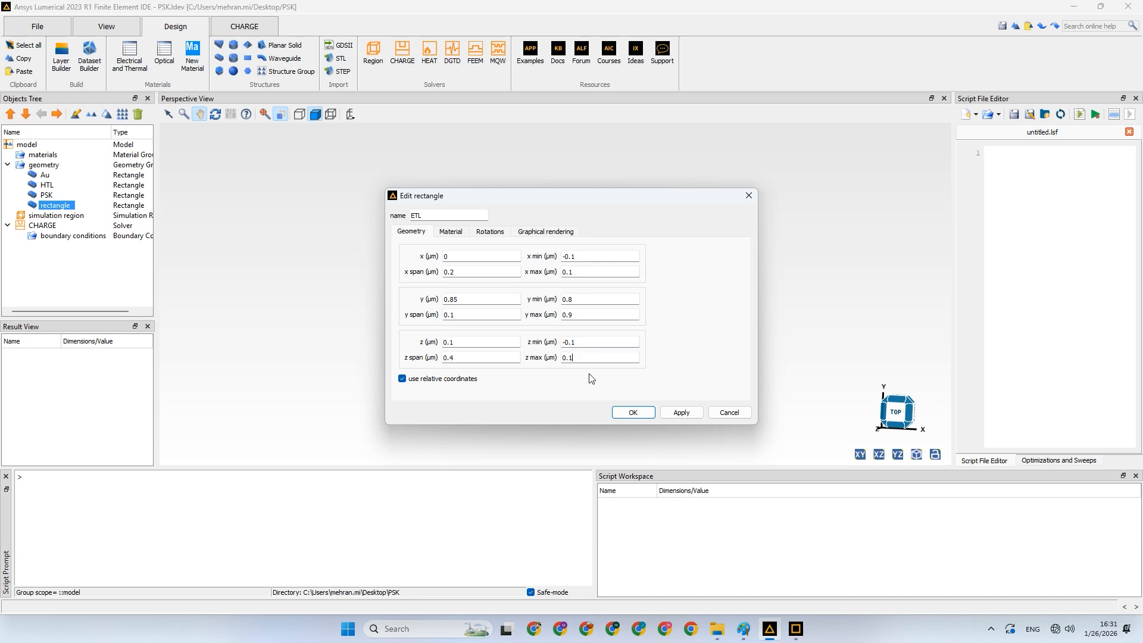
{"action": "left_click", "coordinate": [632, 412]}
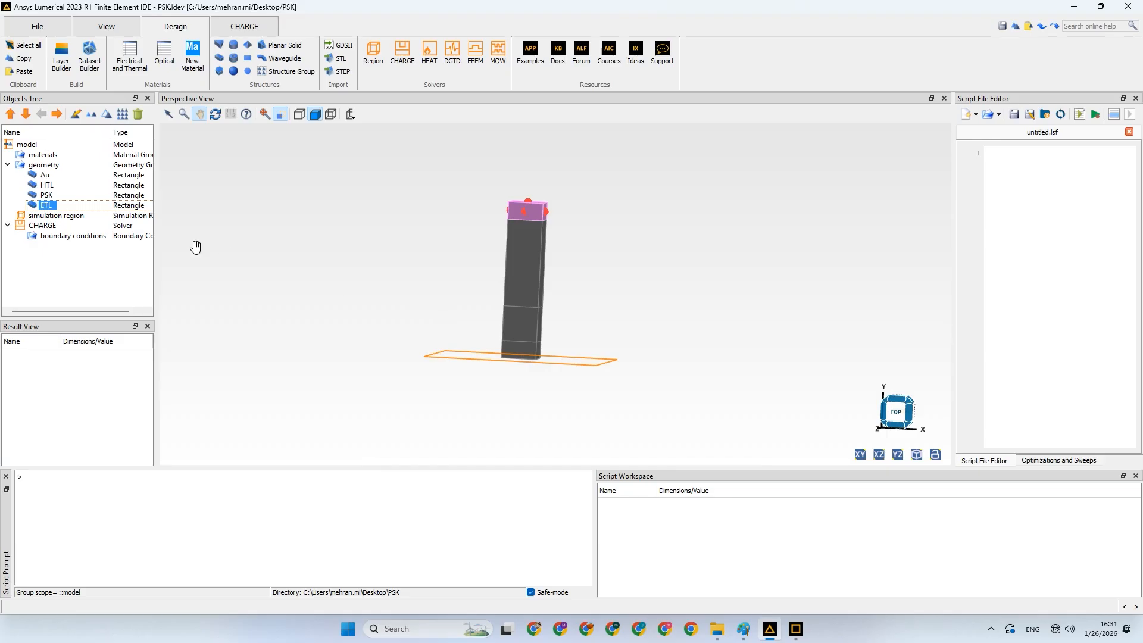
Add a fifth rectangle to the geometry group and switch to the PSK.fsp project in Lumerical FDTD
{"action": "left_click", "coordinate": [48, 166]}
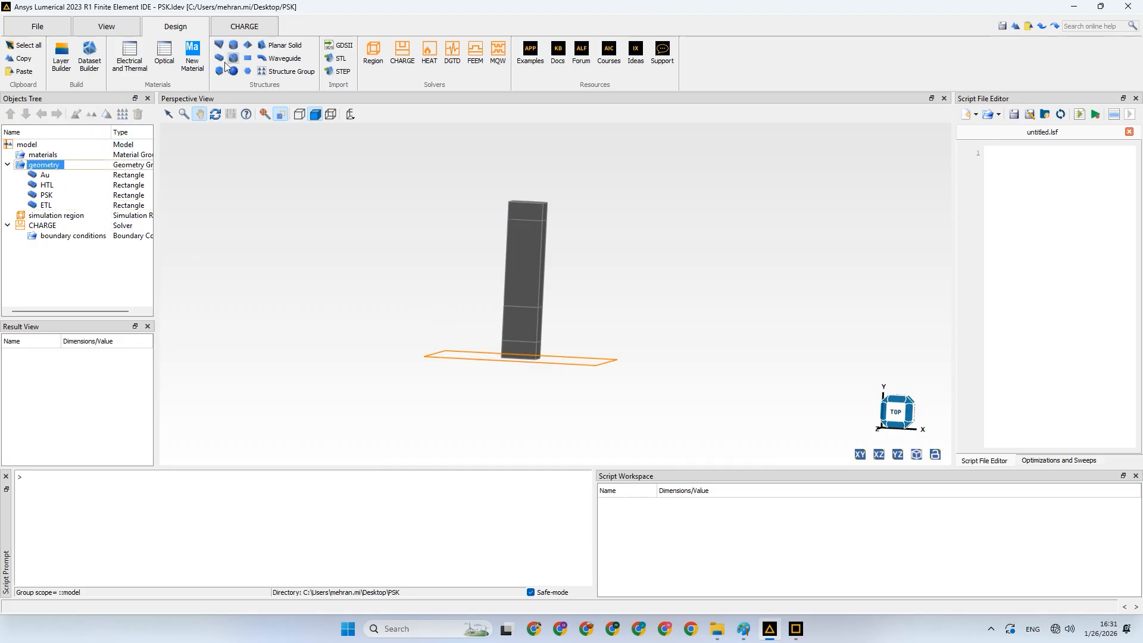
{"action": "left_click", "coordinate": [229, 60]}
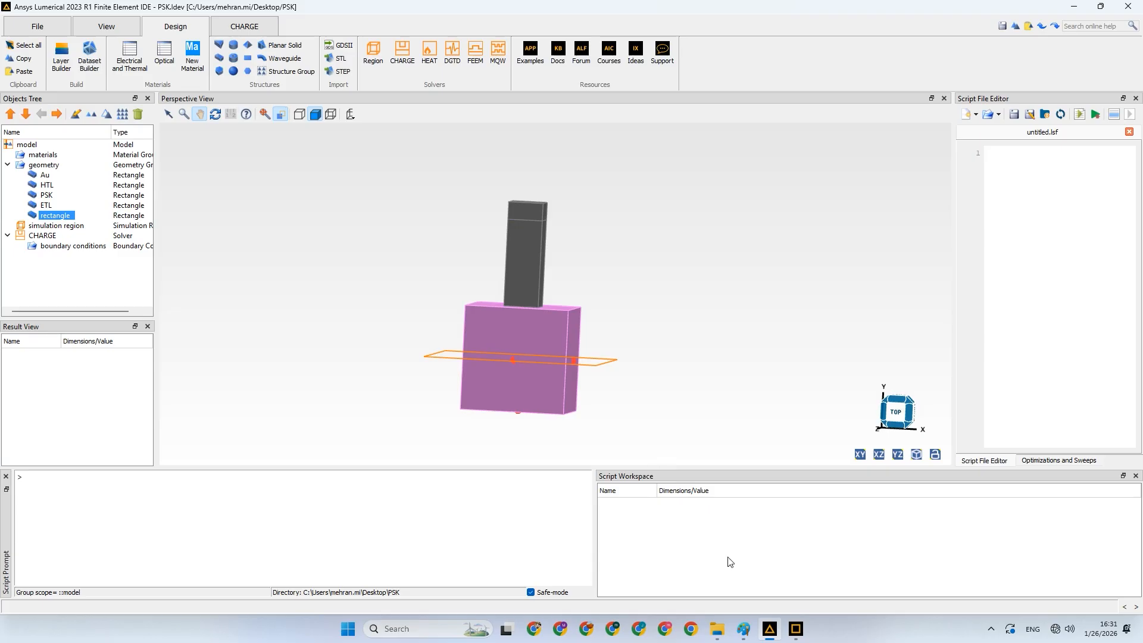
{"action": "left_click", "coordinate": [796, 628]}
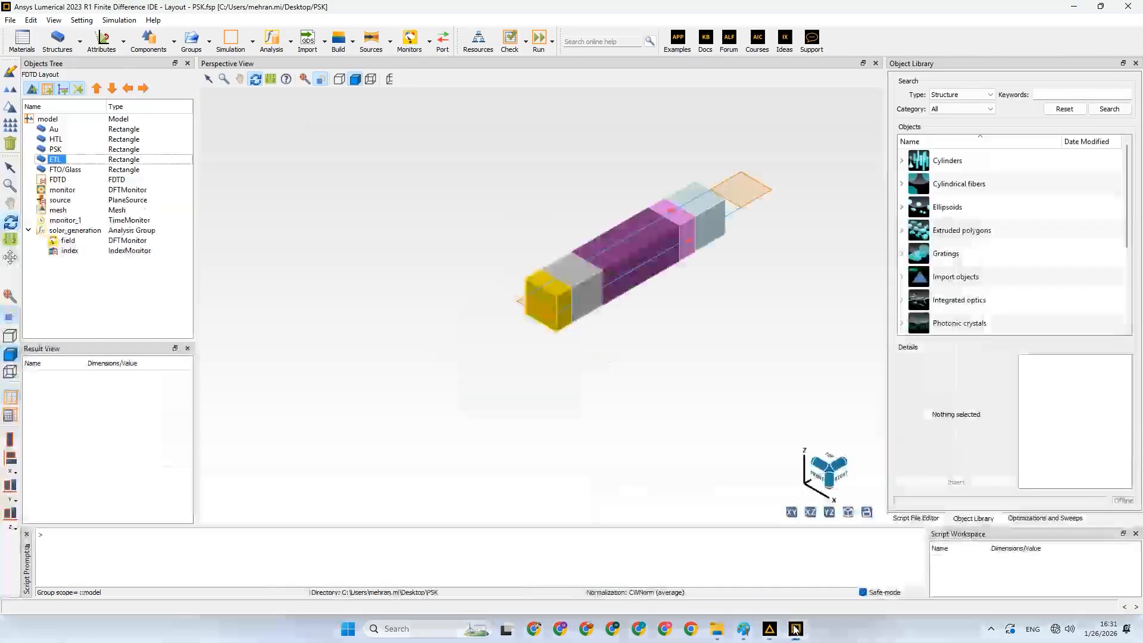
Look up the FTO/Glass rectangle's dimensions in the FDTD model, then switch back to the PSK.ldev project in Lumerical Finite Element IDE
{"action": "left_click", "coordinate": [56, 170]}
{"action": "right_click", "coordinate": [57, 172]}
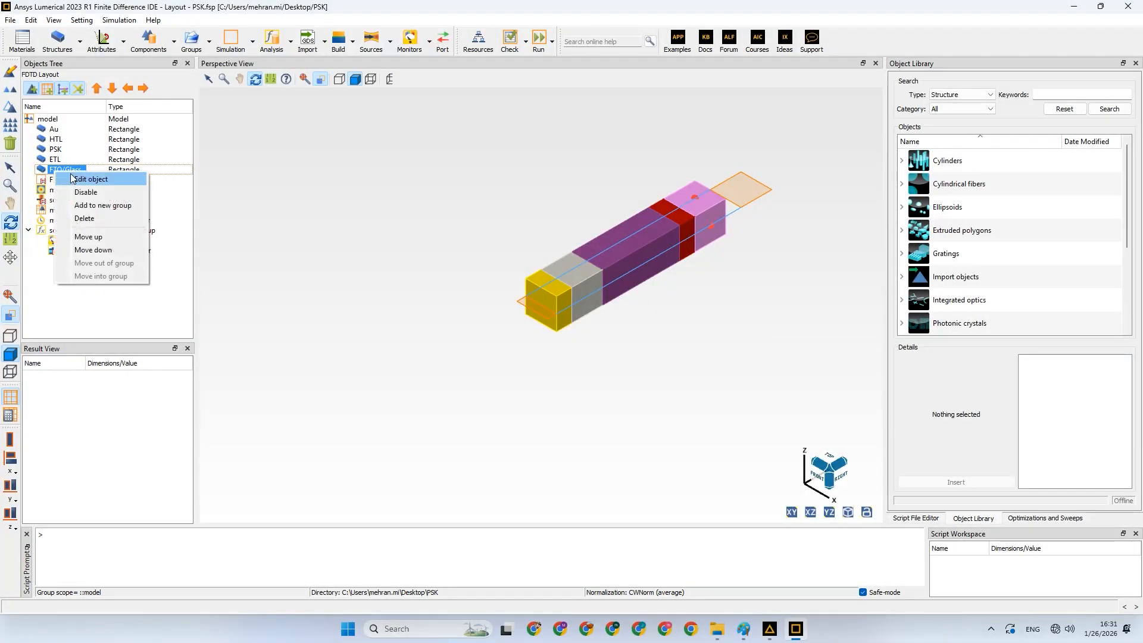
{"action": "left_click", "coordinate": [81, 179]}
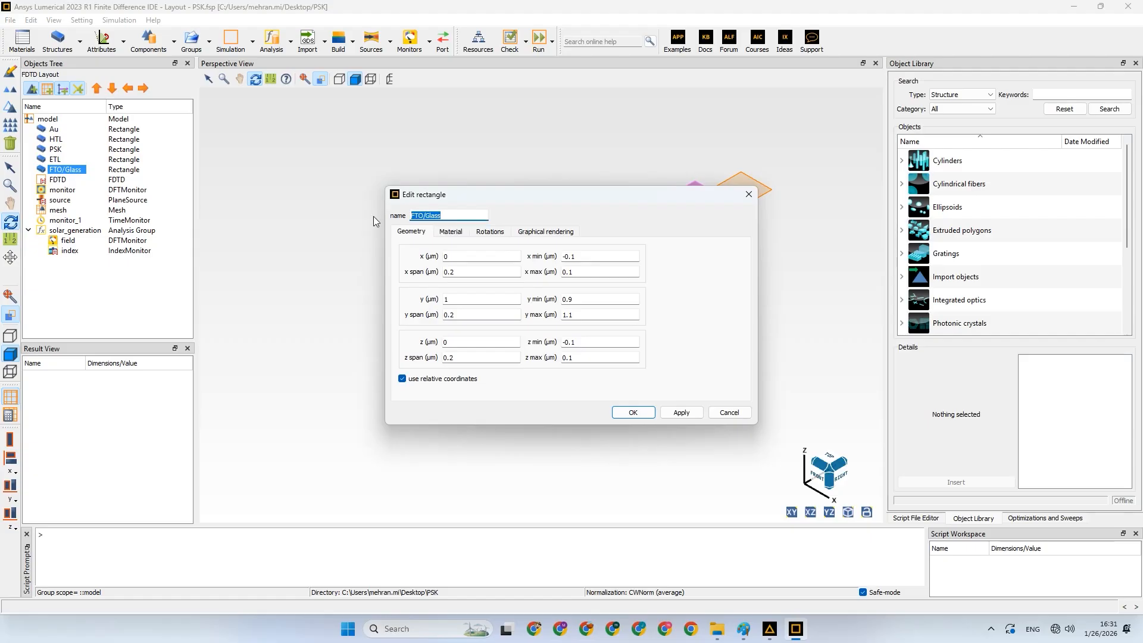
{"action": "left_click", "coordinate": [646, 413]}
{"action": "left_click", "coordinate": [770, 629]}
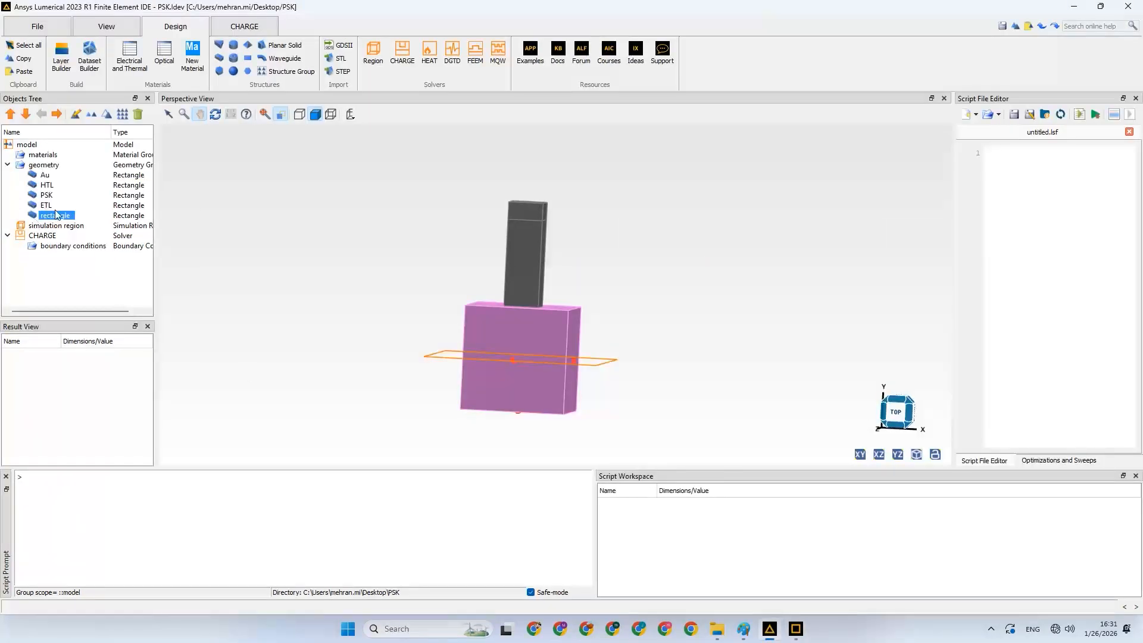
Rename the fifth rectangle in the geometry group as FTO/Glass
{"action": "right_click", "coordinate": [57, 217]}
{"action": "left_click", "coordinate": [65, 222]}
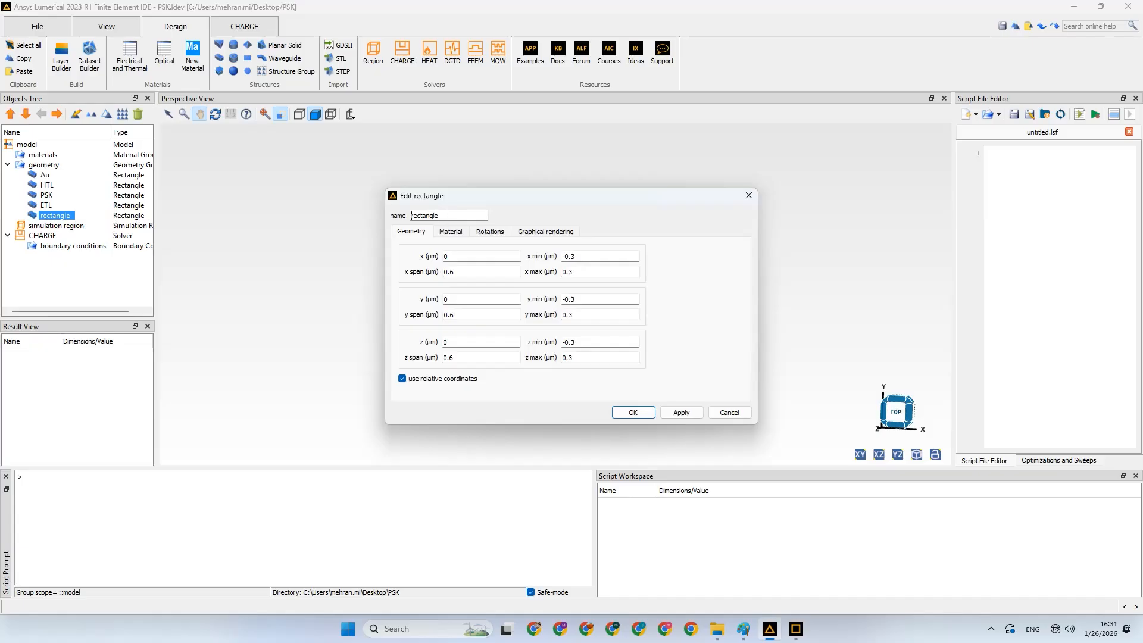
{"action": "type", "text": "FTO/Glass"}
Set the FTO/Glass rectangle's x and z ranges from -0.1 to 0.1 µm
{"action": "left_click_drag", "start_coordinate": [570, 257], "coordinate": [577, 260]}
{"action": "type", "text": "1"}
{"action": "left_click", "coordinate": [573, 273]}
{"action": "type", "text": "1"}
{"action": "left_click_drag", "start_coordinate": [569, 341], "coordinate": [571, 358]}
{"action": "type", "text": "11"}
Set the FTO/Glass rectangle's y range from 0.9 to 1.1 µm and accept its properties
{"action": "left_click_drag", "start_coordinate": [576, 300], "coordinate": [562, 304]}
{"action": "type", "text": "0.9"}
{"action": "left_click_drag", "start_coordinate": [577, 315], "coordinate": [559, 322]}
{"action": "type", "text": "1."}
{"action": "left_click", "coordinate": [631, 411]}
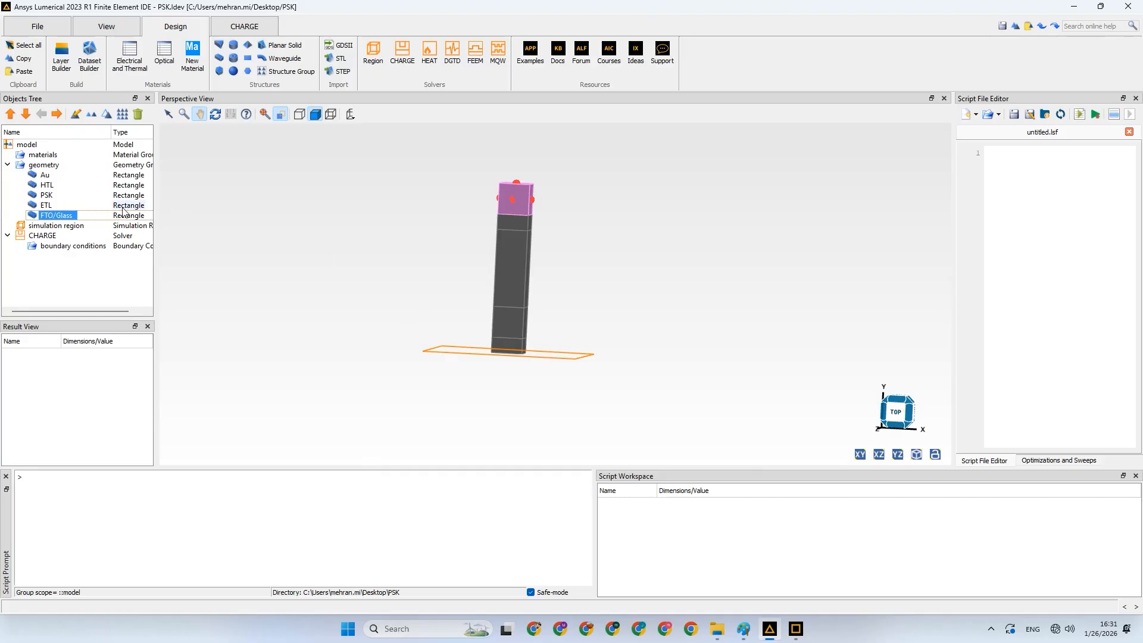
Highlight the geometry layers one by one from FTO/Glass down to Au to check the stack order
{"action": "left_click", "coordinate": [47, 206]}
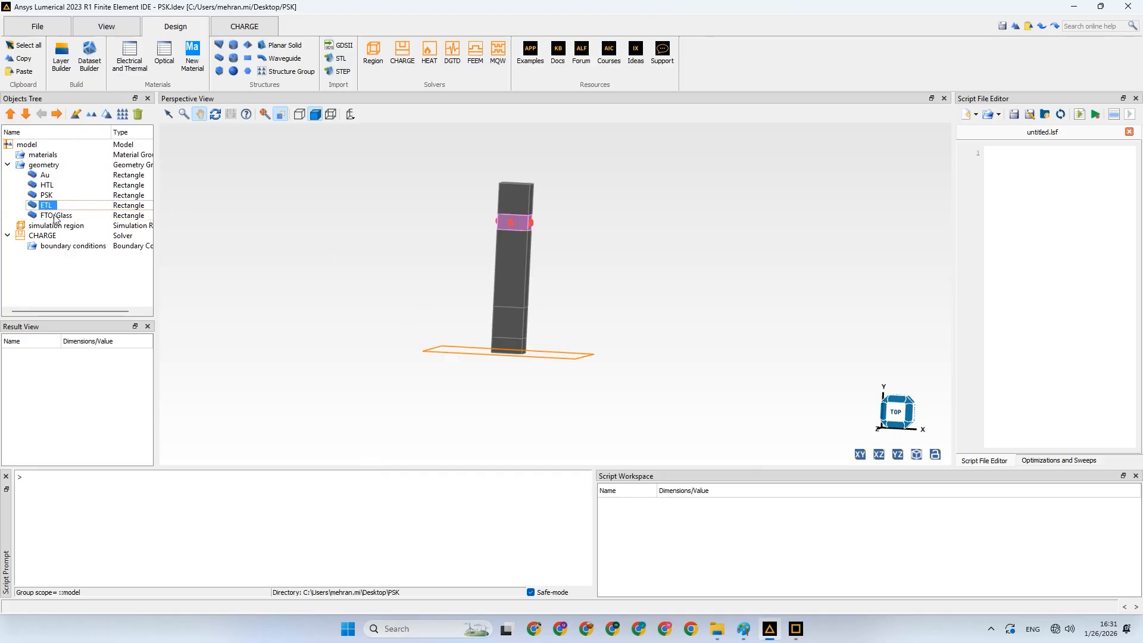
{"action": "left_click", "coordinate": [56, 216]}
{"action": "left_click", "coordinate": [46, 206]}
{"action": "left_click", "coordinate": [47, 196]}
{"action": "left_click", "coordinate": [47, 185]}
{"action": "left_click", "coordinate": [46, 176]}
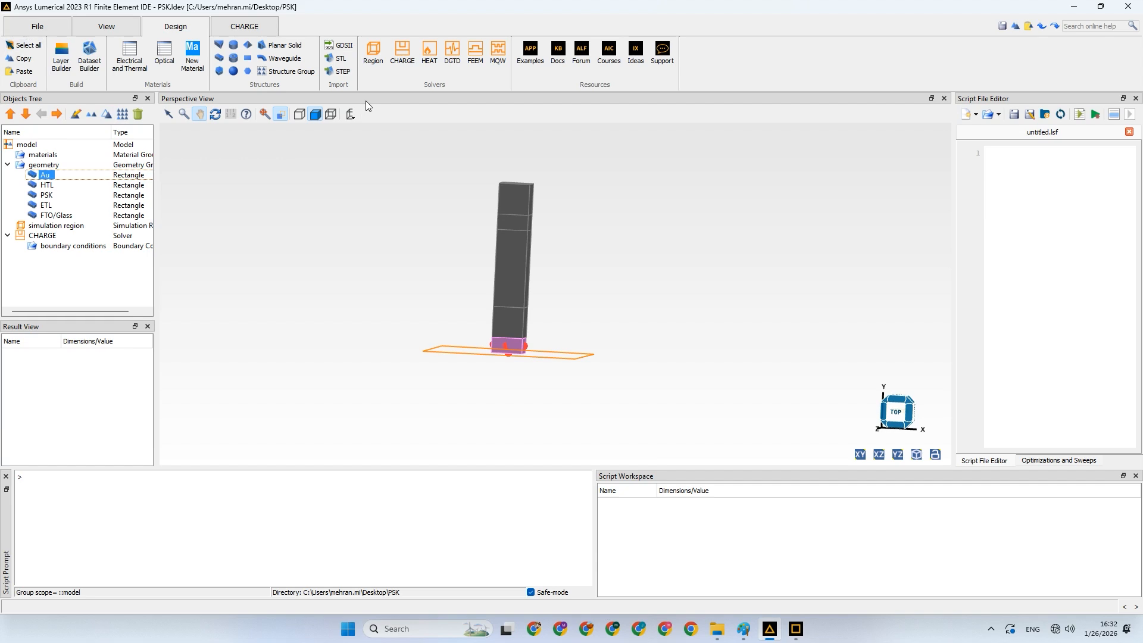
Add a constant doping object to the CHARGE solver and rename it ETL
{"action": "left_click", "coordinate": [42, 236]}
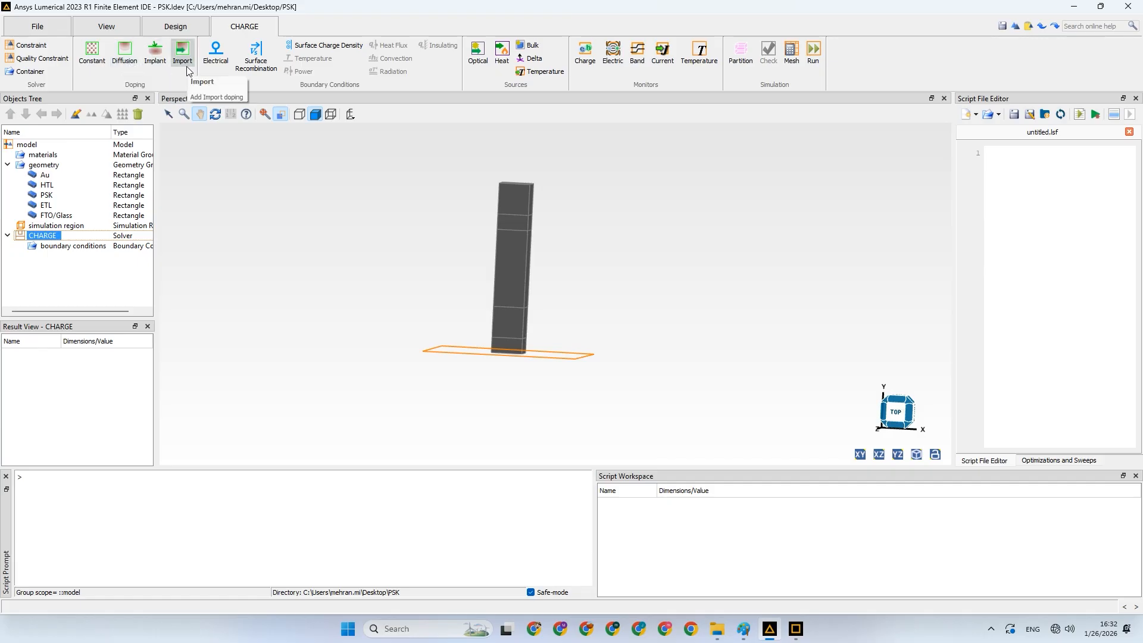
{"action": "left_click", "coordinate": [89, 53]}
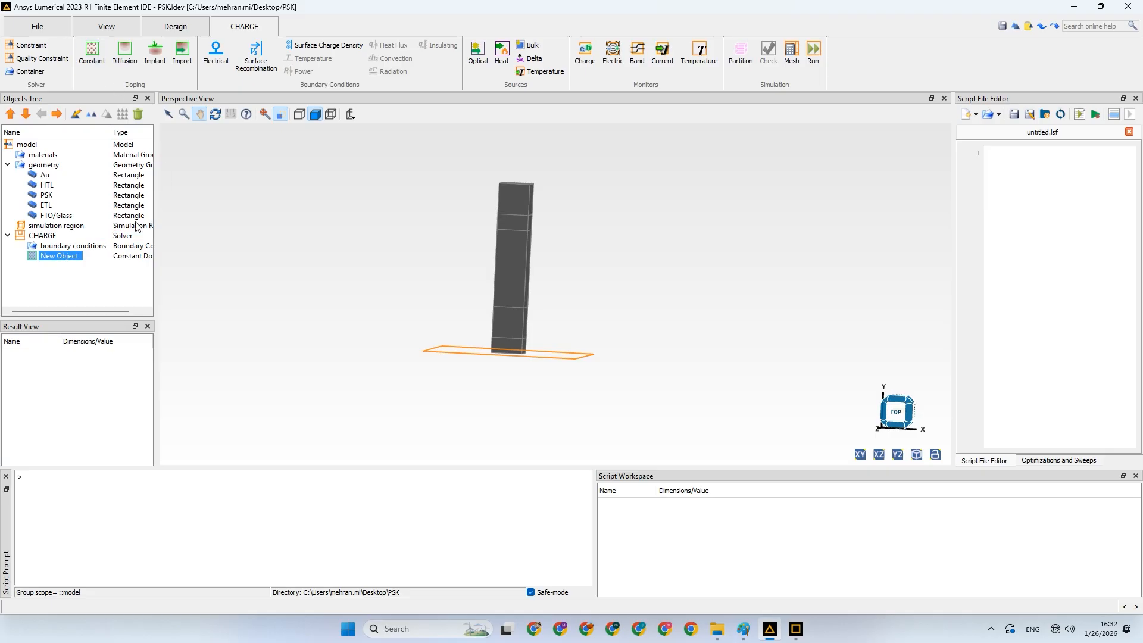
{"action": "right_click", "coordinate": [70, 256]}
{"action": "left_click", "coordinate": [83, 266]}
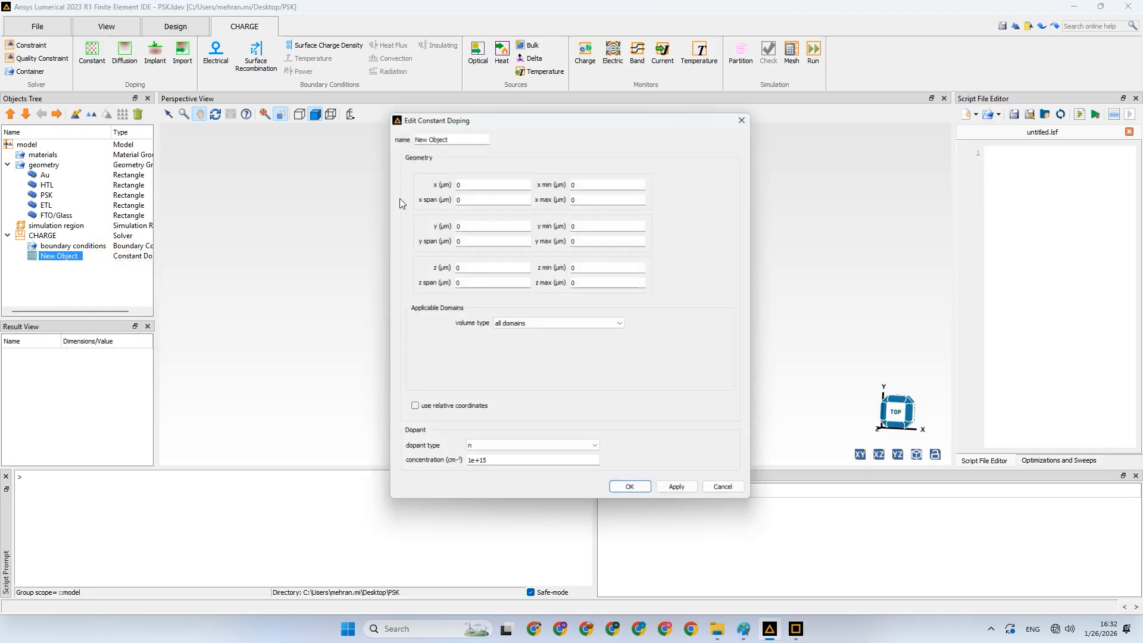
{"action": "left_click_drag", "start_coordinate": [452, 137], "coordinate": [372, 139]}
{"action": "type", "text": "etl"}
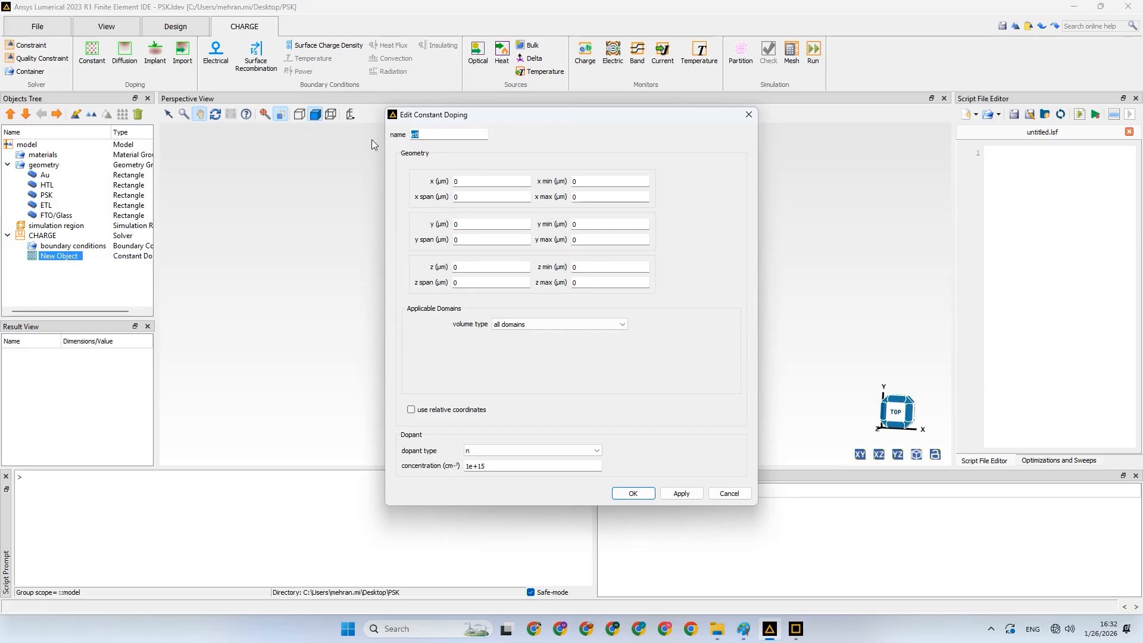
{"action": "type", "text": "ETL"}
Set the ETL doping's x and z ranges from -0.1 to 0.1 µm
{"action": "left_click", "coordinate": [477, 183]}
{"action": "left_click_drag", "start_coordinate": [609, 184], "coordinate": [573, 185]}
{"action": "type", "text": "-01"}
{"action": "left_click_drag", "start_coordinate": [588, 185], "coordinate": [553, 184]}
{"action": "type", "text": "0.1"}
{"action": "key", "text": "Tab"}
{"action": "left_click", "coordinate": [583, 266]}
{"action": "double_click", "coordinate": [574, 282]}
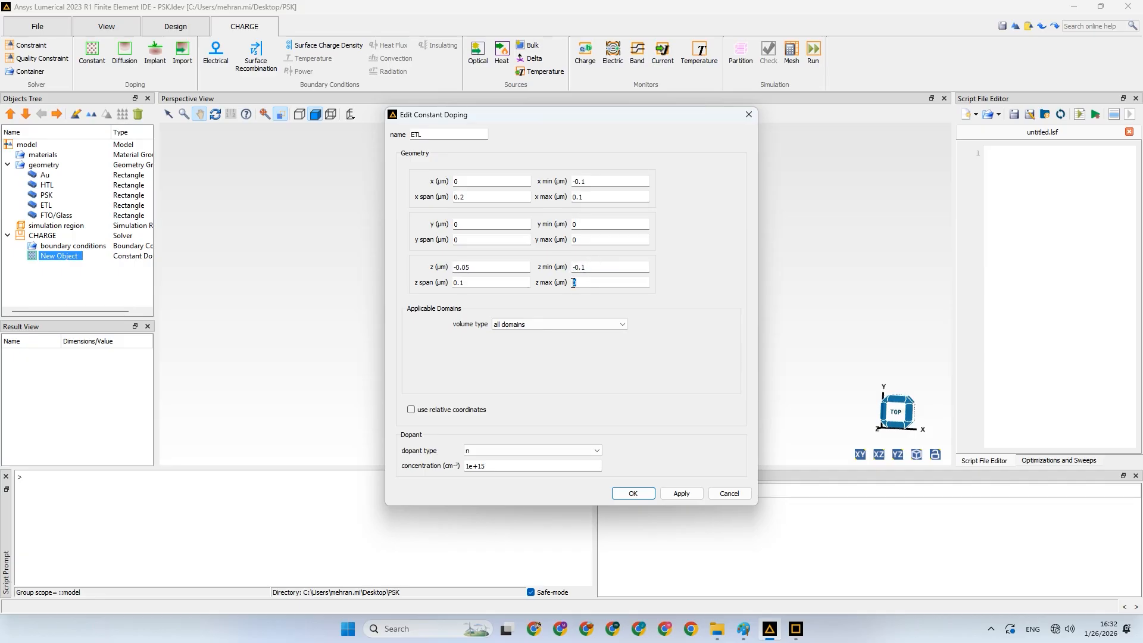
{"action": "type", "text": "0.1"}
{"action": "left_click", "coordinate": [598, 266]}
Set the ETL doping's y limits to match the ETL layer, with y max at 0.9 µm, and accept its properties
{"action": "left_click", "coordinate": [578, 224]}
{"action": "left_click_drag", "start_coordinate": [501, 115], "coordinate": [672, 140]}
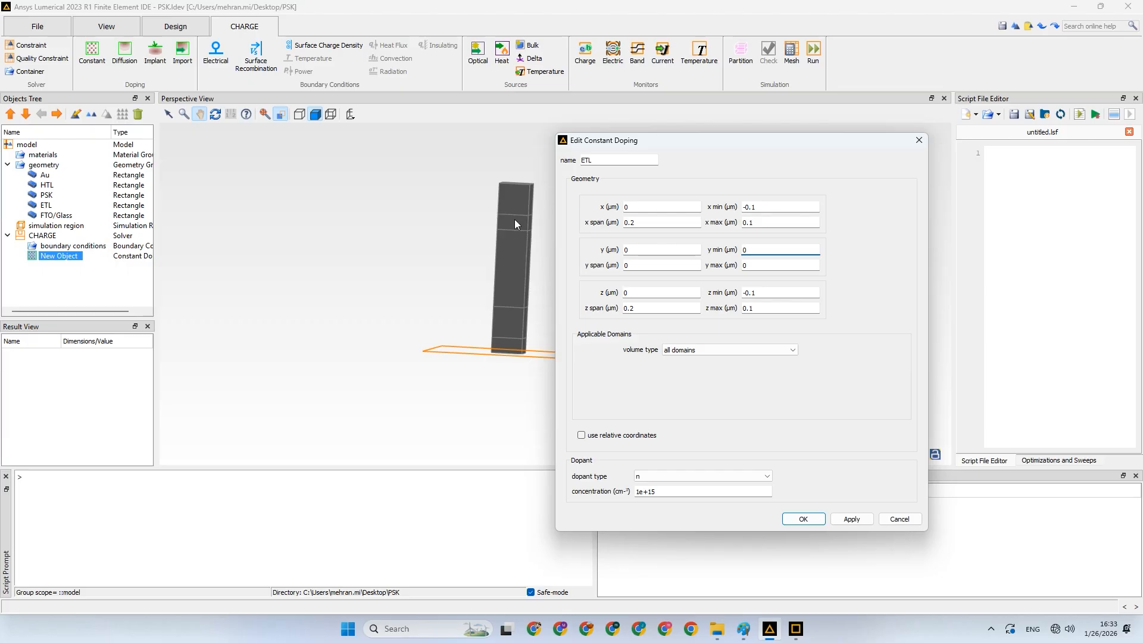
{"action": "left_click_drag", "start_coordinate": [755, 249], "coordinate": [735, 249]}
{"action": "key", "text": "Tab"}
{"action": "type", "text": "0.9"}
{"action": "left_click", "coordinate": [762, 293]}
{"action": "left_click", "coordinate": [659, 496]}
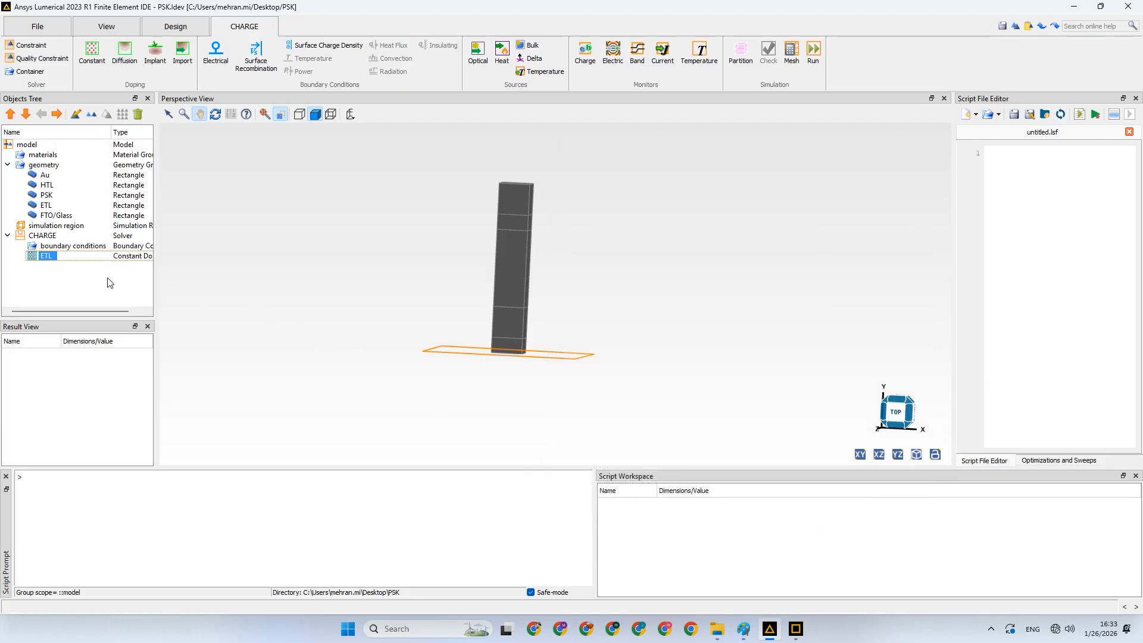
Open the simulation region's properties and examine its dimension, background material and geometry settings
{"action": "left_click", "coordinate": [64, 228]}
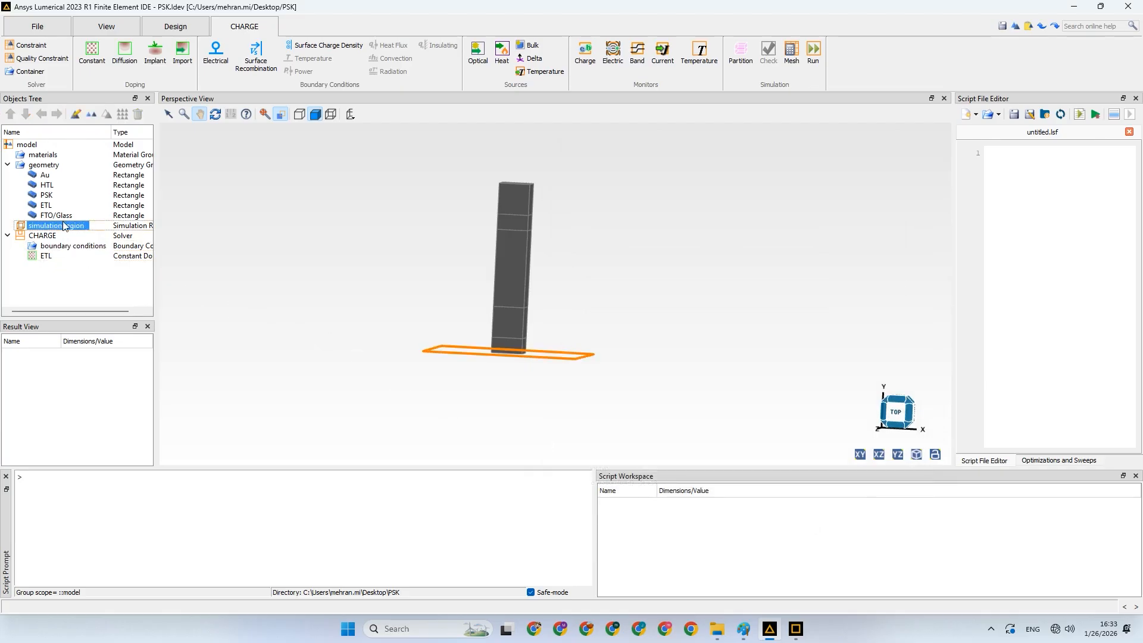
{"action": "left_click", "coordinate": [64, 205]}
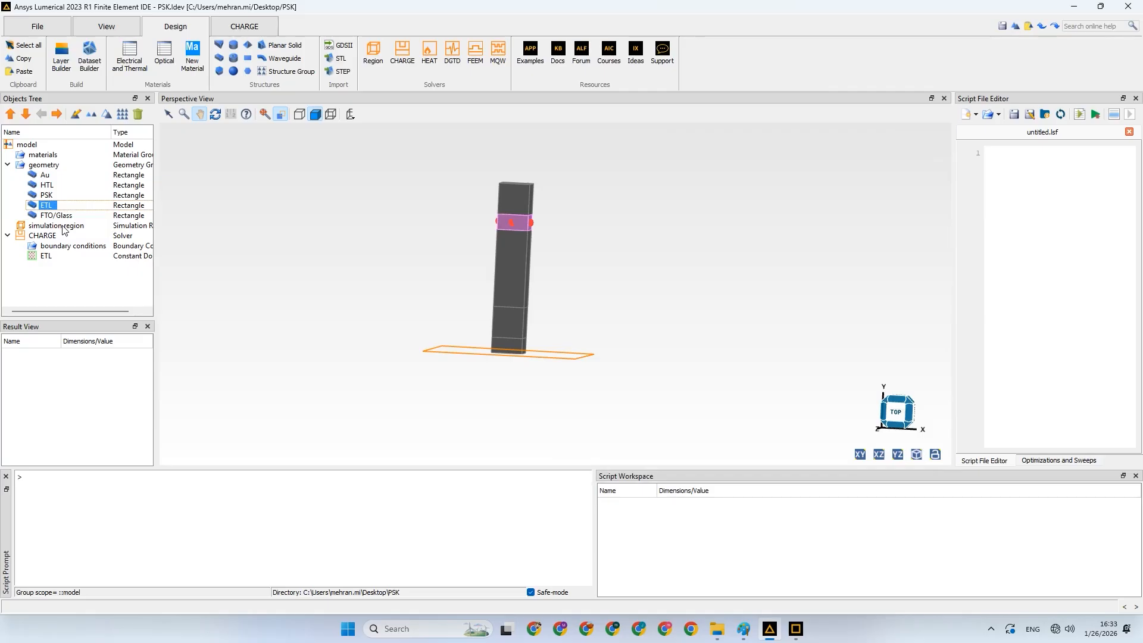
{"action": "left_click", "coordinate": [64, 227]}
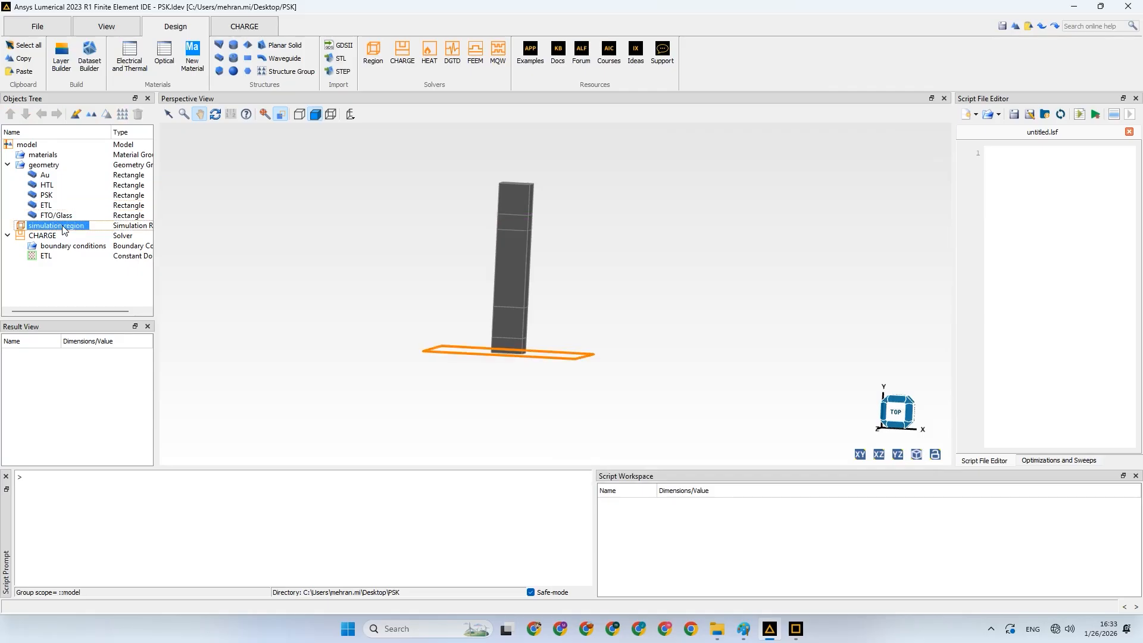
{"action": "right_click", "coordinate": [62, 226]}
{"action": "left_click", "coordinate": [80, 234]}
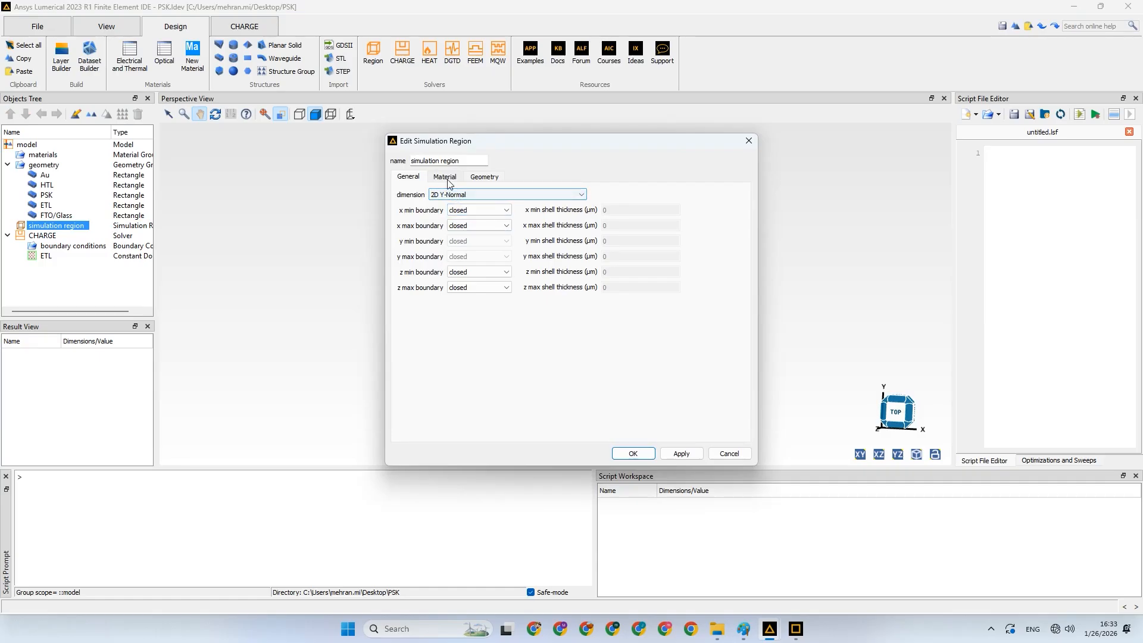
{"action": "left_click", "coordinate": [446, 177]}
{"action": "left_click", "coordinate": [481, 202]}
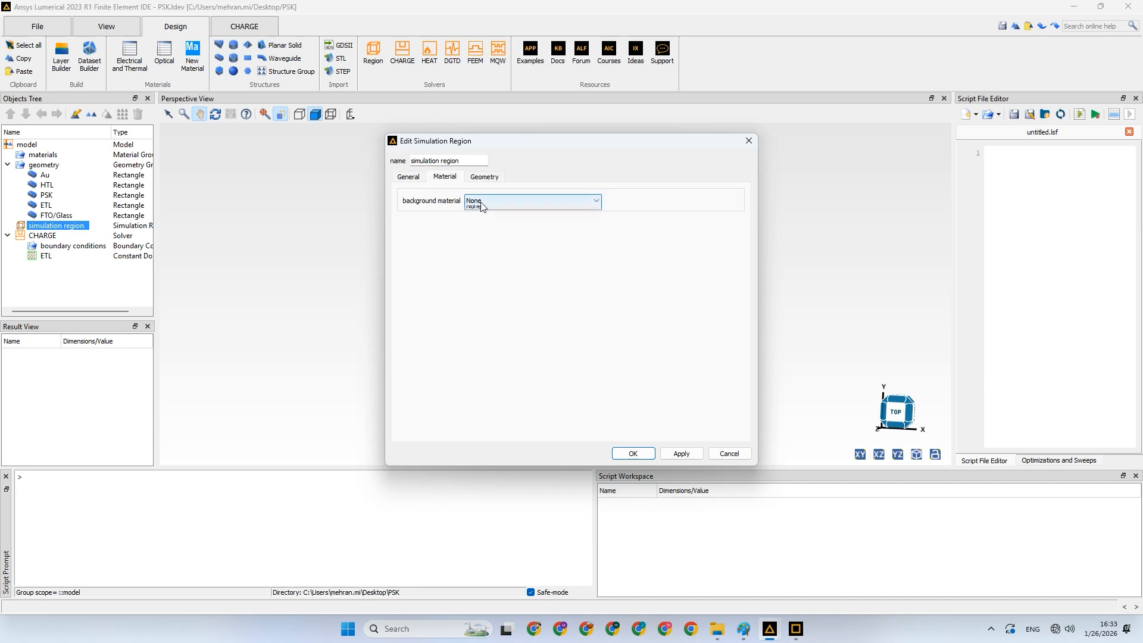
{"action": "left_click", "coordinate": [481, 202]}
{"action": "left_click", "coordinate": [493, 178]}
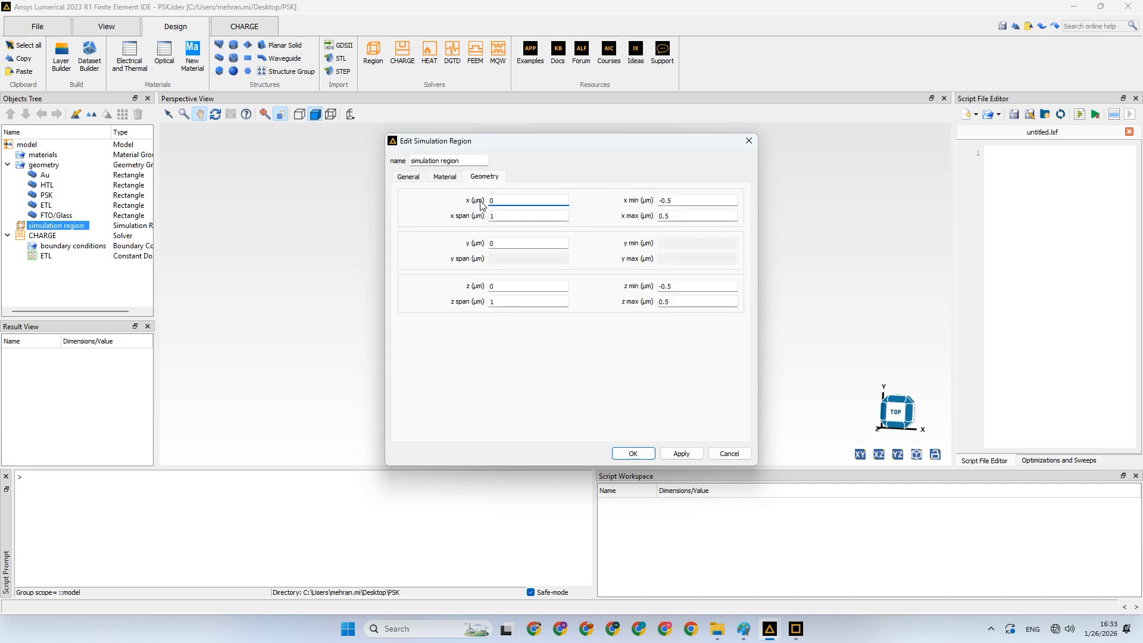
Set the simulation region's x and z ranges from -0.1 to 0.1 µm
{"action": "left_click_drag", "start_coordinate": [515, 150], "coordinate": [388, 161]}
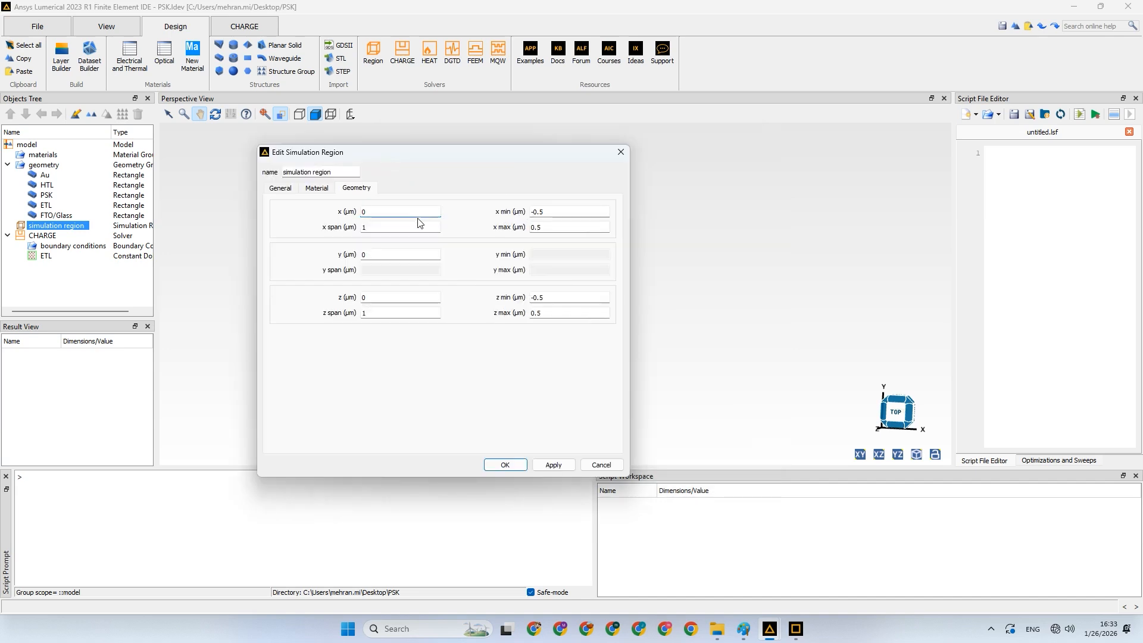
{"action": "left_click", "coordinate": [544, 213]}
{"action": "left_click_drag", "start_coordinate": [544, 213], "coordinate": [541, 215]}
{"action": "type", "text": "1"}
{"action": "left_click", "coordinate": [548, 226]}
{"action": "type", "text": "1"}
{"action": "left_click", "coordinate": [553, 297]}
{"action": "type", "text": "1"}
{"action": "left_click", "coordinate": [539, 314]}
{"action": "type", "text": "1"}
Change the simulation region's dimension to 2D Z-Normal and return to its geometry settings
{"action": "left_click", "coordinate": [289, 189]}
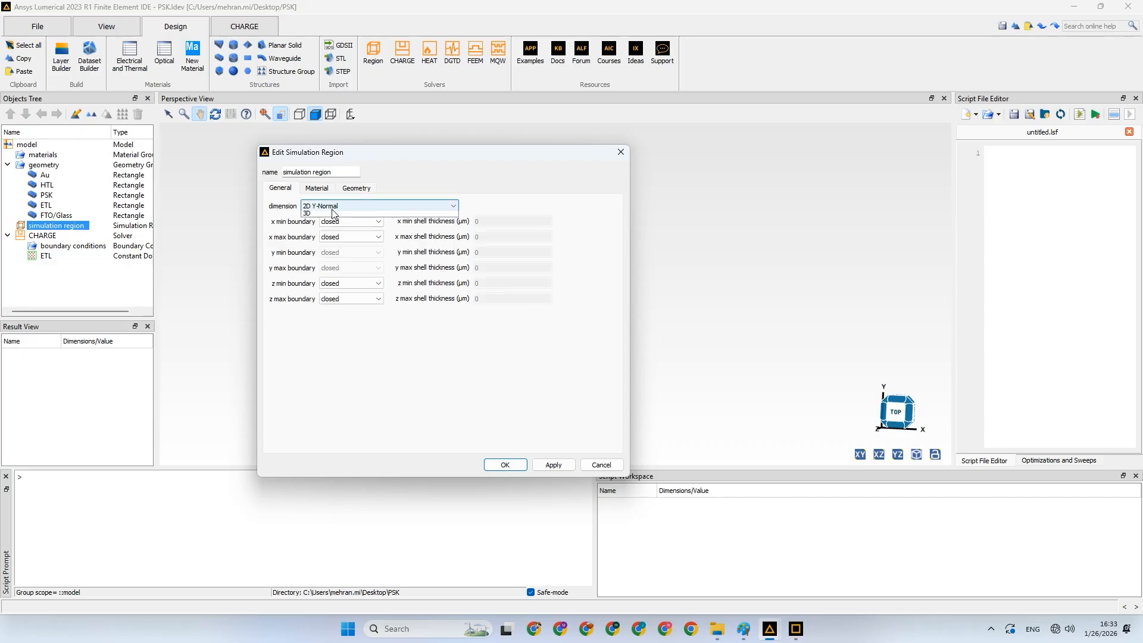
{"action": "left_click", "coordinate": [333, 207]}
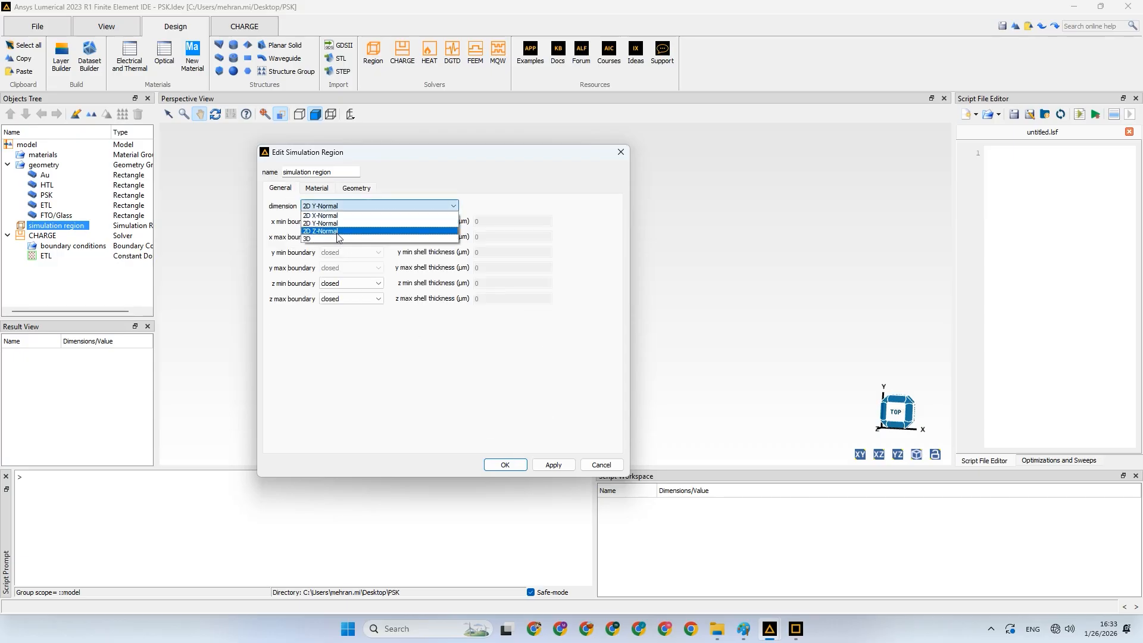
{"action": "left_click", "coordinate": [337, 232]}
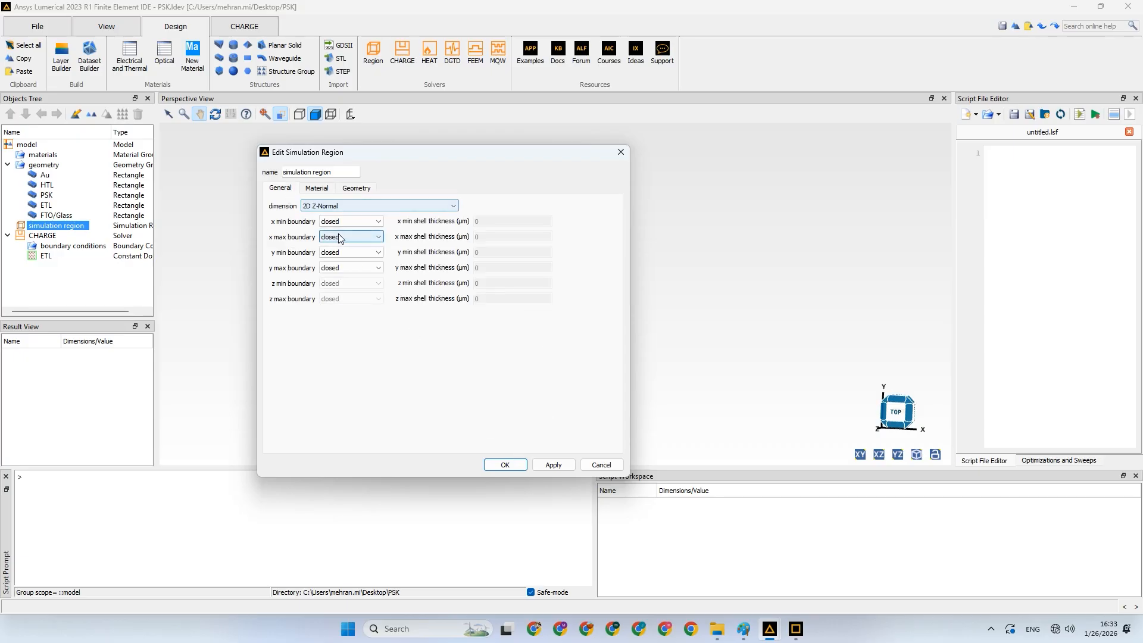
{"action": "left_click", "coordinate": [322, 188]}
{"action": "left_click", "coordinate": [361, 188]}
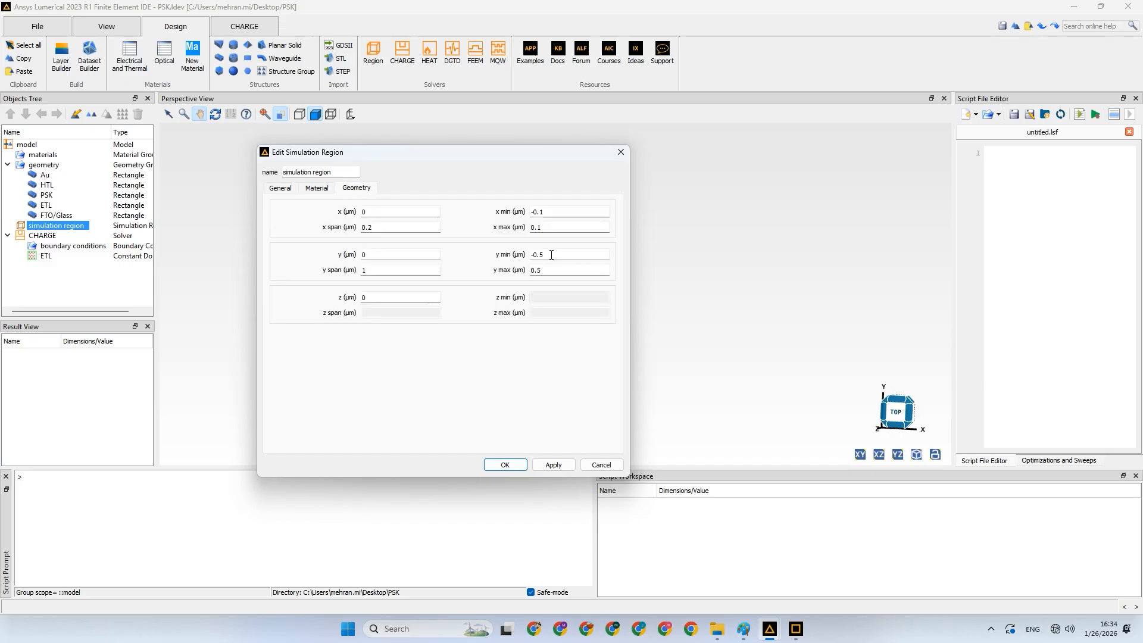
{"action": "left_click", "coordinate": [280, 188]}
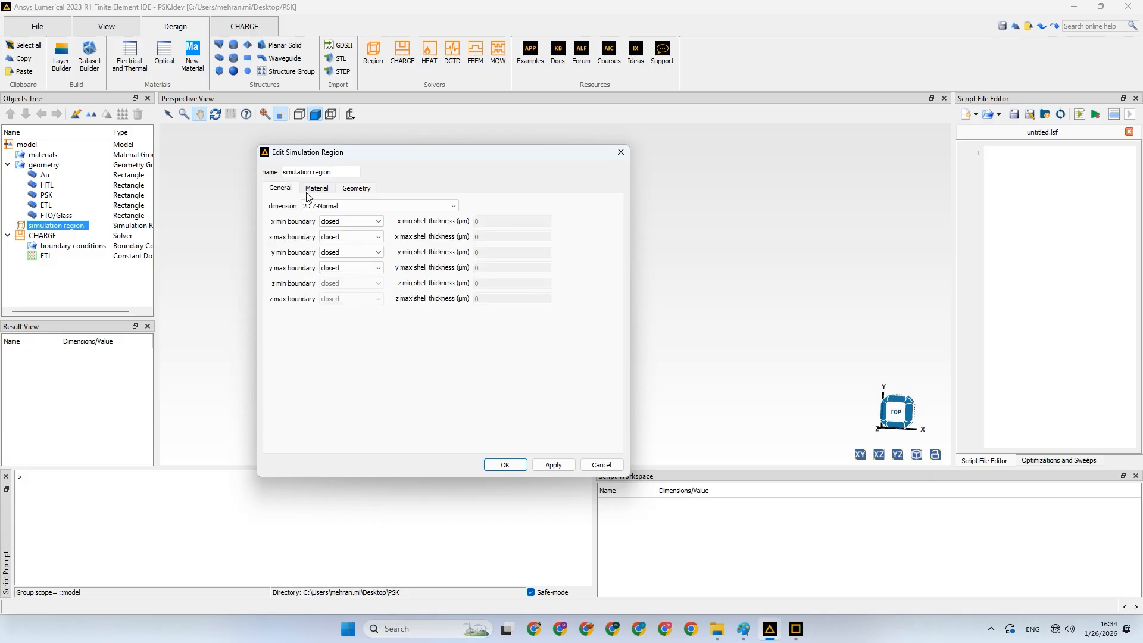
{"action": "left_click", "coordinate": [320, 206]}
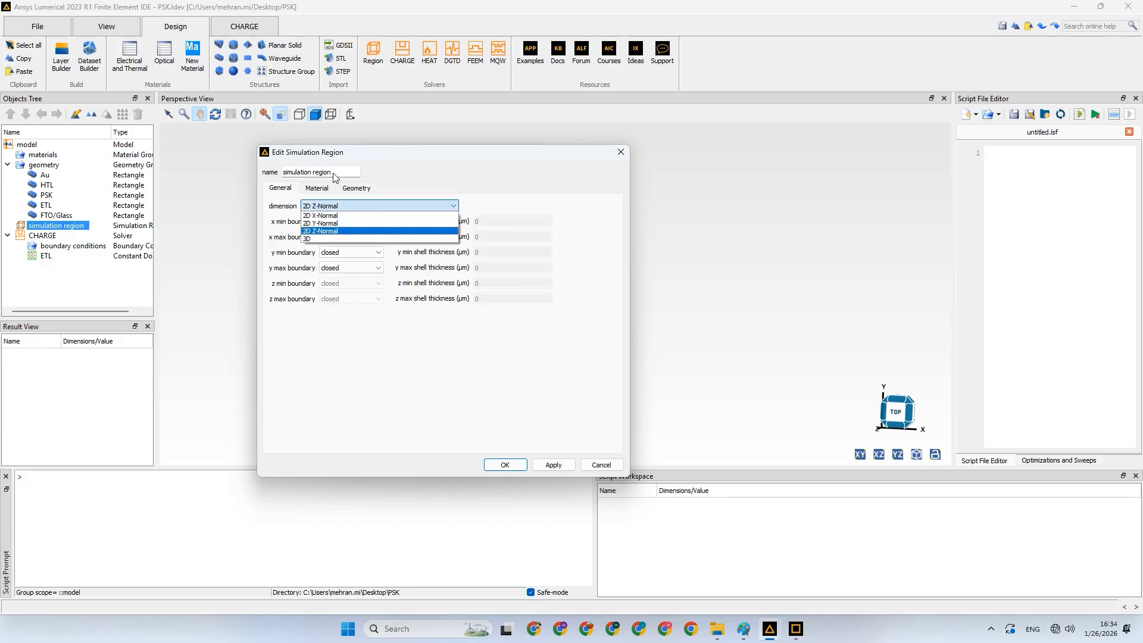
{"action": "left_click", "coordinate": [356, 188]}
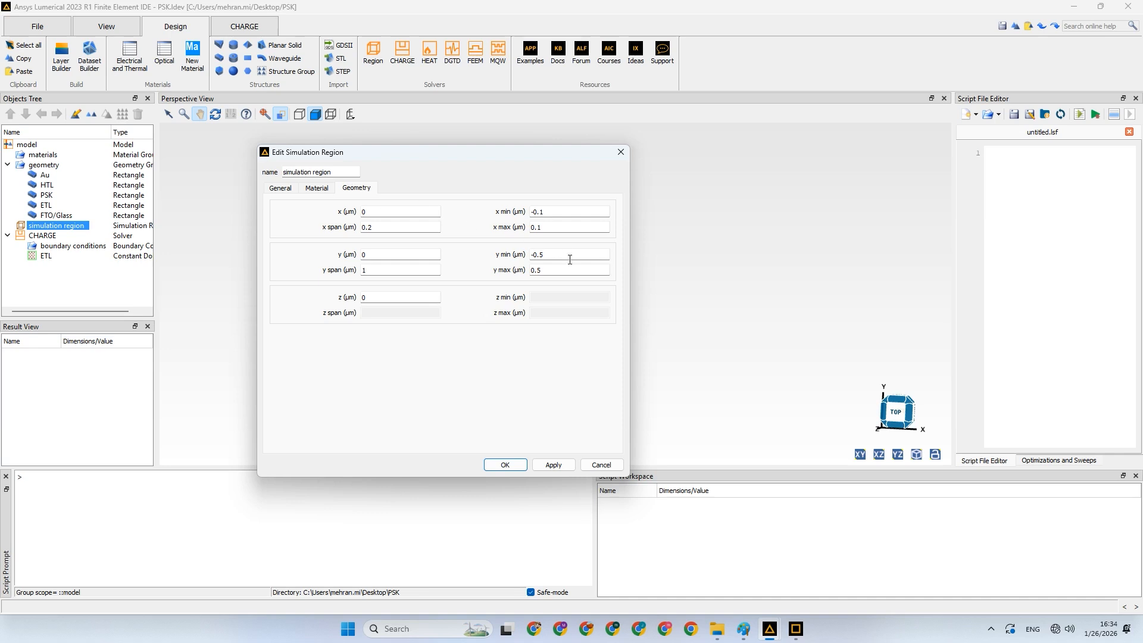
Set the simulation region's y range from 0 to 1.1 µm and apply the change
{"action": "double_click", "coordinate": [525, 256]}
{"action": "type", "text": "0"}
{"action": "key", "text": "Tab"}
{"action": "type", "text": "1.1"}
{"action": "left_click_drag", "start_coordinate": [421, 152], "coordinate": [737, 116]}
{"action": "left_click", "coordinate": [892, 420]}
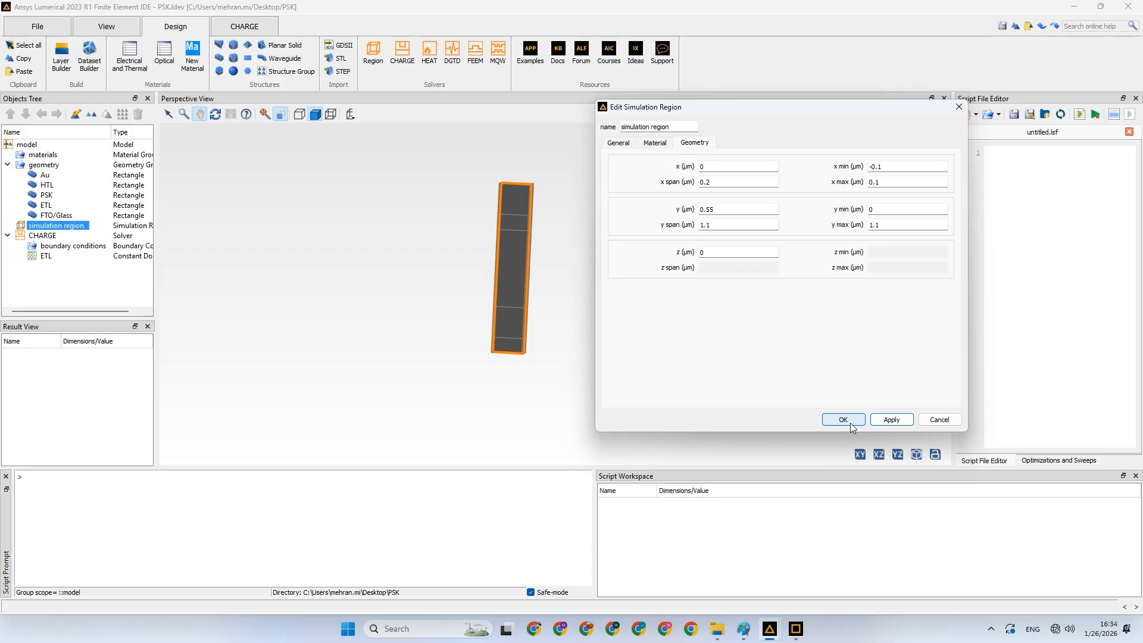
Review the simulation region's dimension options, keep 2D Z-Normal and accept its properties
{"action": "left_click", "coordinate": [626, 145]}
{"action": "left_click", "coordinate": [654, 161]}
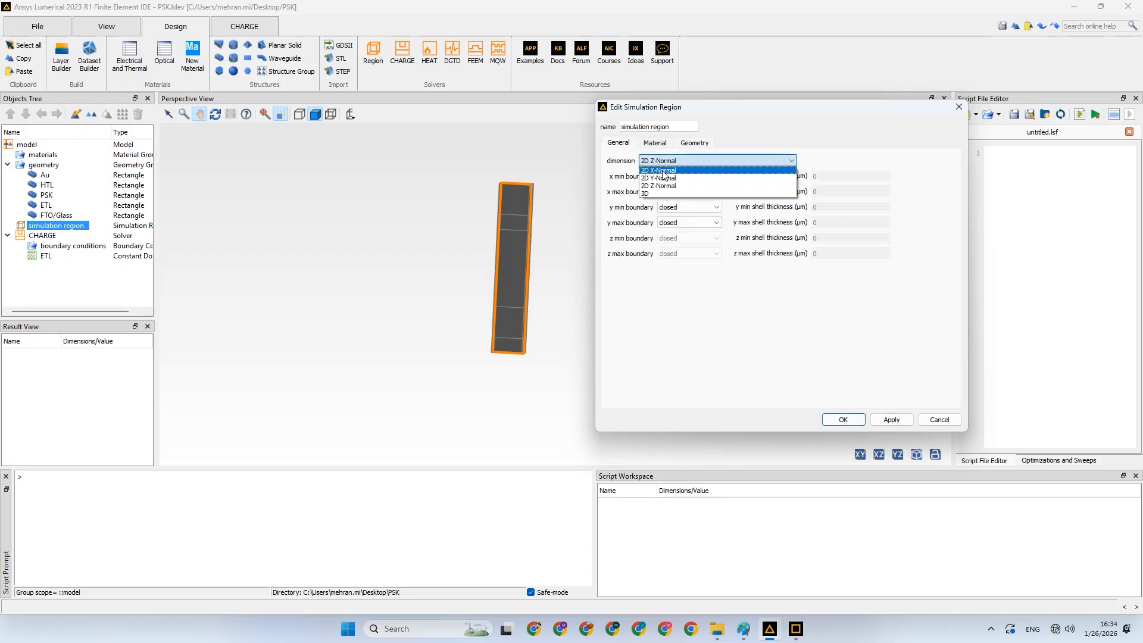
{"action": "left_click", "coordinate": [798, 381]}
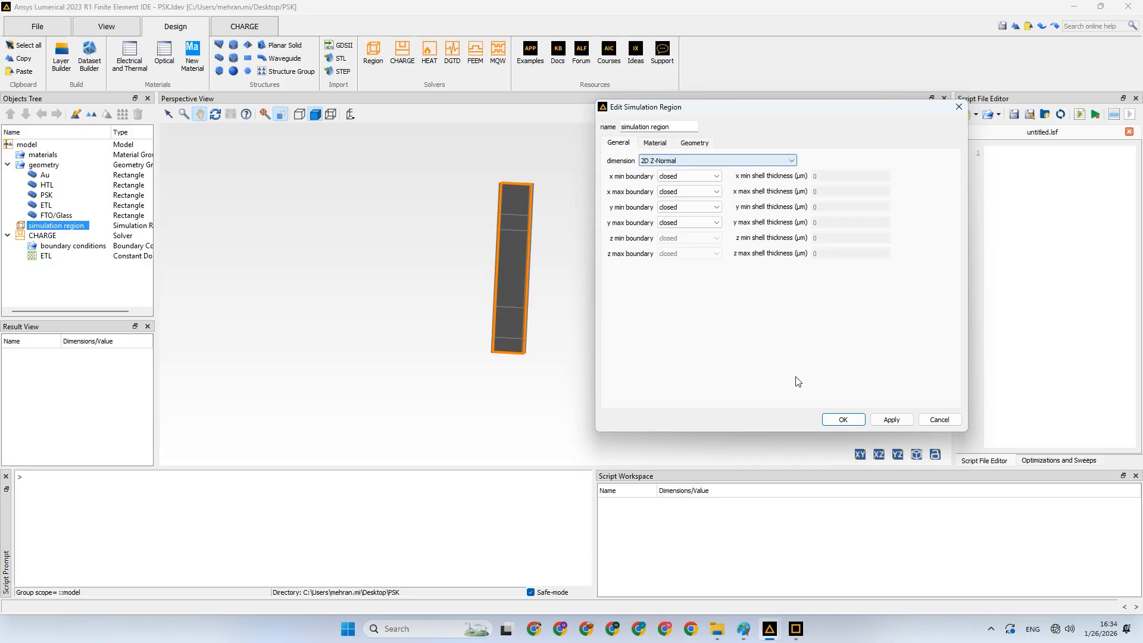
{"action": "left_click", "coordinate": [842, 420]}
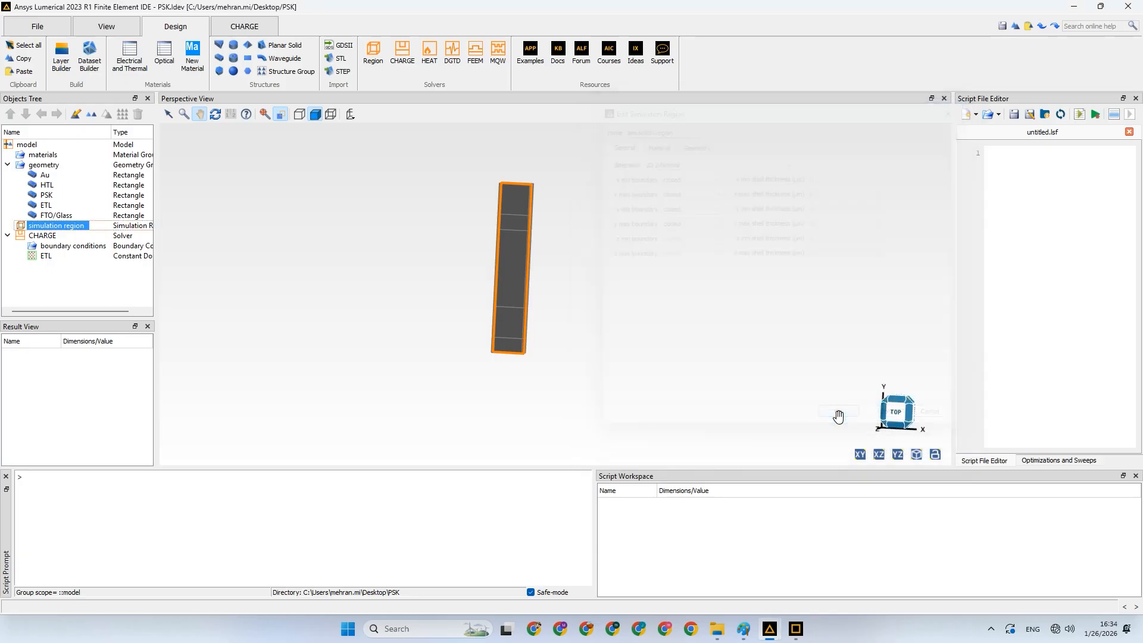
{"action": "left_click", "coordinate": [55, 249]}
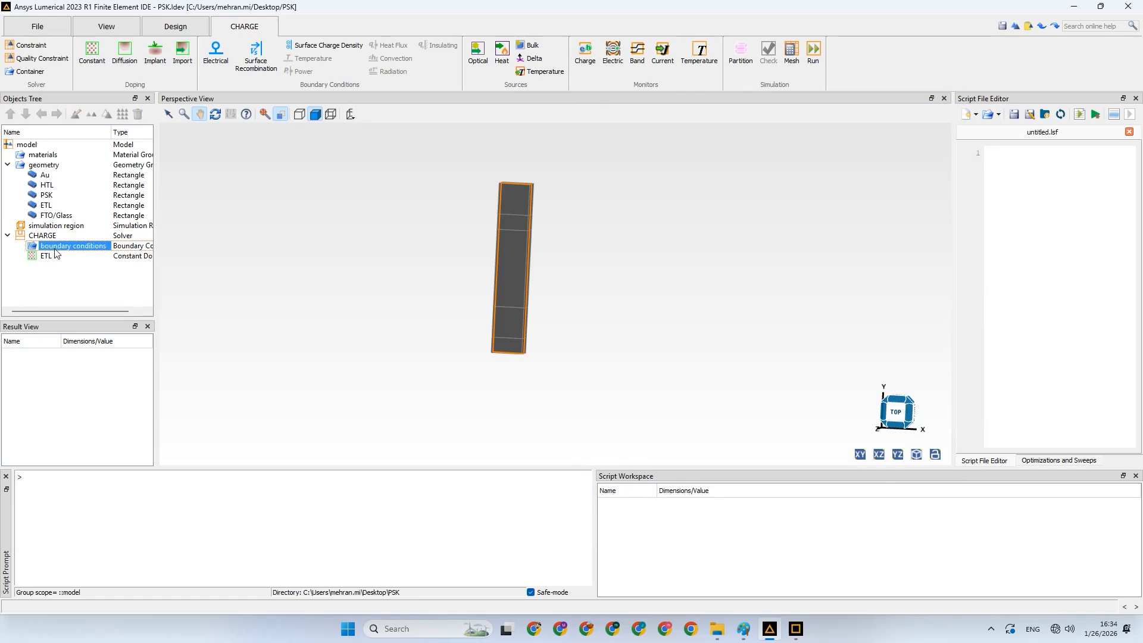
{"action": "left_click", "coordinate": [50, 257]}
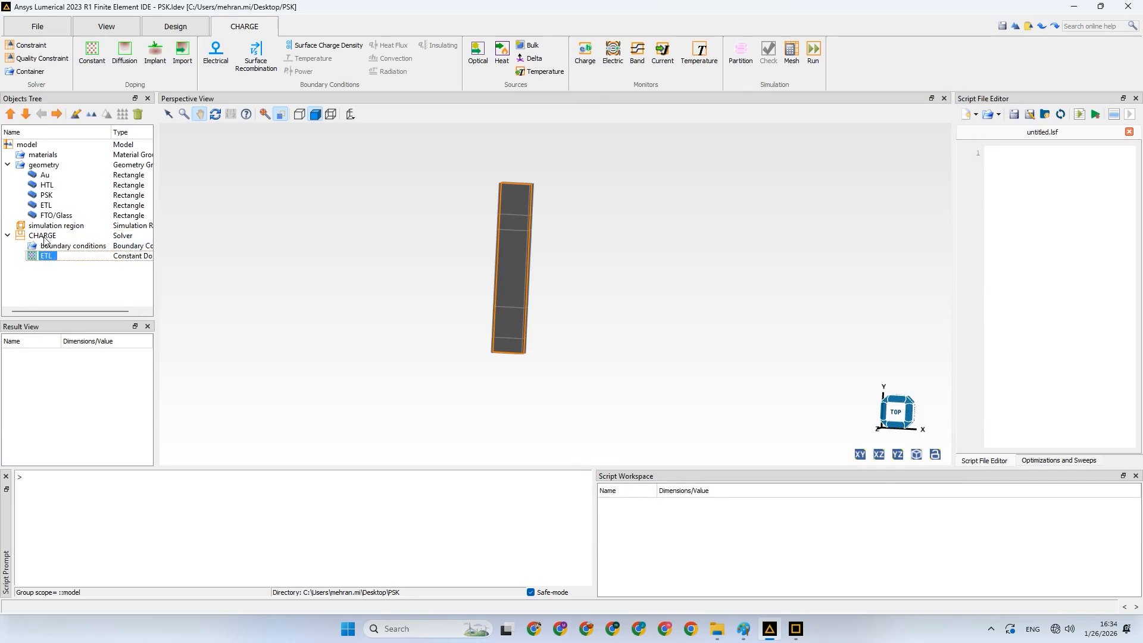
{"action": "left_click", "coordinate": [46, 237]}
{"action": "mouse_move", "coordinate": [369, 237]}
{"action": "left_mouse_down"}
{"action": "mouse_move", "coordinate": [322, 236]}
{"action": "mouse_move", "coordinate": [370, 240]}
{"action": "left_mouse_up"}
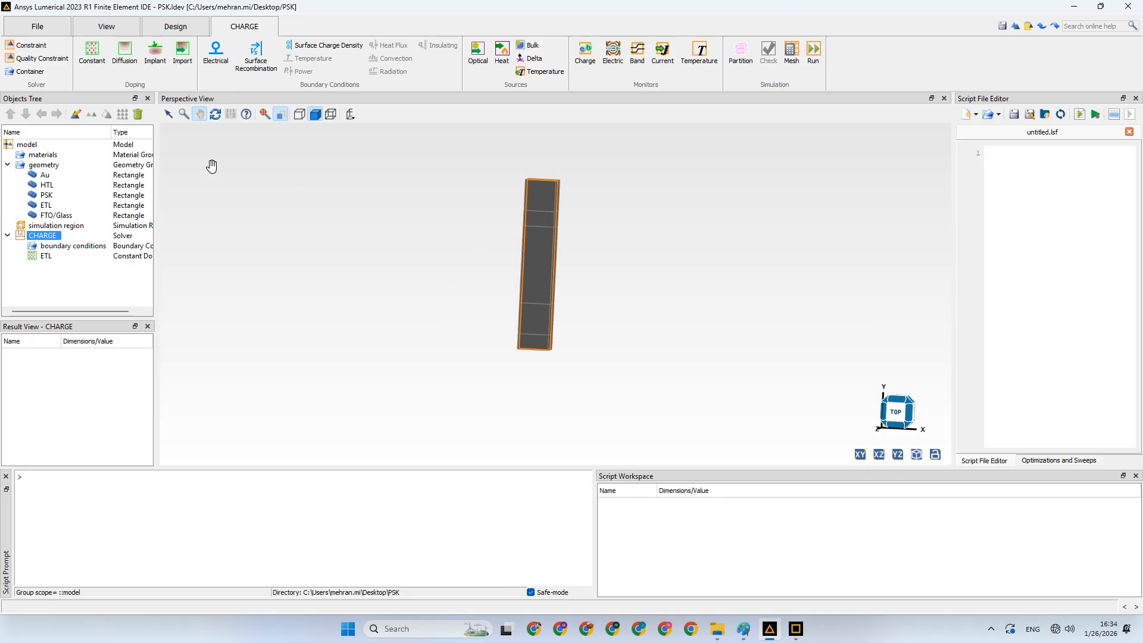
Add a constant doping object to the CHARGE solver, open its properties and name it HTL
{"action": "left_click", "coordinate": [215, 113]}
{"action": "left_click_drag", "start_coordinate": [527, 239], "coordinate": [369, 248]}
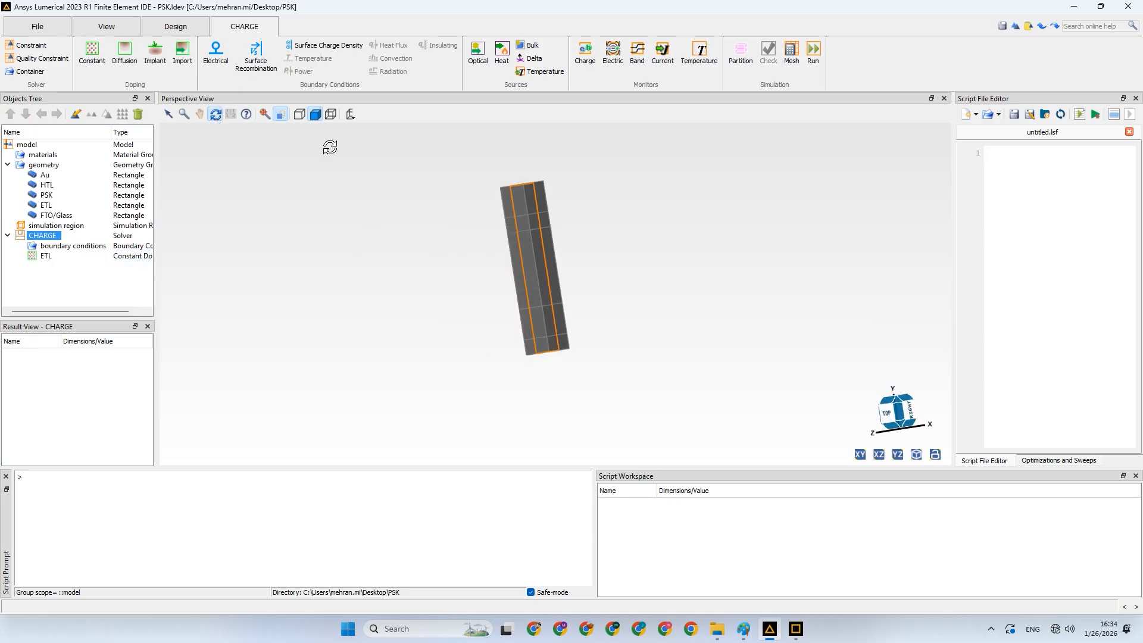
{"action": "left_click", "coordinate": [89, 53]}
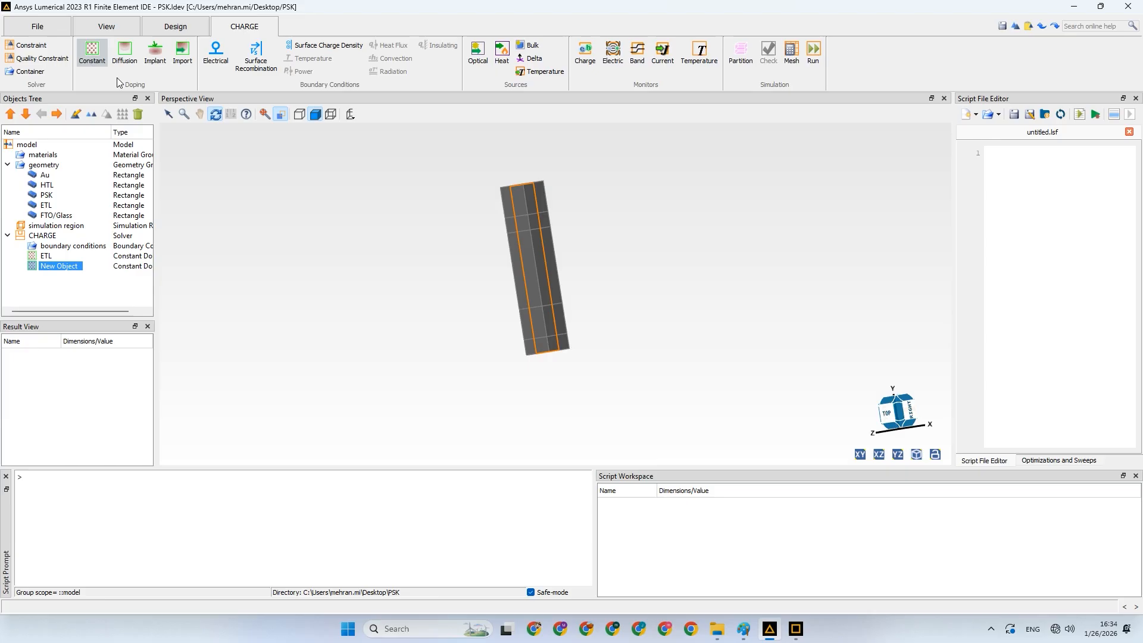
{"action": "right_click", "coordinate": [57, 268]}
{"action": "left_click", "coordinate": [87, 275]}
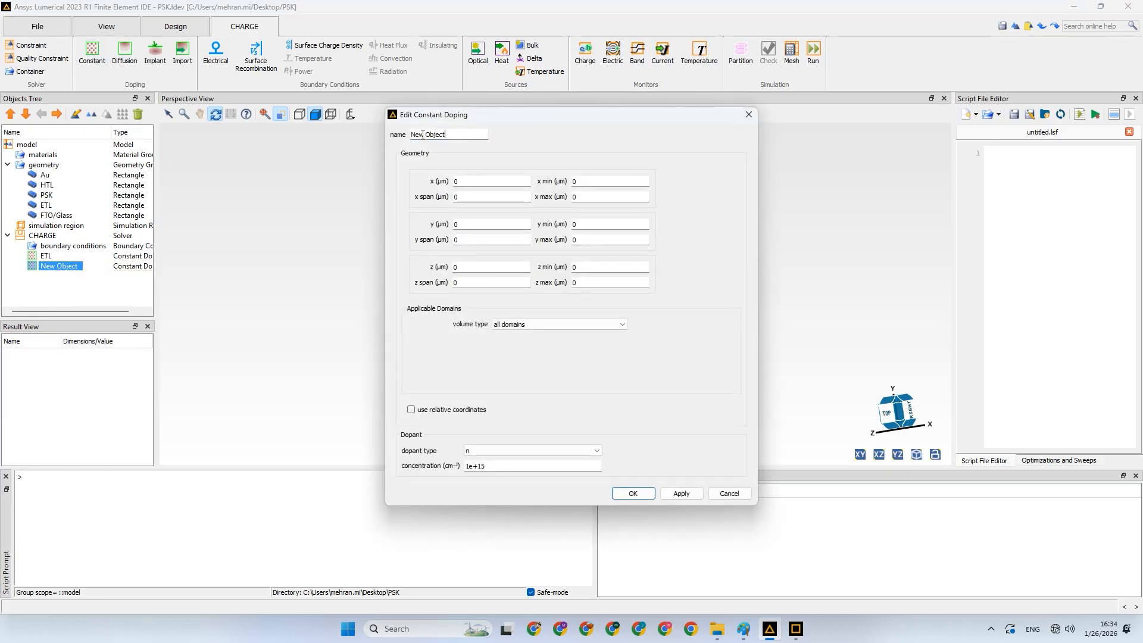
{"action": "left_click_drag", "start_coordinate": [460, 136], "coordinate": [405, 137]}
{"action": "type", "text": "h"}
{"action": "type", "text": "HTL"}
Set the HTL doping's x and z ranges from -0.1 to 0.1 µm
{"action": "left_click", "coordinate": [576, 184]}
{"action": "type", "text": "-0.1"}
{"action": "key", "text": "Tab"}
{"action": "type", "text": "0.1"}
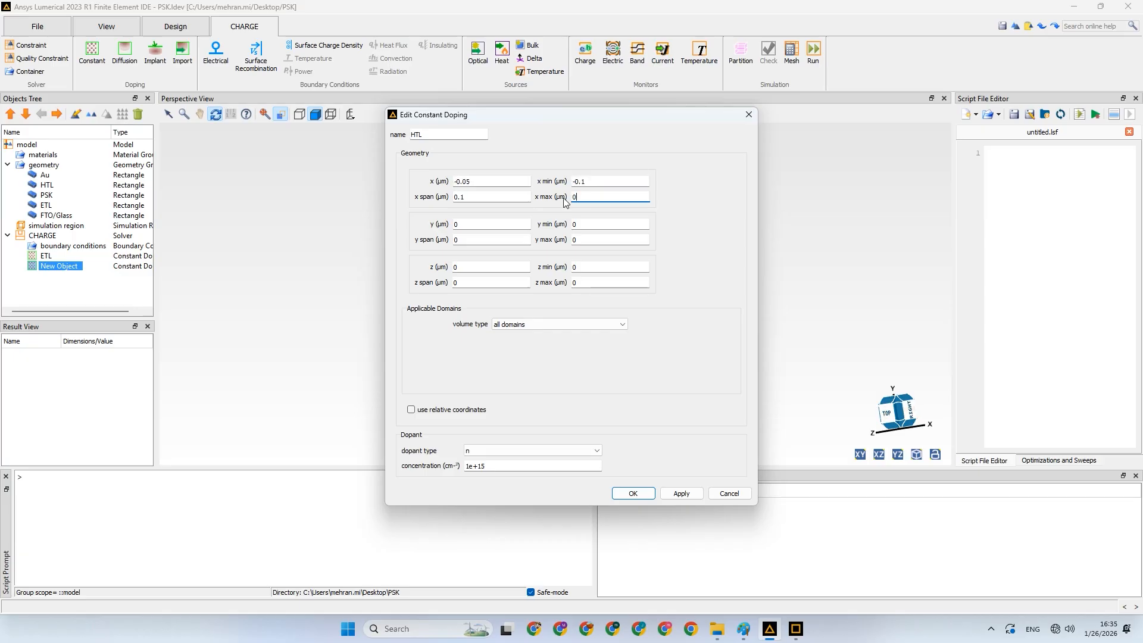
{"action": "double_click", "coordinate": [574, 267]}
{"action": "type", "text": ".1"}
{"action": "double_click", "coordinate": [576, 283]}
{"action": "left_click", "coordinate": [576, 269]}
{"action": "type", "text": "-"}
Set the HTL doping's y range from 0.1 to 0.3 µm
{"action": "left_click", "coordinate": [589, 226]}
{"action": "type", "text": ".1"}
{"action": "key", "text": "Tab"}
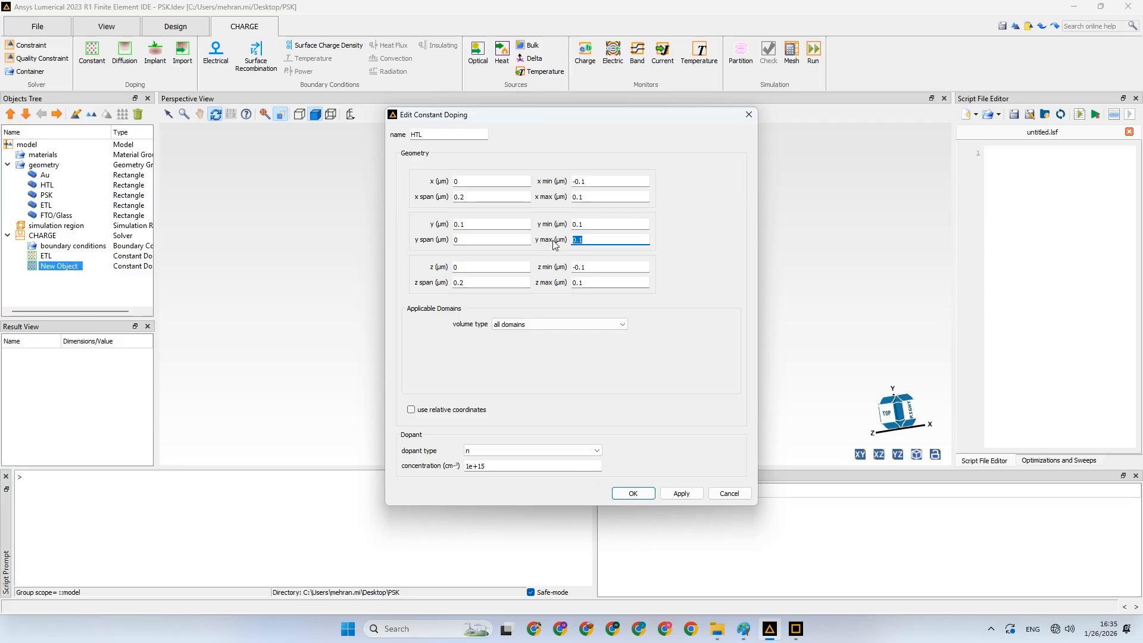
{"action": "type", "text": "0.3"}
{"action": "left_click", "coordinate": [599, 225]}
Set the HTL dopant type to p with a concentration of 1e+16 cm⁻³ and accept the doping's properties
{"action": "left_click", "coordinate": [477, 450]}
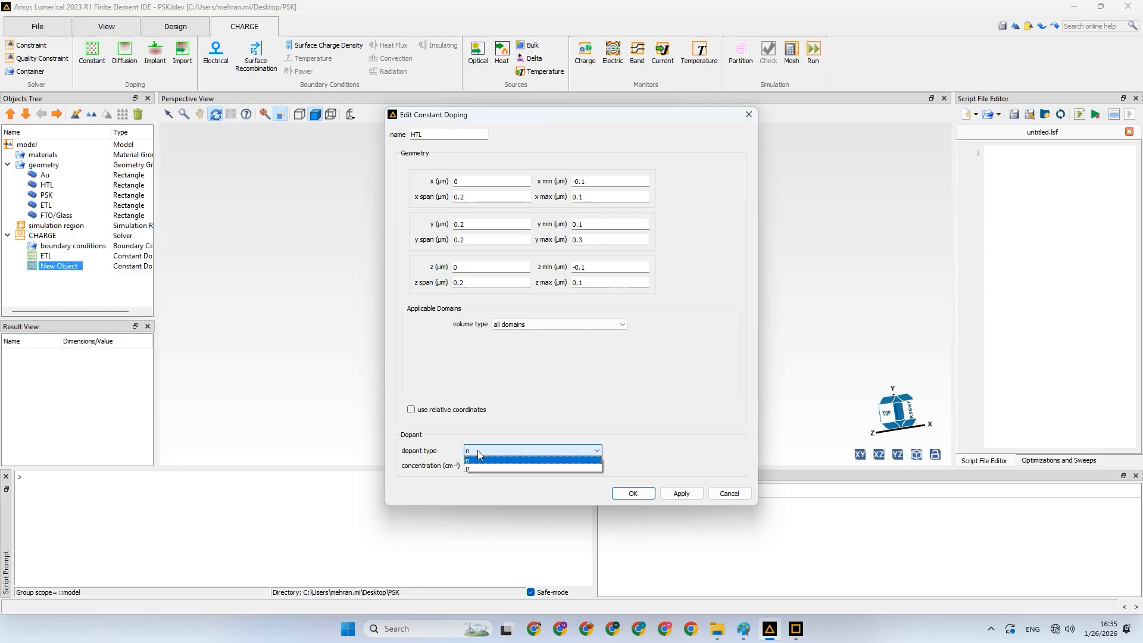
{"action": "left_click", "coordinate": [481, 469]}
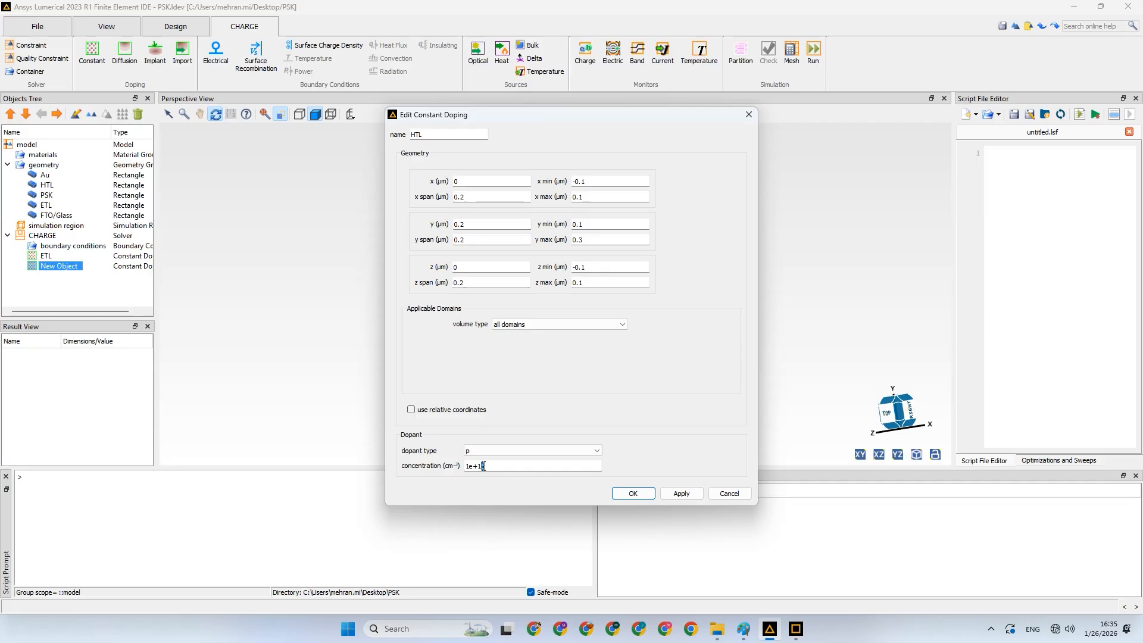
{"action": "left_click", "coordinate": [483, 466]}
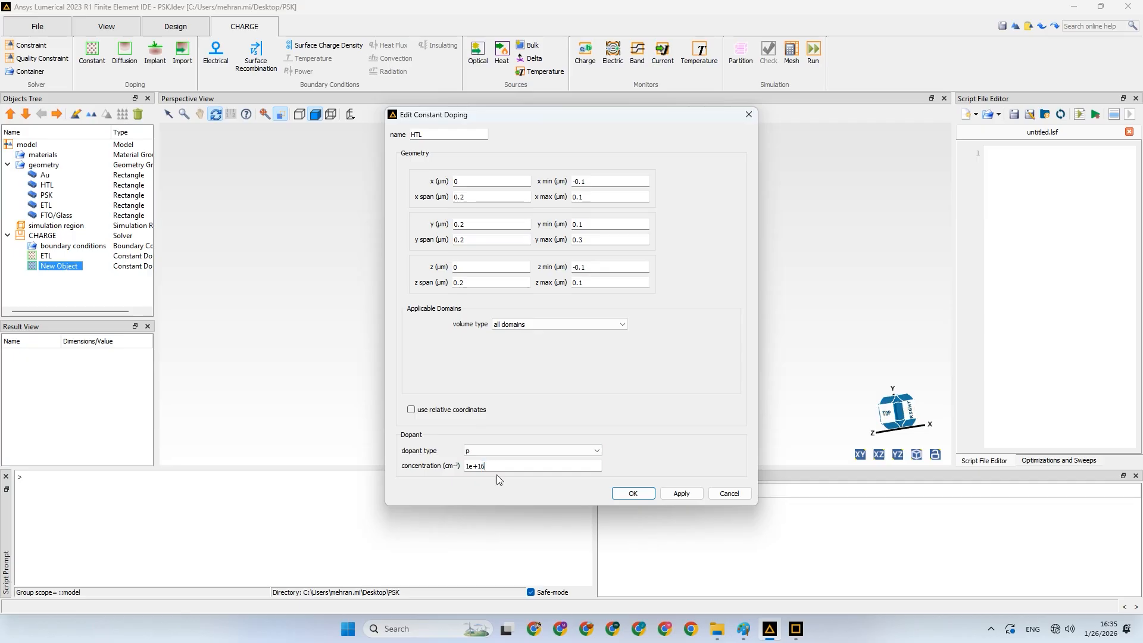
{"action": "left_click", "coordinate": [632, 494]}
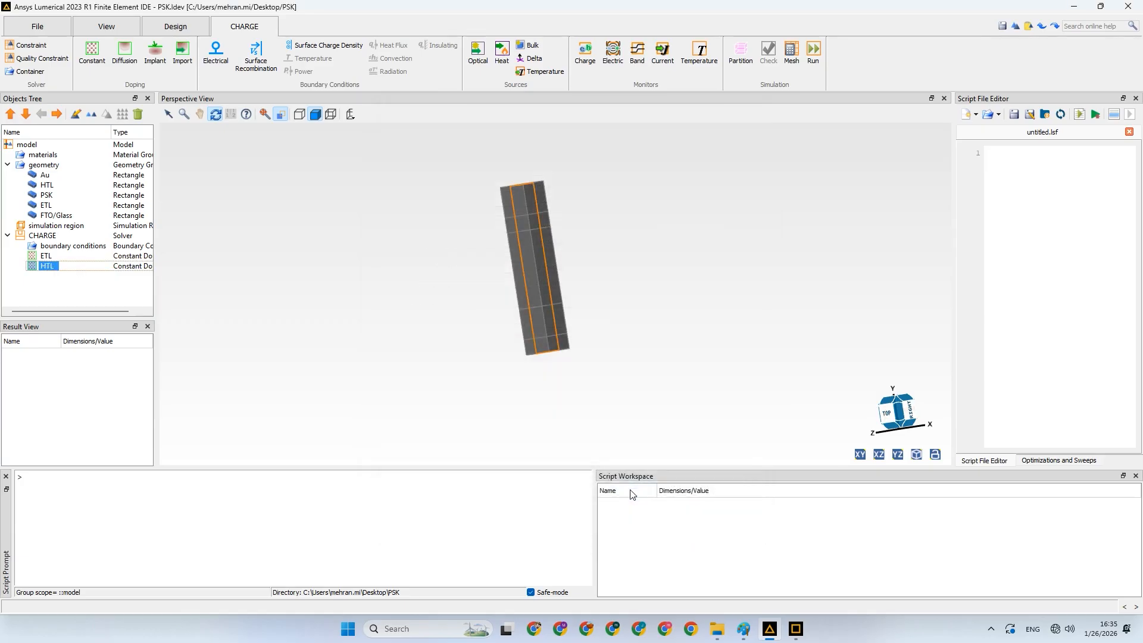
Review the ETL doping's geometry and dopant settings and close its properties
{"action": "right_click", "coordinate": [131, 260]}
{"action": "left_click", "coordinate": [91, 260]}
{"action": "right_click", "coordinate": [88, 257]}
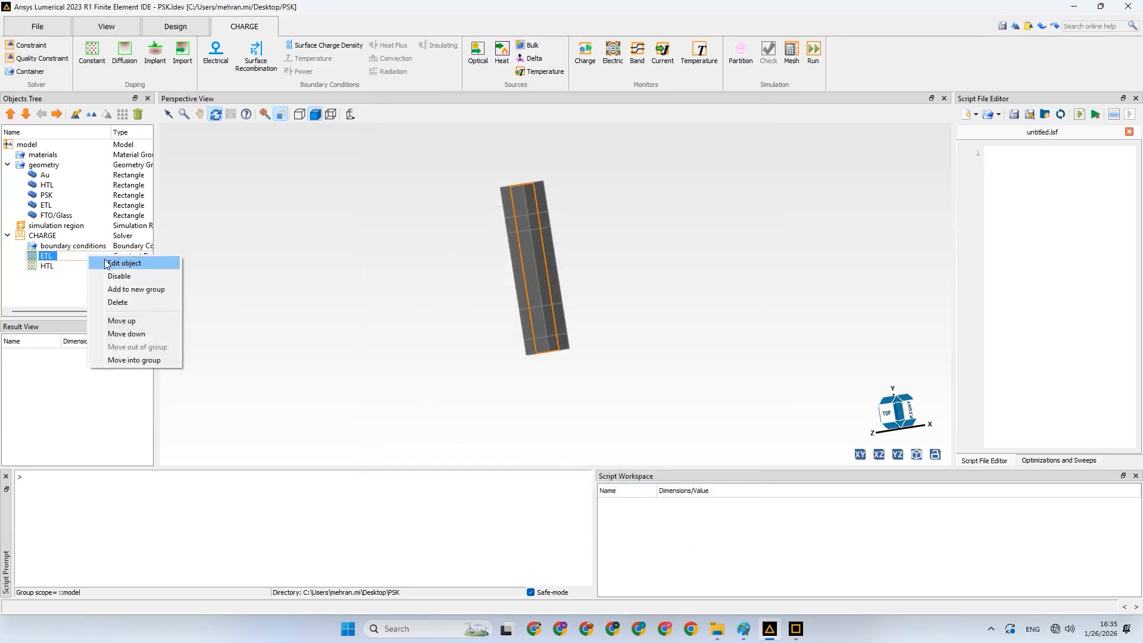
{"action": "left_click", "coordinate": [106, 263]}
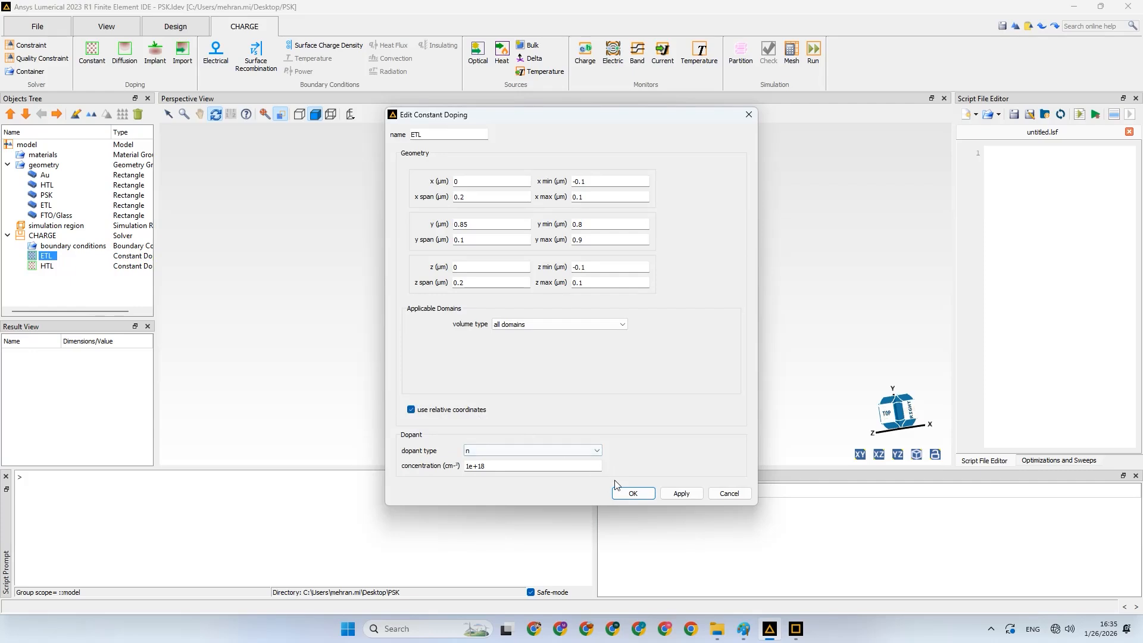
{"action": "left_click", "coordinate": [620, 493]}
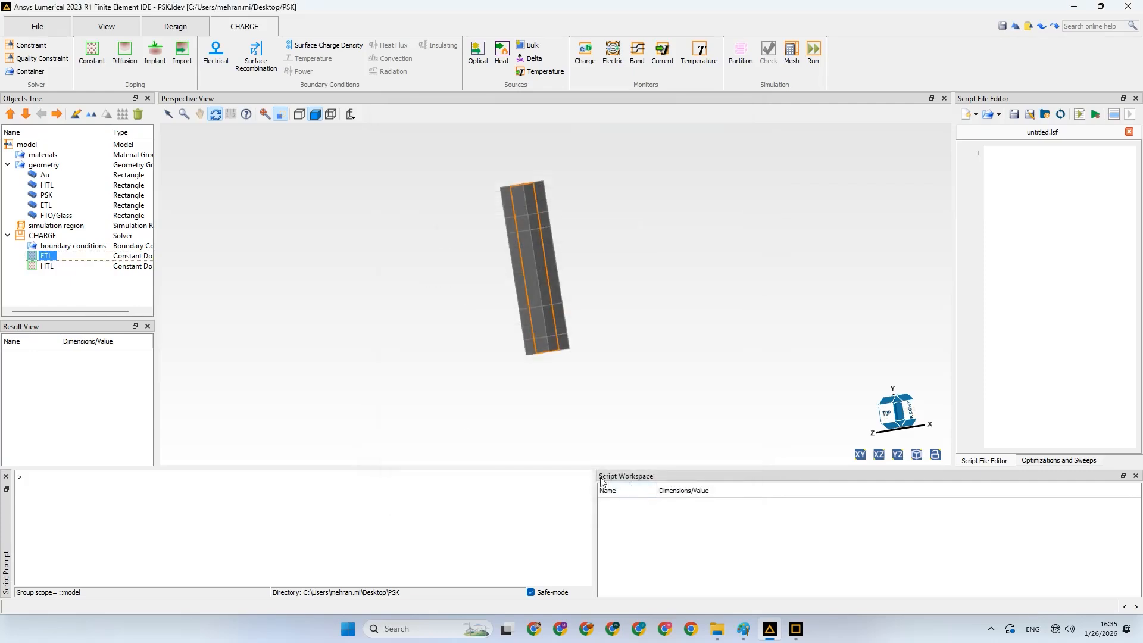
Try the domain volume type on the ETL doping, restore all domains and accept its properties
{"action": "right_click", "coordinate": [50, 258]}
{"action": "left_click", "coordinate": [70, 266]}
{"action": "left_click", "coordinate": [528, 325]}
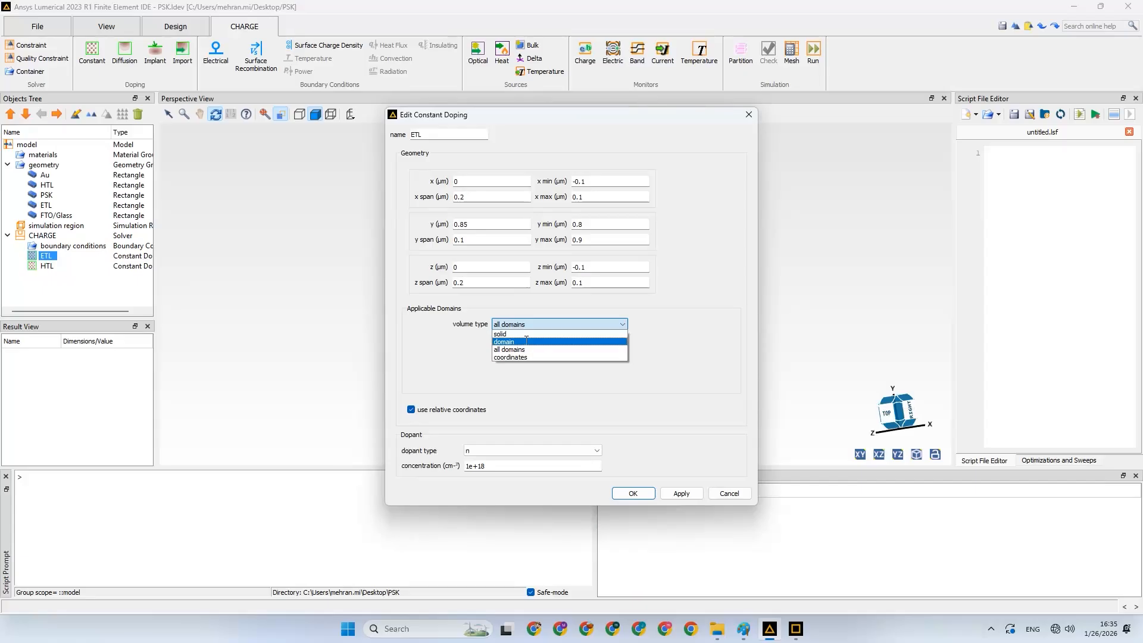
{"action": "left_click", "coordinate": [527, 341]}
{"action": "left_click", "coordinate": [527, 325]}
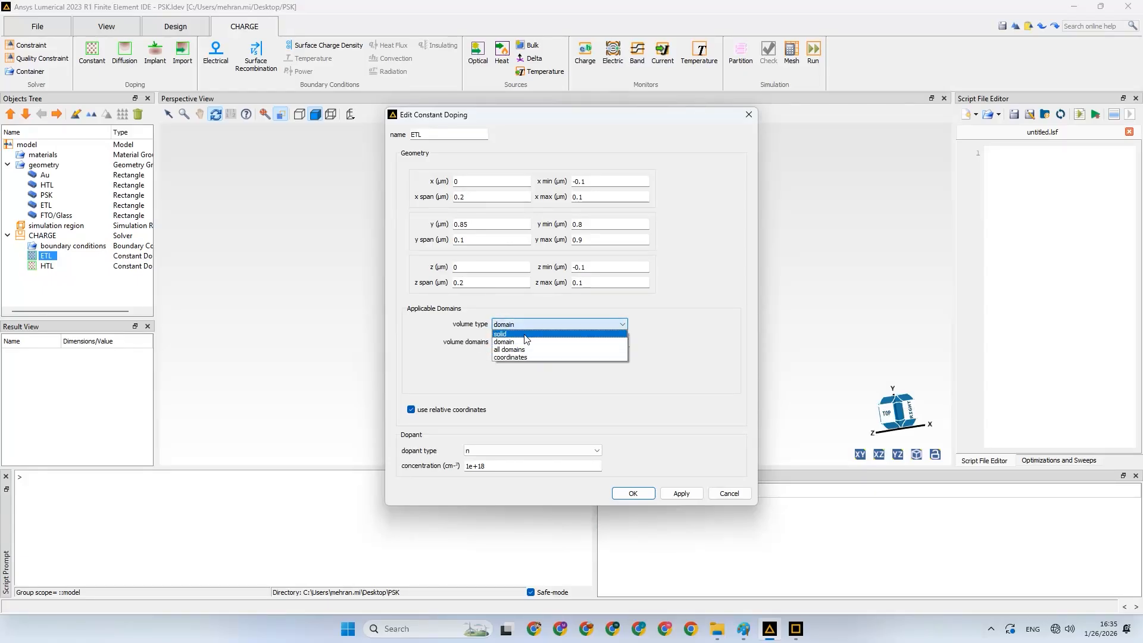
{"action": "left_click", "coordinate": [526, 350]}
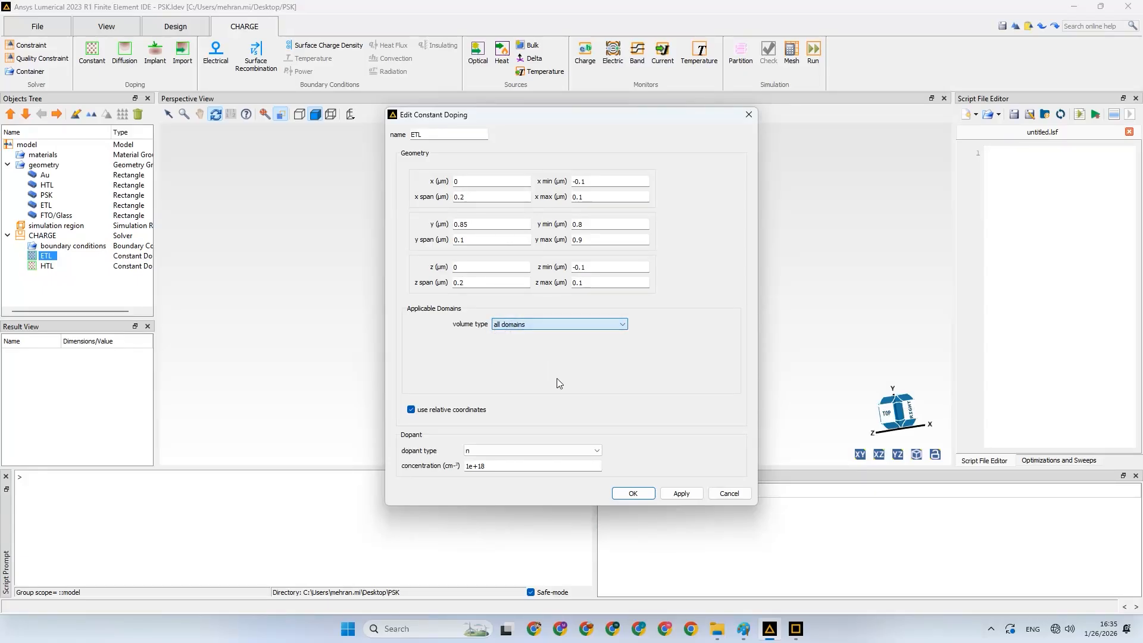
{"action": "left_click", "coordinate": [626, 494]}
Add an optical generation source to the CHARGE solver and open its properties beside the model
{"action": "left_click_drag", "start_coordinate": [452, 327], "coordinate": [466, 248]}
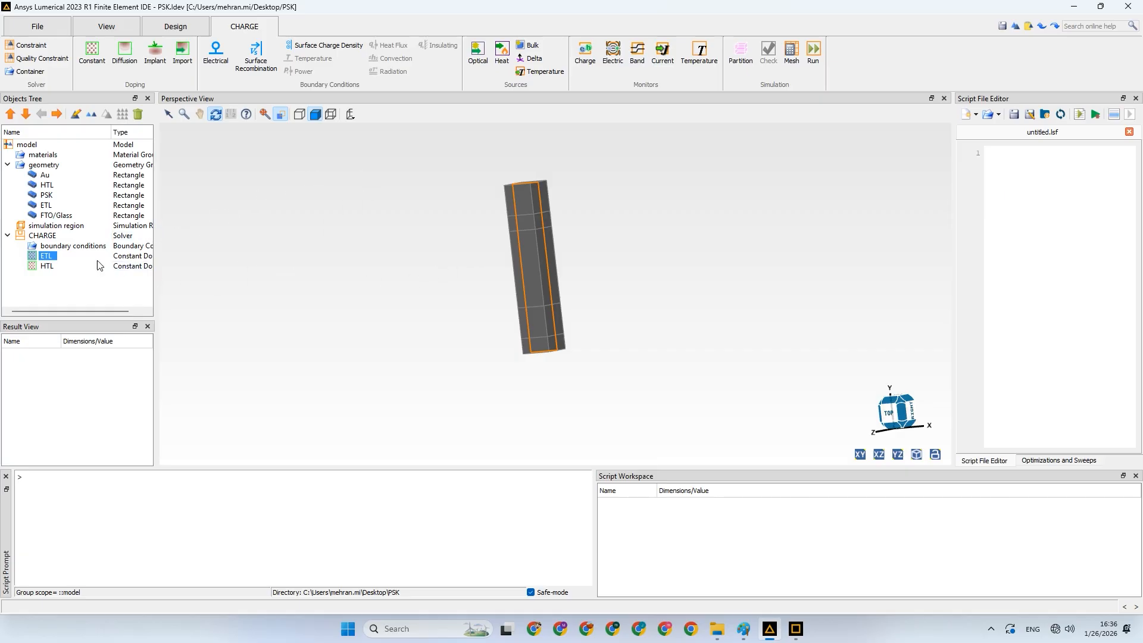
{"action": "left_click", "coordinate": [44, 235]}
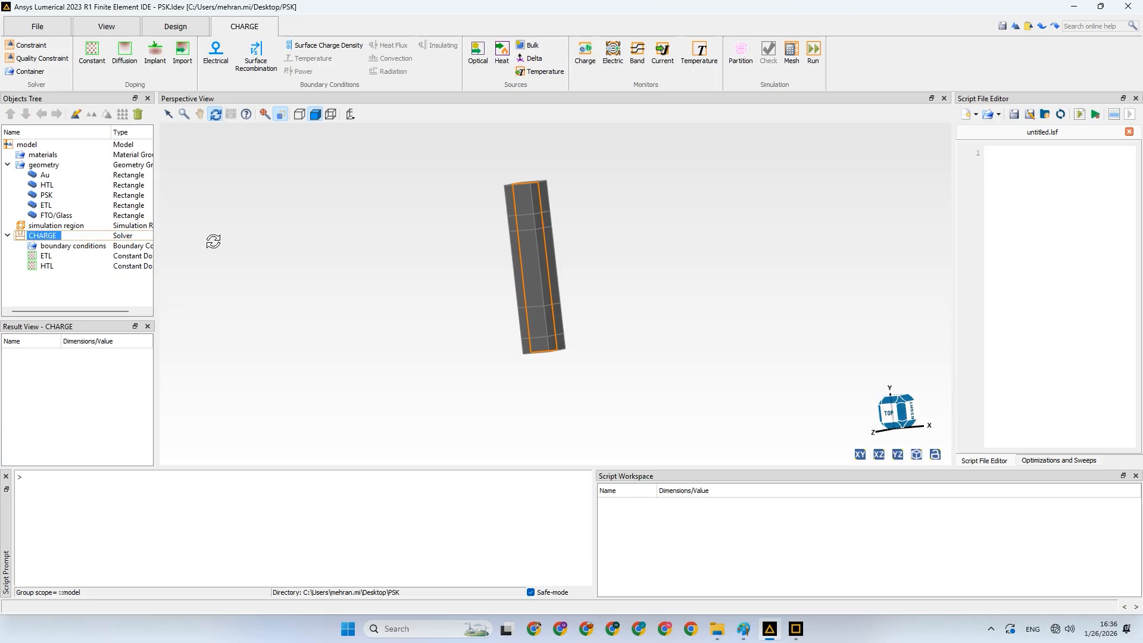
{"action": "left_click", "coordinate": [482, 59]}
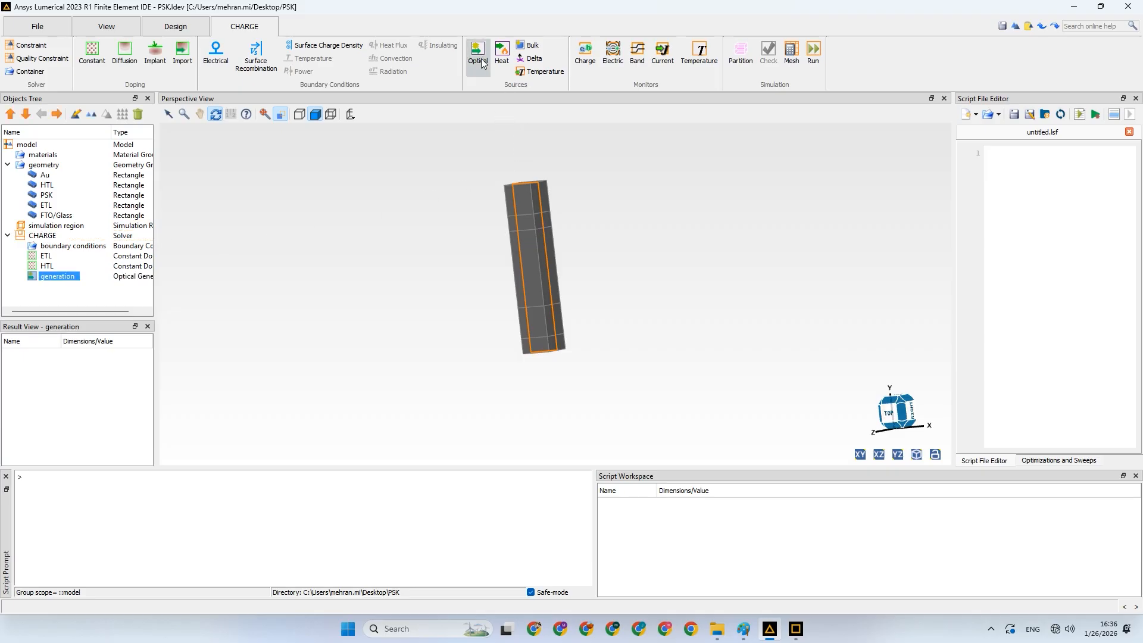
{"action": "right_click", "coordinate": [69, 279]}
{"action": "left_click", "coordinate": [126, 282]}
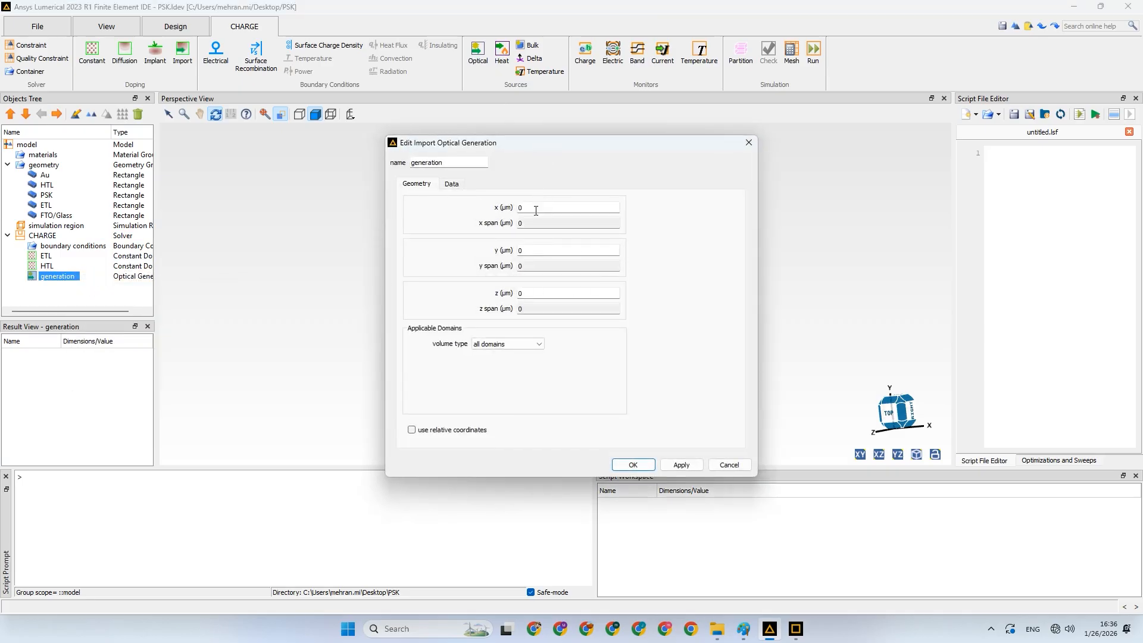
{"action": "left_click", "coordinate": [524, 225]}
{"action": "left_click_drag", "start_coordinate": [500, 145], "coordinate": [667, 136]}
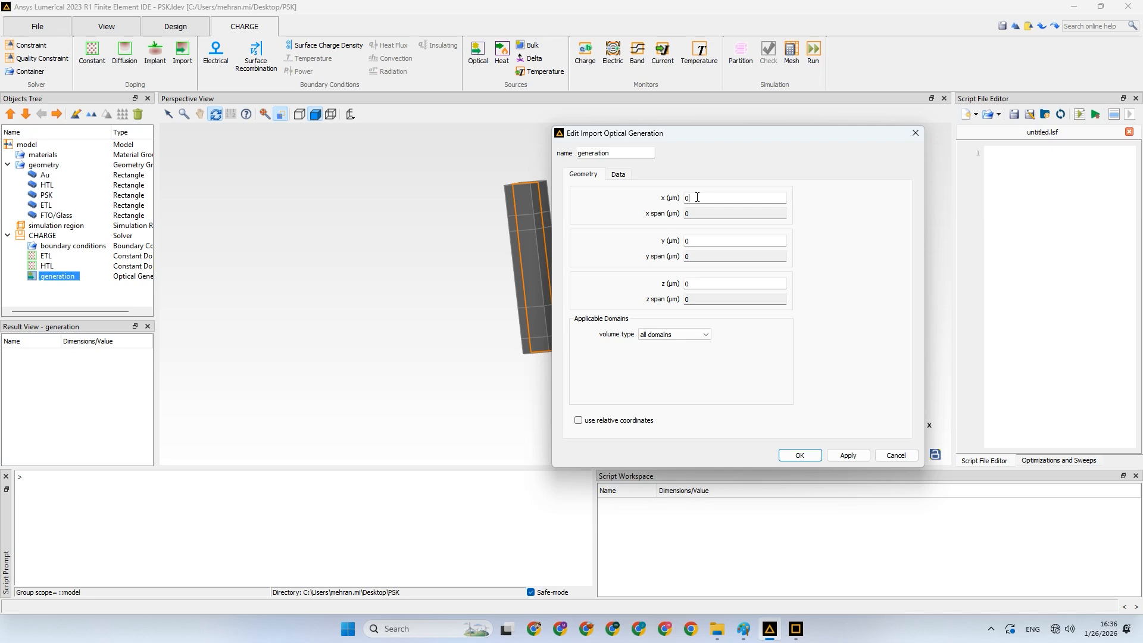
Set the optical generation source's position to x 0.2, y 1.1 and z 0.2 µm
{"action": "left_click_drag", "start_coordinate": [698, 198], "coordinate": [668, 202]}
{"action": "type", "text": "0.2"}
{"action": "left_click_drag", "start_coordinate": [699, 286], "coordinate": [681, 287]}
{"action": "type", "text": "0.2"}
{"action": "left_click_drag", "start_coordinate": [700, 241], "coordinate": [679, 242]}
{"action": "type", "text": "1.1"}
Load the dataset from G.mat into the optical generation source, check its geometry and accept the properties
{"action": "left_click", "coordinate": [619, 174]}
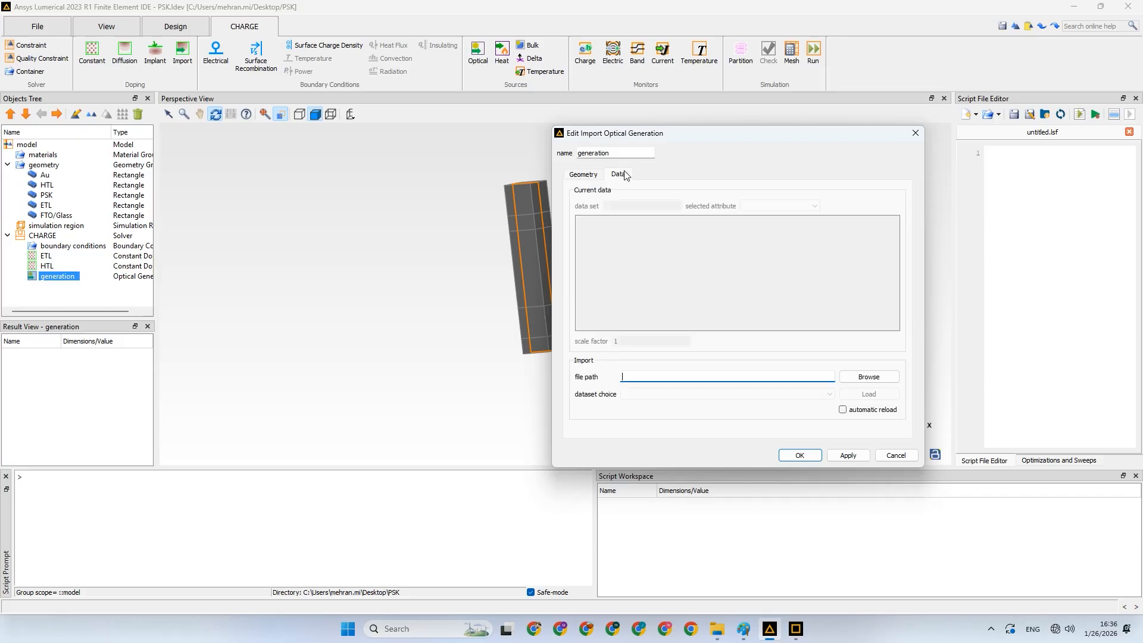
{"action": "left_click", "coordinate": [869, 377]}
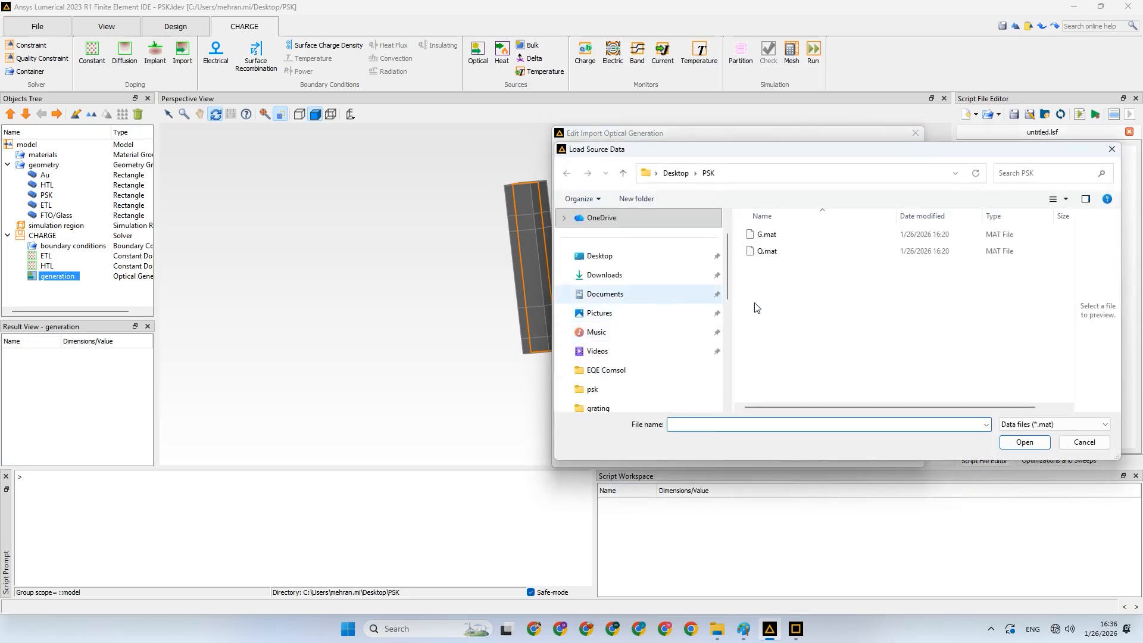
{"action": "double_click", "coordinate": [769, 235]}
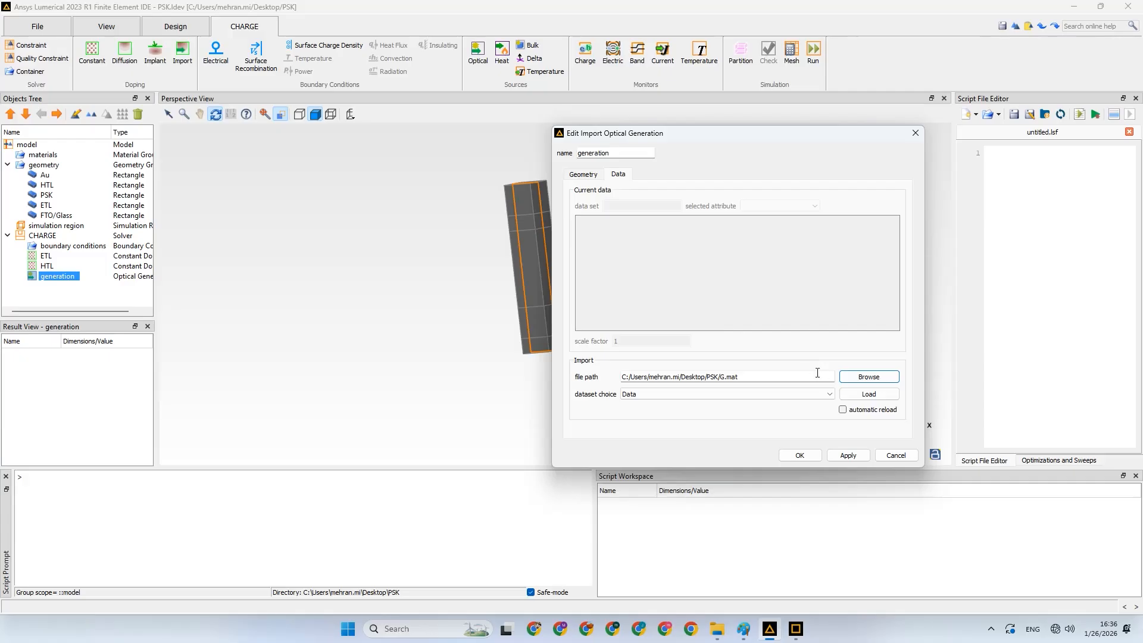
{"action": "left_click", "coordinate": [856, 396]}
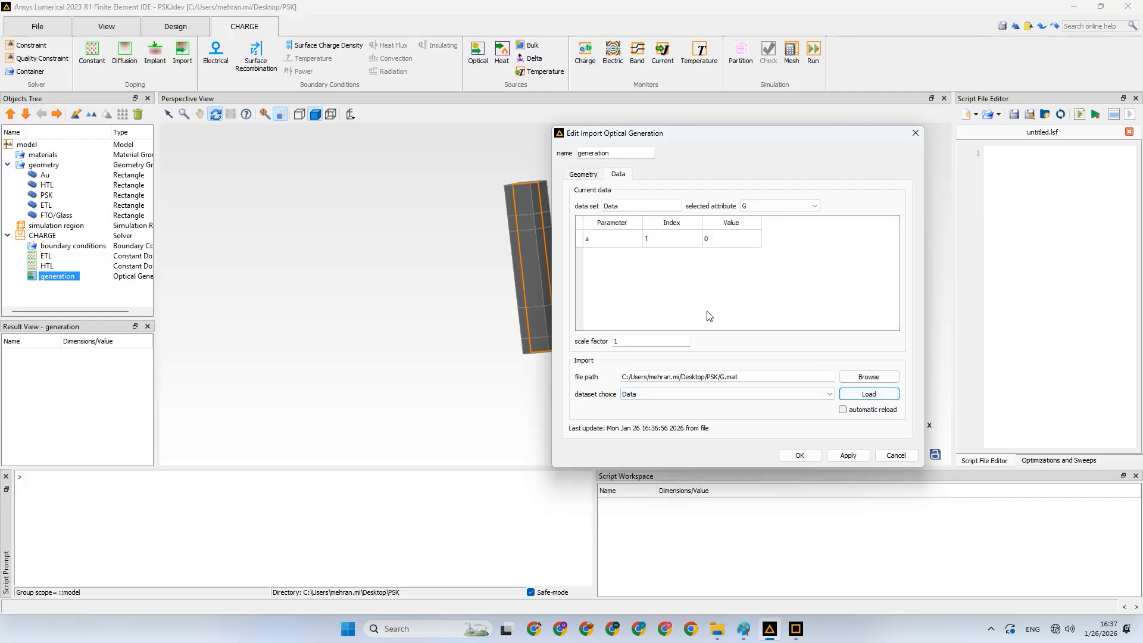
{"action": "left_click", "coordinate": [583, 174]}
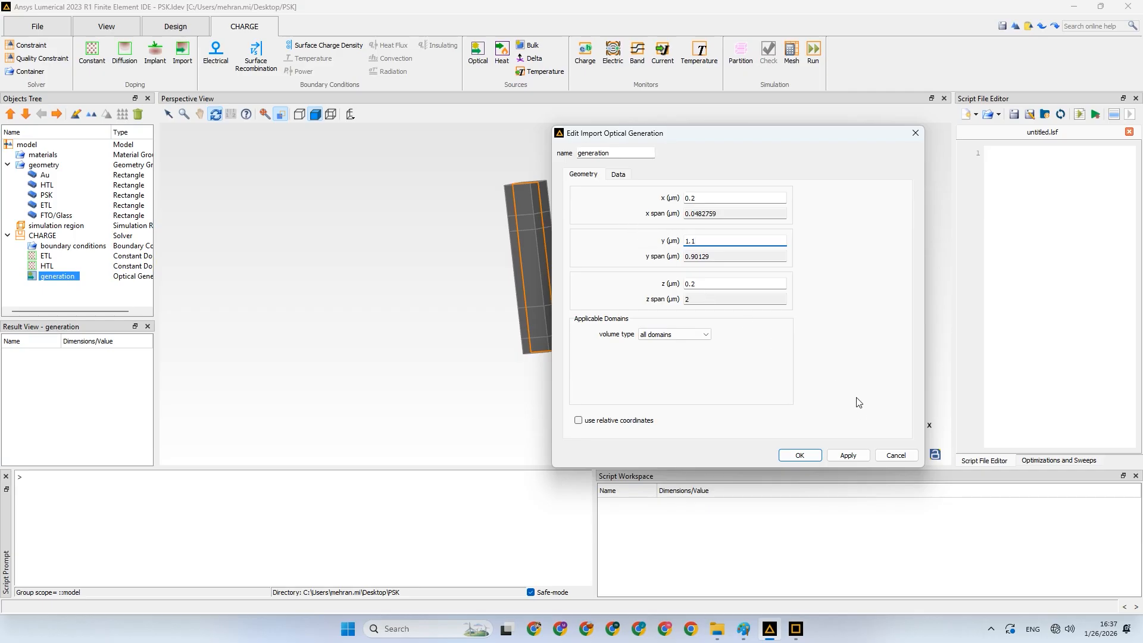
{"action": "left_click", "coordinate": [848, 456]}
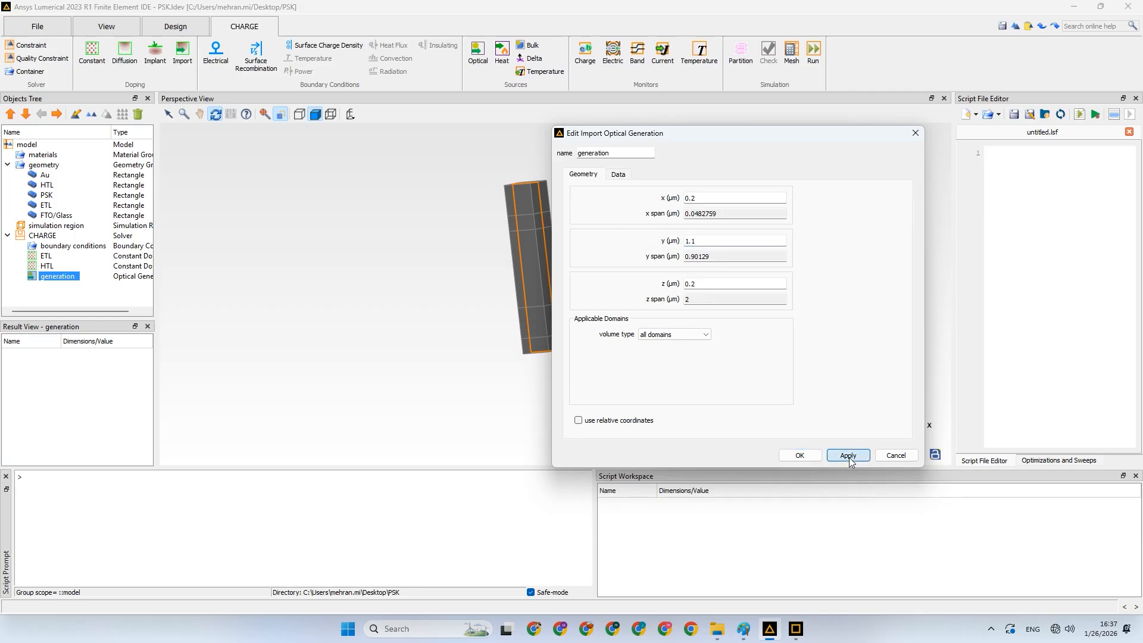
{"action": "left_click", "coordinate": [800, 456]}
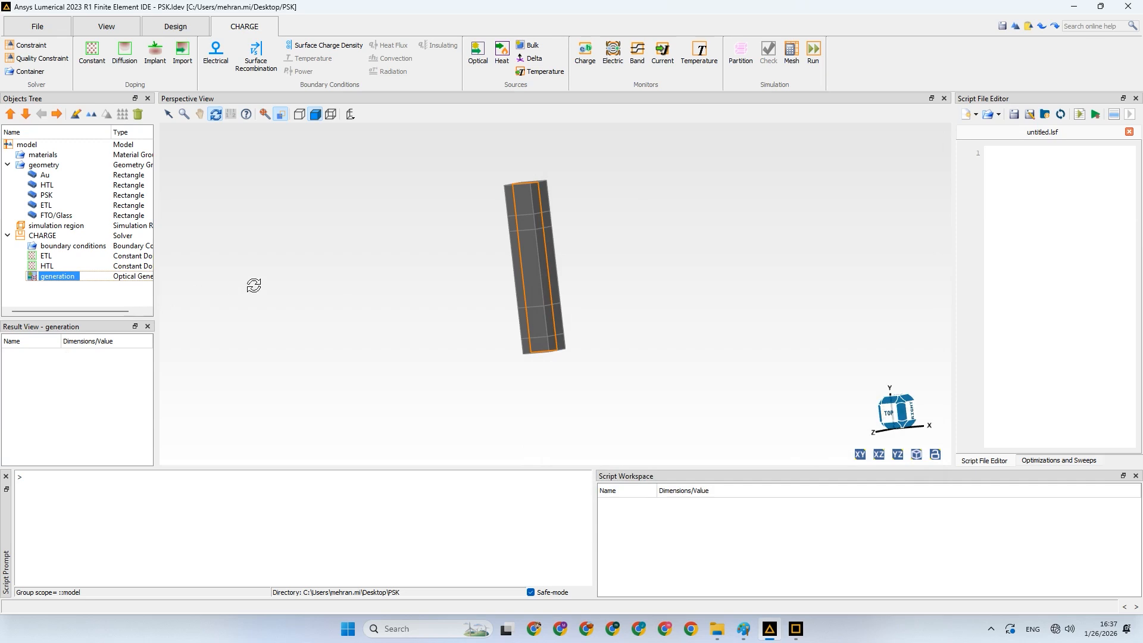
Add an electrical boundary condition to the CHARGE solver and name it FTO/Contact
{"action": "left_click_drag", "start_coordinate": [365, 265], "coordinate": [444, 263]}
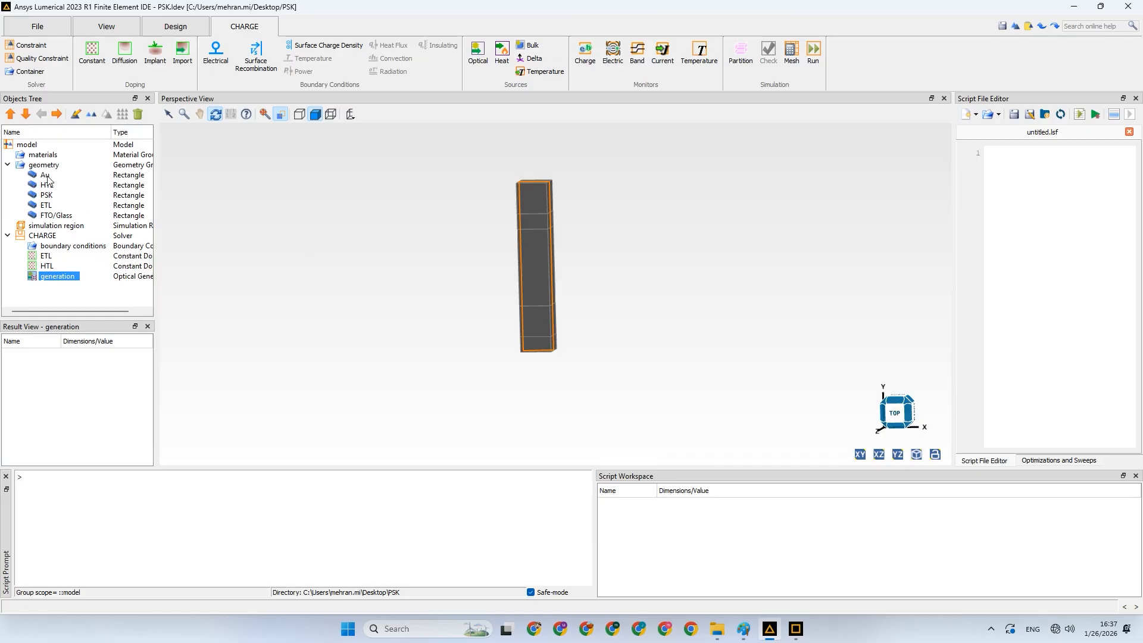
{"action": "left_click", "coordinate": [223, 68]}
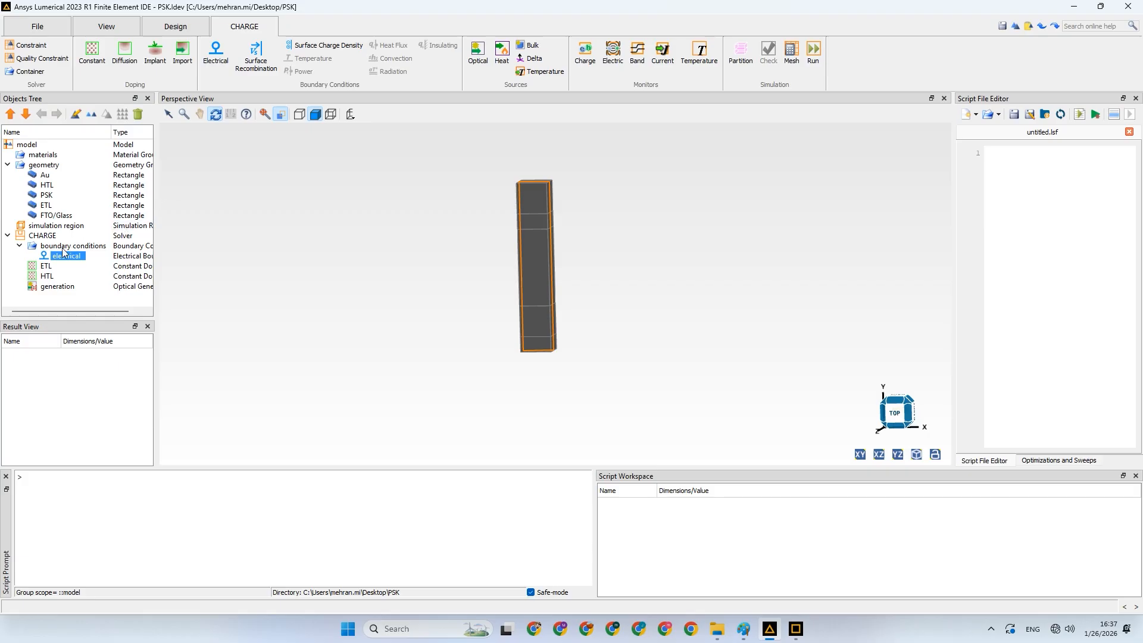
{"action": "right_click", "coordinate": [59, 257]}
{"action": "left_click", "coordinate": [86, 262]}
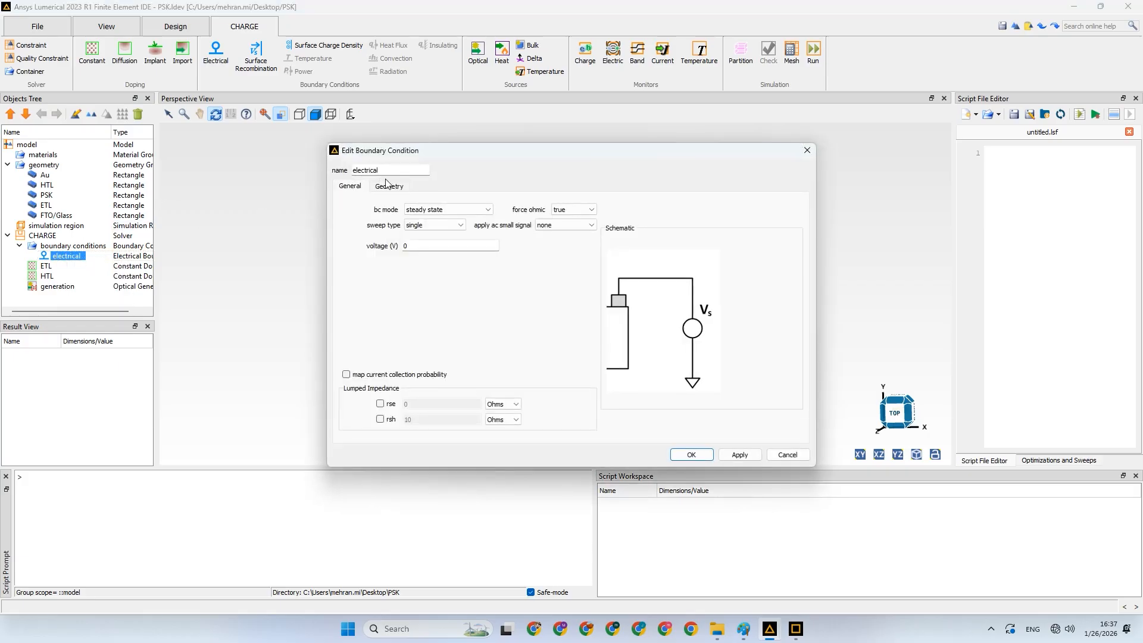
{"action": "double_click", "coordinate": [351, 171]}
{"action": "type", "text": "f"}
{"action": "key", "text": "BackSpace"}
{"action": "type", "text": "TO/Contact"}
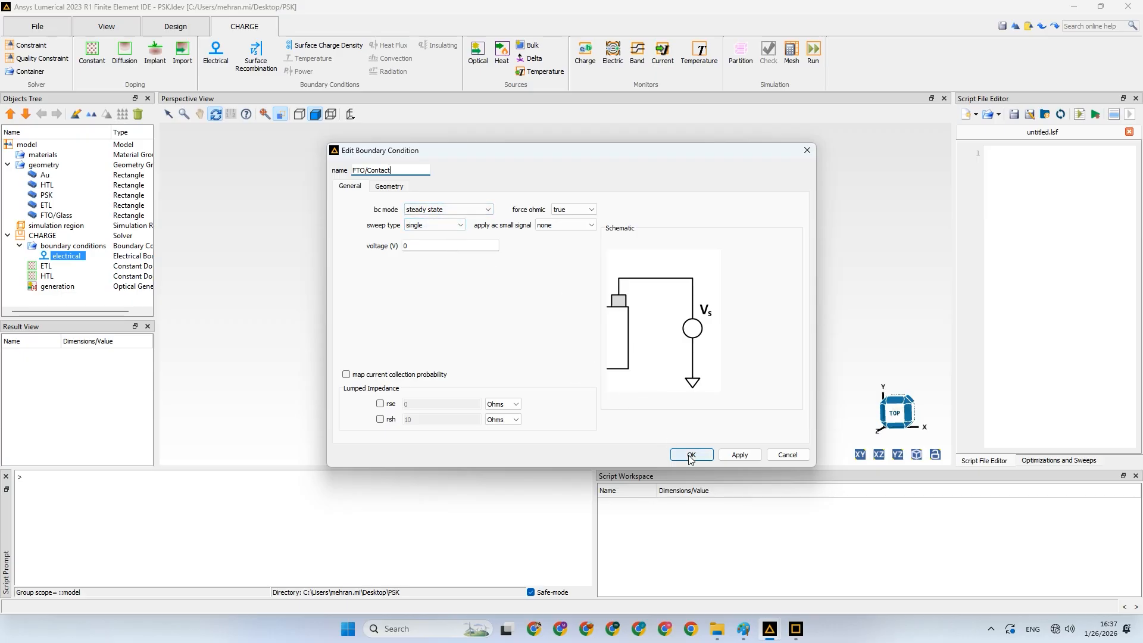
Set the FTO/Contact boundary condition's surface type to simulation region
{"action": "left_click", "coordinate": [397, 187]}
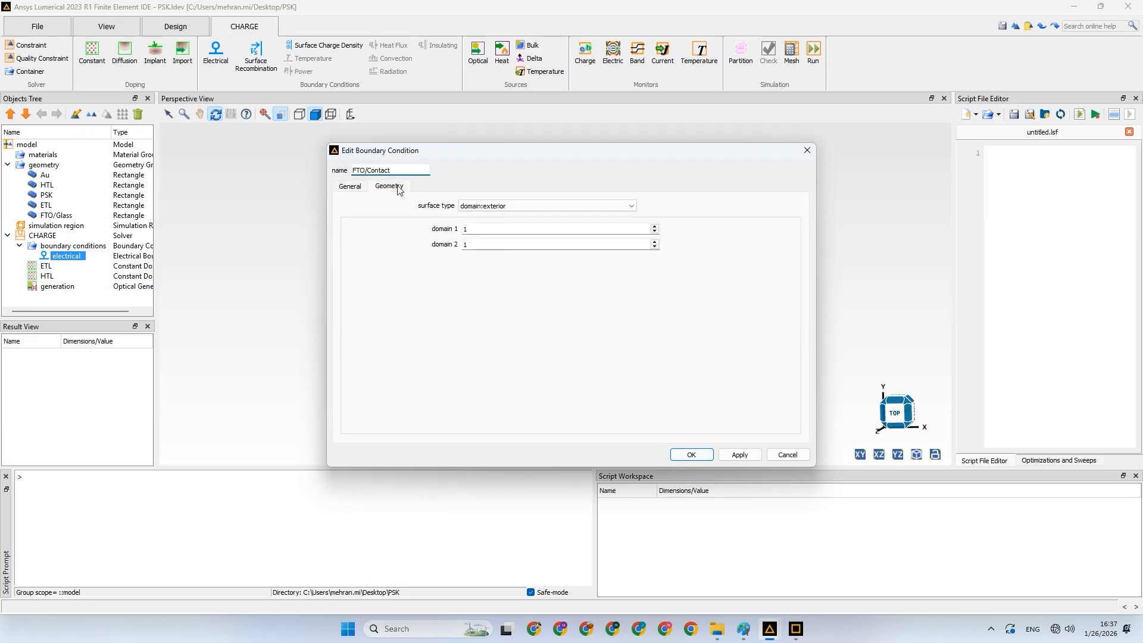
{"action": "left_click_drag", "start_coordinate": [566, 150], "coordinate": [768, 137]}
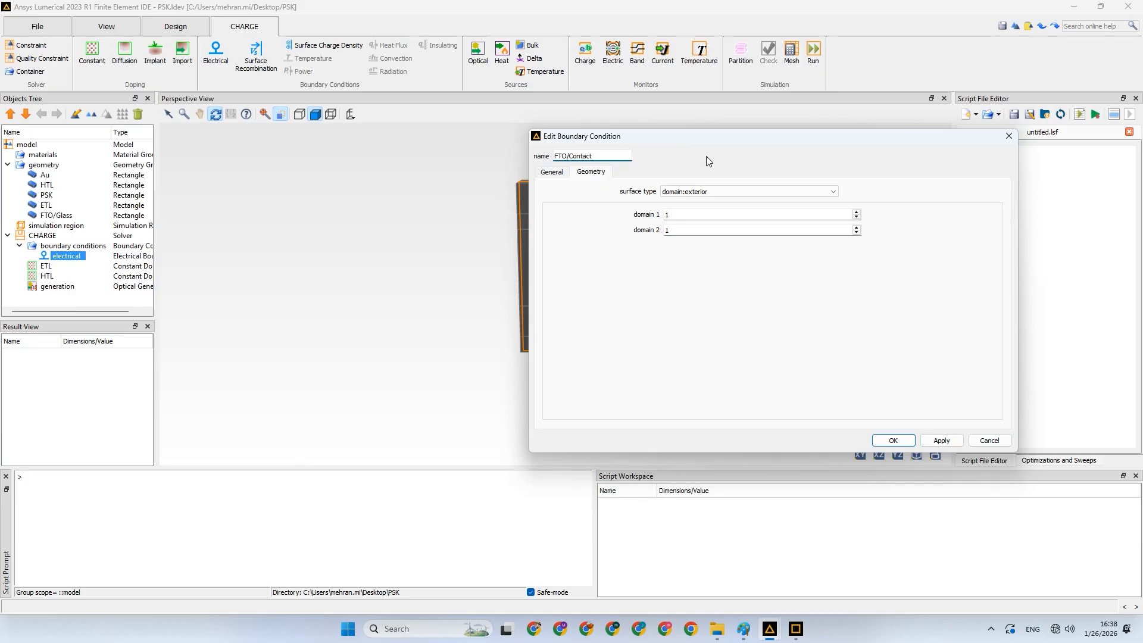
{"action": "left_click", "coordinate": [725, 192]}
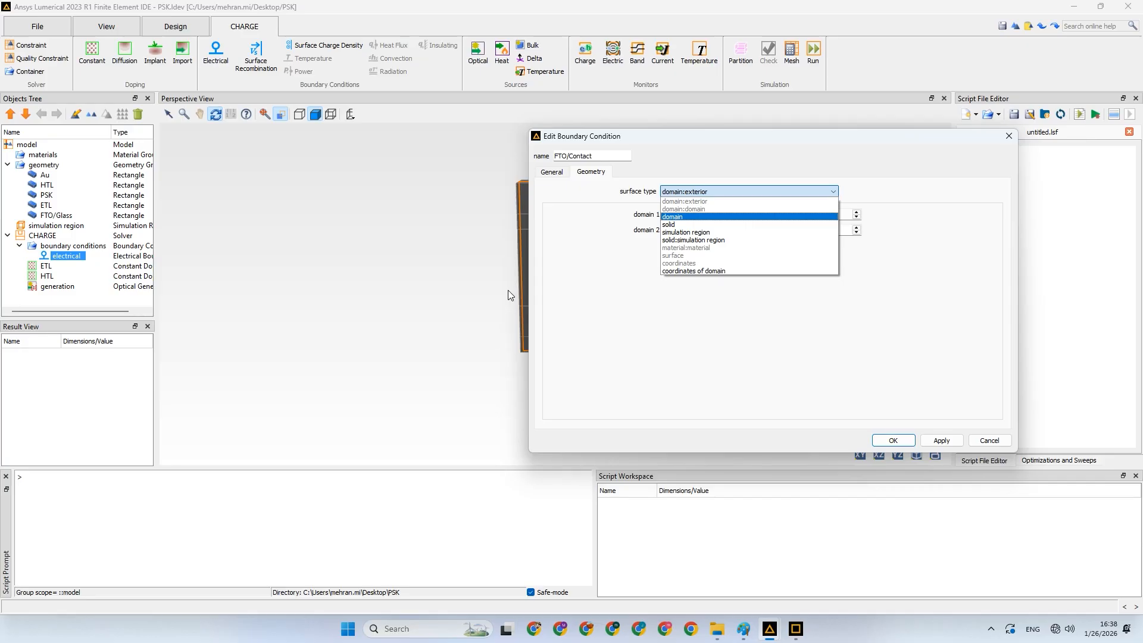
{"action": "left_click", "coordinate": [688, 232]}
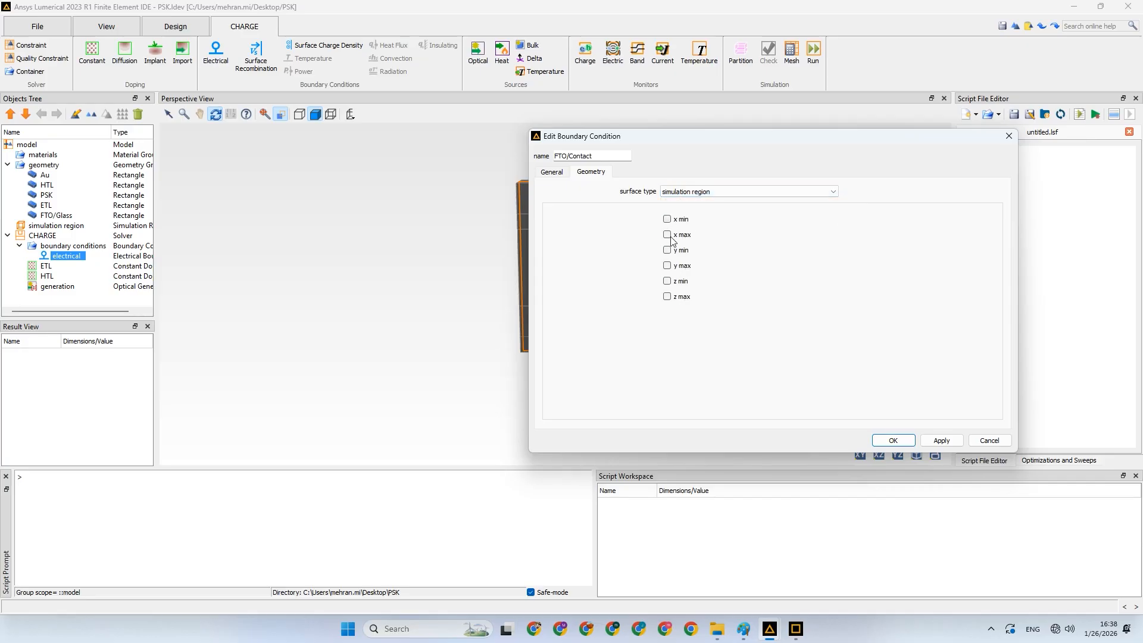
Assign the FTO/Contact boundary condition to the y min side of the simulation region, check its general settings and accept it
{"action": "left_click", "coordinate": [668, 251]}
{"action": "left_click", "coordinate": [695, 192]}
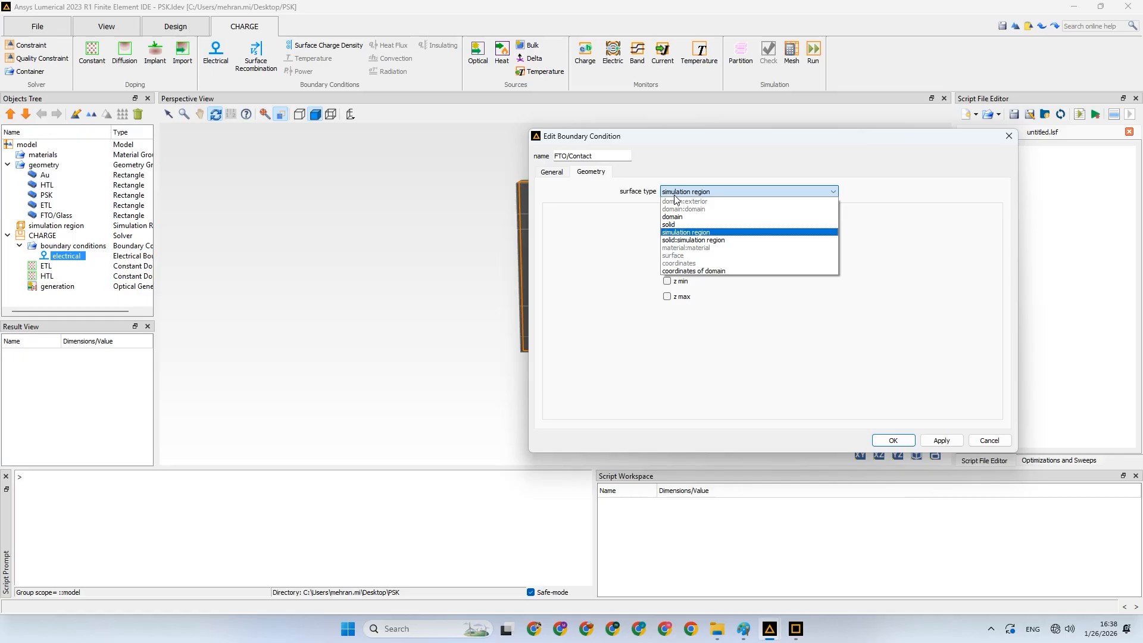
{"action": "left_click", "coordinate": [738, 311]}
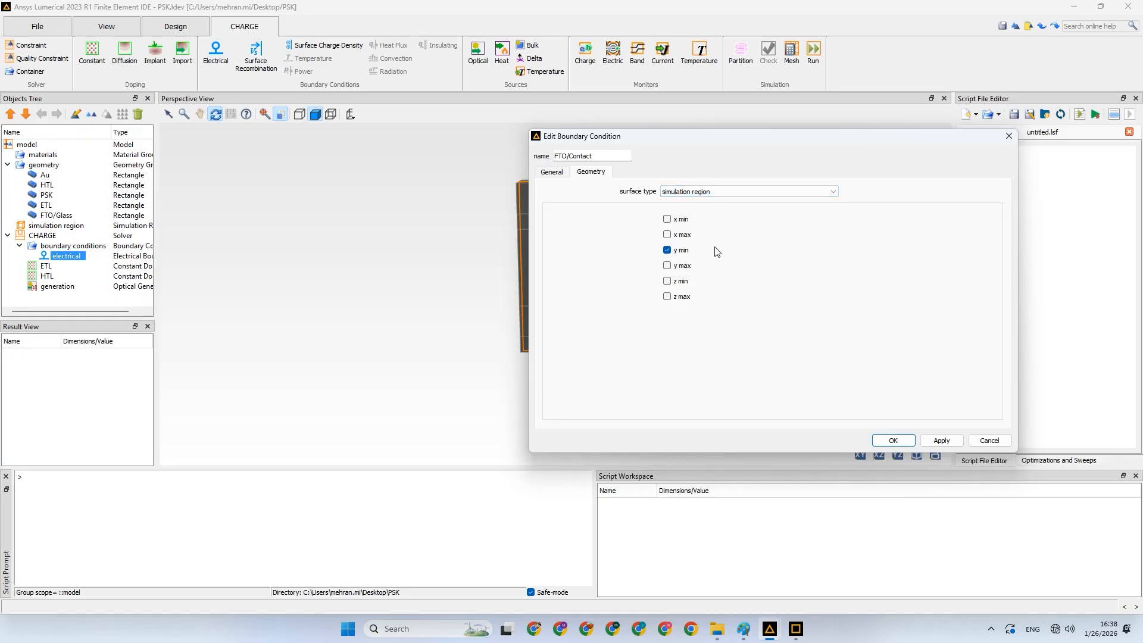
{"action": "left_click", "coordinate": [563, 175]}
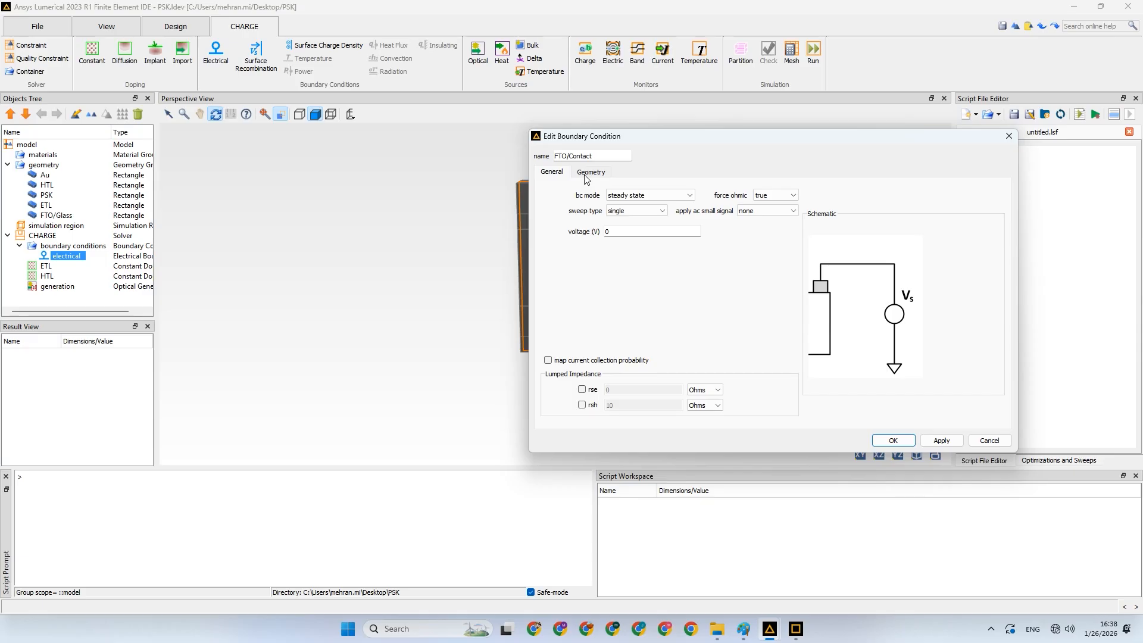
{"action": "left_click", "coordinate": [927, 444]}
{"action": "left_click", "coordinate": [894, 440]}
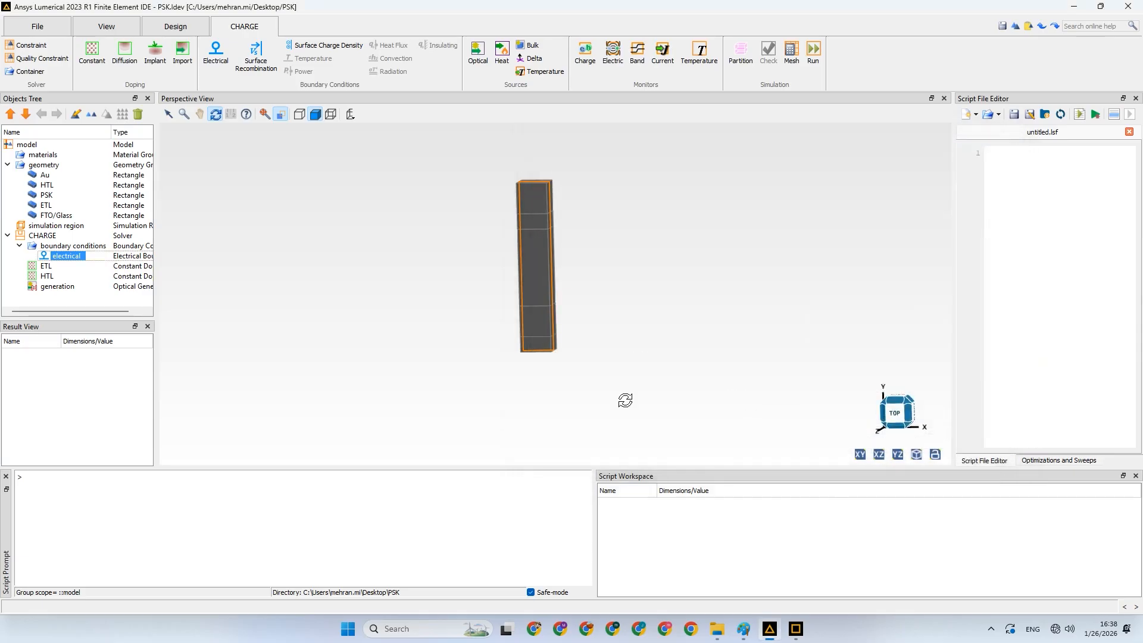
Try to rename the electrical boundary condition as FTO Contact, checking its general and geometry settings
{"action": "right_click", "coordinate": [65, 257]}
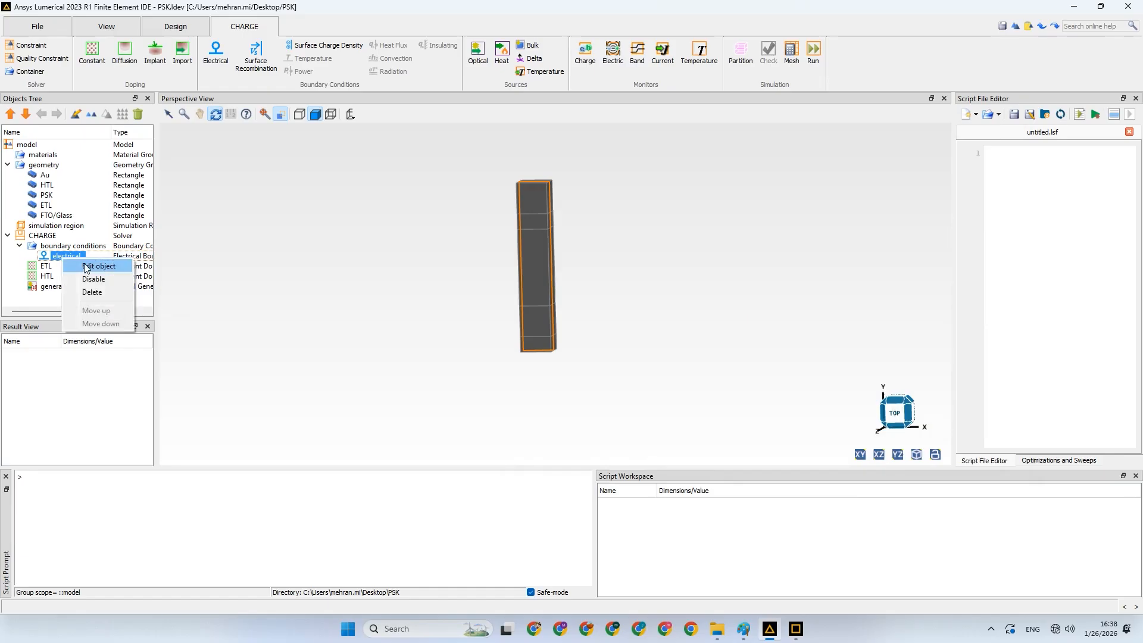
{"action": "left_click", "coordinate": [80, 263]}
{"action": "left_click_drag", "start_coordinate": [381, 171], "coordinate": [347, 176]}
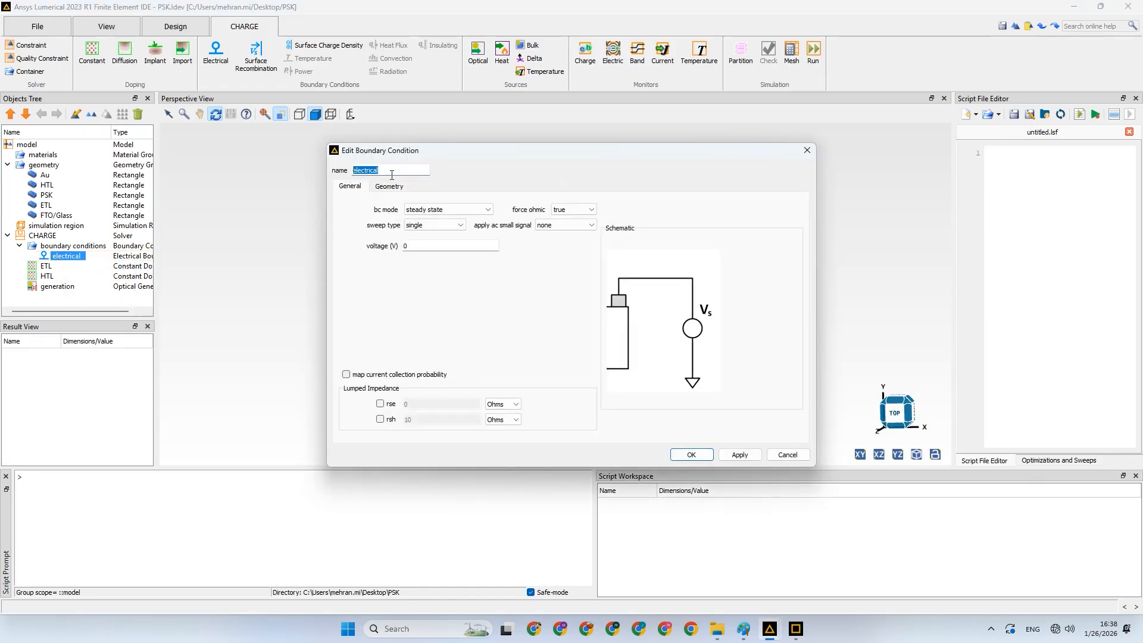
{"action": "type", "text": "f"}
{"action": "left_click_drag", "start_coordinate": [394, 172], "coordinate": [346, 171]}
{"action": "left_click", "coordinate": [389, 187]}
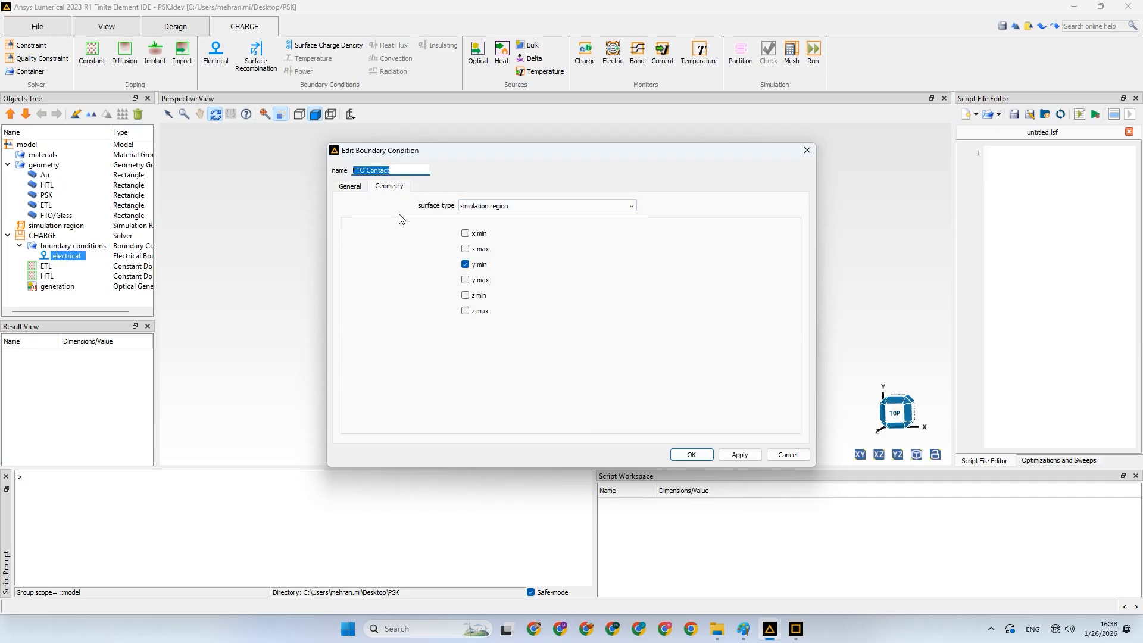
{"action": "left_click", "coordinate": [360, 186]}
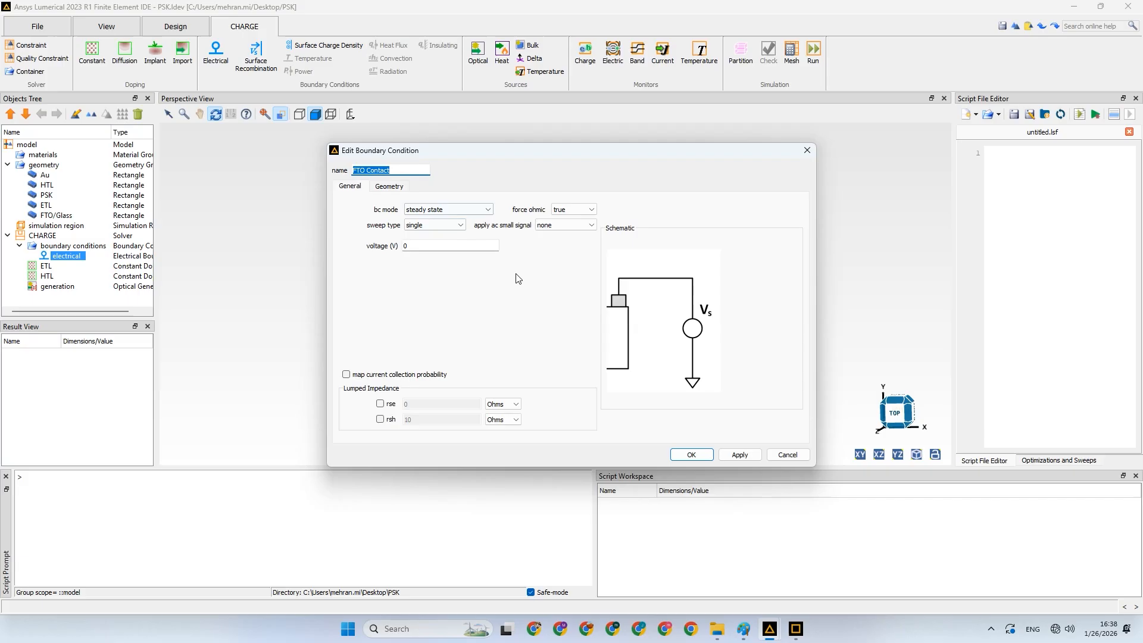
{"action": "left_click", "coordinate": [740, 455]}
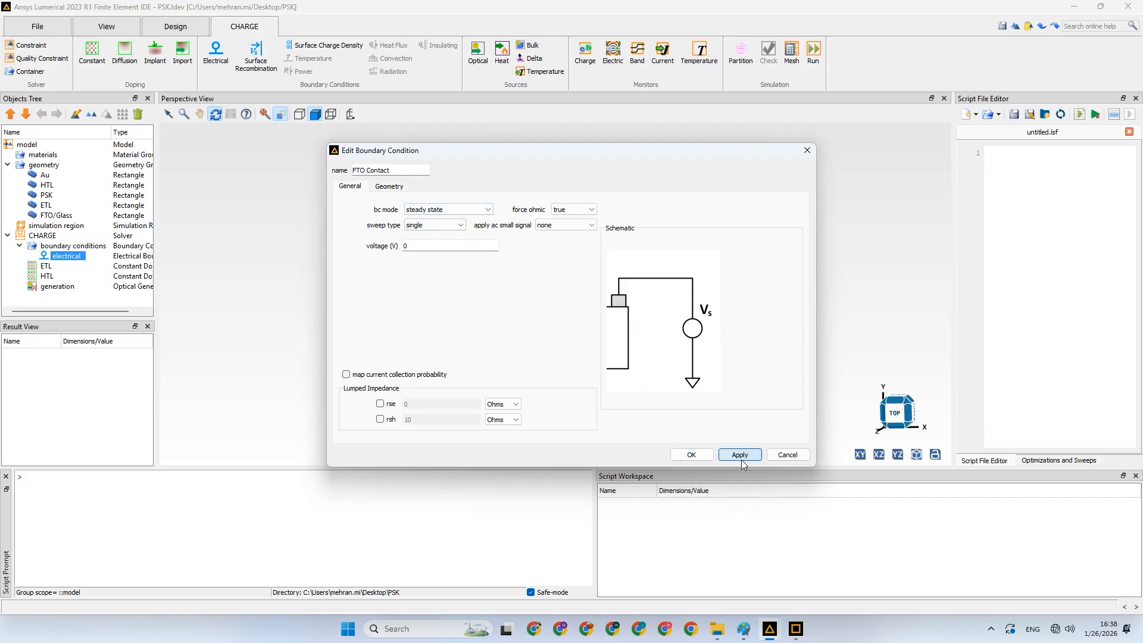
{"action": "left_click", "coordinate": [390, 187]}
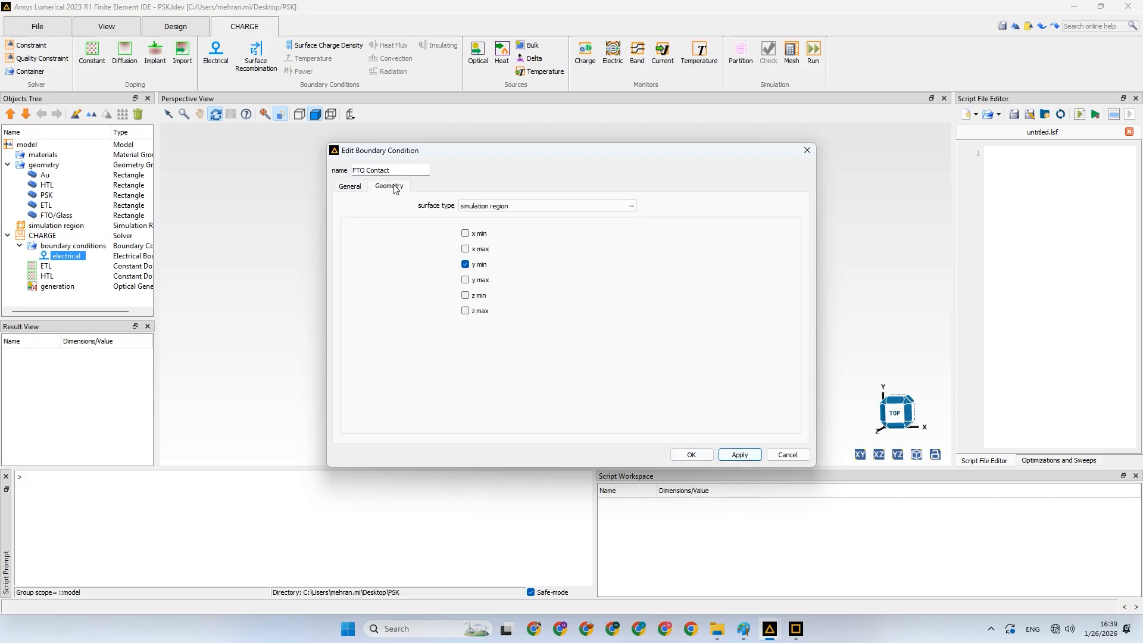
Rename the electrical boundary condition as FContact and accept its properties
{"action": "left_click_drag", "start_coordinate": [393, 168], "coordinate": [355, 171]}
{"action": "left_click", "coordinate": [368, 171]}
{"action": "left_click", "coordinate": [359, 171]}
{"action": "left_click_drag", "start_coordinate": [365, 171], "coordinate": [367, 172]}
{"action": "key", "text": "BackSpace"}
{"action": "key", "text": "BackSpace"}
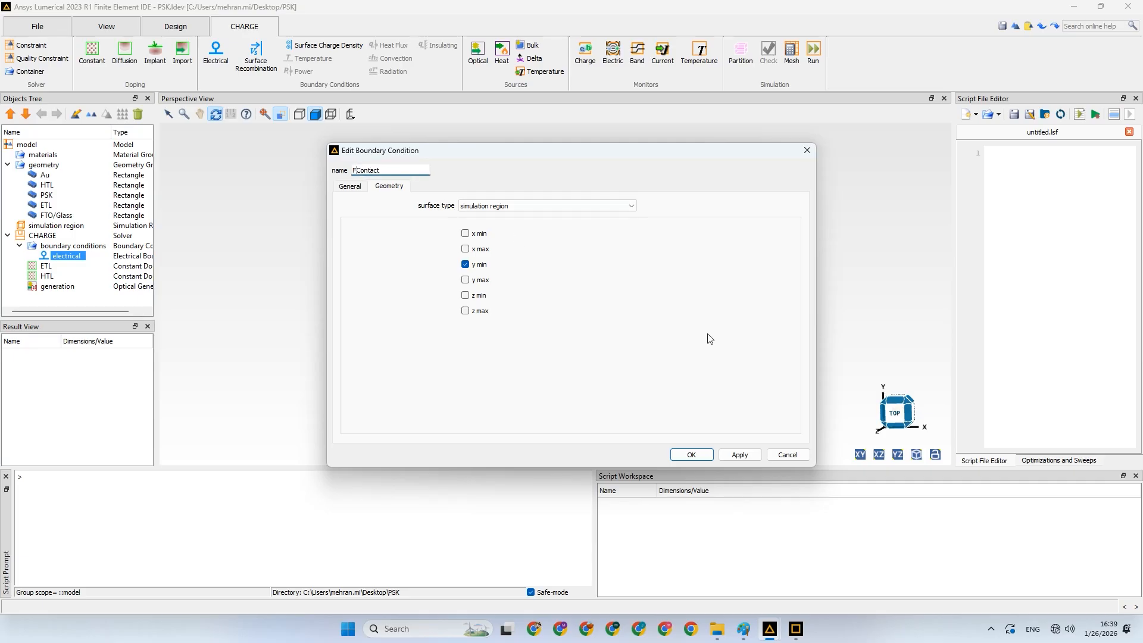
{"action": "left_click", "coordinate": [738, 455]}
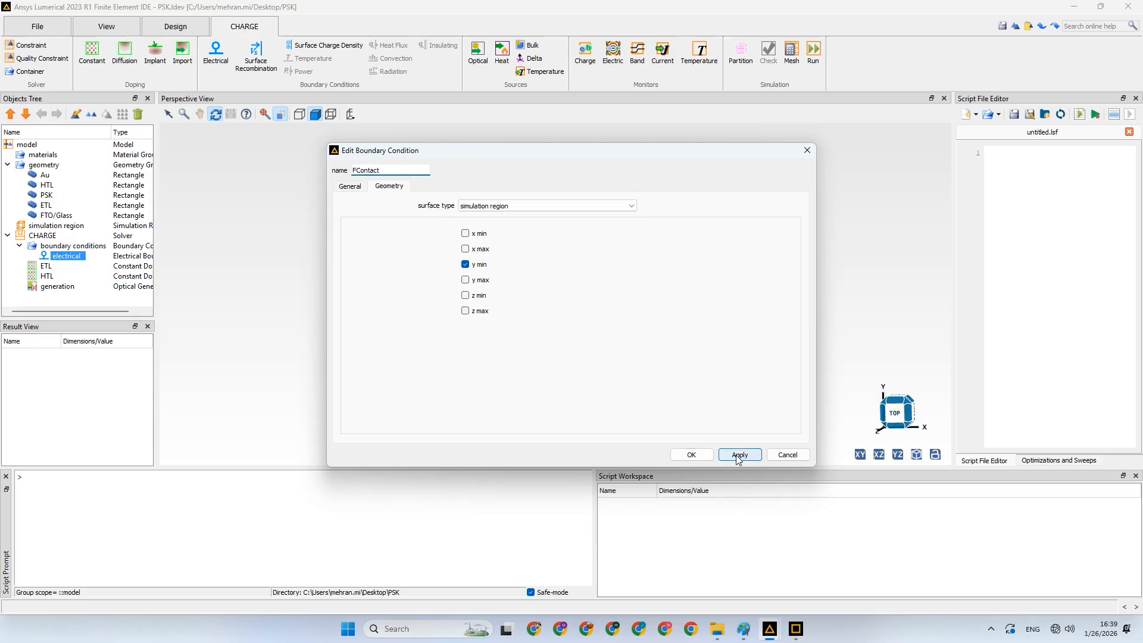
{"action": "left_click", "coordinate": [690, 456]}
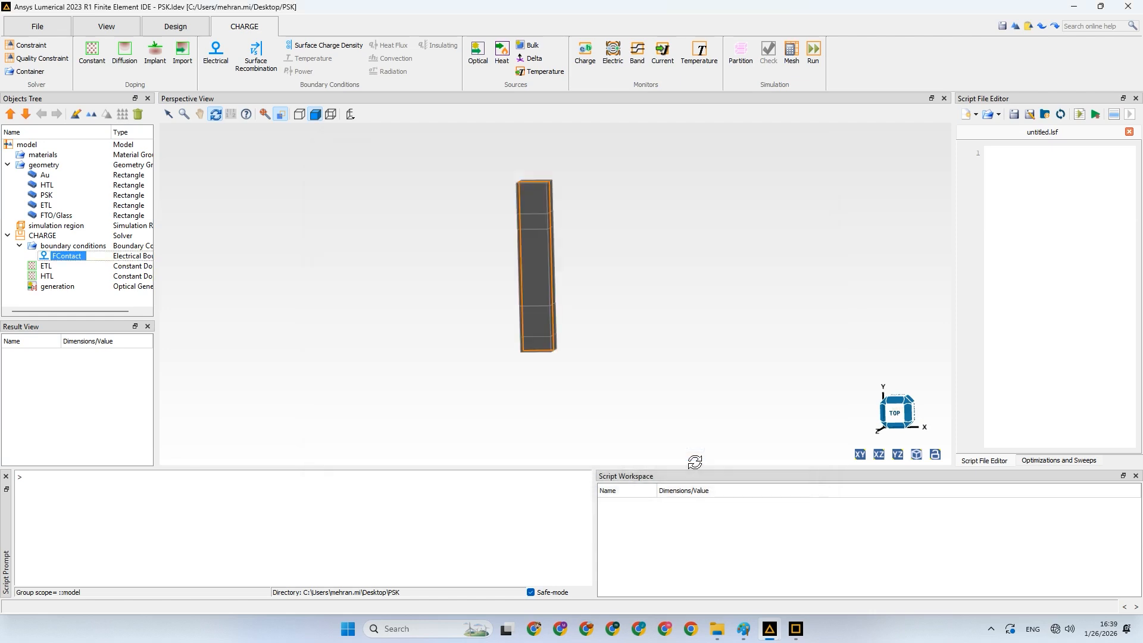
Assign the FContact boundary condition to y max of the simulation region instead of y min and accept the change
{"action": "right_click", "coordinate": [70, 255]}
{"action": "left_click", "coordinate": [110, 268]}
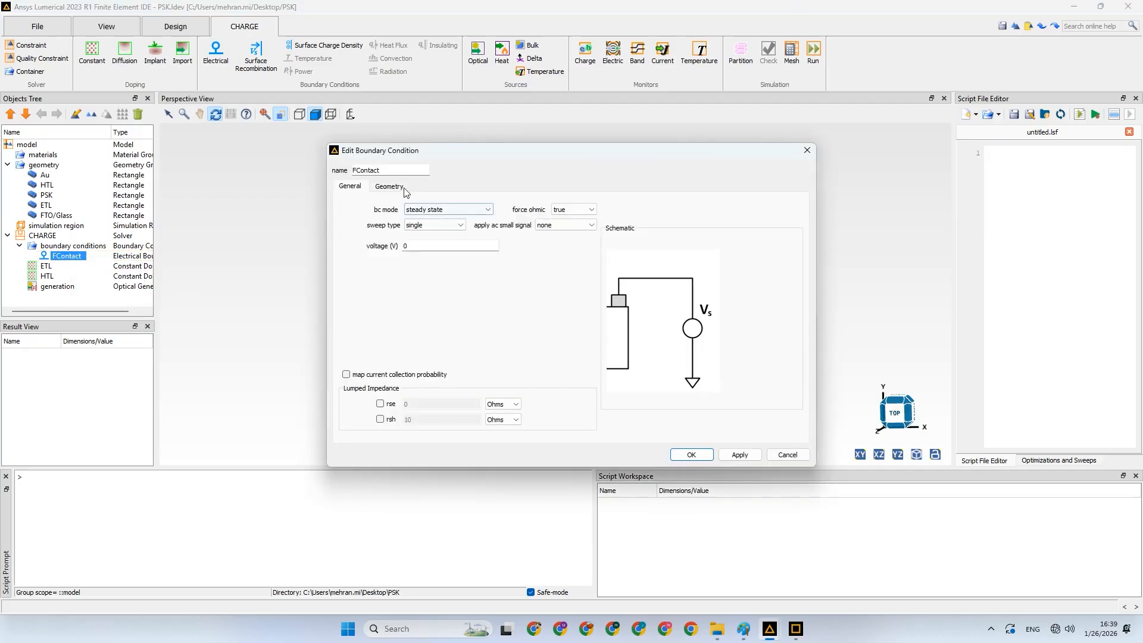
{"action": "left_click", "coordinate": [390, 186]}
{"action": "left_click", "coordinate": [466, 264]}
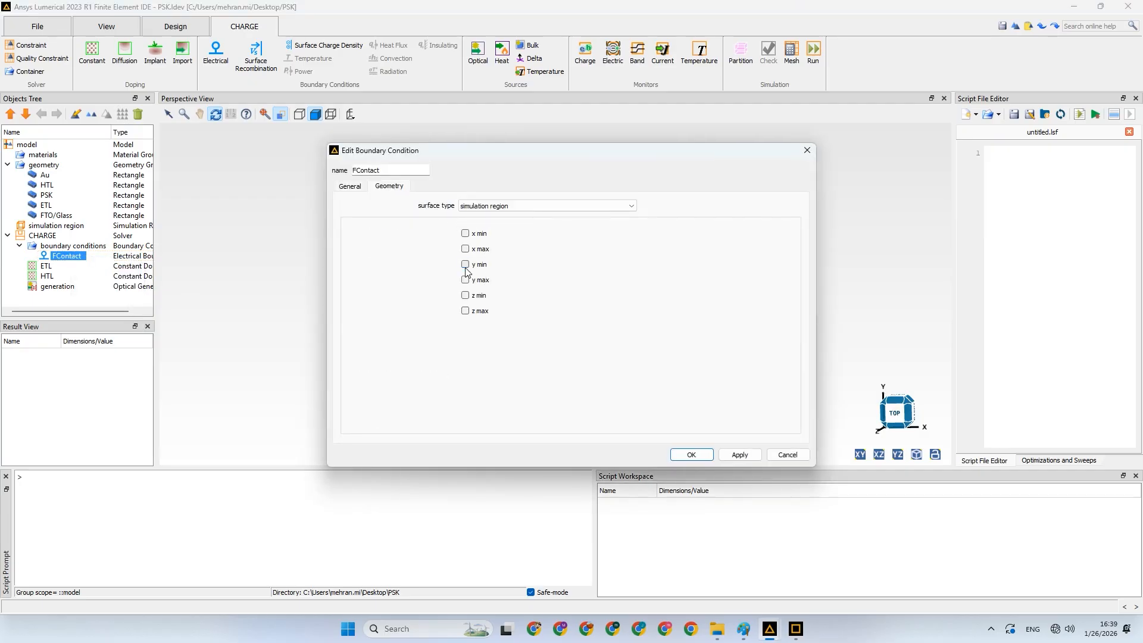
{"action": "left_click", "coordinate": [465, 280]}
{"action": "left_click", "coordinate": [689, 455]}
Add a second electrical boundary condition to the CHARGE solver and try to name it Au/Contact
{"action": "left_click", "coordinate": [74, 246]}
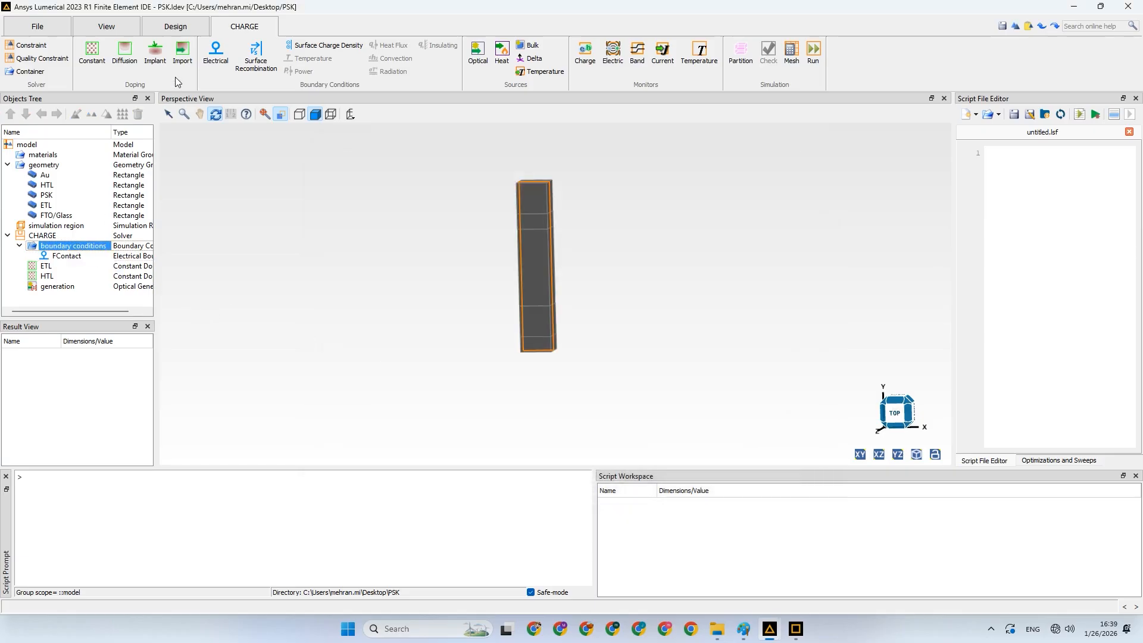
{"action": "left_click", "coordinate": [216, 51]}
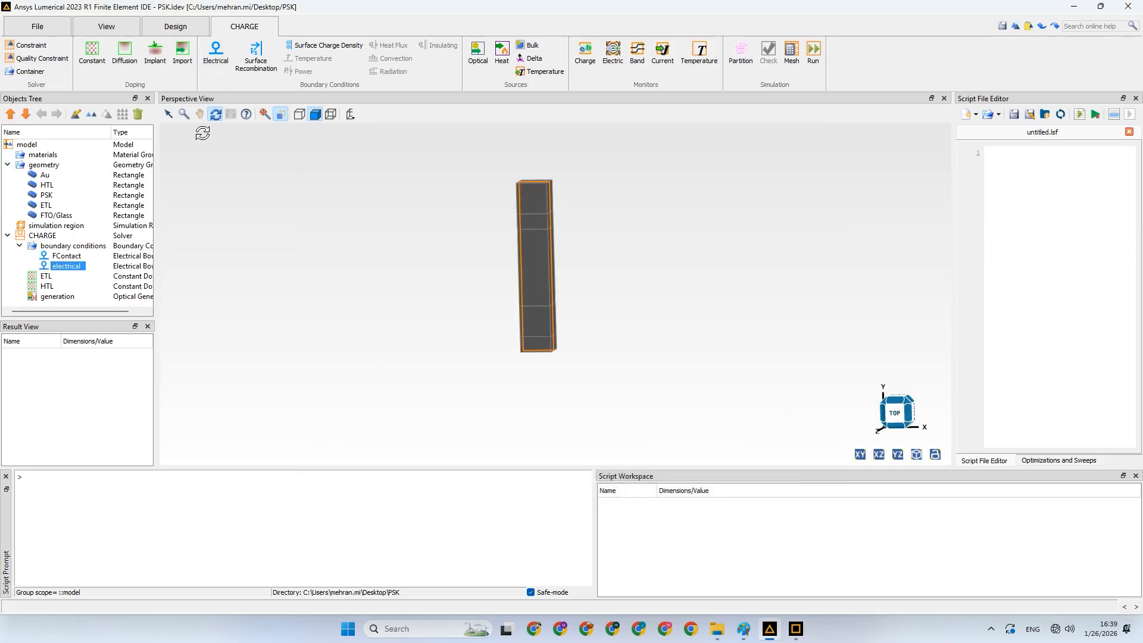
{"action": "right_click", "coordinate": [74, 271]}
{"action": "left_click", "coordinate": [99, 276]}
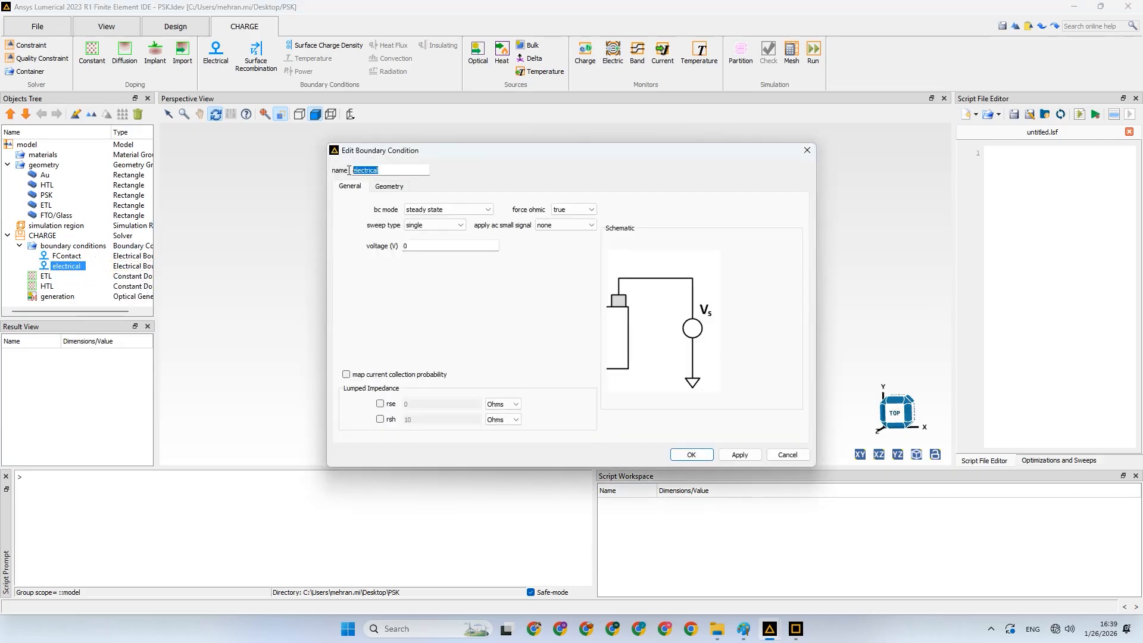
{"action": "type", "text": "AuContact"}
{"action": "left_click", "coordinate": [365, 170]}
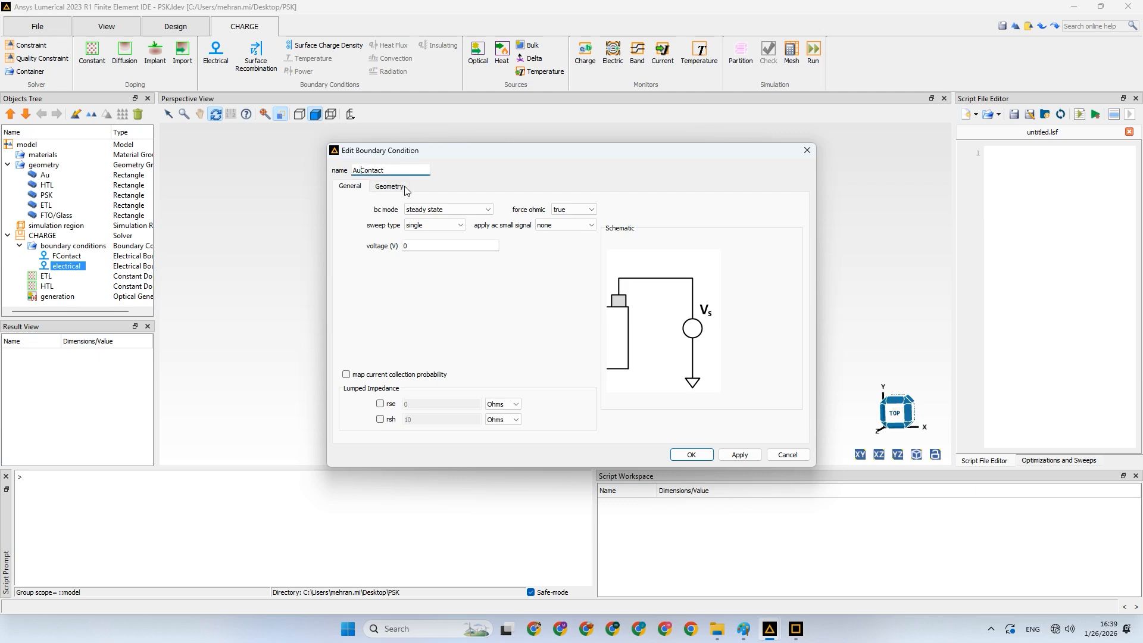
{"action": "left_click", "coordinate": [750, 460]}
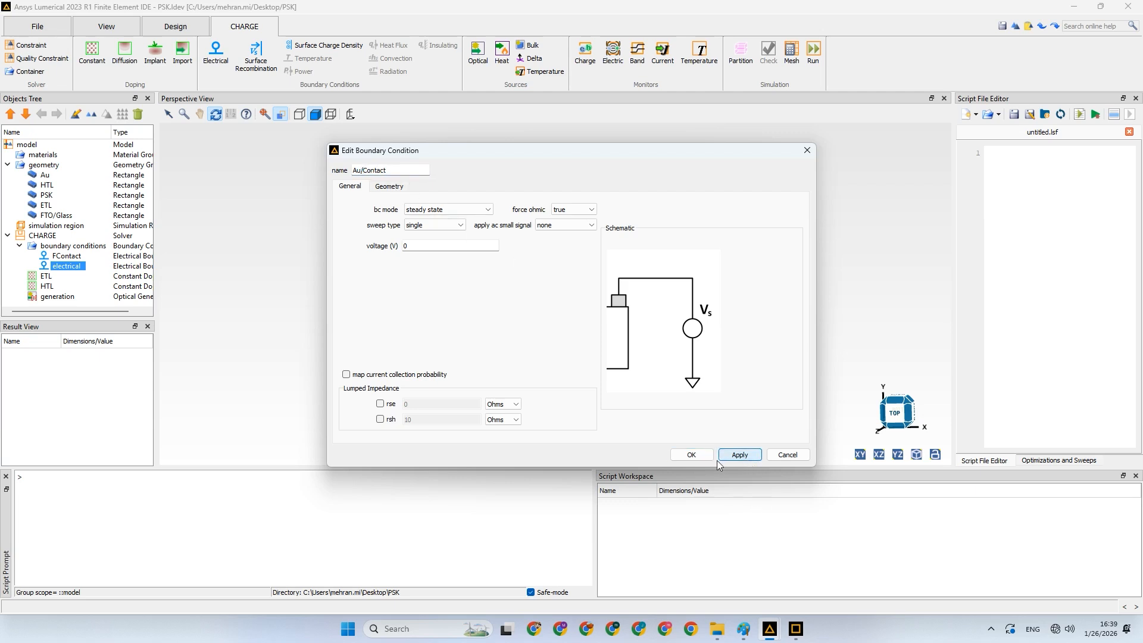
{"action": "left_click", "coordinate": [691, 457]}
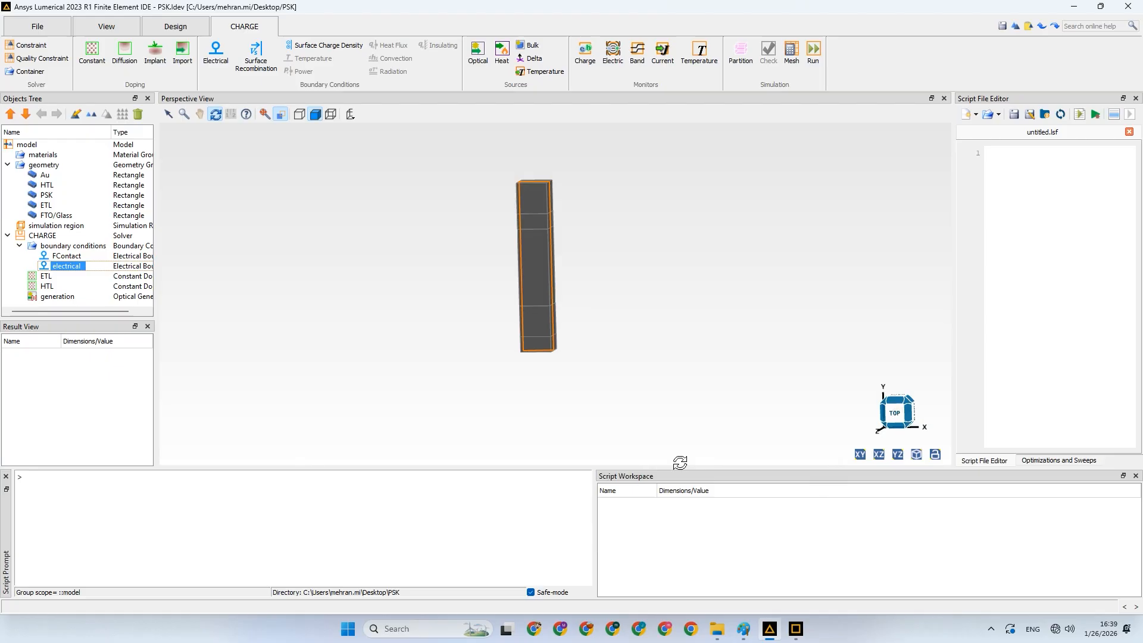
Rename the second electrical boundary condition as Au_Contact and apply the name
{"action": "right_click", "coordinate": [62, 266]}
{"action": "left_click", "coordinate": [67, 269]}
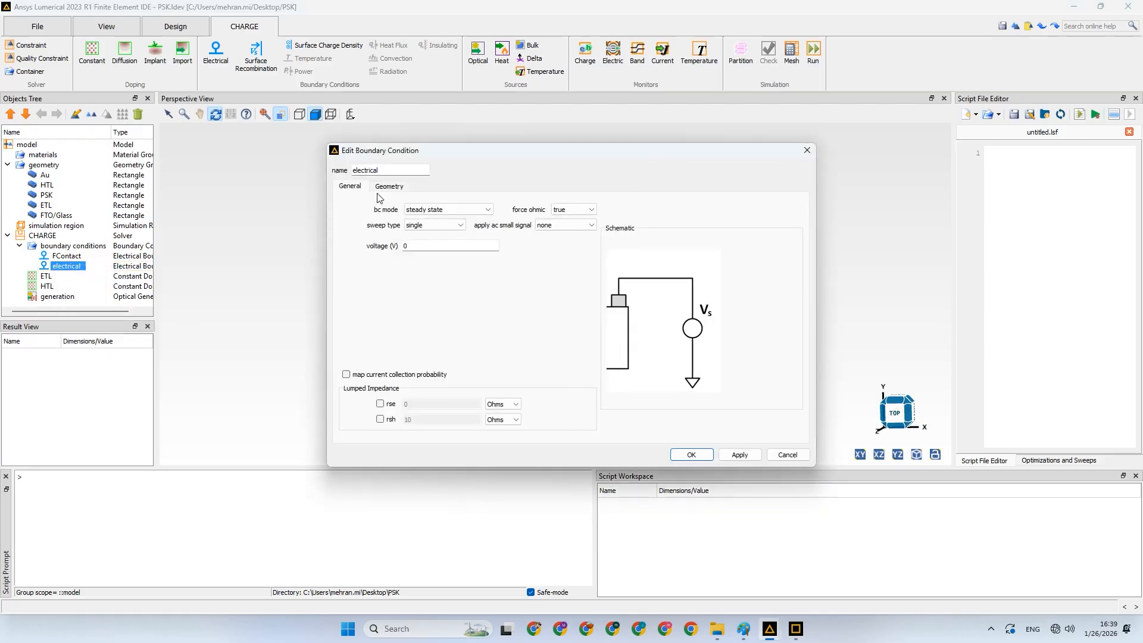
{"action": "left_click_drag", "start_coordinate": [387, 171], "coordinate": [352, 171]}
{"action": "type", "text": "A"}
{"action": "type", "text": "_Contact"}
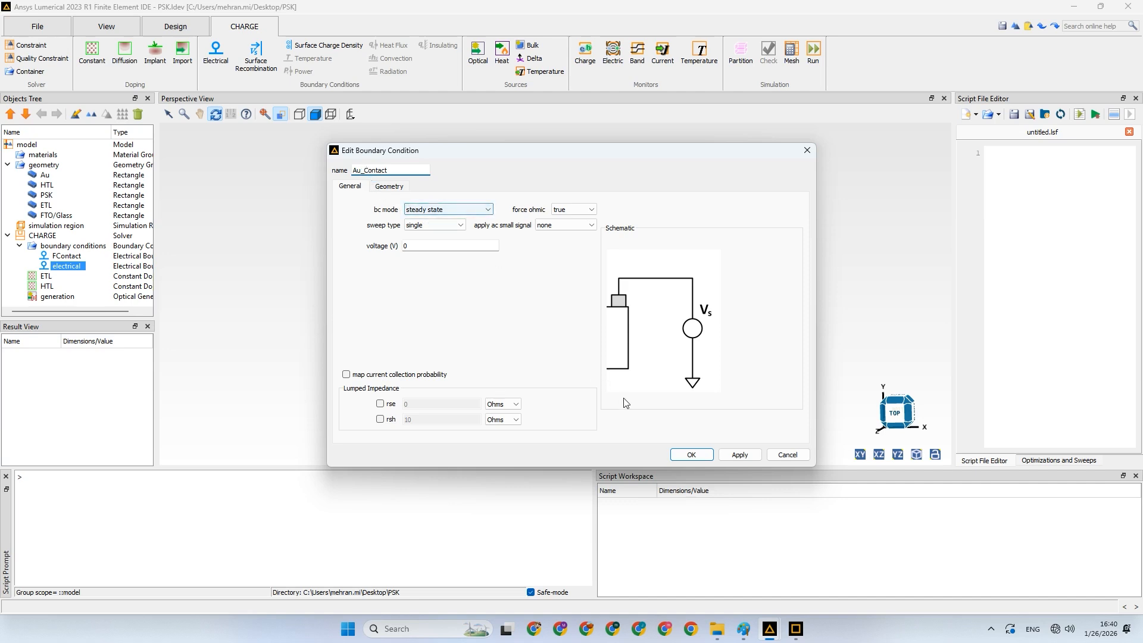
{"action": "left_click", "coordinate": [732, 456]}
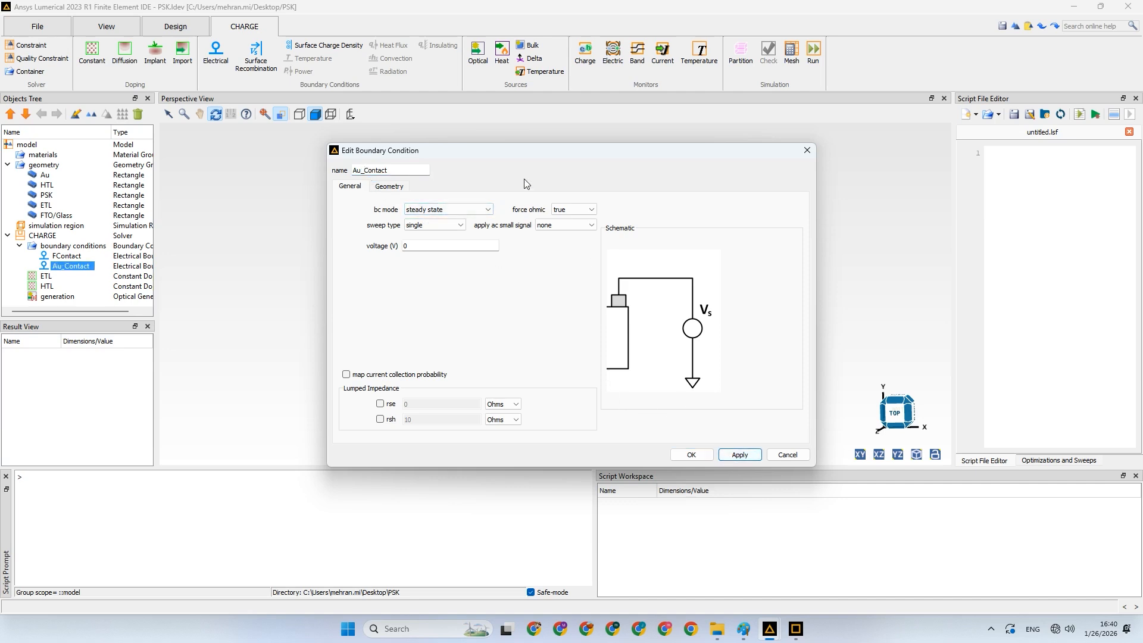
Set Au_Contact's surface type to simulation region and assign it to the y min side
{"action": "left_click", "coordinate": [391, 188]}
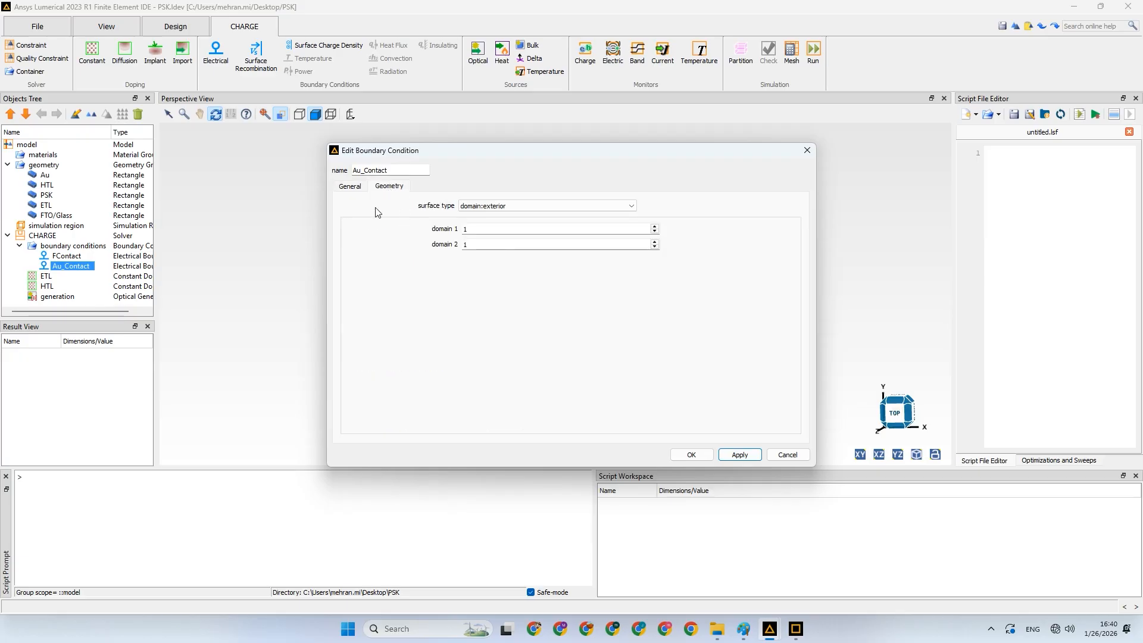
{"action": "left_click", "coordinate": [511, 206]}
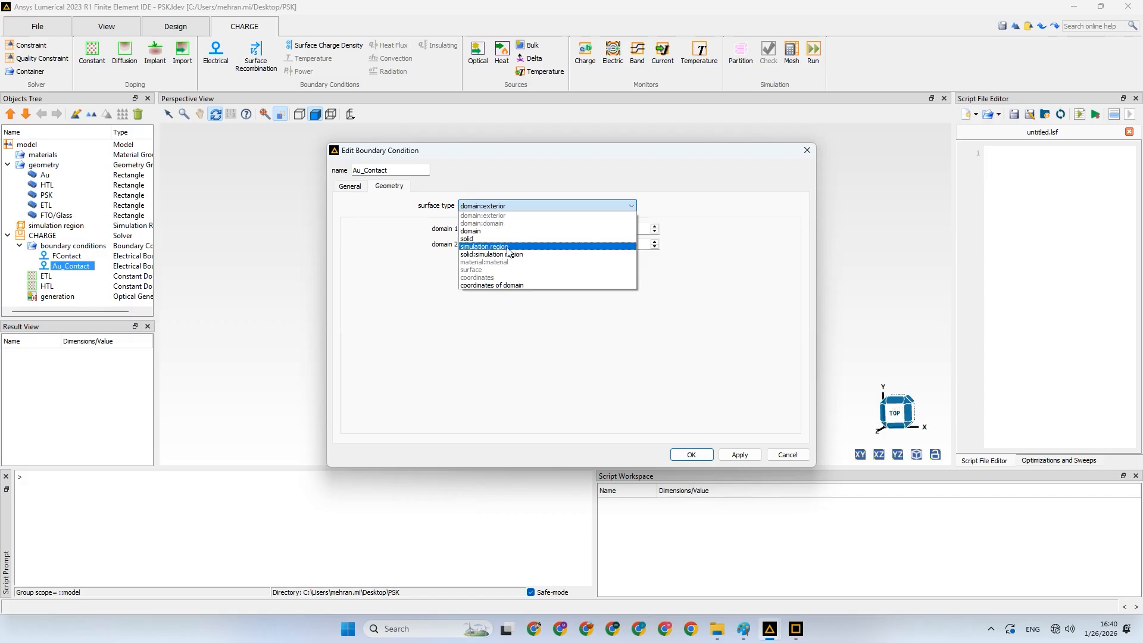
{"action": "left_click", "coordinate": [509, 247]}
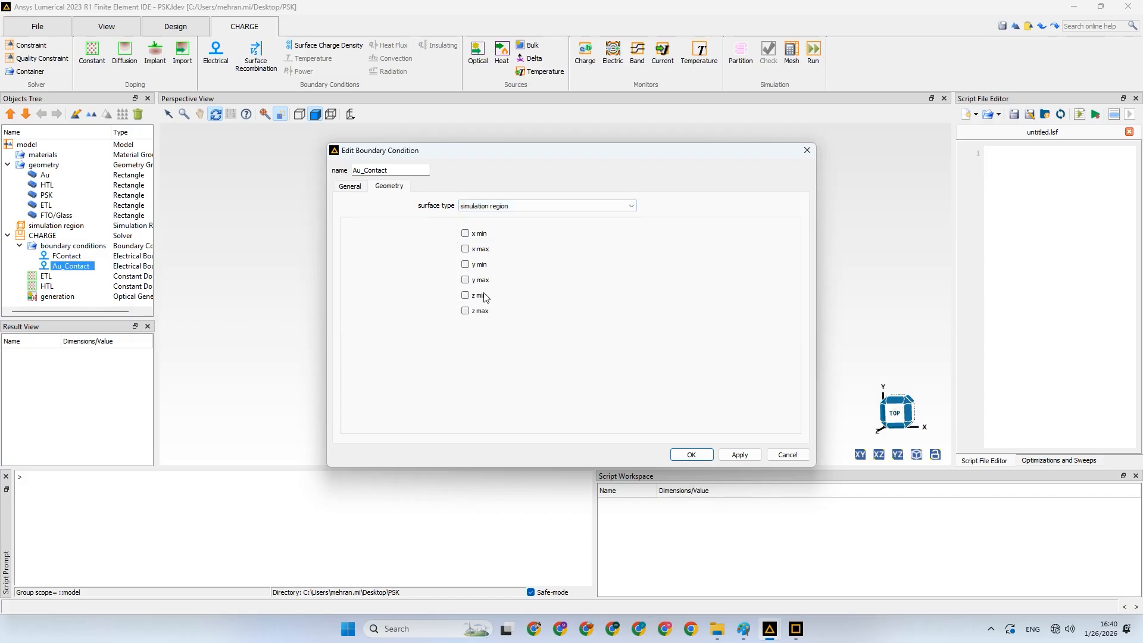
{"action": "left_click", "coordinate": [466, 264]}
Give Au_Contact a range voltage sweep with a stop of 1.1 V and an interval of 0.1 V
{"action": "left_click", "coordinate": [351, 187]}
{"action": "left_click", "coordinate": [431, 225]}
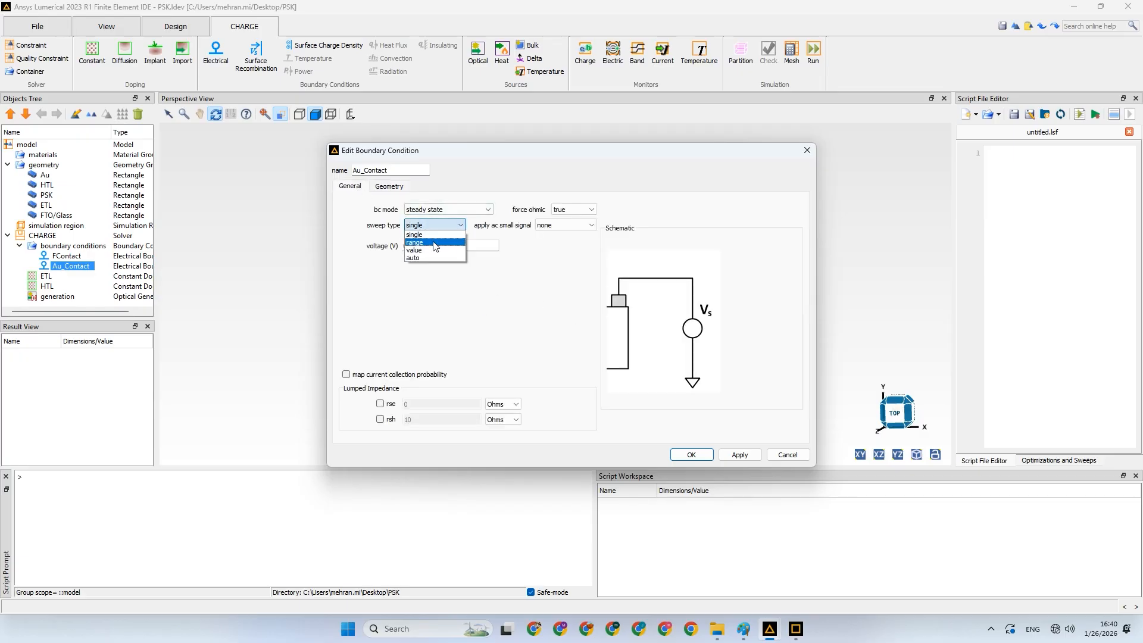
{"action": "left_click", "coordinate": [434, 242]}
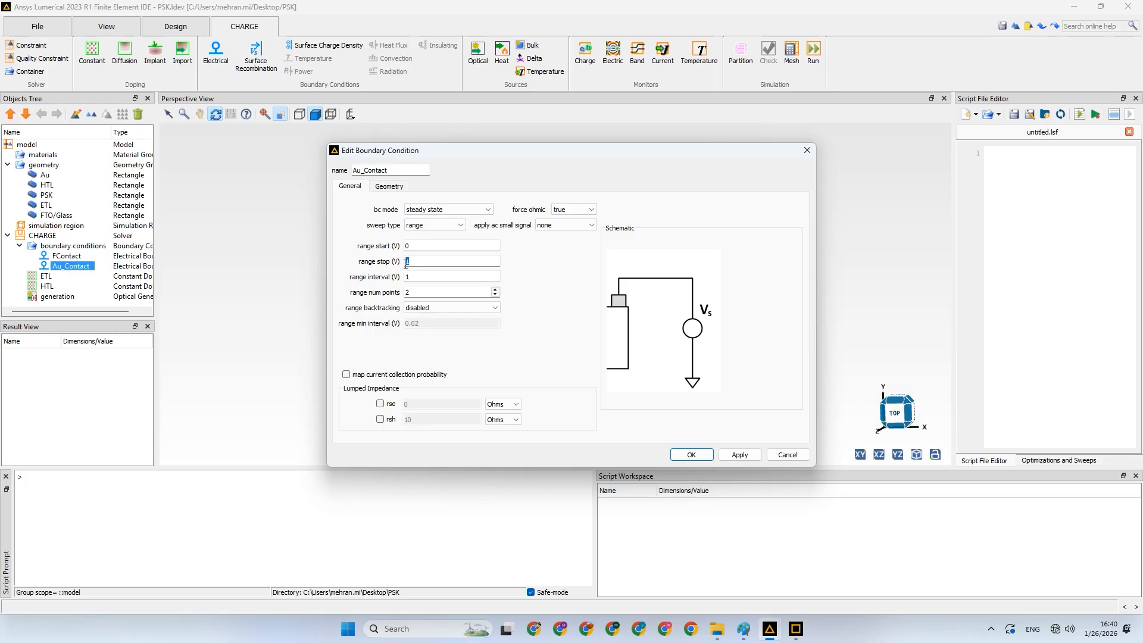
{"action": "left_click", "coordinate": [413, 276]}
{"action": "type", "text": "0.2"}
{"action": "left_click", "coordinate": [416, 262]}
{"action": "type", "text": "1.1"}
{"action": "double_click", "coordinate": [415, 276]}
{"action": "left_click", "coordinate": [422, 288]}
{"action": "left_click", "coordinate": [569, 209]}
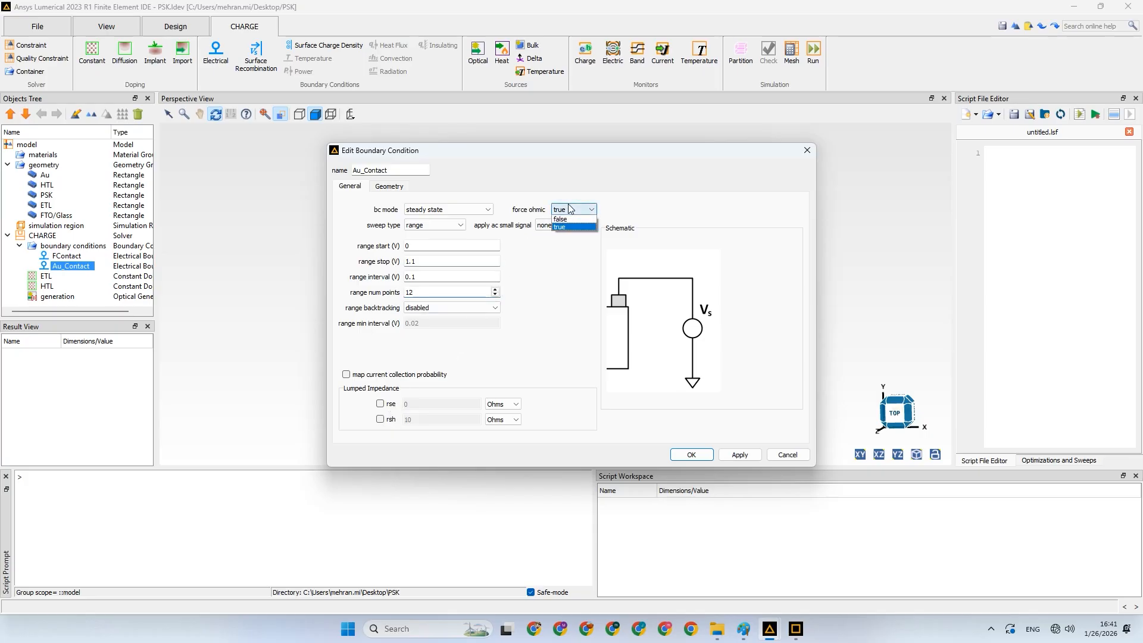
{"action": "left_click", "coordinate": [570, 219]}
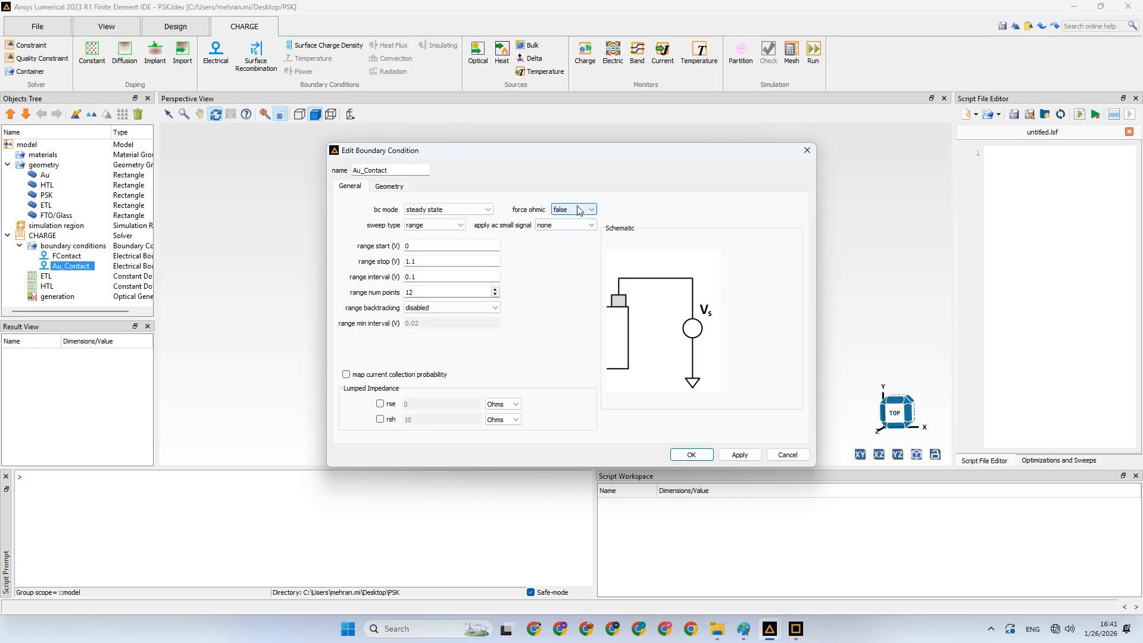
{"action": "left_click", "coordinate": [579, 210]}
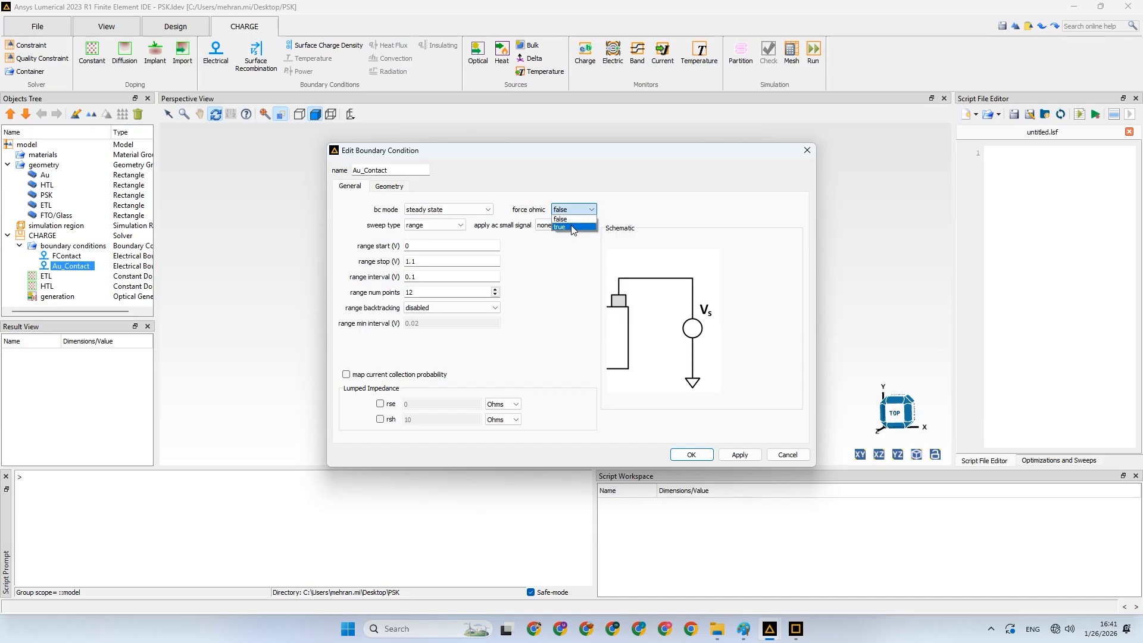
{"action": "left_click", "coordinate": [572, 228]}
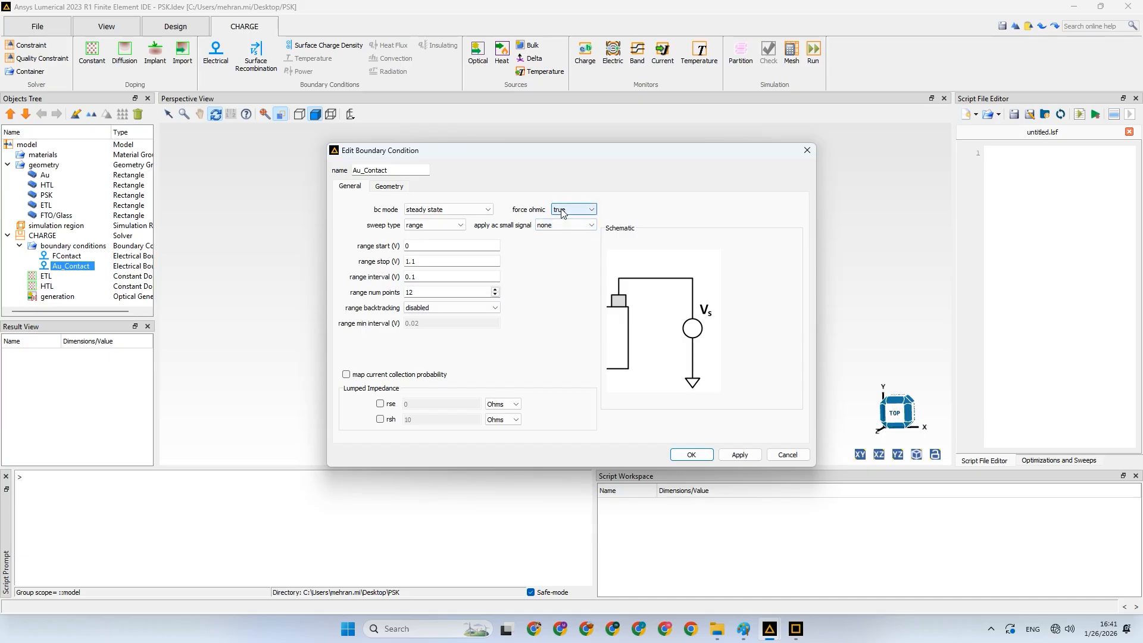
{"action": "left_click", "coordinate": [562, 212]}
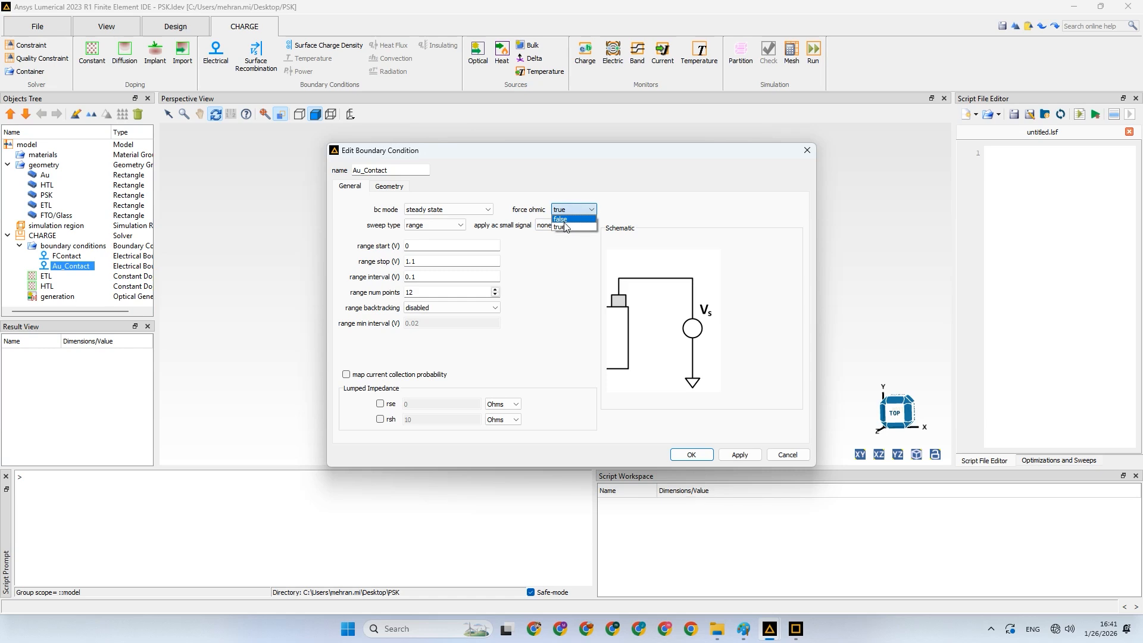
{"action": "left_click", "coordinate": [560, 219]}
{"action": "left_click", "coordinate": [562, 225]}
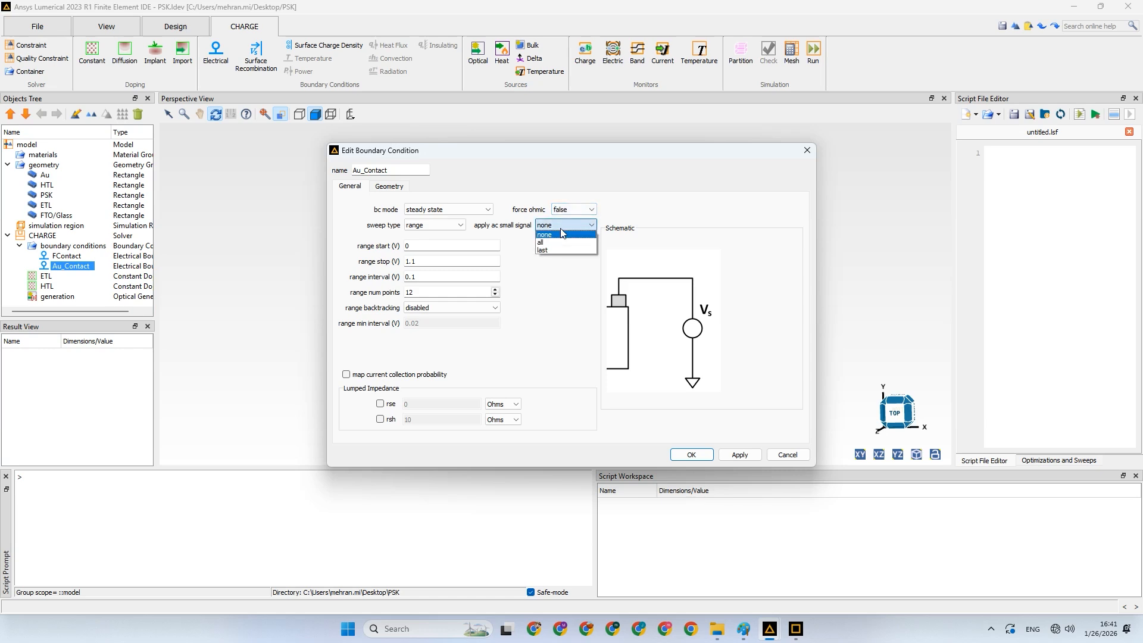
{"action": "left_click", "coordinate": [562, 234]}
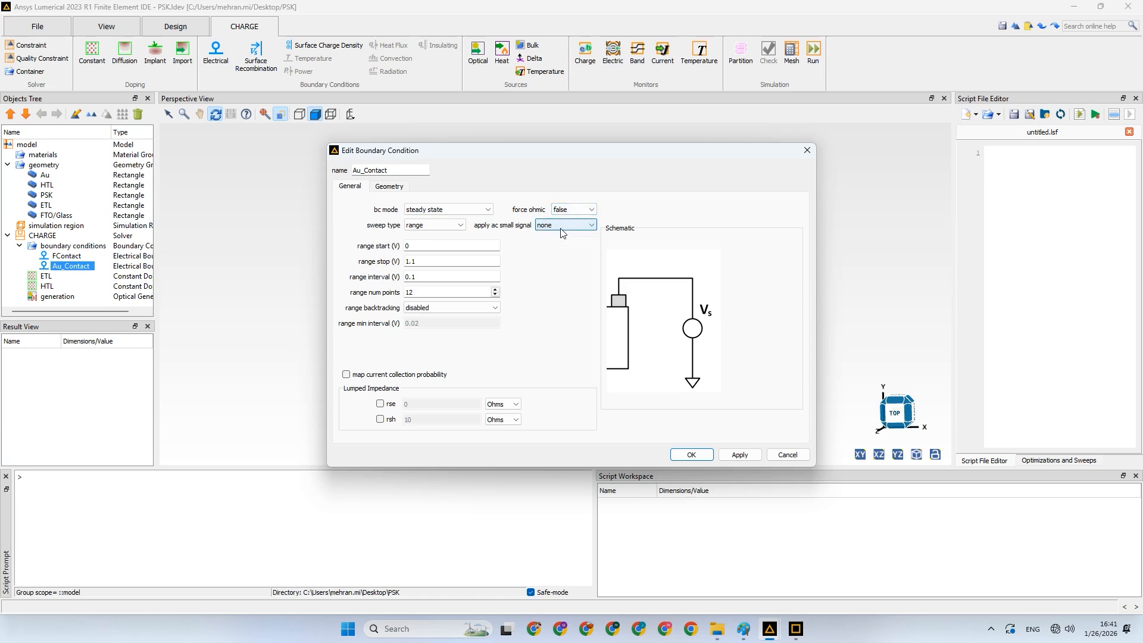
{"action": "left_click", "coordinate": [569, 210]}
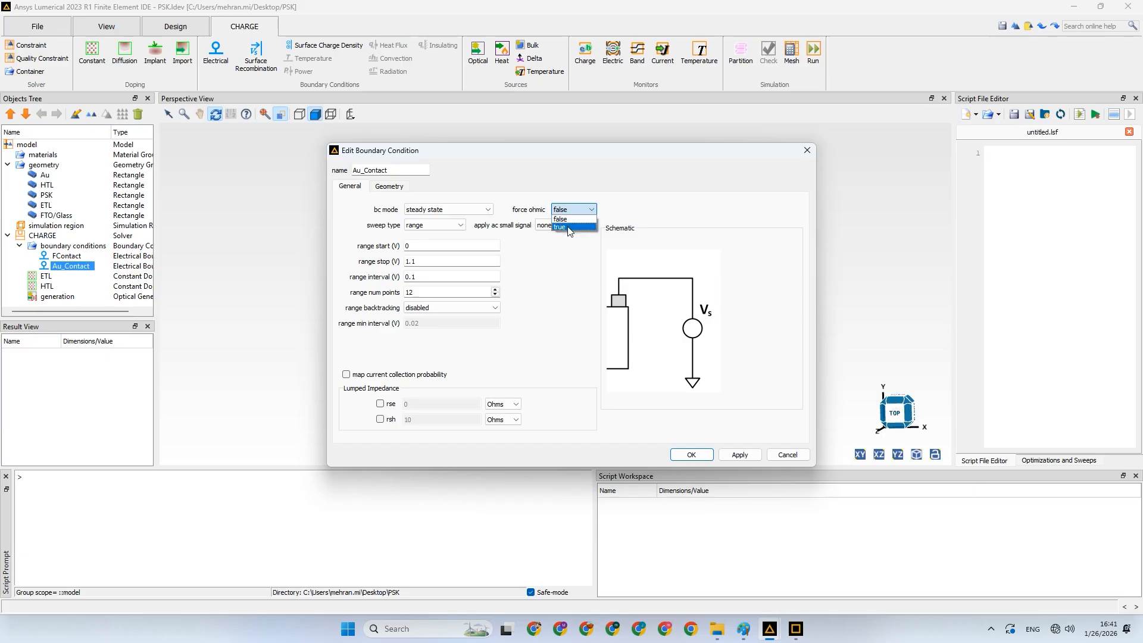
{"action": "left_click", "coordinate": [569, 227]}
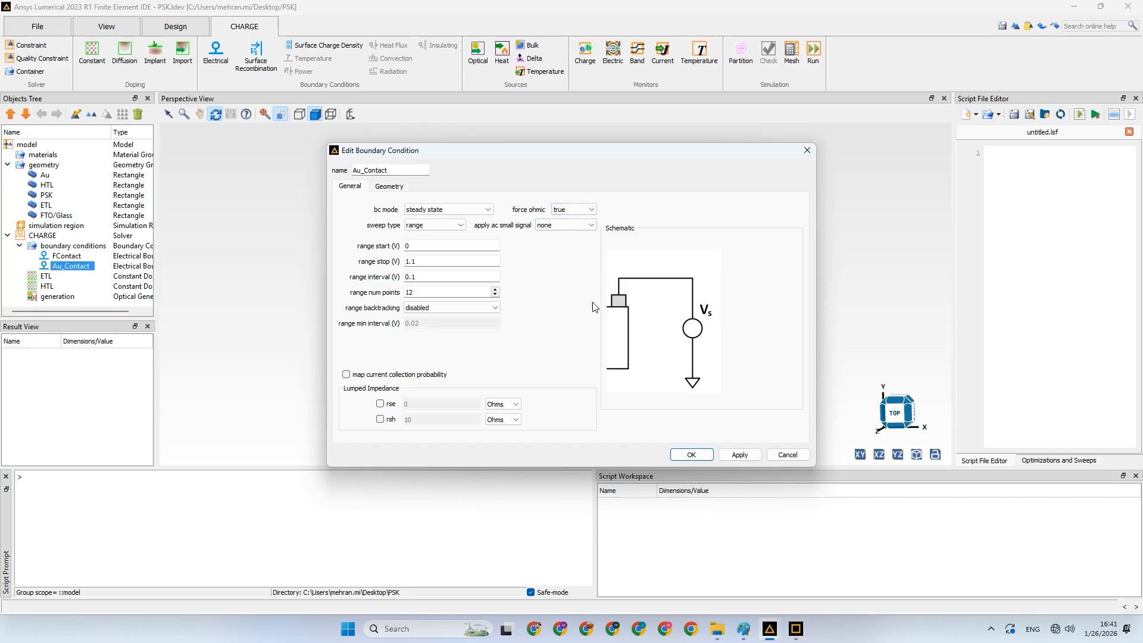
Check the surface assignment of Au_Contact and accept the boundary condition's settings
{"action": "left_click", "coordinate": [391, 187]}
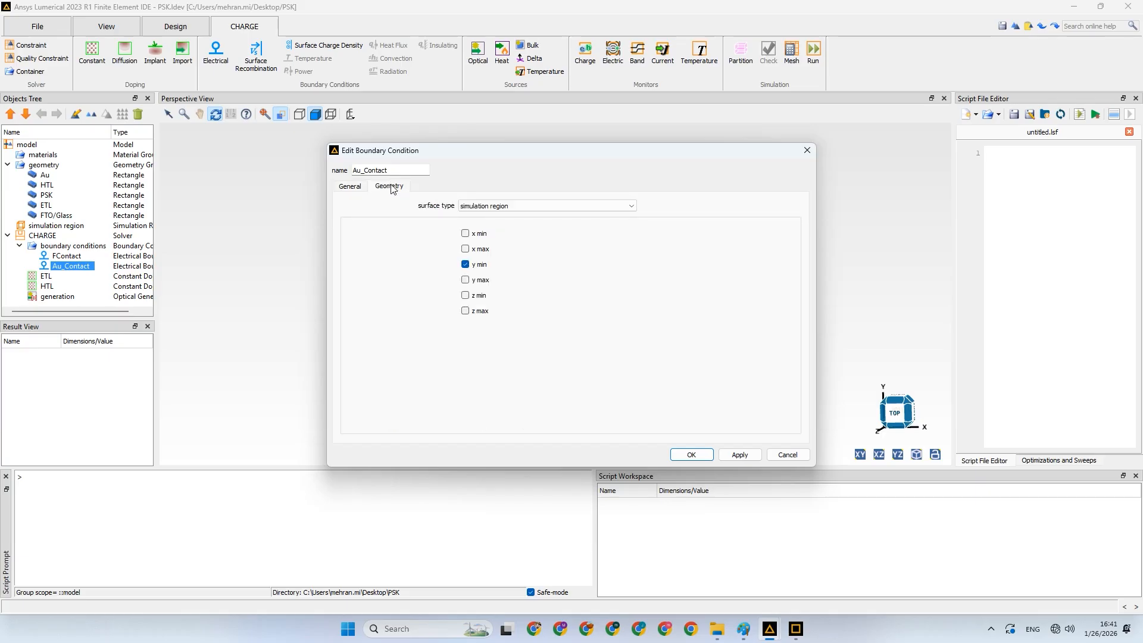
{"action": "left_click", "coordinate": [358, 187]}
{"action": "left_click", "coordinate": [691, 454]}
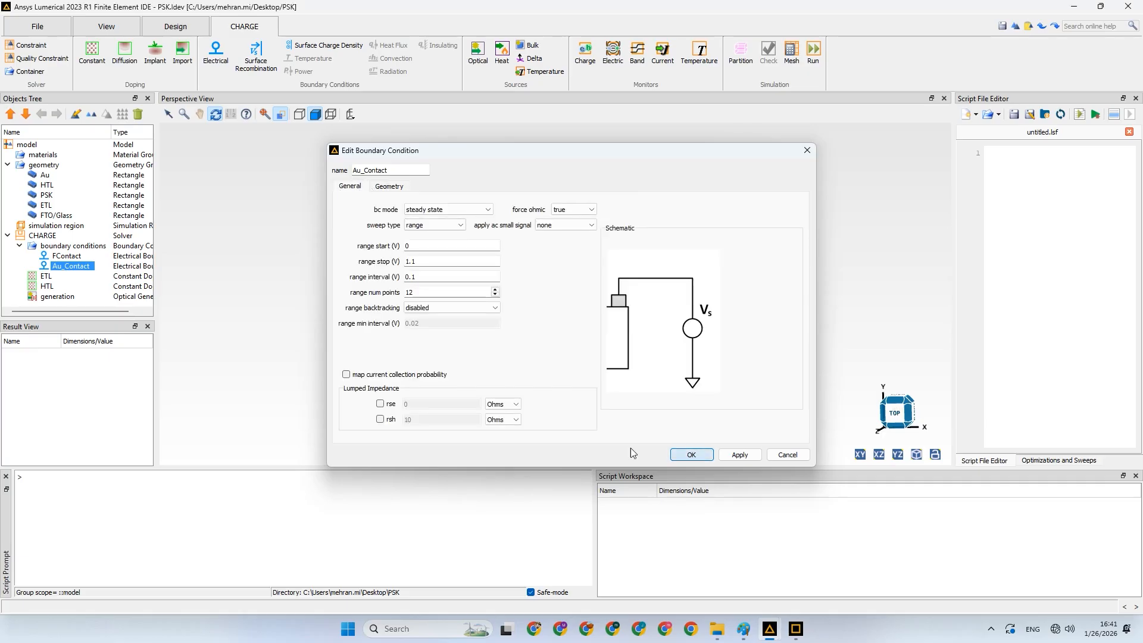
Rename the FContact boundary condition as FTO_Contact and accept the change
{"action": "right_click", "coordinate": [70, 257]}
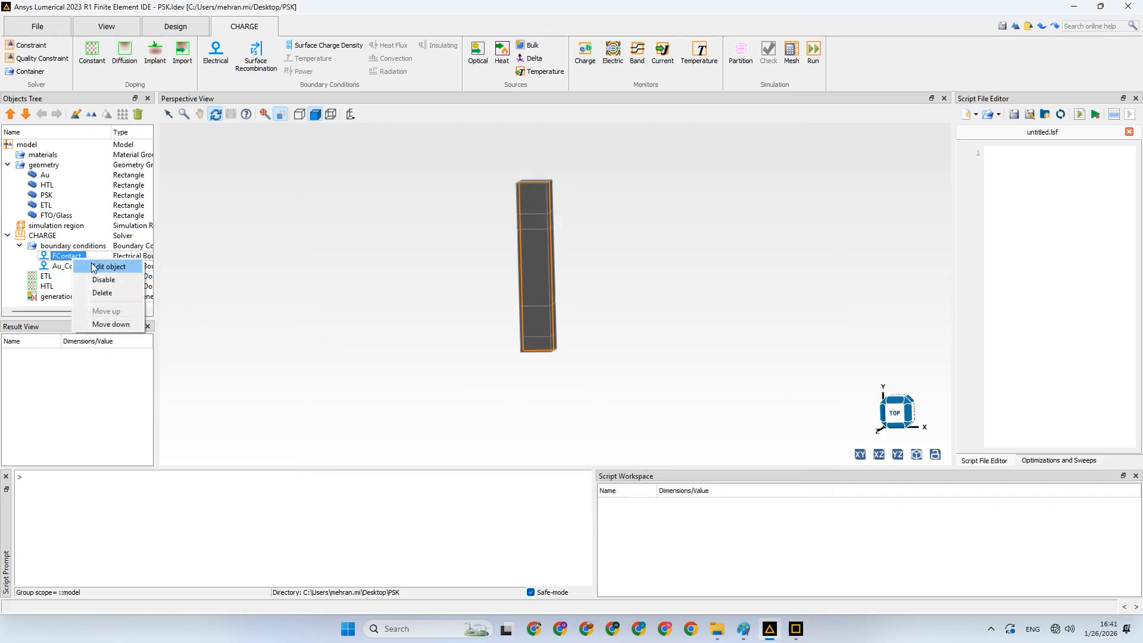
{"action": "left_click", "coordinate": [90, 265]}
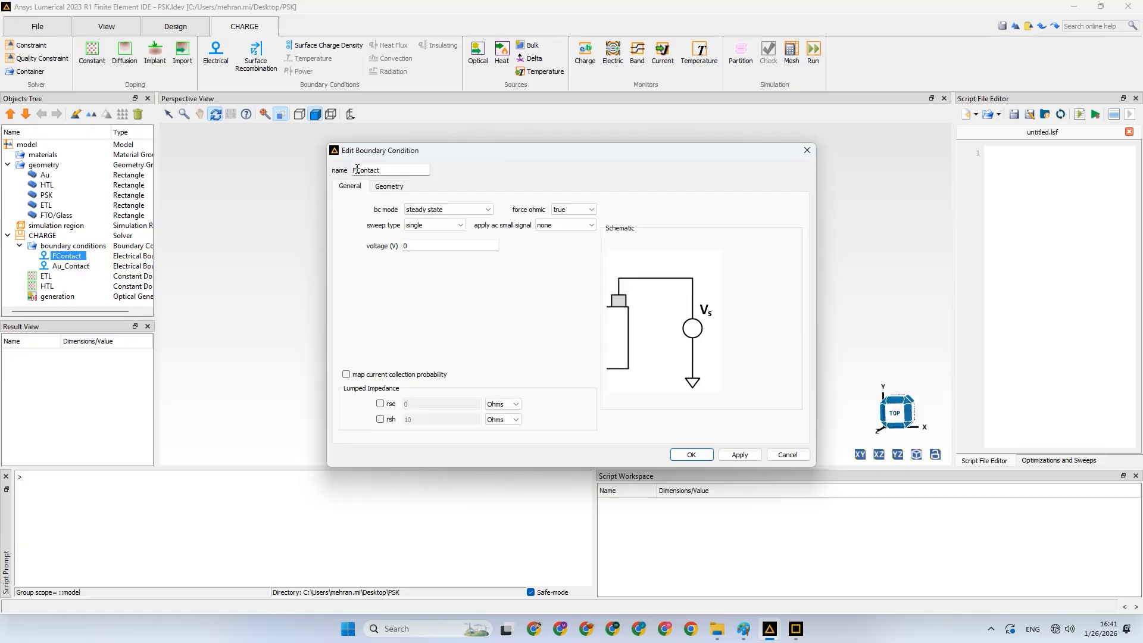
{"action": "key", "text": "Tab"}
{"action": "left_click", "coordinate": [358, 170]}
{"action": "type", "text": "t"}
{"action": "key", "text": "BackSpace"}
{"action": "type", "text": "TO"}
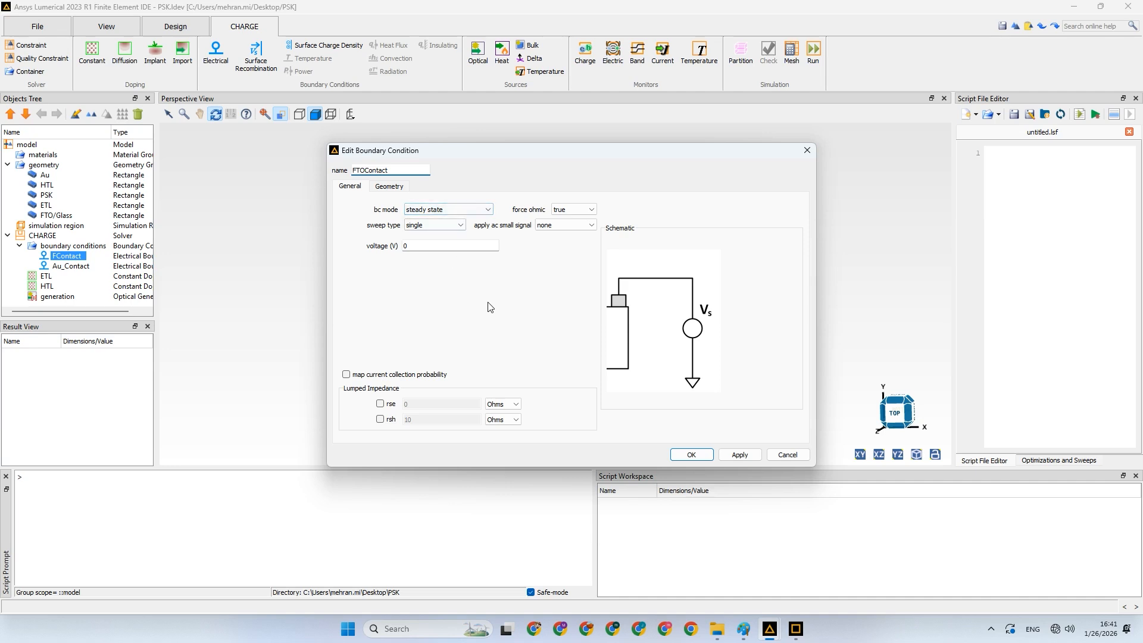
{"action": "type", "text": "_"}
{"action": "left_click", "coordinate": [691, 454]}
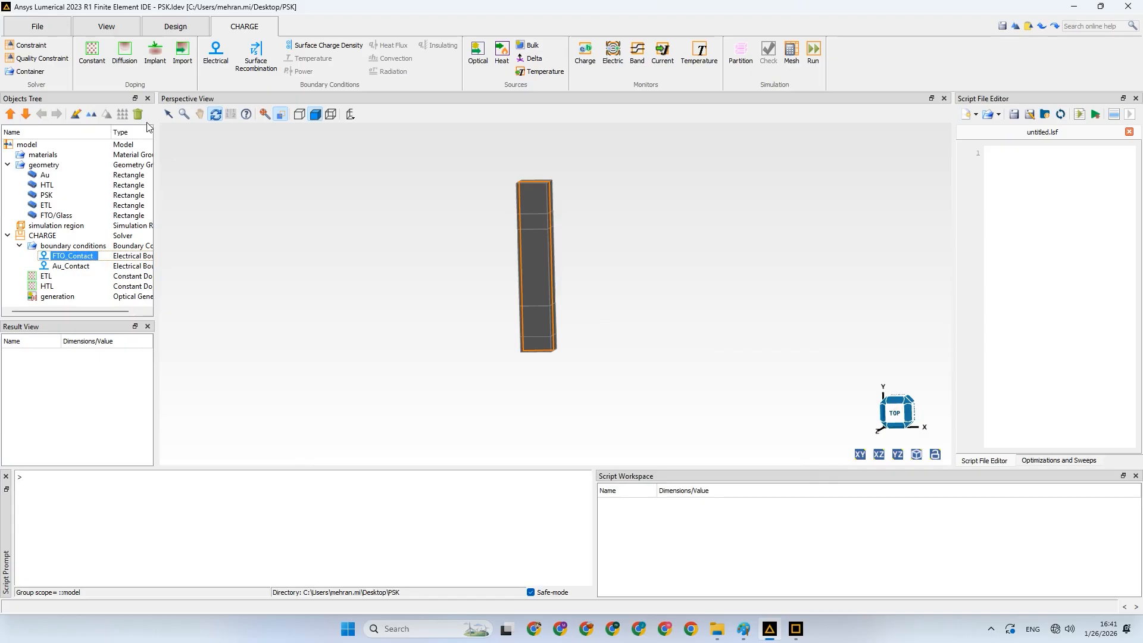
Browse the electrical and thermal material database and examine the semiconductor properties of CdS (Cadmium Sulfide)
{"action": "left_click", "coordinate": [38, 155]}
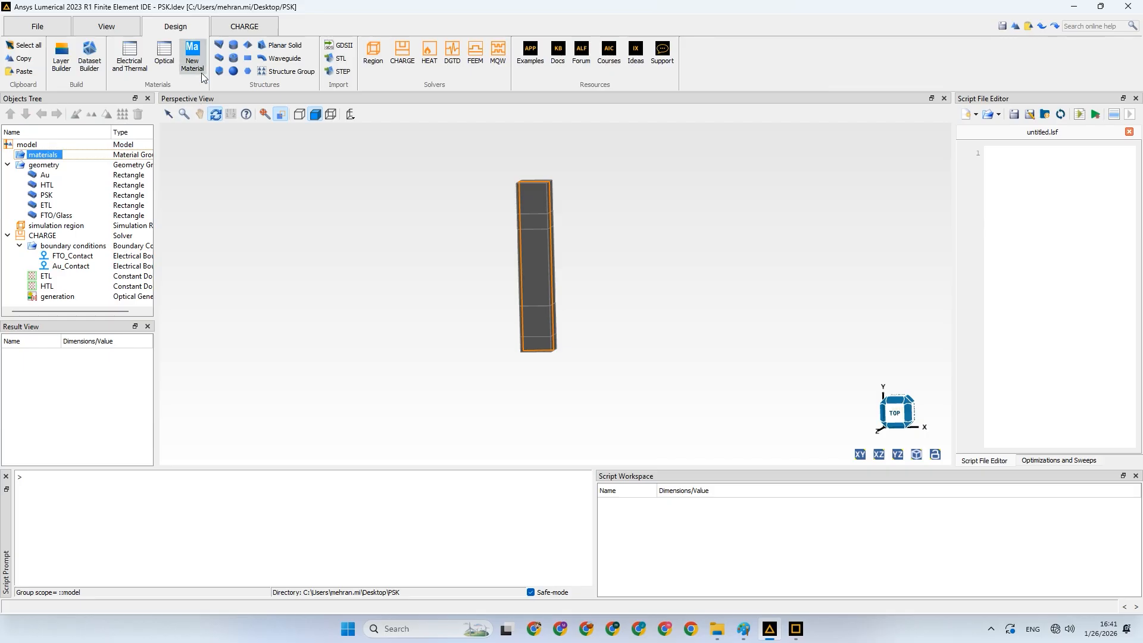
{"action": "left_click", "coordinate": [139, 63]}
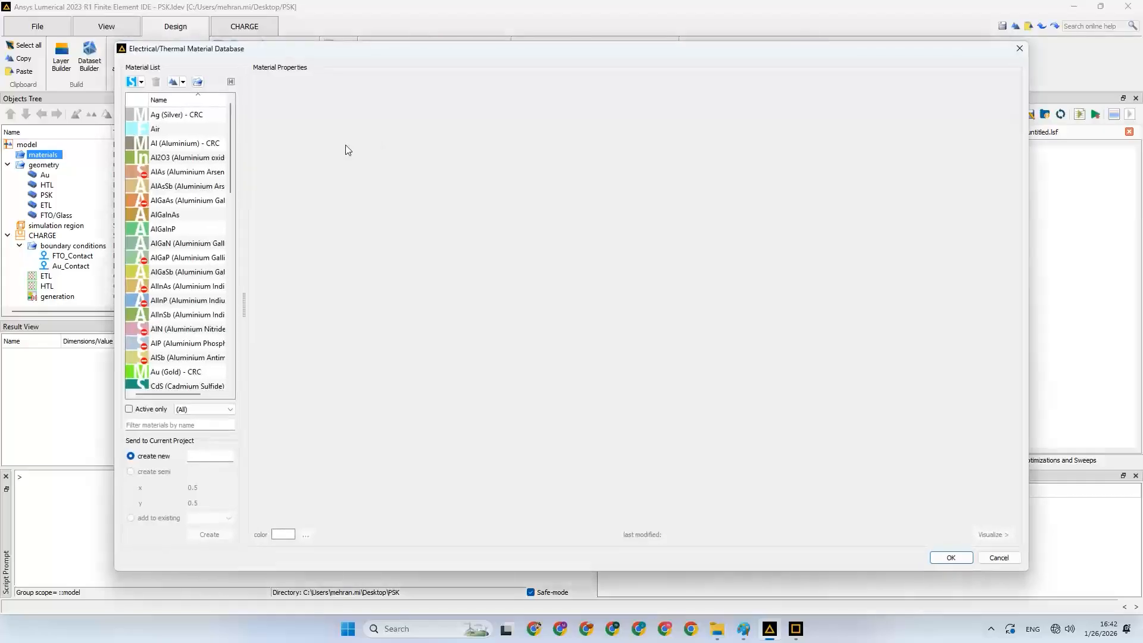
{"action": "scroll", "coordinate": [202, 253], "scroll_direction": "down", "scroll_amount": 2}
{"action": "scroll", "coordinate": [202, 253], "scroll_direction": "down", "scroll_amount": 6}
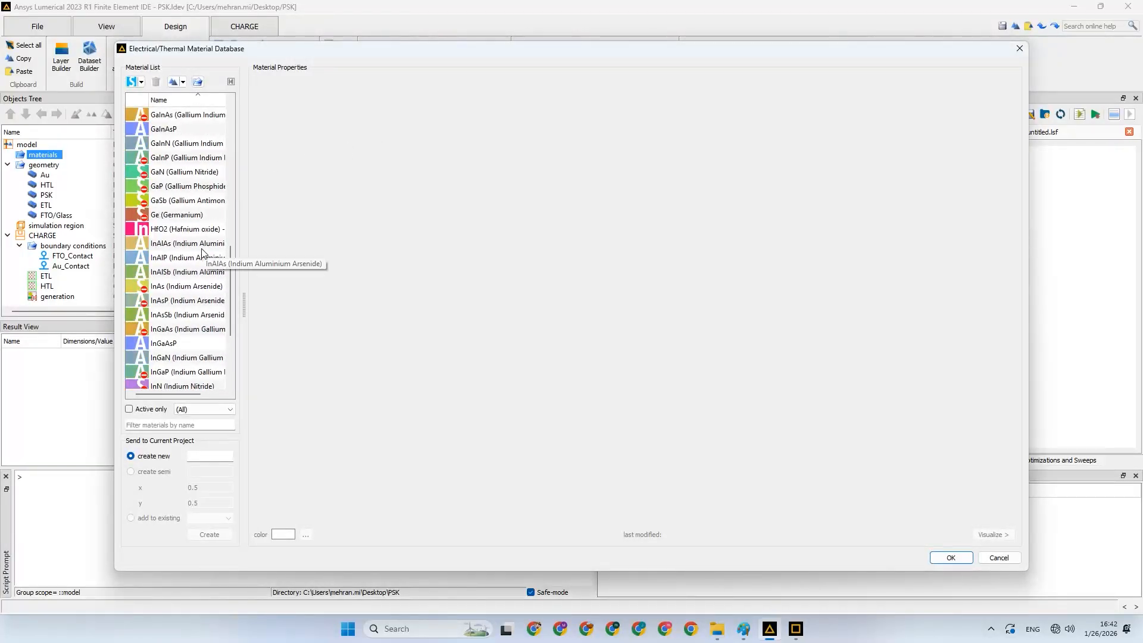
{"action": "scroll", "coordinate": [202, 252], "scroll_direction": "down", "scroll_amount": 2}
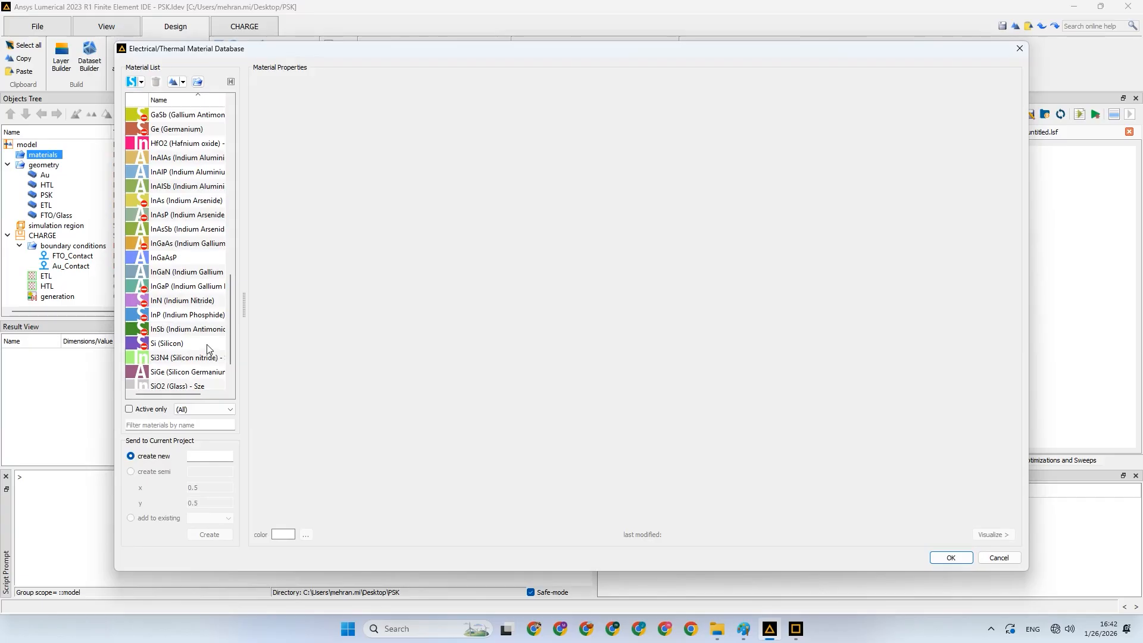
{"action": "scroll", "coordinate": [207, 349], "scroll_direction": "up", "scroll_amount": 6}
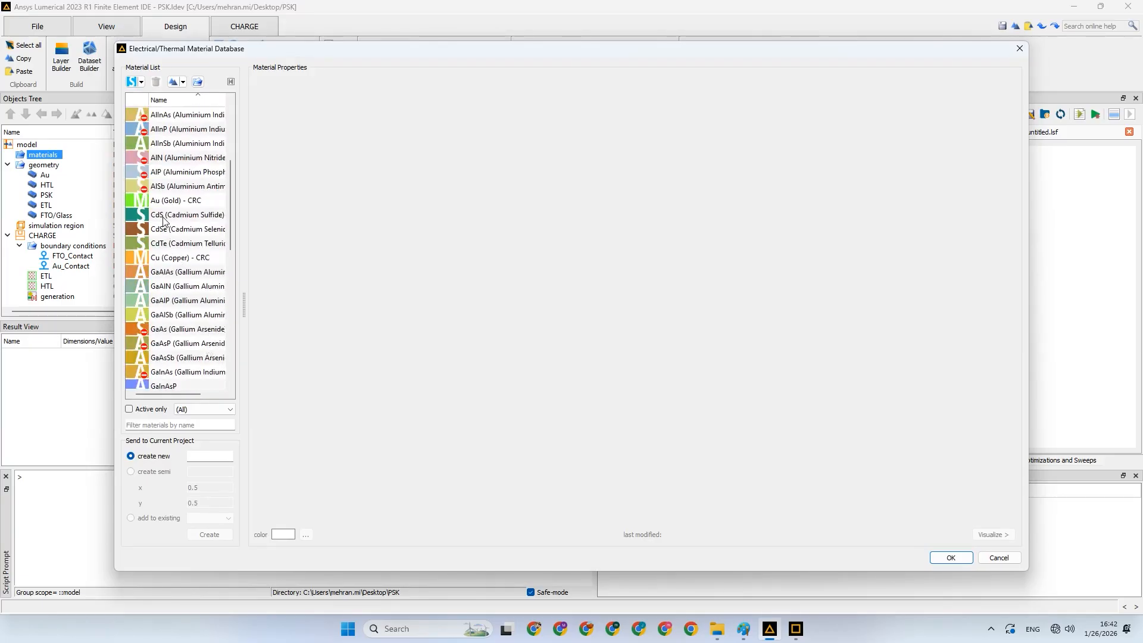
{"action": "left_click", "coordinate": [164, 219]}
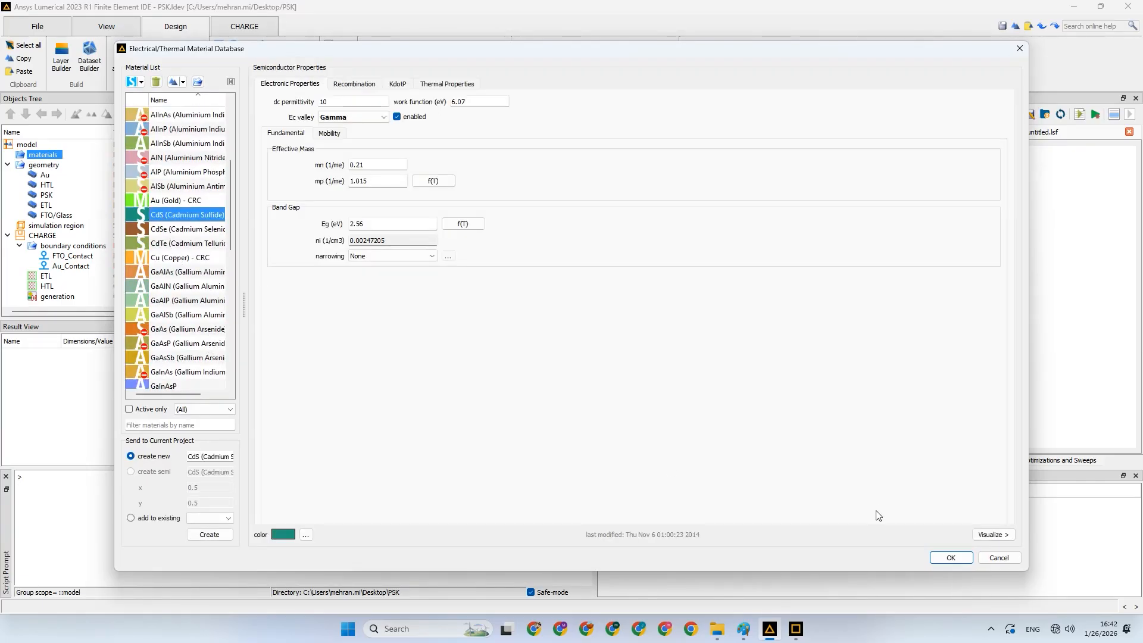
{"action": "left_click", "coordinate": [950, 558]}
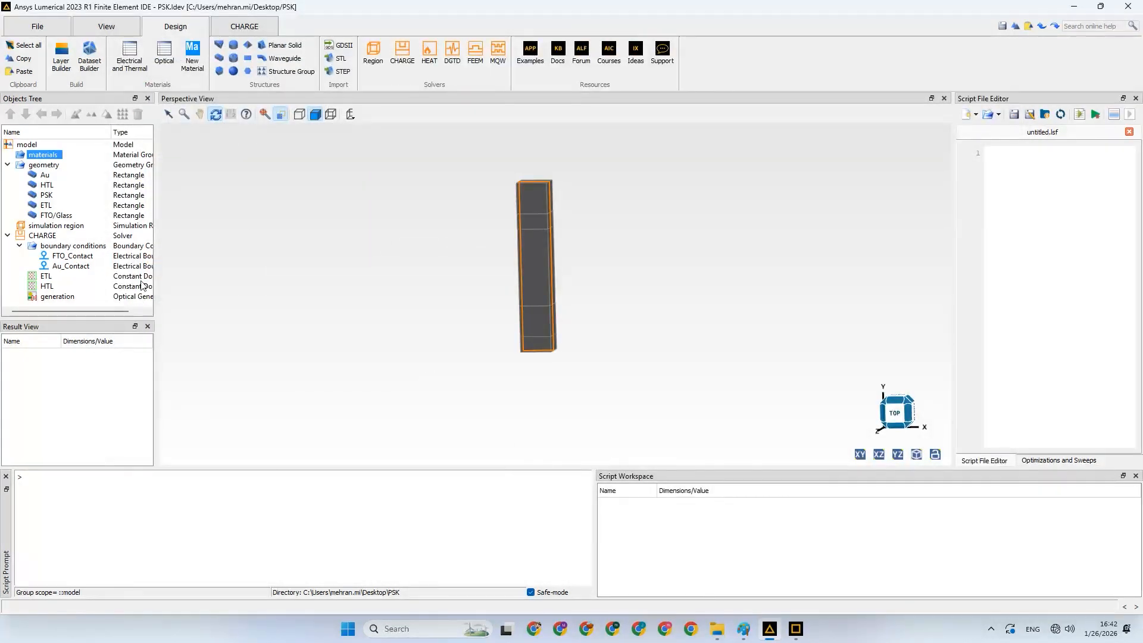
Create two new materials in the project and give the first one the CdS (Cadmium Sulfide) electrical properties
{"action": "left_click", "coordinate": [189, 67]}
{"action": "left_click", "coordinate": [50, 166]}
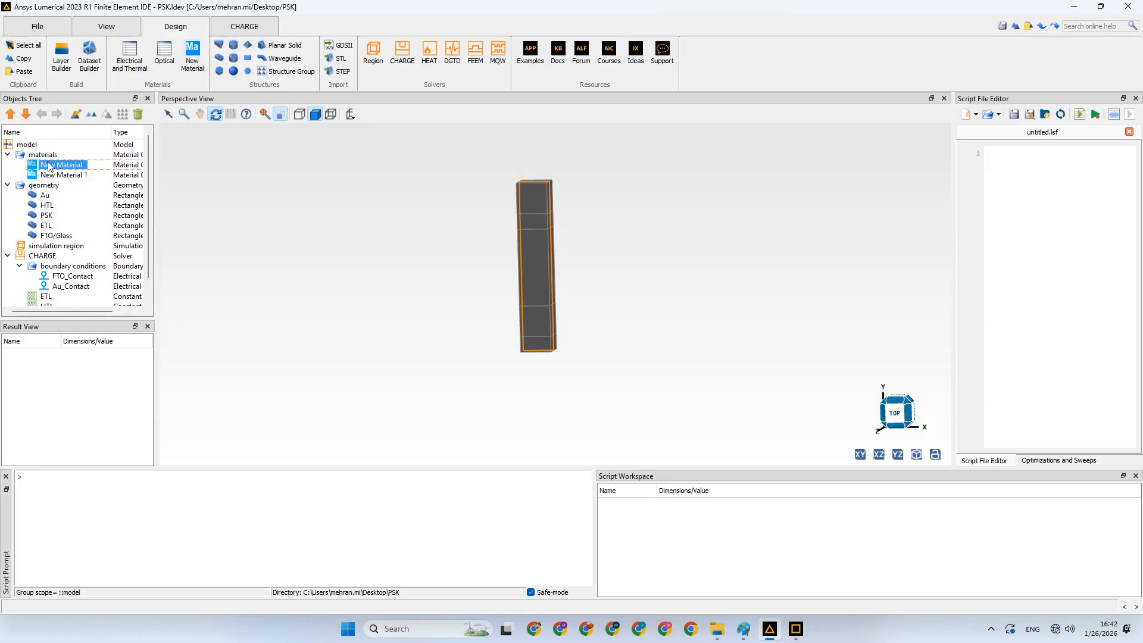
{"action": "right_click", "coordinate": [50, 167]}
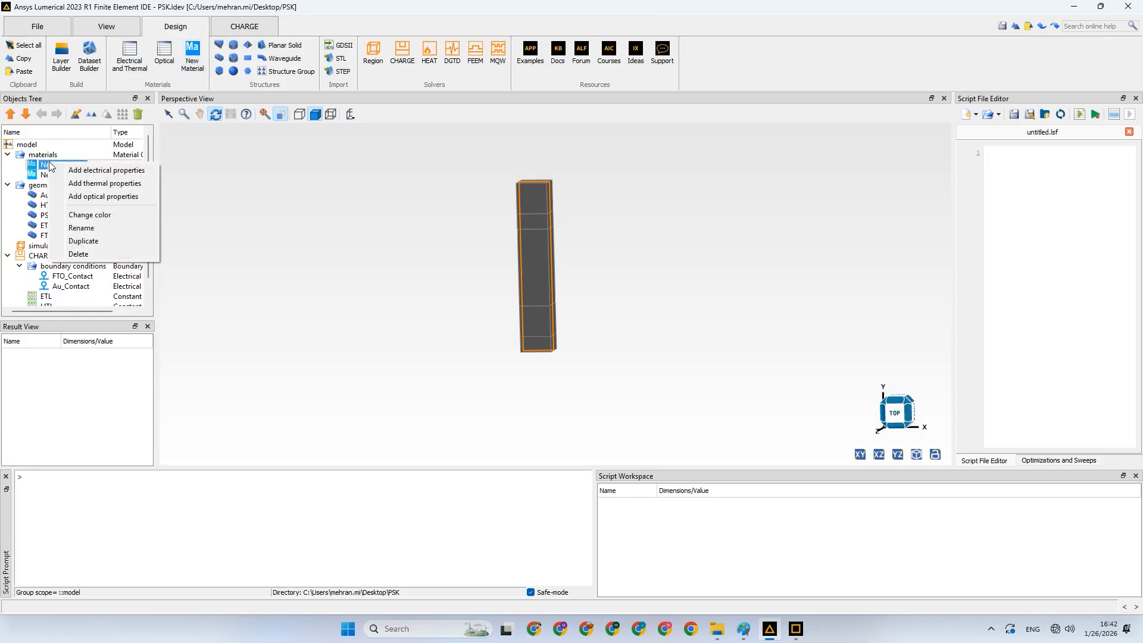
{"action": "left_click", "coordinate": [121, 171]}
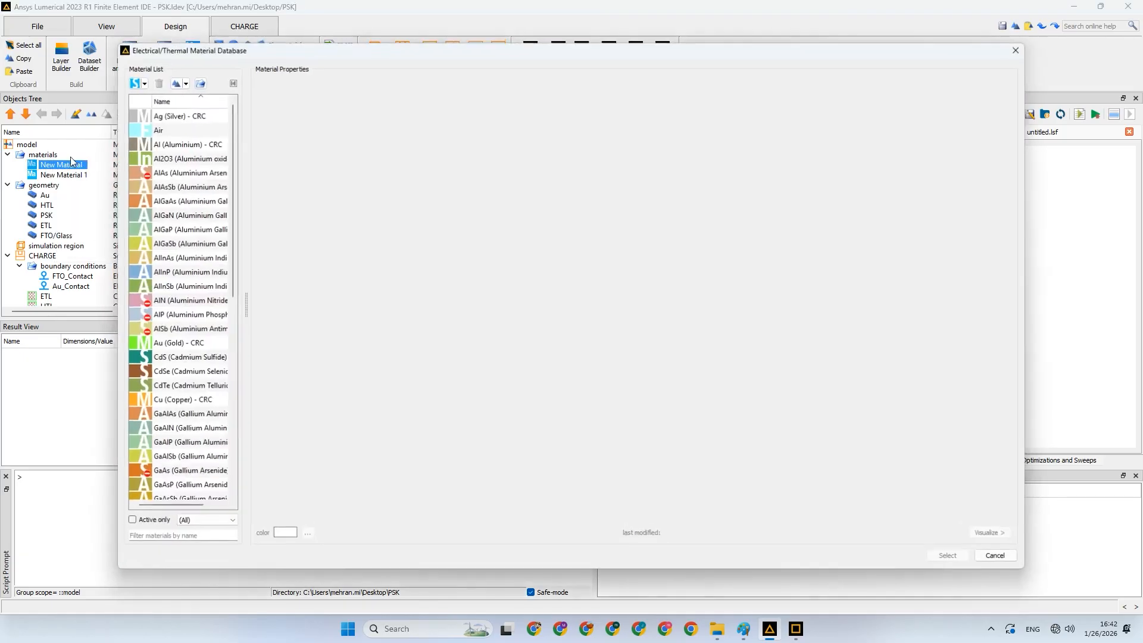
{"action": "scroll", "coordinate": [197, 219], "scroll_direction": "down", "scroll_amount": 4}
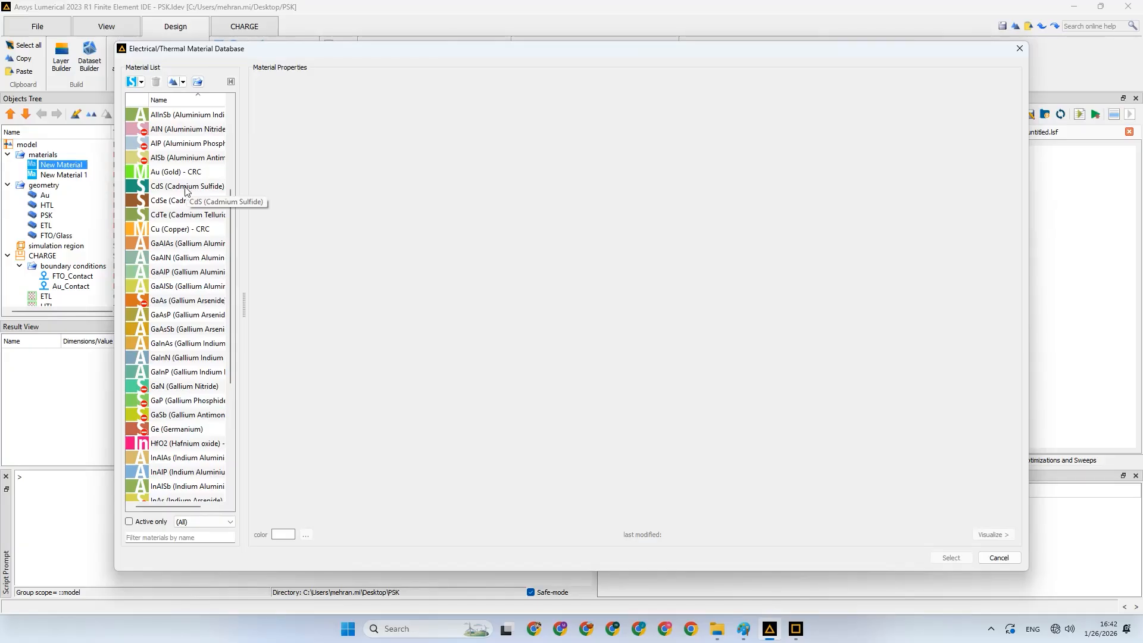
{"action": "left_click", "coordinate": [186, 189]}
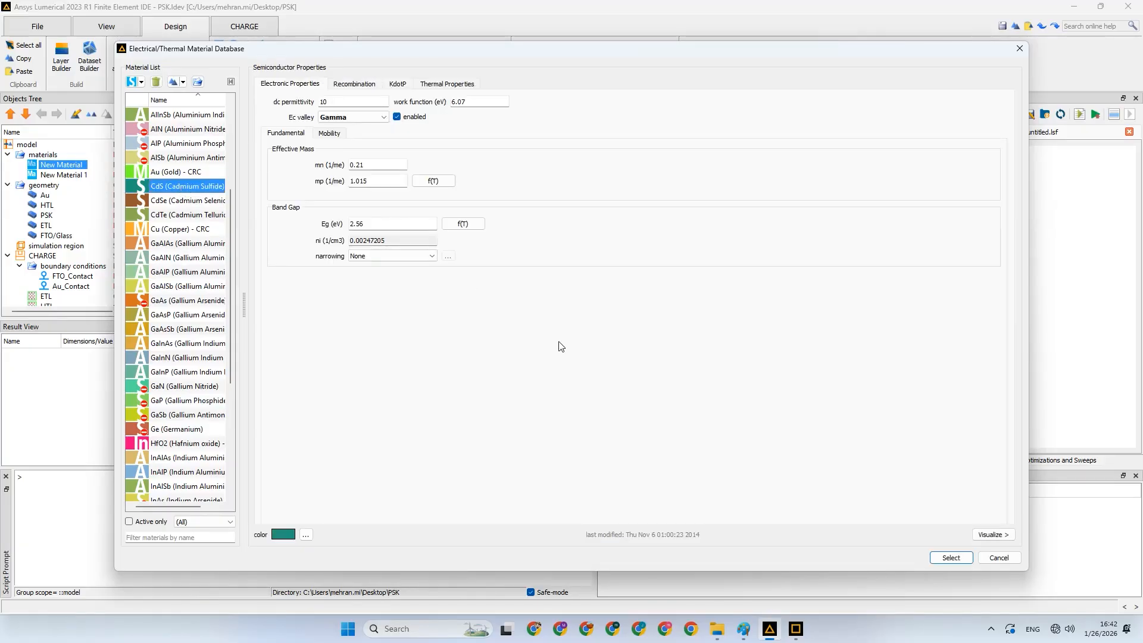
{"action": "left_click", "coordinate": [951, 558]}
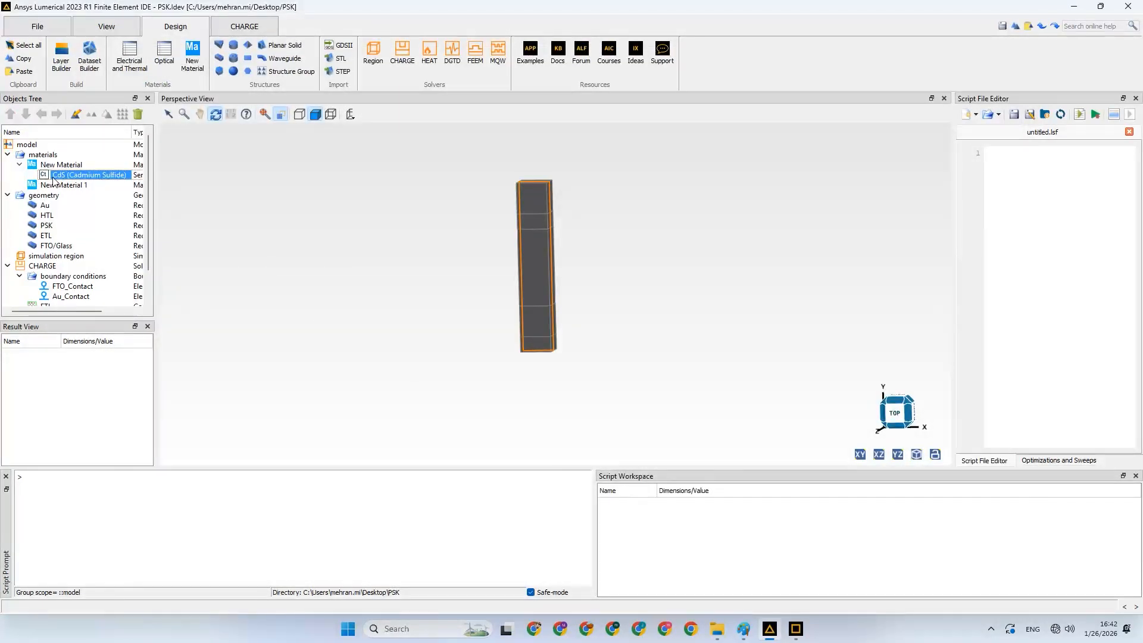
Rename the new material containing CdS (Cadmium Sulfide) as ETL
{"action": "left_click", "coordinate": [67, 166]}
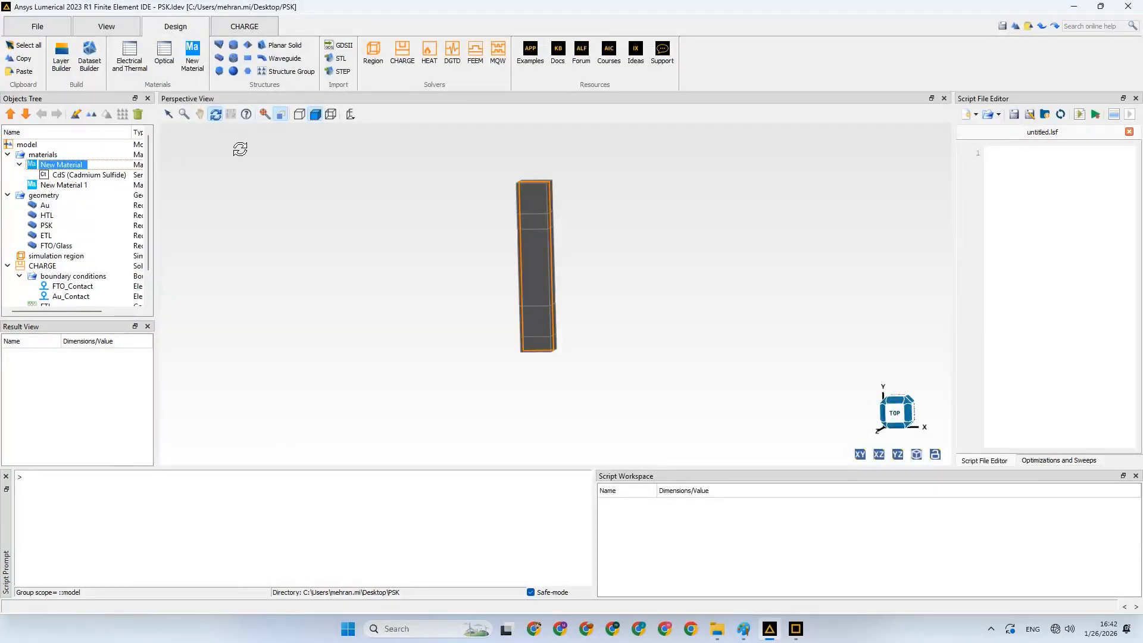
{"action": "right_click", "coordinate": [78, 165]}
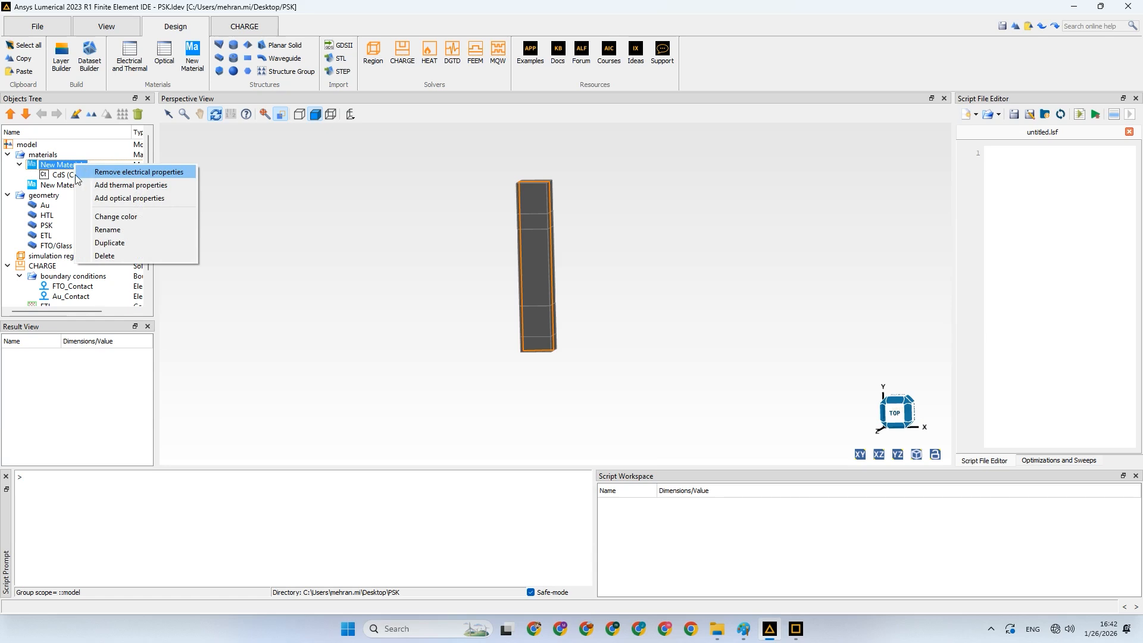
{"action": "double_click", "coordinate": [58, 166]}
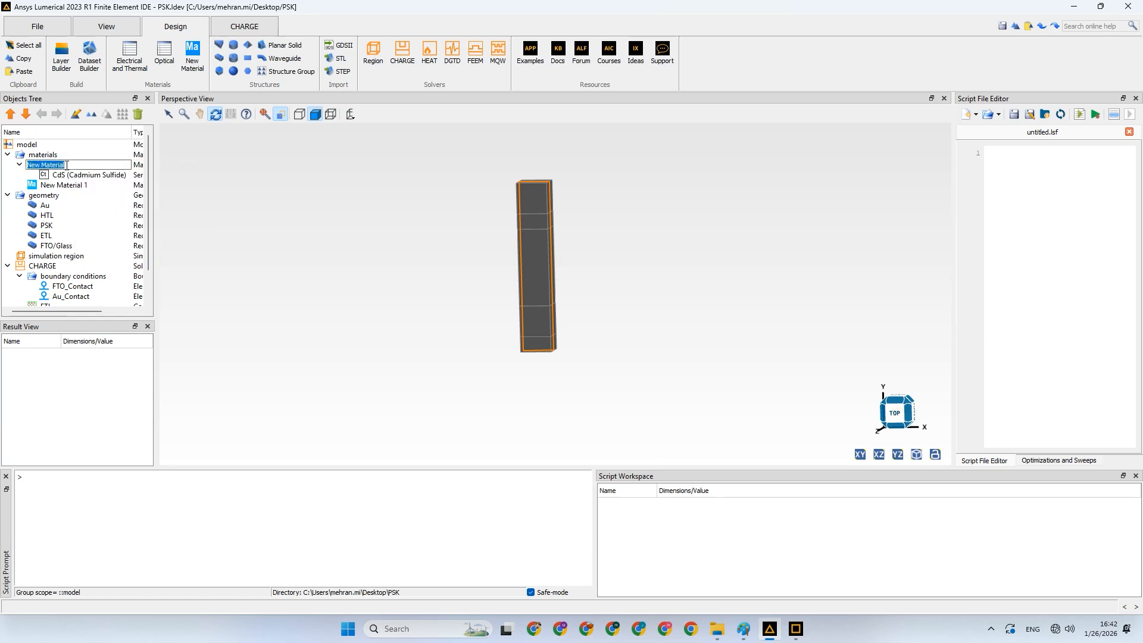
{"action": "type", "text": "etL"}
{"action": "left_click", "coordinate": [76, 175]}
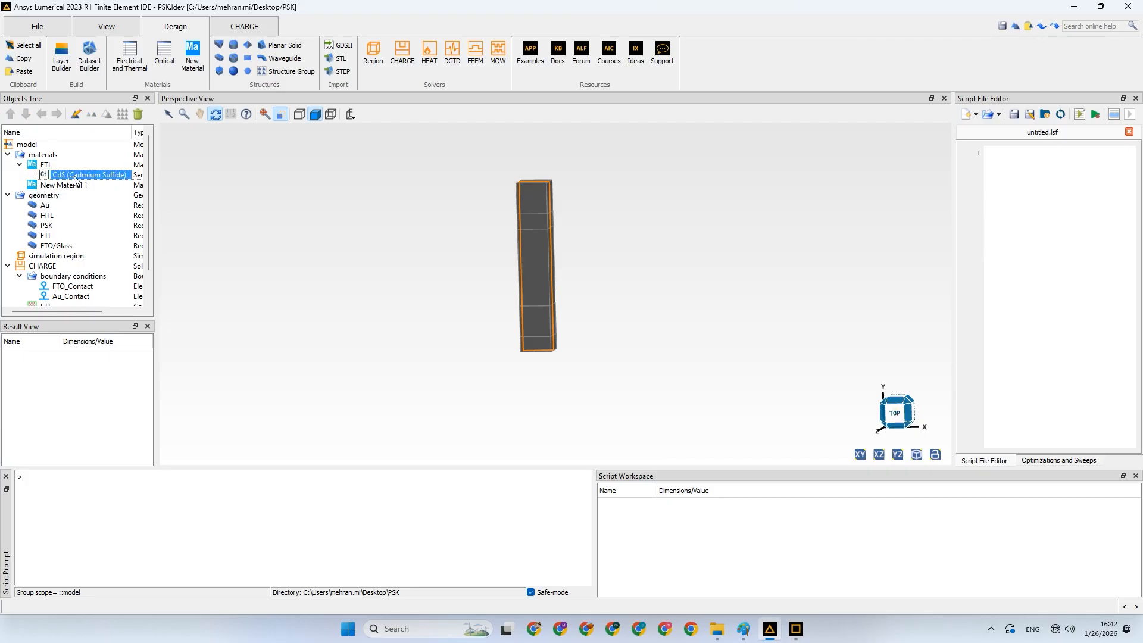
Examine the electronic, recombination and KdotP properties of the CdS (Cadmium Sulfide) entry in the ETL material, including the Ec valley options
{"action": "left_click", "coordinate": [43, 165]}
{"action": "right_click", "coordinate": [42, 166]}
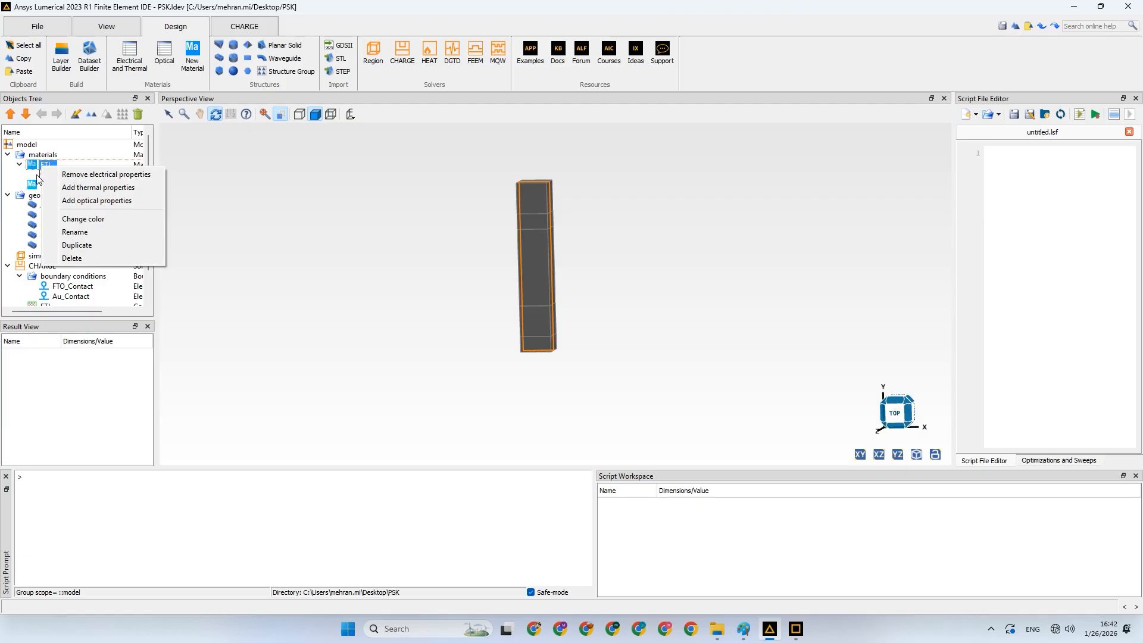
{"action": "left_click", "coordinate": [39, 177]}
{"action": "right_click", "coordinate": [83, 179]}
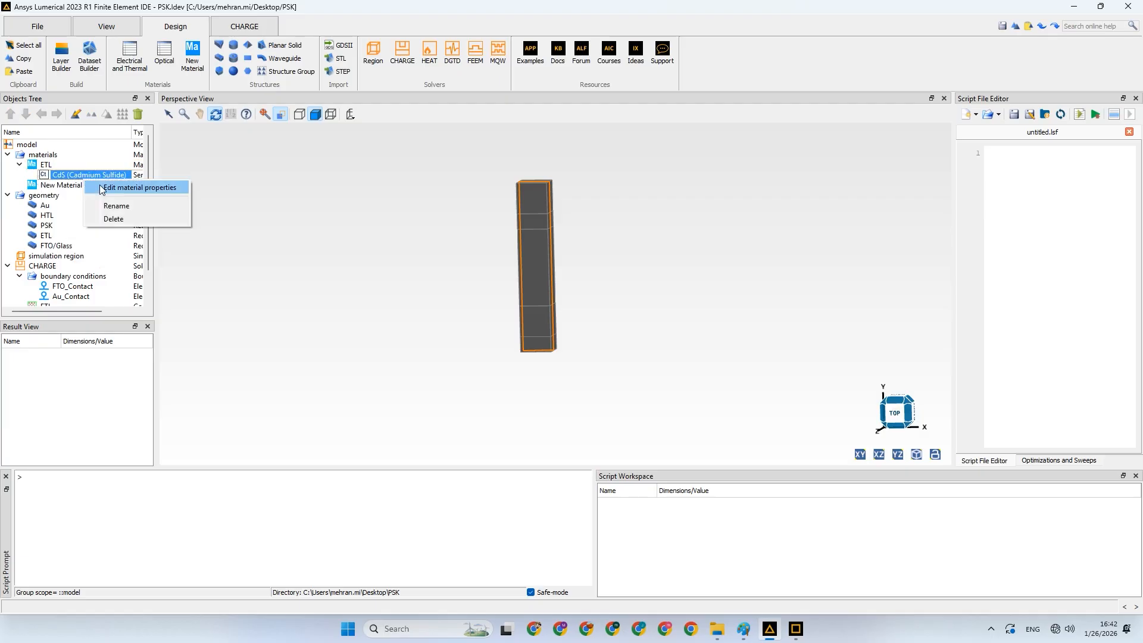
{"action": "left_click", "coordinate": [102, 188]}
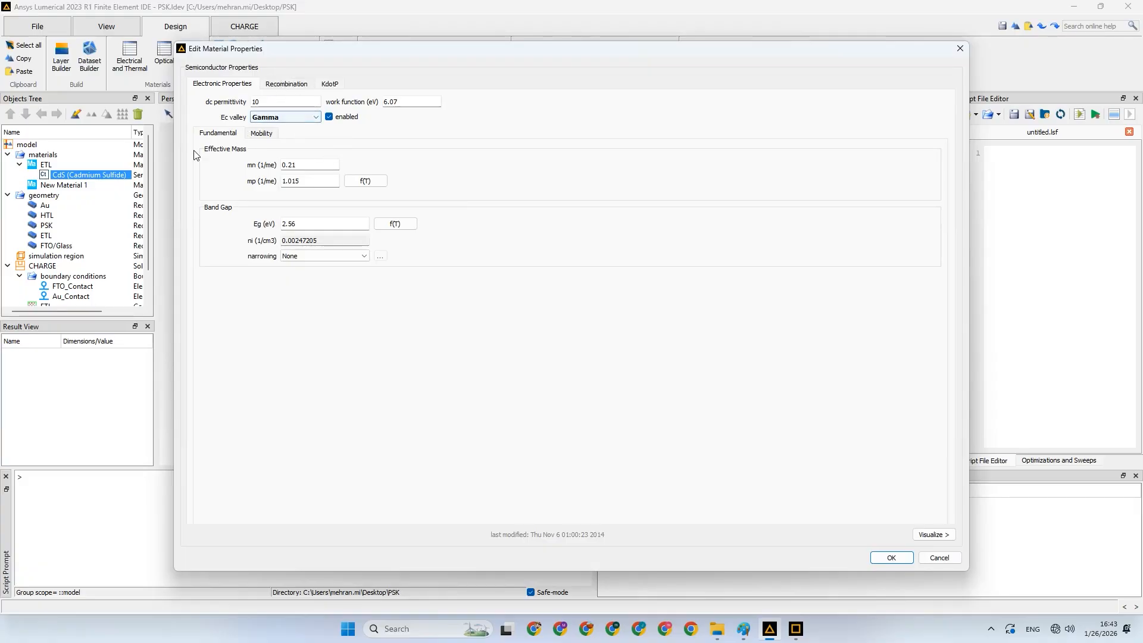
{"action": "left_click", "coordinate": [283, 84]}
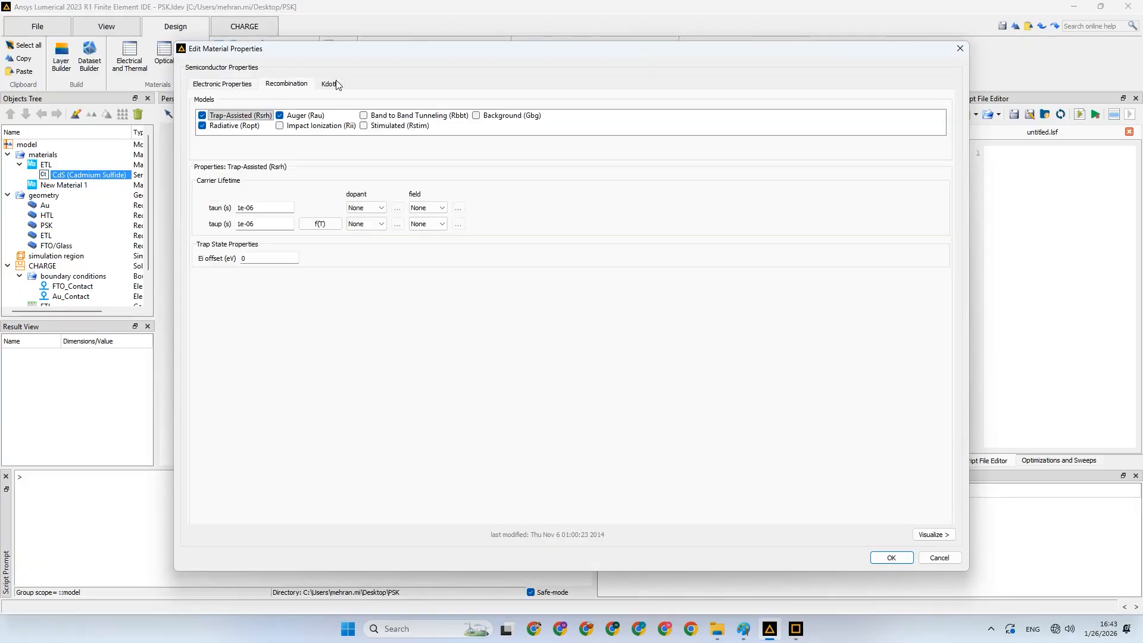
{"action": "left_click", "coordinate": [331, 84]}
{"action": "left_click", "coordinate": [257, 84]}
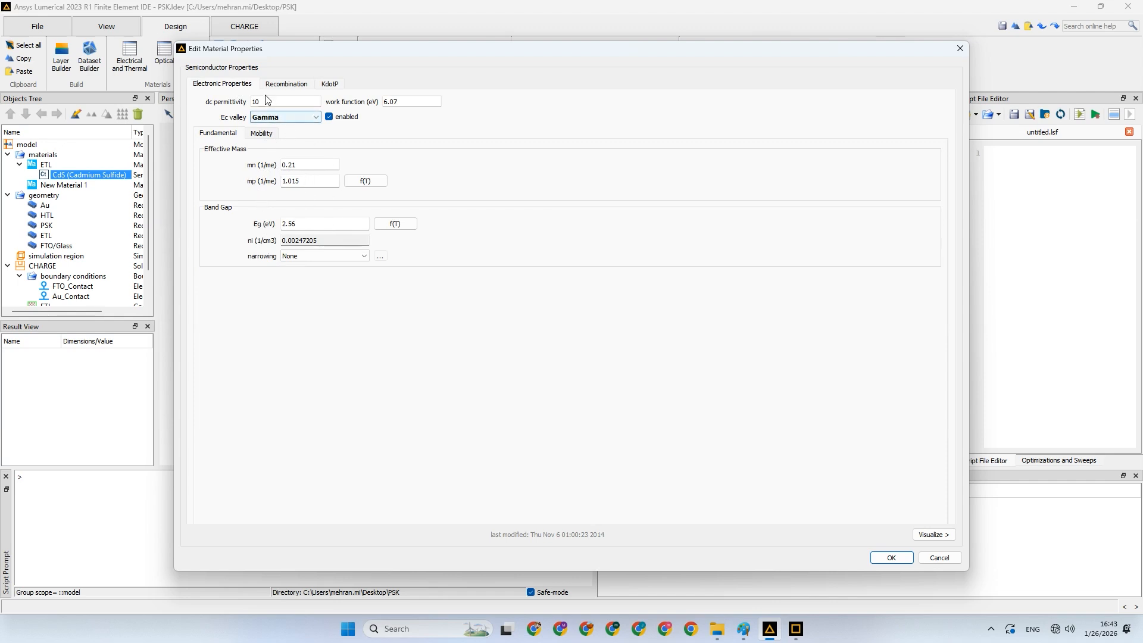
{"action": "left_click", "coordinate": [286, 84]}
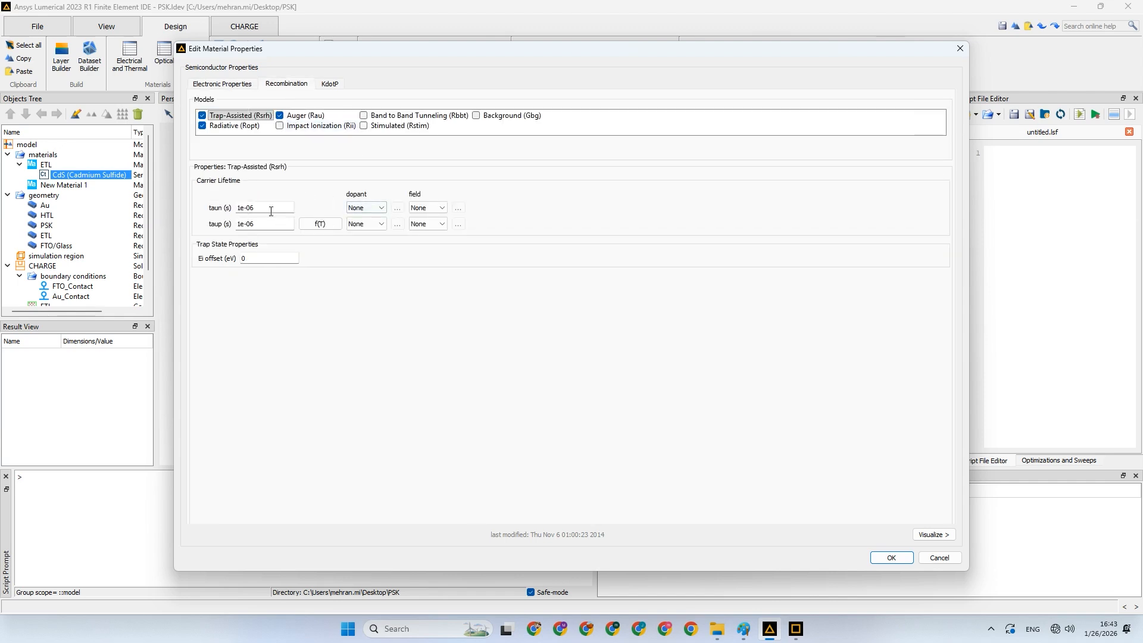
{"action": "left_click", "coordinate": [329, 84]}
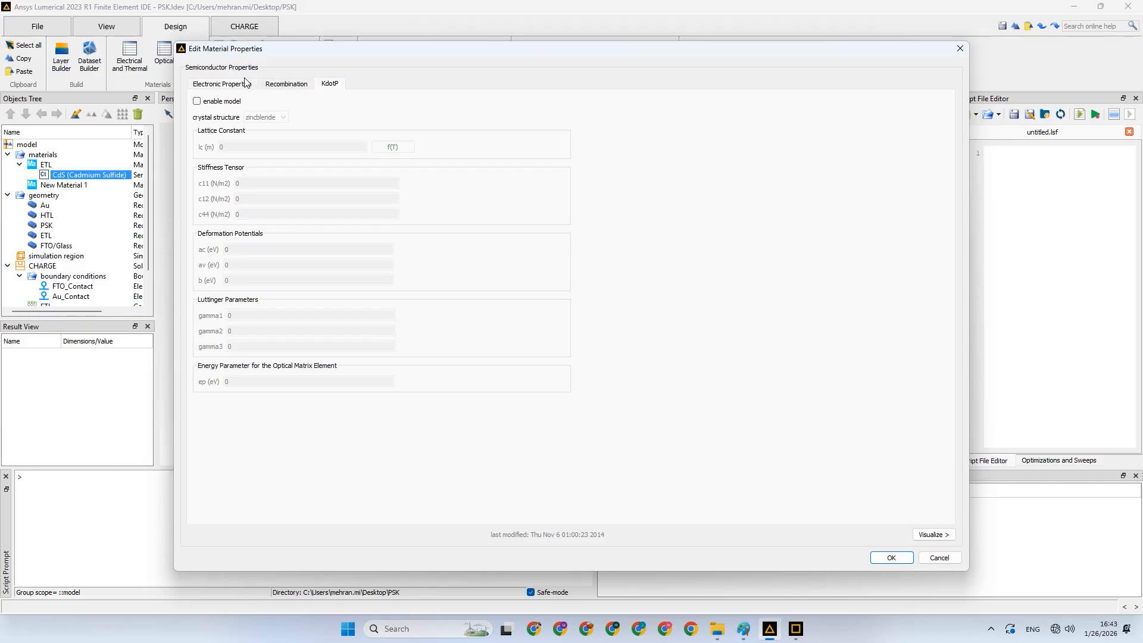
{"action": "left_click", "coordinate": [223, 84]}
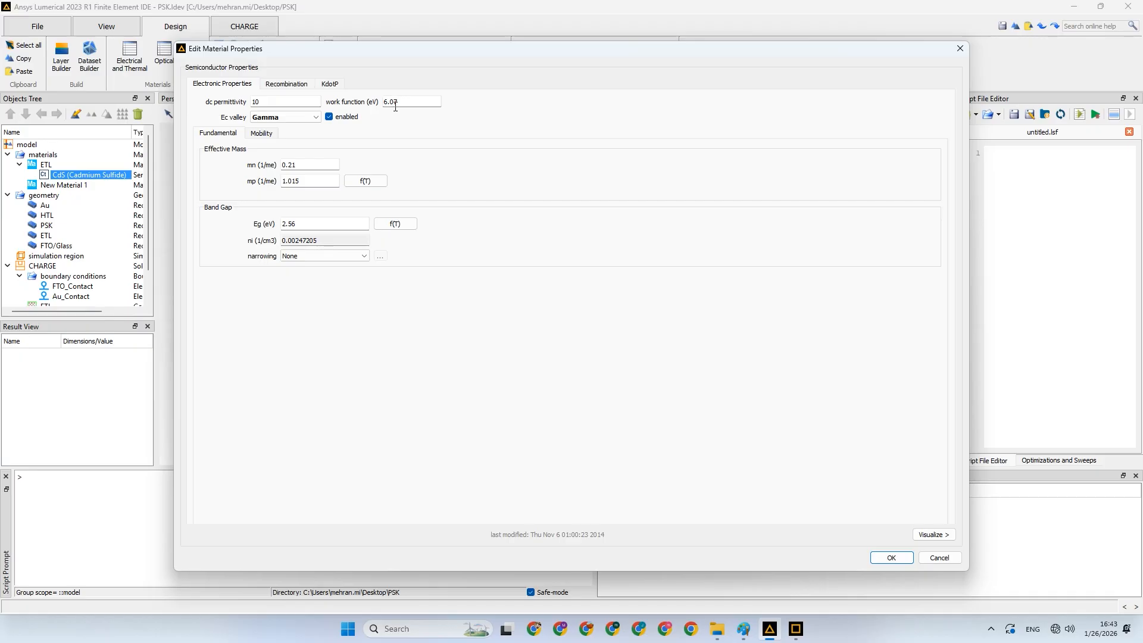
{"action": "left_click", "coordinate": [283, 117]}
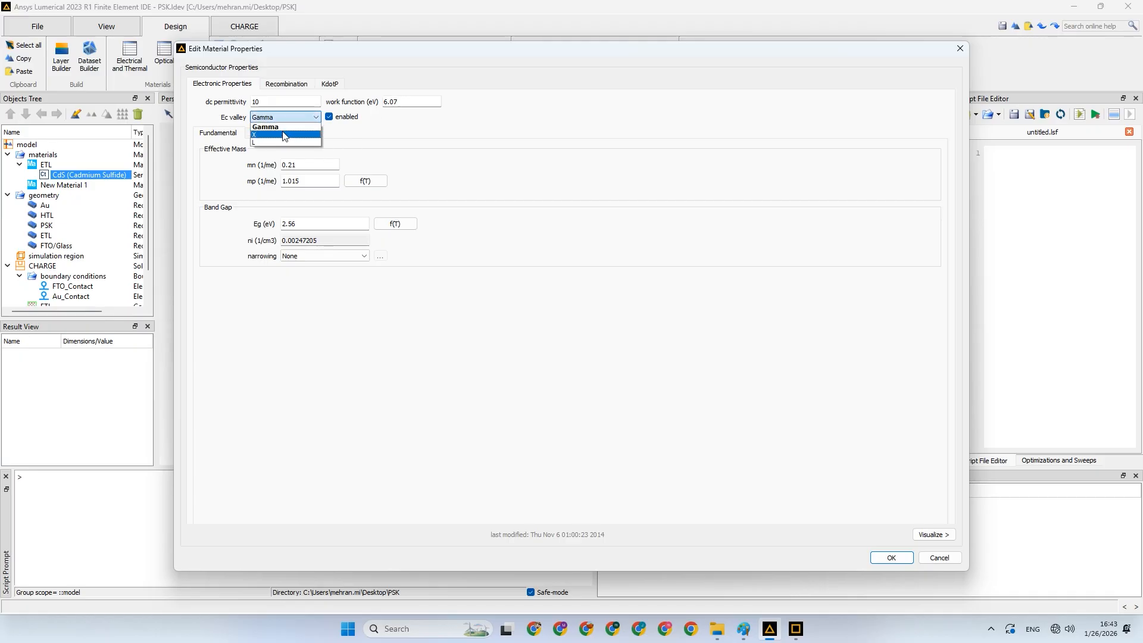
{"action": "left_click", "coordinate": [353, 150]}
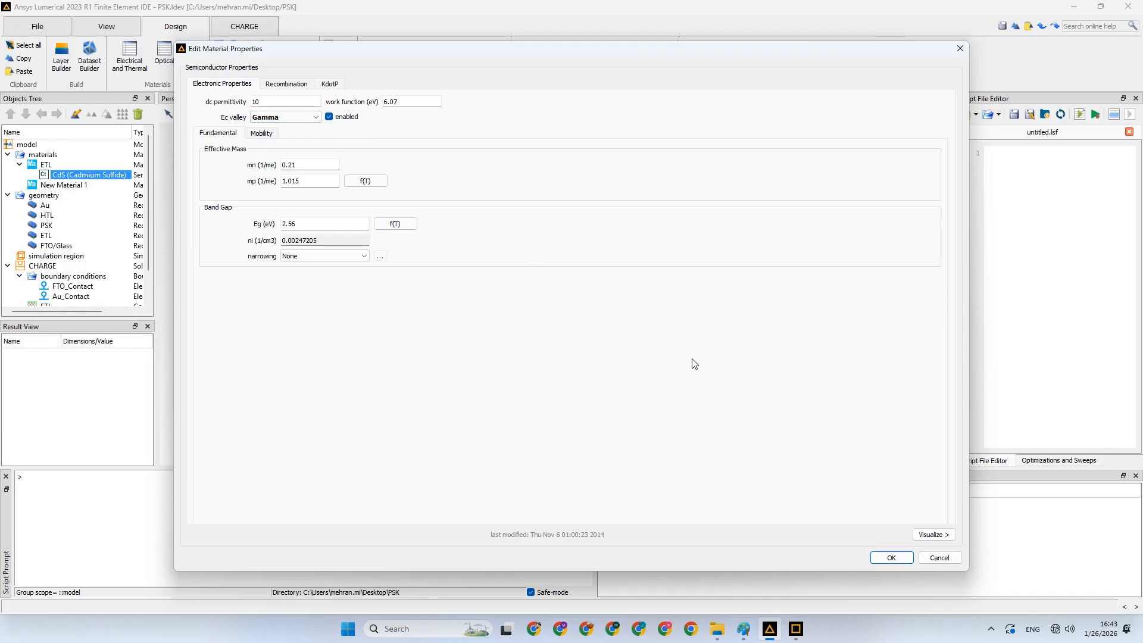
{"action": "left_click", "coordinate": [892, 558]}
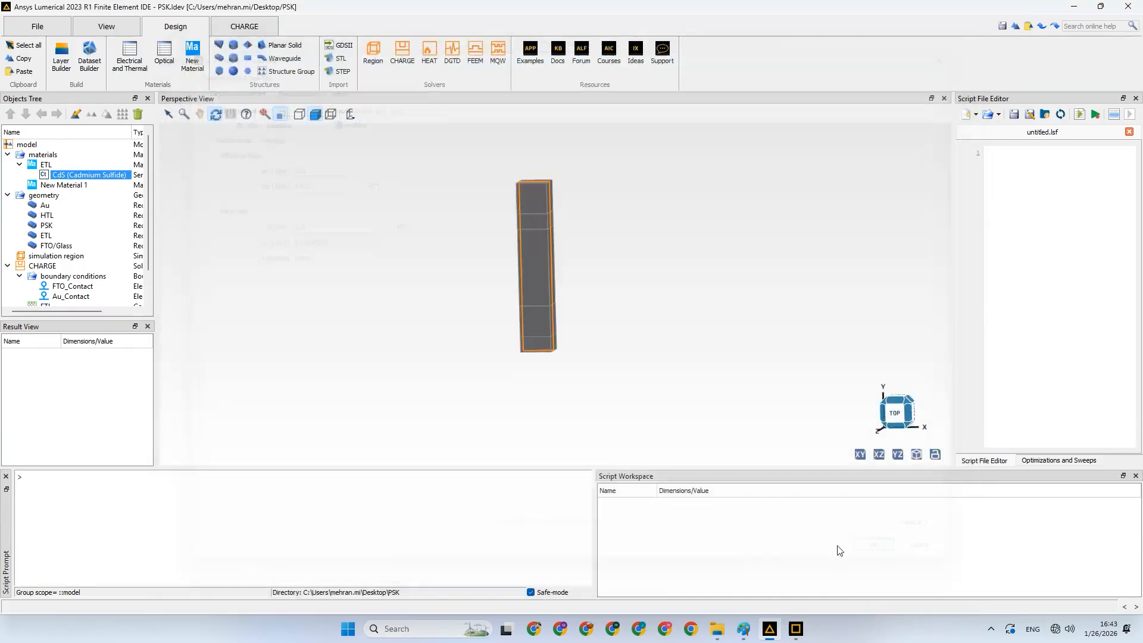
Rename the CdS (Cadmium Sulfide) entry under the ETL material as TiO2
{"action": "right_click", "coordinate": [70, 175]}
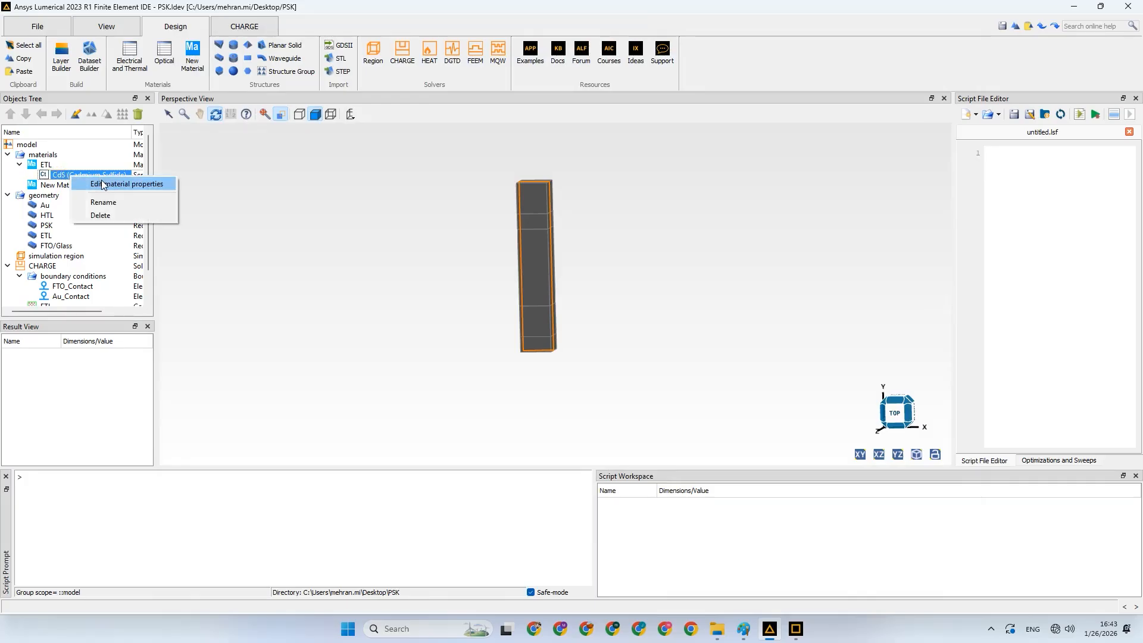
{"action": "left_click", "coordinate": [103, 203]}
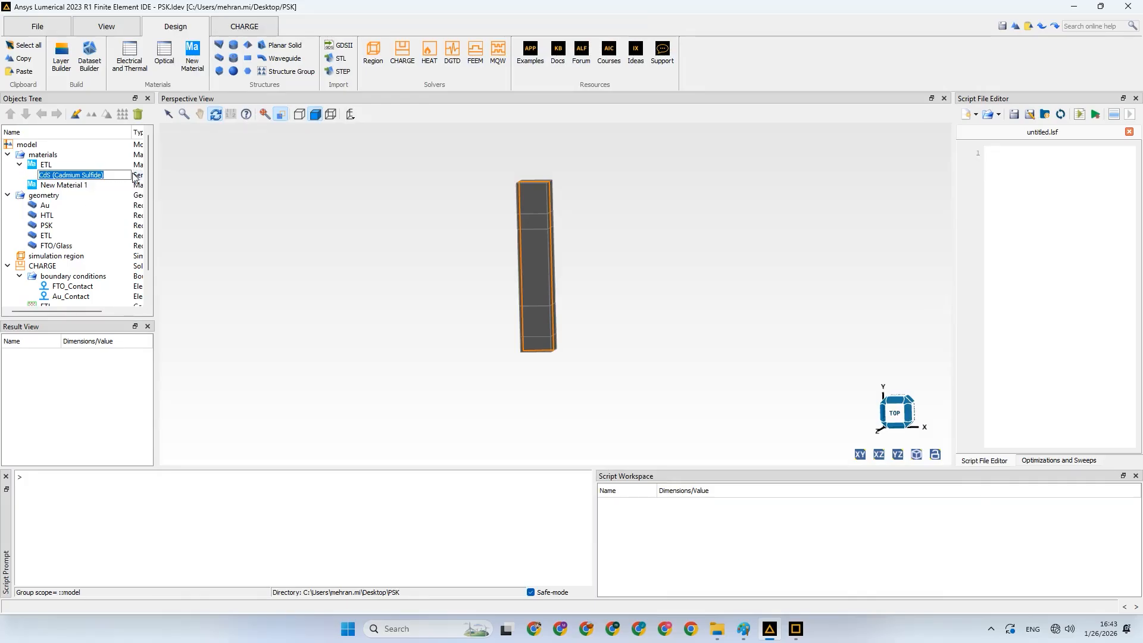
{"action": "type", "text": "t"}
{"action": "type", "text": "iO2"}
{"action": "key", "text": "Return"}
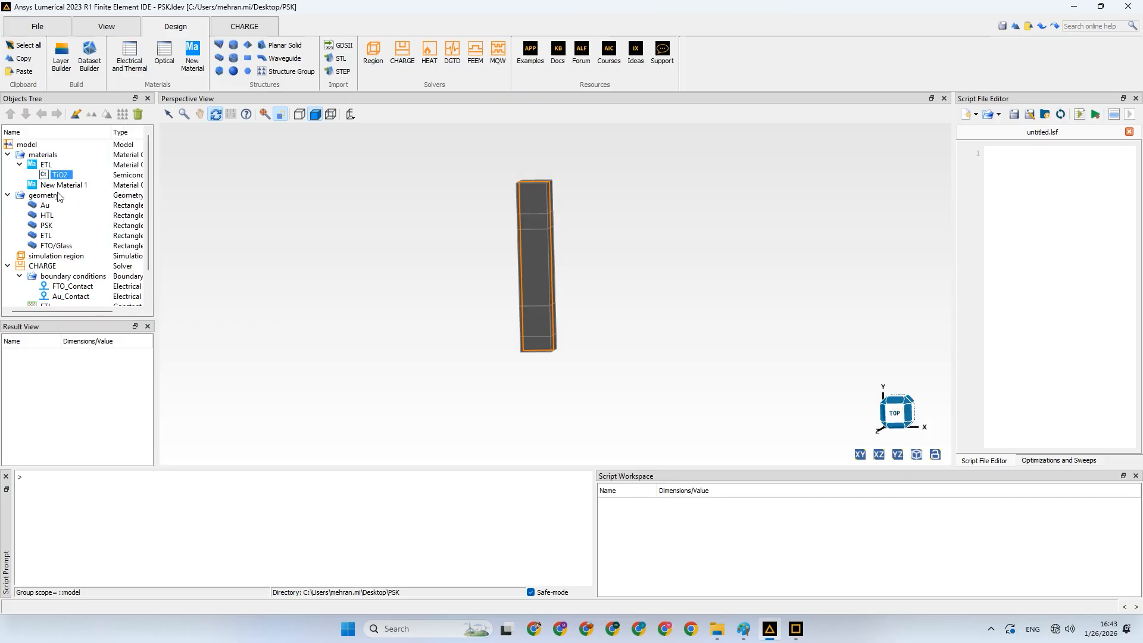
Add the CdSe (Cadmium Selenide) electrical properties from the material database to New Material 1
{"action": "left_click", "coordinate": [48, 186]}
{"action": "right_click", "coordinate": [48, 185]}
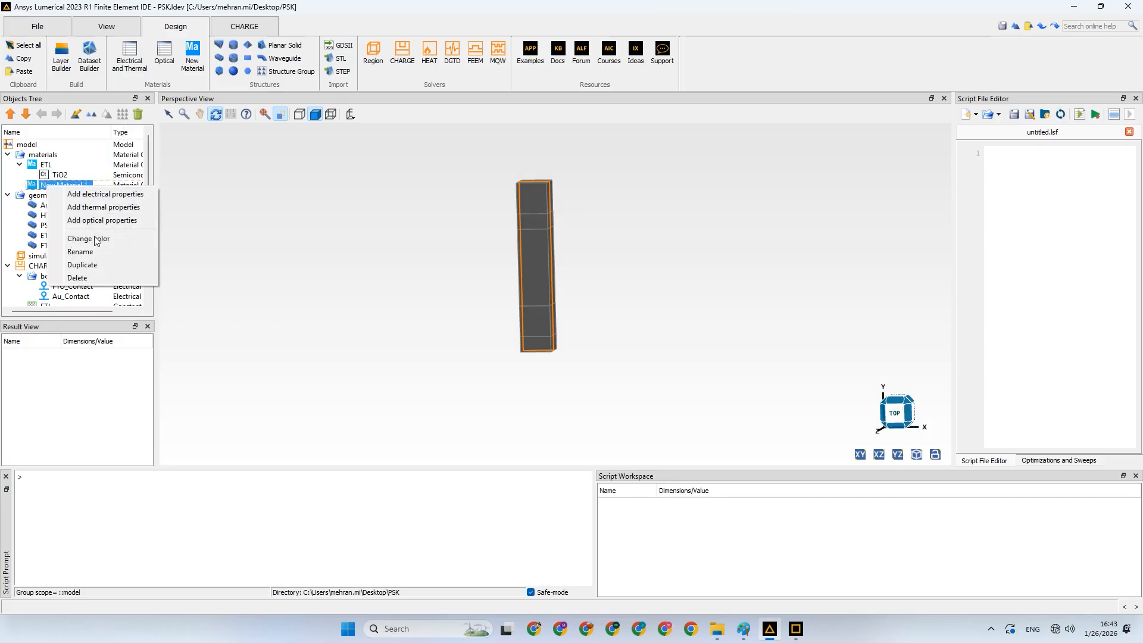
{"action": "left_click", "coordinate": [100, 205]}
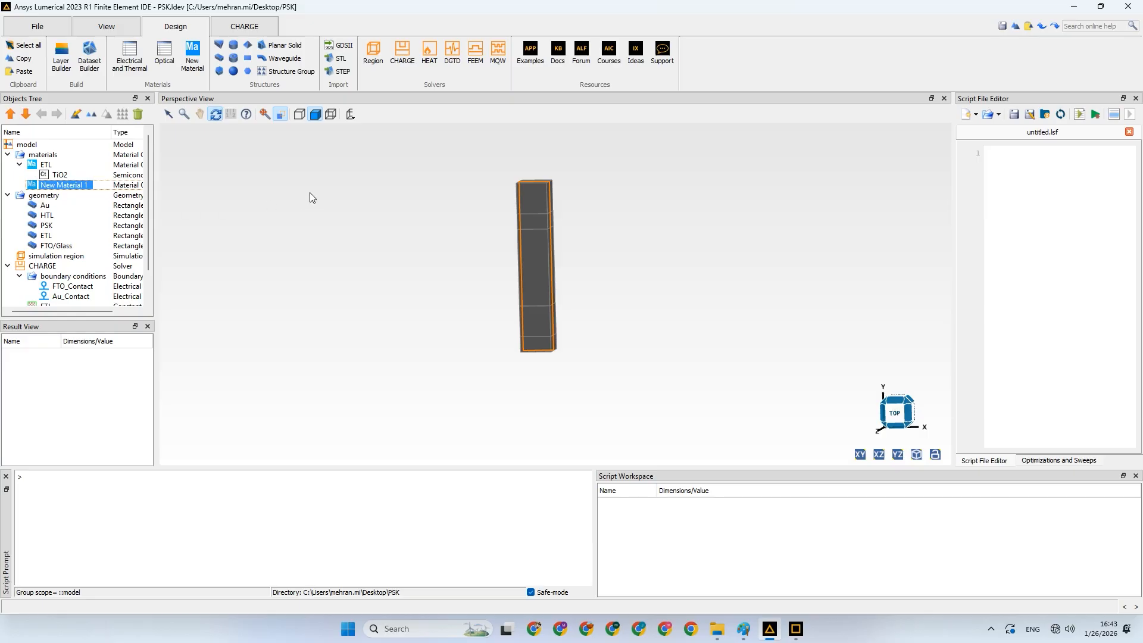
{"action": "scroll", "coordinate": [198, 297], "scroll_direction": "down", "scroll_amount": 7}
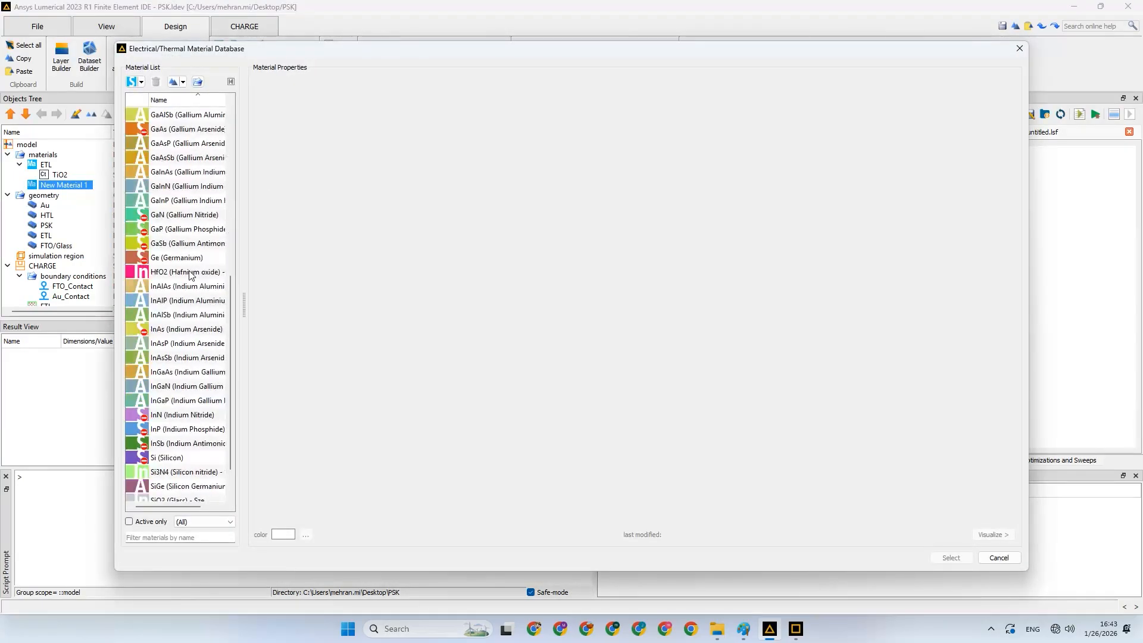
{"action": "scroll", "coordinate": [193, 326], "scroll_direction": "down", "scroll_amount": 1}
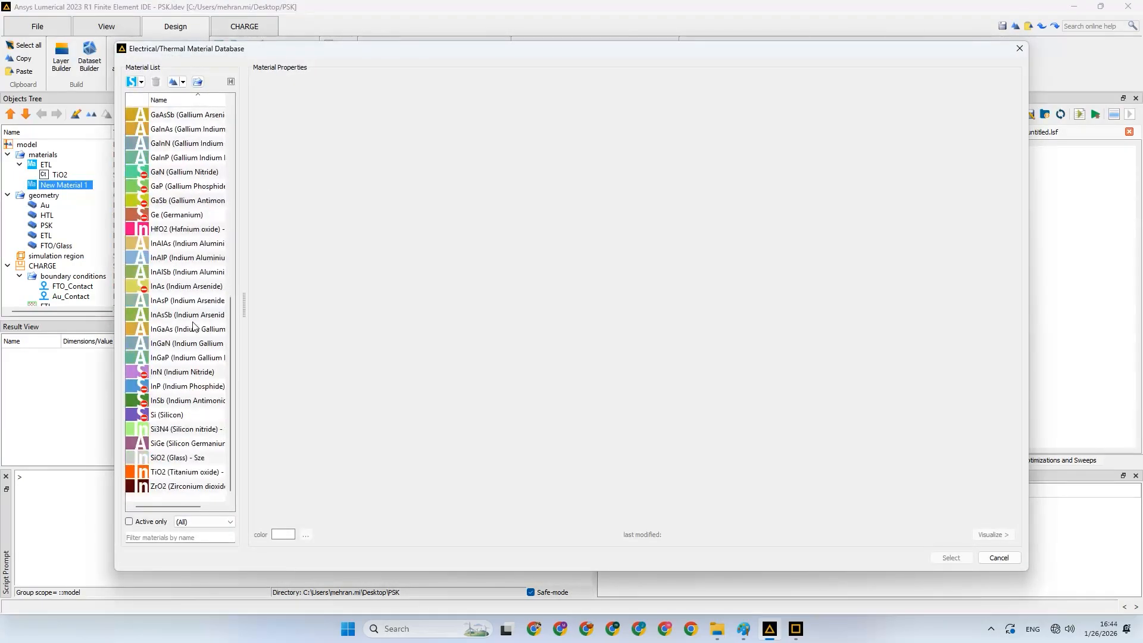
{"action": "scroll", "coordinate": [194, 390], "scroll_direction": "up", "scroll_amount": 9}
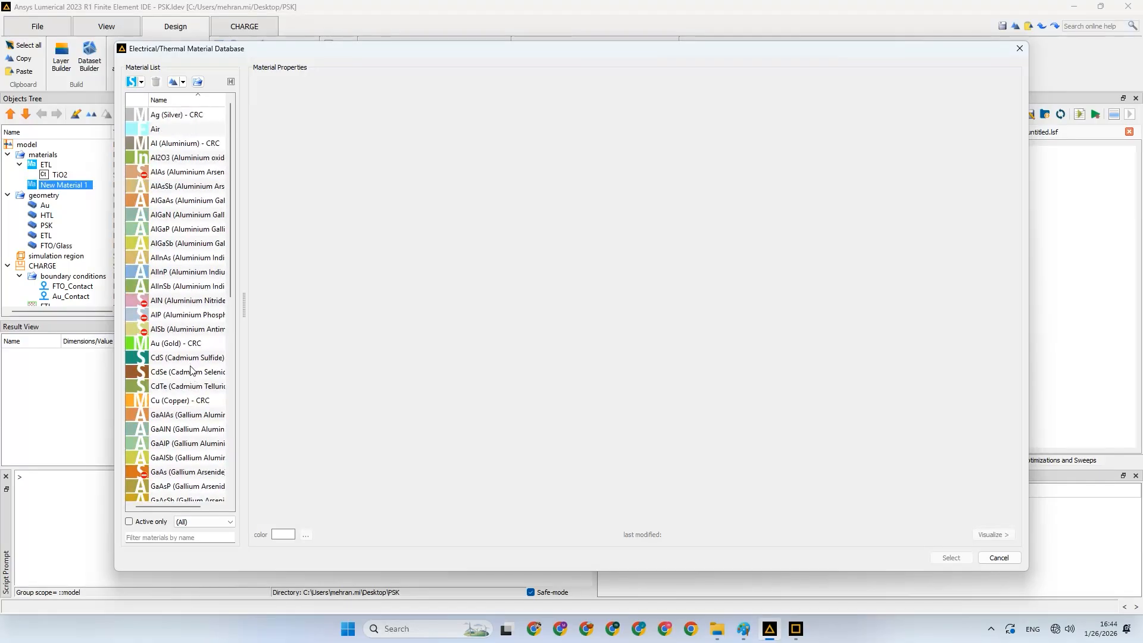
{"action": "left_click", "coordinate": [190, 373]}
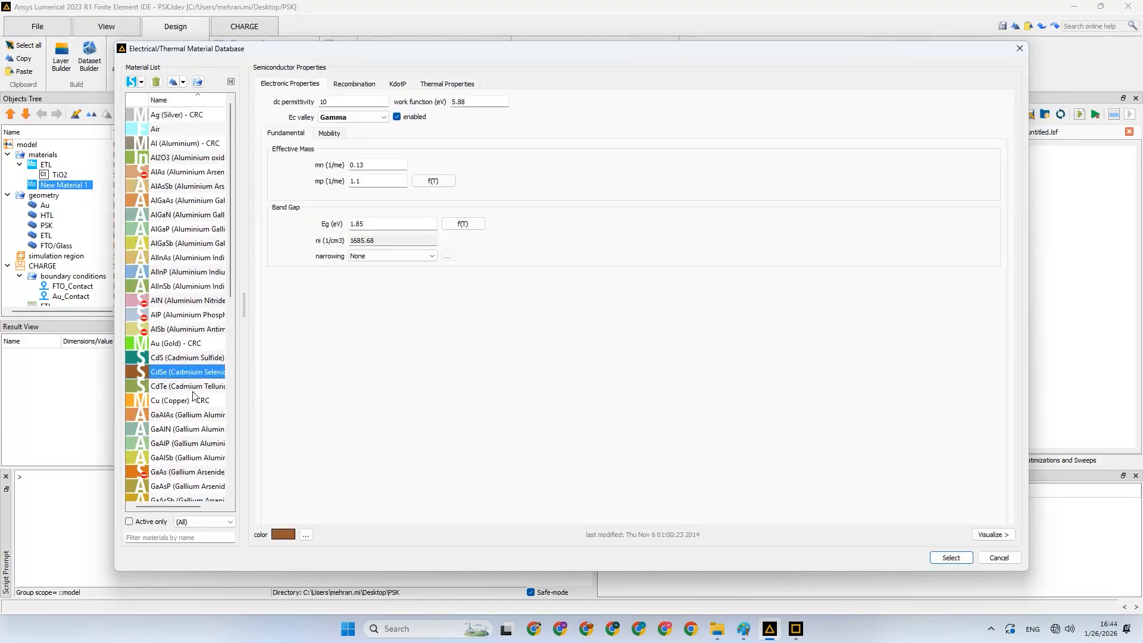
{"action": "left_click", "coordinate": [191, 388]}
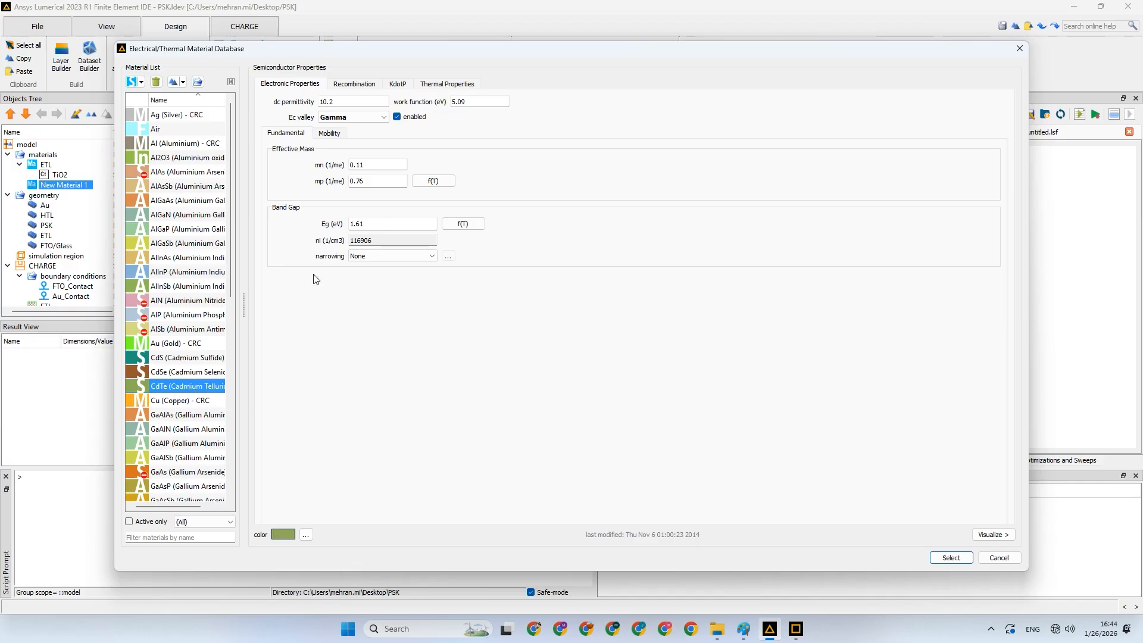
{"action": "left_click", "coordinate": [171, 374]}
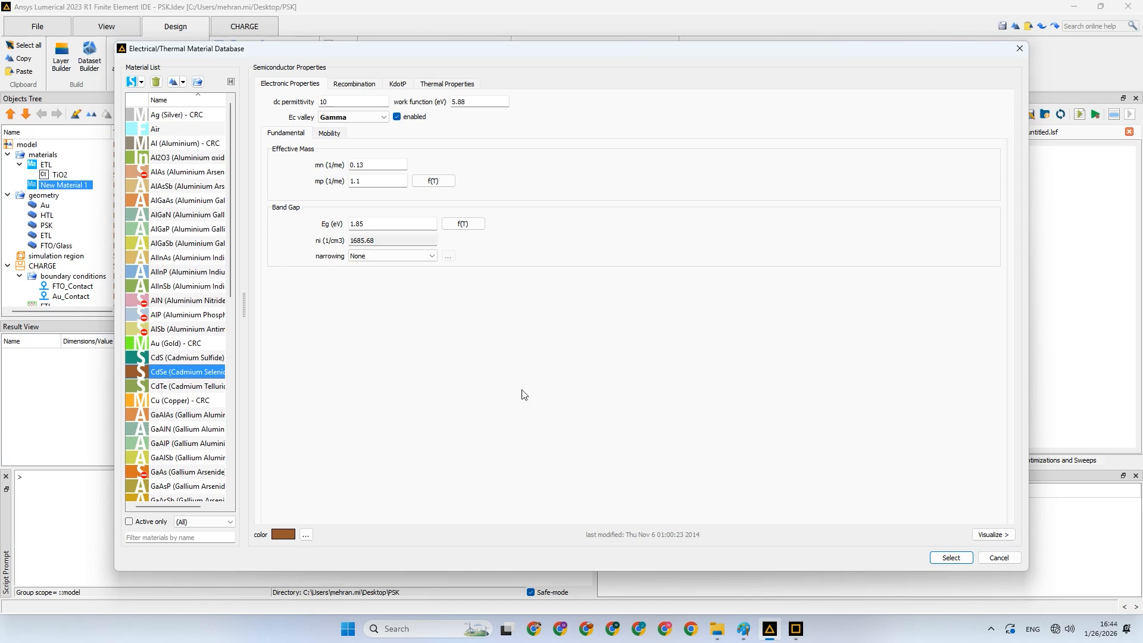
{"action": "left_click", "coordinate": [951, 558]}
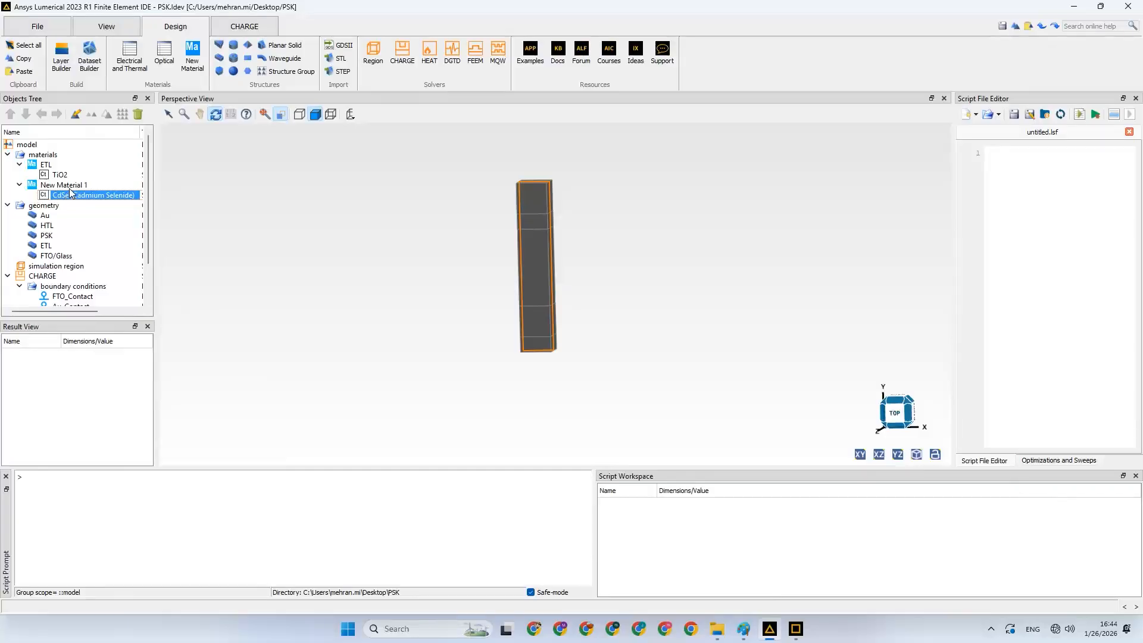
Rename New Material 1, which holds the CdSe (Cadmium Selenide) properties, as HTL
{"action": "left_click", "coordinate": [69, 186]}
{"action": "right_click", "coordinate": [56, 186]}
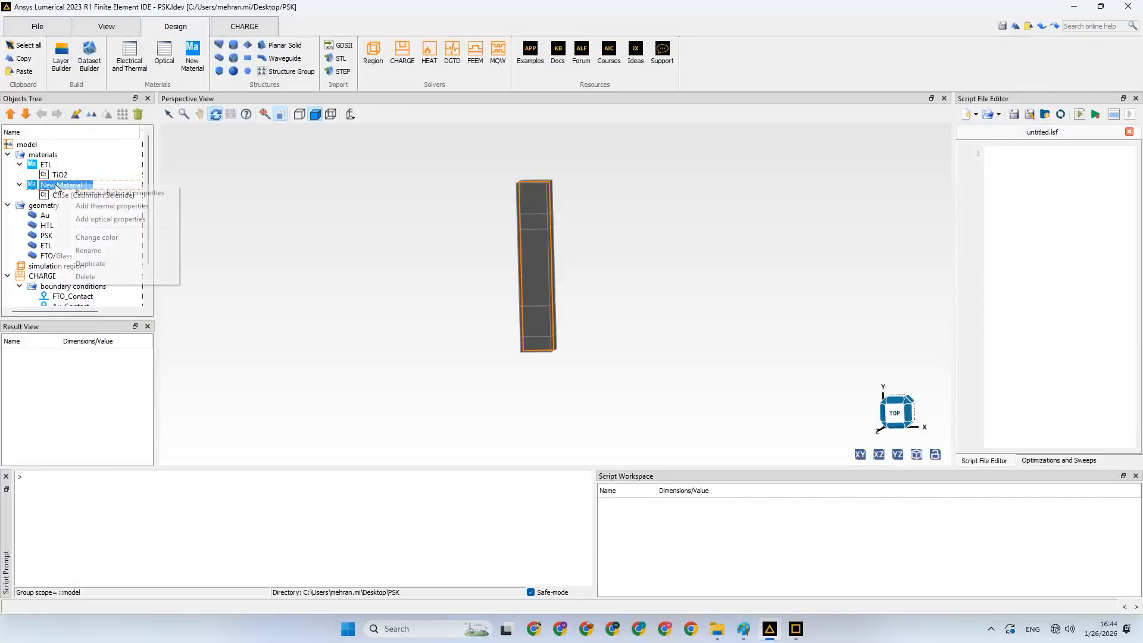
{"action": "left_click", "coordinate": [50, 190]}
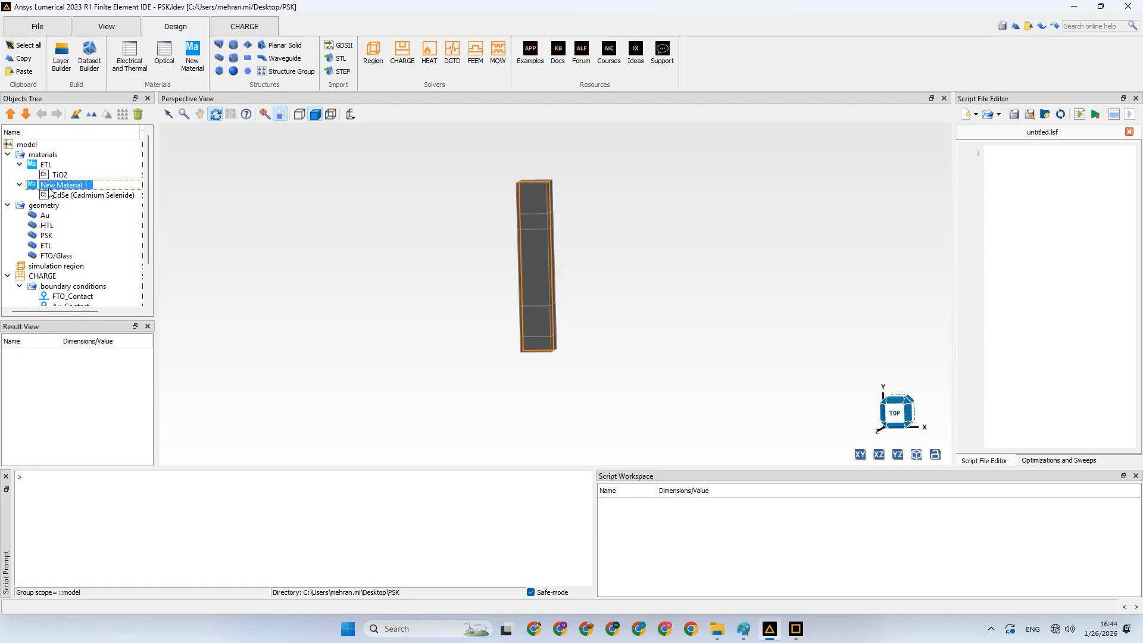
{"action": "key", "text": "h"}
{"action": "key", "text": "t"}
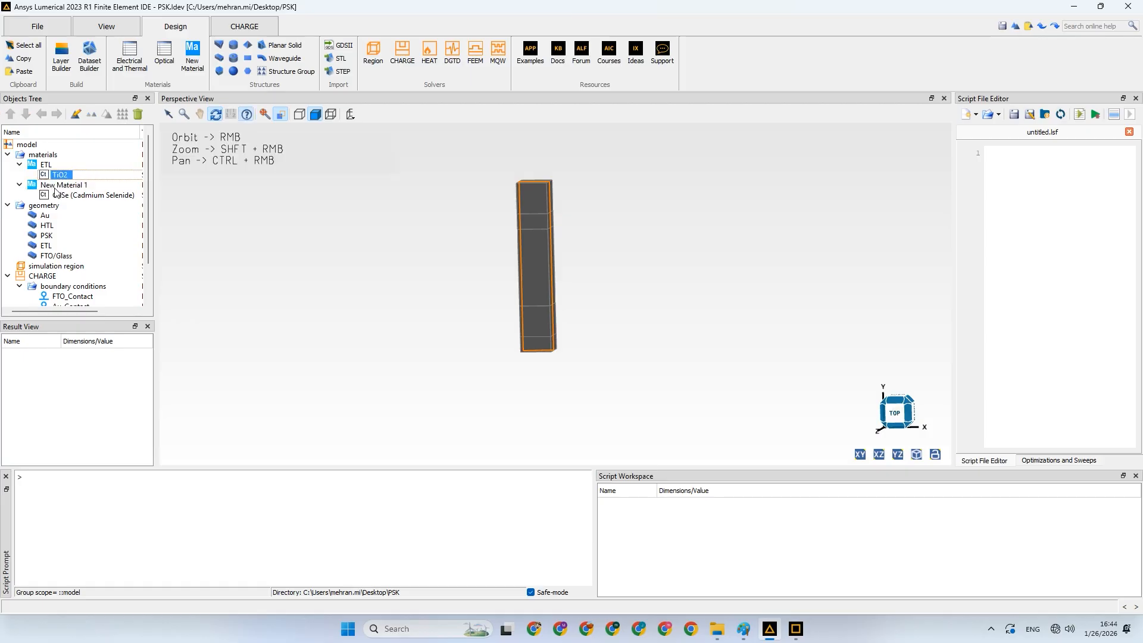
{"action": "left_click", "coordinate": [65, 188]}
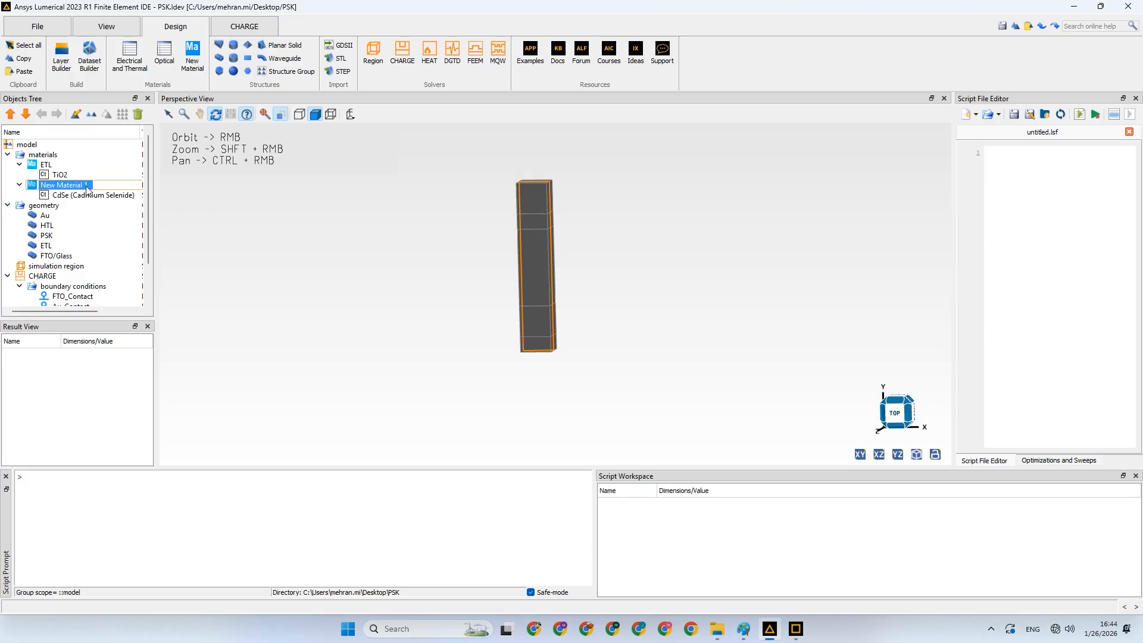
{"action": "left_click", "coordinate": [101, 186]}
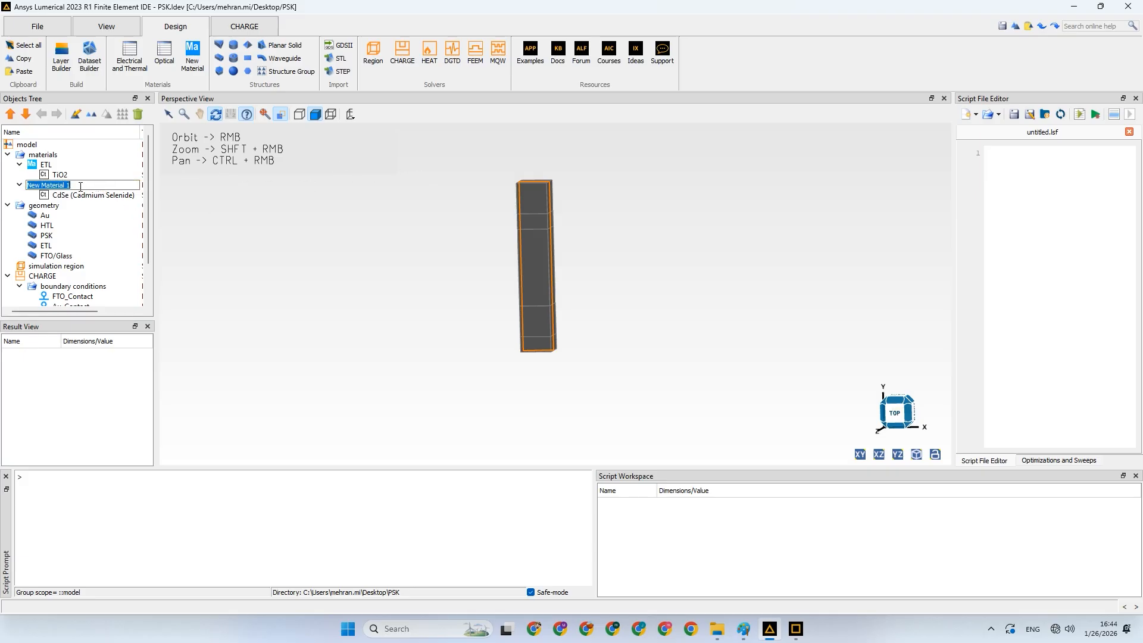
{"action": "type", "text": "HTL"}
Rename the CdSe (Cadmium Selenide) entry under the HTL material as SpiroOMETAD
{"action": "left_click", "coordinate": [83, 196]}
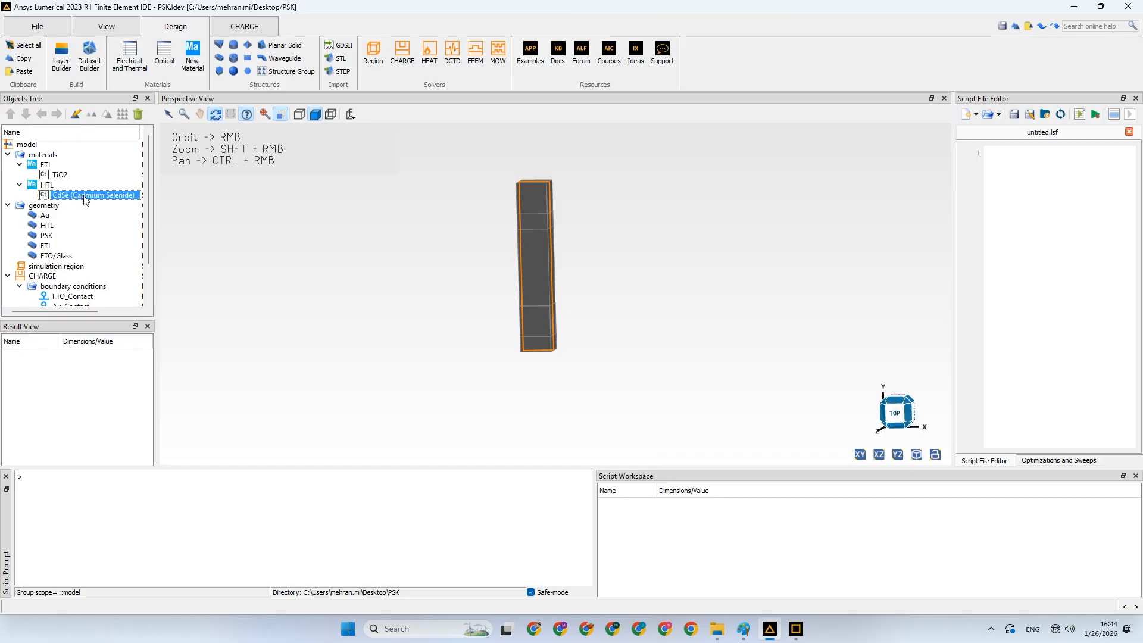
{"action": "right_click", "coordinate": [85, 200]}
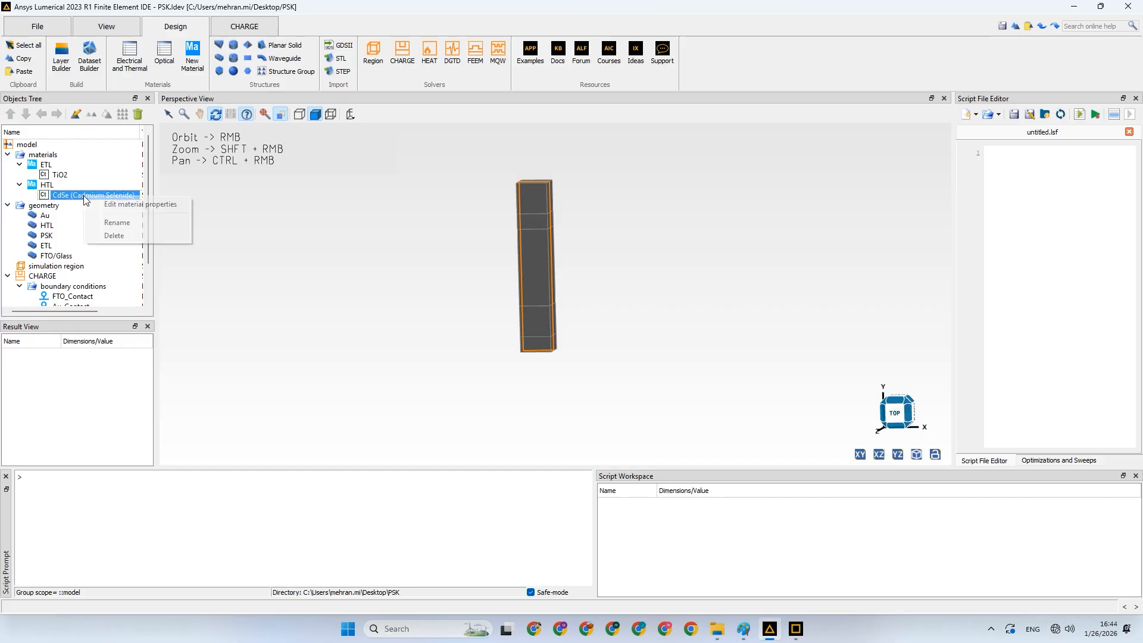
{"action": "left_click", "coordinate": [117, 222]}
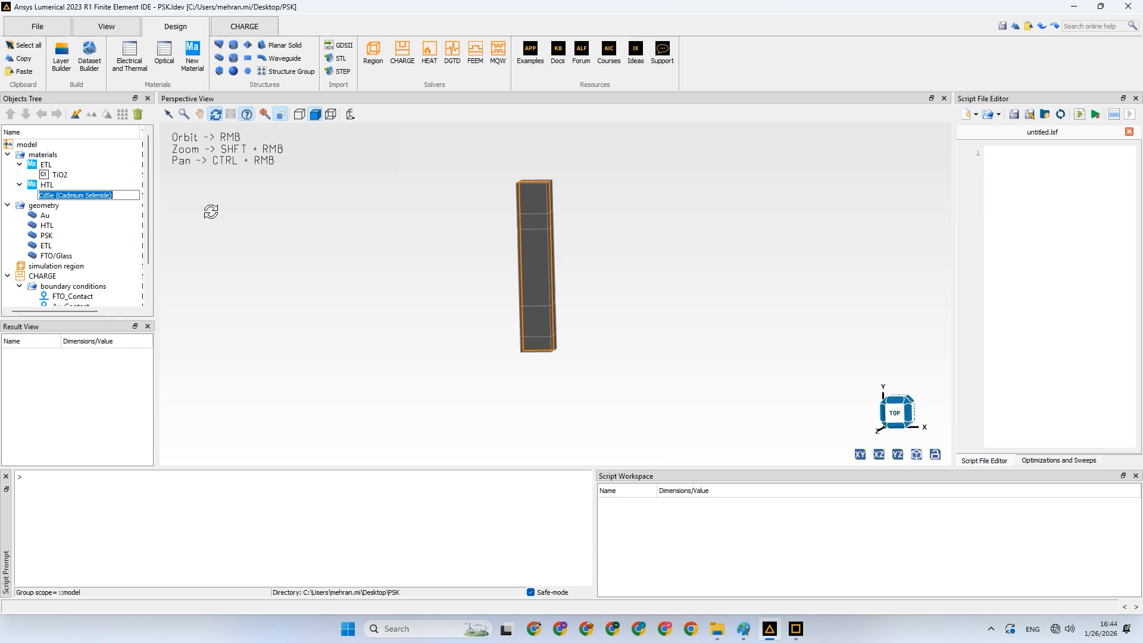
{"action": "type", "text": "S"}
{"action": "type", "text": "piroOMETAD"}
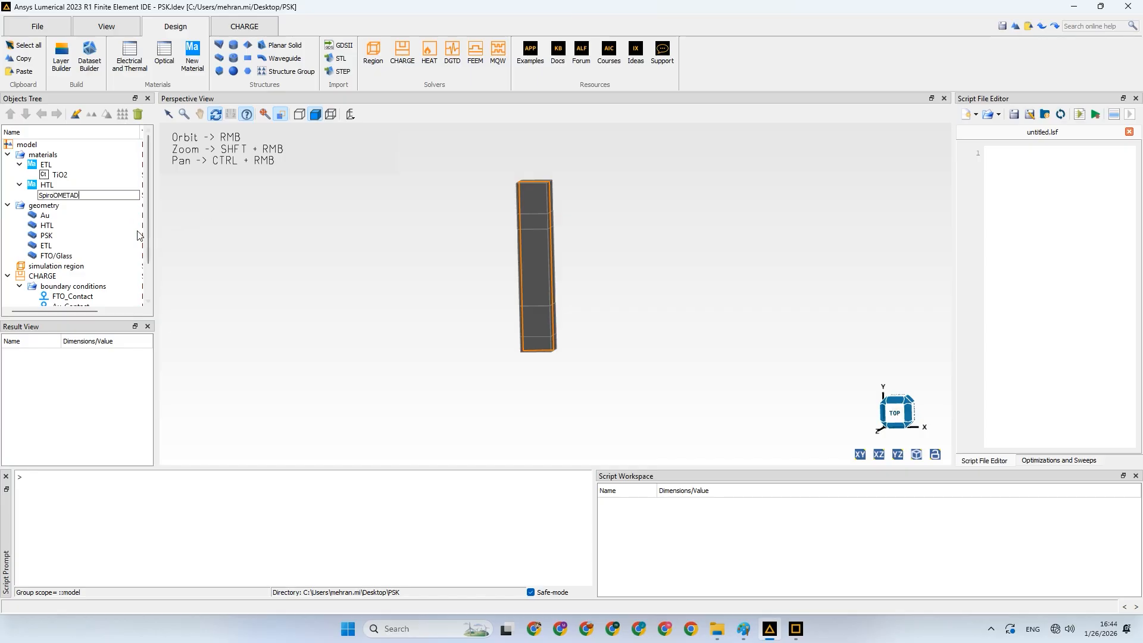
{"action": "left_click", "coordinate": [65, 216]}
Create a new material and add the CdTe (Cadmium Telluride) electrical properties to it from the material database
{"action": "left_click", "coordinate": [43, 155]}
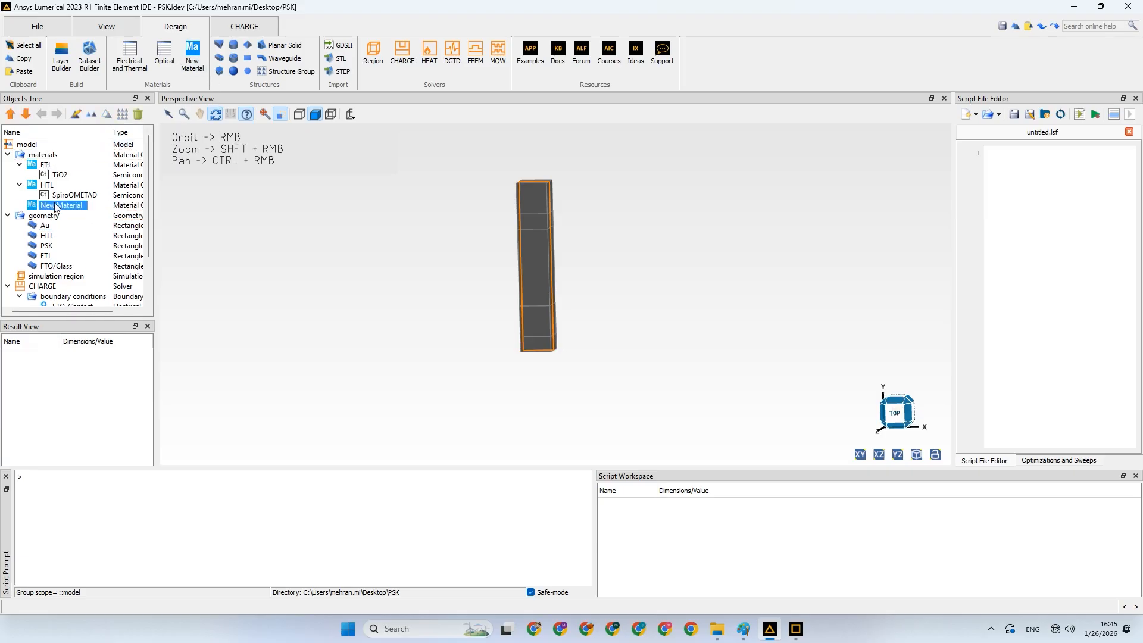
{"action": "right_click", "coordinate": [59, 206]}
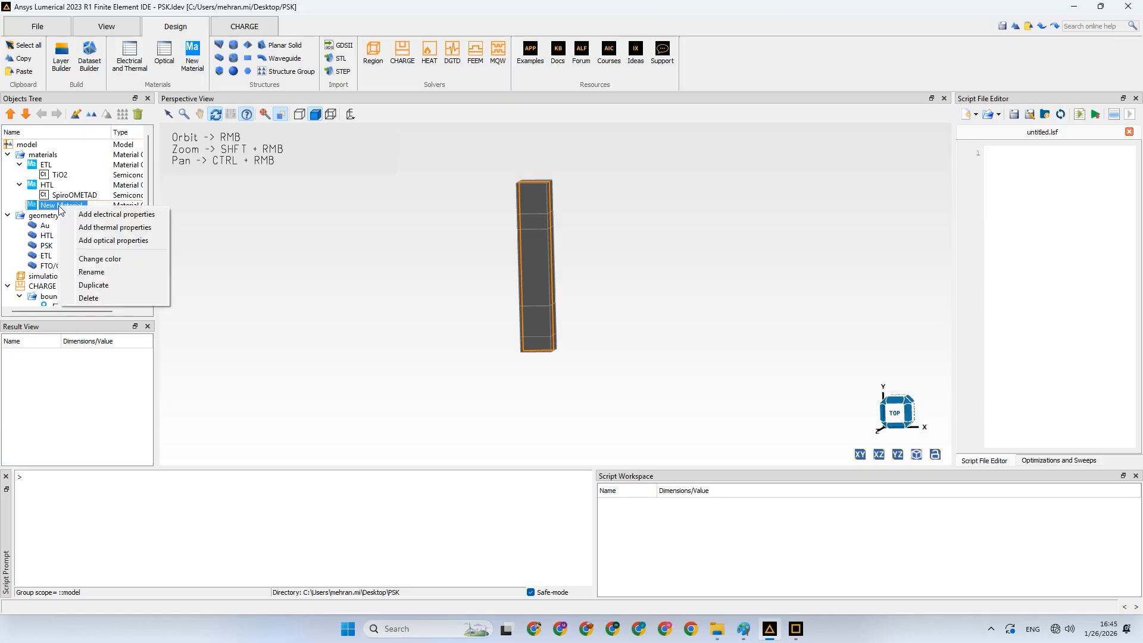
{"action": "left_click", "coordinate": [80, 212]}
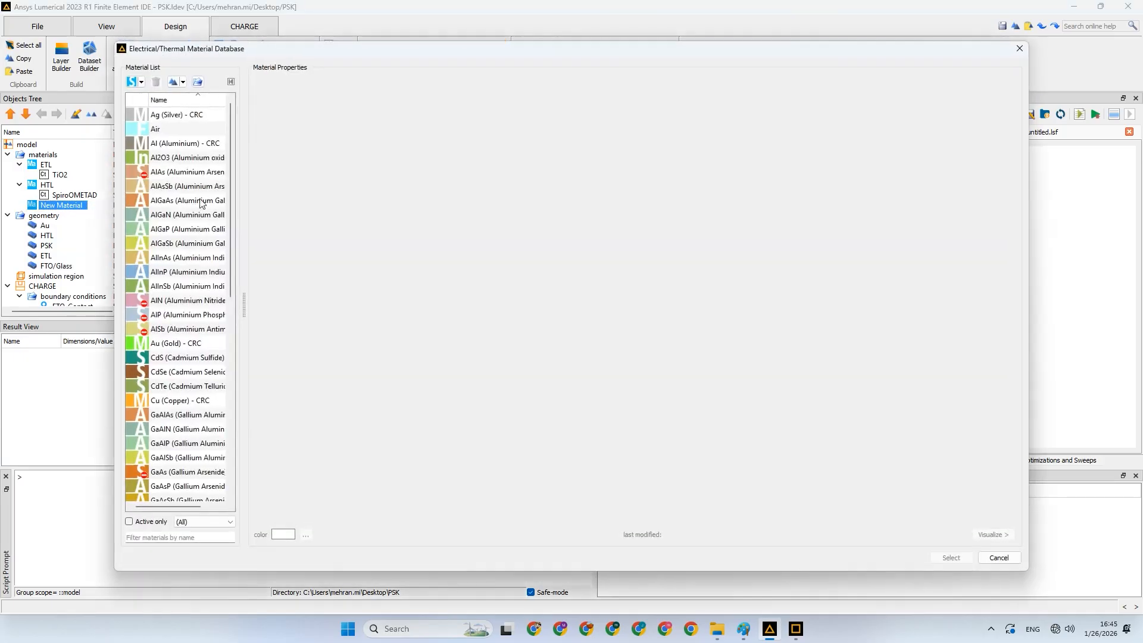
{"action": "scroll", "coordinate": [208, 291], "scroll_direction": "down", "scroll_amount": 3}
{"action": "scroll", "coordinate": [205, 357], "scroll_direction": "down", "scroll_amount": 5}
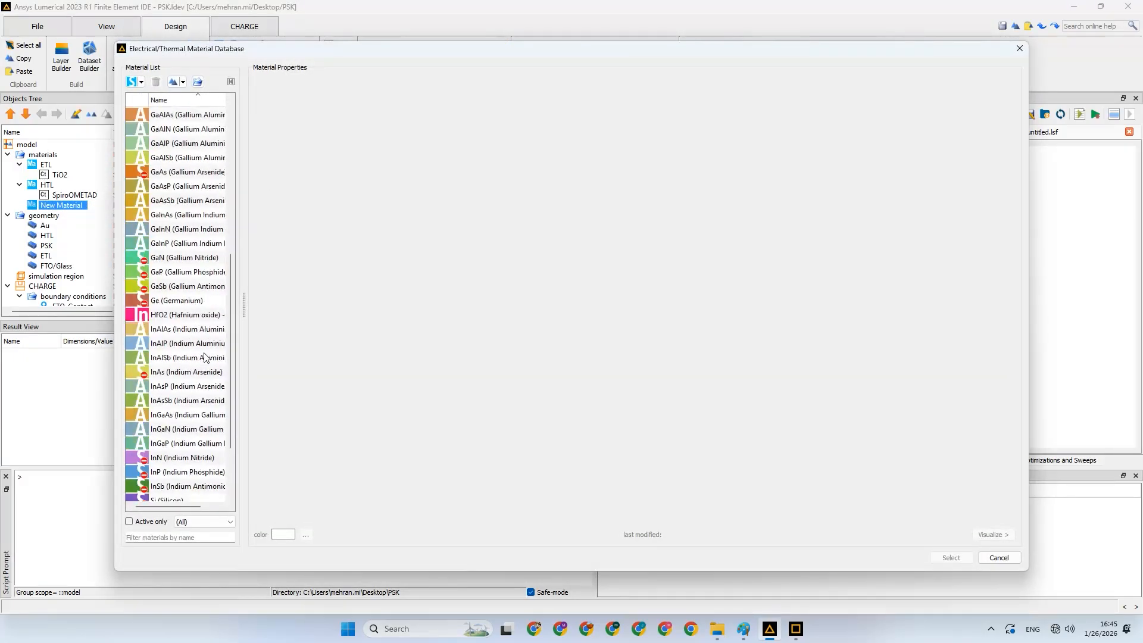
{"action": "scroll", "coordinate": [205, 357], "scroll_direction": "up", "scroll_amount": 3}
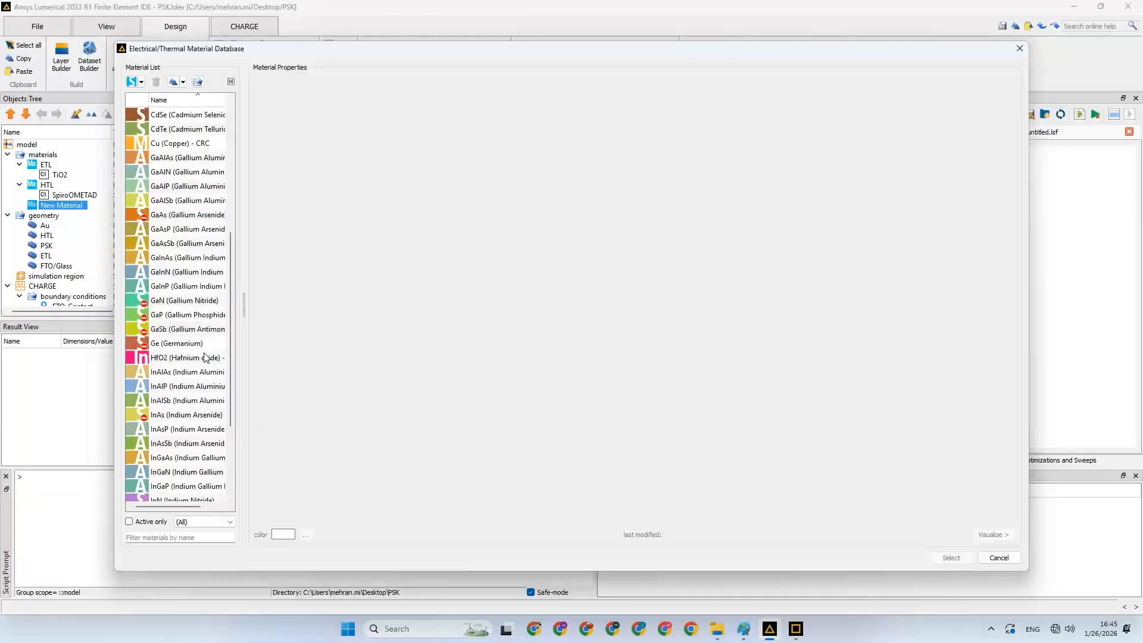
{"action": "scroll", "coordinate": [205, 357], "scroll_direction": "up", "scroll_amount": 1}
{"action": "left_click", "coordinate": [178, 172]}
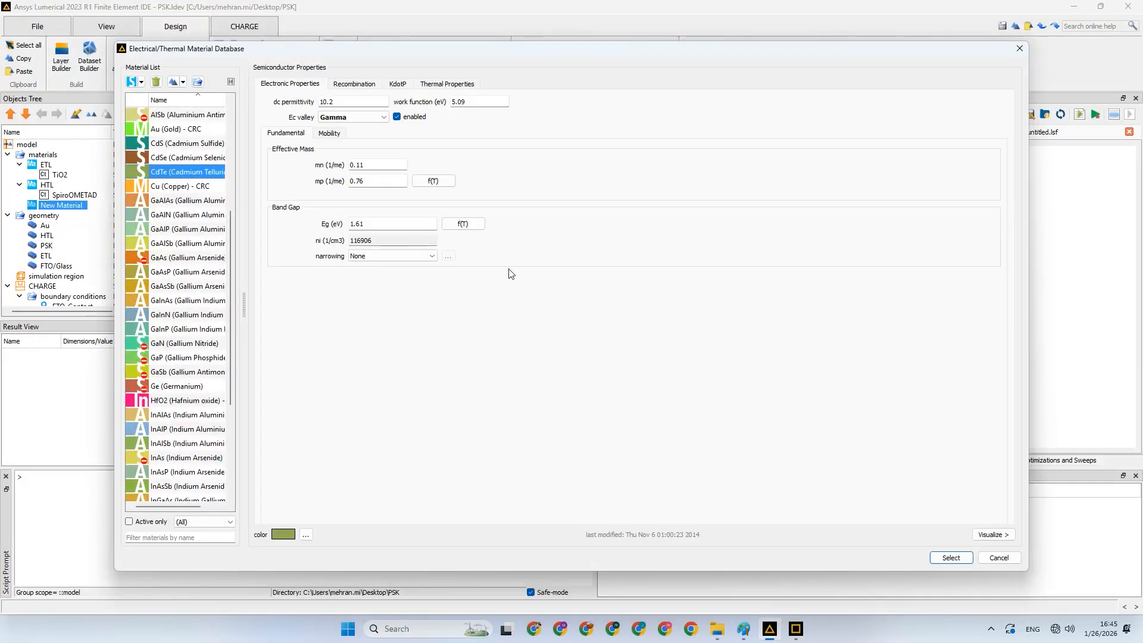
{"action": "left_click", "coordinate": [951, 558]}
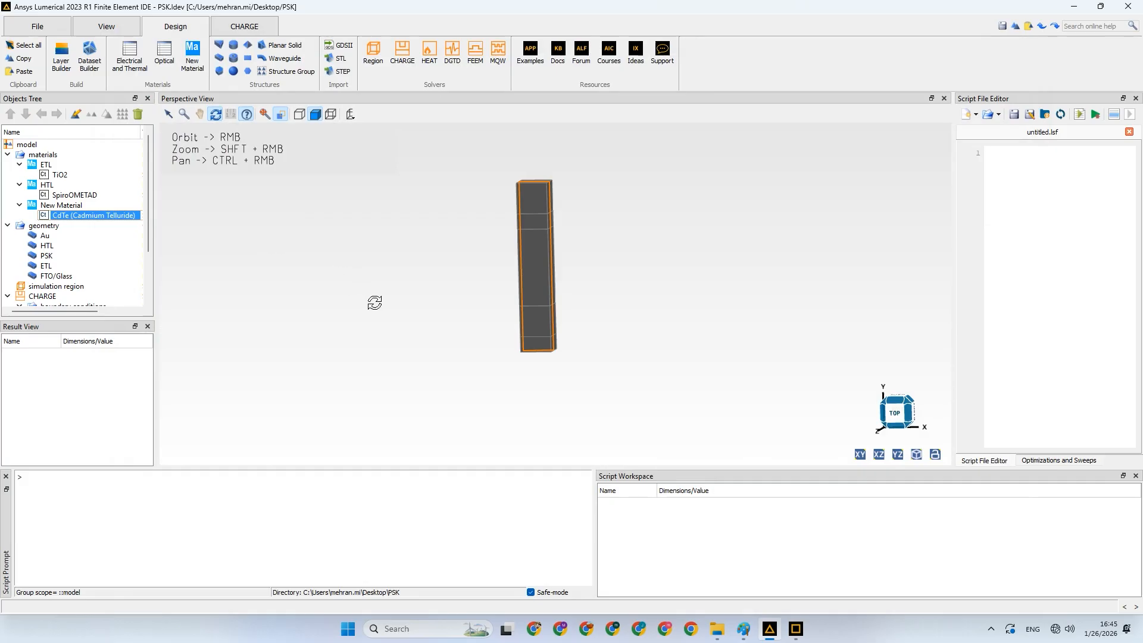
Rename the CdTe (Cadmium Telluride) entry under New Material as PSK
{"action": "right_click", "coordinate": [109, 221]}
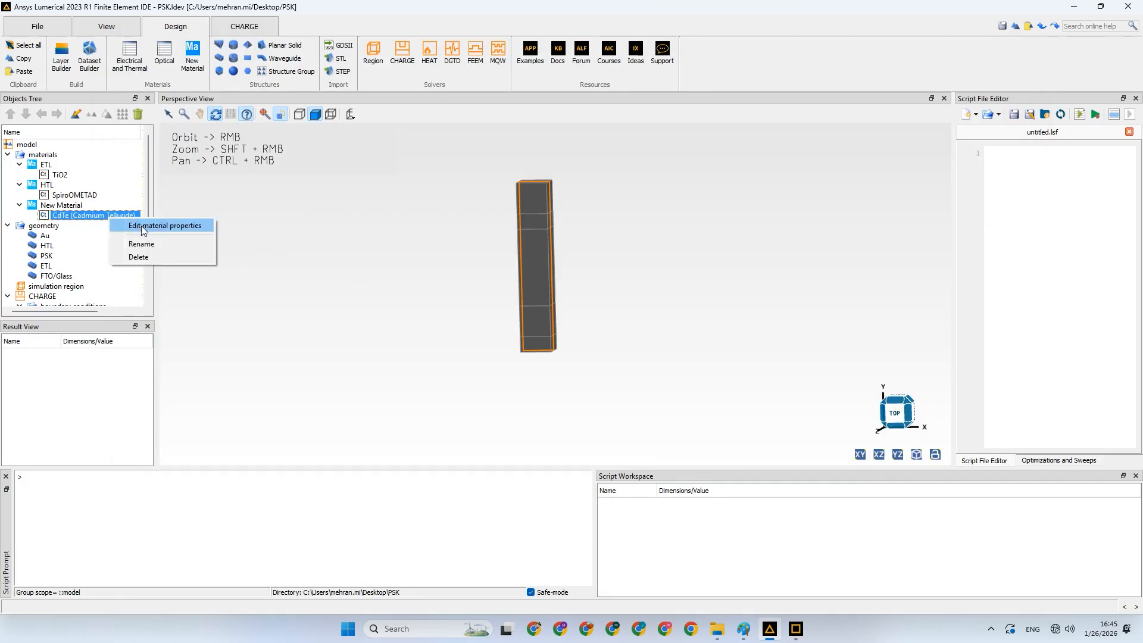
{"action": "left_click", "coordinate": [143, 243]}
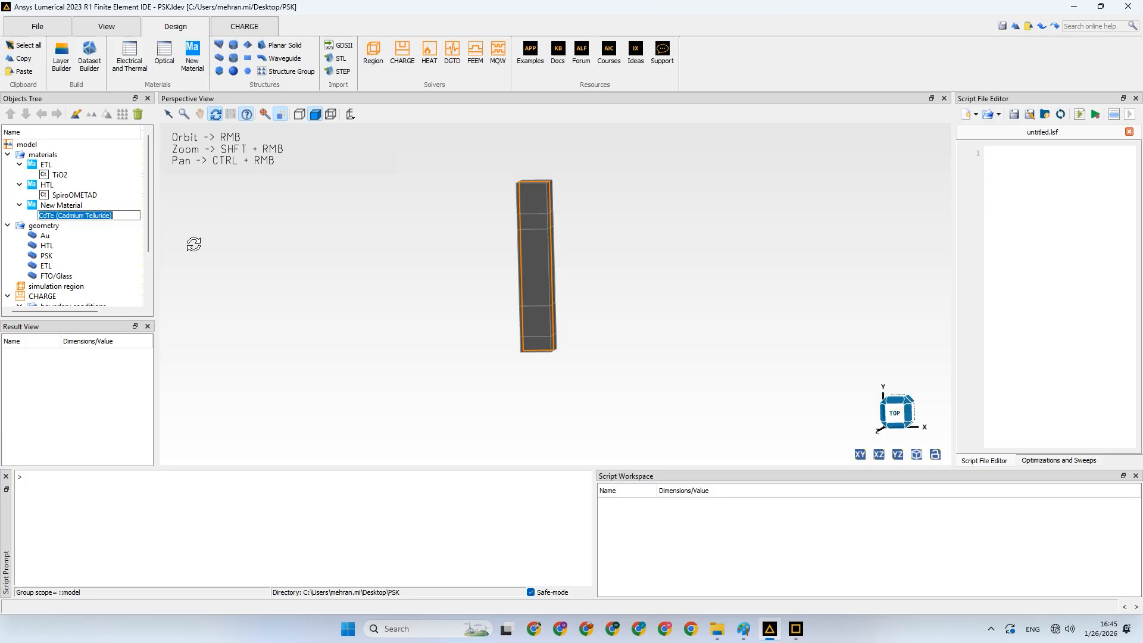
{"action": "type", "text": "p"}
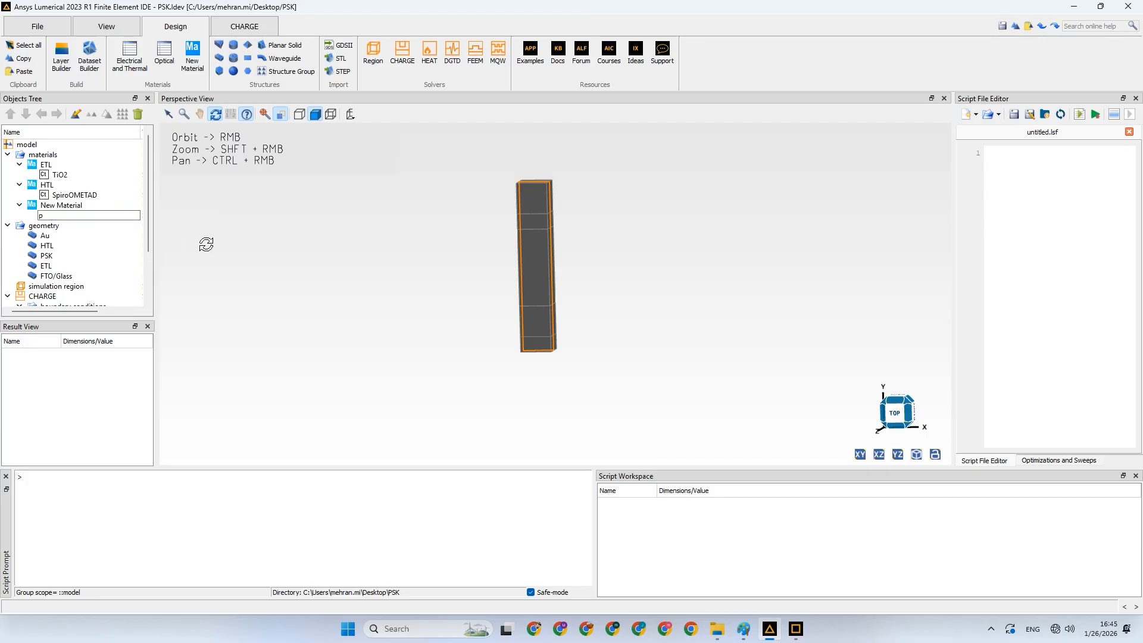
{"action": "type", "text": "PSK"}
Rename the parent New Material, which holds the PSK entry, as PSK
{"action": "left_click", "coordinate": [72, 207]}
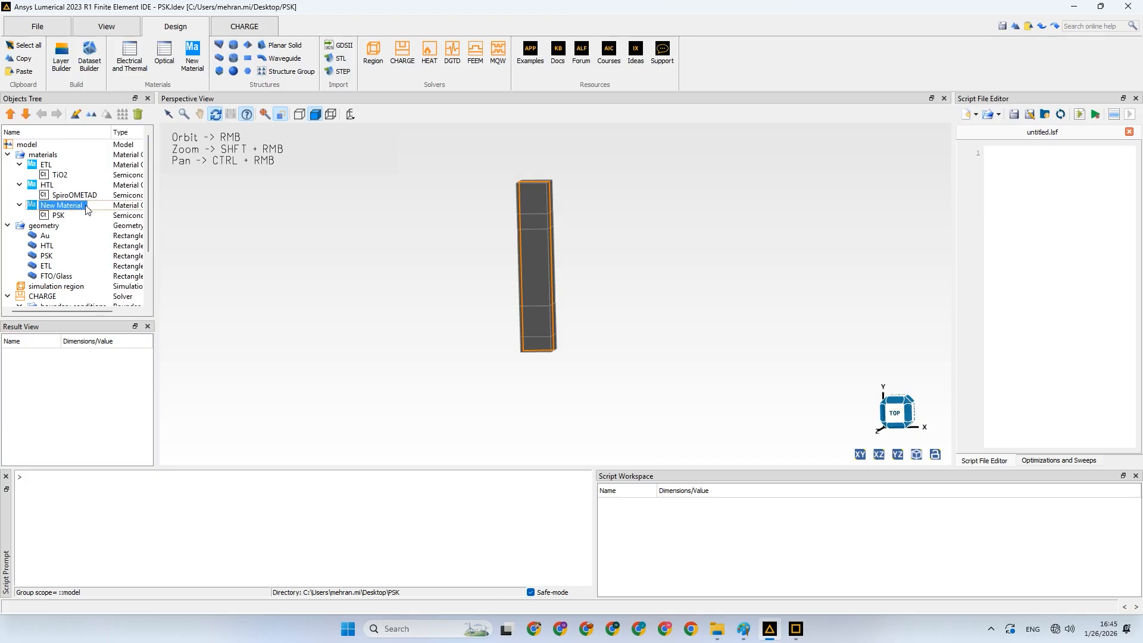
{"action": "left_click", "coordinate": [81, 206]}
{"action": "type", "text": "PSK"}
{"action": "key", "text": "Return"}
Create another new material and add the Au (Gold) - CRC electrical properties to it from the material database
{"action": "scroll", "coordinate": [51, 249], "scroll_direction": "down", "scroll_amount": 2}
{"action": "scroll", "coordinate": [50, 249], "scroll_direction": "up", "scroll_amount": 2}
{"action": "left_click", "coordinate": [46, 156]}
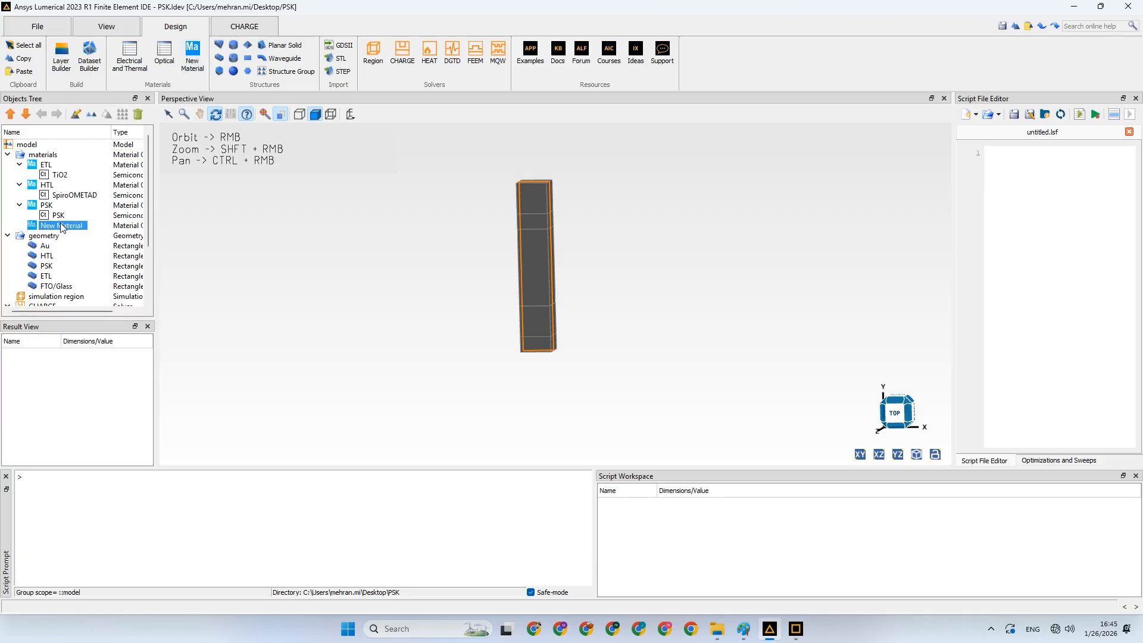
{"action": "right_click", "coordinate": [63, 228]}
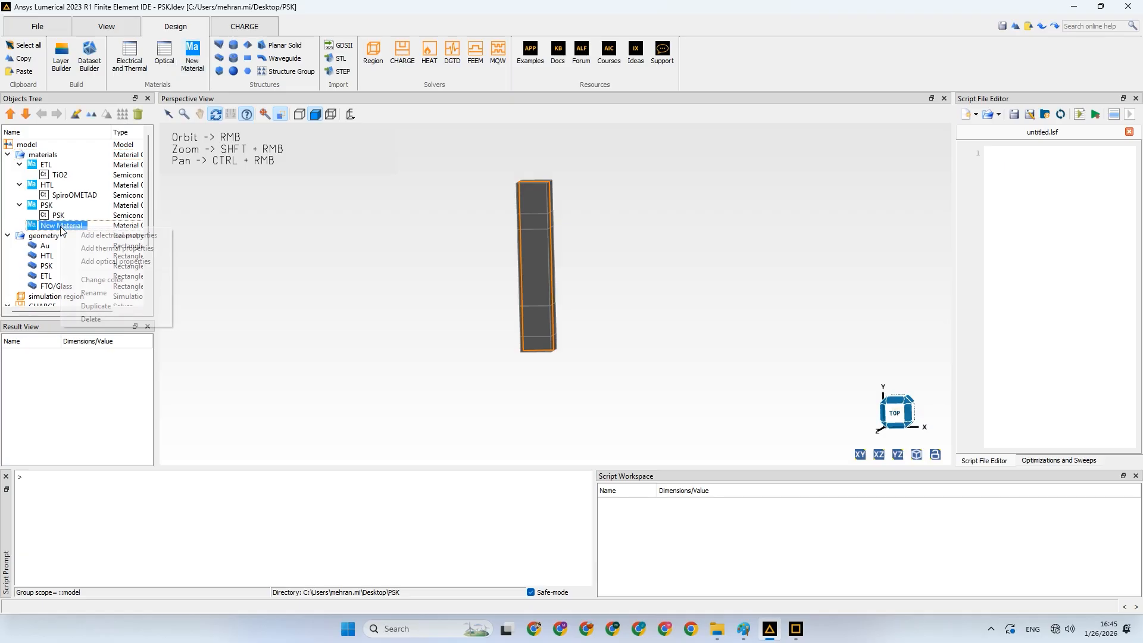
{"action": "left_click", "coordinate": [92, 236]}
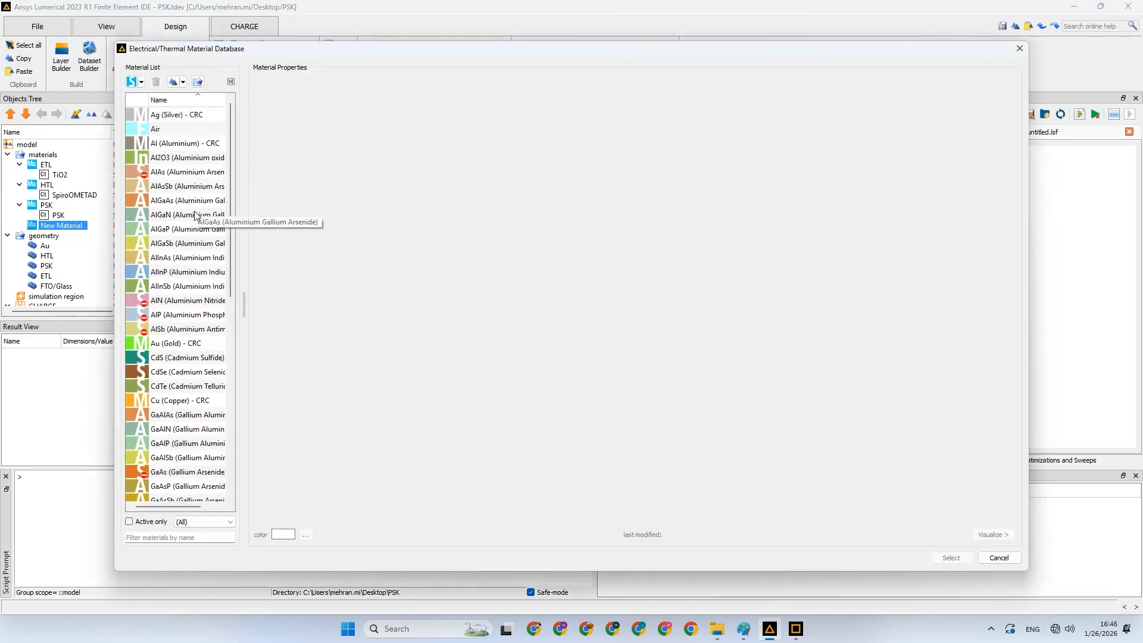
{"action": "left_click", "coordinate": [188, 344]}
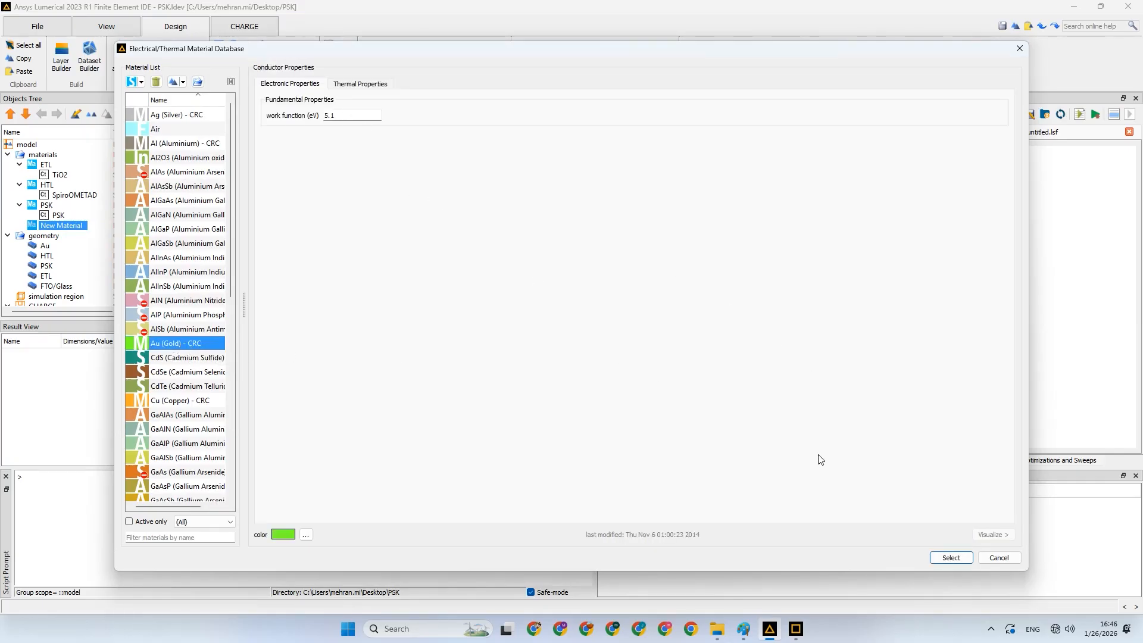
{"action": "left_click", "coordinate": [951, 558]}
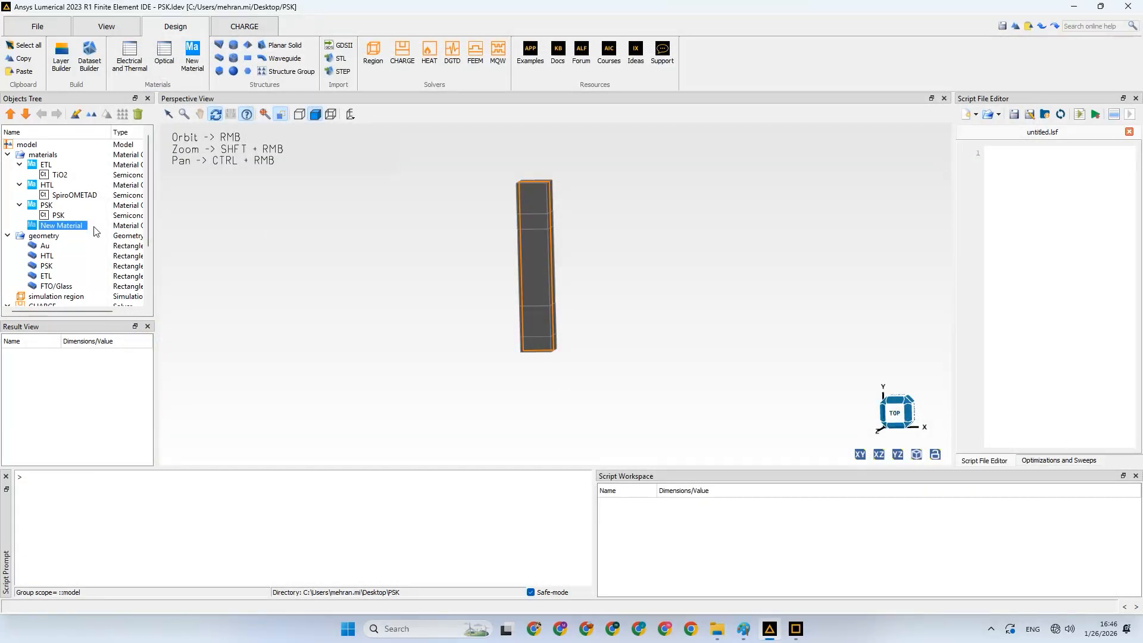
Rename New Material, which holds the Au (Gold) - CRC properties, as Au
{"action": "left_click", "coordinate": [62, 229]}
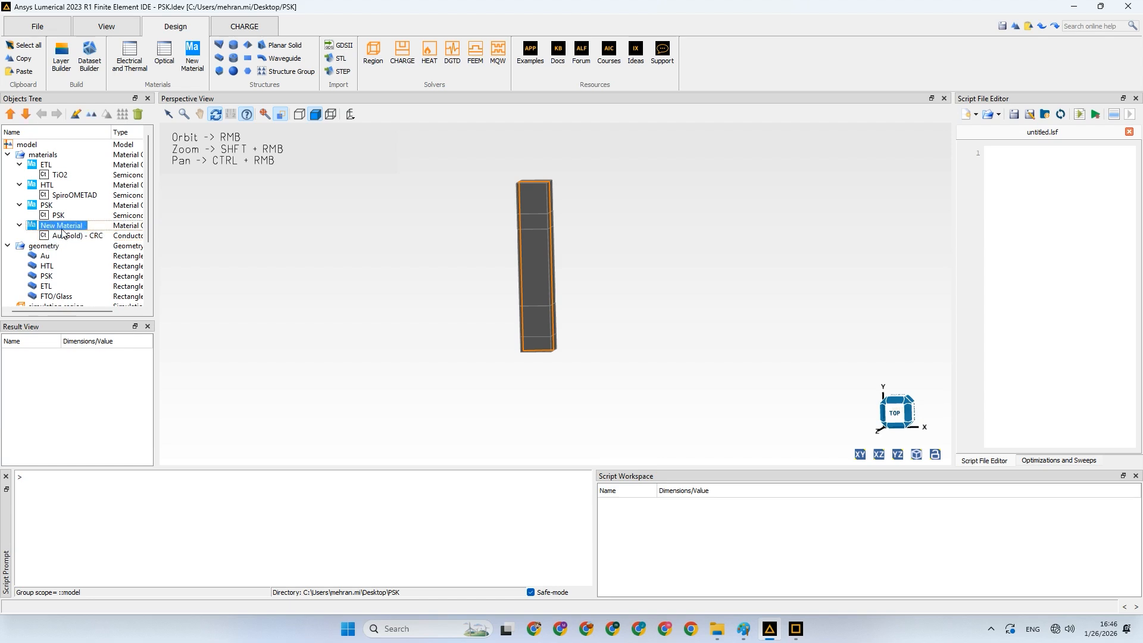
{"action": "left_click", "coordinate": [62, 230]}
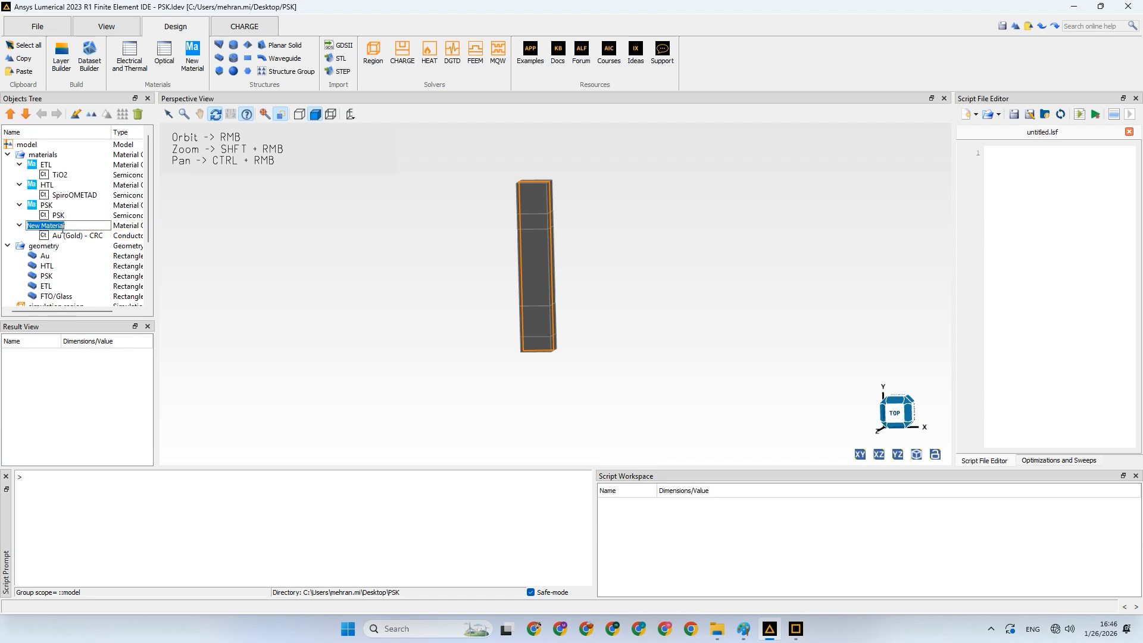
{"action": "type", "text": "Au"}
{"action": "left_click", "coordinate": [69, 241]}
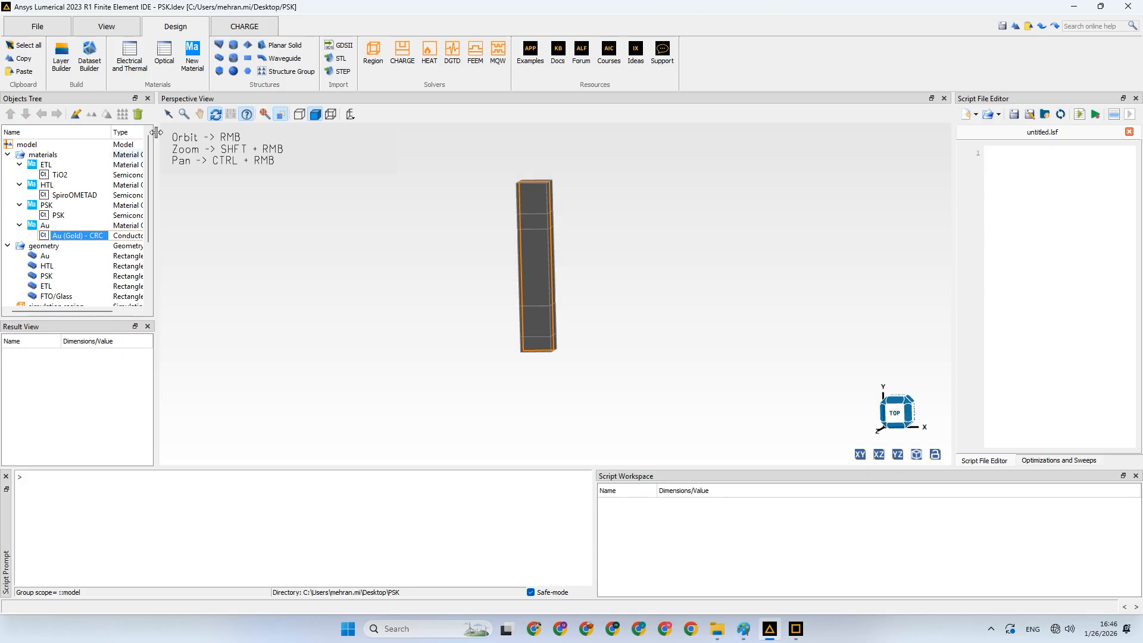
Create a new material below Au and delete the surplus New Material 1
{"action": "left_click", "coordinate": [188, 58]}
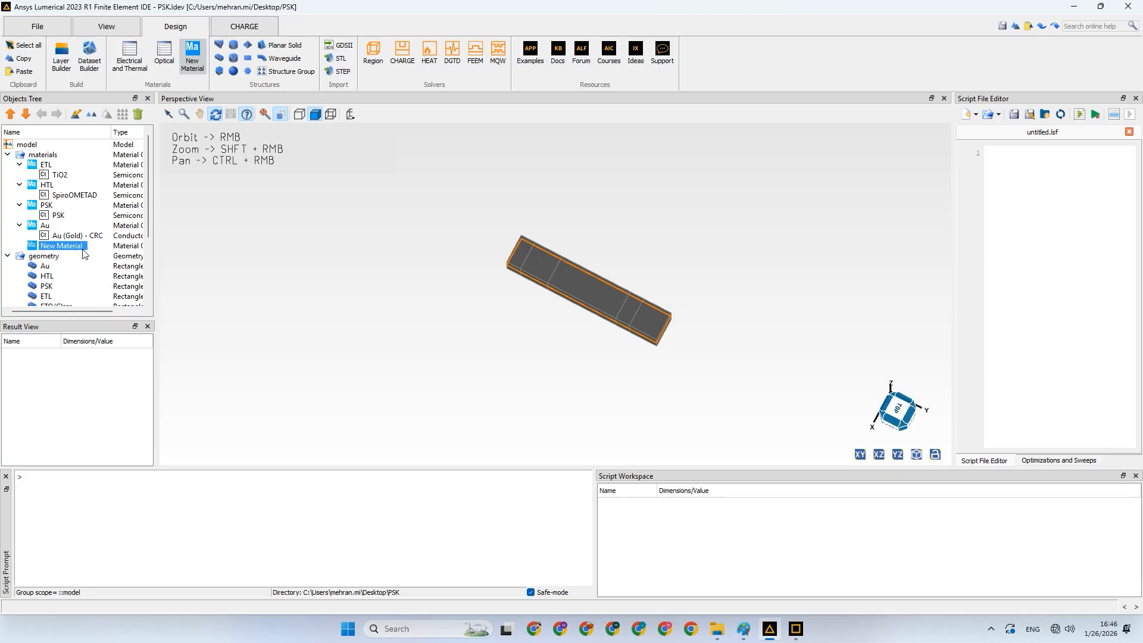
{"action": "right_click", "coordinate": [83, 250]}
{"action": "left_click", "coordinate": [67, 257]}
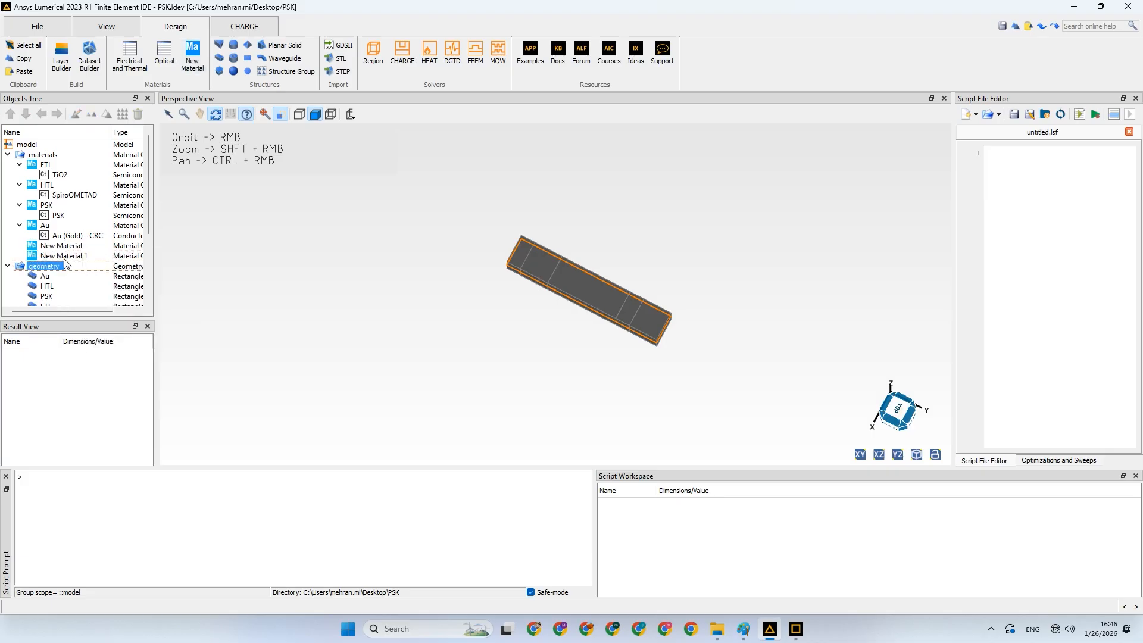
{"action": "right_click", "coordinate": [66, 261]}
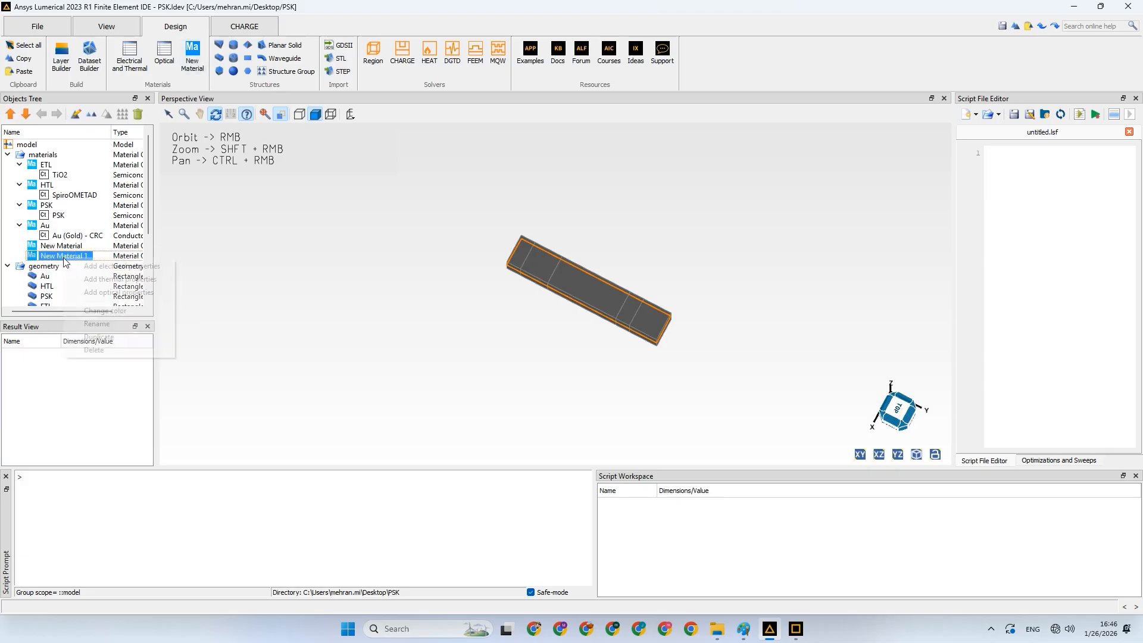
{"action": "left_click", "coordinate": [127, 346]}
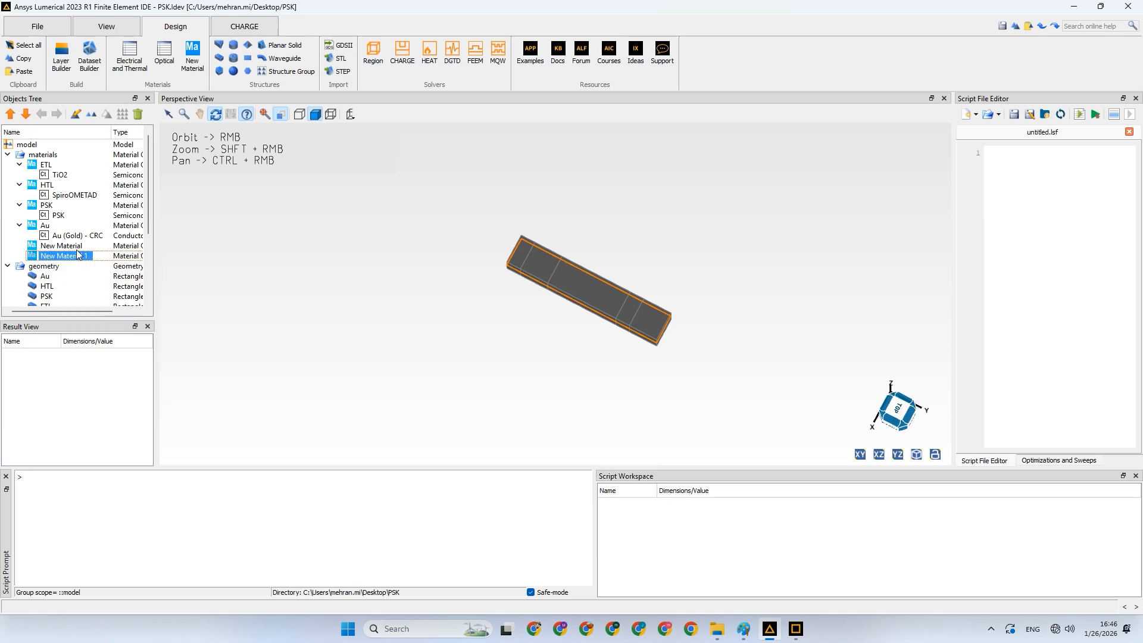
{"action": "key", "text": "Delete"}
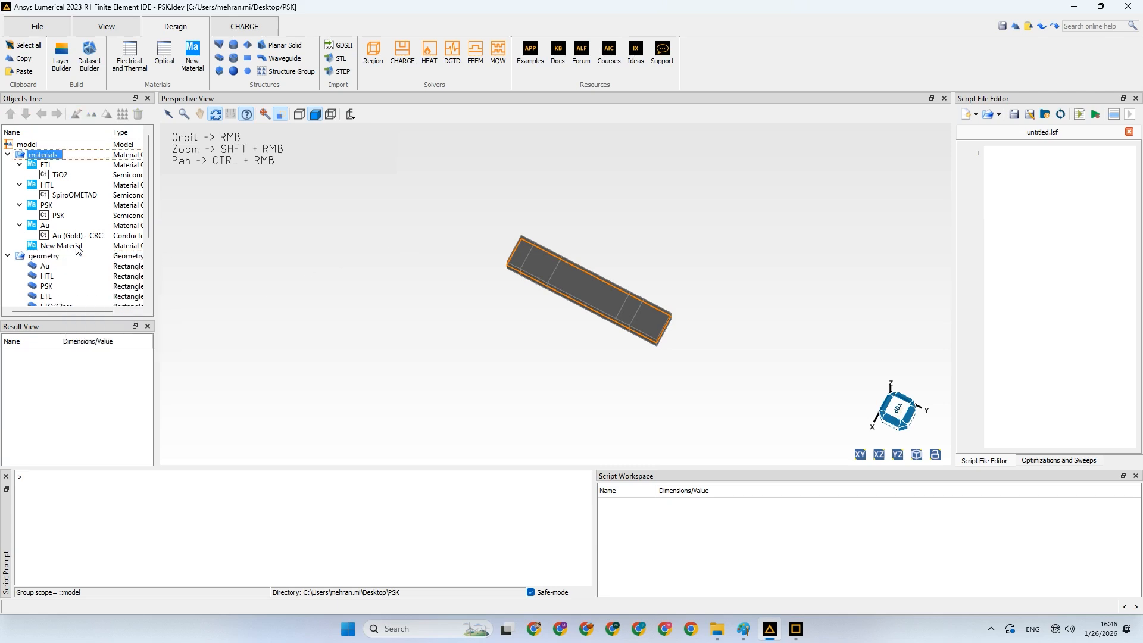
Add the SiO2 (Glass) - Sze electrical properties from the material database to New Material
{"action": "left_click", "coordinate": [63, 247]}
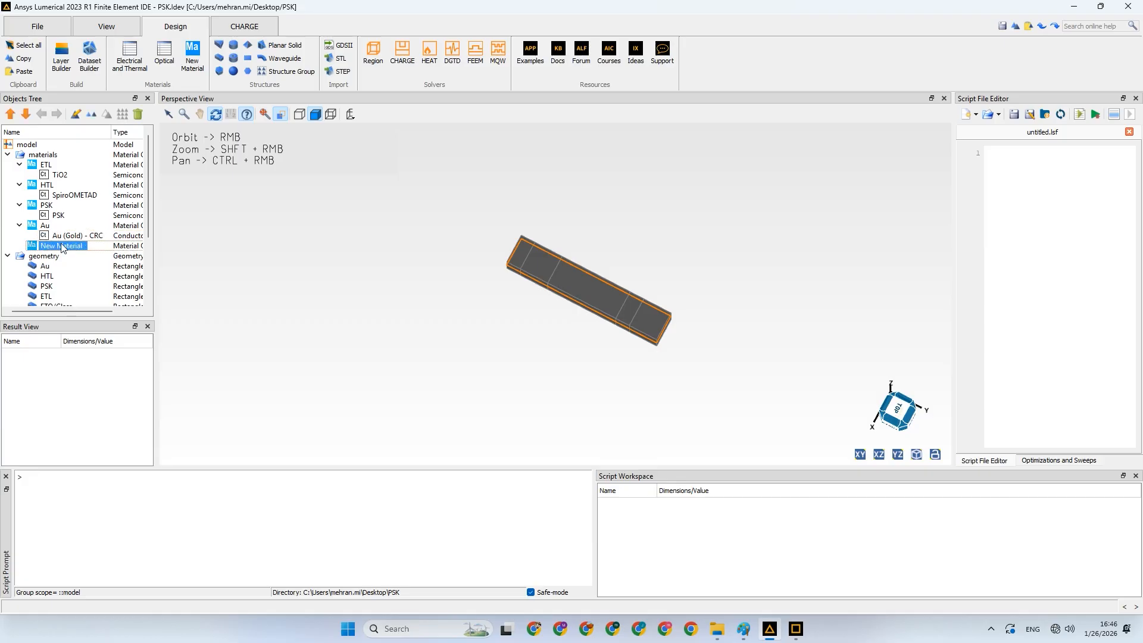
{"action": "right_click", "coordinate": [62, 245]}
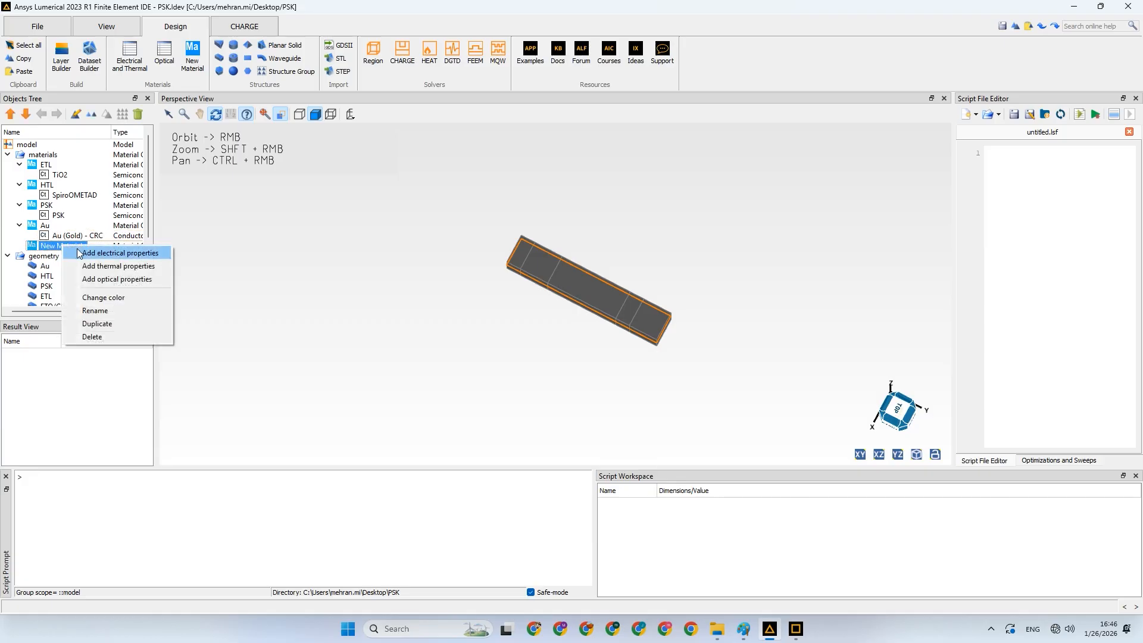
{"action": "left_click", "coordinate": [80, 252]}
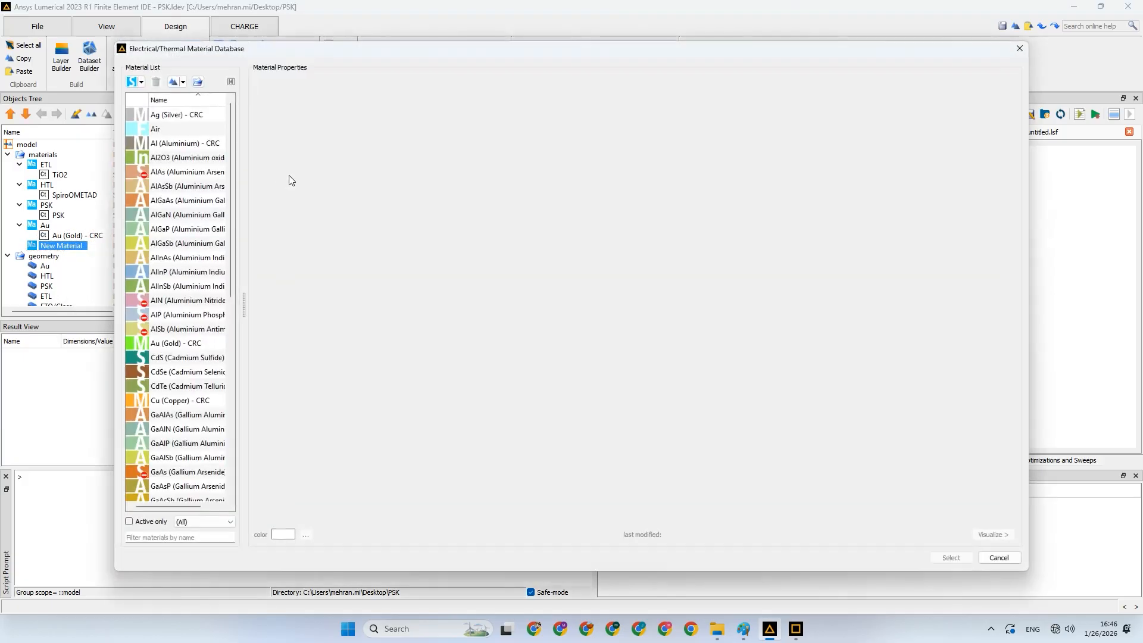
{"action": "scroll", "coordinate": [206, 201], "scroll_direction": "down", "scroll_amount": 9}
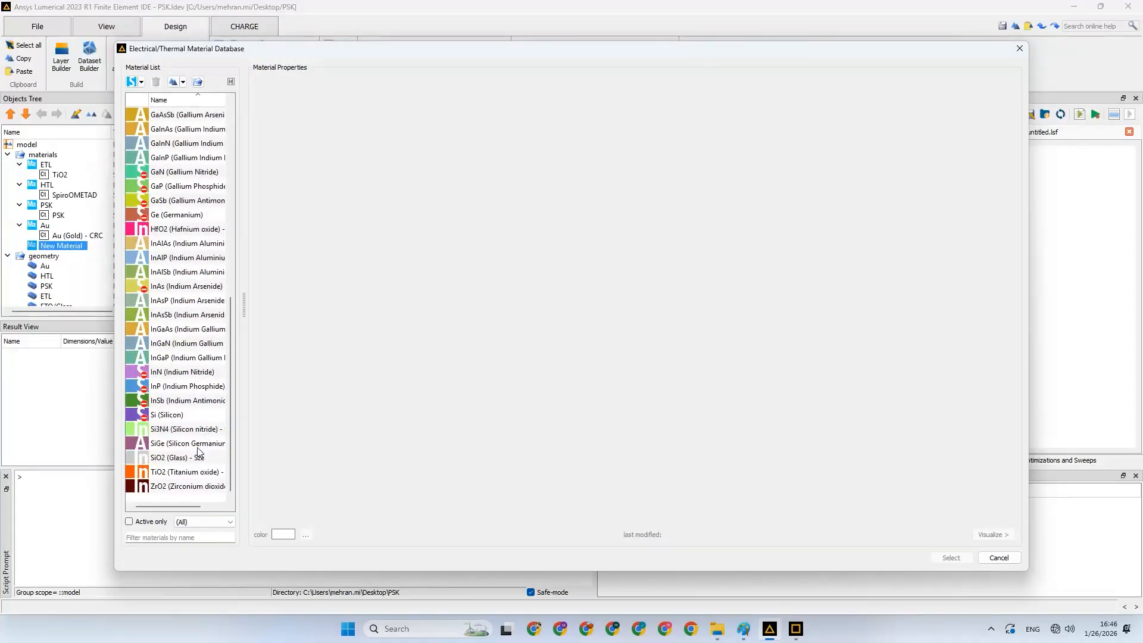
{"action": "left_click", "coordinate": [182, 459]}
{"action": "scroll", "coordinate": [181, 459], "scroll_direction": "up", "scroll_amount": 1}
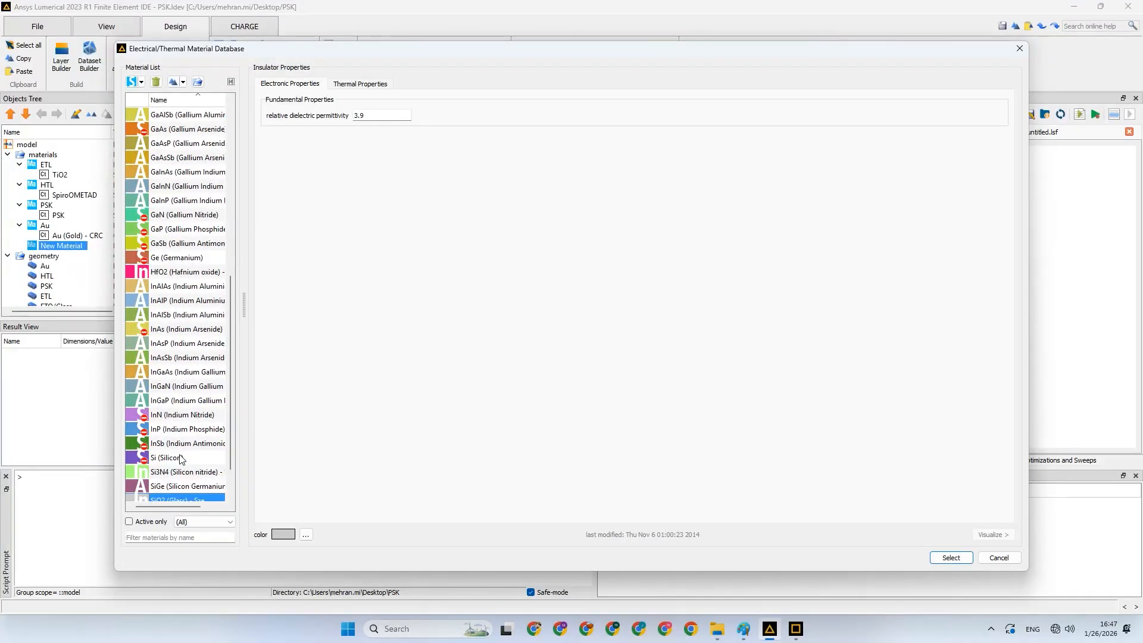
{"action": "scroll", "coordinate": [181, 459], "scroll_direction": "up", "scroll_amount": 8}
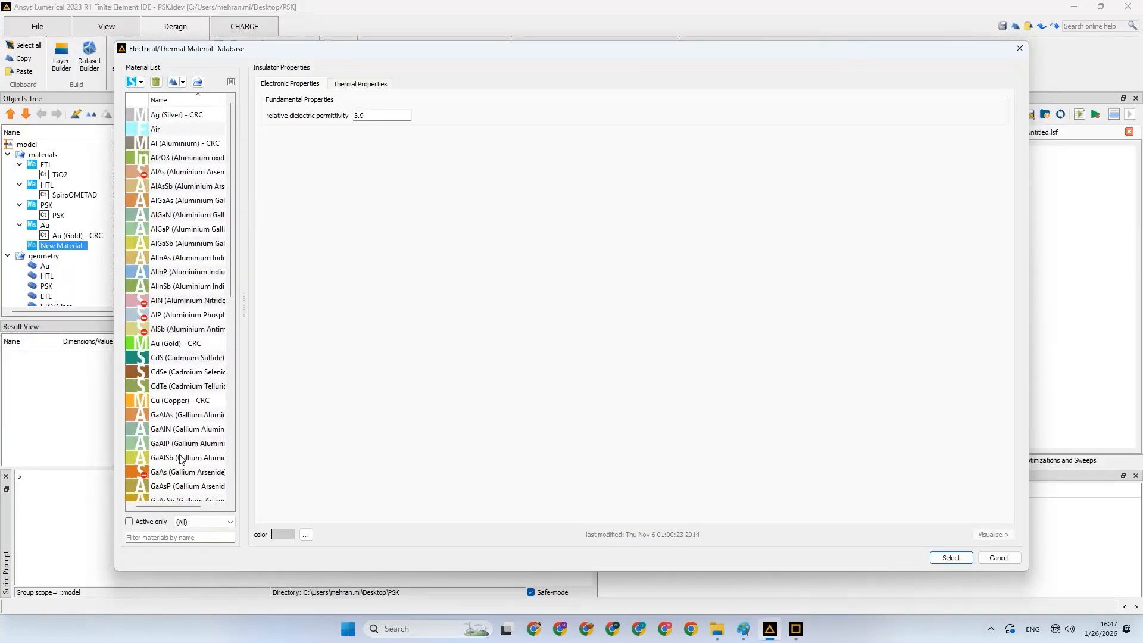
{"action": "scroll", "coordinate": [182, 458], "scroll_direction": "down", "scroll_amount": 1}
{"action": "scroll", "coordinate": [181, 458], "scroll_direction": "down", "scroll_amount": 6}
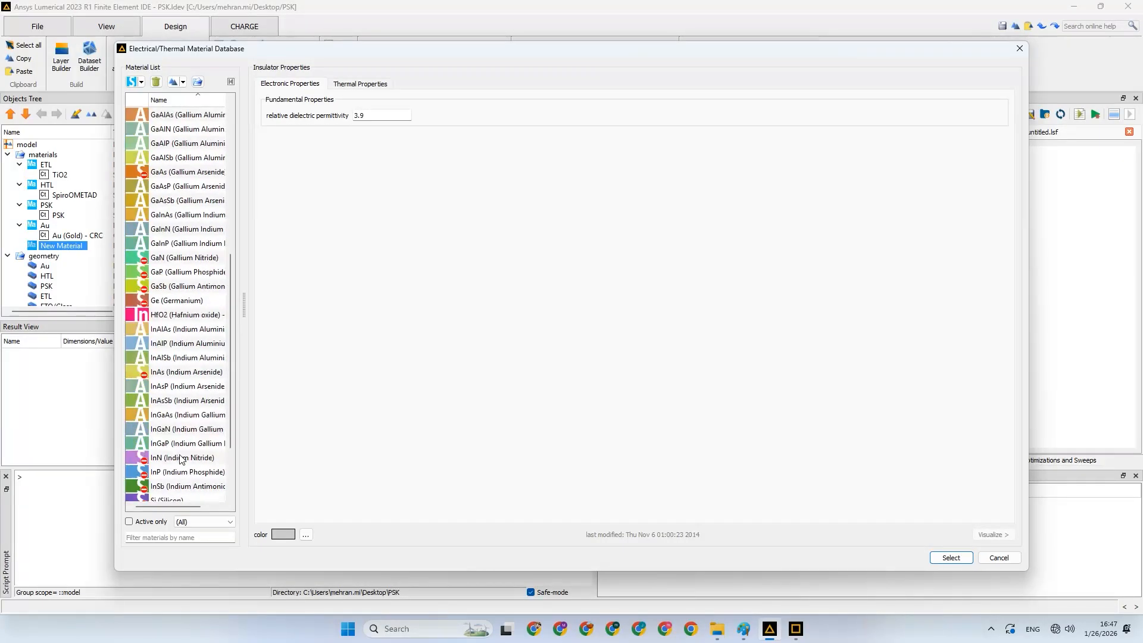
{"action": "scroll", "coordinate": [181, 459], "scroll_direction": "down", "scroll_amount": 2}
{"action": "left_click", "coordinate": [182, 458]}
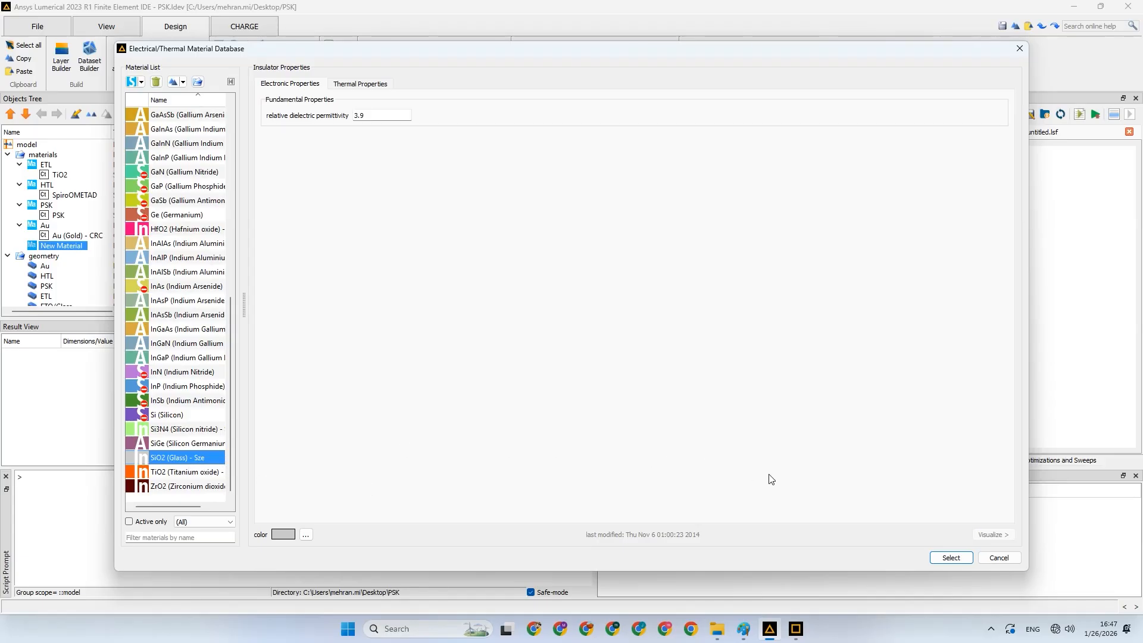
{"action": "left_click", "coordinate": [952, 558]}
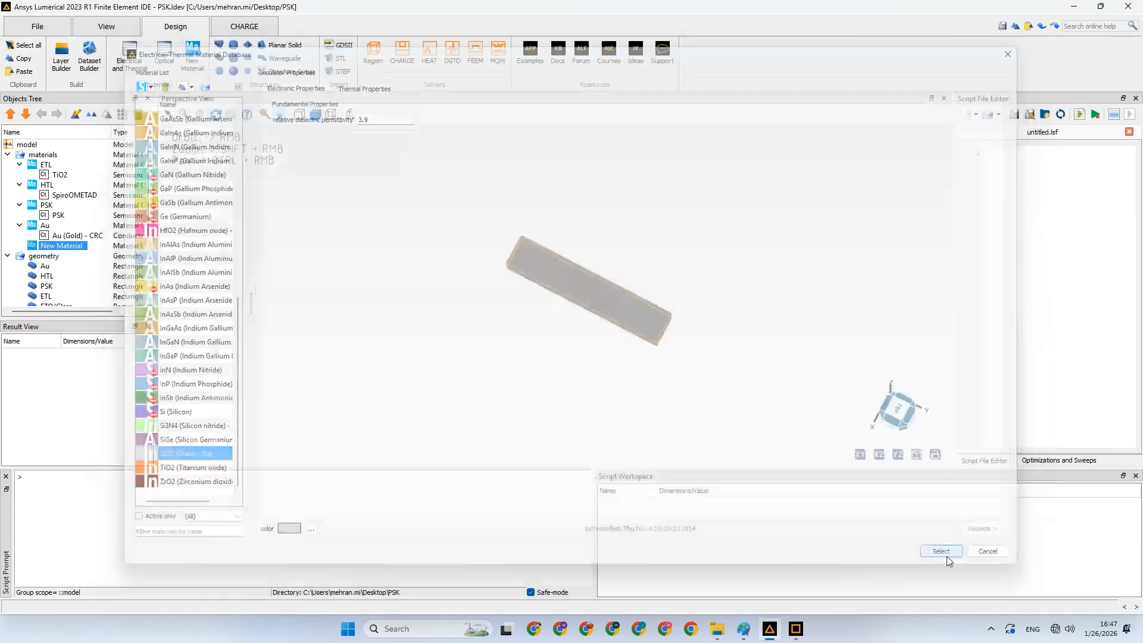
{"action": "left_click", "coordinate": [64, 246]}
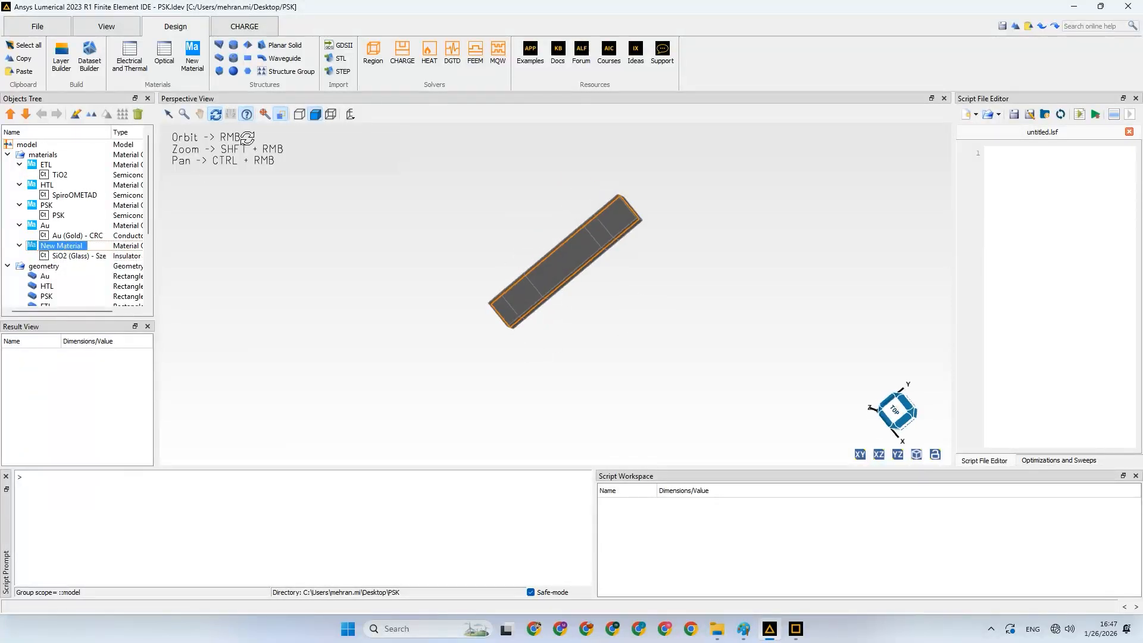
{"action": "right_click_drag", "start_coordinate": [247, 139], "coordinate": [253, 250]}
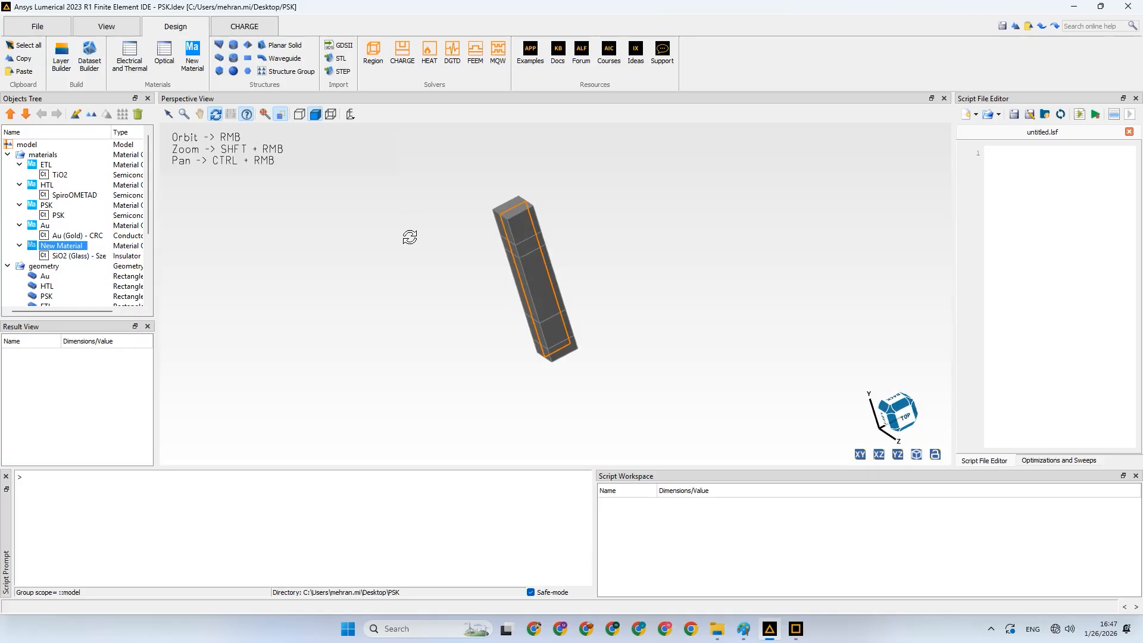
Rename New Material, which holds the SiO2 (Glass) - Sze properties, as Glass
{"action": "right_click_drag", "start_coordinate": [410, 237], "coordinate": [409, 206]}
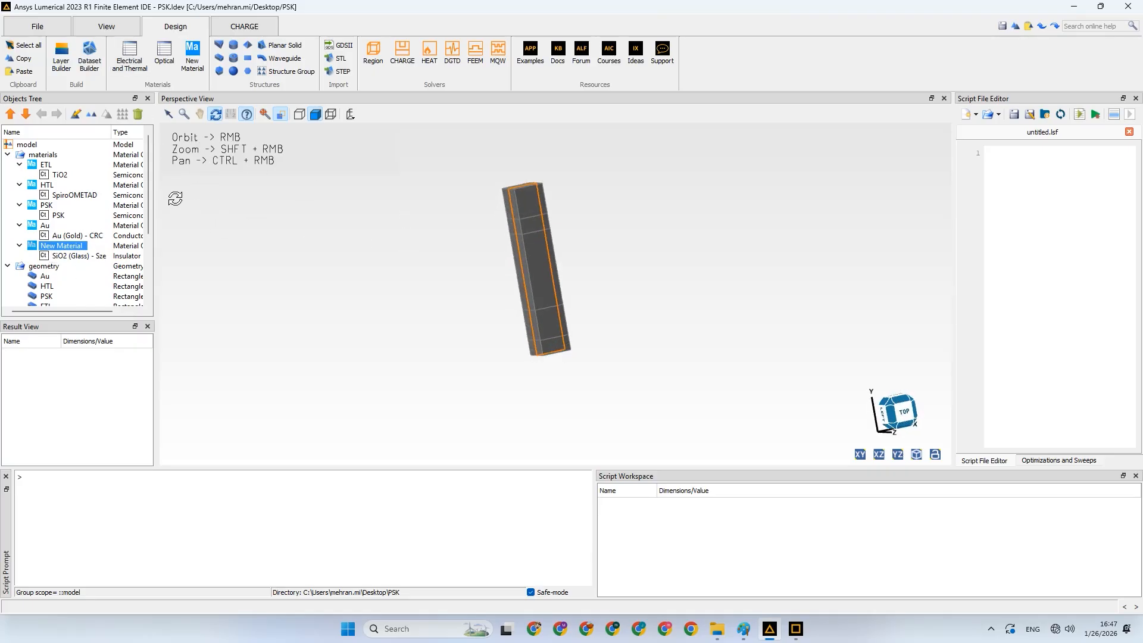
{"action": "left_click", "coordinate": [57, 249]}
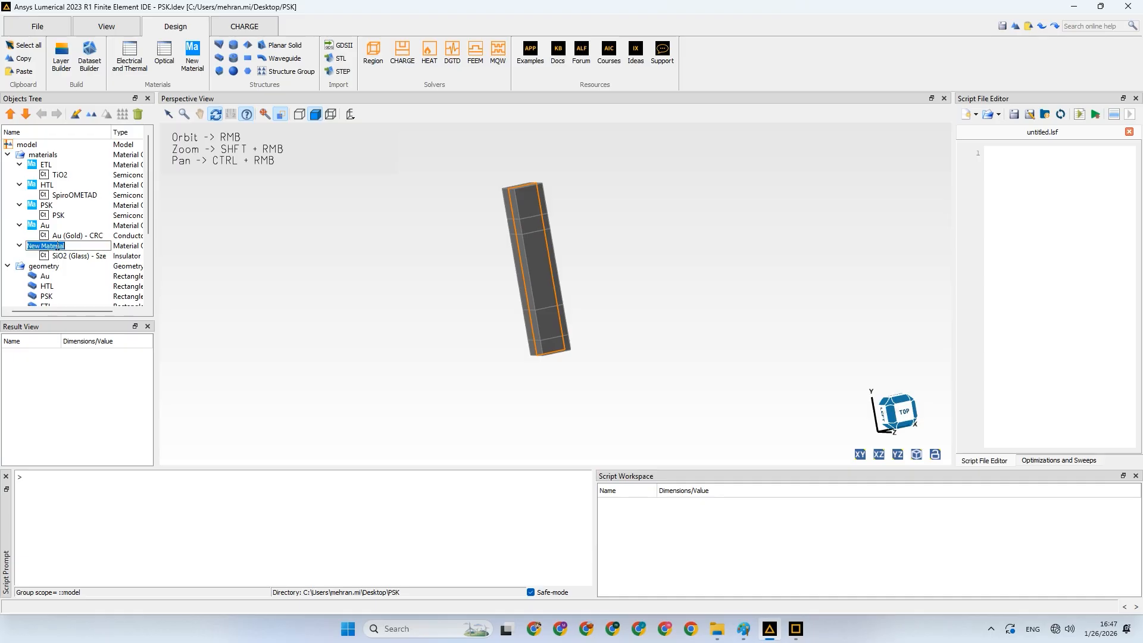
{"action": "type", "text": "glass"}
{"action": "left_click", "coordinate": [61, 260]}
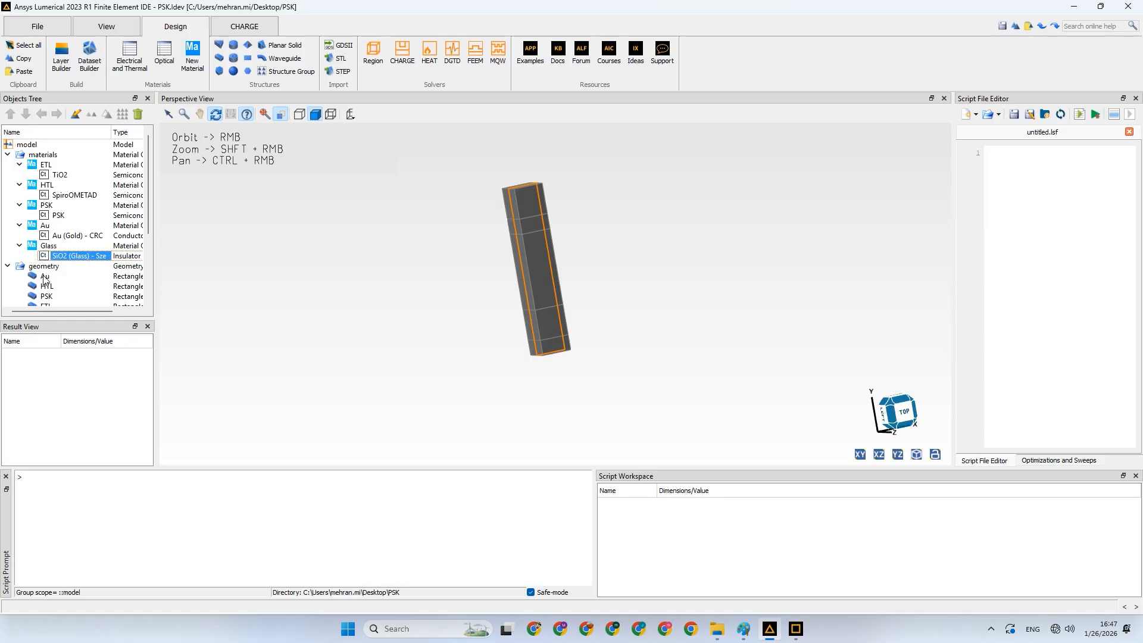
Assign the Au material to the Au rectangle in the geometry group
{"action": "scroll", "coordinate": [46, 278], "scroll_direction": "down", "scroll_amount": 2}
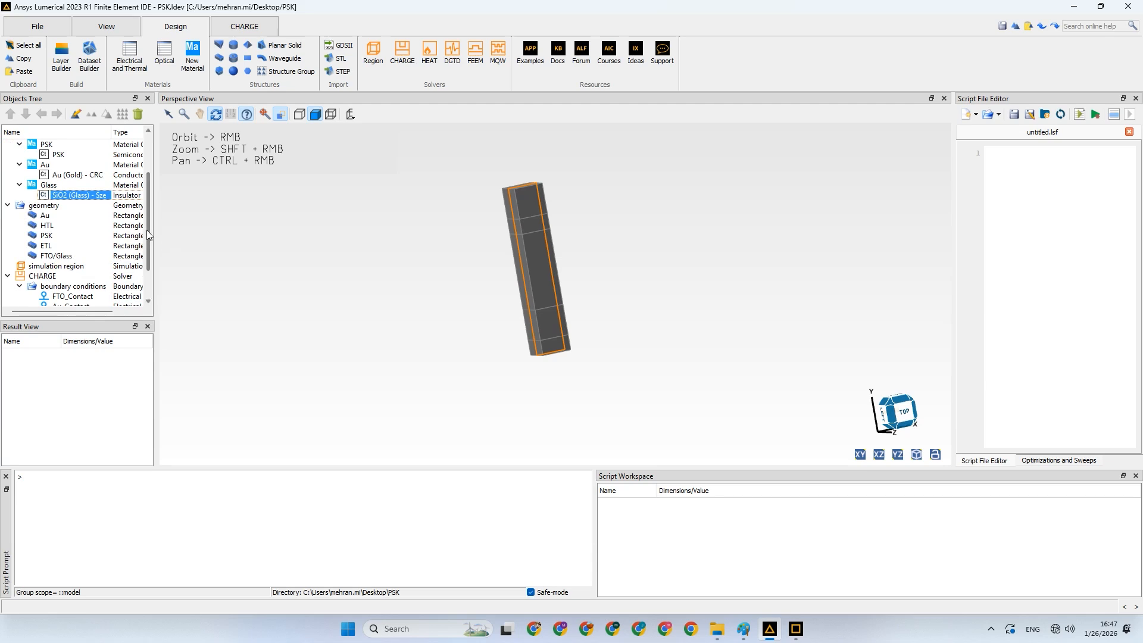
{"action": "scroll", "coordinate": [61, 190], "scroll_direction": "down", "scroll_amount": 1}
{"action": "left_click", "coordinate": [50, 189]}
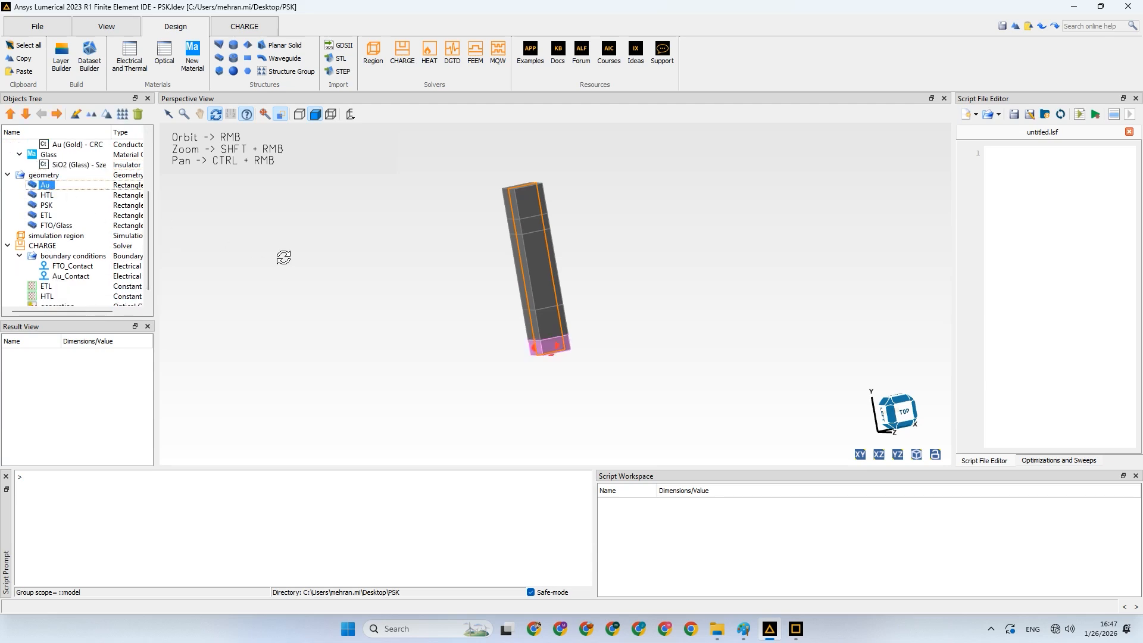
{"action": "right_click", "coordinate": [47, 186]}
{"action": "left_click", "coordinate": [71, 192]}
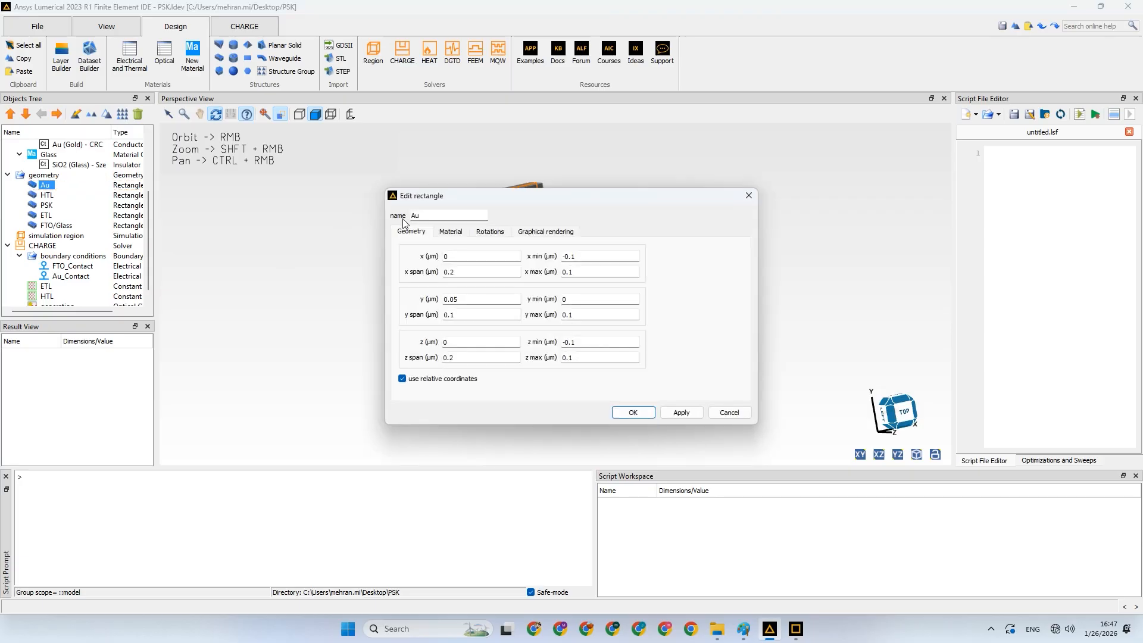
{"action": "left_click", "coordinate": [450, 231]}
{"action": "left_click", "coordinate": [444, 256]}
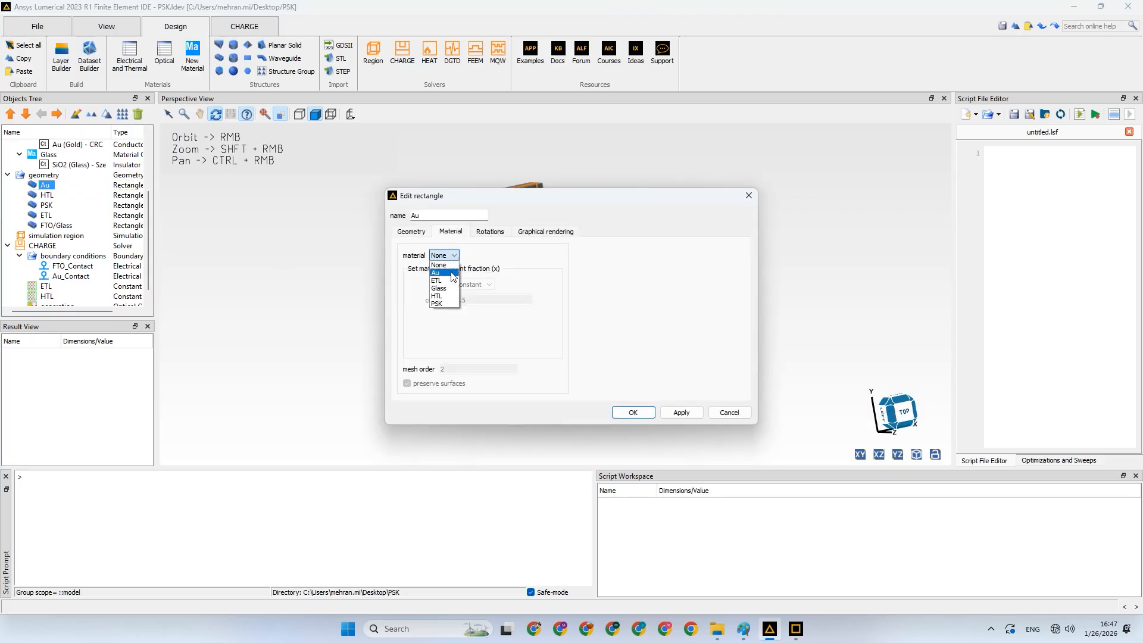
{"action": "left_click", "coordinate": [444, 271]}
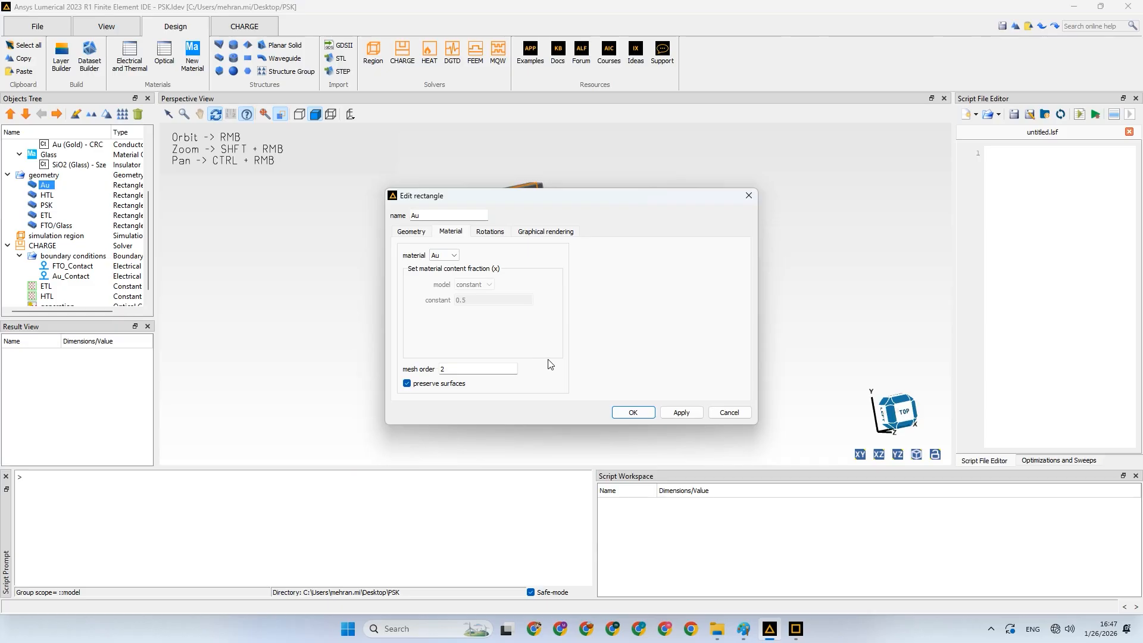
{"action": "left_click", "coordinate": [499, 234]}
{"action": "left_click", "coordinate": [524, 232]}
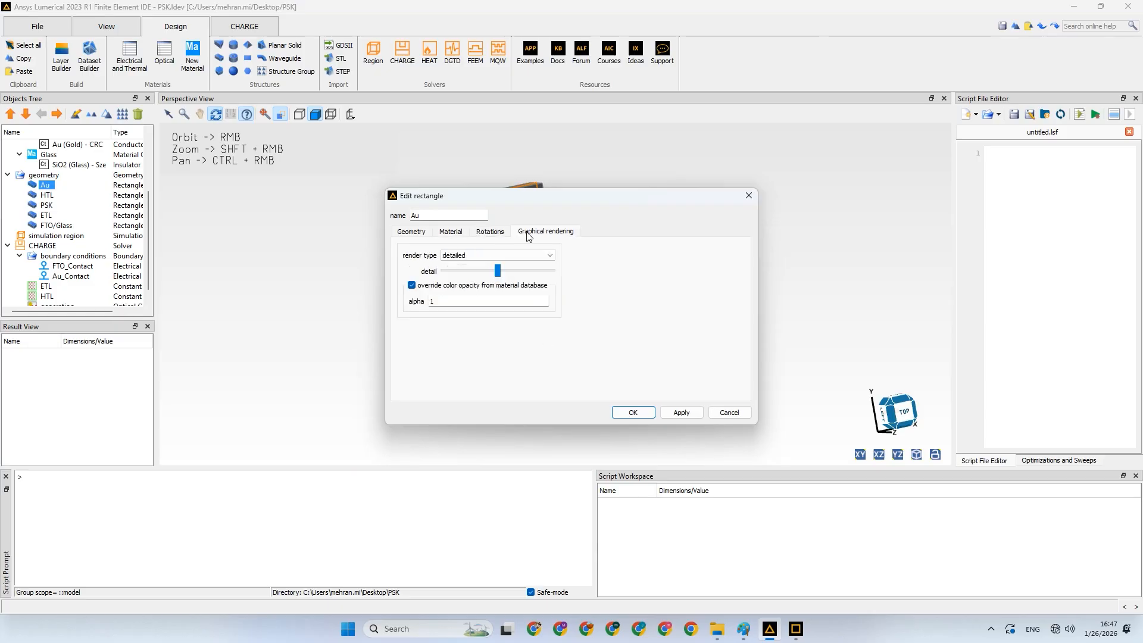
{"action": "left_click", "coordinate": [452, 232]}
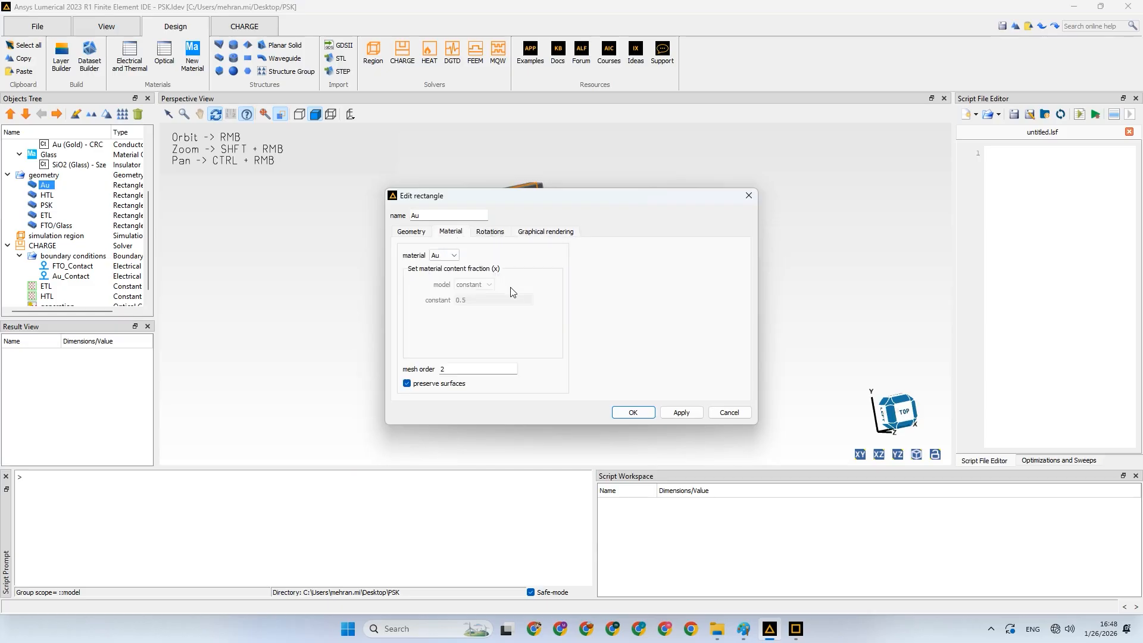
{"action": "left_click", "coordinate": [633, 413]}
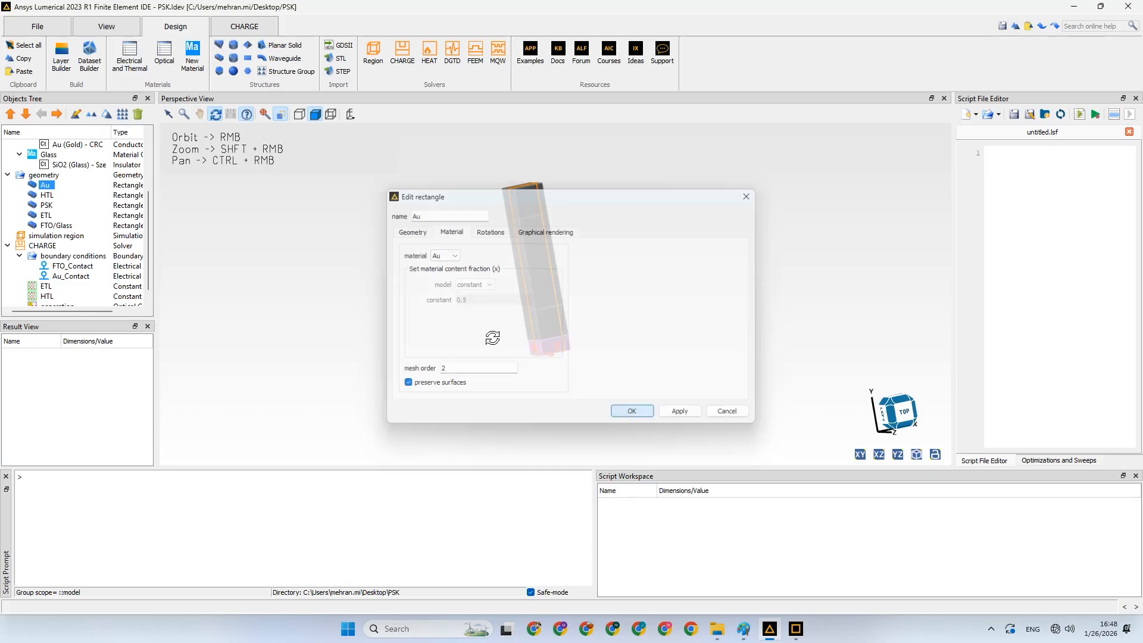
Assign the HTL material to the HTL rectangle in the geometry group
{"action": "right_click", "coordinate": [49, 196]}
{"action": "left_click", "coordinate": [64, 203]}
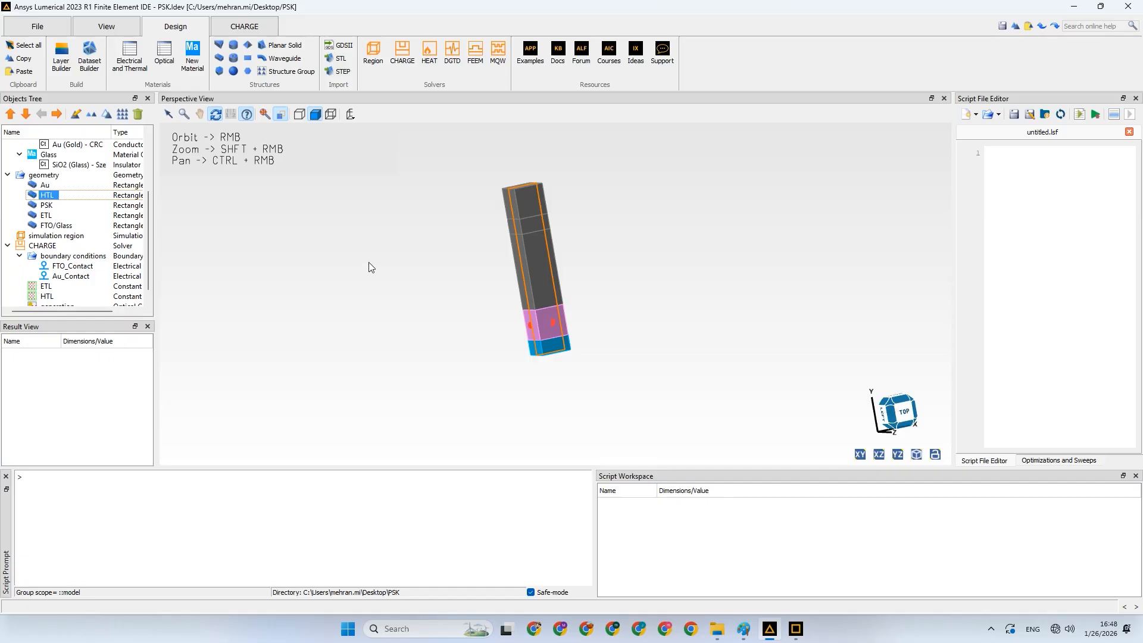
{"action": "left_click", "coordinate": [449, 232]}
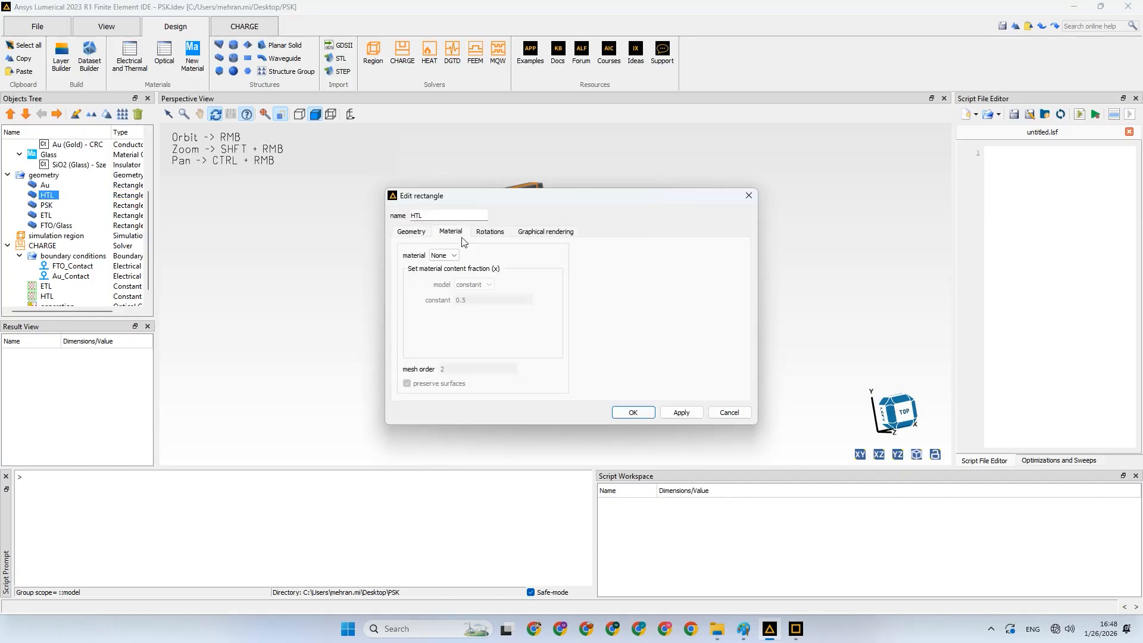
{"action": "left_click", "coordinate": [445, 255]}
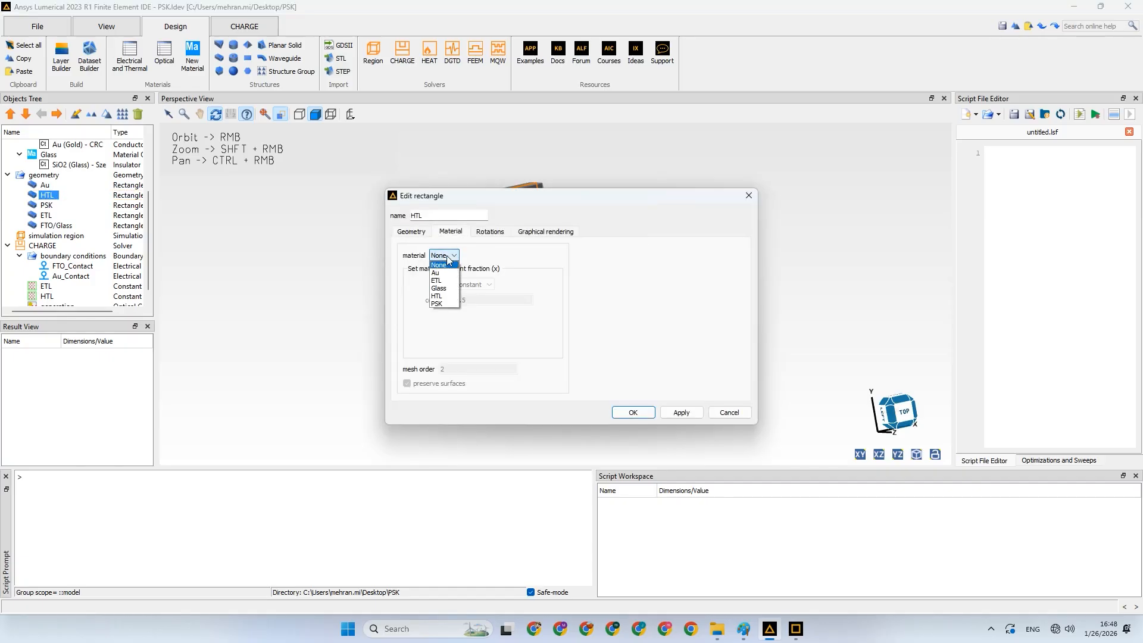
{"action": "left_click", "coordinate": [450, 296]}
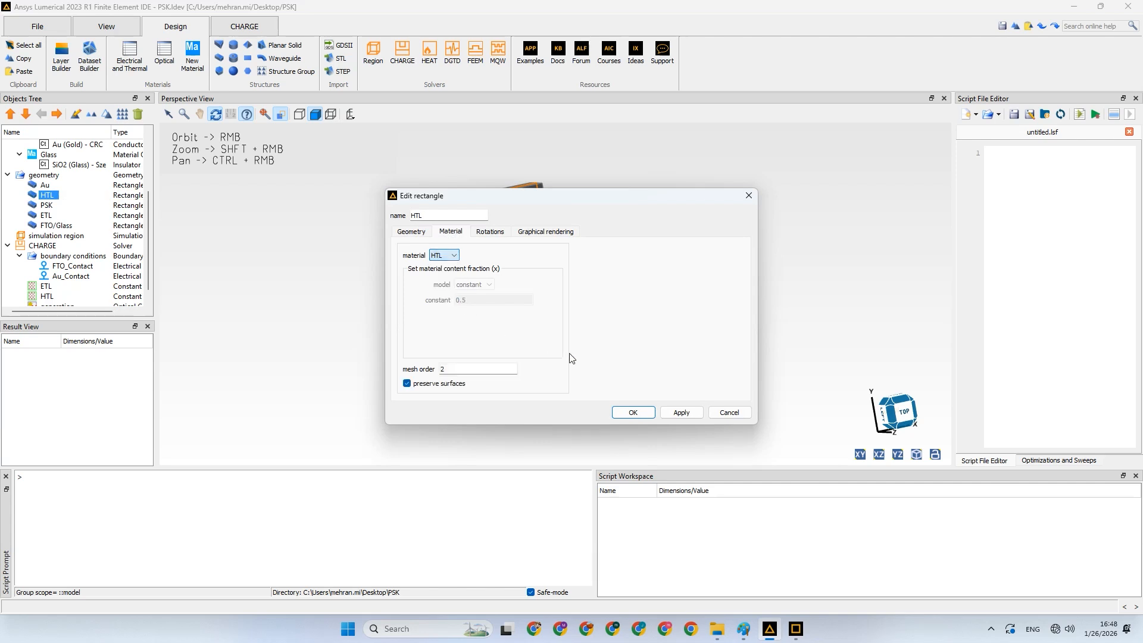
{"action": "left_click", "coordinate": [633, 413]}
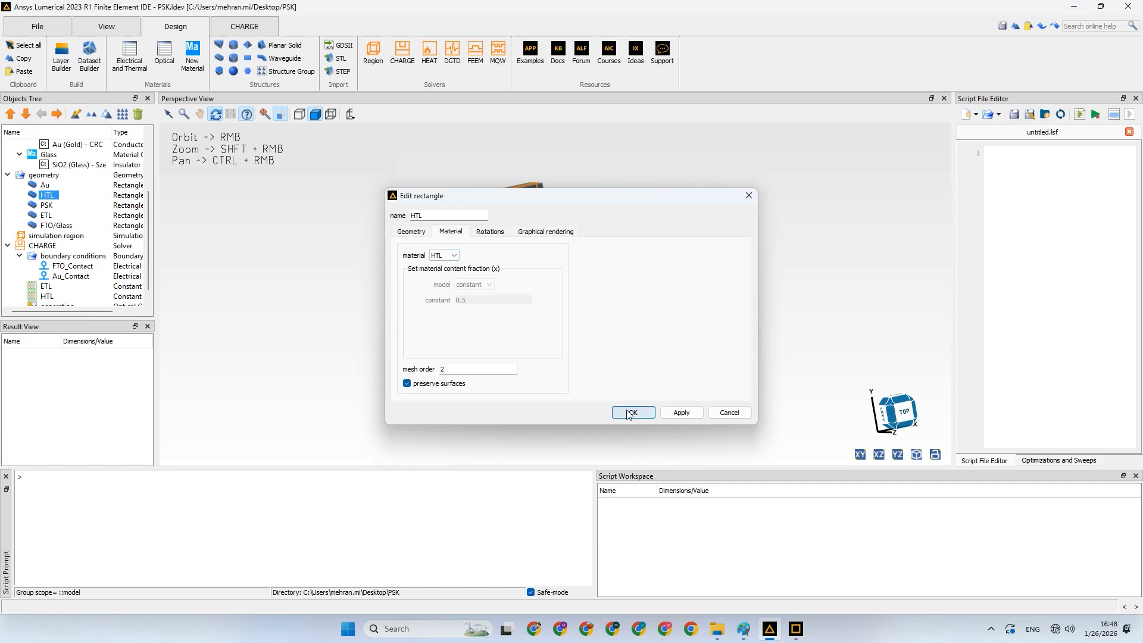
Assign the PSK material to the PSK rectangle in the geometry group
{"action": "right_click", "coordinate": [50, 206]}
{"action": "left_click", "coordinate": [76, 215]}
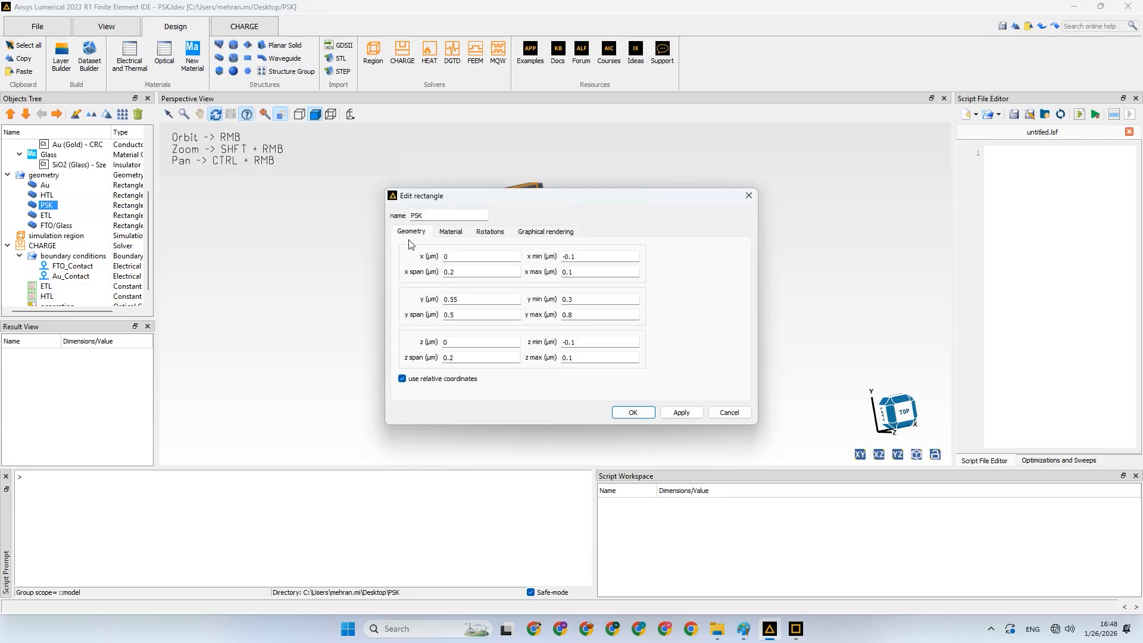
{"action": "left_click", "coordinate": [457, 233]}
{"action": "left_click", "coordinate": [449, 256]}
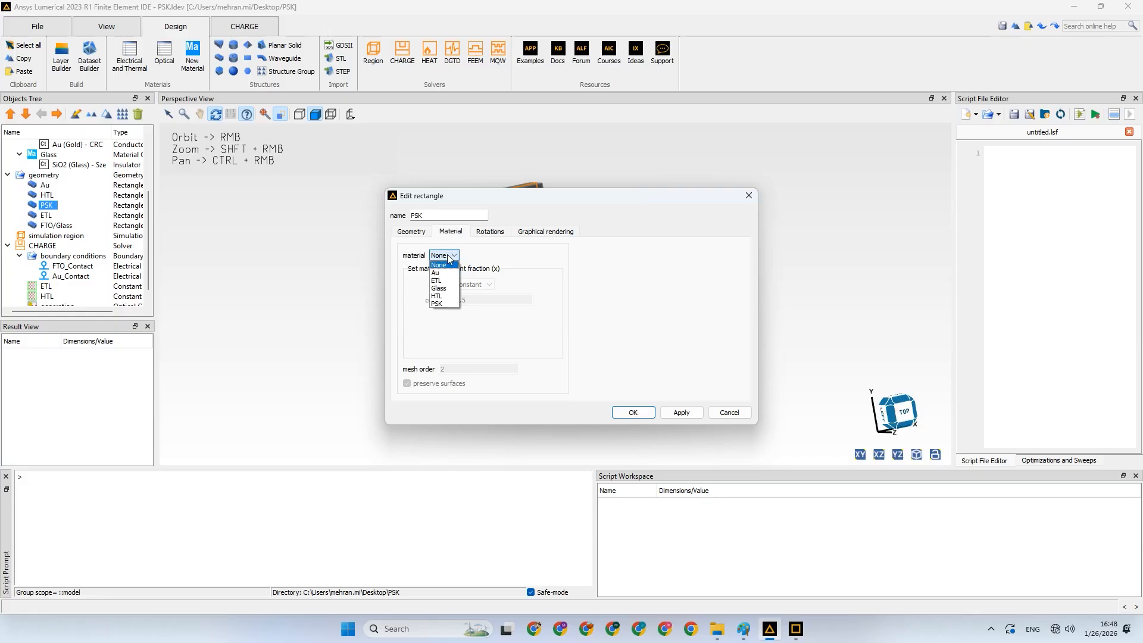
{"action": "left_click", "coordinate": [448, 304]}
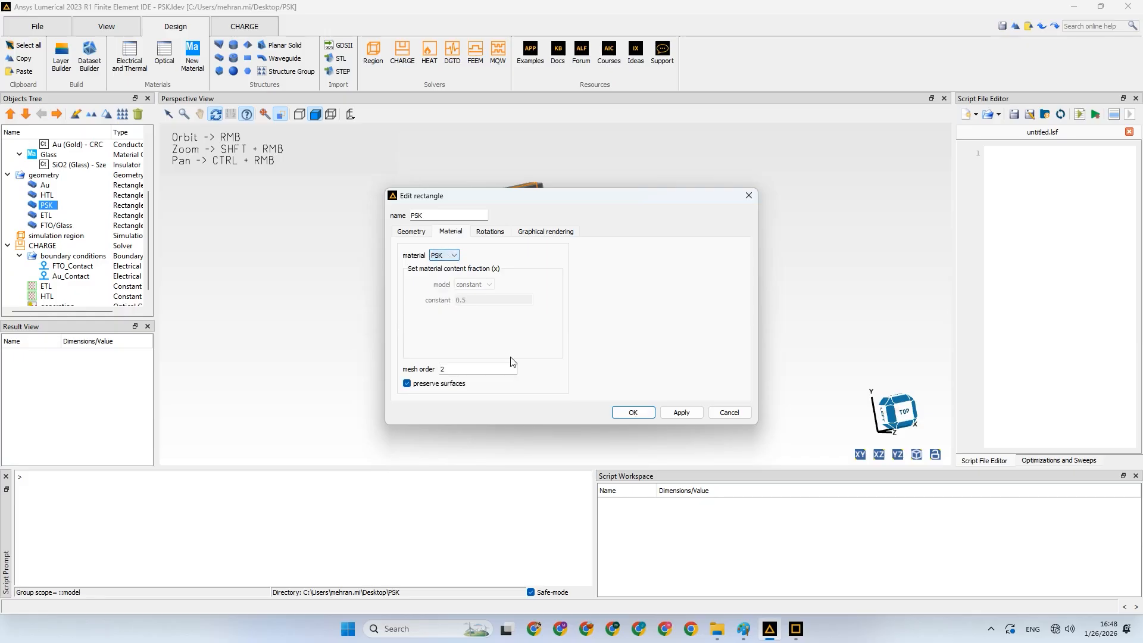
{"action": "left_click", "coordinate": [631, 412]}
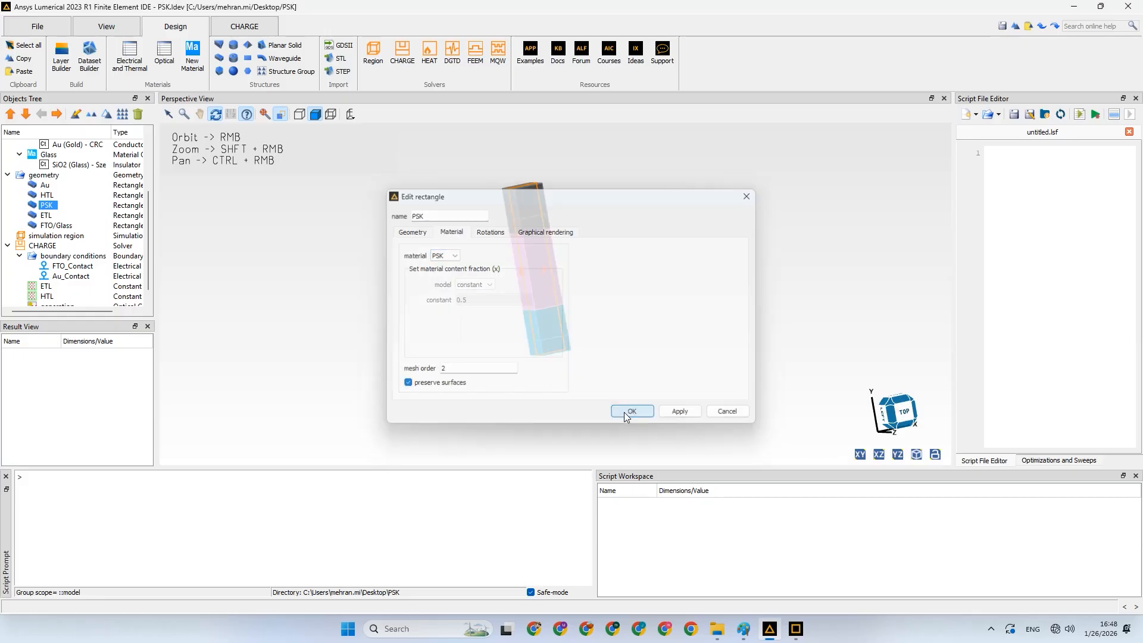
Assign the ETL material to the ETL rectangle in the geometry group
{"action": "left_click", "coordinate": [44, 217]}
{"action": "right_click", "coordinate": [44, 216]}
{"action": "left_click", "coordinate": [97, 225]}
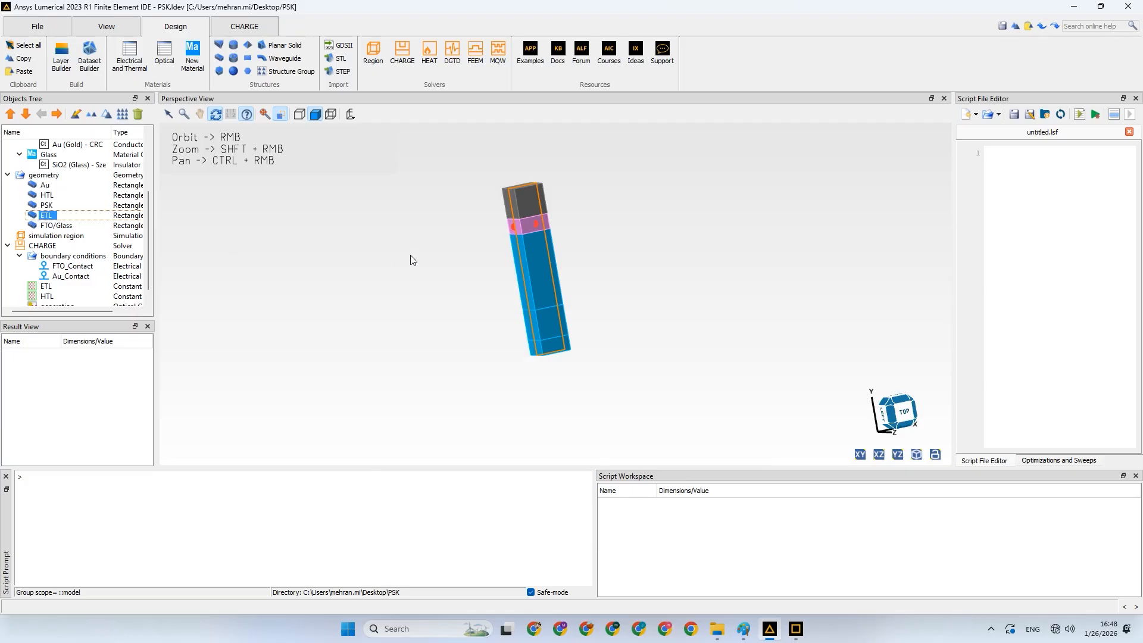
{"action": "left_click", "coordinate": [450, 232]}
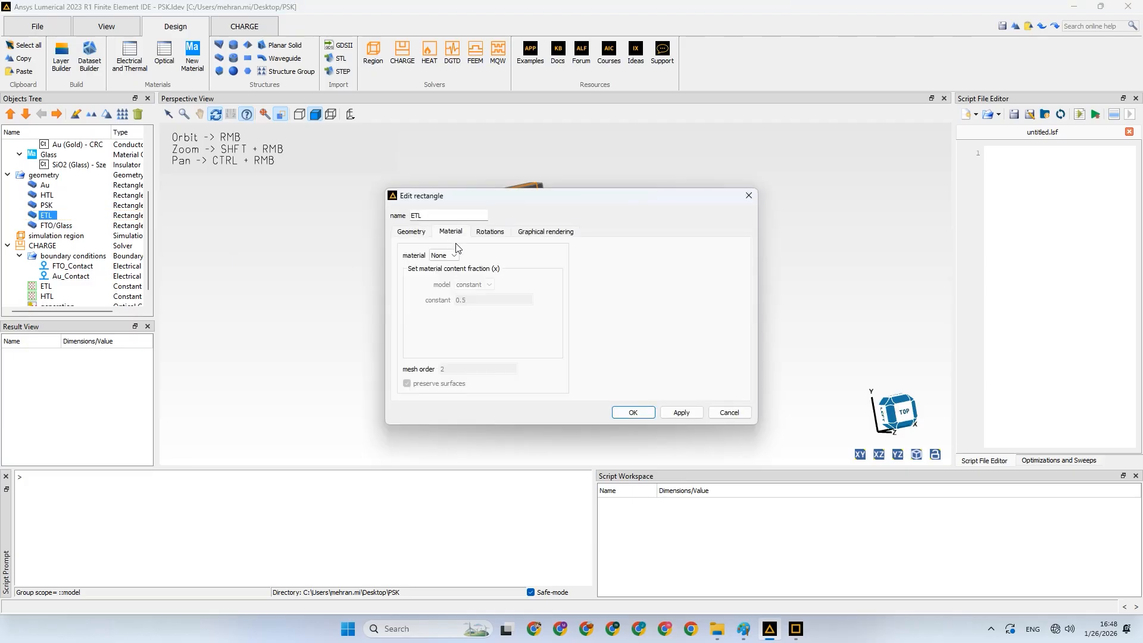
{"action": "left_click", "coordinate": [453, 255]}
{"action": "left_click", "coordinate": [455, 289]}
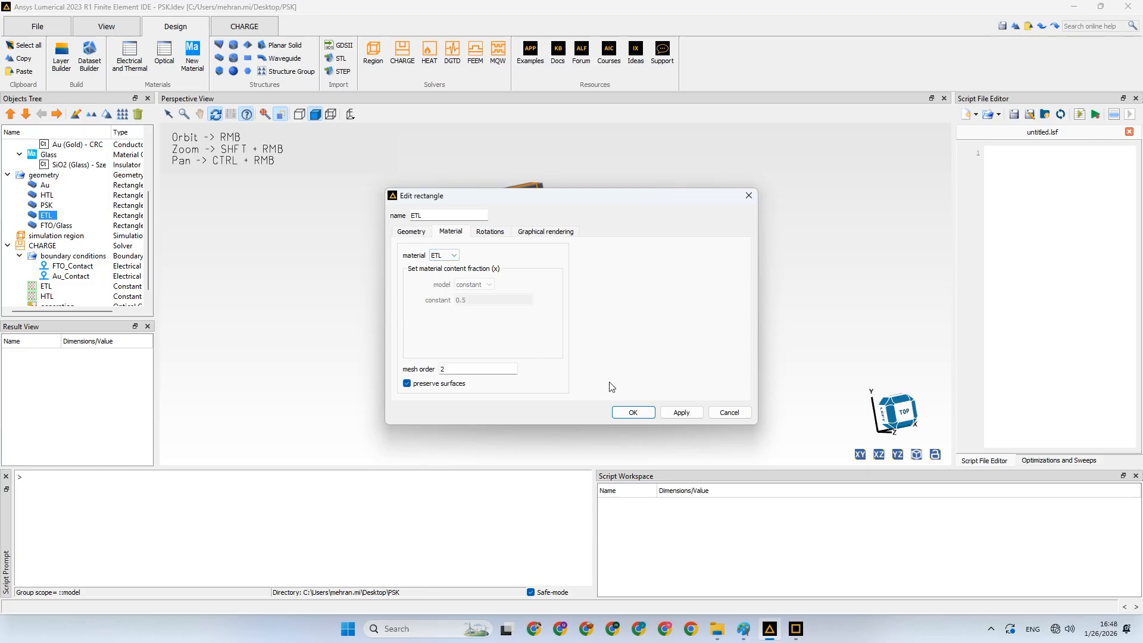
{"action": "left_click", "coordinate": [632, 413]}
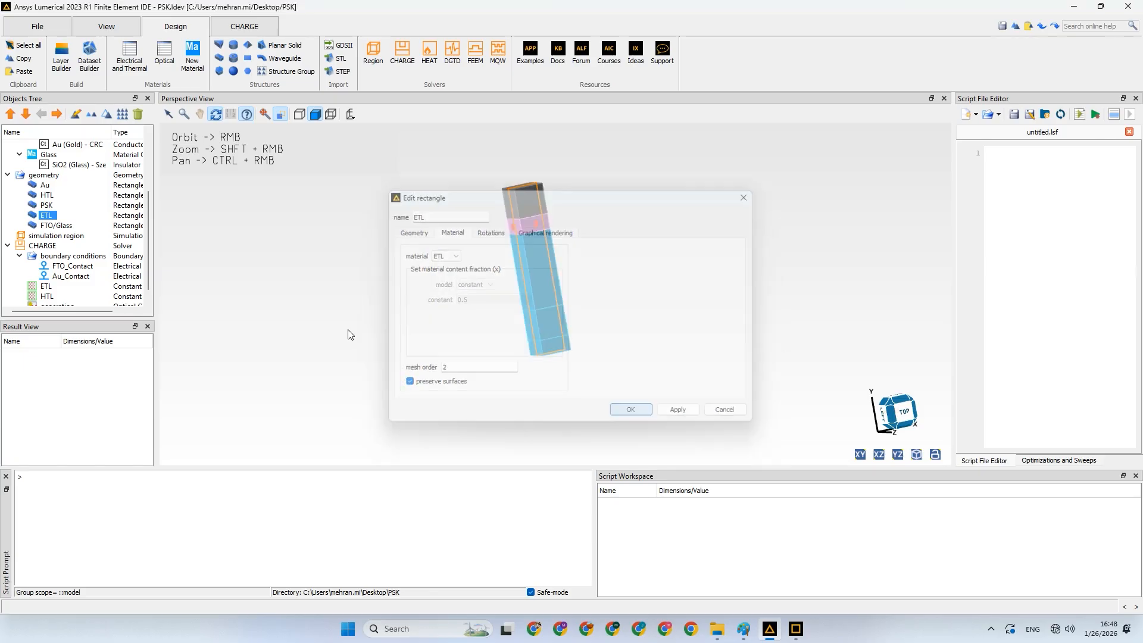
Assign the Glass material to the FTO/Glass rectangle in the geometry group
{"action": "right_click", "coordinate": [65, 227]}
{"action": "left_click", "coordinate": [96, 234]}
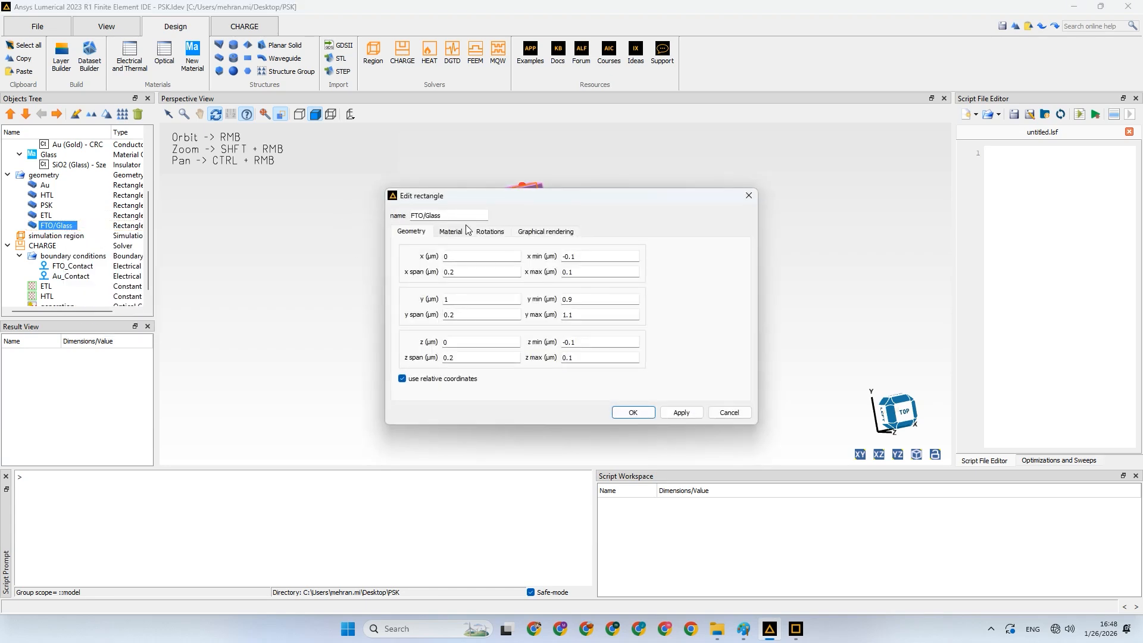
{"action": "left_click", "coordinate": [453, 231]}
{"action": "left_click", "coordinate": [452, 256]}
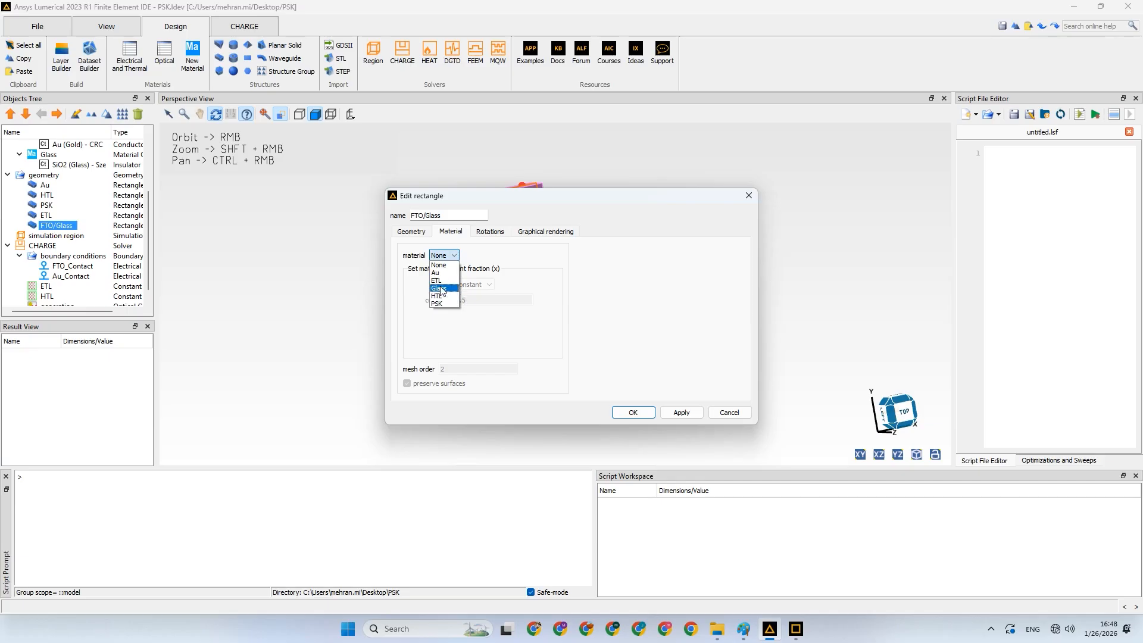
{"action": "left_click", "coordinate": [444, 287]}
{"action": "left_click", "coordinate": [633, 412]}
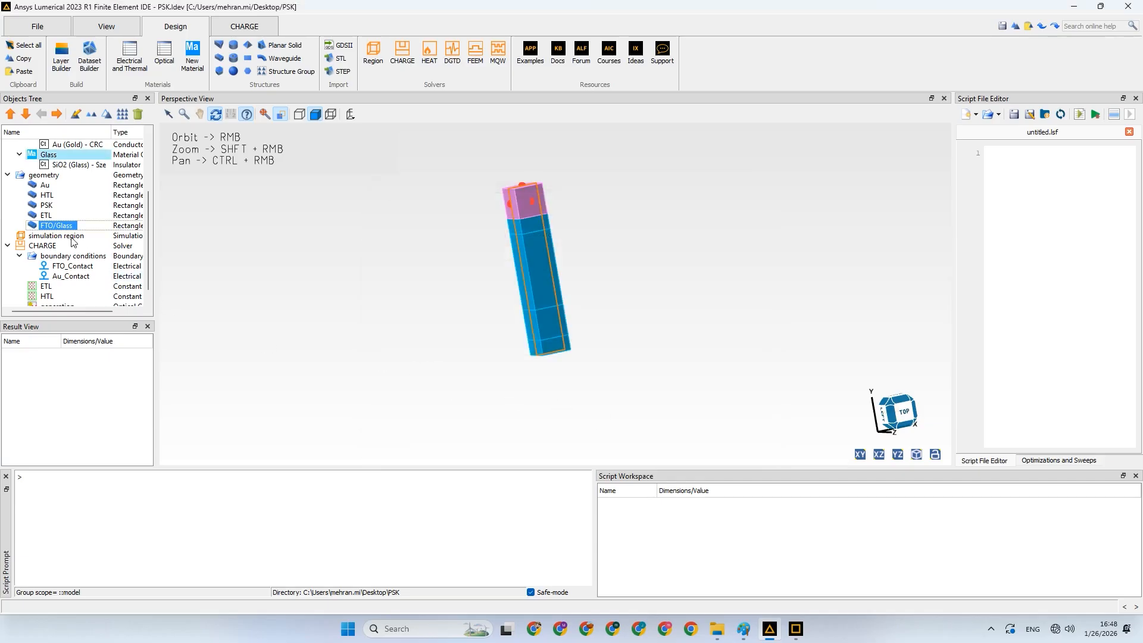
Check which material is assigned to the HTL rectangle
{"action": "right_click", "coordinate": [46, 196]}
{"action": "left_click", "coordinate": [59, 204]}
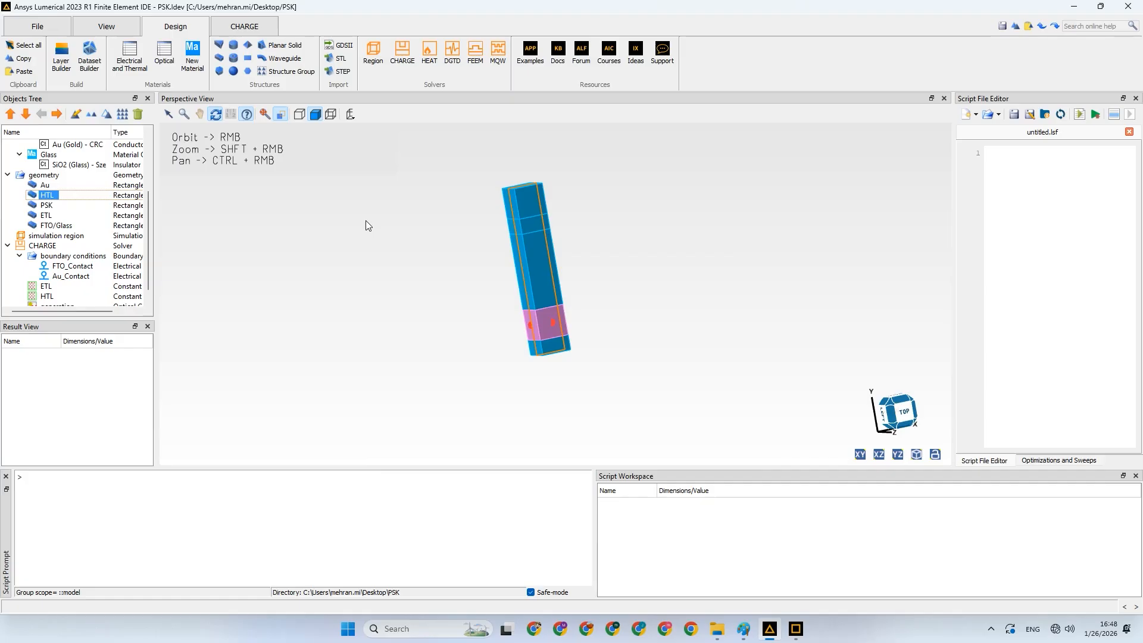
{"action": "left_click", "coordinate": [451, 237]}
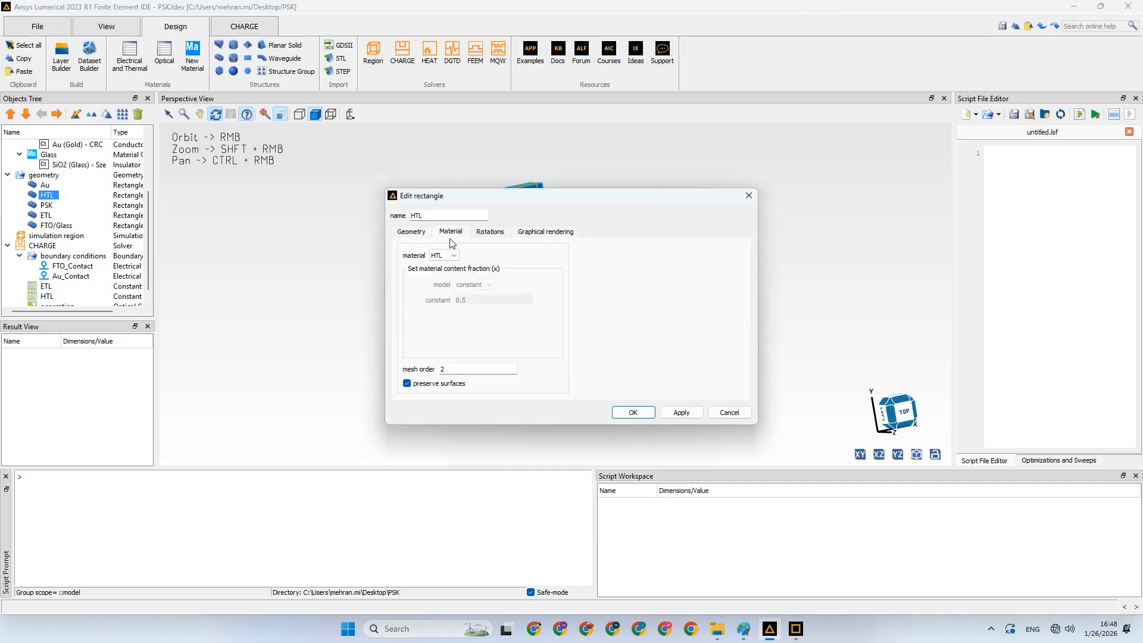
{"action": "left_click", "coordinate": [649, 416]}
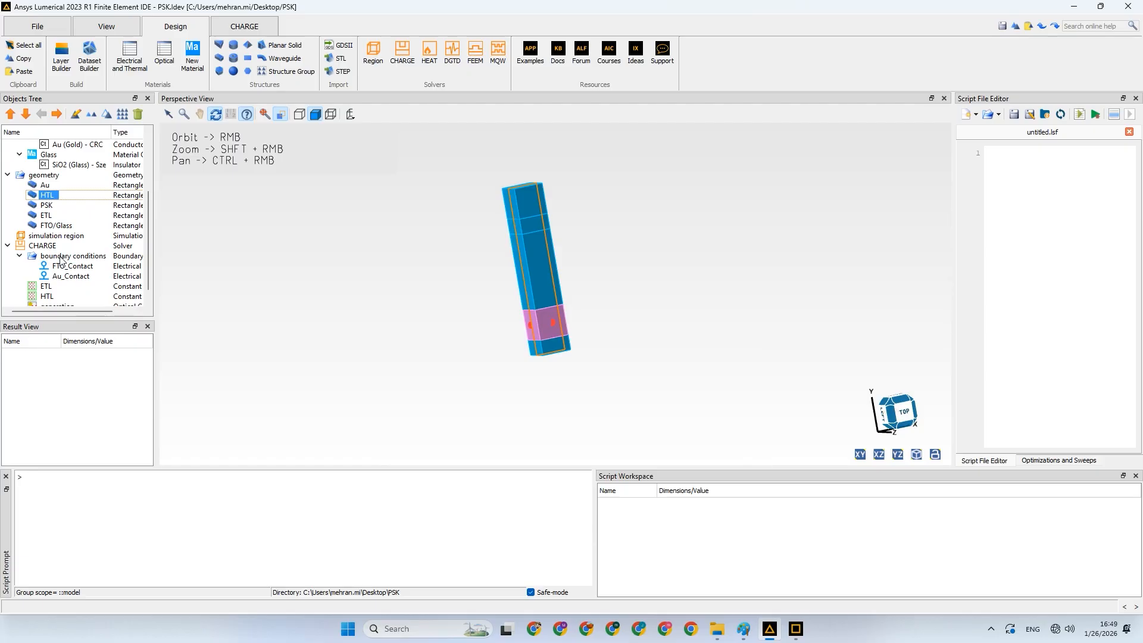
Review the CHARGE solver's ETL and HTL doping objects and its Au_Contact and FTO_Contact boundary conditions
{"action": "scroll", "coordinate": [62, 260], "scroll_direction": "down", "scroll_amount": 1}
{"action": "scroll", "coordinate": [61, 260], "scroll_direction": "up", "scroll_amount": 1}
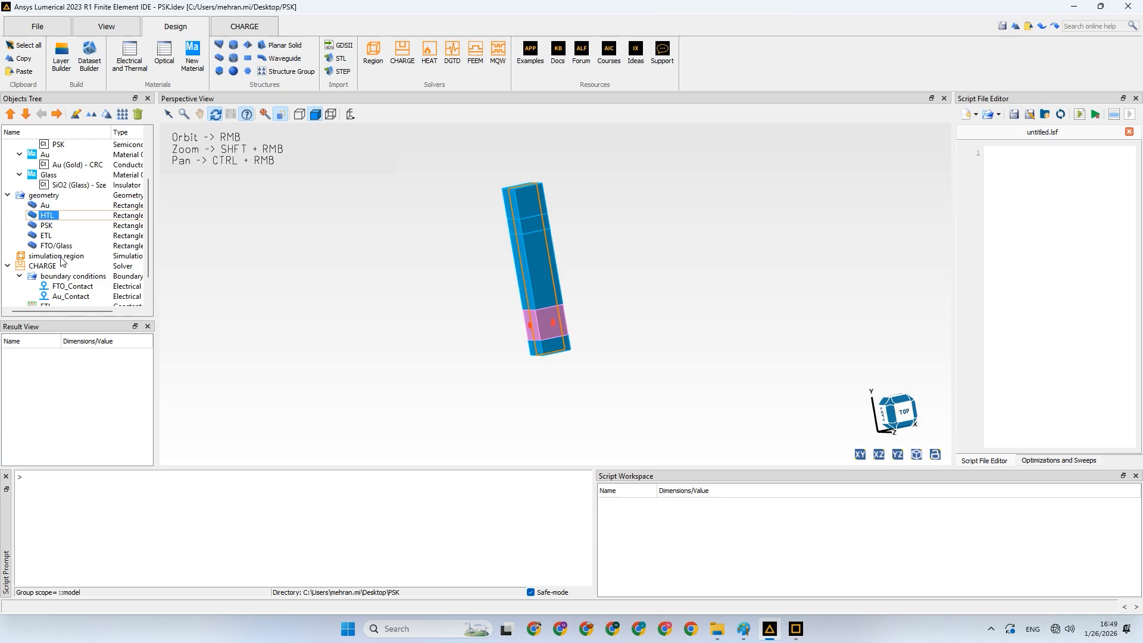
{"action": "left_click", "coordinate": [796, 628]}
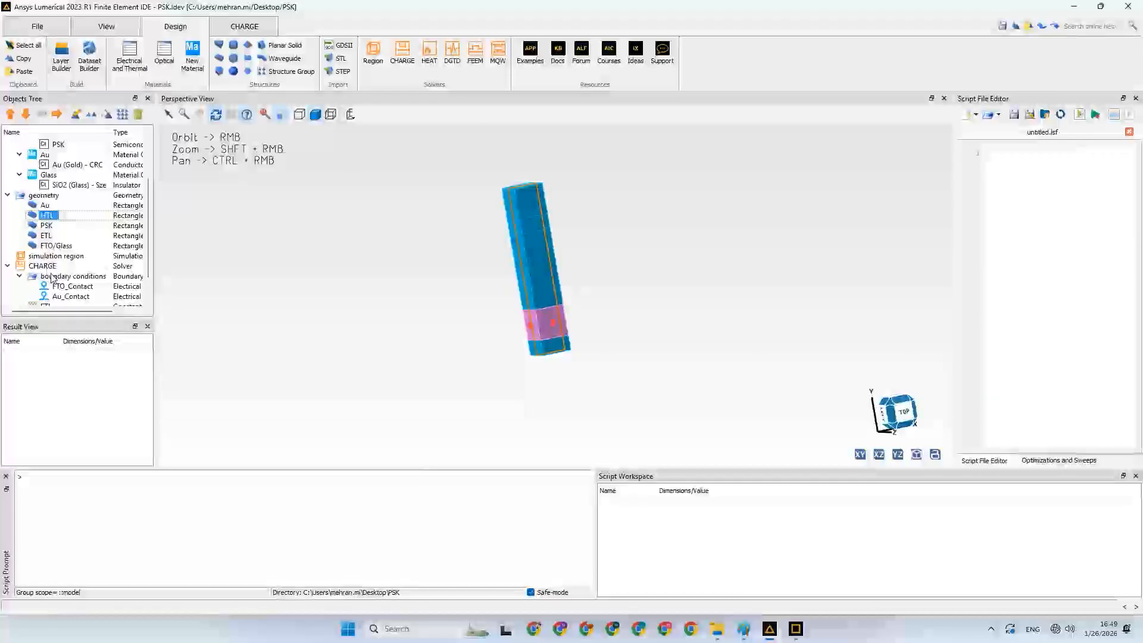
{"action": "scroll", "coordinate": [54, 288], "scroll_direction": "down", "scroll_amount": 1}
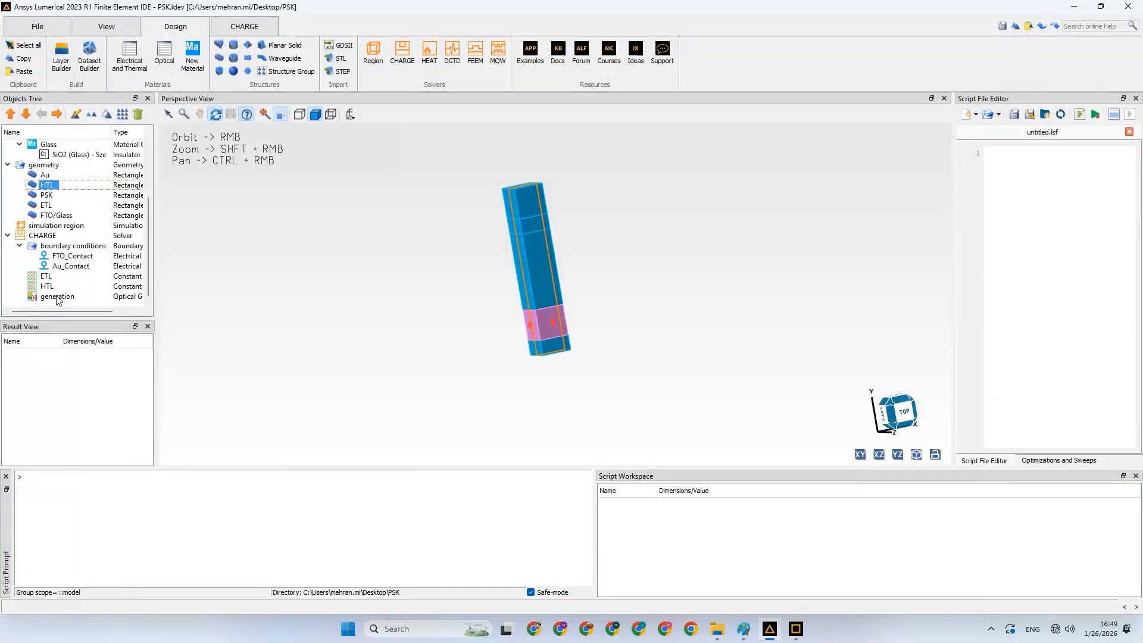
{"action": "left_click", "coordinate": [52, 278]}
{"action": "left_click", "coordinate": [53, 287]}
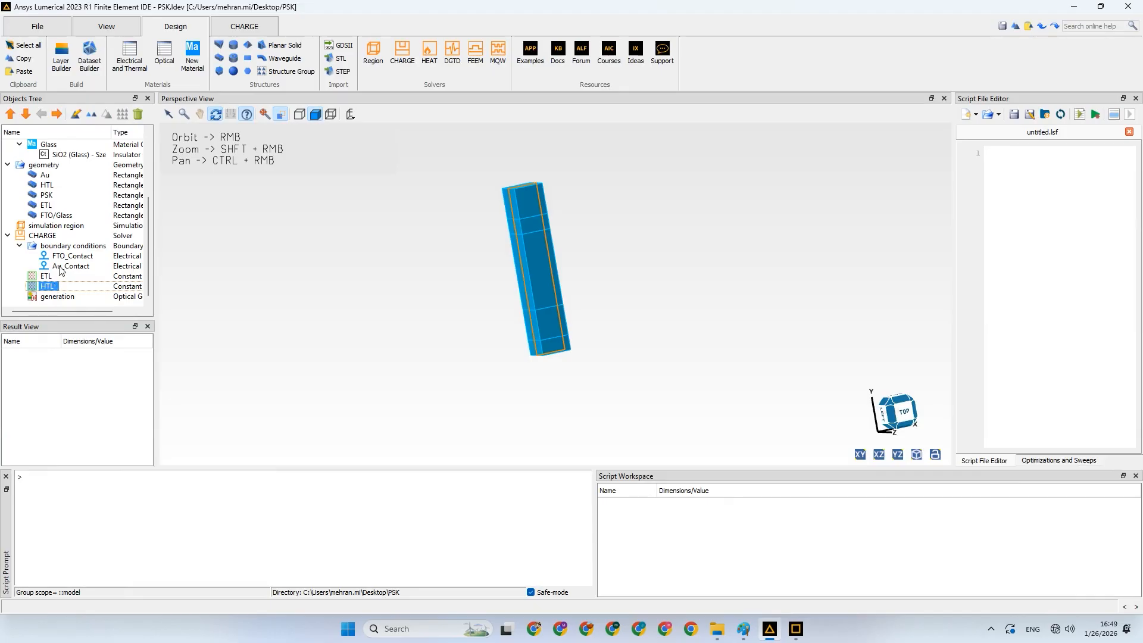
{"action": "left_click", "coordinate": [61, 267]}
{"action": "left_click", "coordinate": [64, 256]}
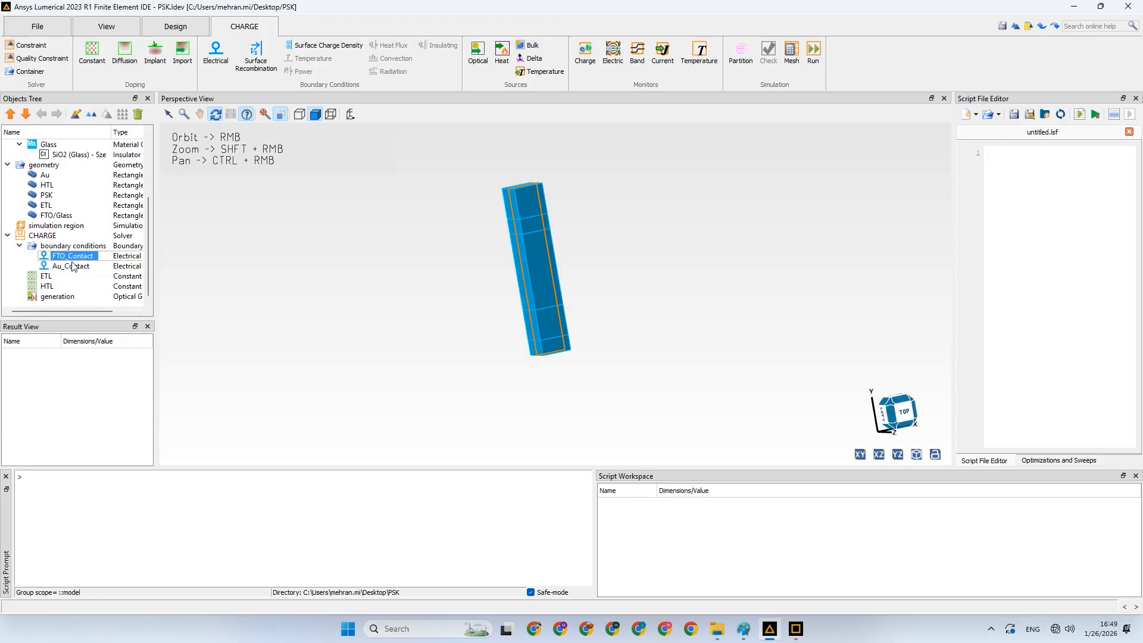
Add a current monitor to the CHARGE solver after checking the extent of the simulation region
{"action": "scroll", "coordinate": [74, 264], "scroll_direction": "up", "scroll_amount": 1}
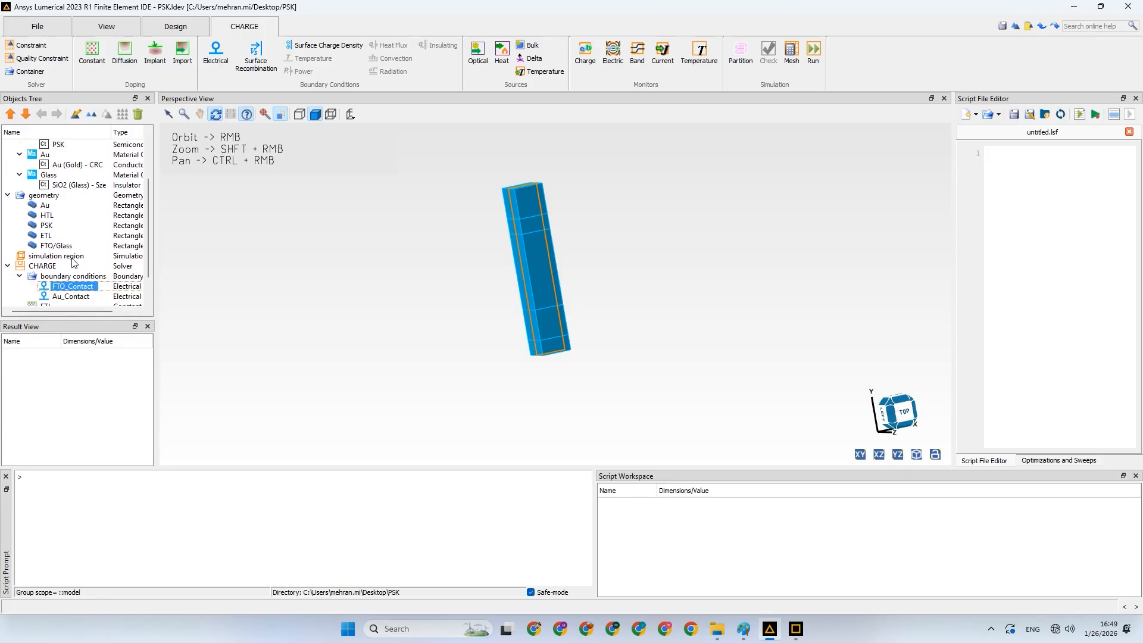
{"action": "left_click", "coordinate": [102, 258]}
{"action": "left_click_drag", "start_coordinate": [479, 253], "coordinate": [522, 258]}
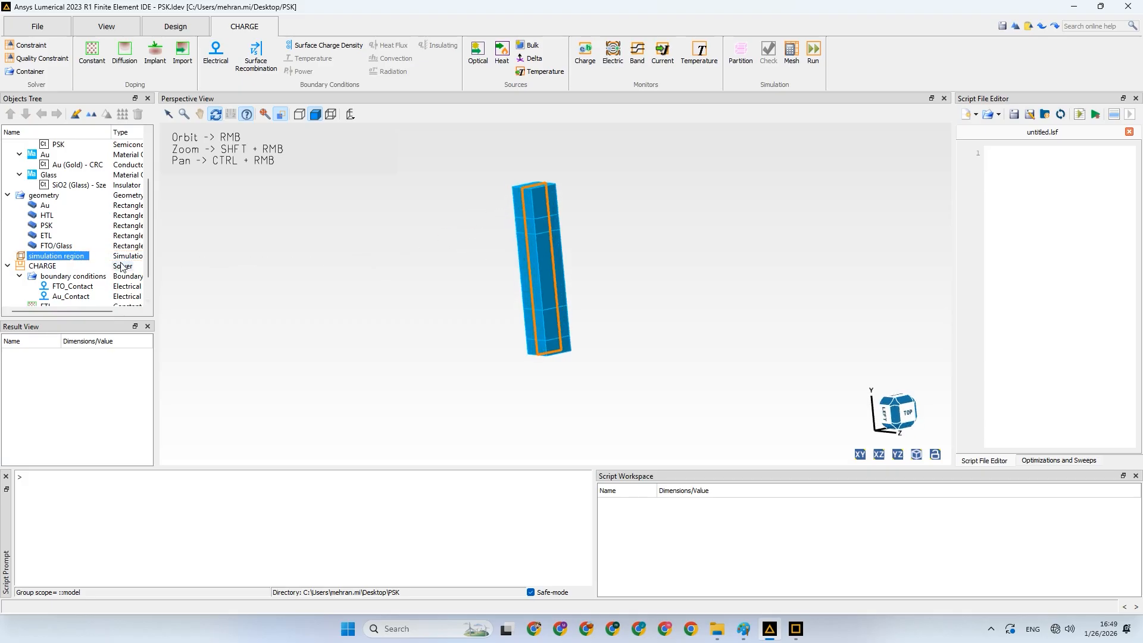
{"action": "scroll", "coordinate": [82, 266], "scroll_direction": "down", "scroll_amount": 1}
{"action": "scroll", "coordinate": [81, 263], "scroll_direction": "up", "scroll_amount": 4}
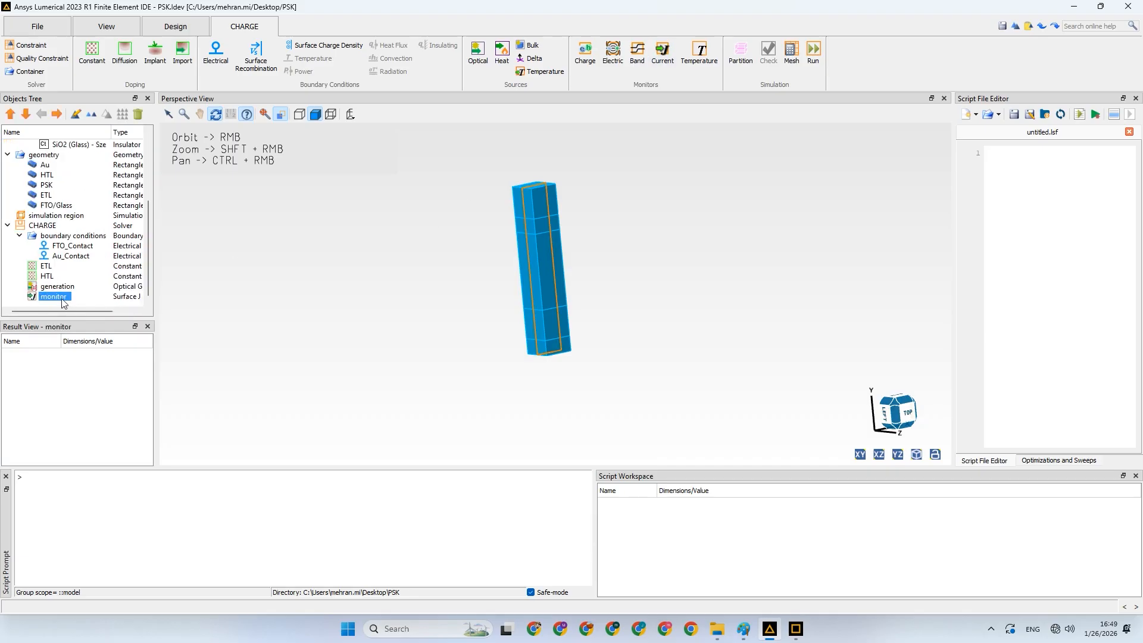
Set the current monitor's geometry to x -0.1 to 0.1 µm, y 0 to 1.1 µm and z -0.1 to 0.1 µm
{"action": "right_click", "coordinate": [64, 303]}
{"action": "left_click", "coordinate": [316, 268]}
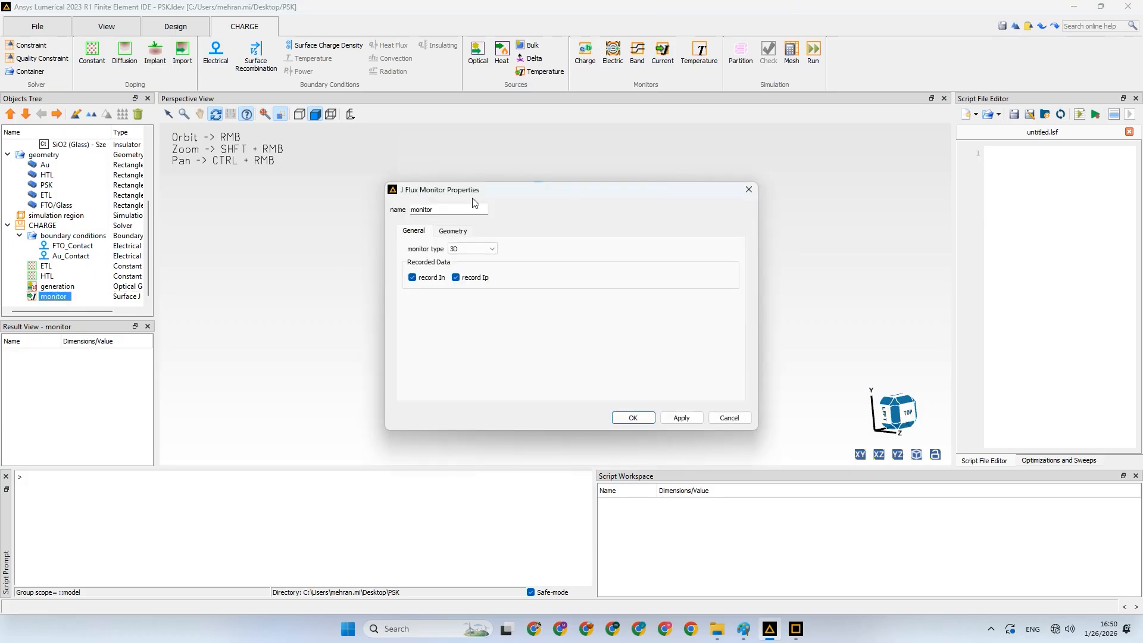
{"action": "left_click_drag", "start_coordinate": [471, 192], "coordinate": [792, 137]}
{"action": "left_click", "coordinate": [785, 174]}
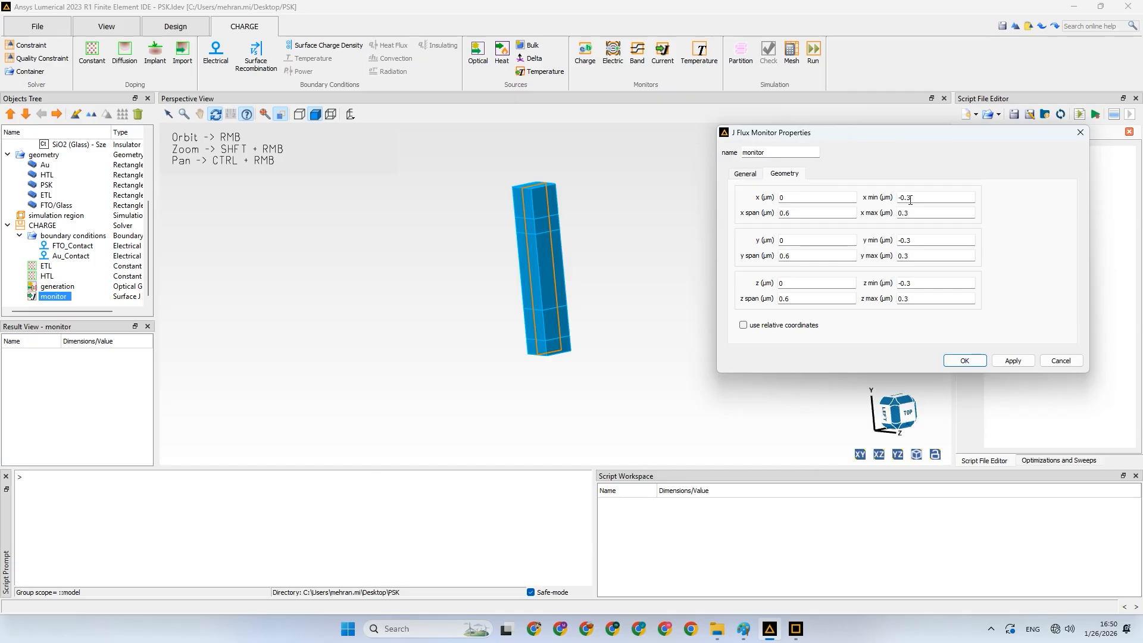
{"action": "left_click", "coordinate": [910, 214]}
{"action": "key", "text": "BackSpace"}
{"action": "type", "text": "1"}
{"action": "left_click", "coordinate": [912, 242]}
{"action": "left_click", "coordinate": [911, 284]}
{"action": "type", "text": "1"}
{"action": "left_click", "coordinate": [911, 297]}
{"action": "key", "text": "BackSpace"}
{"action": "type", "text": "1"}
{"action": "left_click_drag", "start_coordinate": [911, 240], "coordinate": [888, 241]}
{"action": "type", "text": "0"}
{"action": "left_click", "coordinate": [897, 256]}
{"action": "double_click", "coordinate": [898, 255]}
{"action": "type", "text": "1"}
{"action": "left_click", "coordinate": [914, 240]}
{"action": "left_click", "coordinate": [752, 179]}
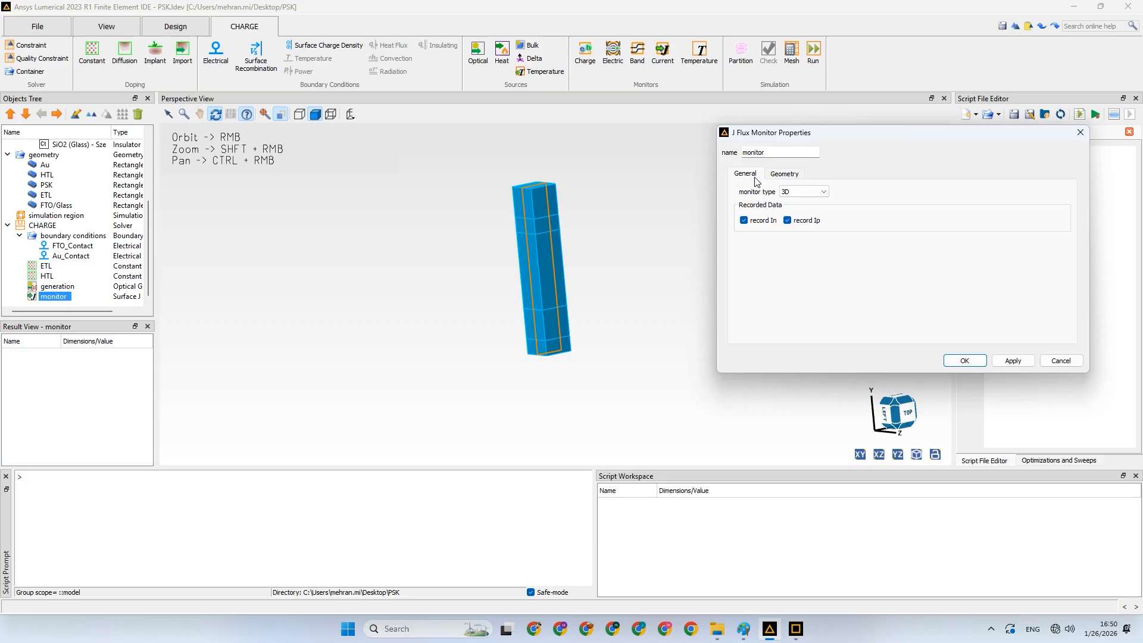
Change the current monitor's type to 2D z-normal and apply its properties
{"action": "left_click", "coordinate": [804, 191]}
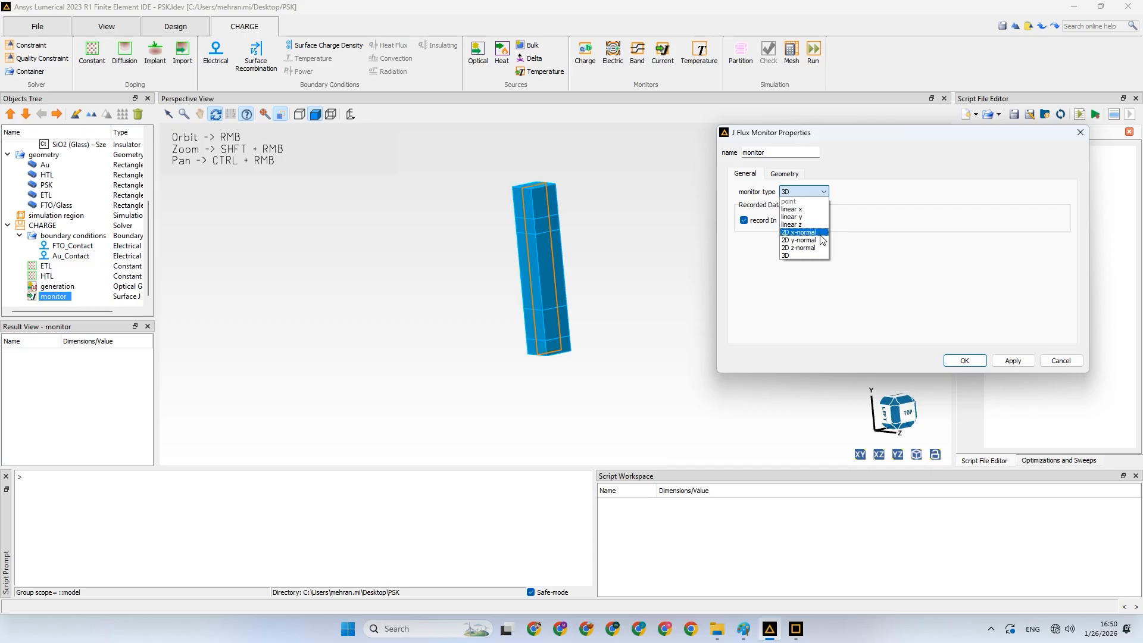
{"action": "left_click", "coordinate": [799, 248]}
{"action": "left_click", "coordinate": [784, 174]}
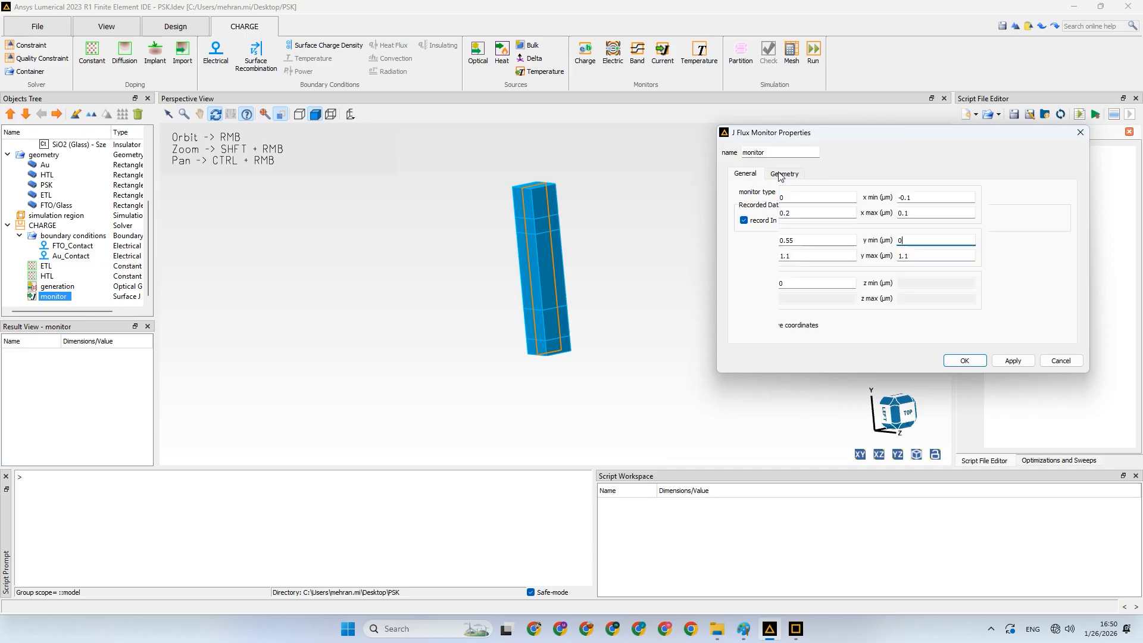
{"action": "left_click", "coordinate": [1013, 360]}
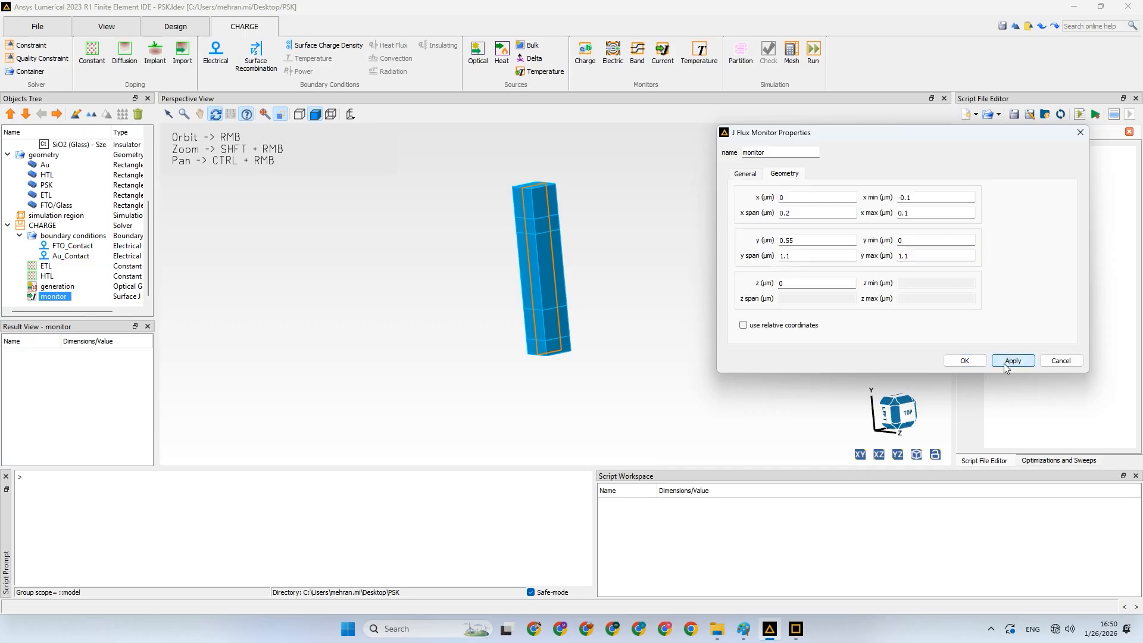
{"action": "left_click", "coordinate": [965, 361]}
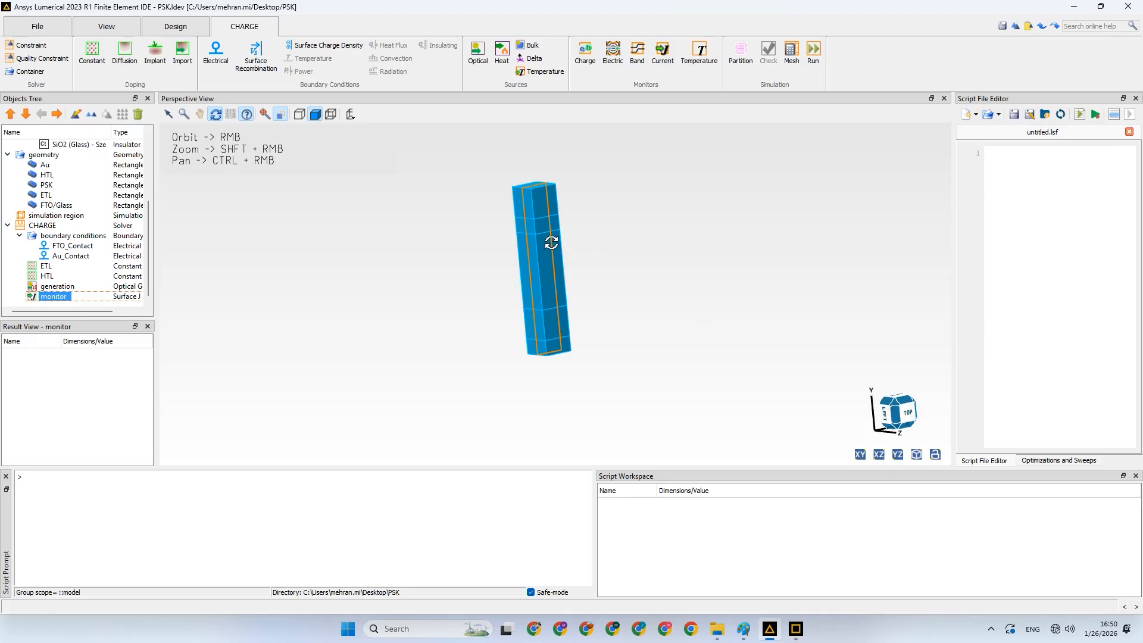
Examine the monitor plane's placement in the layered device from several viewing angles
{"action": "left_click_drag", "start_coordinate": [554, 242], "coordinate": [465, 236]}
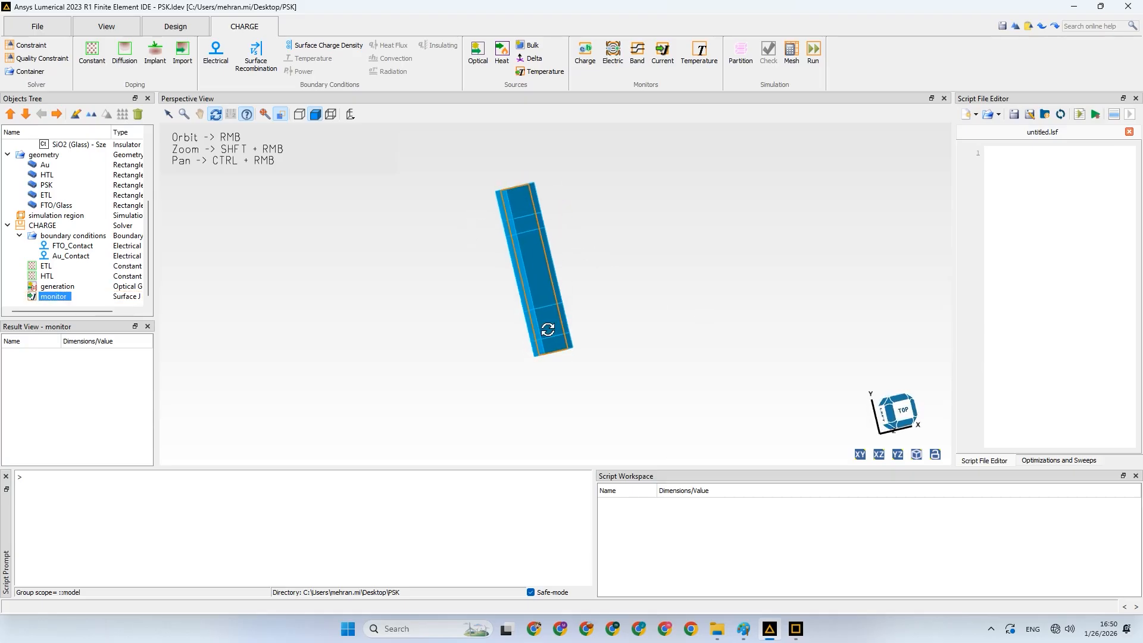
{"action": "left_click_drag", "start_coordinate": [515, 277], "coordinate": [701, 131]}
{"action": "left_click_drag", "start_coordinate": [535, 363], "coordinate": [502, 358]}
{"action": "left_click", "coordinate": [200, 113]}
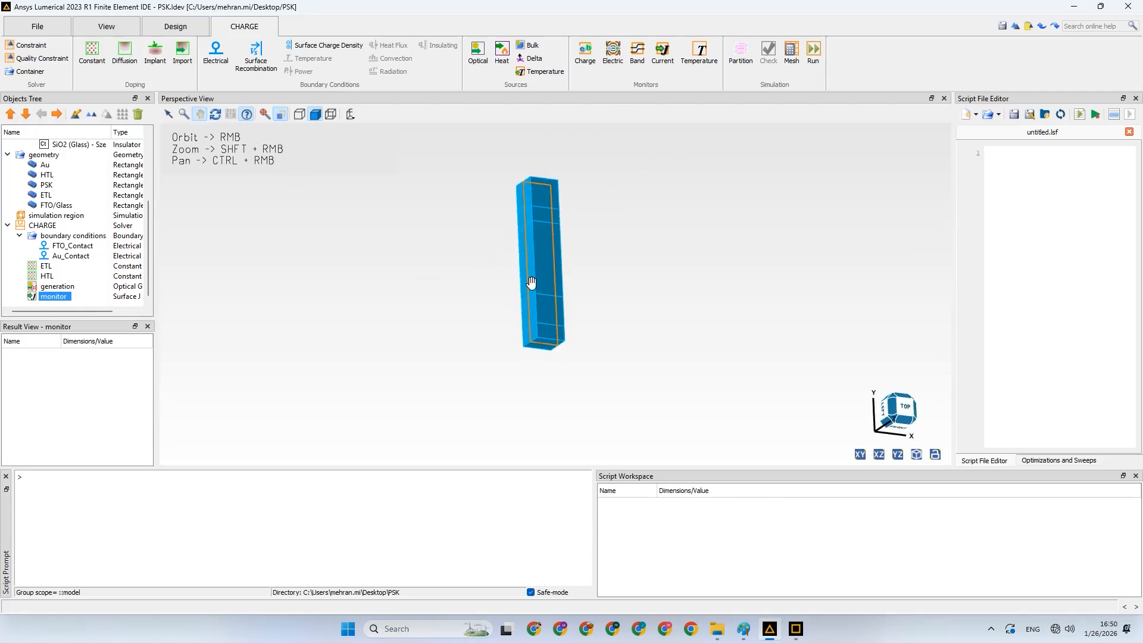
{"action": "mouse_move", "coordinate": [518, 273]}
{"action": "left_mouse_down"}
{"action": "mouse_move", "coordinate": [510, 302]}
{"action": "mouse_move", "coordinate": [517, 292]}
{"action": "left_mouse_up"}
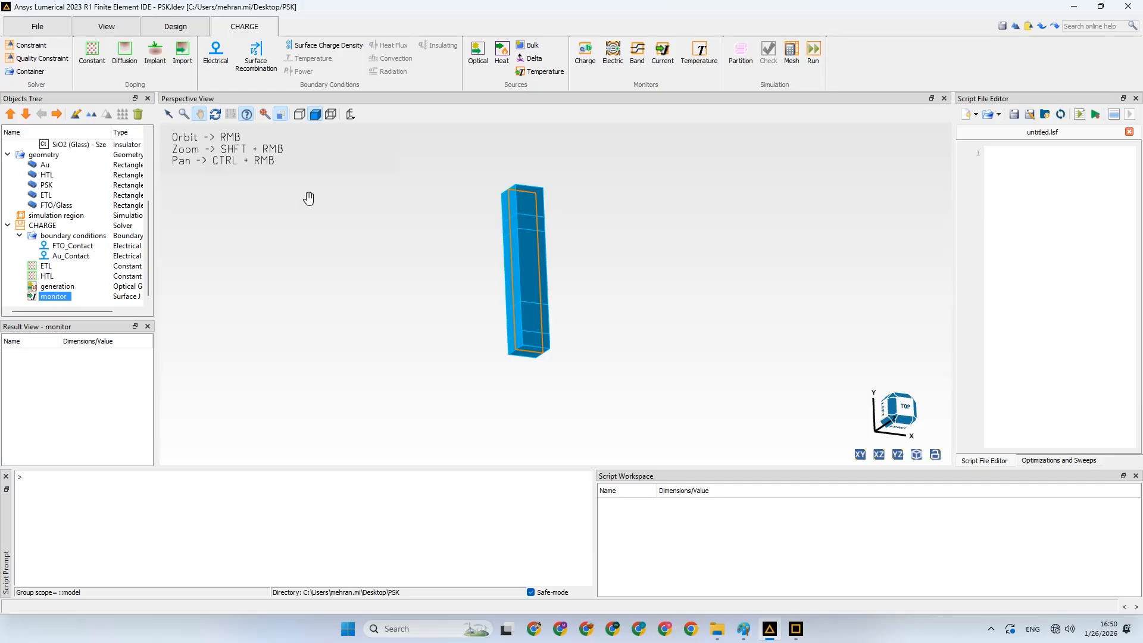
{"action": "left_click", "coordinate": [217, 115]}
{"action": "mouse_move", "coordinate": [478, 264]}
{"action": "left_mouse_down"}
{"action": "mouse_move", "coordinate": [424, 270]}
{"action": "mouse_move", "coordinate": [414, 327]}
{"action": "mouse_move", "coordinate": [472, 259]}
{"action": "left_mouse_up"}
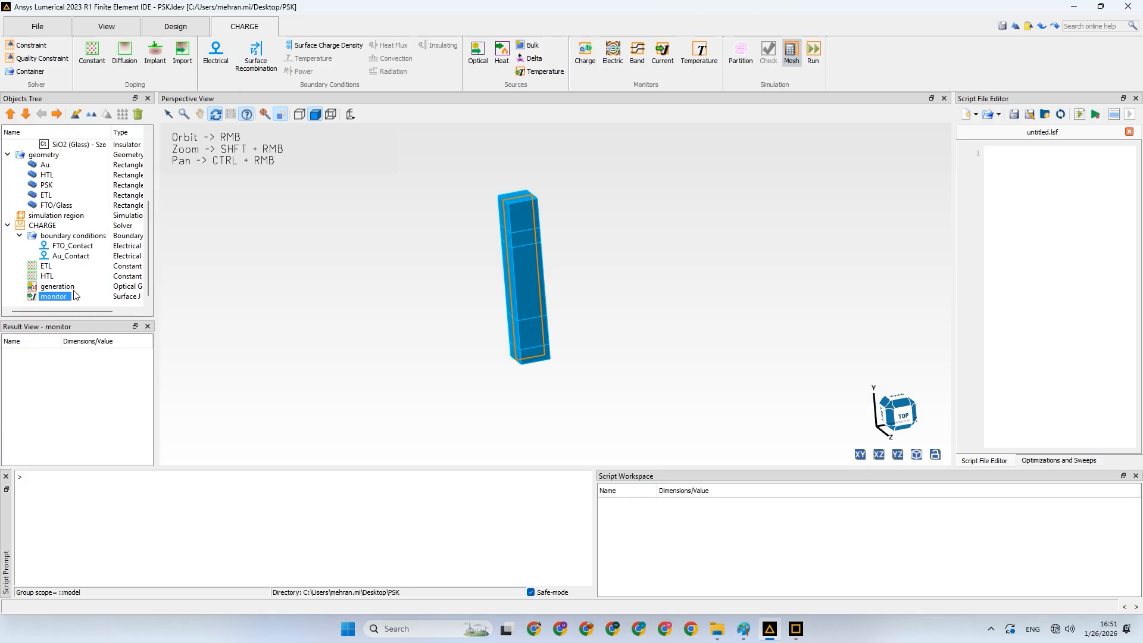
Try running the CHARGE simulation and force quit its job
{"action": "left_click", "coordinate": [814, 51]}
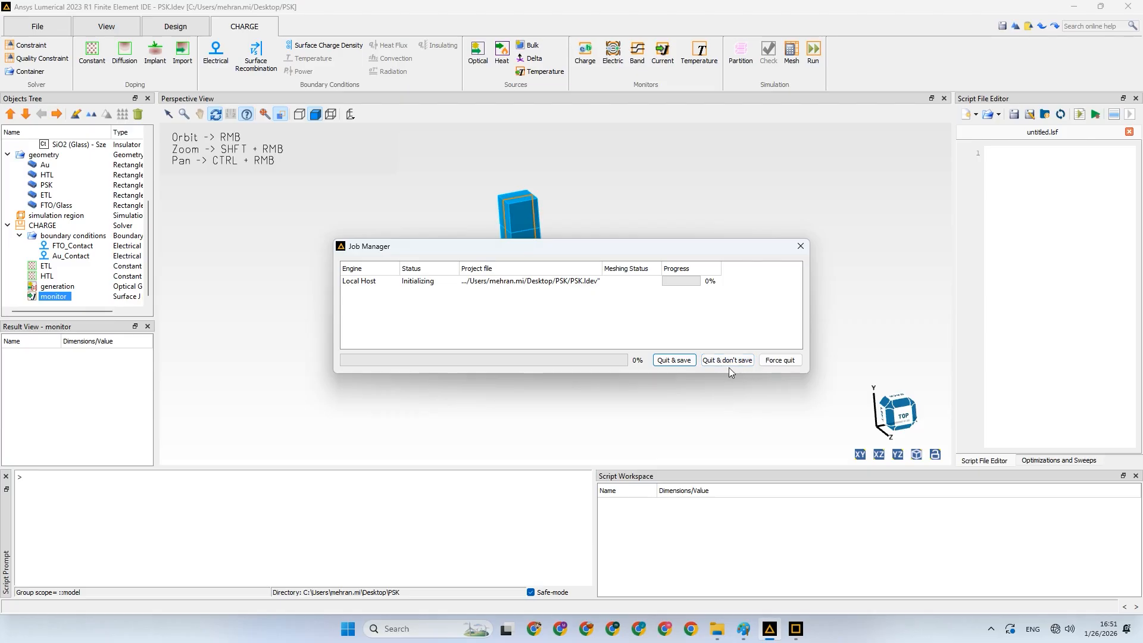
{"action": "left_click", "coordinate": [781, 361]}
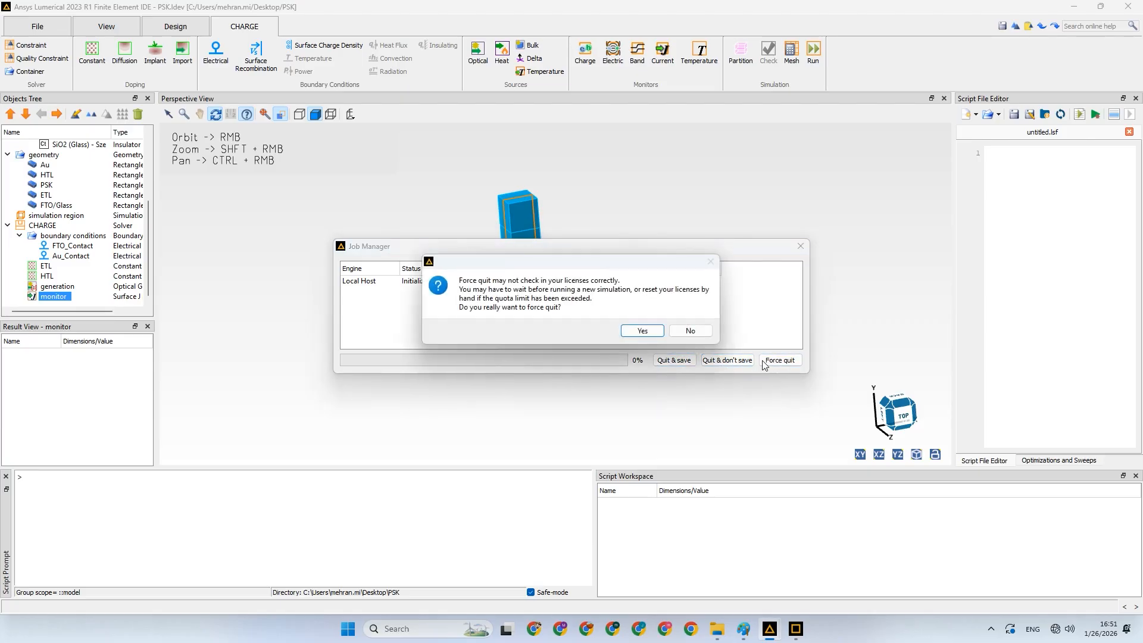
{"action": "left_click", "coordinate": [640, 332]}
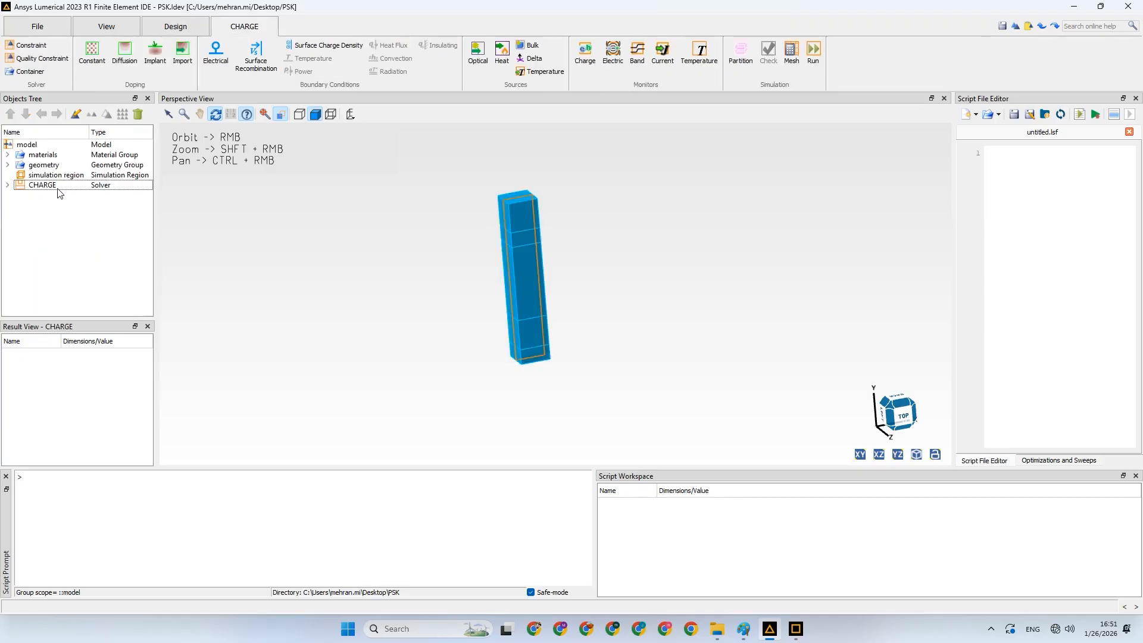
{"action": "left_click", "coordinate": [8, 185]}
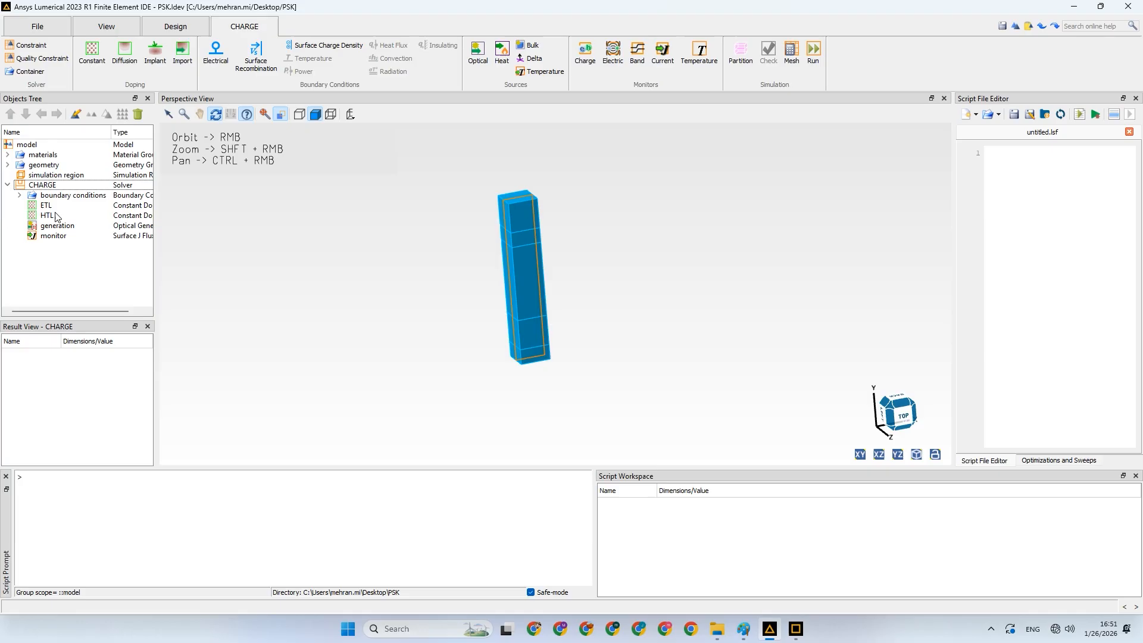
{"action": "left_click", "coordinate": [75, 236]}
{"action": "left_click", "coordinate": [123, 27]}
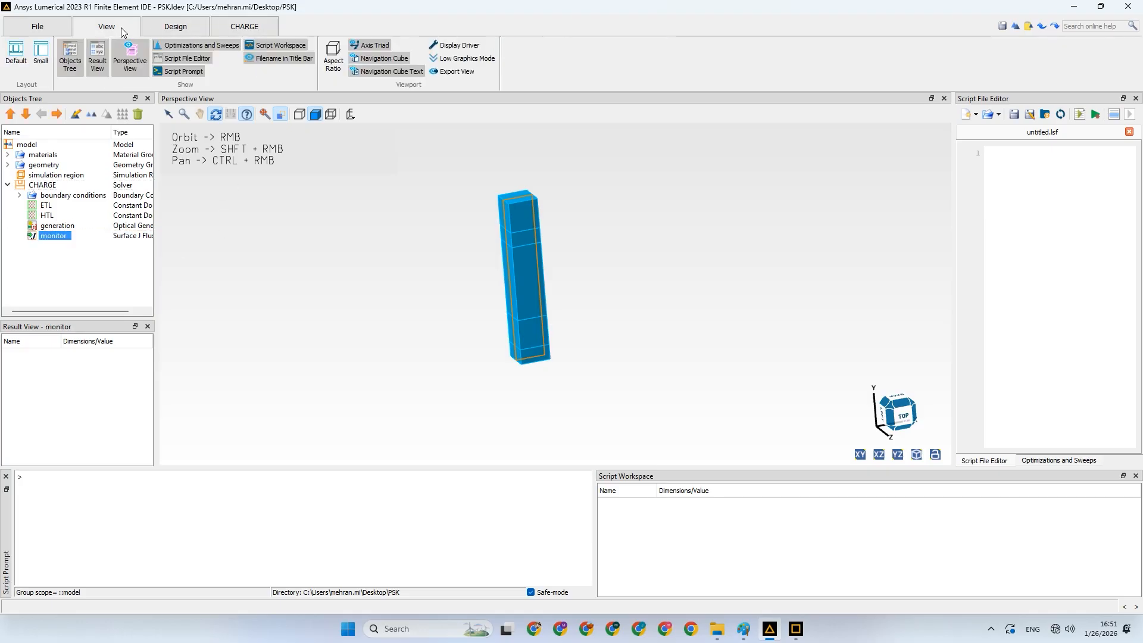
{"action": "left_click", "coordinate": [174, 28]}
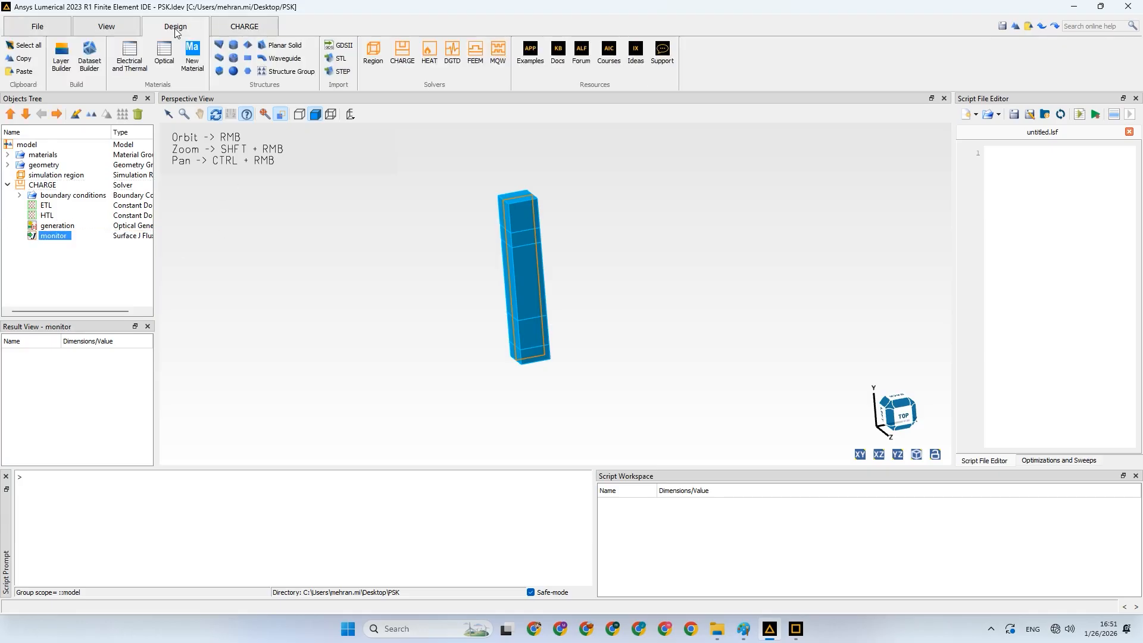
{"action": "left_click", "coordinate": [43, 26]}
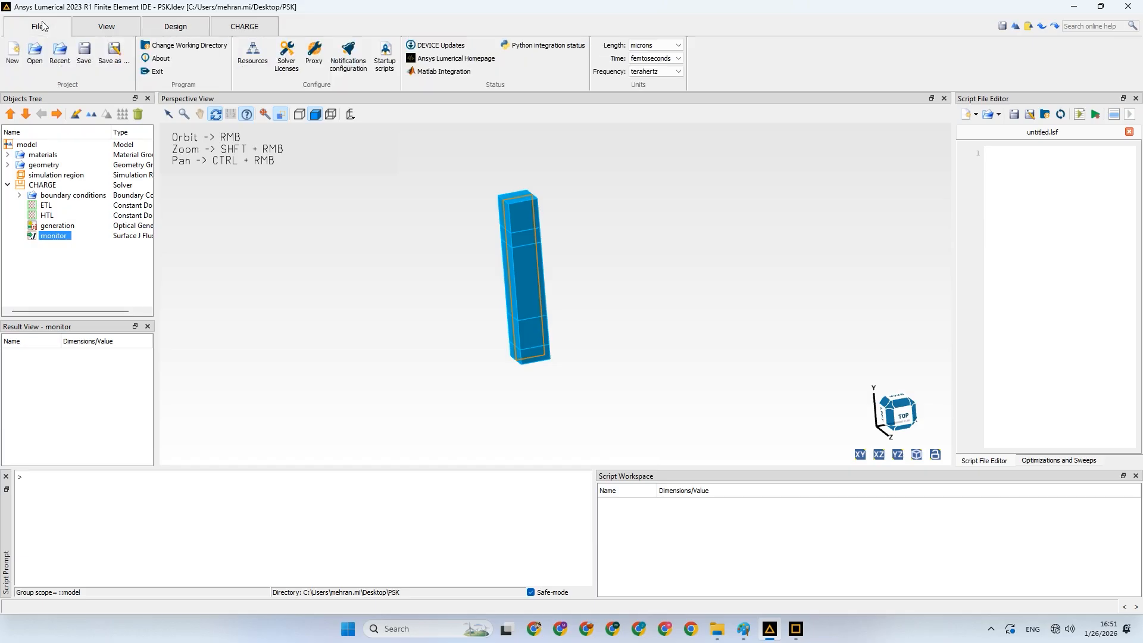
{"action": "left_click", "coordinate": [108, 27]}
{"action": "left_click", "coordinate": [176, 30]}
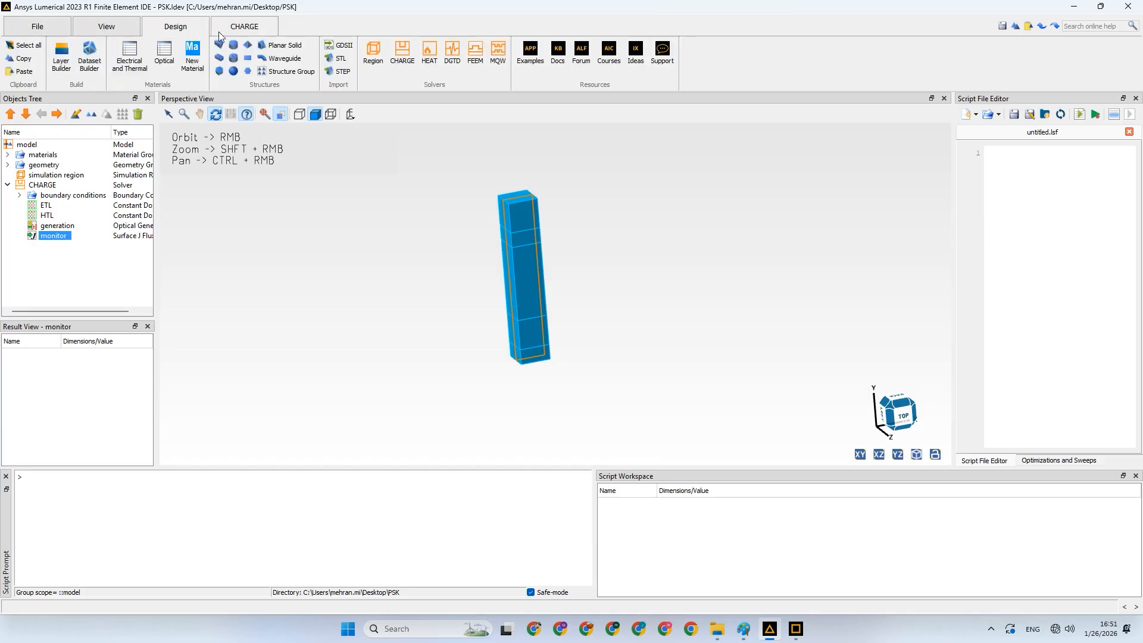
{"action": "left_click", "coordinate": [236, 32]}
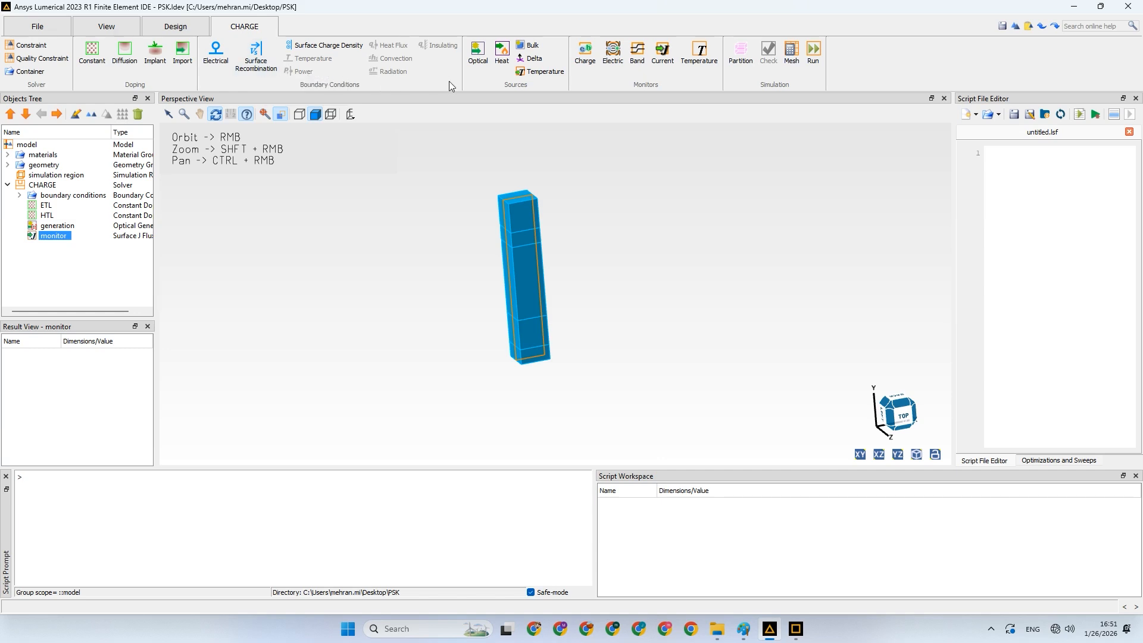
Add an electrical mesh constraint to the CHARGE solver and check its object type
{"action": "left_click", "coordinate": [82, 198]}
{"action": "right_click", "coordinate": [41, 187]}
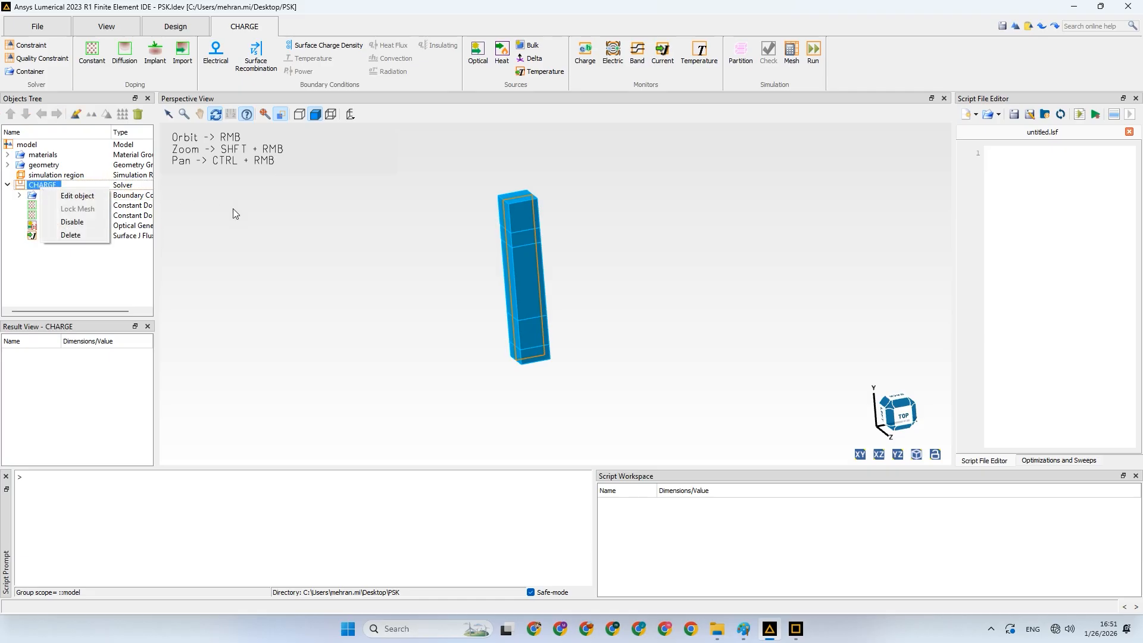
{"action": "left_click", "coordinate": [32, 176]}
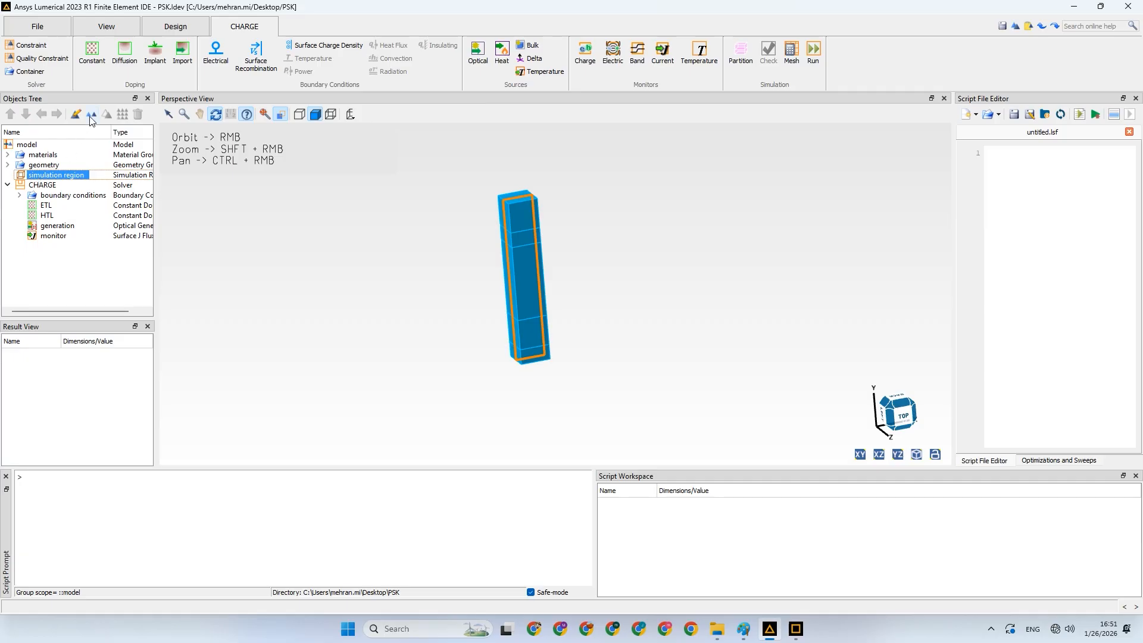
{"action": "left_click", "coordinate": [44, 185]}
{"action": "left_click", "coordinate": [49, 196]}
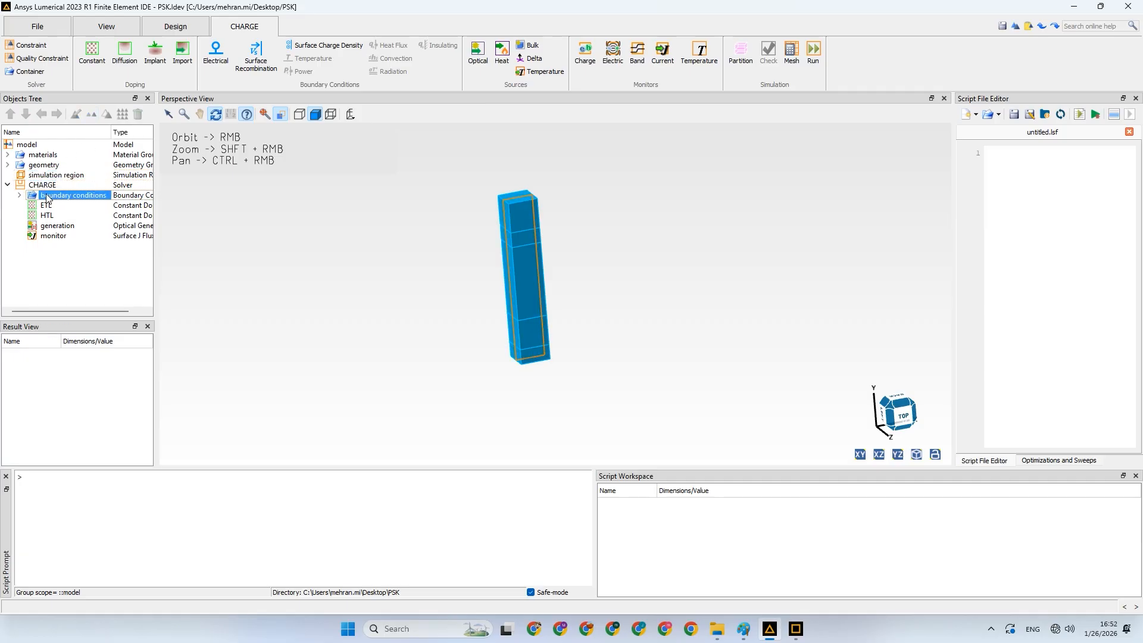
{"action": "left_click", "coordinate": [21, 196]}
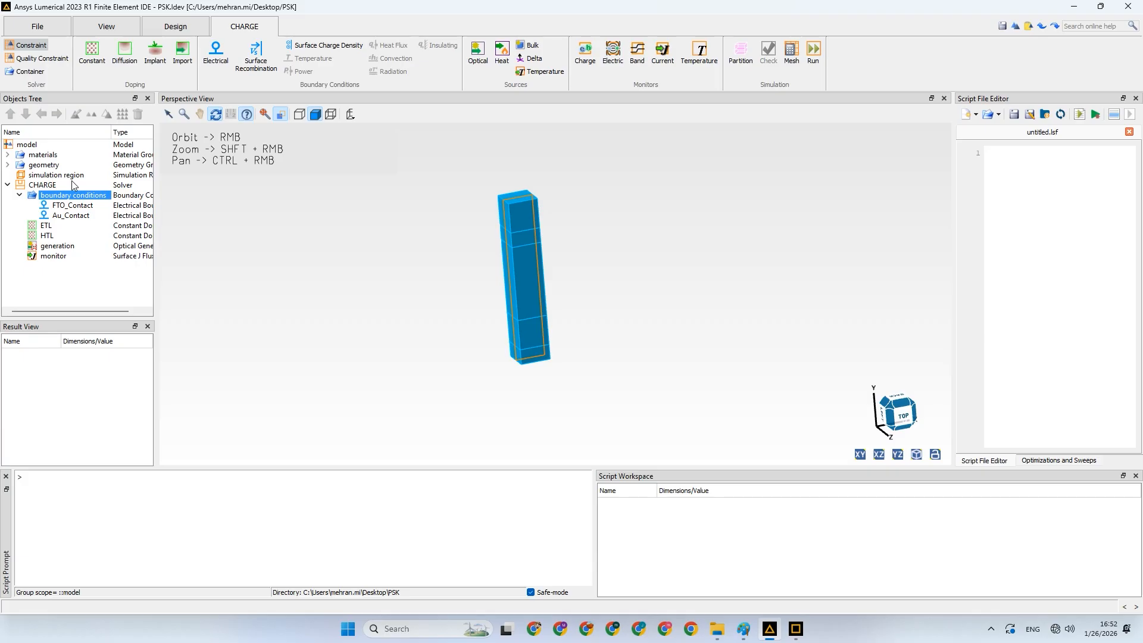
{"action": "left_click", "coordinate": [33, 47]}
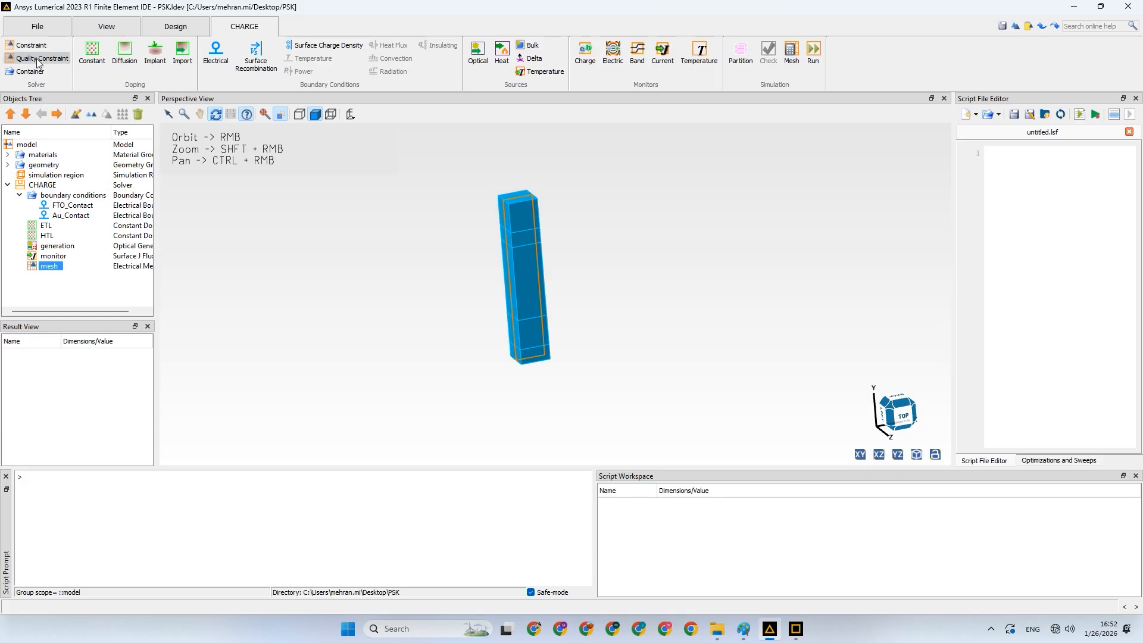
{"action": "right_click", "coordinate": [50, 268]}
{"action": "left_click", "coordinate": [41, 311]}
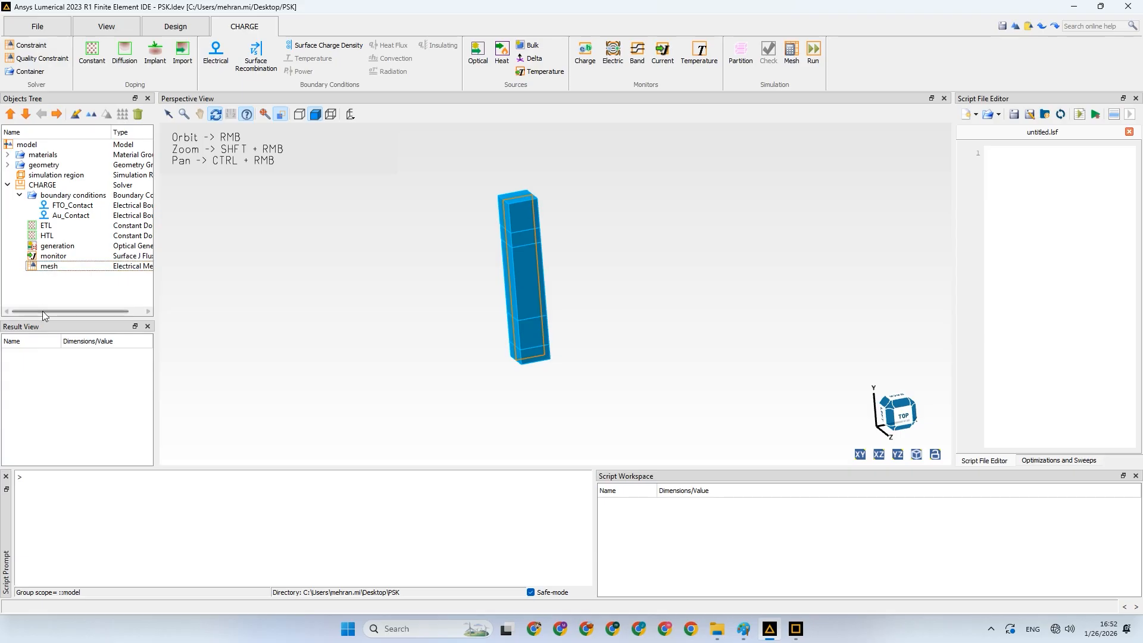
{"action": "left_click_drag", "start_coordinate": [42, 311], "coordinate": [57, 311]}
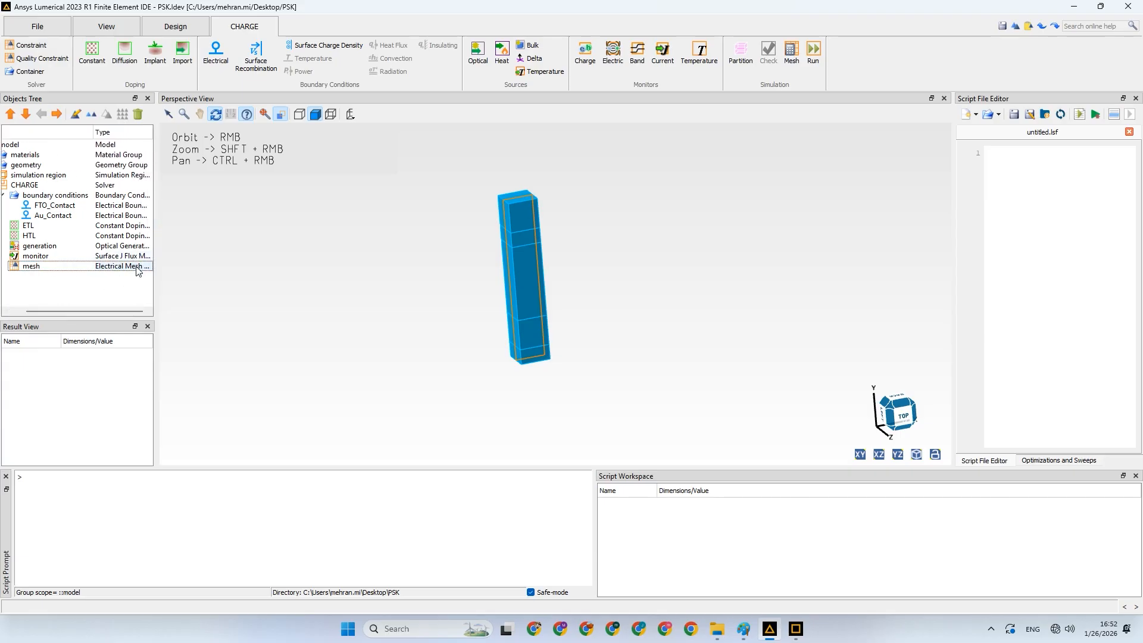
Edit the mesh constraint so that both its x and z ranges run from -0.1 to 0.1 µm
{"action": "right_click", "coordinate": [69, 270]}
{"action": "left_click", "coordinate": [100, 277]}
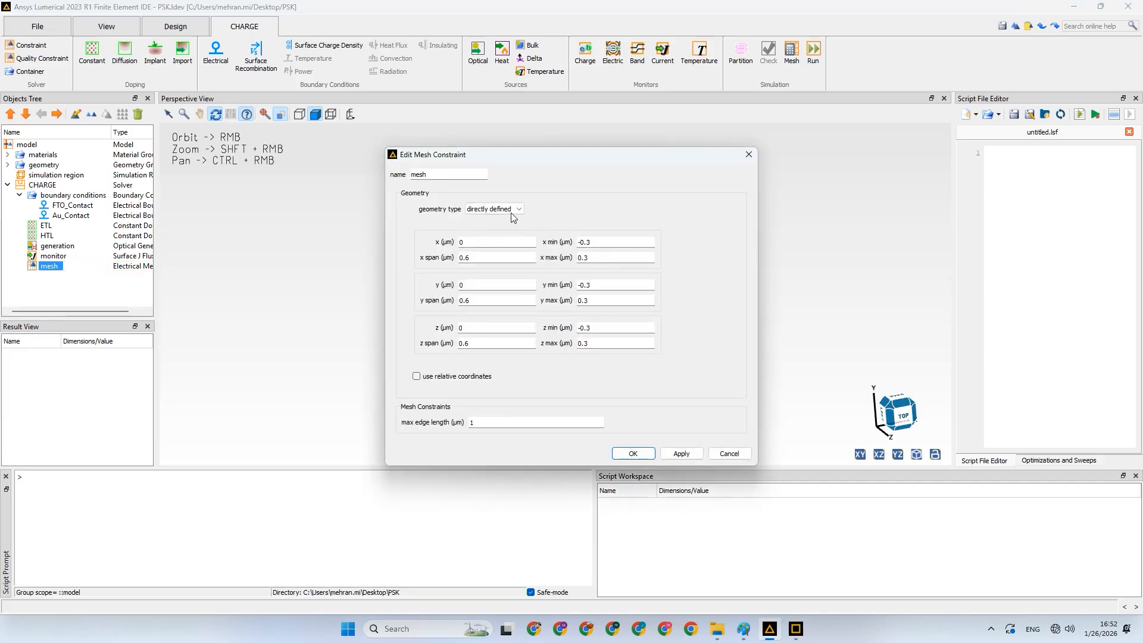
{"action": "left_click", "coordinate": [509, 209]}
{"action": "left_click", "coordinate": [590, 242]}
{"action": "type", "text": "1"}
{"action": "left_click_drag", "start_coordinate": [592, 259], "coordinate": [584, 258]}
{"action": "type", "text": "1"}
{"action": "left_click", "coordinate": [589, 327]}
{"action": "left_click", "coordinate": [587, 343]}
{"action": "type", "text": "1"}
Set the mesh constraint's y range from 0 to 1.1 µm and apply the geometry
{"action": "left_click", "coordinate": [589, 285]}
{"action": "left_click_drag", "start_coordinate": [591, 286], "coordinate": [574, 301]}
{"action": "type", "text": "01.1"}
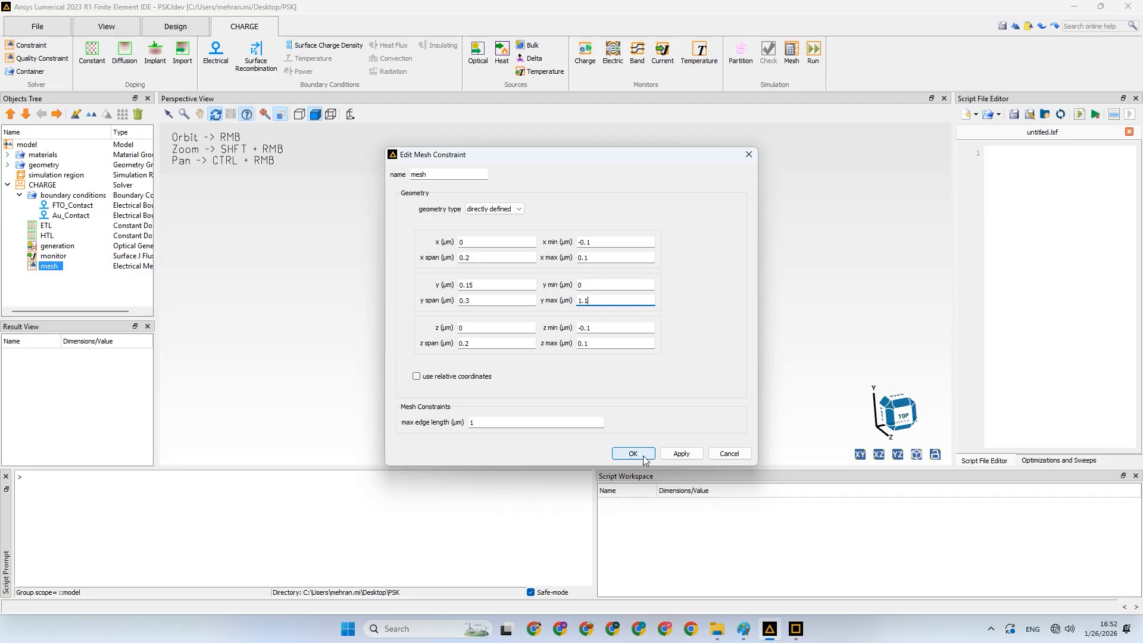
{"action": "left_click", "coordinate": [679, 454]}
{"action": "left_click", "coordinate": [635, 454]}
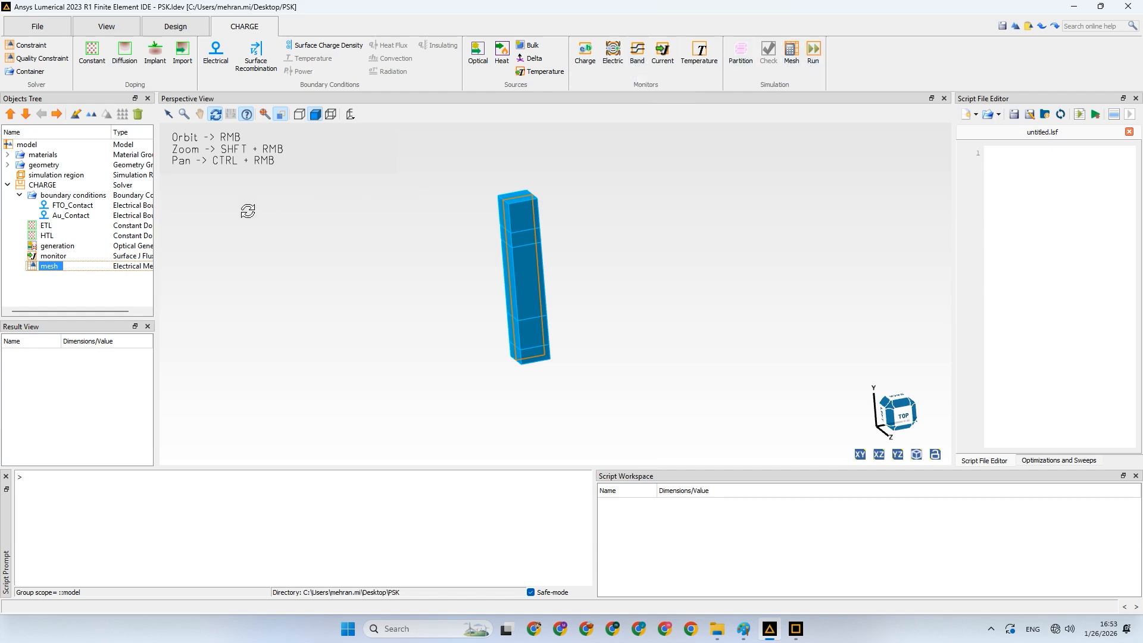
{"action": "left_click", "coordinate": [7, 165]}
{"action": "left_click", "coordinate": [50, 226]}
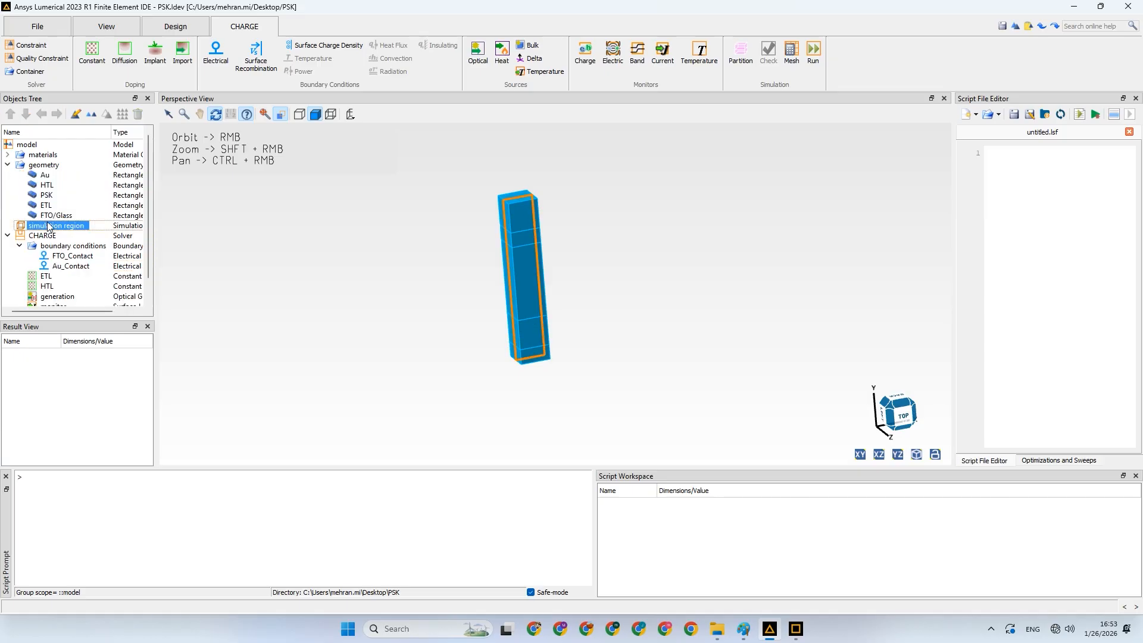
{"action": "scroll", "coordinate": [53, 225], "scroll_direction": "down", "scroll_amount": 1}
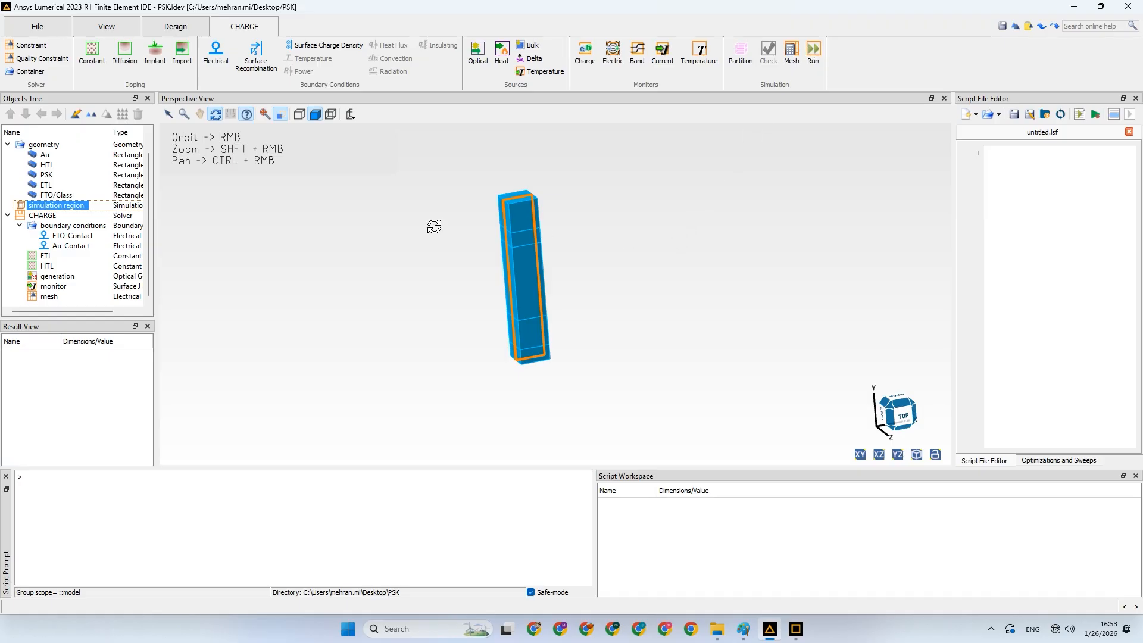
Try to run the CHARGE simulation and force-quit its job
{"action": "left_click", "coordinate": [199, 115]}
{"action": "left_click", "coordinate": [815, 54]}
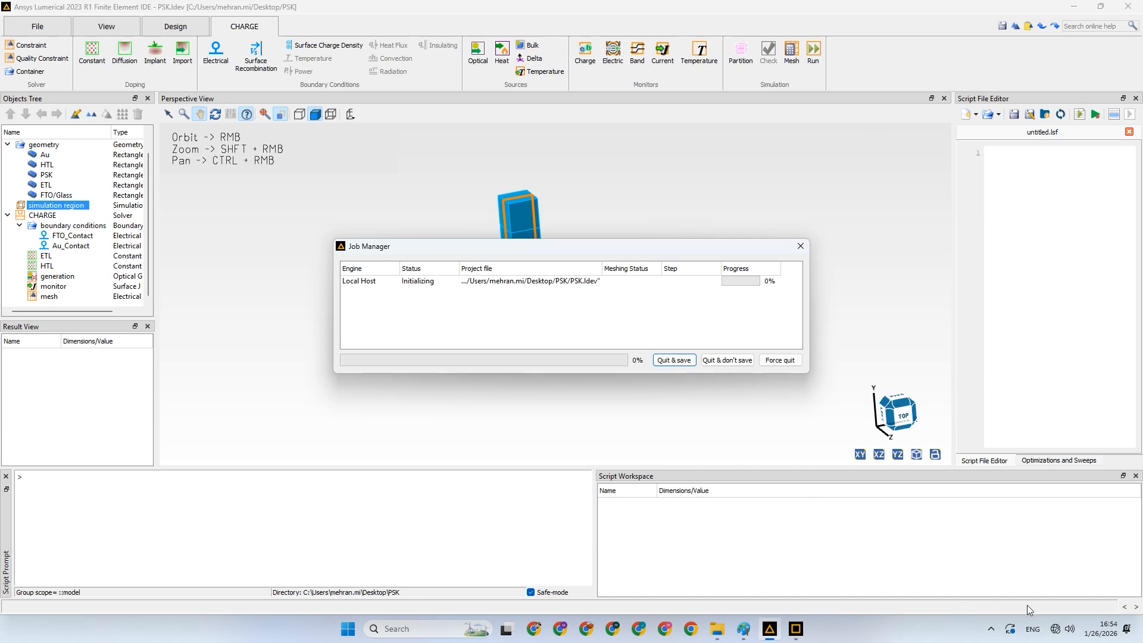
{"action": "left_click", "coordinate": [991, 632]}
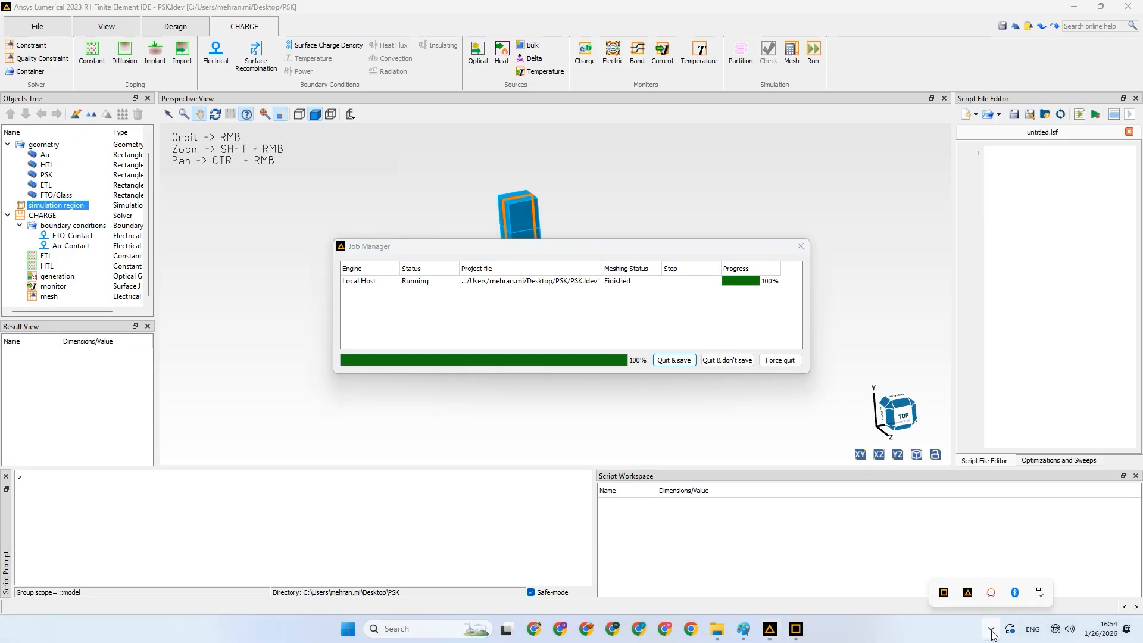
{"action": "left_click", "coordinate": [952, 632]}
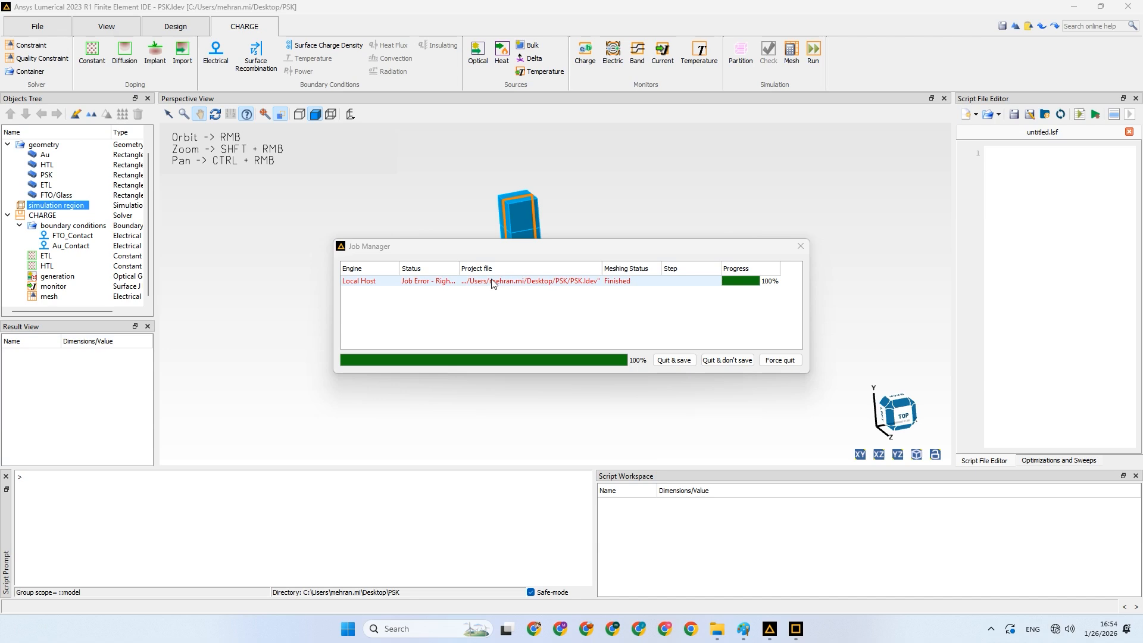
{"action": "left_click", "coordinate": [771, 361]}
{"action": "left_click", "coordinate": [641, 331]}
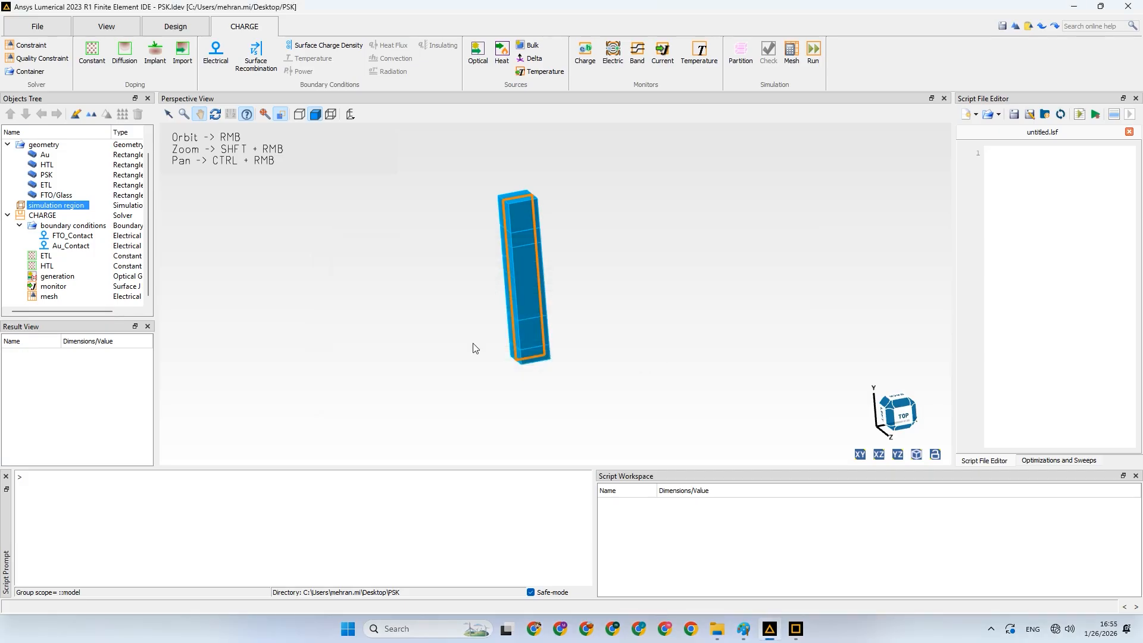
Delete the mesh constraint from the CHARGE solver
{"action": "left_click", "coordinate": [52, 299]}
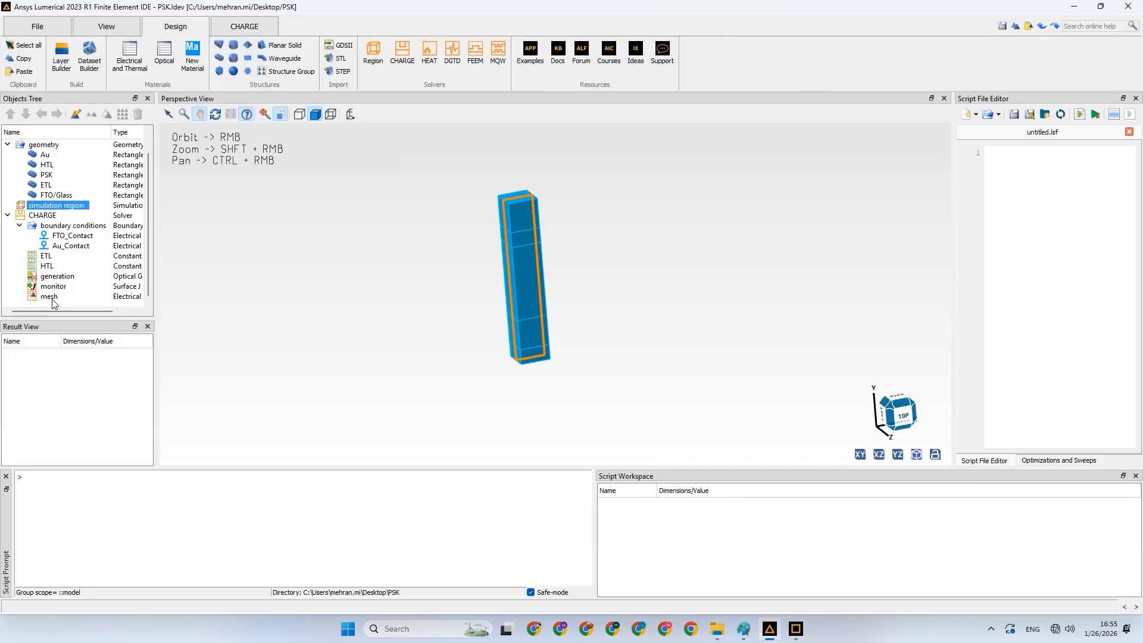
{"action": "scroll", "coordinate": [53, 303], "scroll_direction": "up", "scroll_amount": 1}
{"action": "left_click", "coordinate": [52, 299]}
{"action": "scroll", "coordinate": [53, 304], "scroll_direction": "down", "scroll_amount": 1}
{"action": "left_click", "coordinate": [52, 297]}
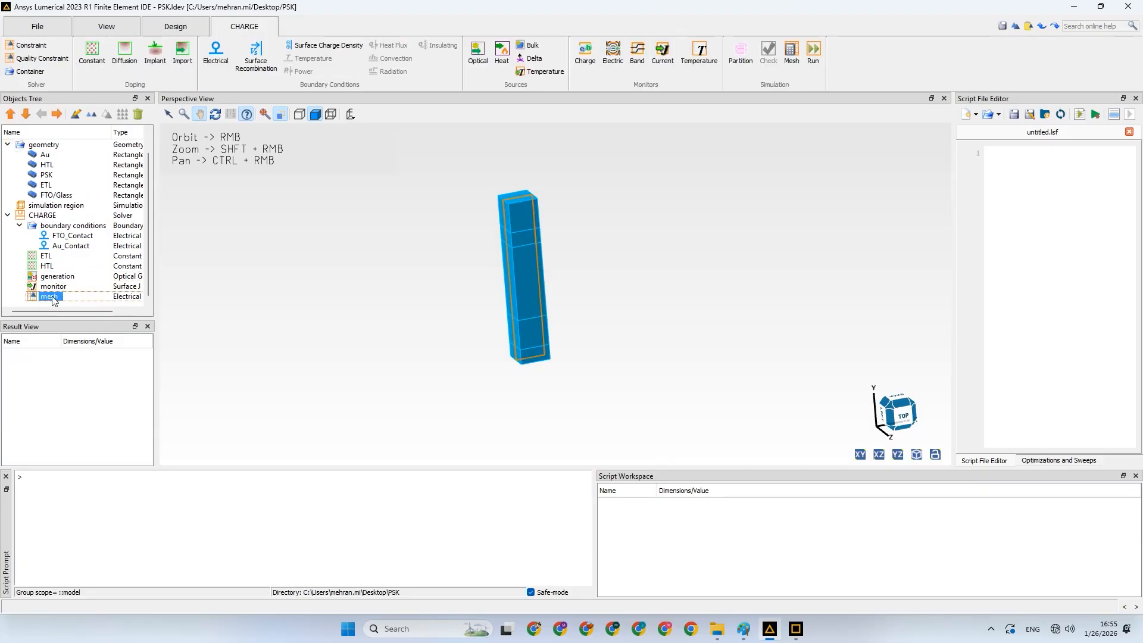
{"action": "right_click", "coordinate": [52, 300]}
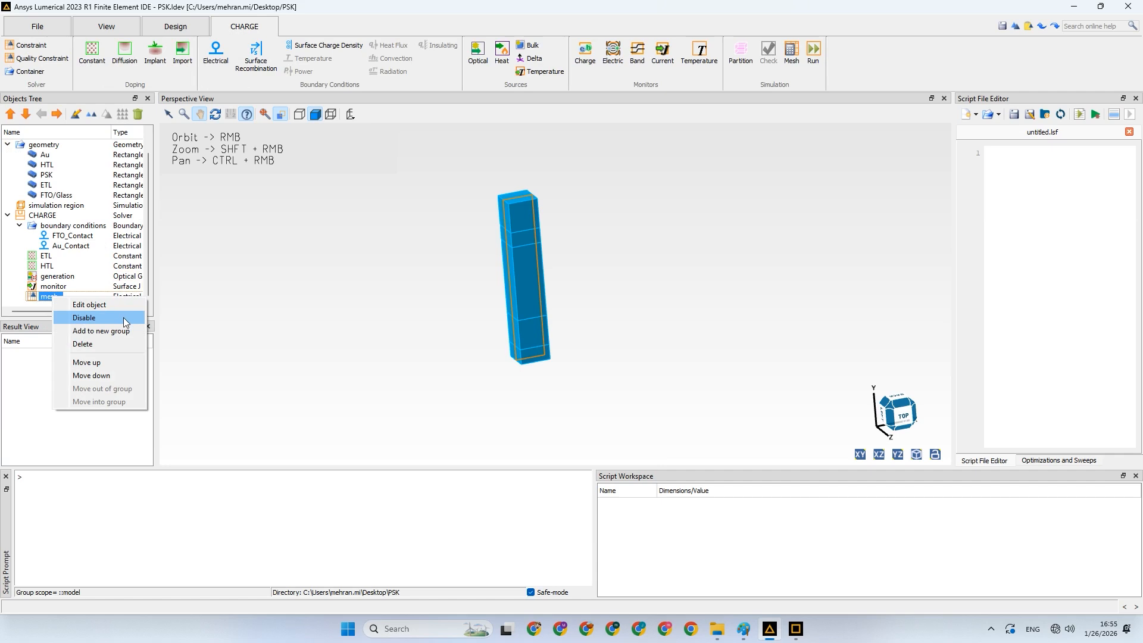
{"action": "key", "text": "Escape"}
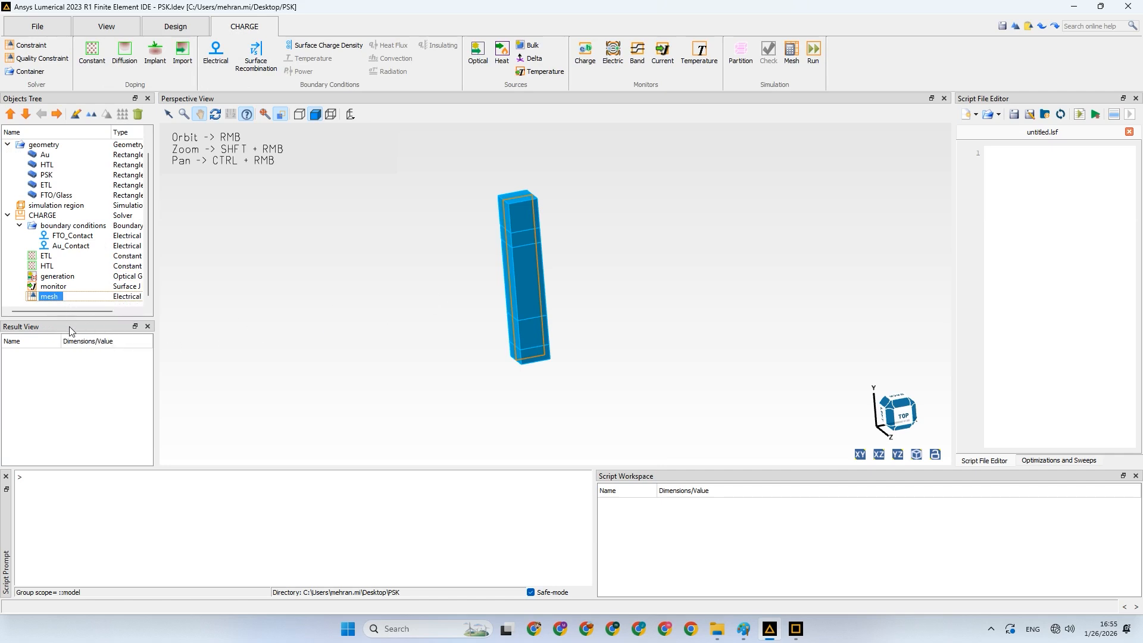
{"action": "key", "text": "Delete"}
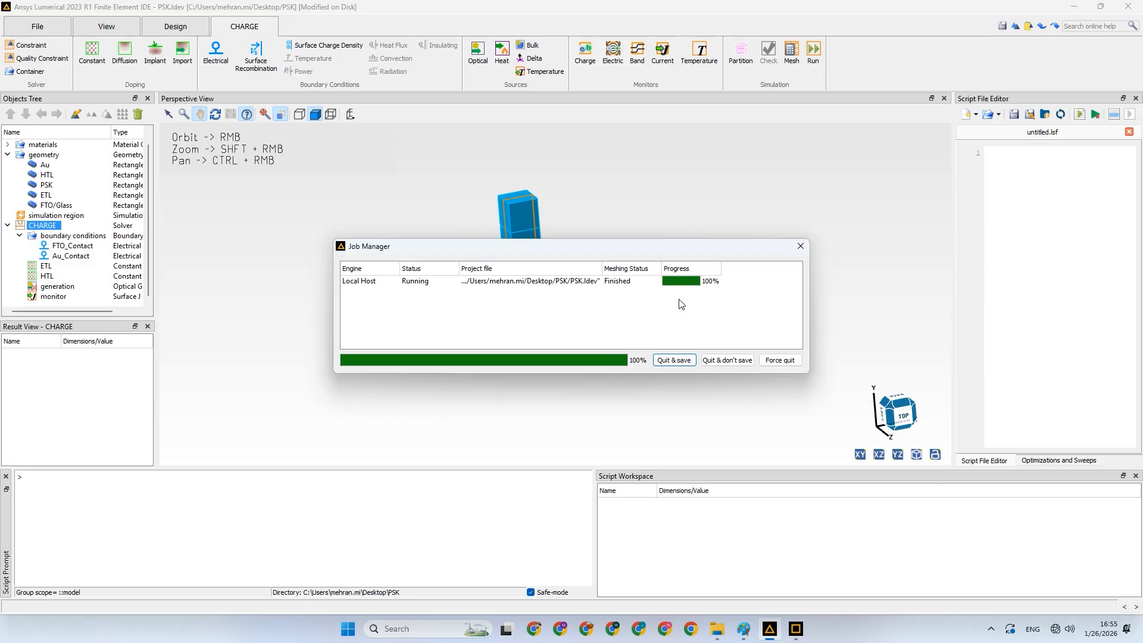
Quit the meshing job with saving and the simulation job without saving
{"action": "left_click", "coordinate": [671, 361]}
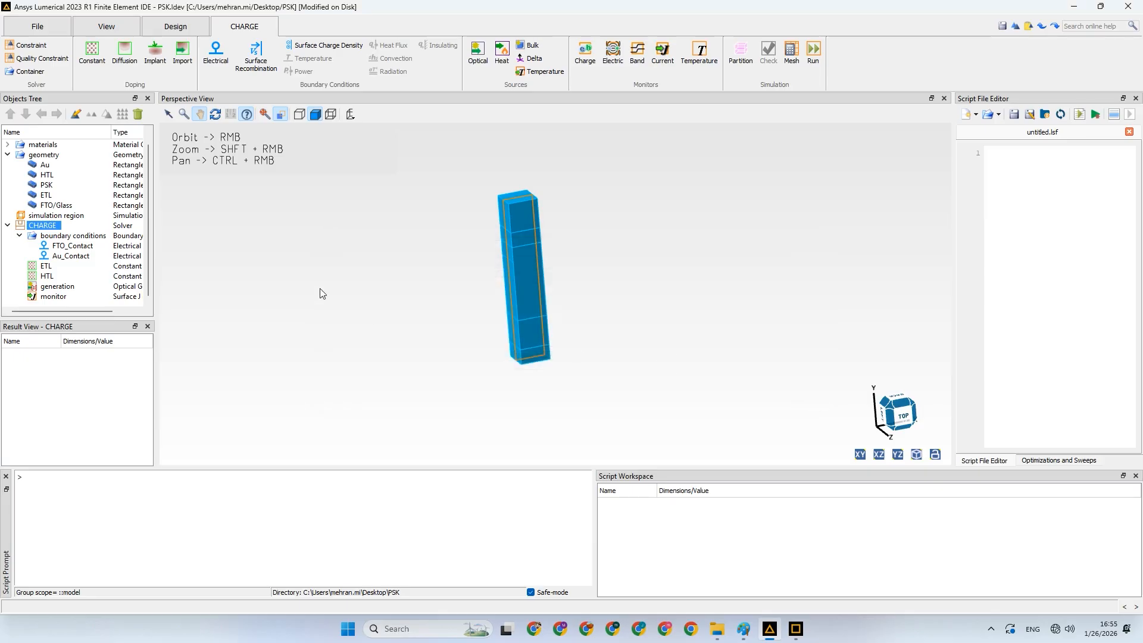
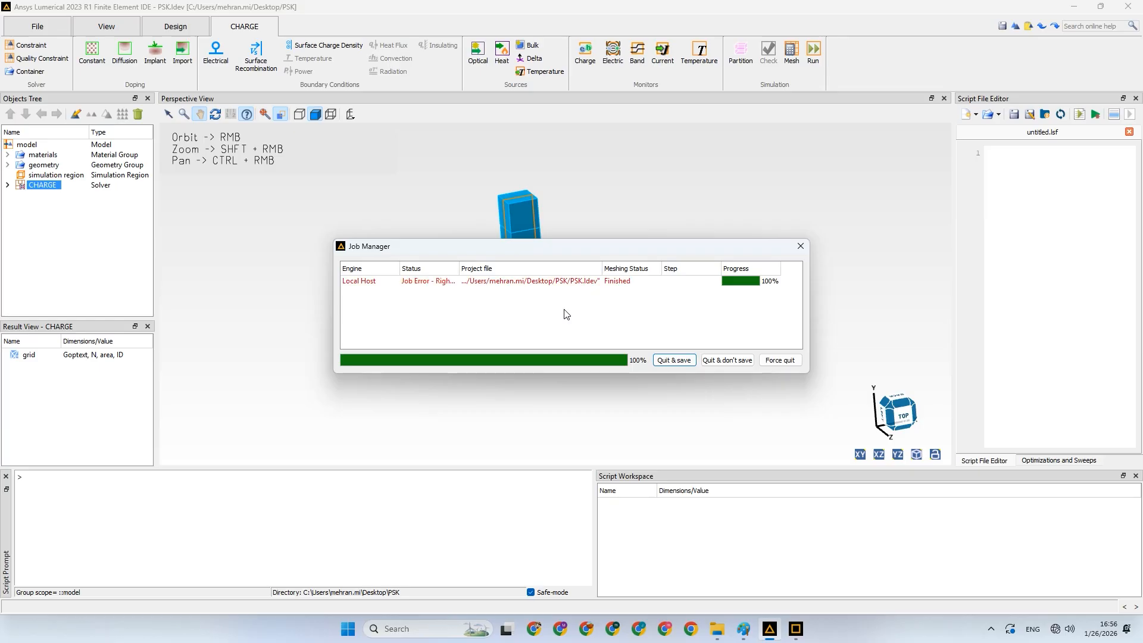
{"action": "left_click", "coordinate": [717, 361]}
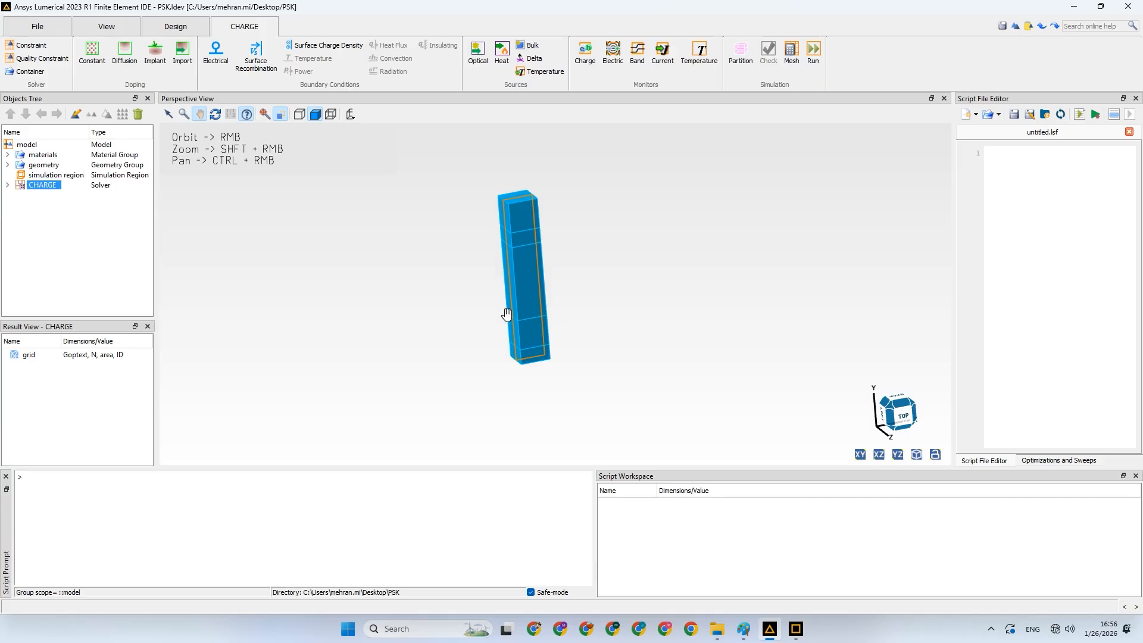
{"action": "left_click", "coordinate": [436, 299]}
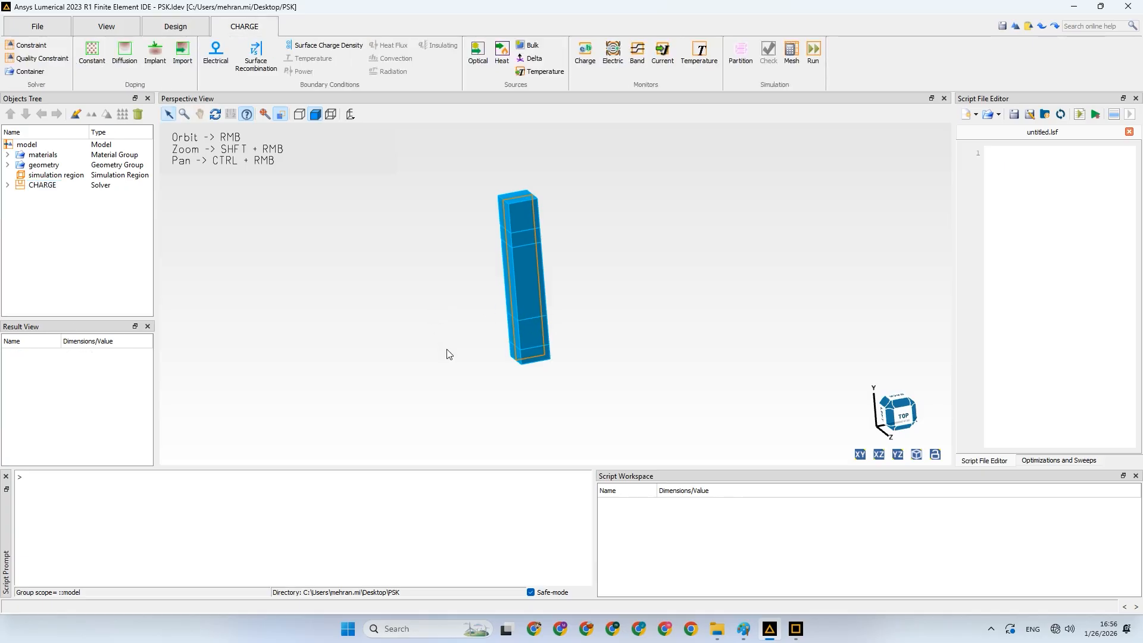
Open the CHARGE solver's settings and check its general options for solver mode, MQW domains and simulation region
{"action": "left_click", "coordinate": [7, 186]}
{"action": "left_click", "coordinate": [32, 186]}
{"action": "right_click", "coordinate": [32, 189]}
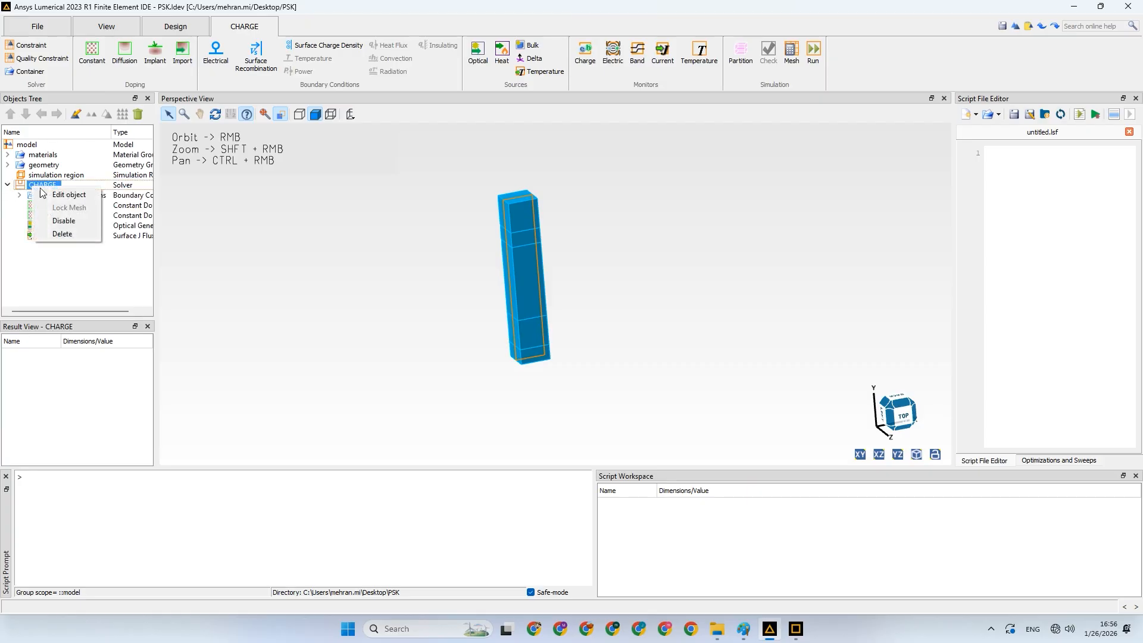
{"action": "key", "text": "Escape"}
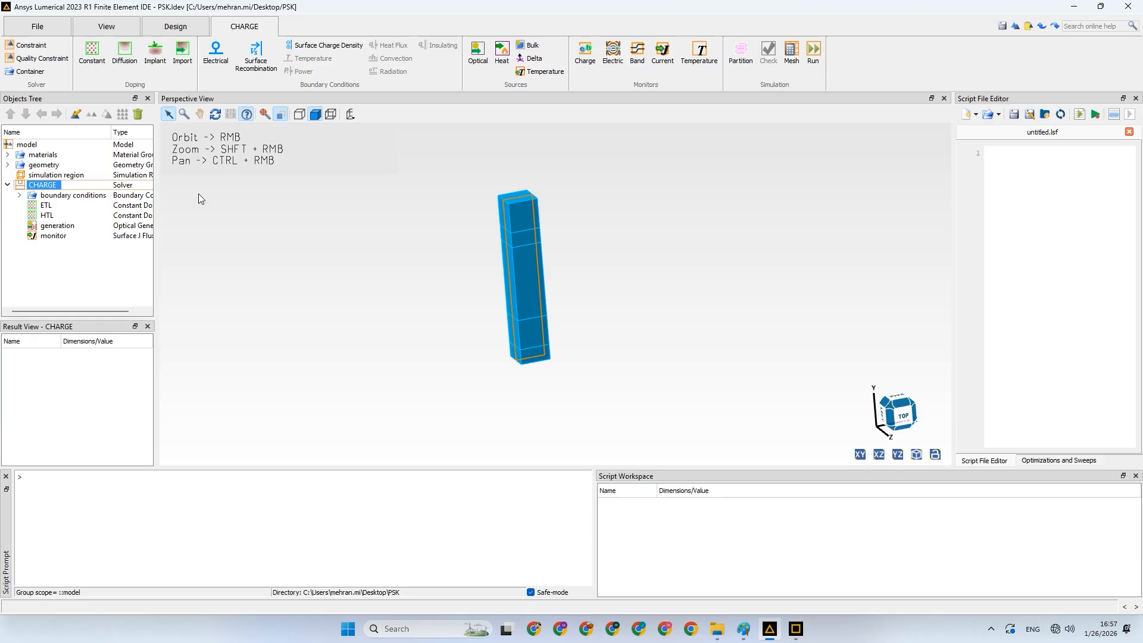
{"action": "key", "text": "e"}
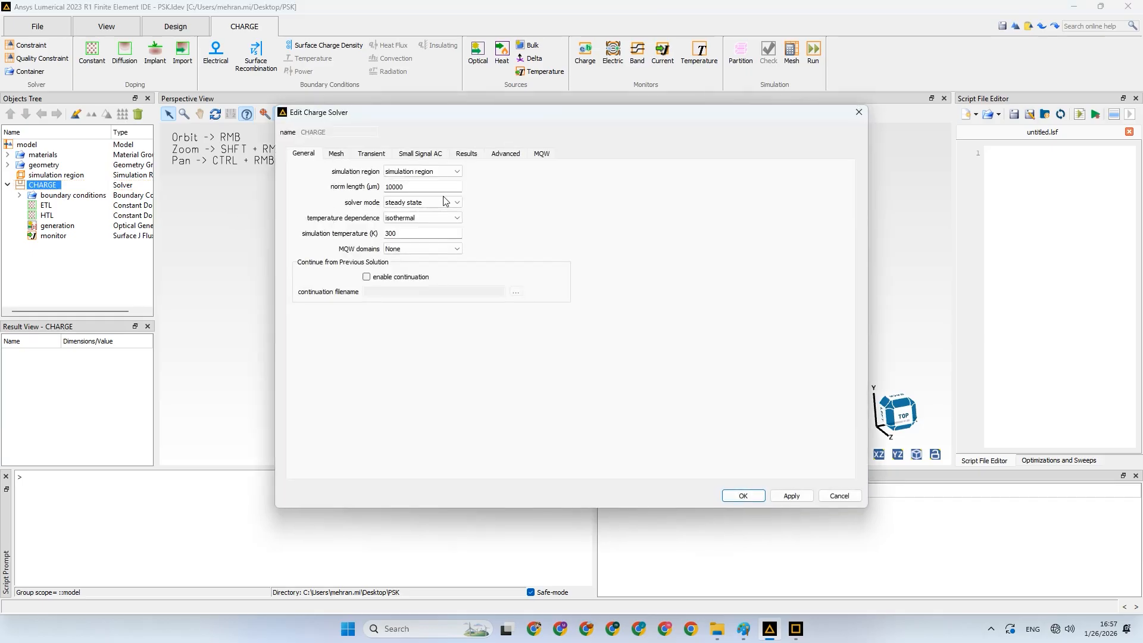
{"action": "left_click", "coordinate": [446, 202]}
{"action": "left_click", "coordinate": [446, 203]}
{"action": "left_click", "coordinate": [427, 246]}
{"action": "left_click", "coordinate": [427, 247]}
{"action": "left_click", "coordinate": [392, 175]}
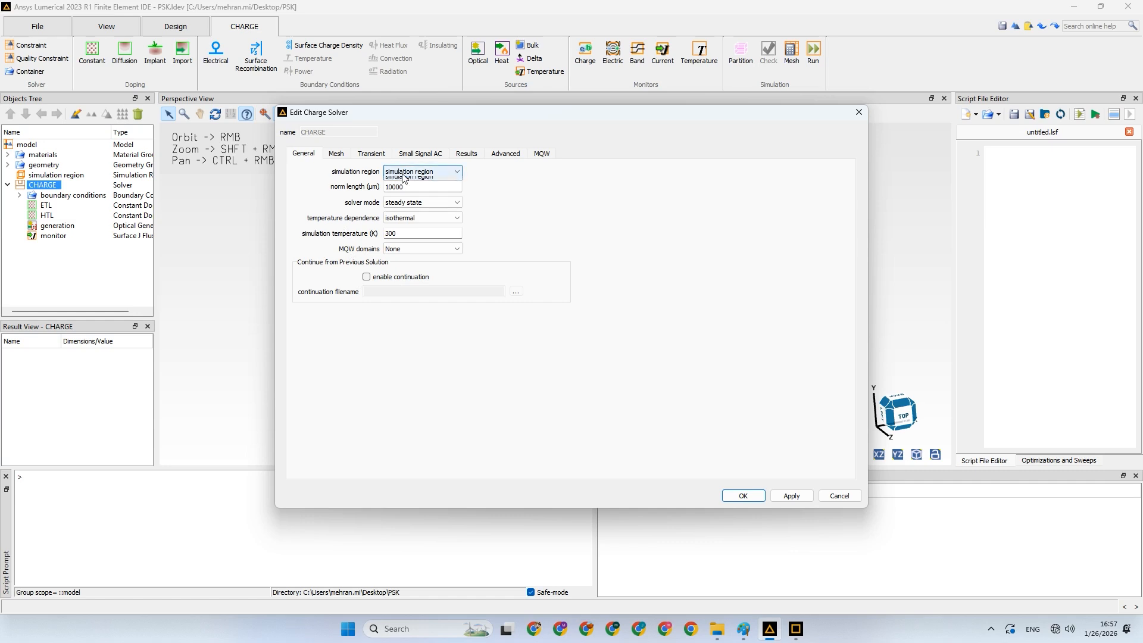
{"action": "left_click", "coordinate": [411, 184]}
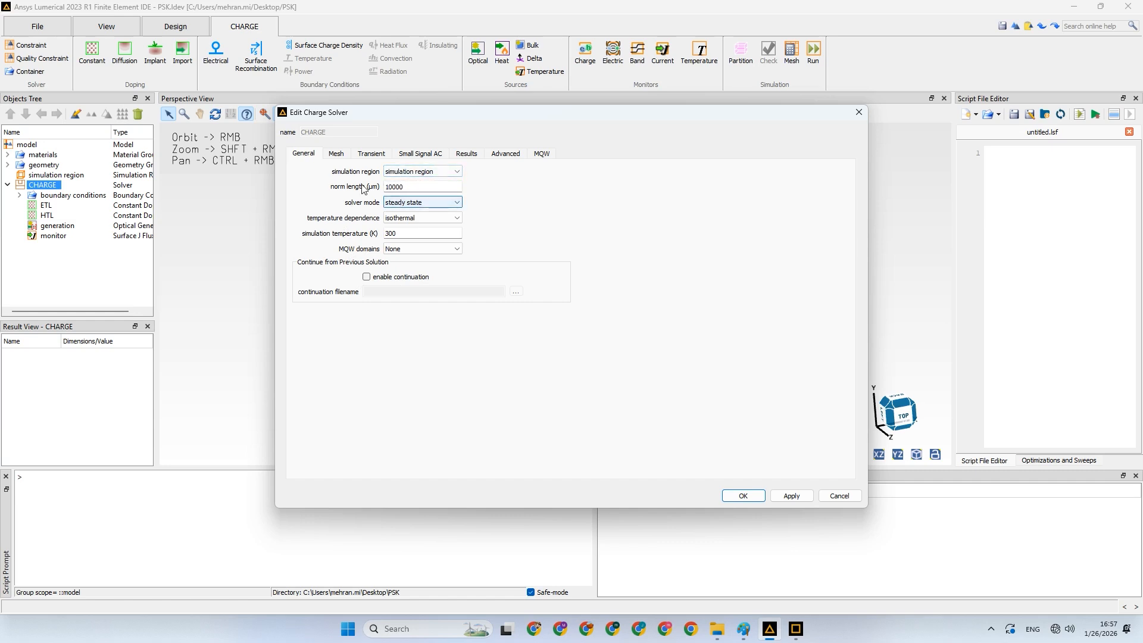
Change the minimum edge length in the CHARGE solver's global mesh constraints
{"action": "left_click", "coordinate": [336, 153]}
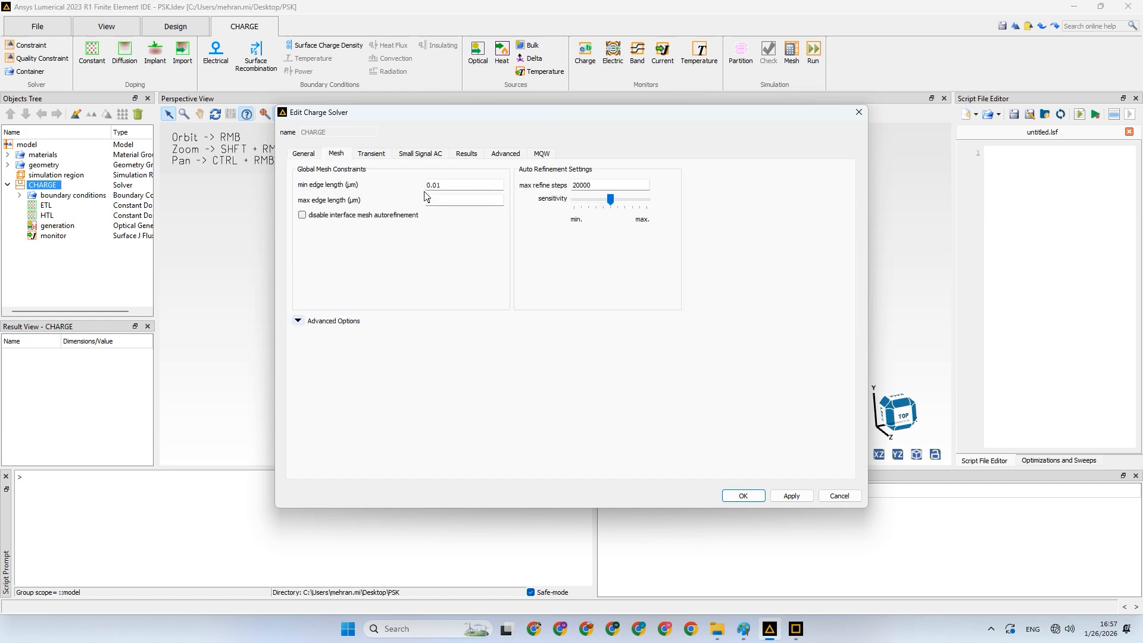
{"action": "type", "text": "1"}
{"action": "left_click_drag", "start_coordinate": [436, 187], "coordinate": [440, 187]}
{"action": "type", "text": "02"}
{"action": "key", "text": "Tab"}
Set the solver type to newton in the CHARGE solver's advanced non-linear settings
{"action": "left_click", "coordinate": [376, 155]}
{"action": "left_click", "coordinate": [409, 155]}
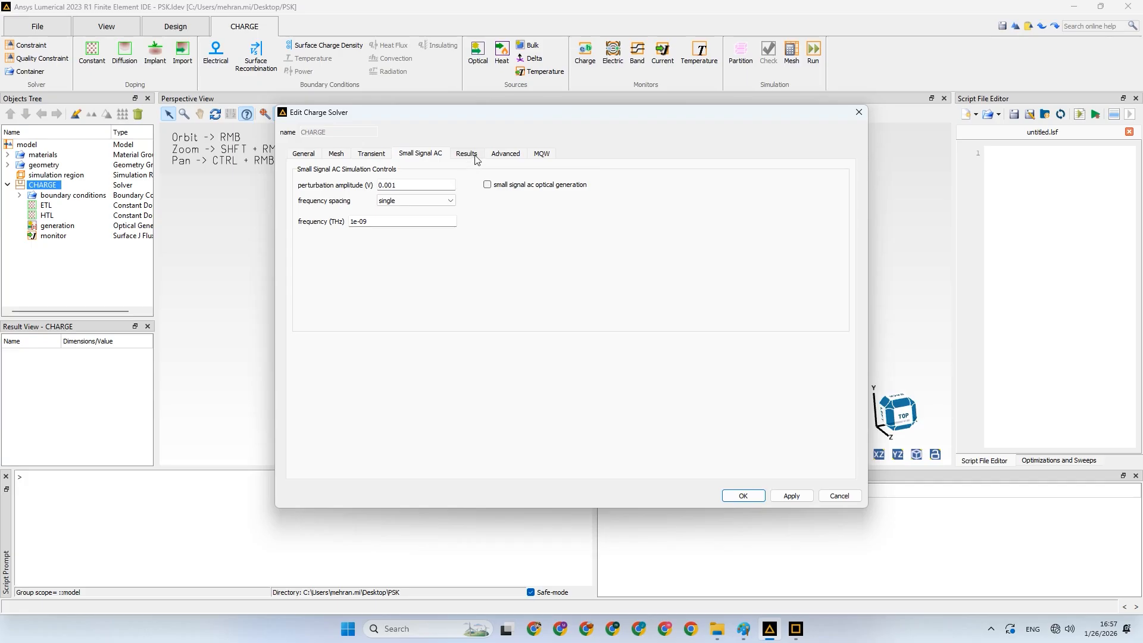
{"action": "left_click", "coordinate": [466, 155]}
{"action": "left_click", "coordinate": [493, 156]}
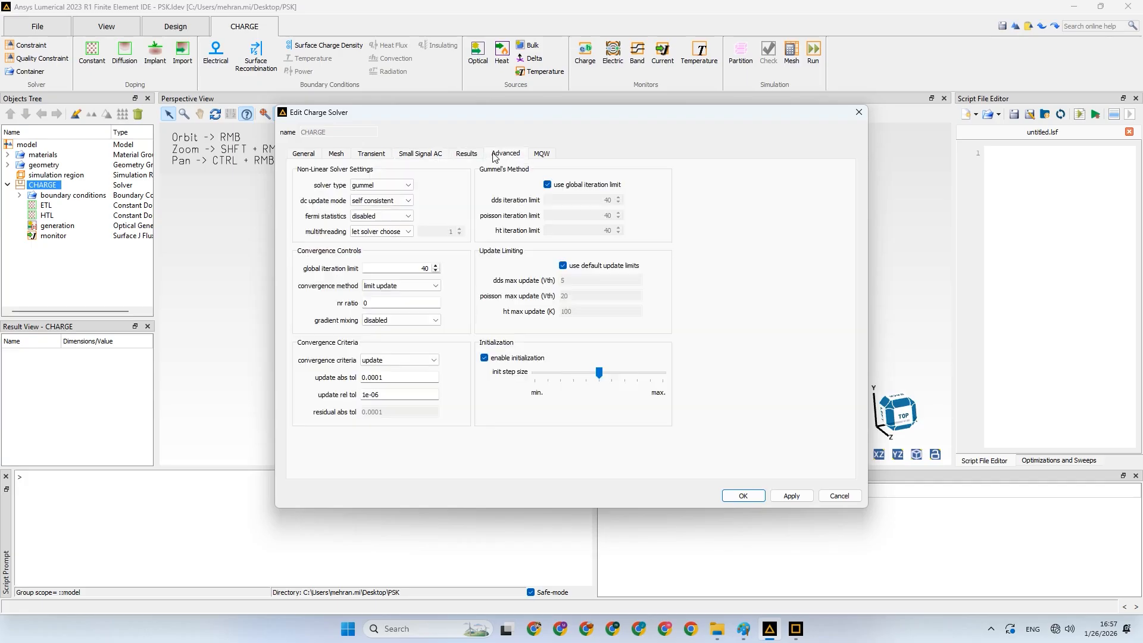
{"action": "left_click", "coordinate": [387, 185]}
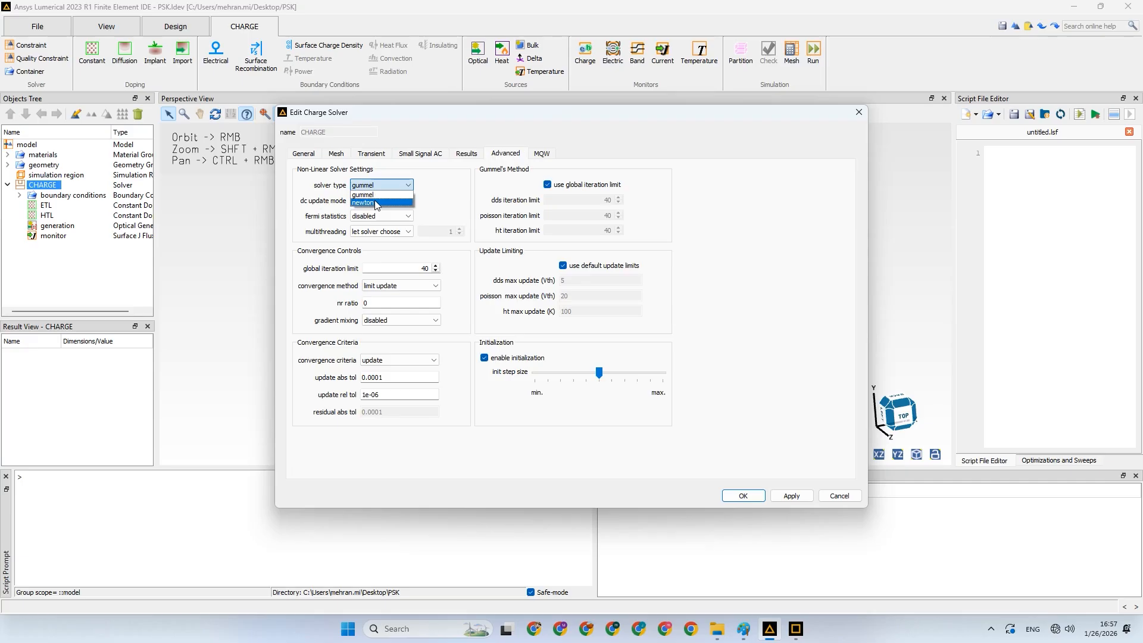
{"action": "left_click", "coordinate": [376, 203]}
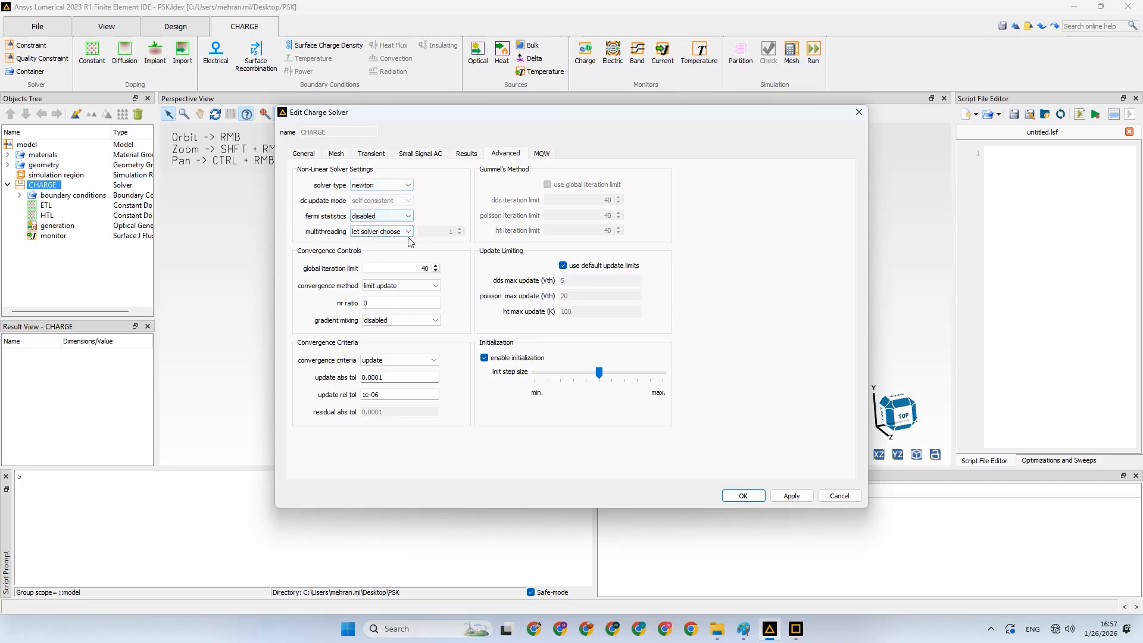
Enable Fermi statistics for the CHARGE solver and apply the edited solver settings
{"action": "left_click", "coordinate": [370, 217]}
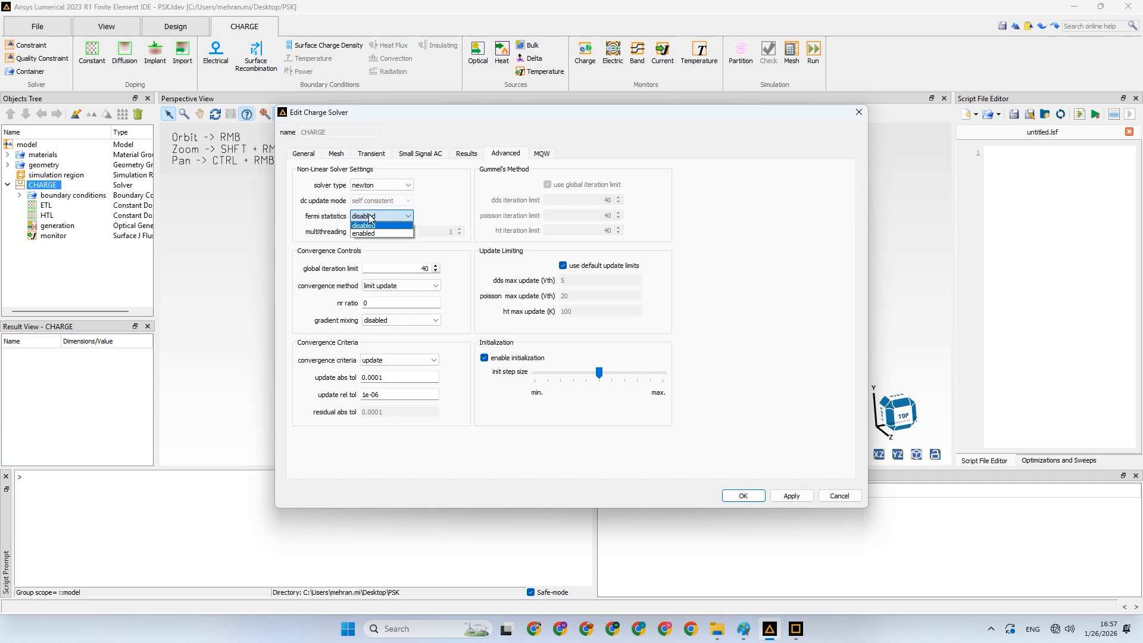
{"action": "left_click", "coordinate": [388, 234]}
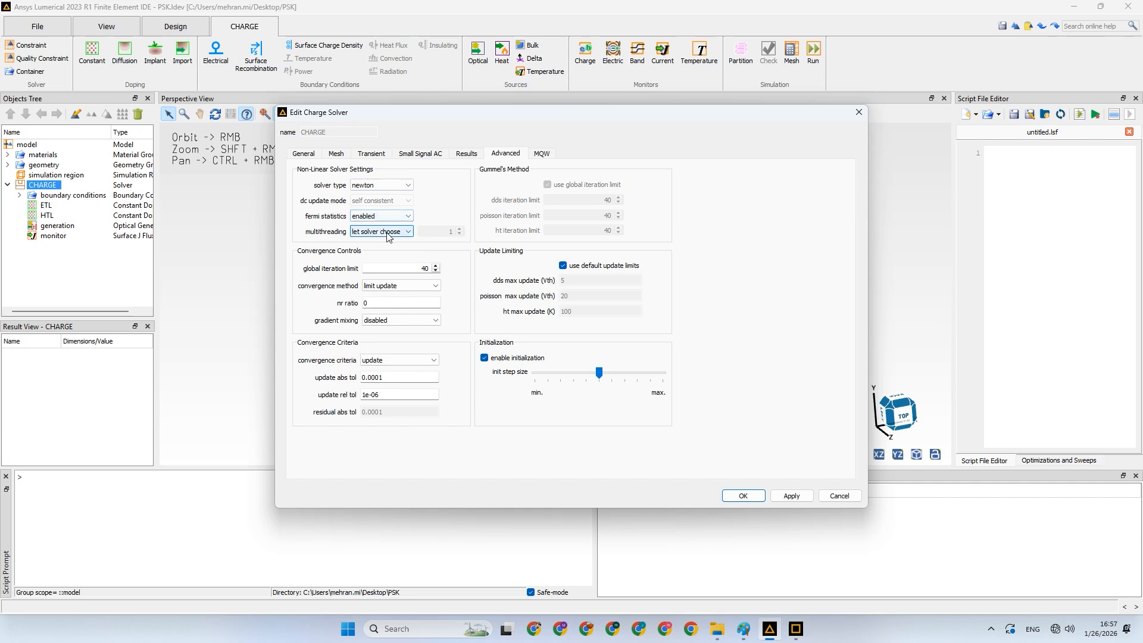
{"action": "left_click", "coordinate": [388, 232]}
{"action": "left_click", "coordinate": [388, 236]}
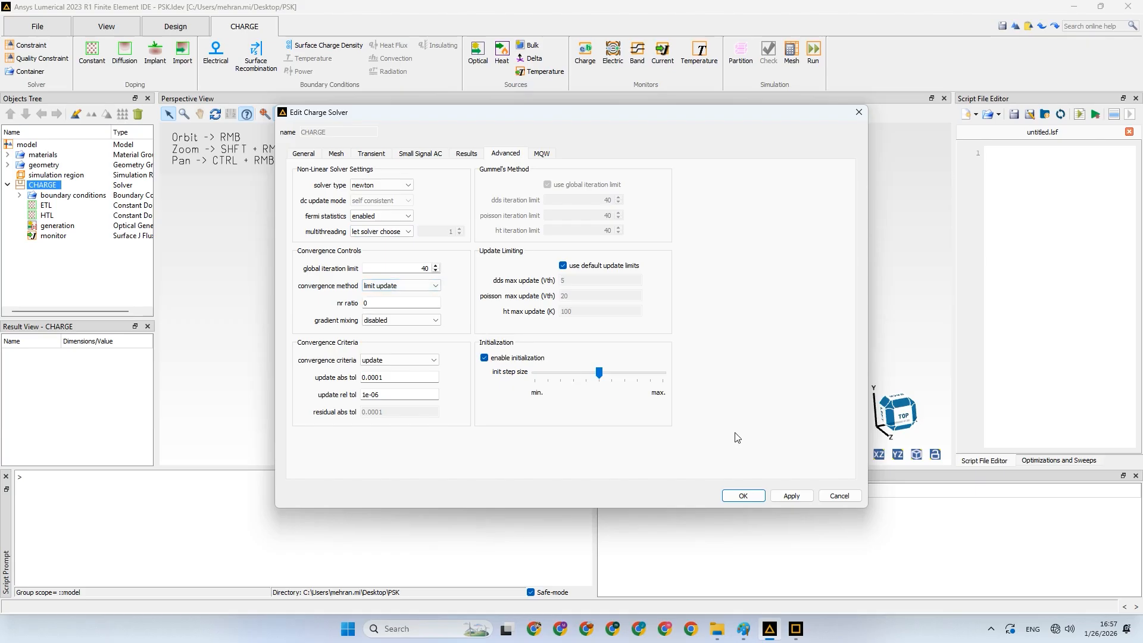
{"action": "left_click", "coordinate": [548, 154]}
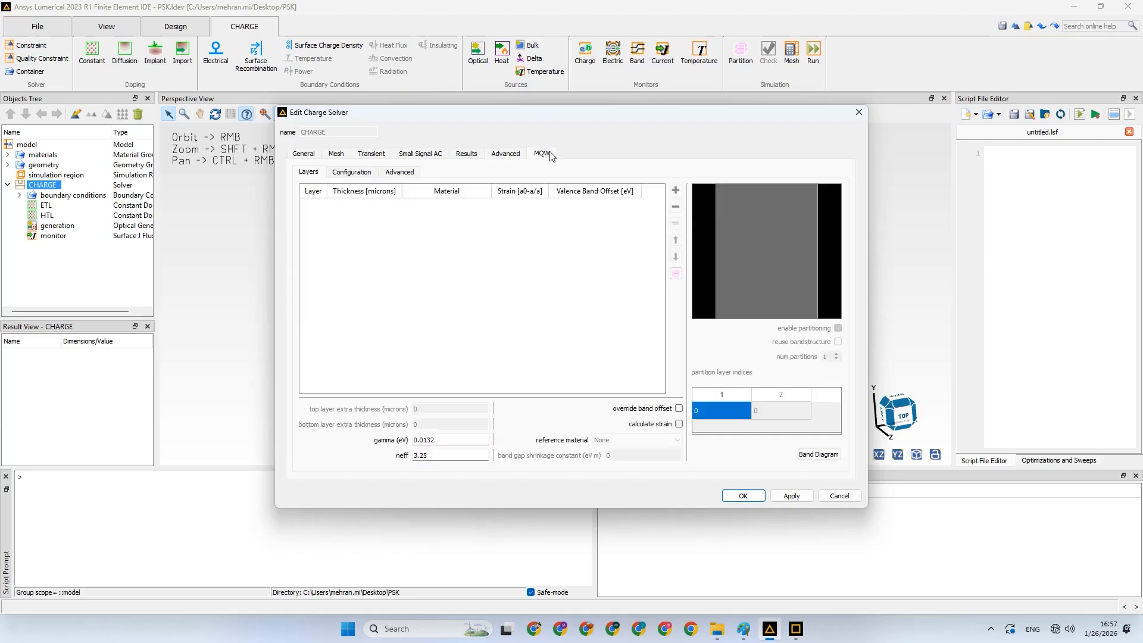
{"action": "left_click", "coordinate": [790, 498]}
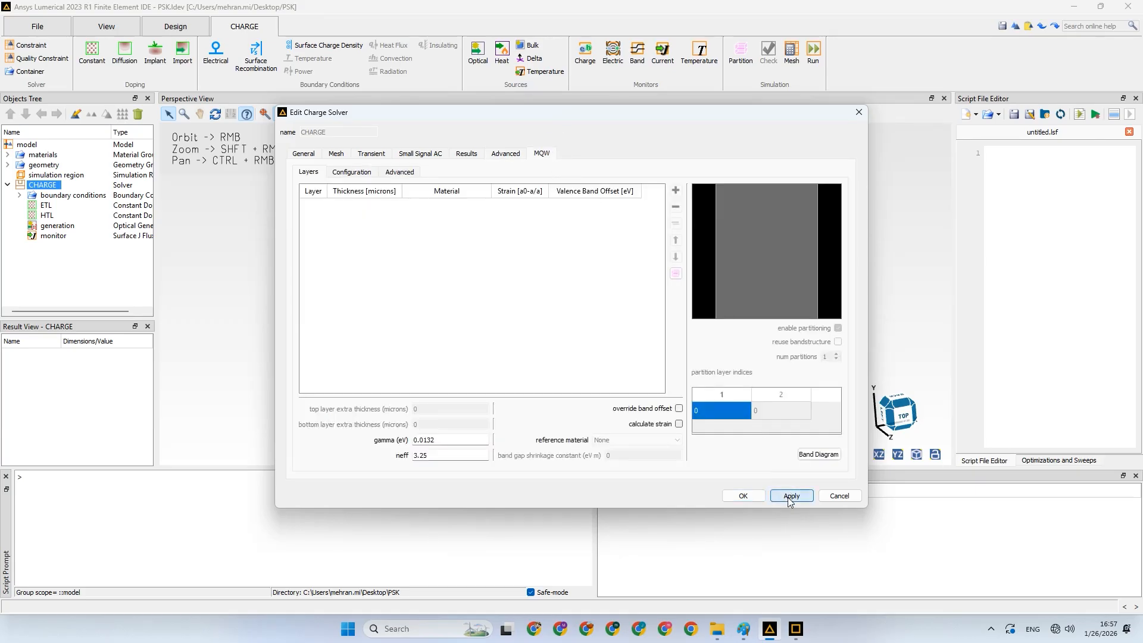
{"action": "left_click", "coordinate": [744, 496]}
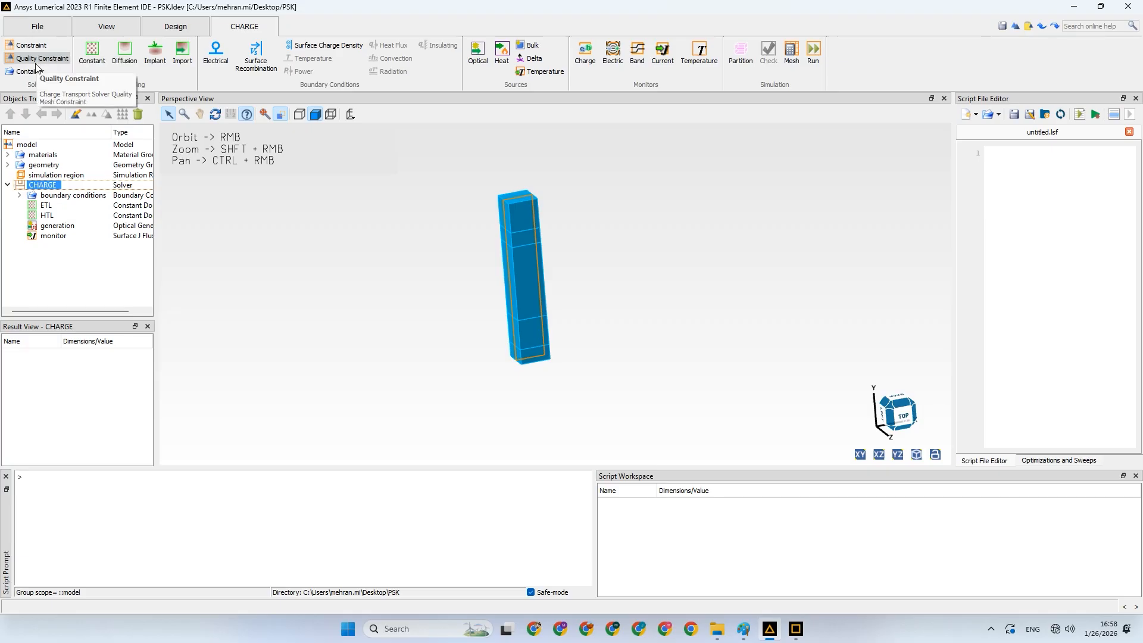
Review the general and geometry settings of the FTO_Contact boundary condition
{"action": "left_click", "coordinate": [38, 196]}
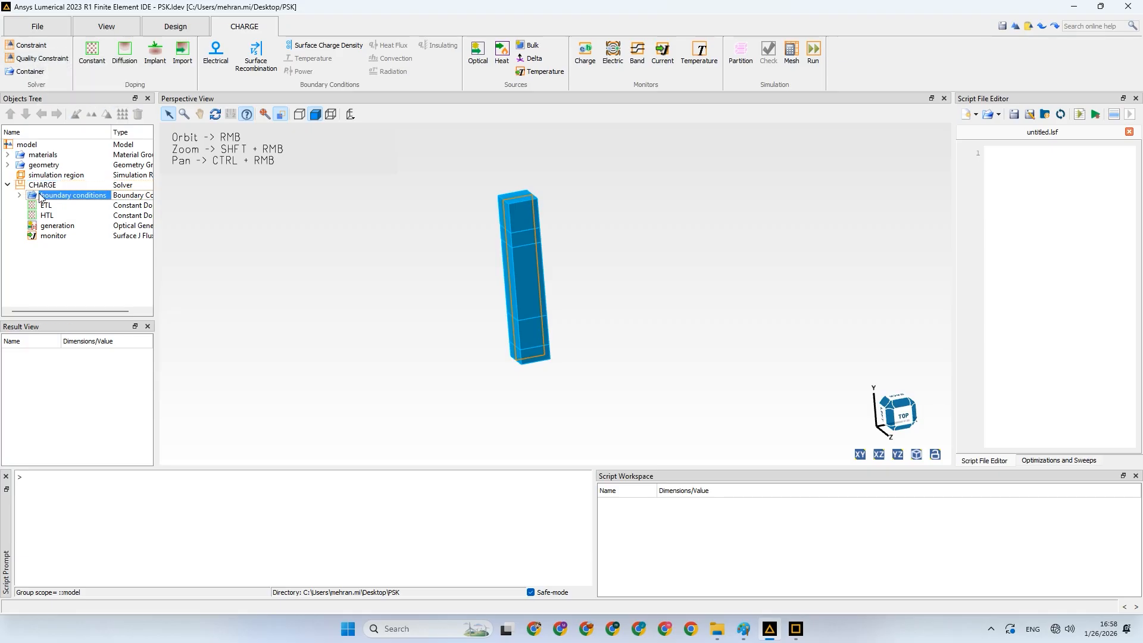
{"action": "left_click", "coordinate": [20, 196]}
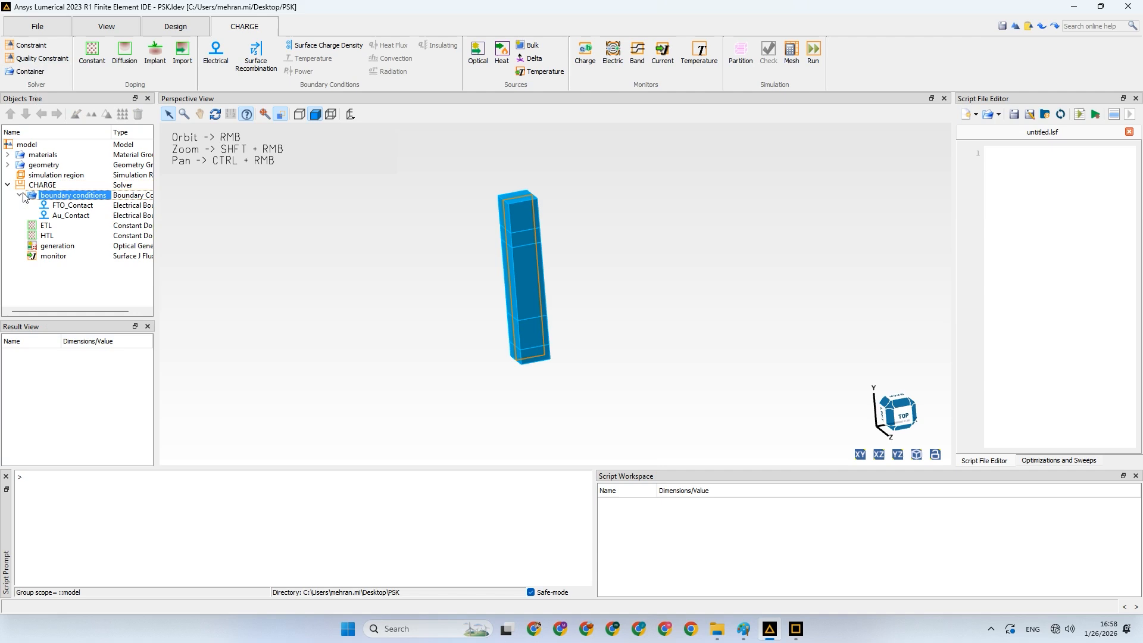
{"action": "left_click", "coordinate": [62, 206]}
{"action": "right_click", "coordinate": [62, 207]}
{"action": "left_click", "coordinate": [74, 211]}
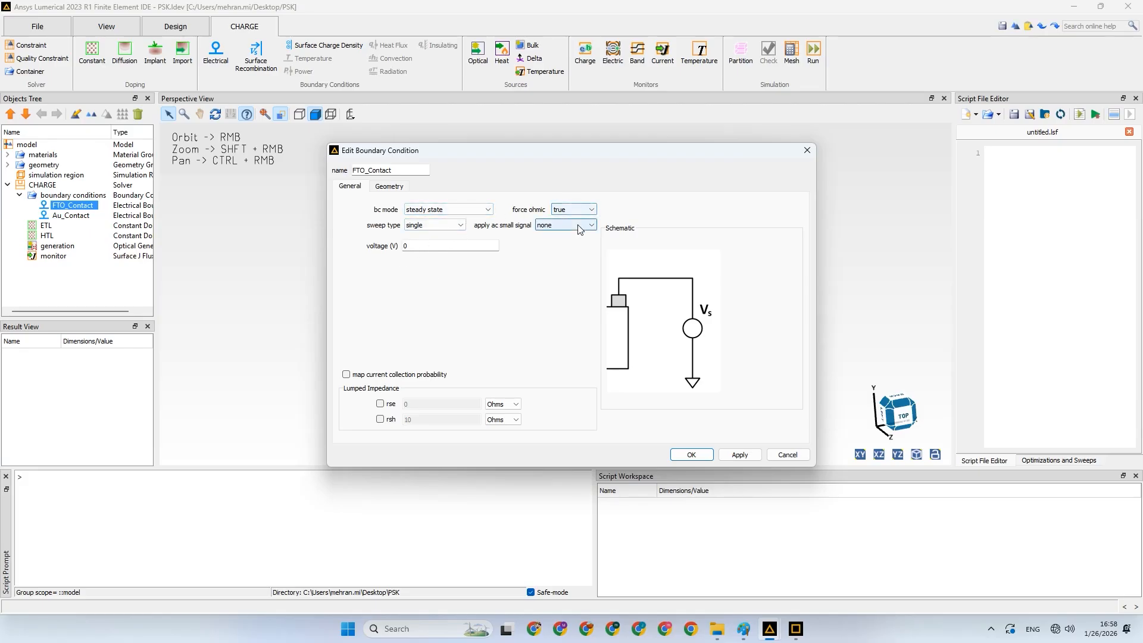
{"action": "left_click", "coordinate": [388, 187]}
{"action": "left_click", "coordinate": [360, 189]}
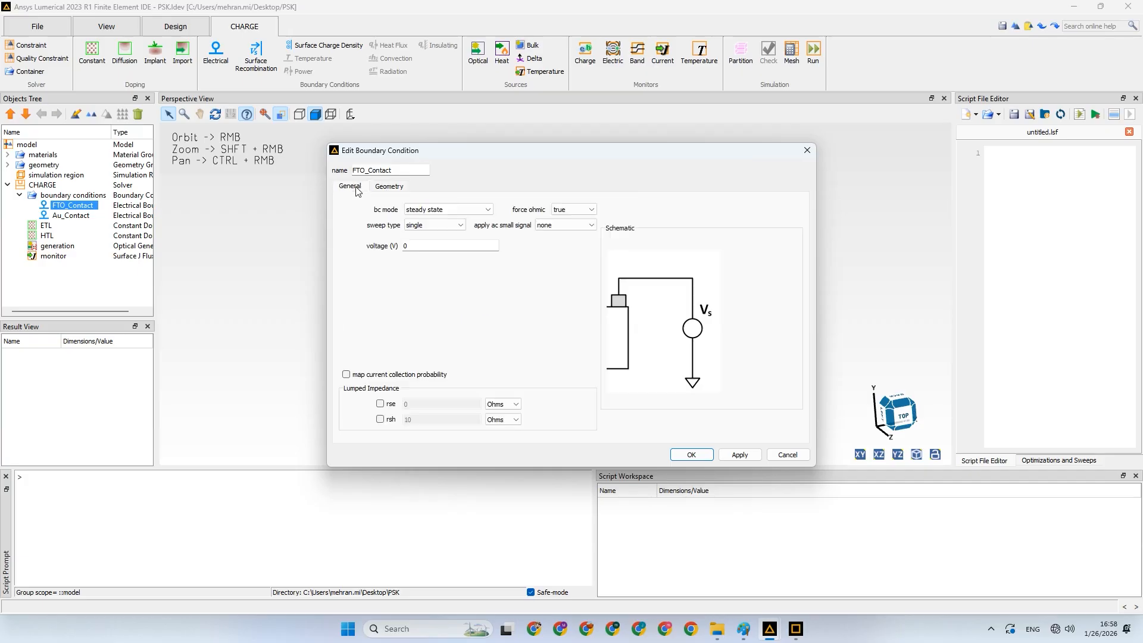
{"action": "left_click", "coordinate": [400, 187]}
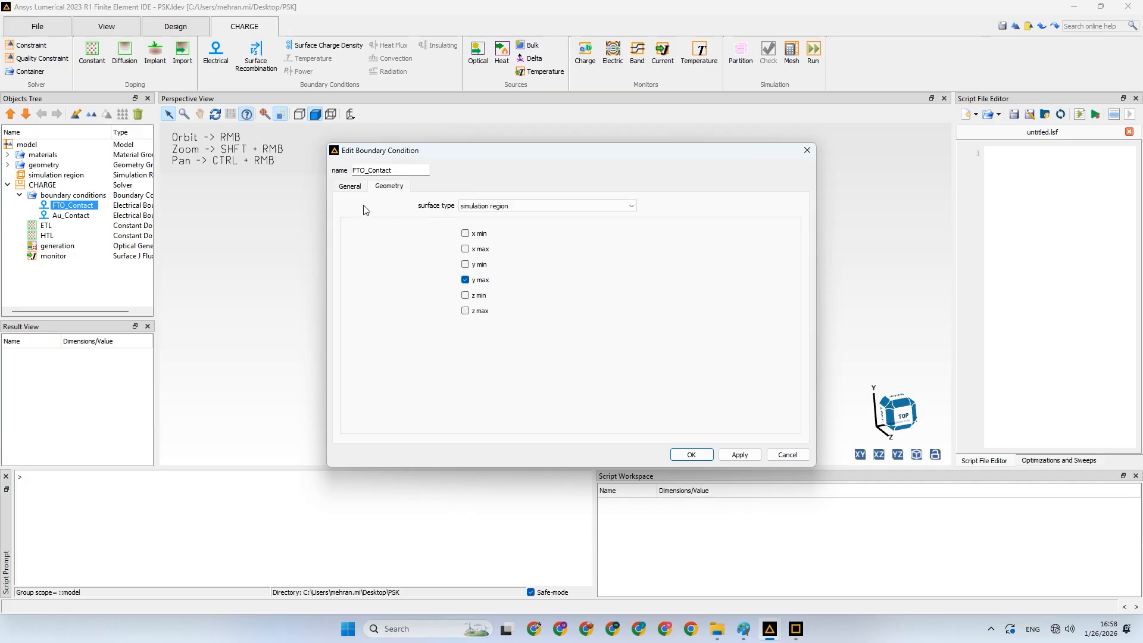
{"action": "left_click", "coordinate": [355, 188]}
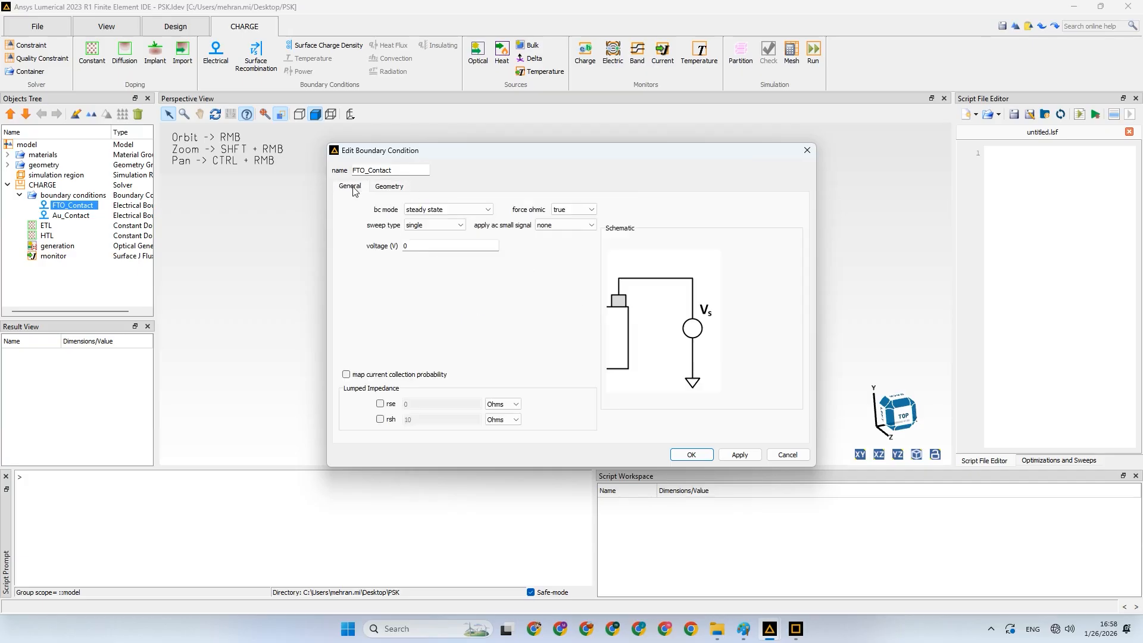
{"action": "left_click", "coordinate": [701, 459]}
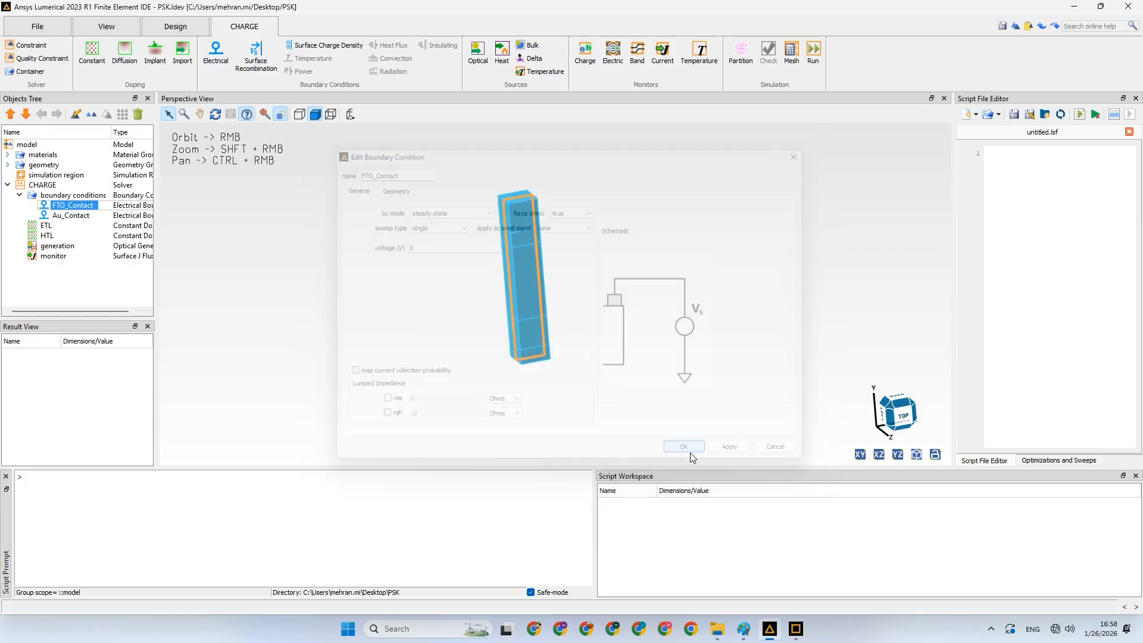
Review the voltage sweep and surface geometry settings of the Au_Contact boundary condition
{"action": "right_click", "coordinate": [69, 216]}
{"action": "left_click", "coordinate": [283, 271]}
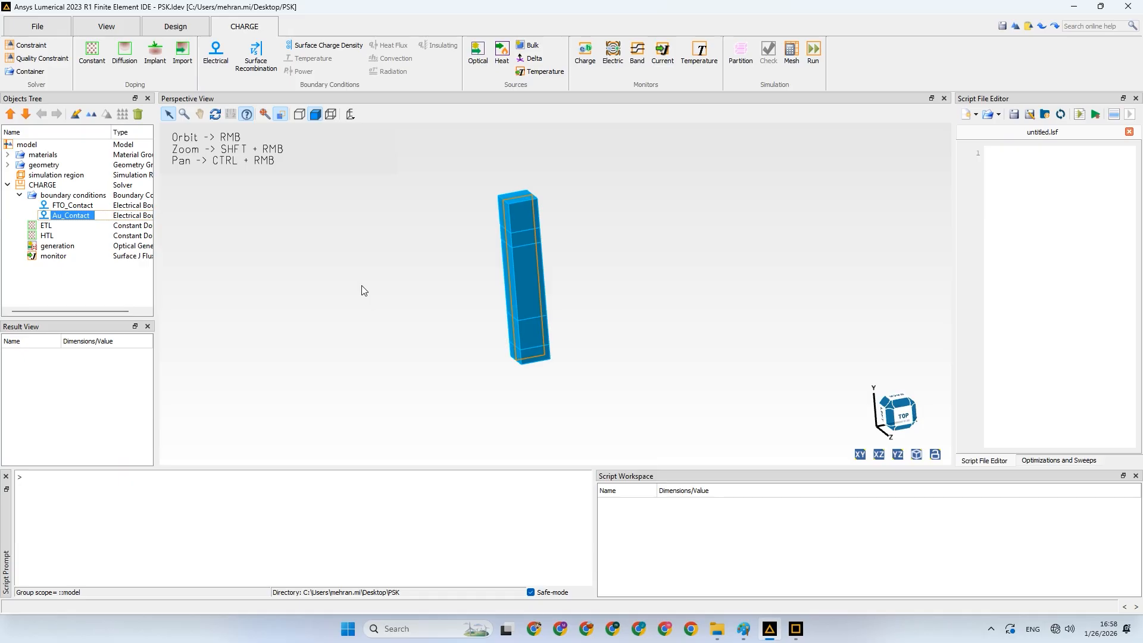
{"action": "key", "text": "e"}
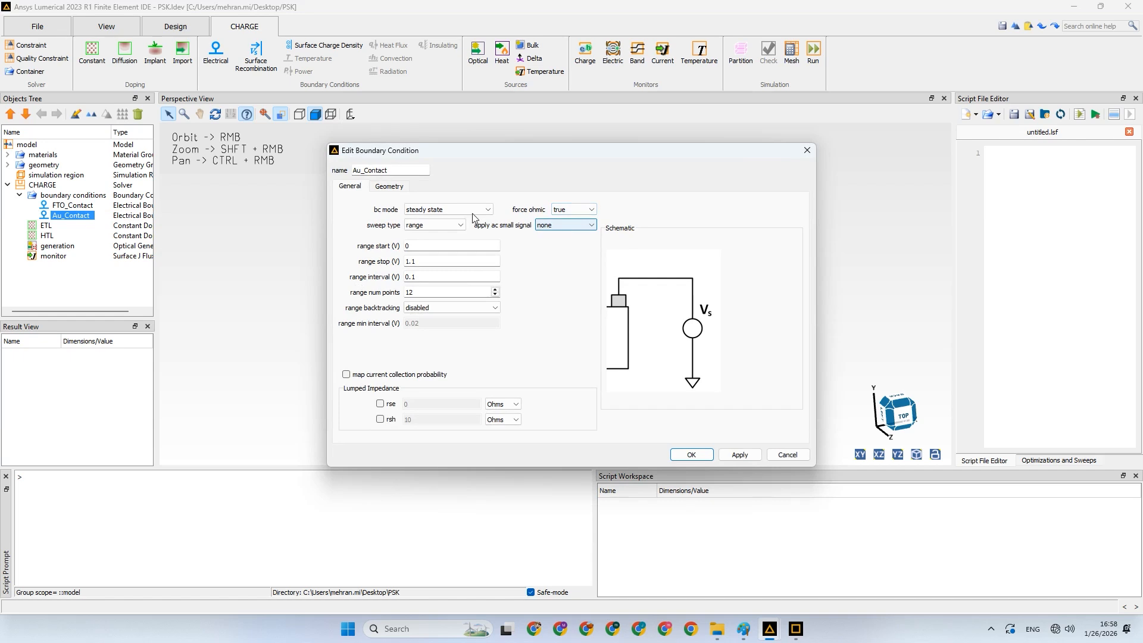
{"action": "left_click", "coordinate": [388, 186]}
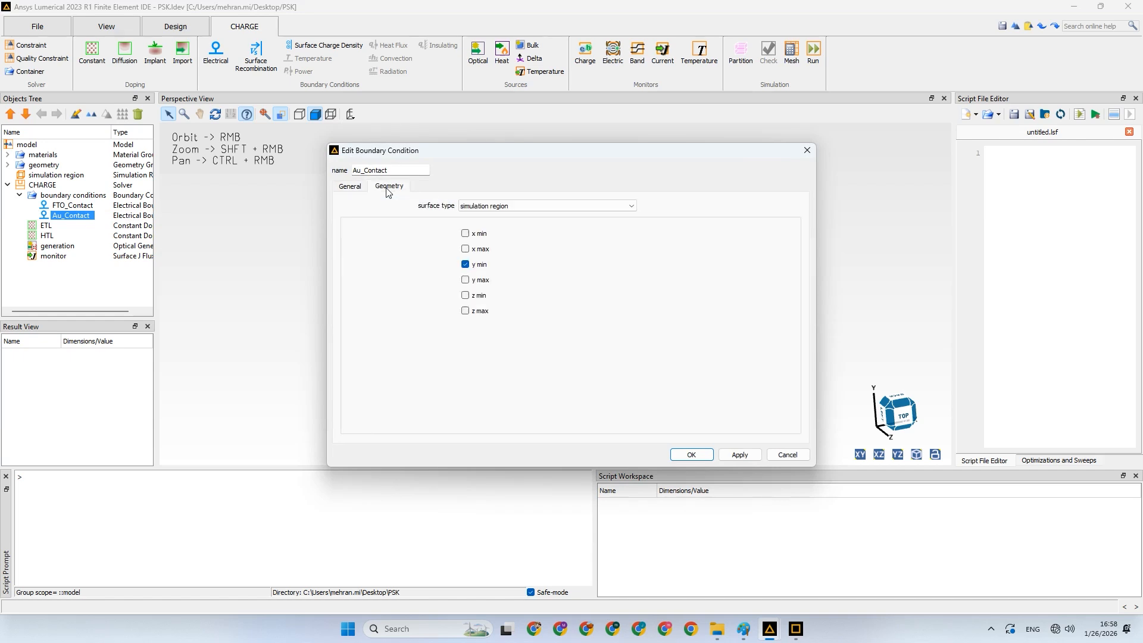
{"action": "left_click", "coordinate": [352, 186]}
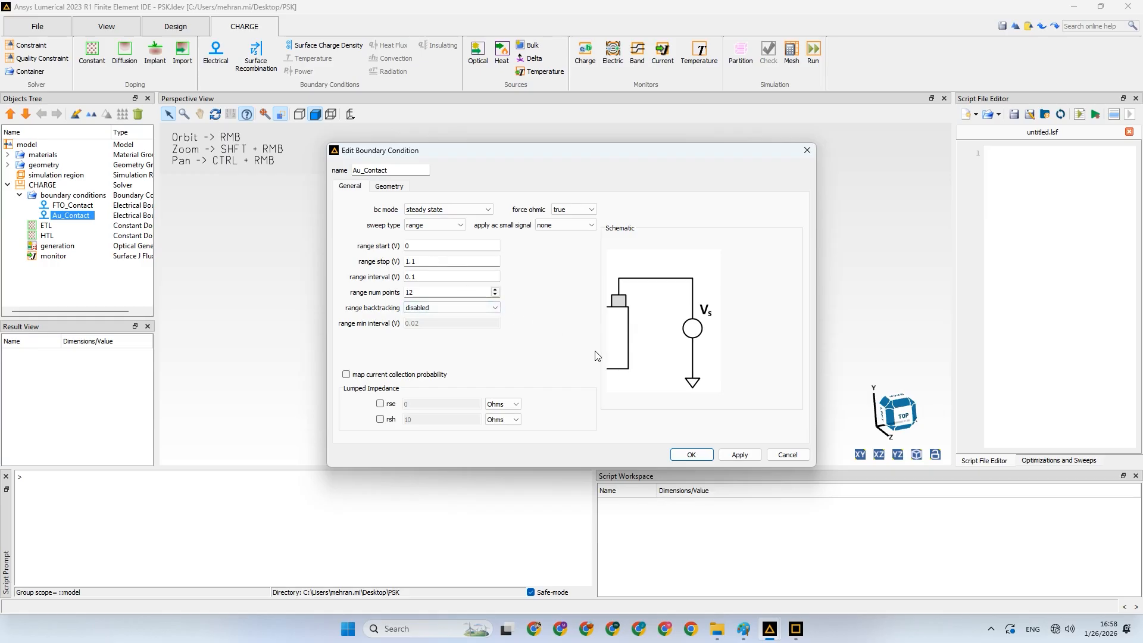
{"action": "left_click", "coordinate": [691, 455]}
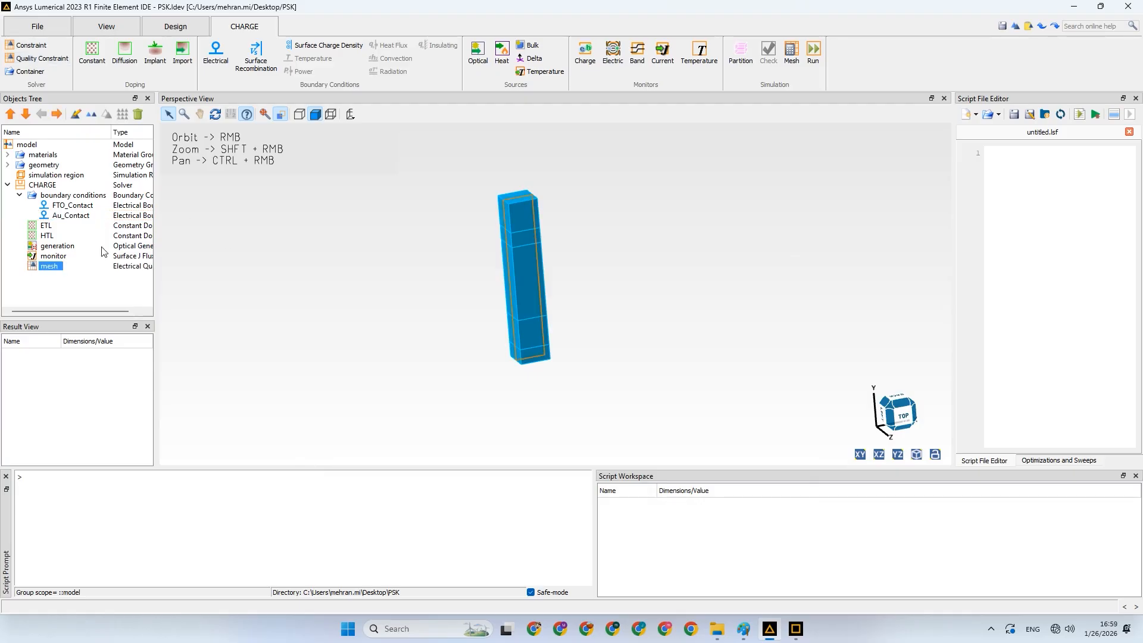
Lower the triangle quality of the CHARGE solver's mesh constraint to near the minimum and apply it
{"action": "right_click", "coordinate": [38, 264]}
{"action": "left_click", "coordinate": [63, 268]}
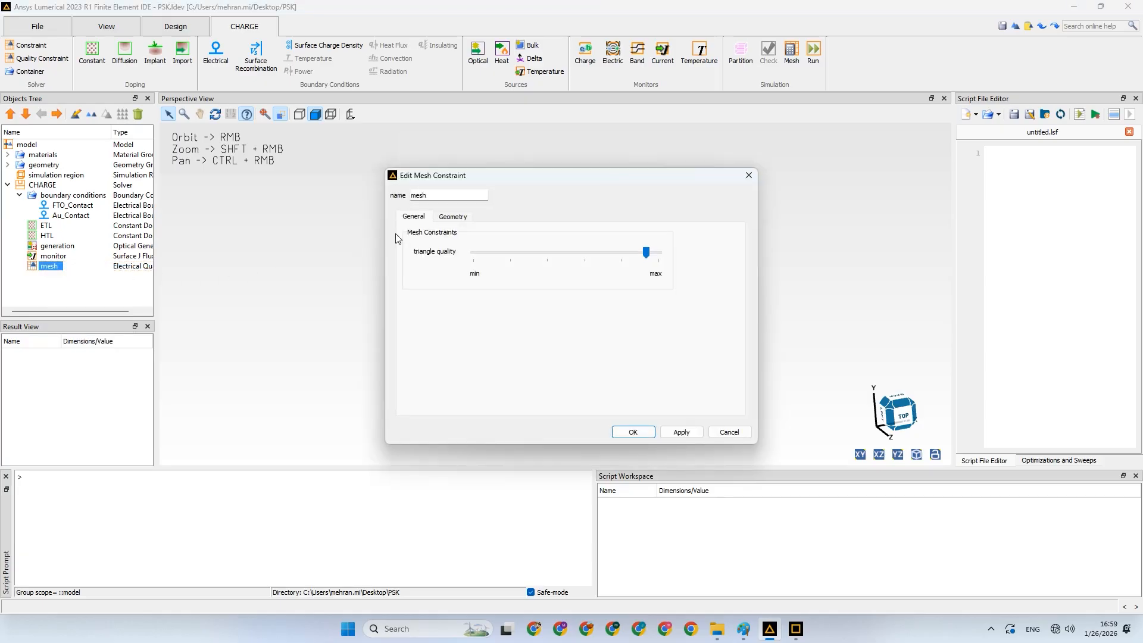
{"action": "left_click", "coordinate": [453, 218]}
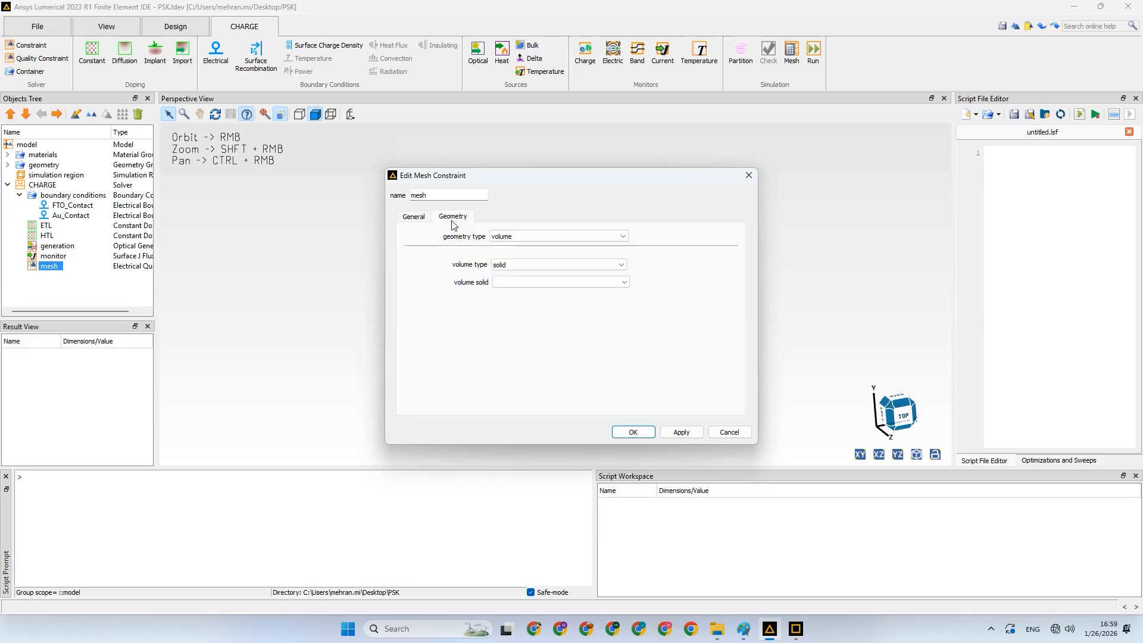
{"action": "left_click", "coordinate": [430, 219]}
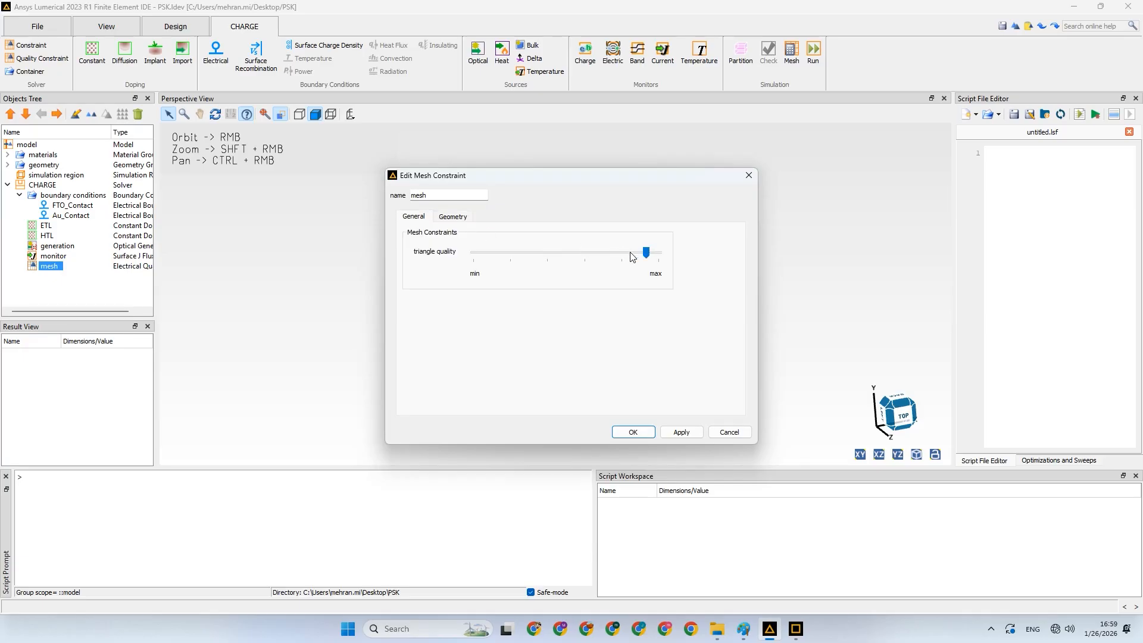
{"action": "left_click", "coordinate": [591, 255]}
{"action": "scroll", "coordinate": [569, 255], "scroll_direction": "up", "scroll_amount": 3}
{"action": "left_click", "coordinate": [549, 254]}
{"action": "left_click", "coordinate": [549, 255]}
{"action": "left_click", "coordinate": [679, 434]}
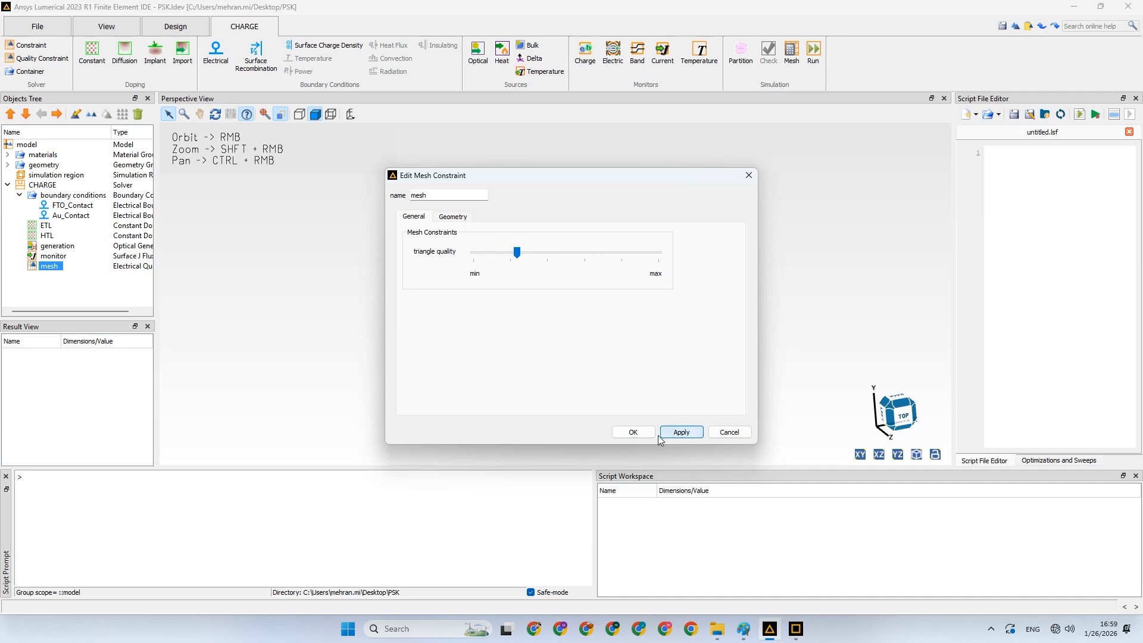
{"action": "left_click", "coordinate": [635, 434]}
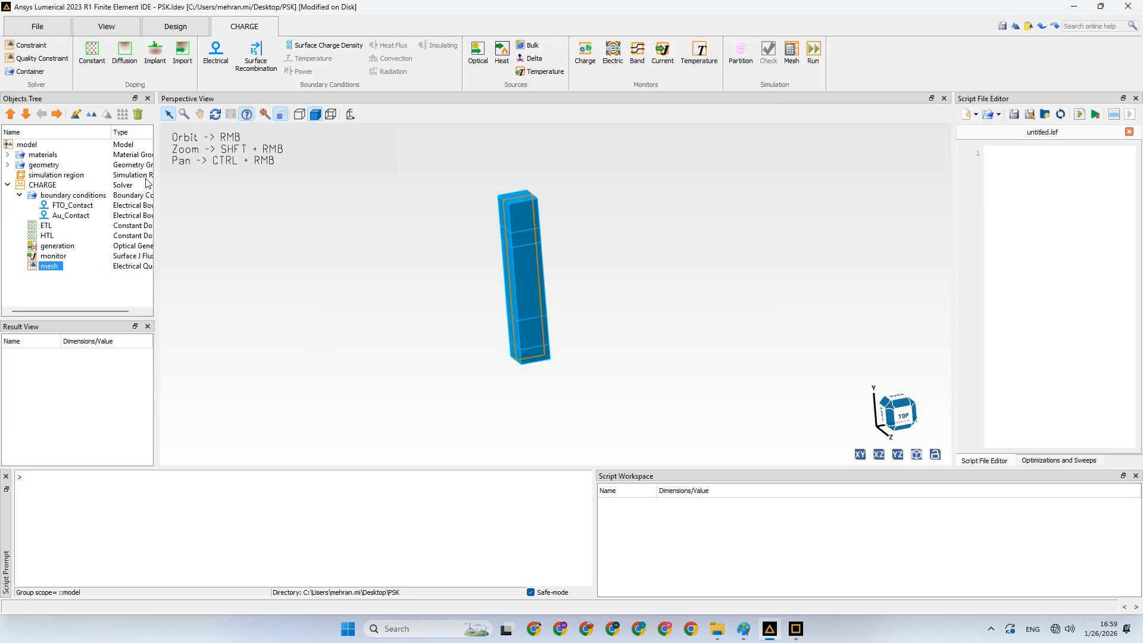
Run the CHARGE simulation, view the job details for the error, and force quit the job
{"action": "left_click", "coordinate": [814, 55]}
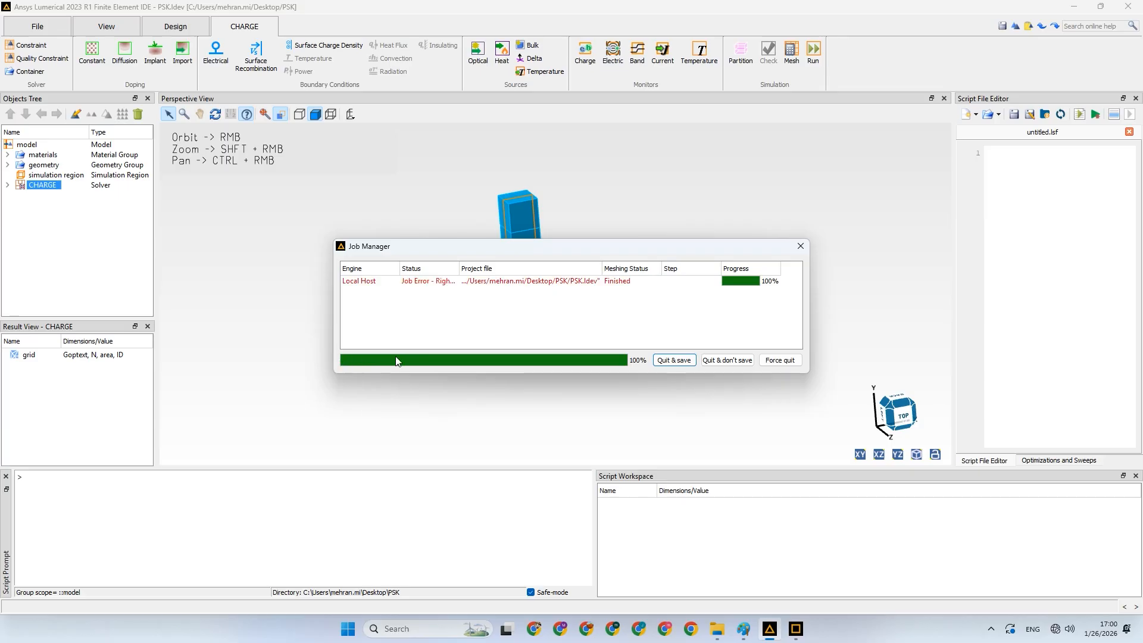
{"action": "right_click", "coordinate": [441, 284]}
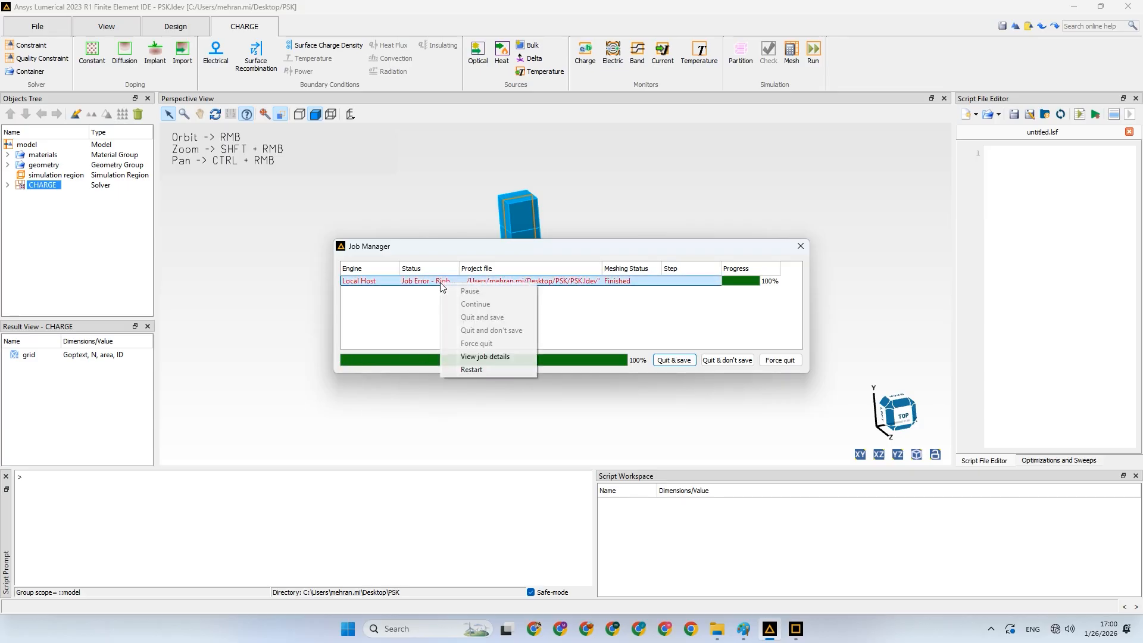
{"action": "left_click", "coordinate": [480, 358]}
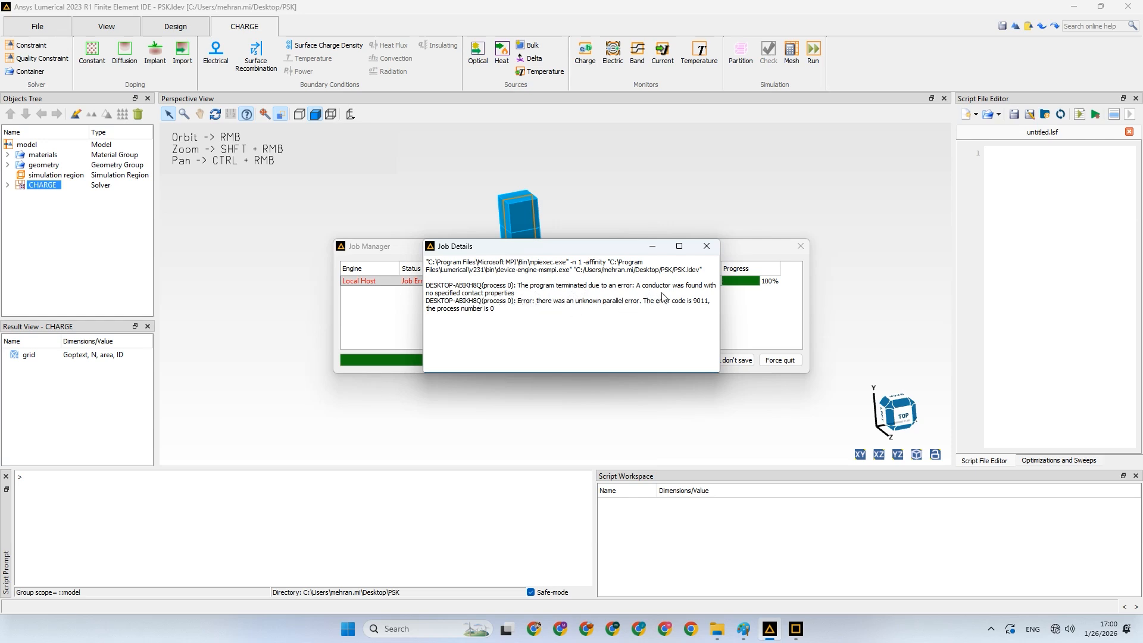
{"action": "left_click", "coordinate": [707, 246]}
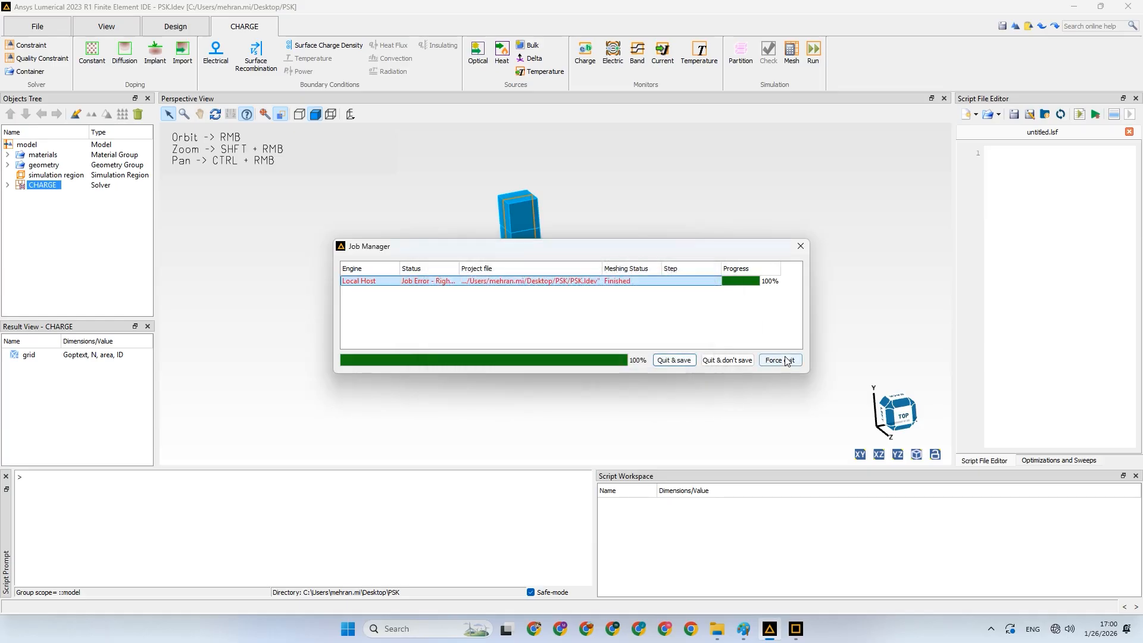
{"action": "left_click", "coordinate": [780, 360]}
{"action": "left_click", "coordinate": [642, 330]}
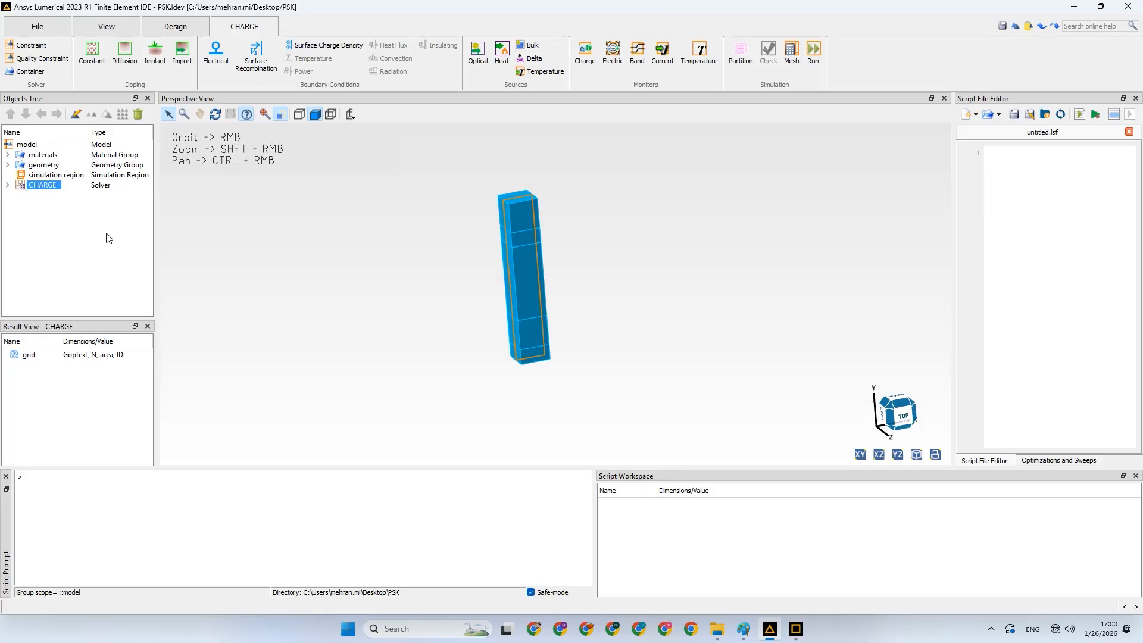
Rename the Glass material in the materials group as FTO/GLASS
{"action": "left_click", "coordinate": [7, 187]}
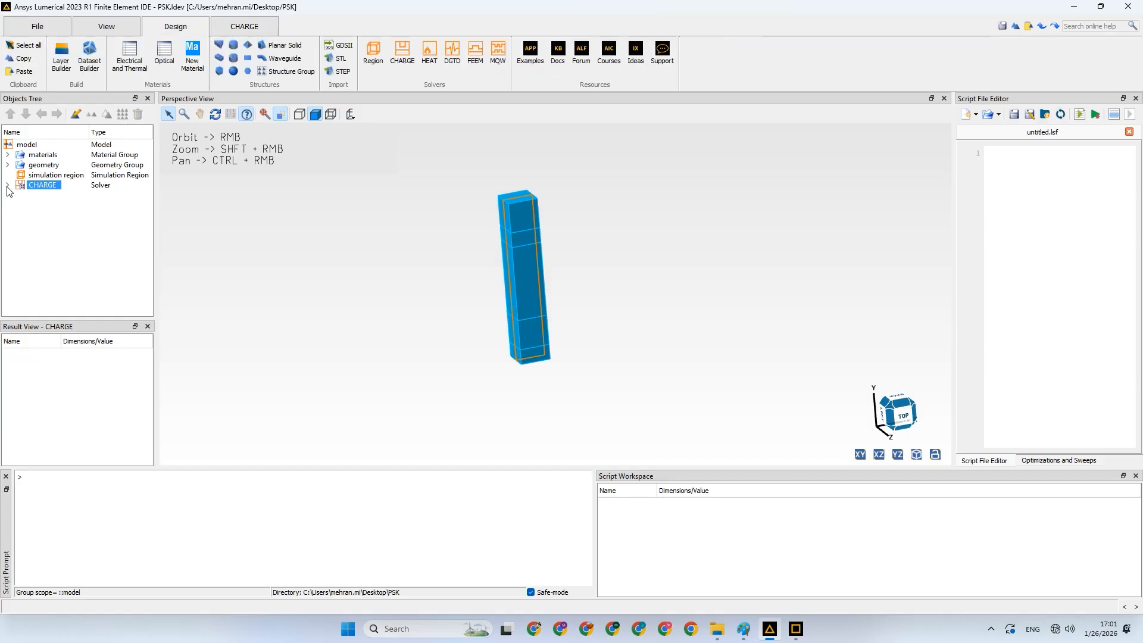
{"action": "left_click", "coordinate": [7, 185]}
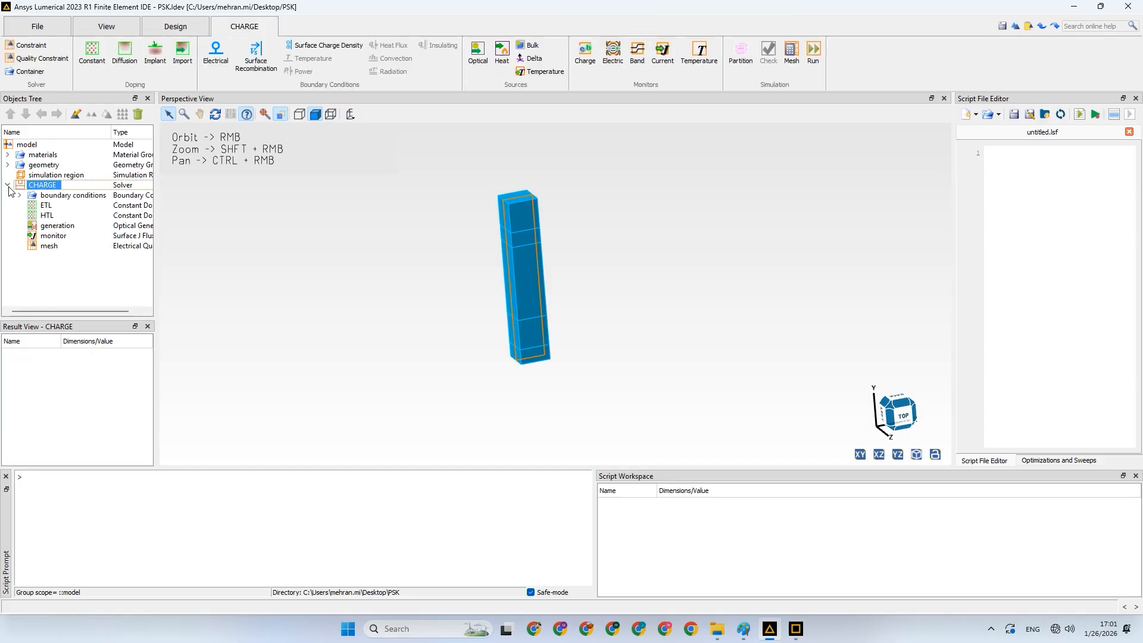
{"action": "left_click", "coordinate": [7, 154]}
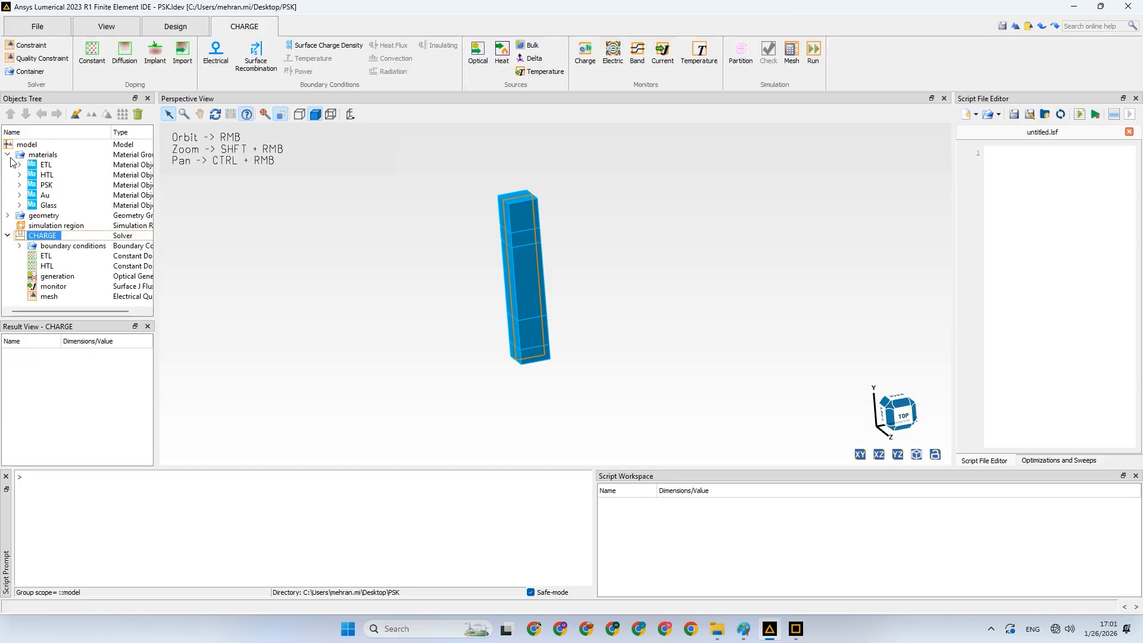
{"action": "left_click", "coordinate": [44, 205]}
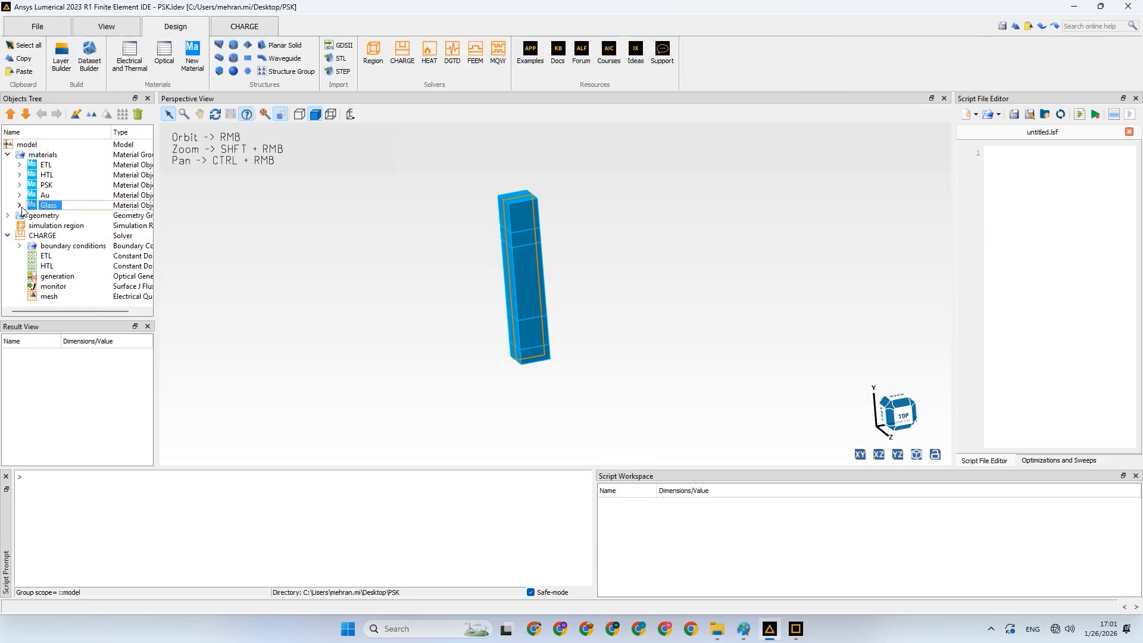
{"action": "left_click", "coordinate": [20, 206]}
{"action": "right_click", "coordinate": [65, 215]}
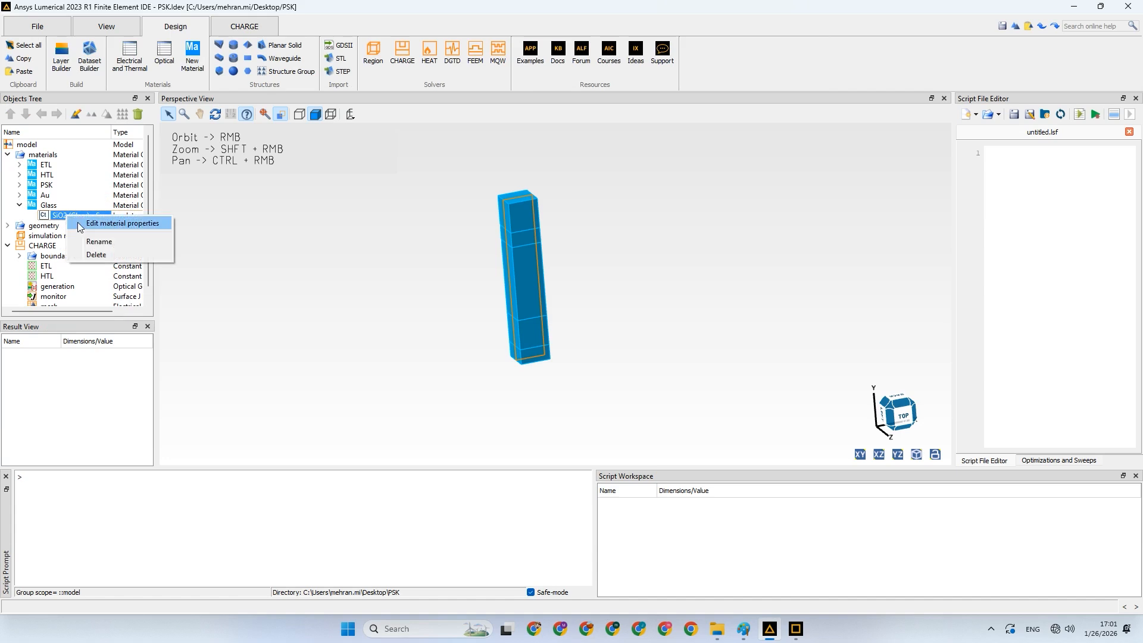
{"action": "left_click", "coordinate": [52, 206]}
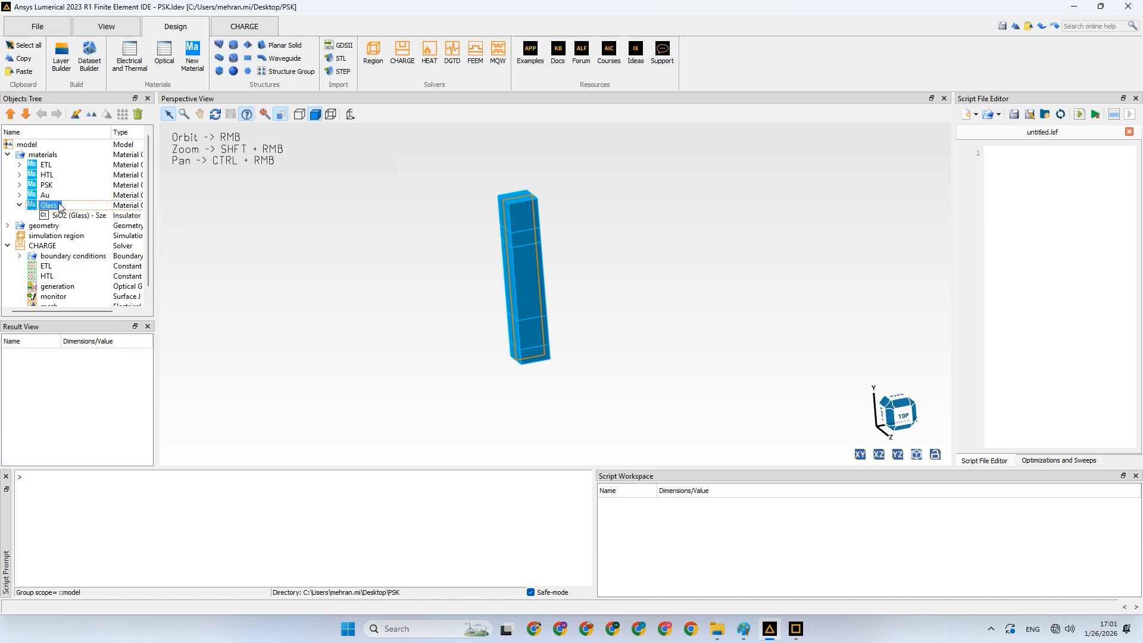
{"action": "left_click", "coordinate": [60, 206]}
{"action": "type", "text": "FTO"}
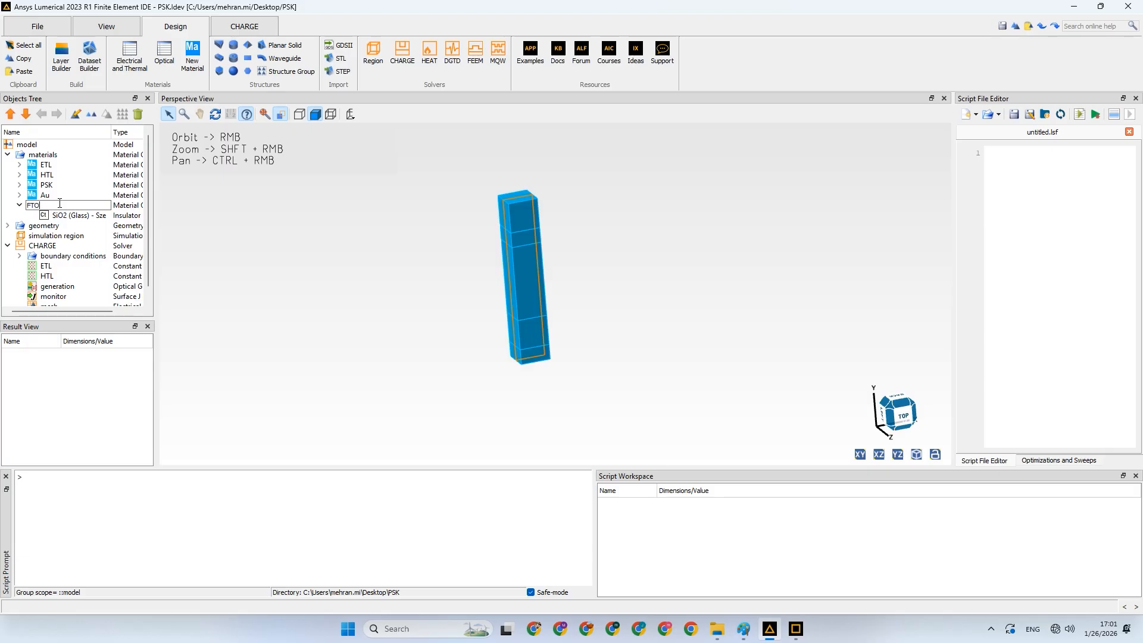
{"action": "type", "text": "/GLASS"}
Delete the SiO2 (Glass) - Sze electrical properties from the FTO/GLASS material
{"action": "left_click", "coordinate": [64, 218]}
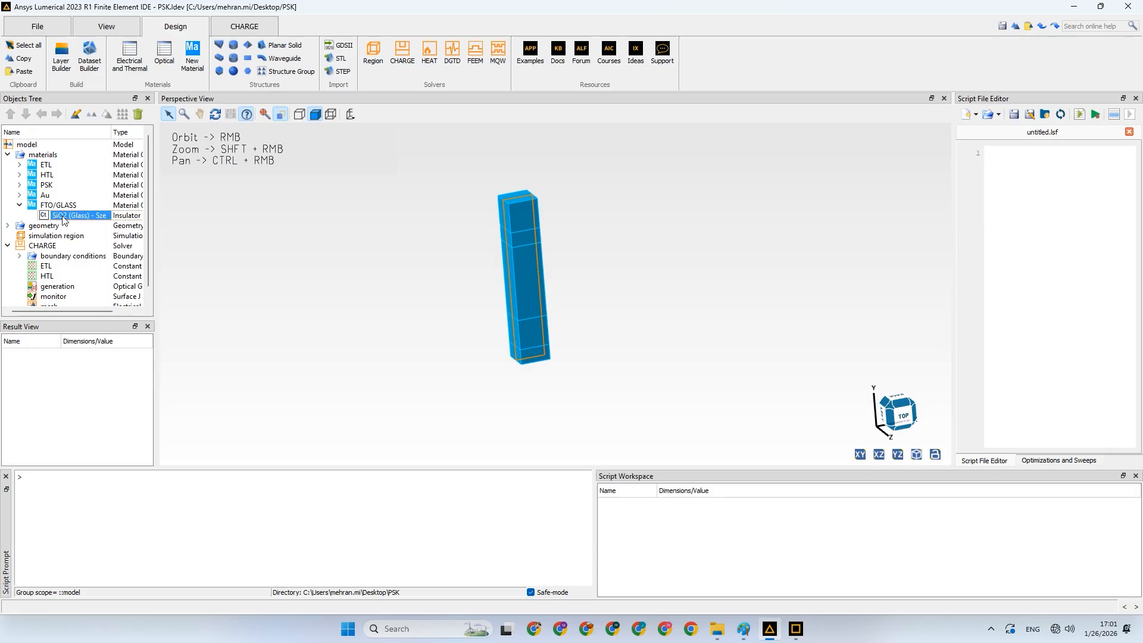
{"action": "right_click", "coordinate": [65, 218]}
{"action": "left_click", "coordinate": [342, 244]}
{"action": "key", "text": "Delete"}
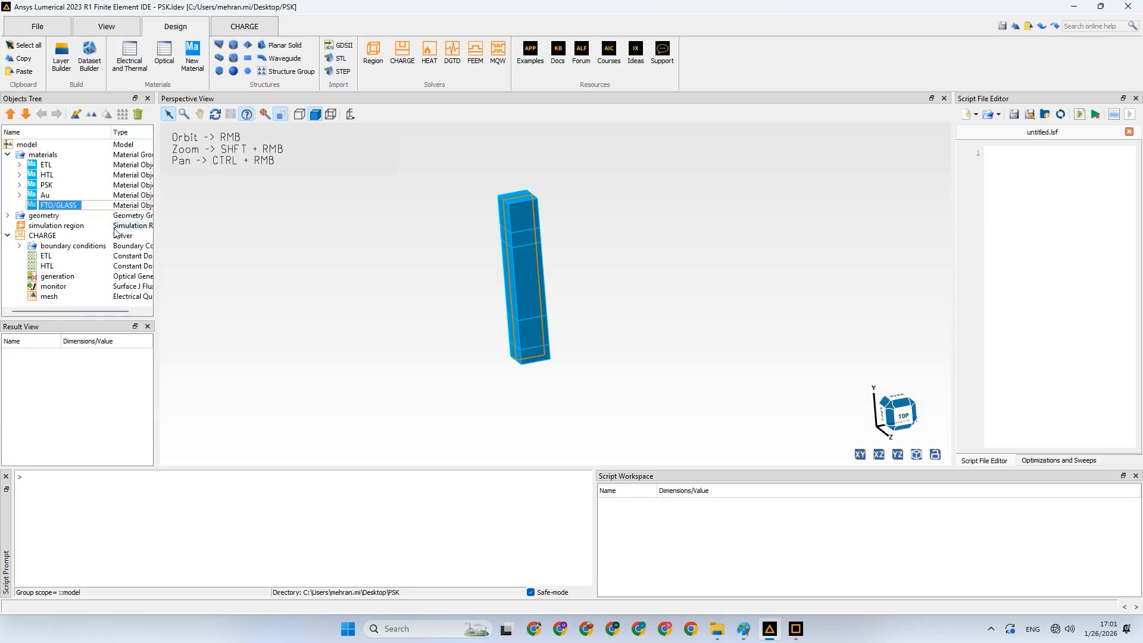
Add the Cu (Copper) - CRC electrical properties from the material database to the FTO/GLASS material
{"action": "right_click", "coordinate": [50, 206]}
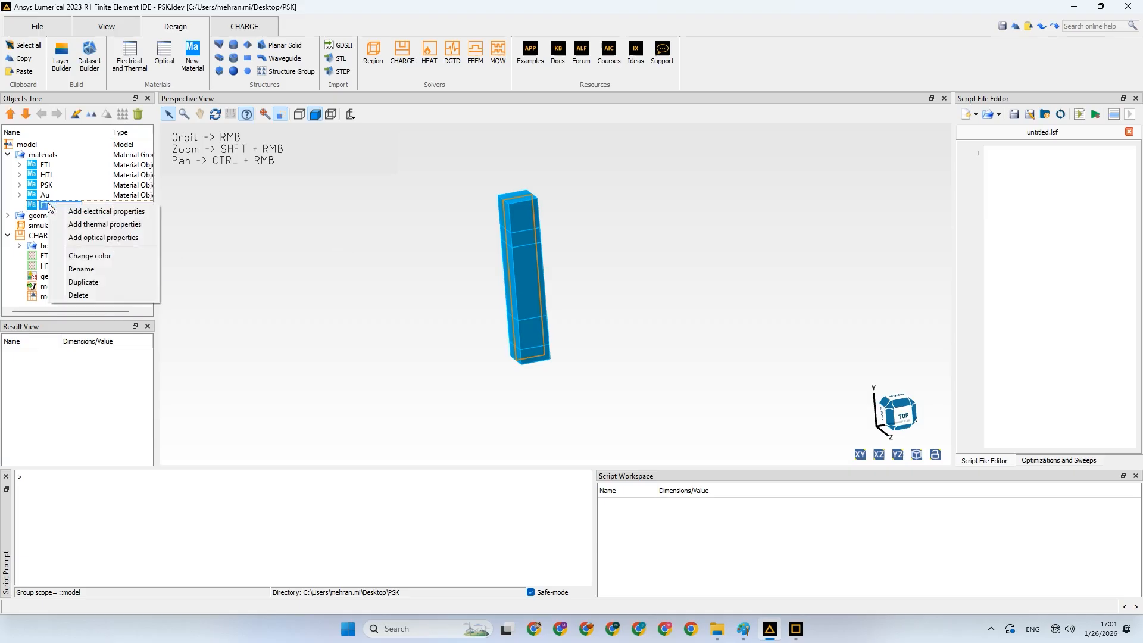
{"action": "left_click", "coordinate": [90, 212]}
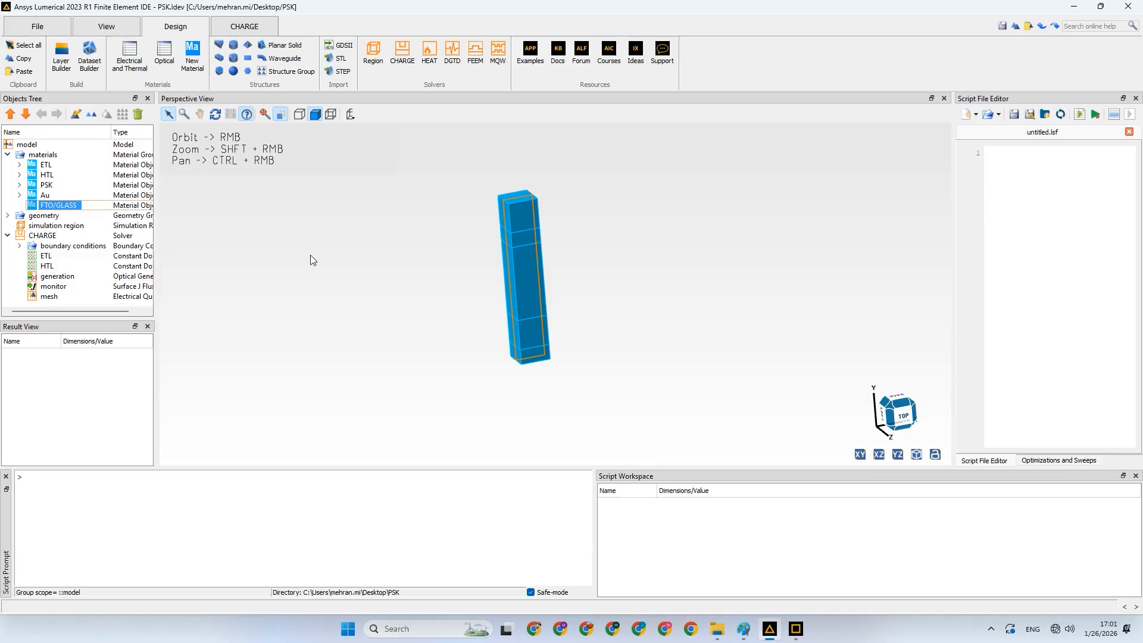
{"action": "scroll", "coordinate": [224, 251], "scroll_direction": "down", "scroll_amount": 1}
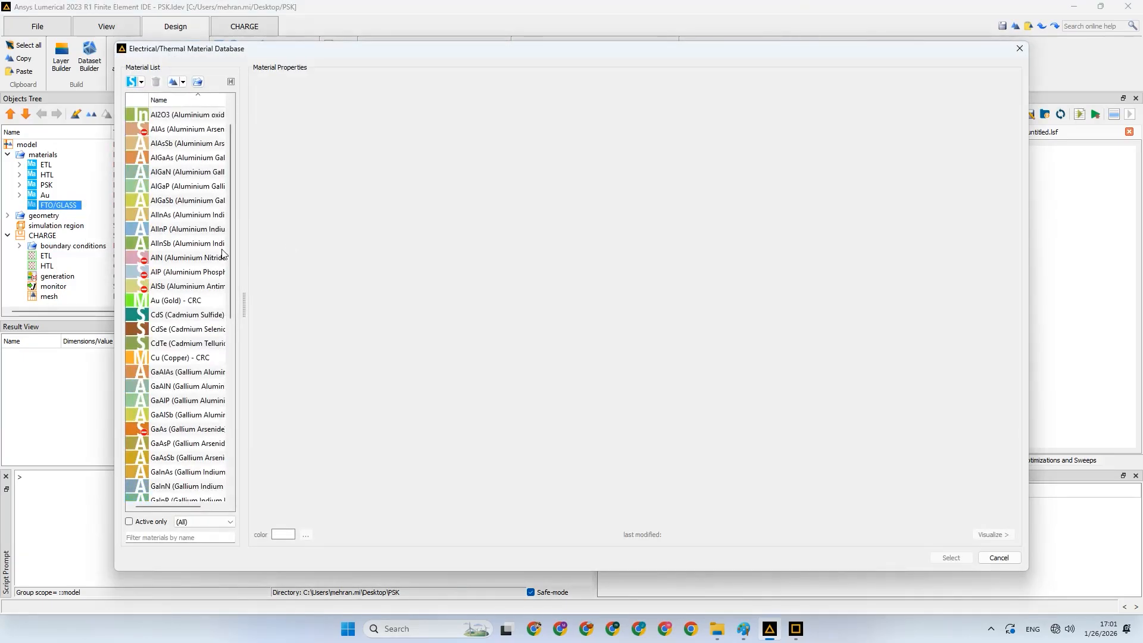
{"action": "scroll", "coordinate": [222, 346], "scroll_direction": "down", "scroll_amount": 4}
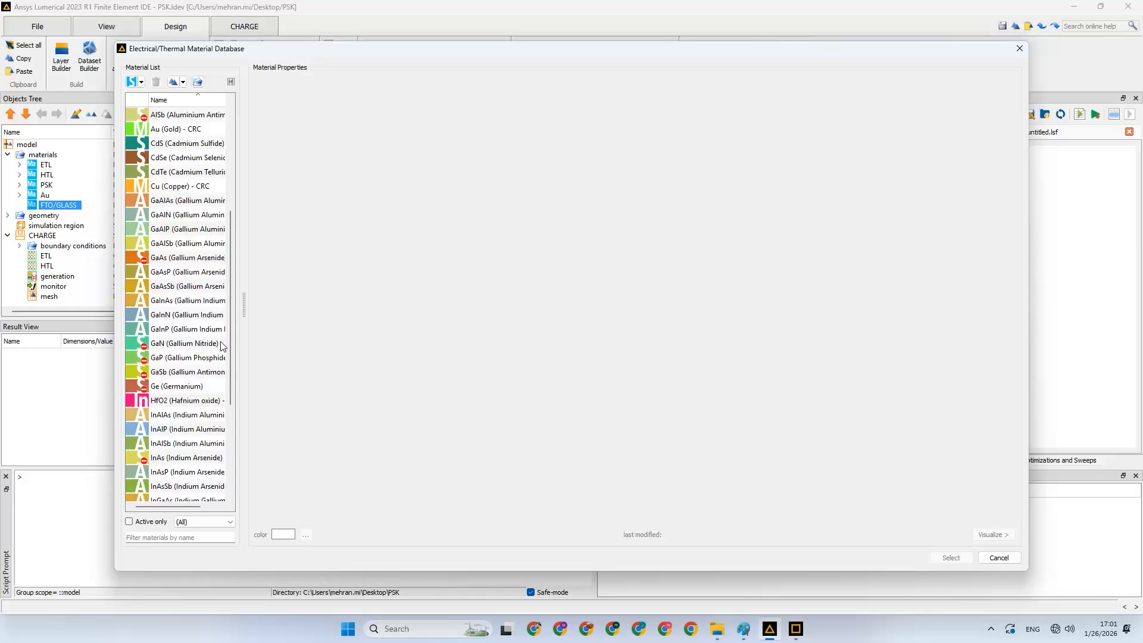
{"action": "scroll", "coordinate": [221, 346], "scroll_direction": "down", "scroll_amount": 3}
{"action": "scroll", "coordinate": [222, 346], "scroll_direction": "down", "scroll_amount": 1}
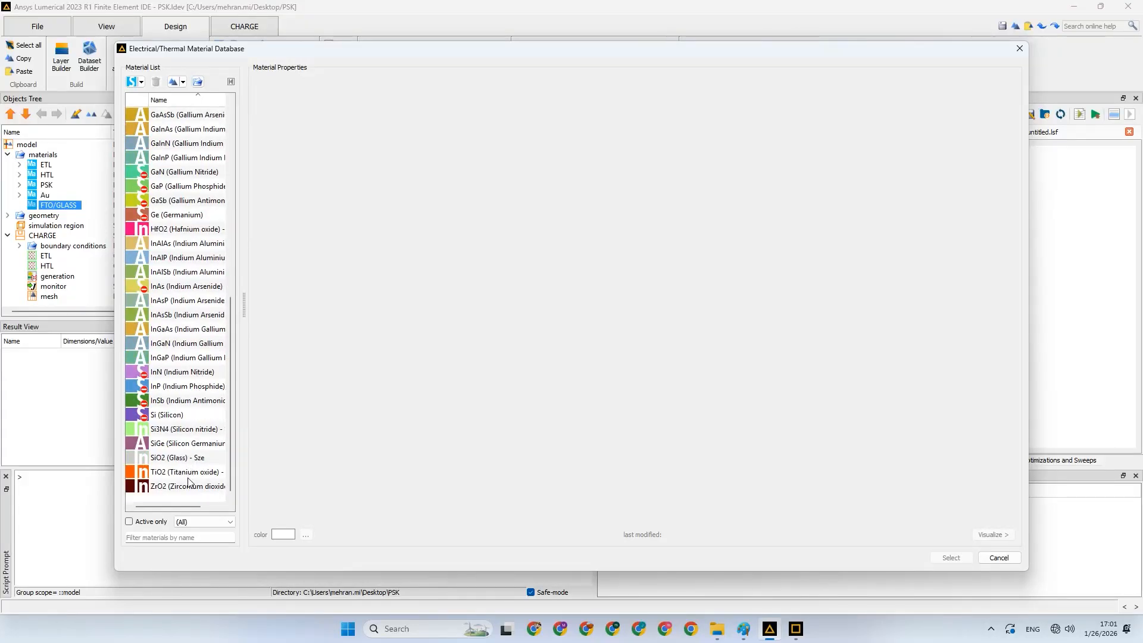
{"action": "scroll", "coordinate": [189, 480], "scroll_direction": "up", "scroll_amount": 2}
{"action": "scroll", "coordinate": [190, 480], "scroll_direction": "up", "scroll_amount": 6}
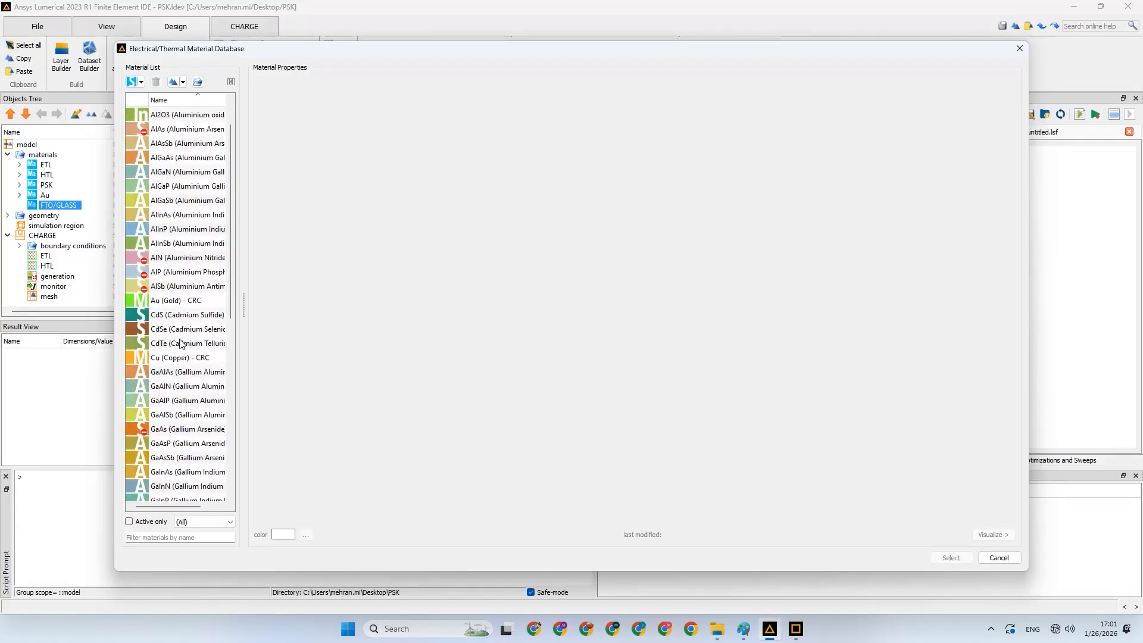
{"action": "left_click", "coordinate": [182, 359]}
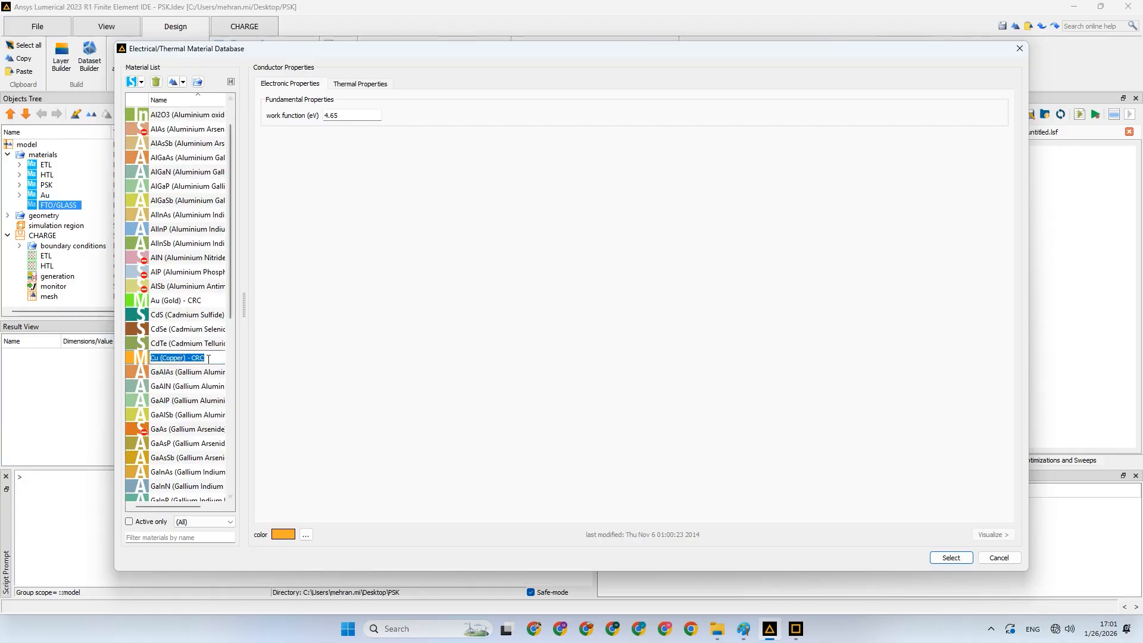
{"action": "left_click", "coordinate": [951, 558]}
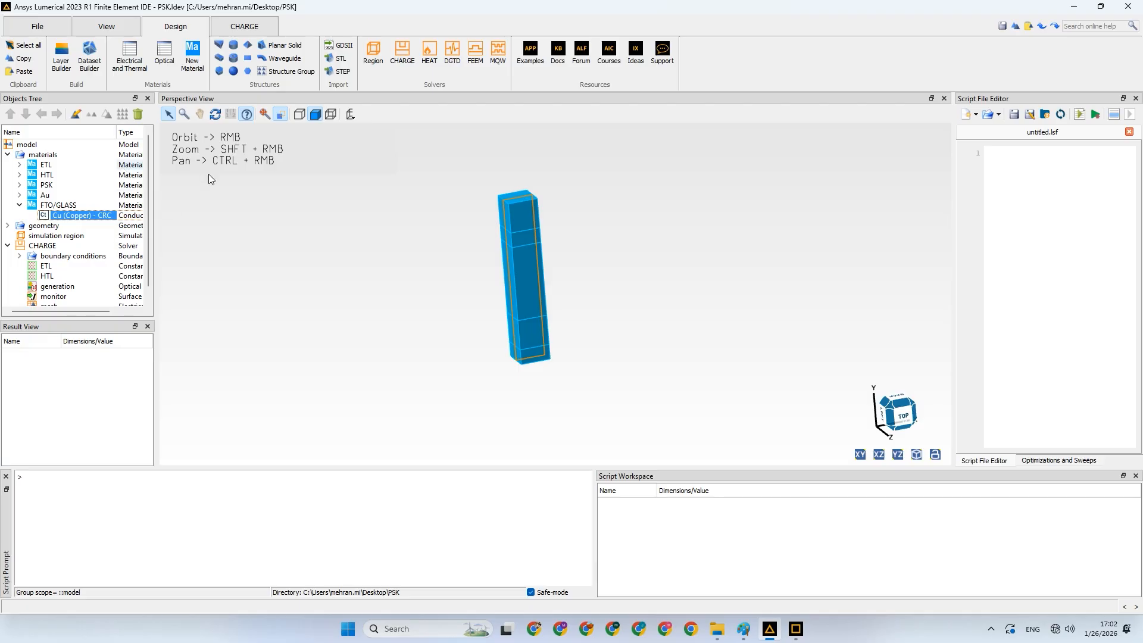
Run the CHARGE simulation again, read the failed job's details, and force quit the job
{"action": "left_click", "coordinate": [249, 28]}
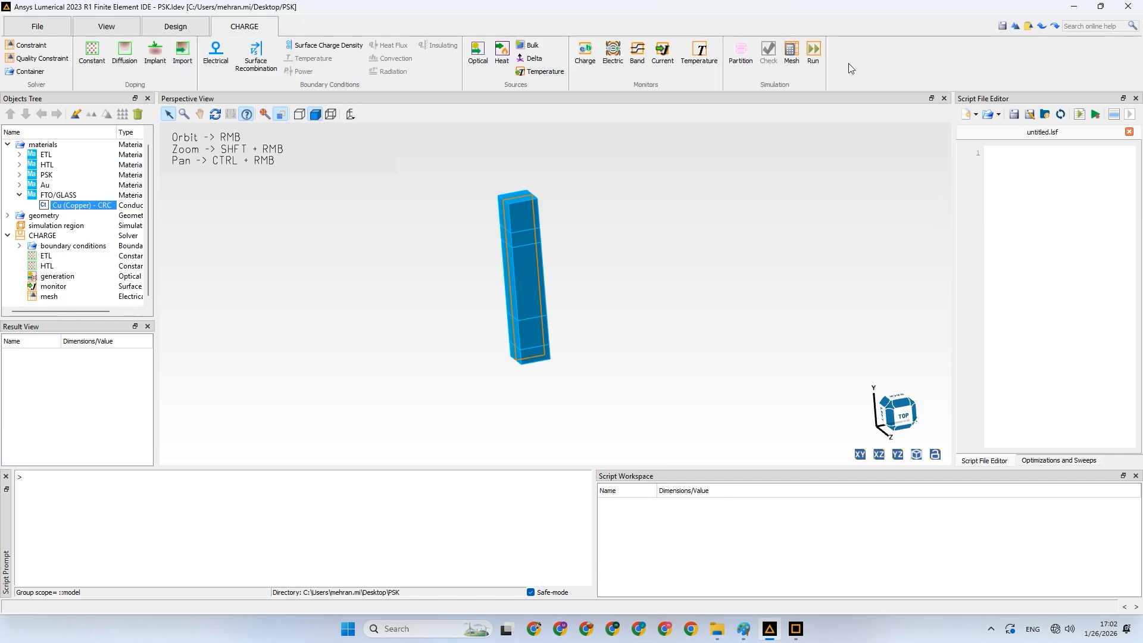
{"action": "left_click", "coordinate": [813, 52]}
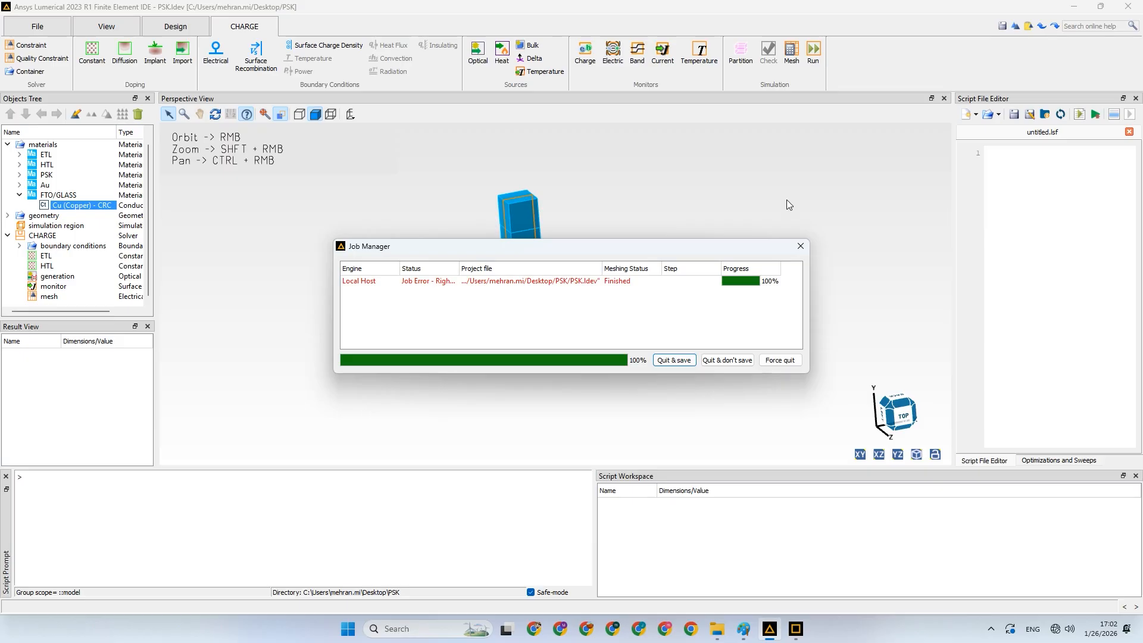
{"action": "right_click", "coordinate": [514, 283]}
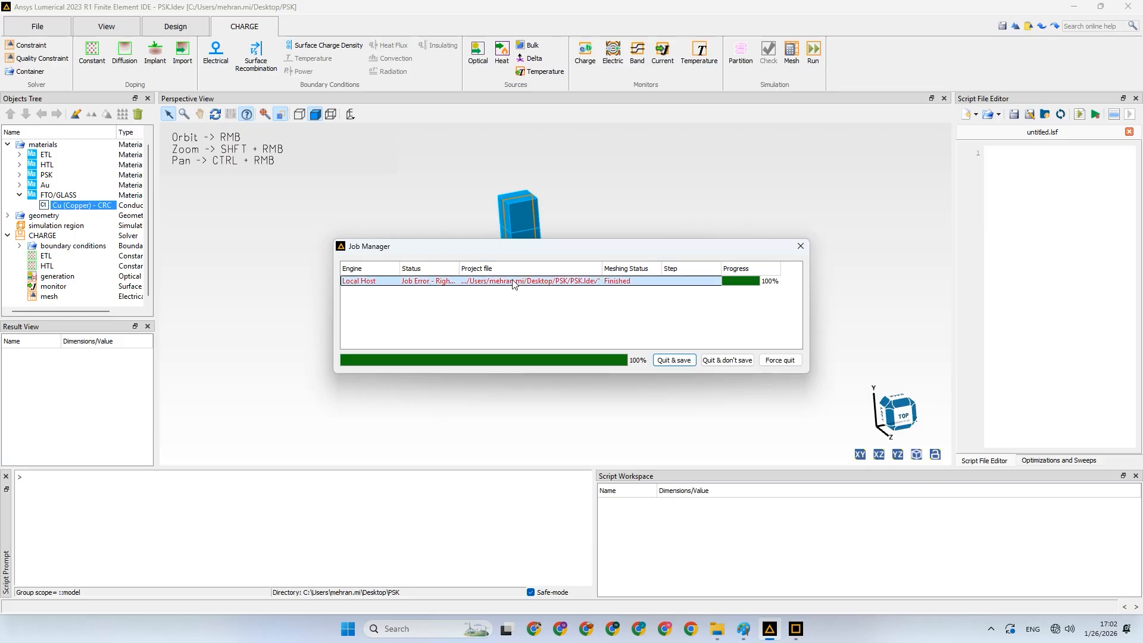
{"action": "left_click", "coordinate": [570, 346]}
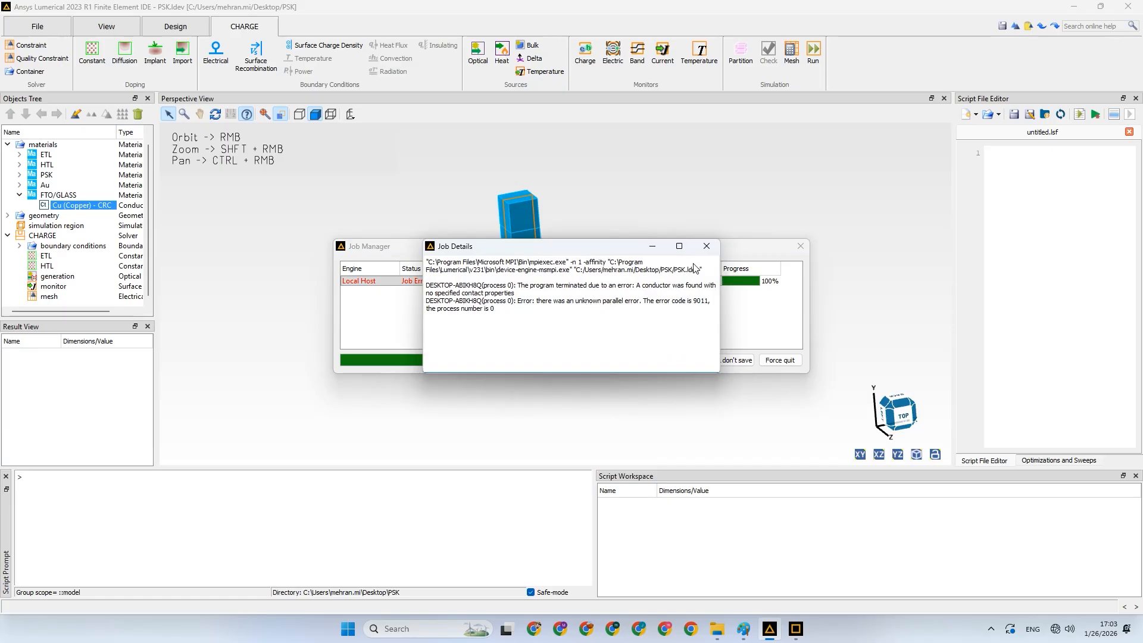
{"action": "left_click", "coordinate": [707, 246]}
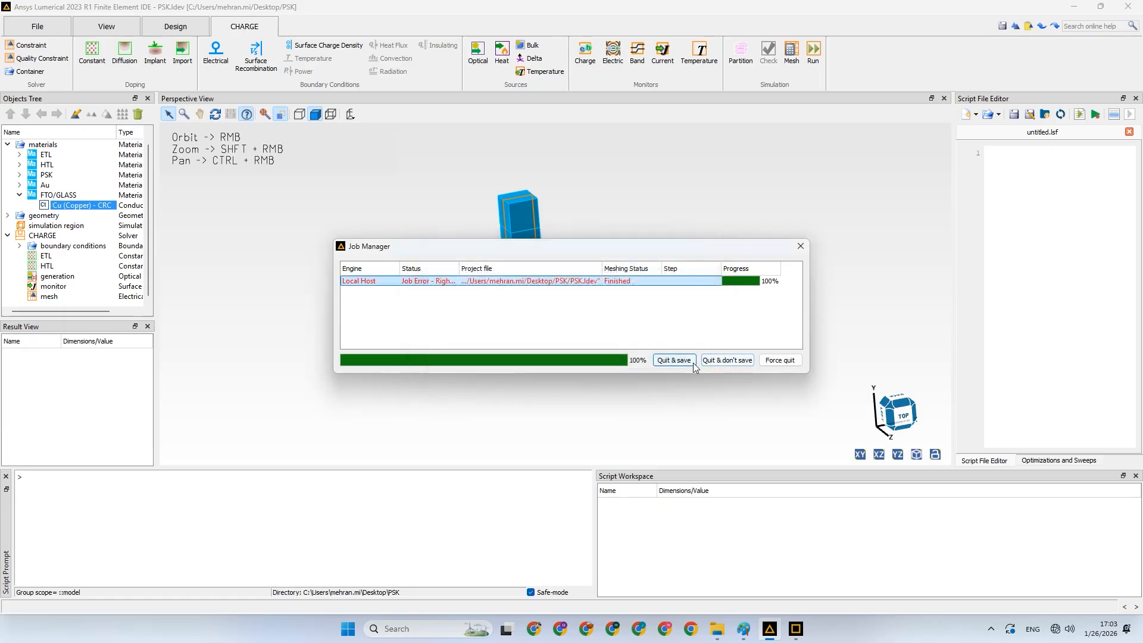
{"action": "left_click", "coordinate": [781, 361]}
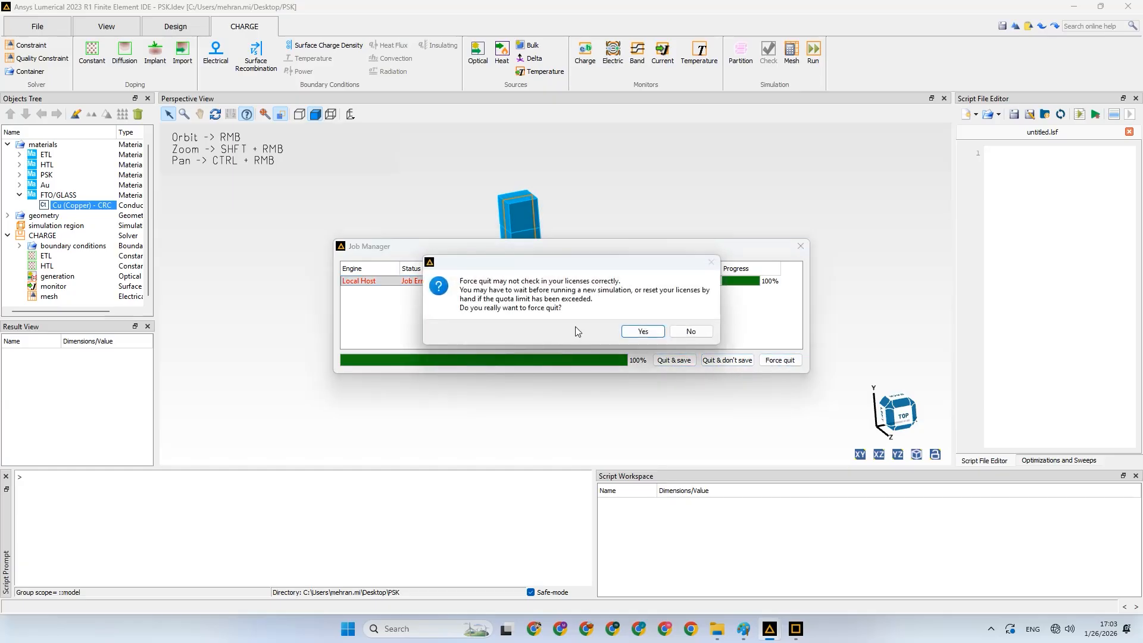
{"action": "left_click", "coordinate": [643, 332]}
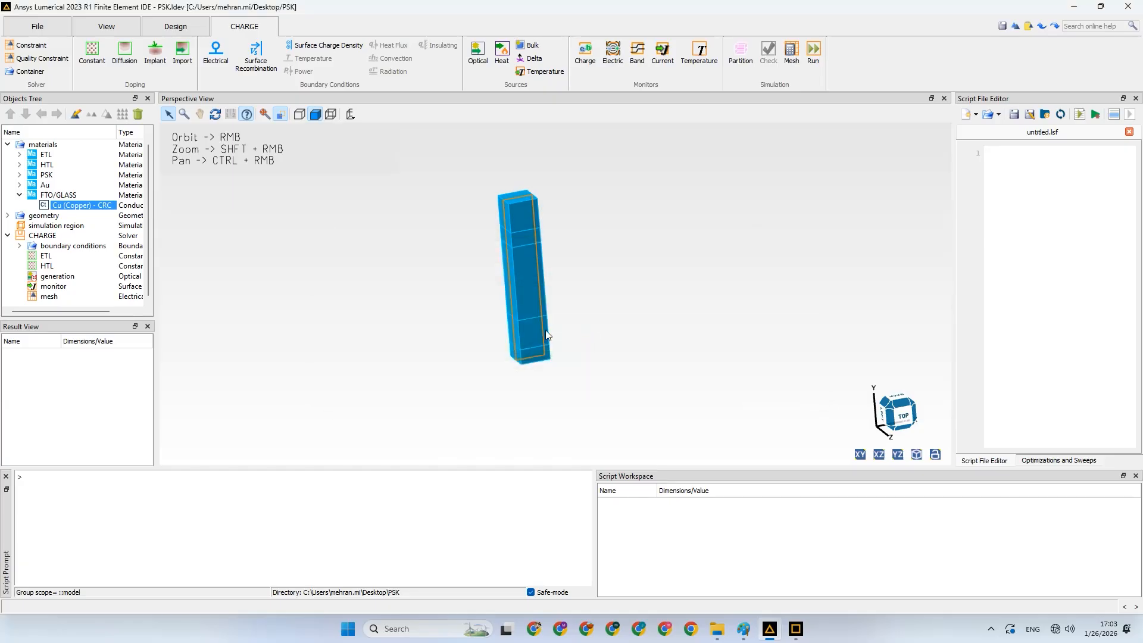
Expand the CHARGE boundary conditions and check the work function of the Cu (Copper) - CRC conductor under FTO/GLASS
{"action": "left_click", "coordinate": [20, 246]}
{"action": "double_click", "coordinate": [19, 243]}
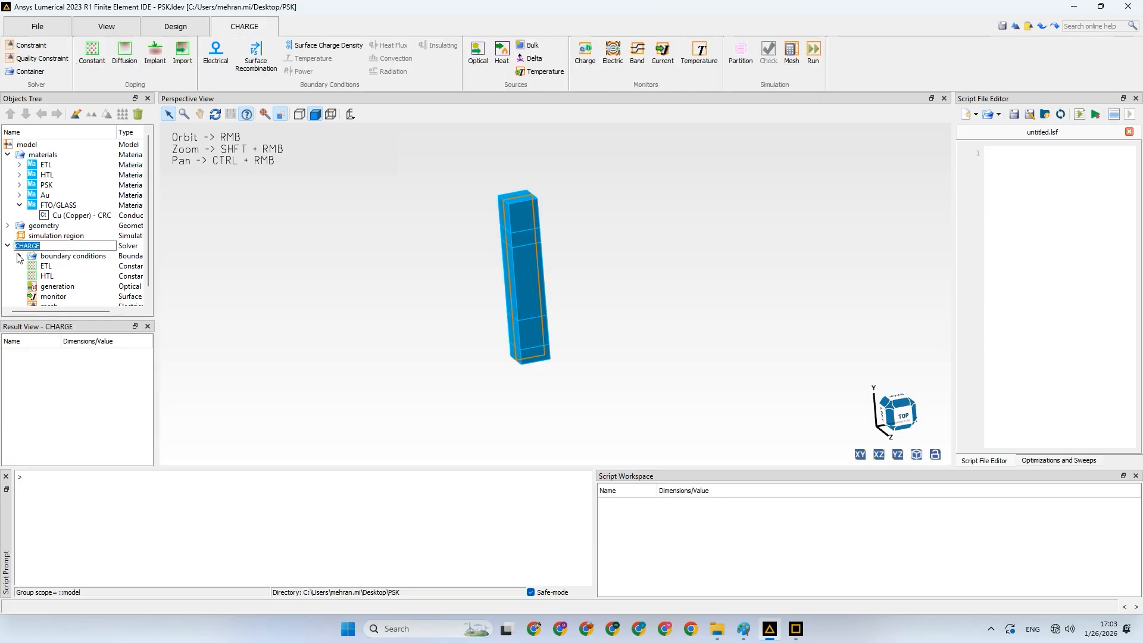
{"action": "left_click", "coordinate": [19, 256]}
{"action": "left_click", "coordinate": [65, 258]}
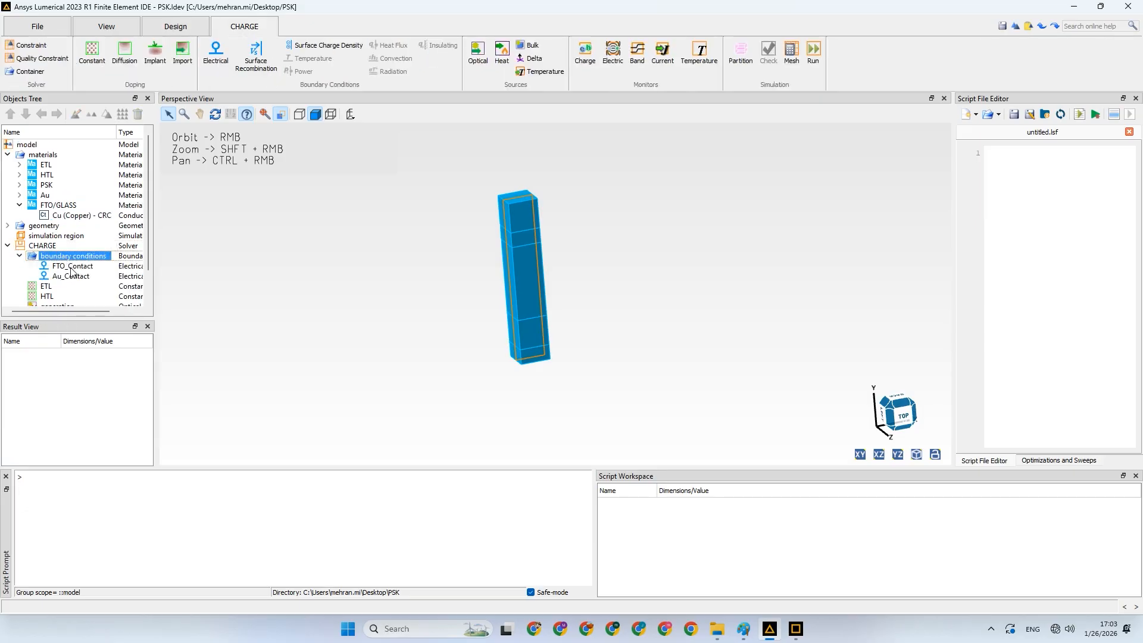
{"action": "left_click", "coordinate": [71, 268]}
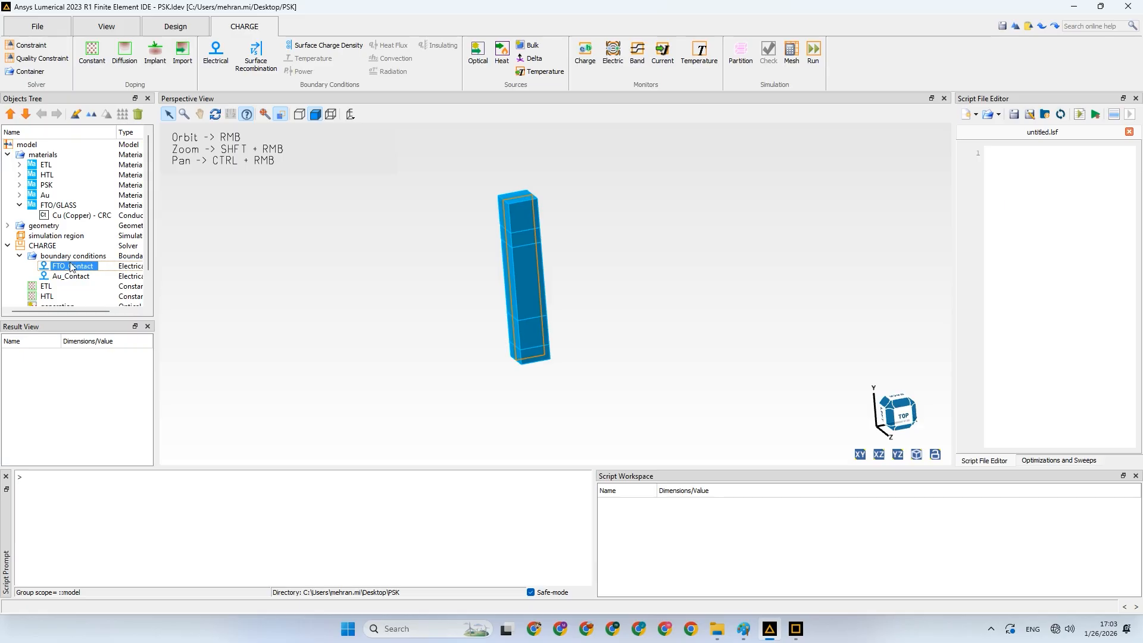
{"action": "left_click", "coordinate": [66, 217]}
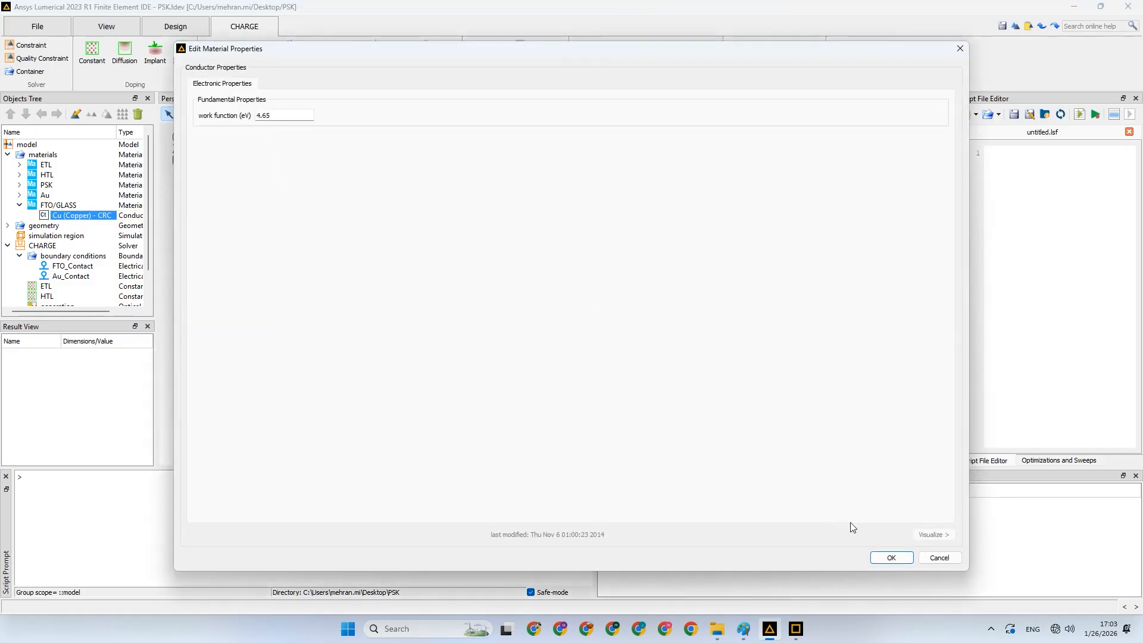
{"action": "left_click", "coordinate": [887, 558]}
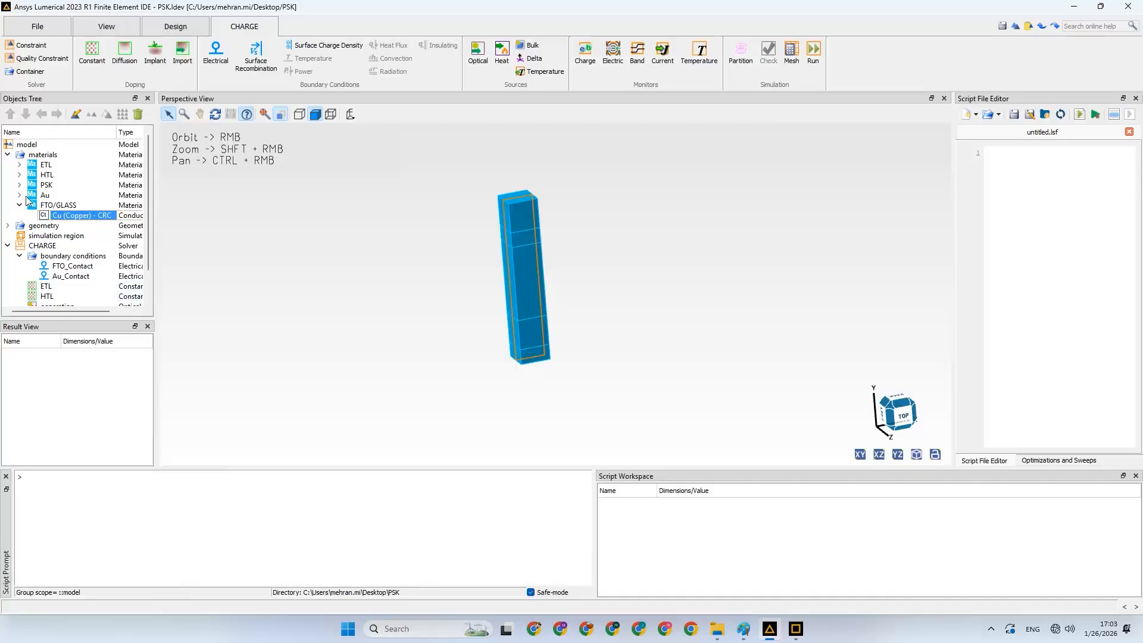
Check the work function of the Au (Gold) - CRC conductor under the Au material
{"action": "left_click", "coordinate": [20, 195]}
{"action": "right_click", "coordinate": [76, 206]}
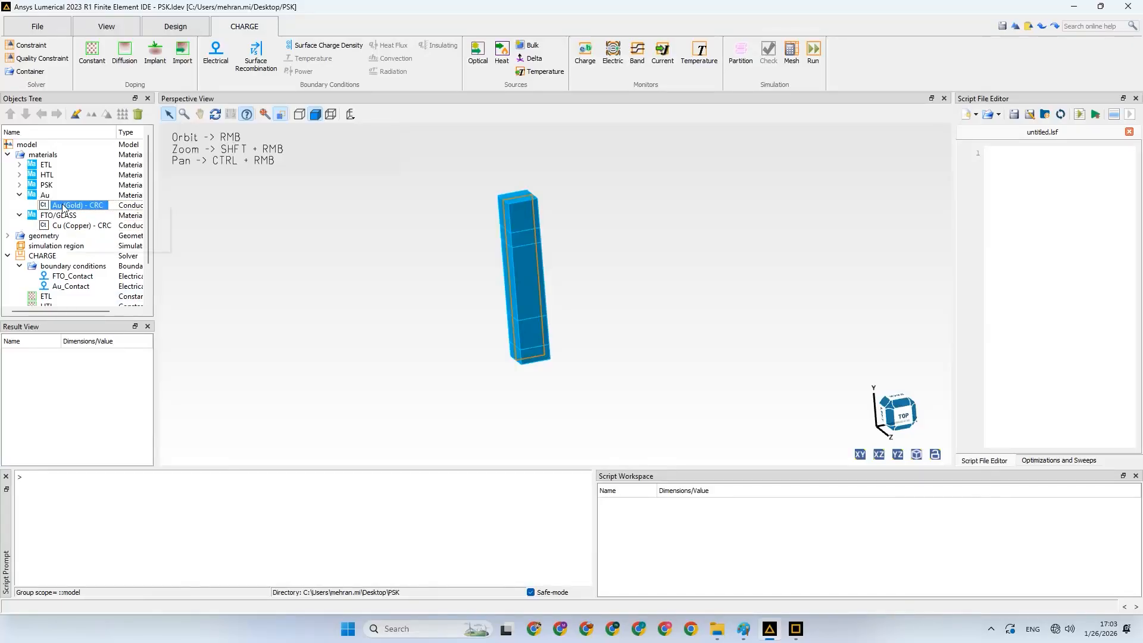
{"action": "key", "text": "Escape"}
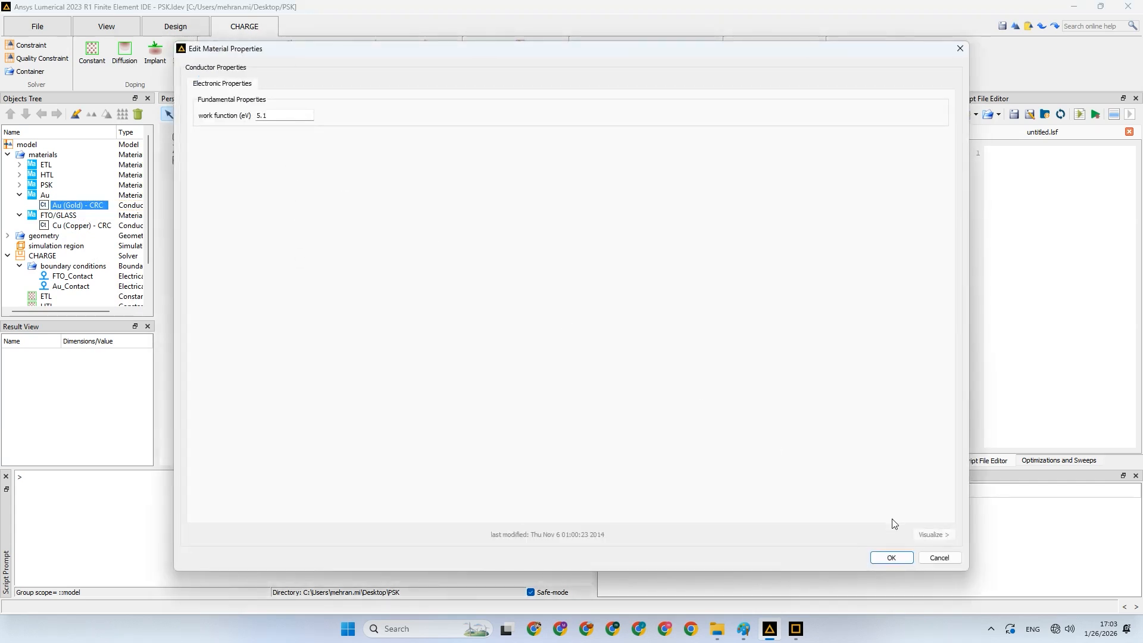
{"action": "left_click", "coordinate": [892, 557]}
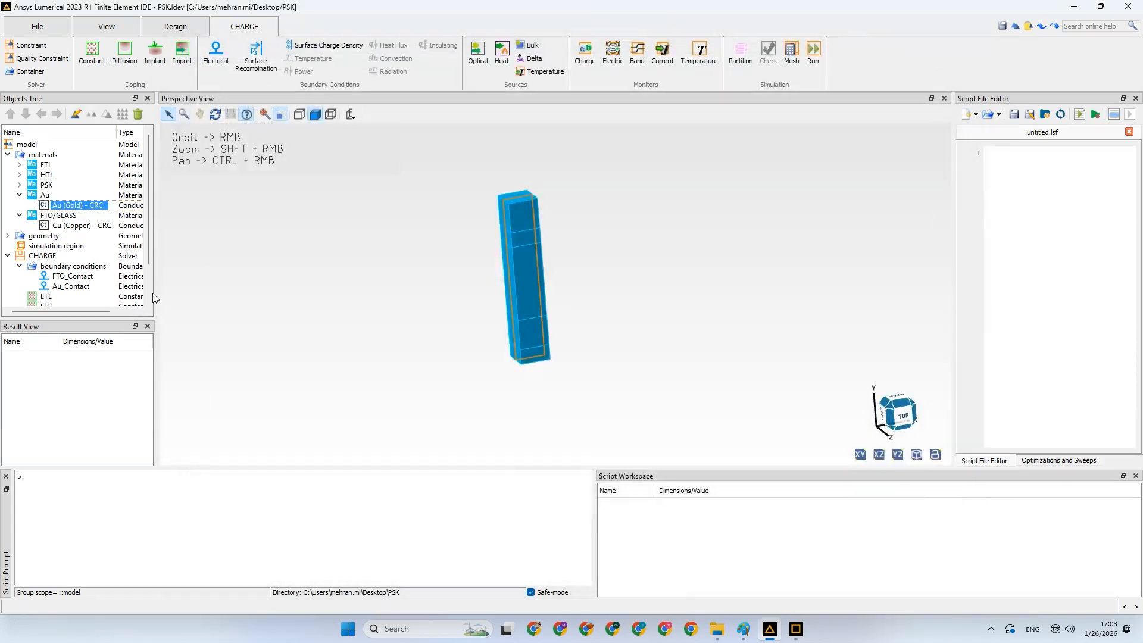
Check which material is assigned to the FTO/Glass rectangle in the geometry group
{"action": "right_click", "coordinate": [59, 221]}
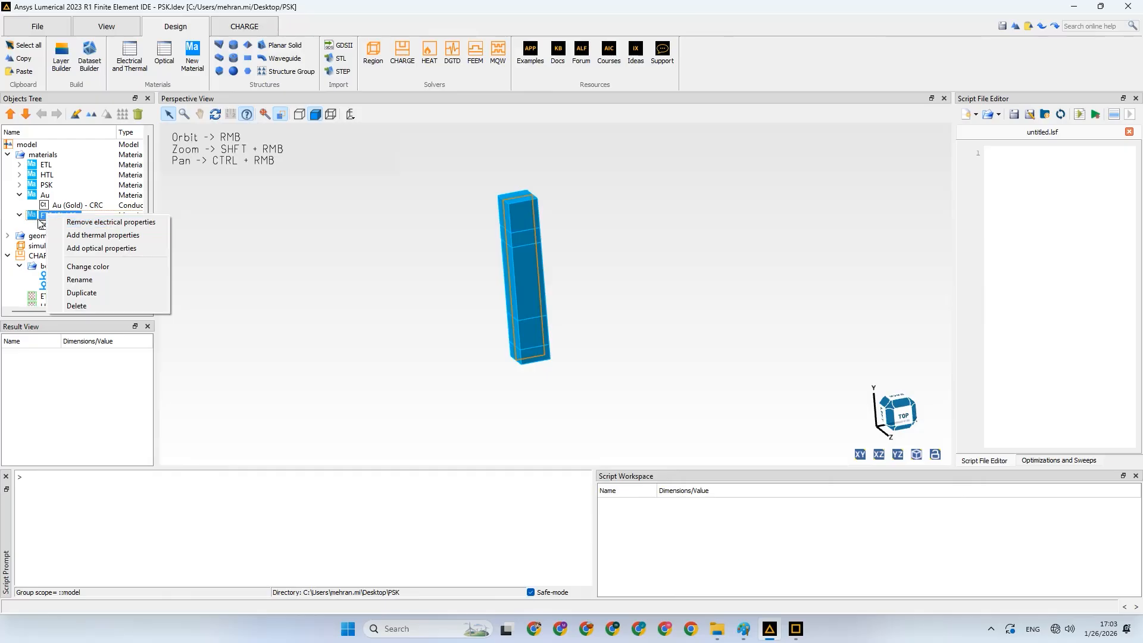
{"action": "left_click", "coordinate": [46, 222]}
{"action": "scroll", "coordinate": [74, 238], "scroll_direction": "down", "scroll_amount": 2}
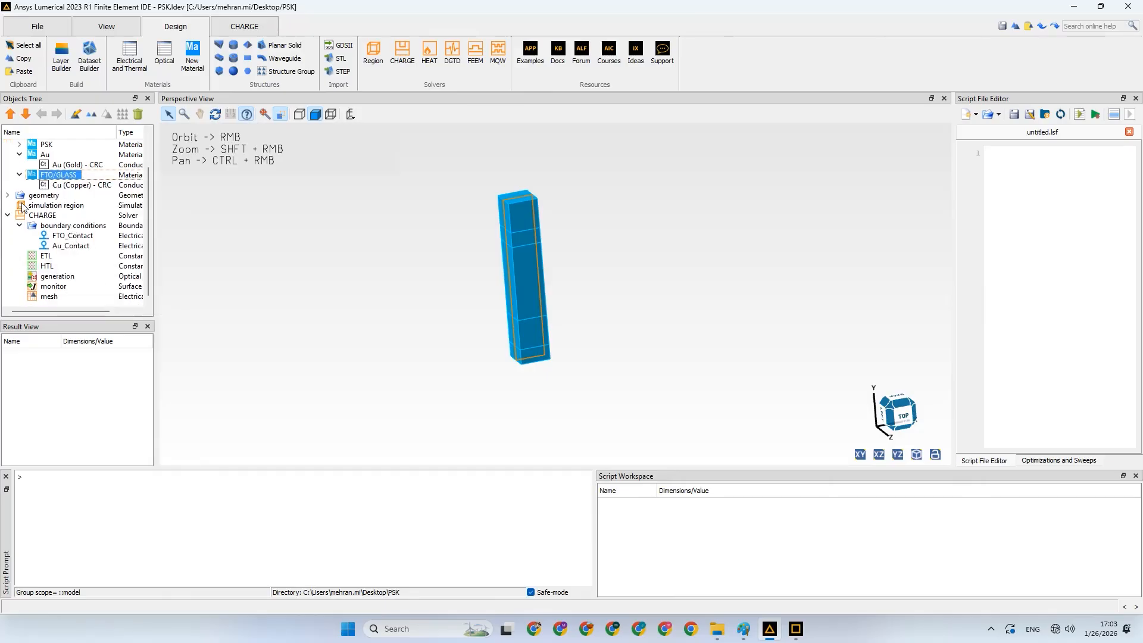
{"action": "left_click", "coordinate": [7, 195]}
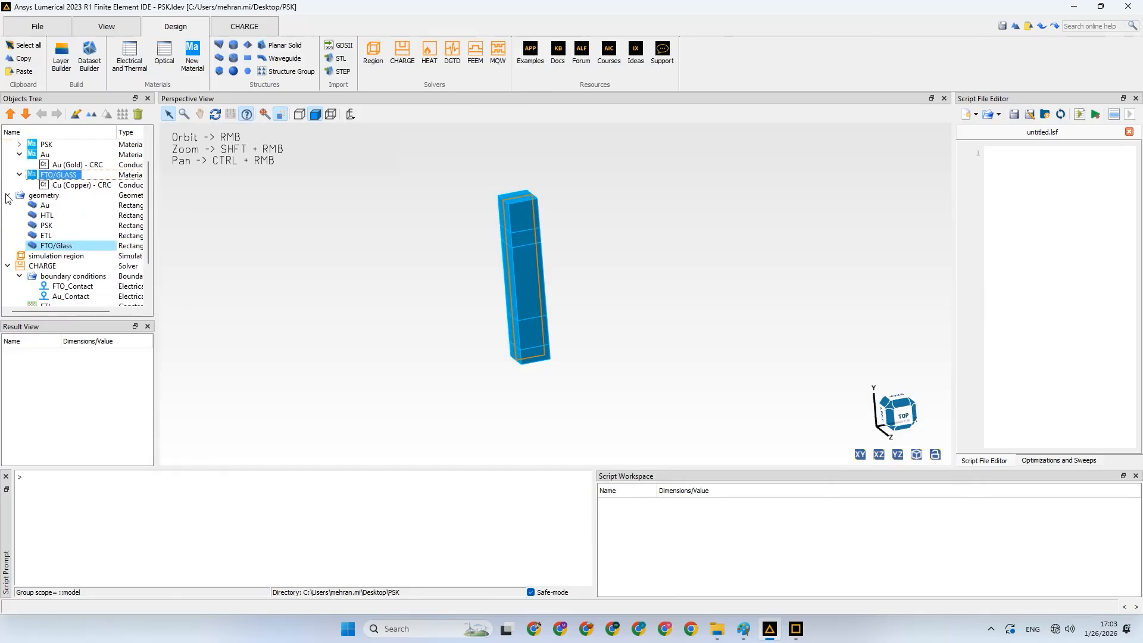
{"action": "right_click", "coordinate": [87, 246]}
{"action": "left_click", "coordinate": [132, 258]}
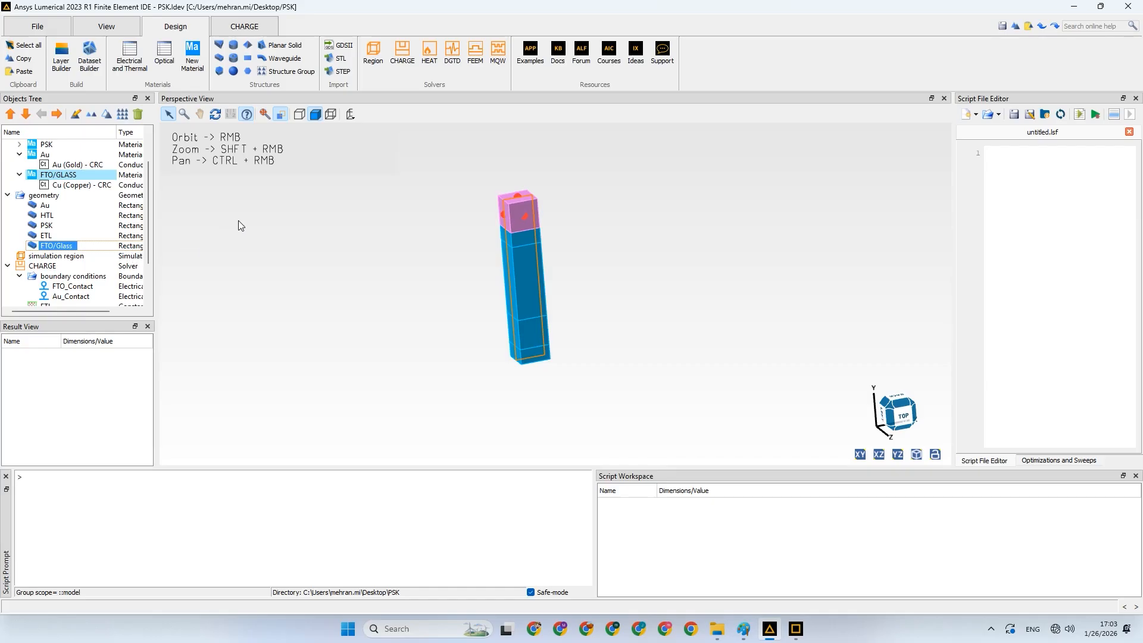
{"action": "left_click", "coordinate": [452, 232]}
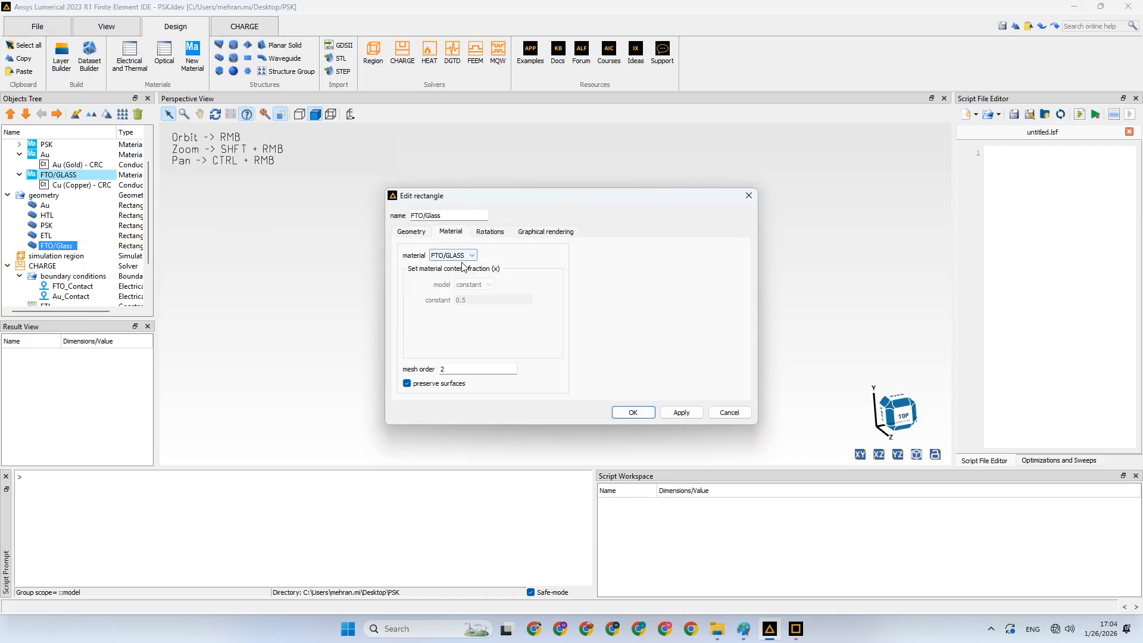
{"action": "left_click", "coordinate": [460, 258]}
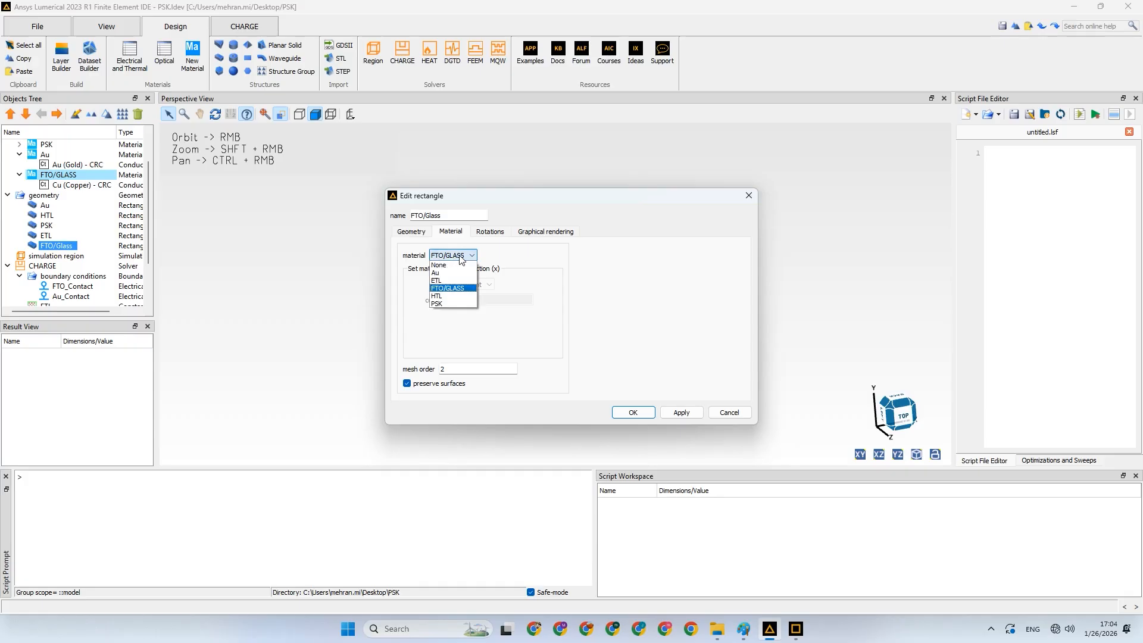
{"action": "left_click", "coordinate": [461, 257]}
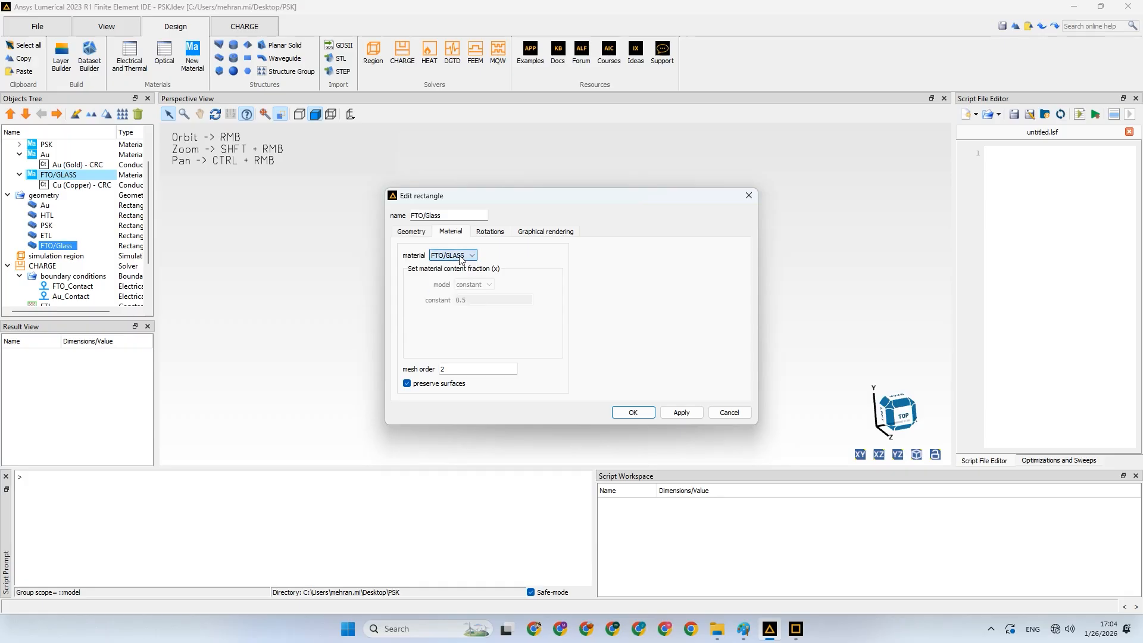
{"action": "left_click", "coordinate": [631, 411]}
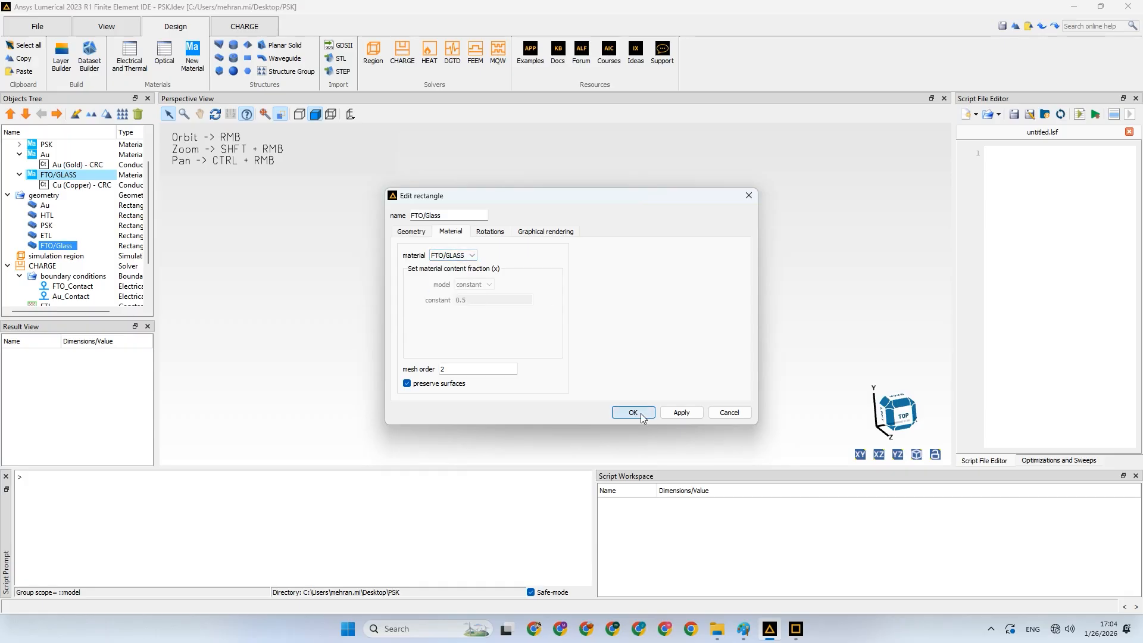
Check which material is assigned to the Au rectangle in the geometry group
{"action": "left_click", "coordinate": [45, 206]}
{"action": "right_click", "coordinate": [43, 206]}
{"action": "left_click", "coordinate": [161, 225]}
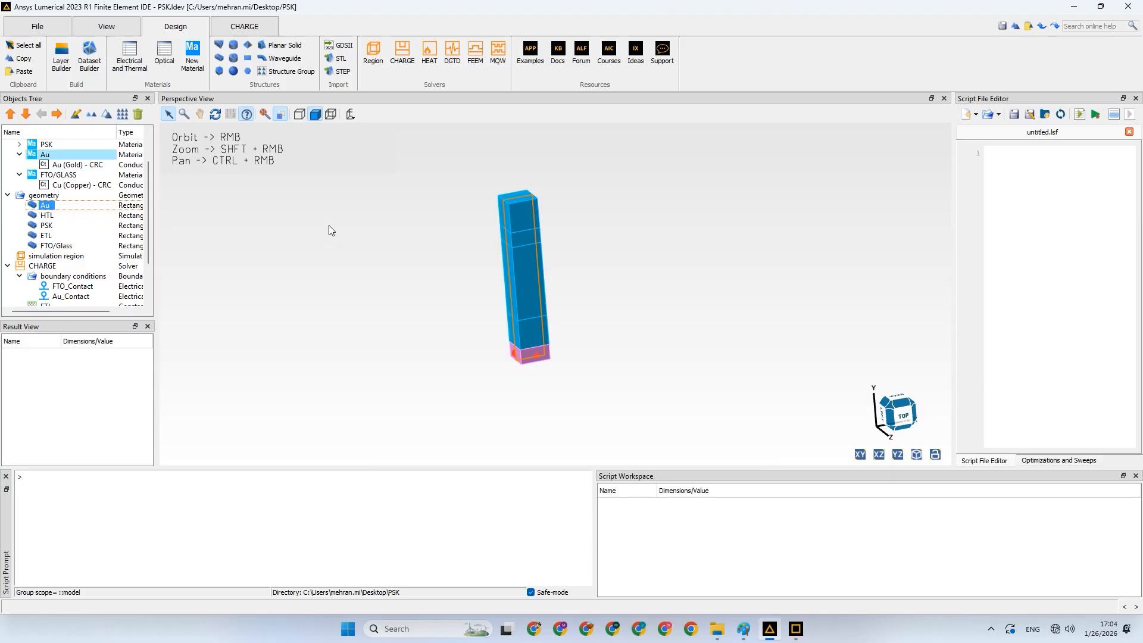
{"action": "left_click", "coordinate": [452, 233]}
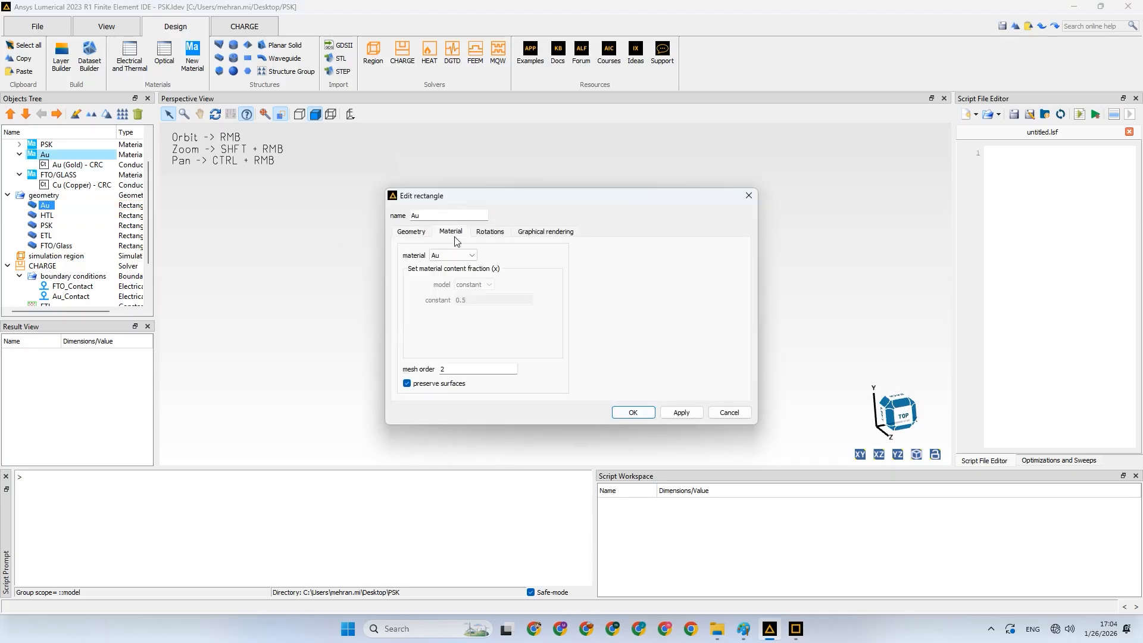
{"action": "left_click", "coordinate": [748, 195]}
{"action": "left_click", "coordinate": [528, 321]}
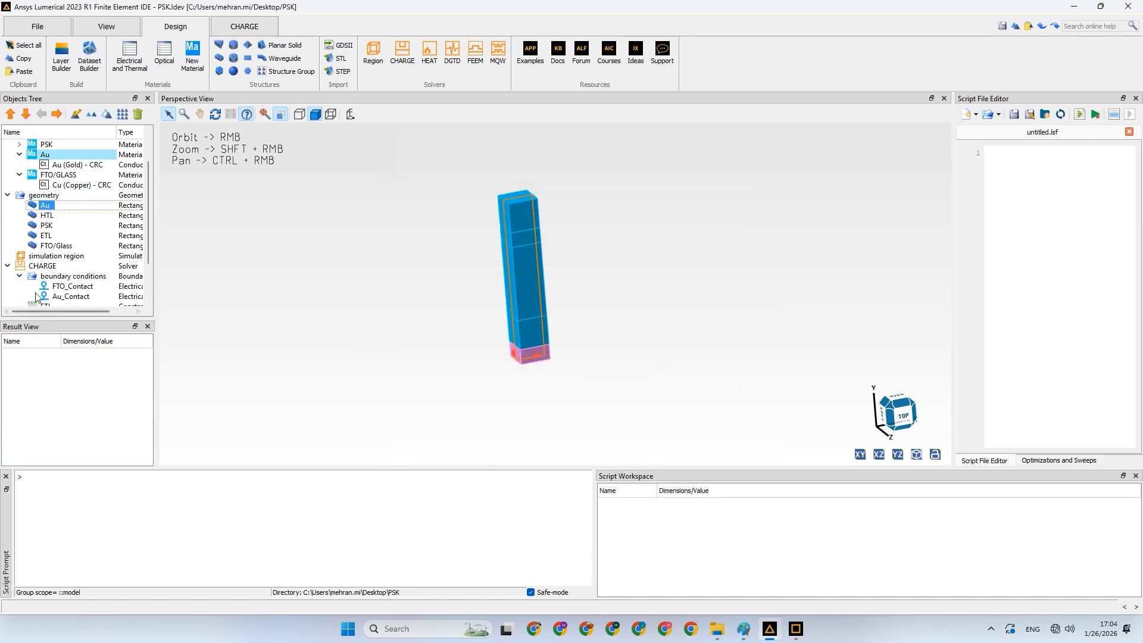
Open the geometry settings of the FTO_Contact boundary condition
{"action": "scroll", "coordinate": [47, 265], "scroll_direction": "down", "scroll_amount": 1}
{"action": "left_click", "coordinate": [50, 256]}
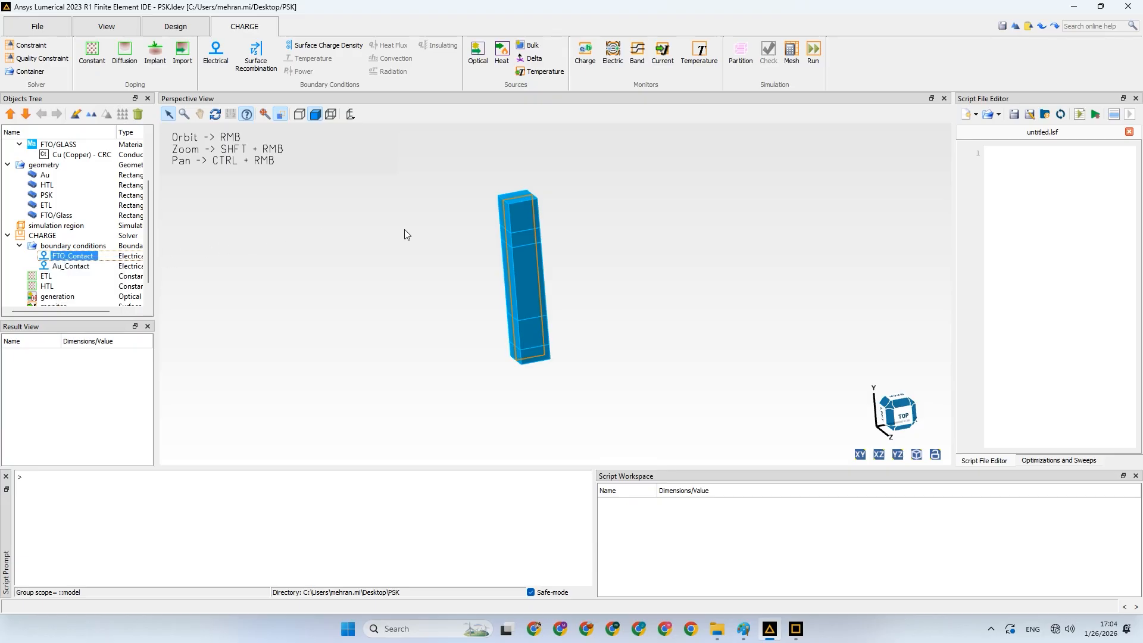
{"action": "key", "text": "e"}
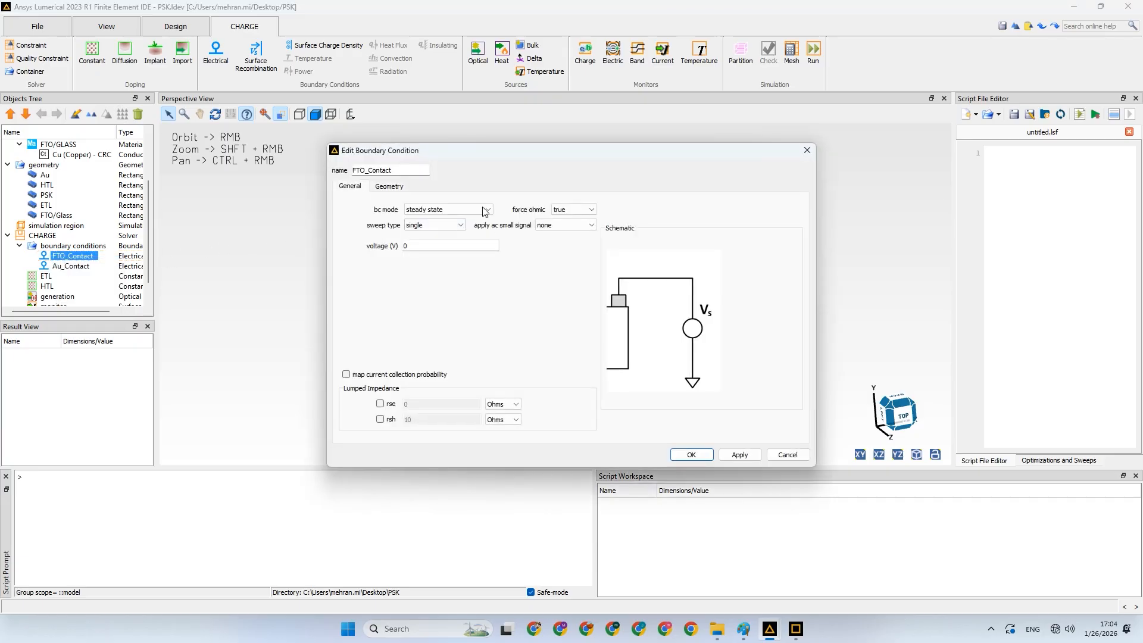
{"action": "left_click", "coordinate": [401, 188]}
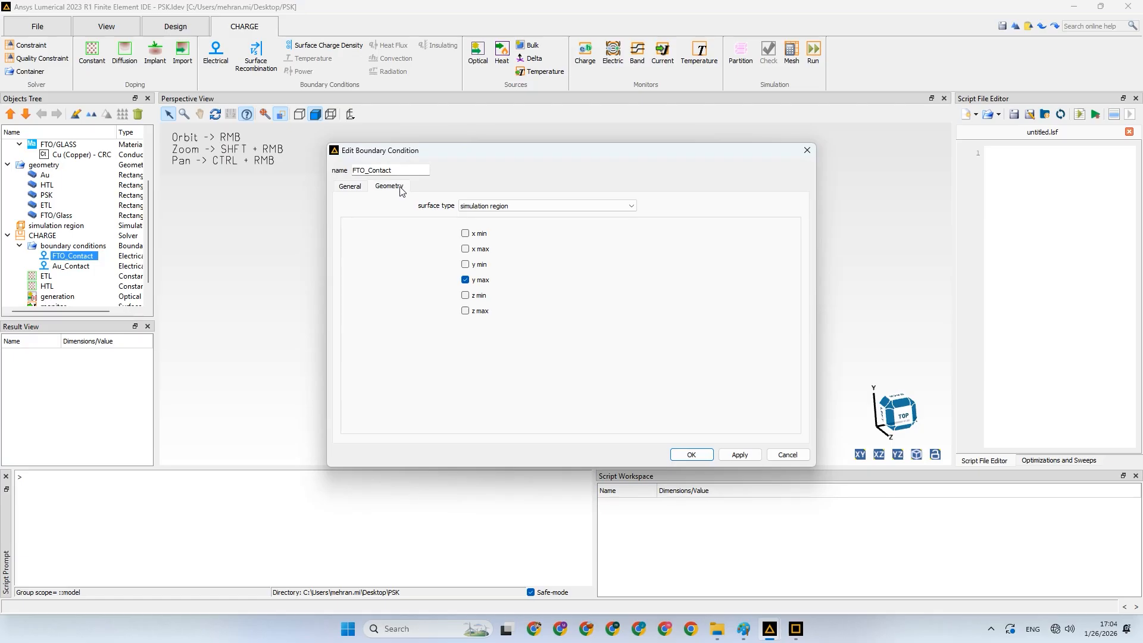
Try domain 5 as the surface of the FTO_Contact boundary condition
{"action": "left_click", "coordinate": [466, 207]}
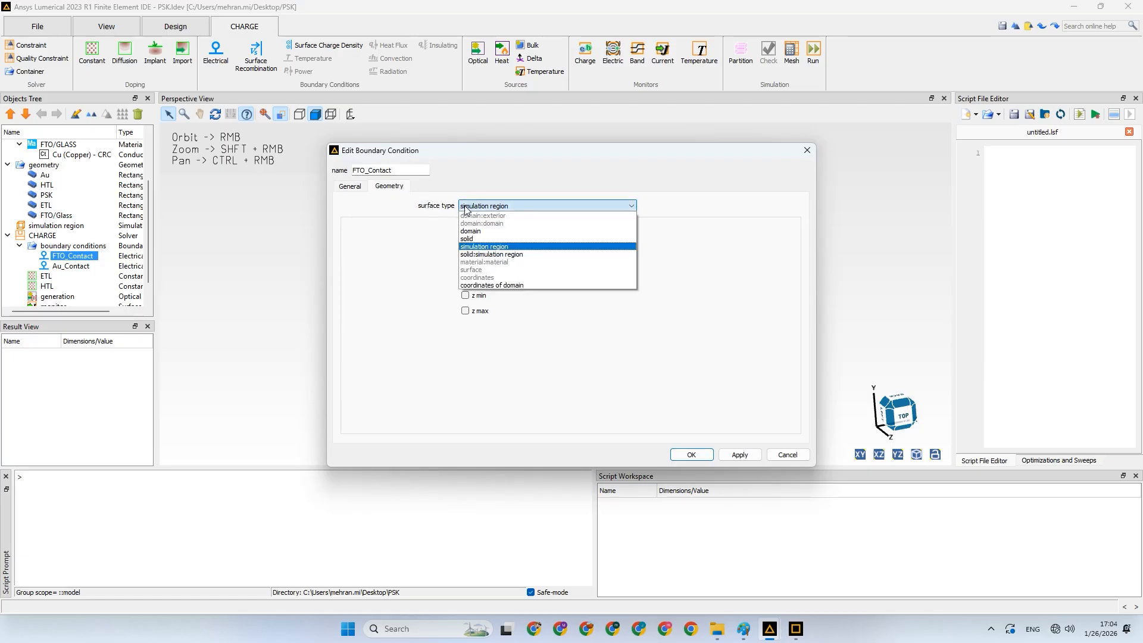
{"action": "left_click", "coordinate": [467, 231]}
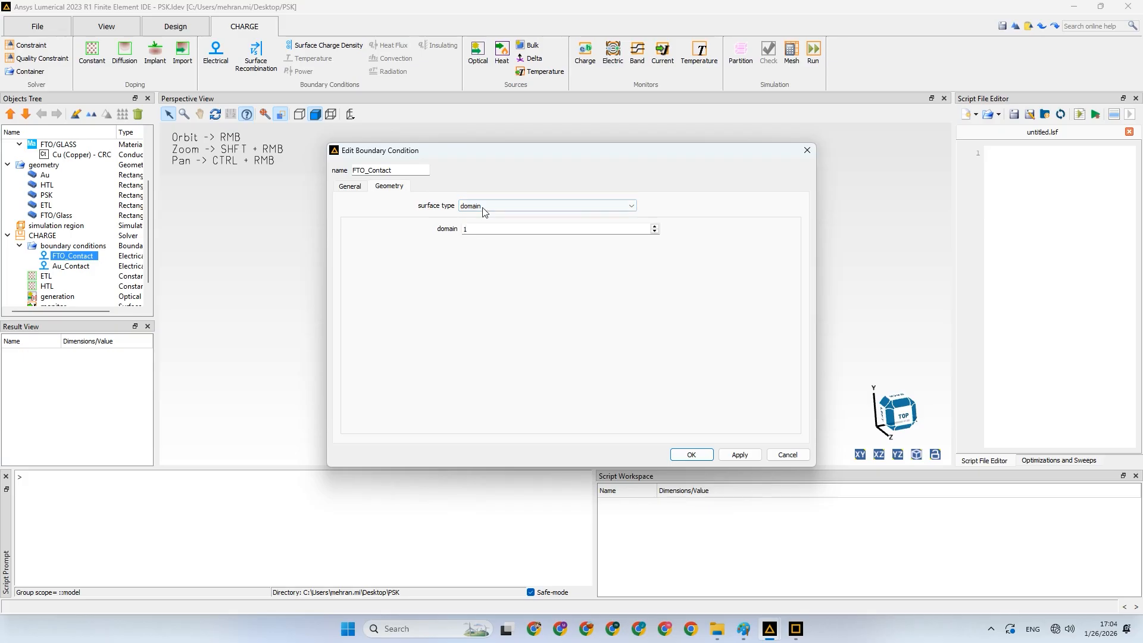
{"action": "left_click", "coordinate": [655, 227]}
Assign FTO_Contact to the solid FTO/Glass with outer surface only enabled, and accept the boundary condition
{"action": "left_click", "coordinate": [572, 207]}
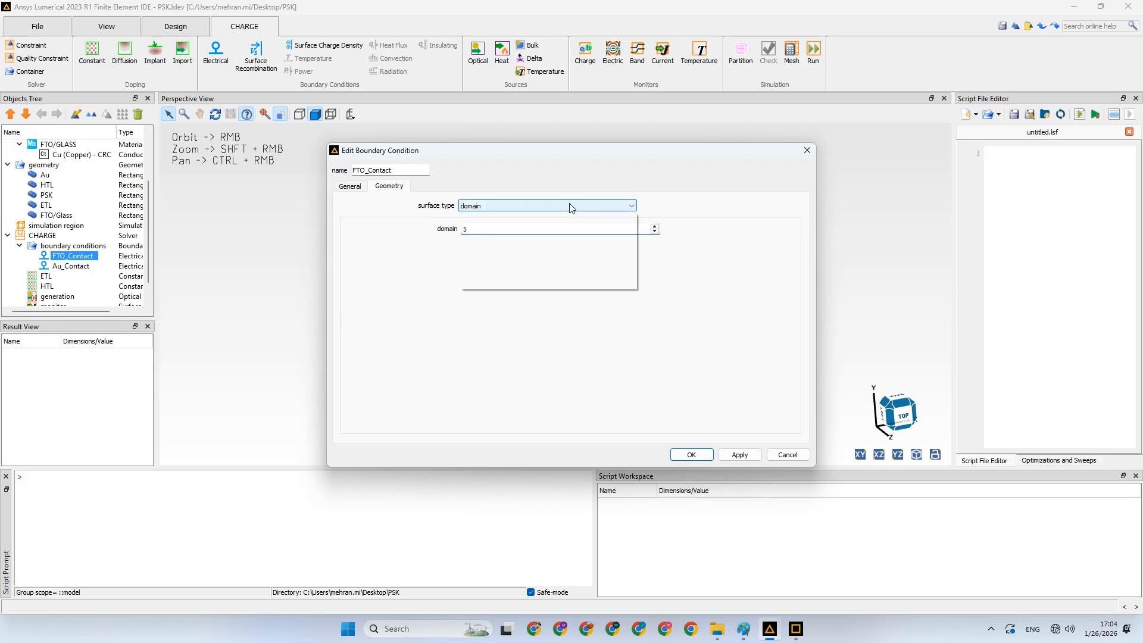
{"action": "left_click", "coordinate": [539, 239]}
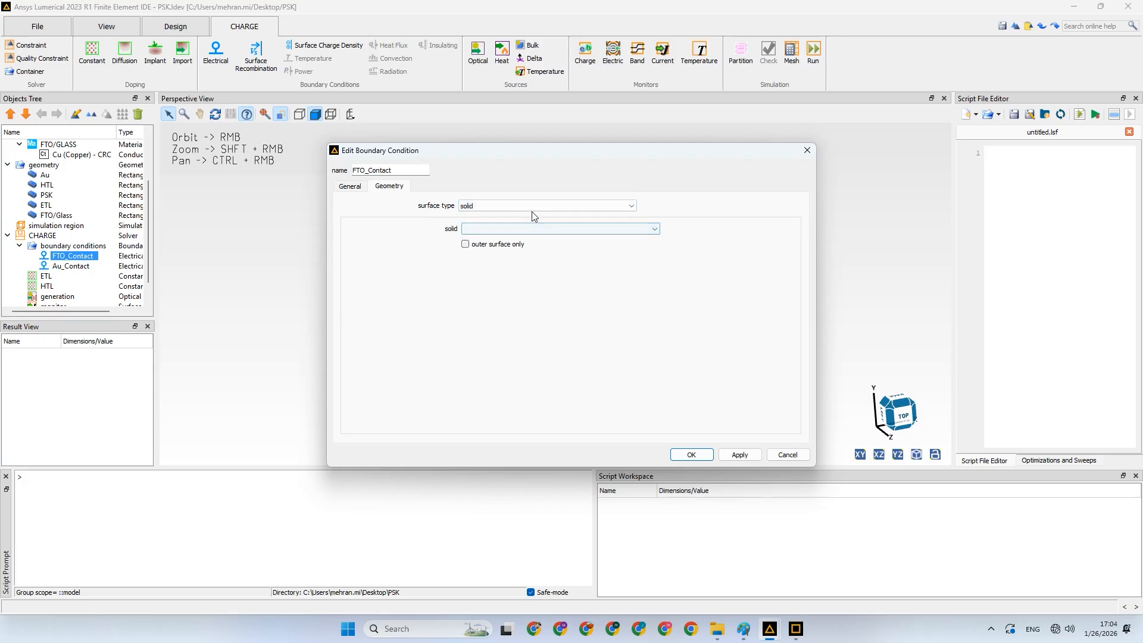
{"action": "left_click", "coordinate": [599, 230]}
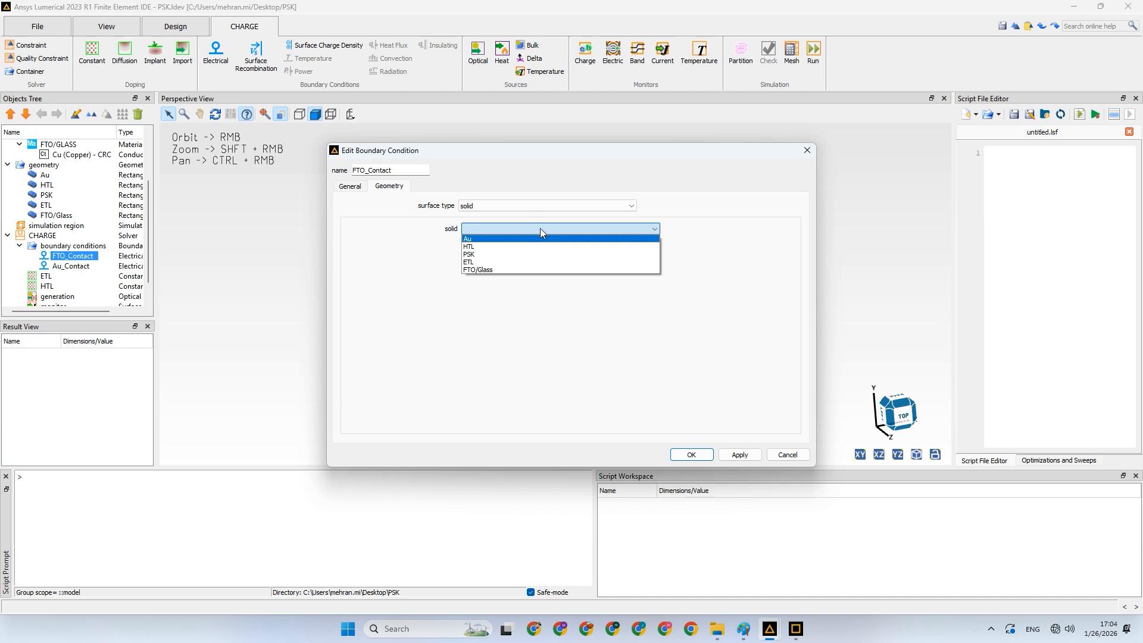
{"action": "left_click", "coordinate": [534, 270]}
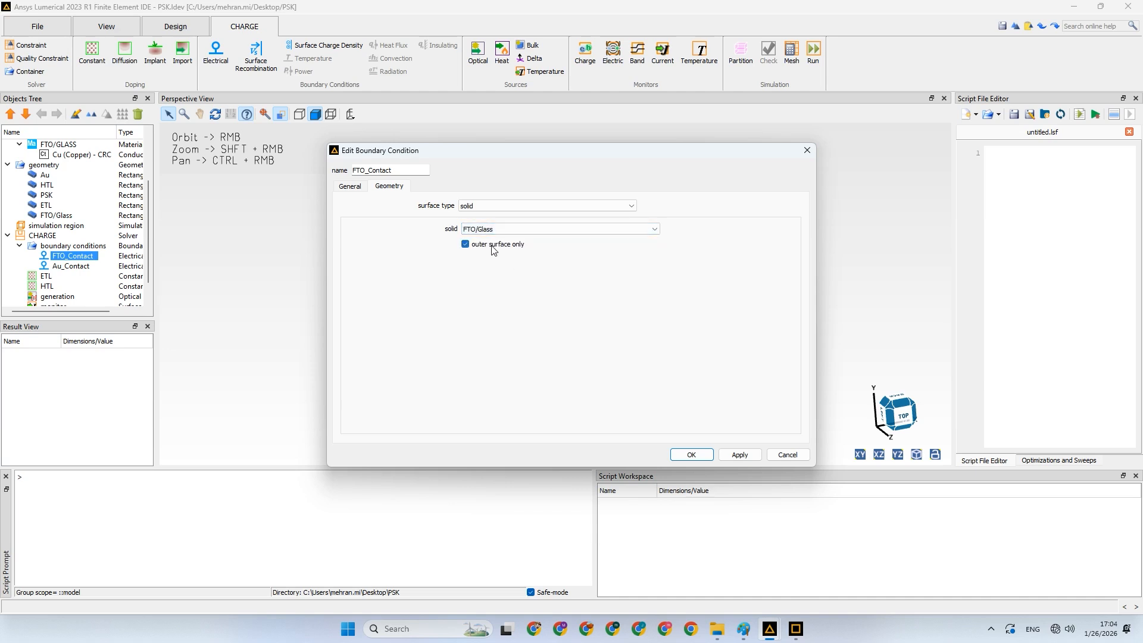
{"action": "left_click", "coordinate": [355, 186]}
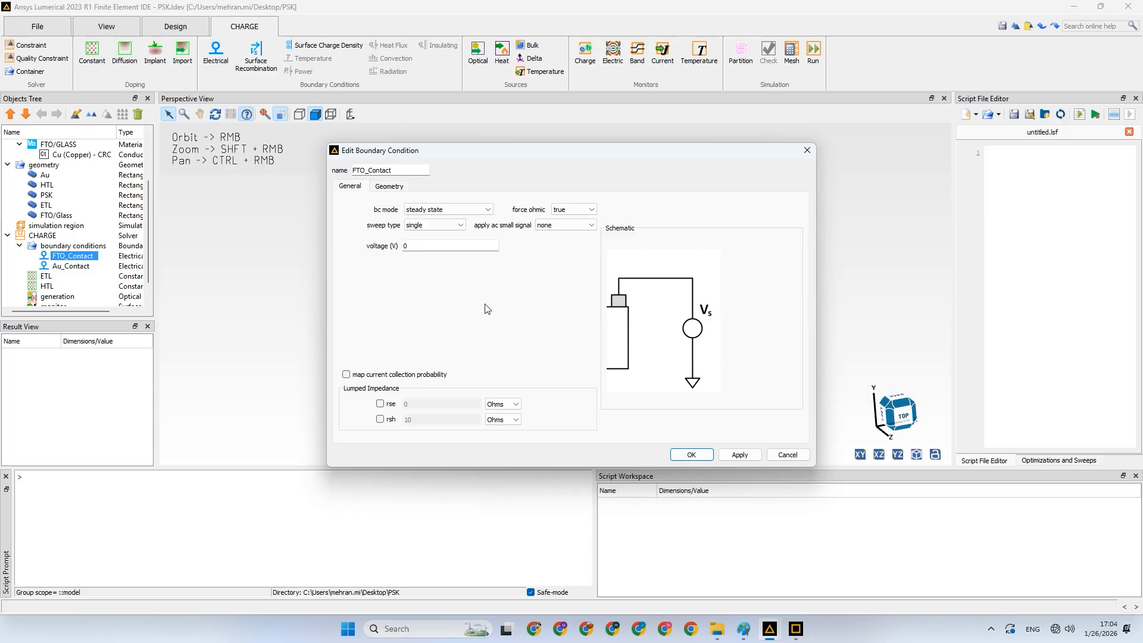
{"action": "left_click", "coordinate": [679, 454]}
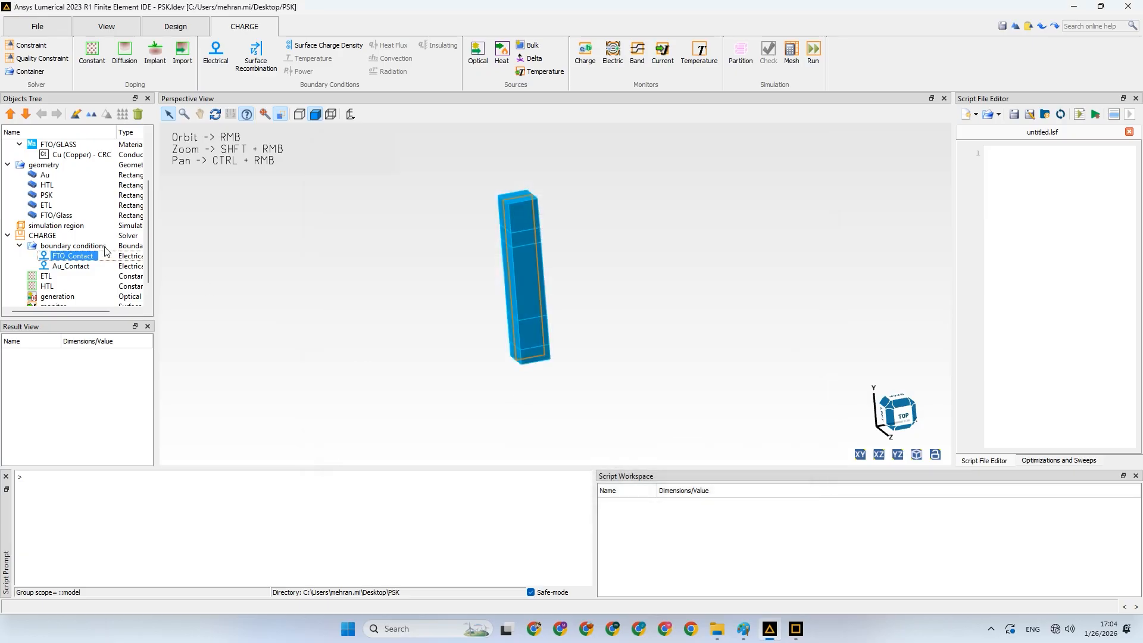
Assign the Au_Contact boundary condition to the solid Au with outer surface only enabled, and accept it
{"action": "left_click", "coordinate": [77, 266]}
{"action": "right_click", "coordinate": [78, 266]}
{"action": "left_click", "coordinate": [111, 277]}
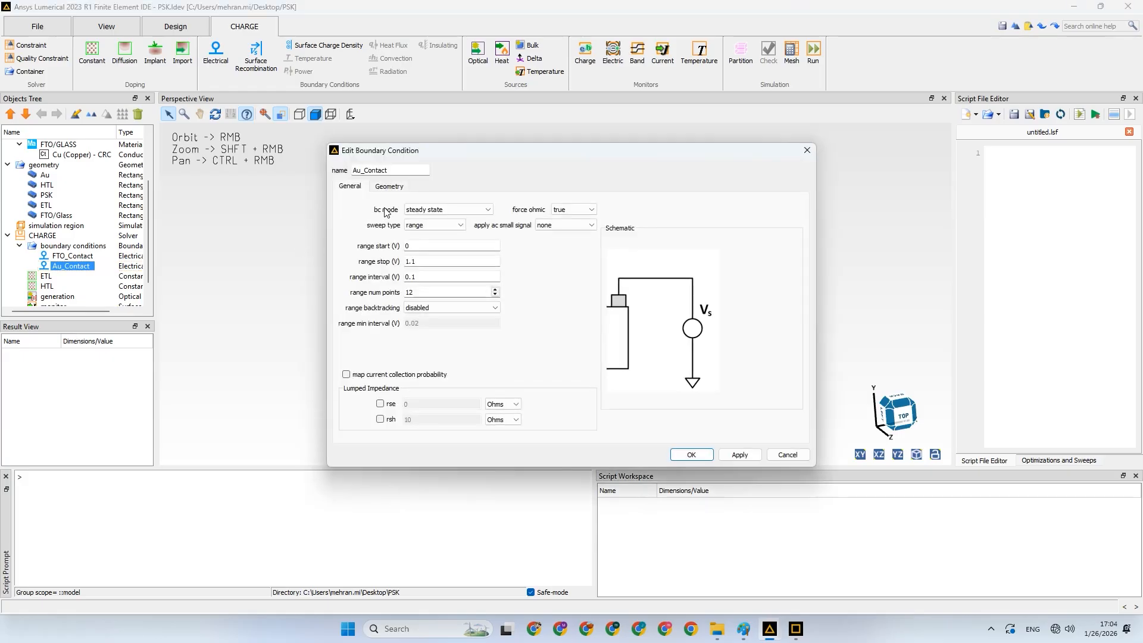
{"action": "left_click", "coordinate": [398, 188]}
{"action": "left_click", "coordinate": [513, 206]}
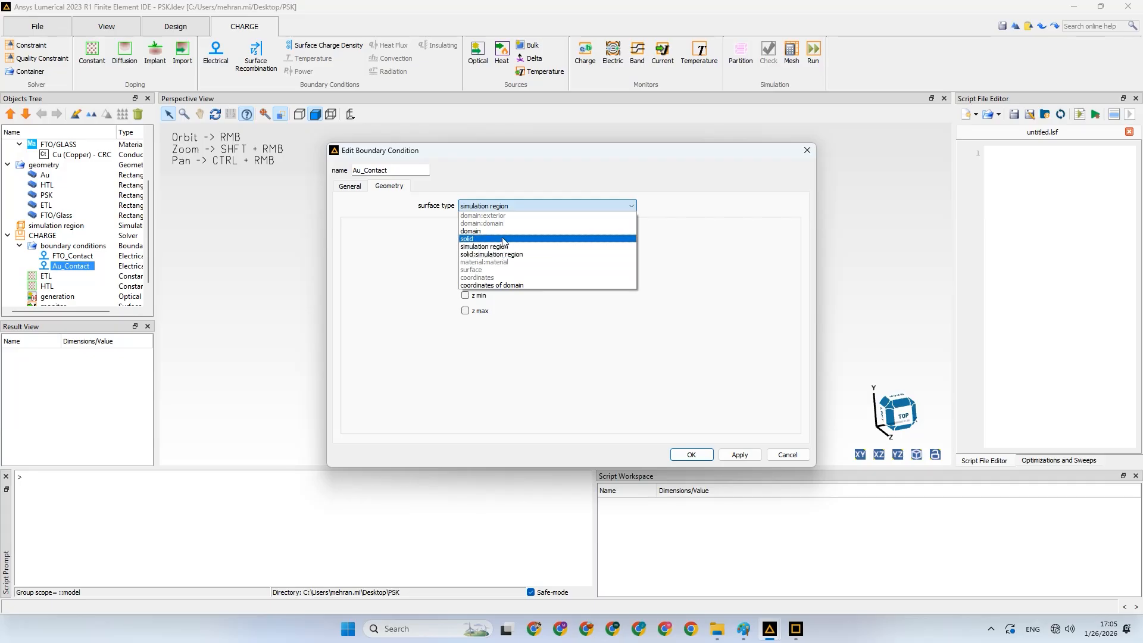
{"action": "left_click", "coordinate": [504, 239]}
{"action": "left_click", "coordinate": [507, 229]}
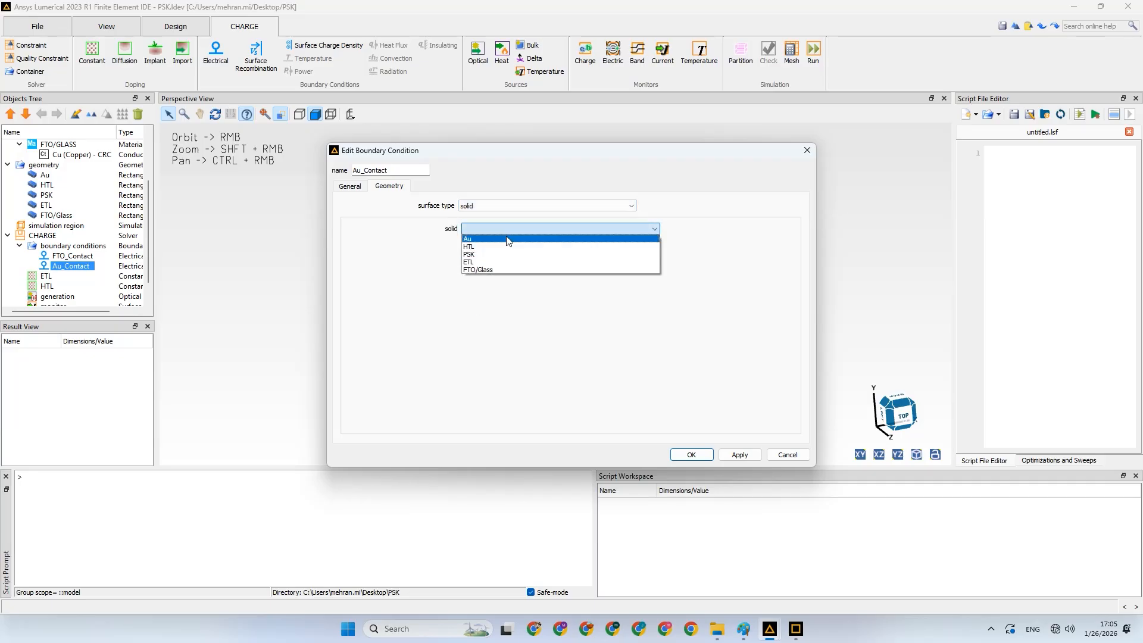
{"action": "left_click", "coordinate": [500, 240]}
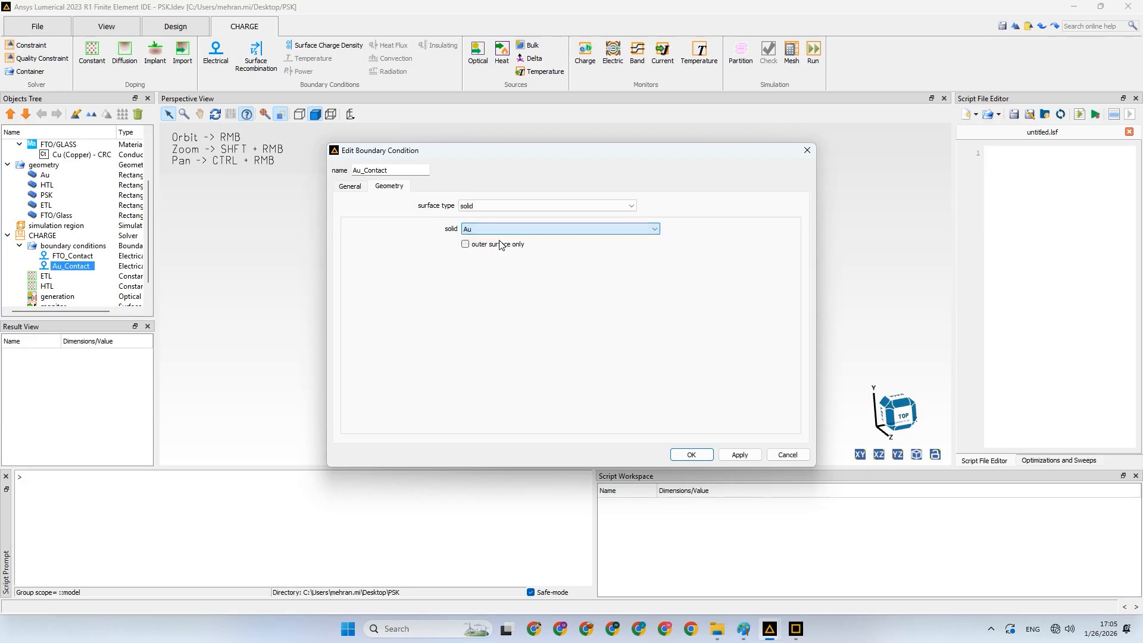
{"action": "left_click", "coordinate": [466, 244]}
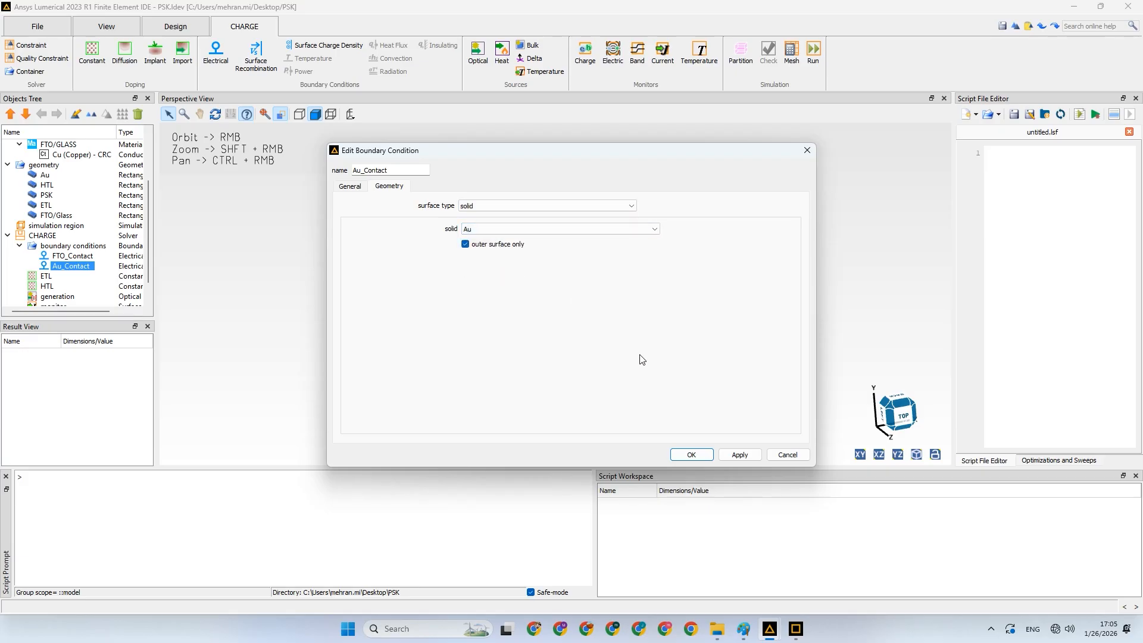
{"action": "left_click", "coordinate": [351, 186]}
{"action": "left_click", "coordinate": [739, 455]}
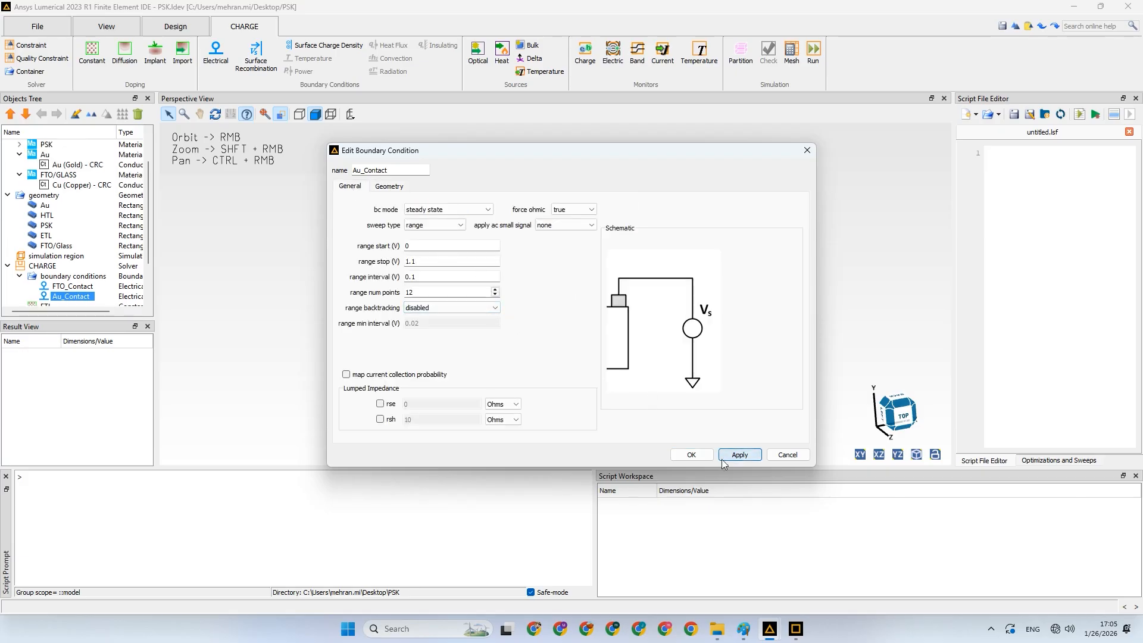
{"action": "left_click", "coordinate": [692, 455]}
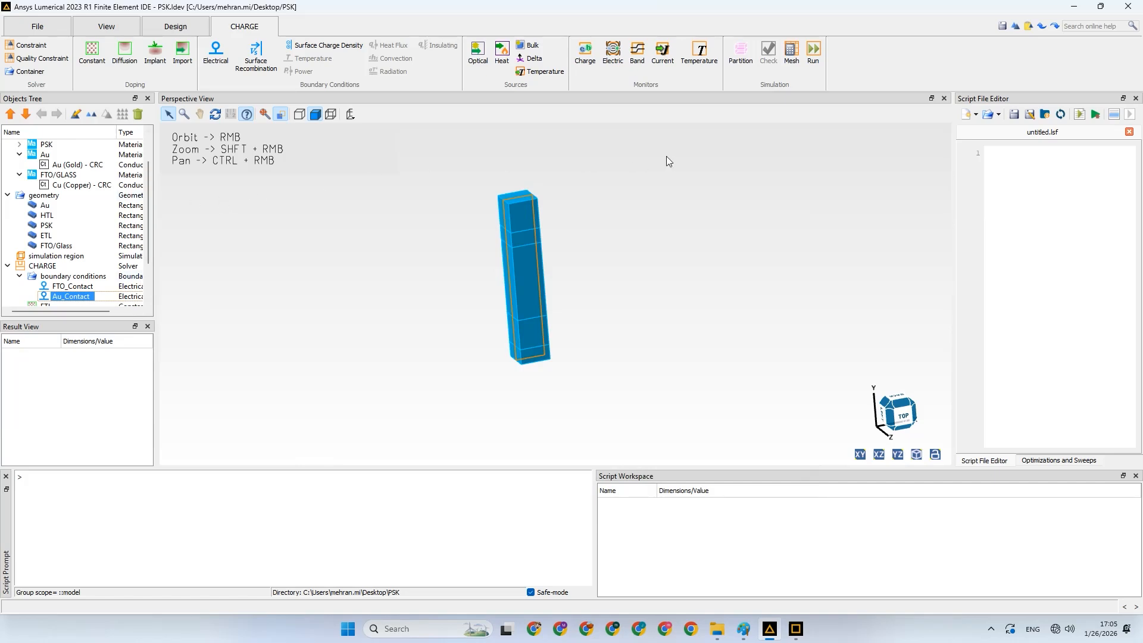
Run the CHARGE simulation, and quit the job with saving
{"action": "left_click", "coordinate": [814, 54]}
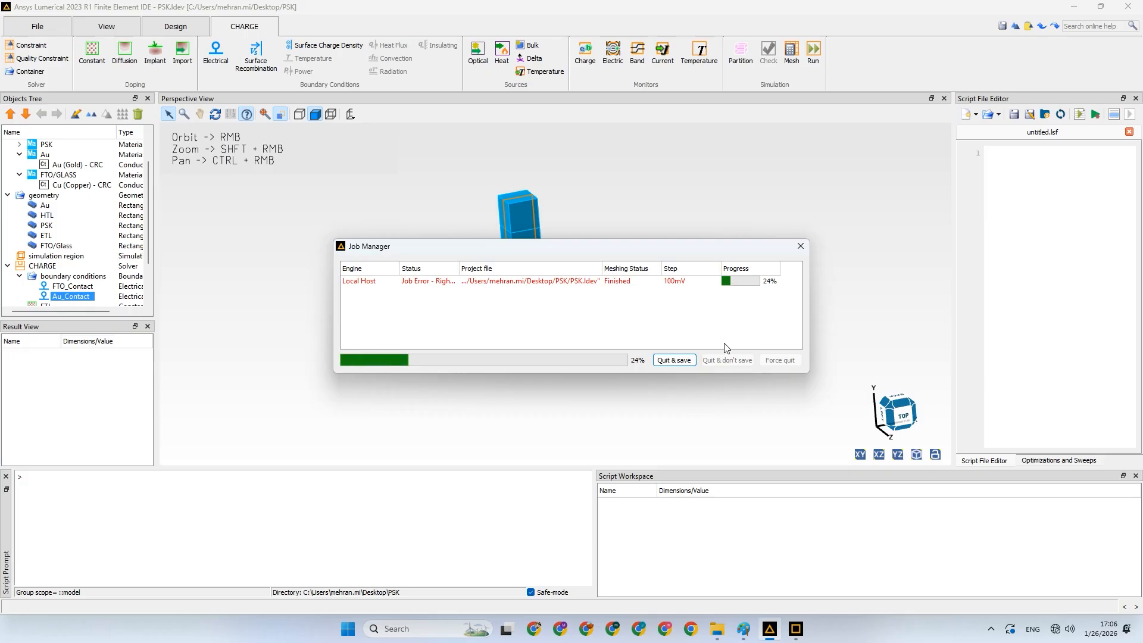
{"action": "left_click", "coordinate": [674, 361]}
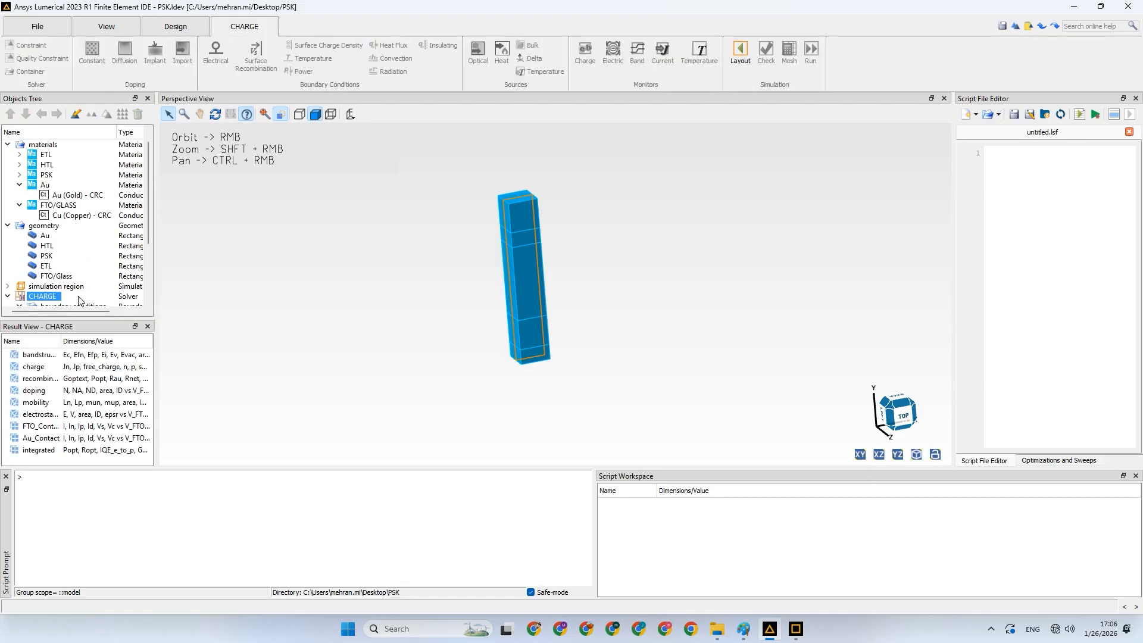
Visualize the CHARGE electrostatics result, examine the electric field E with the whole colour bar in view, and close the plot
{"action": "right_click", "coordinate": [80, 298]}
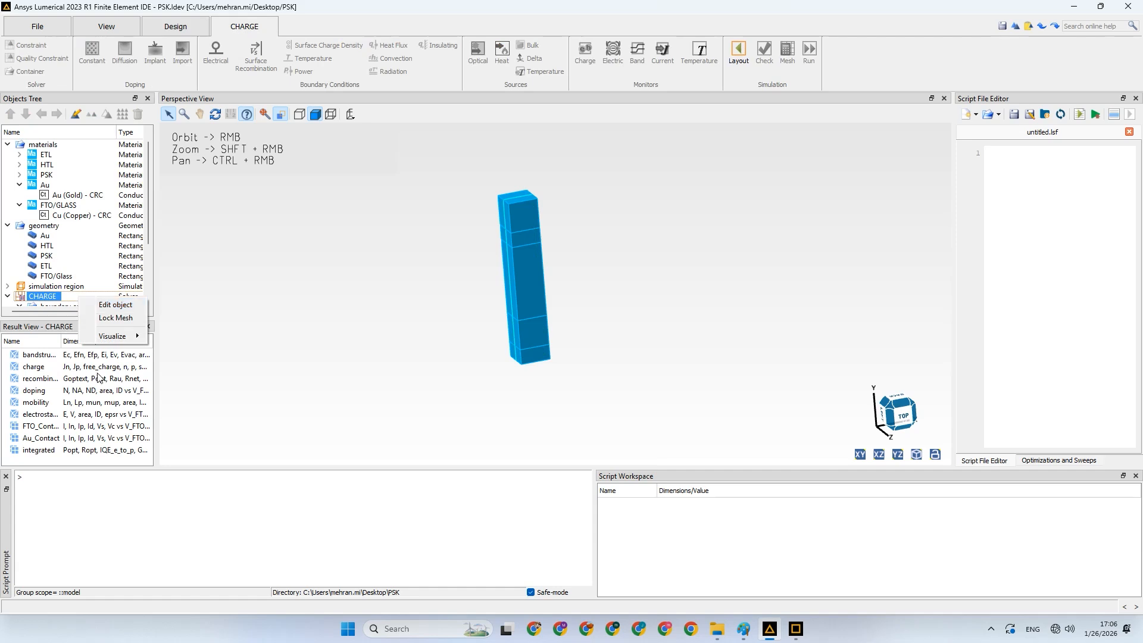
{"action": "left_click", "coordinate": [65, 415]}
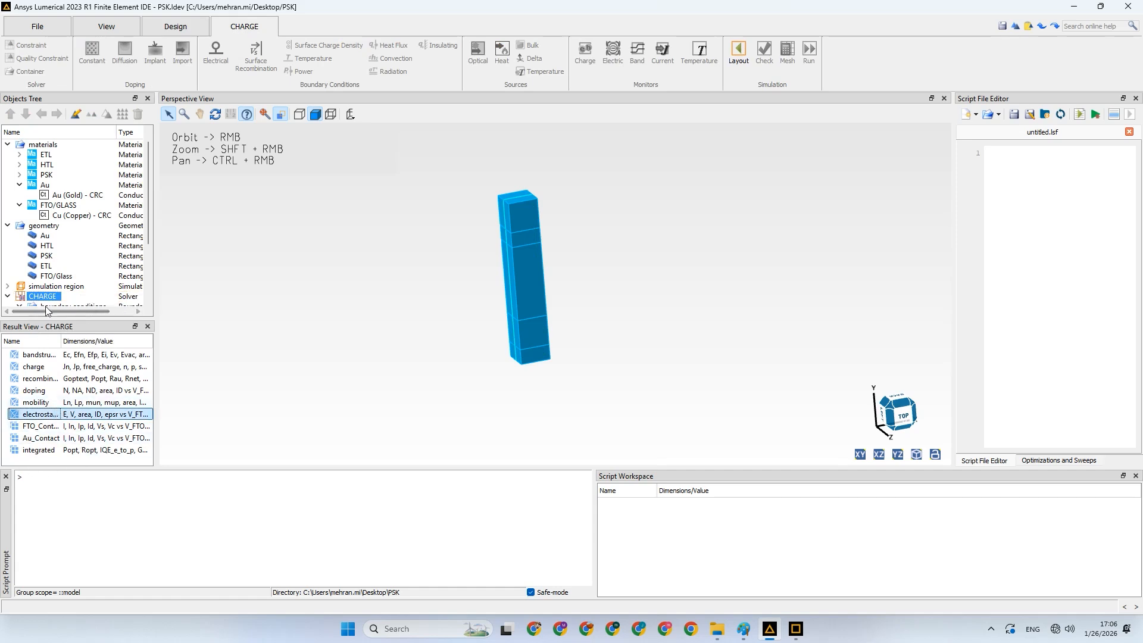
{"action": "scroll", "coordinate": [59, 301], "scroll_direction": "down", "scroll_amount": 3}
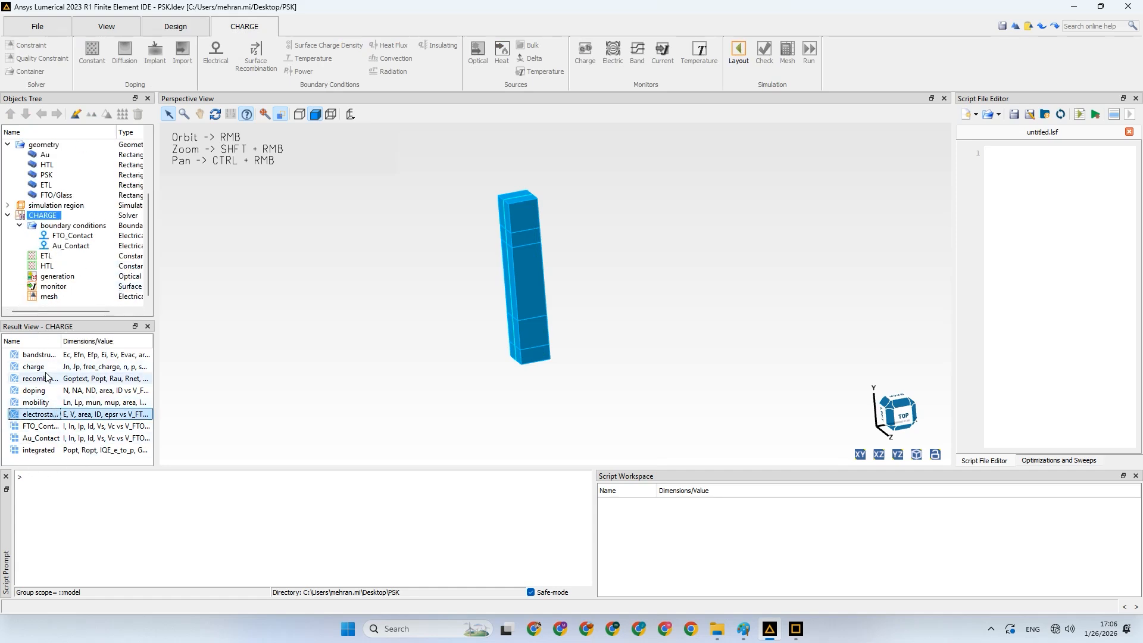
{"action": "right_click", "coordinate": [47, 414]}
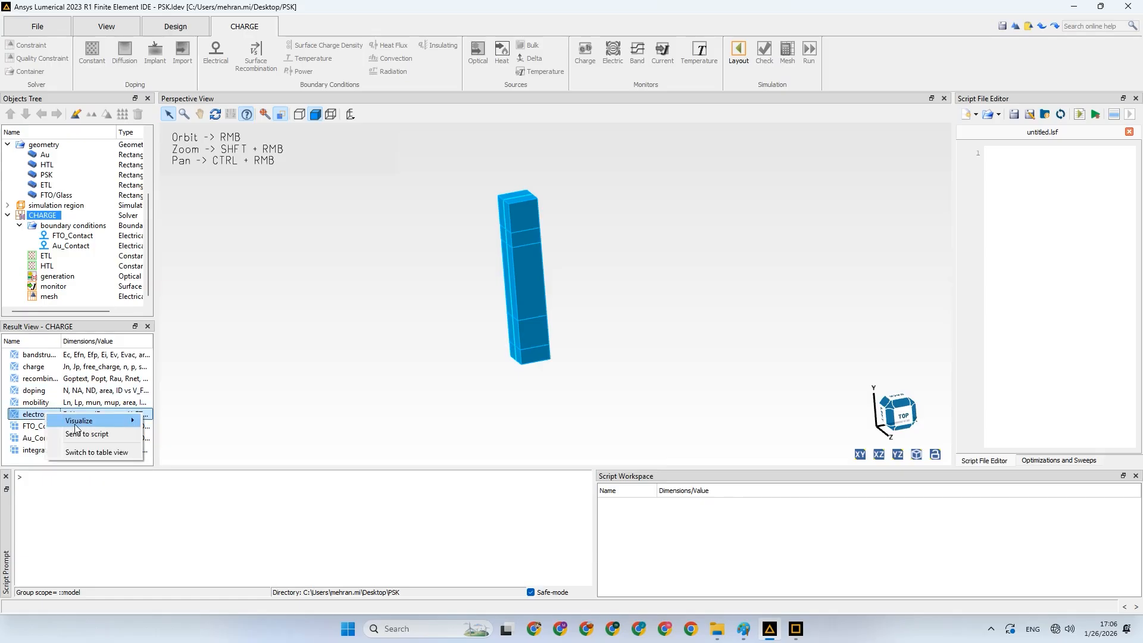
{"action": "mouse_move", "coordinate": [76, 425]}
{"action": "left_click", "coordinate": [180, 421]}
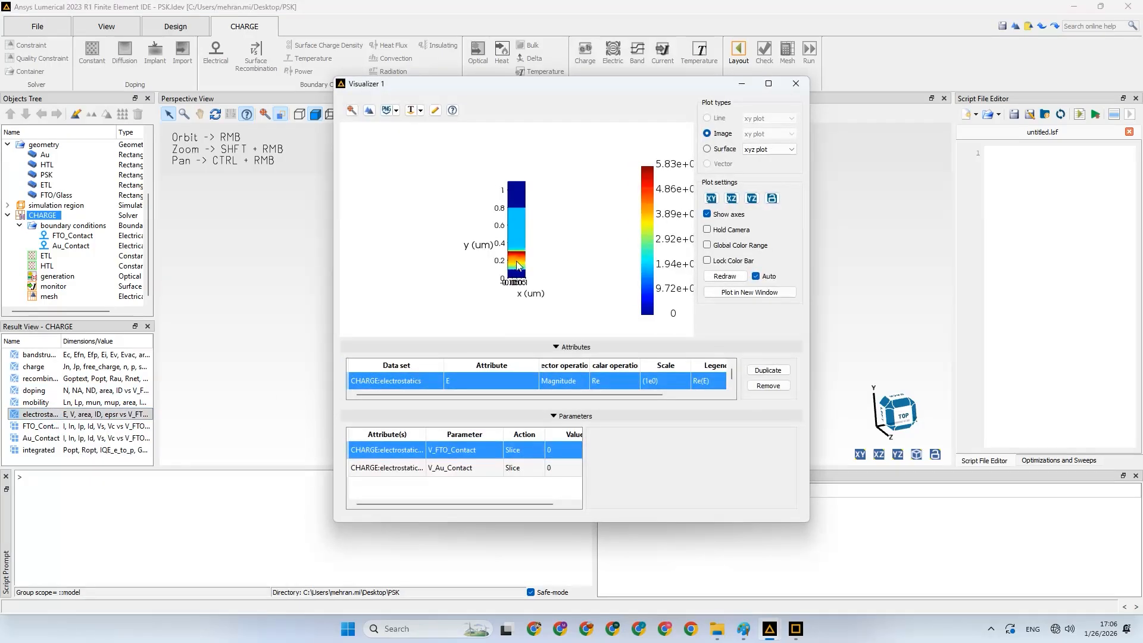
{"action": "scroll", "coordinate": [517, 265], "scroll_direction": "up", "scroll_amount": 2}
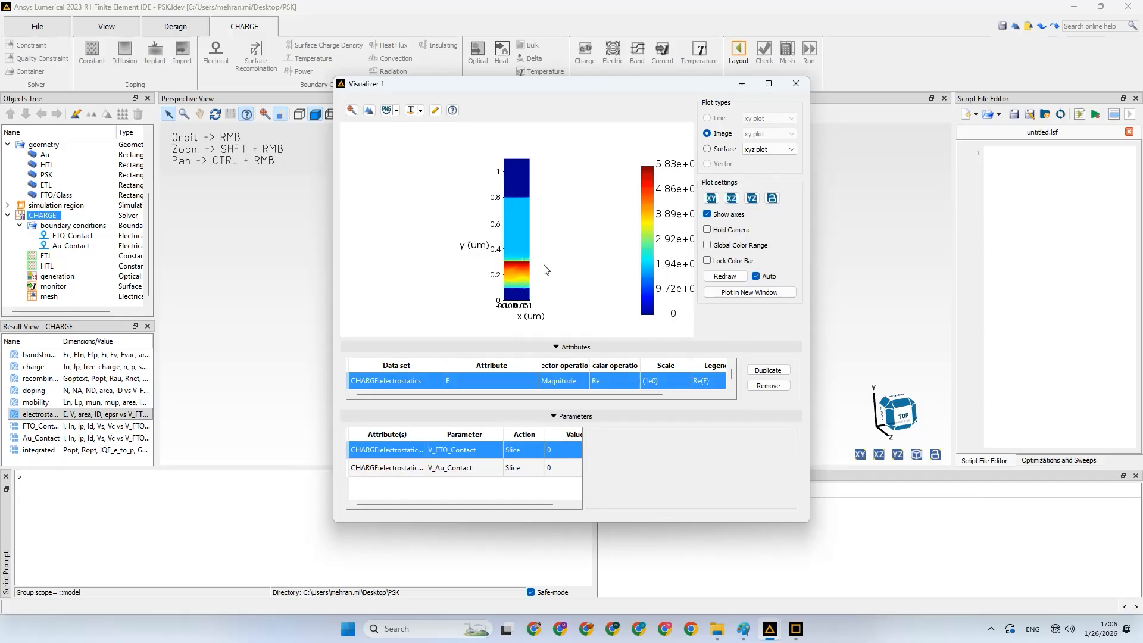
{"action": "scroll", "coordinate": [547, 270], "scroll_direction": "up", "scroll_amount": 1}
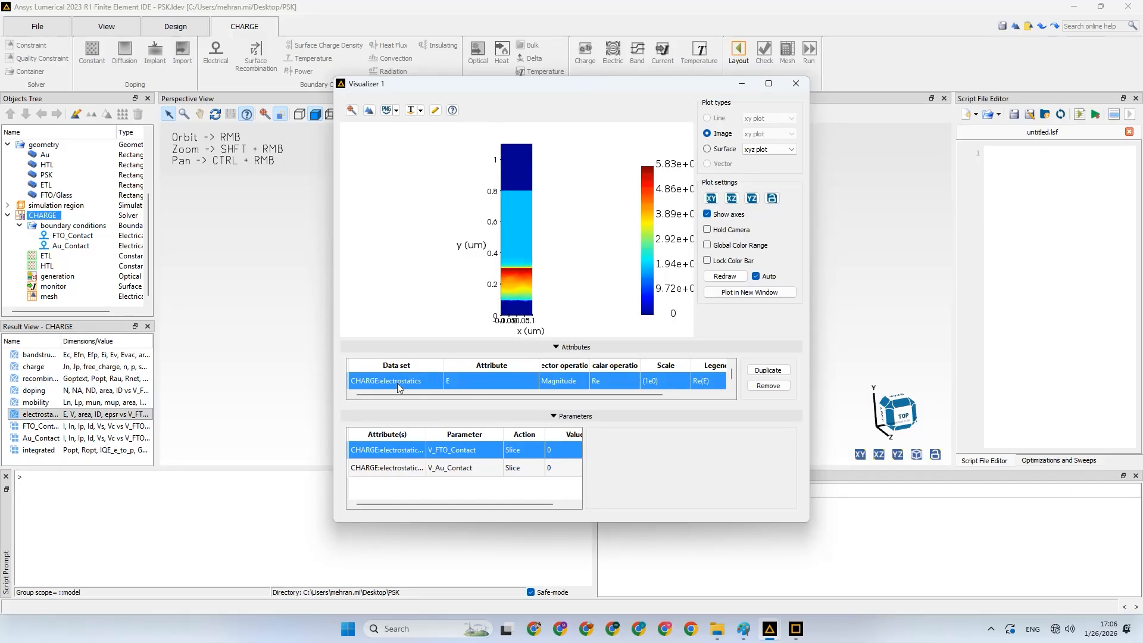
{"action": "left_click_drag", "start_coordinate": [676, 223], "coordinate": [627, 223]}
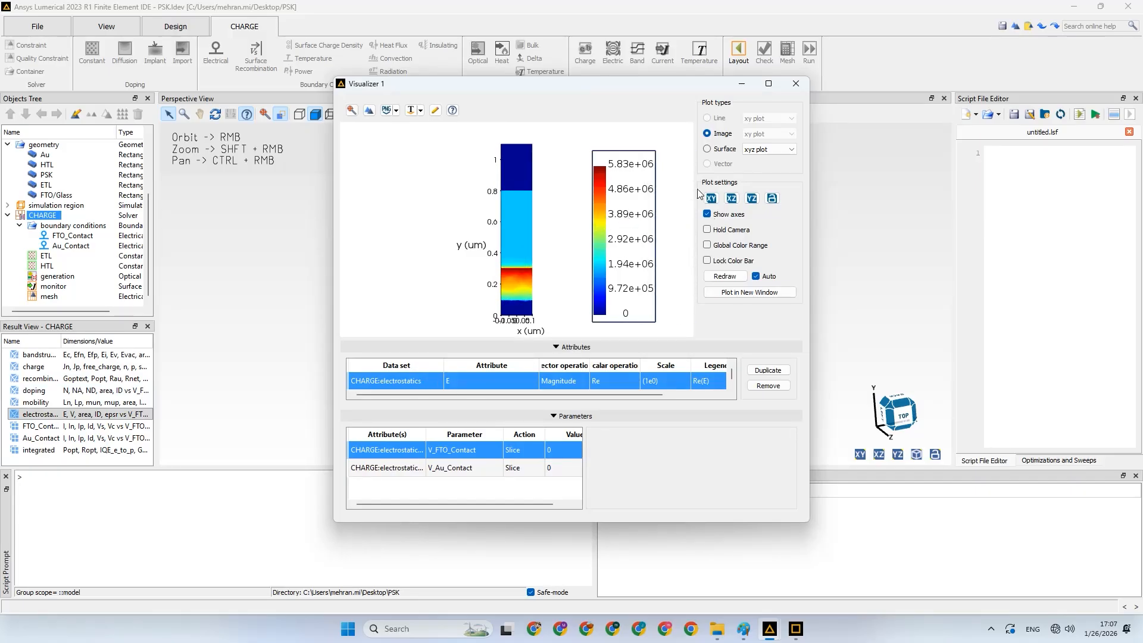
{"action": "left_click", "coordinate": [796, 83]}
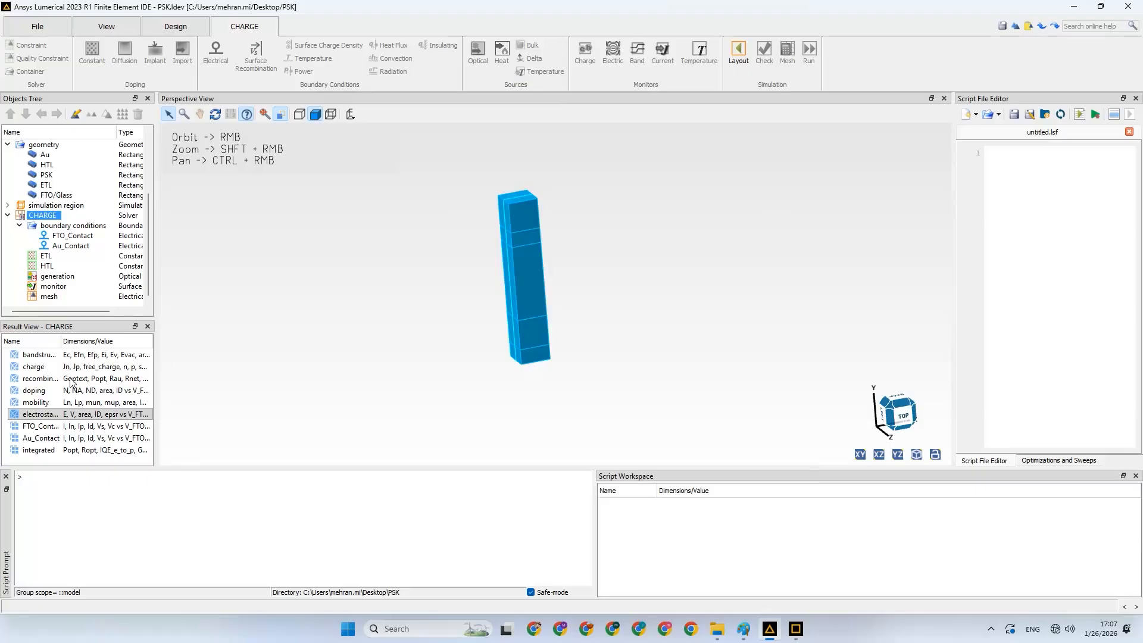
Visualize the CHARGE doping result, examine its plot, and close it
{"action": "right_click", "coordinate": [81, 391]}
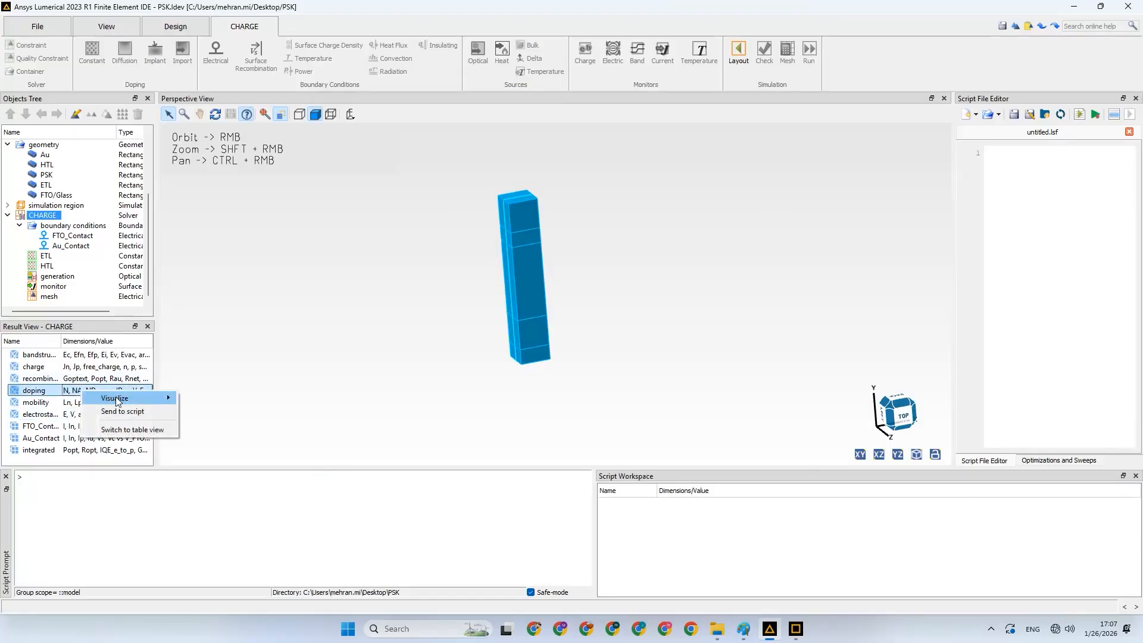
{"action": "mouse_move", "coordinate": [117, 401]}
{"action": "left_click", "coordinate": [195, 400]}
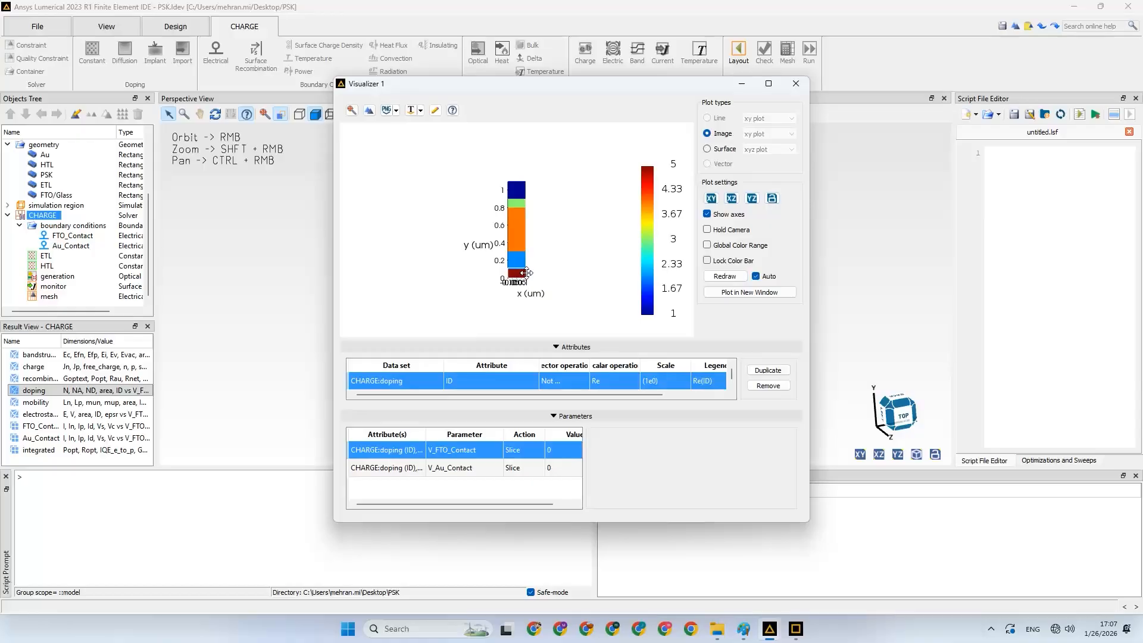
{"action": "left_click", "coordinate": [797, 84]}
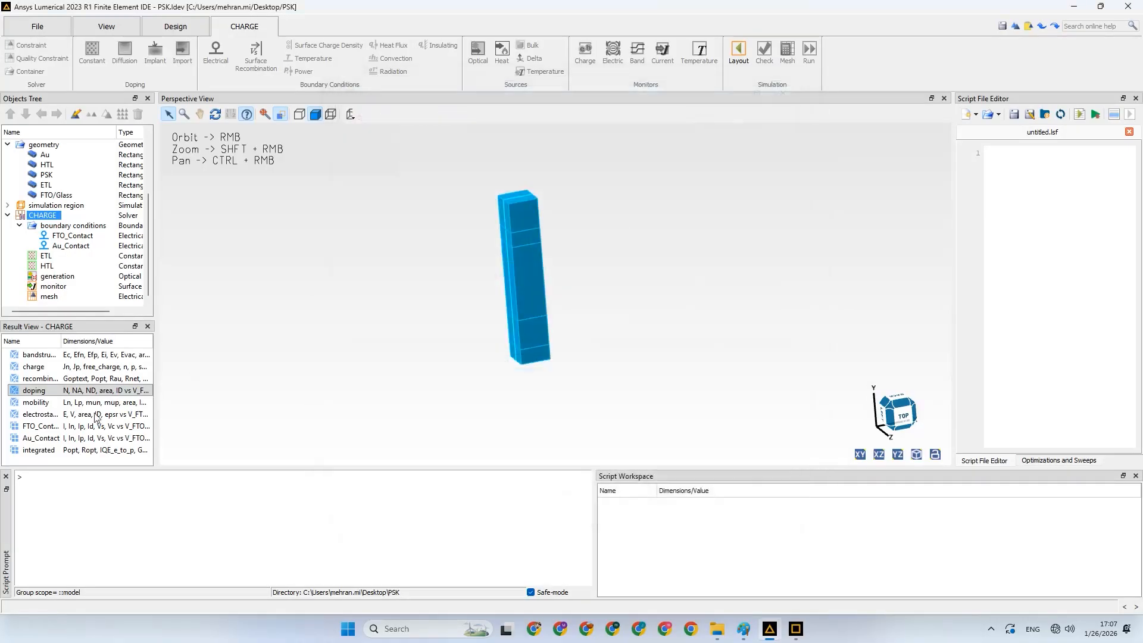
Visualize the CHARGE bandstructure result, examine the conduction band Ec plot, and close it
{"action": "left_click", "coordinate": [34, 357]}
{"action": "right_click", "coordinate": [35, 356]}
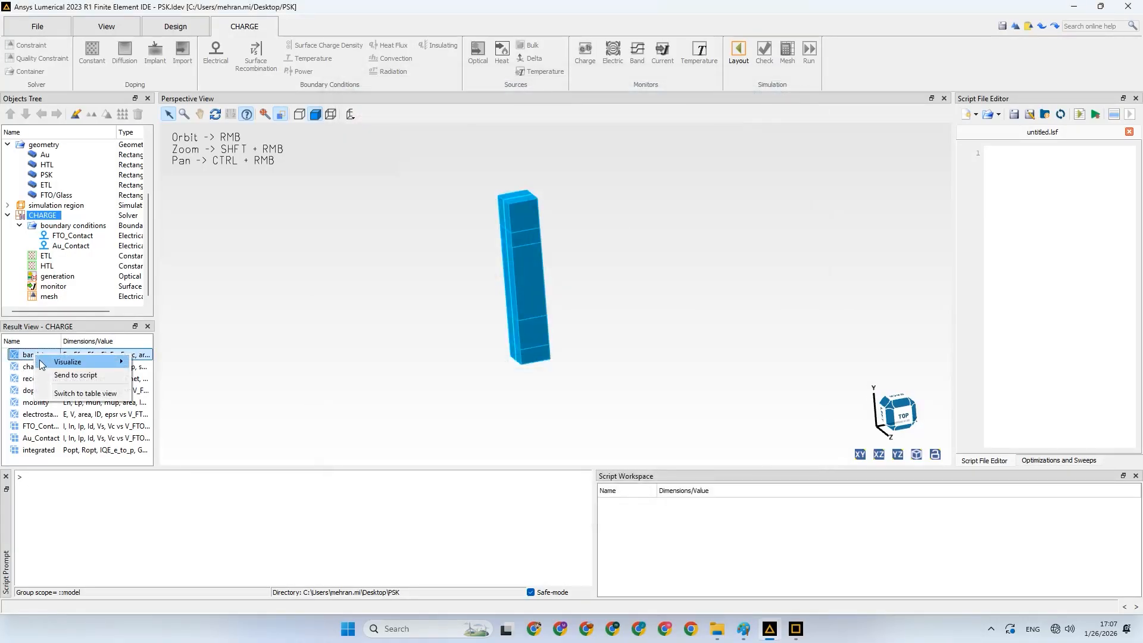
{"action": "mouse_move", "coordinate": [96, 362]}
{"action": "left_click", "coordinate": [170, 362]}
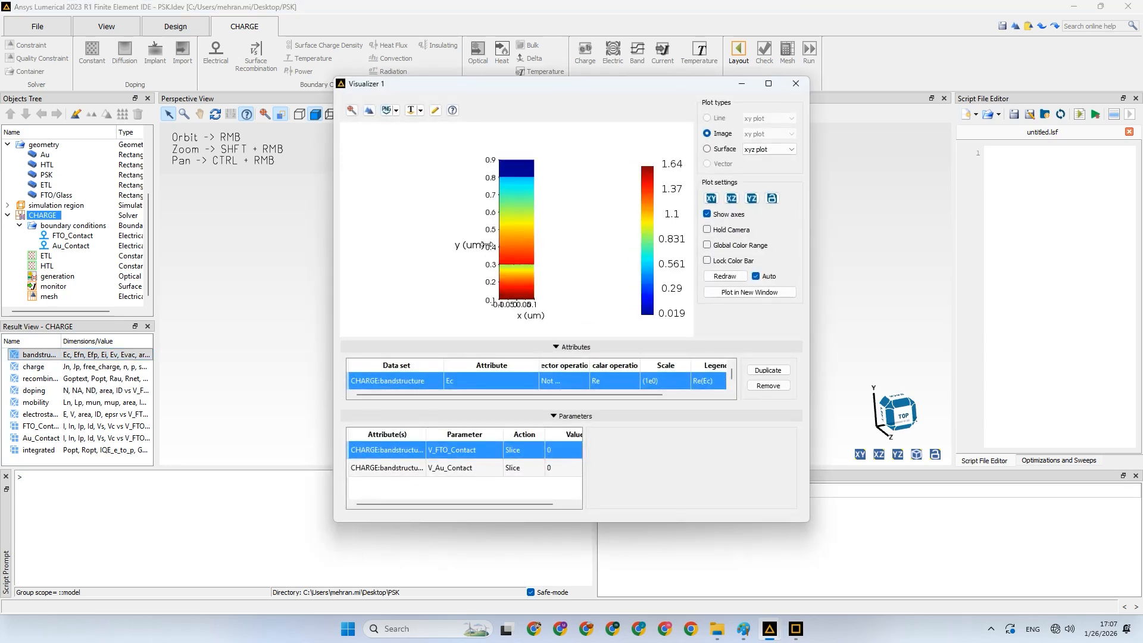
{"action": "left_click", "coordinate": [796, 83]}
Visualize the CHARGE integrated result, examine its plot over V_FTO_Contact with a wider axis range, and close it
{"action": "left_click", "coordinate": [33, 403]}
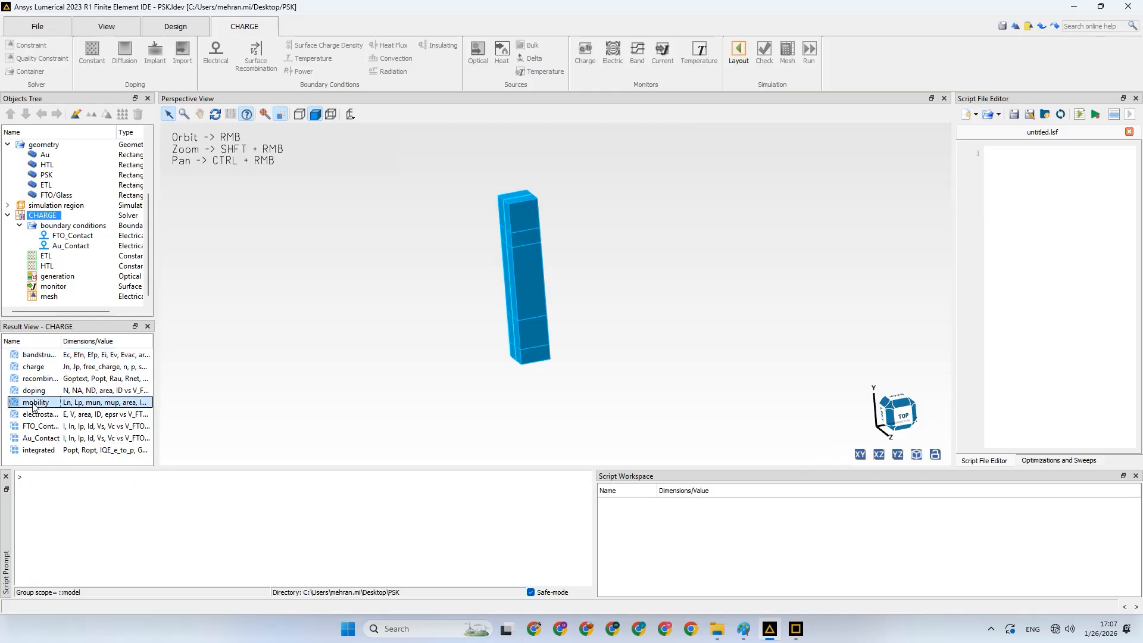
{"action": "left_click", "coordinate": [51, 451]}
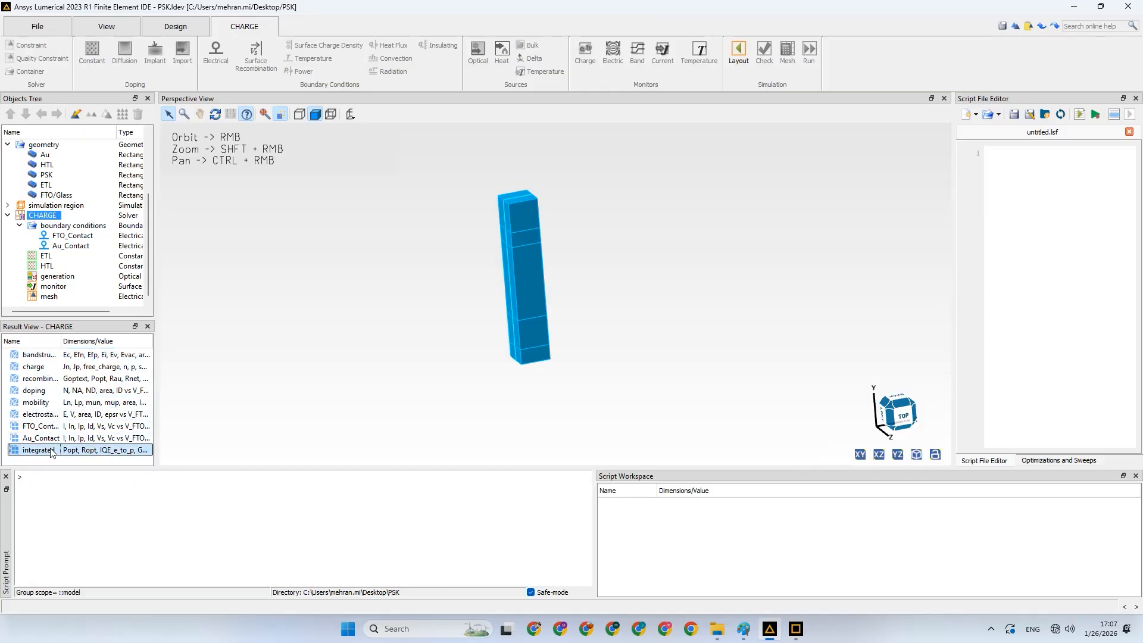
{"action": "right_click", "coordinate": [51, 451]}
{"action": "mouse_move", "coordinate": [135, 463]}
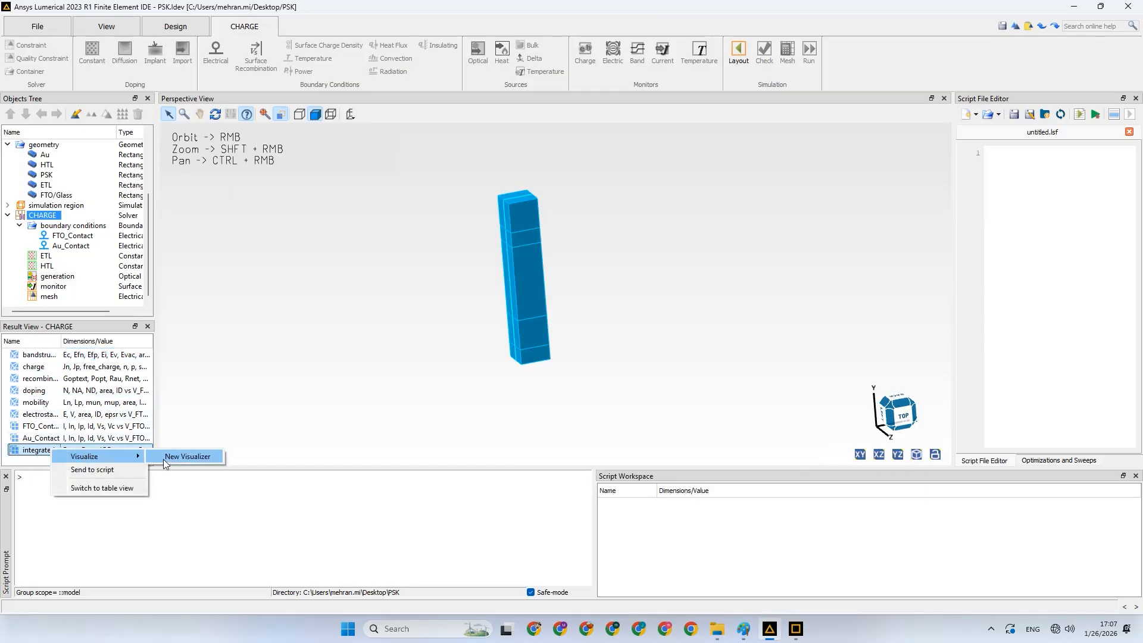
{"action": "left_click", "coordinate": [178, 457]}
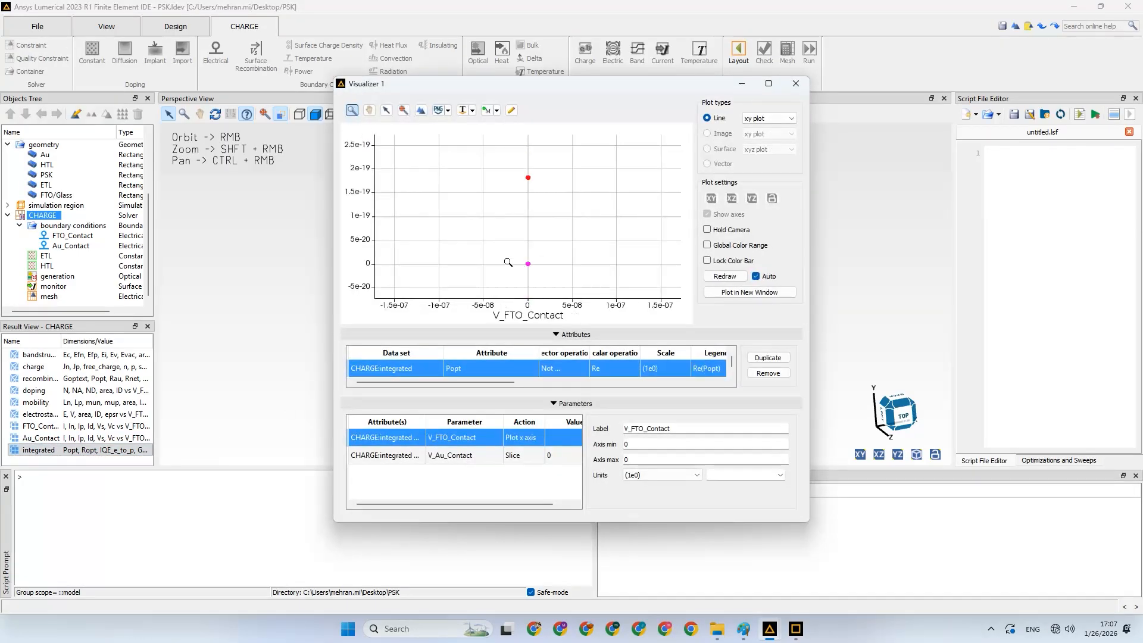
{"action": "scroll", "coordinate": [508, 263], "scroll_direction": "down", "scroll_amount": 2}
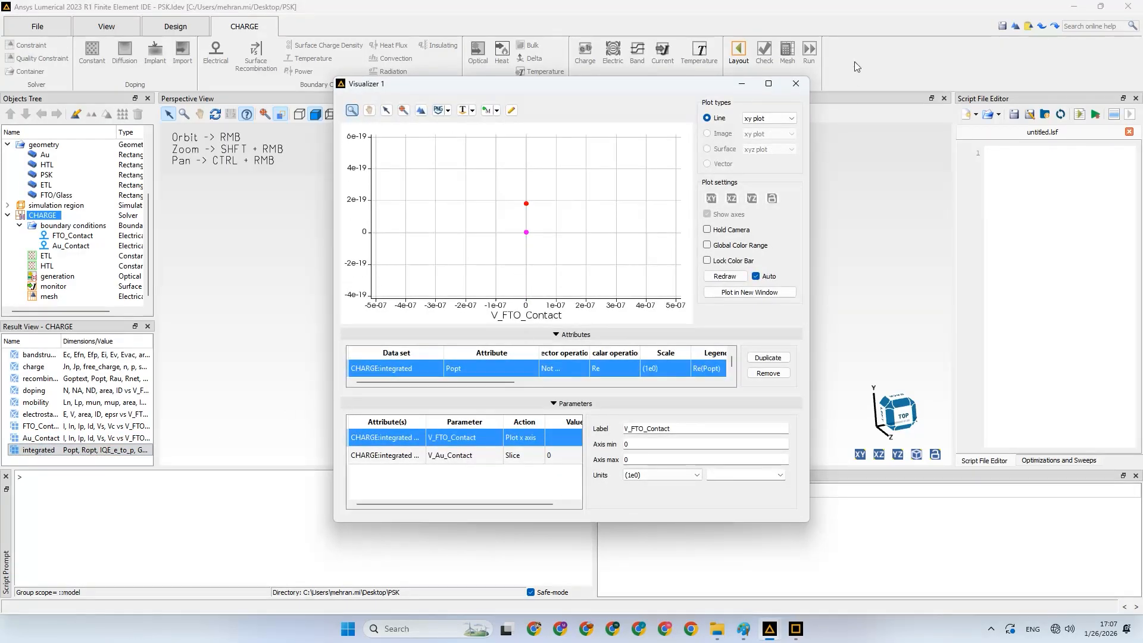
{"action": "left_click", "coordinate": [797, 83]}
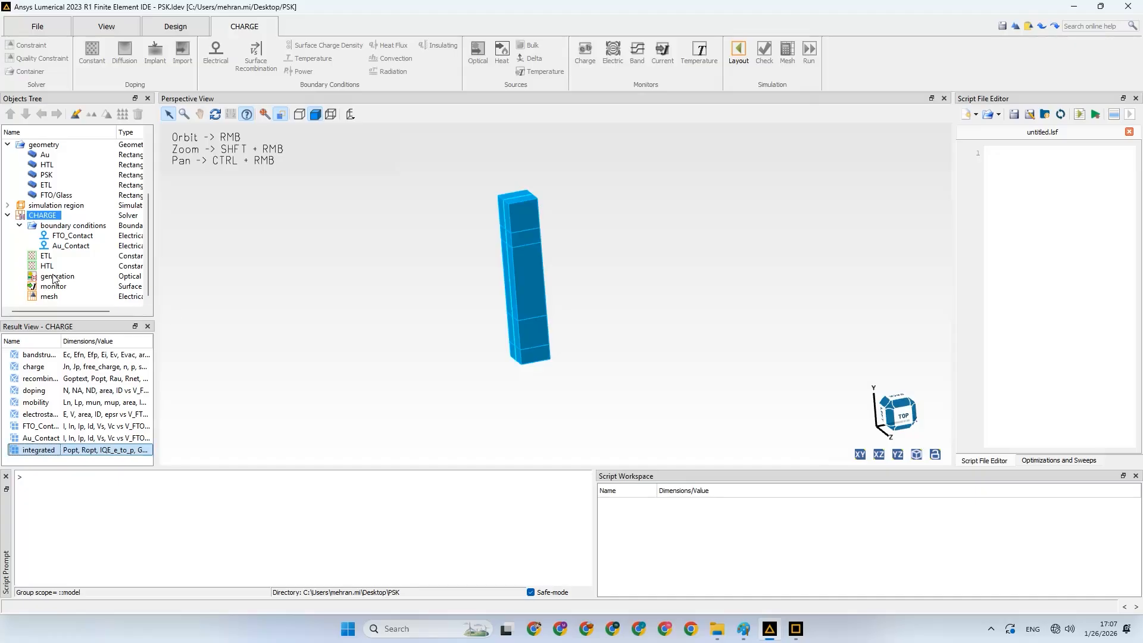
Examine where the Au_Contact and the perovskite layer sit on the layer stack from different view angles
{"action": "left_click", "coordinate": [65, 246]}
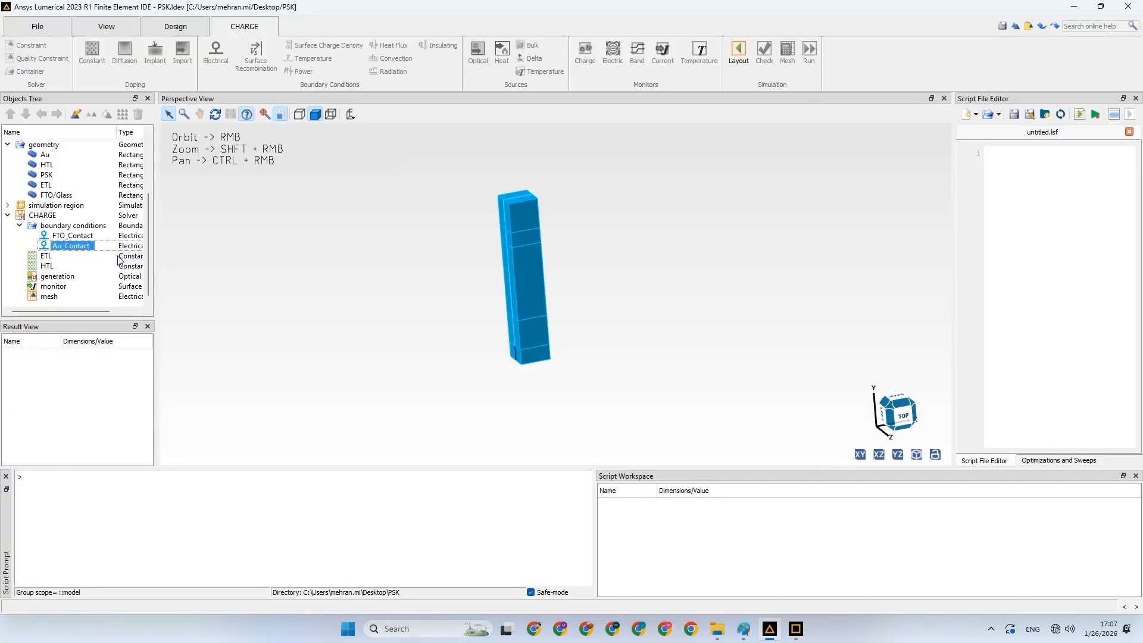
{"action": "left_click", "coordinate": [469, 254]}
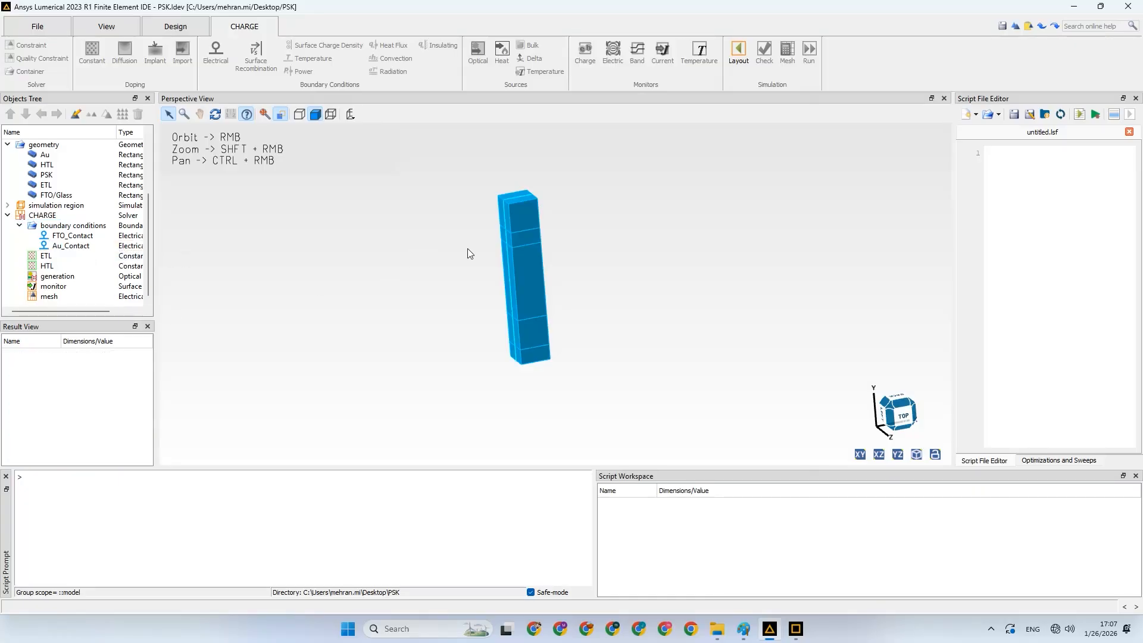
{"action": "left_click", "coordinate": [533, 260]}
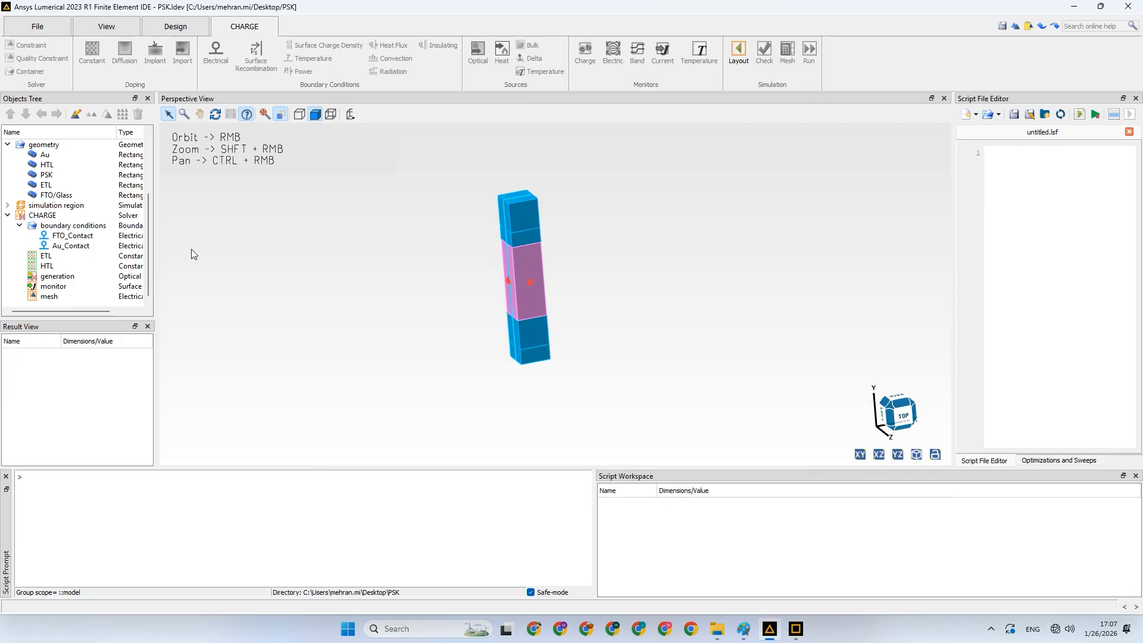
{"action": "left_click", "coordinate": [73, 247]}
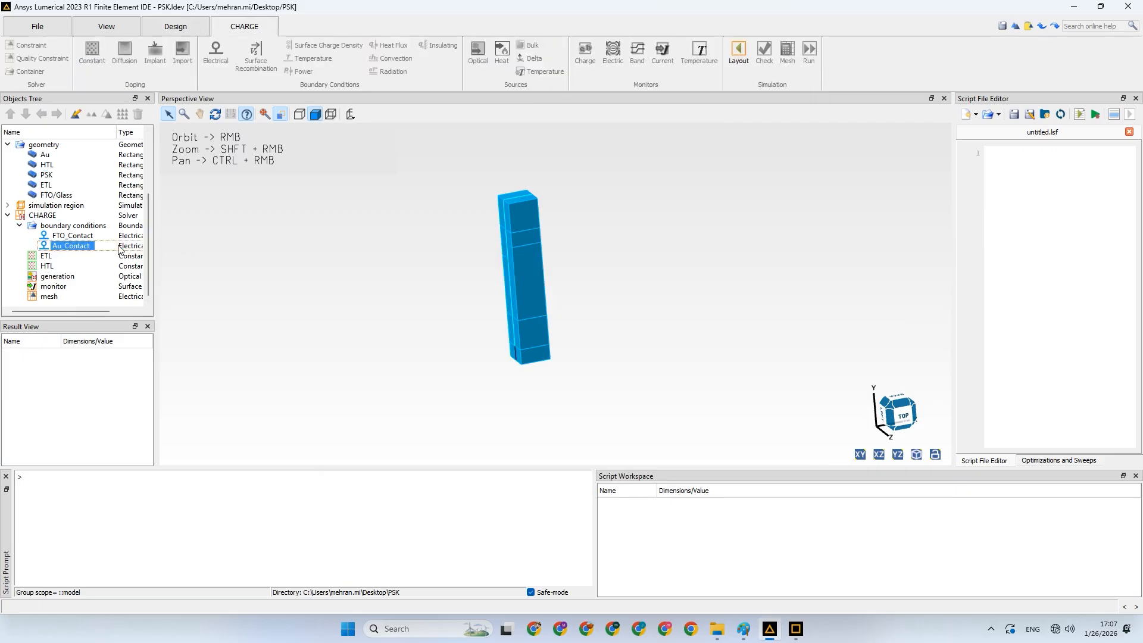
{"action": "left_click", "coordinate": [200, 113]}
{"action": "left_click_drag", "start_coordinate": [405, 262], "coordinate": [369, 300]}
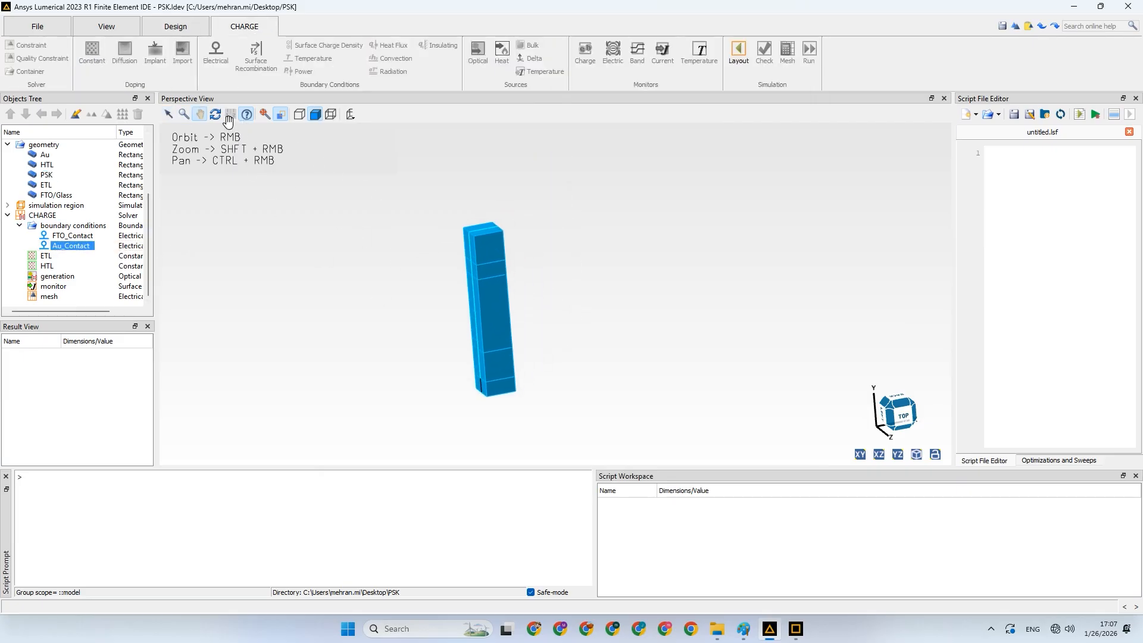
{"action": "left_click", "coordinate": [215, 114]}
{"action": "left_click_drag", "start_coordinate": [406, 251], "coordinate": [384, 212]}
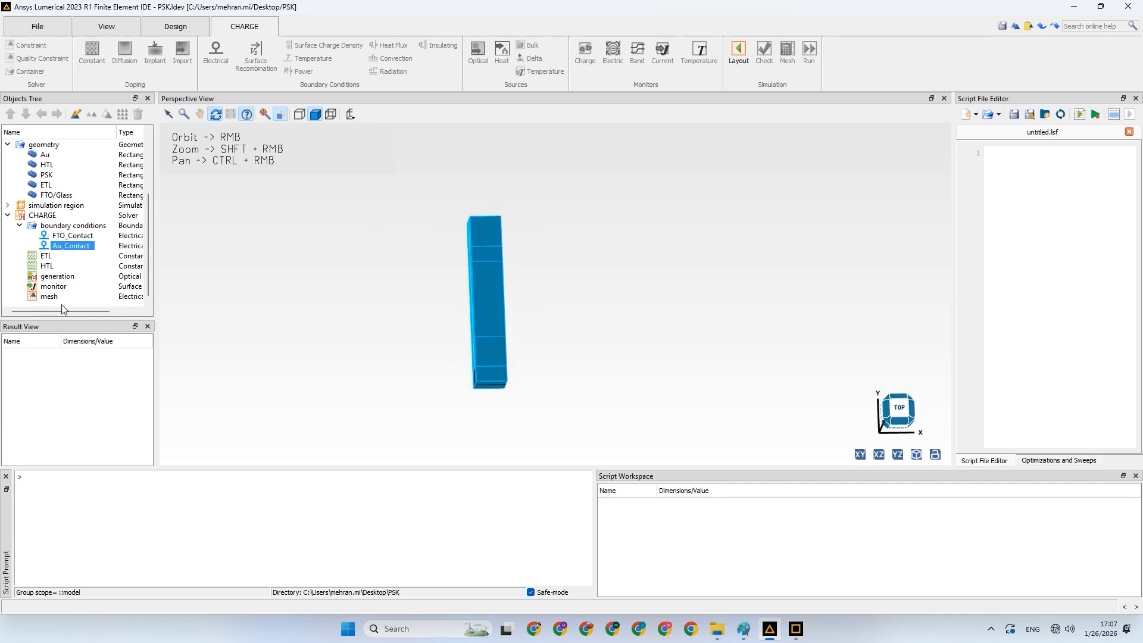
Switch back to layout mode and set the FTO_Contact's sweep type to range with a range interval of 0.02 V
{"action": "left_click", "coordinate": [737, 62]}
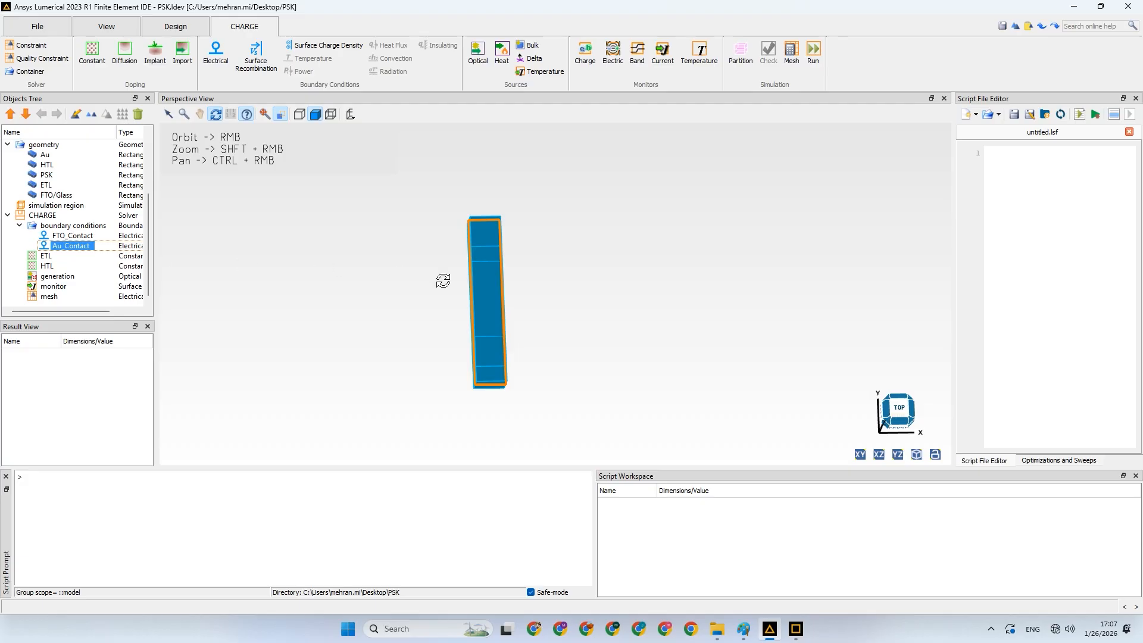
{"action": "left_click_drag", "start_coordinate": [446, 281], "coordinate": [557, 289]}
{"action": "left_click", "coordinate": [67, 236]}
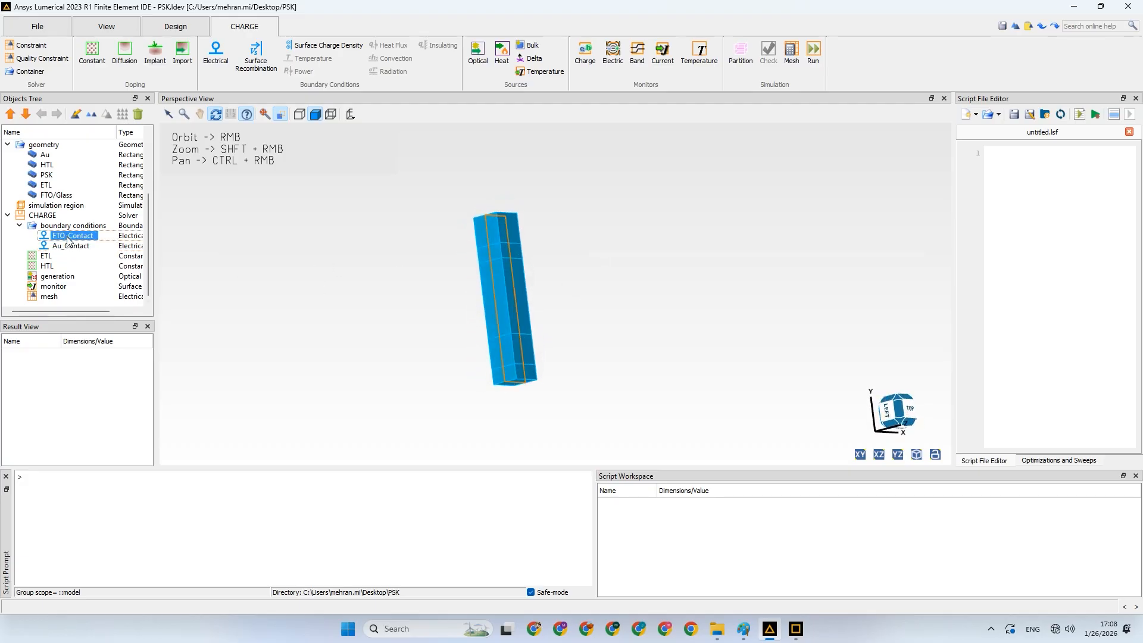
{"action": "right_click", "coordinate": [67, 237]}
{"action": "left_click", "coordinate": [107, 250]}
{"action": "left_click", "coordinate": [420, 226]}
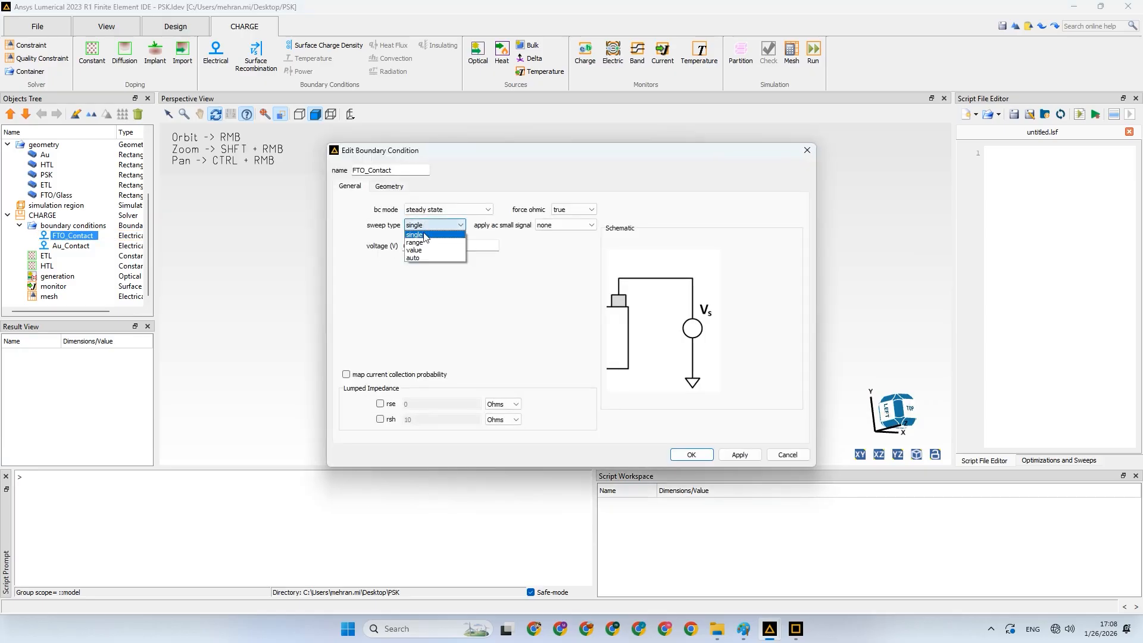
{"action": "left_click", "coordinate": [425, 242]}
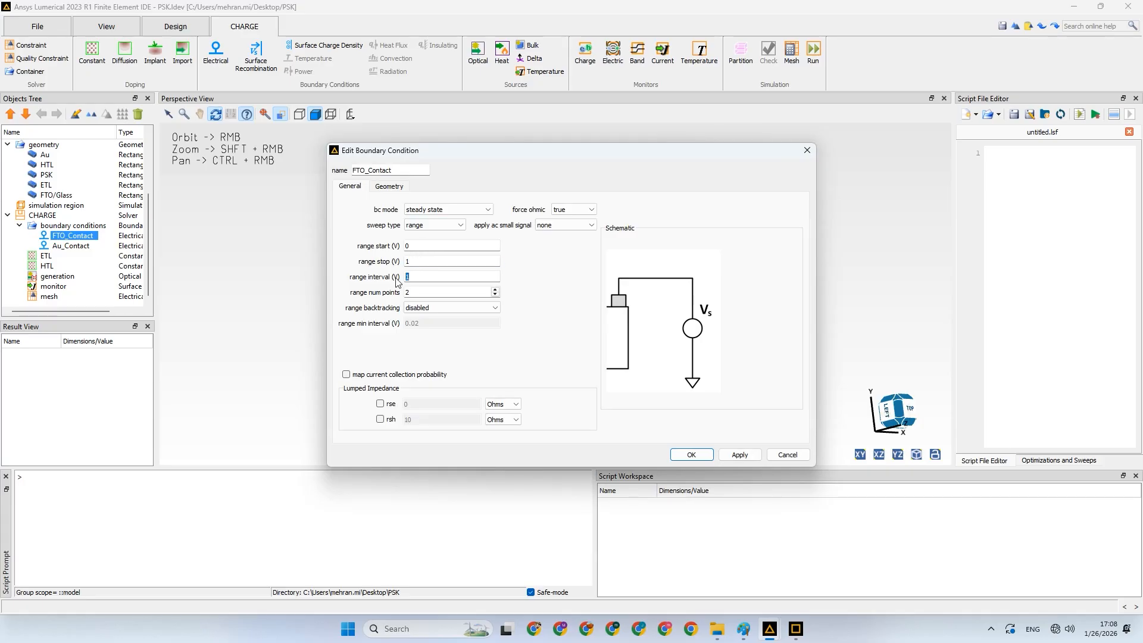
{"action": "key", "text": "Tab"}
{"action": "type", "text": "0."}
{"action": "left_click", "coordinate": [427, 291]}
Set force ohmic to false for the FTO_Contact, check its geometry assignment, and accept the boundary condition
{"action": "left_click", "coordinate": [388, 188]}
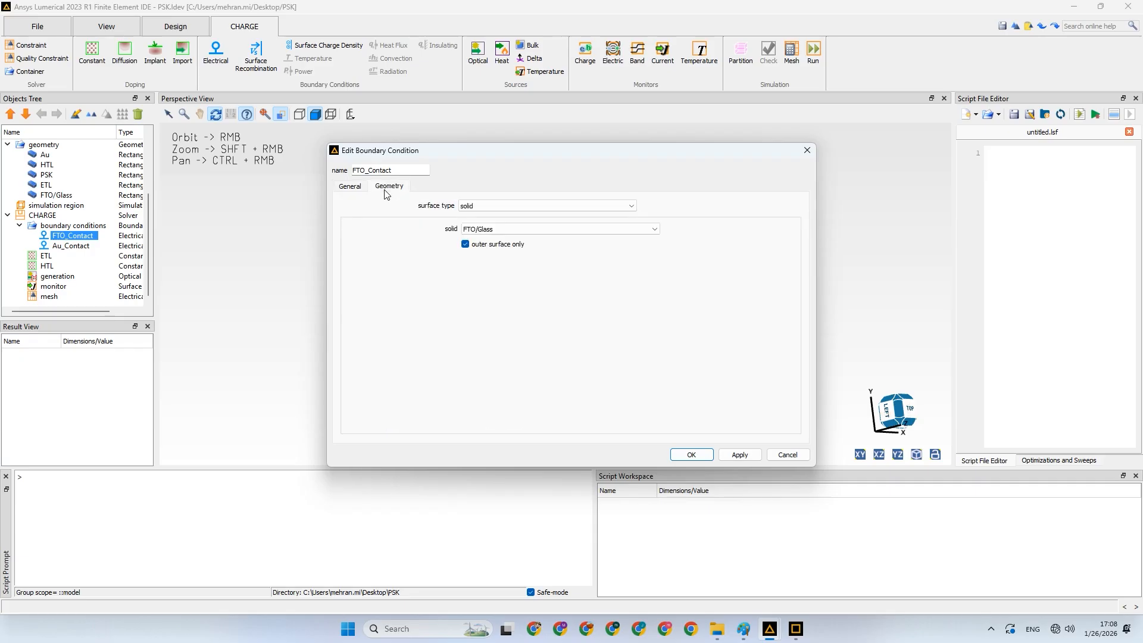
{"action": "left_click", "coordinate": [360, 188]}
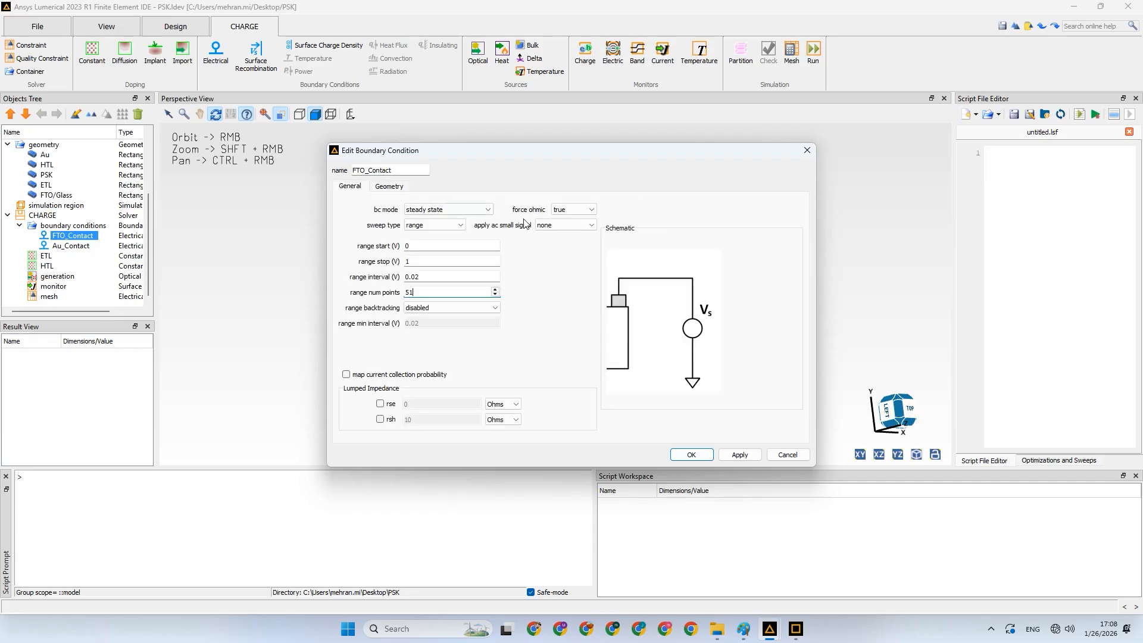
{"action": "left_click", "coordinate": [573, 209]}
{"action": "left_click", "coordinate": [576, 225]}
{"action": "left_click", "coordinate": [572, 210]}
{"action": "left_click", "coordinate": [567, 216]}
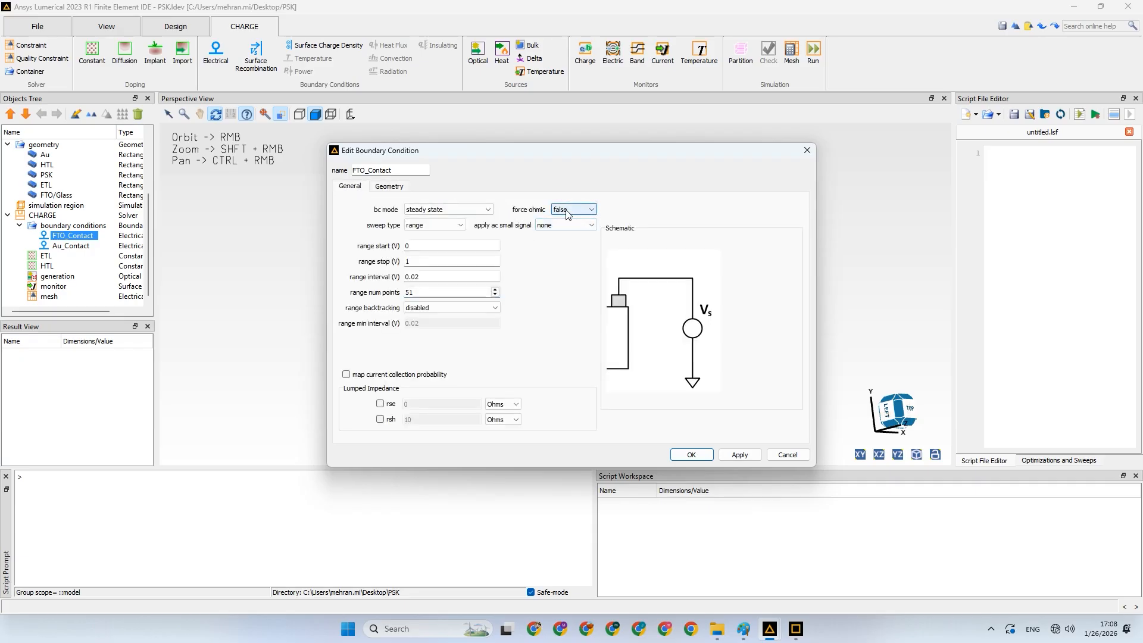
{"action": "left_click", "coordinate": [391, 187]}
{"action": "left_click", "coordinate": [360, 188]}
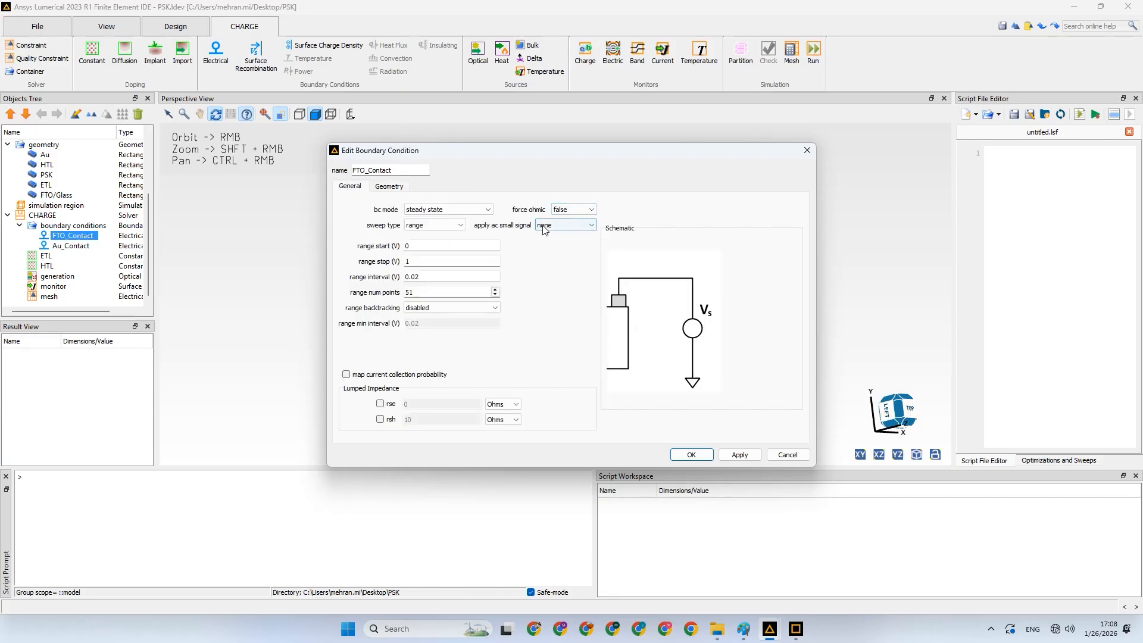
{"action": "left_click", "coordinate": [691, 455]}
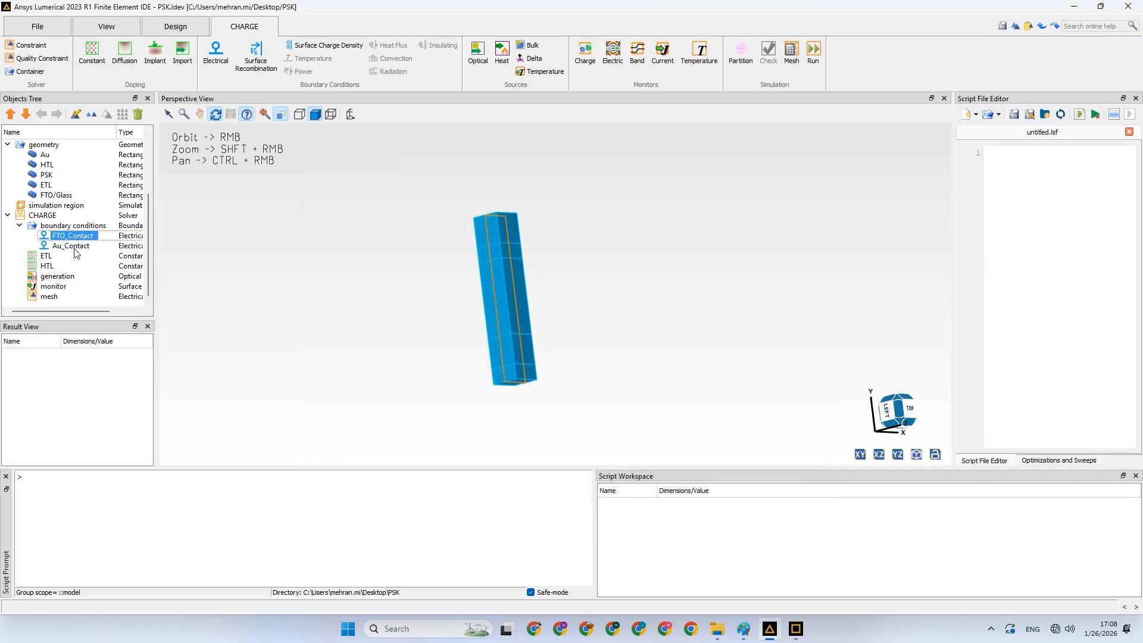
Edit the Au_Contact boundary condition, keeping steady state mode and setting its sweep type to single
{"action": "left_click", "coordinate": [76, 248]}
{"action": "right_click", "coordinate": [76, 249]}
{"action": "left_click", "coordinate": [183, 257]}
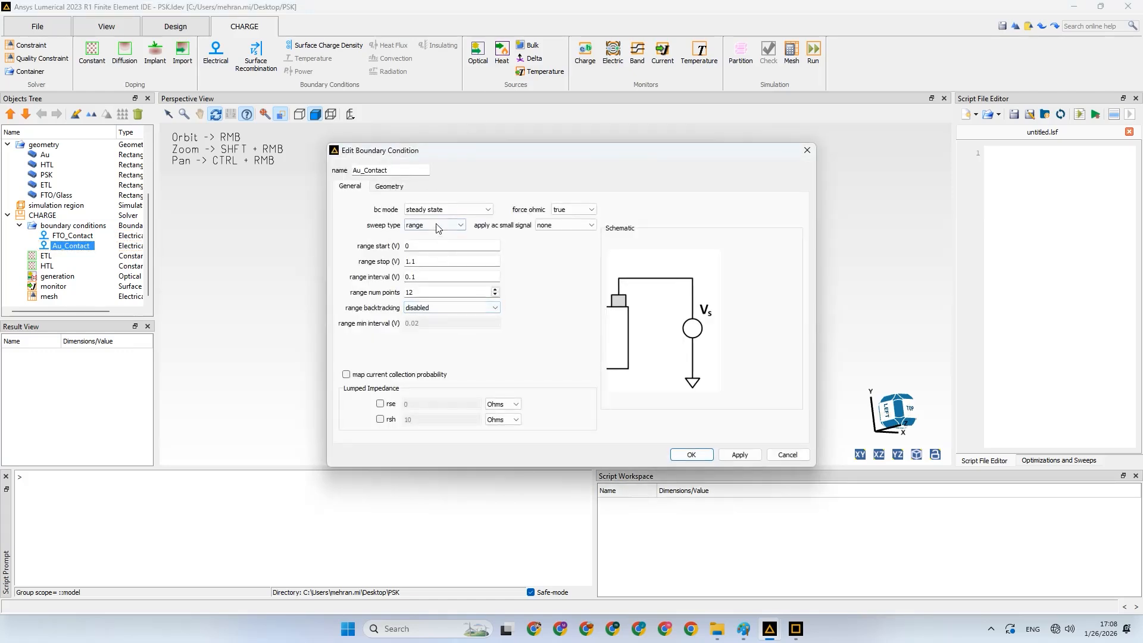
{"action": "left_click", "coordinate": [441, 211]}
{"action": "left_click", "coordinate": [441, 219]}
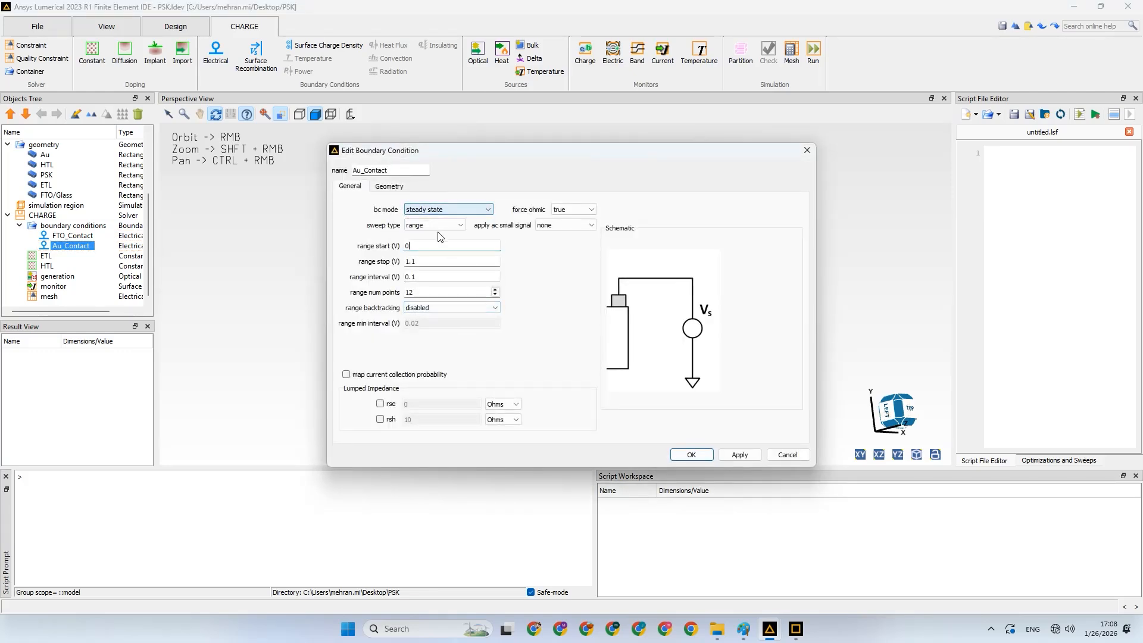
{"action": "left_click", "coordinate": [441, 225]}
{"action": "left_click", "coordinate": [440, 237]}
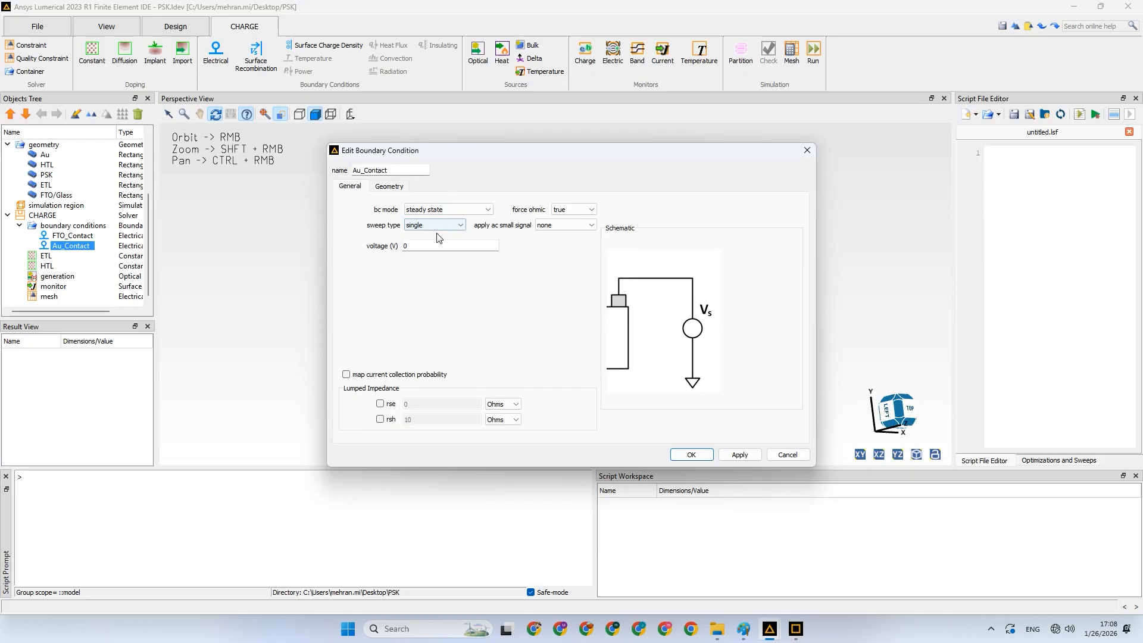
Set force ohmic to false for the Au_Contact, check its geometry assignment, and apply the boundary condition
{"action": "left_click", "coordinate": [573, 209]}
{"action": "left_click", "coordinate": [561, 219]}
{"action": "left_click", "coordinate": [392, 188]}
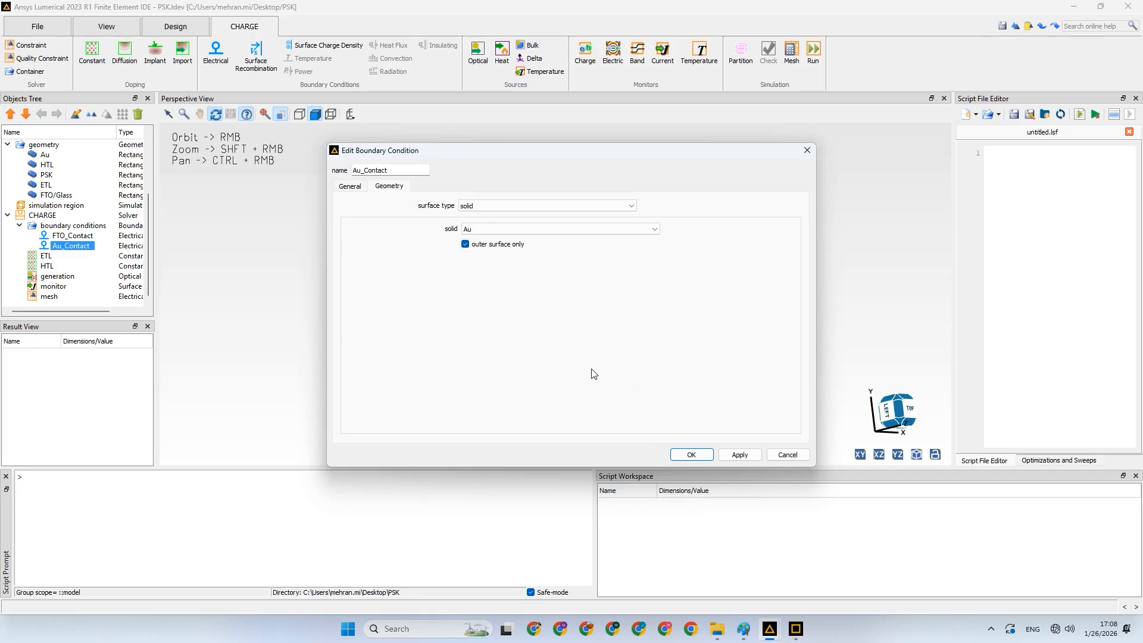
{"action": "left_click", "coordinate": [738, 454]}
{"action": "left_click", "coordinate": [692, 455]}
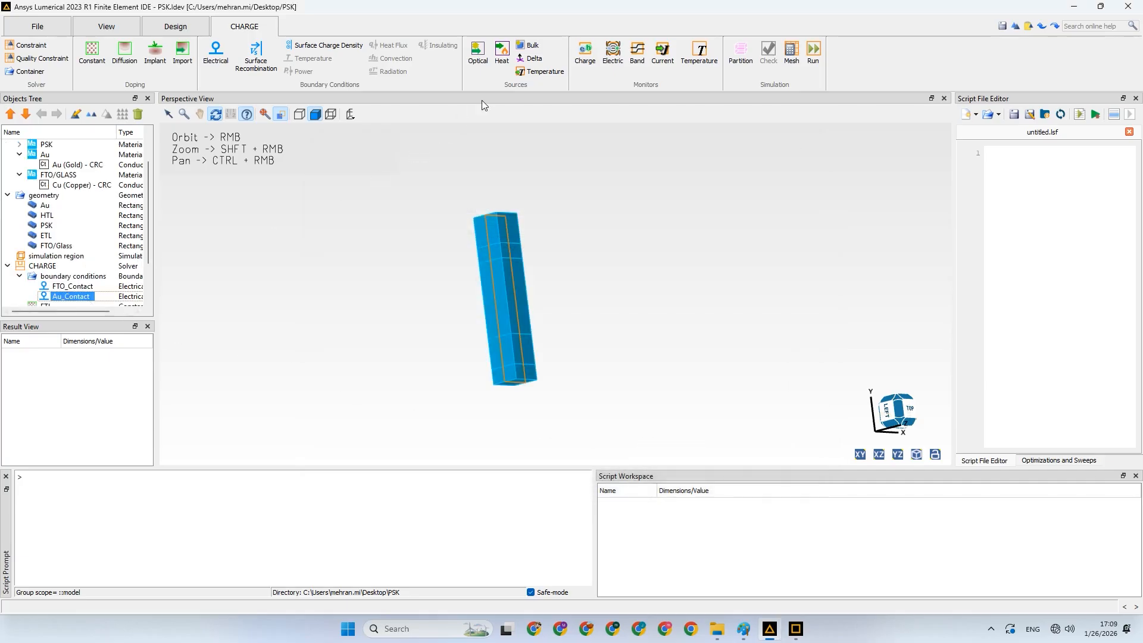
Run the CHARGE simulation with the edited contacts, and quit the job with saving
{"action": "left_click", "coordinate": [814, 52]}
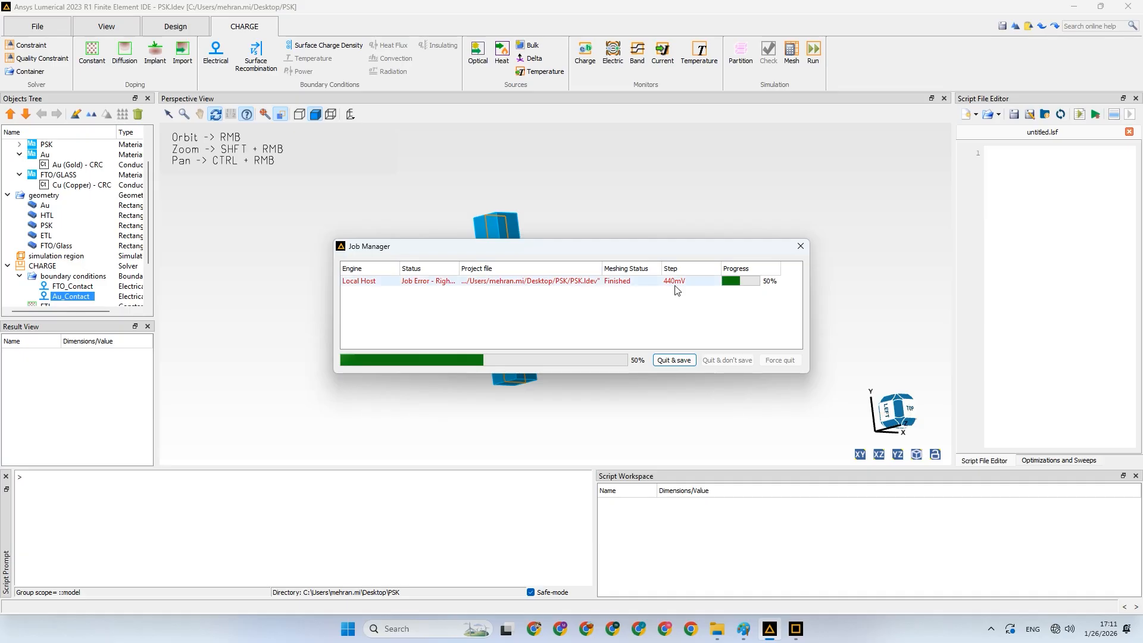
{"action": "left_click", "coordinate": [682, 361]}
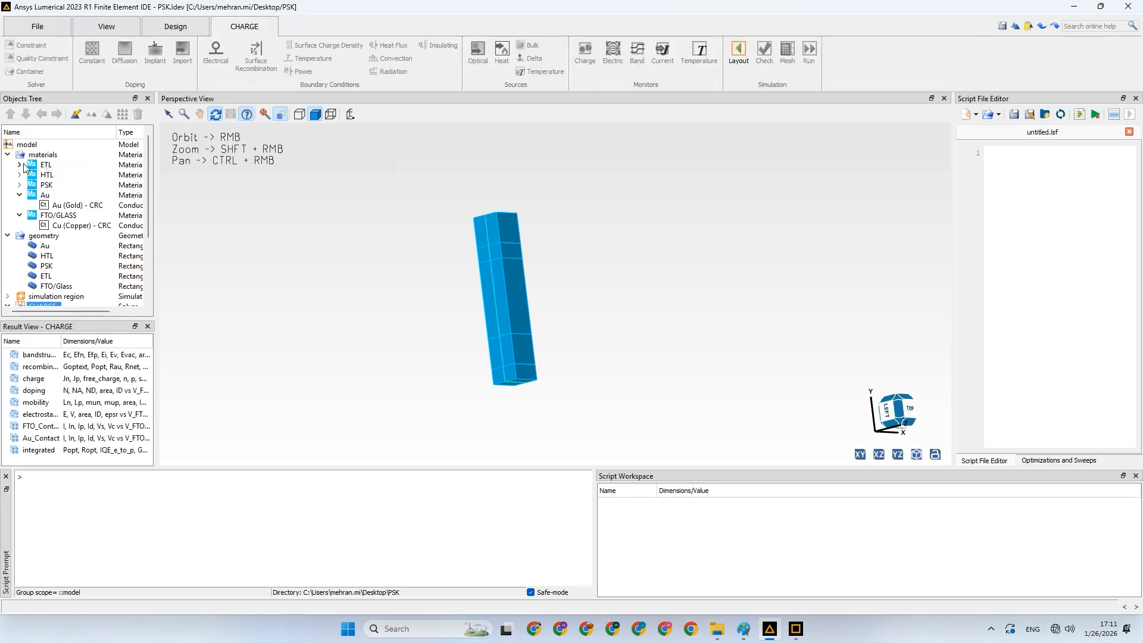
Review the band gap and work function of the HTL's SpiroOMETAD material, and close its properties
{"action": "left_click", "coordinate": [58, 175]}
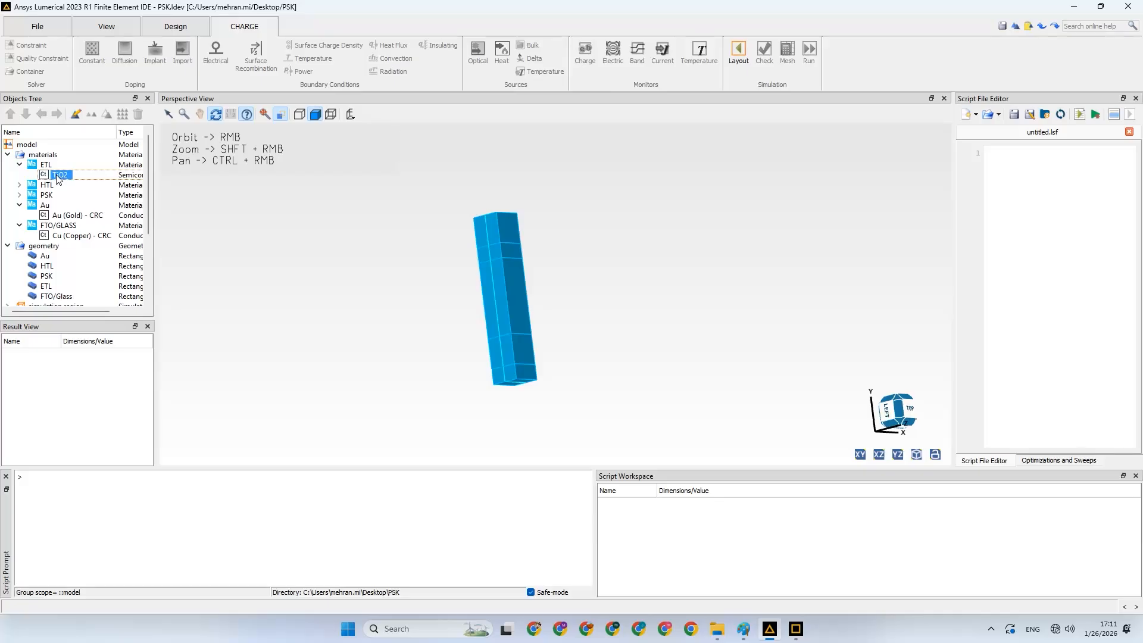
{"action": "left_click", "coordinate": [20, 185]}
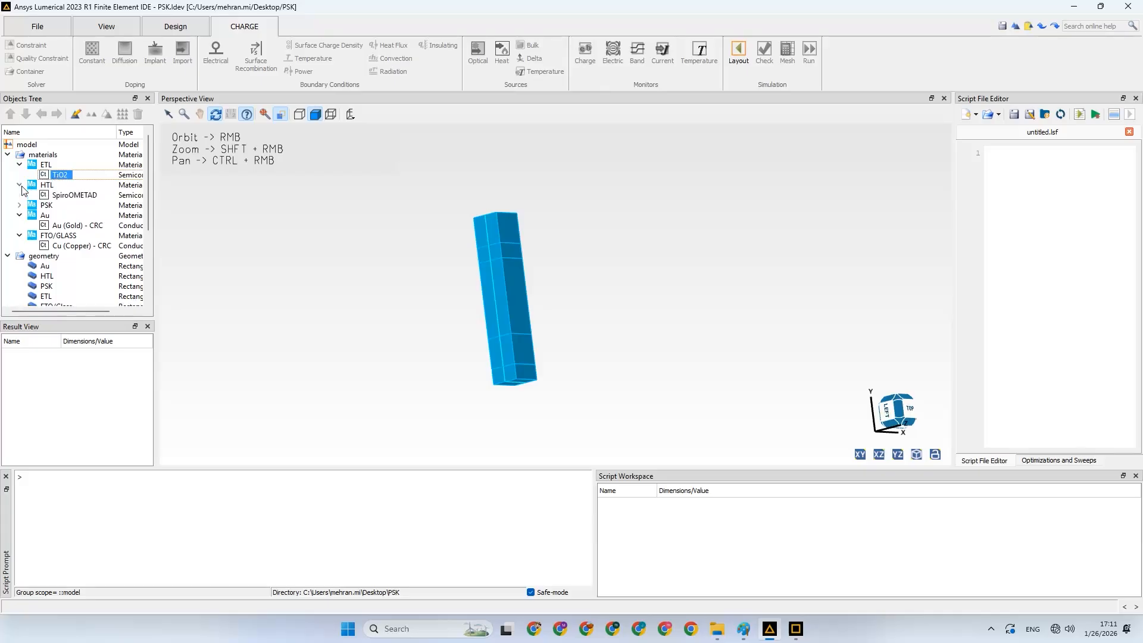
{"action": "left_click", "coordinate": [59, 196]}
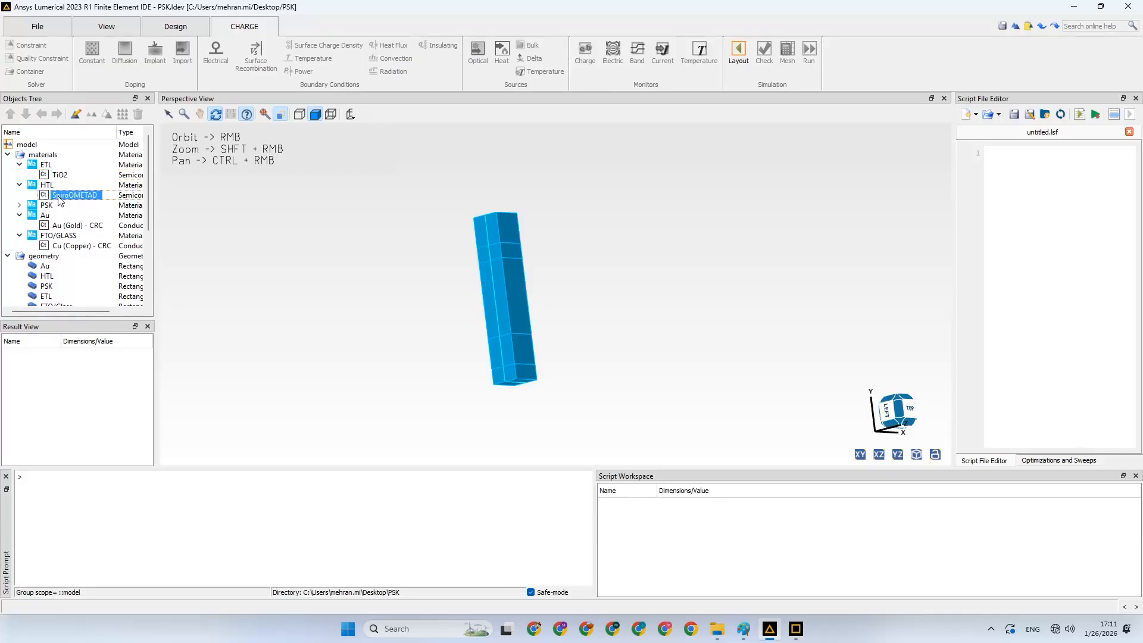
{"action": "scroll", "coordinate": [65, 205], "scroll_direction": "down", "scroll_amount": 1}
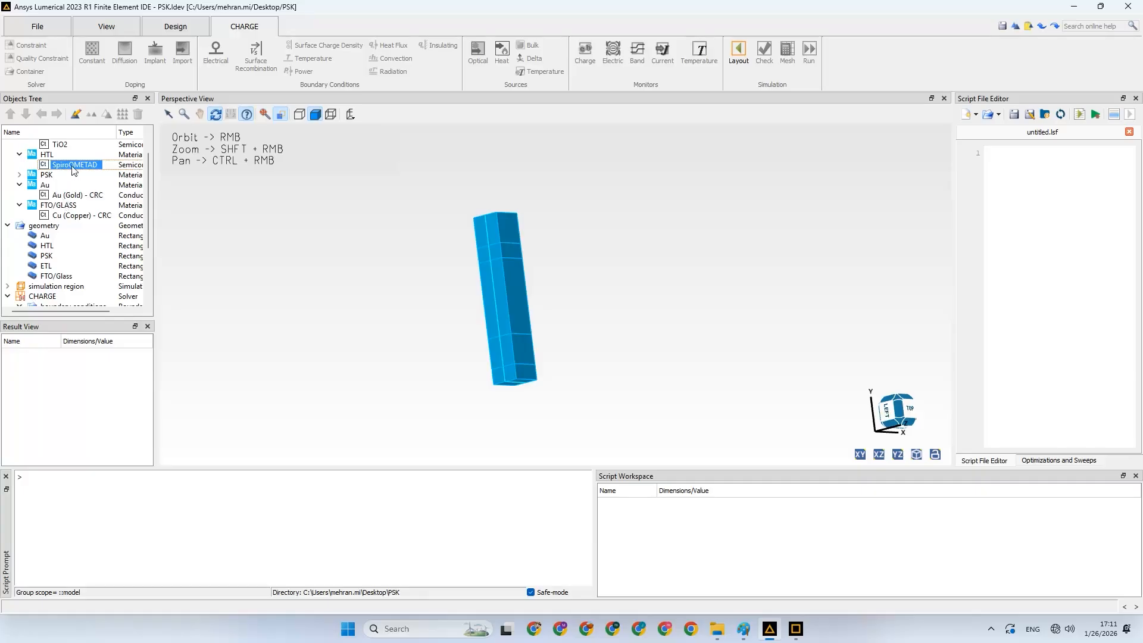
{"action": "left_click", "coordinate": [43, 155]}
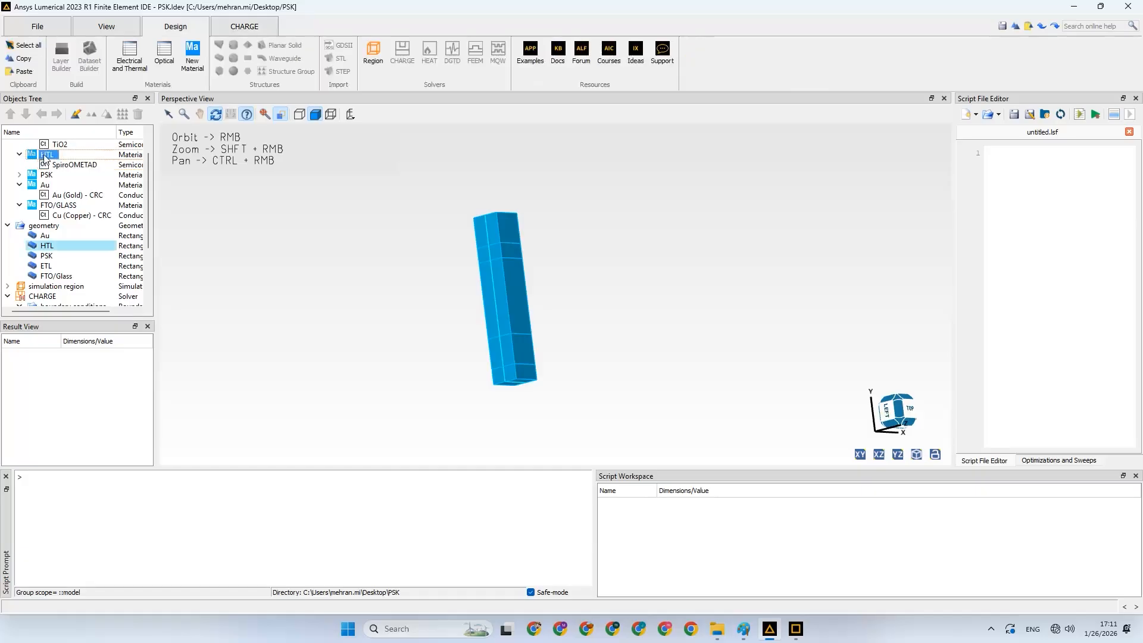
{"action": "right_click", "coordinate": [57, 164]}
{"action": "left_click", "coordinate": [95, 172]}
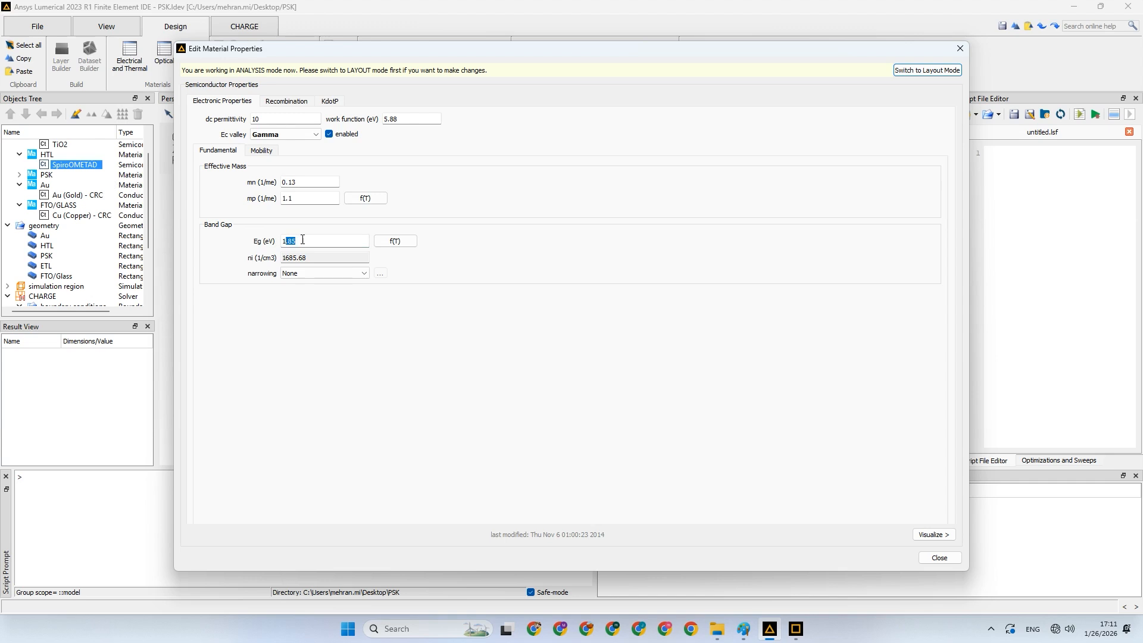
{"action": "left_click", "coordinate": [403, 118]}
{"action": "left_click", "coordinate": [939, 558]}
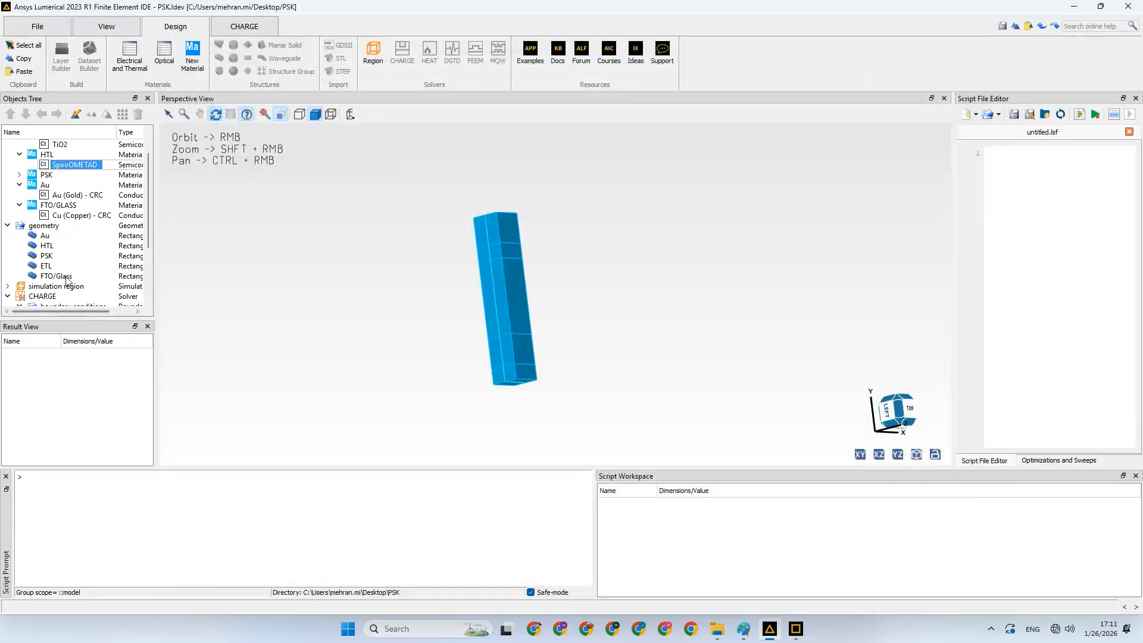
Select the CHARGE solver's results and plot its FTO_Contact result in a new visualizer
{"action": "scroll", "coordinate": [67, 281], "scroll_direction": "down", "scroll_amount": 3}
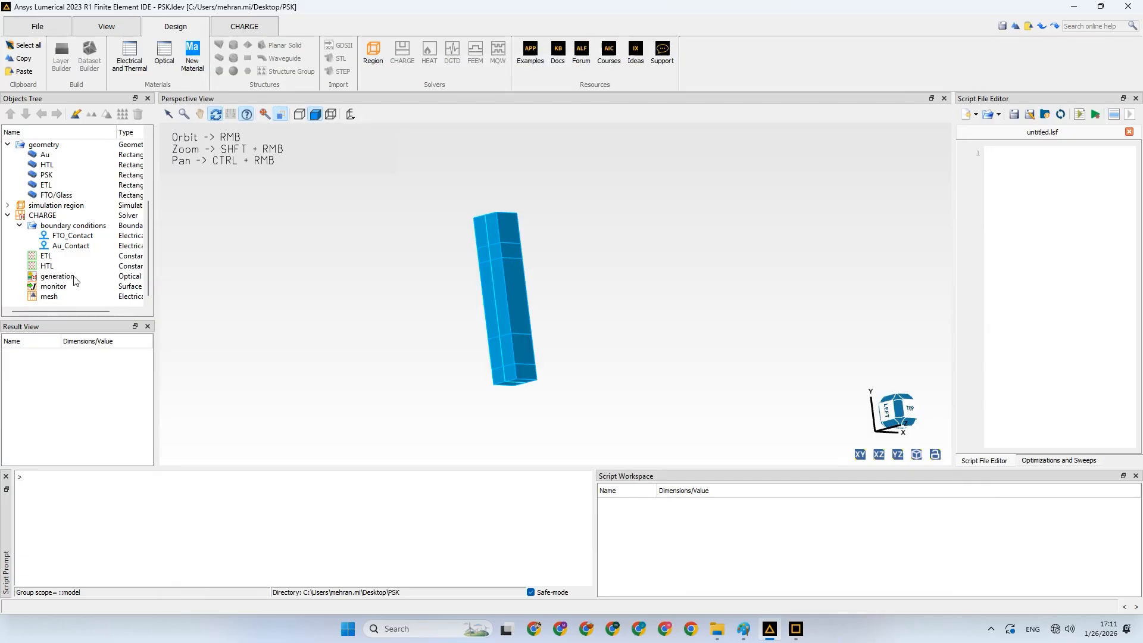
{"action": "left_click", "coordinate": [53, 288]}
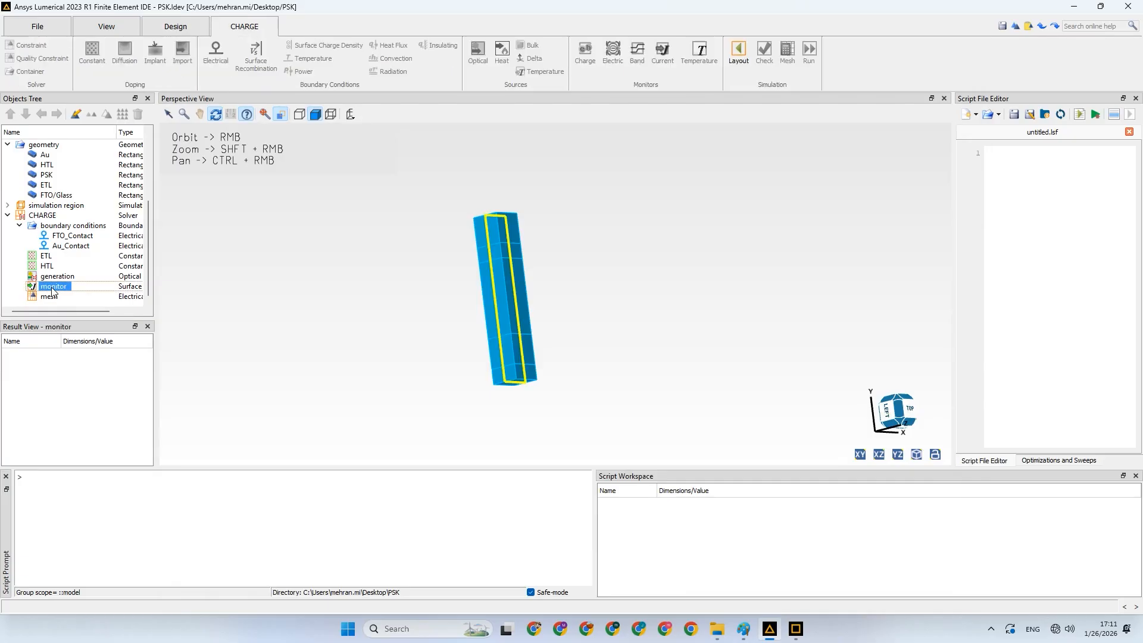
{"action": "right_click", "coordinate": [52, 288]}
{"action": "left_click", "coordinate": [36, 218]}
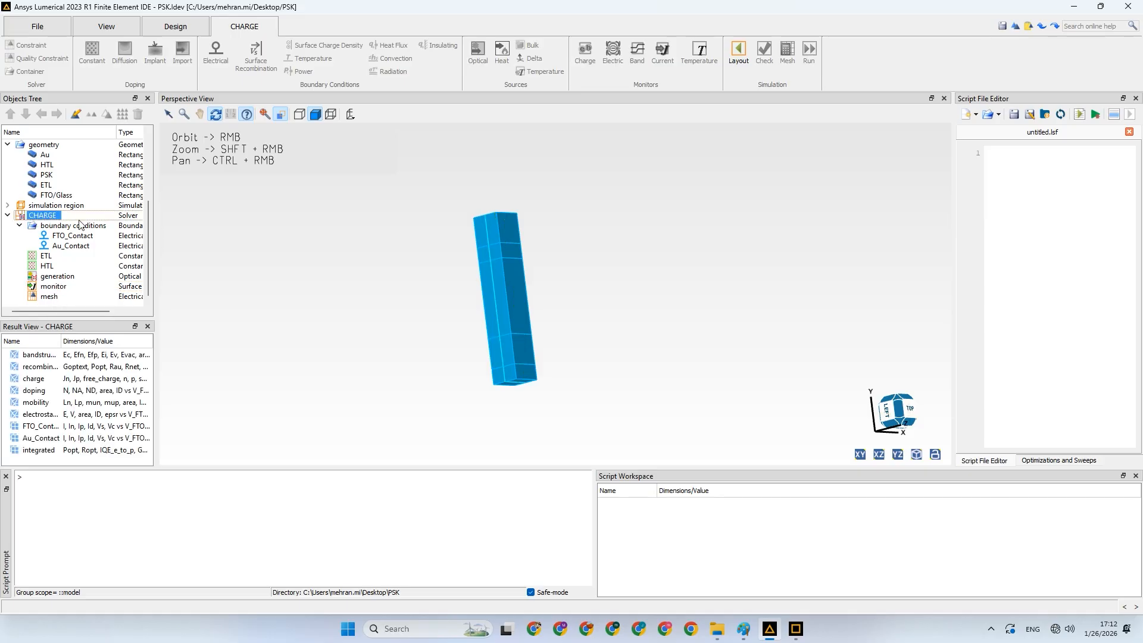
{"action": "left_click_drag", "start_coordinate": [52, 287], "coordinate": [50, 213]}
{"action": "left_click", "coordinate": [69, 393]}
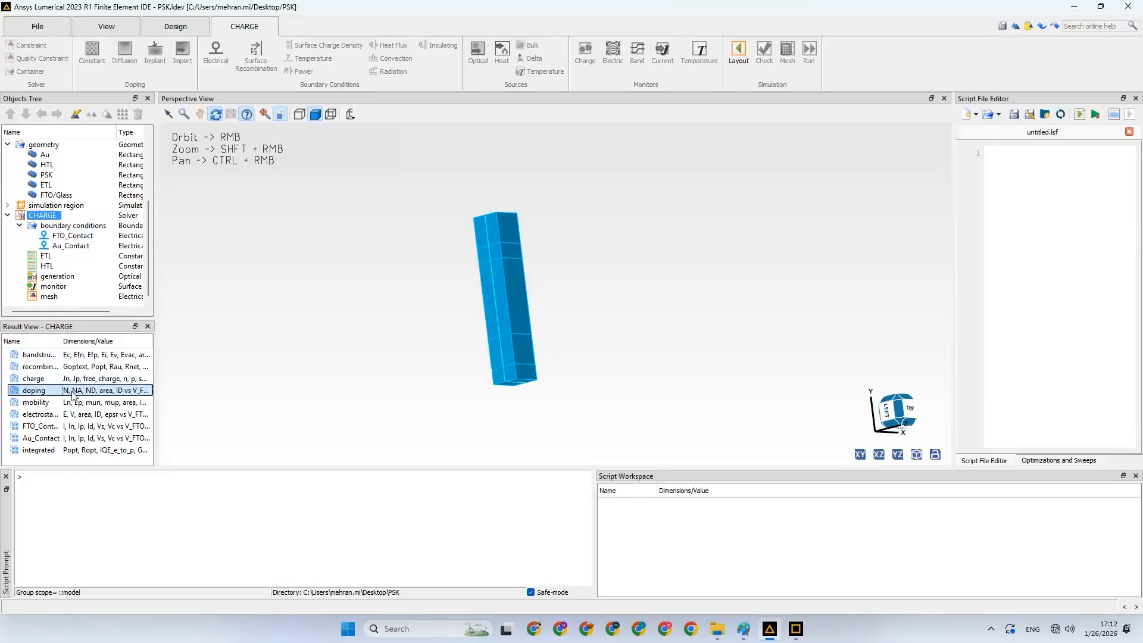
{"action": "left_click", "coordinate": [81, 428]}
{"action": "right_click", "coordinate": [82, 428]}
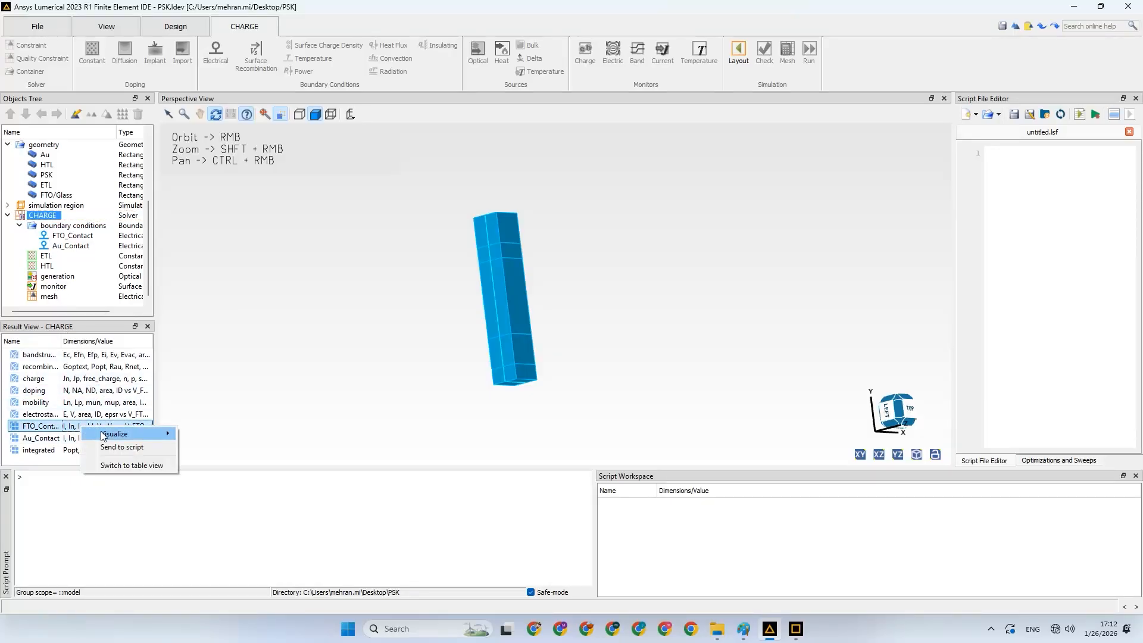
{"action": "mouse_move", "coordinate": [149, 434]}
{"action": "left_click", "coordinate": [215, 434]}
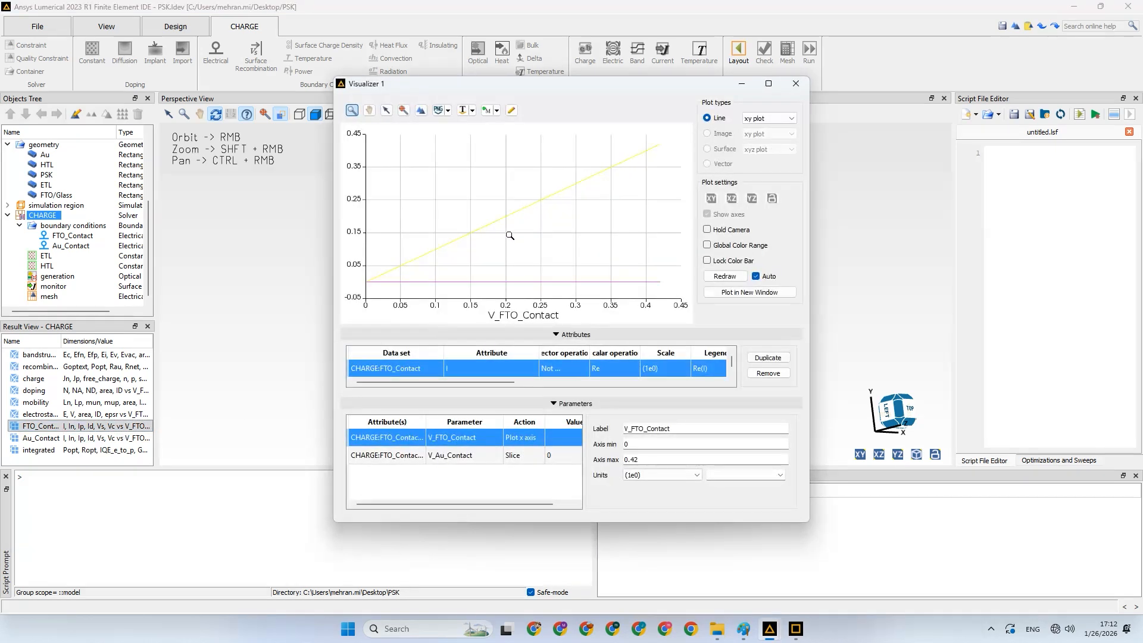
{"action": "mouse_move", "coordinate": [435, 249]}
{"action": "scroll", "coordinate": [559, 374], "scroll_direction": "down", "scroll_amount": 1}
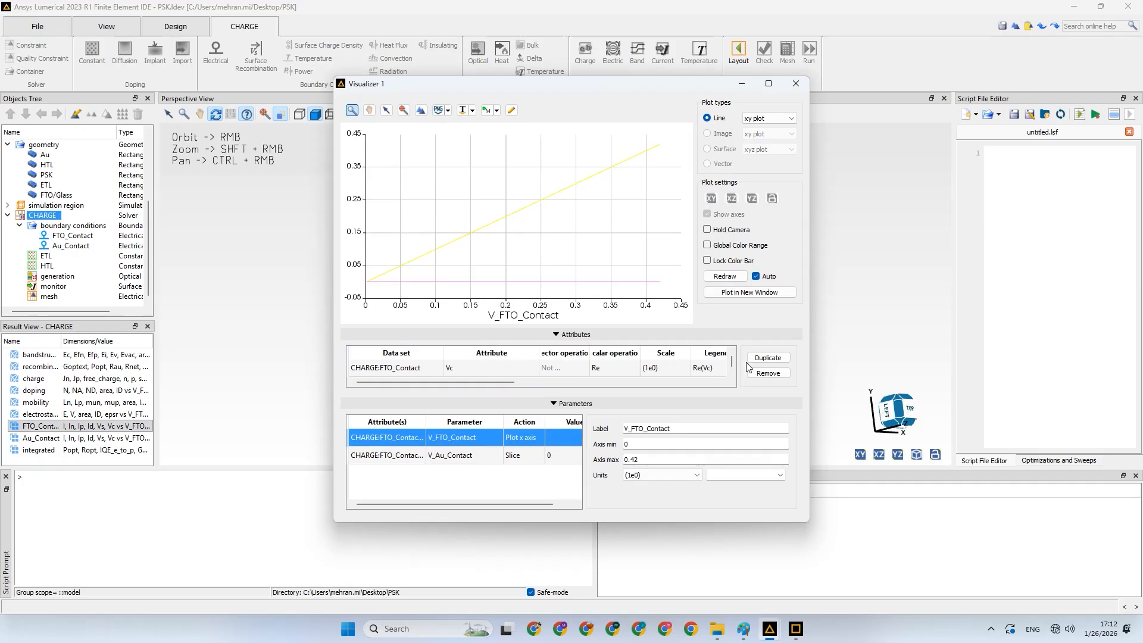
{"action": "left_click", "coordinate": [768, 375]}
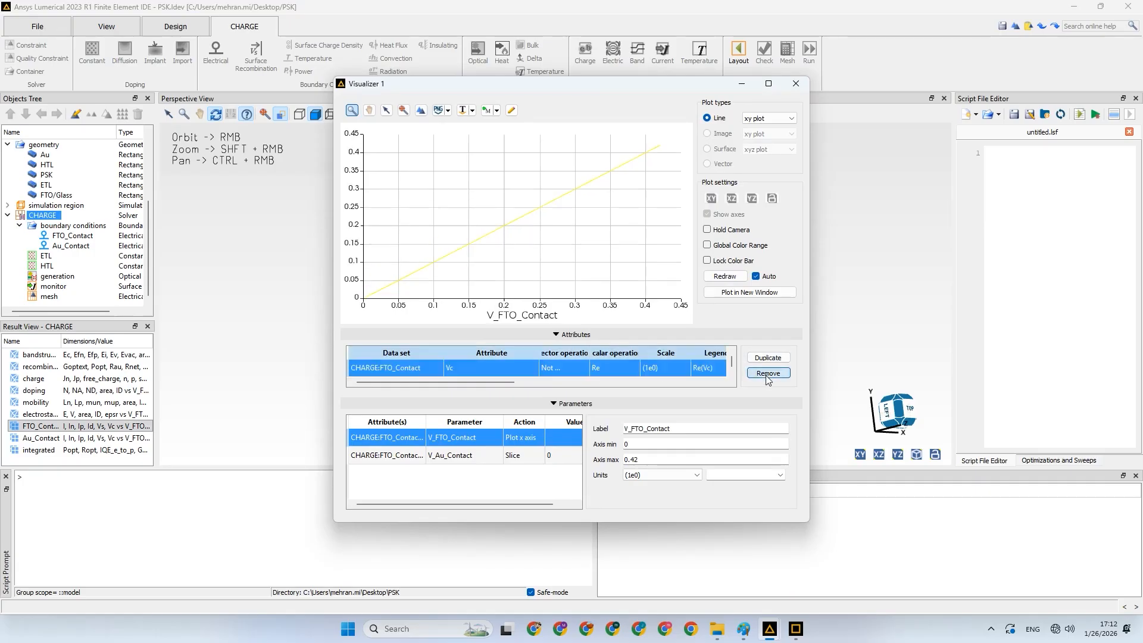
{"action": "left_click", "coordinate": [767, 376]}
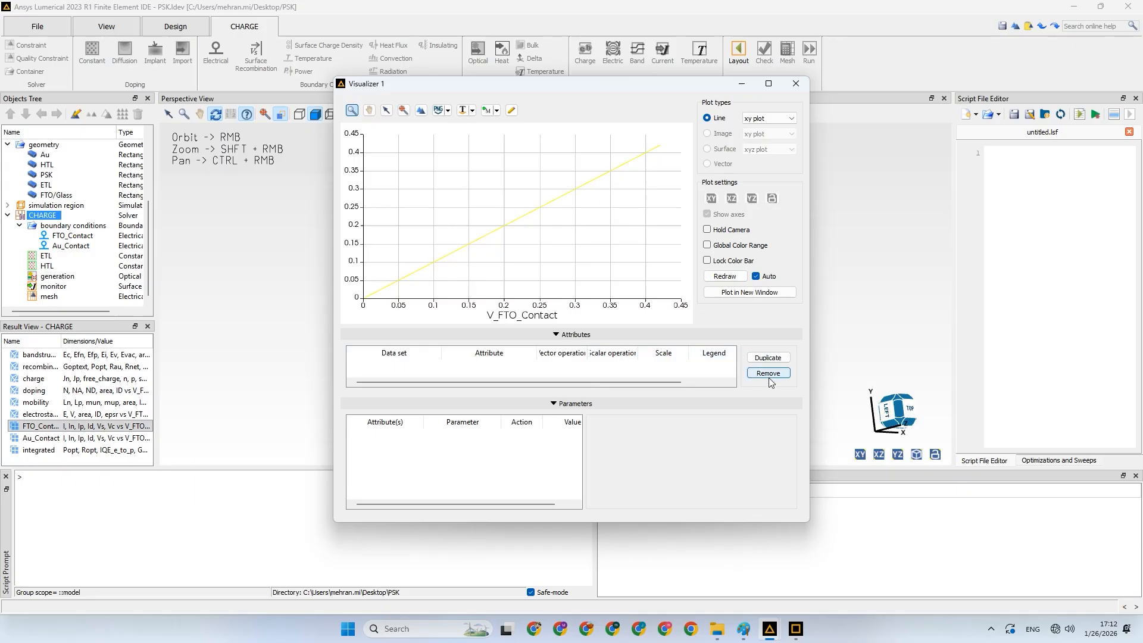
{"action": "left_click", "coordinate": [795, 83]}
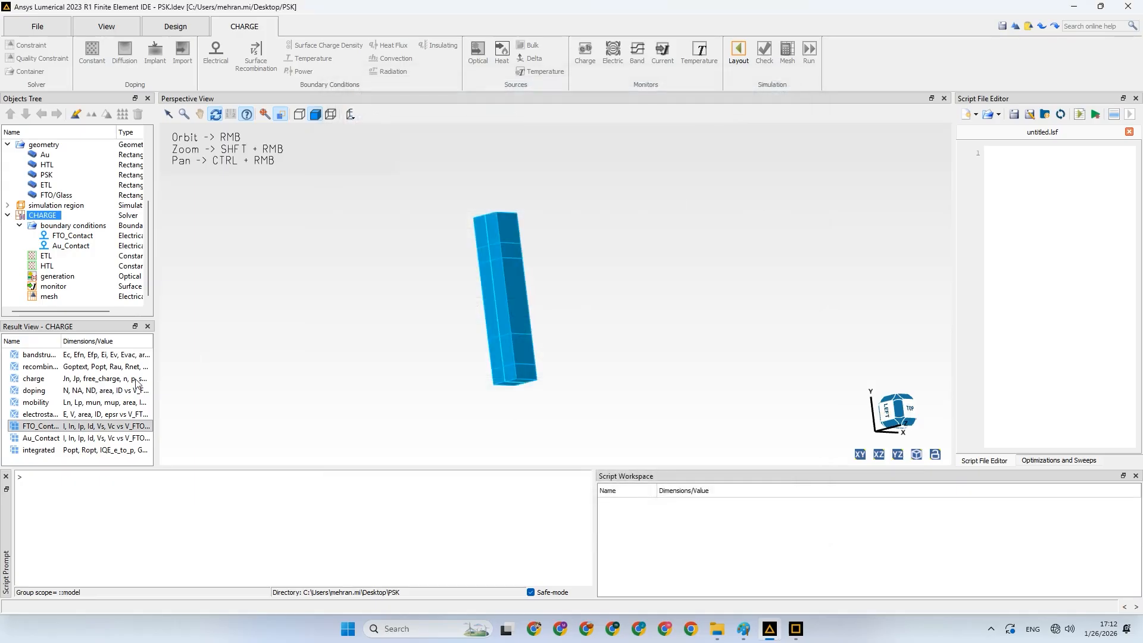
Reopen the FTO_Contact result in a new visualizer
{"action": "left_click", "coordinate": [51, 427]}
{"action": "right_click", "coordinate": [51, 427]}
{"action": "mouse_move", "coordinate": [119, 435]}
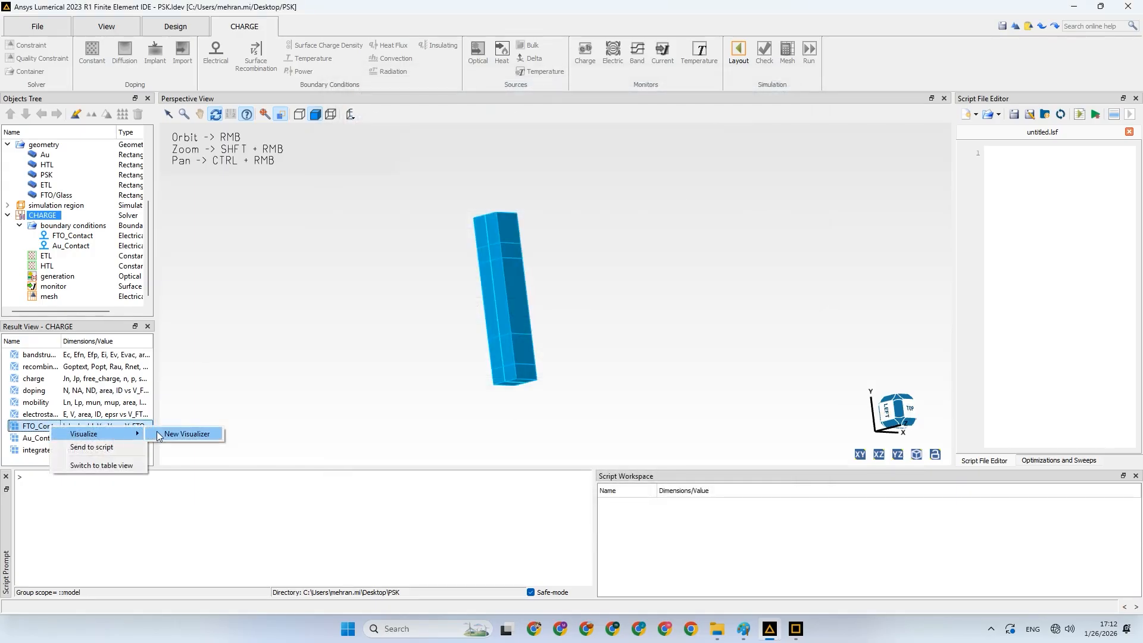
{"action": "left_click", "coordinate": [210, 439]}
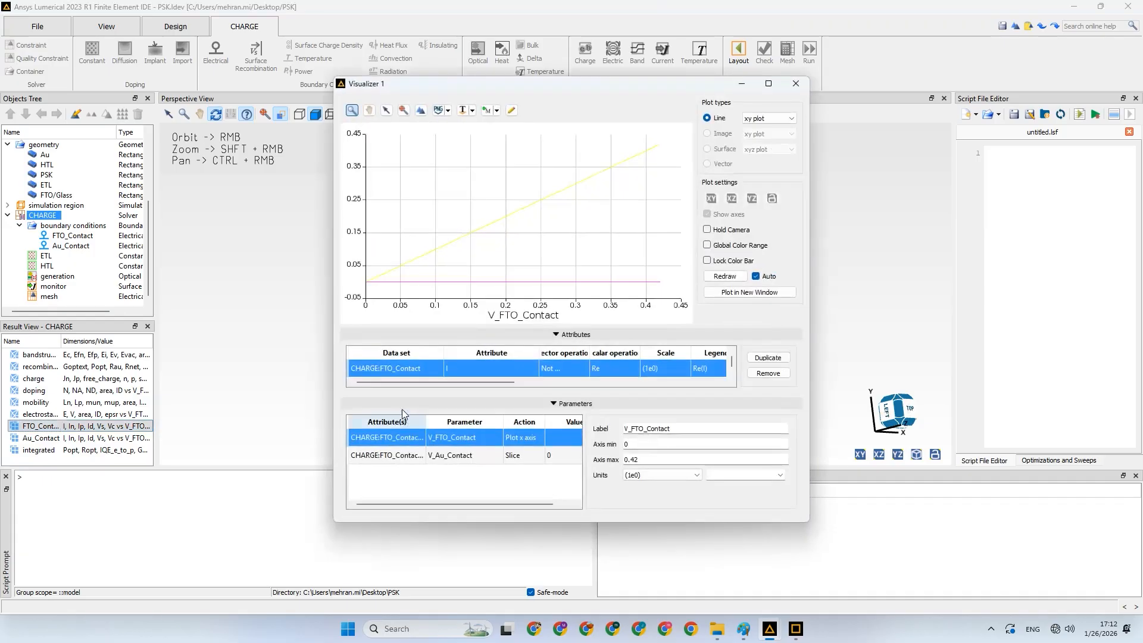
Remove every attribute except the total current I from the FTO_Contact plot
{"action": "scroll", "coordinate": [701, 375], "scroll_direction": "down", "scroll_amount": 3}
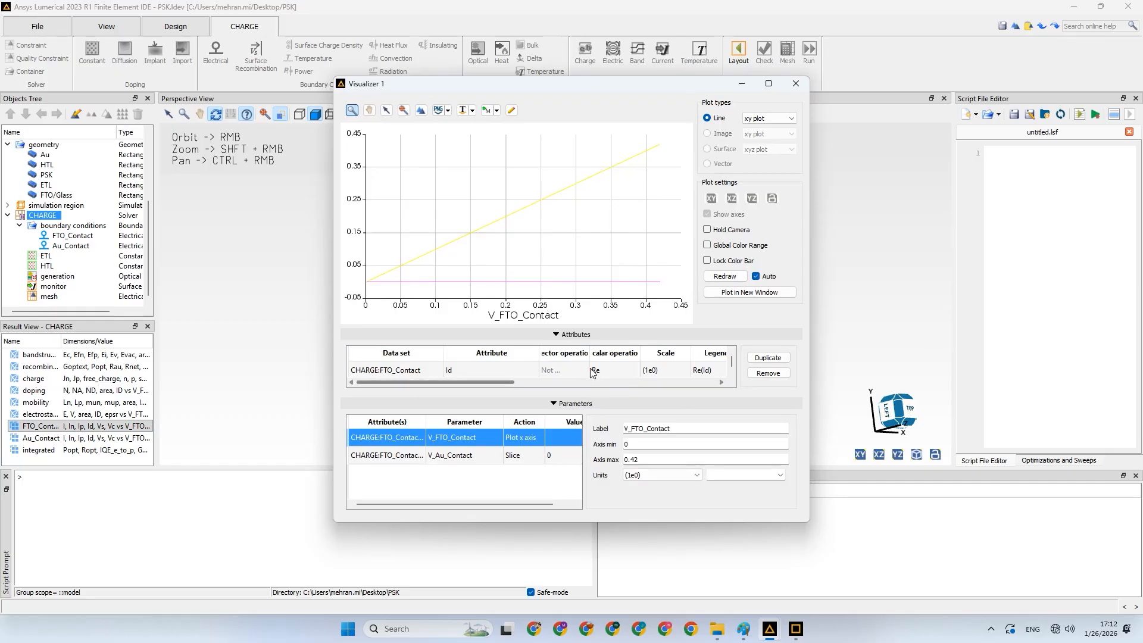
{"action": "scroll", "coordinate": [601, 370], "scroll_direction": "down", "scroll_amount": 2}
{"action": "left_click", "coordinate": [525, 369]}
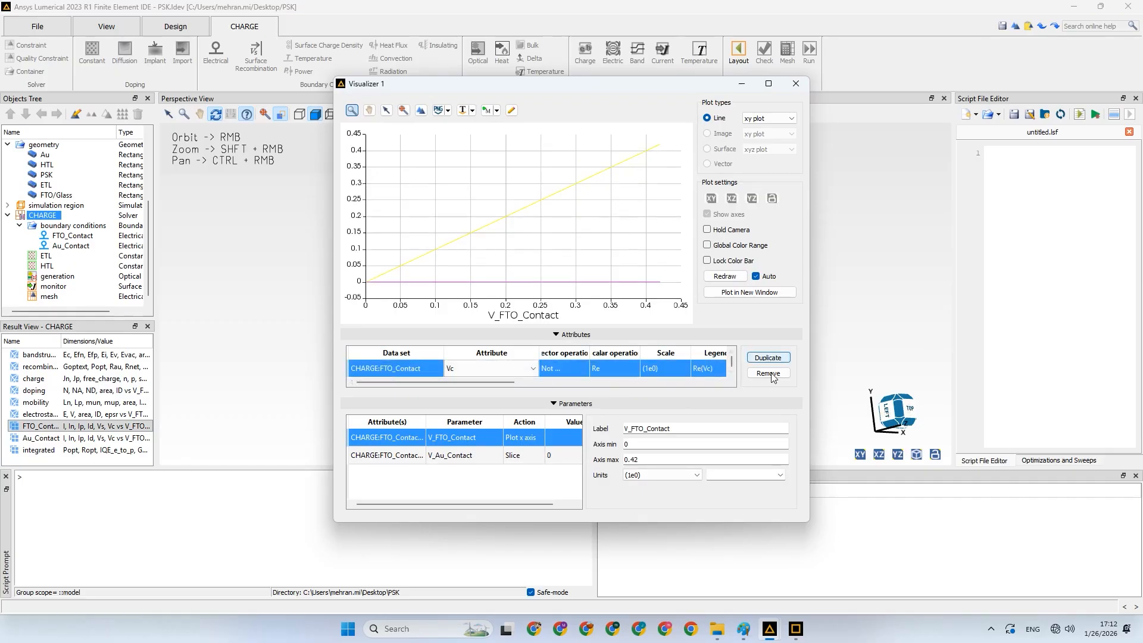
{"action": "left_click", "coordinate": [771, 375]}
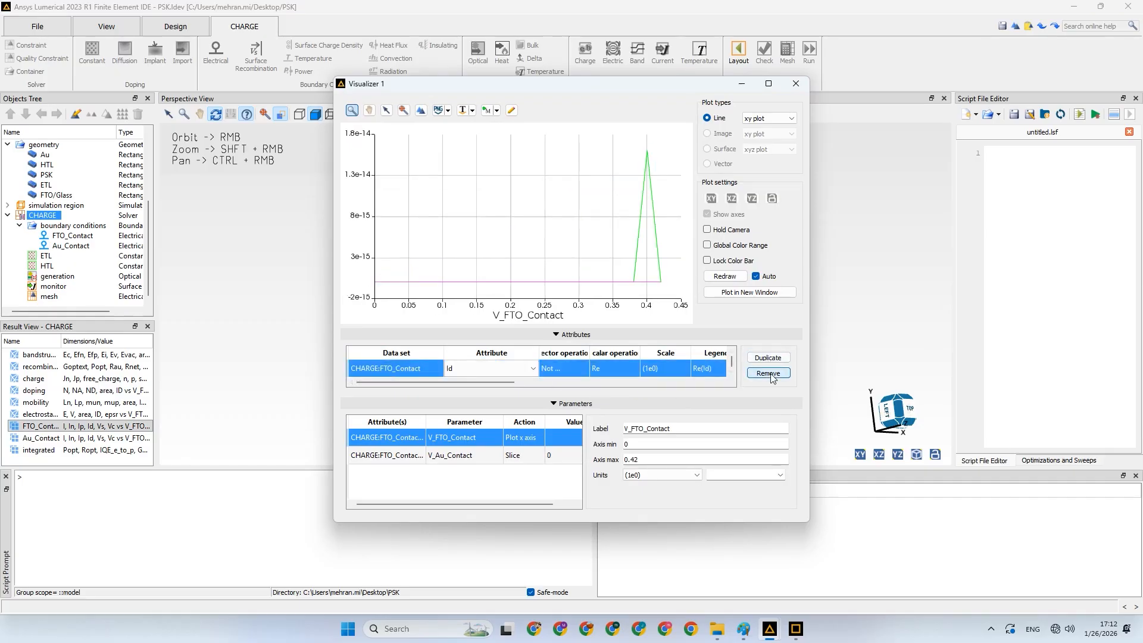
{"action": "left_click", "coordinate": [771, 376]}
{"action": "left_click", "coordinate": [770, 373]}
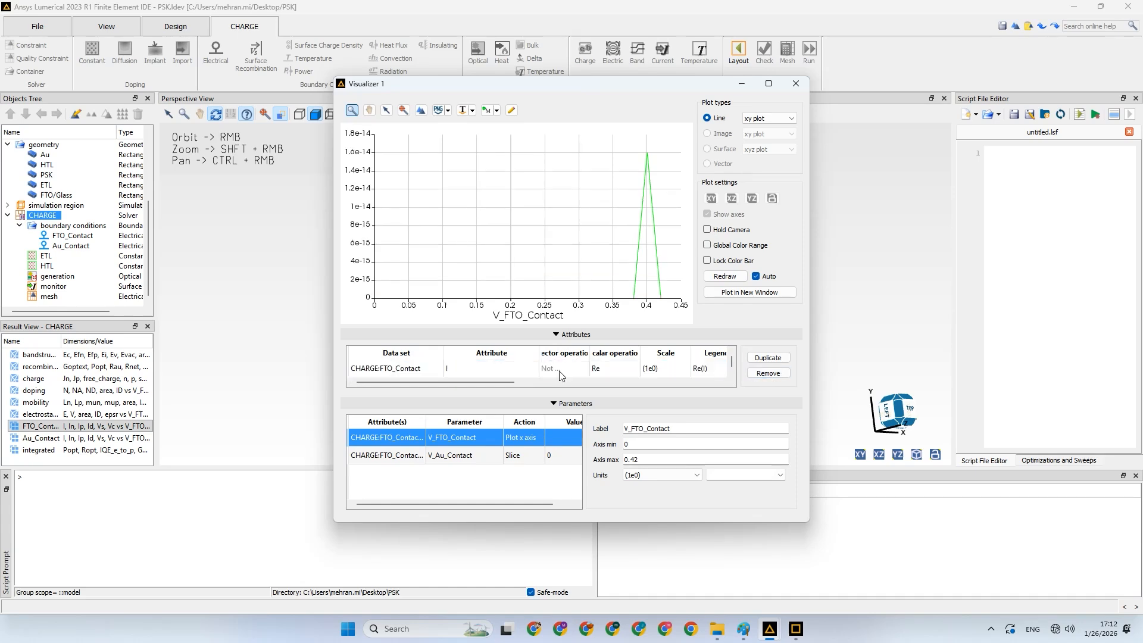
{"action": "left_click", "coordinate": [770, 374]}
Change the plotted FTO_Contact attribute to In
{"action": "left_click", "coordinate": [517, 374]}
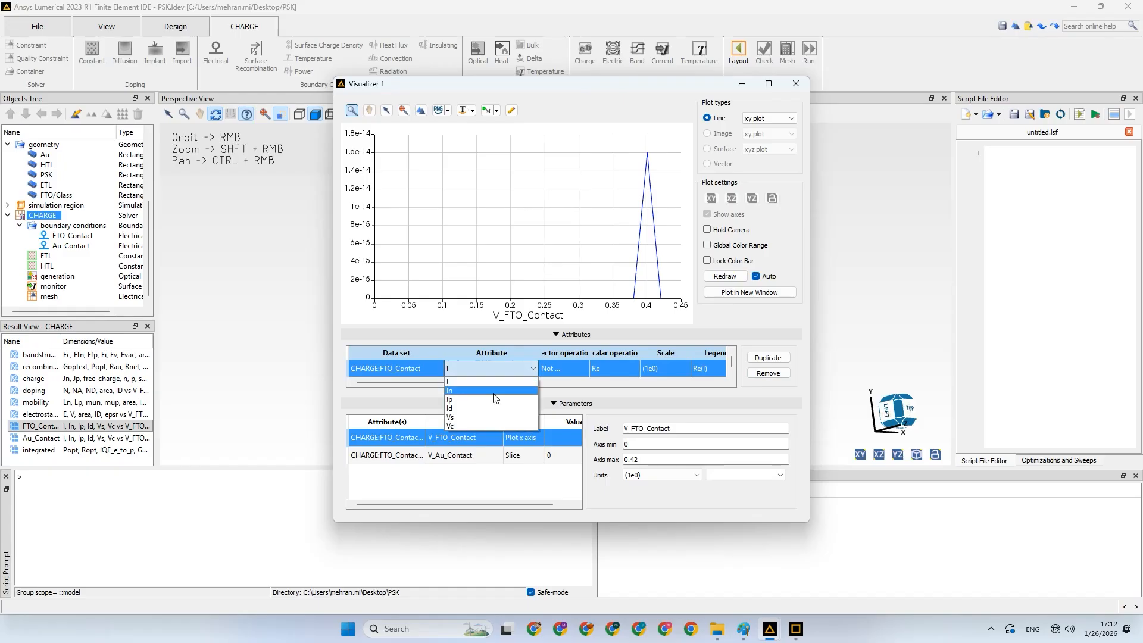
{"action": "left_click", "coordinate": [493, 393]}
{"action": "scroll", "coordinate": [573, 244], "scroll_direction": "down", "scroll_amount": 3}
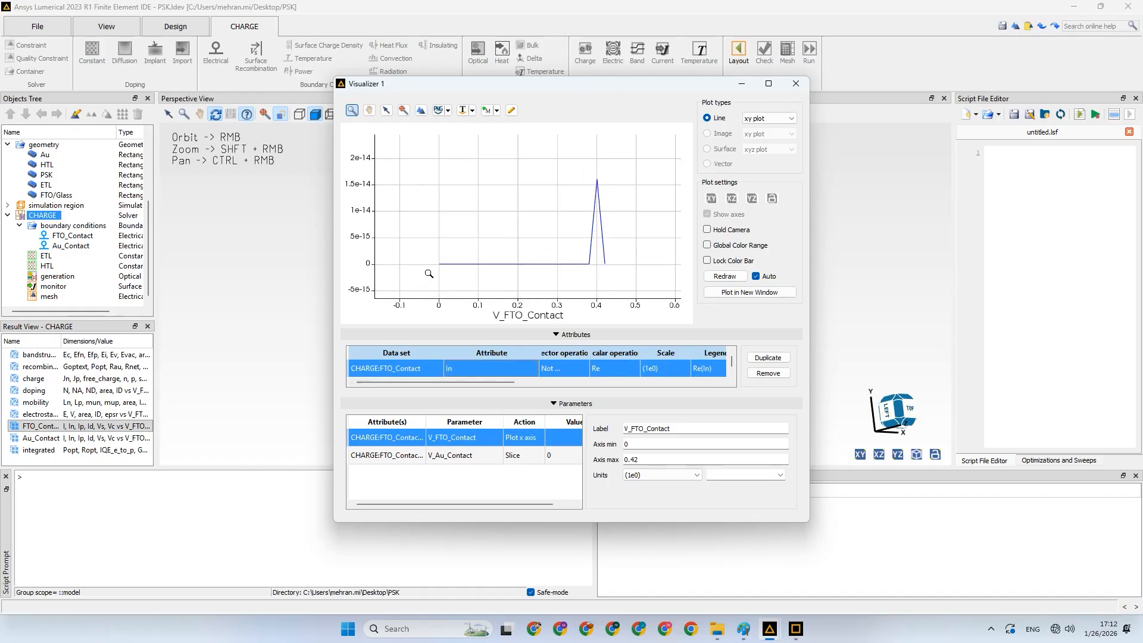
Examine the In curve over the V_FTO_Contact sweep, particularly around 0.4, and close the visualizer
{"action": "mouse_move", "coordinate": [508, 263]}
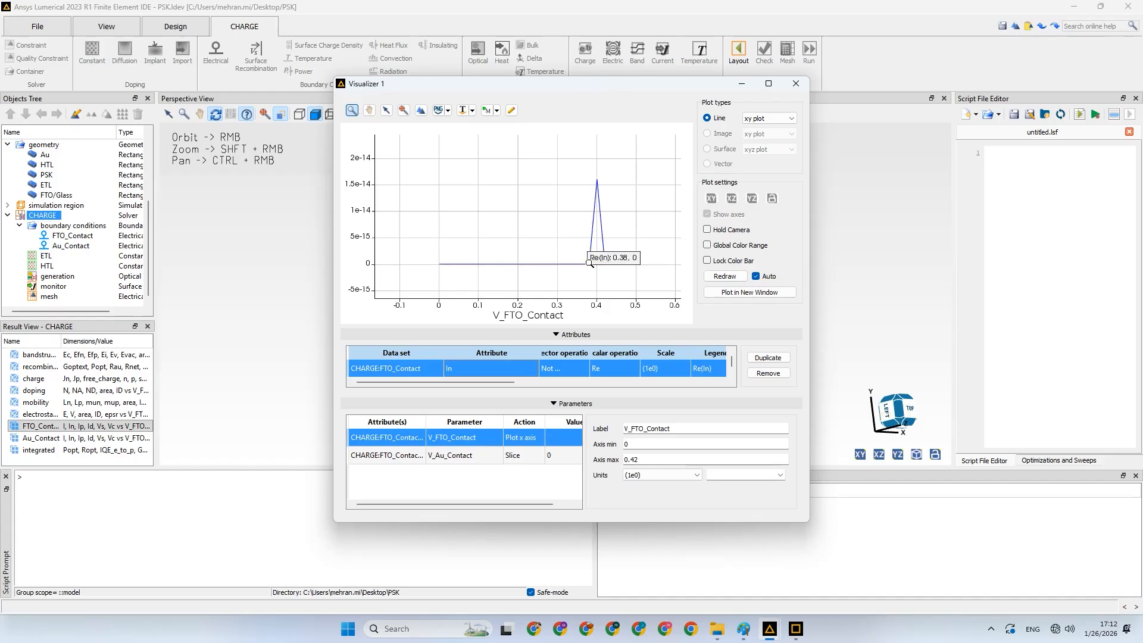
{"action": "left_click_drag", "start_coordinate": [424, 270], "coordinate": [597, 245]}
{"action": "left_click_drag", "start_coordinate": [386, 264], "coordinate": [684, 156]}
{"action": "mouse_move", "coordinate": [393, 278]}
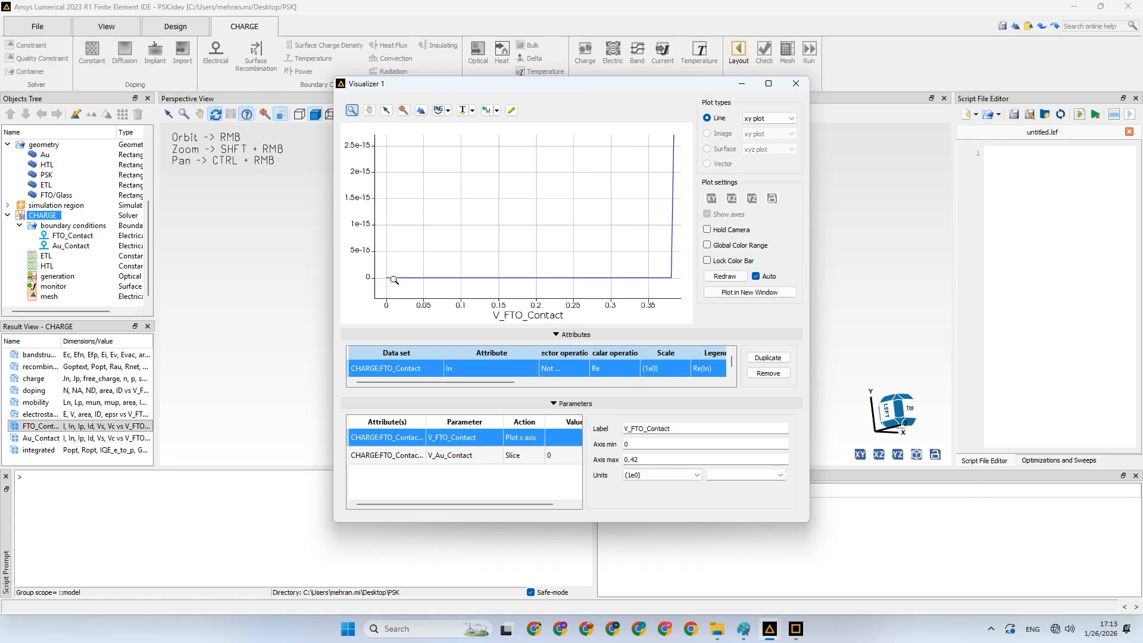
{"action": "scroll", "coordinate": [646, 288], "scroll_direction": "down", "scroll_amount": 1}
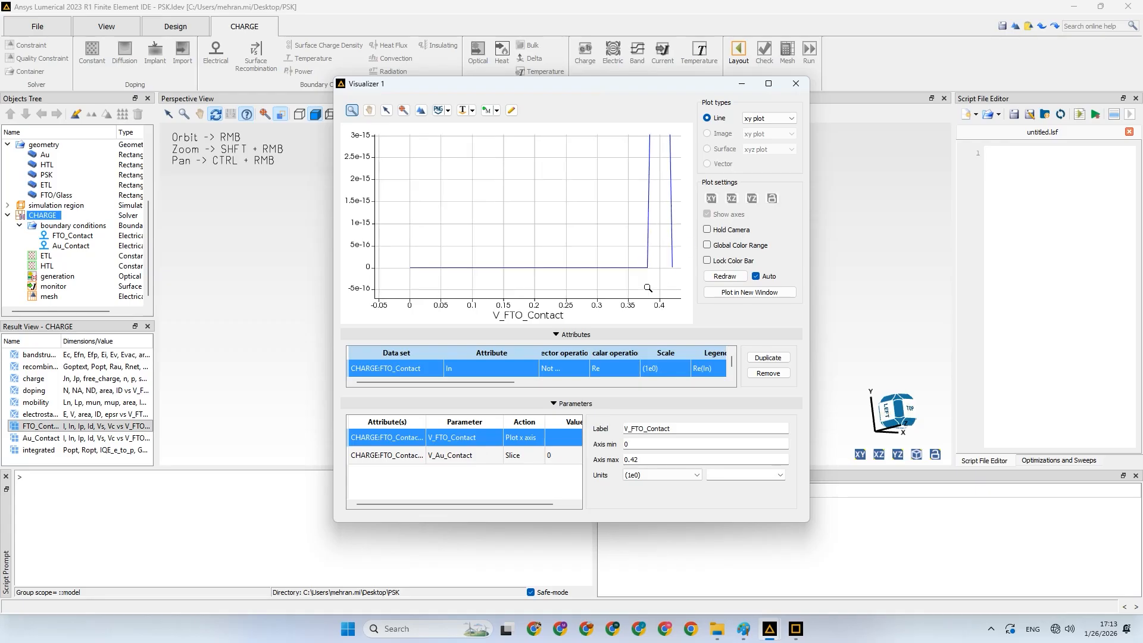
{"action": "scroll", "coordinate": [648, 288], "scroll_direction": "down", "scroll_amount": 2}
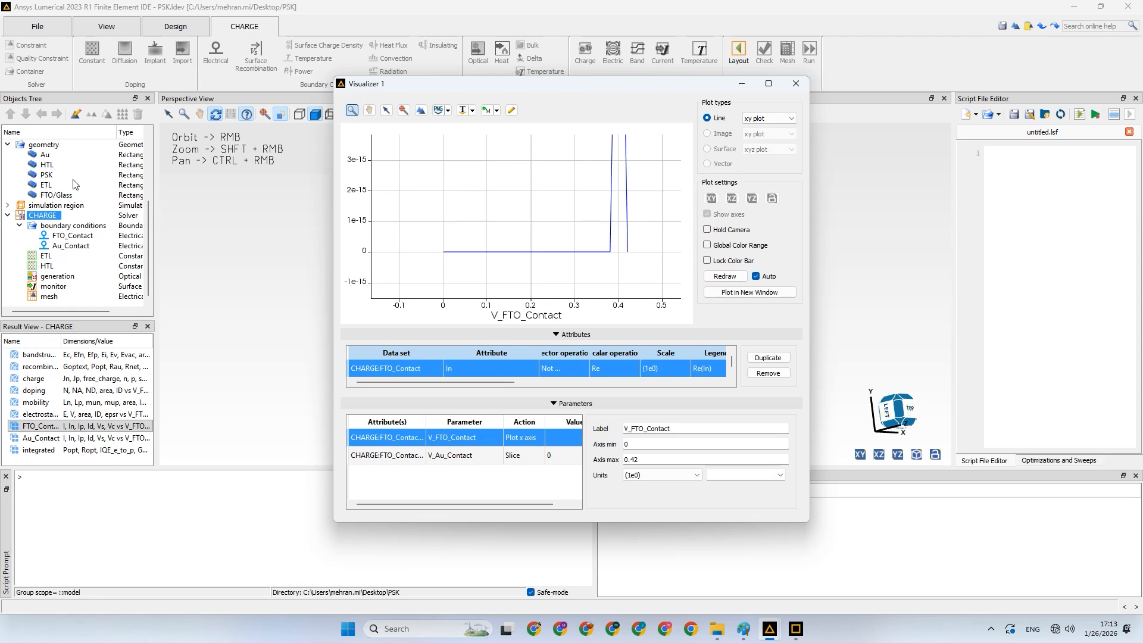
{"action": "scroll", "coordinate": [528, 258], "scroll_direction": "up", "scroll_amount": 1}
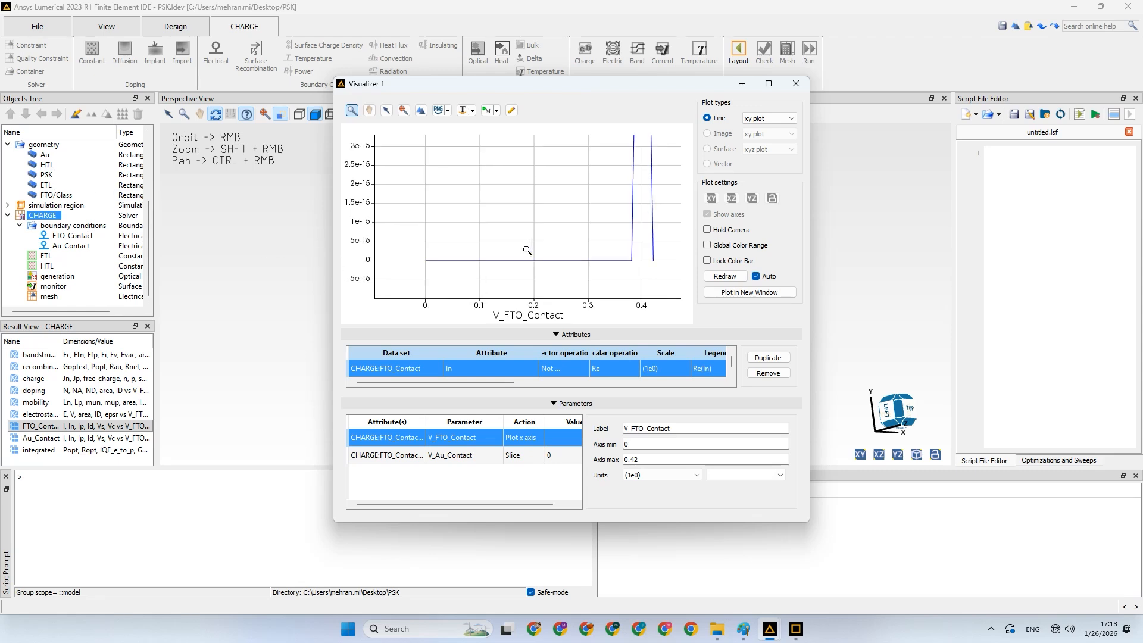
{"action": "scroll", "coordinate": [528, 250], "scroll_direction": "down", "scroll_amount": 3}
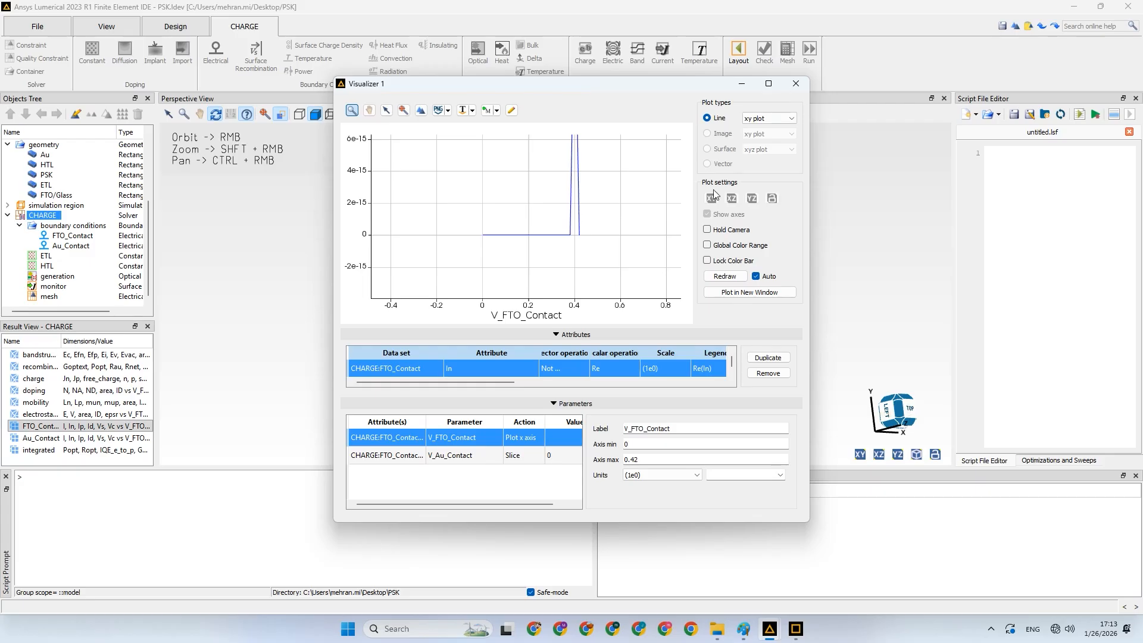
{"action": "scroll", "coordinate": [533, 231], "scroll_direction": "up", "scroll_amount": 1}
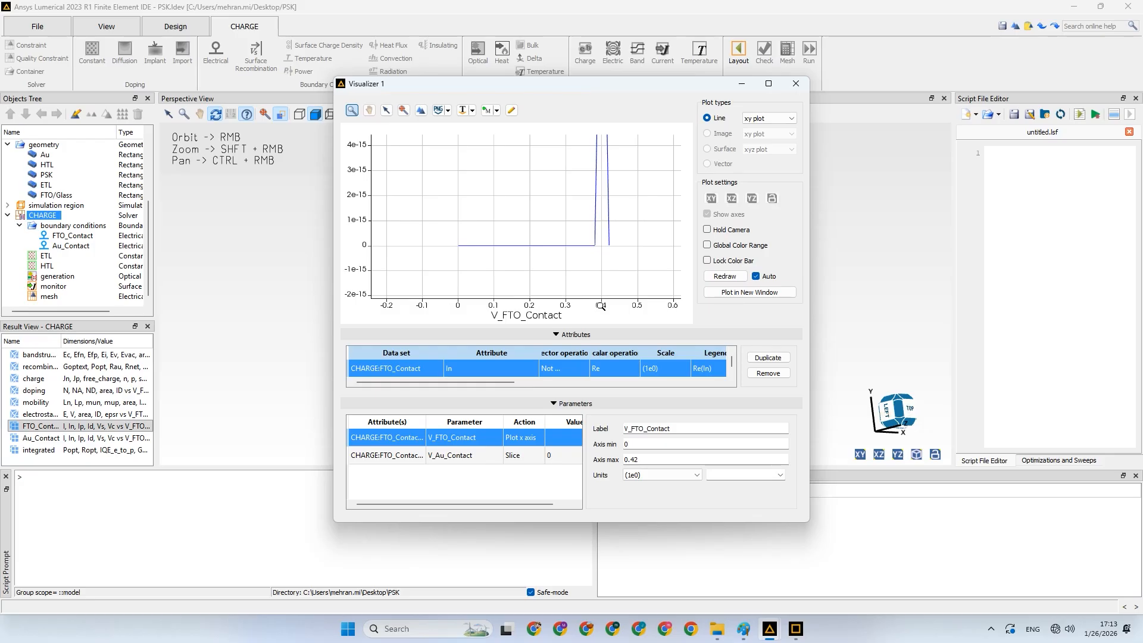
{"action": "scroll", "coordinate": [605, 256], "scroll_direction": "down", "scroll_amount": 5}
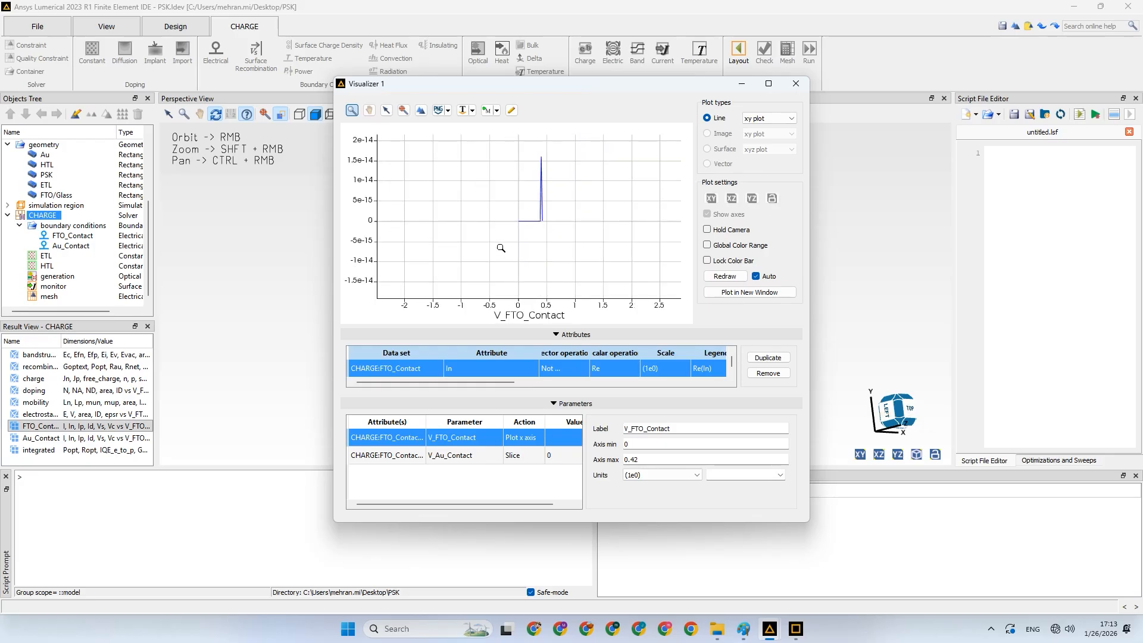
{"action": "left_click_drag", "start_coordinate": [505, 239], "coordinate": [568, 149]}
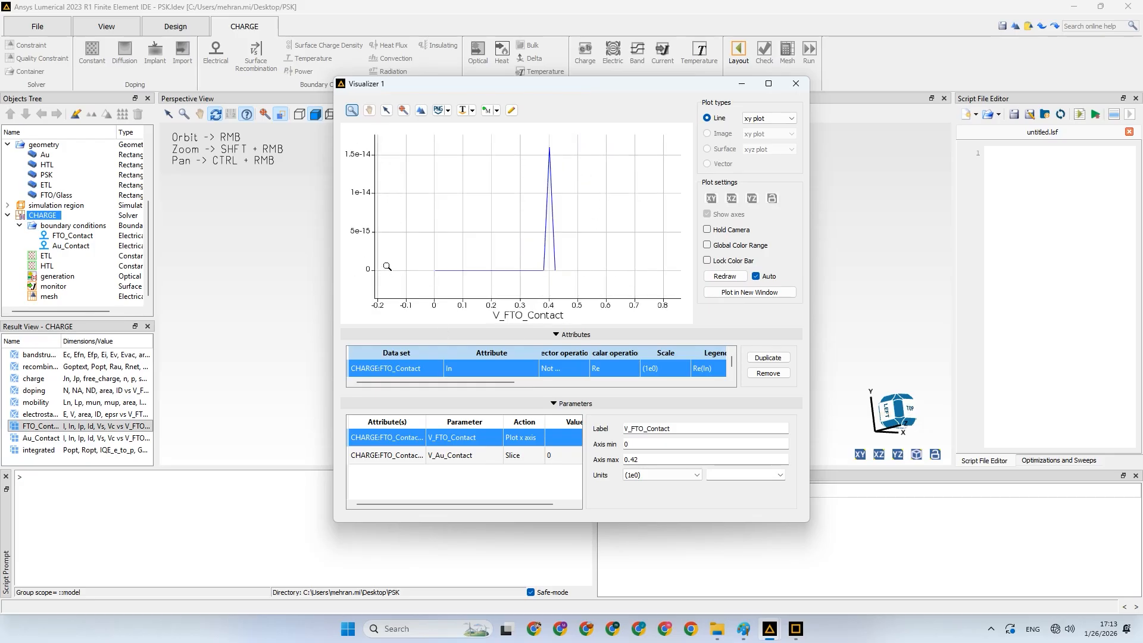
{"action": "left_click", "coordinate": [796, 83]}
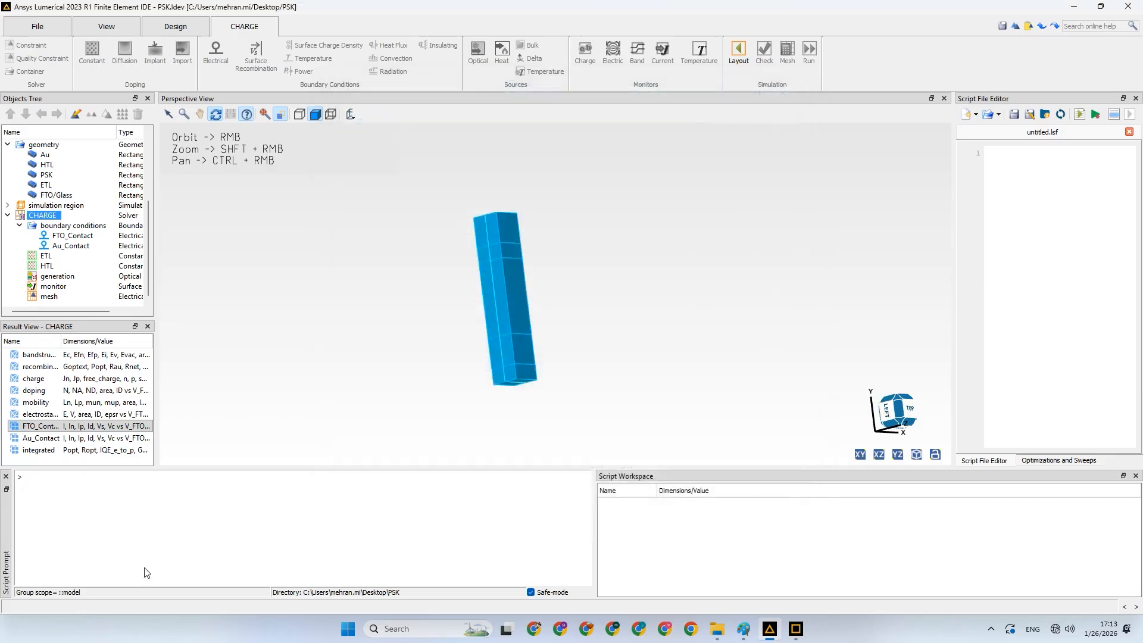
Plot the CHARGE solver's integrated result in a new visualizer
{"action": "left_click", "coordinate": [58, 439]}
{"action": "right_click", "coordinate": [40, 438]}
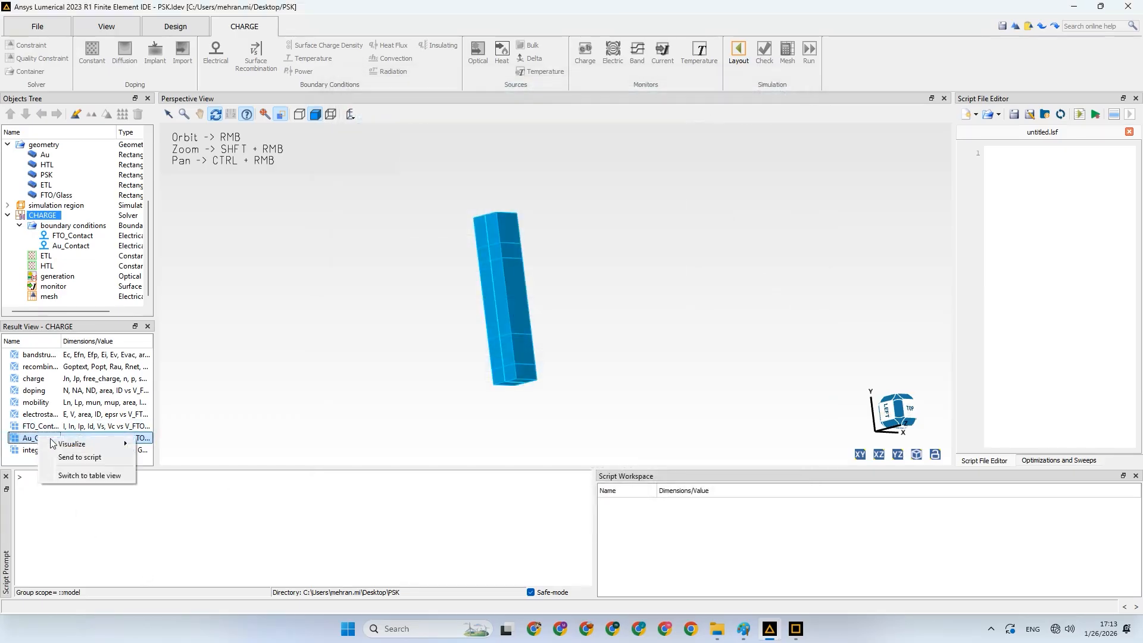
{"action": "left_click", "coordinate": [33, 450]}
{"action": "right_click", "coordinate": [68, 451]}
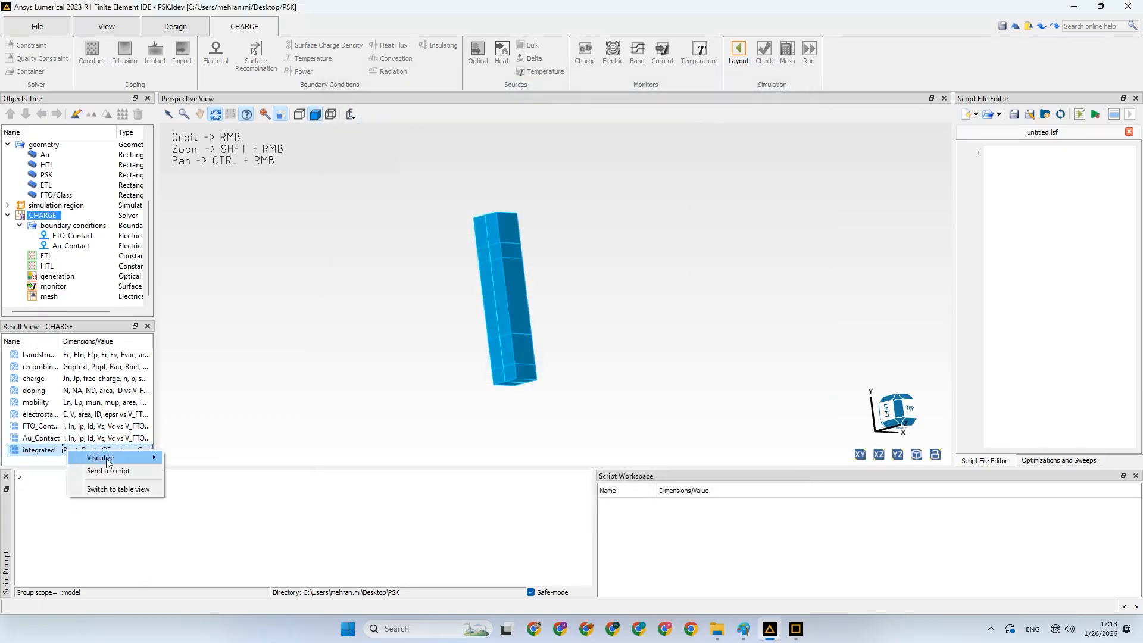
{"action": "mouse_move", "coordinate": [119, 457]}
{"action": "left_click", "coordinate": [197, 458]}
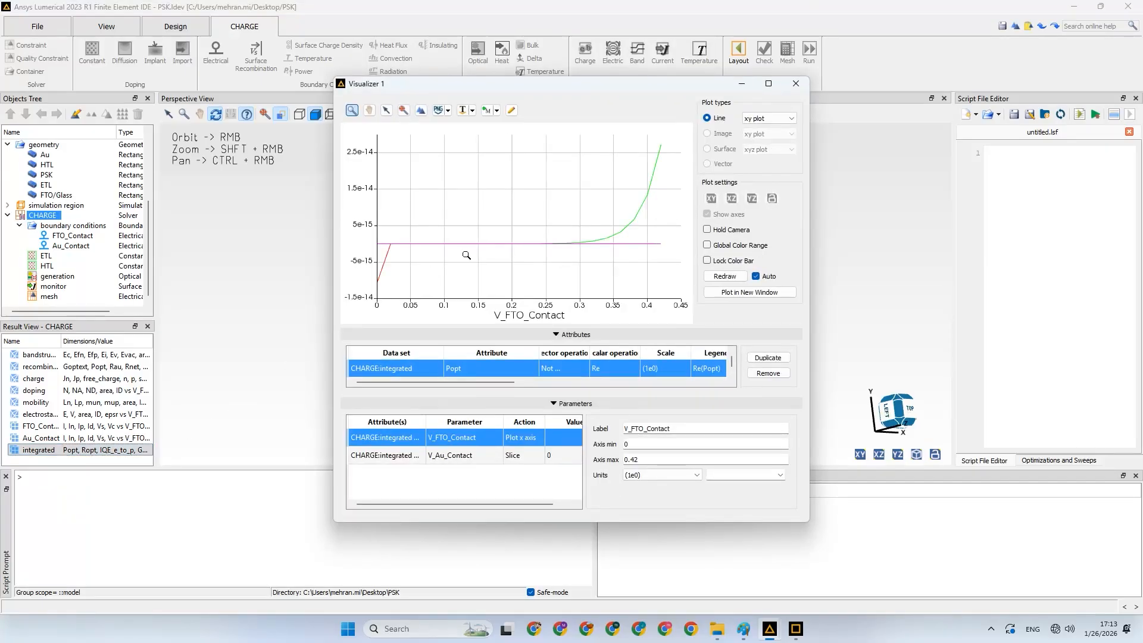
Review the integrated result's attribute list and examine its curves over the V_FTO_Contact sweep
{"action": "scroll", "coordinate": [478, 372], "scroll_direction": "down", "scroll_amount": 2}
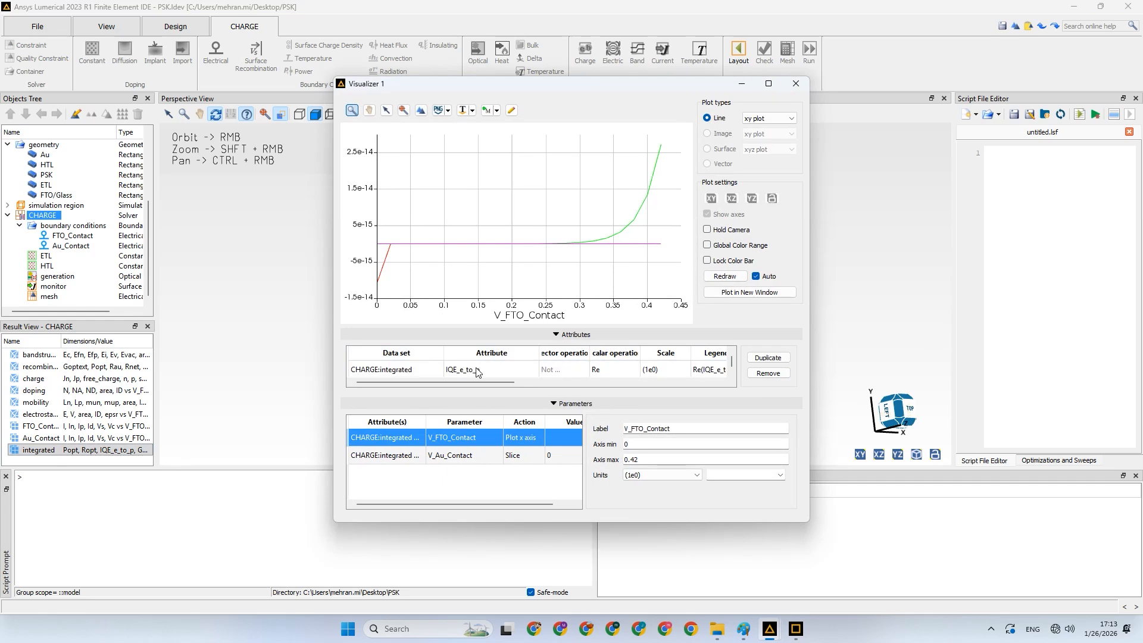
{"action": "scroll", "coordinate": [488, 376], "scroll_direction": "down", "scroll_amount": 1}
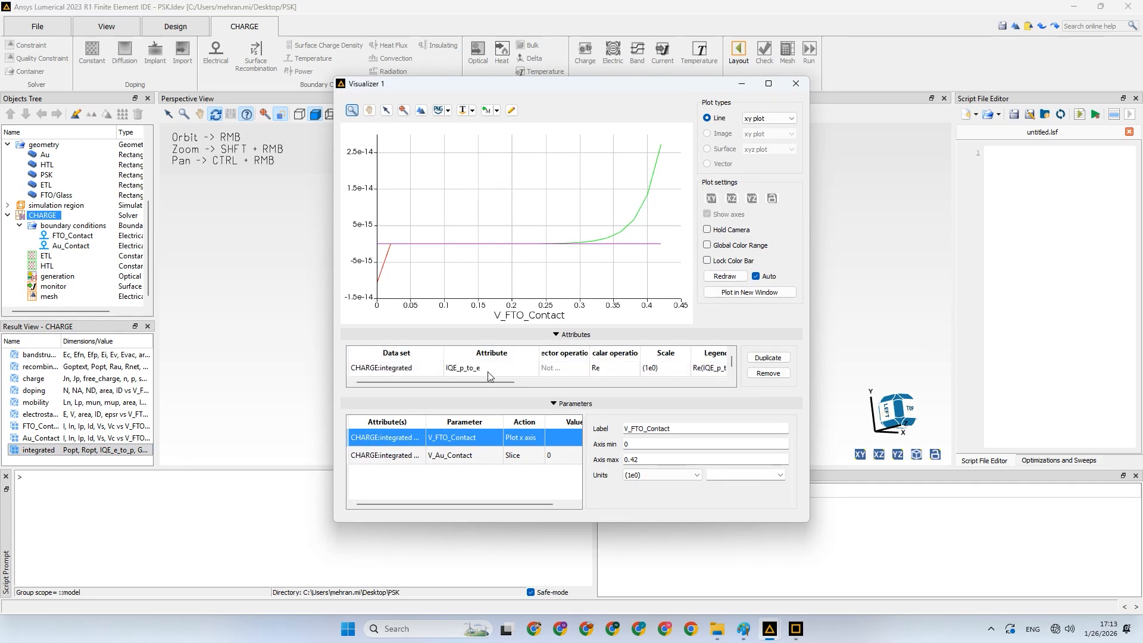
{"action": "scroll", "coordinate": [488, 371], "scroll_direction": "up", "scroll_amount": 2}
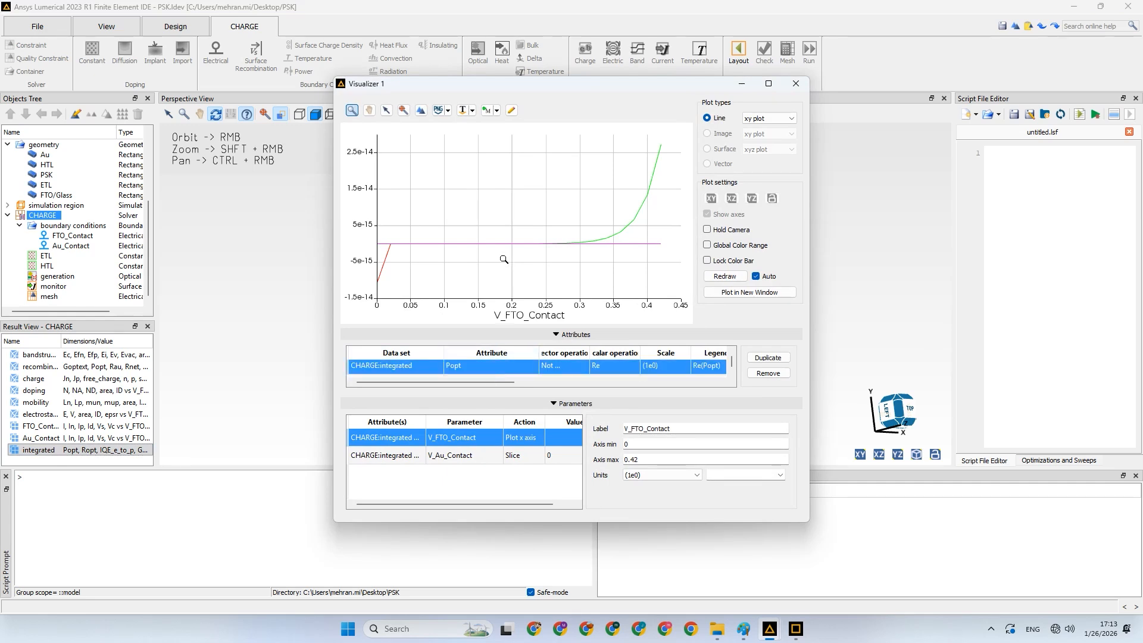
{"action": "left_click_drag", "start_coordinate": [565, 235], "coordinate": [691, 145]}
{"action": "scroll", "coordinate": [568, 228], "scroll_direction": "down", "scroll_amount": 3}
{"action": "scroll", "coordinate": [569, 229], "scroll_direction": "down", "scroll_amount": 3}
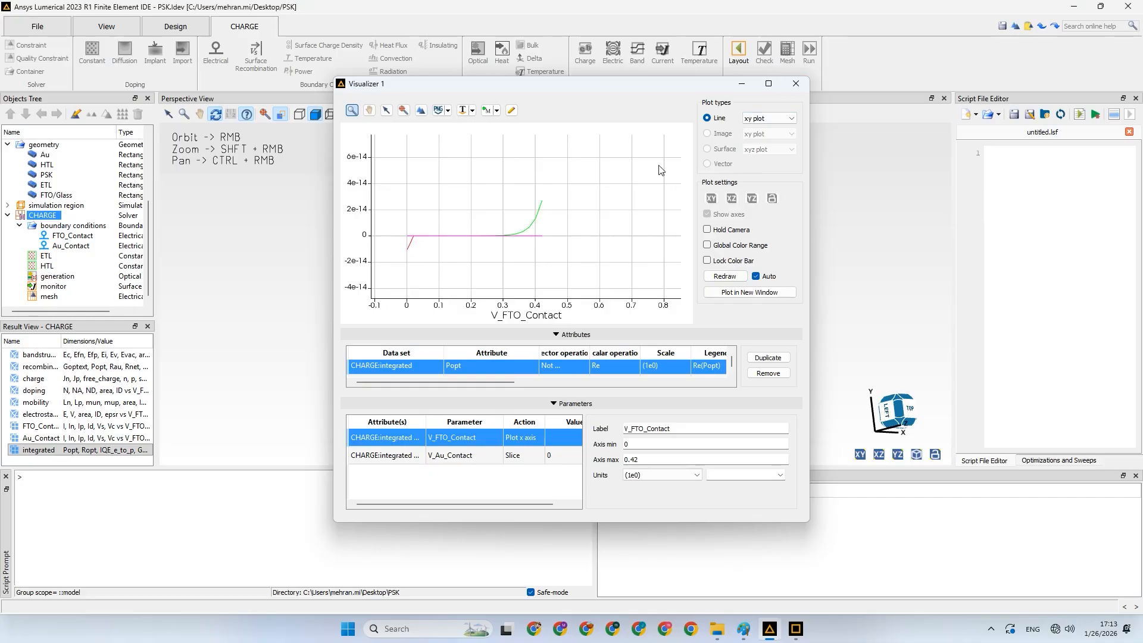
Close the integrated plot, then plot the CHARGE solver's electrostatics result in a new visualizer and view its field image
{"action": "left_click", "coordinate": [797, 84]}
{"action": "left_click", "coordinate": [41, 414]}
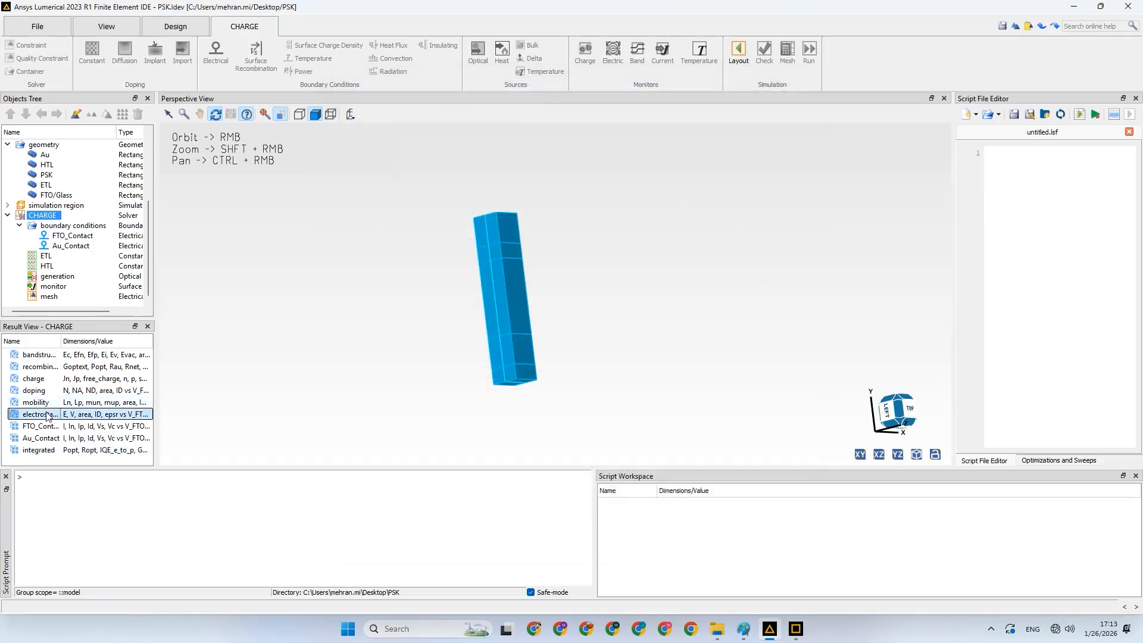
{"action": "right_click", "coordinate": [47, 412]}
{"action": "mouse_move", "coordinate": [118, 424]}
{"action": "left_click", "coordinate": [178, 426]}
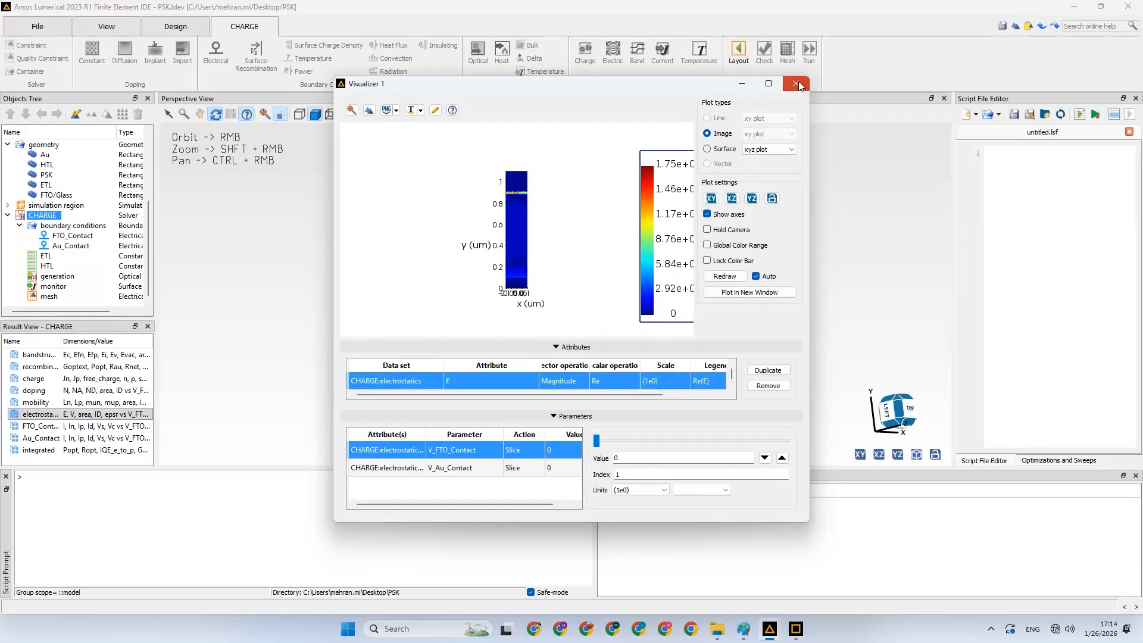
{"action": "left_click", "coordinate": [798, 84]}
Open the properties of the ETL's TiO2 semiconductor material, and bring up a new File Explorer window
{"action": "scroll", "coordinate": [68, 203], "scroll_direction": "up", "scroll_amount": 4}
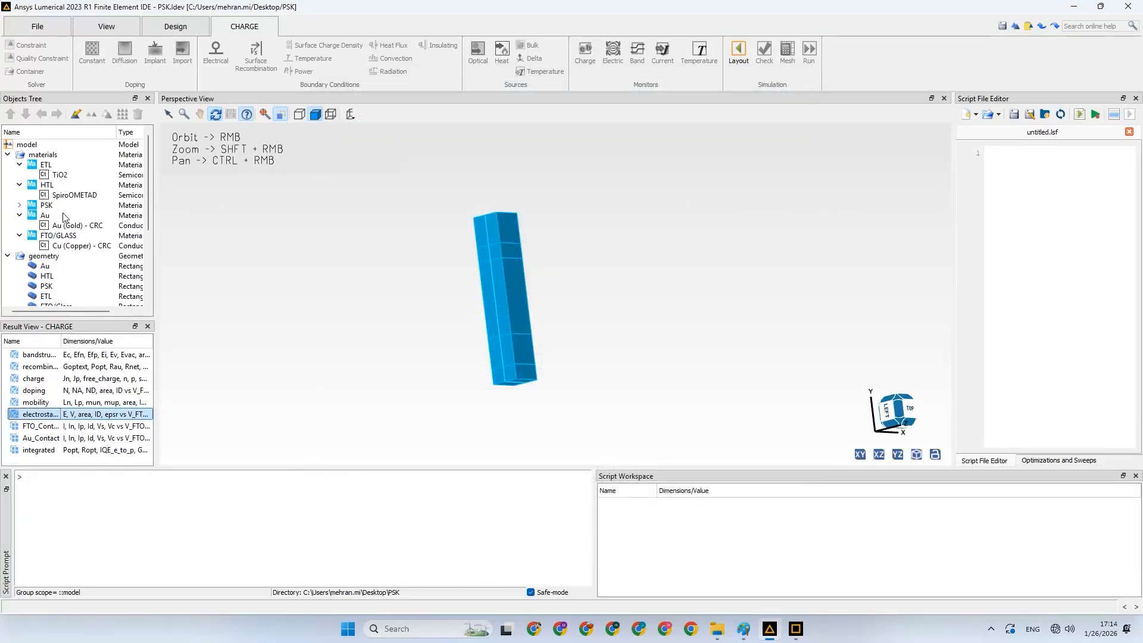
{"action": "left_click", "coordinate": [60, 175]}
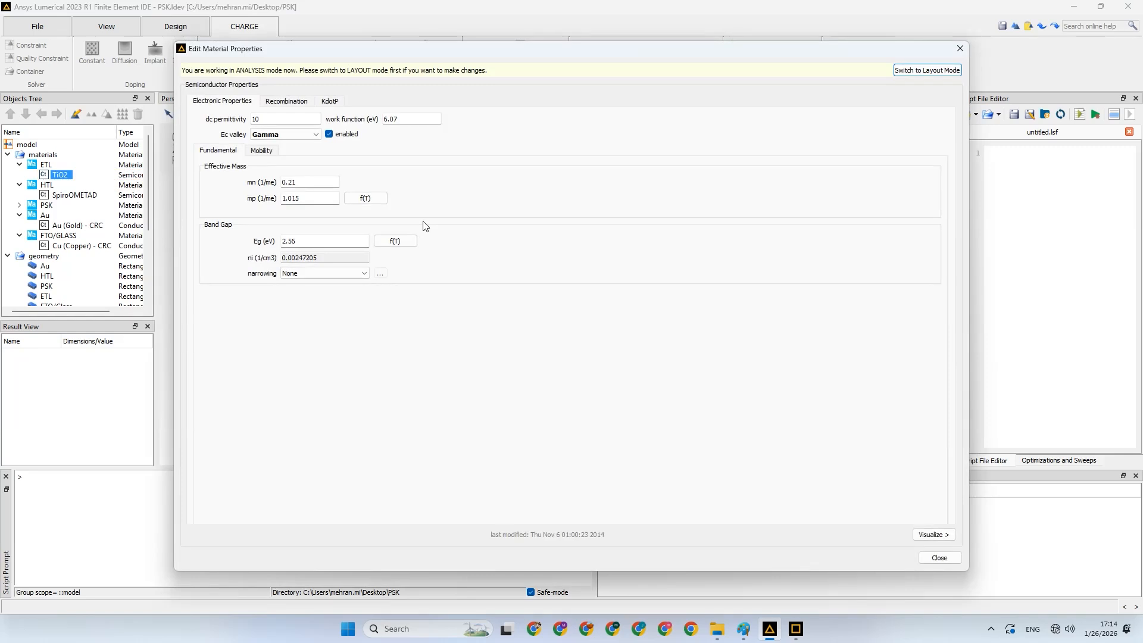
{"action": "right_click", "coordinate": [717, 630]}
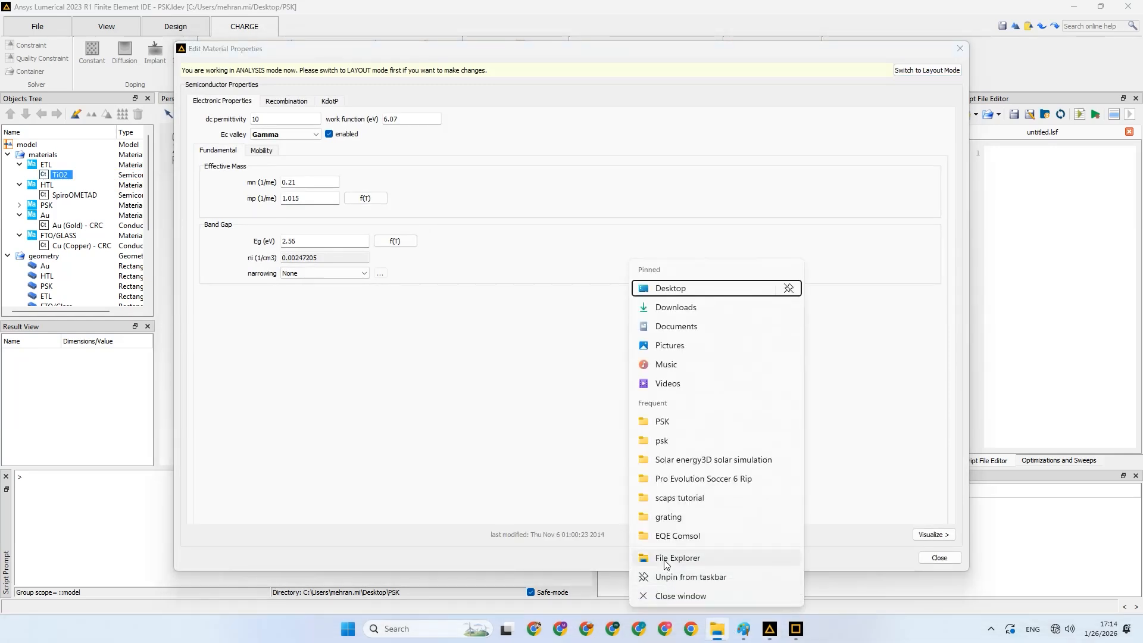
{"action": "left_click", "coordinate": [676, 558]}
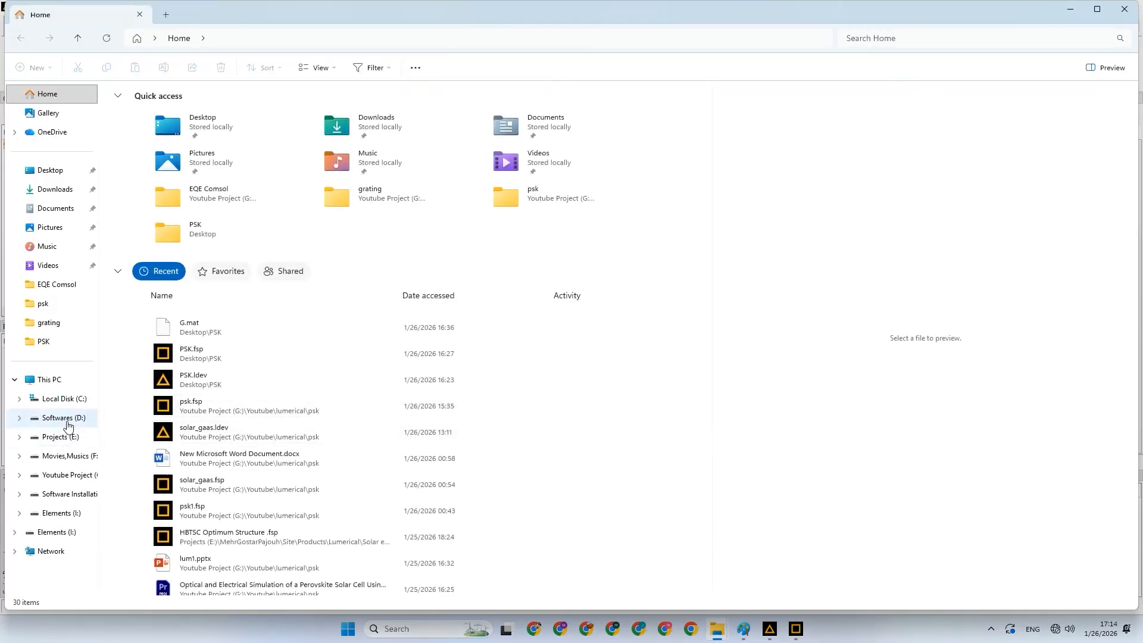
{"action": "left_click", "coordinate": [64, 419]}
{"action": "left_click", "coordinate": [67, 442]}
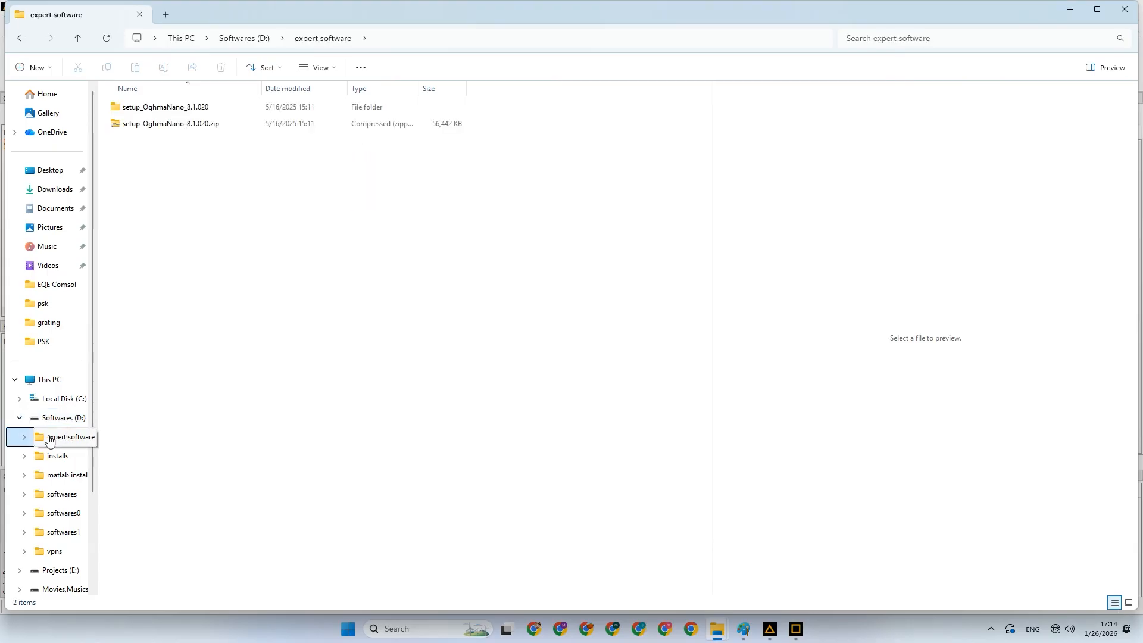
{"action": "left_click", "coordinate": [19, 418]}
Open the papers folder inside the CV folder on the Projects (E:) drive
{"action": "left_click", "coordinate": [45, 440]}
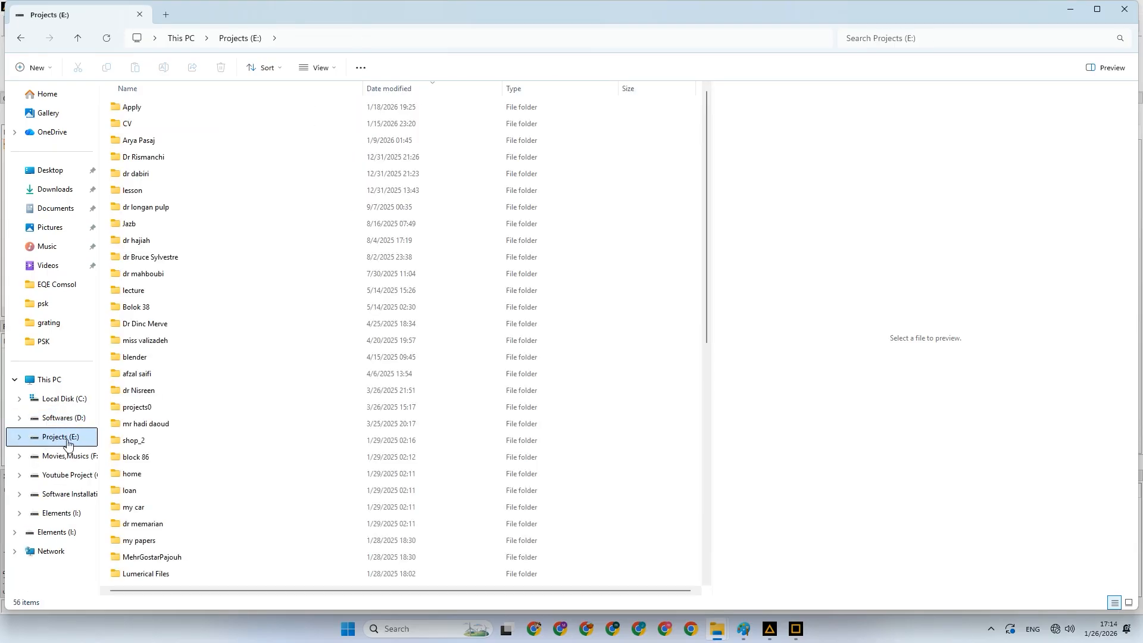
{"action": "left_click", "coordinate": [135, 126]}
{"action": "double_click", "coordinate": [134, 123]}
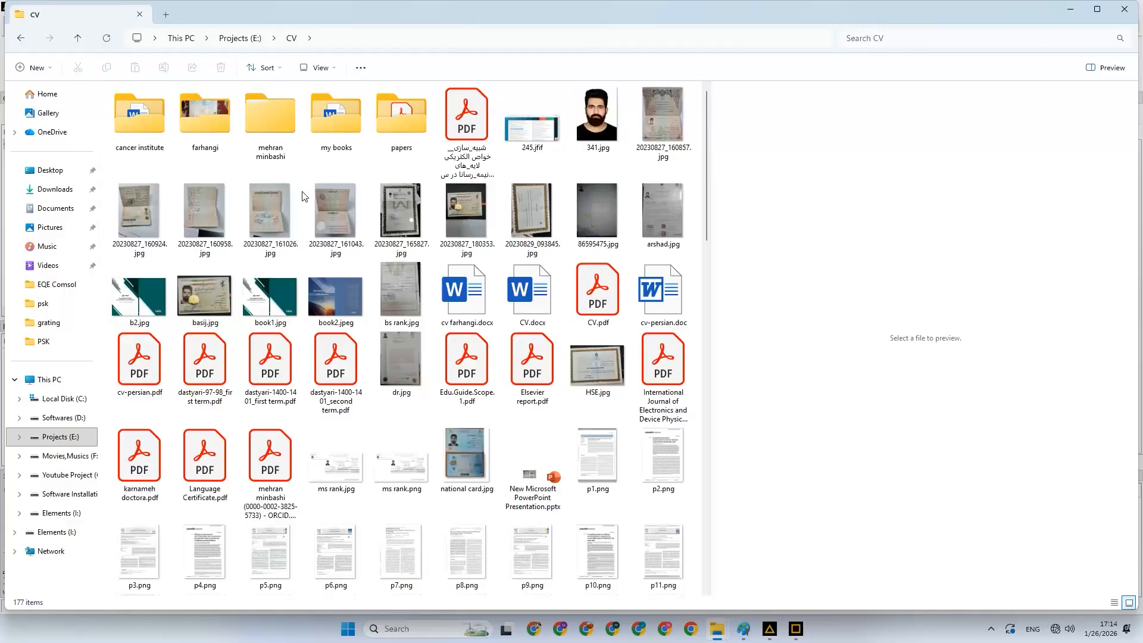
{"action": "double_click", "coordinate": [402, 145]}
Look through the papers folder and preview the solar cell PDFs for one with suitable perovskite device parameters
{"action": "scroll", "coordinate": [351, 232], "scroll_direction": "down", "scroll_amount": 3}
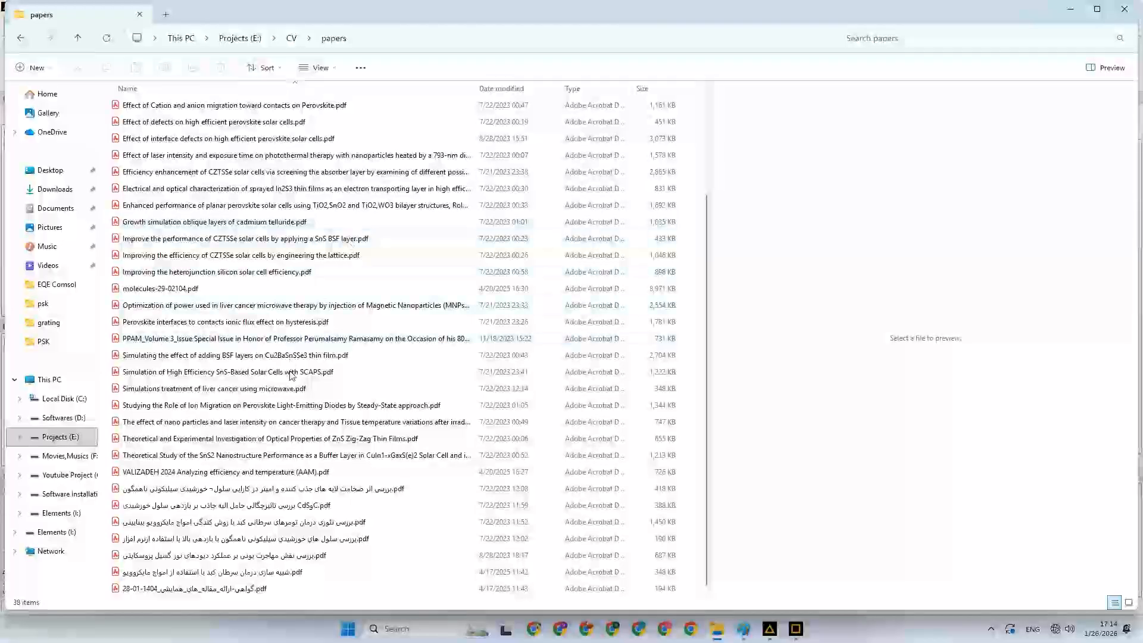
{"action": "left_click", "coordinate": [273, 454]}
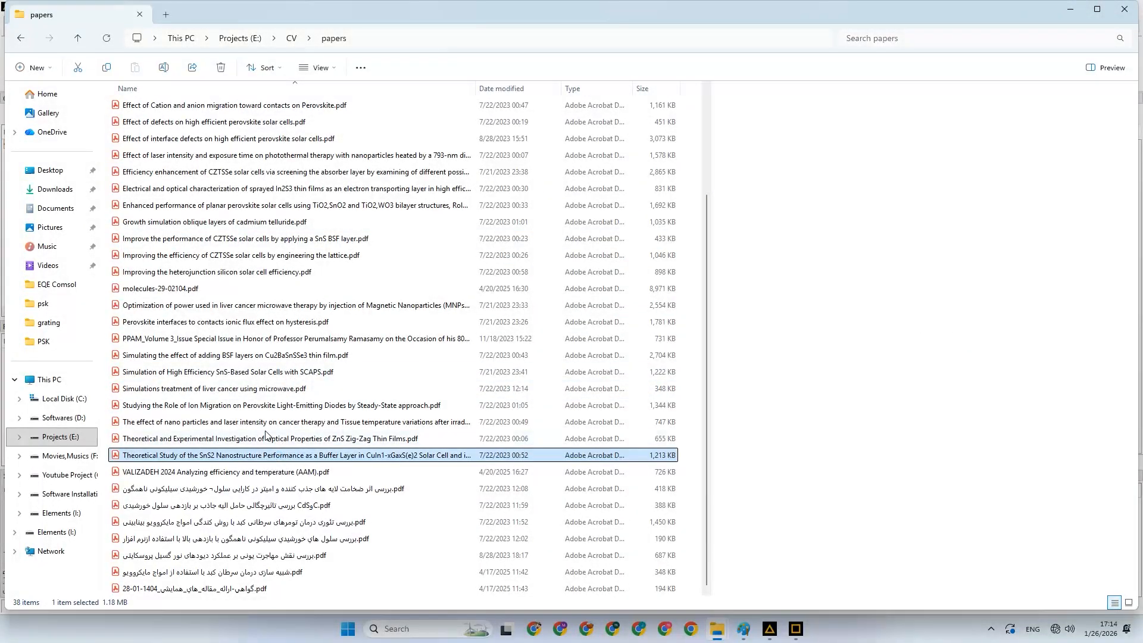
{"action": "scroll", "coordinate": [266, 435], "scroll_direction": "up", "scroll_amount": 3}
{"action": "left_click", "coordinate": [142, 126]}
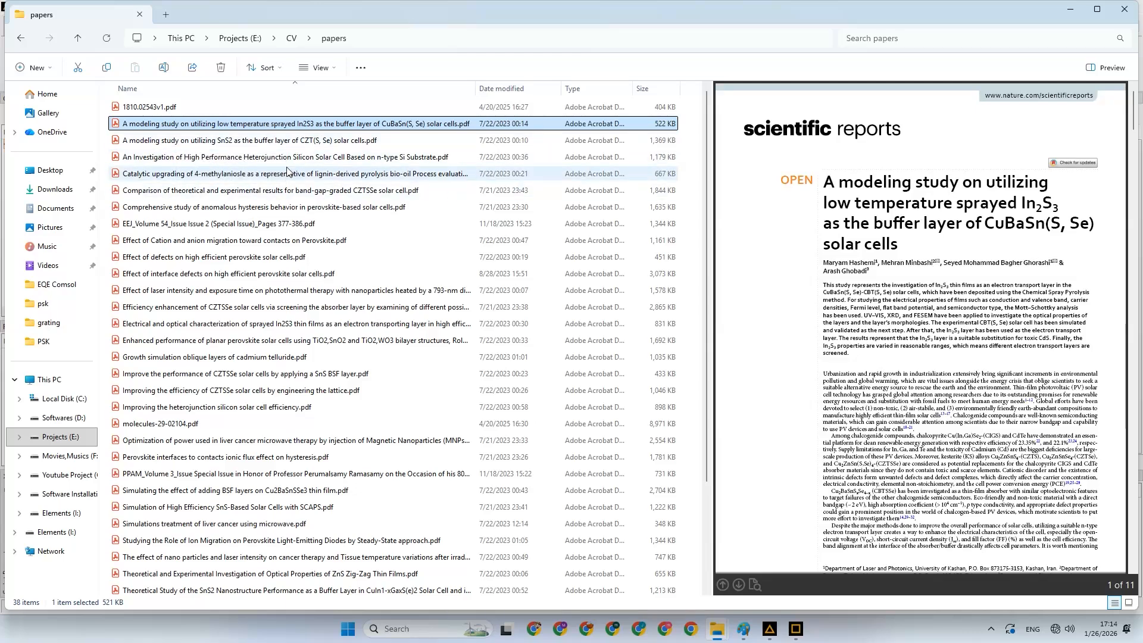
{"action": "left_click", "coordinate": [288, 239]}
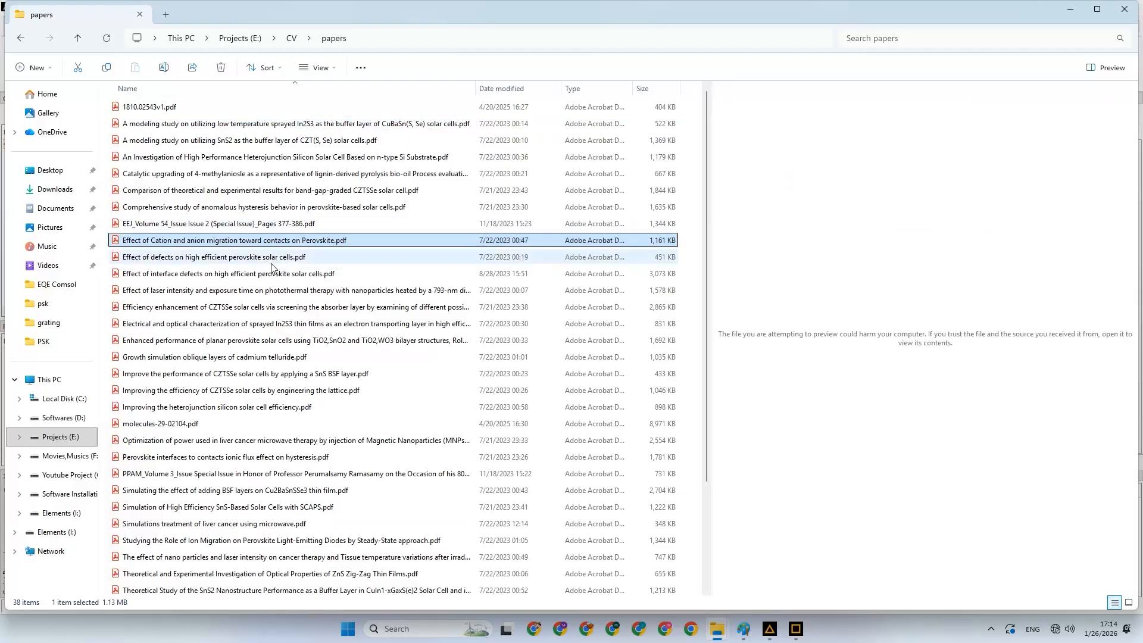
{"action": "left_click", "coordinate": [271, 262]}
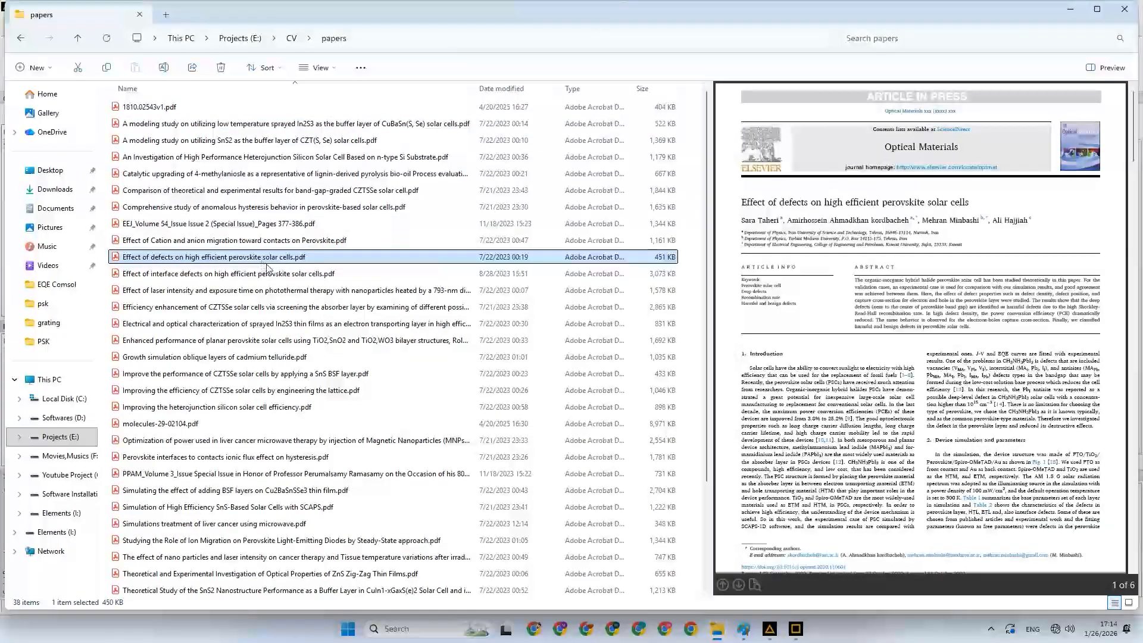
{"action": "left_click", "coordinate": [271, 275]}
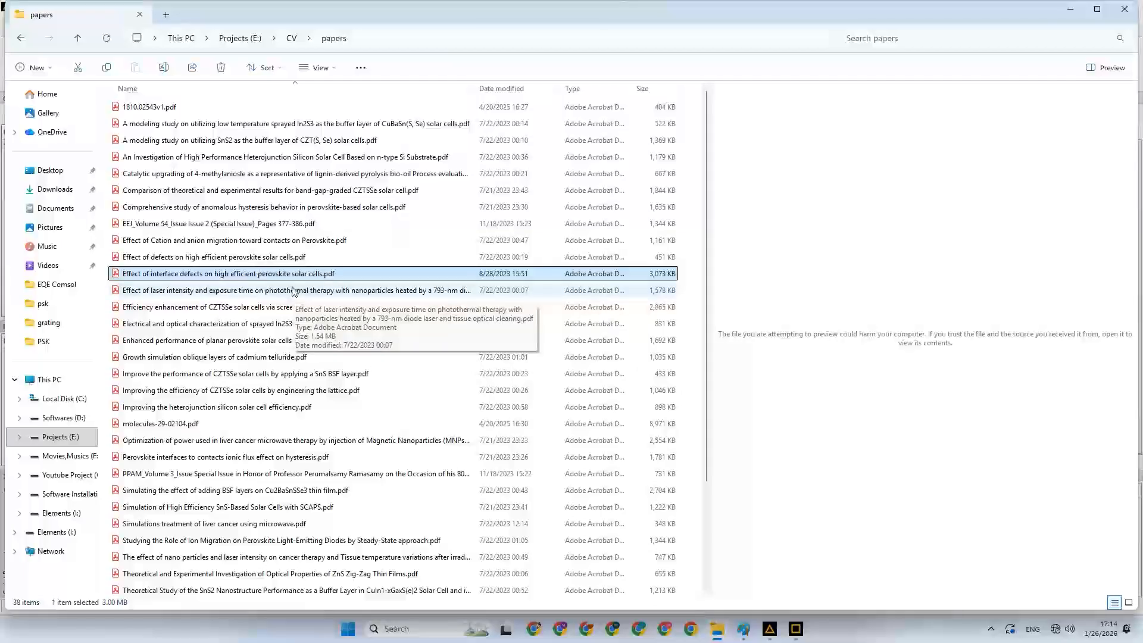
{"action": "left_click", "coordinate": [286, 308]}
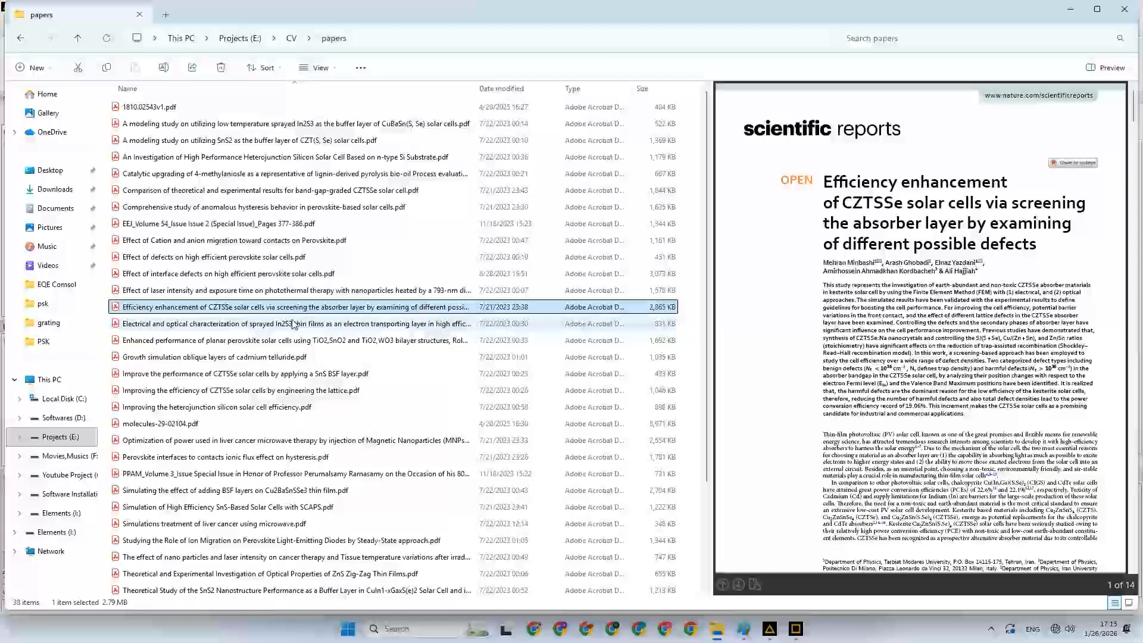
{"action": "left_click", "coordinate": [251, 241]}
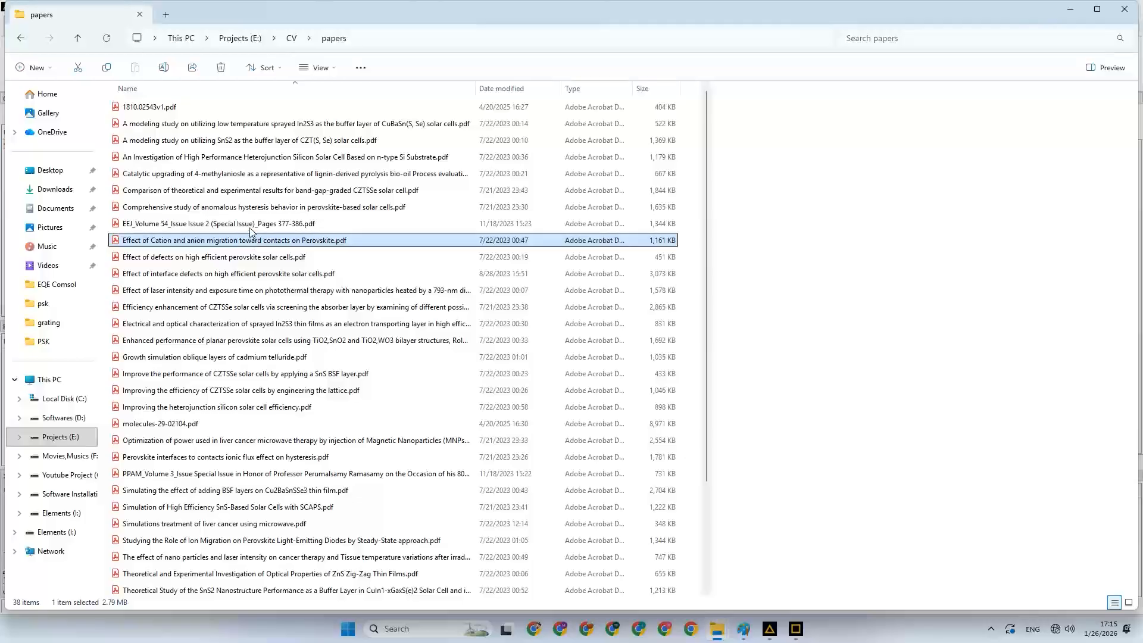
Open the PDF on anomalous hysteresis behavior in perovskite-based solar cells full screen and find its electro-optical parameter table on page 4
{"action": "left_click", "coordinate": [258, 207]}
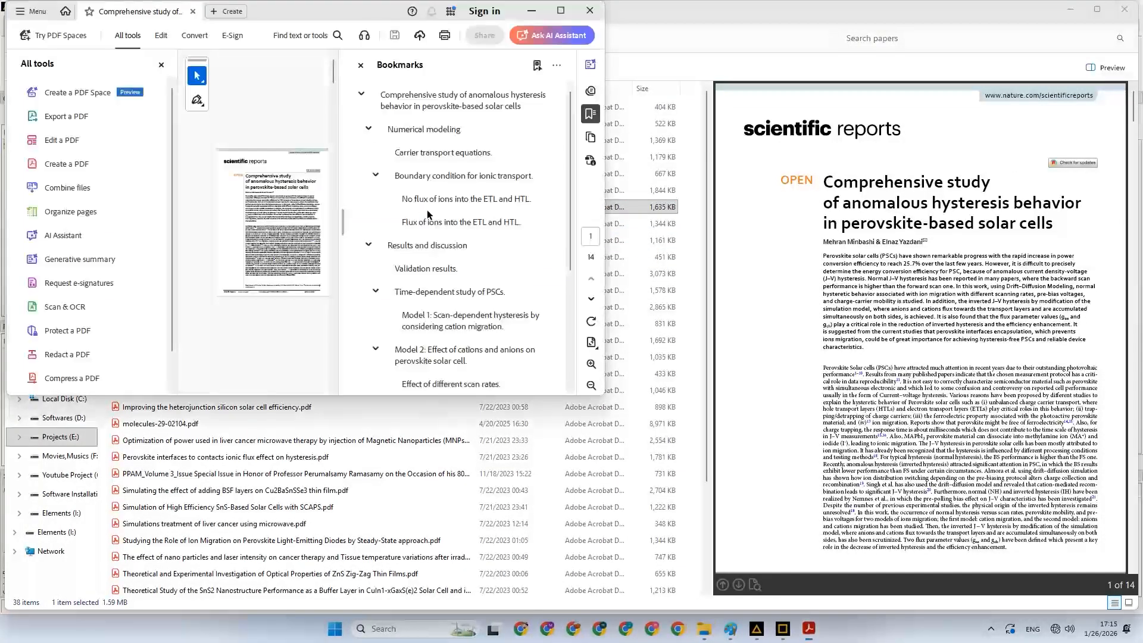
{"action": "left_click", "coordinate": [555, 16]}
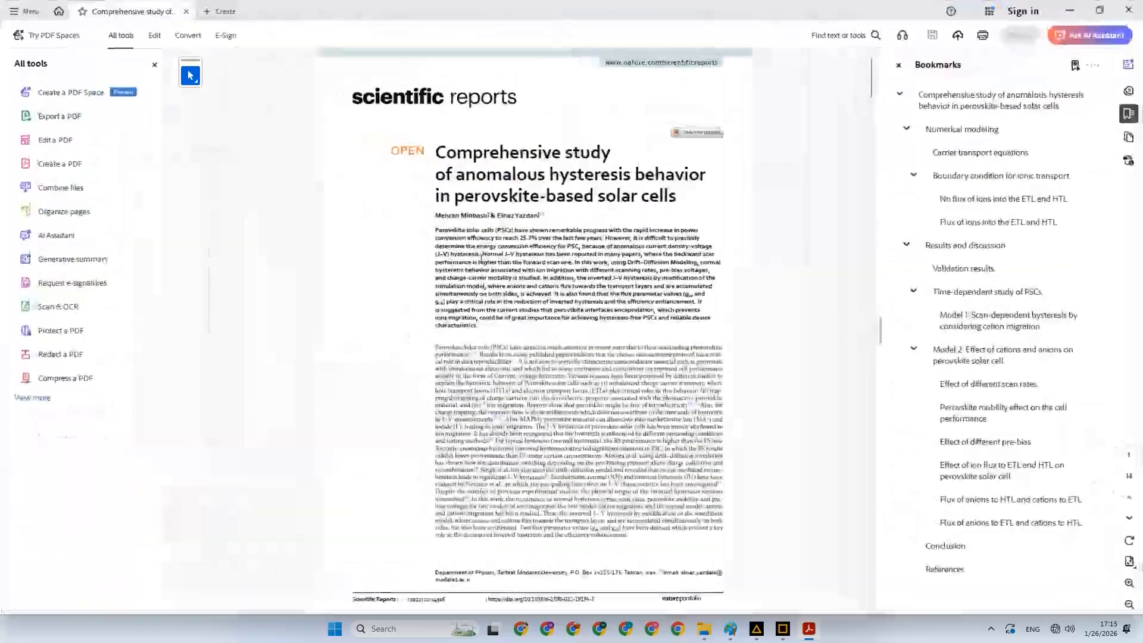
{"action": "scroll", "coordinate": [480, 256], "scroll_direction": "down", "scroll_amount": 15}
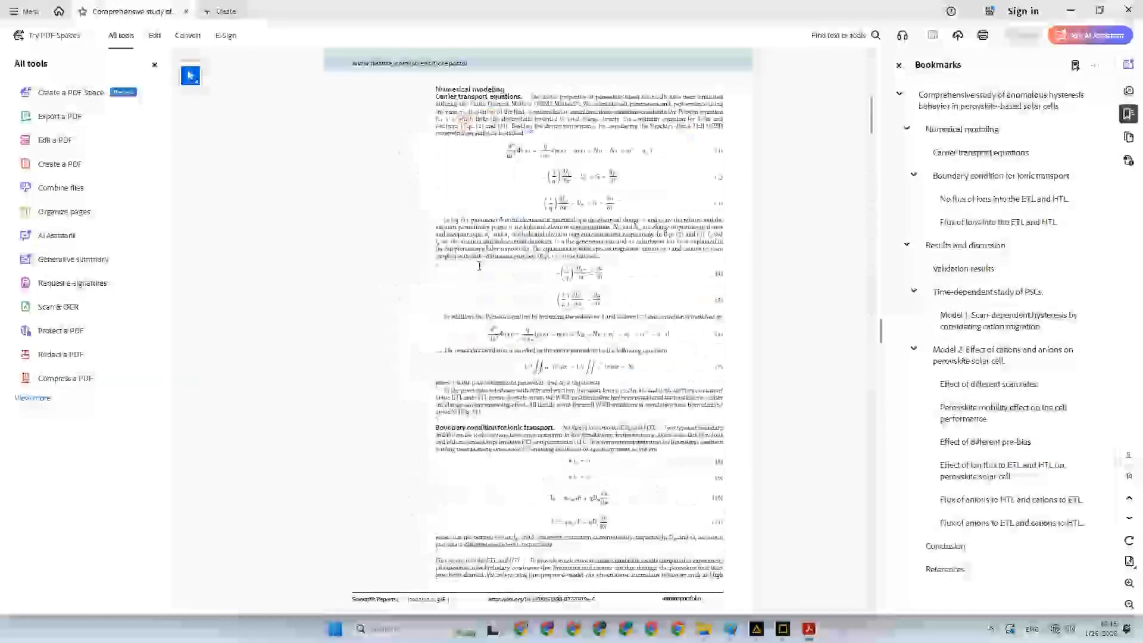
{"action": "scroll", "coordinate": [479, 266], "scroll_direction": "up", "scroll_amount": 1}
{"action": "scroll", "coordinate": [479, 266], "scroll_direction": "down", "scroll_amount": 2}
{"action": "scroll", "coordinate": [480, 266], "scroll_direction": "up", "scroll_amount": 1}
{"action": "scroll", "coordinate": [479, 266], "scroll_direction": "down", "scroll_amount": 1}
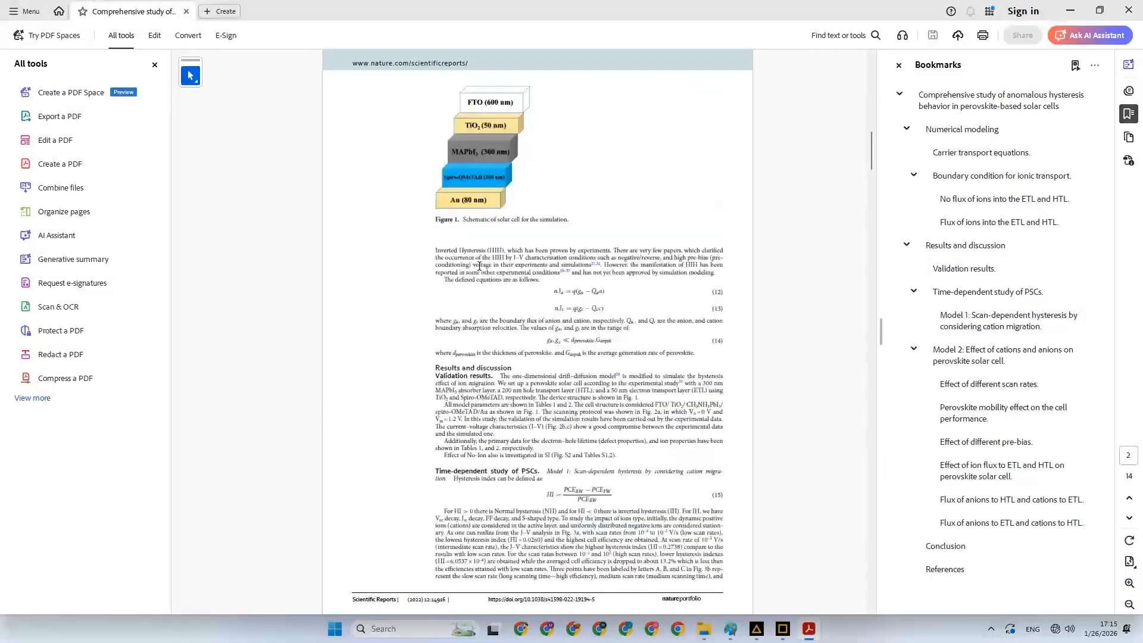
{"action": "scroll", "coordinate": [479, 267], "scroll_direction": "down", "scroll_amount": 2}
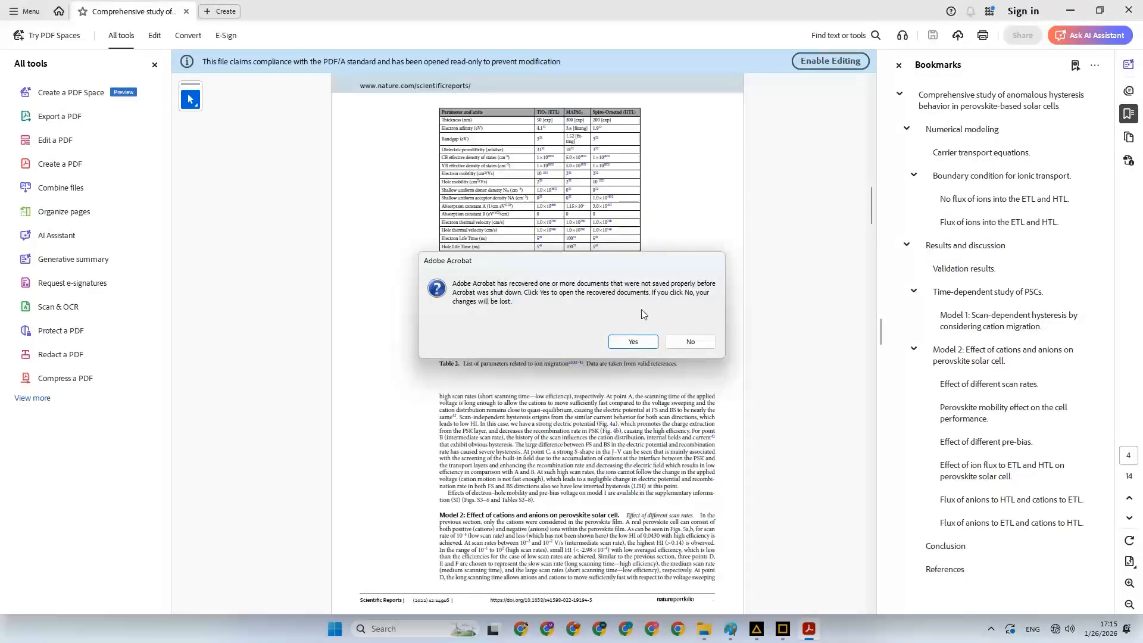
Decline opening the recovered documents, close both side panes and enlarge Table 1 for reading
{"action": "left_click", "coordinate": [690, 341]}
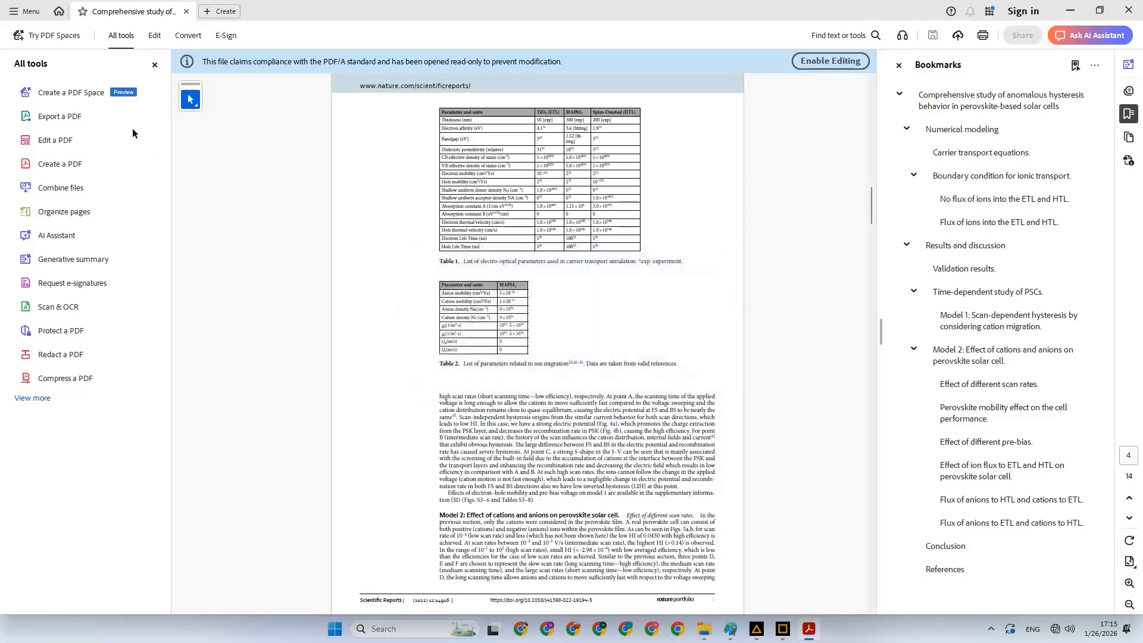
{"action": "left_click", "coordinate": [155, 64]}
{"action": "left_click", "coordinate": [900, 65]}
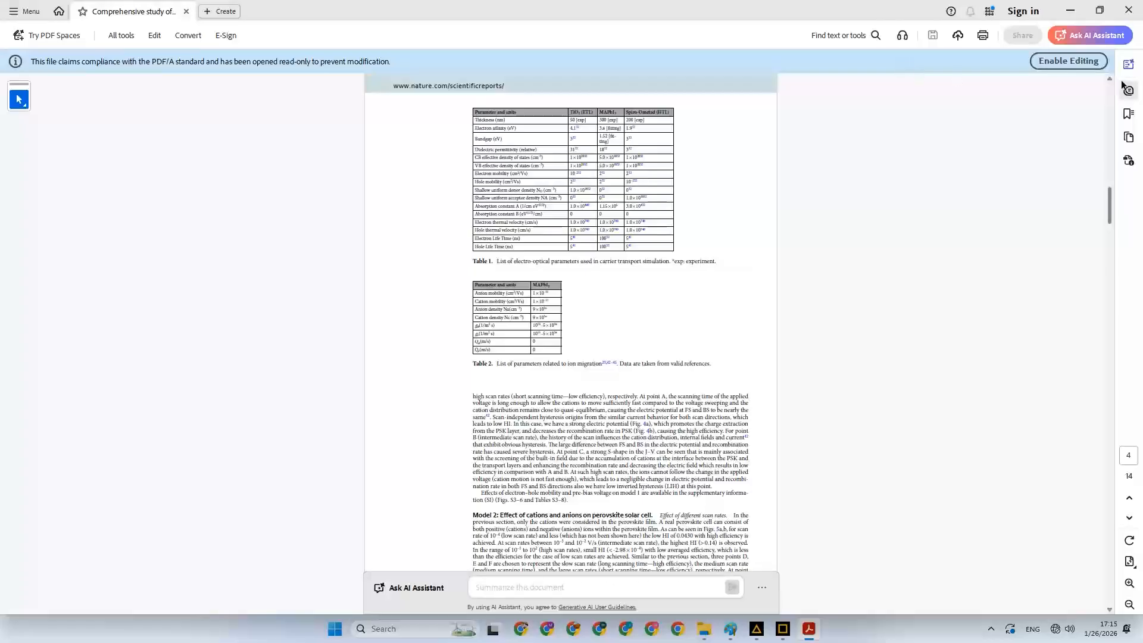
{"action": "scroll", "coordinate": [803, 213], "scroll_direction": "up", "scroll_amount": 1, "text": "ctrl"}
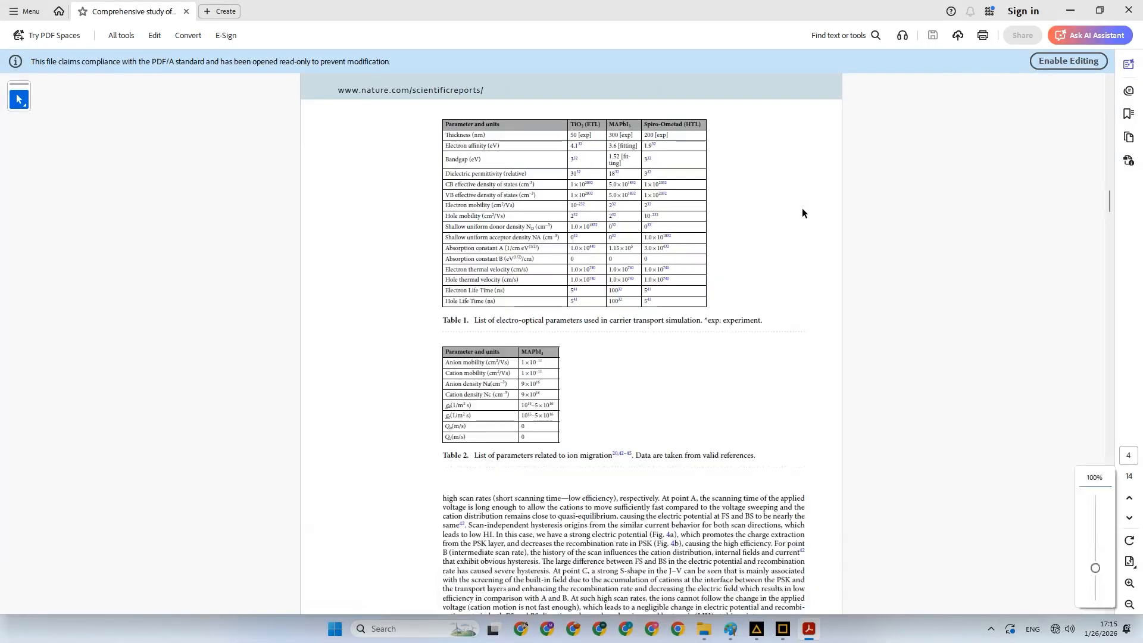
{"action": "scroll", "coordinate": [802, 213], "scroll_direction": "up", "scroll_amount": 2, "text": "ctrl"}
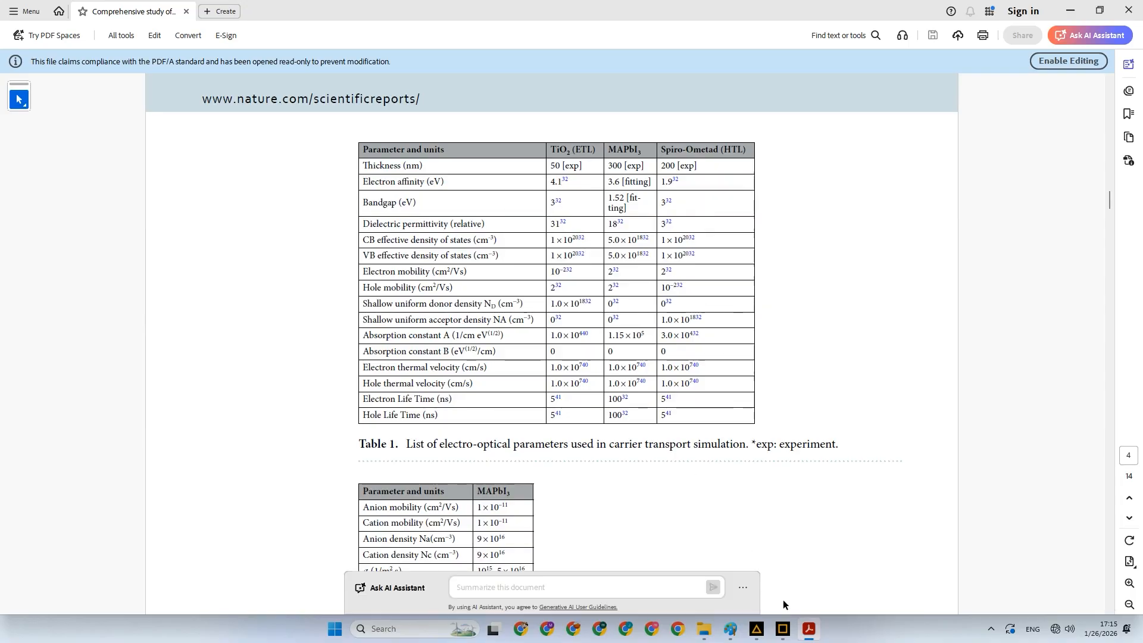
Switch to the Lumerical Finite Difference IDE and close it, saving the changes to PSK.fsp
{"action": "left_click", "coordinate": [783, 629]}
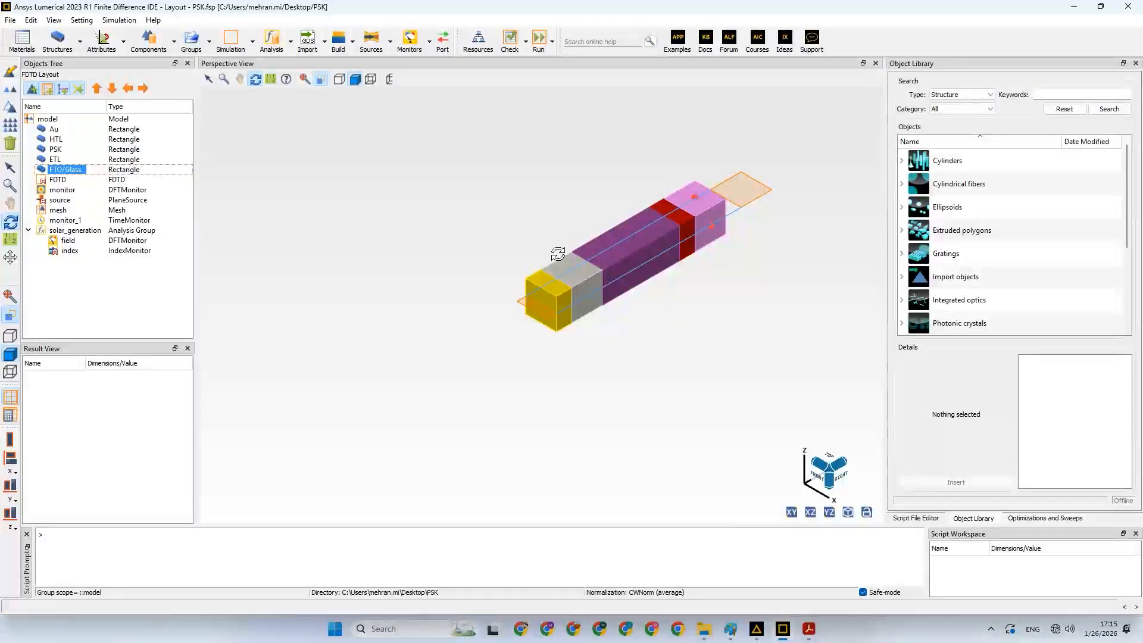
{"action": "left_click", "coordinate": [1129, 6]}
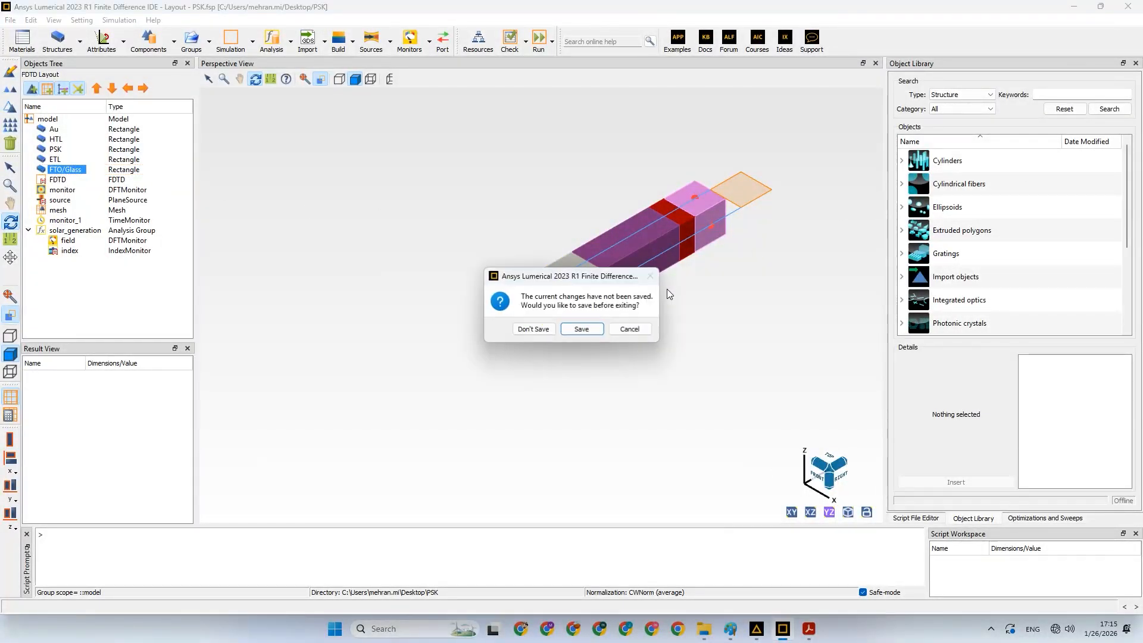
{"action": "left_click", "coordinate": [581, 330]}
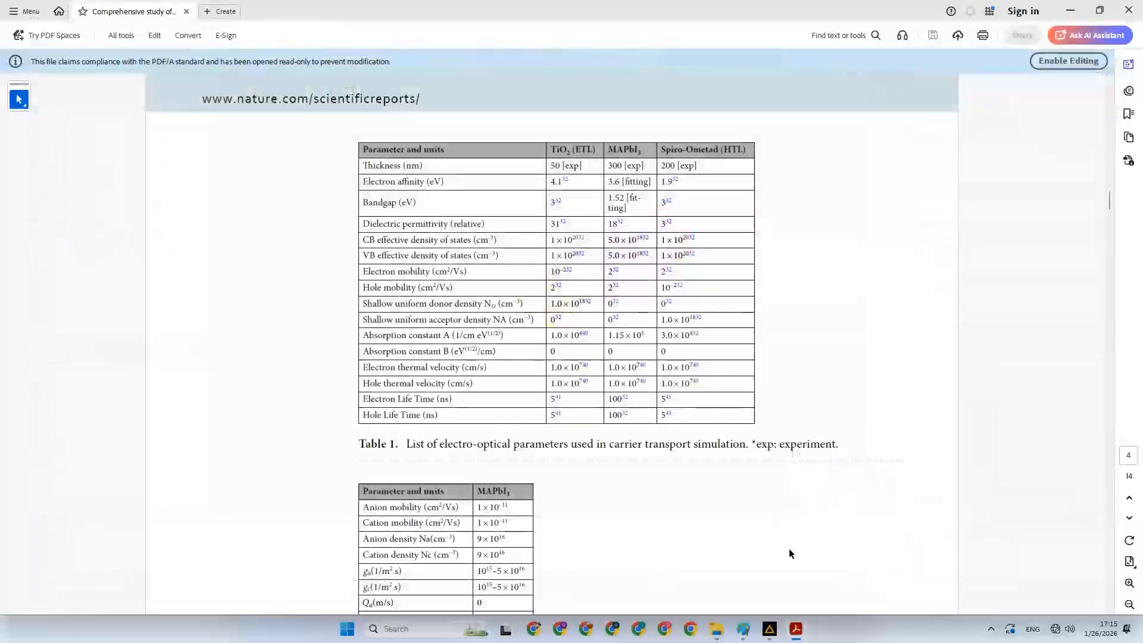
Return to the Lumerical Finite Element IDE, consult the paper's TiO2 parameters and set the TiO2 work function to 4.1 eV
{"action": "left_click", "coordinate": [767, 623]}
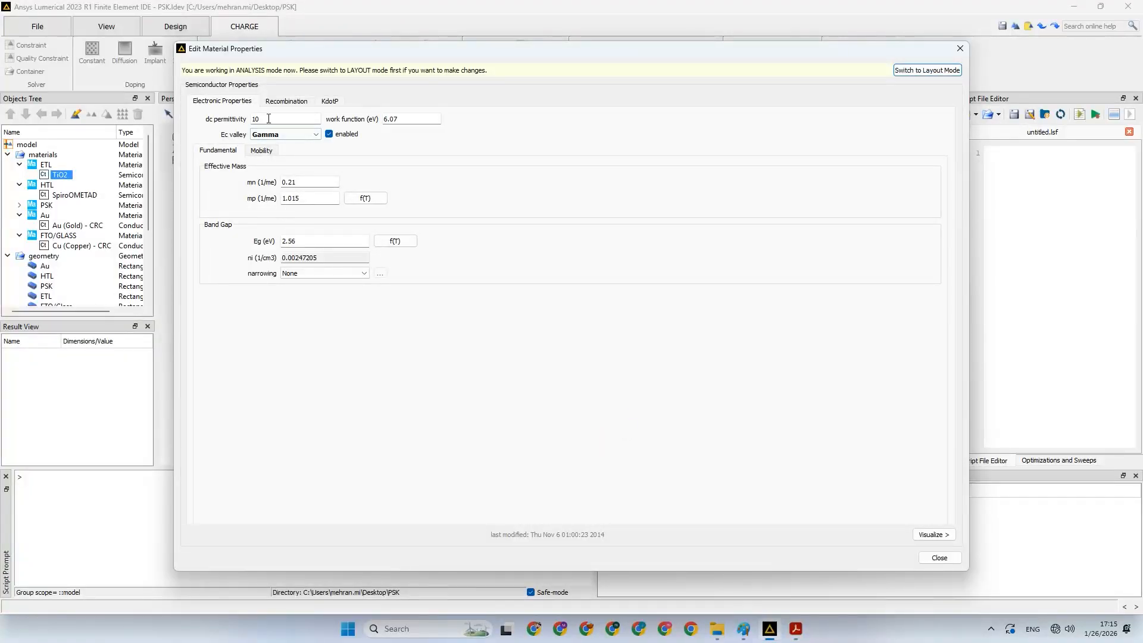
{"action": "left_click", "coordinate": [794, 632]}
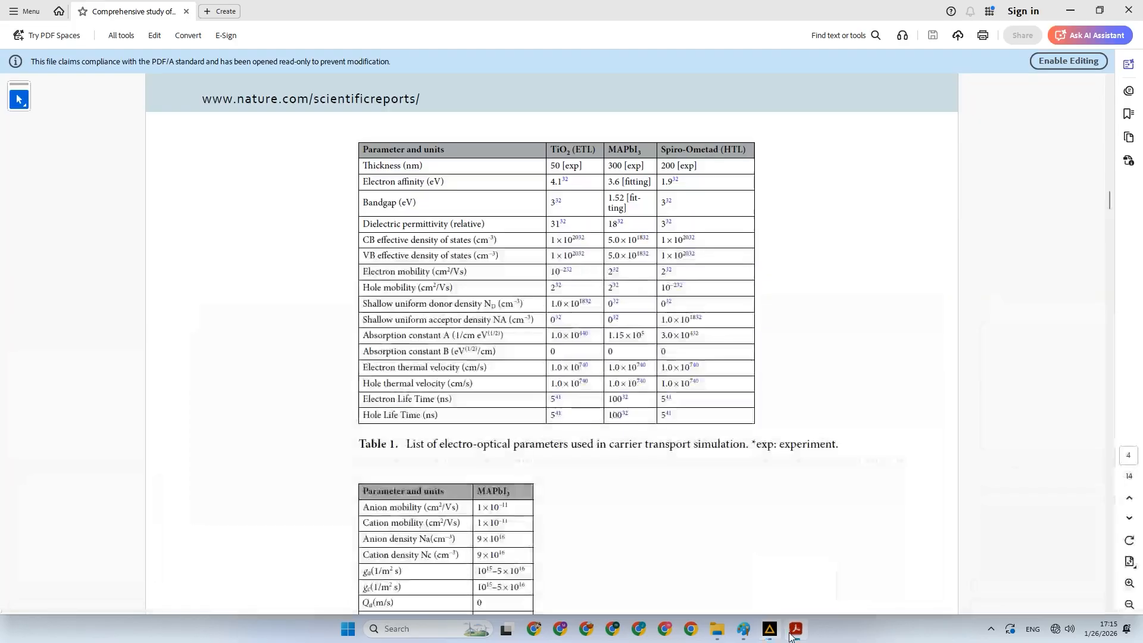
{"action": "left_click", "coordinate": [793, 632]}
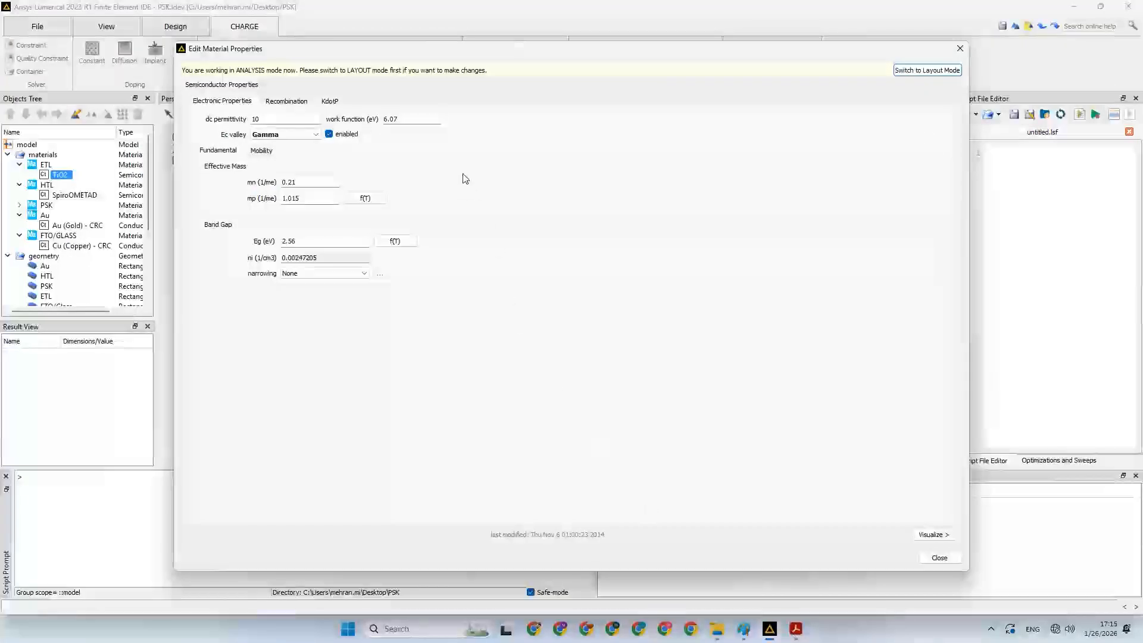
{"action": "left_click_drag", "start_coordinate": [411, 118], "coordinate": [353, 120]}
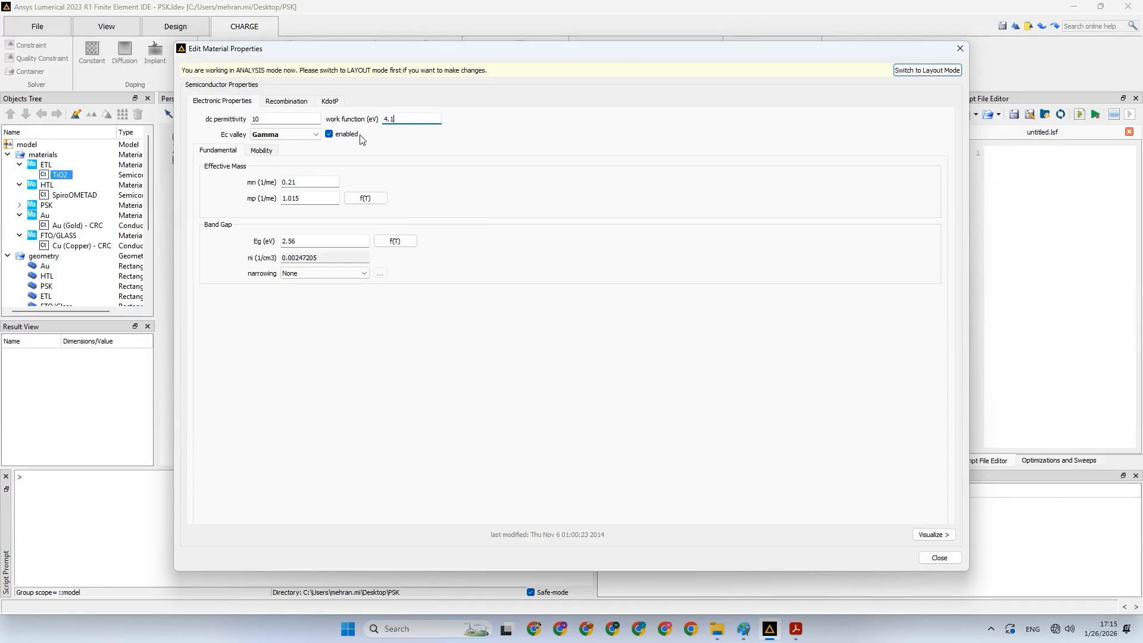
Select the TiO2 band gap value for editing and switch the project from analysis to layout mode
{"action": "left_click", "coordinate": [313, 186]}
{"action": "left_click", "coordinate": [303, 241]}
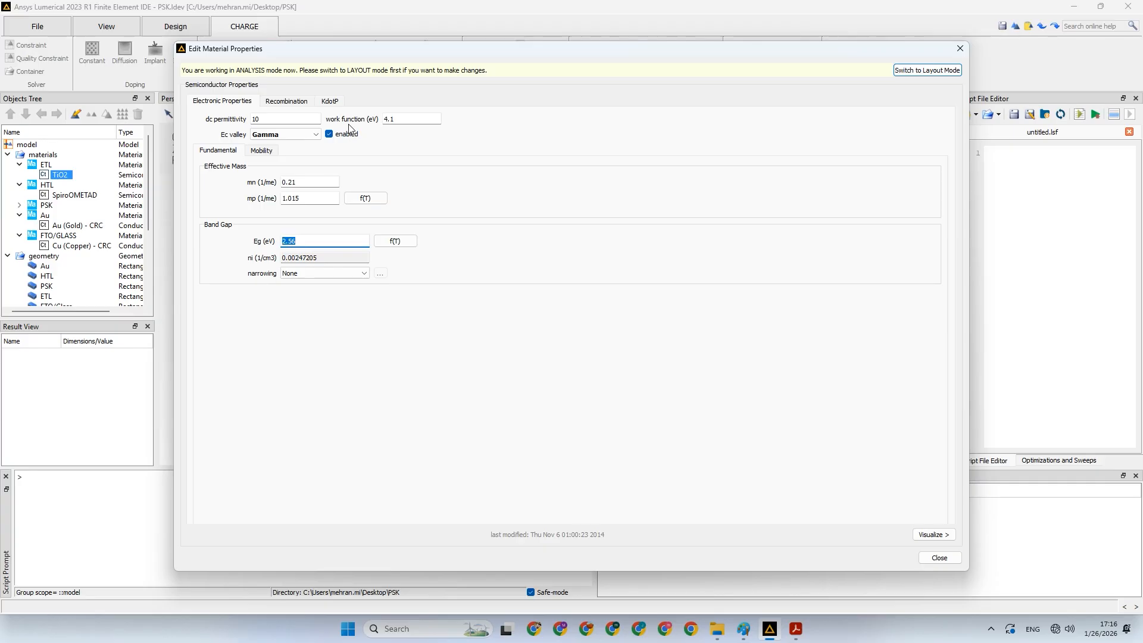
{"action": "left_click", "coordinate": [913, 74]}
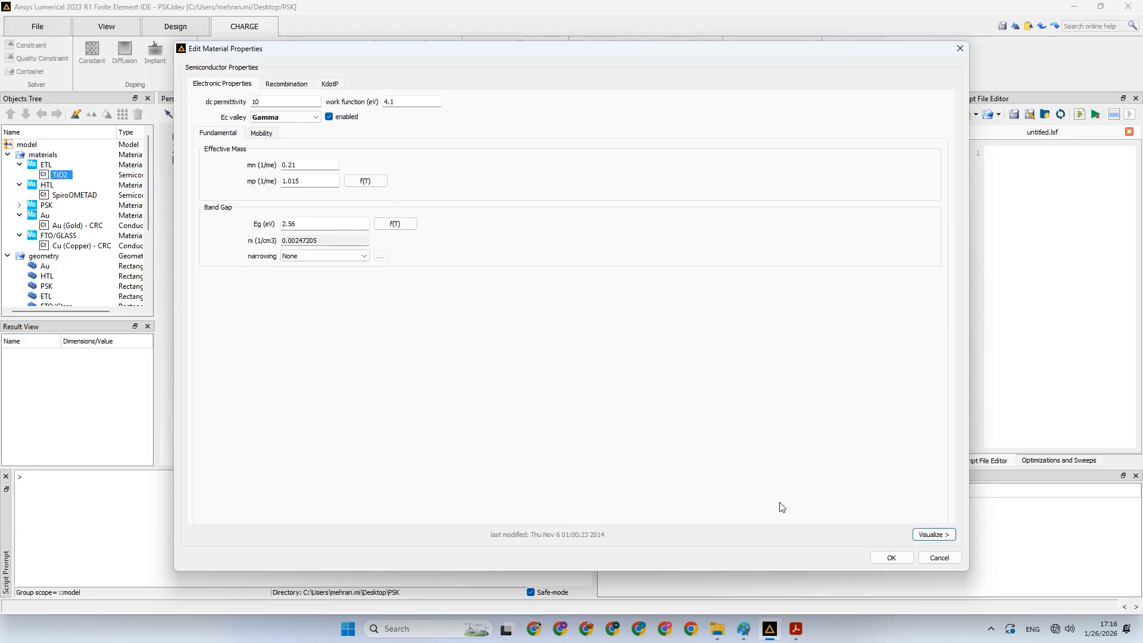
Consult the TiO2 column of the paper's Table 1 and set the TiO2 band gap to 3 eV
{"action": "left_click", "coordinate": [796, 630]}
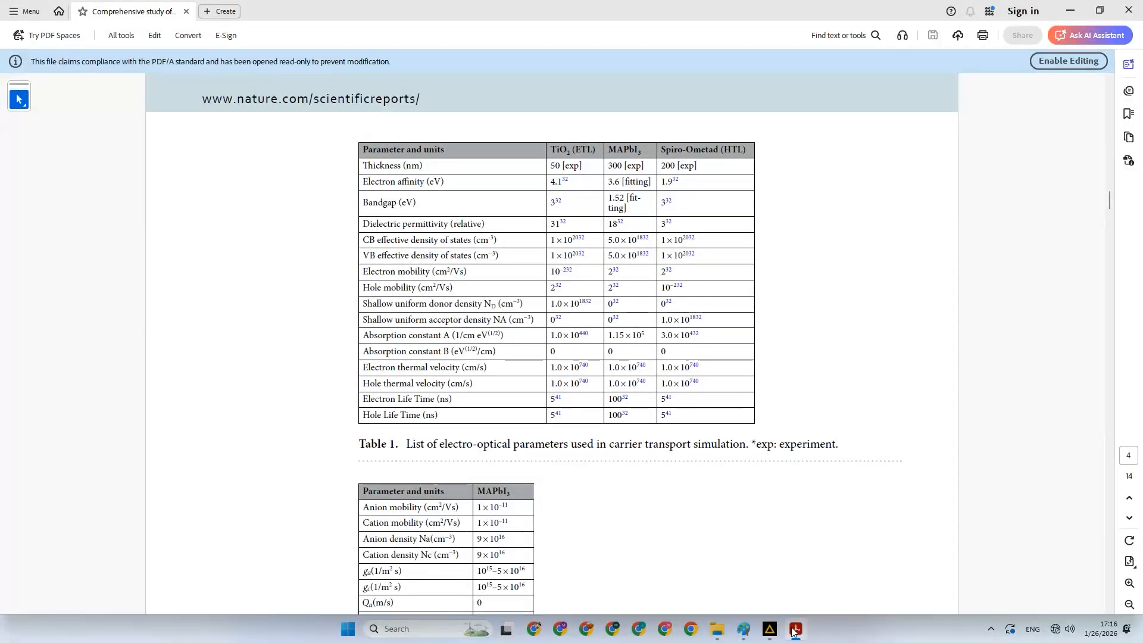
{"action": "left_click", "coordinate": [795, 630]}
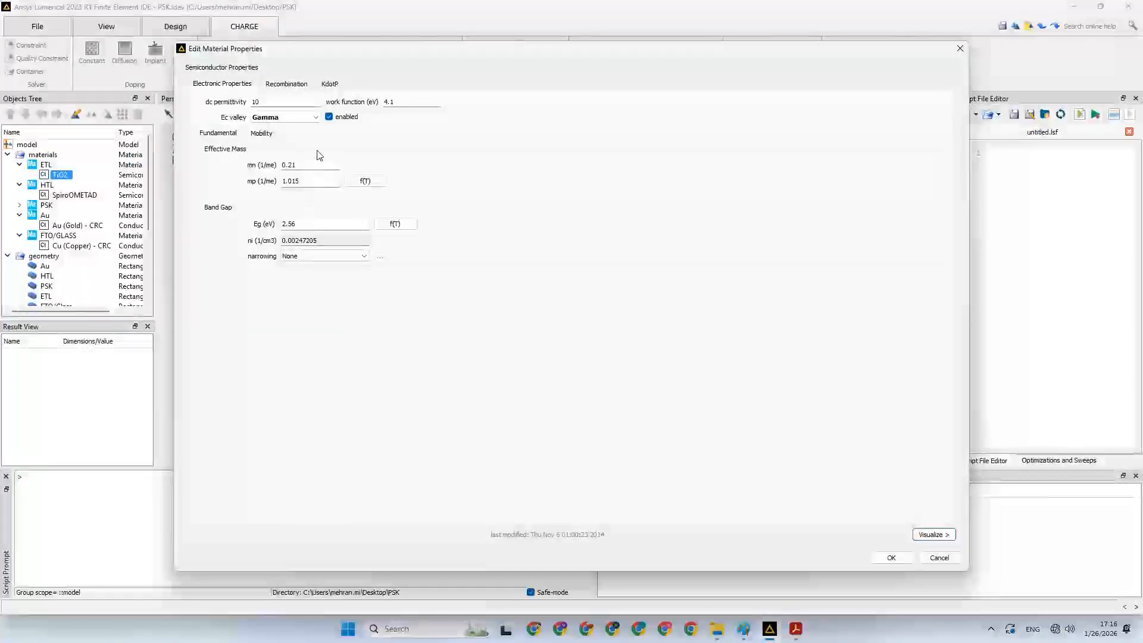
{"action": "left_click_drag", "start_coordinate": [296, 224], "coordinate": [251, 232]}
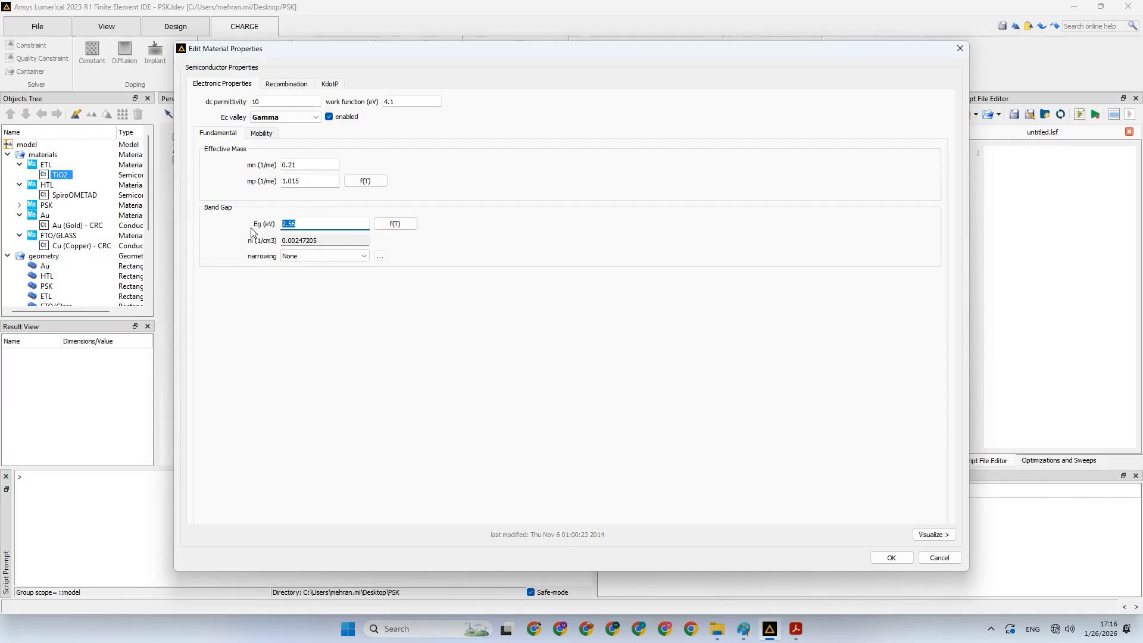
{"action": "type", "text": "3"}
Set the TiO2 lattice mobilities from the paper's table: 1E-2 cm2/V-s for electrons and 2 cm2/V-s for holes
{"action": "left_click", "coordinate": [269, 133]}
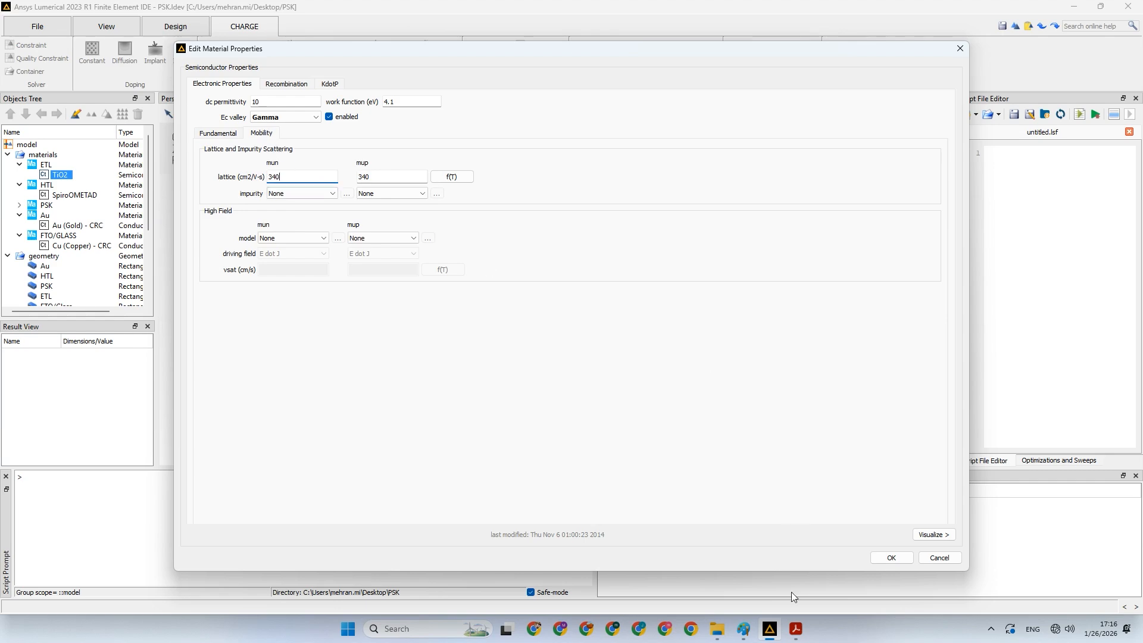
{"action": "left_click", "coordinate": [796, 629]}
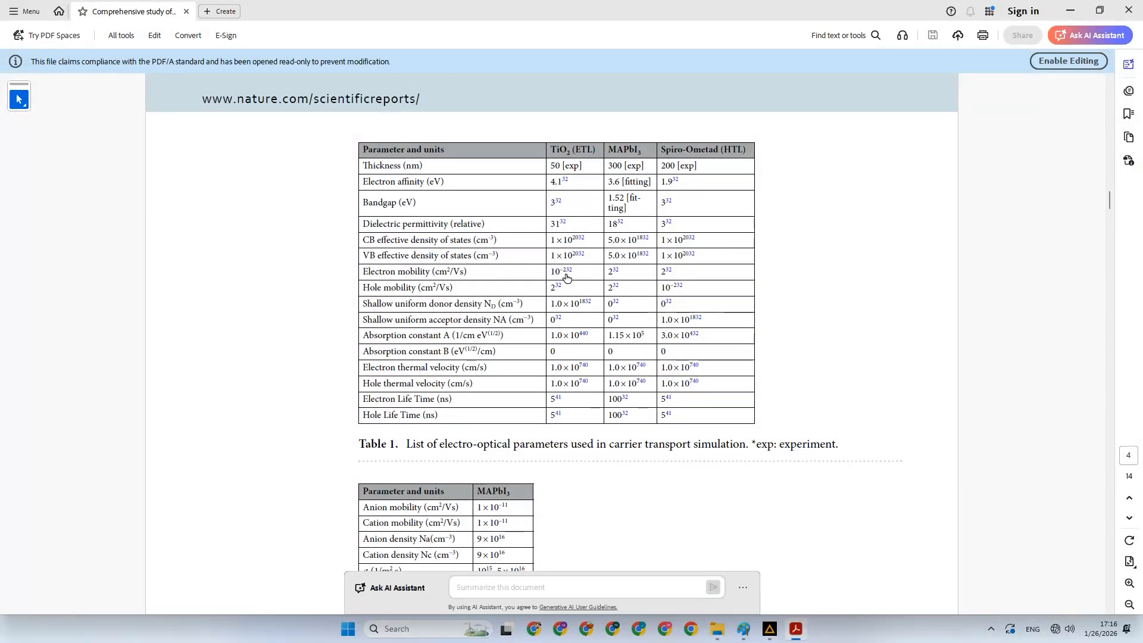
{"action": "left_click", "coordinate": [794, 629]}
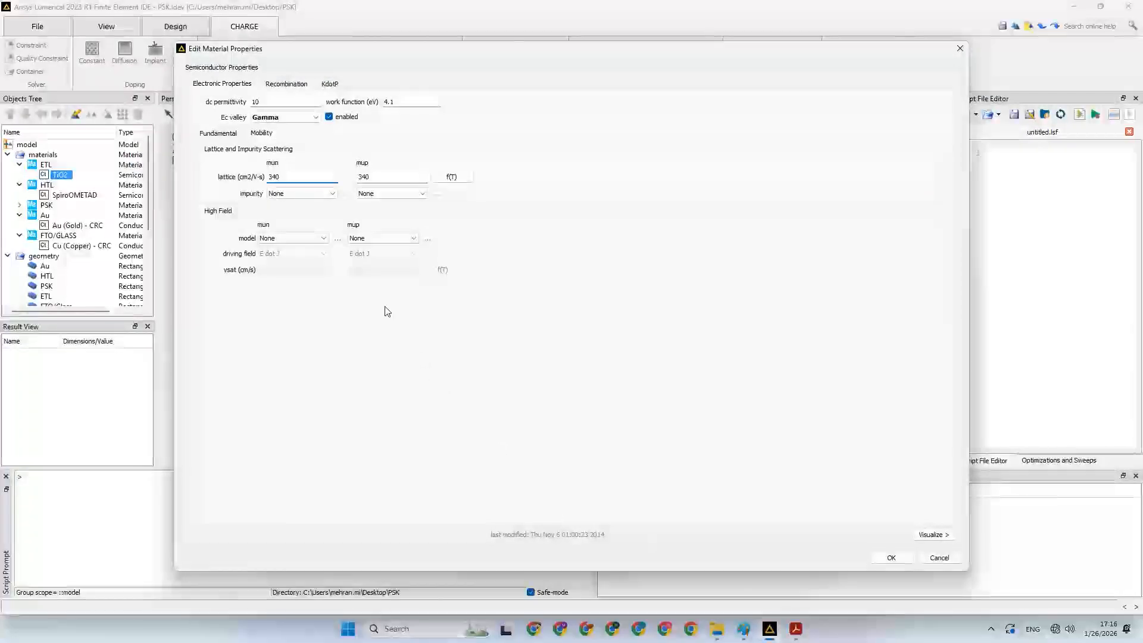
{"action": "left_click_drag", "start_coordinate": [292, 177], "coordinate": [266, 179]}
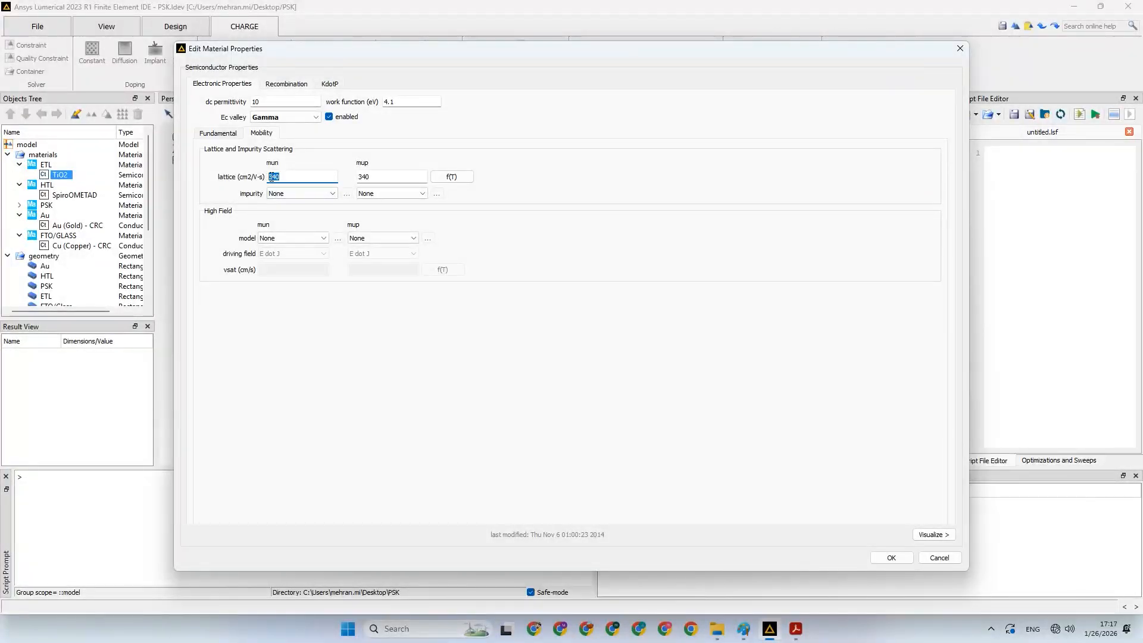
{"action": "type", "text": "1E-2"}
{"action": "double_click", "coordinate": [361, 178]}
{"action": "type", "text": "2"}
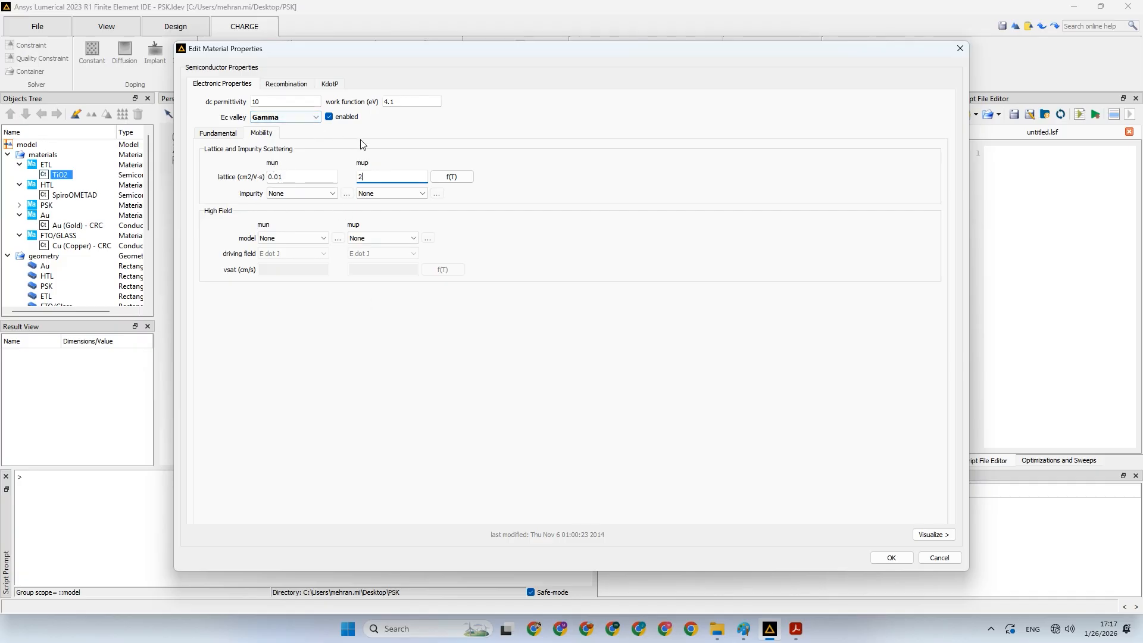
{"action": "left_click", "coordinate": [228, 133]}
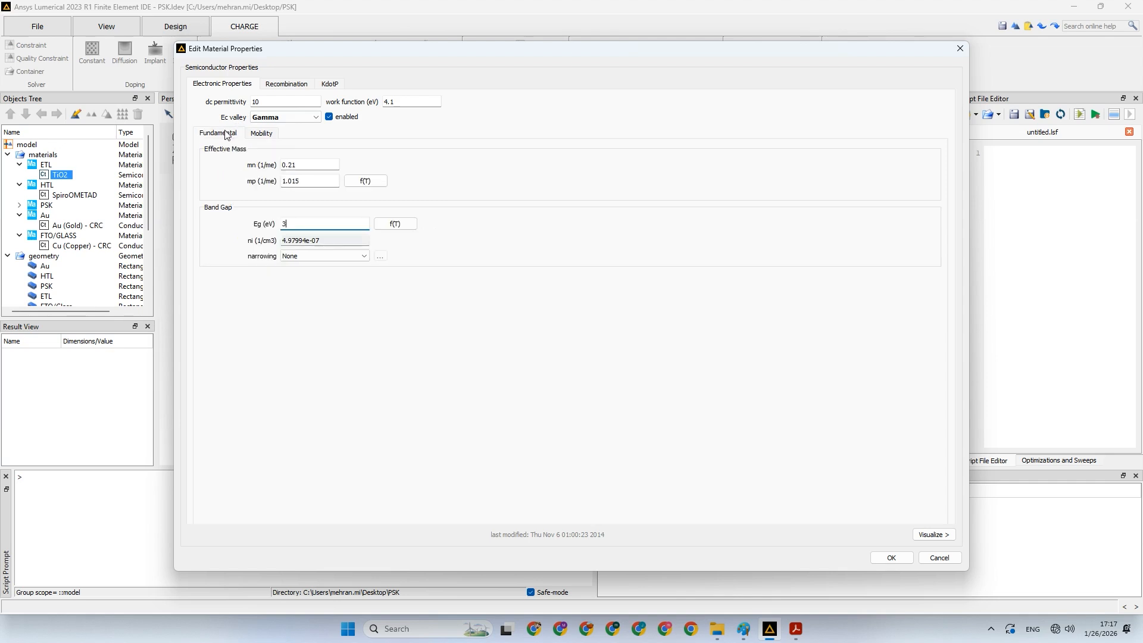
{"action": "left_click", "coordinate": [256, 136]}
Disable the trap-assisted, radiative and Auger recombination models of TiO2 and apply the material changes
{"action": "left_click", "coordinate": [276, 86]}
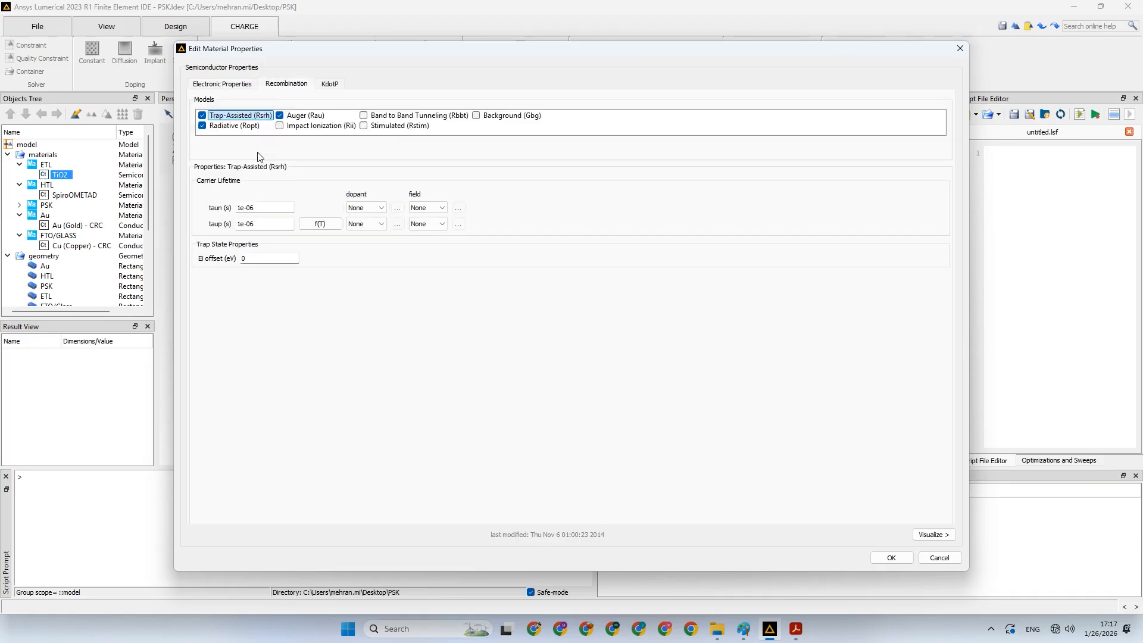
{"action": "left_click", "coordinate": [202, 116]}
{"action": "left_click", "coordinate": [206, 127]}
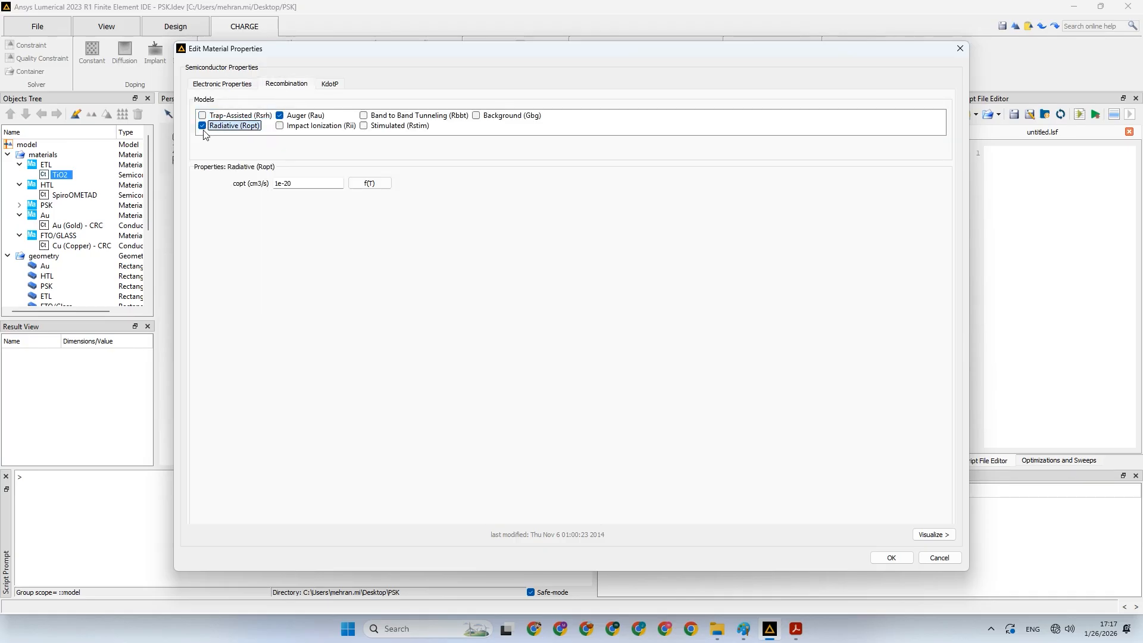
{"action": "left_click", "coordinate": [280, 115]}
{"action": "left_click", "coordinate": [212, 127]}
{"action": "left_click", "coordinate": [203, 125]}
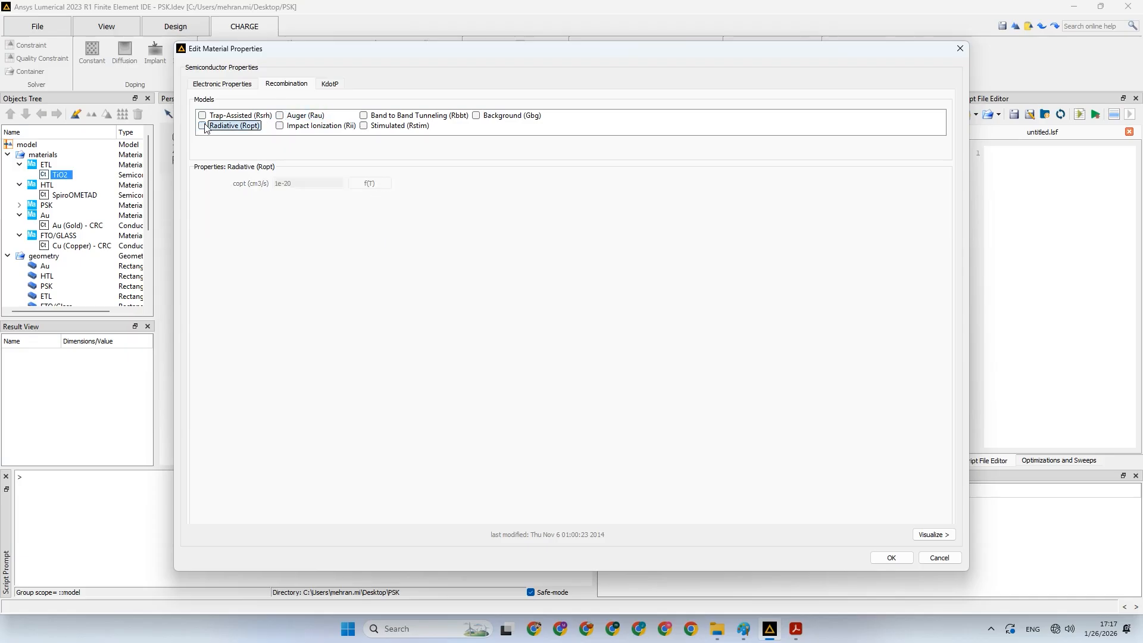
{"action": "left_click", "coordinate": [232, 88]}
{"action": "left_click", "coordinate": [361, 181]}
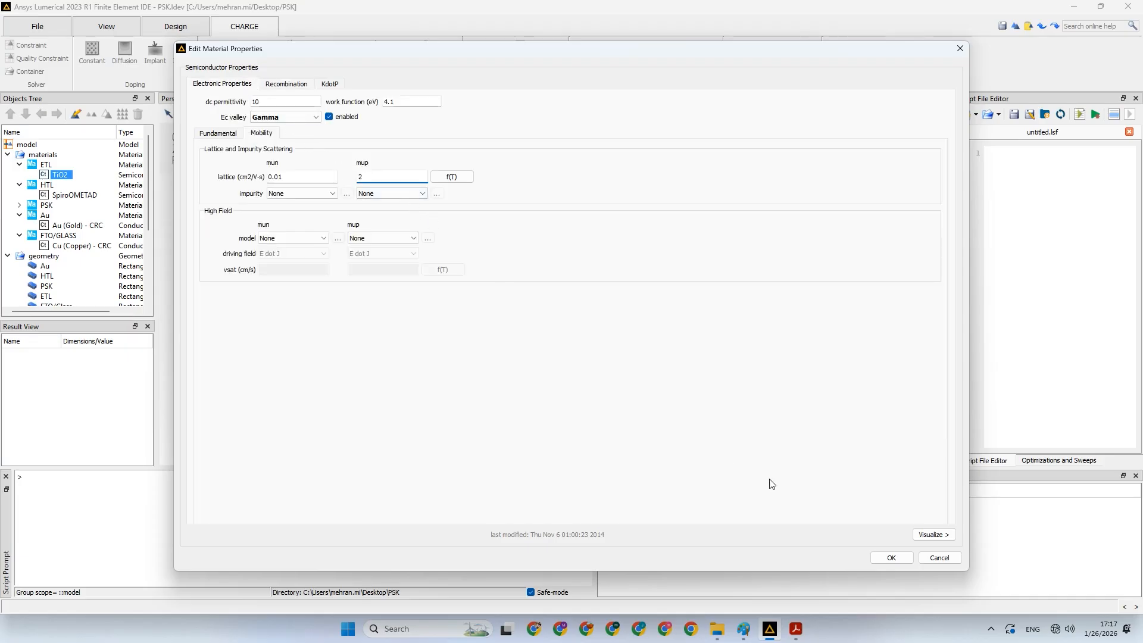
{"action": "left_click", "coordinate": [891, 556]}
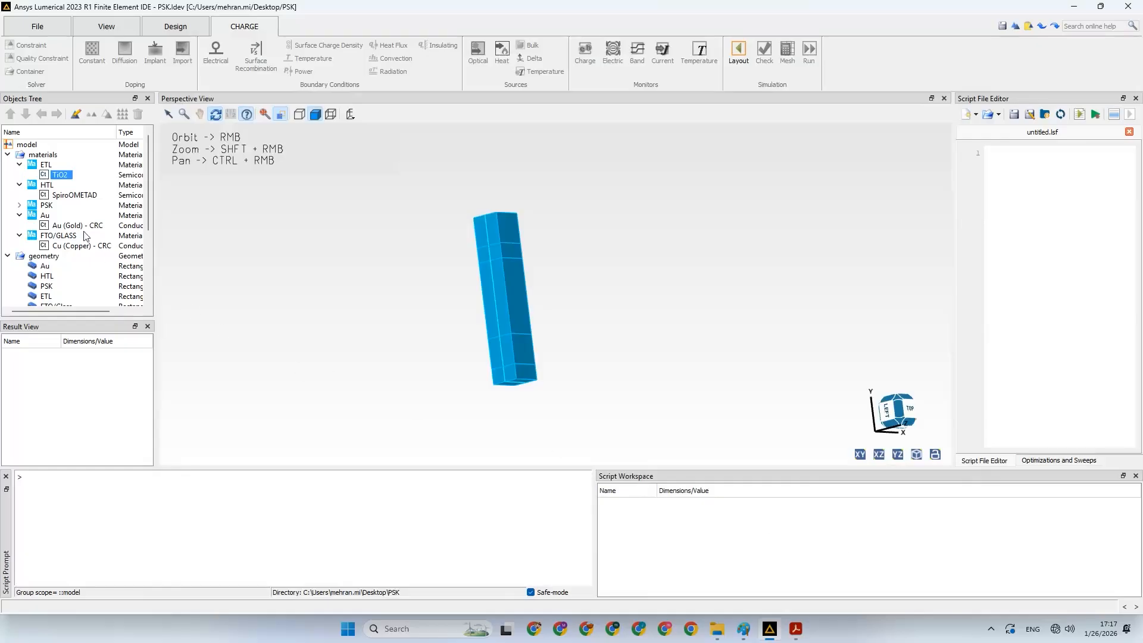
Edit the SpiroOMETAD material using the paper's table, setting its band gap to 3 eV and work function to 1.9 eV
{"action": "left_click", "coordinate": [65, 197]}
{"action": "right_click", "coordinate": [70, 198]}
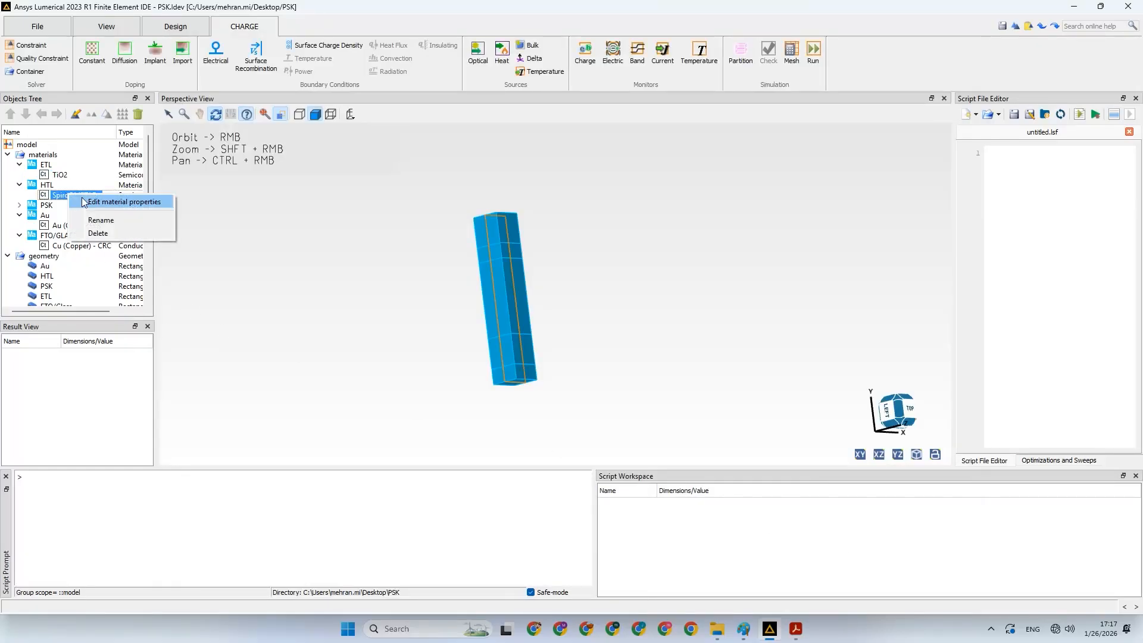
{"action": "left_click", "coordinate": [101, 220]}
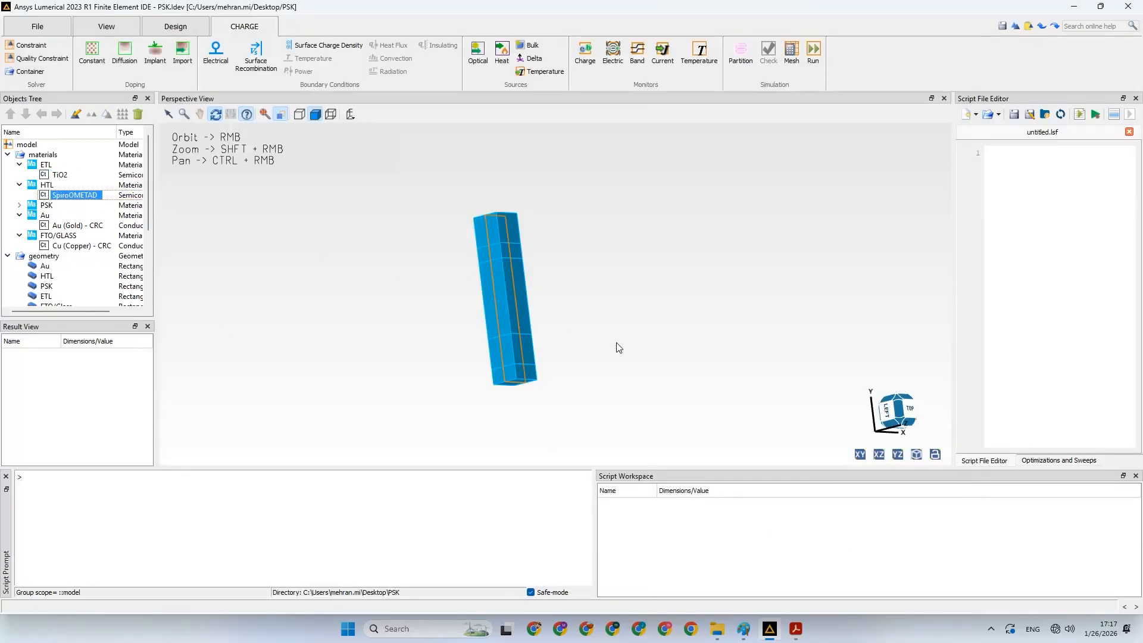
{"action": "left_click", "coordinate": [796, 629]}
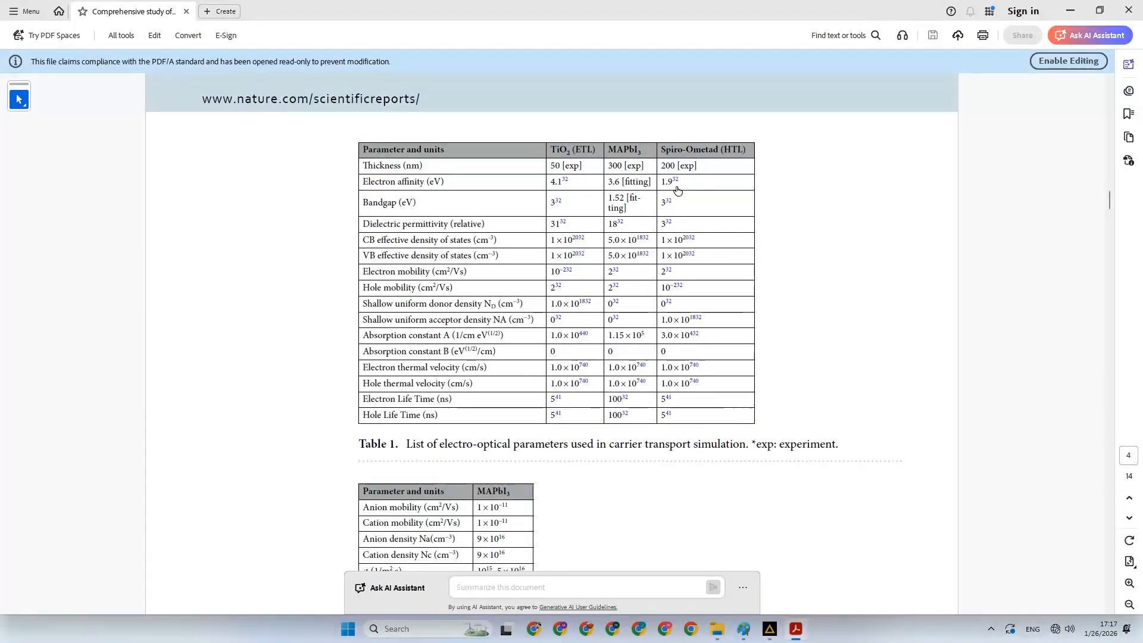
{"action": "left_click", "coordinate": [770, 629]}
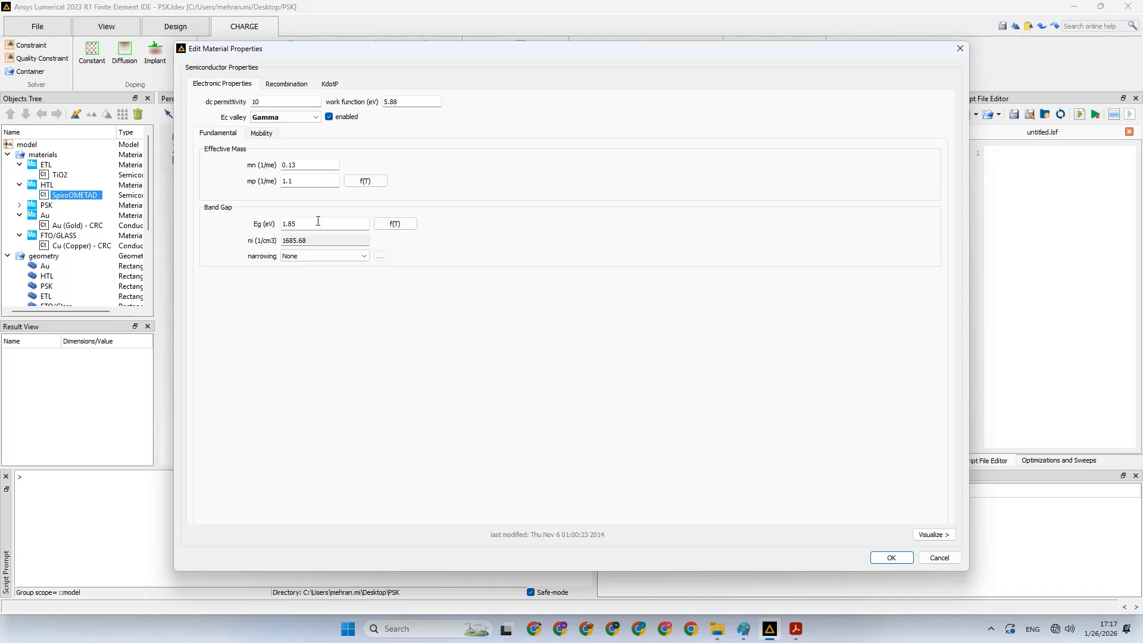
{"action": "type", "text": "3"}
{"action": "left_click", "coordinate": [400, 102]}
{"action": "left_click", "coordinate": [312, 180]}
Set the SpiroOMETAD lattice mobilities from the paper's table: 2 cm2/V-s for electrons and 0.01 cm2/V-s for holes
{"action": "left_click", "coordinate": [261, 134]}
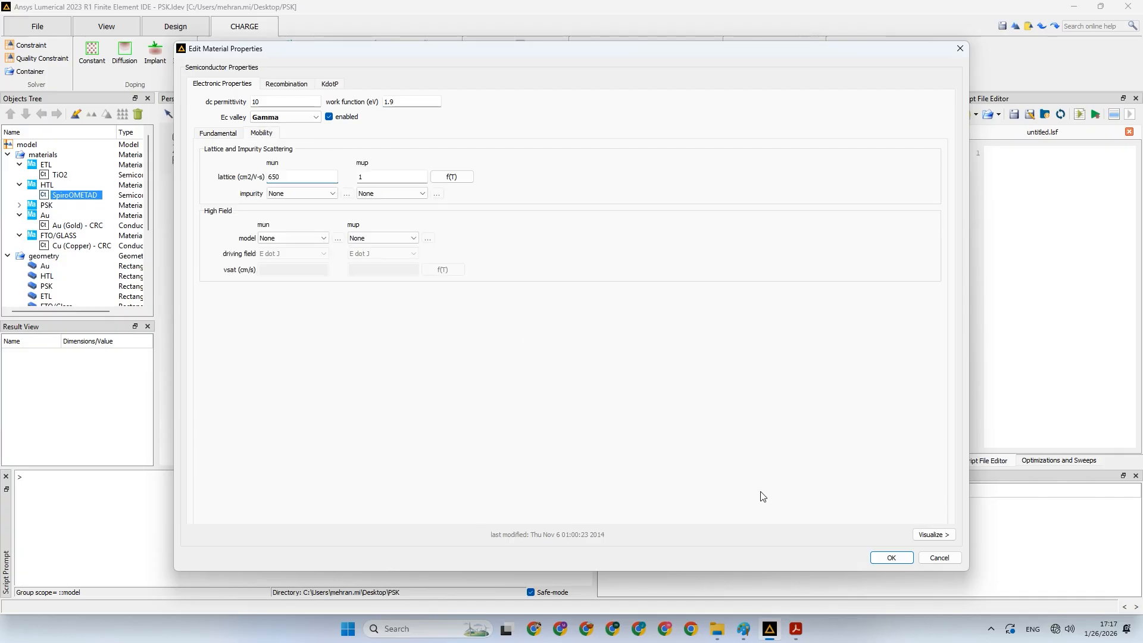
{"action": "left_click", "coordinate": [796, 631]}
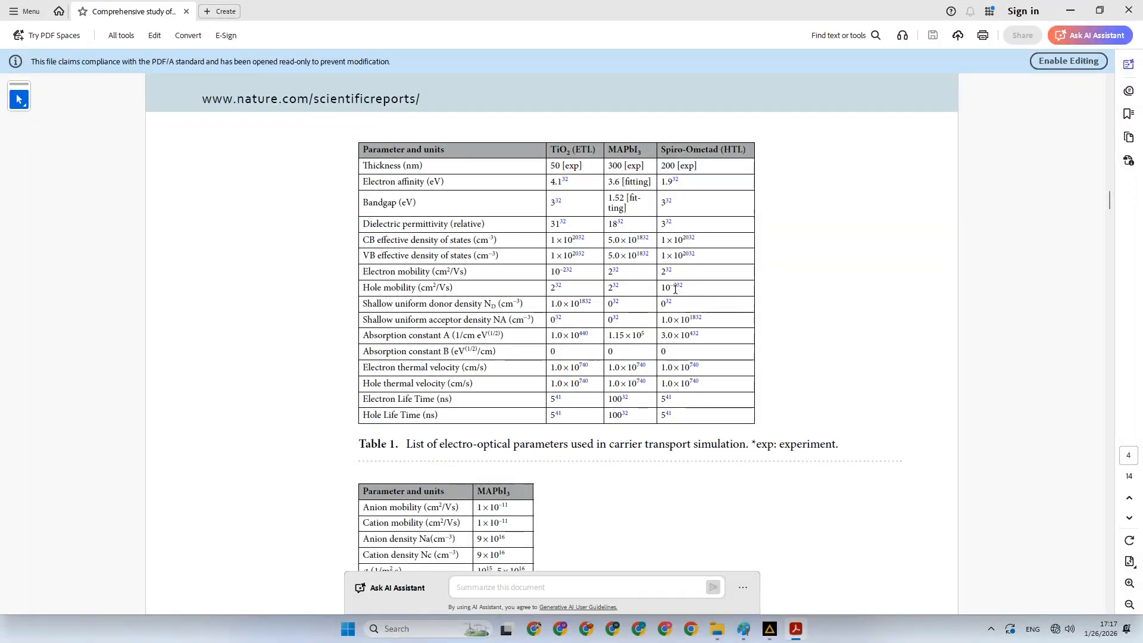
{"action": "mouse_move", "coordinate": [774, 631]}
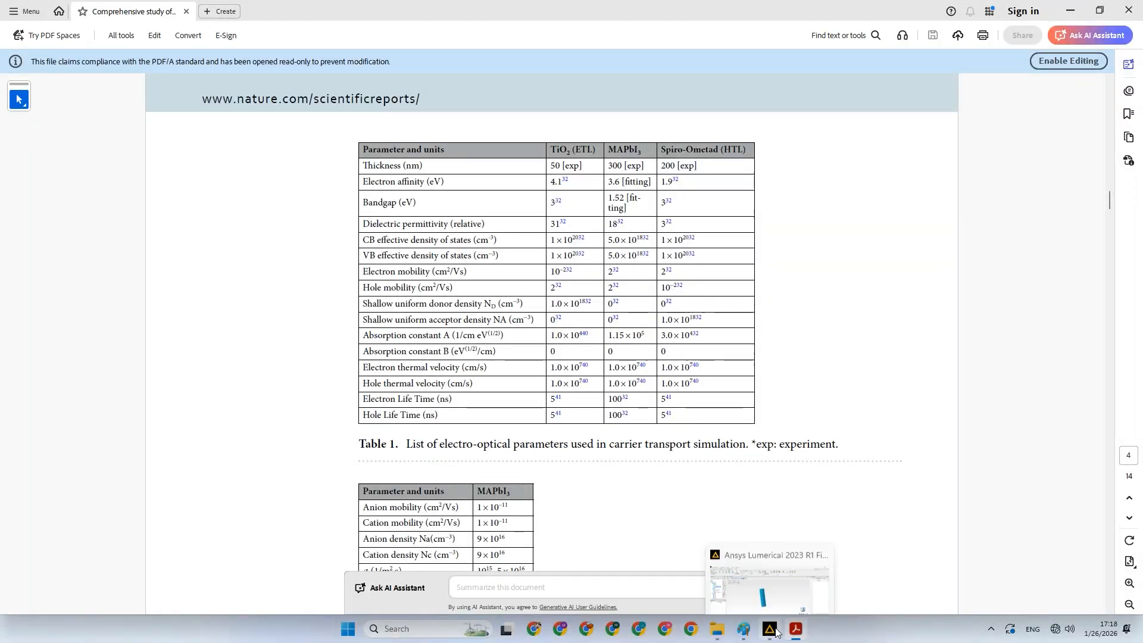
{"action": "left_click", "coordinate": [743, 587]}
{"action": "left_click", "coordinate": [301, 179]}
{"action": "left_click_drag", "start_coordinate": [301, 178], "coordinate": [266, 177]}
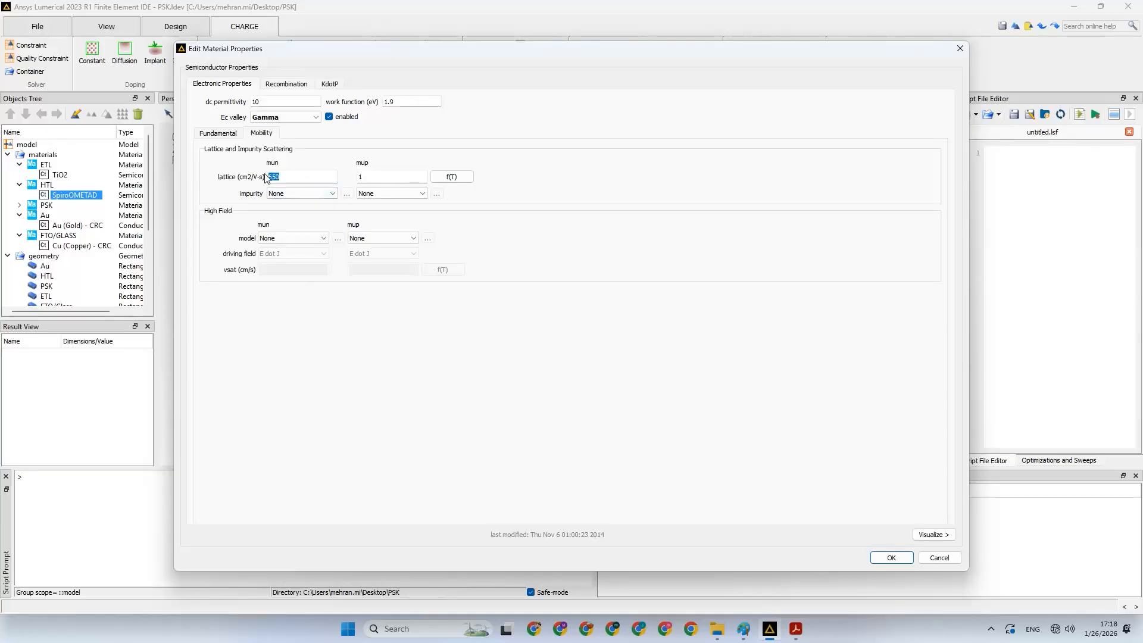
{"action": "type", "text": "2"}
{"action": "left_click", "coordinate": [369, 178]}
{"action": "type", "text": "E-2"}
{"action": "left_click", "coordinate": [291, 174]}
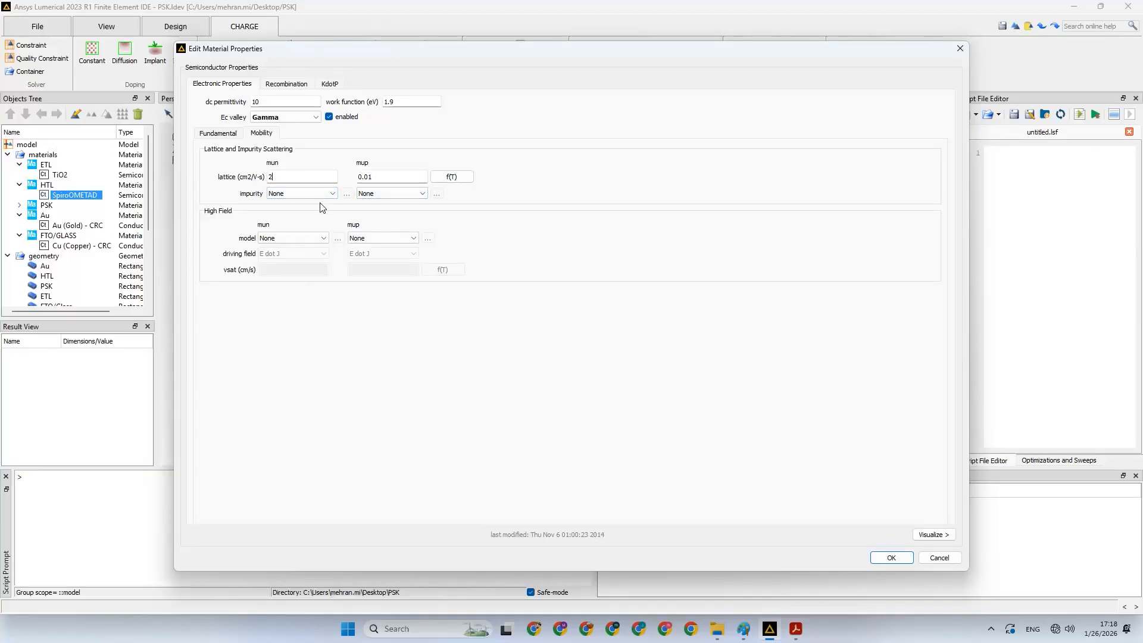
Disable the trap-assisted, radiative and Auger recombination models of SpiroOMETAD and apply the material changes
{"action": "left_click", "coordinate": [302, 87]}
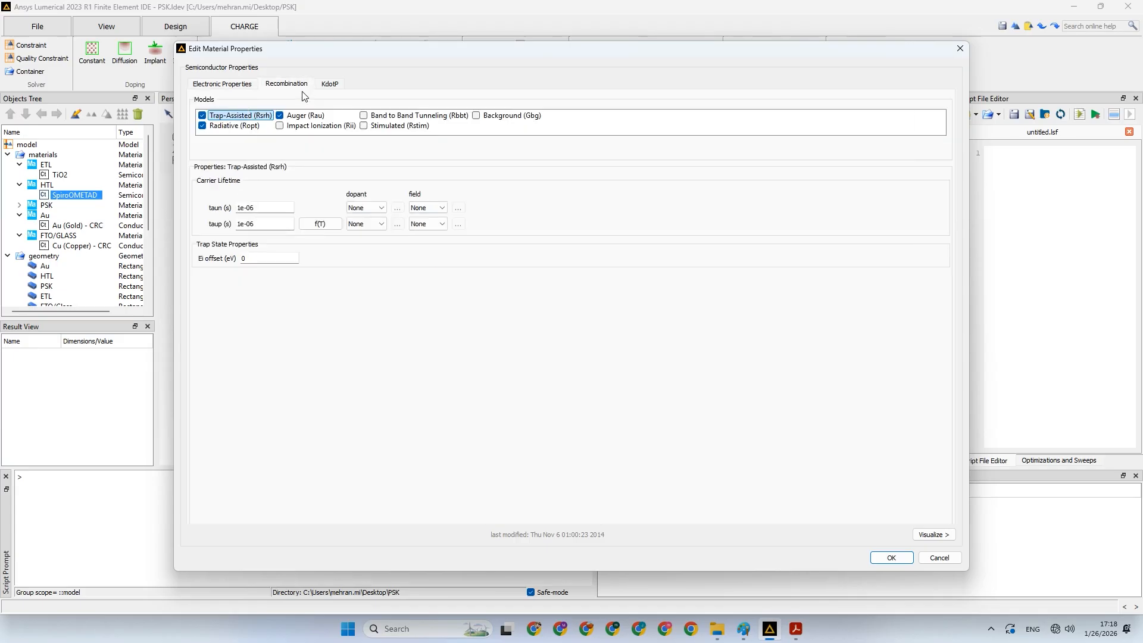
{"action": "left_click", "coordinate": [203, 115]}
{"action": "left_click", "coordinate": [202, 126]}
{"action": "left_click", "coordinate": [279, 115]}
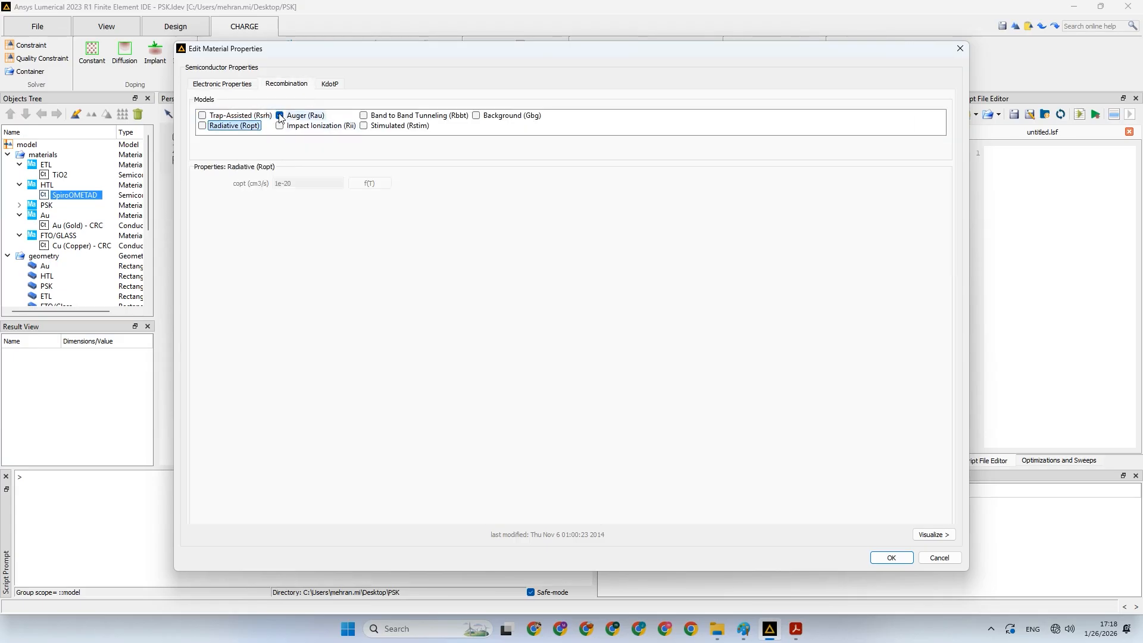
{"action": "left_click", "coordinate": [247, 87]}
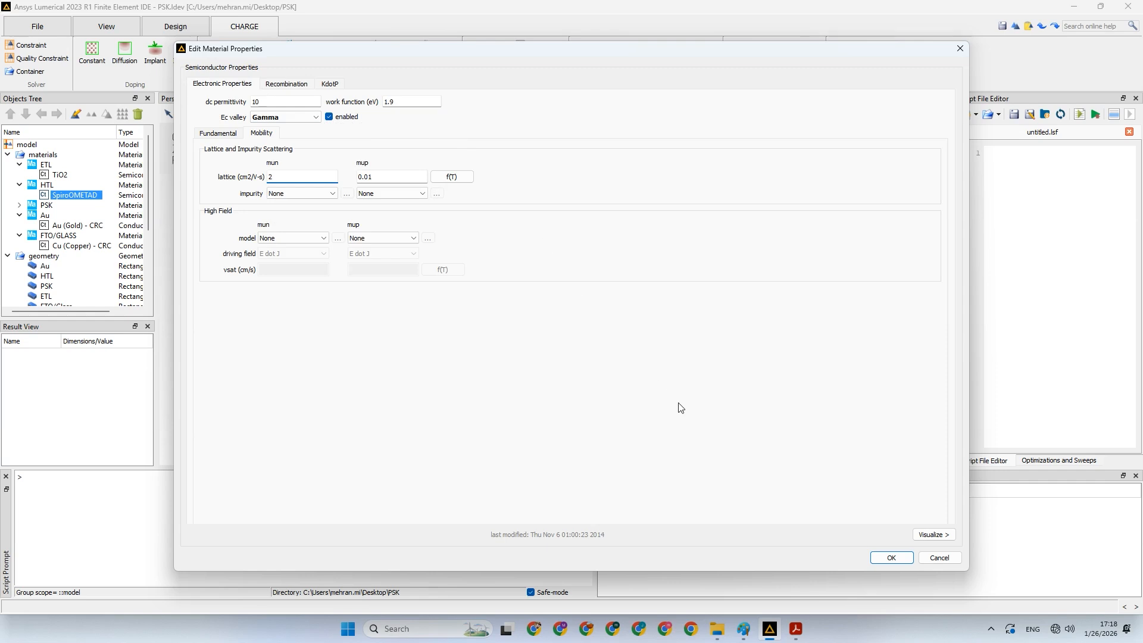
{"action": "left_click", "coordinate": [892, 557]}
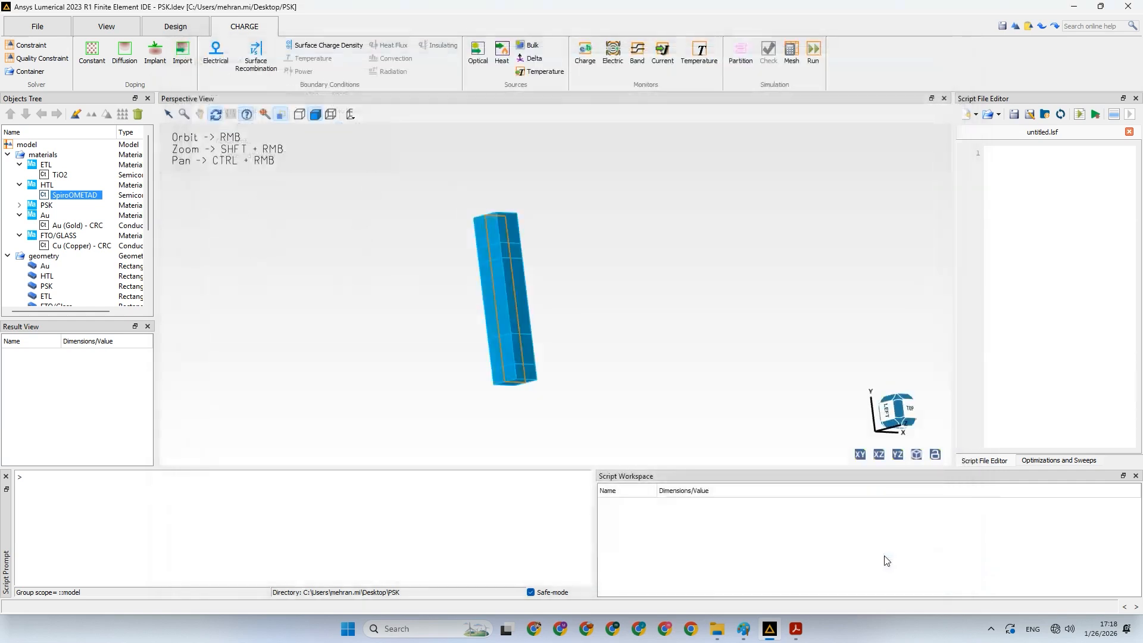
Open the PSK semiconductor material's properties, consult the paper's MAPbI3 column and set the band gap to 1.52 eV
{"action": "left_click", "coordinate": [20, 205]}
{"action": "left_click", "coordinate": [53, 218]}
{"action": "right_click", "coordinate": [56, 217]}
{"action": "left_click", "coordinate": [70, 226]}
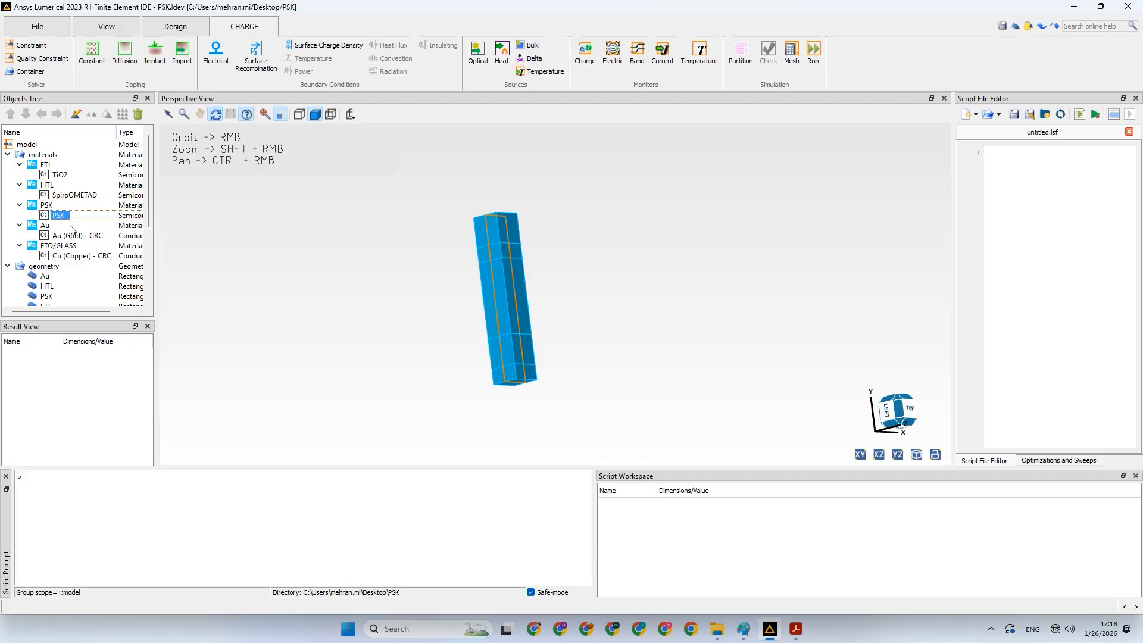
{"action": "left_click", "coordinate": [796, 629]}
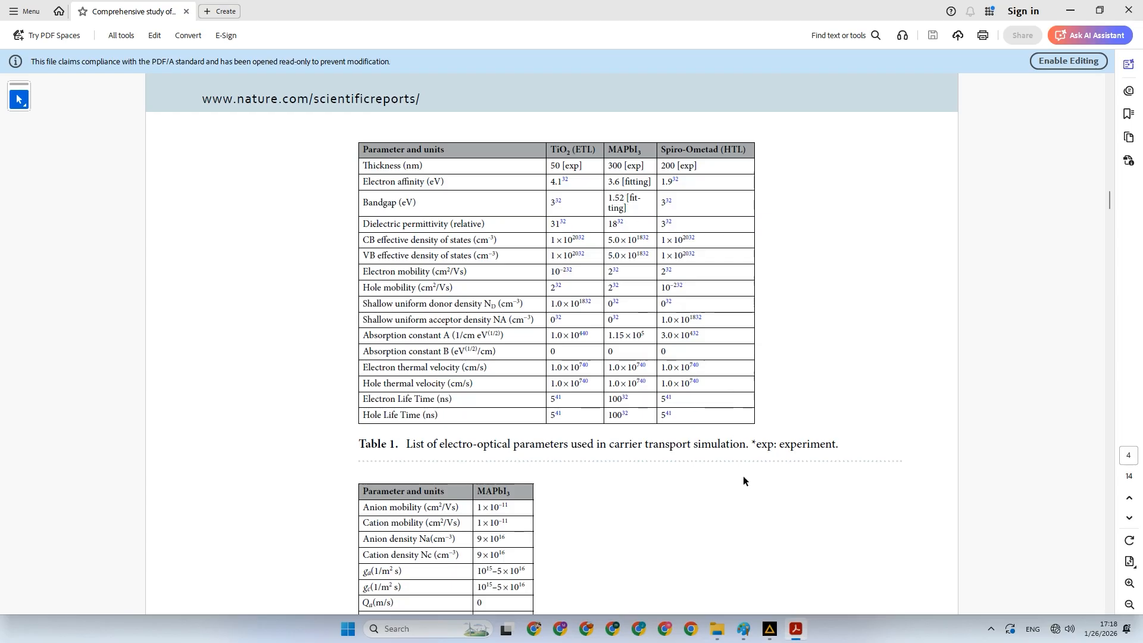
{"action": "left_click", "coordinate": [770, 629]}
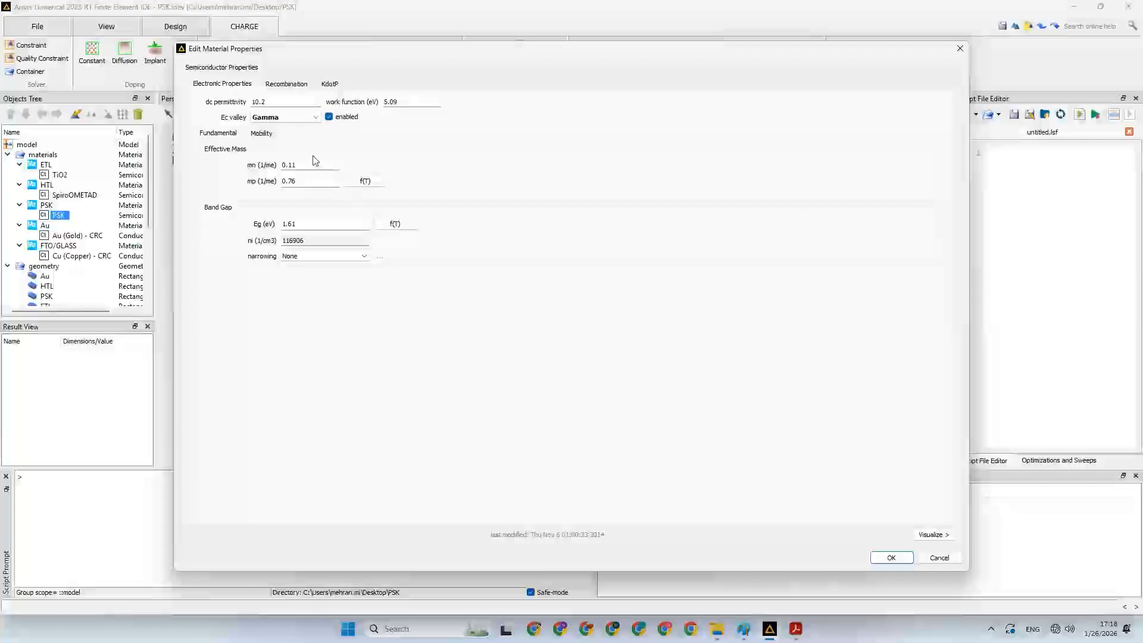
{"action": "left_click", "coordinate": [306, 224]}
{"action": "left_click_drag", "start_coordinate": [306, 224], "coordinate": [258, 224]}
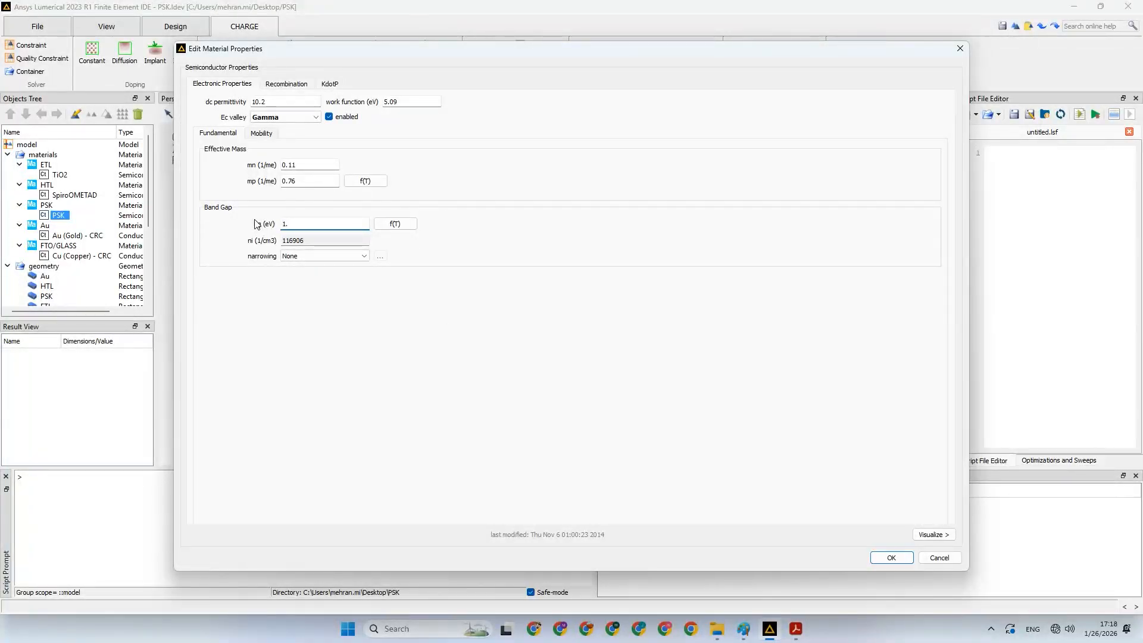
{"action": "type", "text": "1.52"}
Check the MAPbI3 electron affinity in the paper's table and set the PSK work function to 3.6 eV
{"action": "left_click_drag", "start_coordinate": [398, 102], "coordinate": [390, 102]}
{"action": "left_click", "coordinate": [795, 632]}
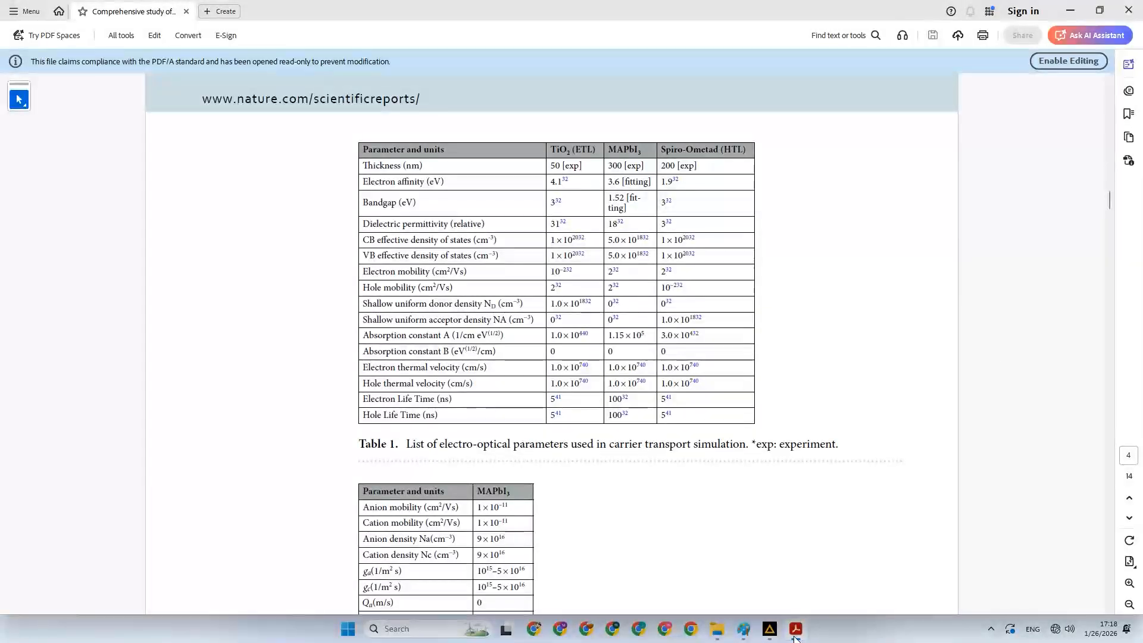
{"action": "left_click", "coordinate": [795, 633]}
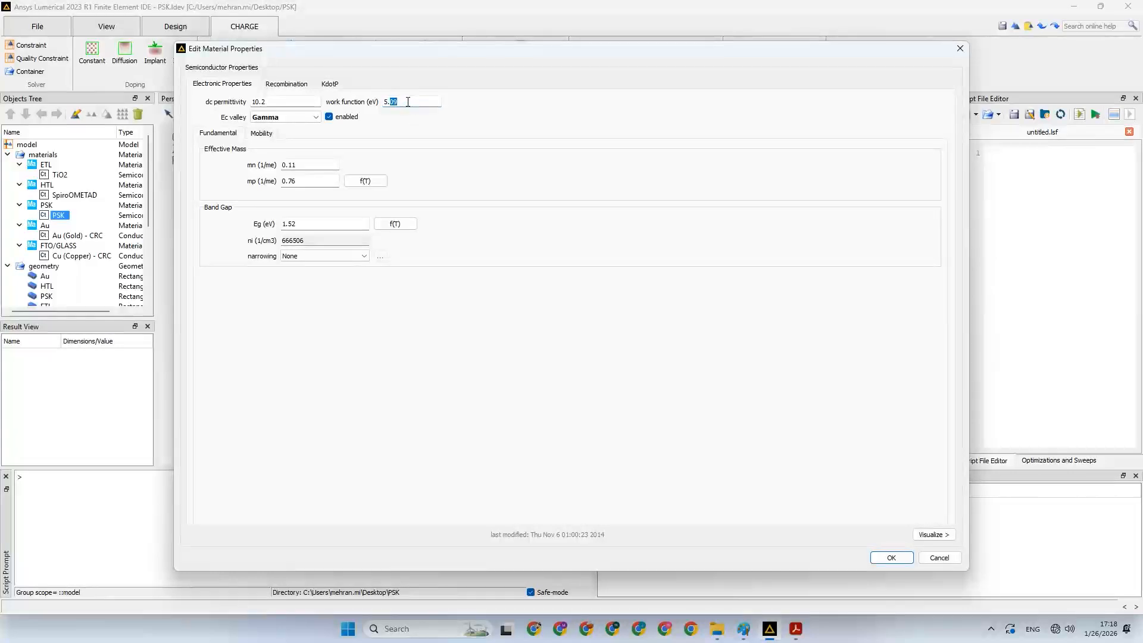
{"action": "left_click_drag", "start_coordinate": [408, 102], "coordinate": [377, 103]}
{"action": "type", "text": "3.6"}
{"action": "left_click", "coordinate": [342, 221]}
Check the MAPbI3 dielectric permittivity in the paper's table and set the PSK dc permittivity to 18
{"action": "left_click_drag", "start_coordinate": [274, 103], "coordinate": [225, 103]}
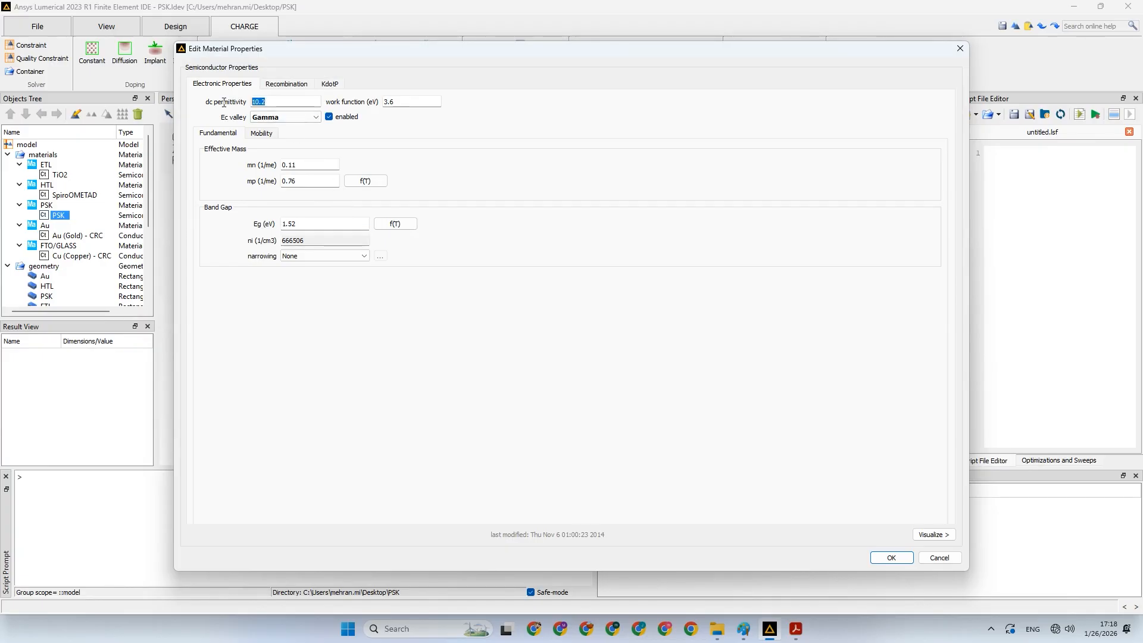
{"action": "left_click", "coordinate": [796, 630]}
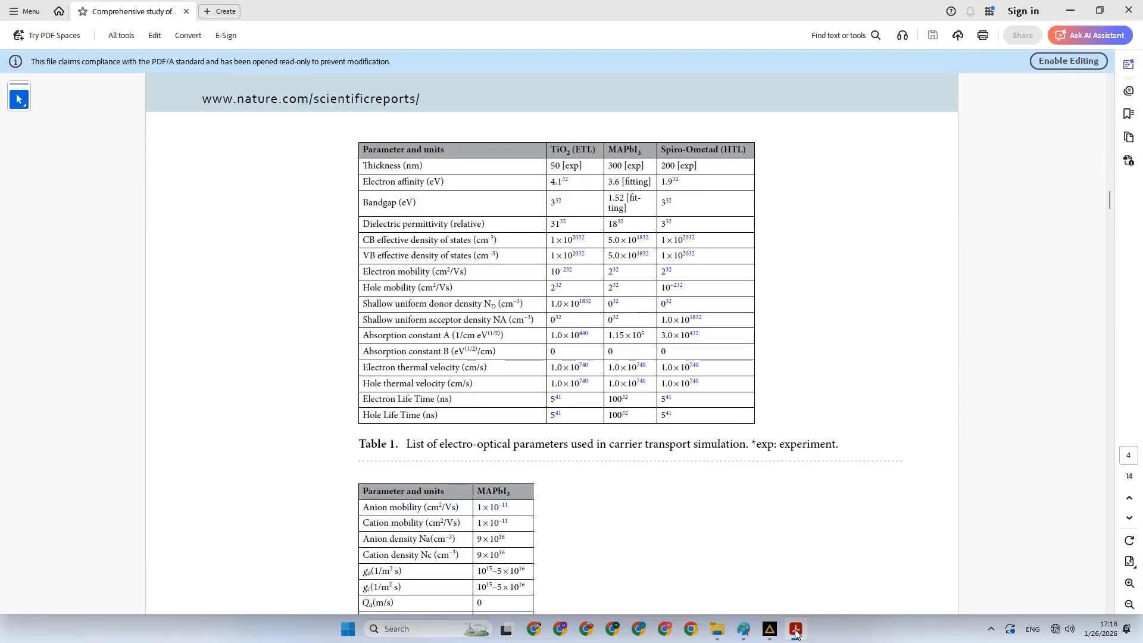
{"action": "left_click", "coordinate": [796, 630]}
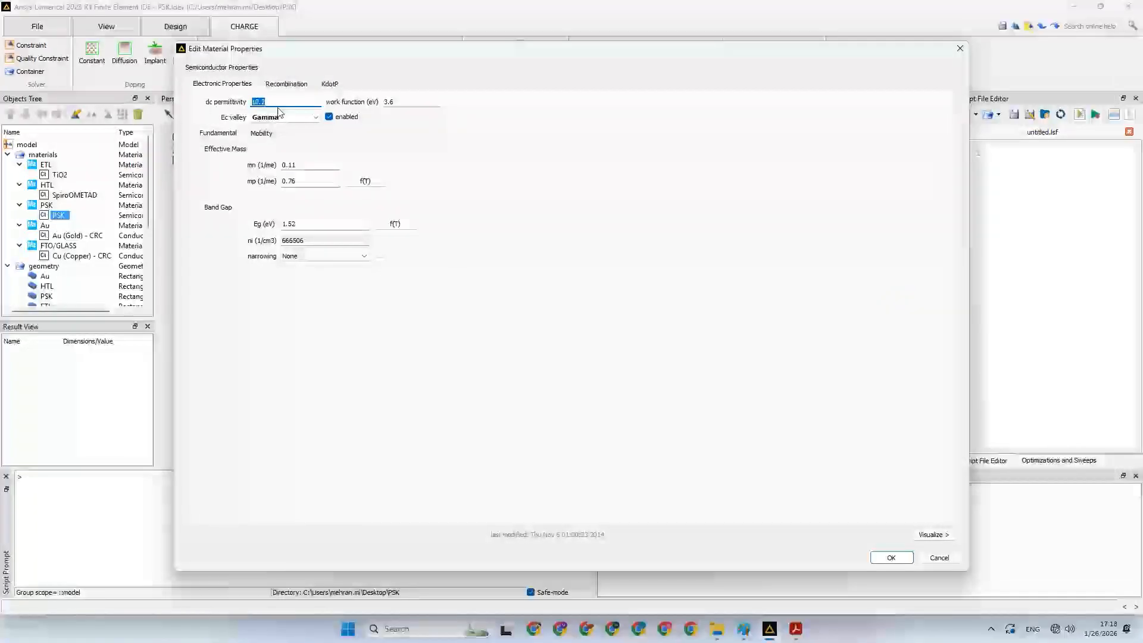
{"action": "type", "text": "18"}
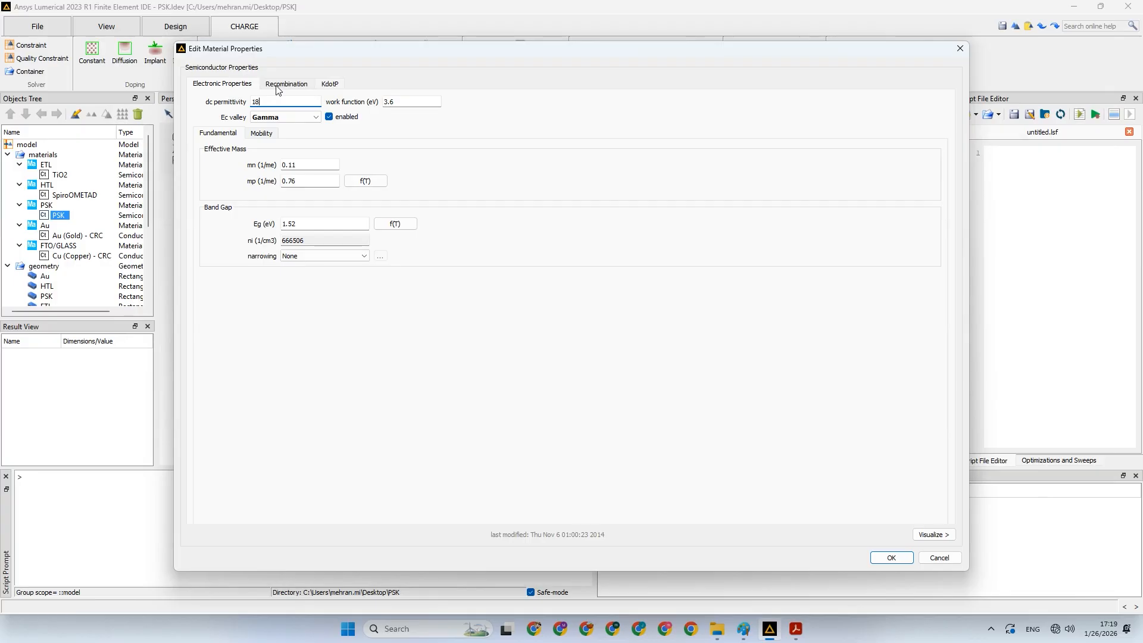
Disable the trap-assisted, radiative and Auger recombination models of the PSK material
{"action": "left_click", "coordinate": [277, 90]}
{"action": "left_click", "coordinate": [202, 115]}
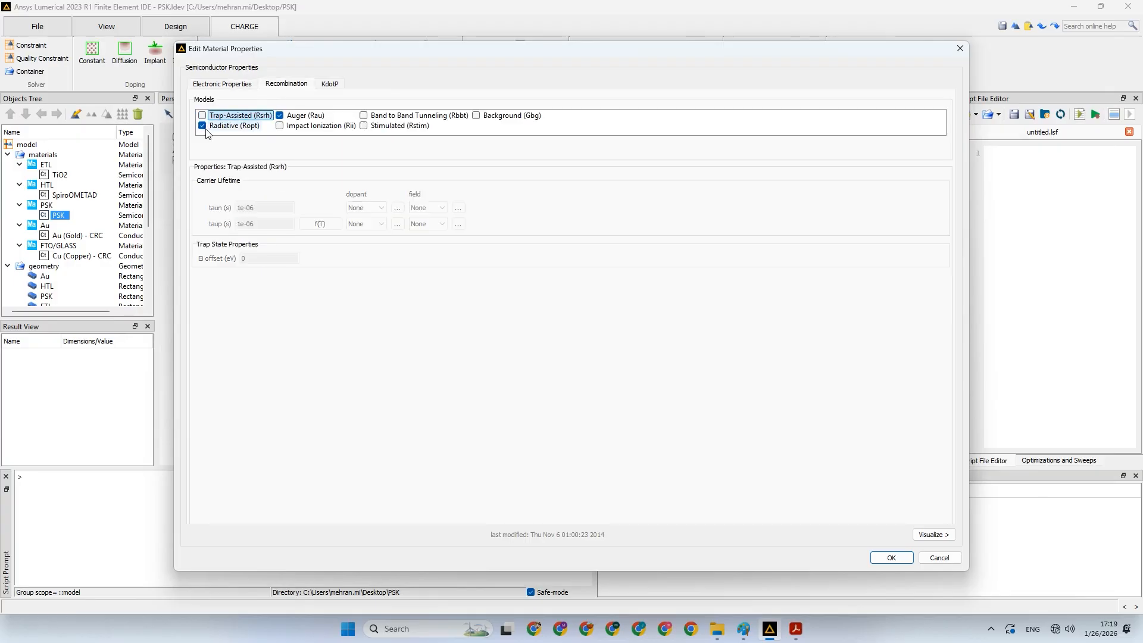
{"action": "left_click", "coordinate": [202, 125]}
{"action": "left_click", "coordinate": [286, 116]}
{"action": "left_click", "coordinate": [280, 115]}
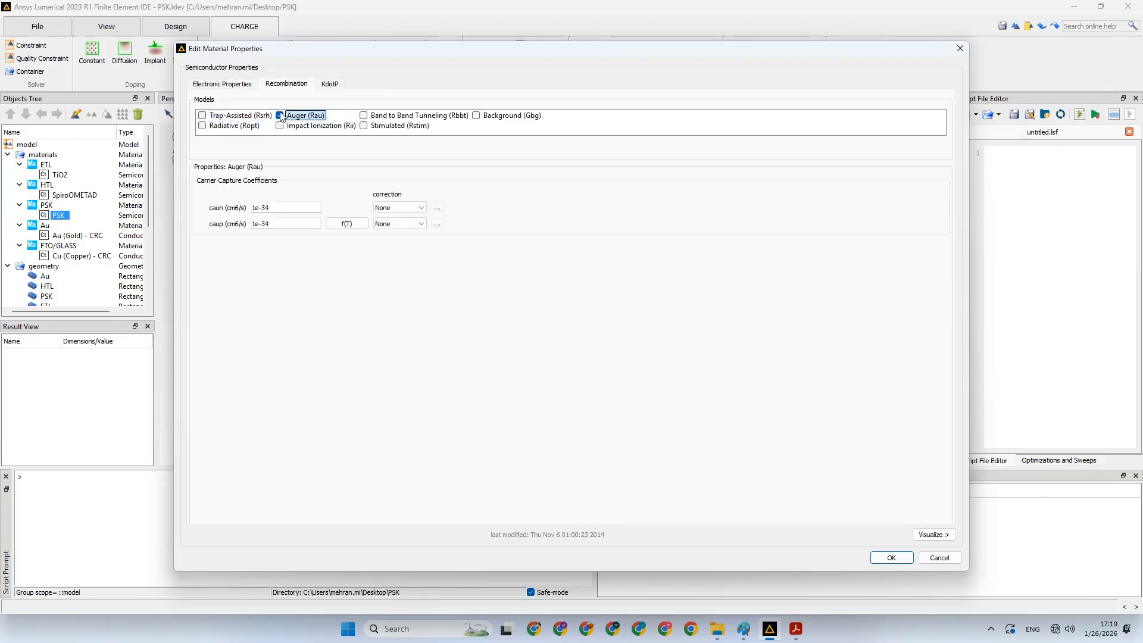
Set the PSK electron and hole lattice mobilities to 2 cm2/V-s from the paper's table and apply the material changes
{"action": "left_click", "coordinate": [235, 84]}
{"action": "left_click", "coordinate": [262, 133]}
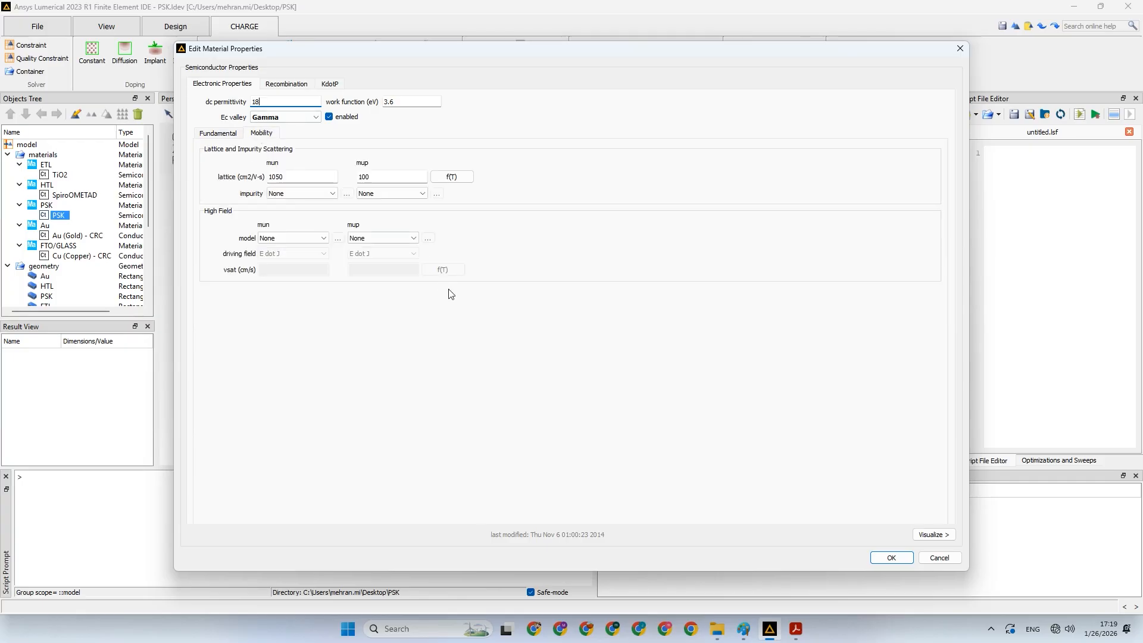
{"action": "left_click", "coordinate": [796, 628]}
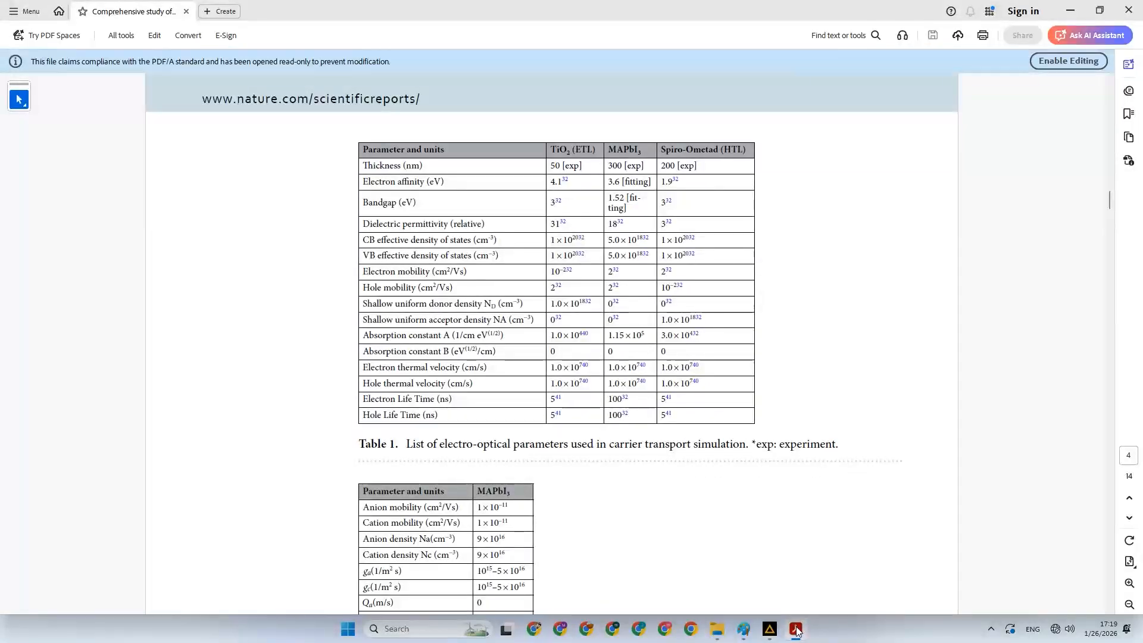
{"action": "left_click", "coordinate": [797, 630]}
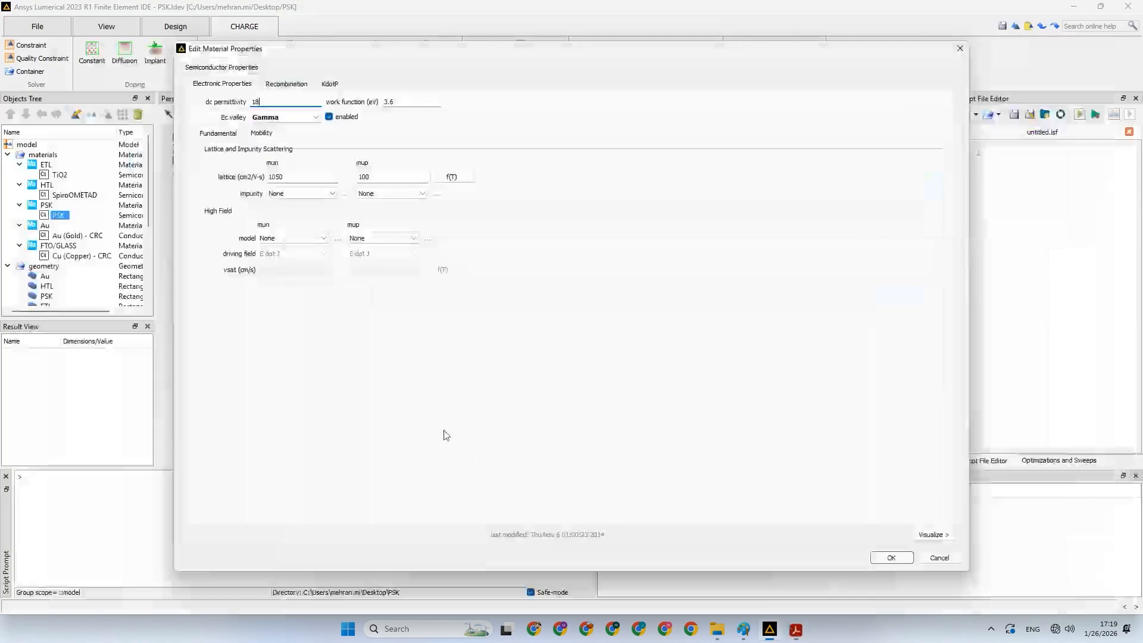
{"action": "left_click_drag", "start_coordinate": [308, 180], "coordinate": [263, 179]}
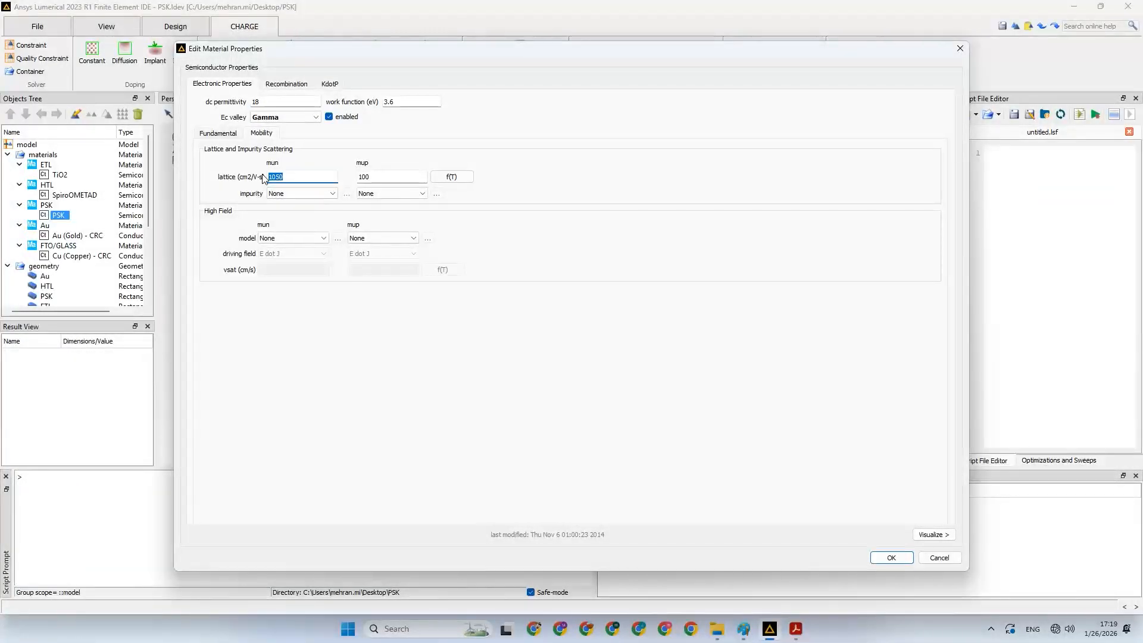
{"action": "type", "text": "2"}
{"action": "left_click_drag", "start_coordinate": [390, 180], "coordinate": [355, 180]}
{"action": "type", "text": "2"}
{"action": "left_click", "coordinate": [226, 137]}
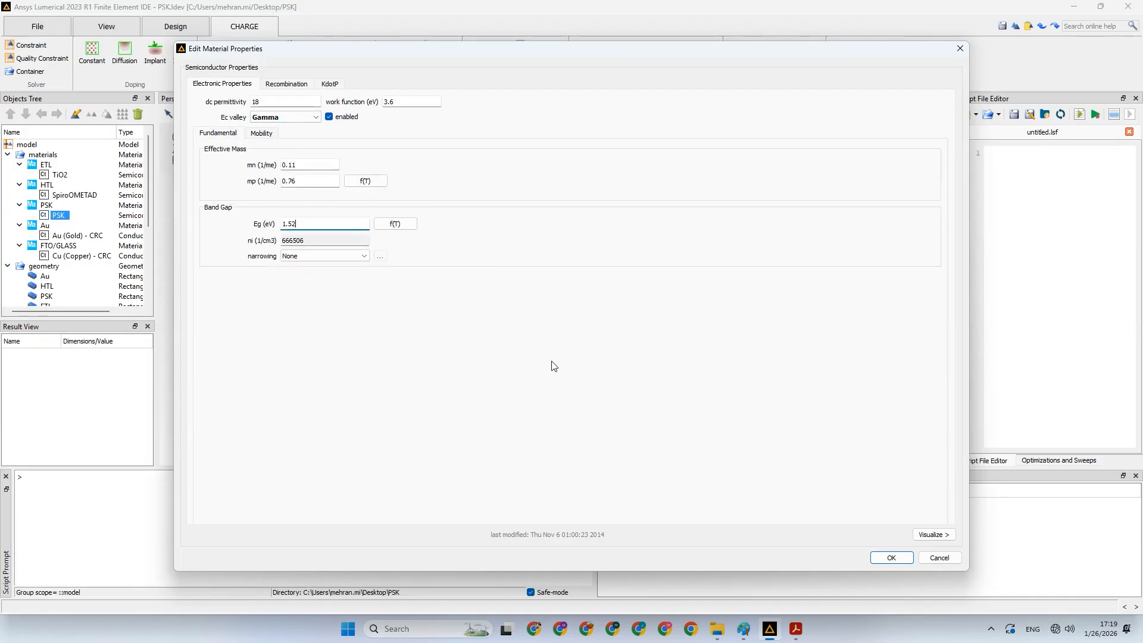
{"action": "left_click", "coordinate": [887, 562]}
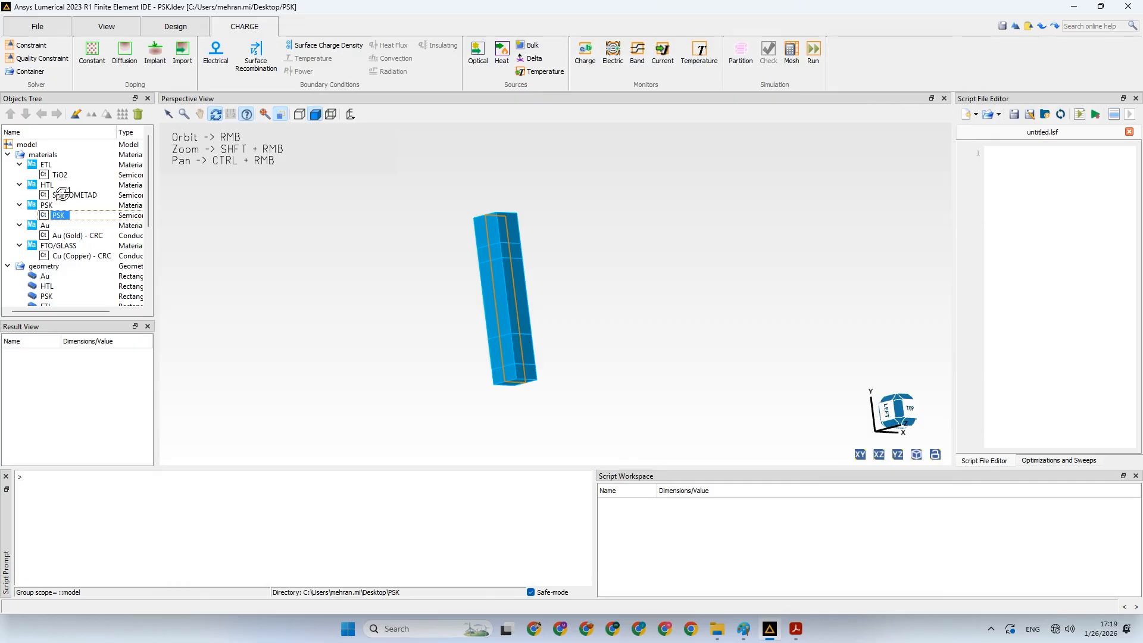
Edit the TiO2 material, setting its dc permittivity to 31 from the paper's table, and apply the change
{"action": "left_click", "coordinate": [63, 175]}
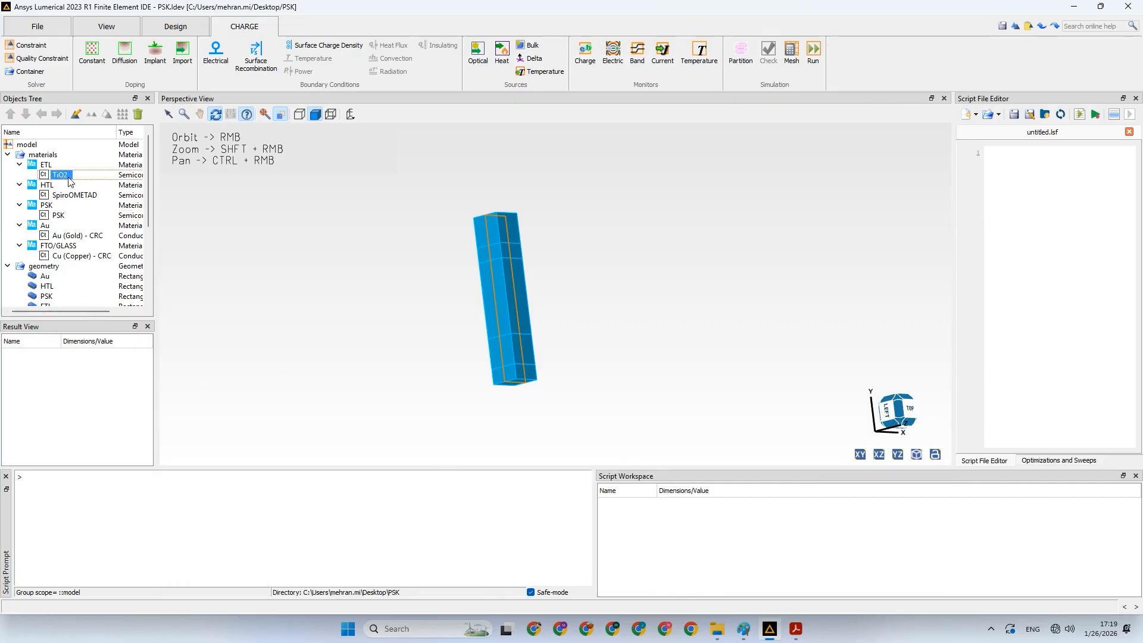
{"action": "right_click", "coordinate": [69, 178]}
{"action": "left_click", "coordinate": [300, 282]}
{"action": "left_click", "coordinate": [795, 636]}
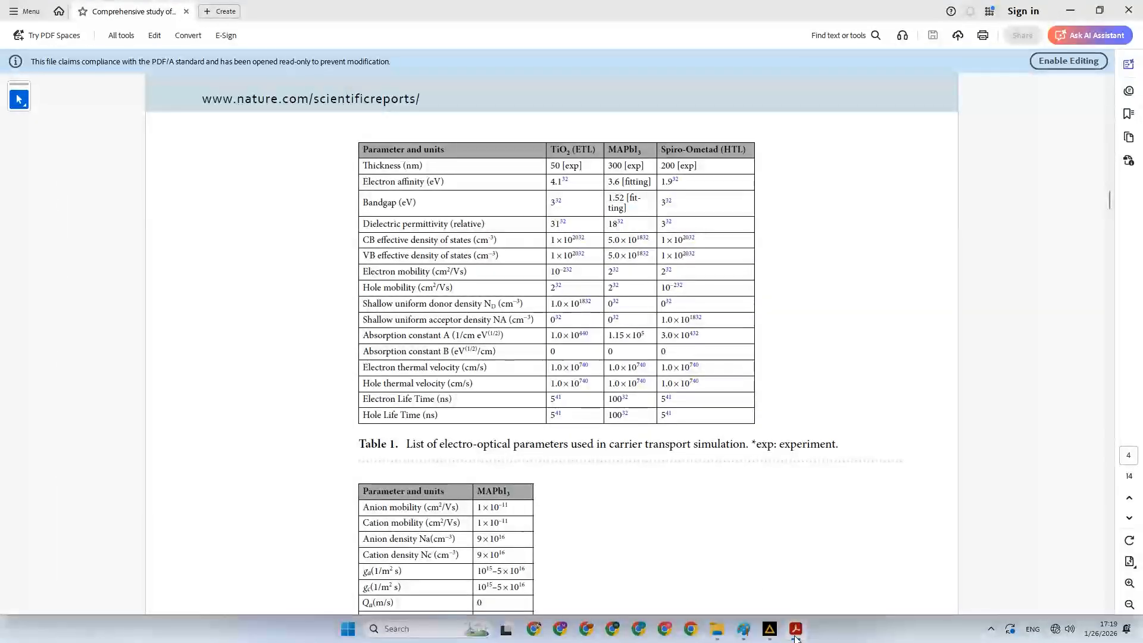
{"action": "left_click", "coordinate": [795, 636]}
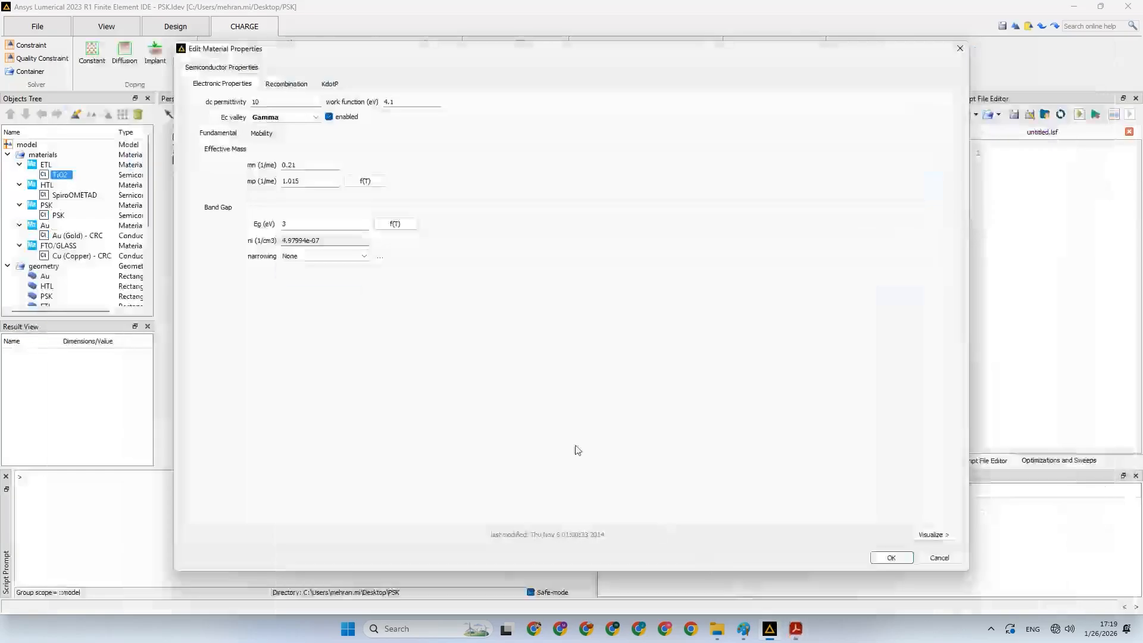
{"action": "double_click", "coordinate": [276, 101]}
{"action": "type", "text": "31"}
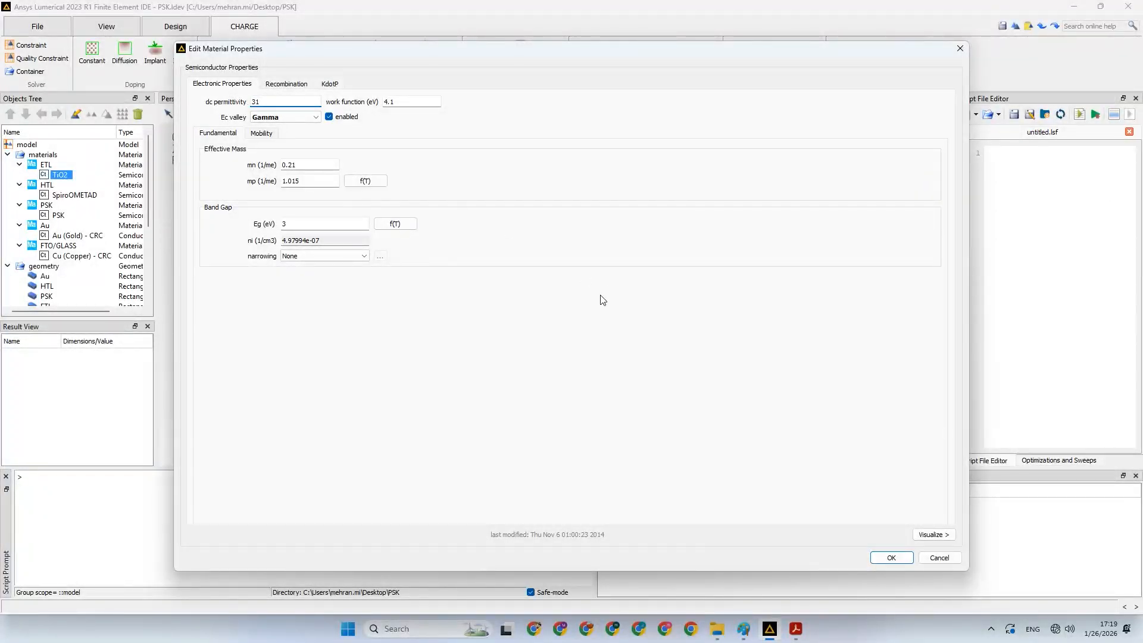
{"action": "left_click", "coordinate": [329, 116]}
{"action": "left_click", "coordinate": [329, 117]}
{"action": "left_click", "coordinate": [891, 558]}
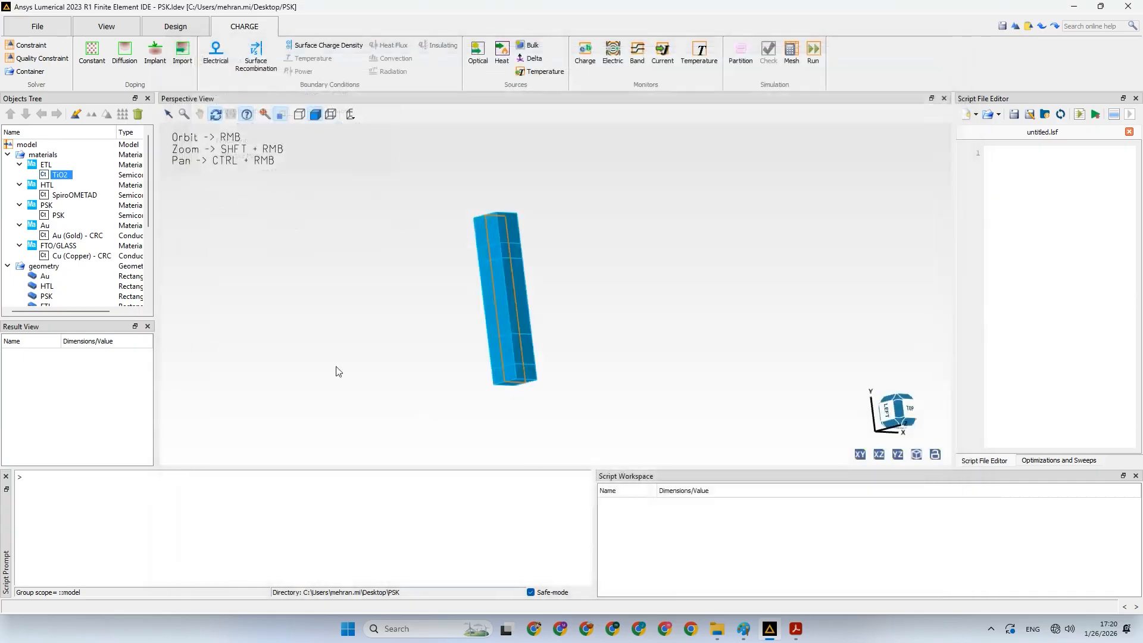
Edit the SpiroOMETAD material, setting its dc permittivity to 3 from the paper's table, and apply the change
{"action": "right_click", "coordinate": [58, 193]}
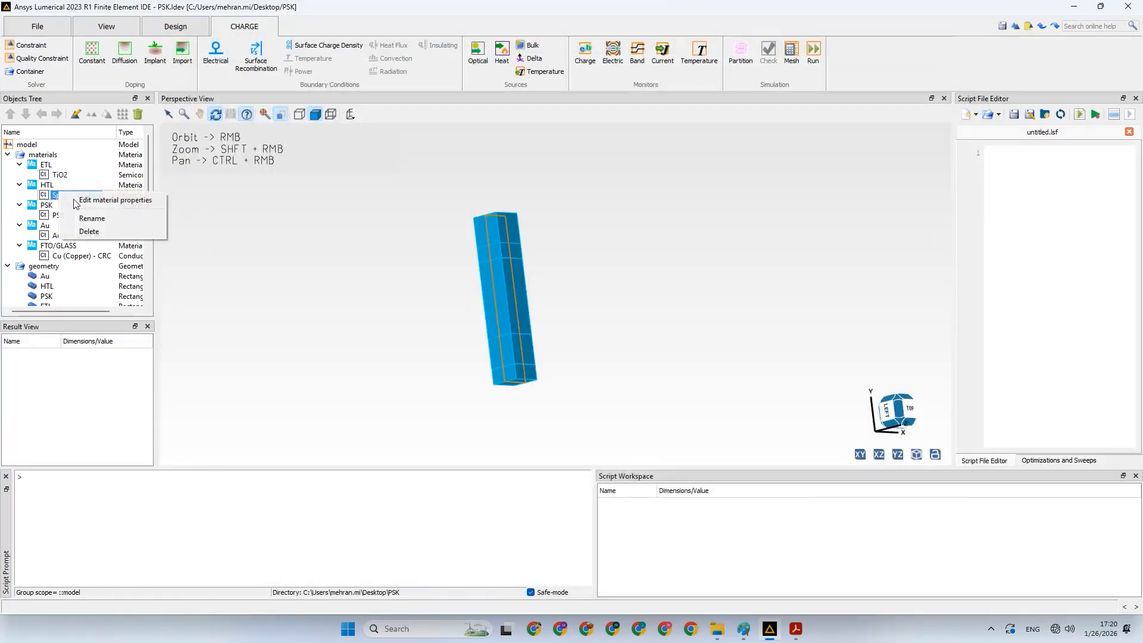
{"action": "left_click", "coordinate": [705, 562]}
{"action": "left_click", "coordinate": [796, 630]}
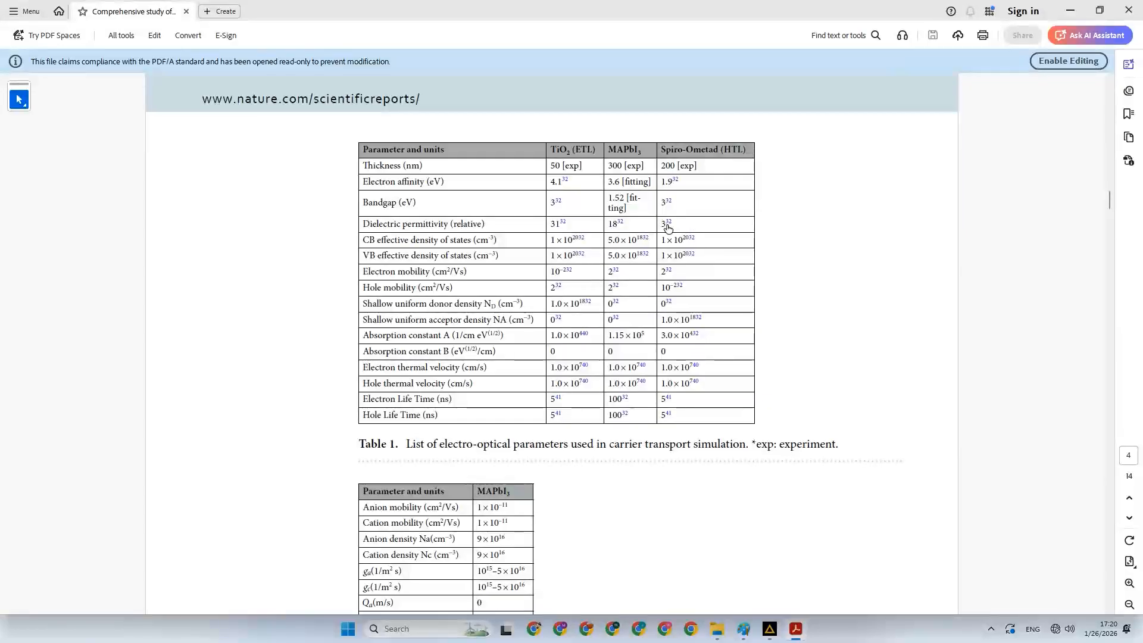
{"action": "left_click", "coordinate": [770, 630]}
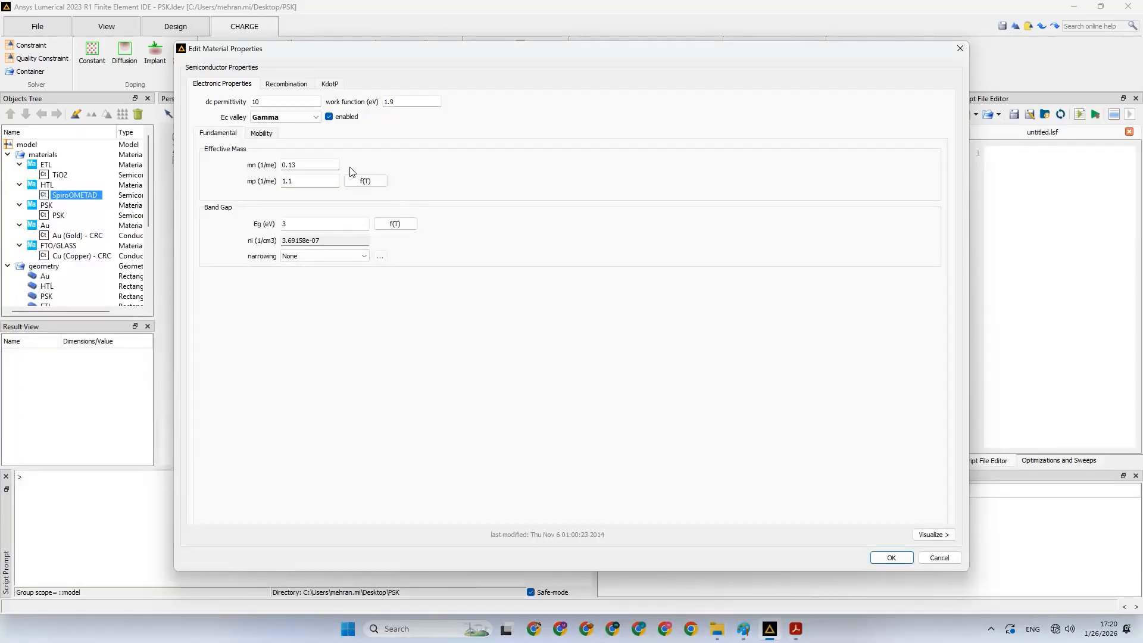
{"action": "double_click", "coordinate": [254, 101]}
{"action": "type", "text": "3"}
{"action": "left_click", "coordinate": [888, 559]}
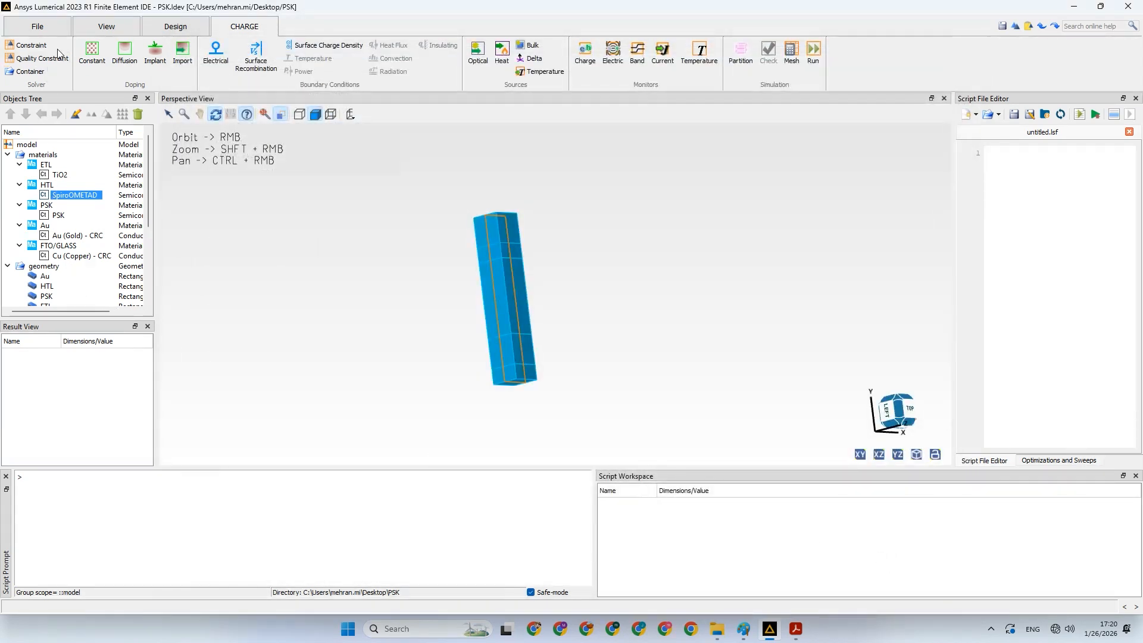
Run the CHARGE simulation, quitting the job with its results saved, and plot the Au_Contact result in a new visualizer
{"action": "left_click", "coordinate": [815, 58]}
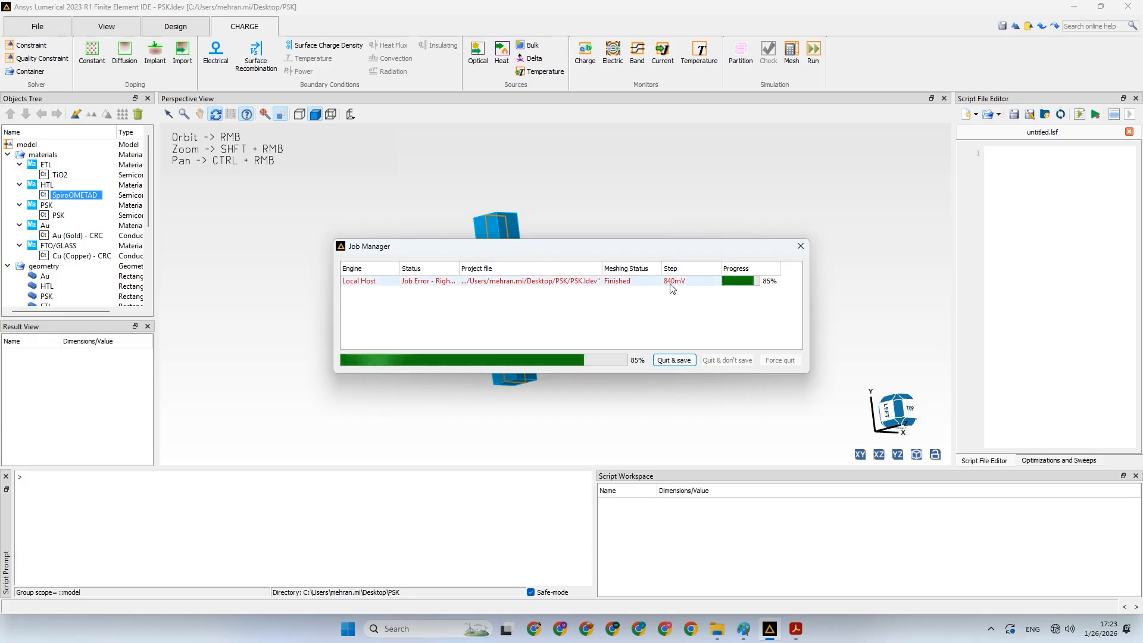
{"action": "left_click", "coordinate": [677, 360]}
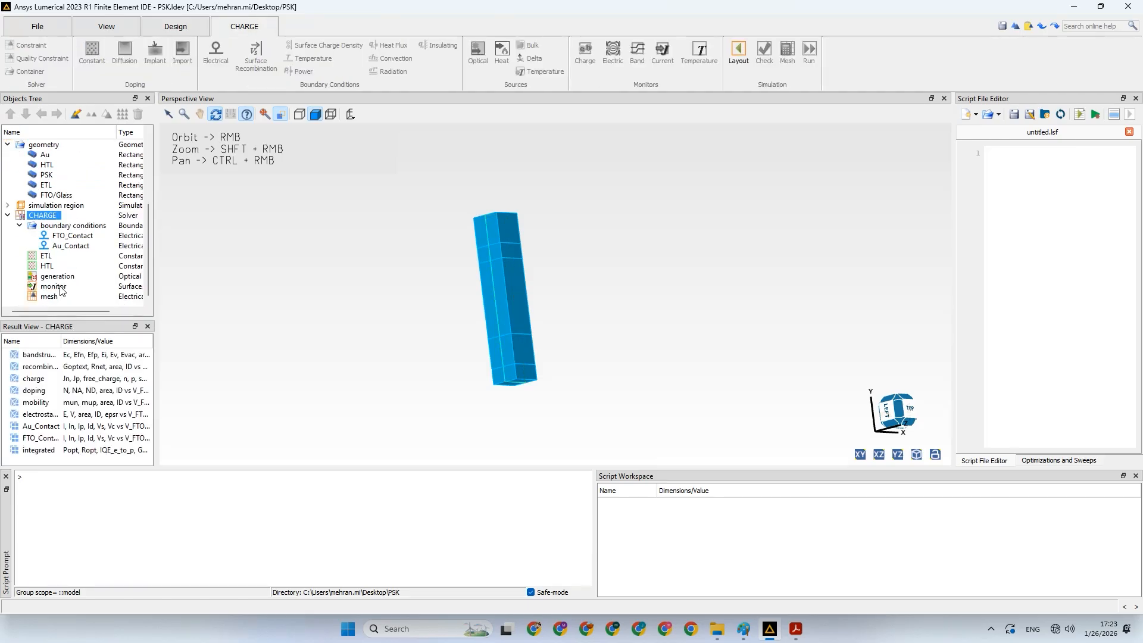
{"action": "right_click", "coordinate": [45, 427]}
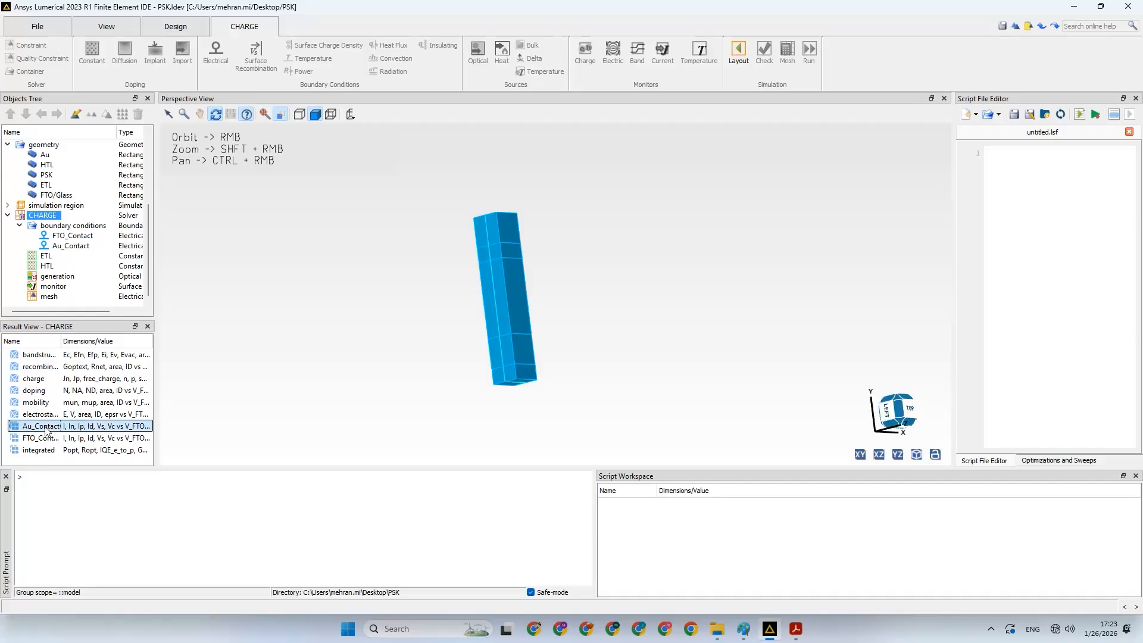
{"action": "mouse_move", "coordinate": [128, 438]}
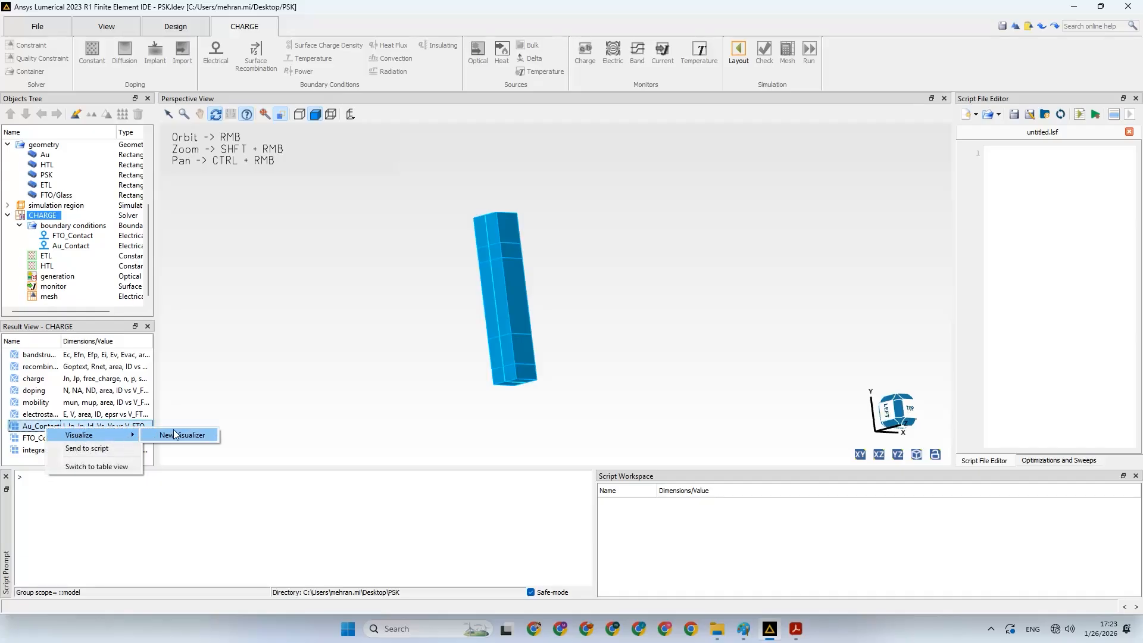
{"action": "left_click", "coordinate": [242, 417]}
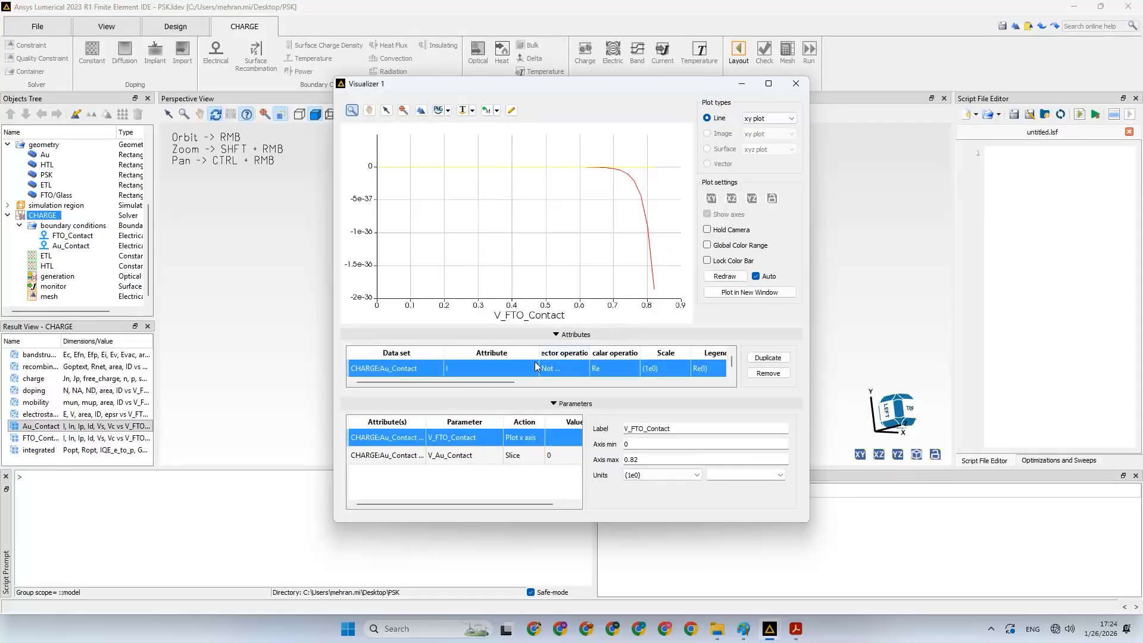
Remove the Vc, Vs, Id, Ip and In attributes from the Au_Contact plot, keeping only the total current I
{"action": "scroll", "coordinate": [573, 370], "scroll_direction": "down", "scroll_amount": 5}
{"action": "left_click", "coordinate": [575, 369]}
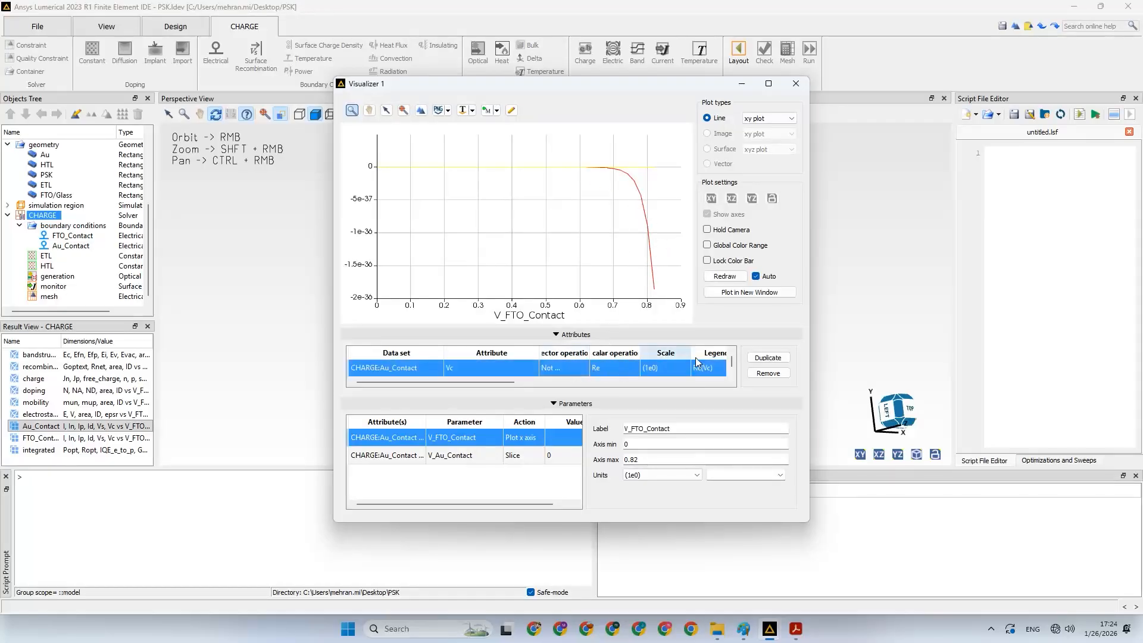
{"action": "left_click", "coordinate": [767, 374]}
{"action": "left_click", "coordinate": [766, 374]}
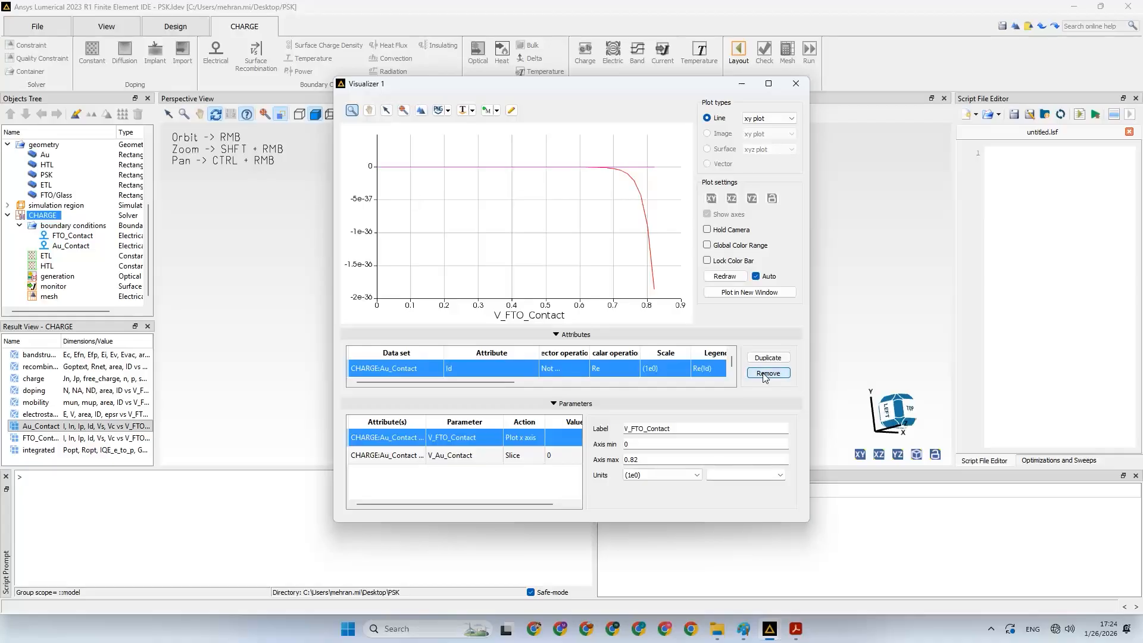
{"action": "left_click", "coordinate": [766, 374]}
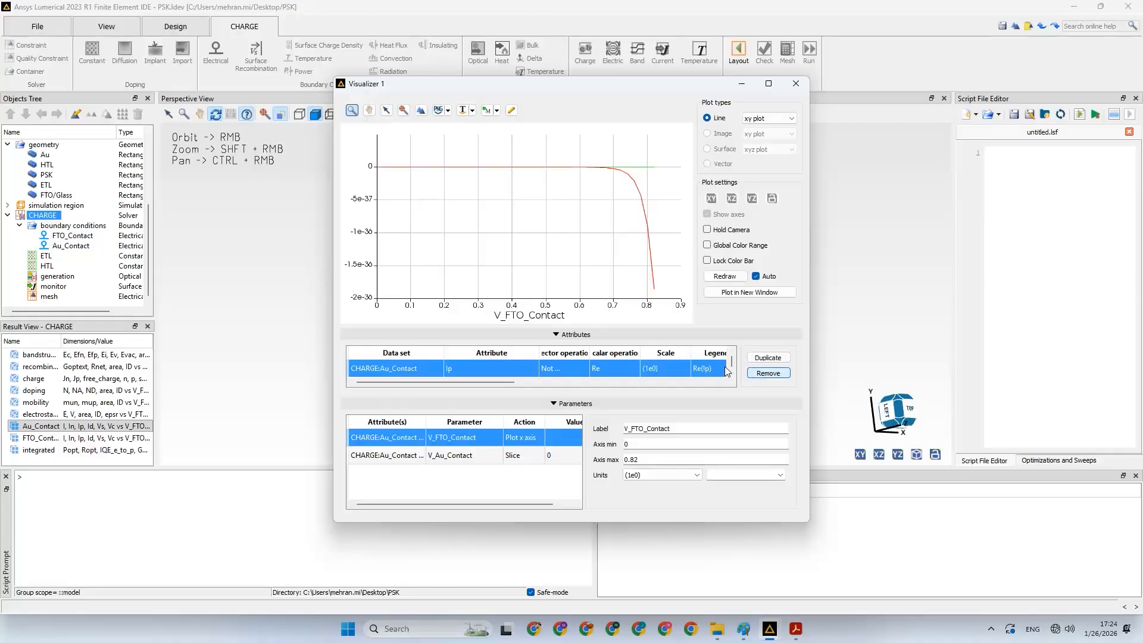
{"action": "left_click", "coordinate": [678, 370]}
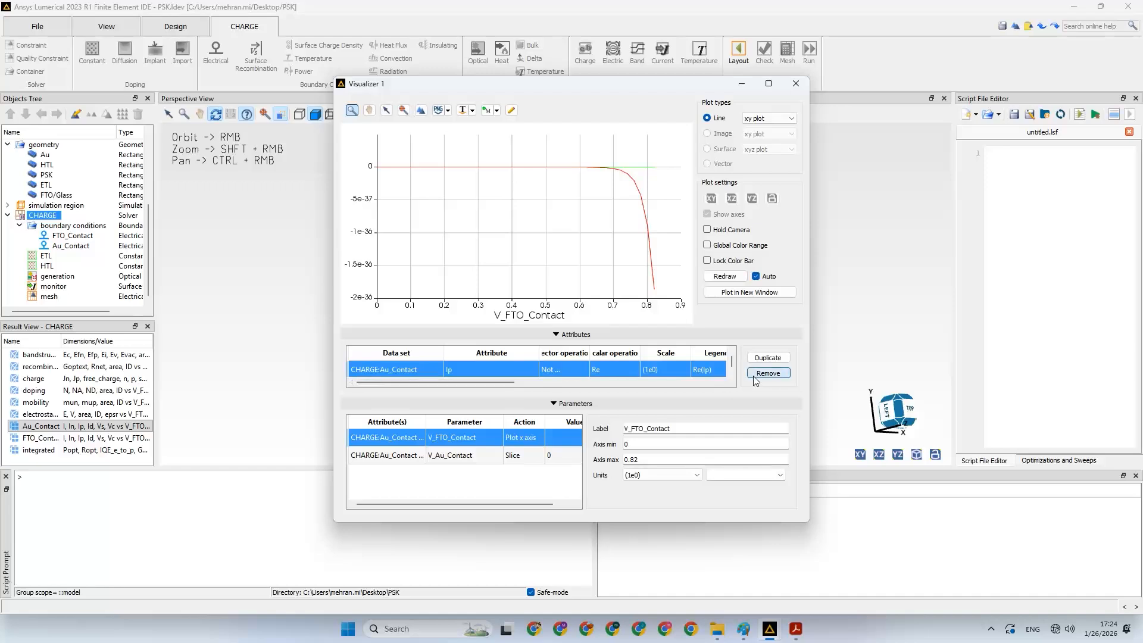
{"action": "scroll", "coordinate": [639, 369], "scroll_direction": "up", "scroll_amount": 1}
{"action": "scroll", "coordinate": [640, 369], "scroll_direction": "down", "scroll_amount": 1}
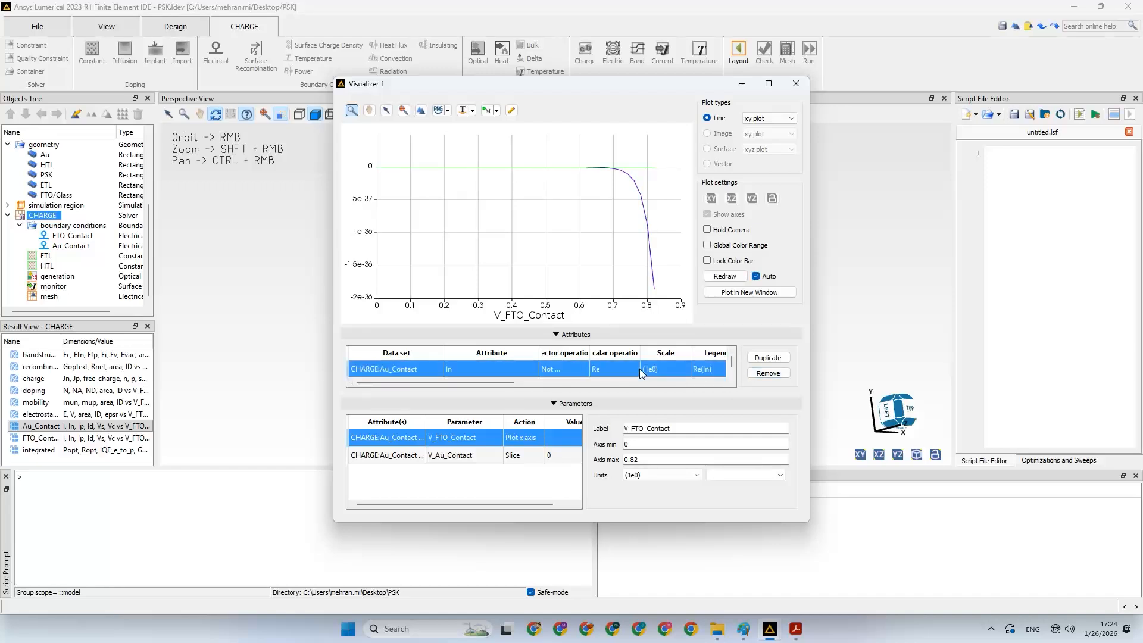
{"action": "left_click", "coordinate": [767, 374]}
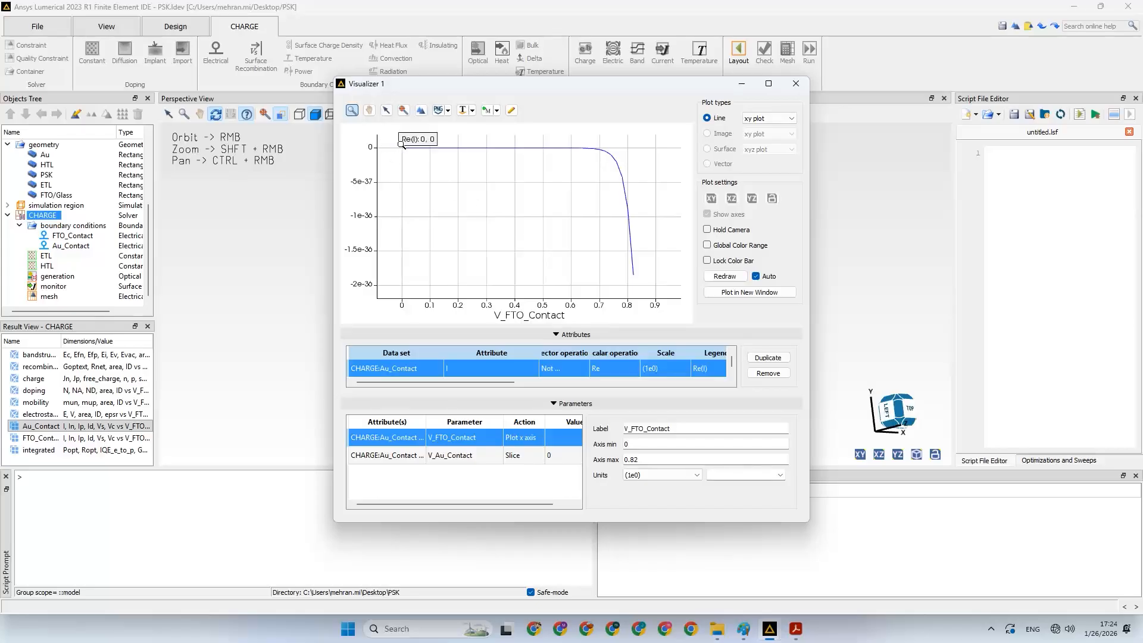
Examine the Au_Contact current curve against the FTO contact voltage at closer range
{"action": "left_click_drag", "start_coordinate": [400, 143], "coordinate": [664, 283]}
{"action": "mouse_move", "coordinate": [379, 139]}
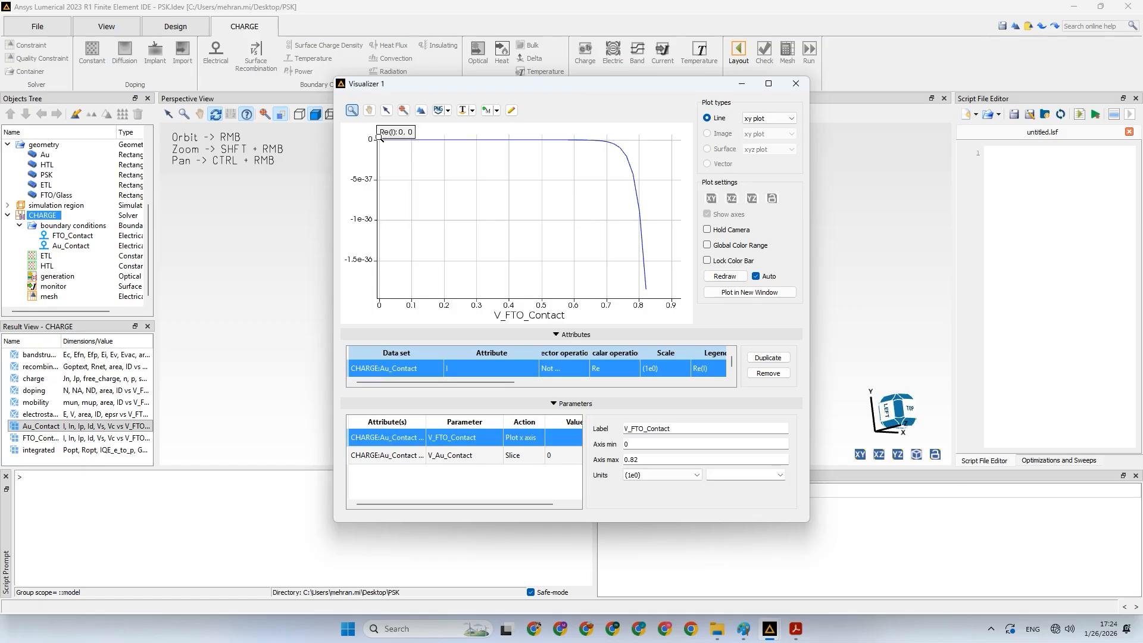
{"action": "left_click_drag", "start_coordinate": [379, 139], "coordinate": [673, 292]}
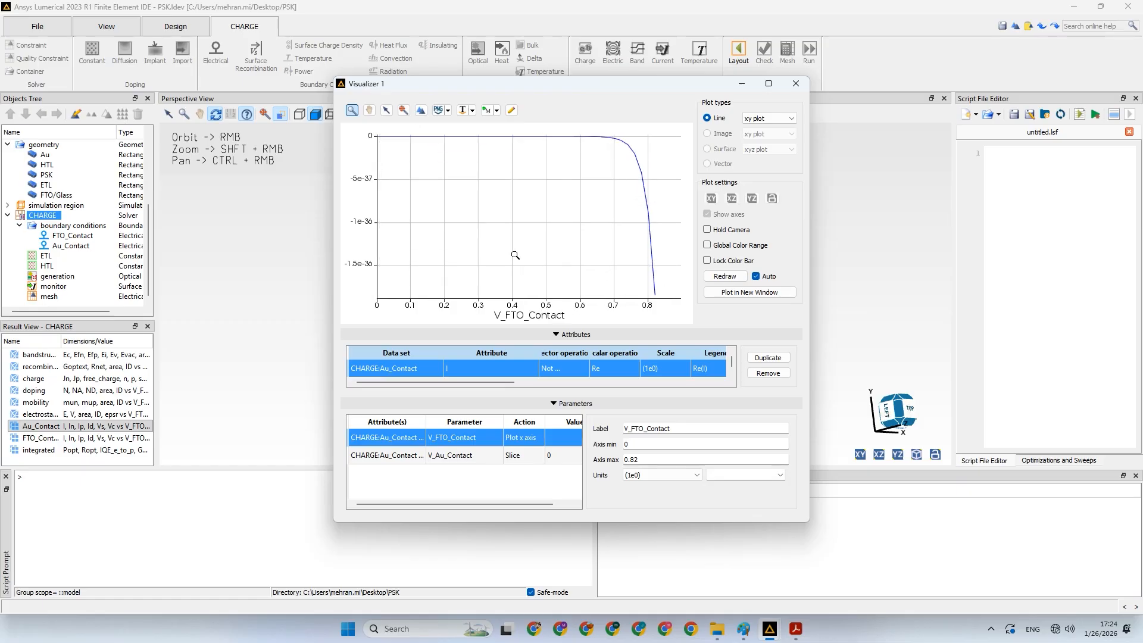
{"action": "scroll", "coordinate": [515, 255], "scroll_direction": "down", "scroll_amount": 1}
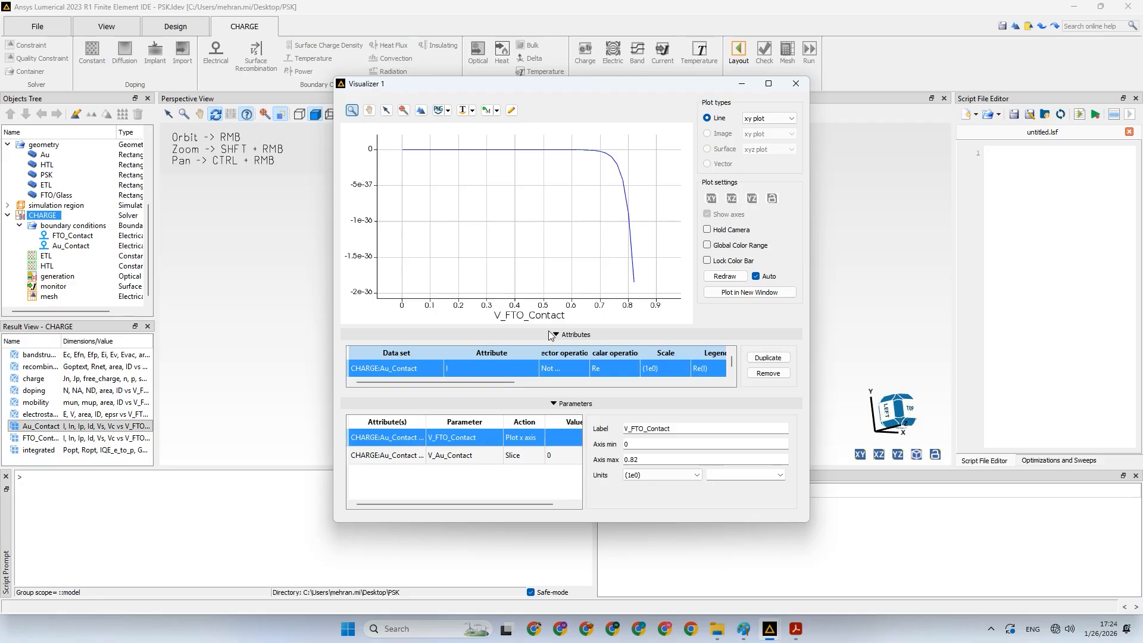
{"action": "left_click", "coordinate": [60, 428]}
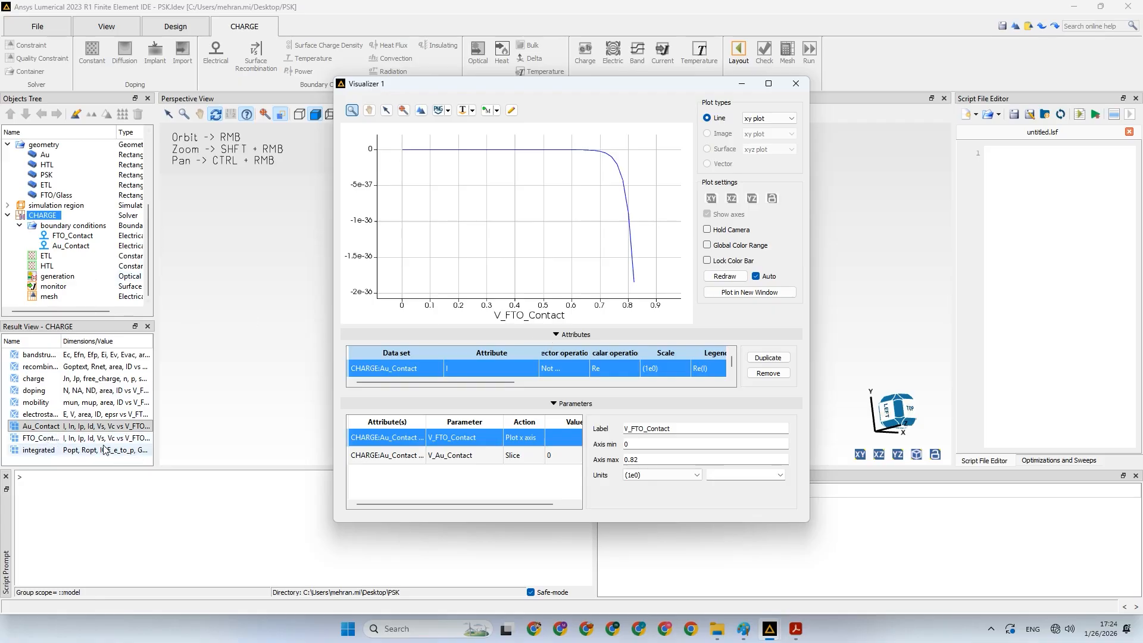
{"action": "left_click", "coordinate": [38, 433]}
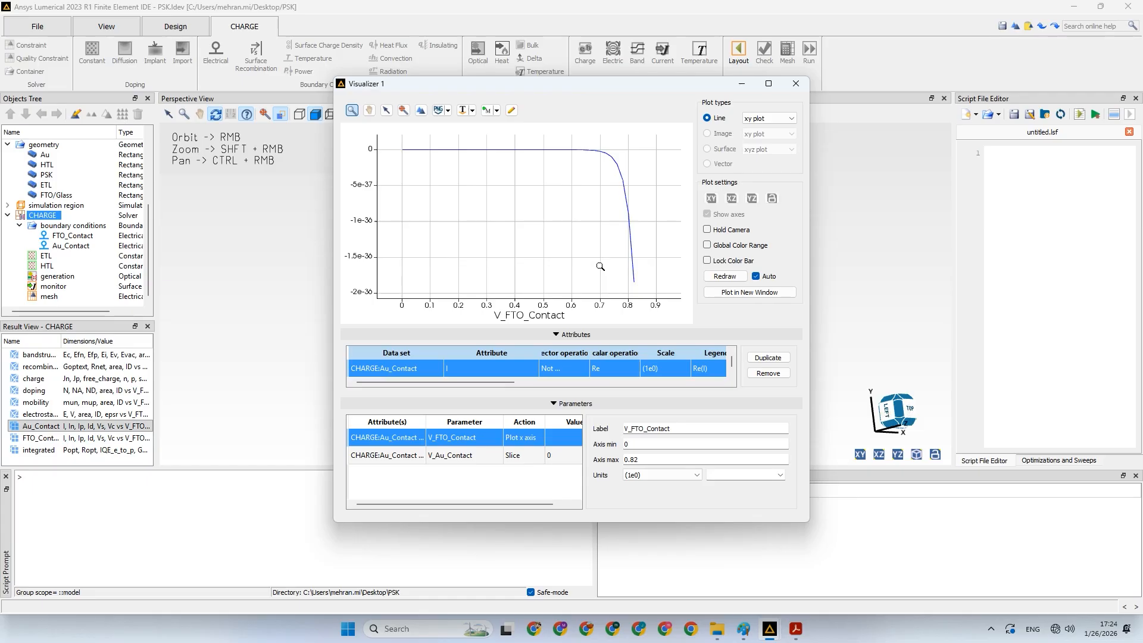
{"action": "left_click", "coordinate": [665, 476]}
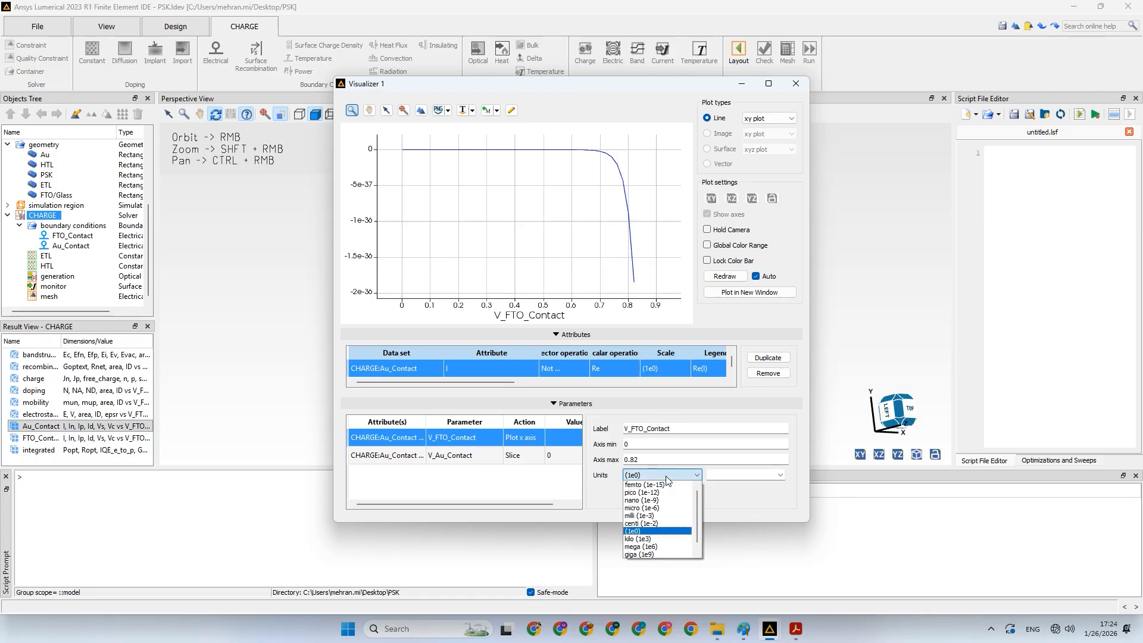
{"action": "left_click", "coordinate": [668, 316]}
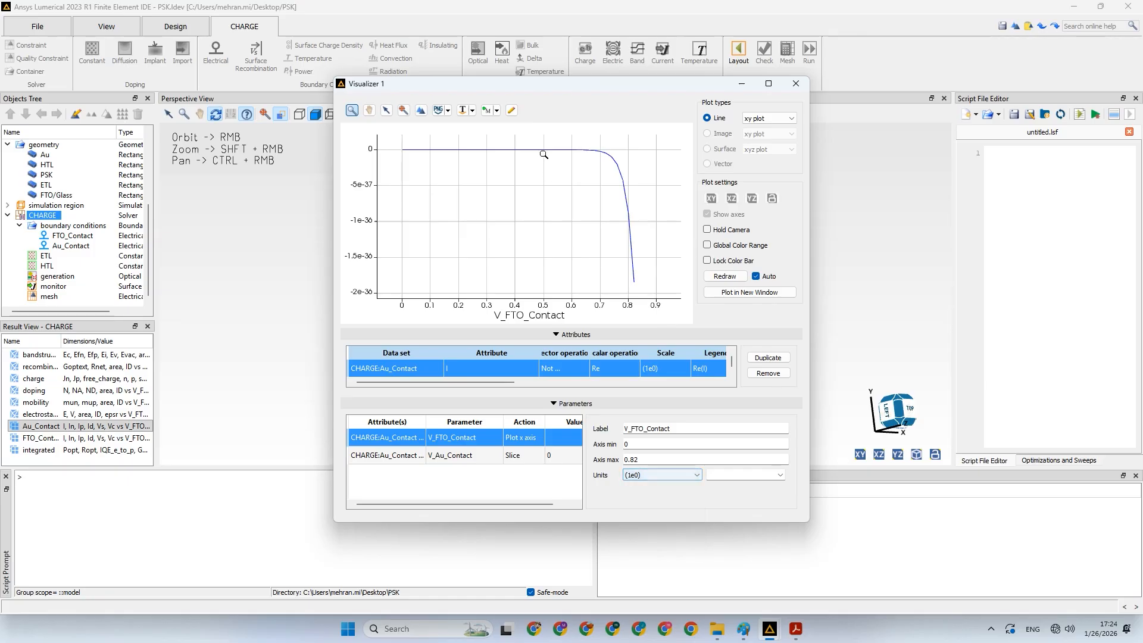
Close the Au_Contact plot and plot the FTO_Contact result in a new visualizer
{"action": "left_click", "coordinate": [797, 88]}
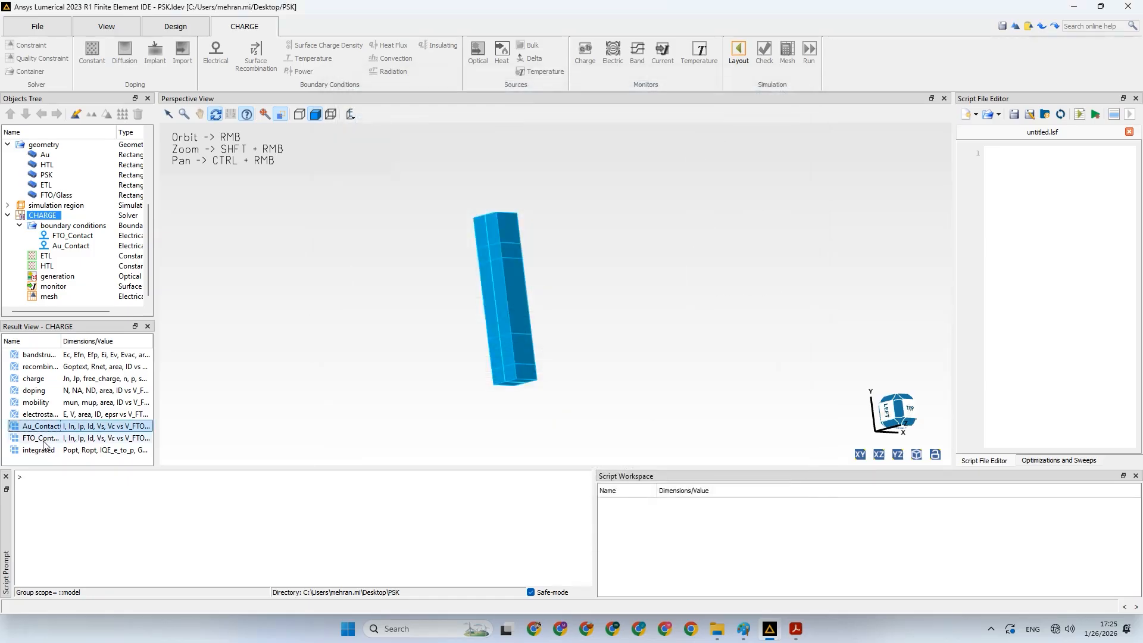
{"action": "right_click", "coordinate": [44, 441]}
{"action": "mouse_move", "coordinate": [137, 453]}
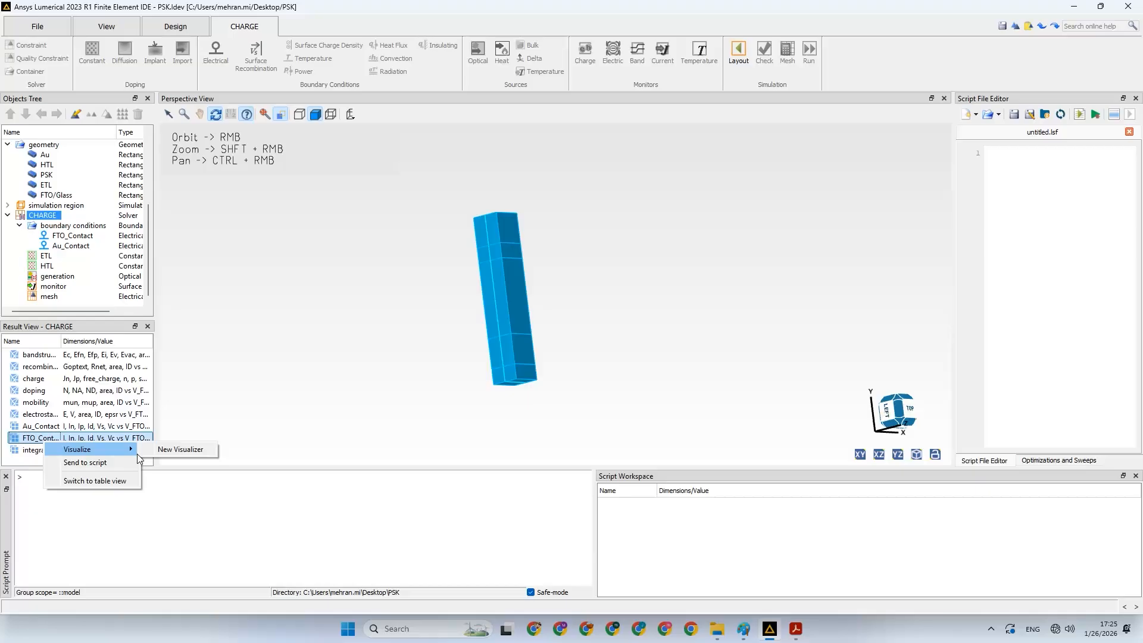
{"action": "left_click", "coordinate": [174, 453]}
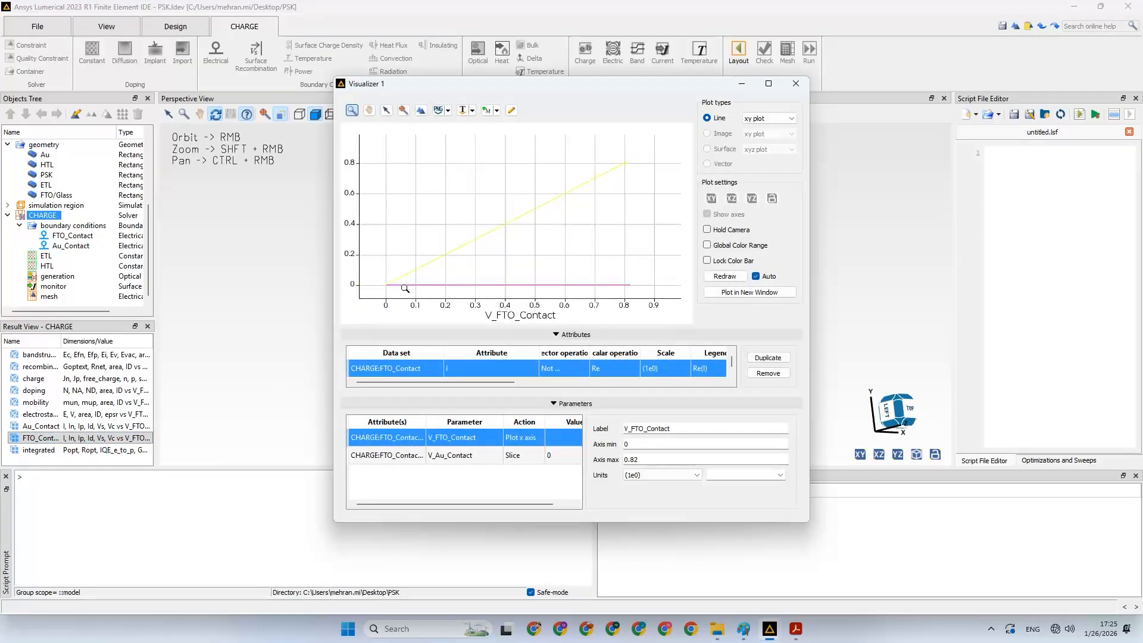
Remove Vc, In and the other extra attributes from the FTO_Contact plot, keeping only the total current I
{"action": "scroll", "coordinate": [555, 375], "scroll_direction": "down", "scroll_amount": 2}
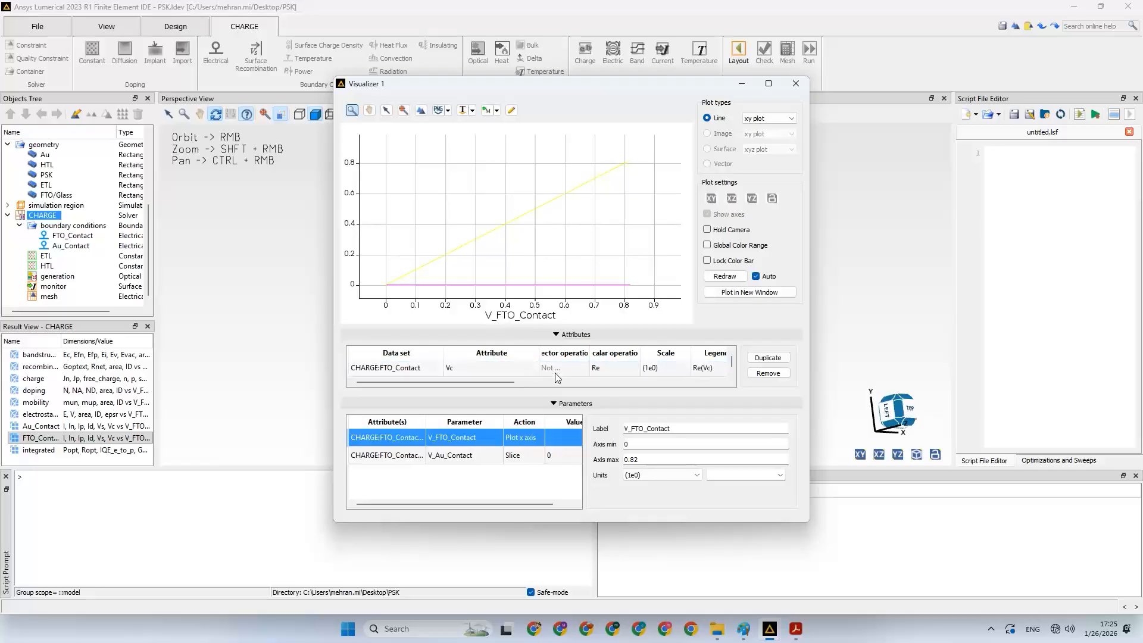
{"action": "left_click", "coordinate": [558, 371]}
{"action": "left_click", "coordinate": [767, 374]}
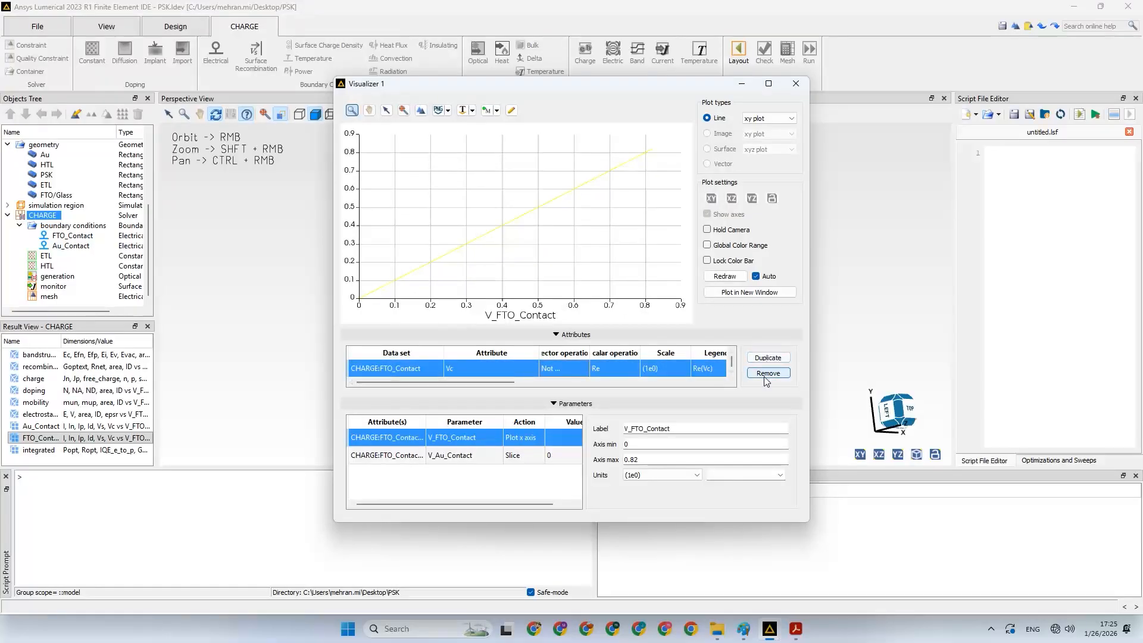
{"action": "left_click", "coordinate": [767, 374]}
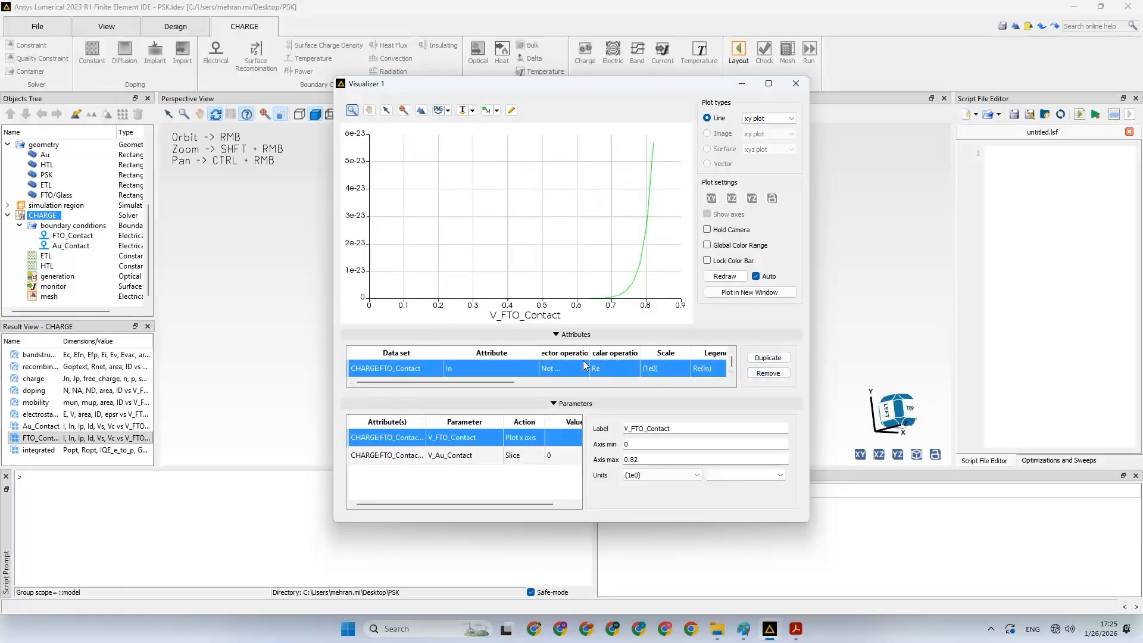
{"action": "scroll", "coordinate": [562, 280], "scroll_direction": "down", "scroll_amount": 2}
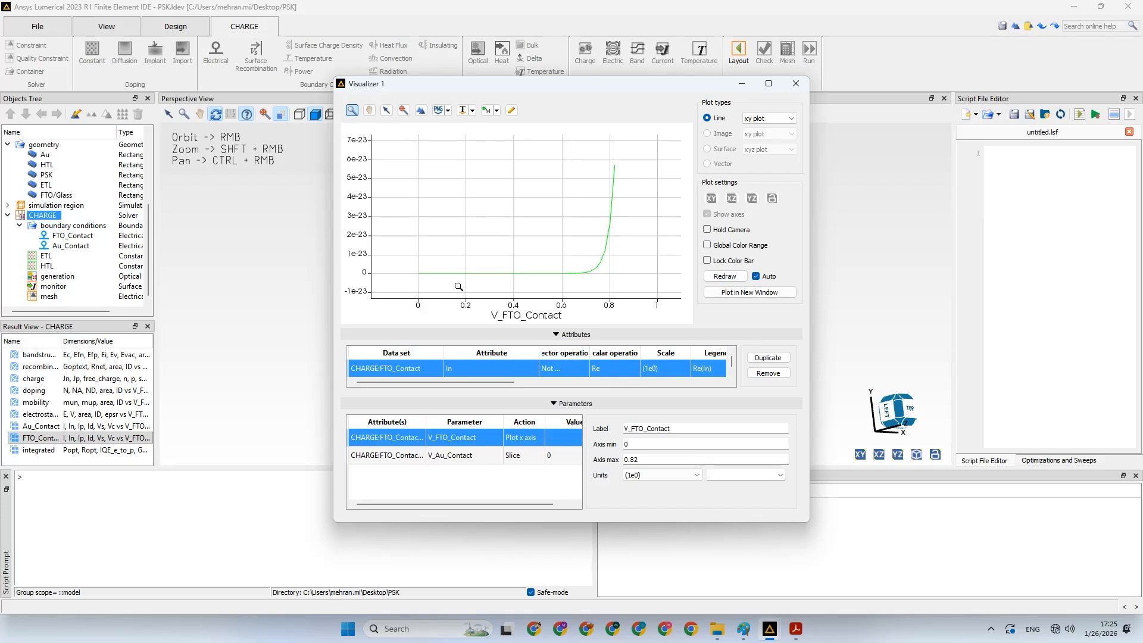
{"action": "scroll", "coordinate": [552, 372], "scroll_direction": "up", "scroll_amount": 1}
{"action": "scroll", "coordinate": [552, 372], "scroll_direction": "down", "scroll_amount": 1}
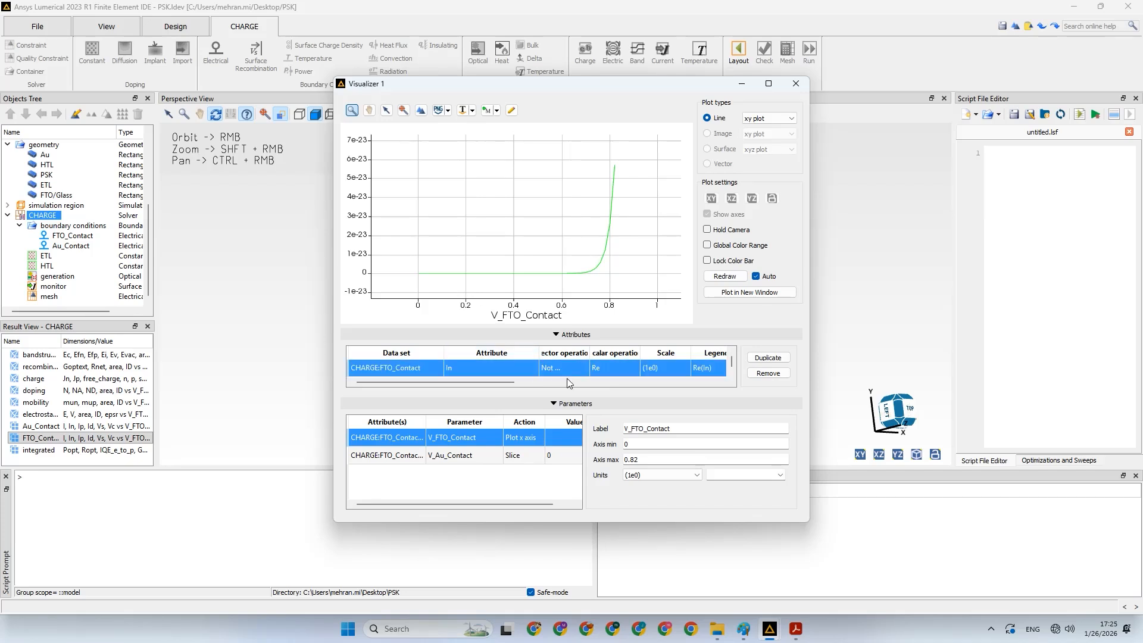
{"action": "left_click", "coordinate": [768, 373]}
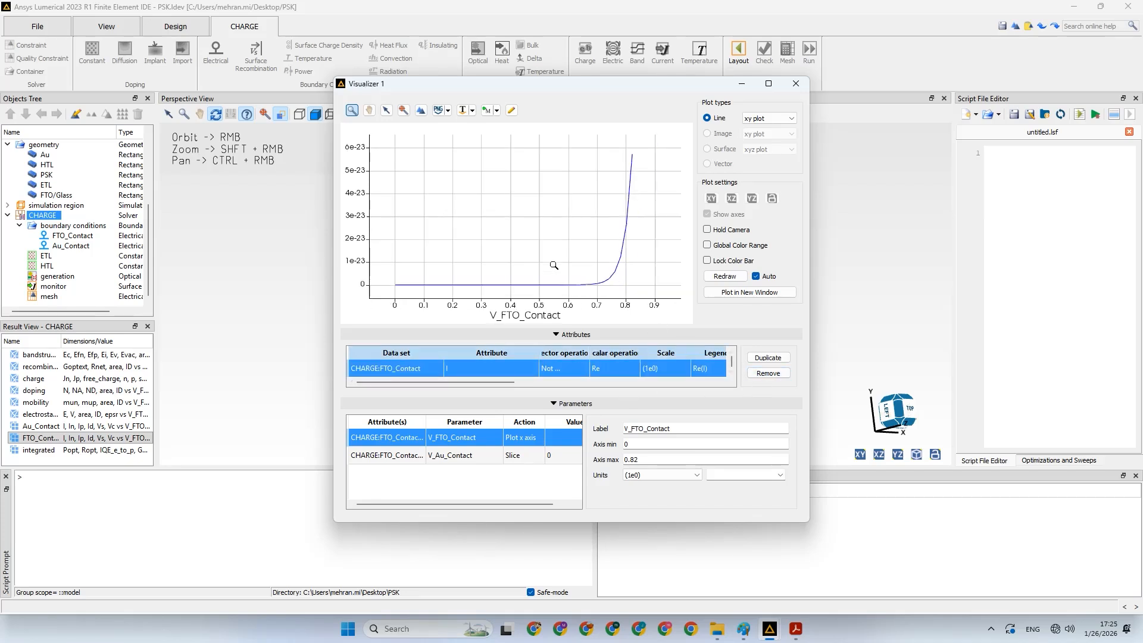
Examine the FTO_Contact total current curve against the contact voltage at closer range, and close the visualizer
{"action": "left_click_drag", "start_coordinate": [386, 287], "coordinate": [654, 145]}
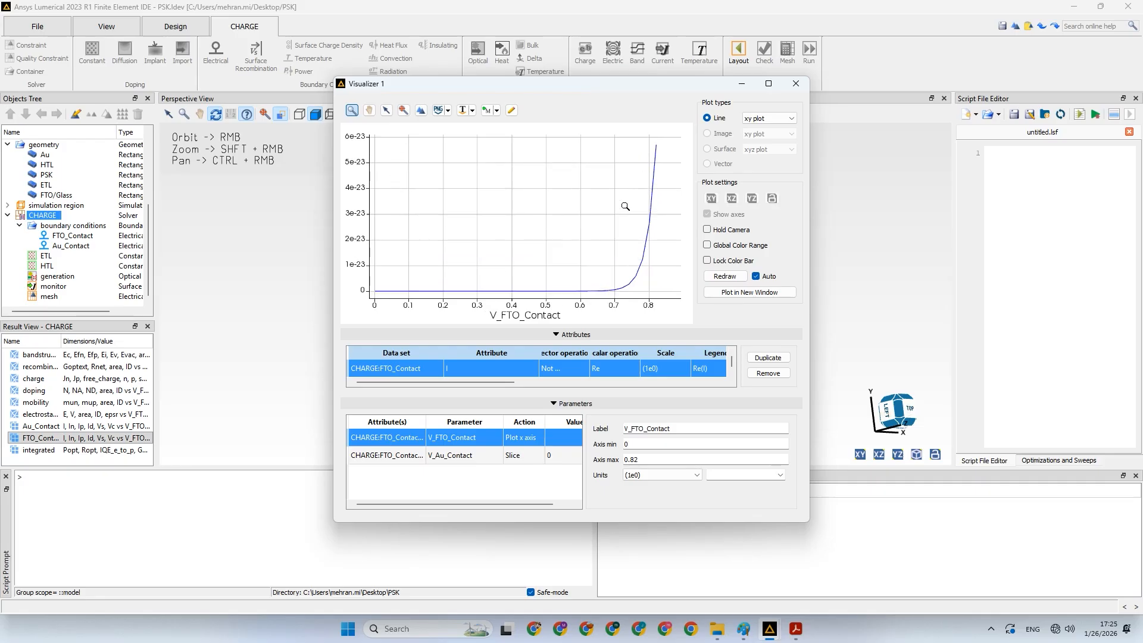
{"action": "left_click_drag", "start_coordinate": [673, 428], "coordinate": [631, 430]}
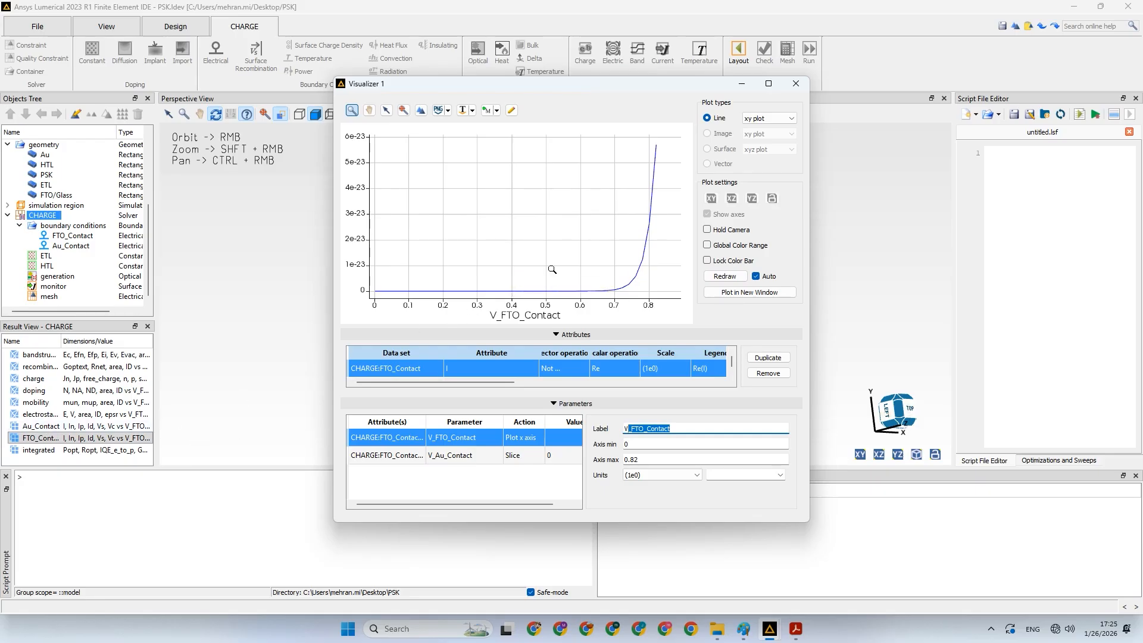
{"action": "scroll", "coordinate": [552, 269], "scroll_direction": "down", "scroll_amount": 1}
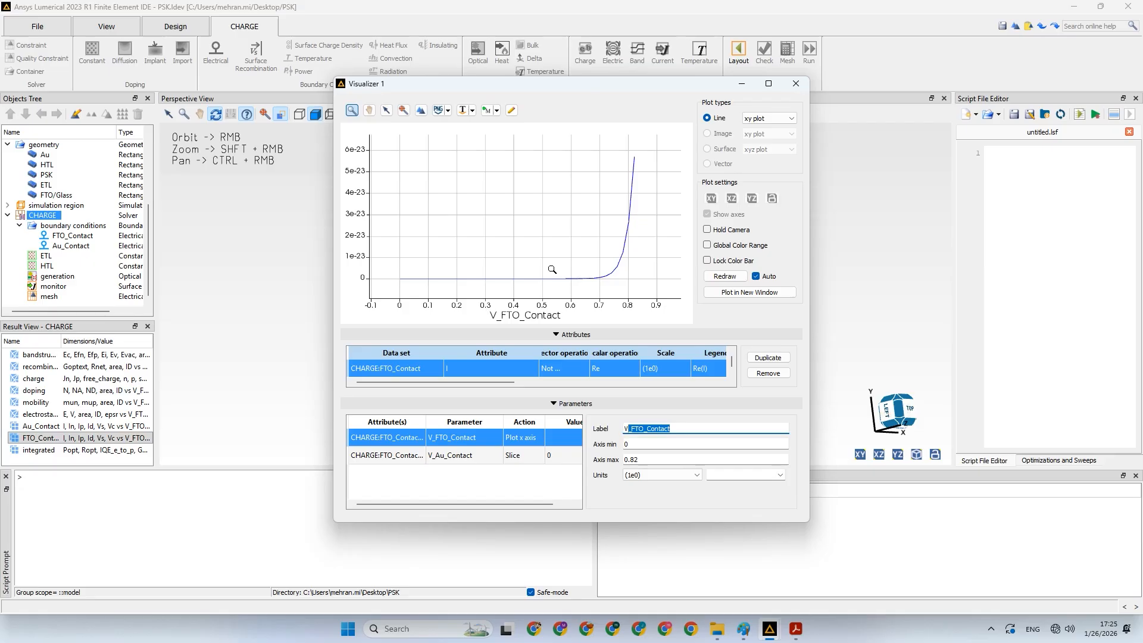
{"action": "scroll", "coordinate": [552, 270], "scroll_direction": "up", "scroll_amount": 1}
{"action": "mouse_move", "coordinate": [374, 295]}
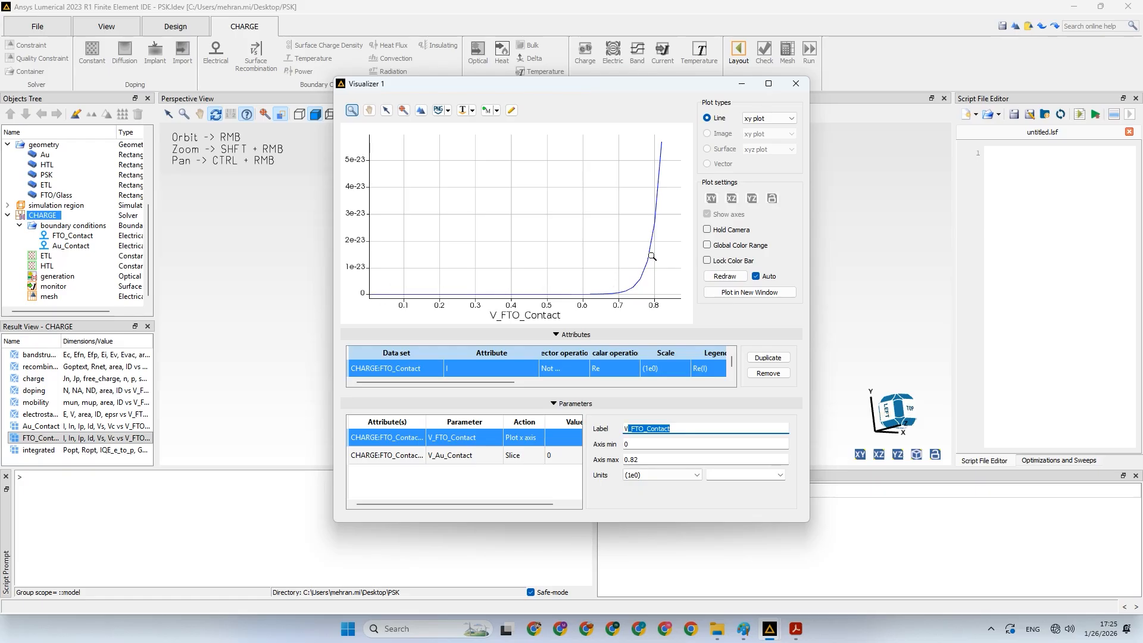
{"action": "left_click", "coordinate": [795, 85]}
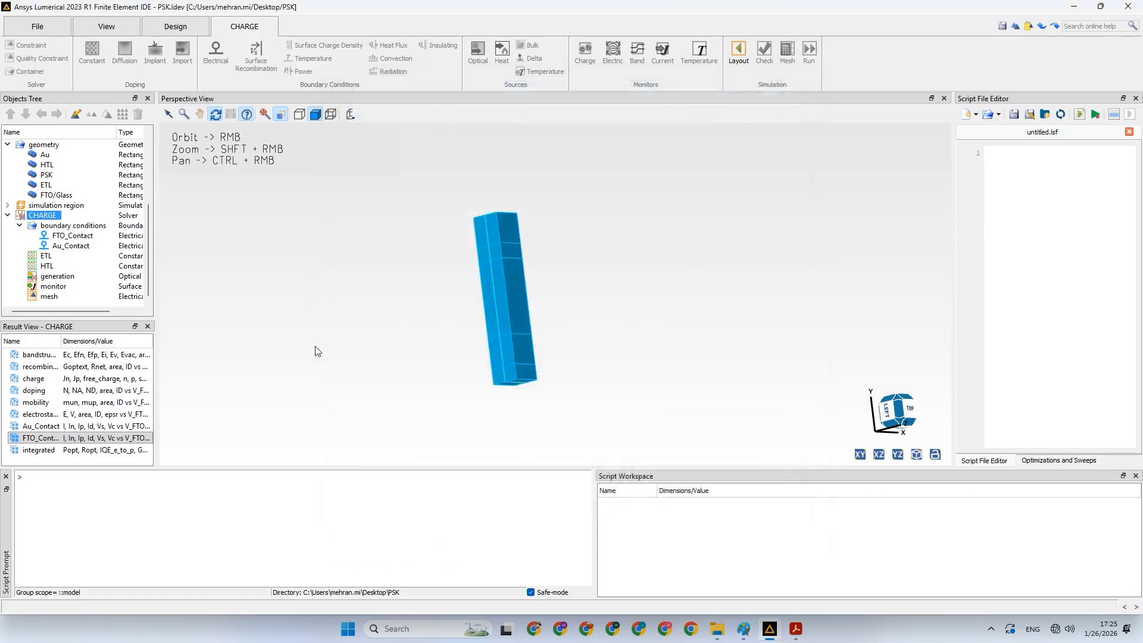
Select the generation object under CHARGE and examine its placement relative to the solar cell stack from several angles
{"action": "left_click", "coordinate": [39, 426]}
{"action": "left_click", "coordinate": [54, 277]}
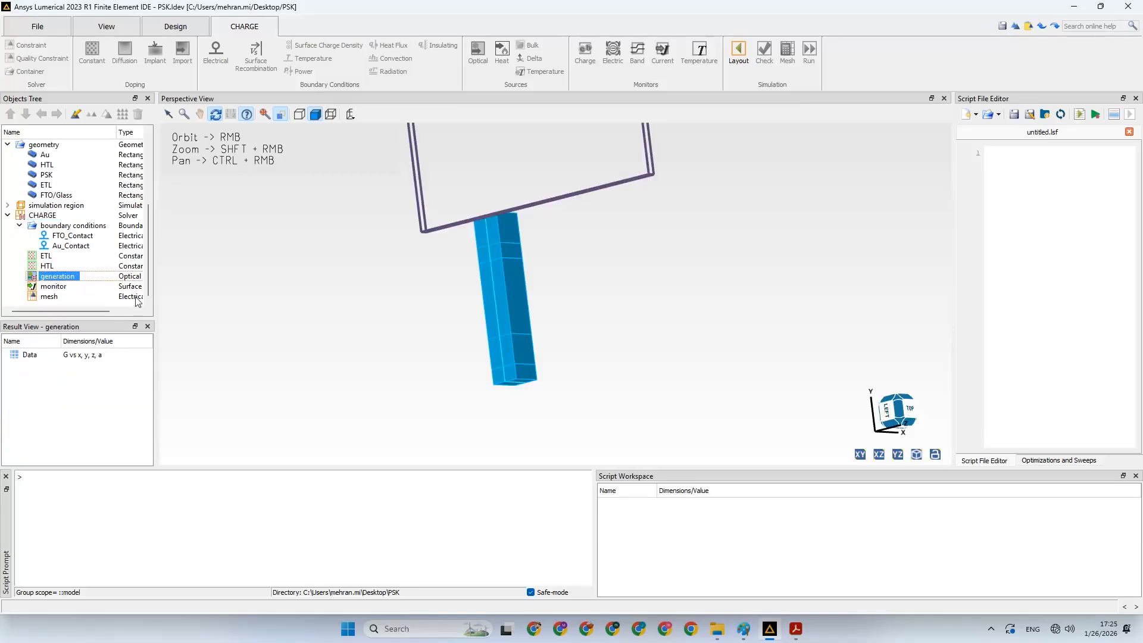
{"action": "left_click_drag", "start_coordinate": [383, 373], "coordinate": [653, 357]}
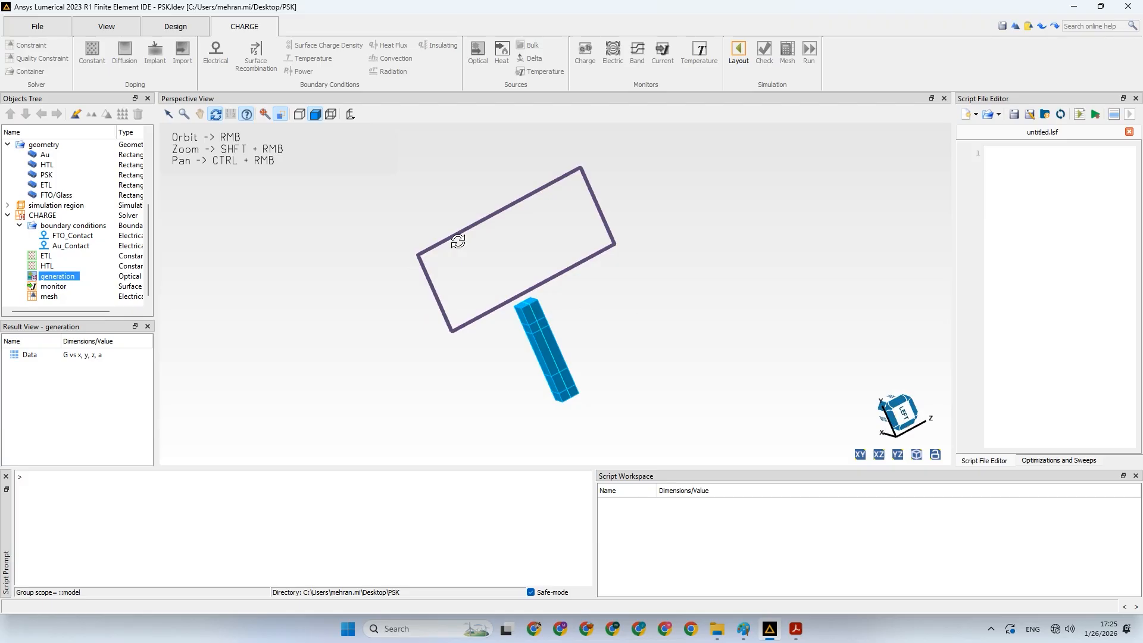
{"action": "left_click_drag", "start_coordinate": [766, 327], "coordinate": [514, 360]}
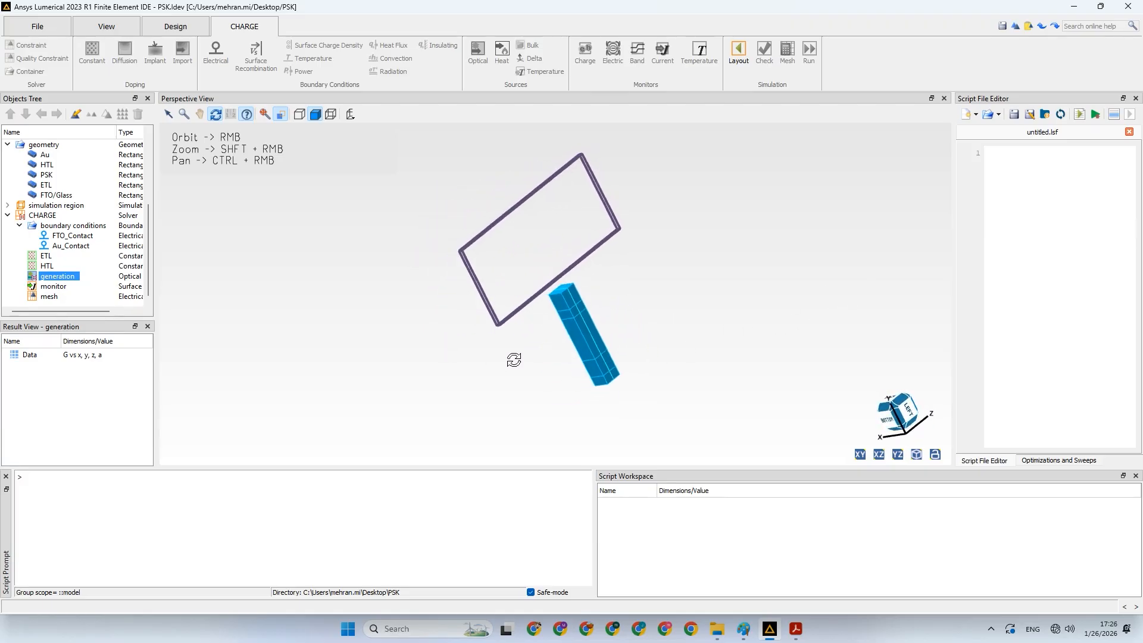
Open the generation object's properties, switch the project to layout mode, and leave the dialog without changing its geometry
{"action": "right_click", "coordinate": [69, 271]}
{"action": "right_click", "coordinate": [58, 276]}
{"action": "left_click", "coordinate": [72, 281]}
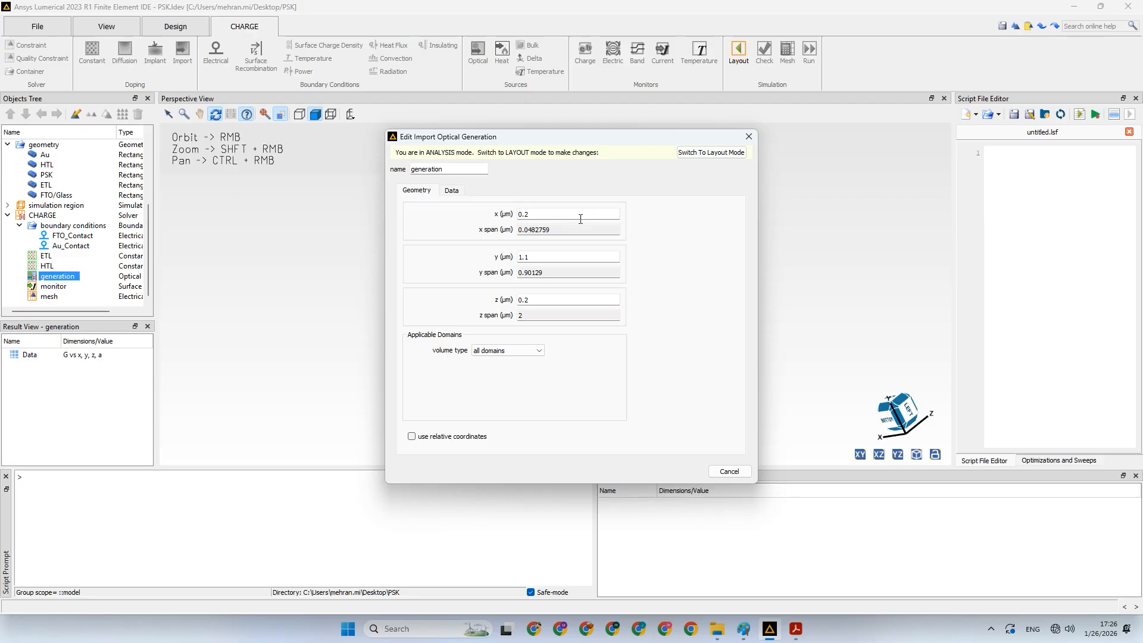
{"action": "left_click_drag", "start_coordinate": [519, 222], "coordinate": [517, 221]}
{"action": "left_click", "coordinate": [695, 155]}
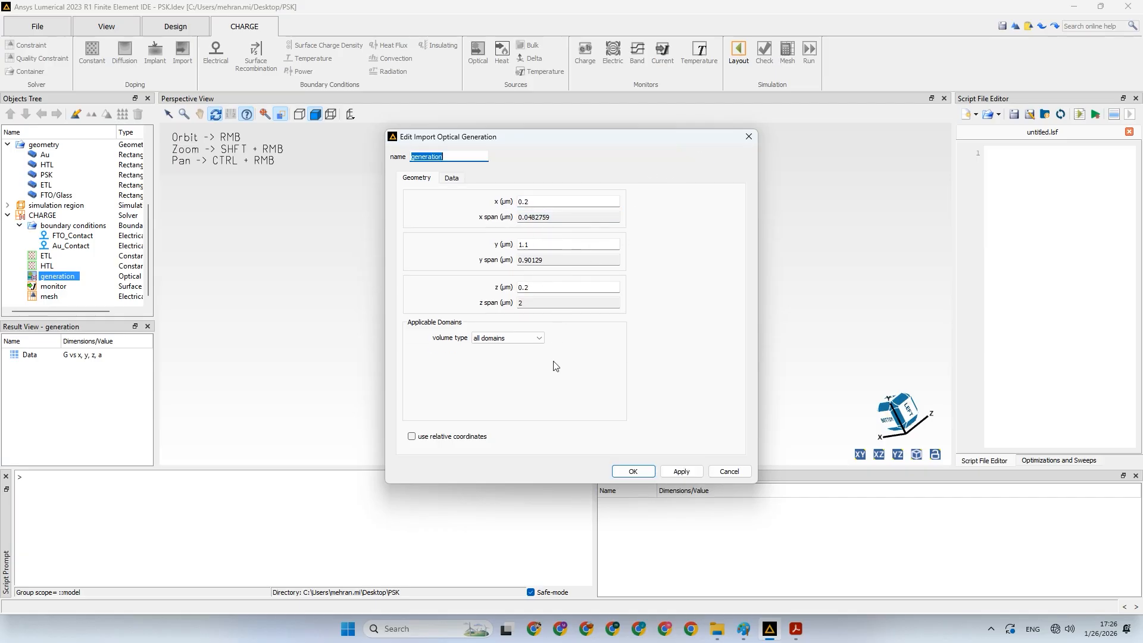
{"action": "left_click", "coordinate": [714, 471]}
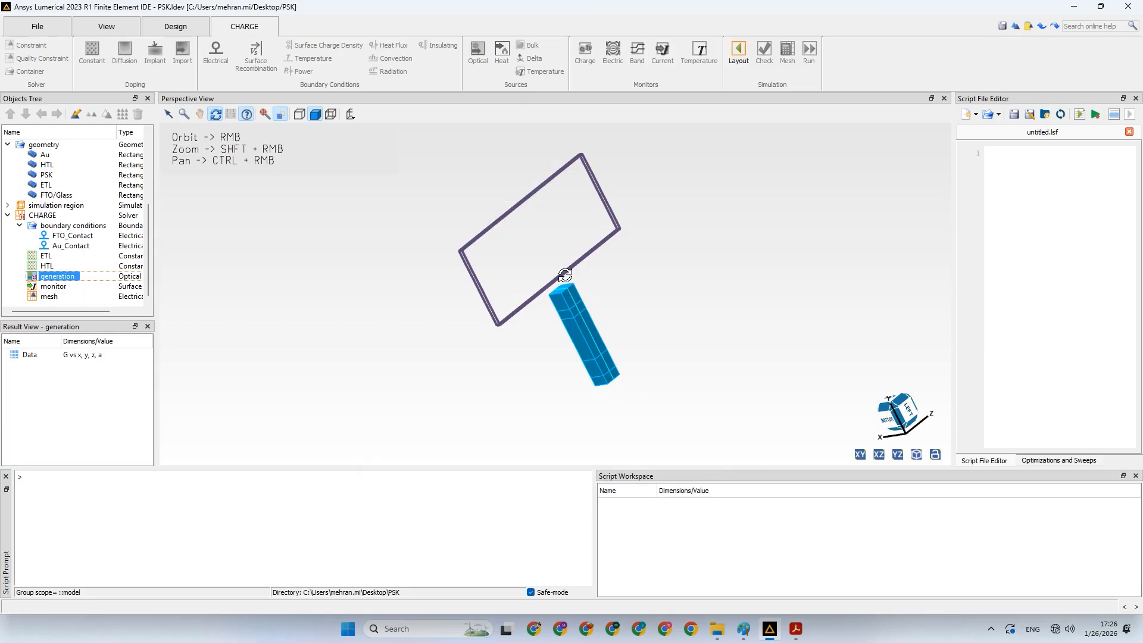
Compare the positions of the monitor and the generation region around the solar cell stack, ending with generation selected
{"action": "left_click_drag", "start_coordinate": [470, 340], "coordinate": [564, 301]}
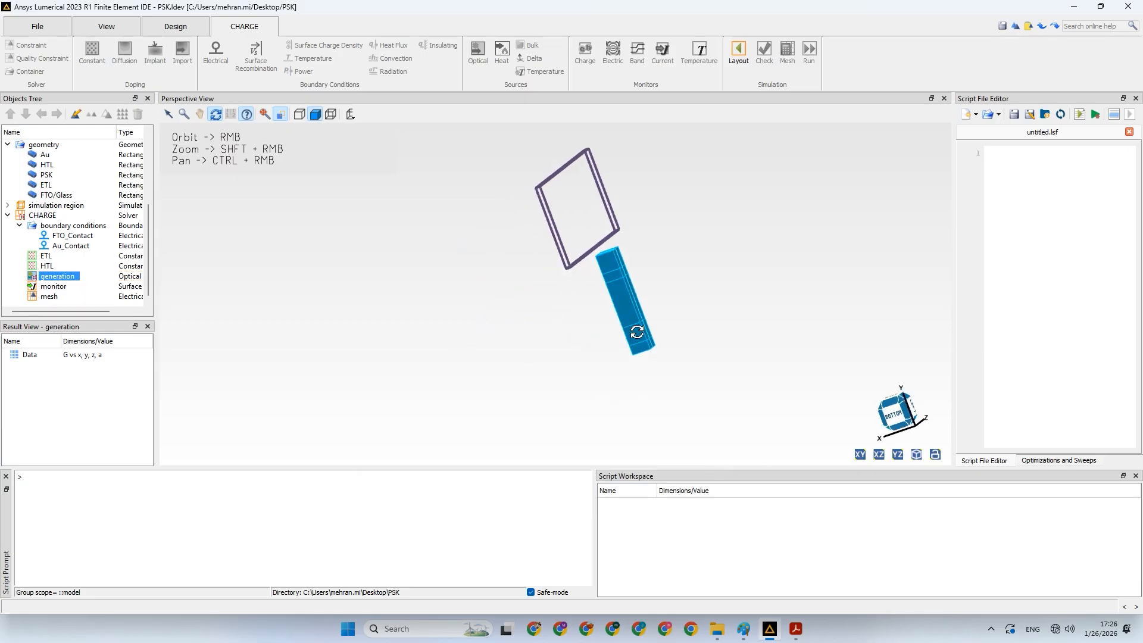
{"action": "left_click", "coordinate": [51, 289]}
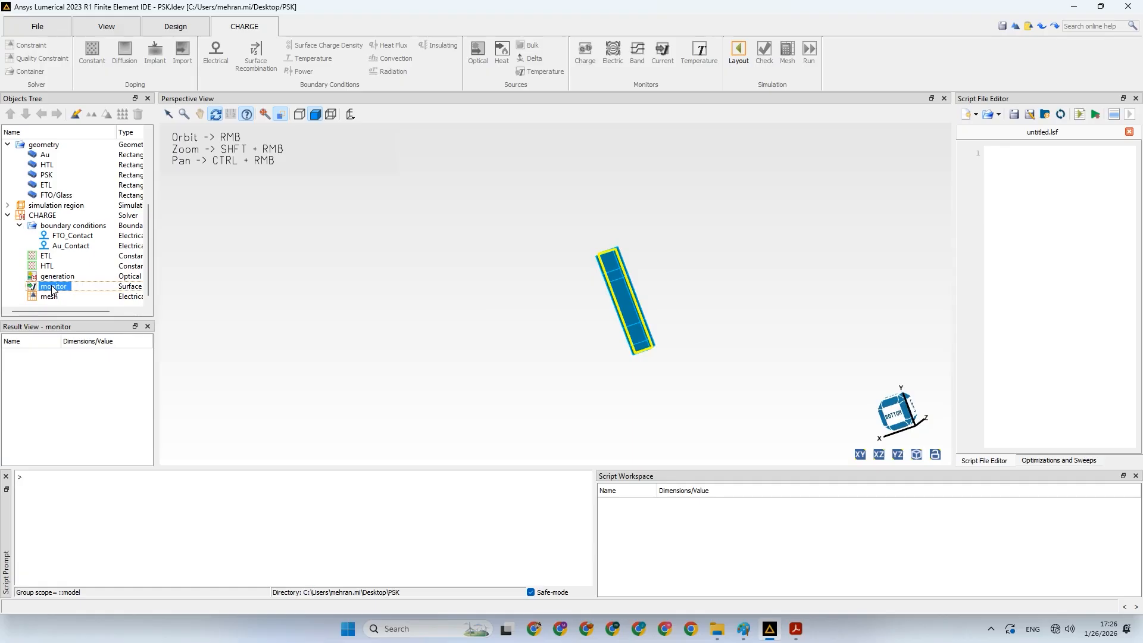
{"action": "left_click", "coordinate": [63, 277]}
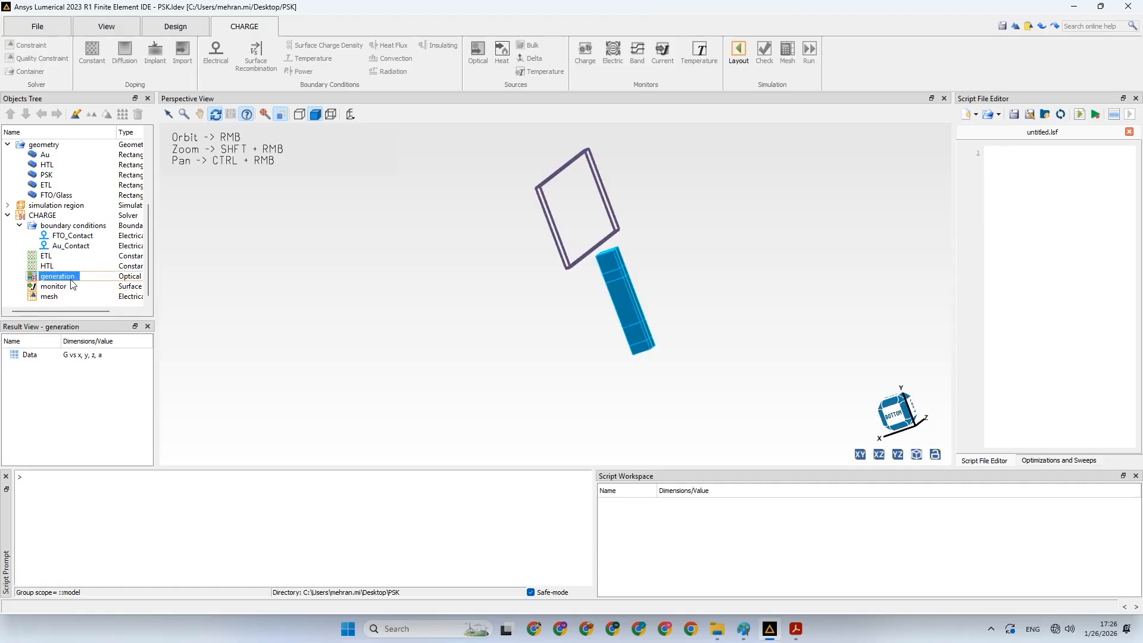